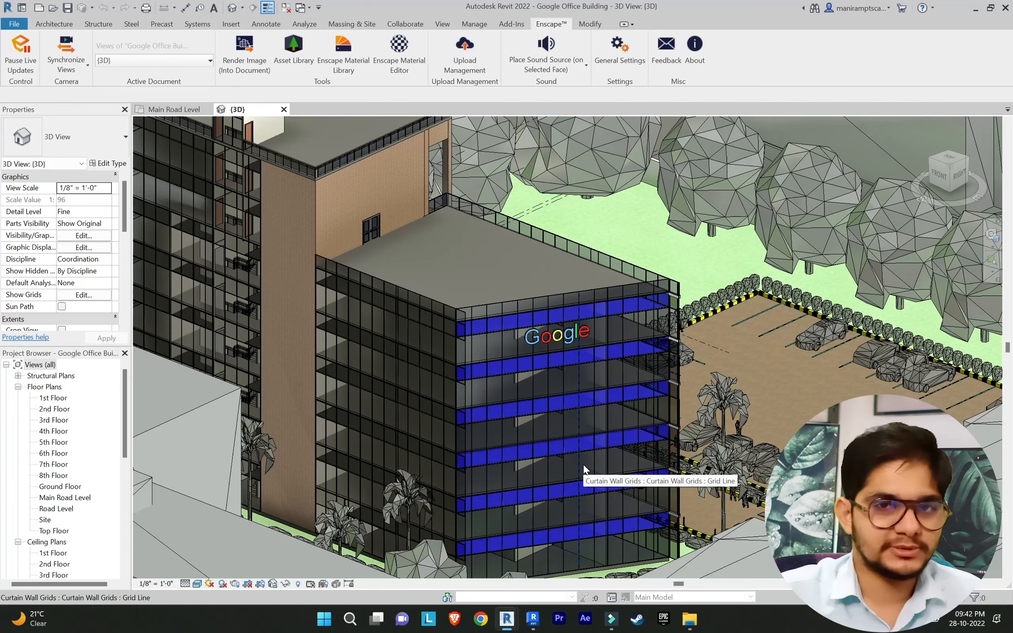
Step: Switch to the Enscape window and inspect the Google office building's exterior from its front facade around to the parking side
mouse_move(517, 620)
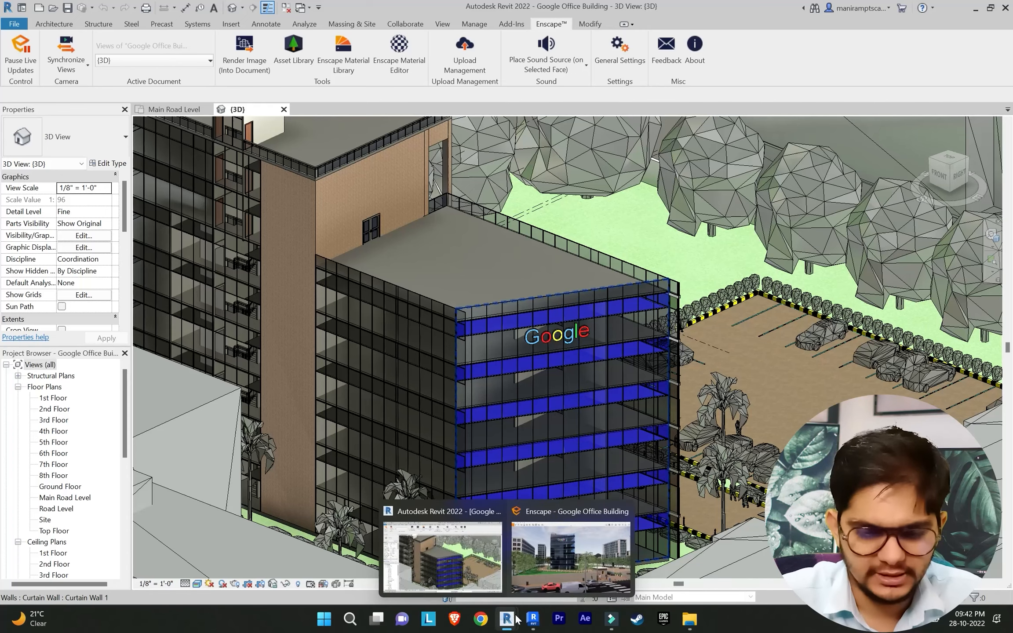
left_click(547, 567)
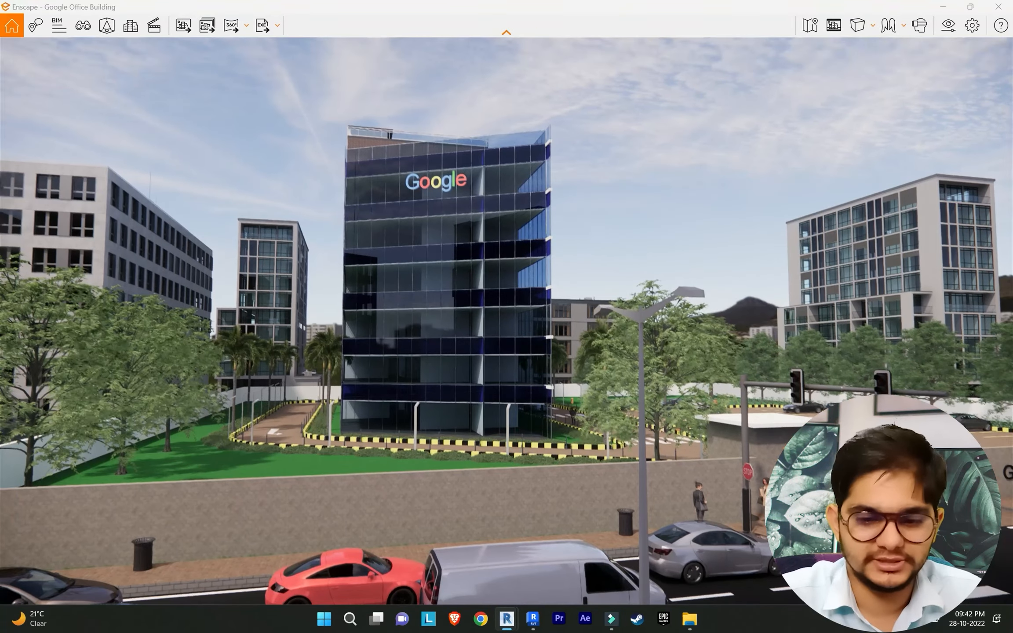
mouse_move(502, 407)
left_mouse_down()
mouse_move(514, 418)
mouse_move(502, 407)
mouse_move(660, 440)
mouse_move(704, 440)
mouse_move(708, 406)
mouse_move(345, 392)
mouse_move(233, 346)
mouse_move(215, 369)
left_mouse_up()
key("w")
key("w")
key("w")
key("w")
key("s")
key("d")
left_click_drag(568, 407, 504, 406)
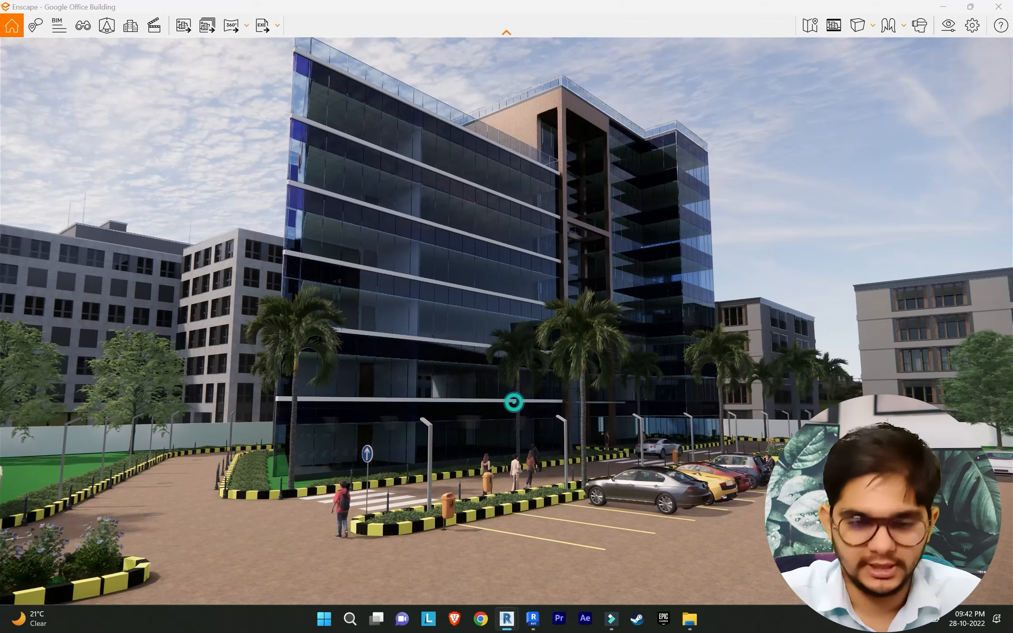
key("d")
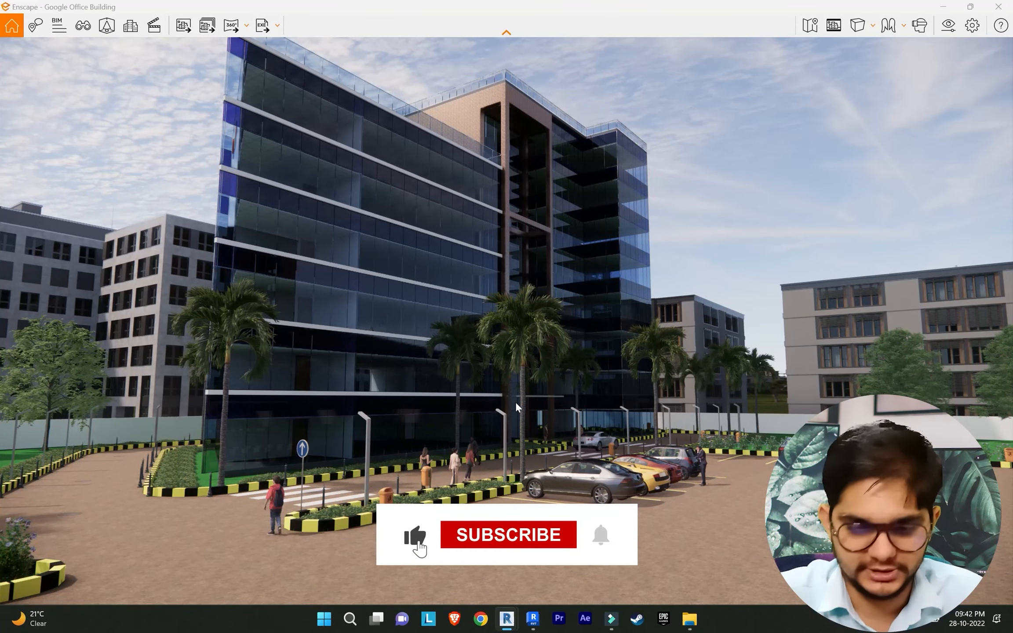
Step: Close view management and inspect the road, palms and crosswalk along the building's entrance side in the rendered model
left_click_drag(524, 402, 572, 437)
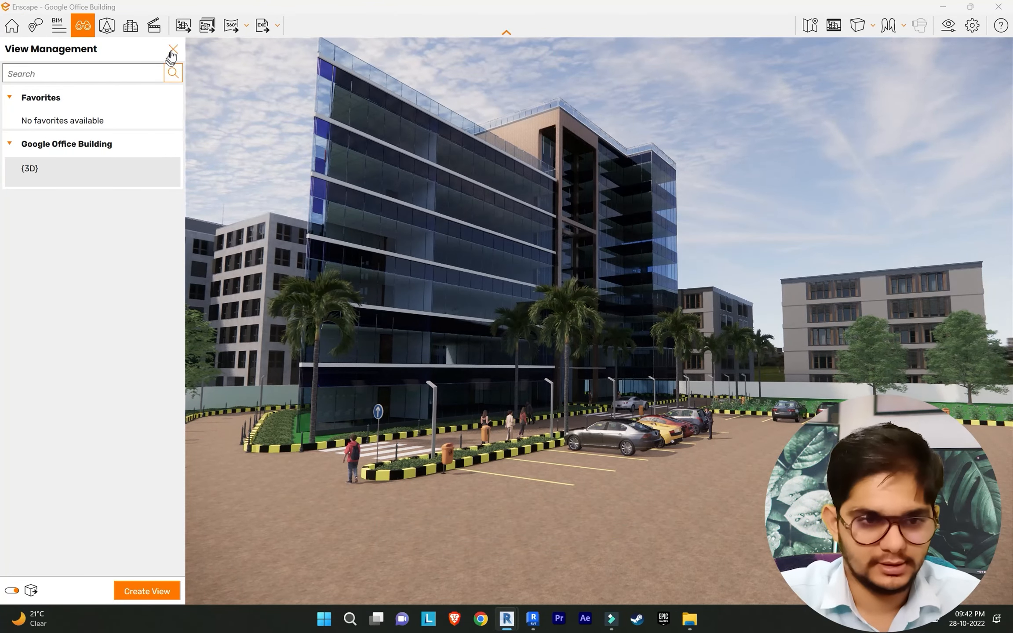
left_click(172, 49)
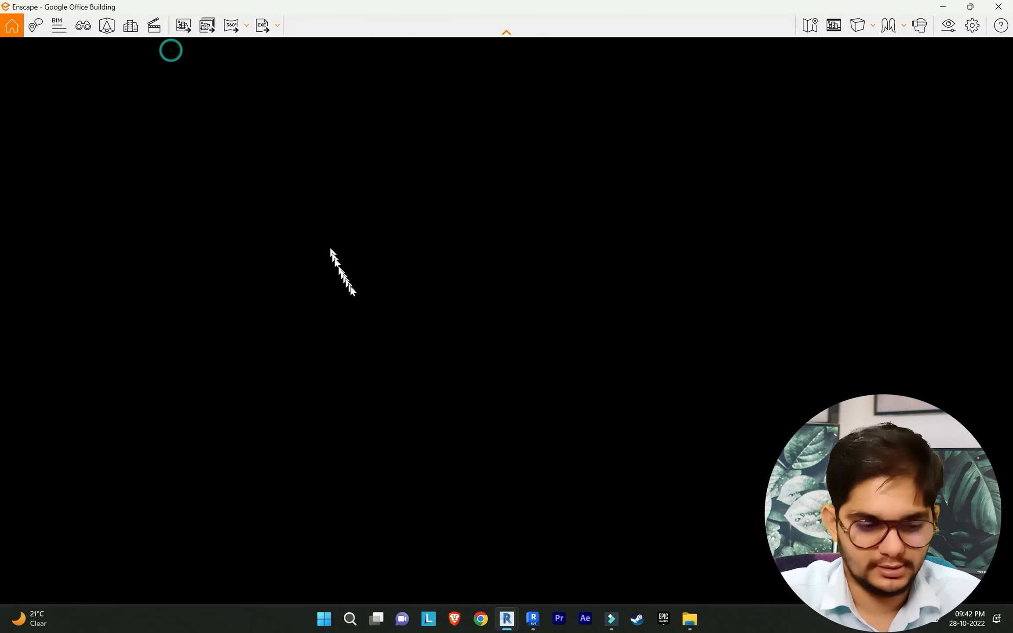
mouse_move(355, 291)
left_mouse_down()
mouse_move(176, 300)
mouse_move(373, 314)
mouse_move(355, 291)
left_mouse_up()
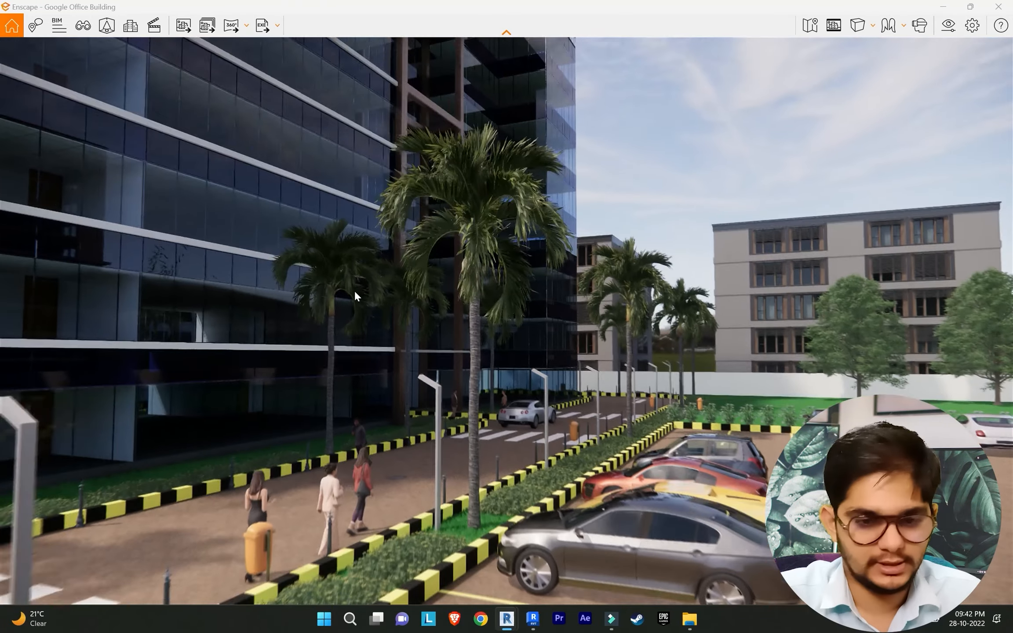
key("w")
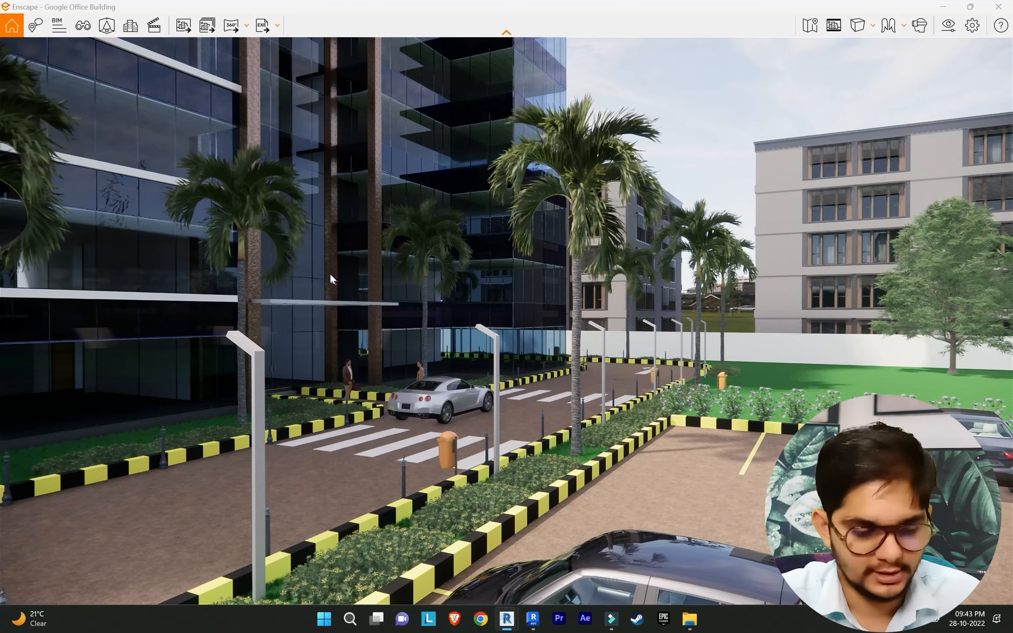
left_click_drag(331, 273, 488, 246)
key("w")
key("w")
key("a")
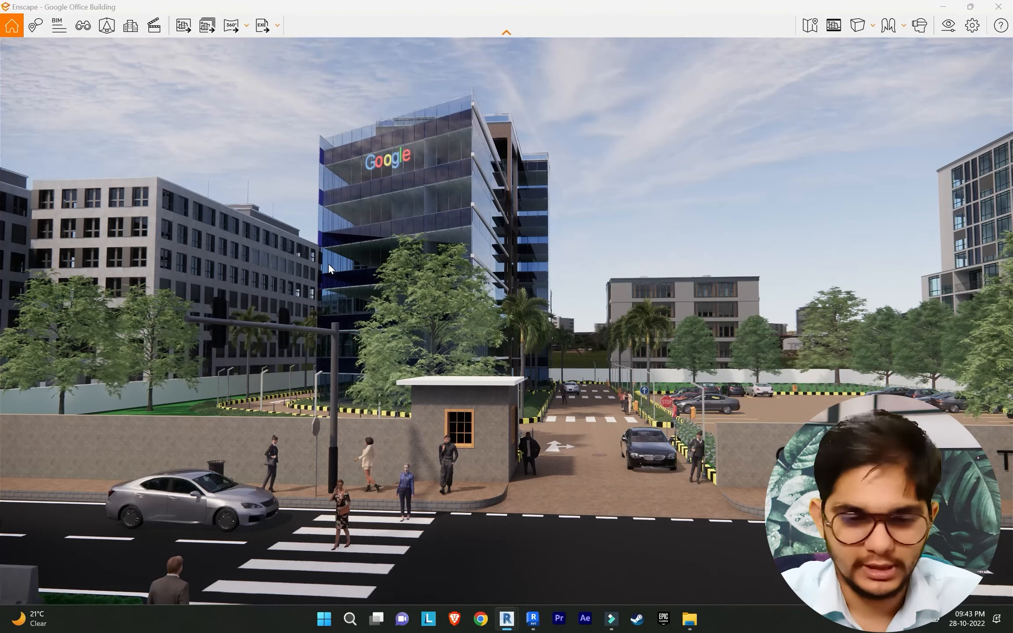
Step: Minimise the Enscape and Revit 2022 windows and switch to Revit 2023
left_click(950, 6)
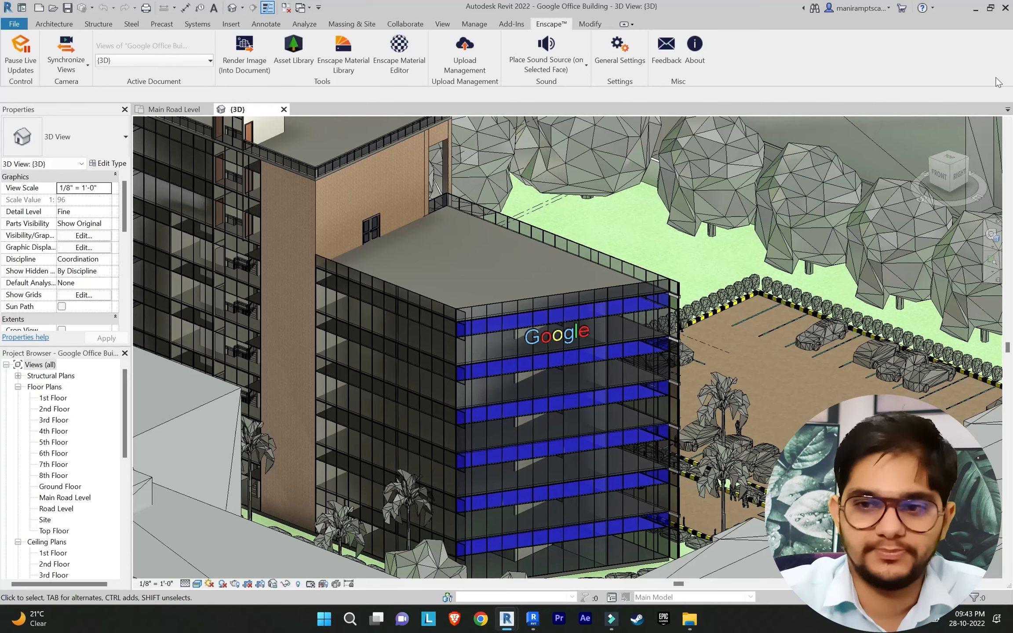
left_click(976, 8)
left_click(533, 619)
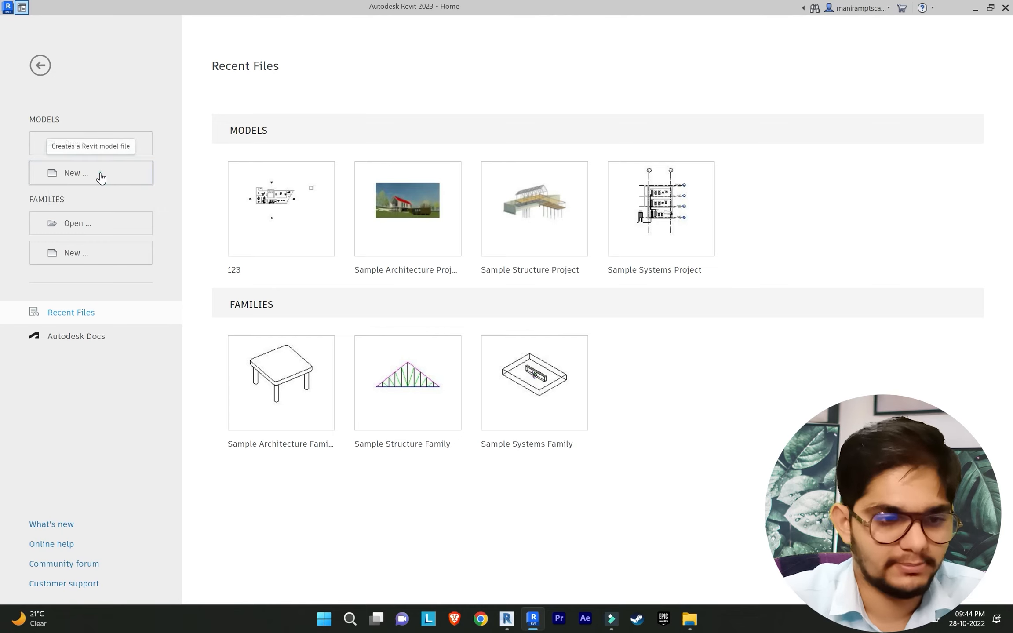
Step: Start a new model and browse for its template file in the English-Imperial folder under Templates
left_click(100, 174)
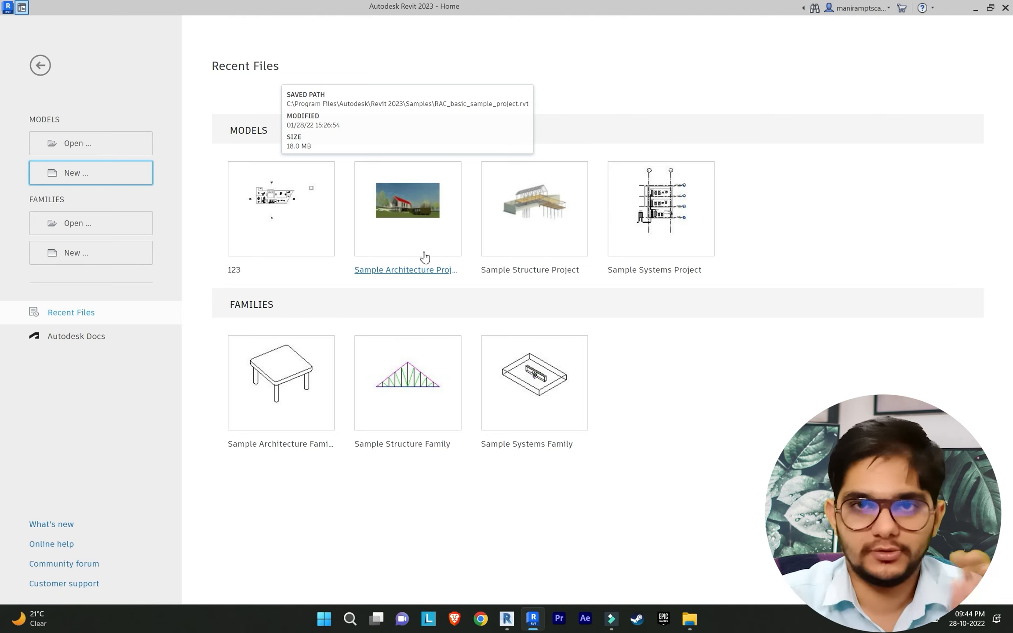
left_click(109, 169)
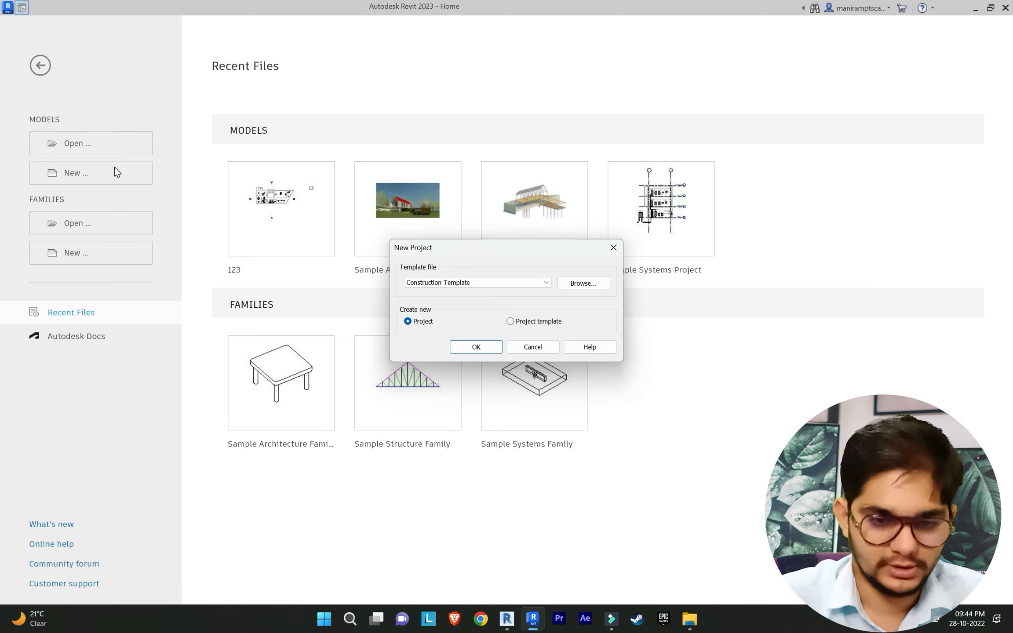
left_click(570, 284)
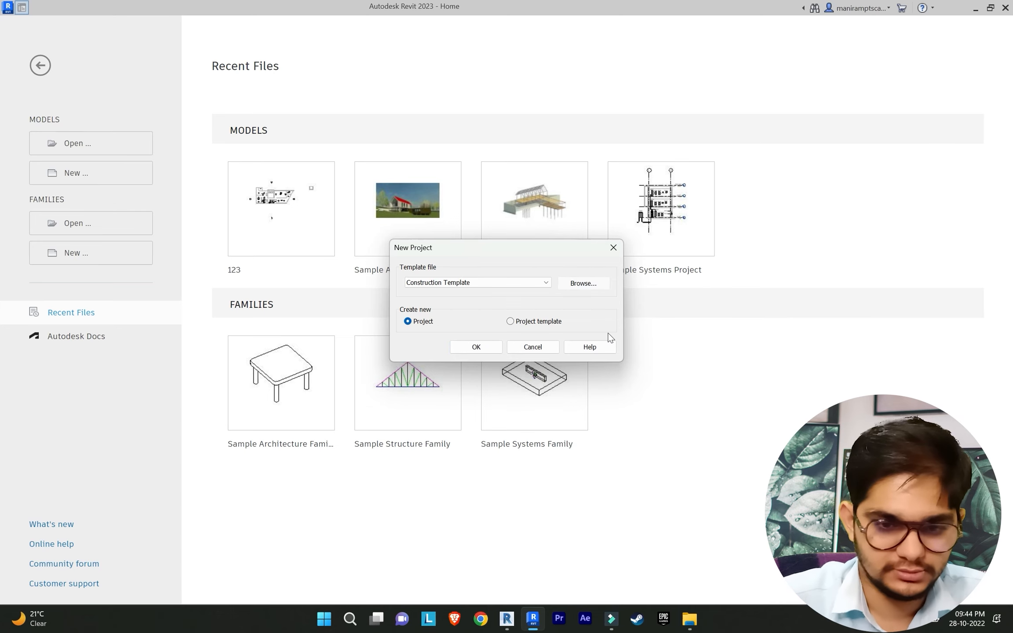
left_click(409, 192)
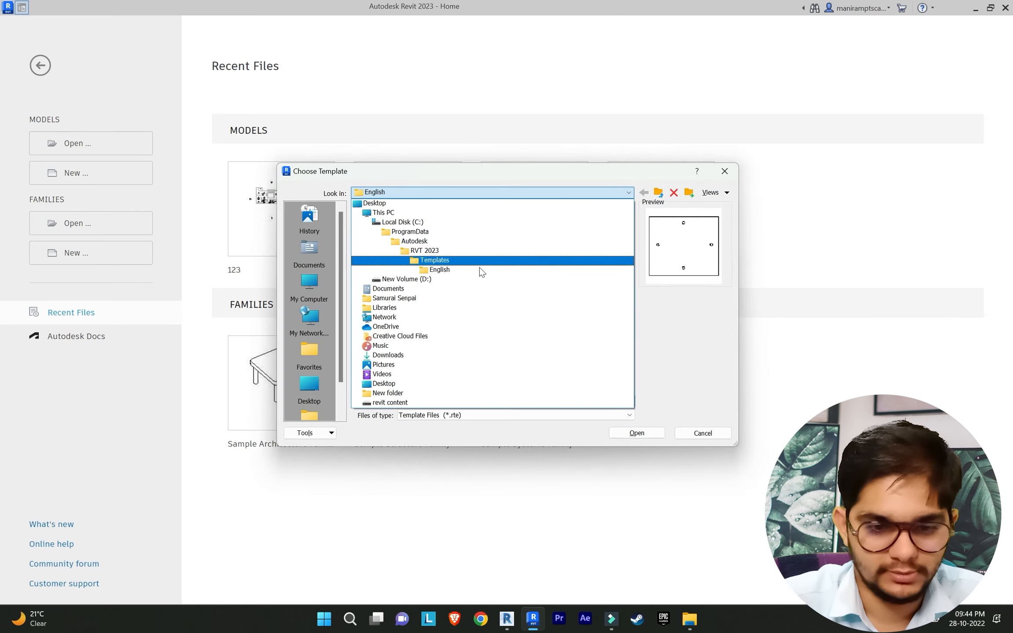
left_click(475, 260)
scroll(444, 273, "down", 8)
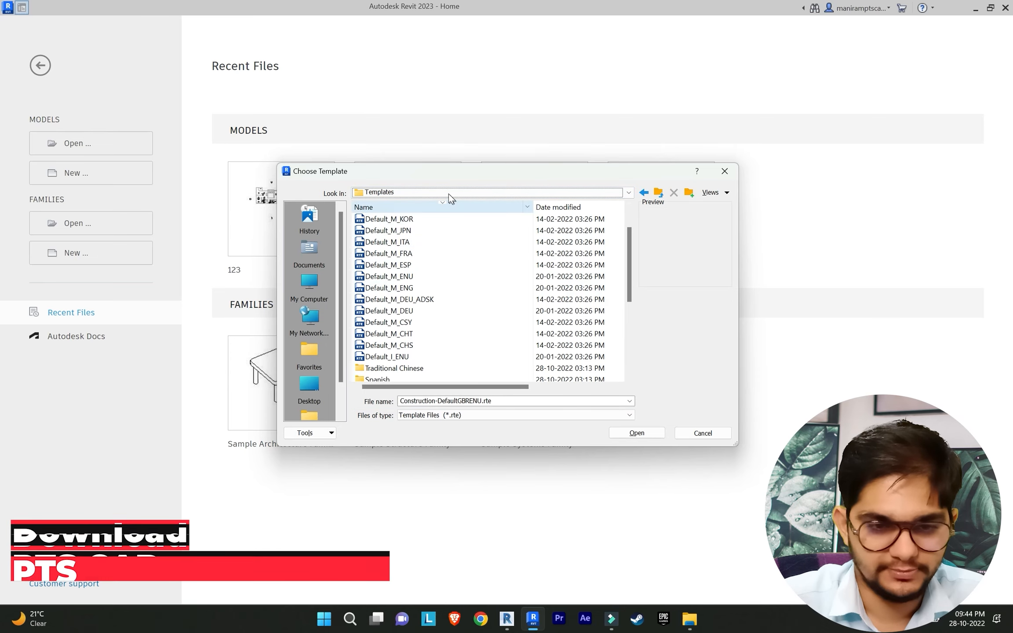
scroll(444, 277, "up", 3)
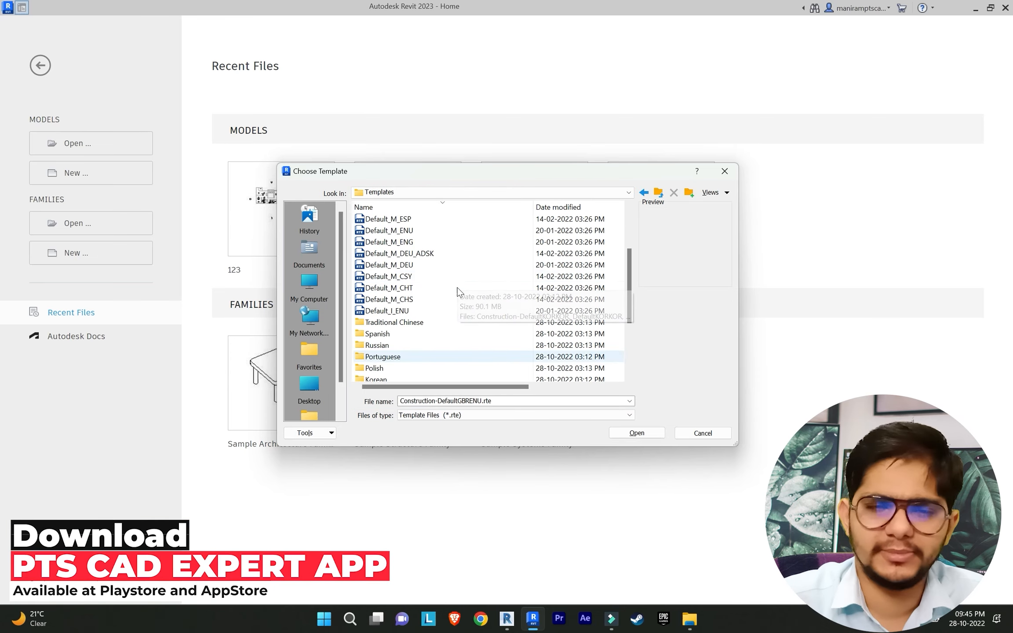
scroll(440, 317, "down", 3)
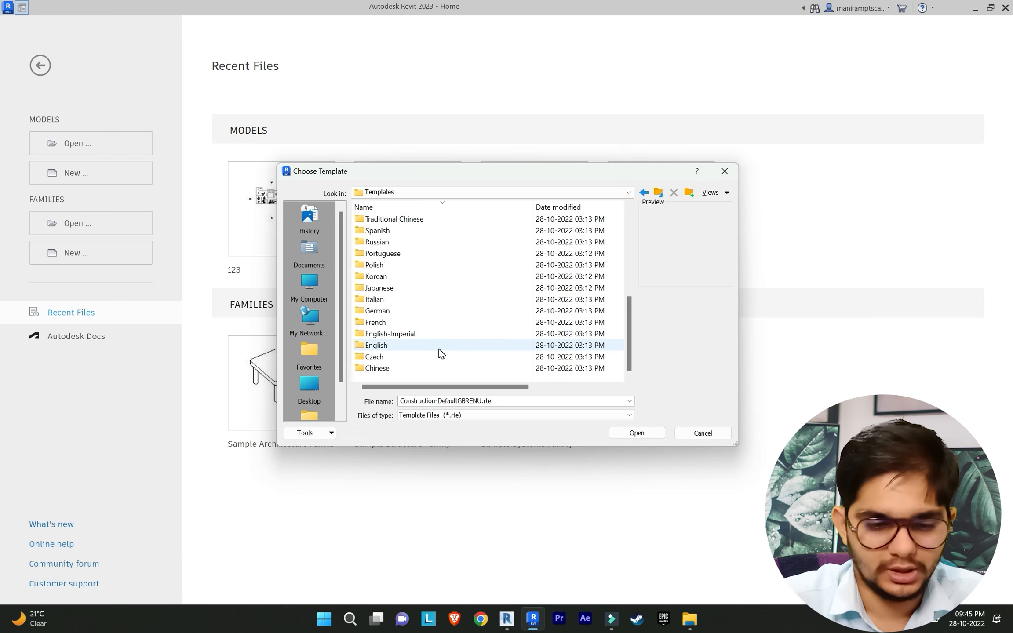
double_click(411, 334)
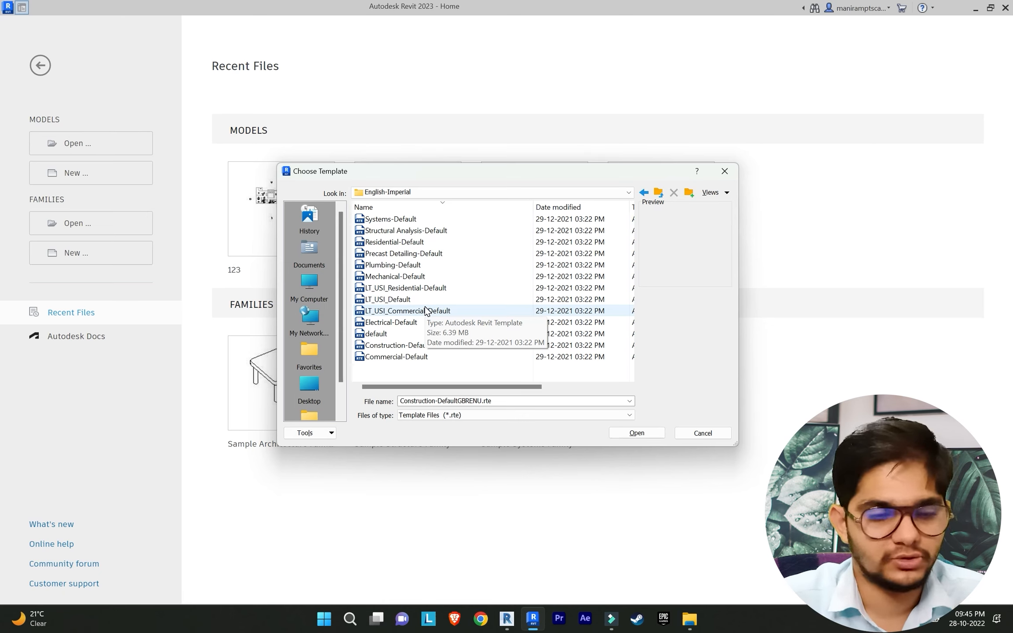
Step: Create the new project from the Systems-Default.rte template
left_click(389, 219)
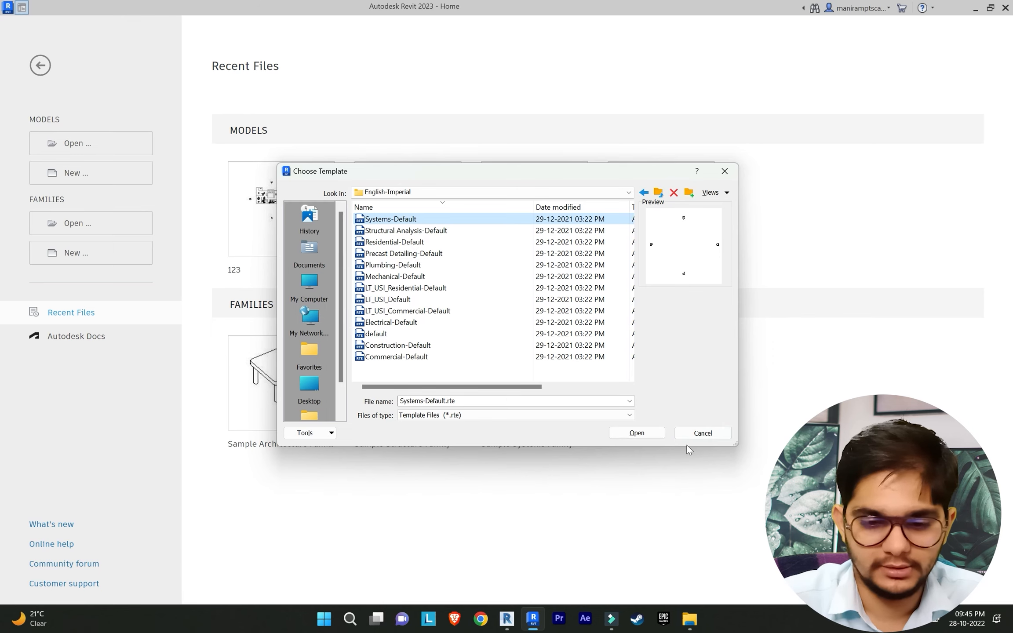
left_click(654, 435)
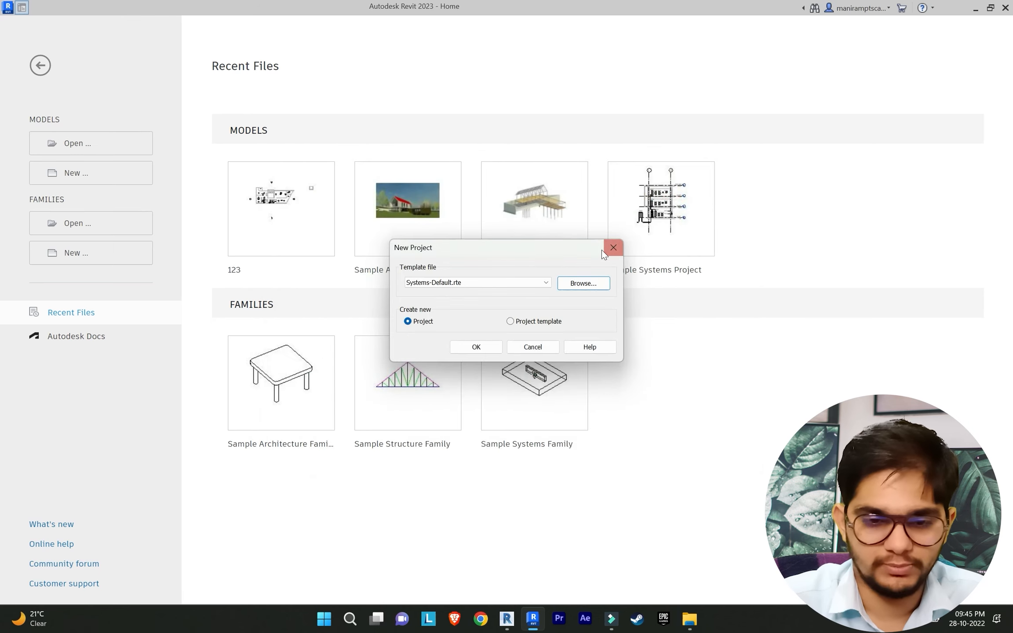
left_click(478, 349)
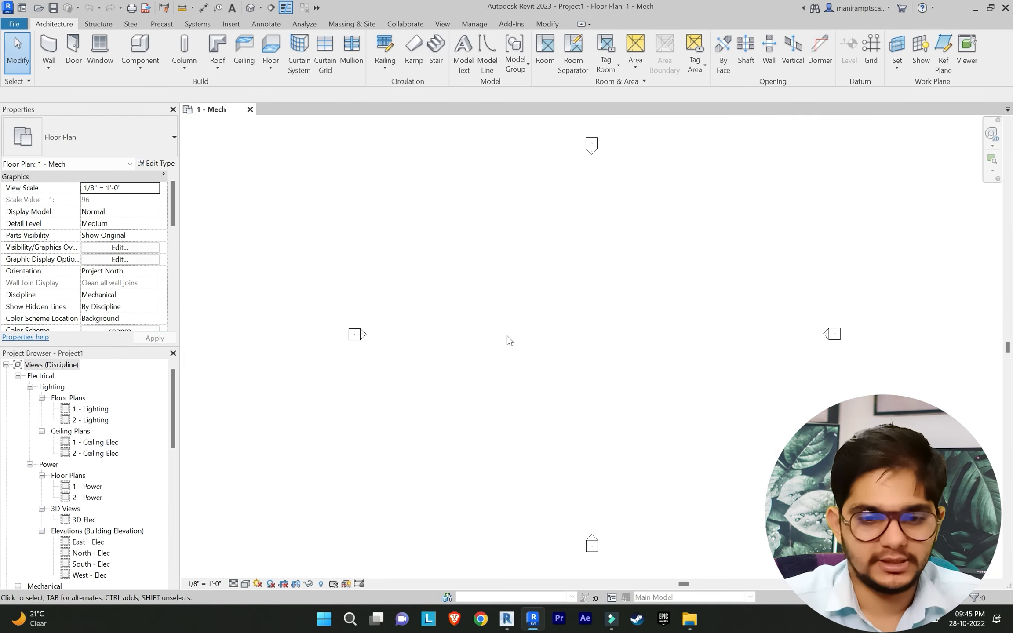
Step: Examine the project's electrical, mechanical and plumbing views, including their floor plans, ceiling plans, 3D views and elevations
scroll(508, 335, "down", 1)
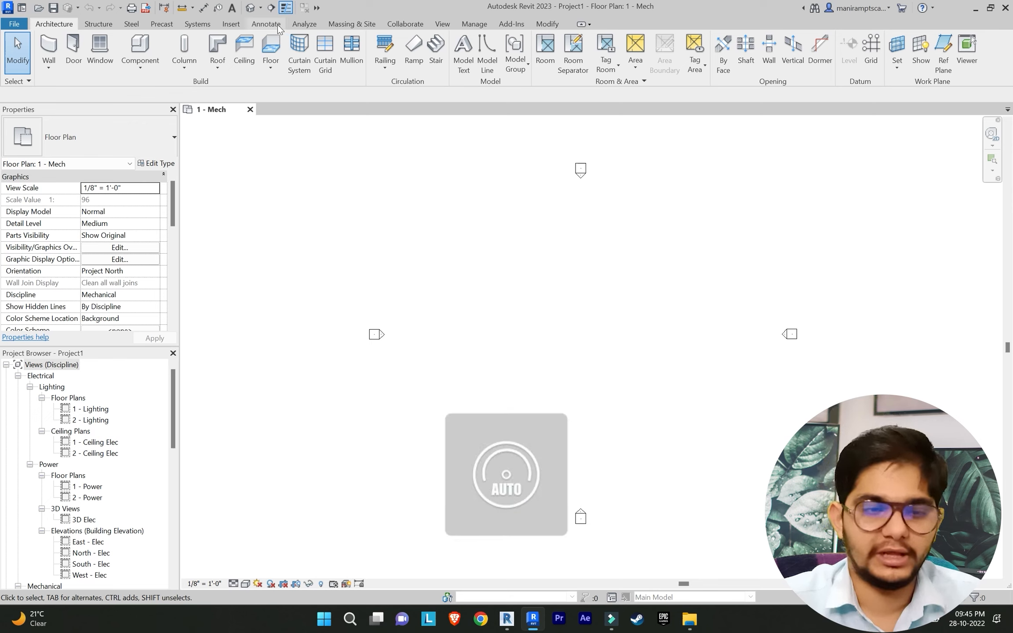
left_click(231, 23)
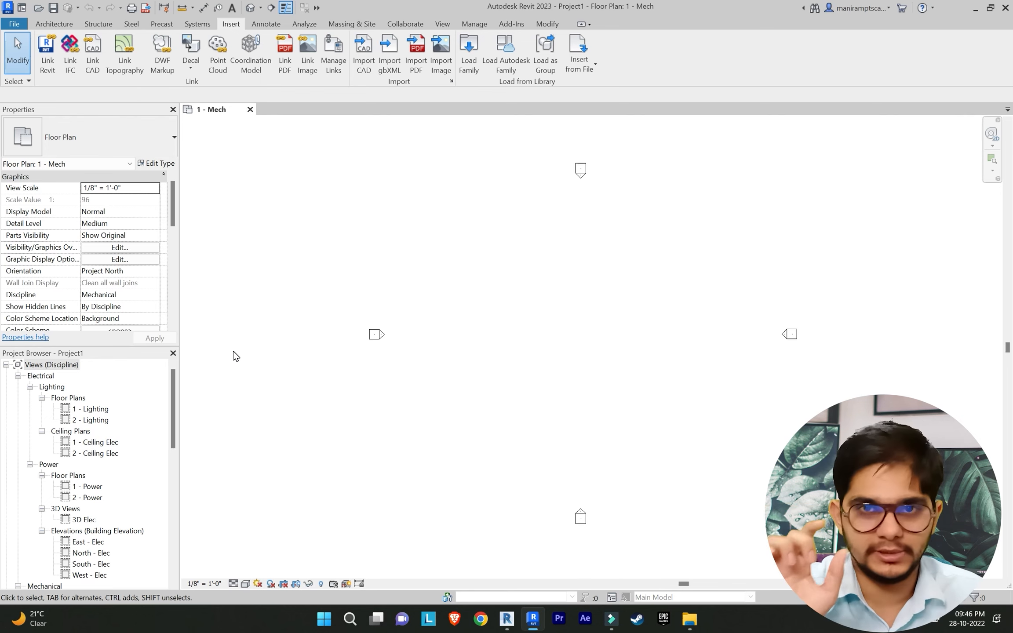
scroll(101, 413, "down", 1)
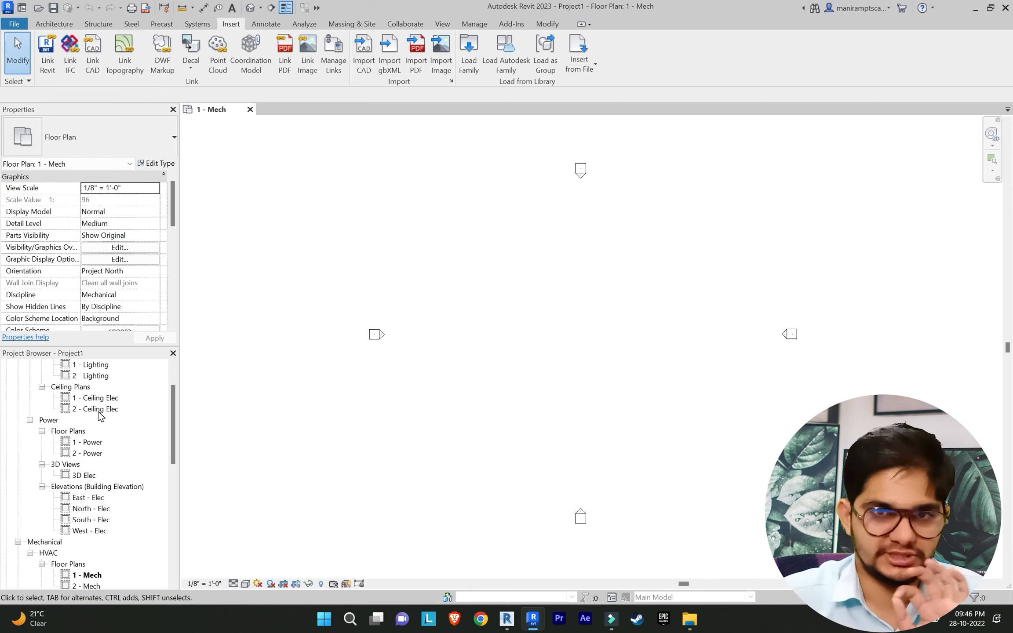
scroll(94, 422, "down", 5)
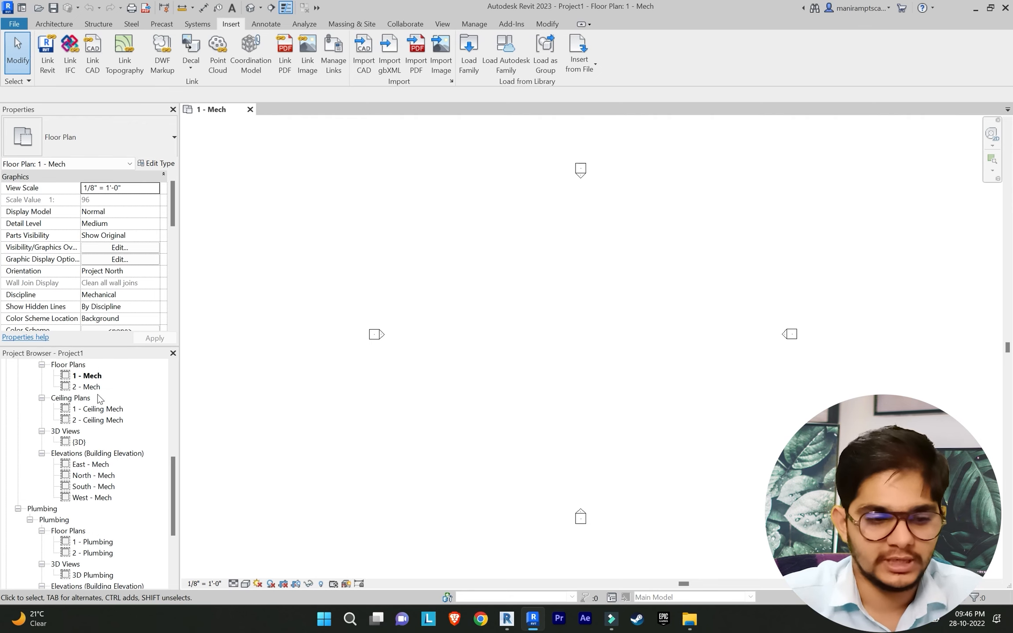
scroll(99, 493, "up", 4)
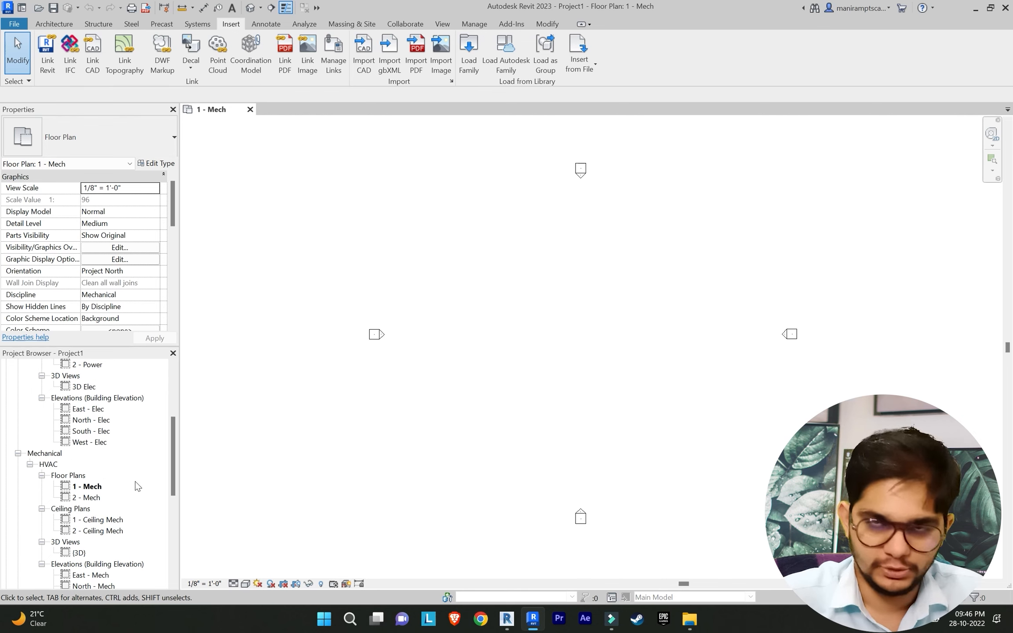
scroll(92, 440, "up", 3)
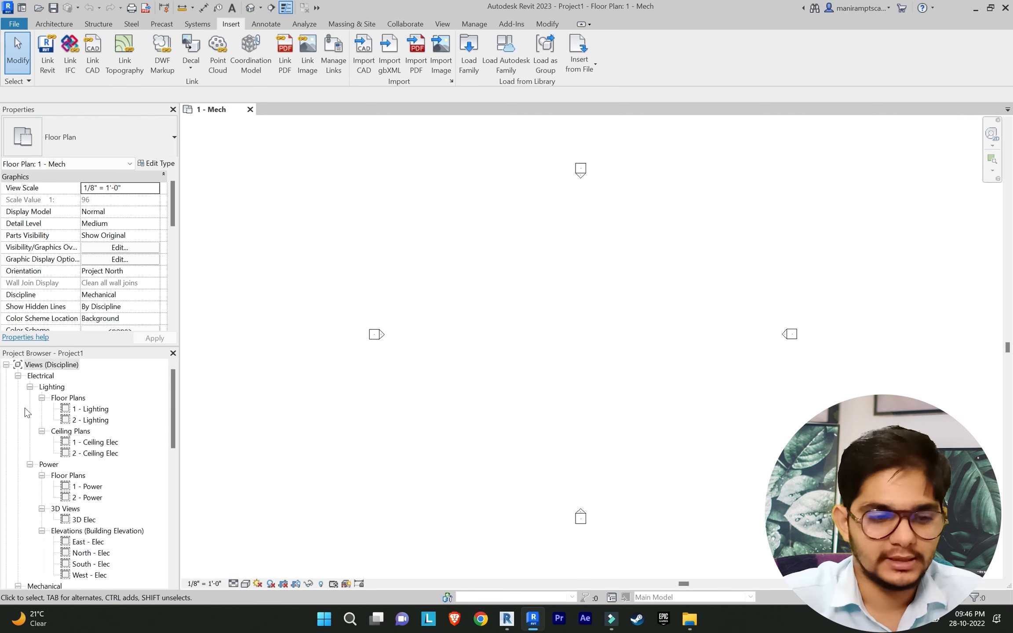
scroll(92, 404, "down", 2)
scroll(88, 416, "up", 1)
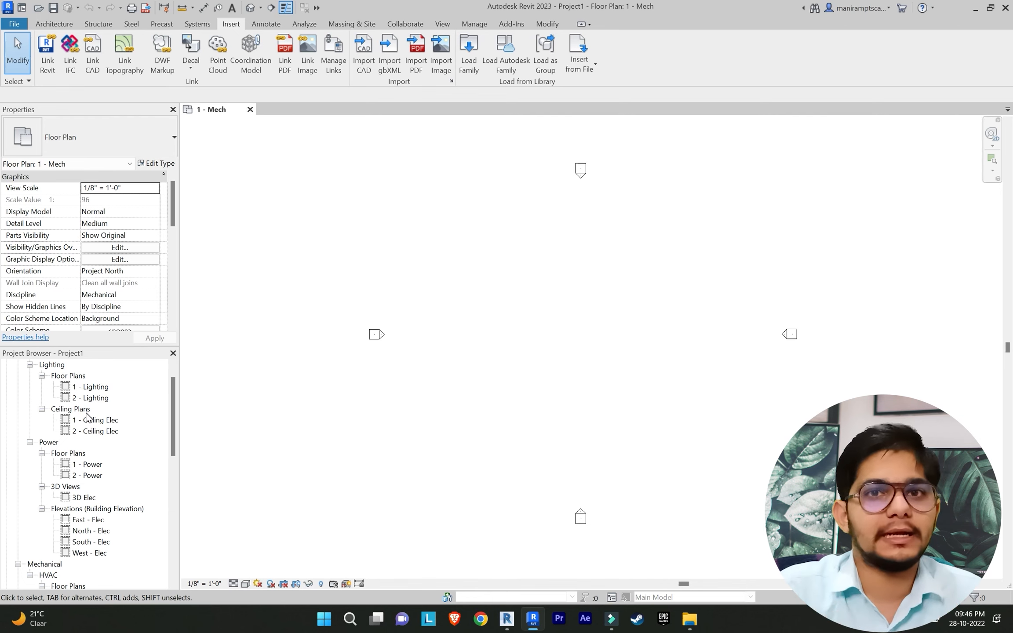
scroll(88, 416, "up", 2)
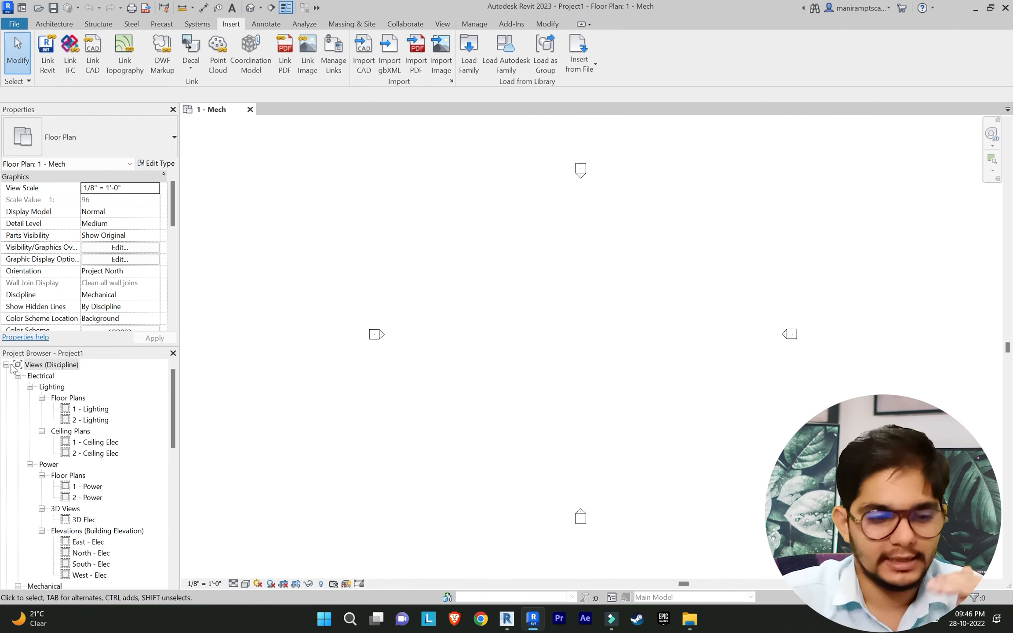
scroll(75, 440, "down", 5)
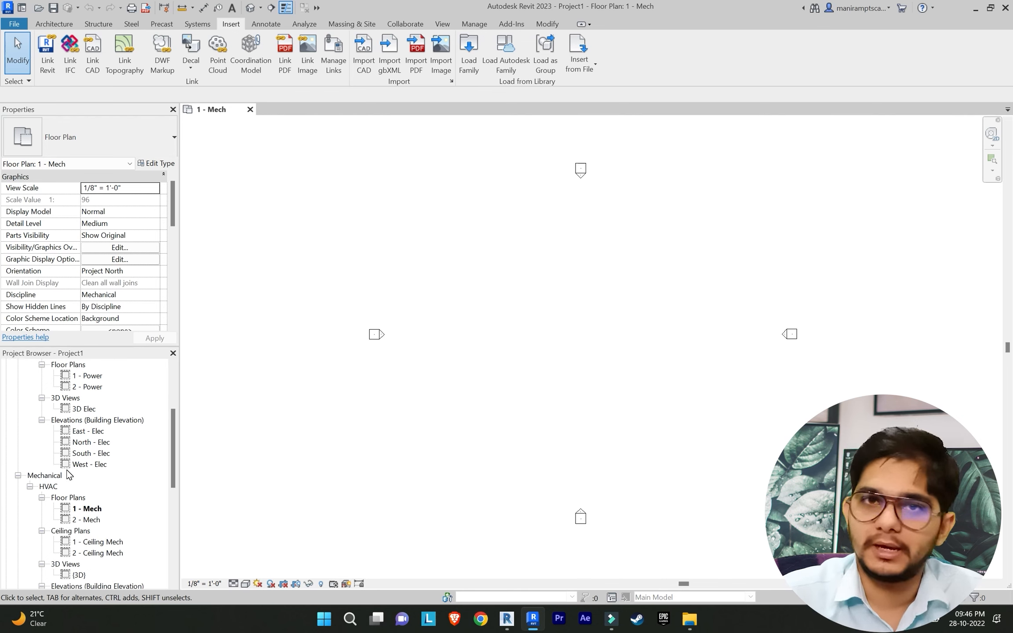
scroll(70, 458, "down", 8)
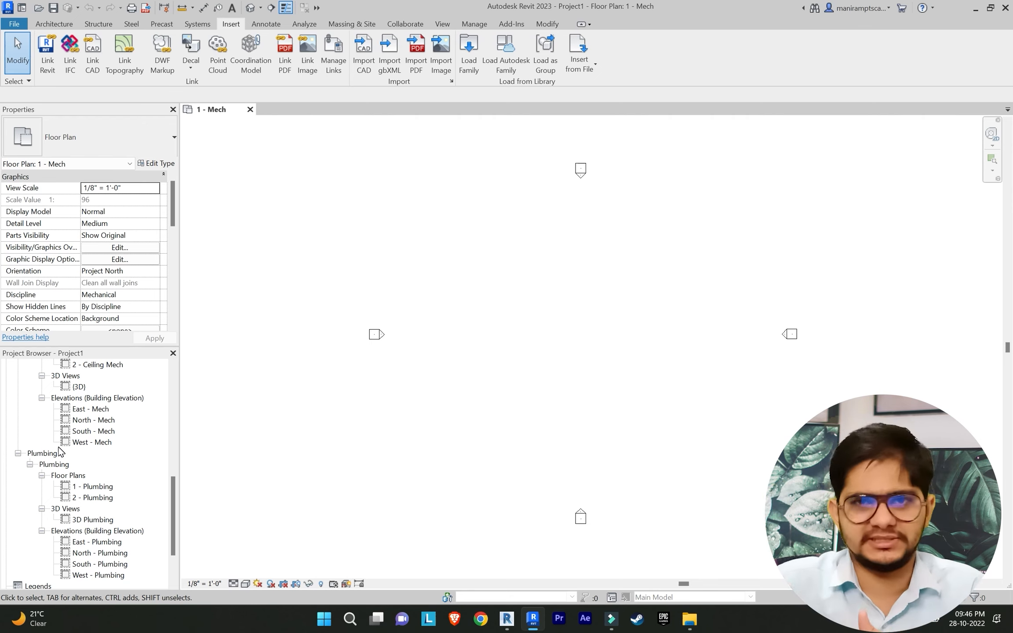
scroll(140, 515, "up", 5)
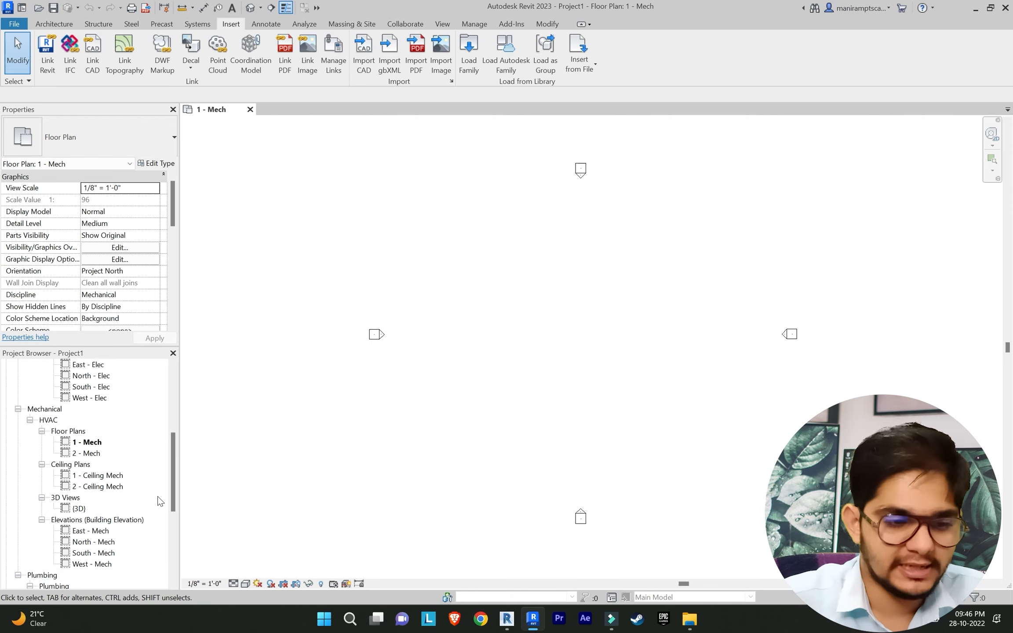
scroll(159, 502, "up", 4)
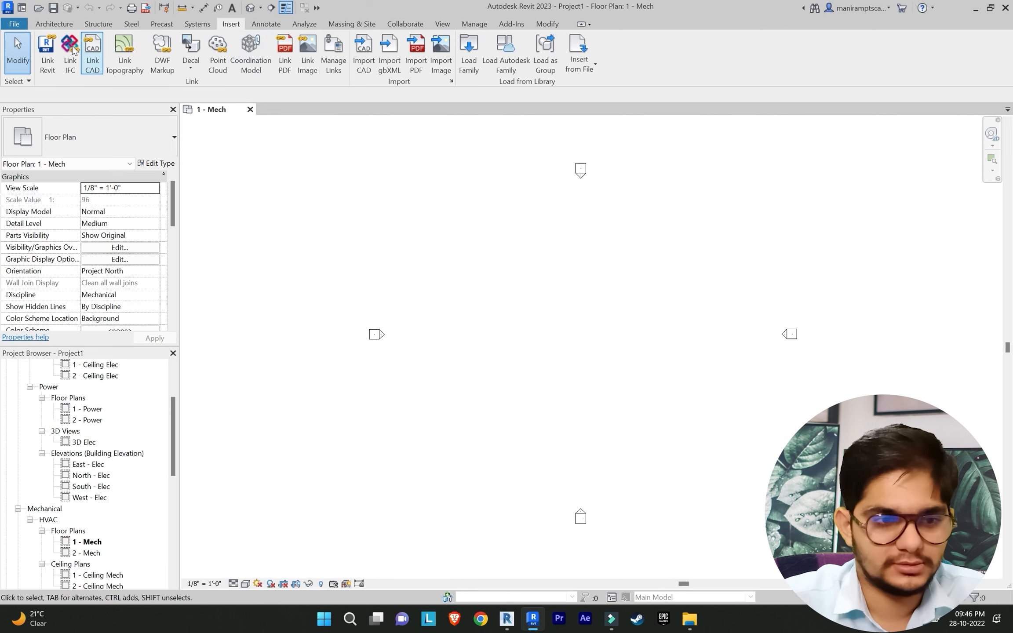
Step: Start linking a Revit model and browse to New folder (5) on drive D:, under My Projects 2 and Revit MEP Files
left_click(47, 52)
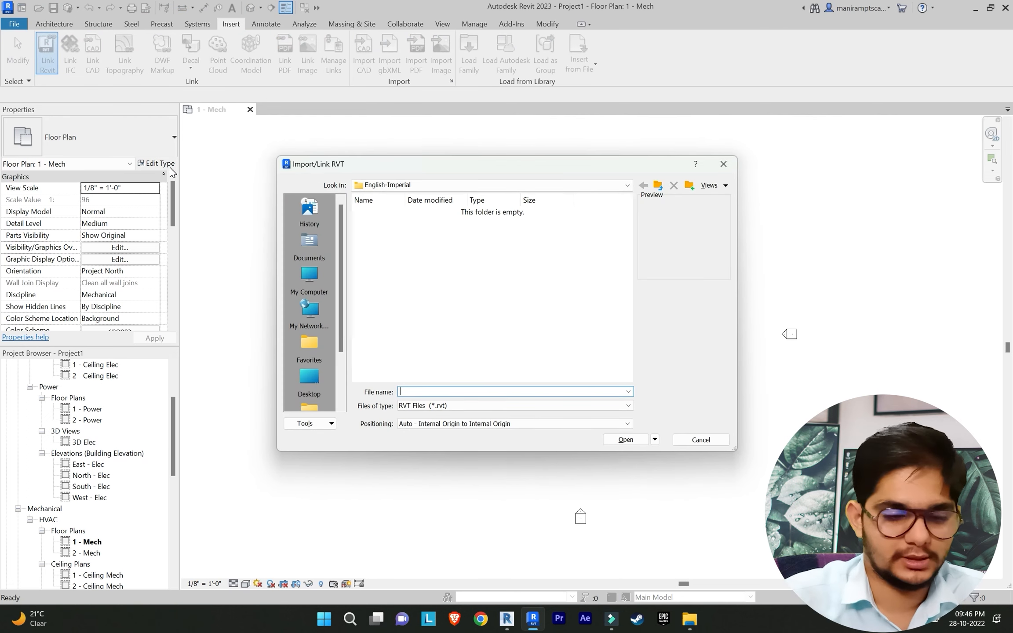
left_click(309, 280)
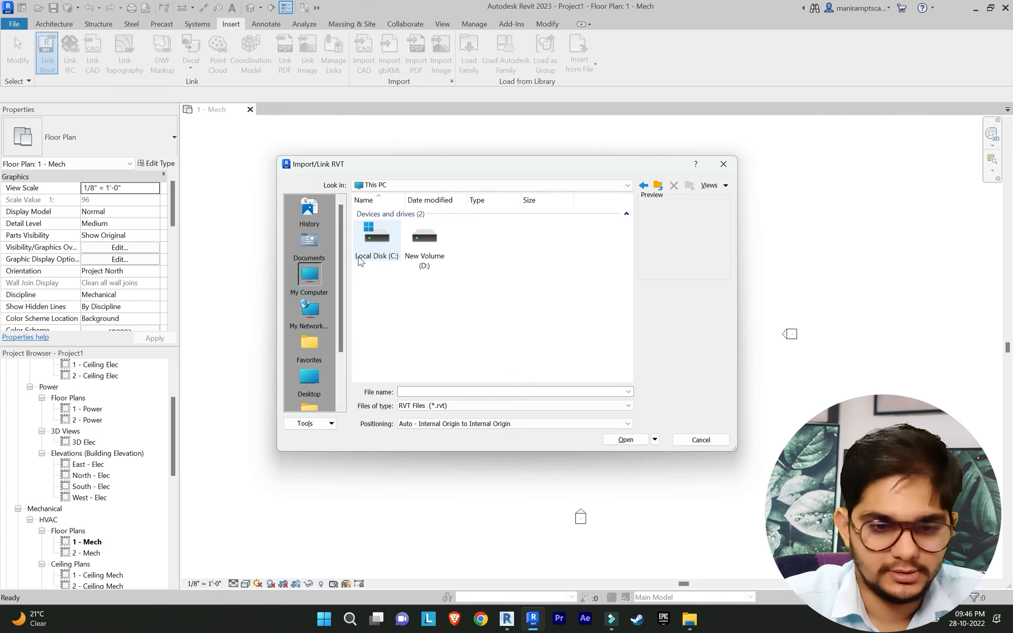
double_click(425, 240)
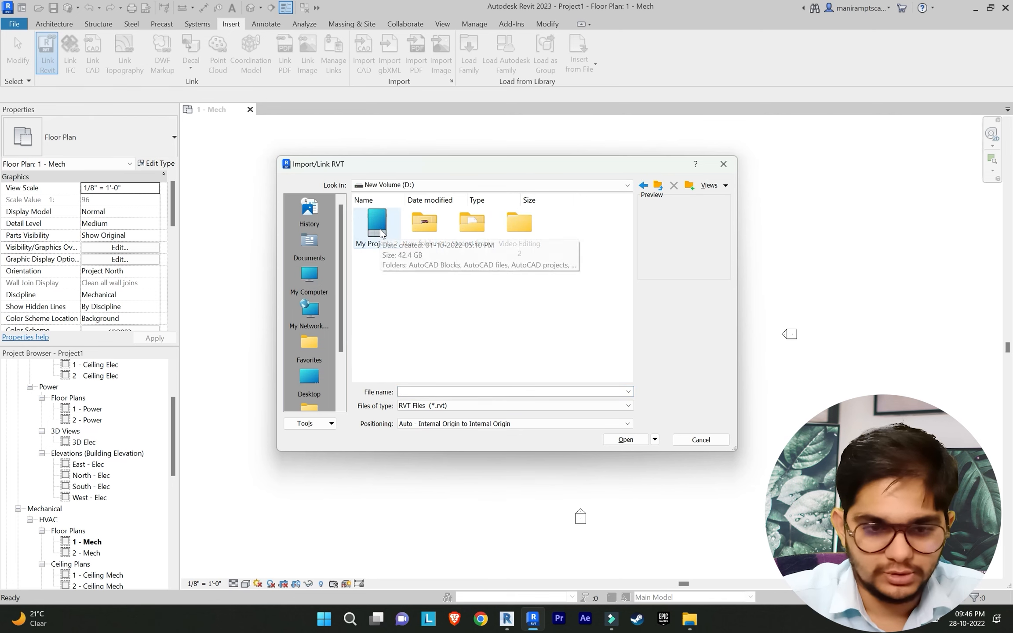
double_click(381, 234)
scroll(479, 297, "down", 3)
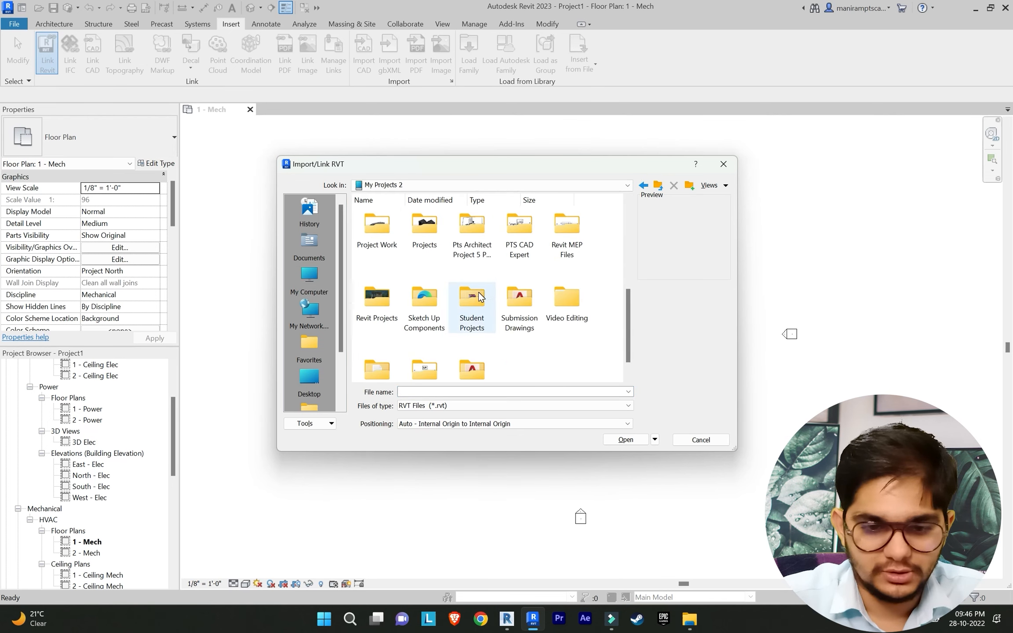
double_click(564, 230)
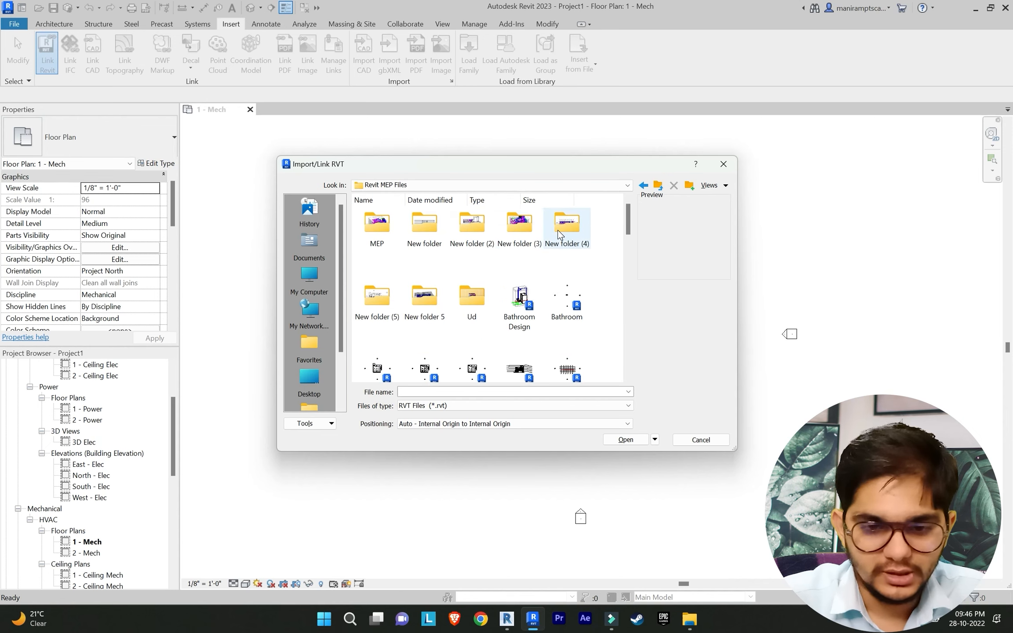
double_click(377, 297)
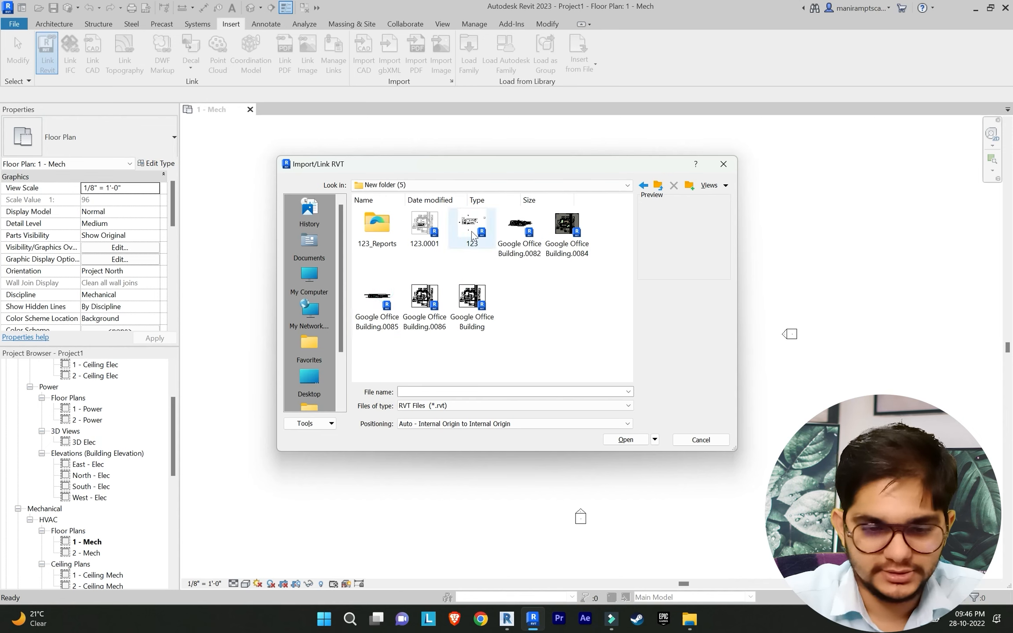
Step: Link Google Office Building.rvt into the project with Auto - Center to Center positioning
left_click(472, 301)
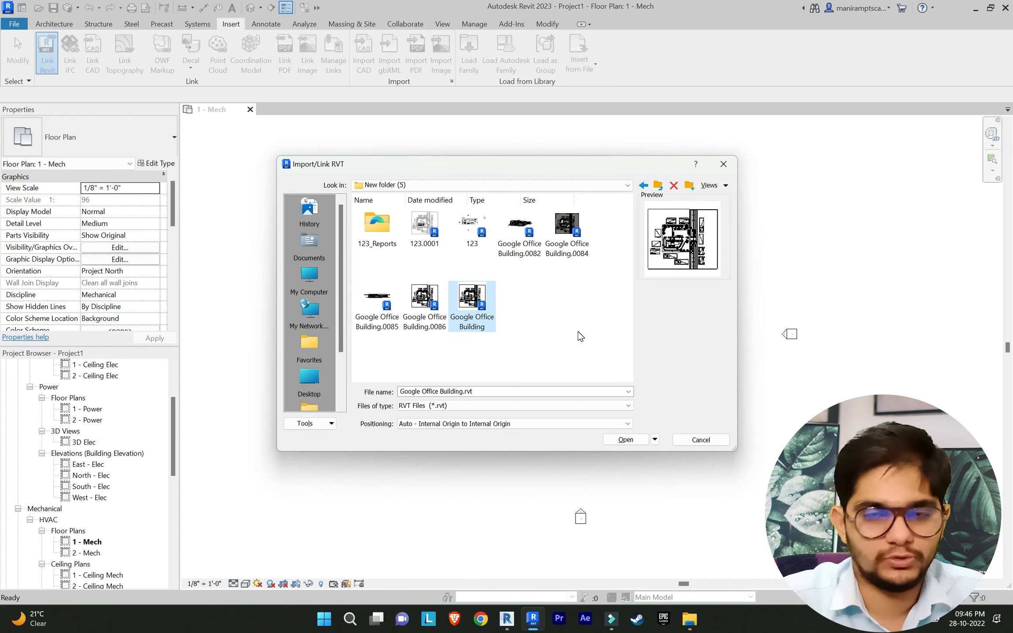
left_click(520, 425)
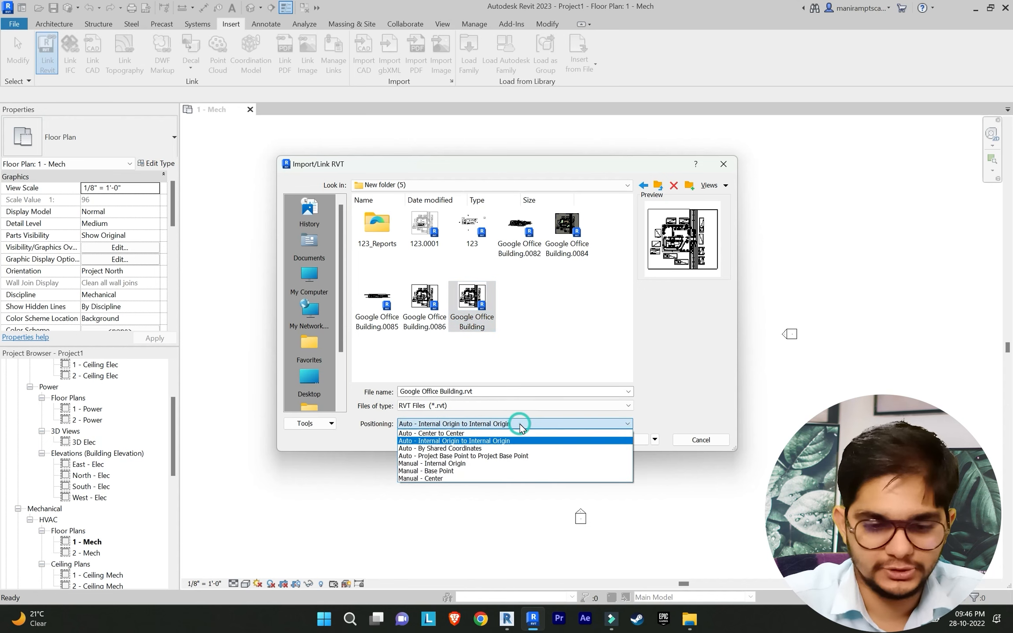
left_click(468, 433)
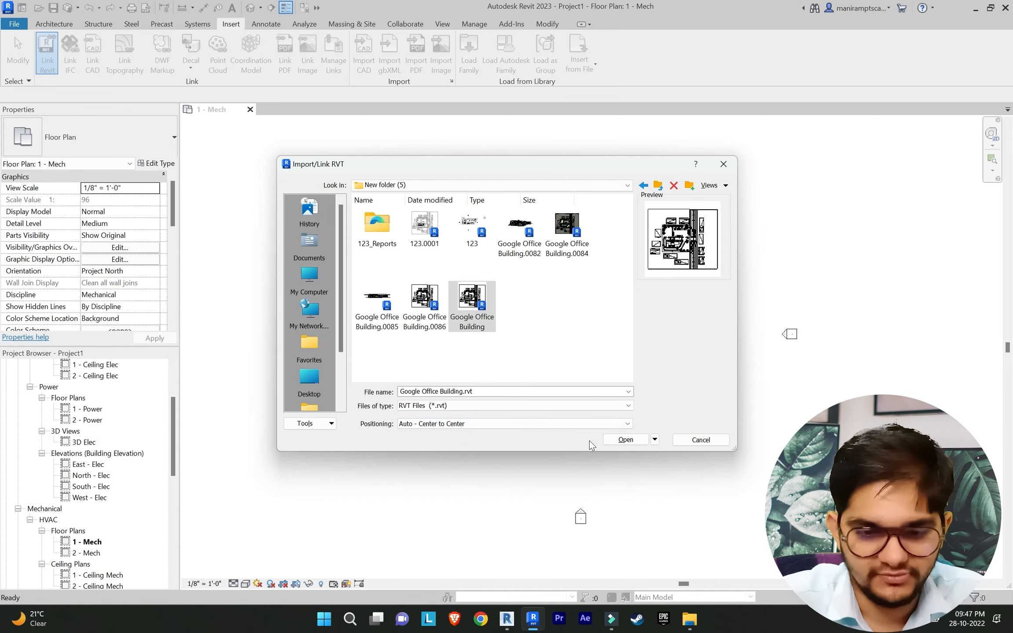
left_click(626, 440)
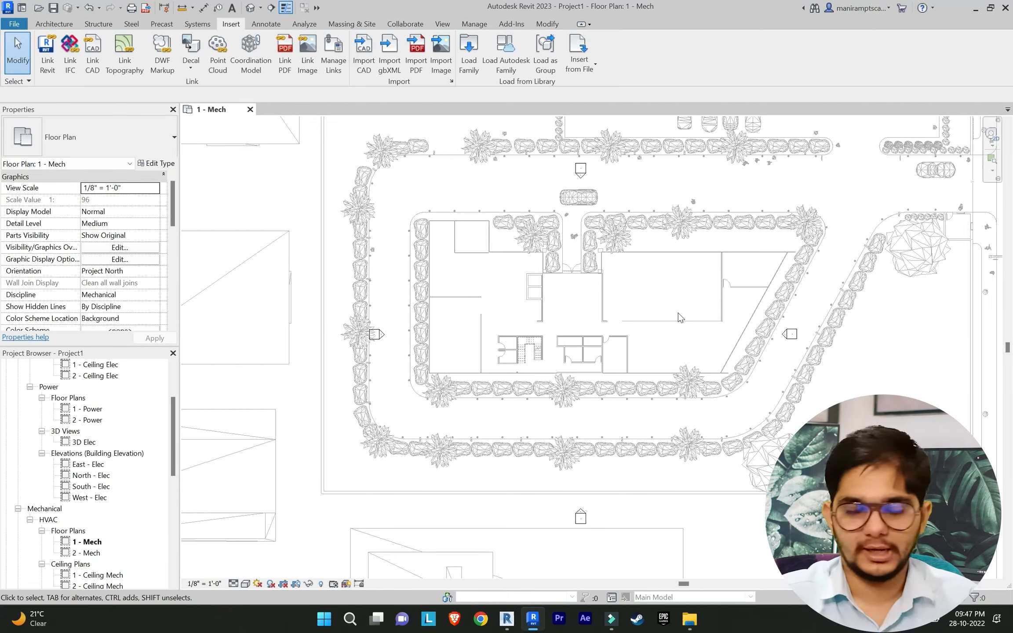
Step: Examine the linked office building and its surrounding site in the 1 - Mech floor plan, selecting the link briefly to check its extent
scroll(658, 331, "down", 5)
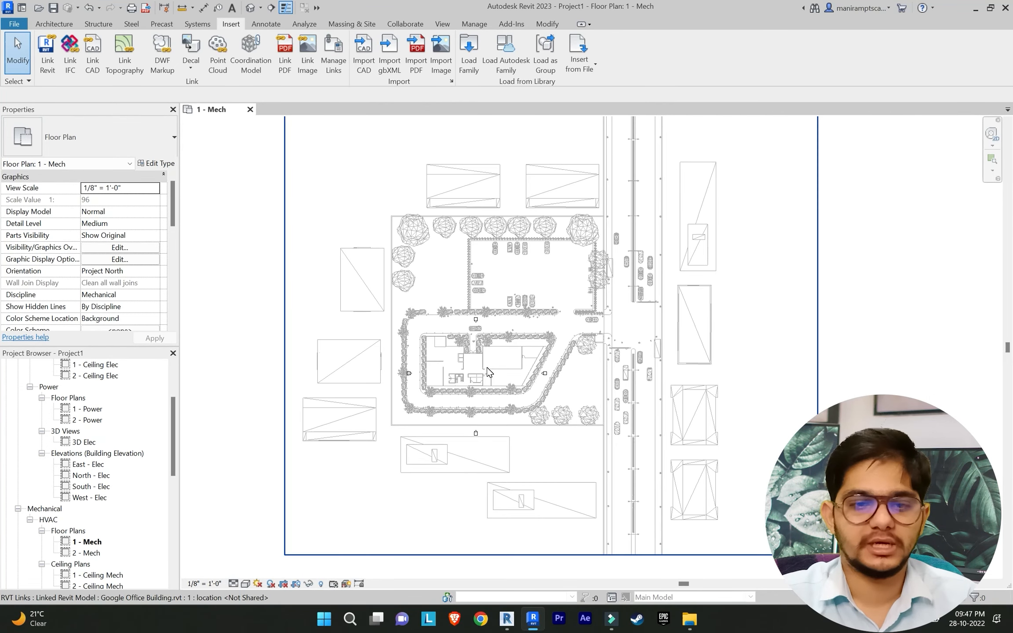
scroll(486, 345, "up", 4)
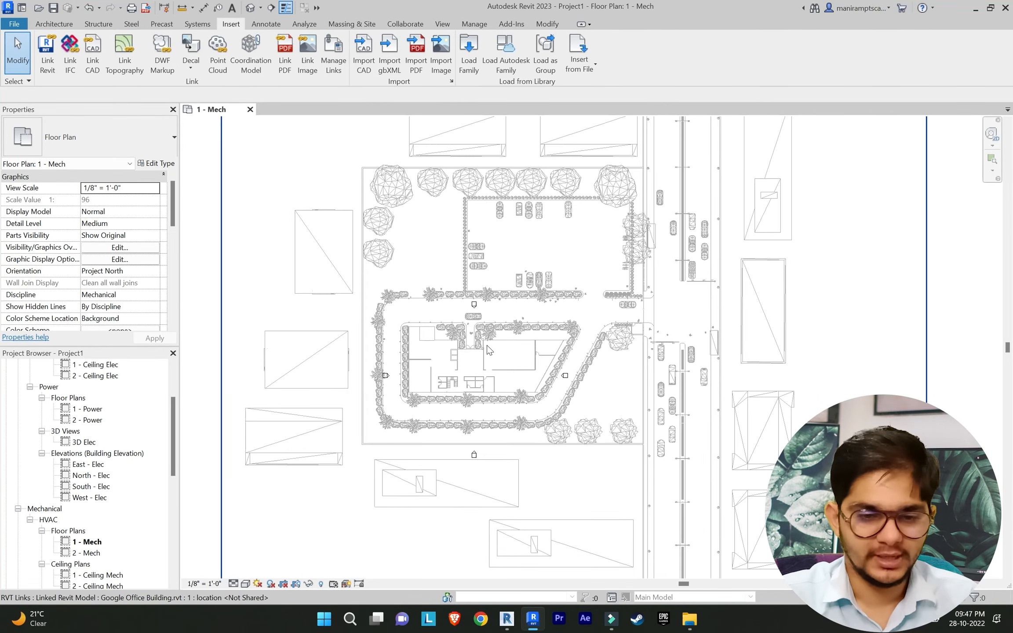
middle_click_drag(478, 300, 521, 324)
scroll(543, 341, "down", 4)
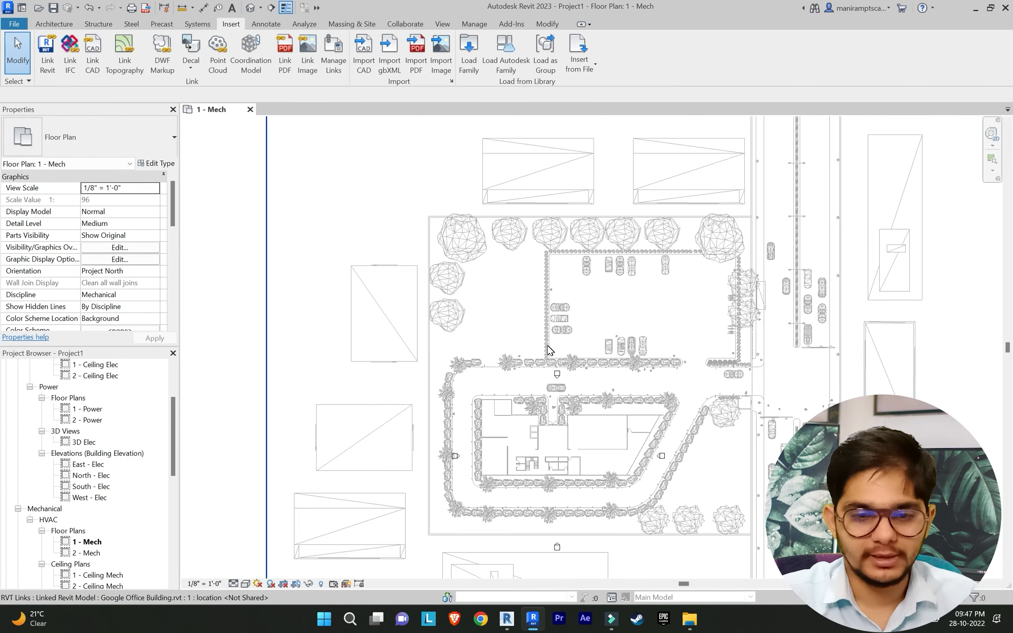
scroll(541, 340, "down", 2)
scroll(536, 356, "up", 4)
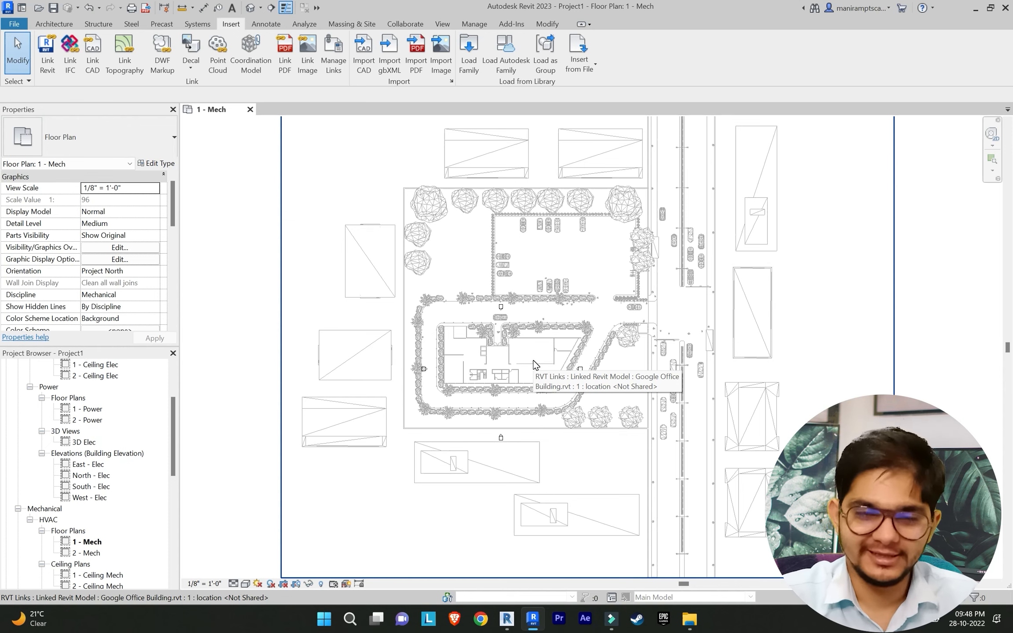
scroll(535, 365, "up", 3)
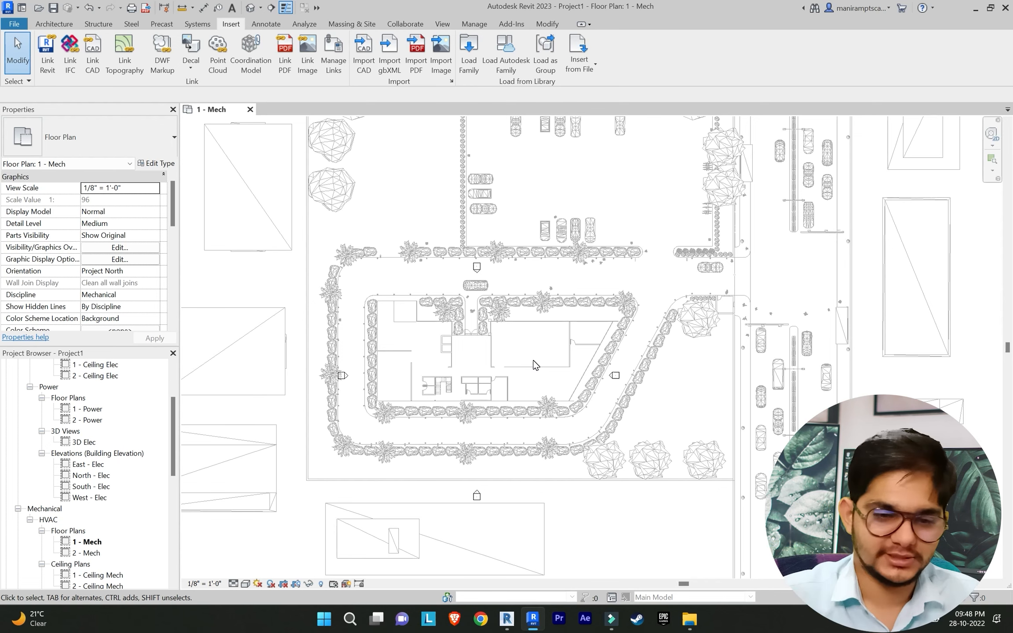
left_click(549, 298)
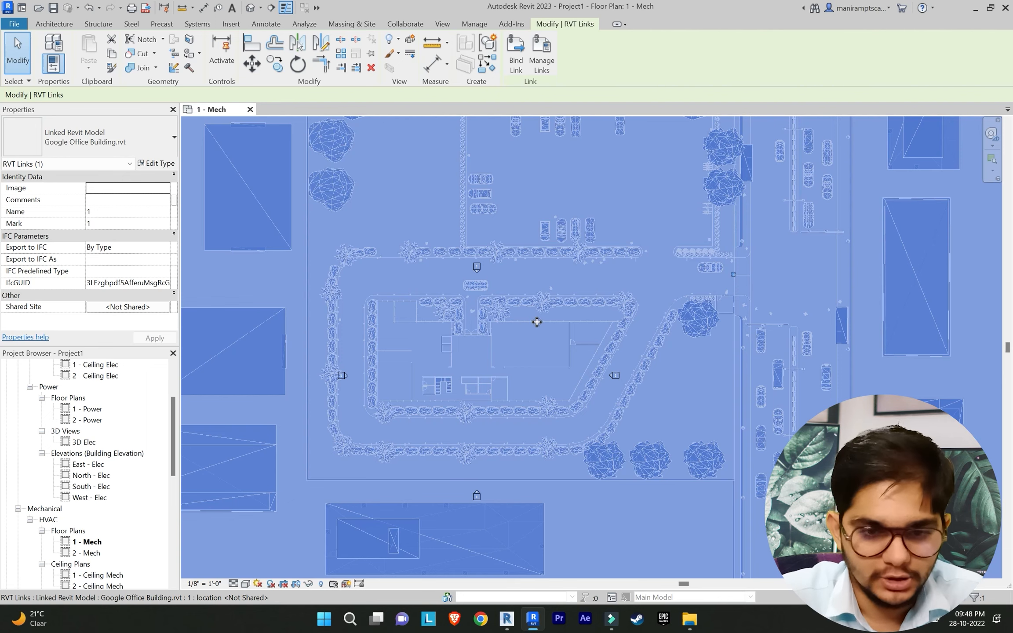
key("Escape")
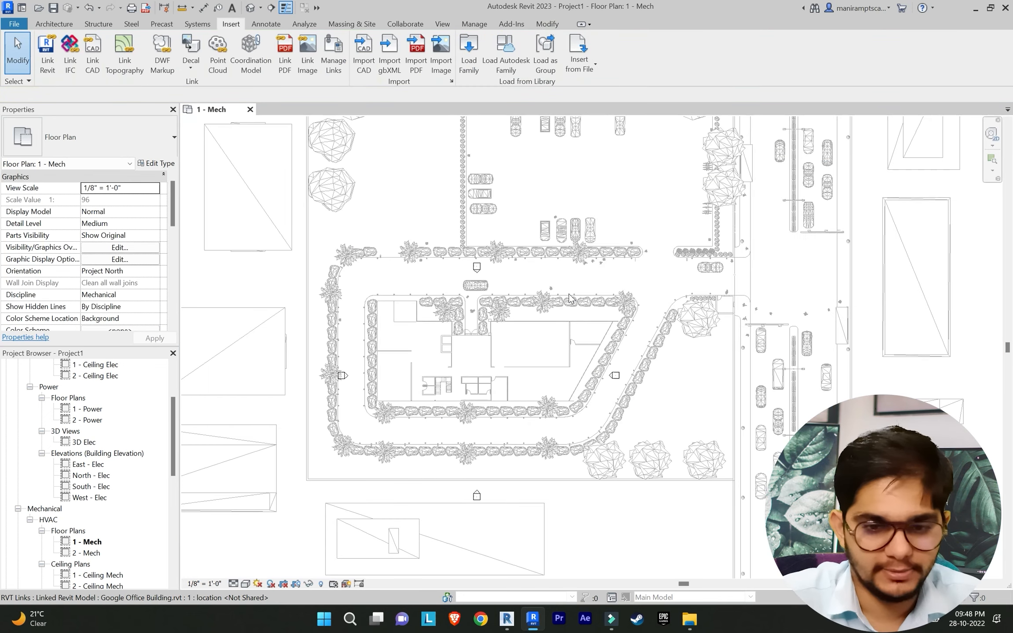
Step: Open the default 3D view and inspect the linked office building from several angles
left_click(443, 24)
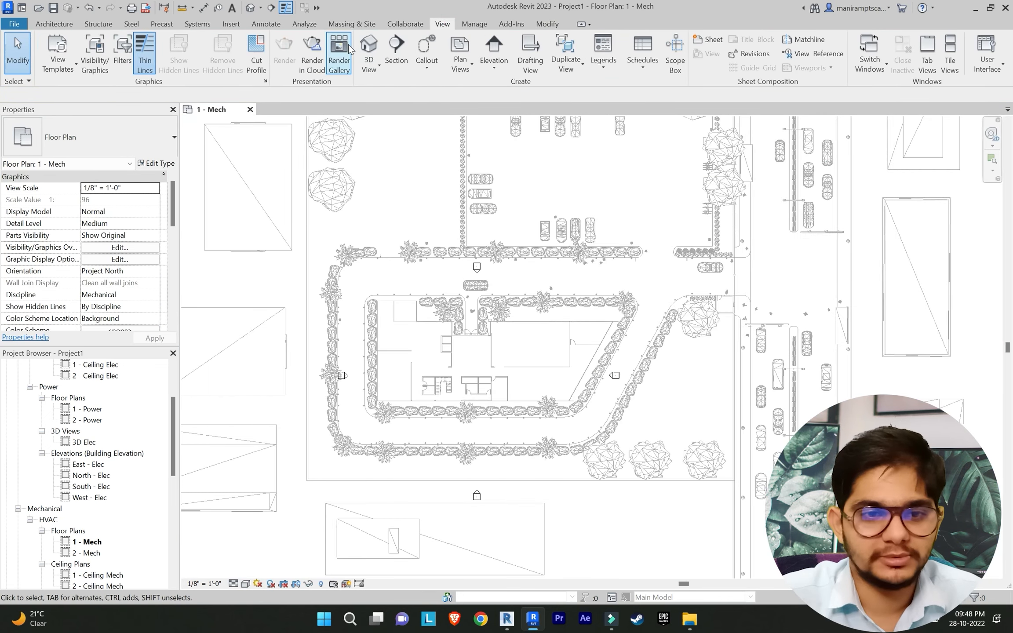
left_click(361, 43)
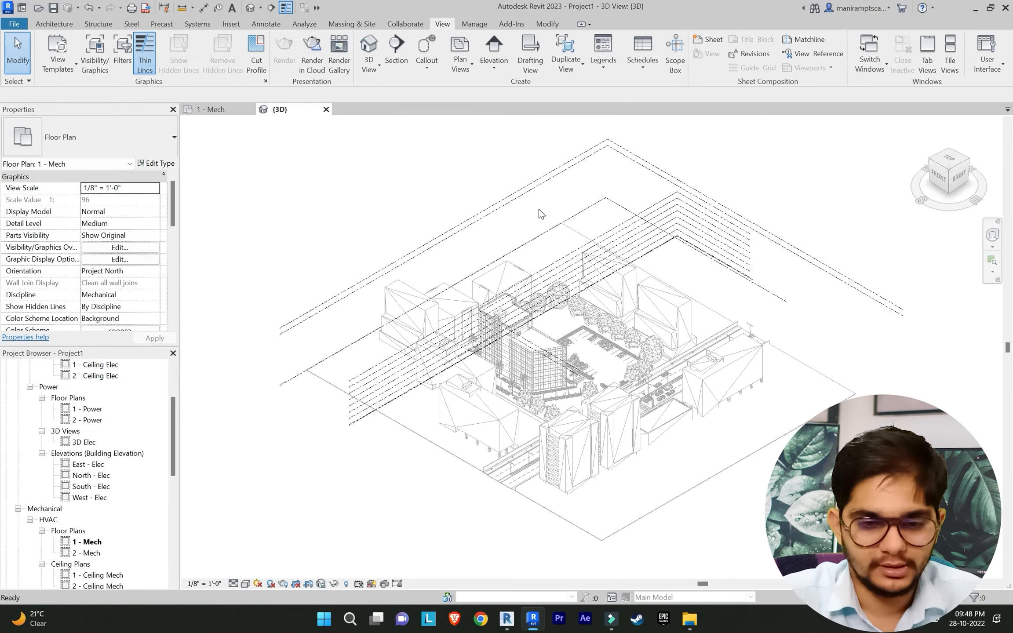
scroll(576, 323, "up", 4)
middle_click_drag(567, 321, 407, 249, "shift")
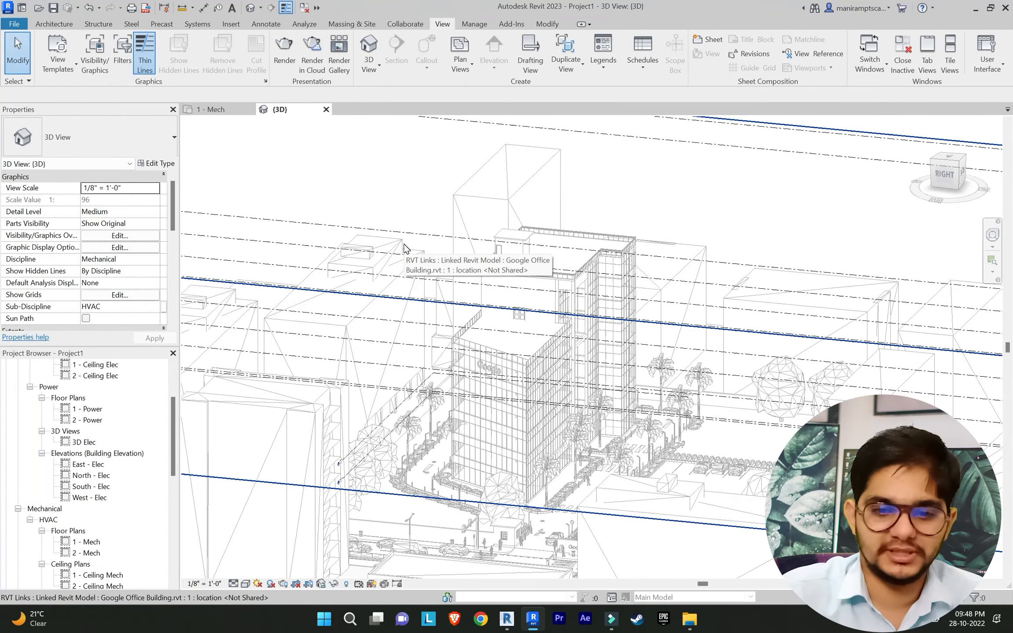
middle_click_drag(515, 264, 807, 378, "shift")
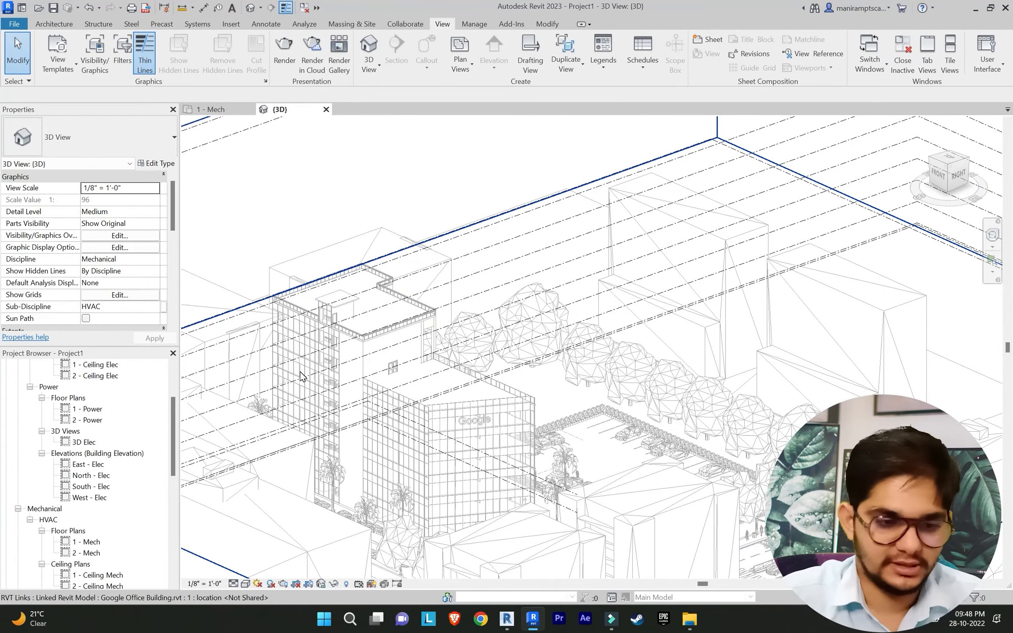
Step: Return to the 1 - Mech floor plan and view the whole linked site
scroll(88, 420, "down", 4)
left_click(93, 497)
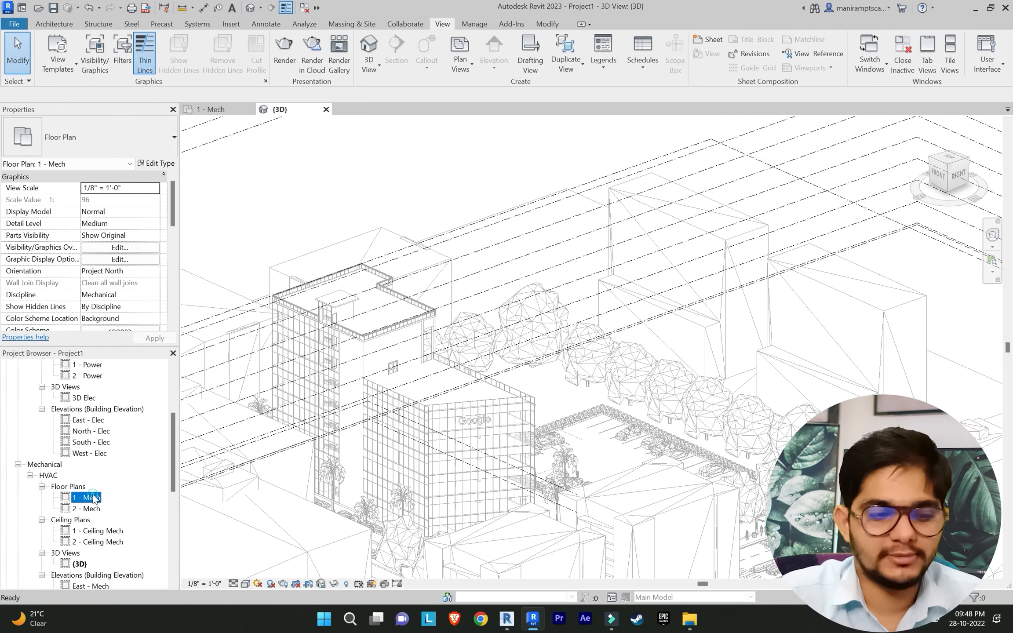
double_click(92, 498)
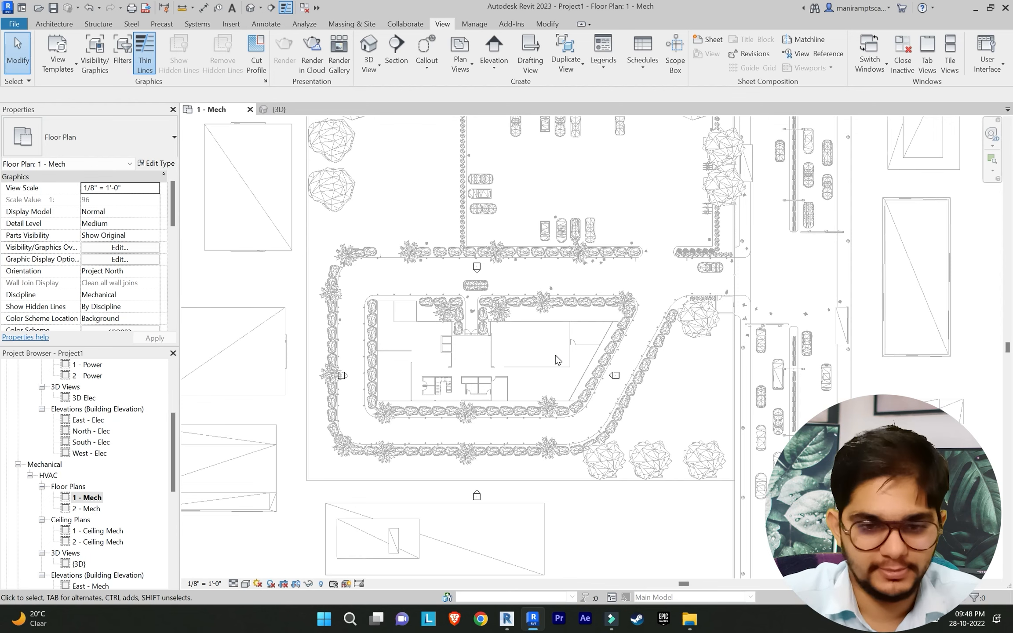
scroll(556, 355, "down", 5)
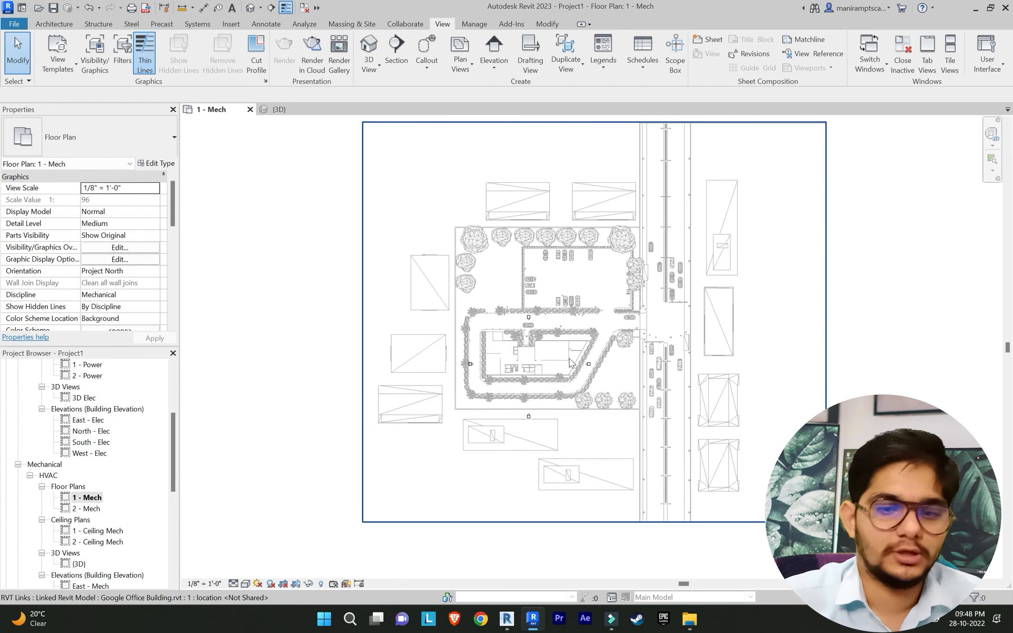
scroll(611, 329, "down", 2)
middle_click_drag(612, 329, 518, 345)
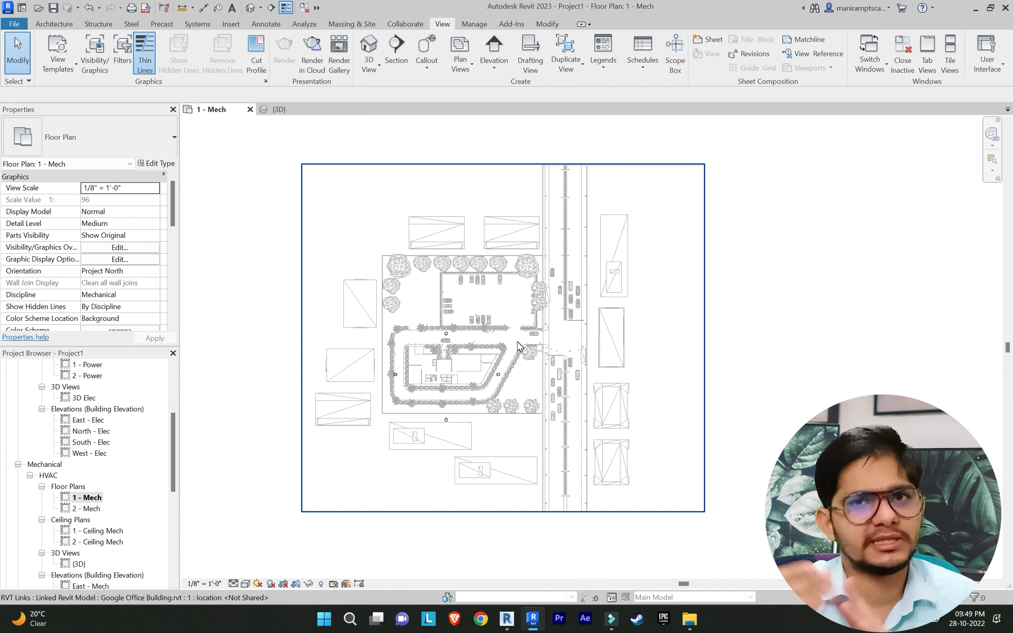
Step: Review the floor plans, ceiling plans, 3D views and elevations listed for the electrical, mechanical and plumbing disciplines
scroll(97, 448, "down", 3)
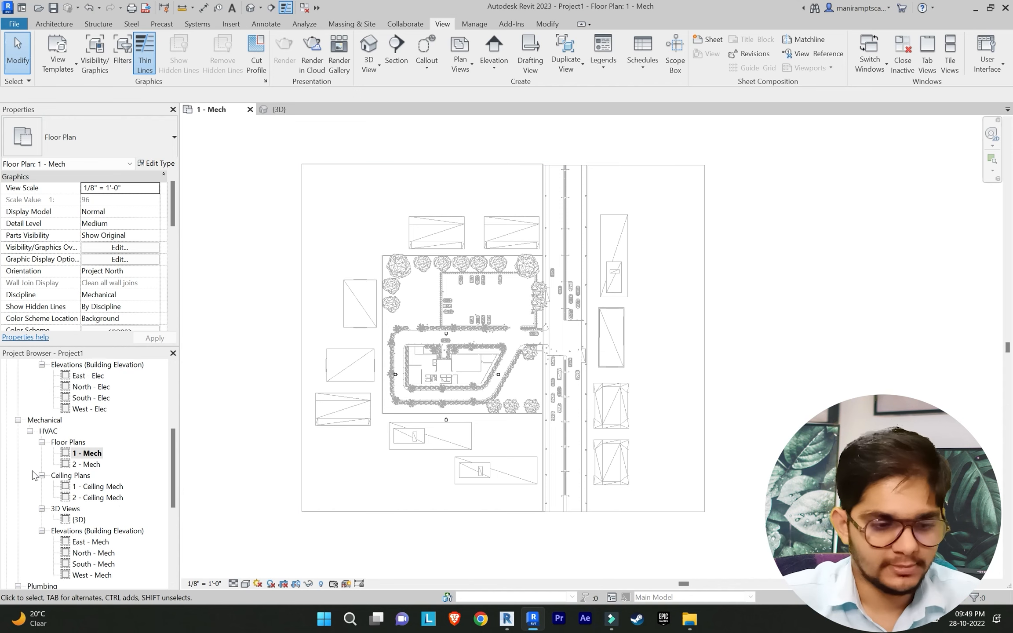
scroll(96, 448, "up", 2)
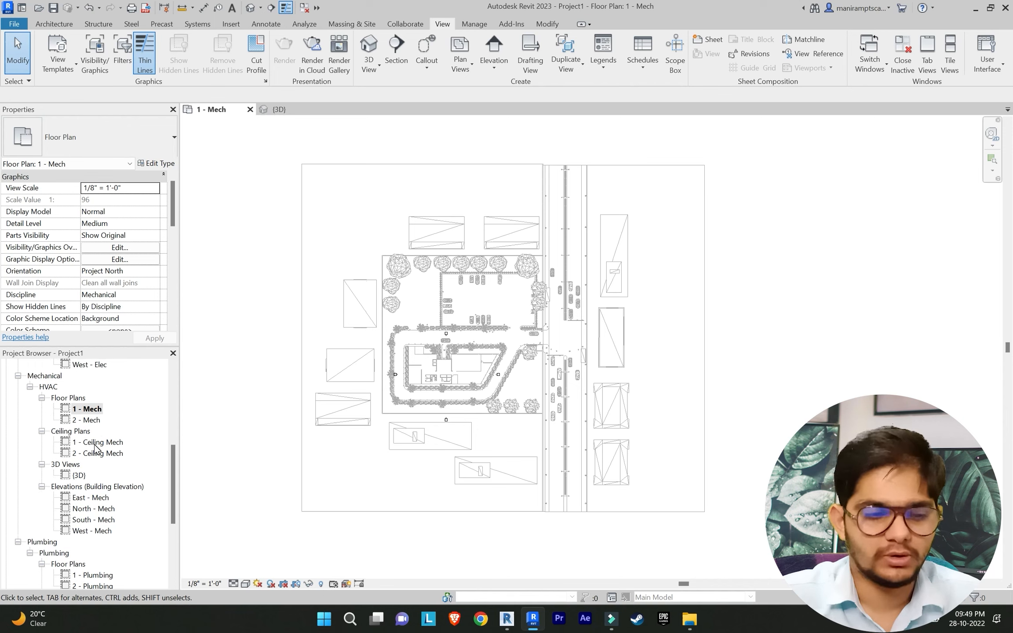
scroll(97, 447, "up", 2)
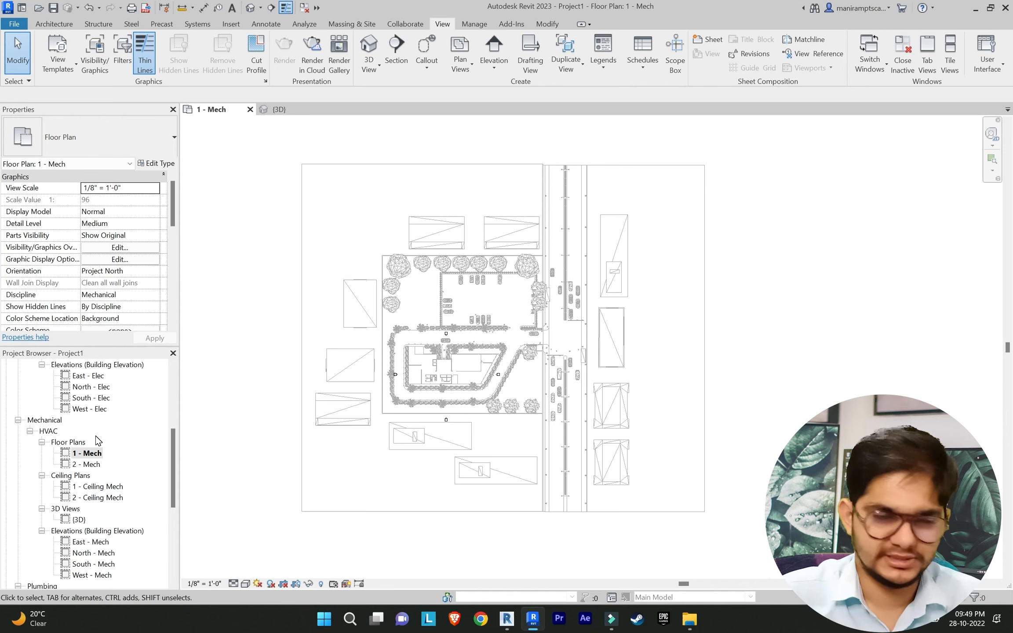
scroll(97, 445, "up", 4)
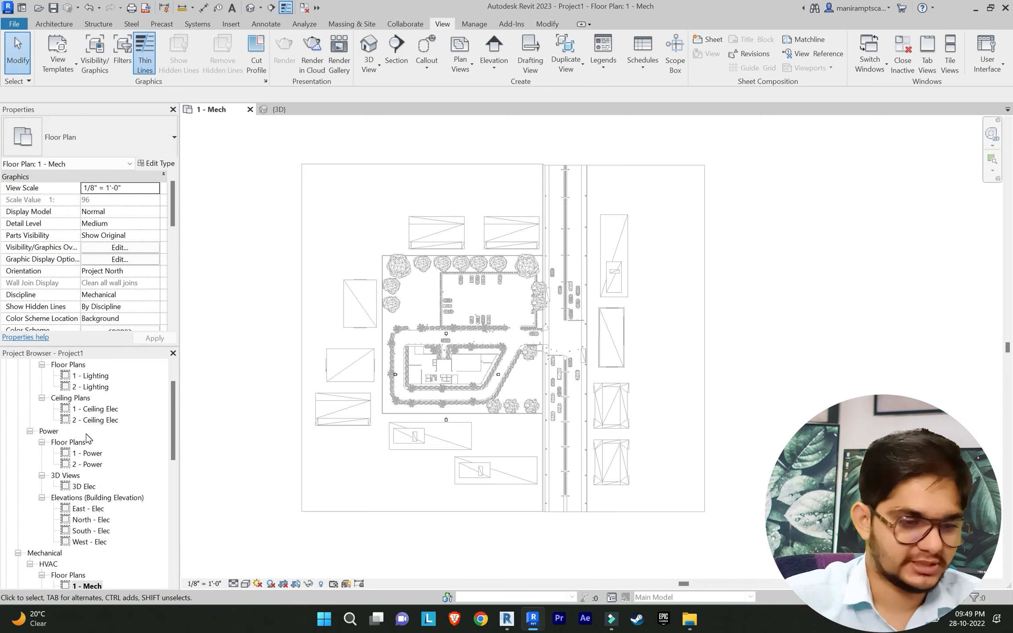
scroll(88, 440, "up", 2)
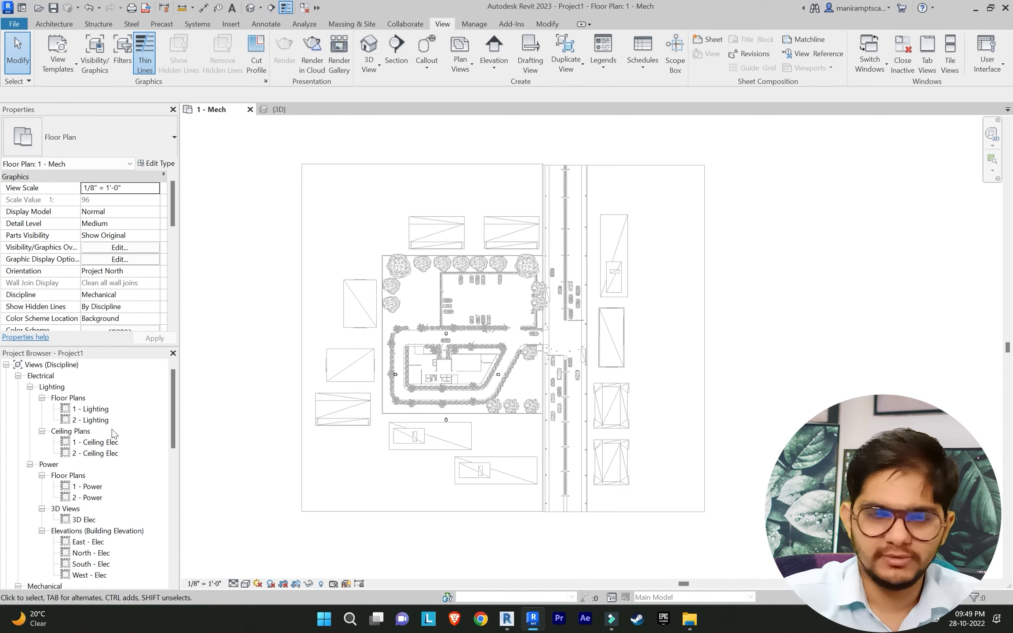
scroll(90, 436, "down", 2)
scroll(85, 448, "up", 3)
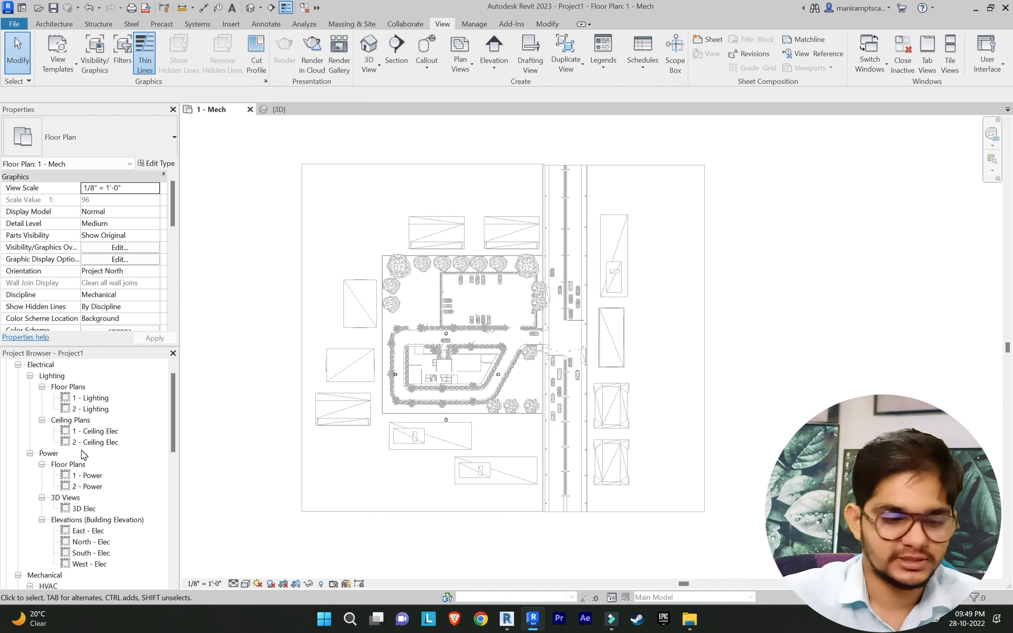
scroll(83, 457, "down", 1)
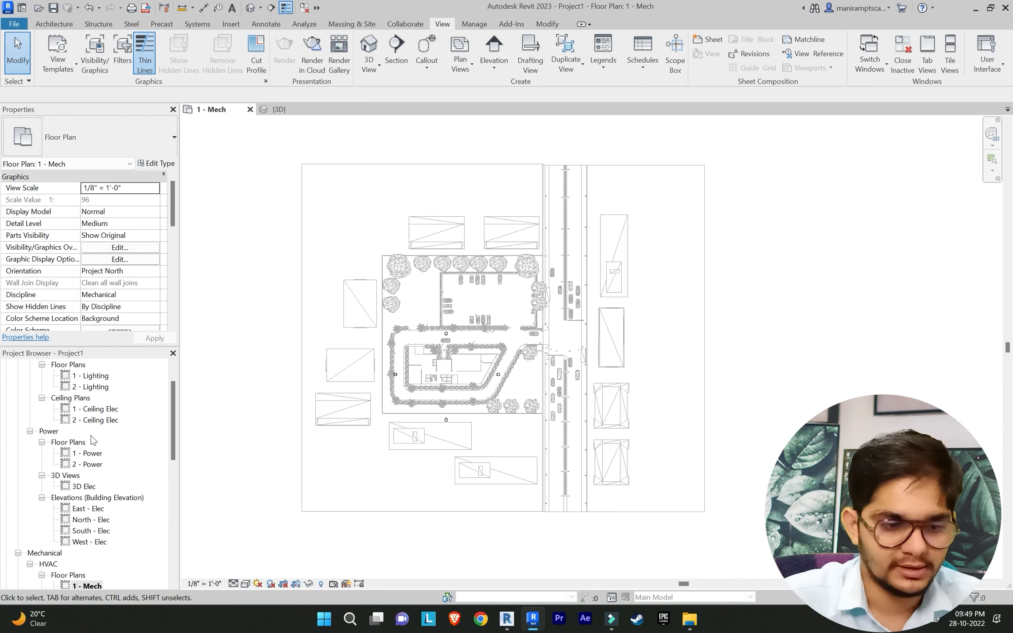
scroll(86, 492, "down", 4)
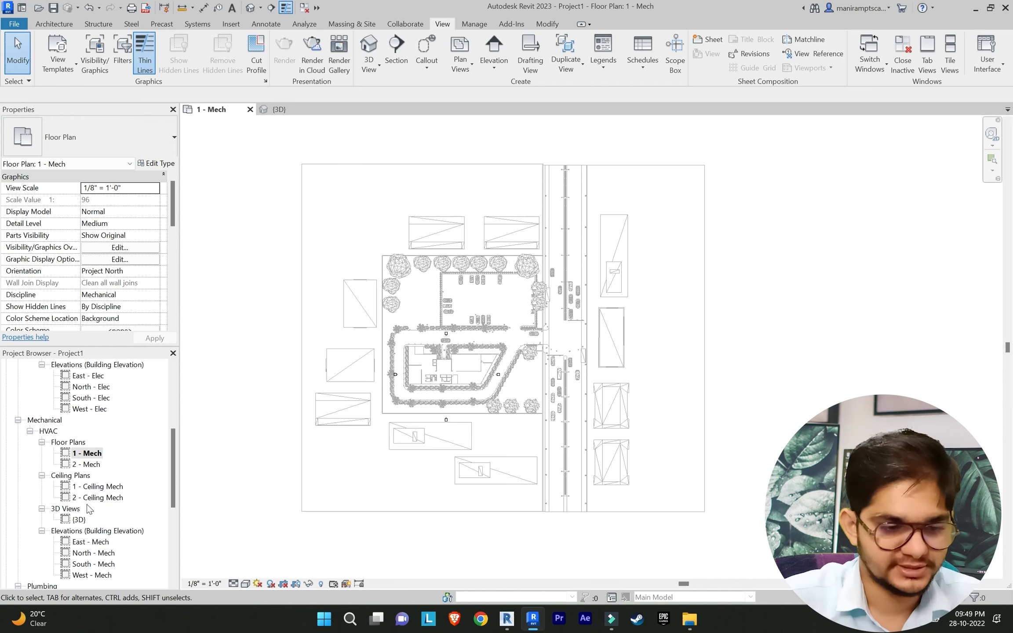
scroll(86, 474, "down", 2)
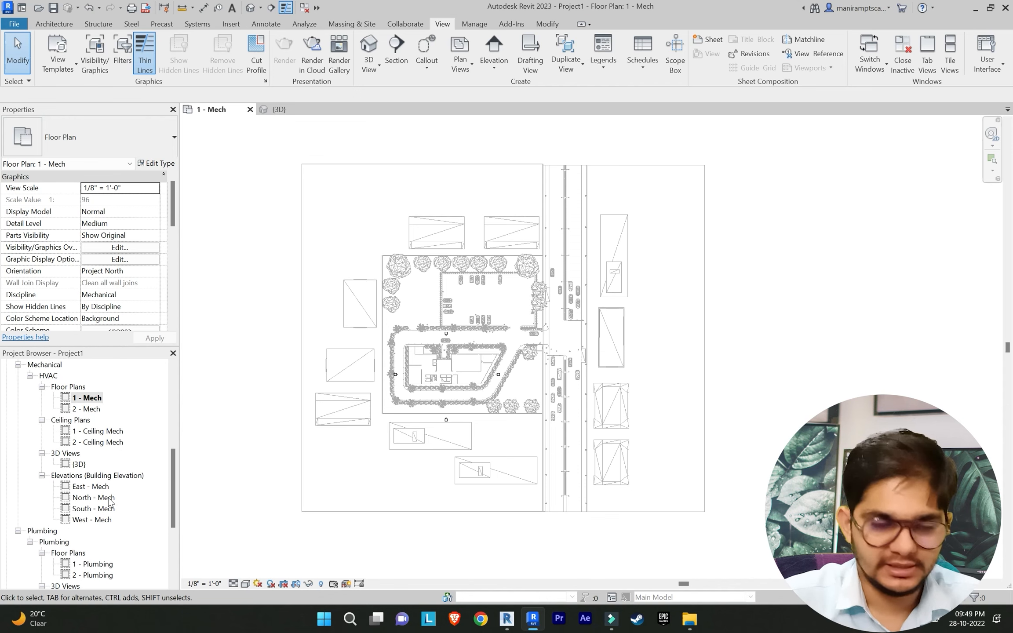
scroll(103, 490, "down", 2)
scroll(101, 489, "down", 2)
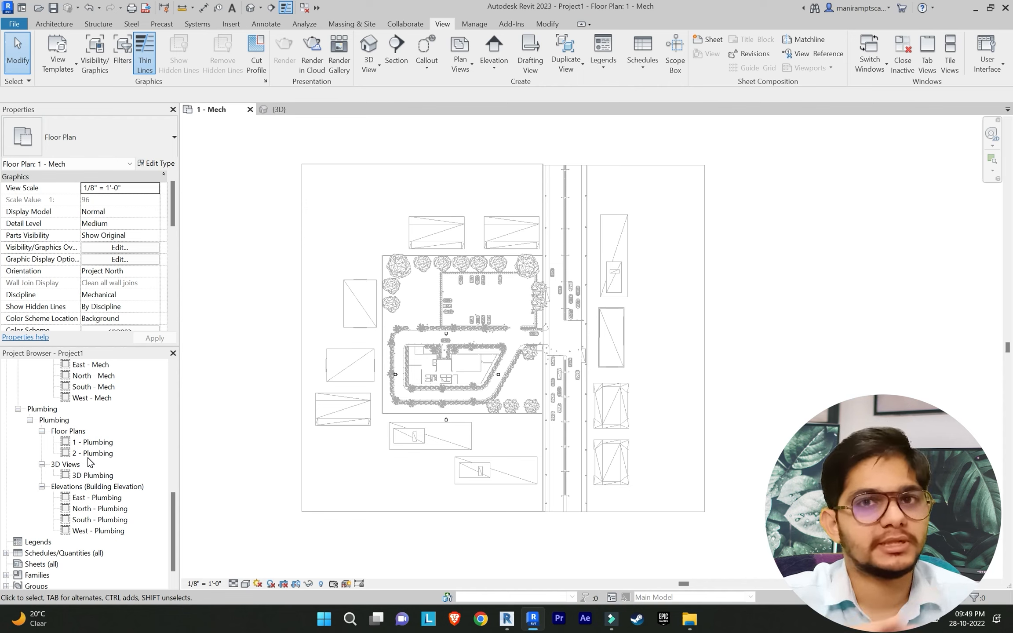
Step: Open the East - Mech building elevation and frame the linked Google office building
scroll(90, 462, "up", 4)
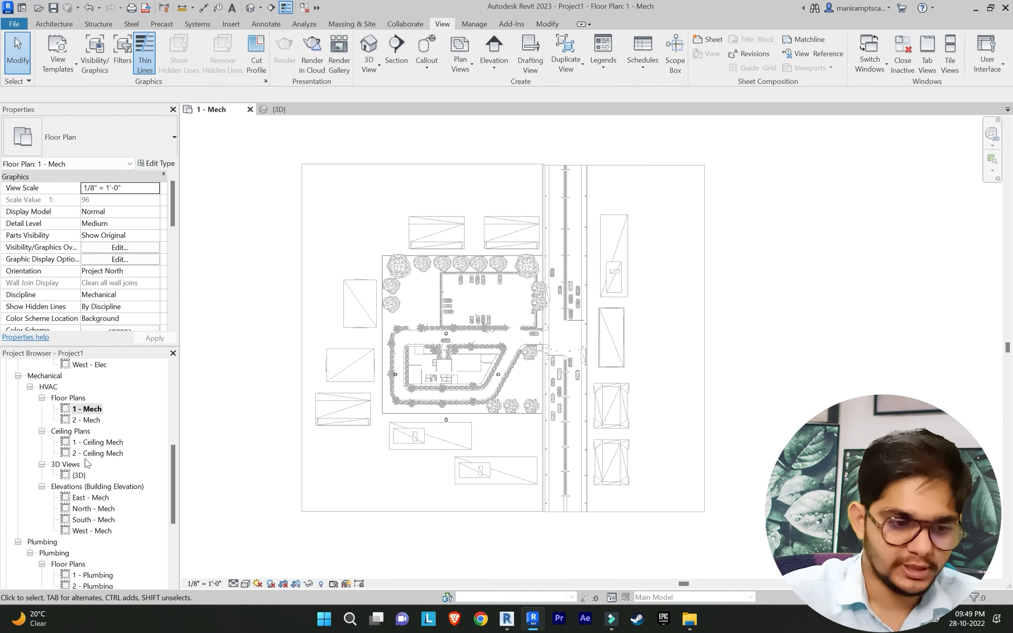
double_click(96, 499)
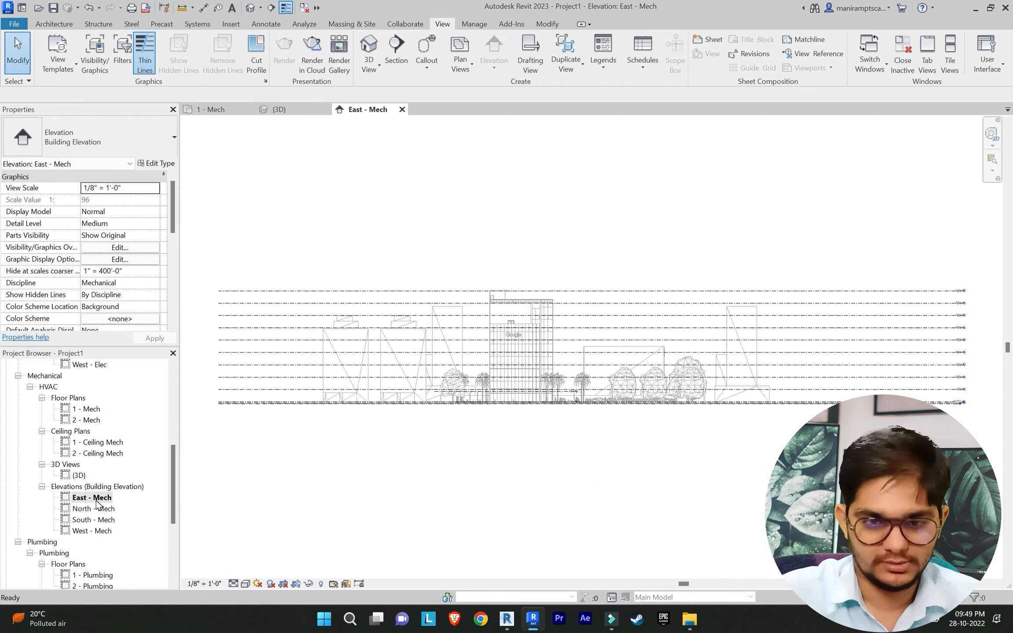
scroll(267, 436, "up", 4)
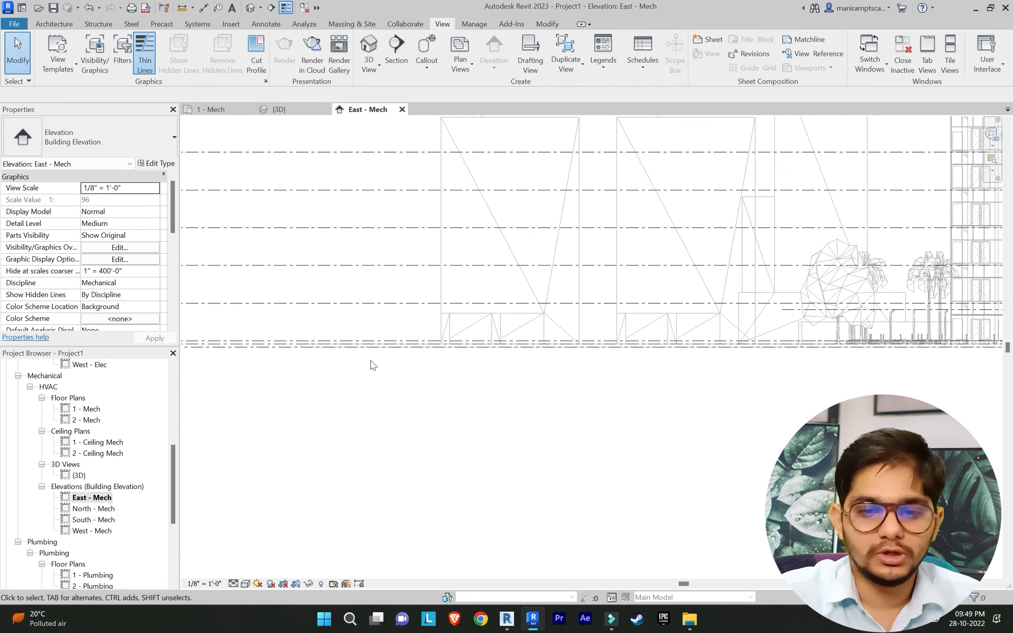
middle_click_drag(739, 344, 500, 402)
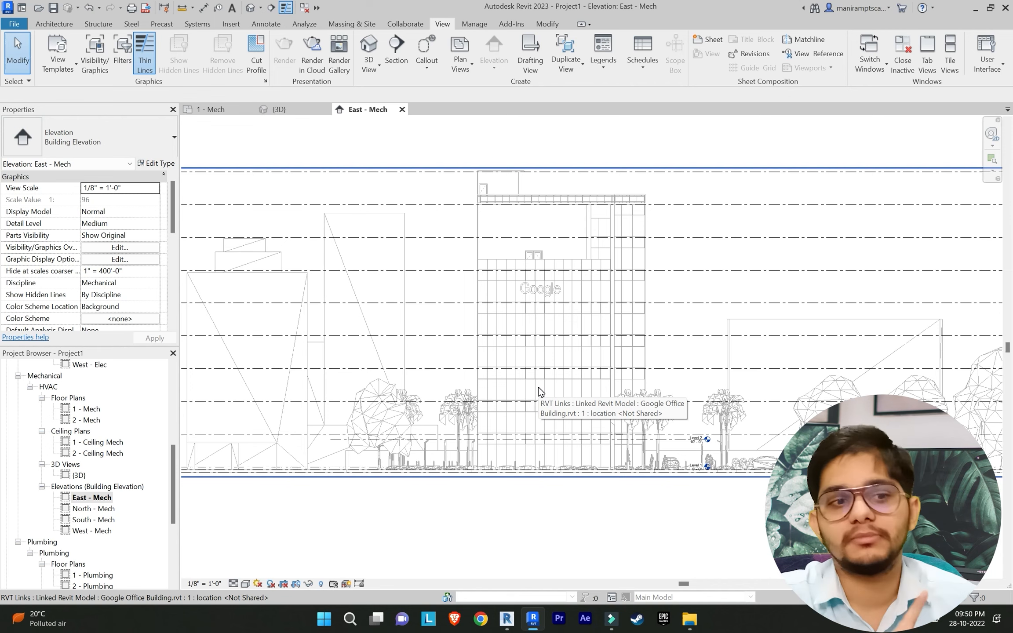
Step: Review the mechanical model categories in the Visibility/Graphic Overrides of the East - Mech elevation without changing them
left_click(94, 52)
scroll(357, 282, "down", 4)
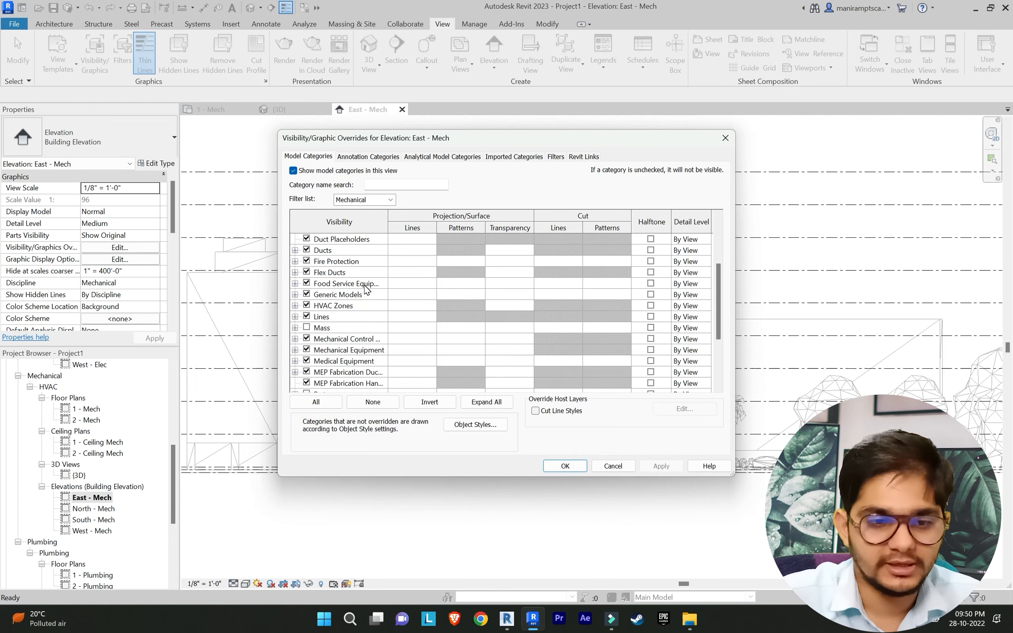
scroll(357, 278, "down", 3)
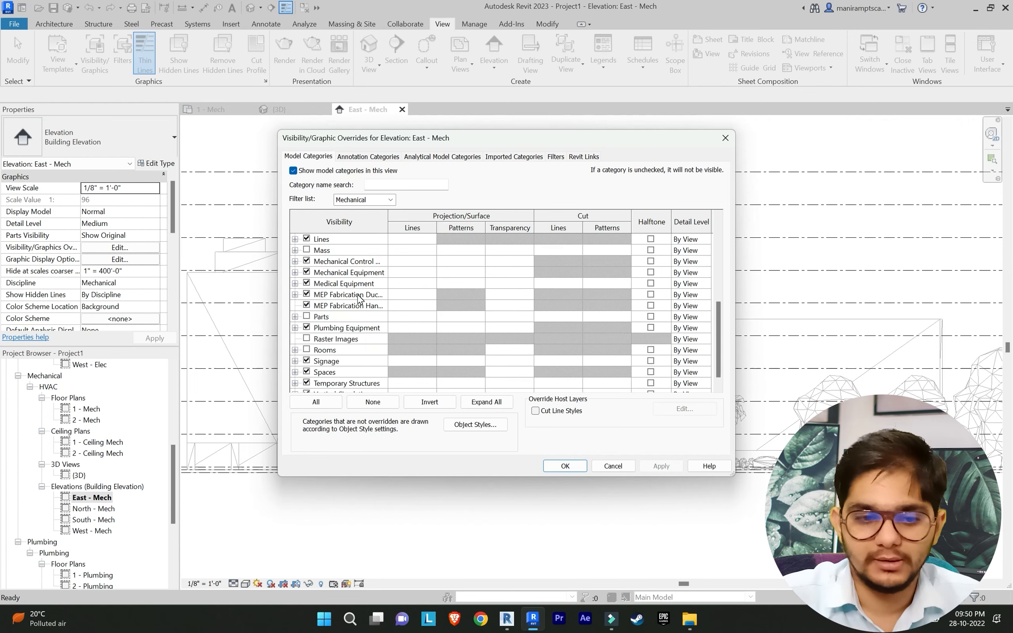
scroll(440, 295, "up", 3)
scroll(440, 295, "up", 1)
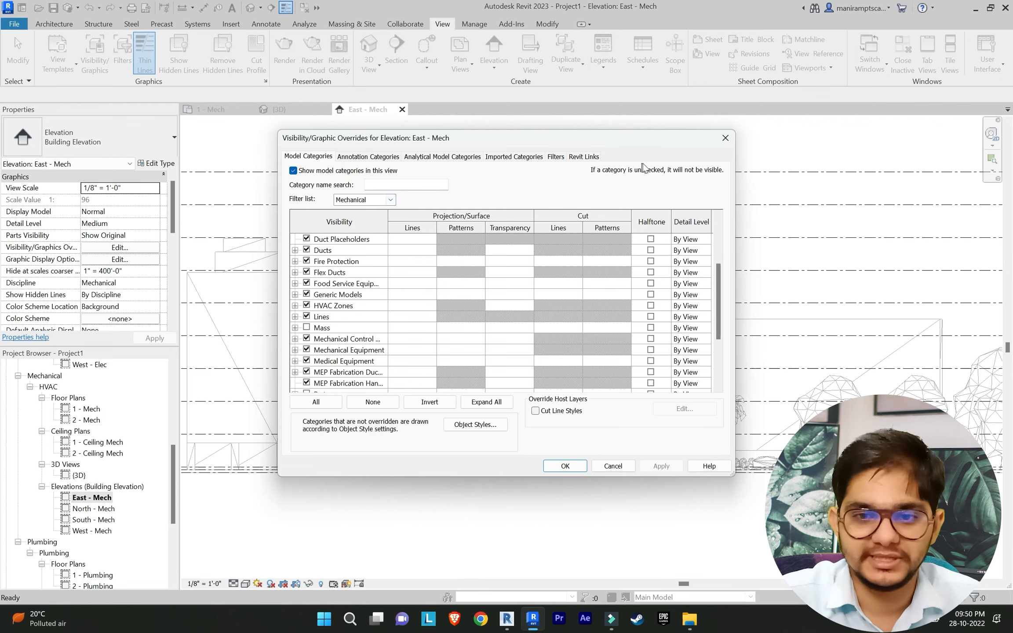
left_click(717, 137)
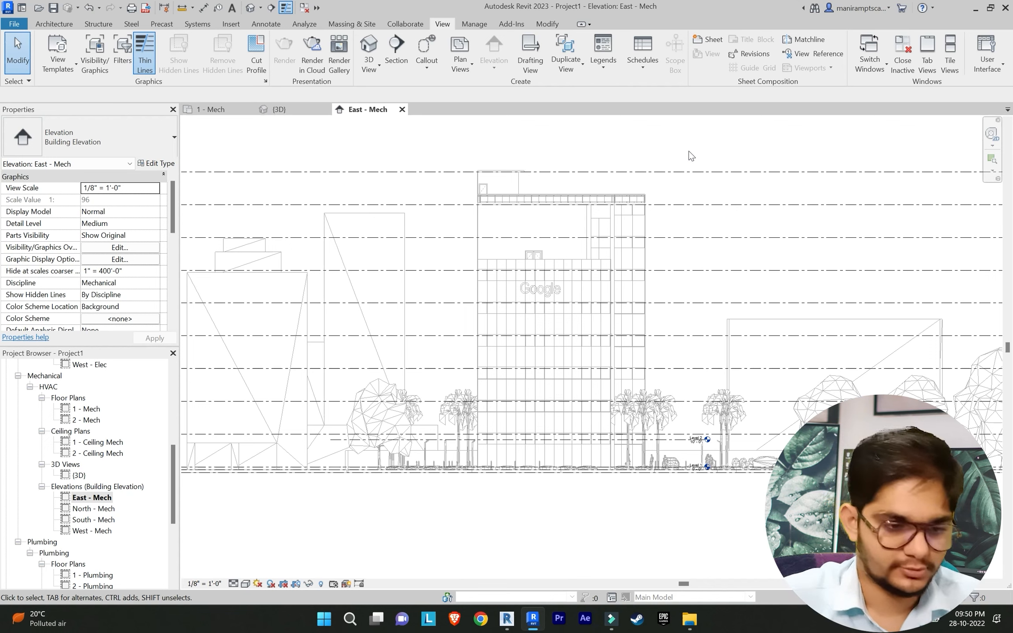
Step: Examine how the project's Level 1 and Level 2 relate to the linked building's level lines in the East - Mech elevation
scroll(112, 430, "up", 5)
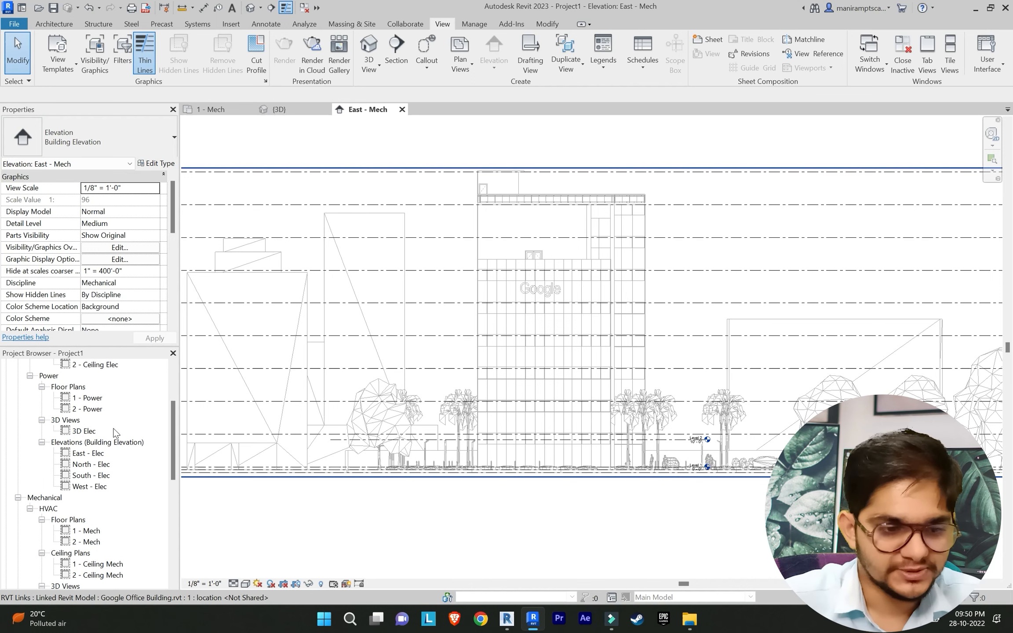
scroll(112, 429, "up", 2)
scroll(120, 437, "down", 6)
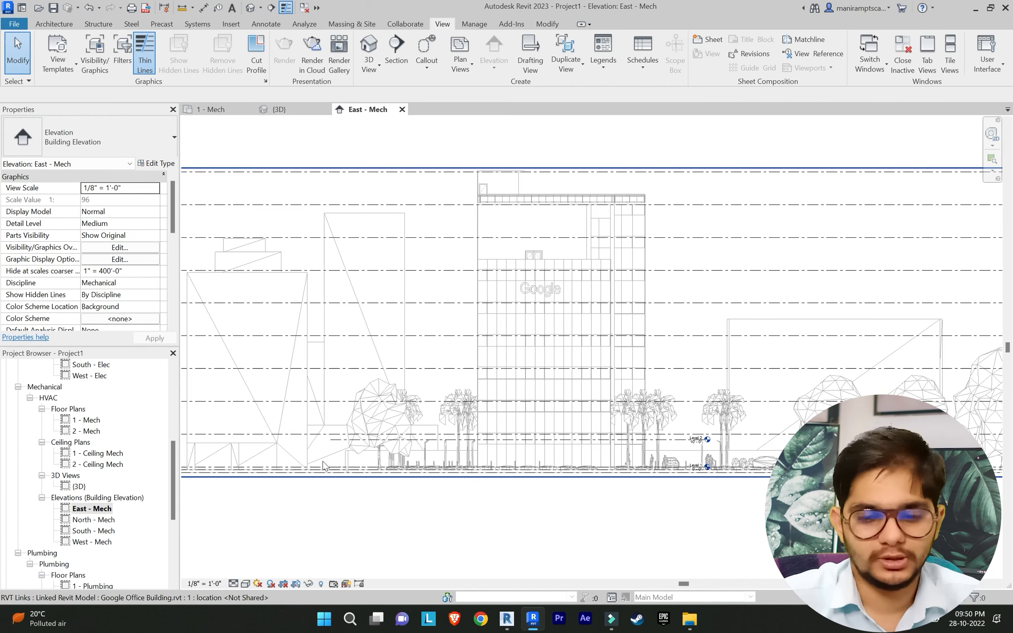
scroll(591, 488, "down", 5)
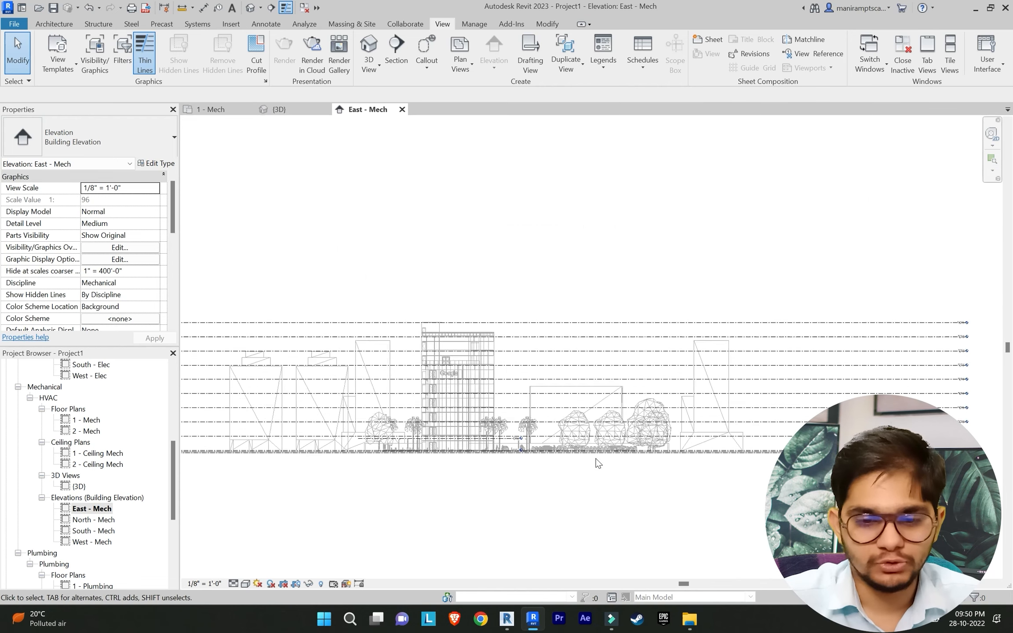
scroll(597, 461, "up", 4)
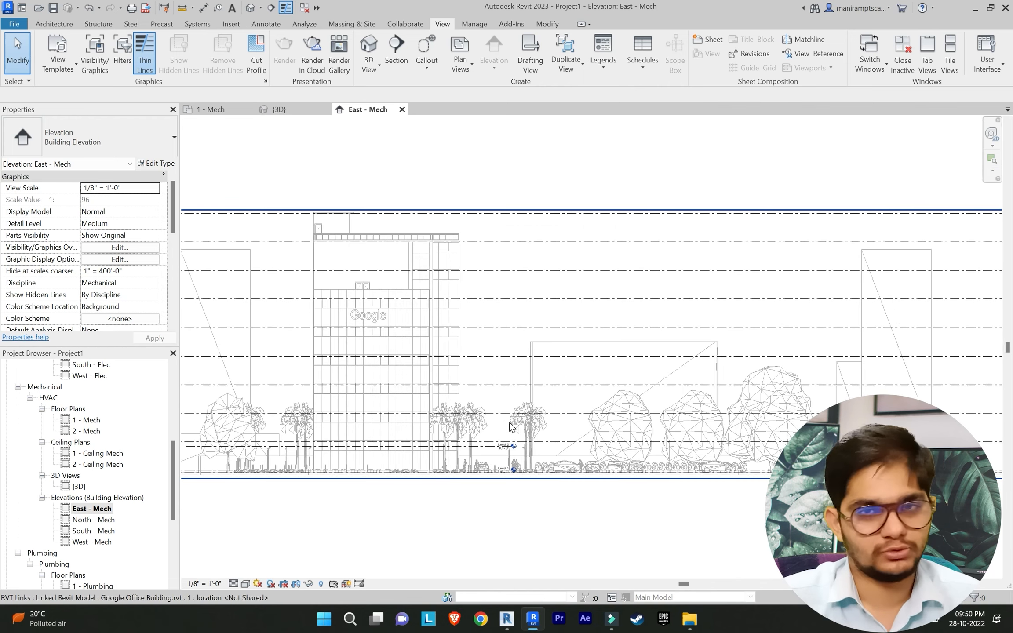
scroll(514, 444, "up", 4)
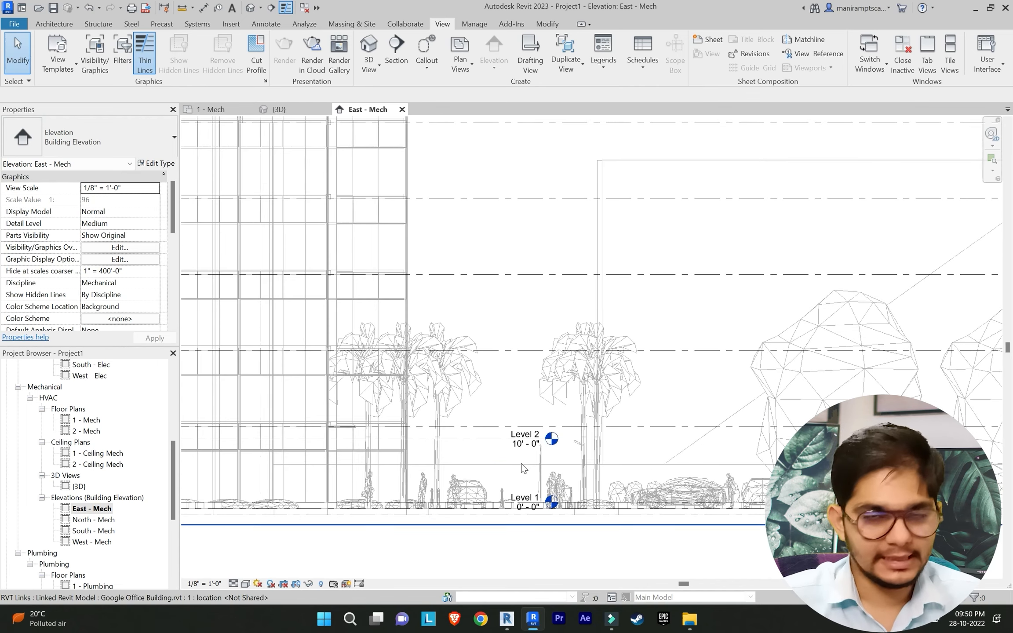
scroll(521, 469, "down", 4)
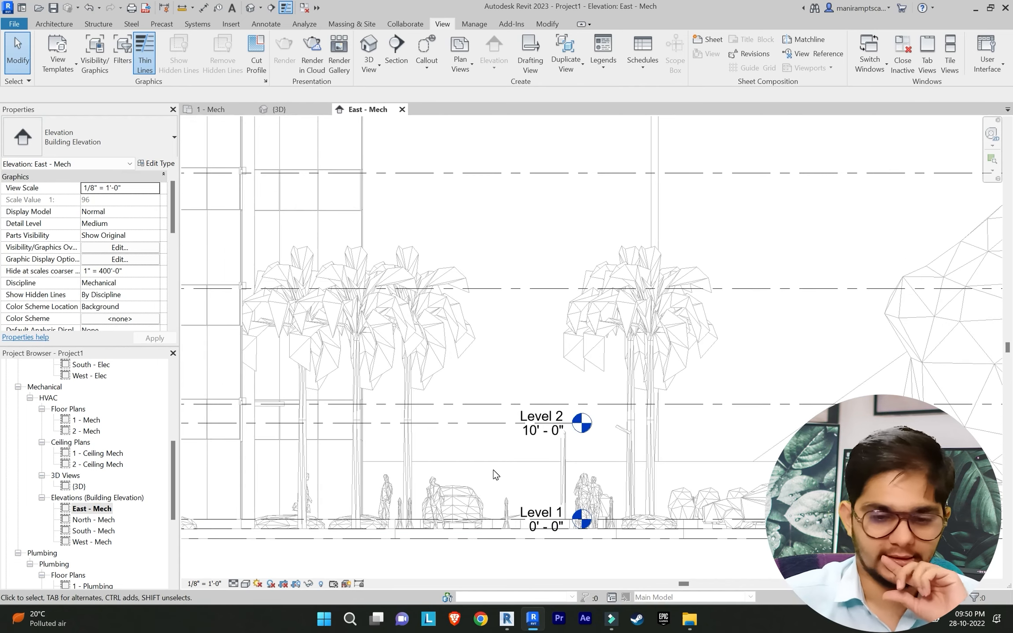
scroll(520, 473, "down", 3)
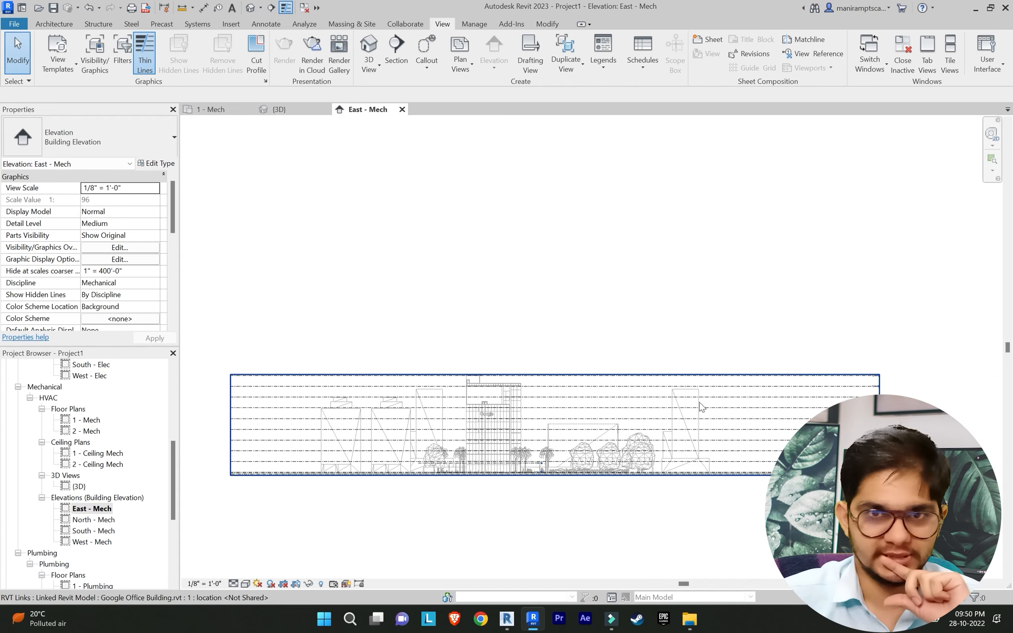
scroll(553, 467, "up", 5)
scroll(464, 478, "up", 4)
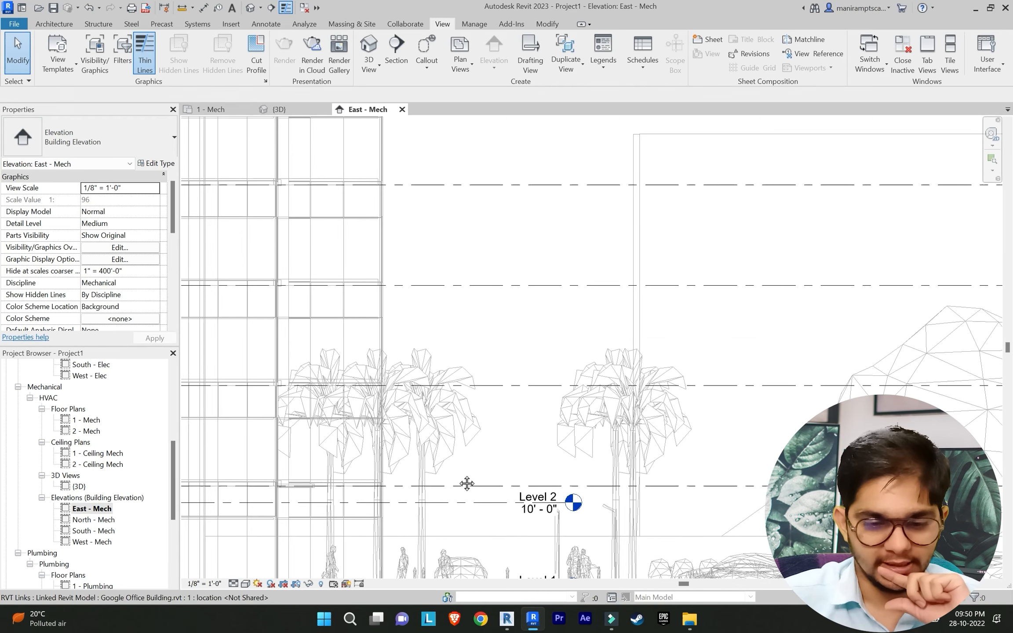
scroll(466, 481, "down", 3)
scroll(530, 411, "up", 3)
scroll(530, 414, "down", 5)
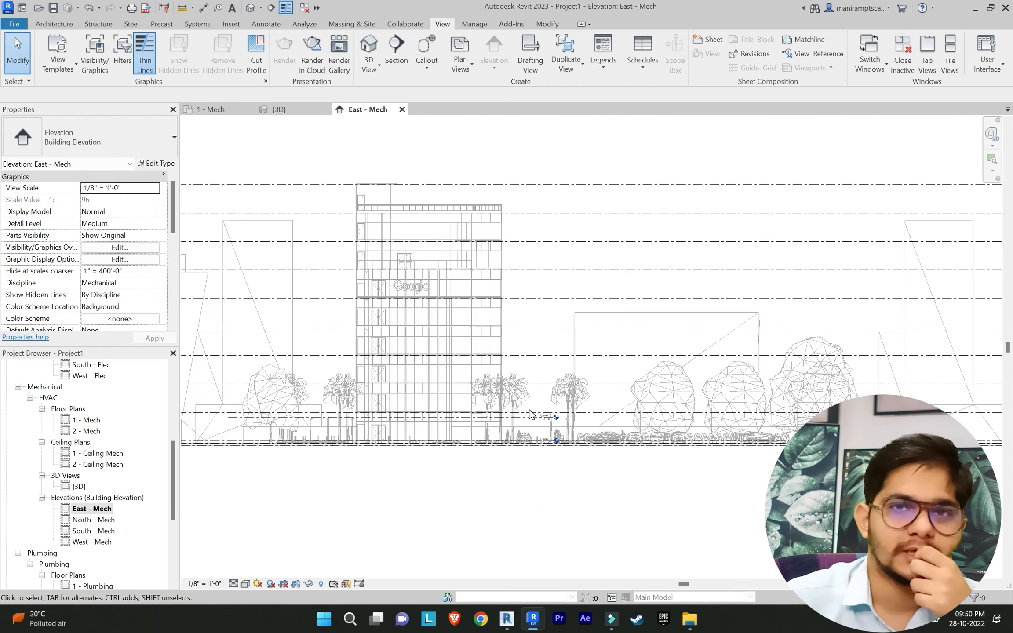
scroll(99, 519, "up", 3)
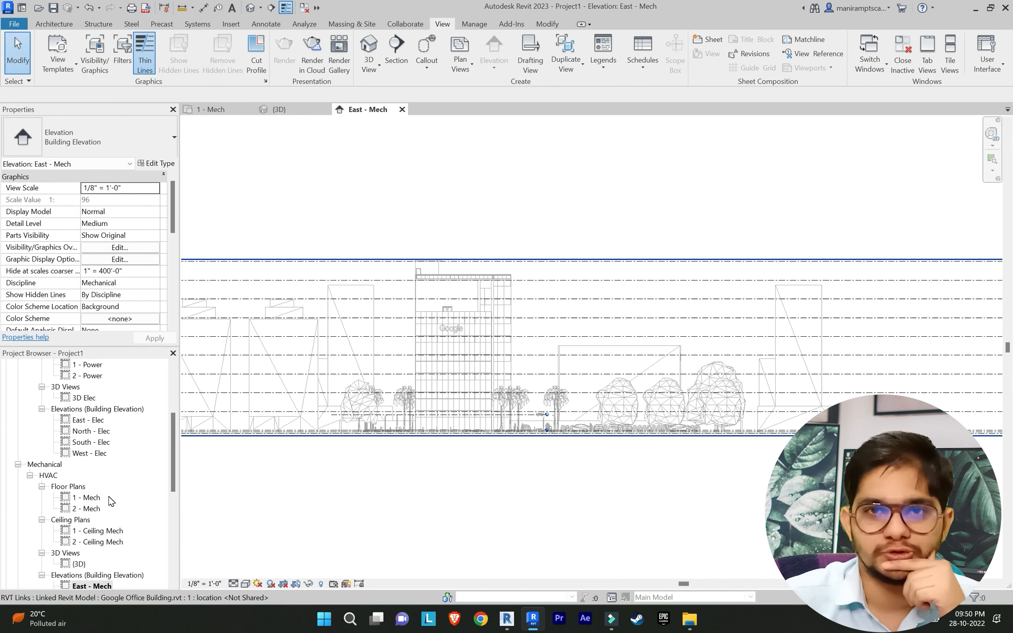
scroll(381, 485, "up", 3)
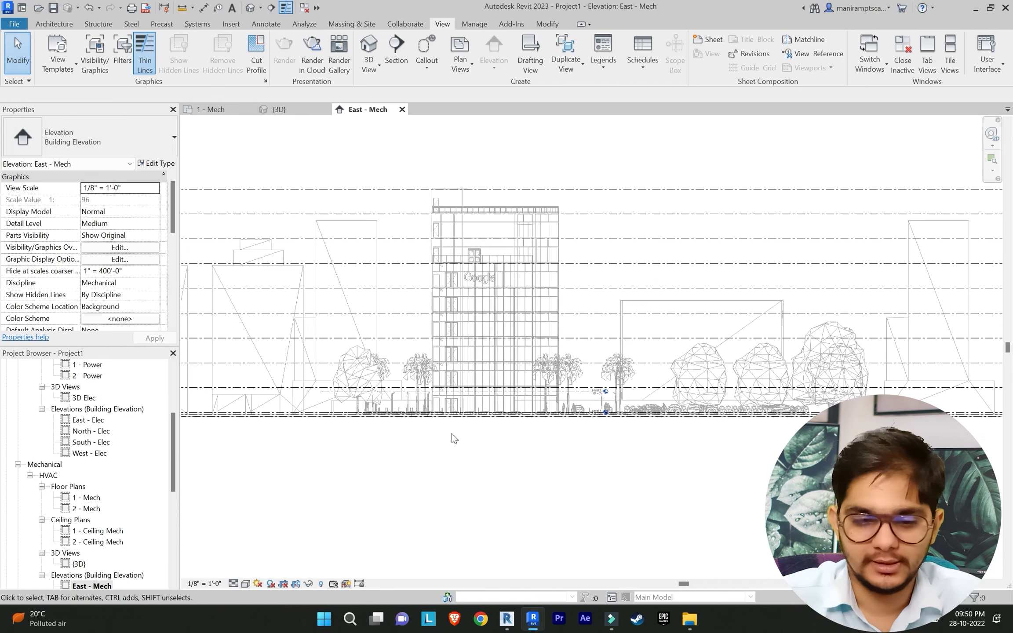
scroll(516, 445, "down", 4)
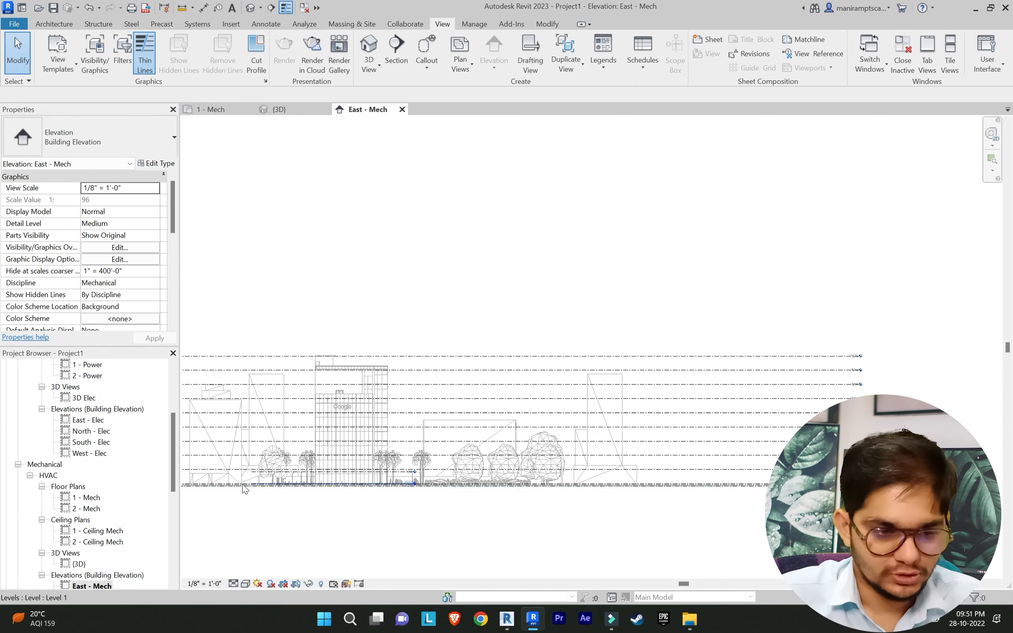
scroll(243, 485, "up", 2)
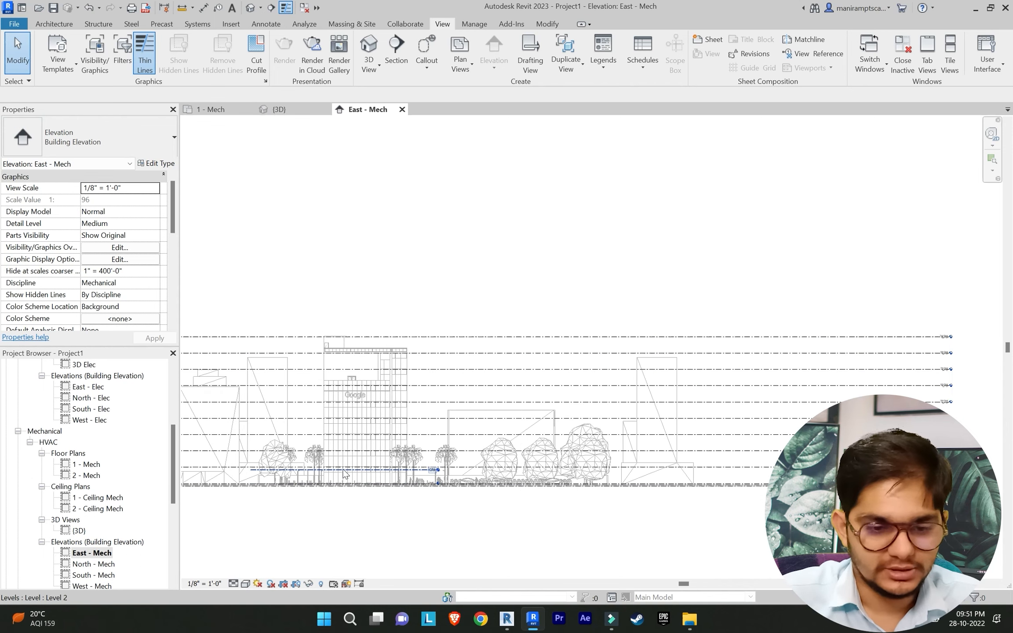
scroll(345, 475, "up", 4)
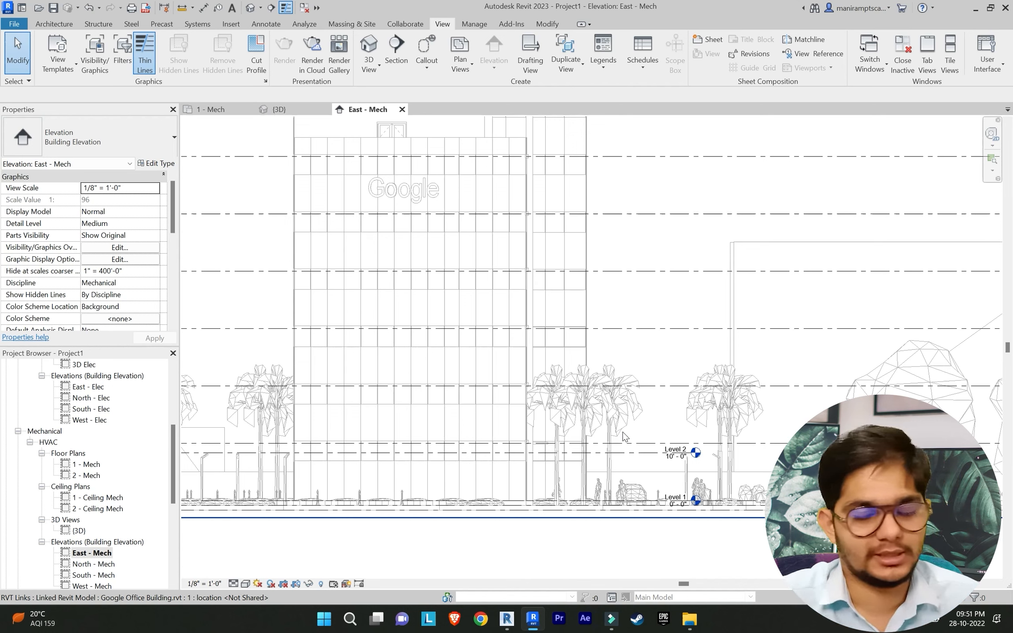
scroll(679, 460, "up", 4)
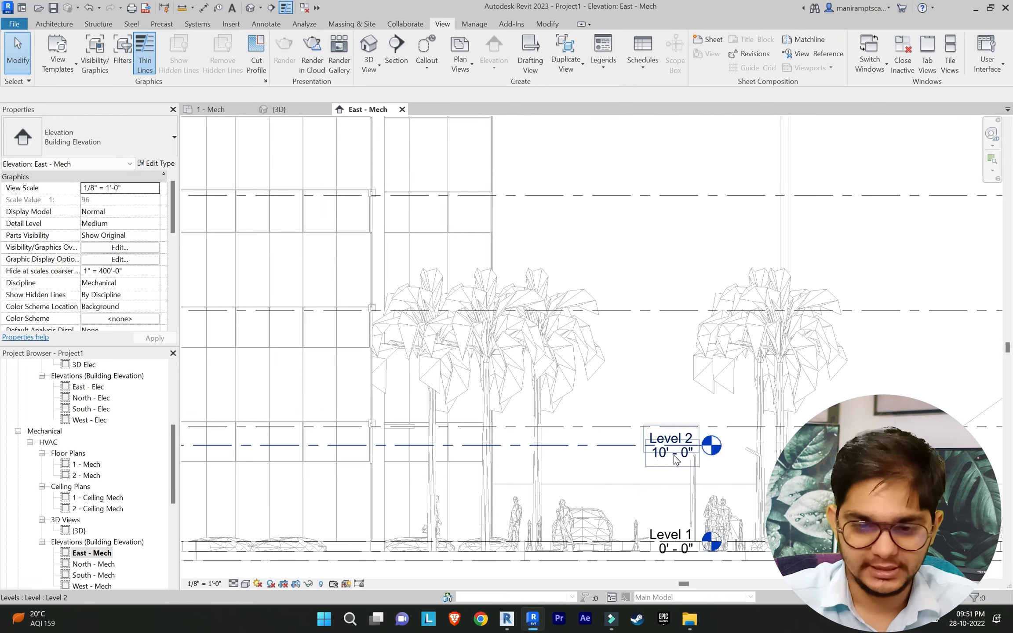
left_click(674, 455)
left_click(676, 451)
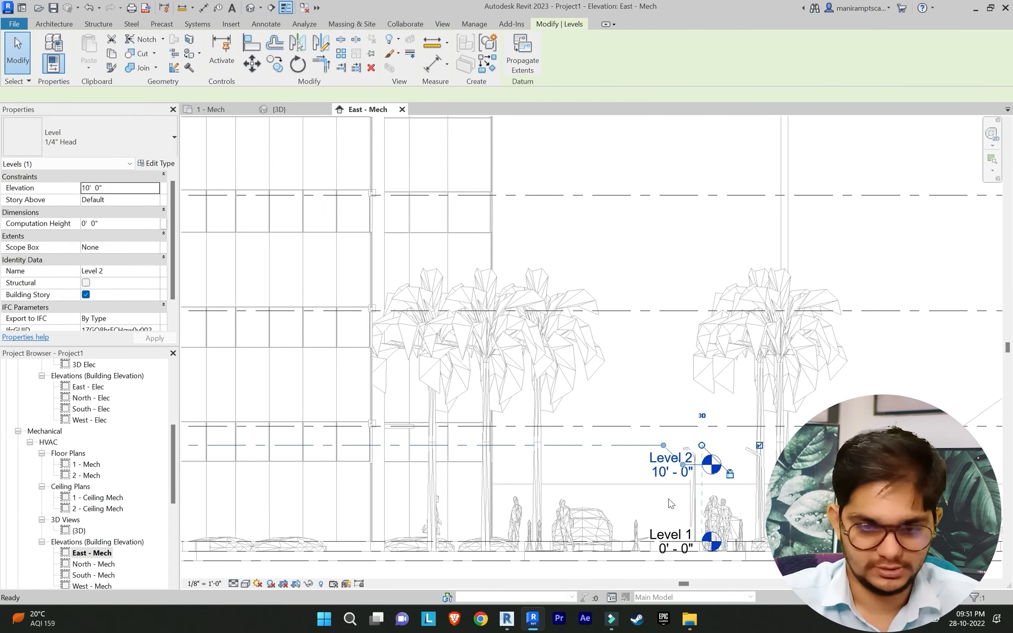
key("ctrl+z")
Step: Set the elevation of Level 2 to 12' and clear the selection
left_click(663, 457)
left_click(663, 456)
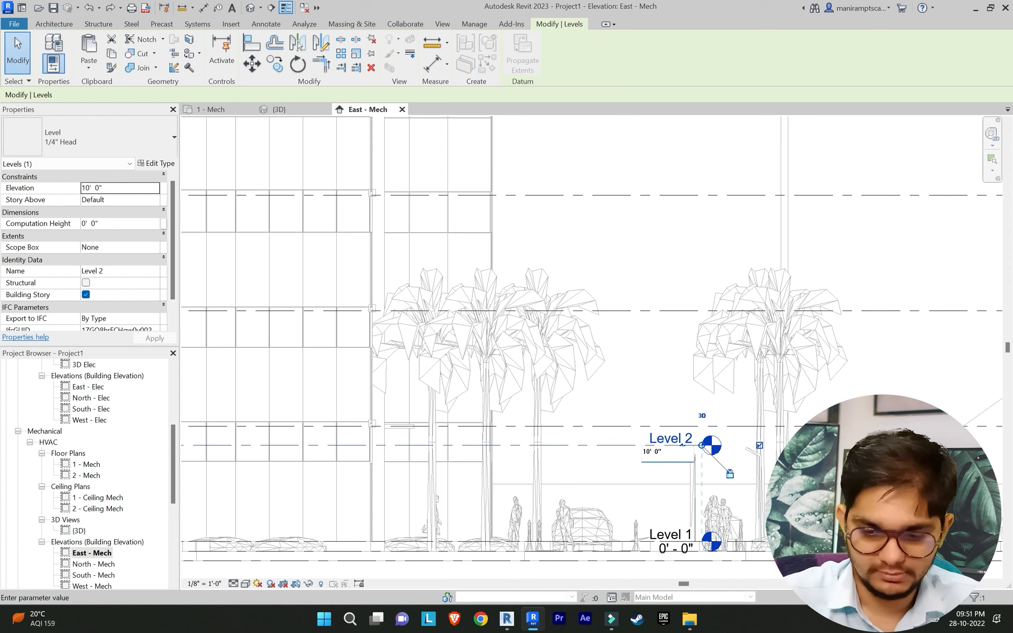
key("Num_Lock")
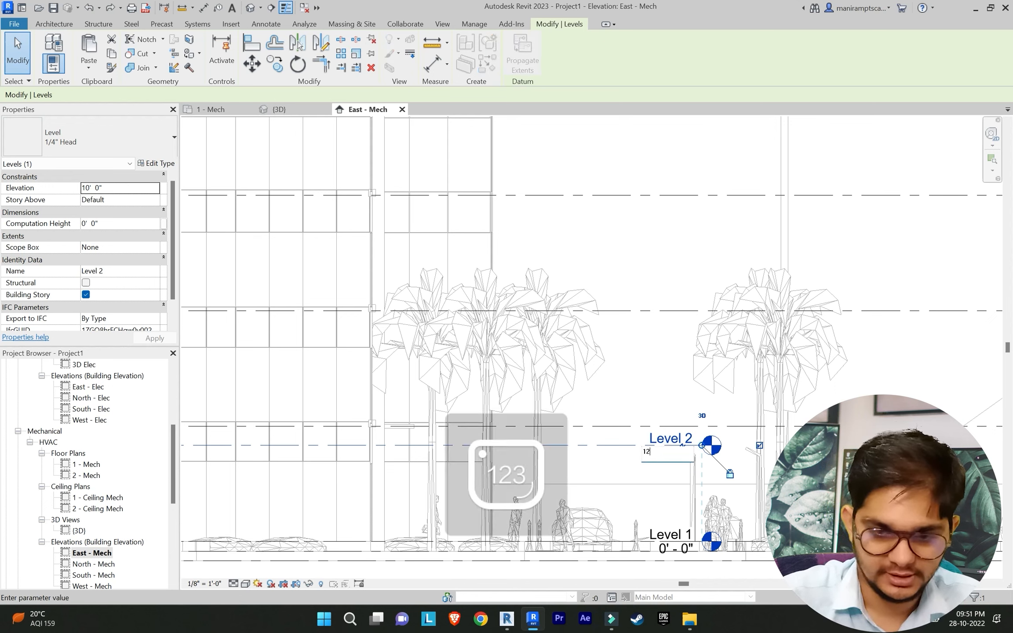
type("12'")
key("Return")
key("Escape")
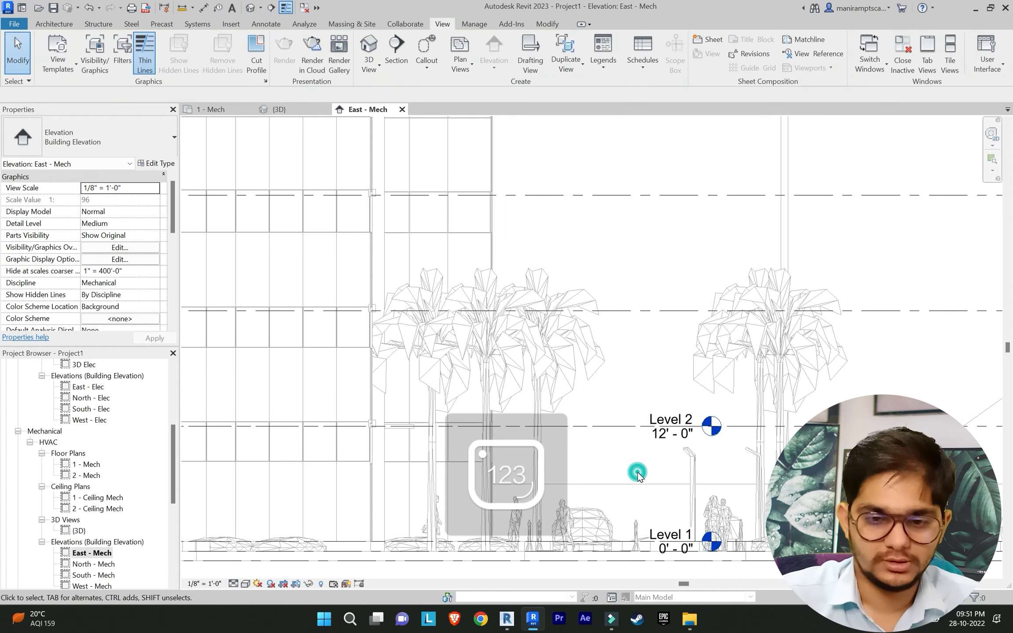
Step: Extend the head end of the aligned Level 1 and Level 2 lines past the palm tree beside the building
scroll(528, 453, "down", 4)
middle_click_drag(515, 455, 432, 445)
left_click(504, 439)
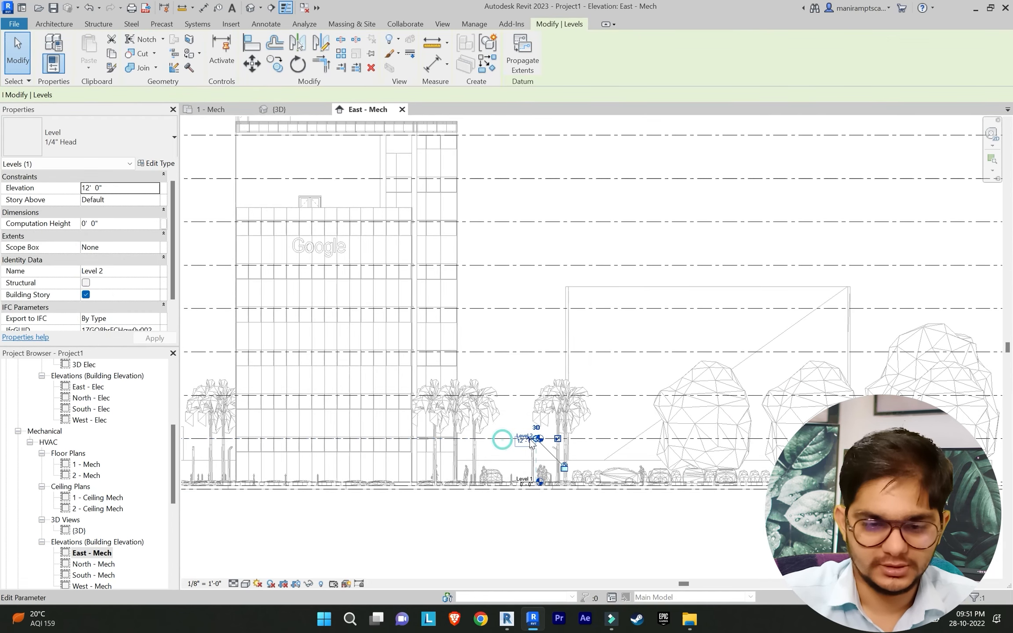
scroll(543, 439, "up", 3)
left_click_drag(530, 439, 664, 439)
left_click(683, 303)
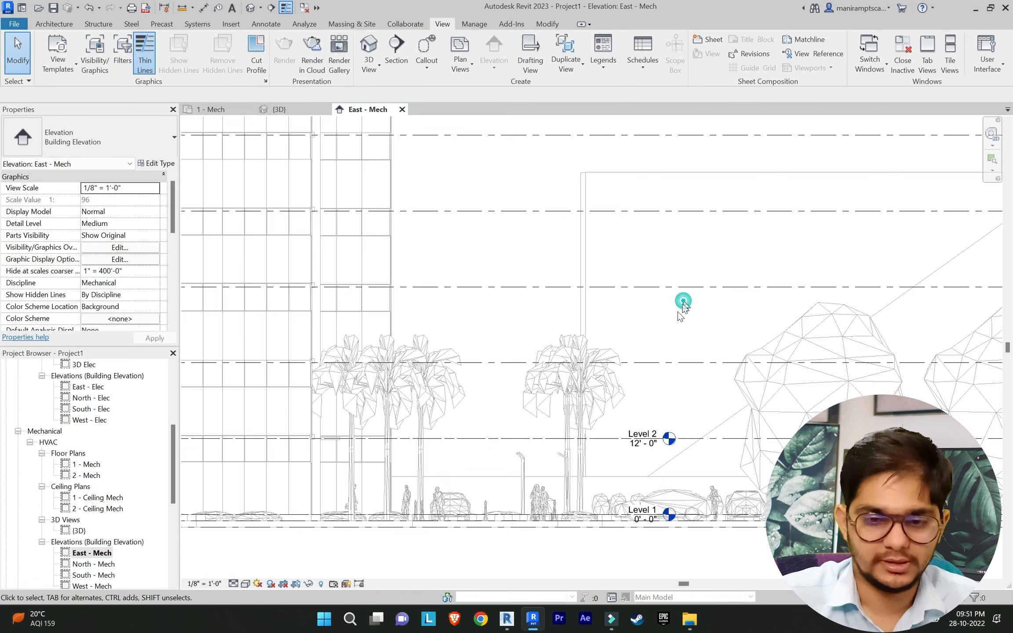
Step: Start Copy/Monitor on the linked Google Office Building model in the East - Mech elevation
scroll(605, 393, "down", 5)
scroll(599, 441, "up", 2)
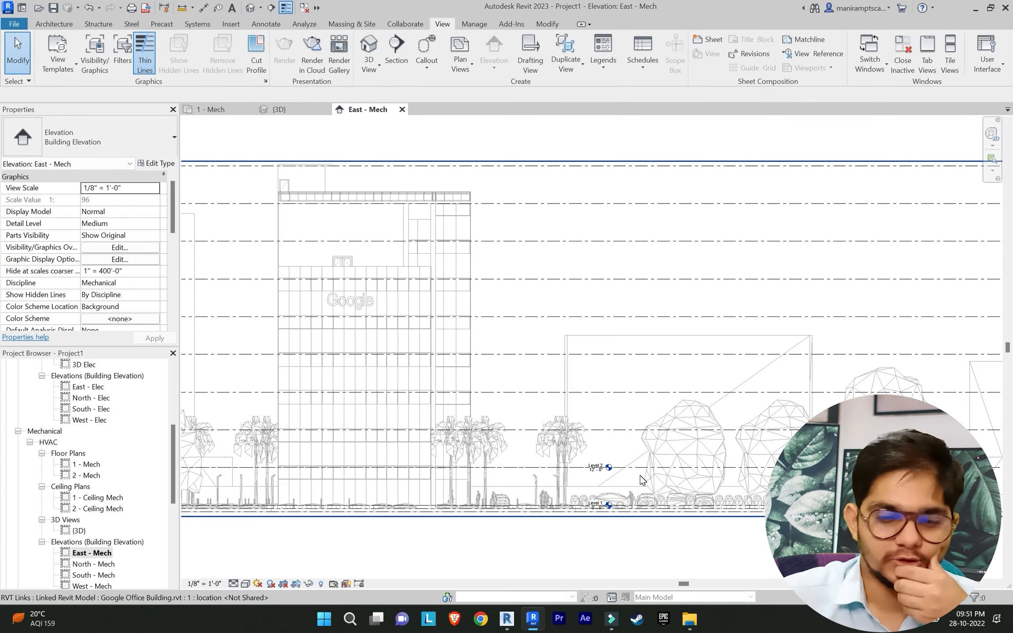
scroll(640, 474, "down", 4)
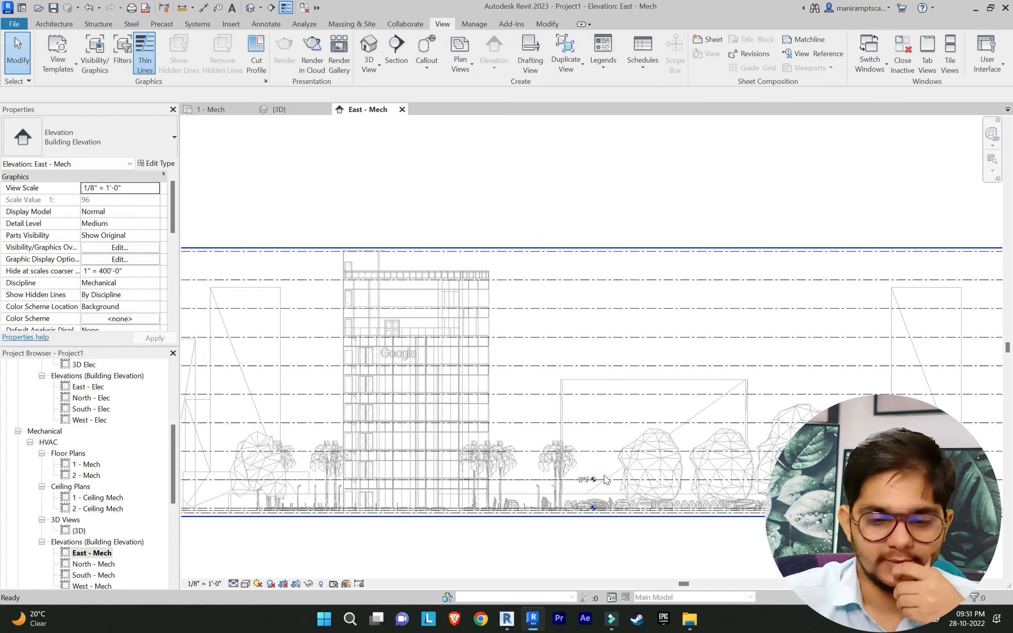
scroll(611, 480, "up", 5)
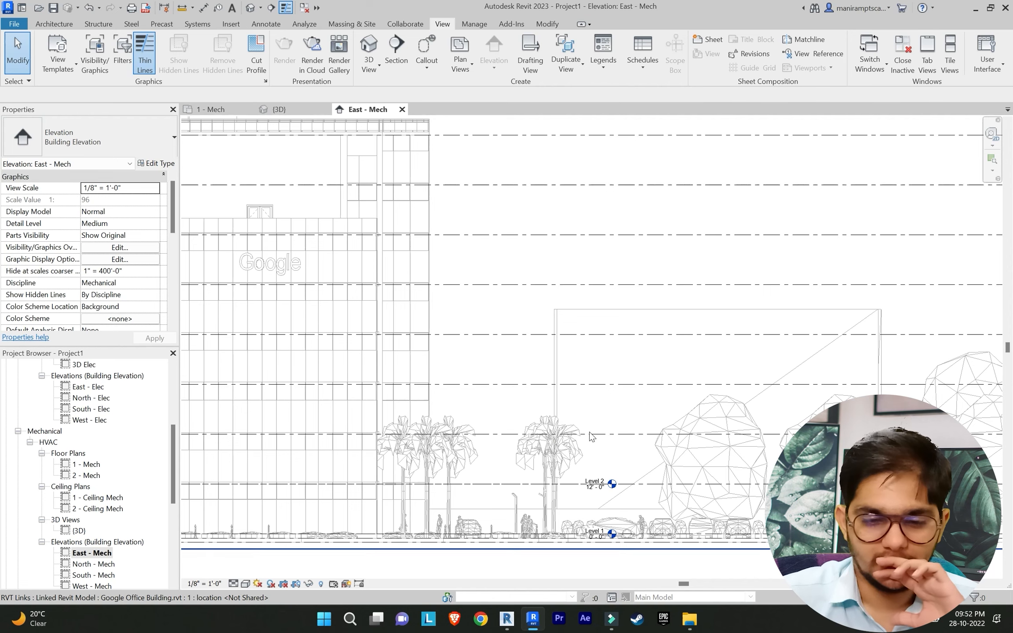
scroll(616, 431, "down", 4)
middle_click_drag(627, 426, 589, 449)
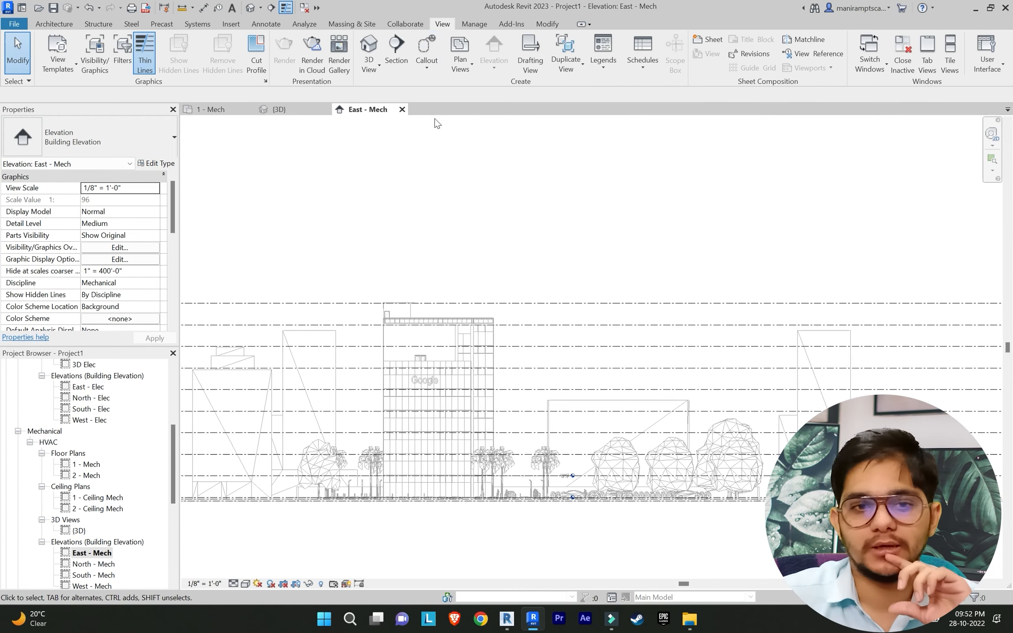
left_click(409, 24)
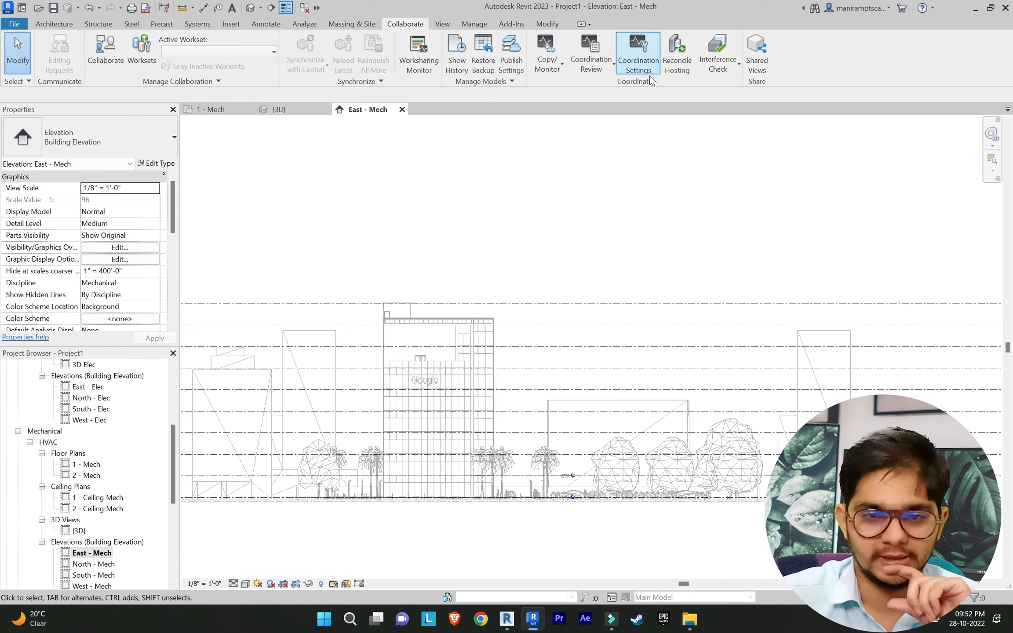
left_click(546, 70)
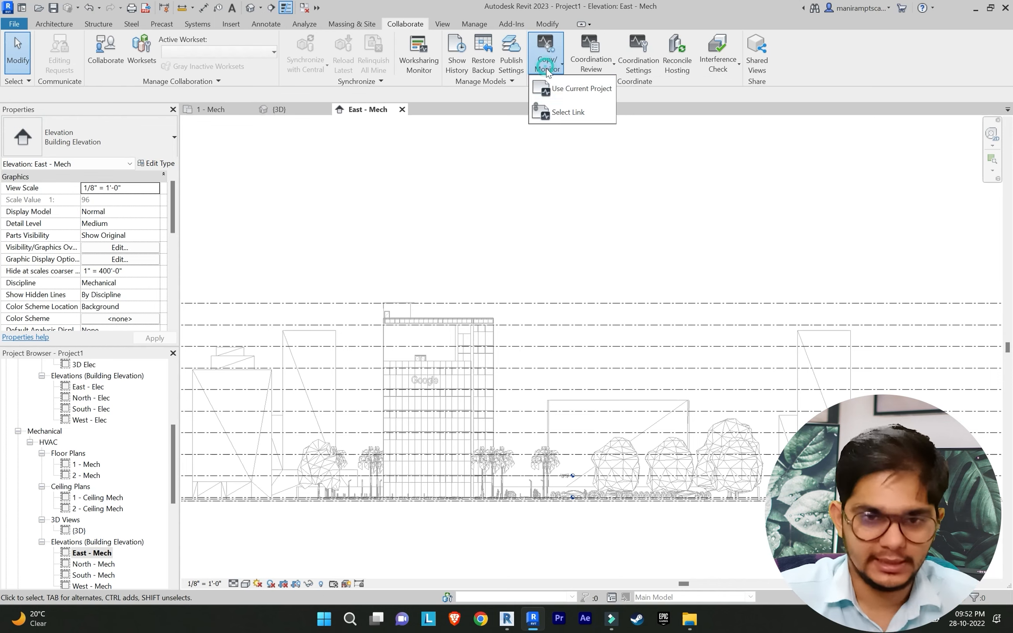
left_click(579, 111)
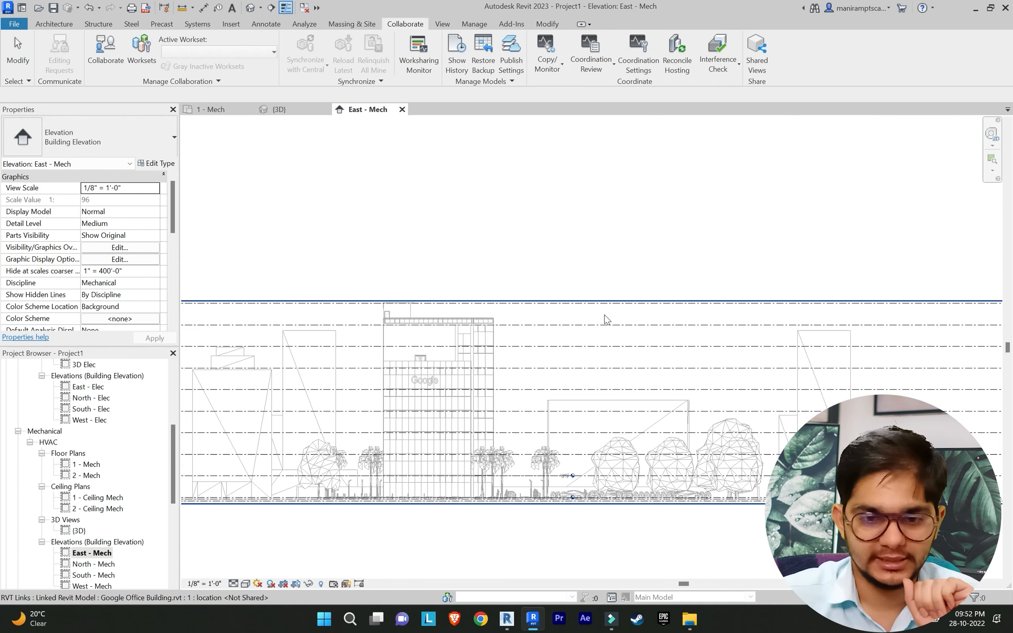
left_click(591, 328)
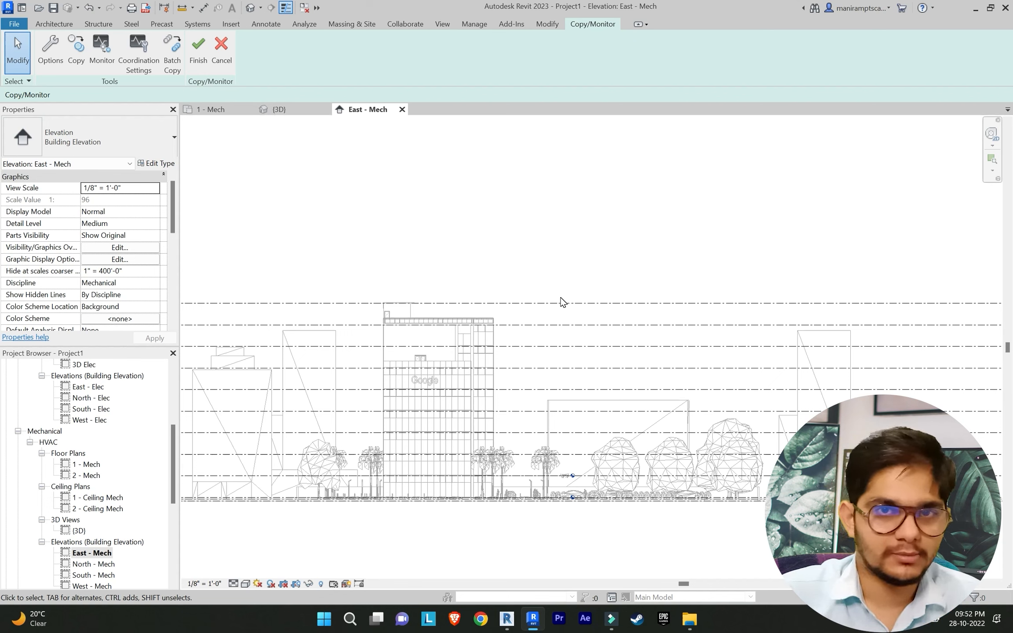
Step: Copy the link's 2nd Floor through Top Floor levels into the project as a multiple selection, and clear the resulting selection
left_click(76, 62)
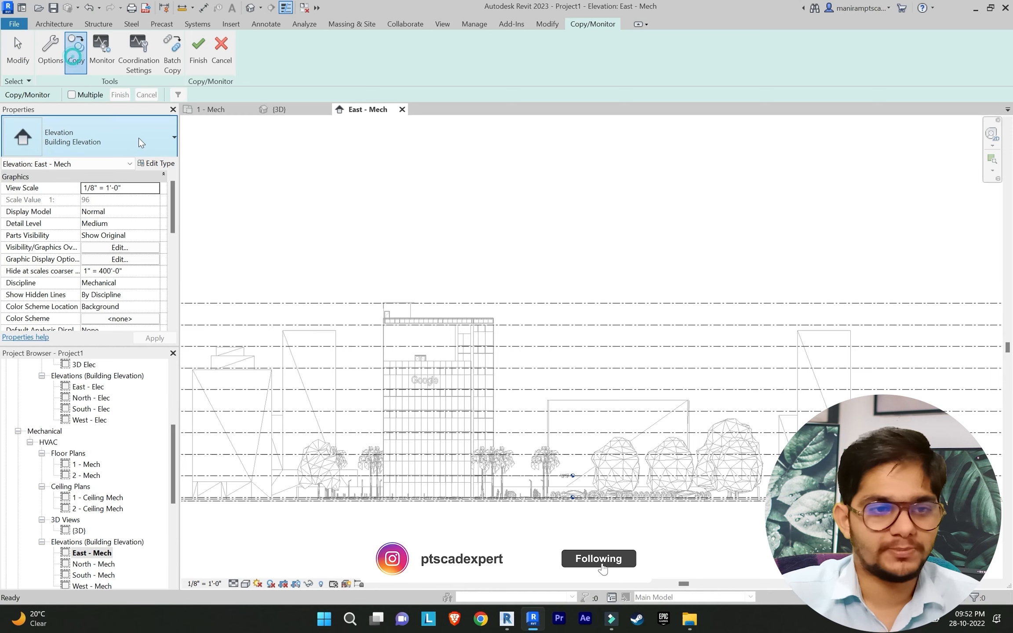
left_click(86, 94)
scroll(589, 475, "up", 2)
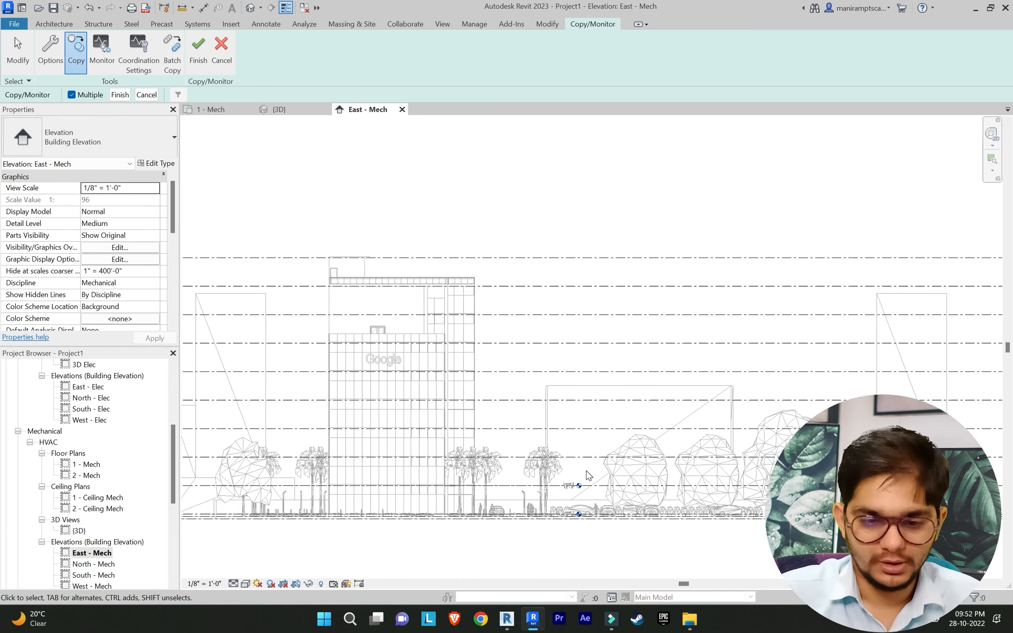
left_click_drag(586, 467, 581, 239)
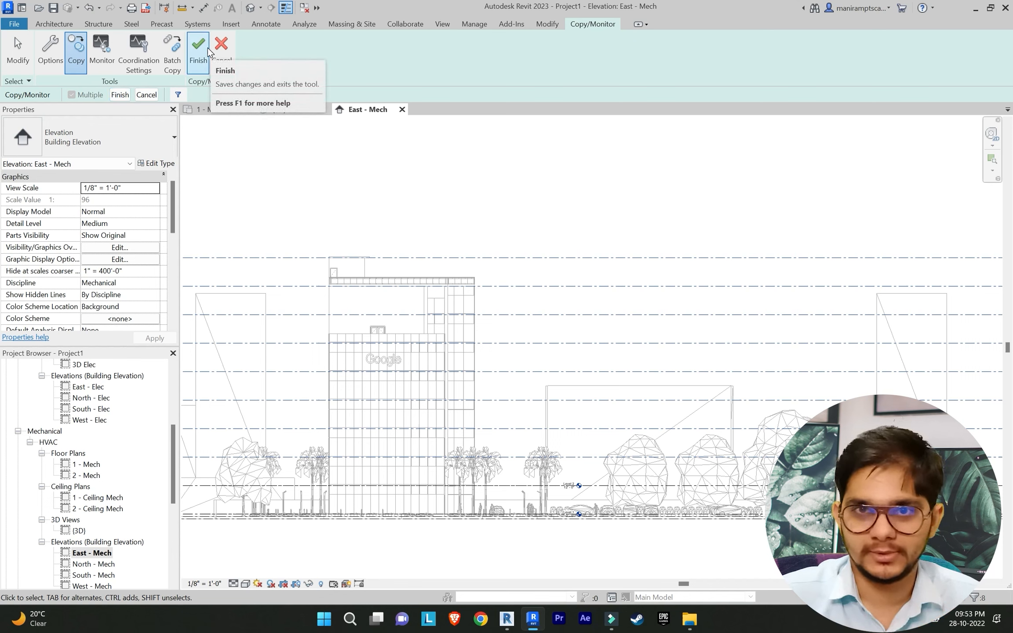
left_click(121, 95)
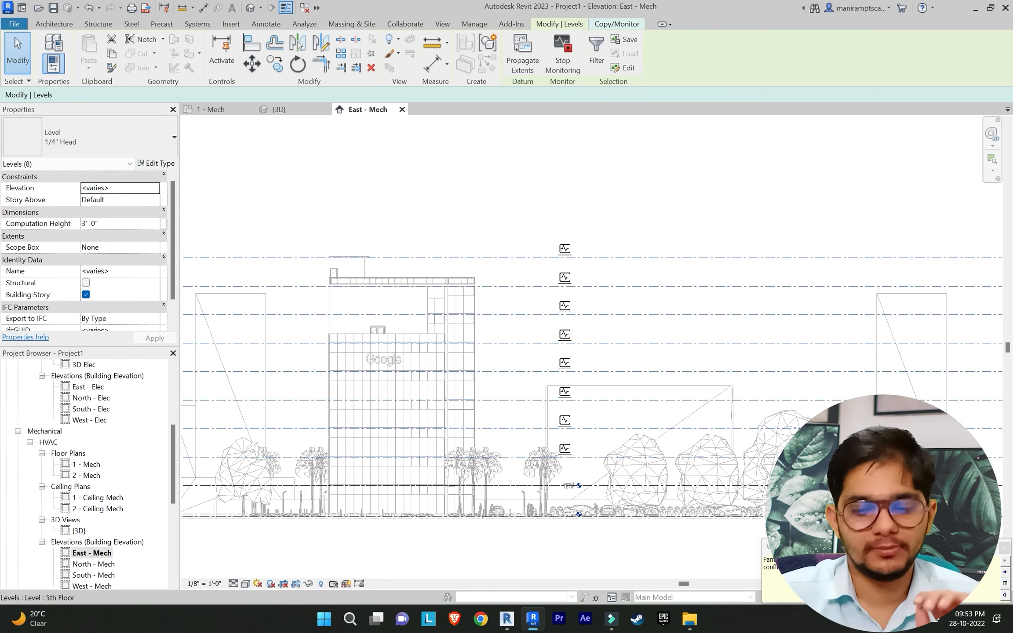
left_click(1005, 549)
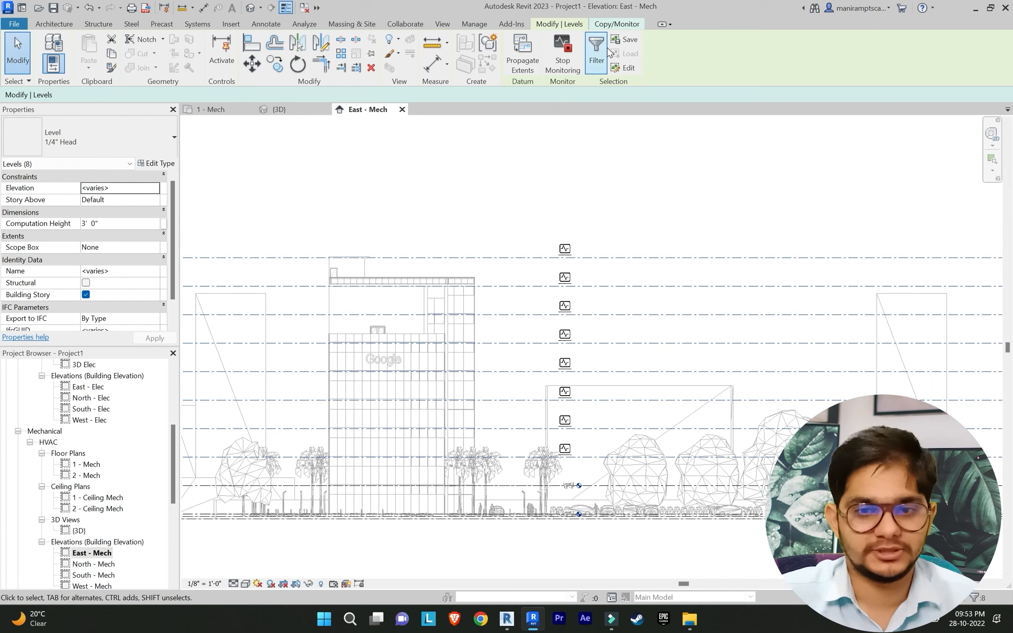
key("Escape")
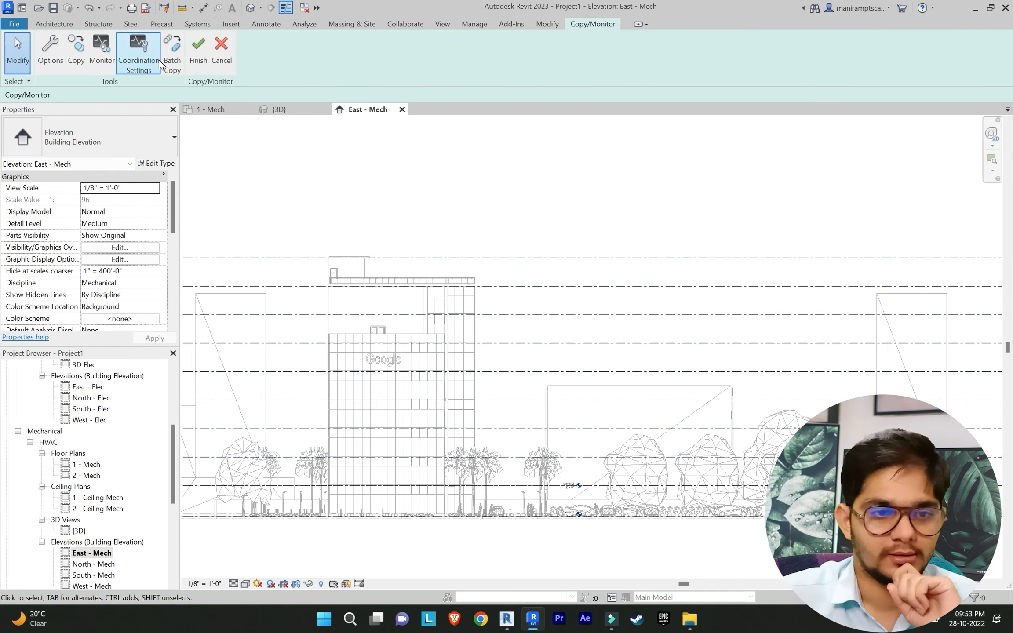
Step: Monitor the project's Level 2 and Level 1 against the coinciding levels of the linked building and finish Copy/Monitor
left_click(112, 55)
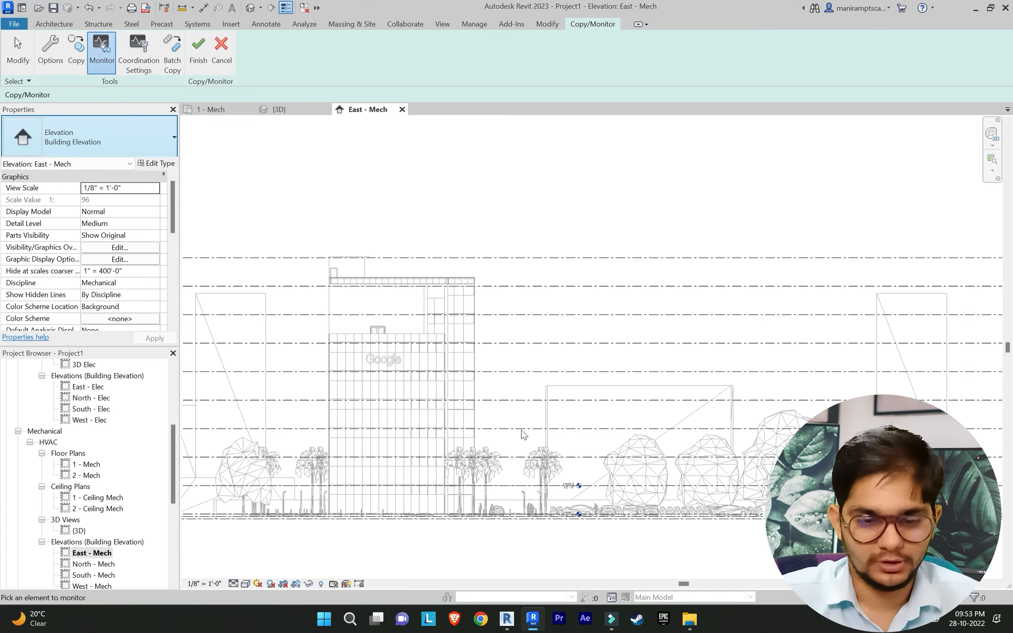
scroll(517, 477, "up", 4)
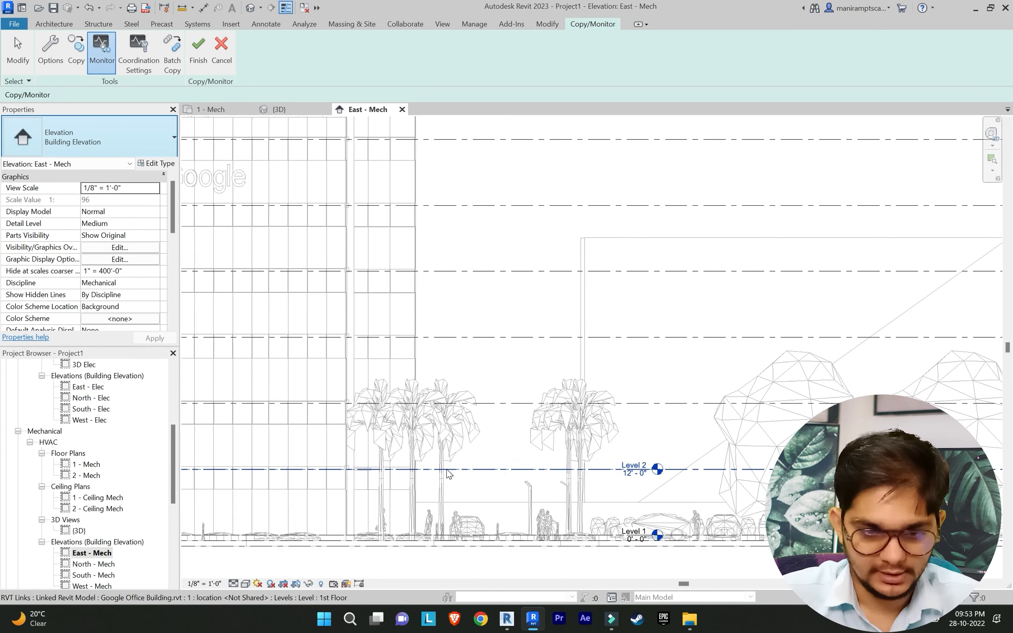
left_click(516, 470)
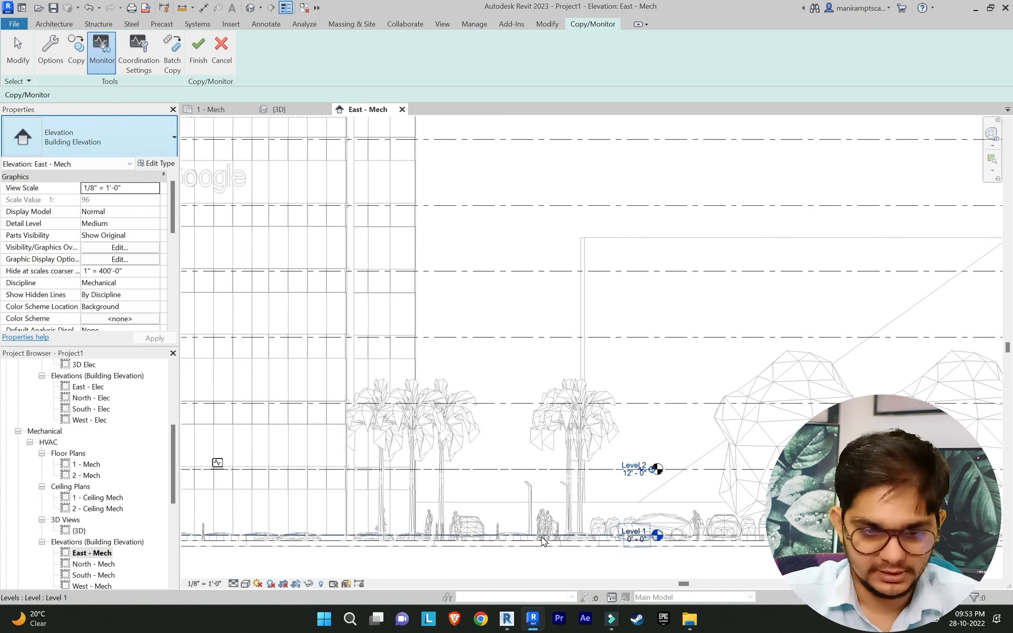
left_click(489, 535)
scroll(520, 473, "down", 3)
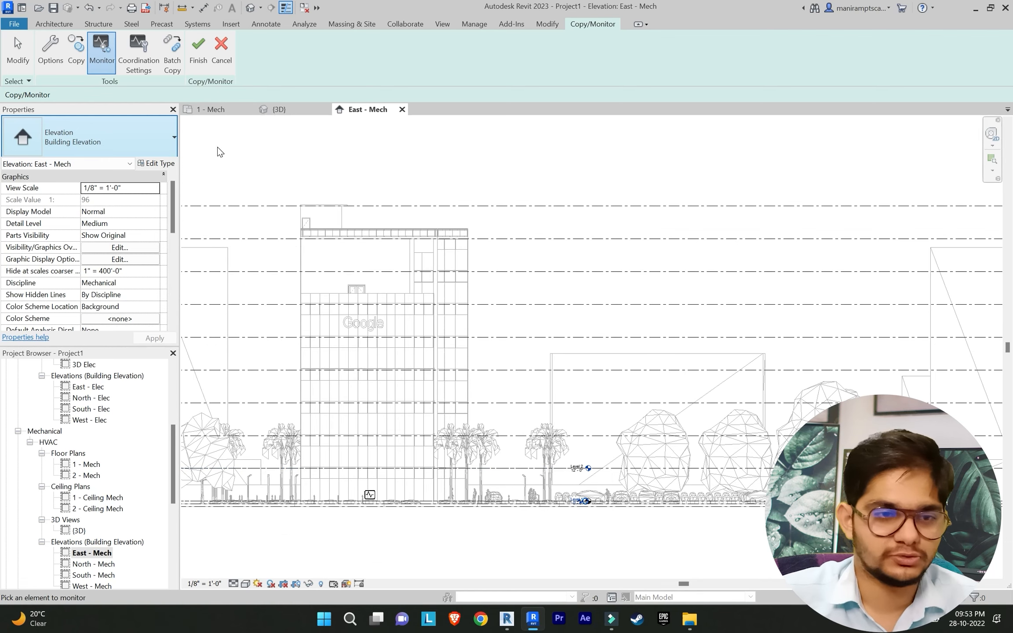
left_click(198, 50)
Step: Shorten the head end of the aligned 2nd Floor to Top Floor levels from the site's far edge to near the Google building
scroll(682, 300, "down", 6)
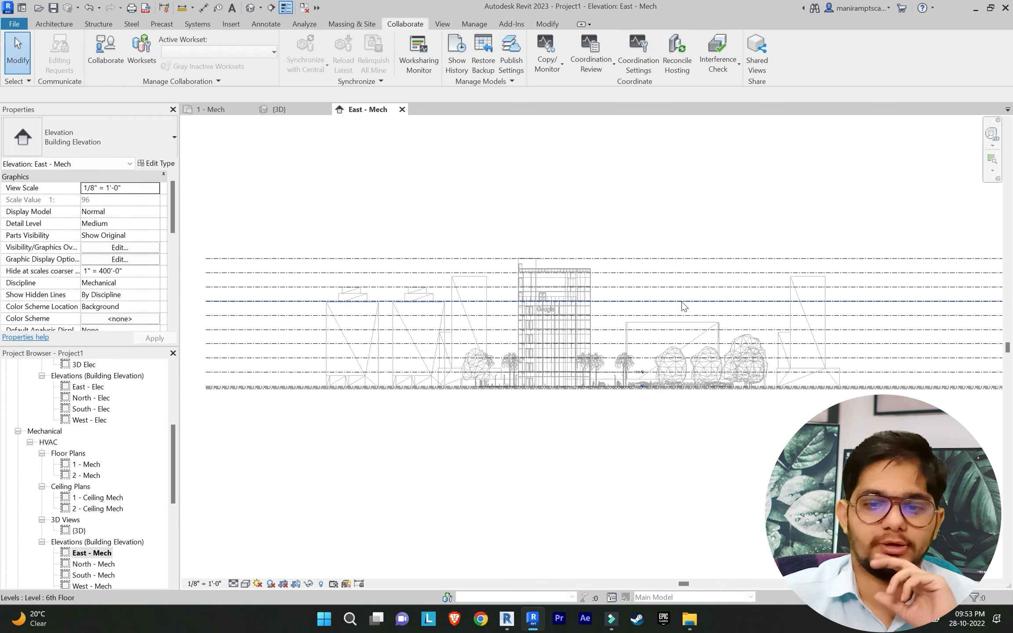
middle_click_drag(680, 302, 427, 354)
scroll(768, 311, "up", 4)
scroll(736, 336, "up", 3)
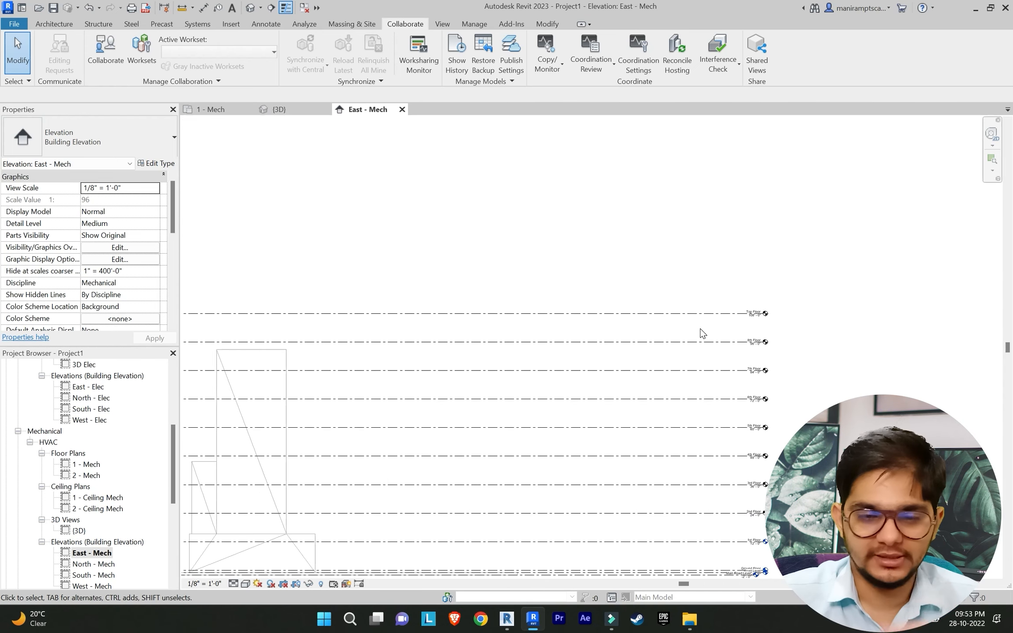
left_click(733, 310)
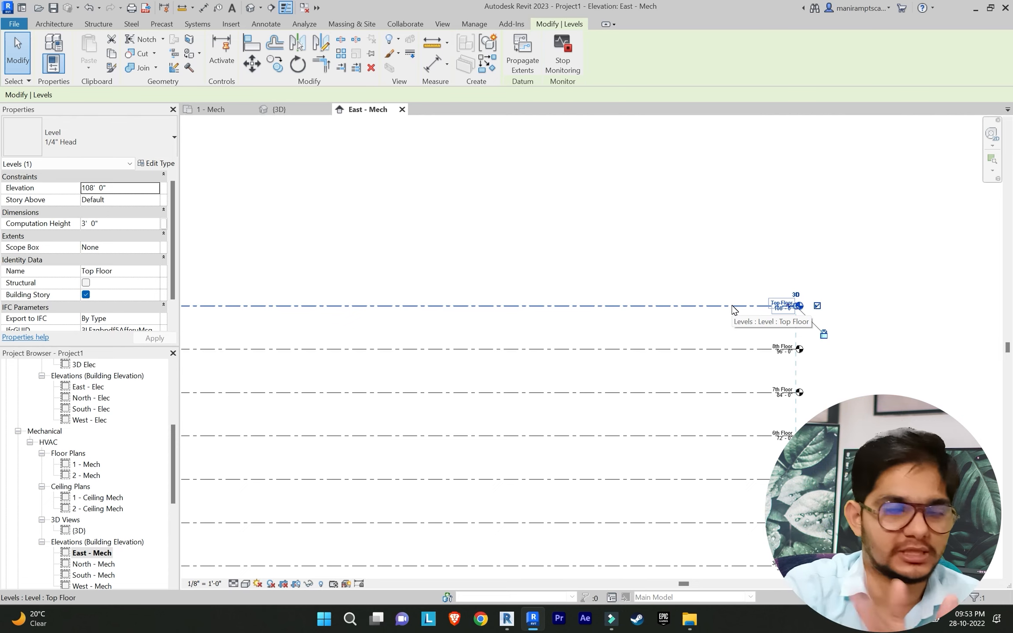
scroll(792, 293, "up", 2)
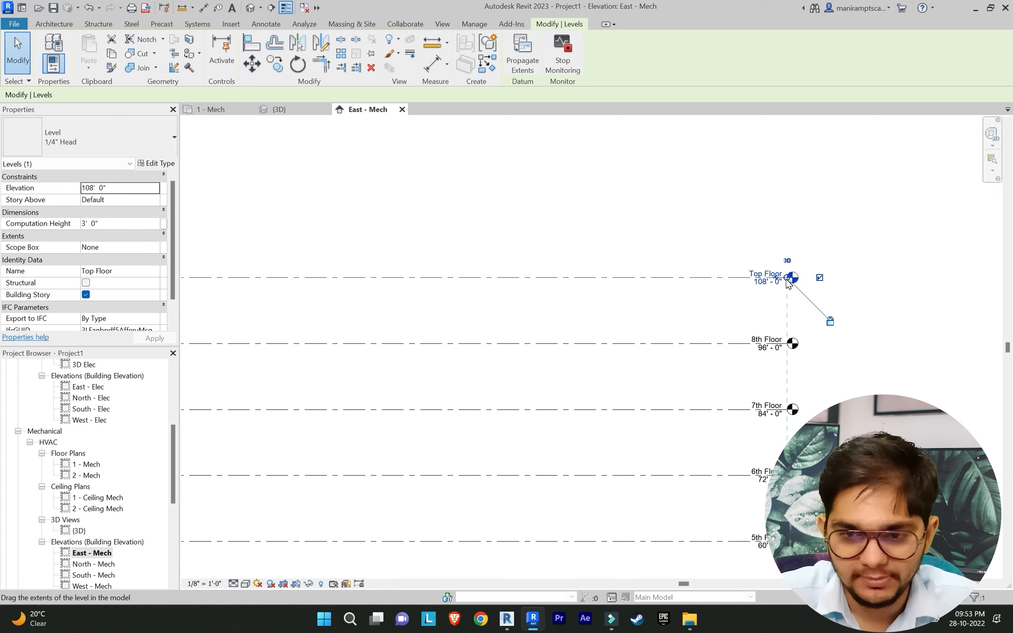
left_click_drag(787, 281, 394, 278)
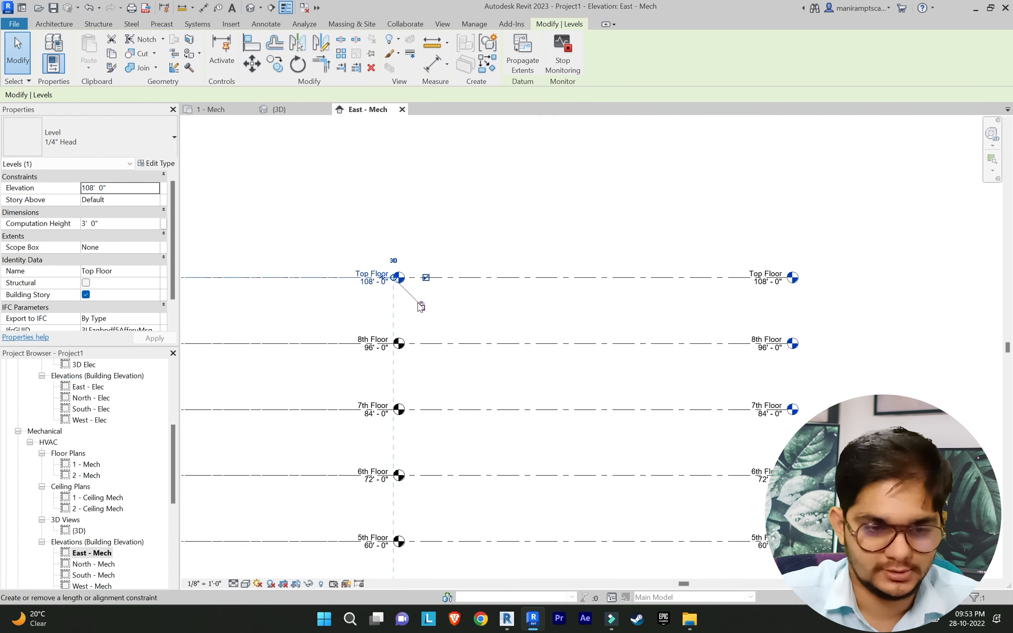
middle_click_drag(419, 301, 698, 269)
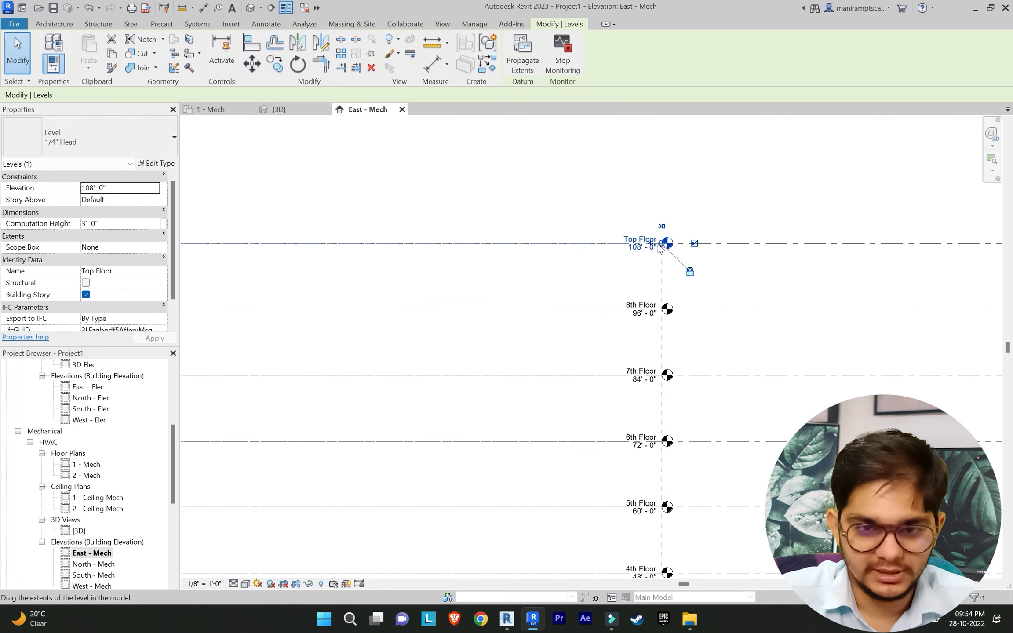
left_click_drag(664, 248, 321, 245)
scroll(420, 261, "down", 1)
middle_click_drag(519, 270, 862, 263)
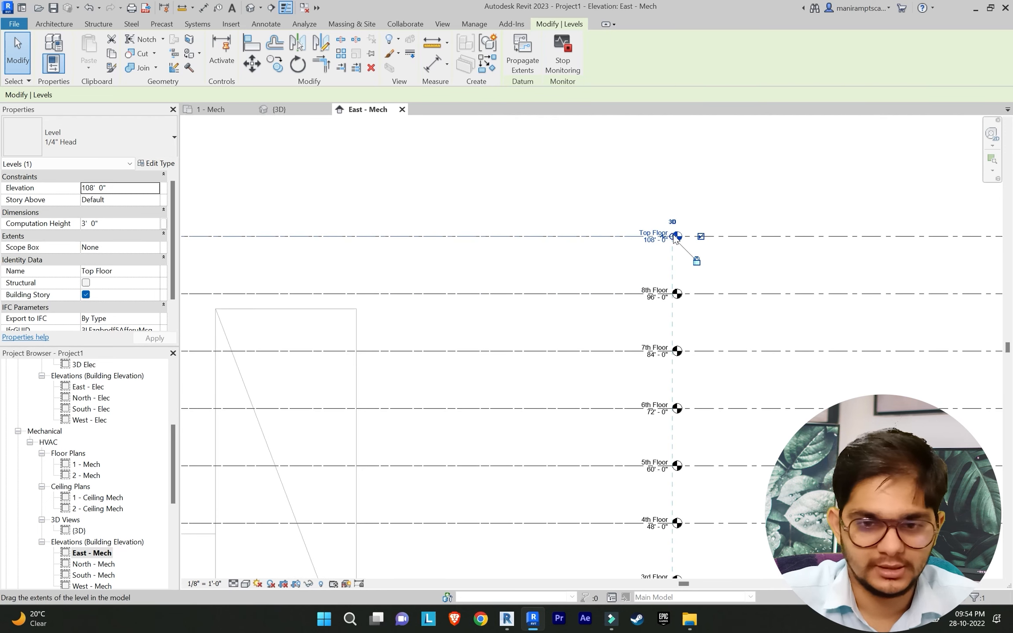
left_click_drag(672, 237, 264, 234)
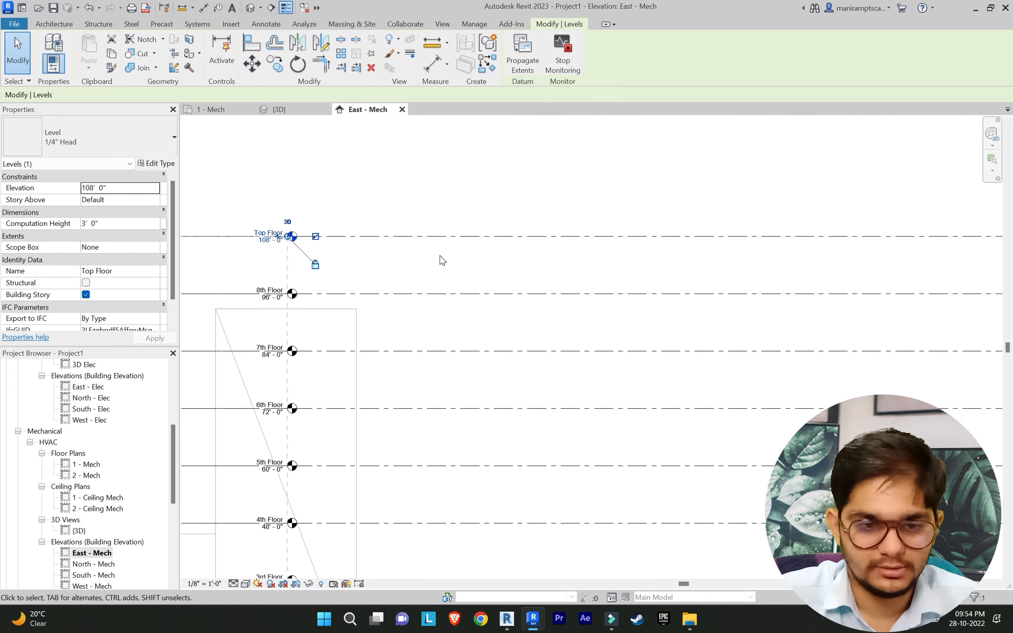
scroll(440, 255, "down", 1)
middle_click_drag(441, 256, 708, 256)
scroll(622, 249, "up", 1)
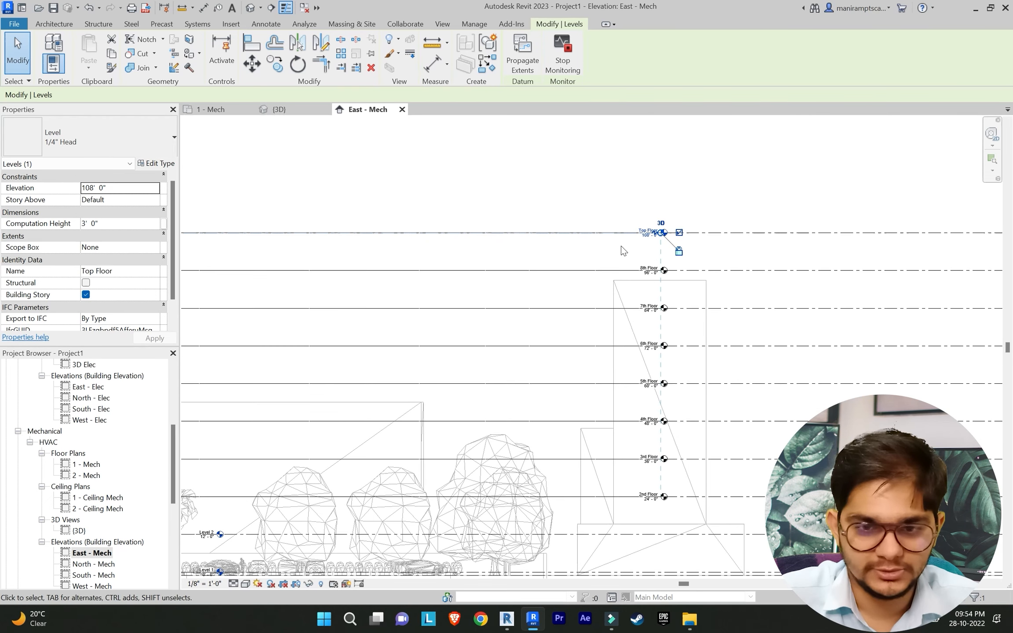
left_click_drag(670, 235, 540, 236)
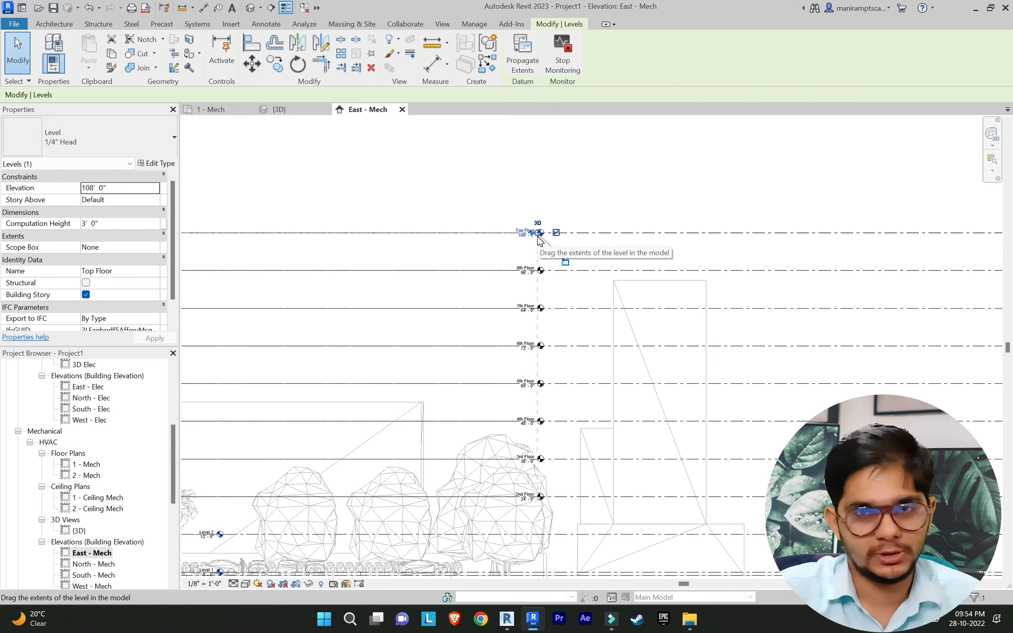
middle_click_drag(690, 270, 853, 266)
scroll(701, 231, "up", 1)
left_click_drag(701, 231, 349, 230)
scroll(420, 242, "down", 1)
scroll(421, 241, "down", 1)
middle_click_drag(458, 242, 590, 213)
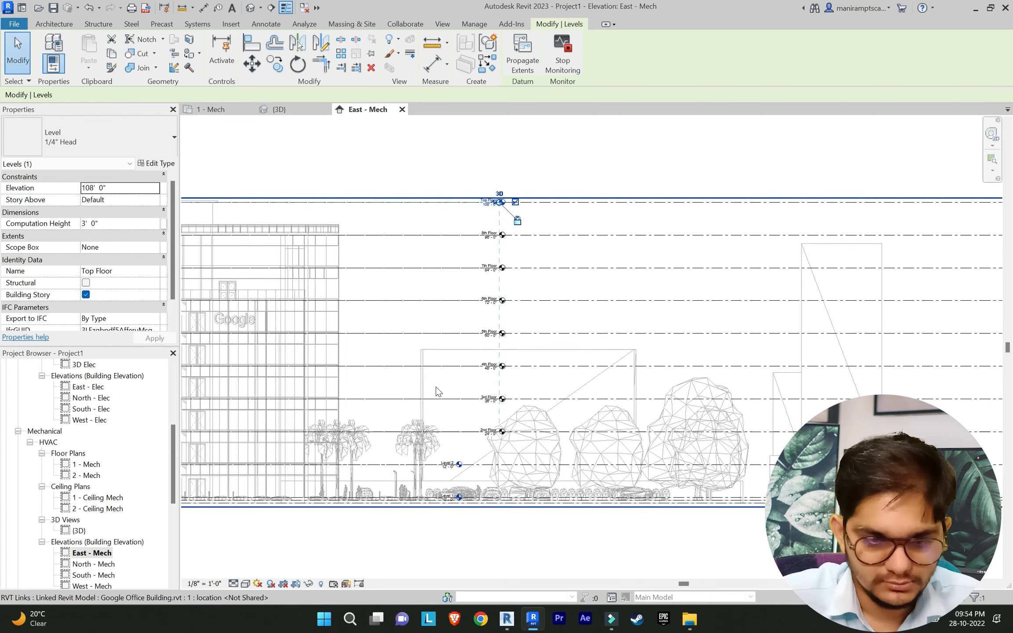
Step: Align the heads of the copied floor levels with the Level 2 head by shortening the 3rd Floor line, and clear the selection
scroll(424, 387, "up", 2)
left_click(500, 402)
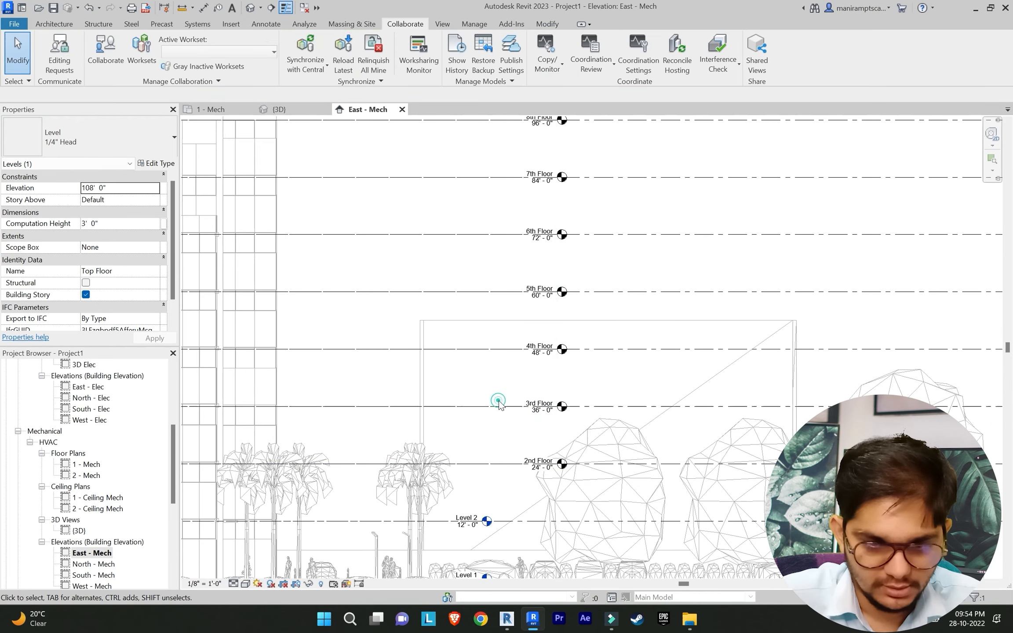
left_click(554, 409)
left_click_drag(553, 409, 482, 406)
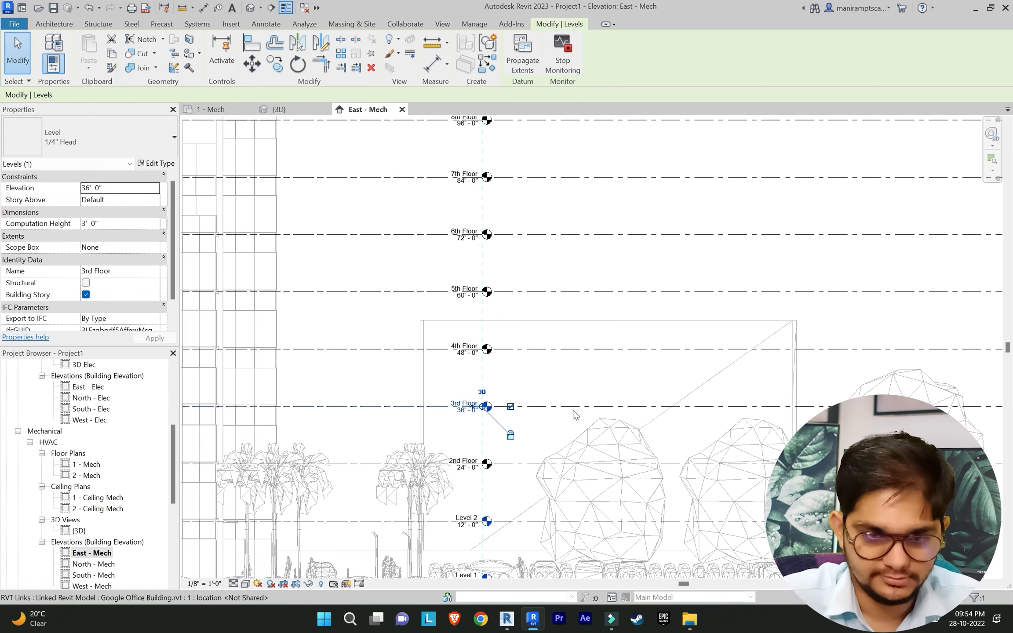
left_click(577, 416)
scroll(579, 418, "down", 5)
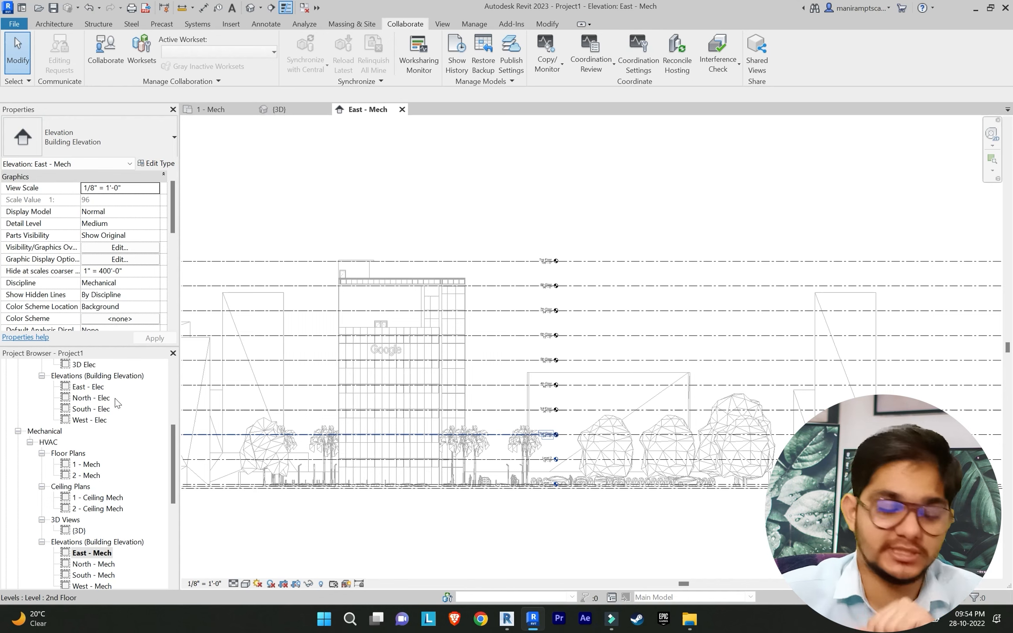
Step: From the 1 - Mech plan, start new floor plan views and confirm Mechanical Plan as the Floor Plan type's view template
double_click(88, 465)
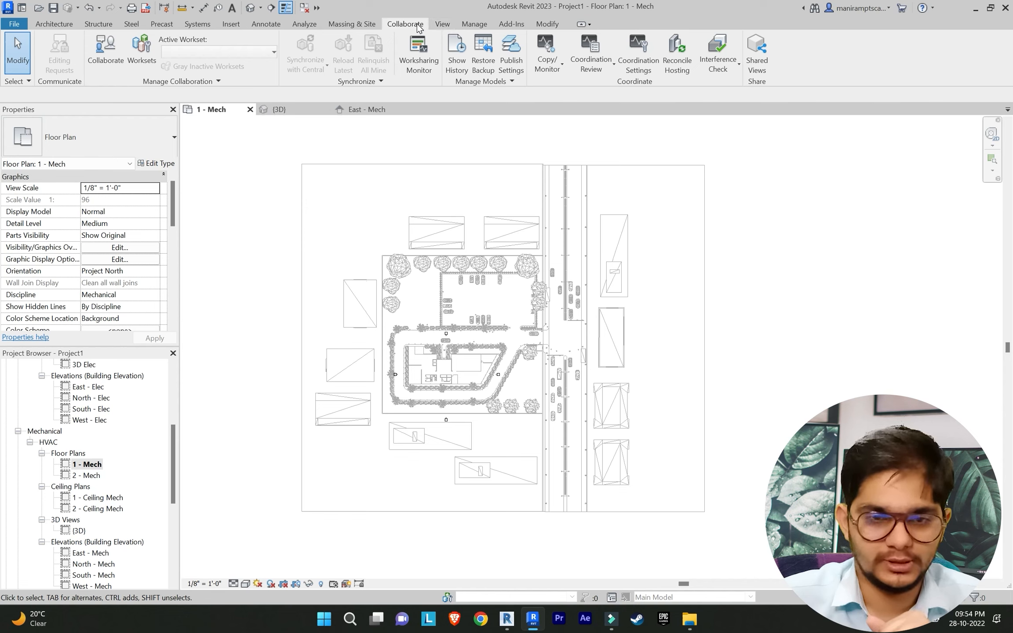
left_click(441, 20)
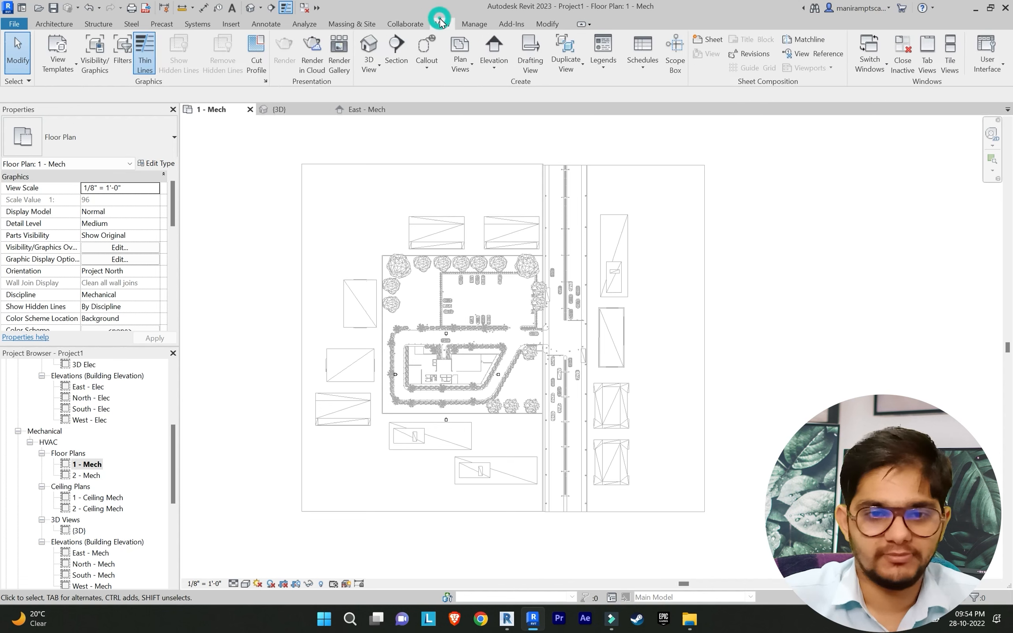
left_click(466, 71)
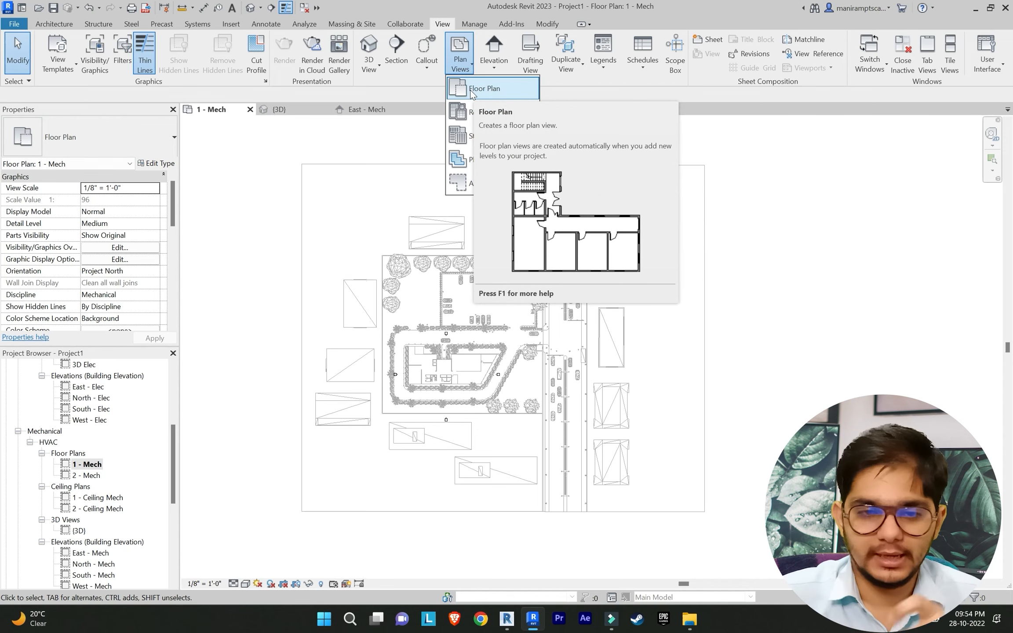
left_click(471, 90)
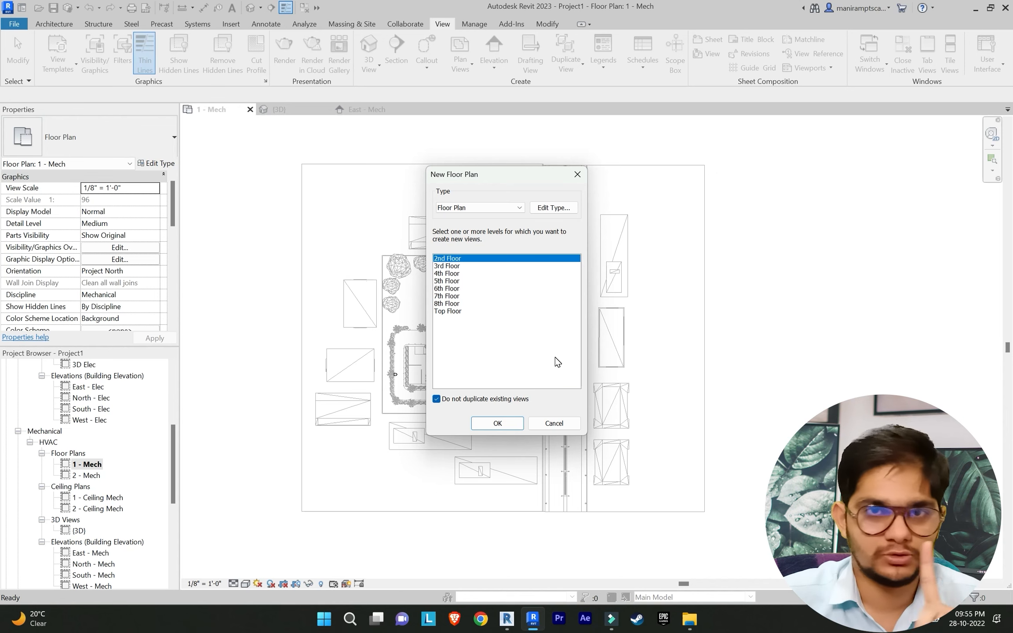
left_click(557, 209)
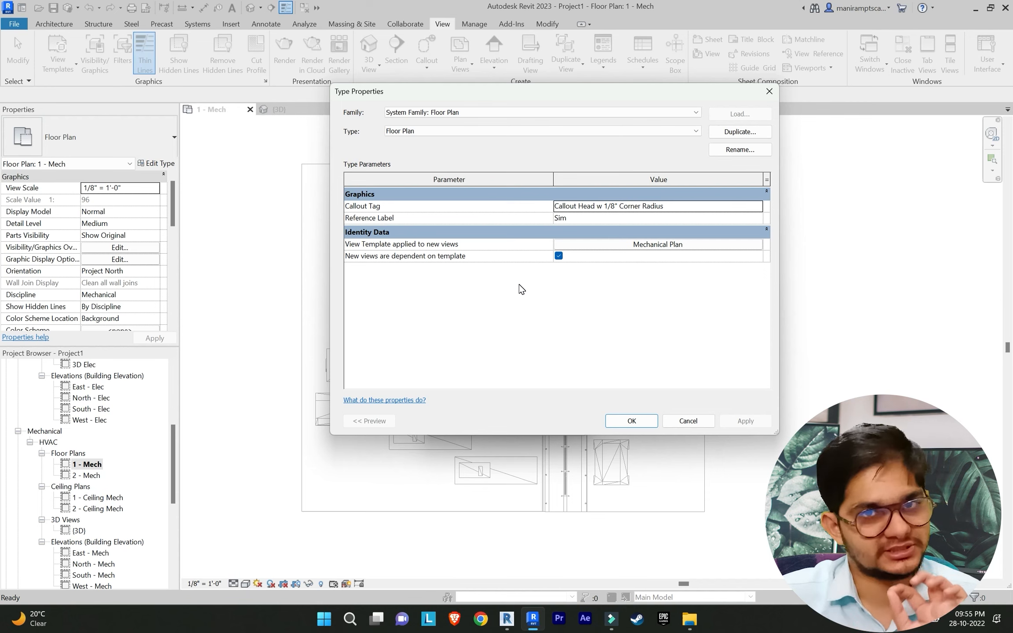
left_click(656, 246)
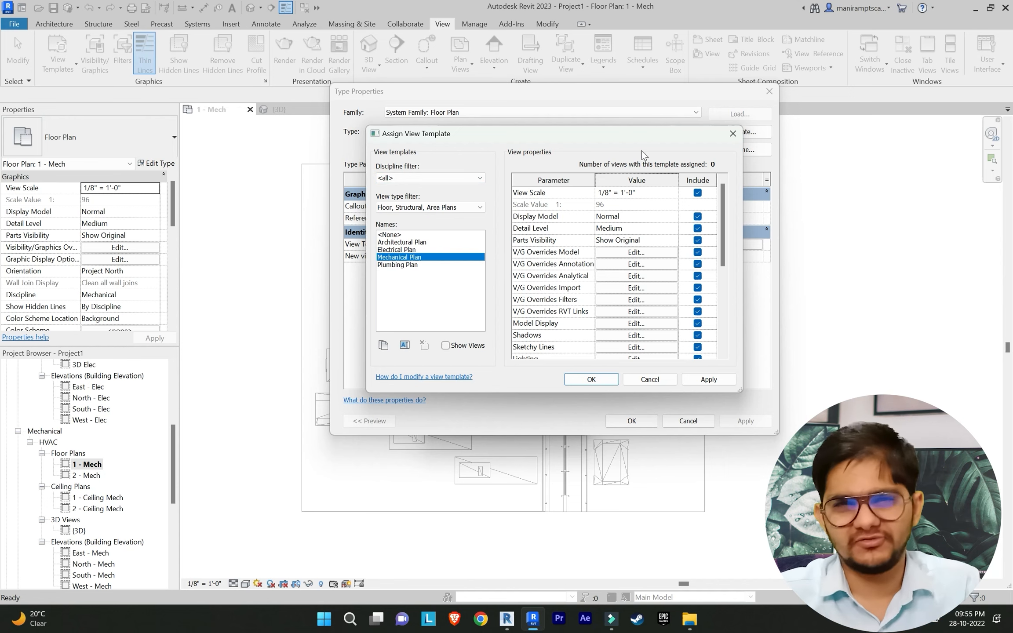
scroll(549, 246, "down", 5)
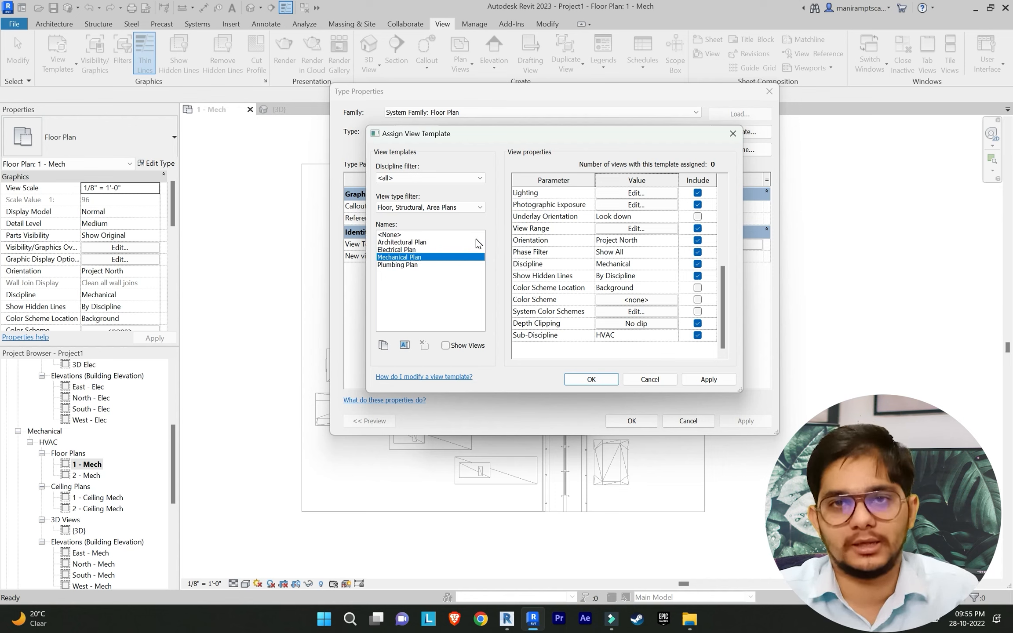
left_click(592, 380)
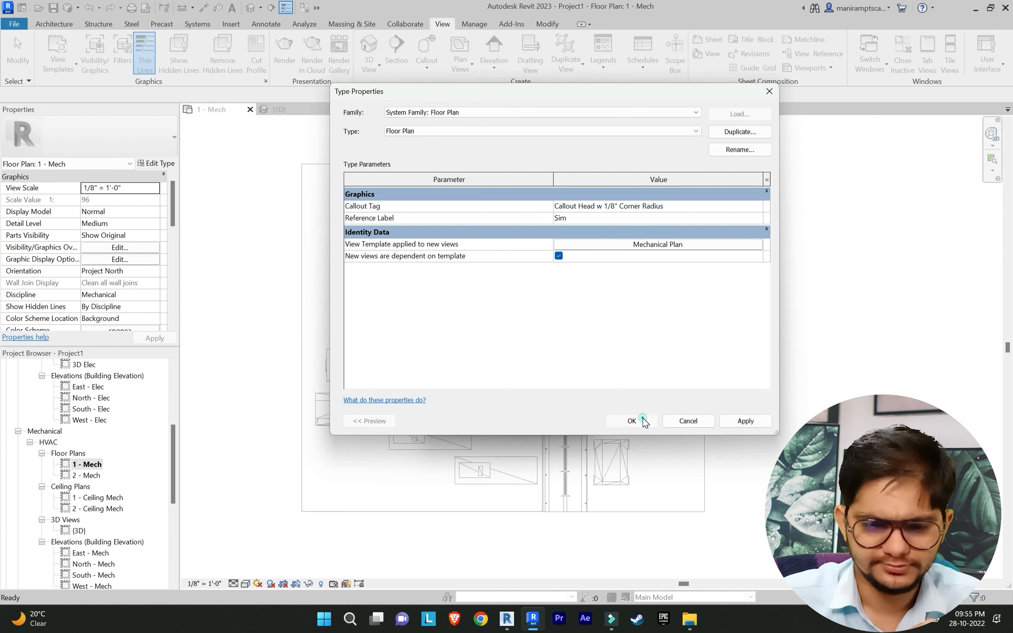
left_click(631, 421)
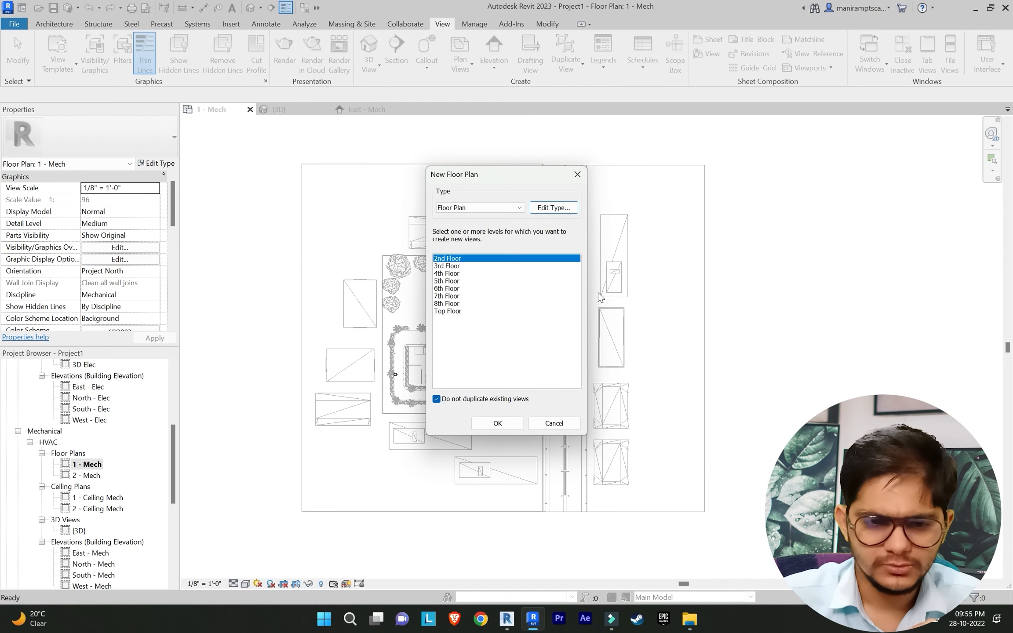
Step: With duplicate views allowed, create floor plans for the 2nd Floor through 8th Floor and Top Floor levels, and return to the 1 - Mech plan
left_click(463, 400)
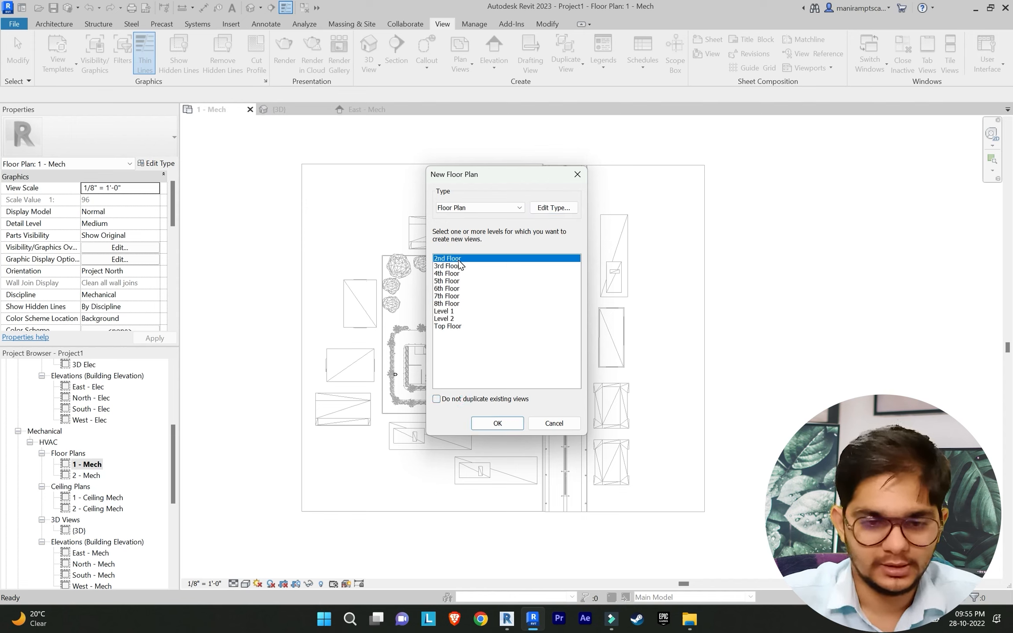
left_click_drag(460, 263, 462, 303)
left_click(455, 327, "ctrl")
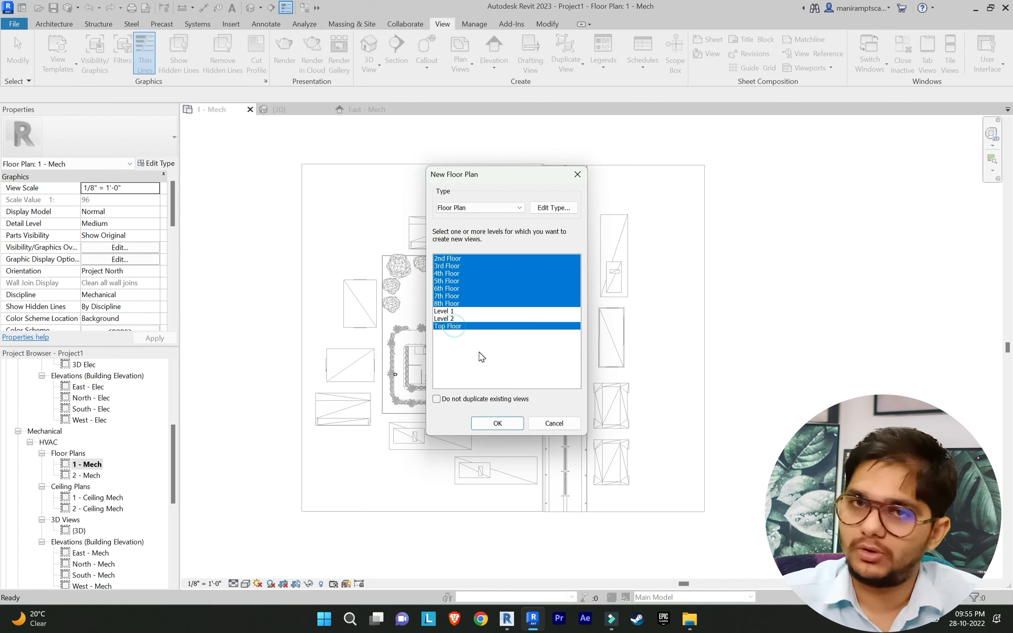
left_click(495, 423)
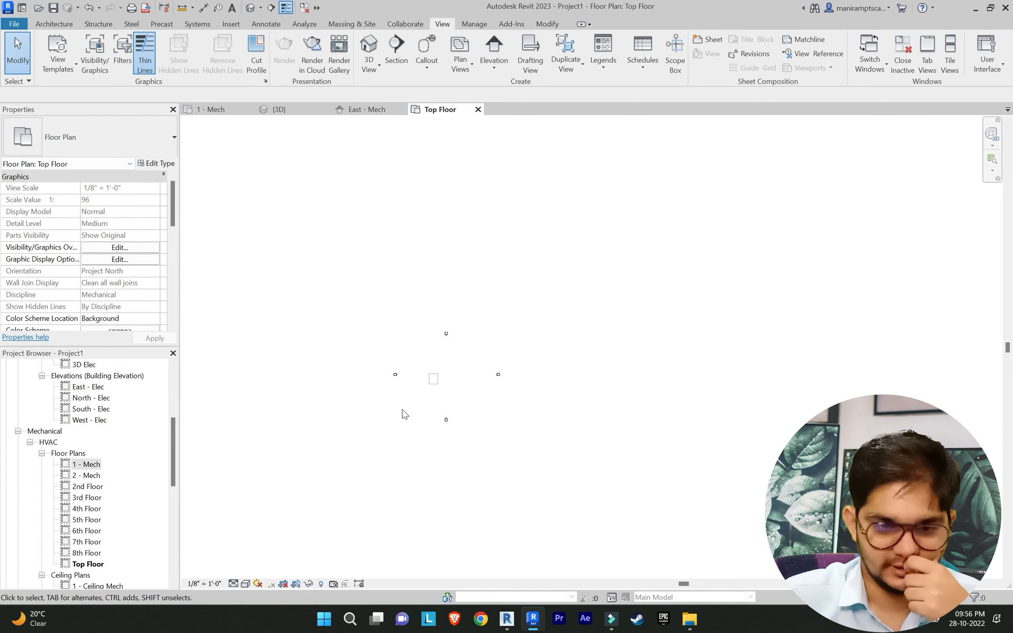
scroll(393, 367, "up", 2)
middle_click_drag(435, 445, 537, 456)
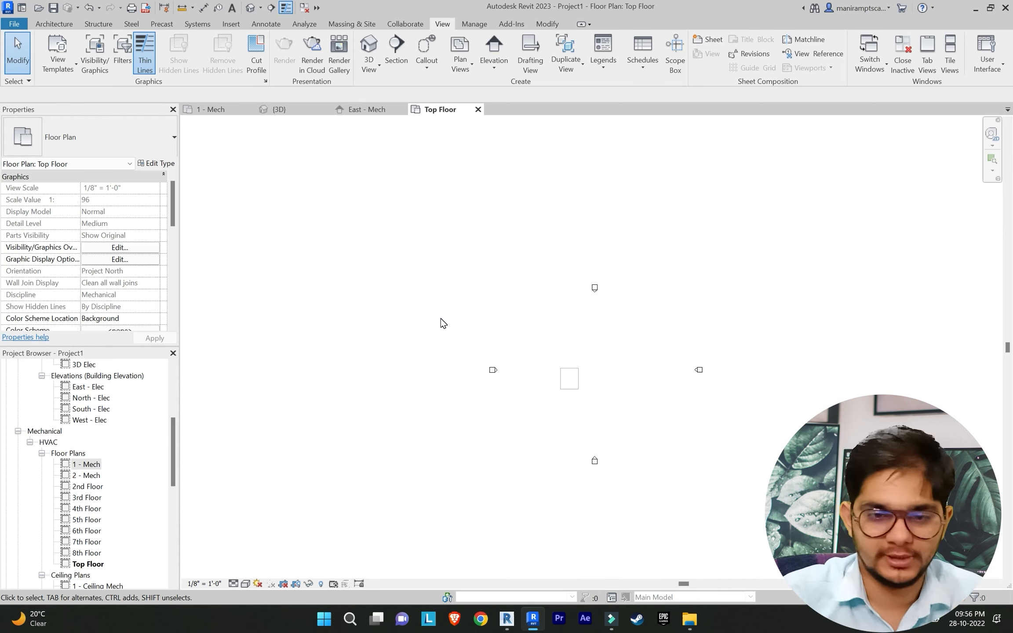
double_click(86, 465)
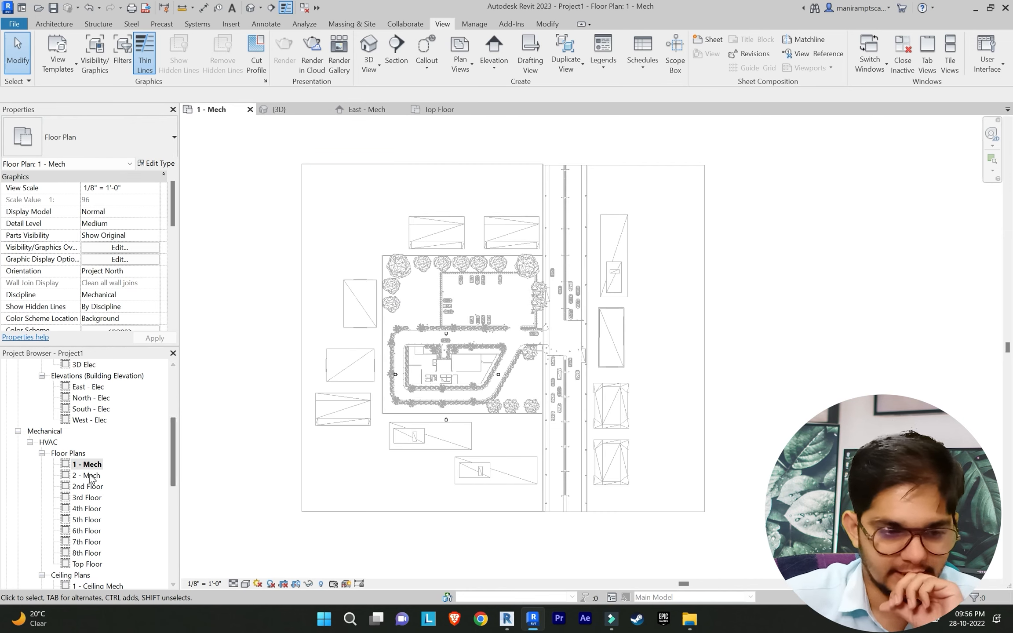
scroll(87, 467, "down", 1)
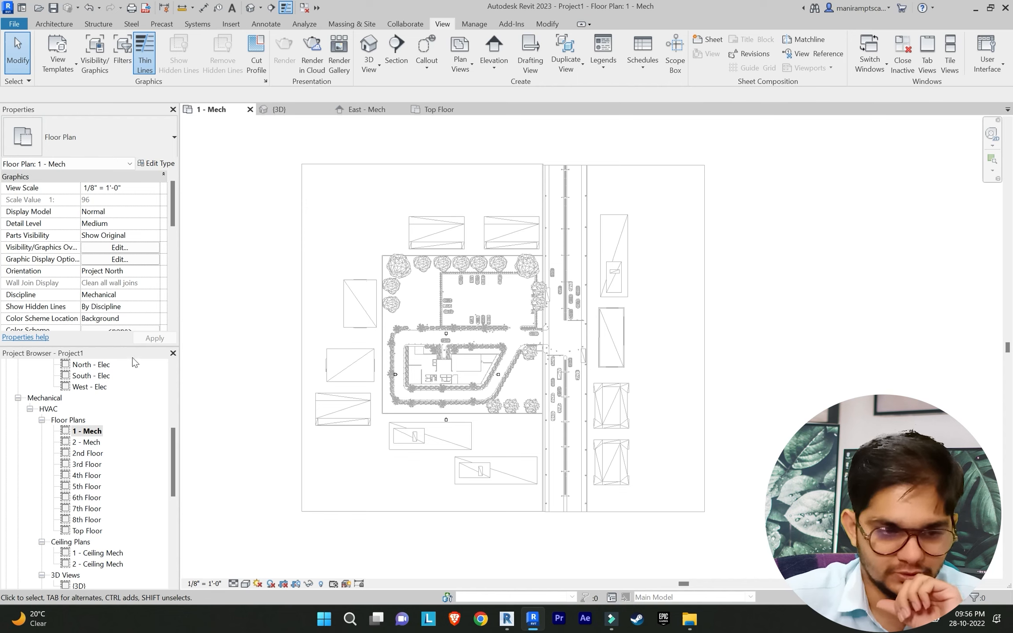
left_click(87, 454)
right_click(85, 453)
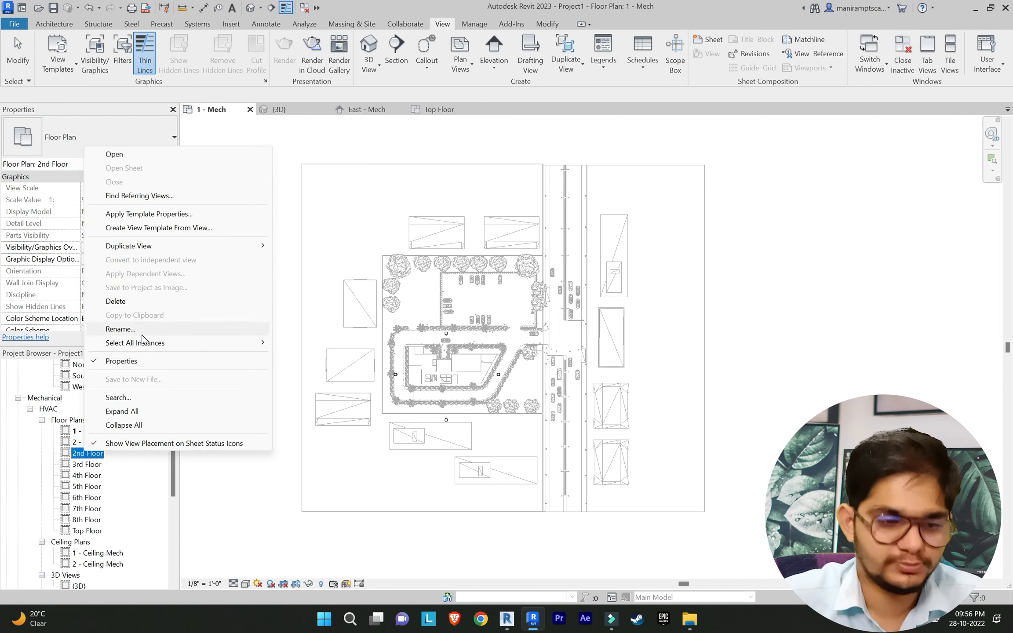
left_click(127, 329)
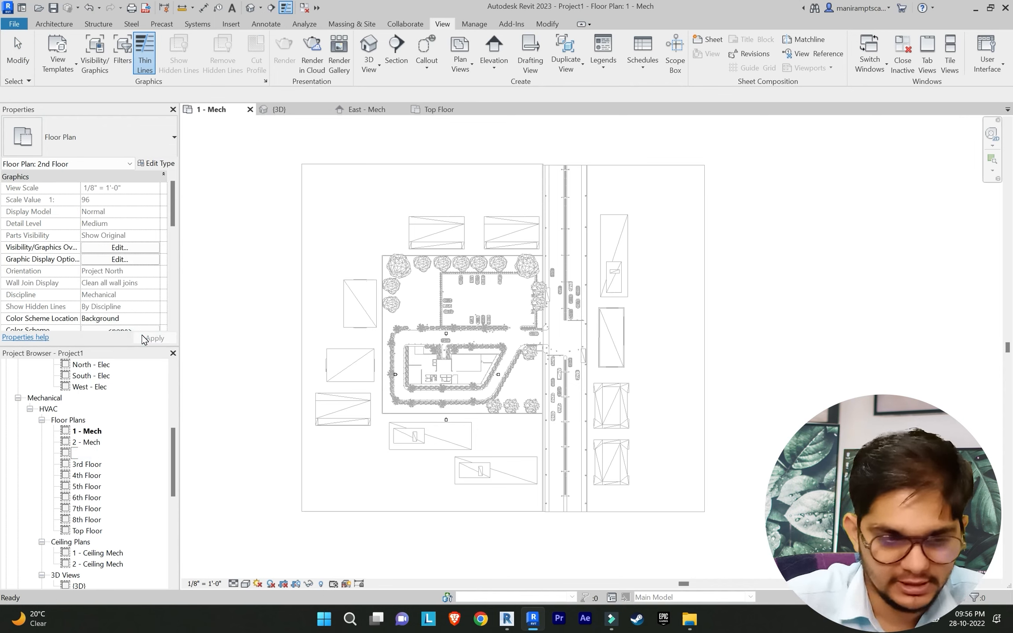
type("3 -")
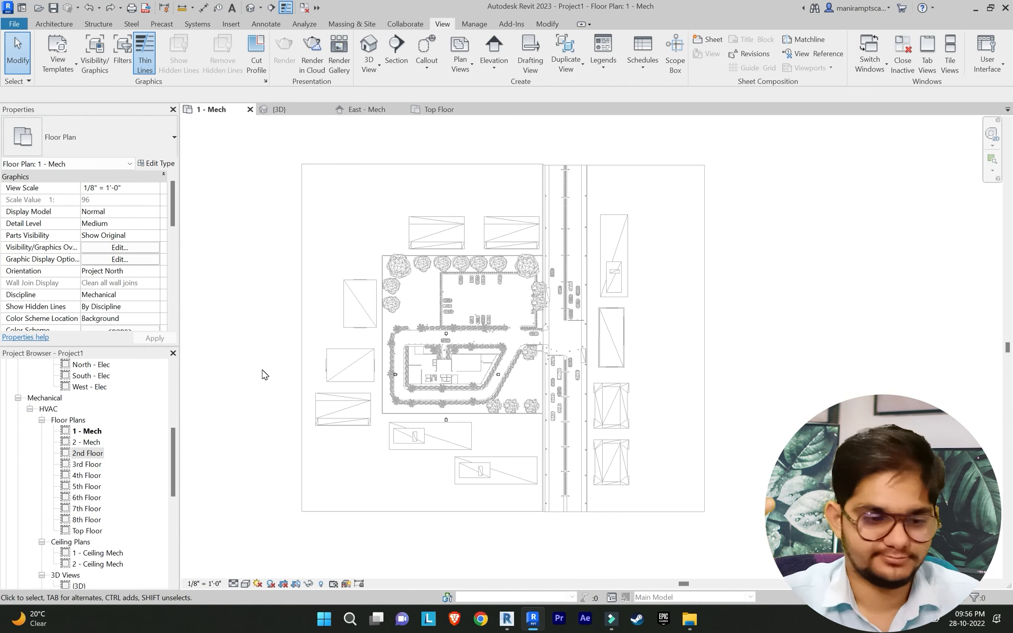
Step: Rename the 2nd Floor mechanical floor plan to 3 - Mech without renaming the corresponding level and views
right_click(95, 453)
left_click(133, 328)
type("3 - Mech")
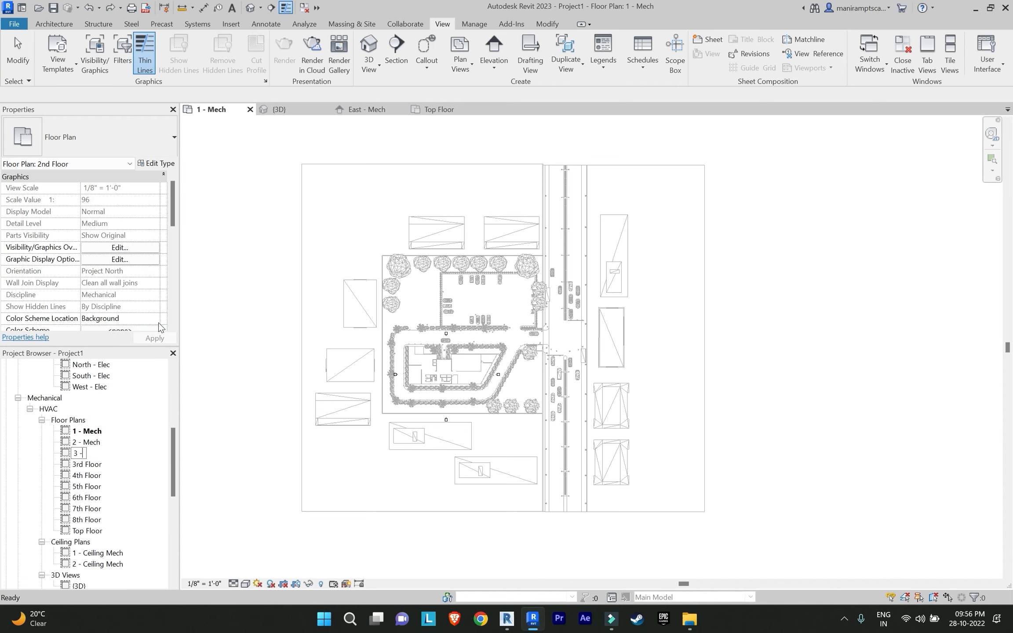
key("Return")
left_click(562, 319)
Step: Rename the 3rd Floor mechanical floor plan to 4 - Mech without renaming the corresponding level and views
right_click(86, 464)
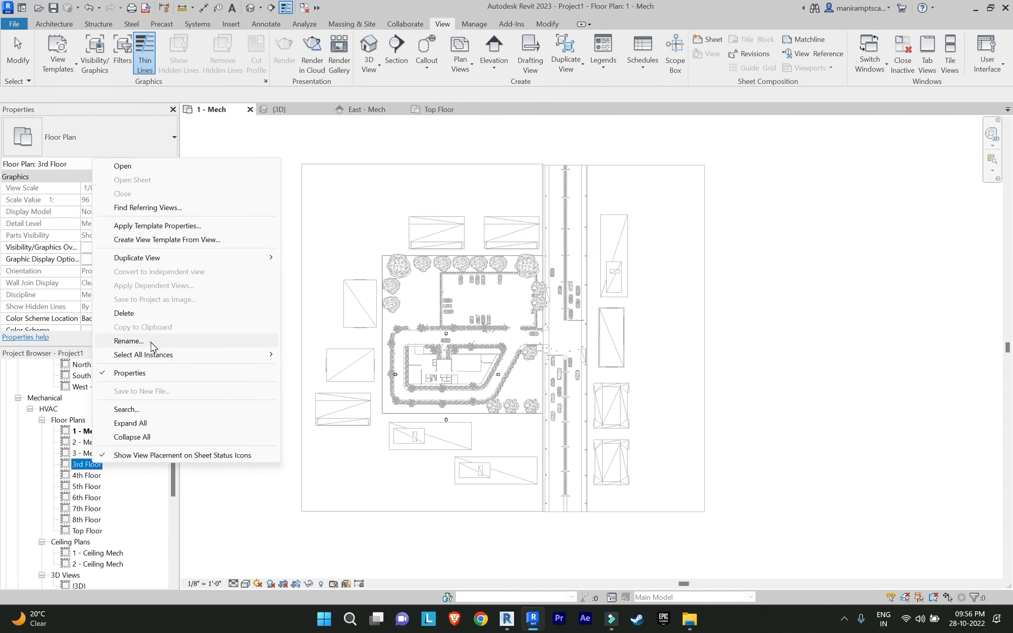
left_click(151, 340)
type("4 - Mech")
key("Return")
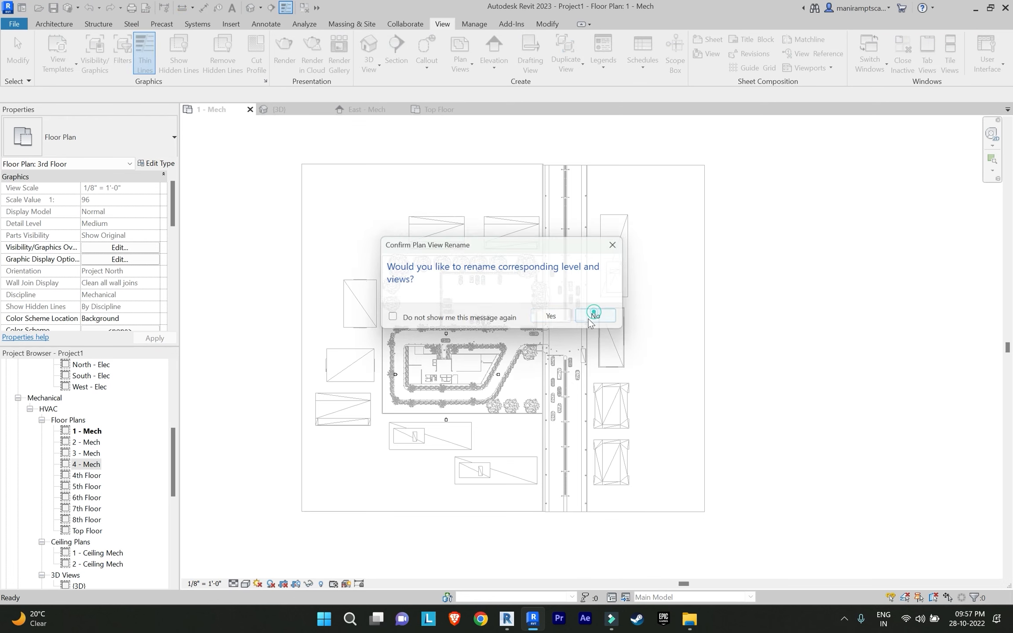
left_click(562, 318)
Step: Rename the 4th Floor mechanical floor plan to 5 - Mech without renaming the corresponding level and views
right_click(87, 476)
left_click(135, 353)
type("5 - Mech")
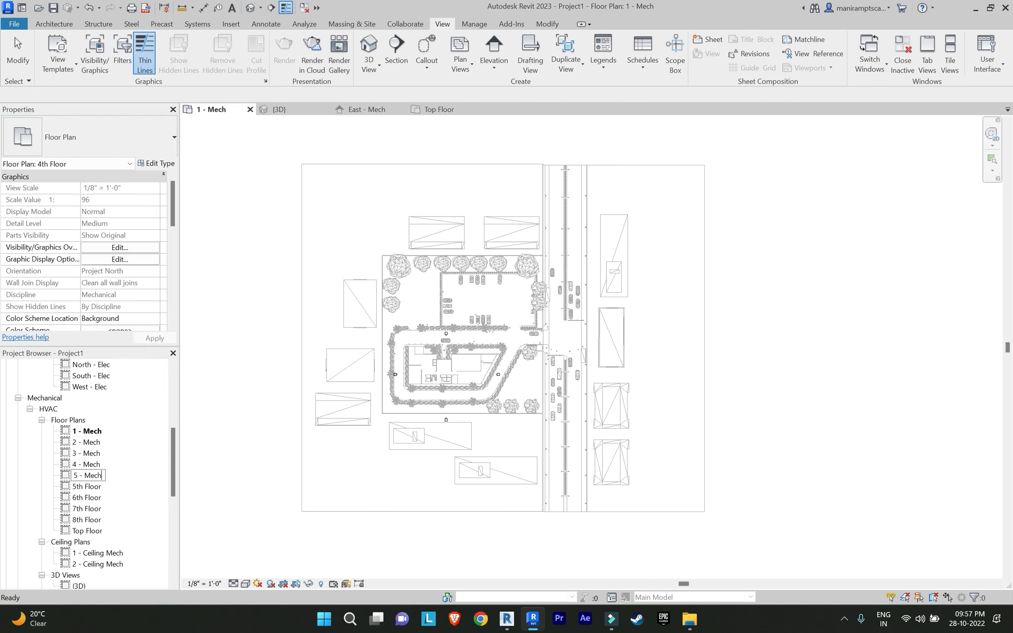
key("Return")
left_click(562, 318)
Step: Rename the 5th Floor mechanical floor plan to 6 - Mech without renaming the corresponding level and views
right_click(88, 488)
left_click(159, 367)
type("6 - Mech")
key("Return")
left_click(562, 317)
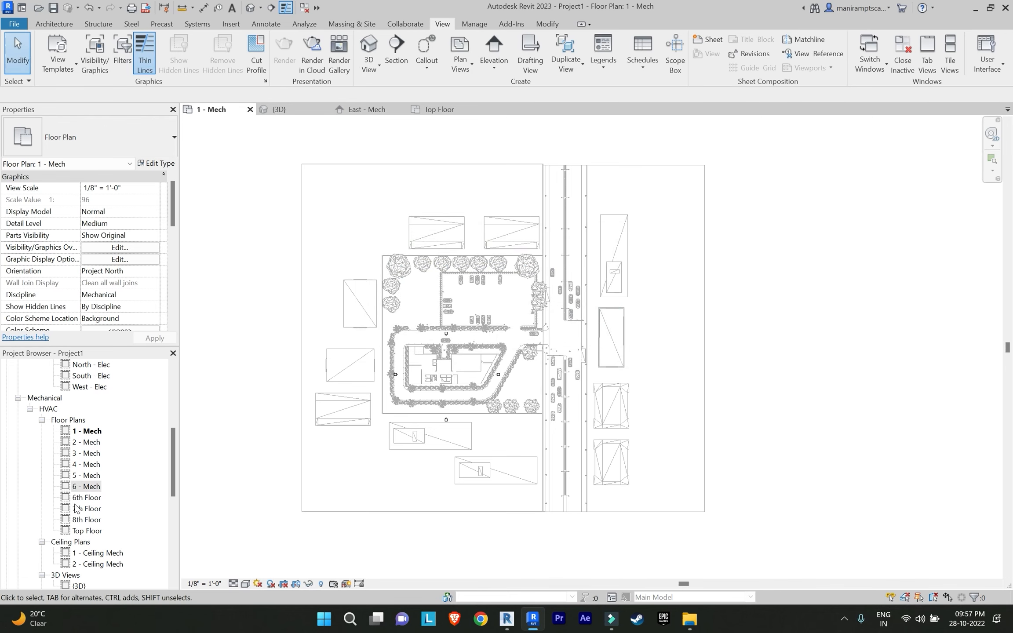
Step: Rename the 6th Floor mechanical floor plan to 7 - Mech without renaming the corresponding level and views
right_click(88, 498)
left_click(164, 375)
type("7 - Mech")
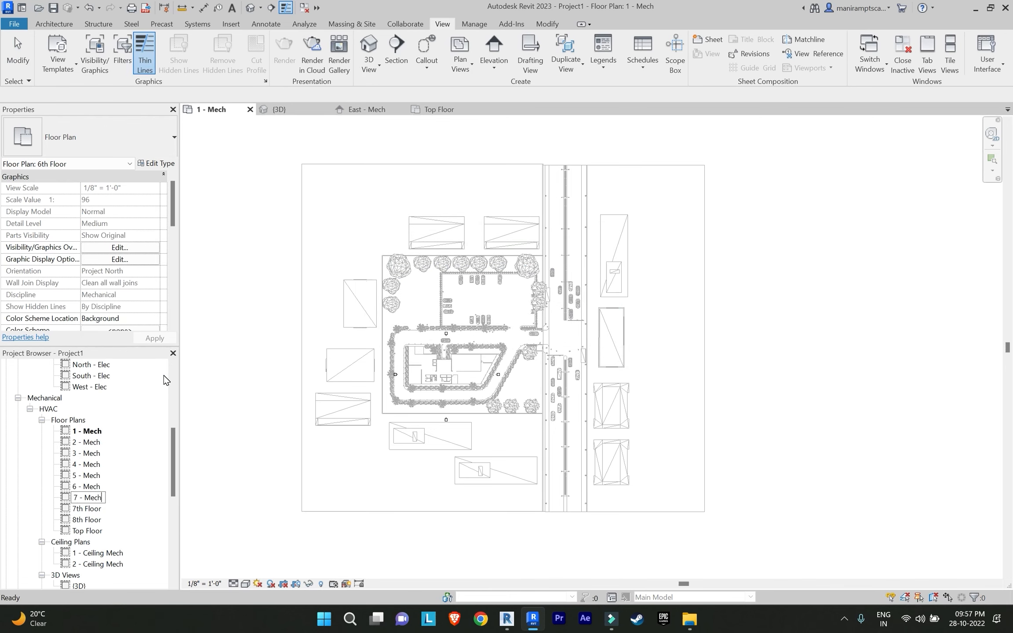
key("Return")
key("Return")
Step: Rename the 7th Floor mechanical floor plan to 8 - Mech without renaming the corresponding level and views
right_click(86, 509)
left_click(164, 376)
type("8 - Mech")
key("Return")
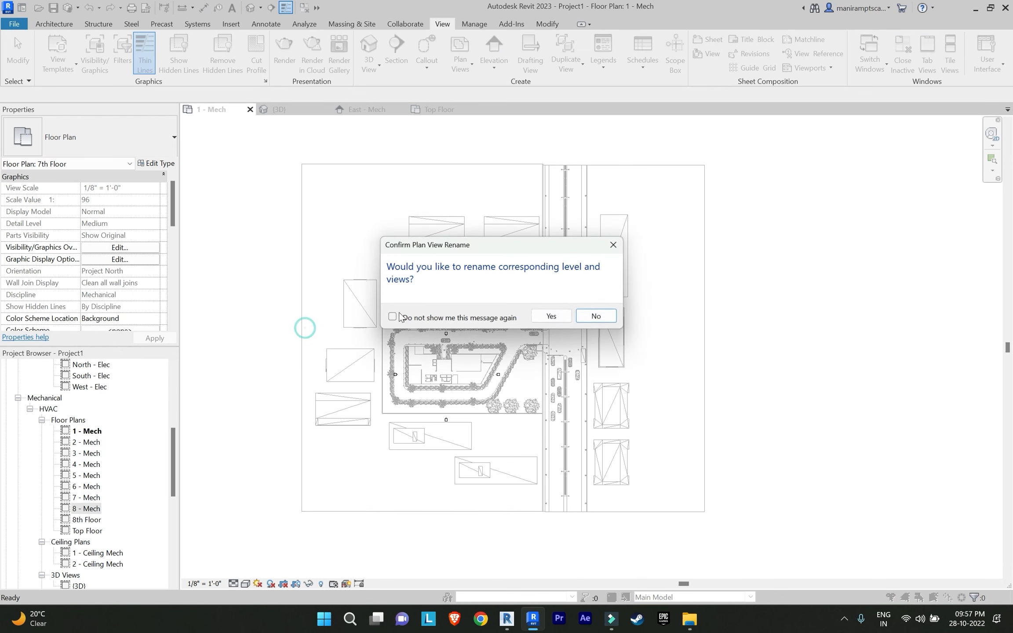
key("Return")
Step: Rename the 8th Floor mechanical floor plan to 9 - Mech without renaming the corresponding level and views
right_click(87, 520)
left_click(151, 401)
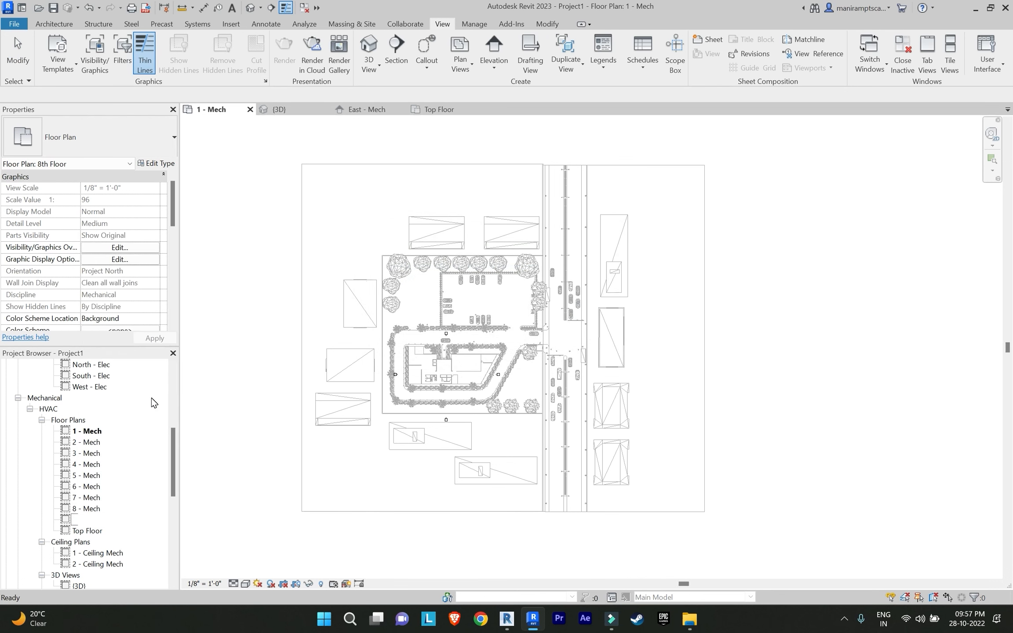
type("8")
type(" - Mech")
key("Return")
key("Return")
Step: Rename the Top Floor mechanical floor plan to 10 - Mech without renaming the corresponding level and views
right_click(87, 531)
left_click(149, 409)
type("10 - Mech")
key("Return")
left_click(595, 314)
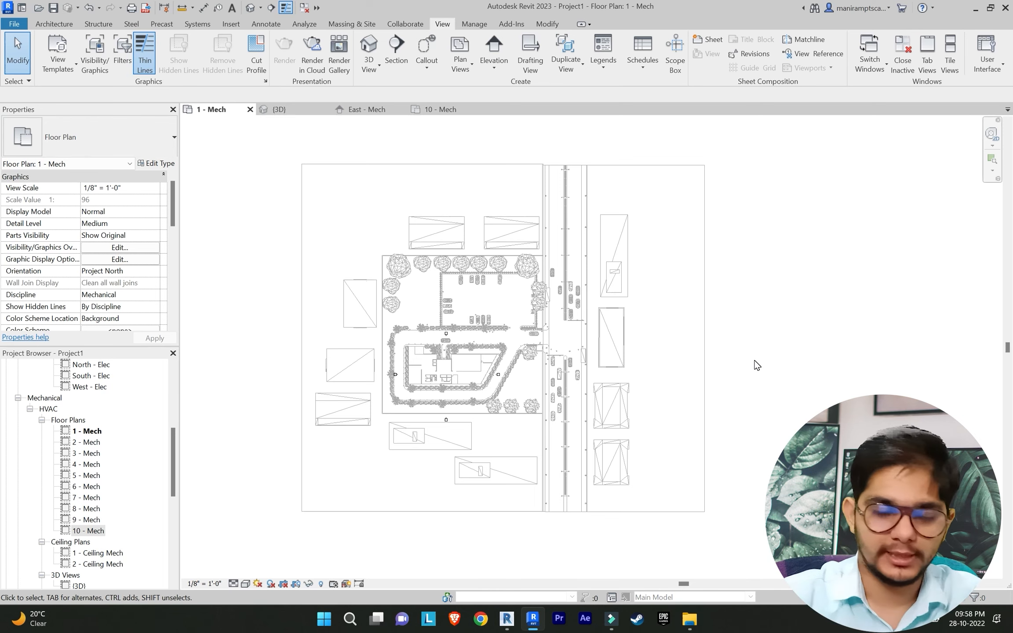
Step: Open the 1 - Ceiling Mech ceiling plan and look at the linked building's ceiling layout
scroll(116, 473, "down", 1)
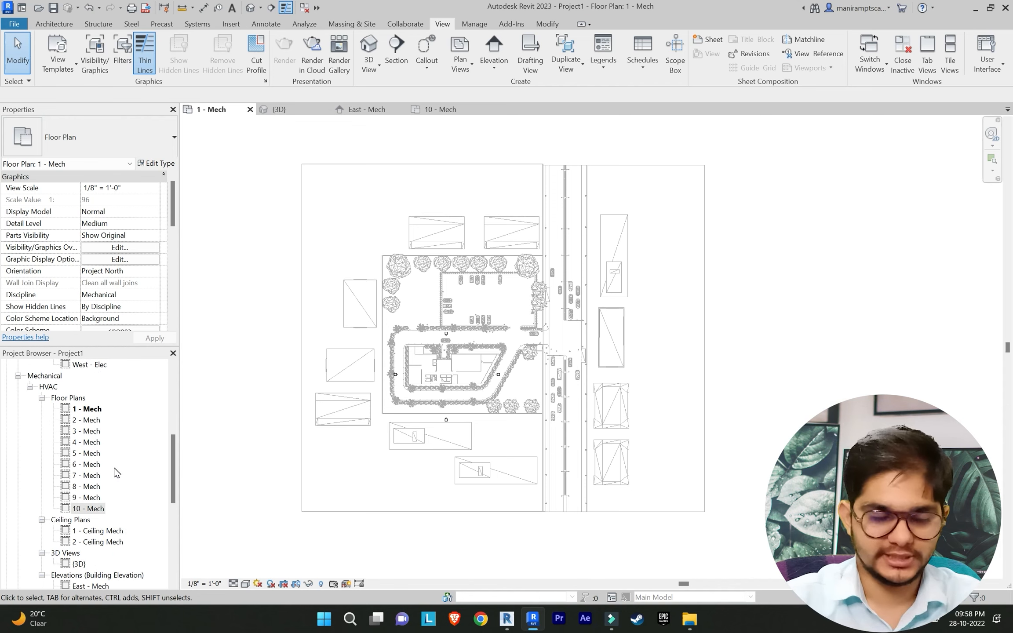
scroll(107, 453, "down", 3)
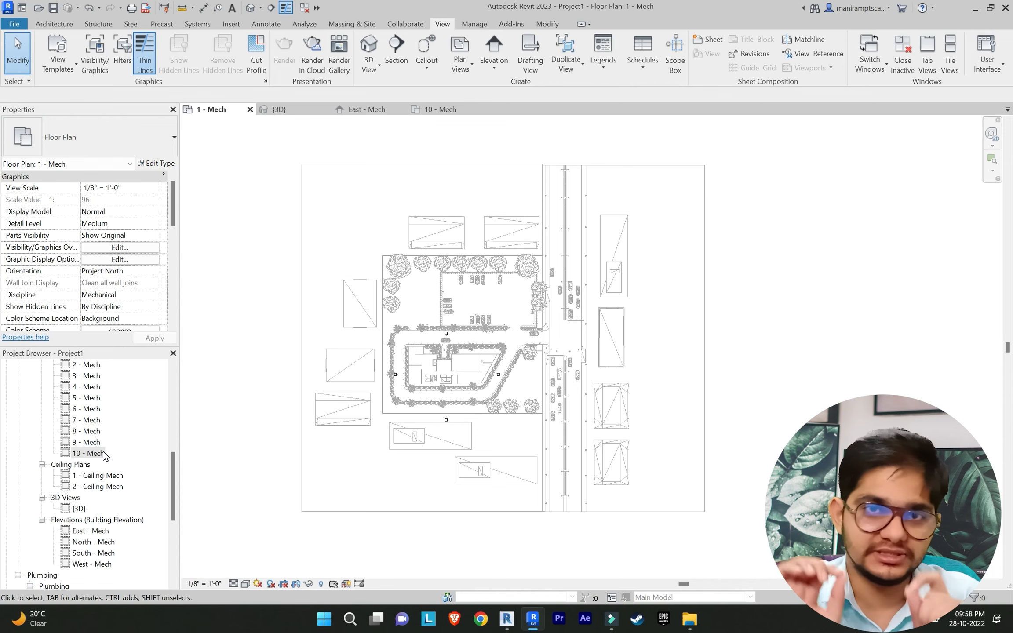
double_click(104, 476)
scroll(408, 374, "up", 4)
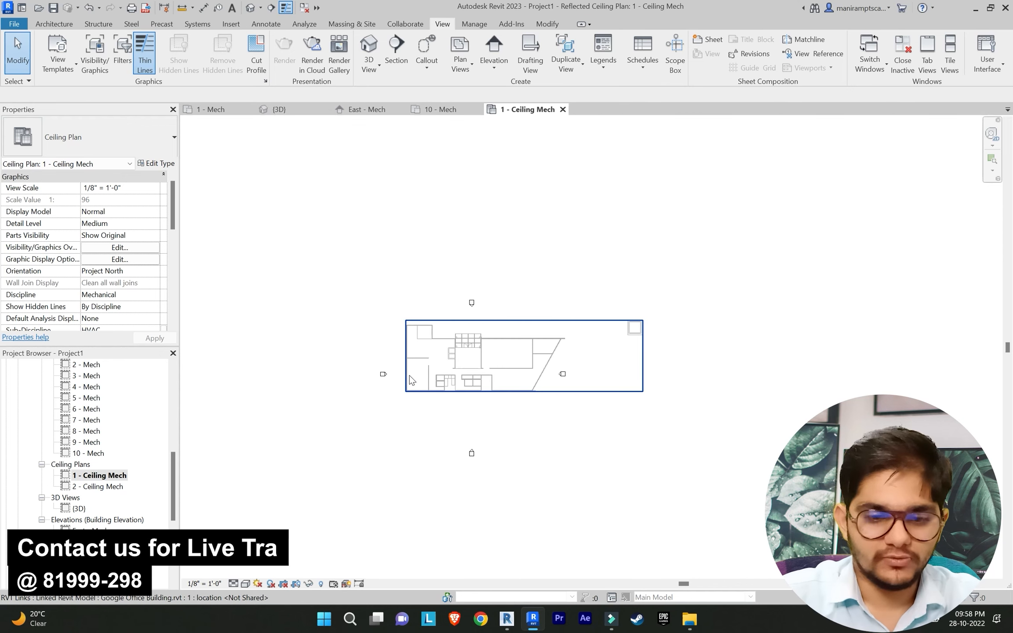
Step: Start a new reflected ceiling plan and set the Ceiling Plan type to apply the Mechanical Ceiling view template to new views
left_click(466, 66)
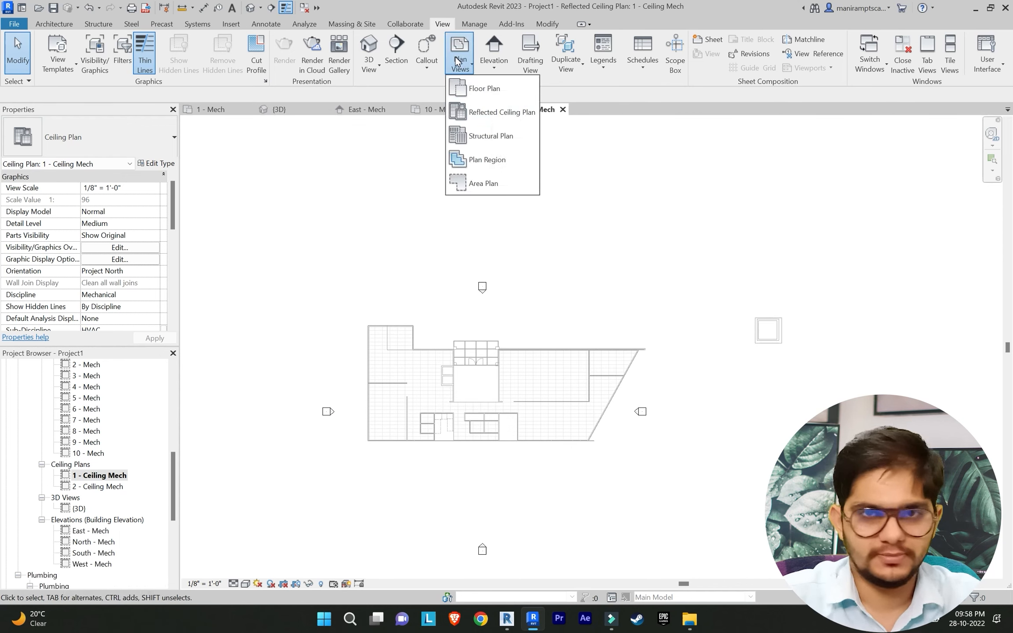
left_click(483, 115)
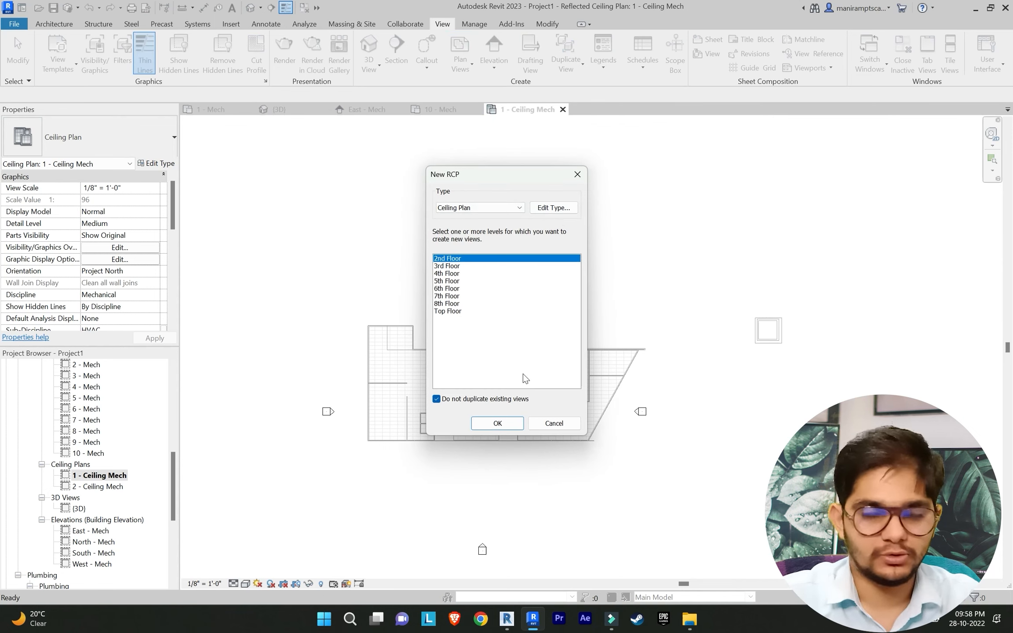
left_click(550, 208)
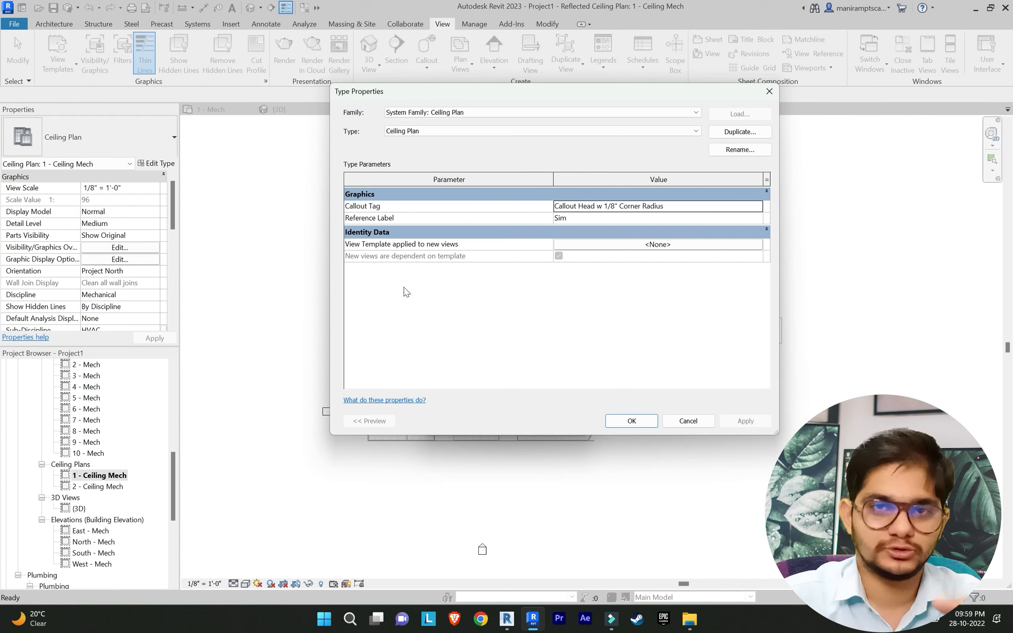
left_click(659, 247)
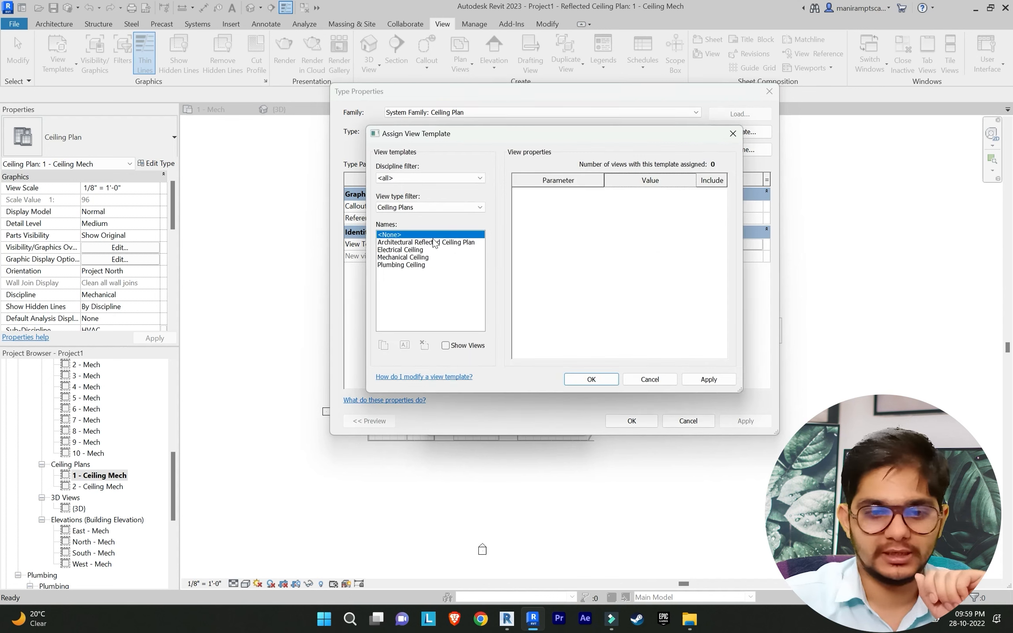
left_click(394, 258)
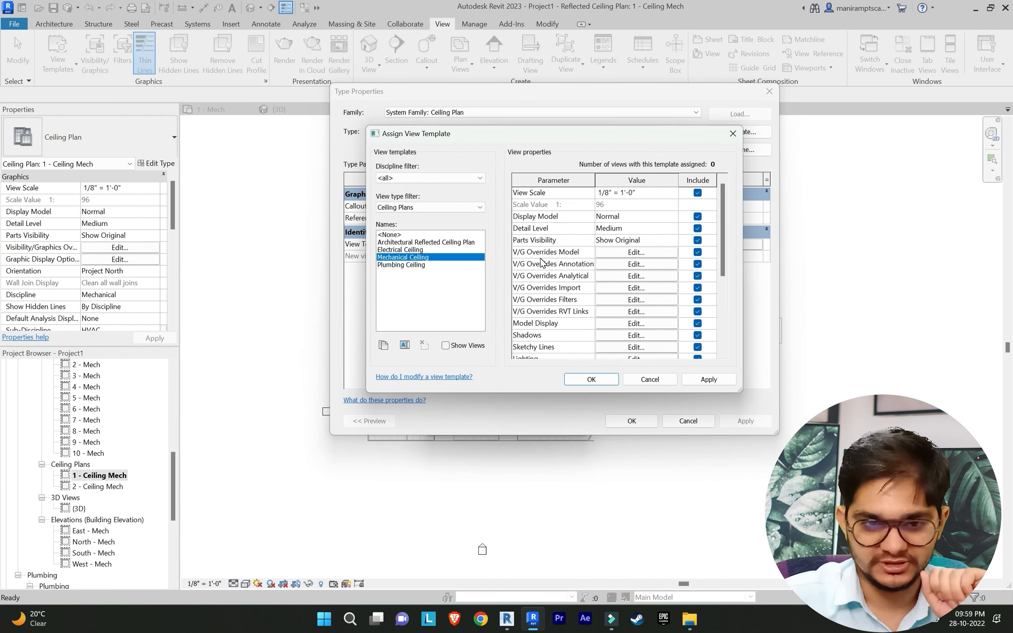
scroll(545, 299, "down", 2)
scroll(563, 290, "down", 2)
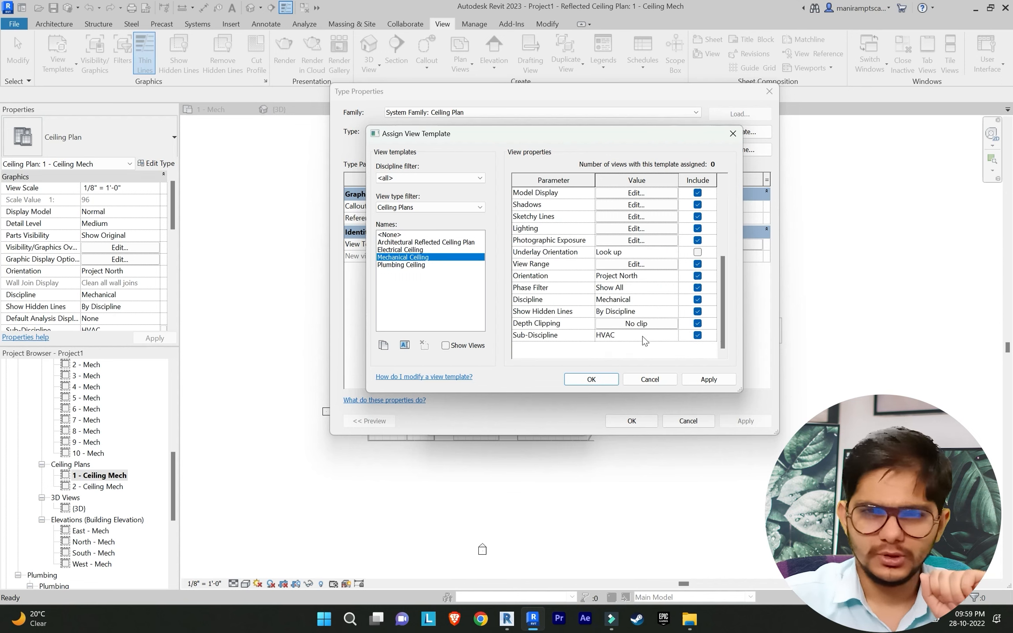
left_click(609, 378)
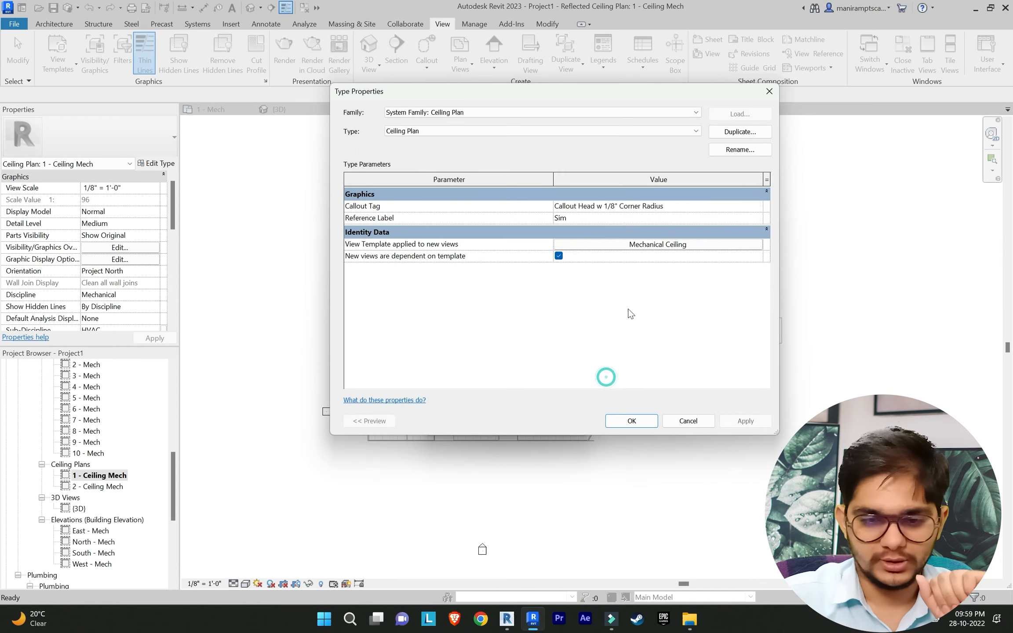
left_click(723, 421)
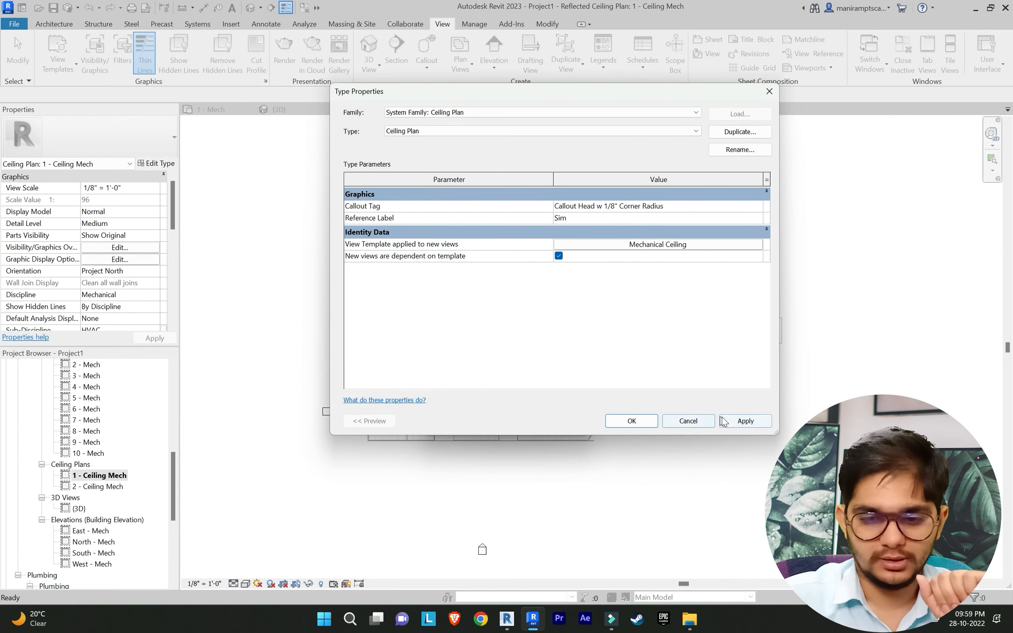
left_click(634, 421)
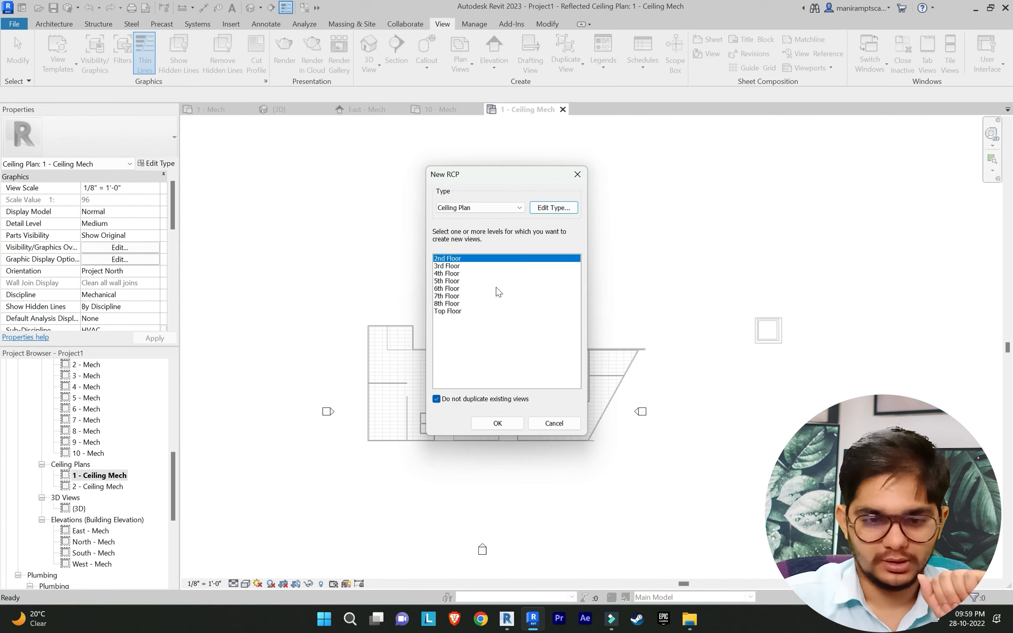
Step: Allow duplicates of existing views and create ceiling plans for the 2nd Floor through 8th Floor and Top Floor levels
left_click(456, 398)
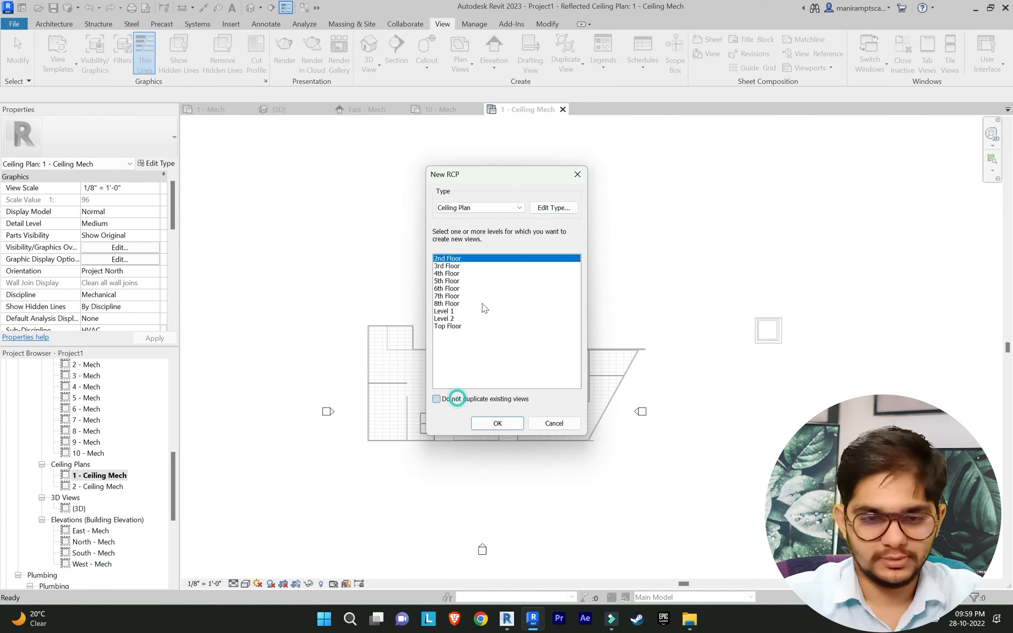
left_click(465, 262)
left_click_drag(453, 260, 457, 315)
left_click_drag(462, 258, 468, 305)
left_click(455, 326, "ctrl")
left_click(498, 423)
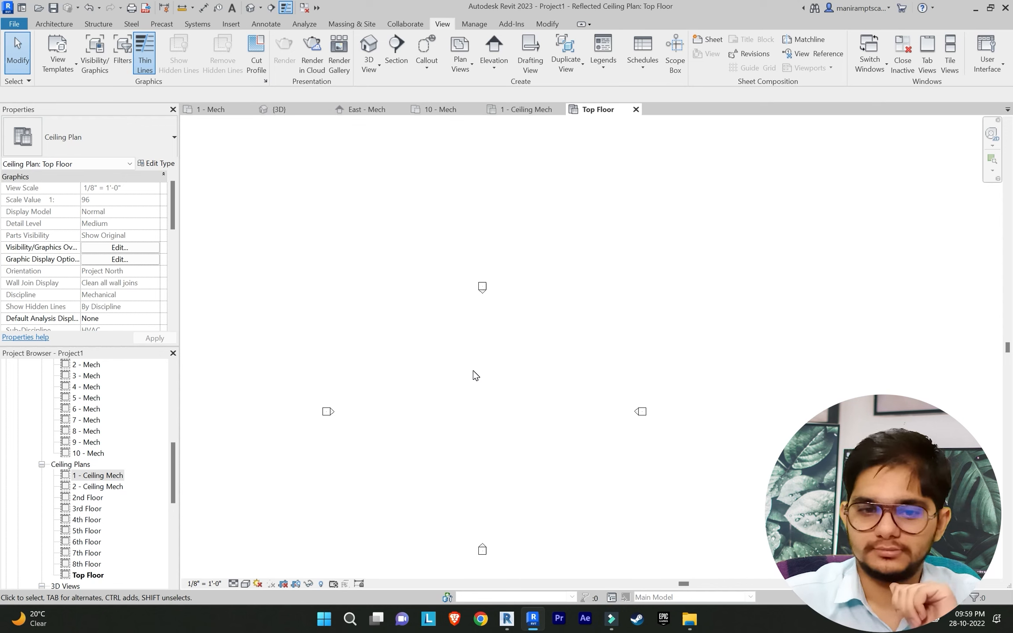
middle_click_drag(475, 375, 522, 345)
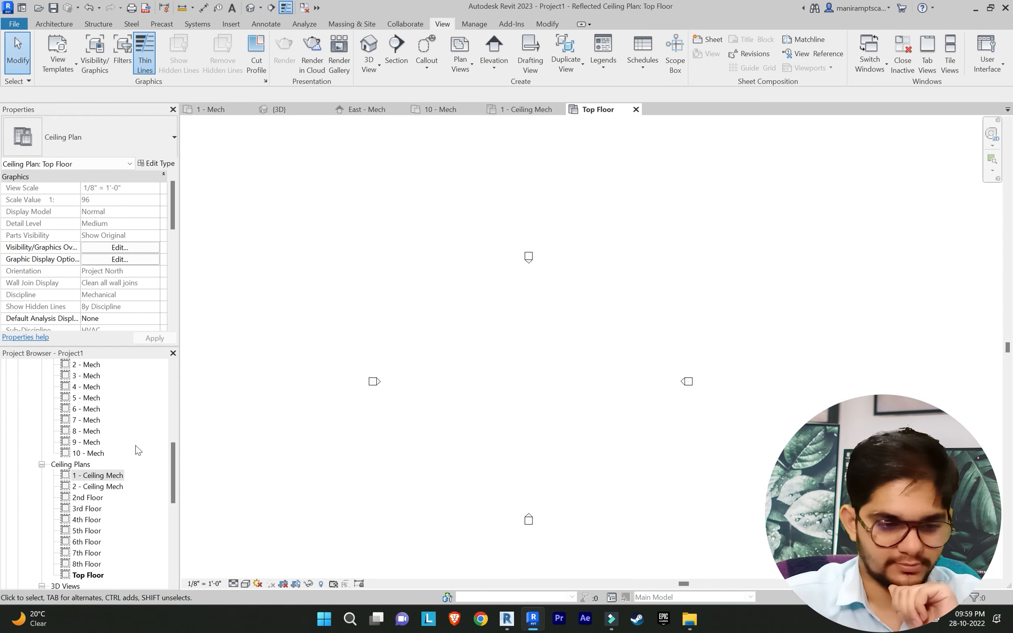
Step: Return to the 1 - Ceiling Mech view and rename the 2nd Floor ceiling plan to 3 - Ceiling Mech, without renaming its level
double_click(102, 476)
scroll(103, 478, "down", 1)
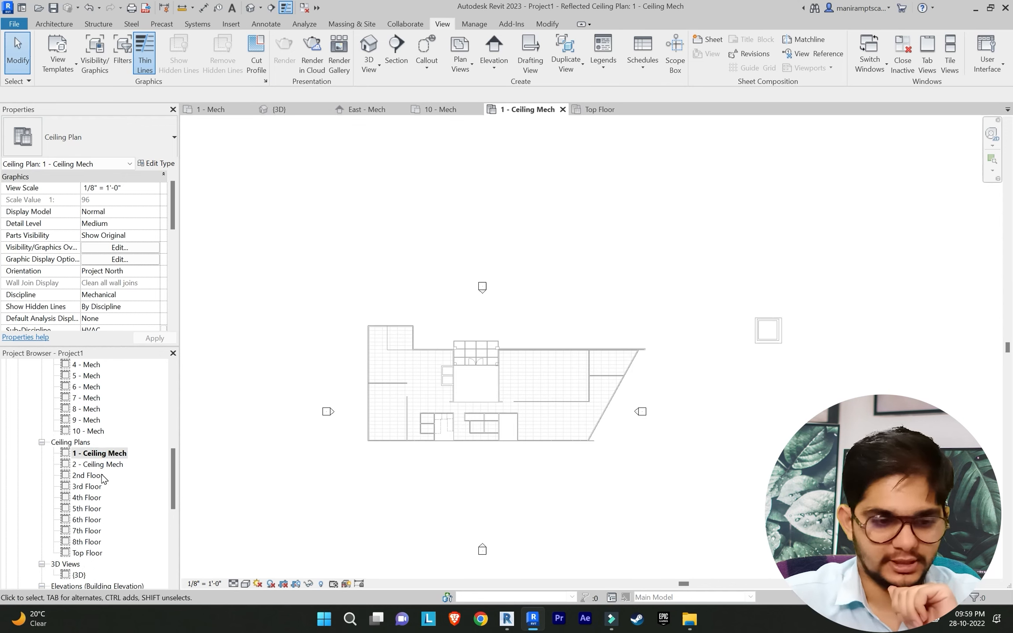
right_click(90, 475)
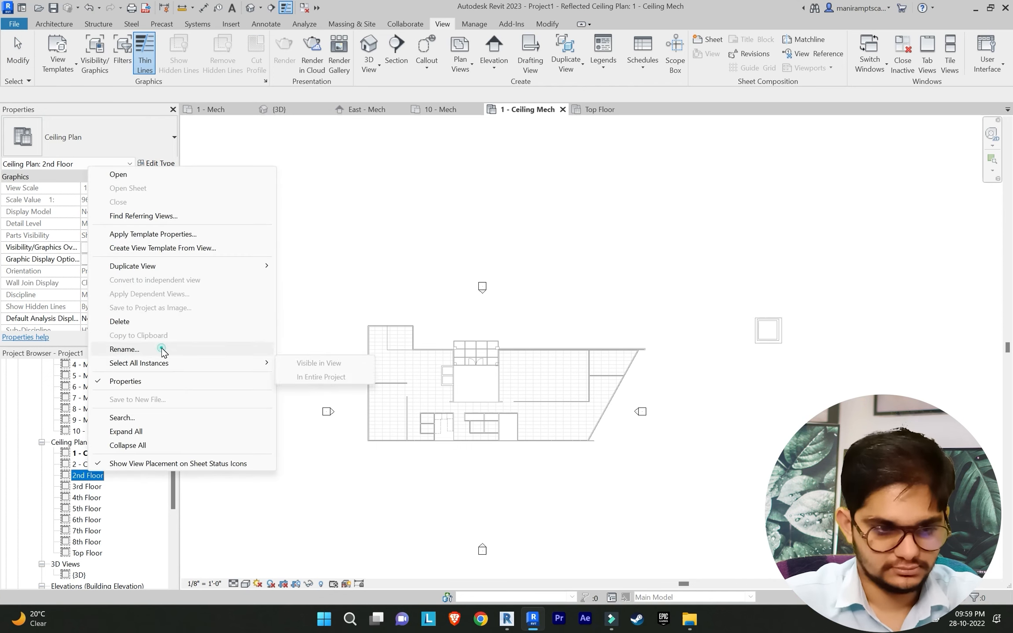
left_click(161, 349)
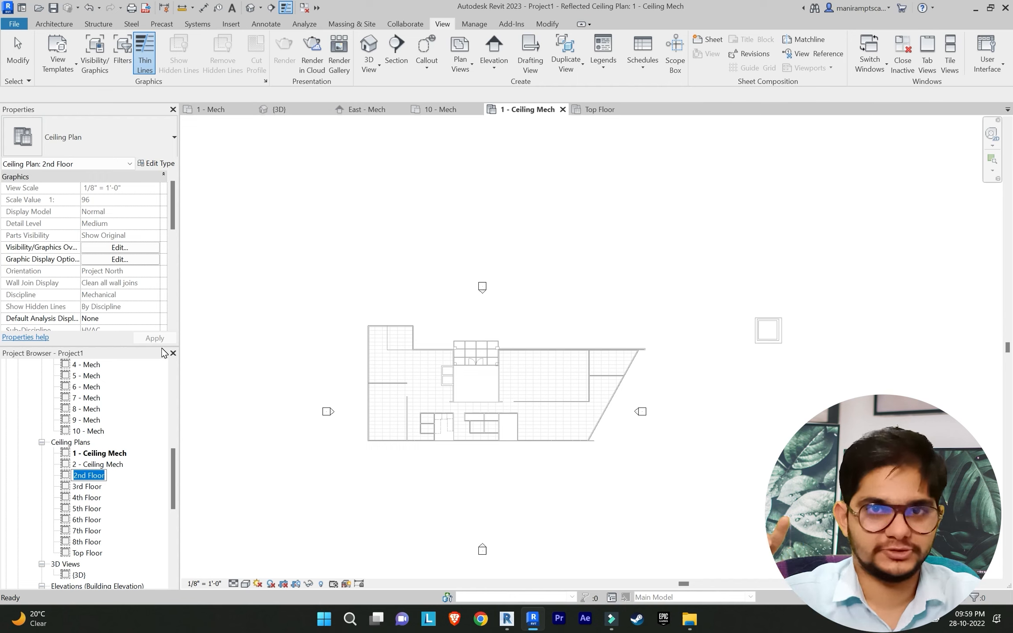
key("BackSpace")
type("3 - ")
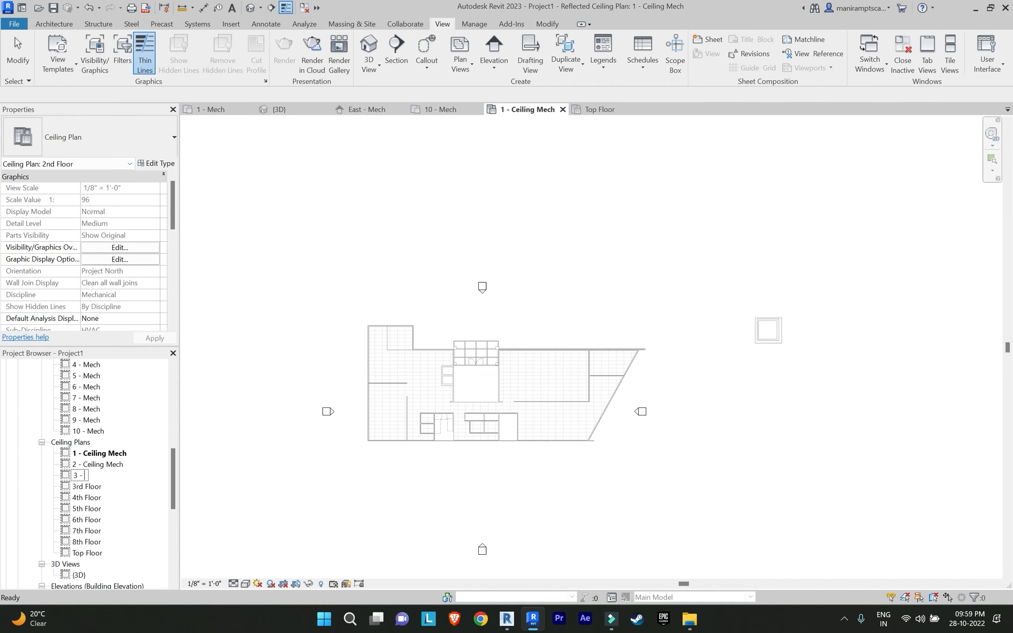
type("Ceiling Mech")
key("Return")
Step: Rename the 3rd Floor ceiling plan to 4 - Ceiling Mech without renaming the corresponding level and views
right_click(86, 487)
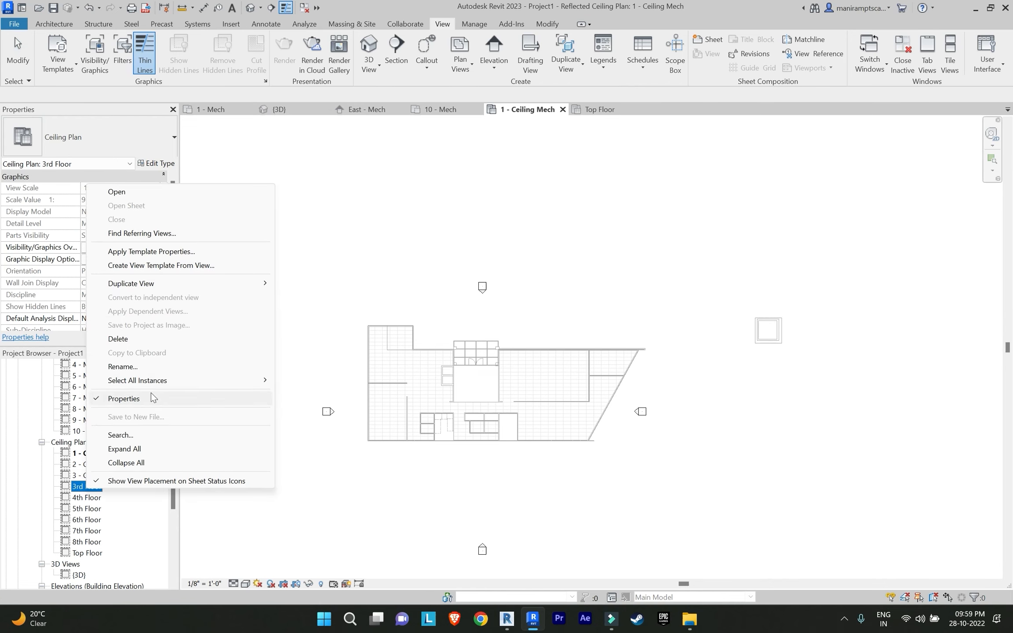
left_click(152, 368)
type("4 - Ceiling Mech")
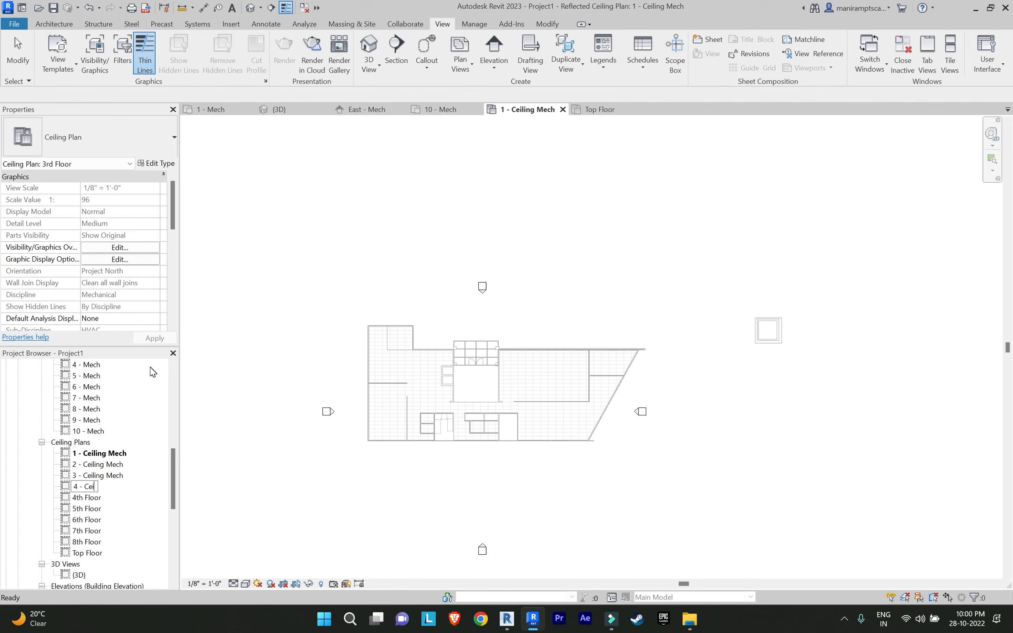
key("Return")
key("Return")
Step: Rename the 4th Floor ceiling plan to 5 - Ceiling Mech without renaming the corresponding level and views
right_click(83, 499)
left_click(151, 379)
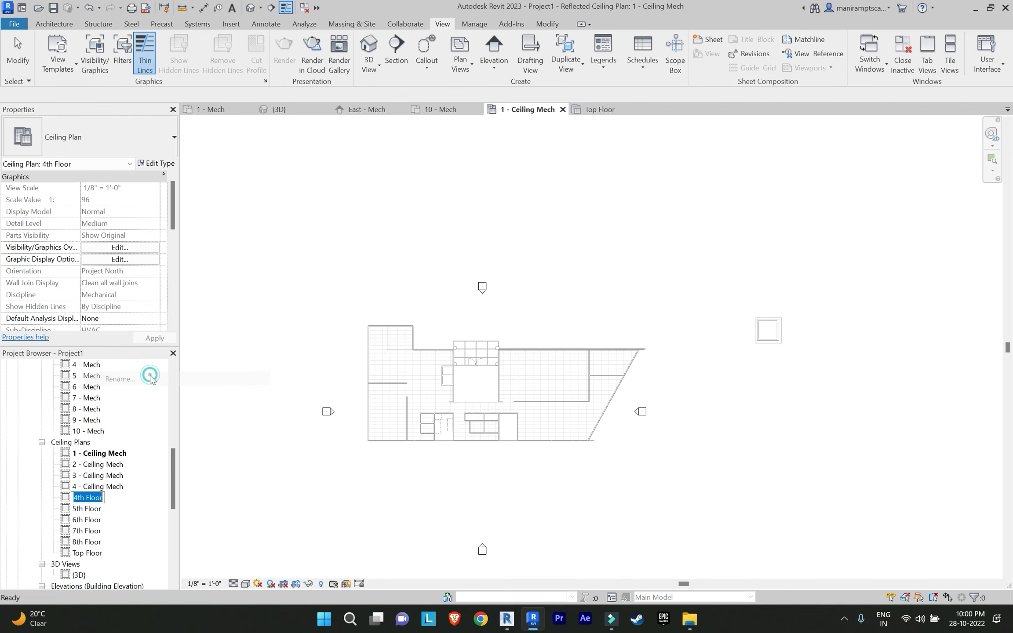
type("5 - Ceiling Mech")
key("Return")
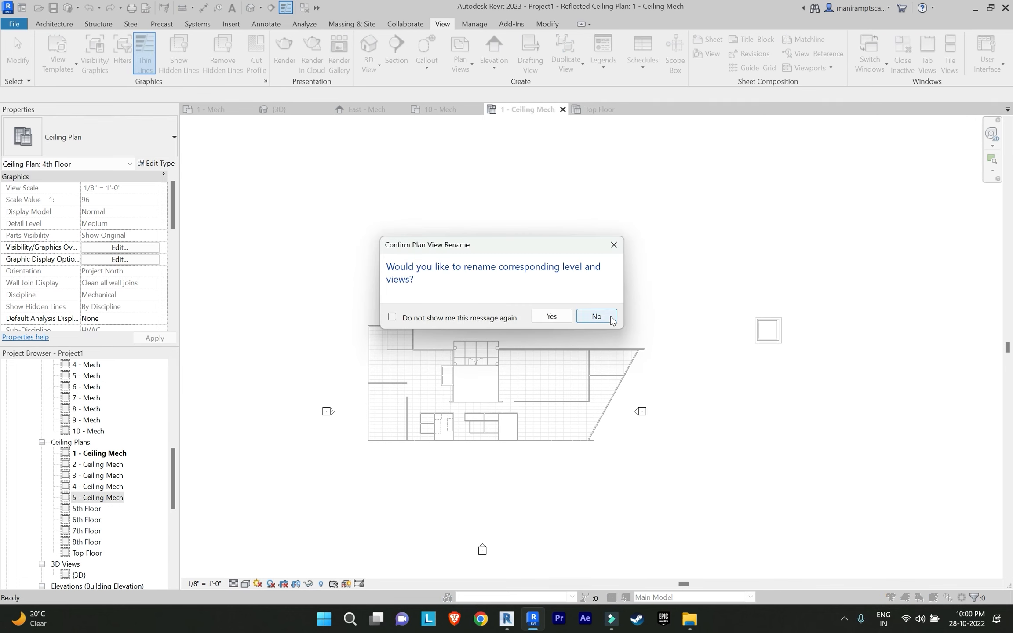
key("Return")
Step: Rename the 5th Floor ceiling plan to 6 - Ceiling Mech without renaming the corresponding level and views
right_click(88, 508)
left_click(156, 382)
type("6 - Ceiling Mech")
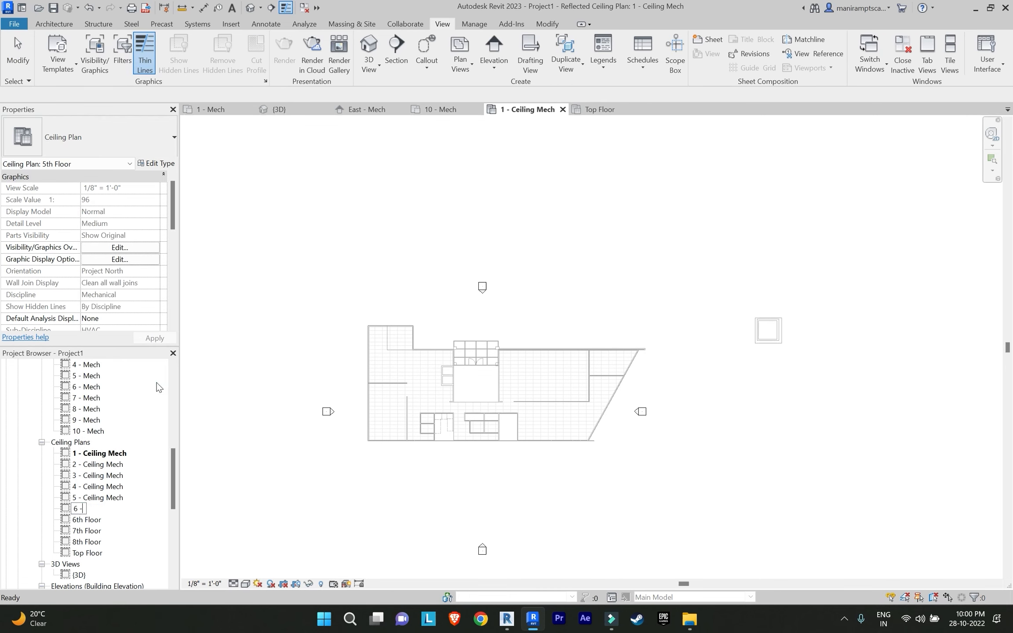
key("Return")
key("Return")
Step: Rename the 6th Floor ceiling plan to 7 - Ceiling Mech without renaming the corresponding level and views
left_click(87, 520)
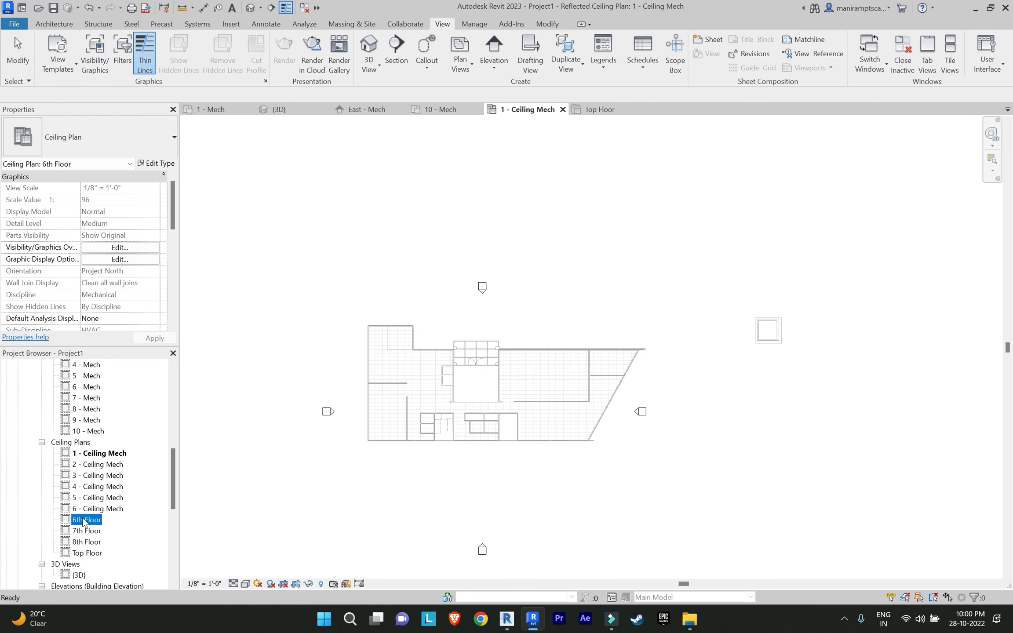
right_click(87, 520)
left_click(157, 396)
type("7 - Ceiling Mech")
key("Return")
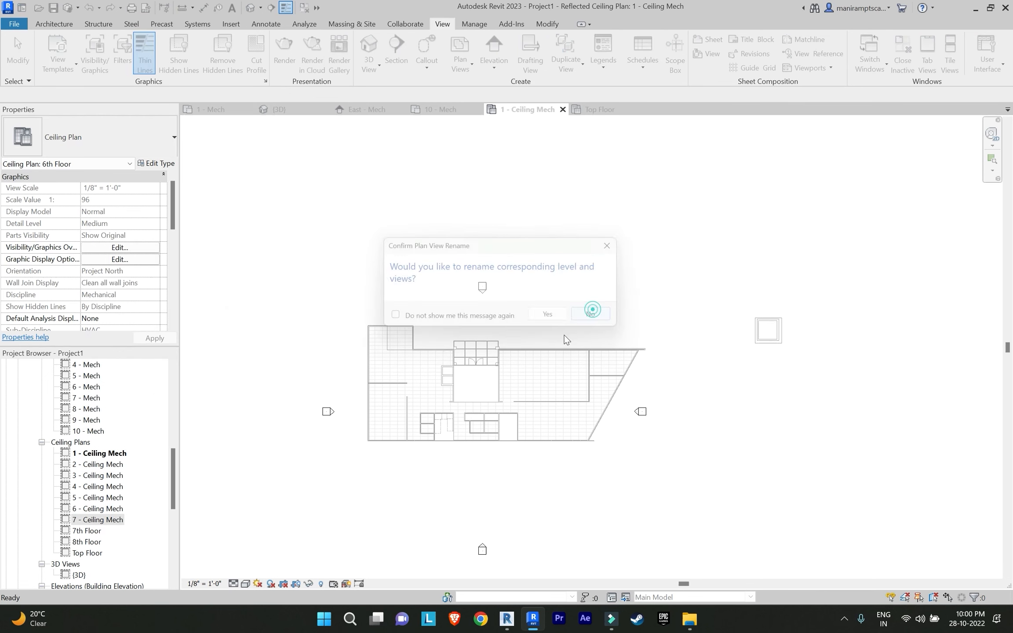
key("Return")
Step: Rename the 7th Floor ceiling plan to 8 - Ceiling Mech without renaming the corresponding level and views
right_click(87, 531)
left_click(143, 412)
type("8")
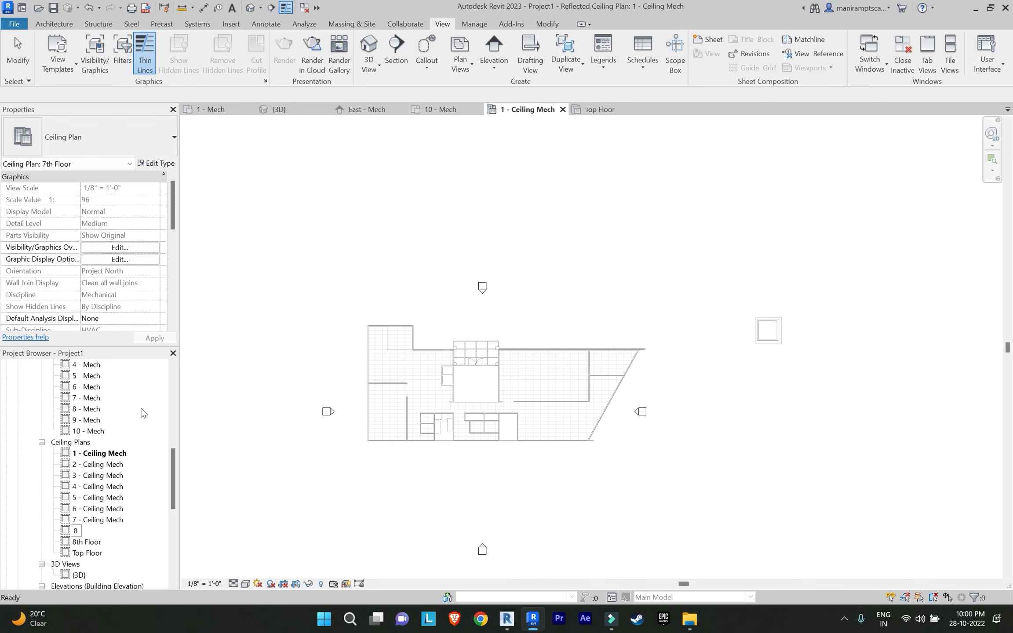
type(" - Ceiling Mech")
key("Return")
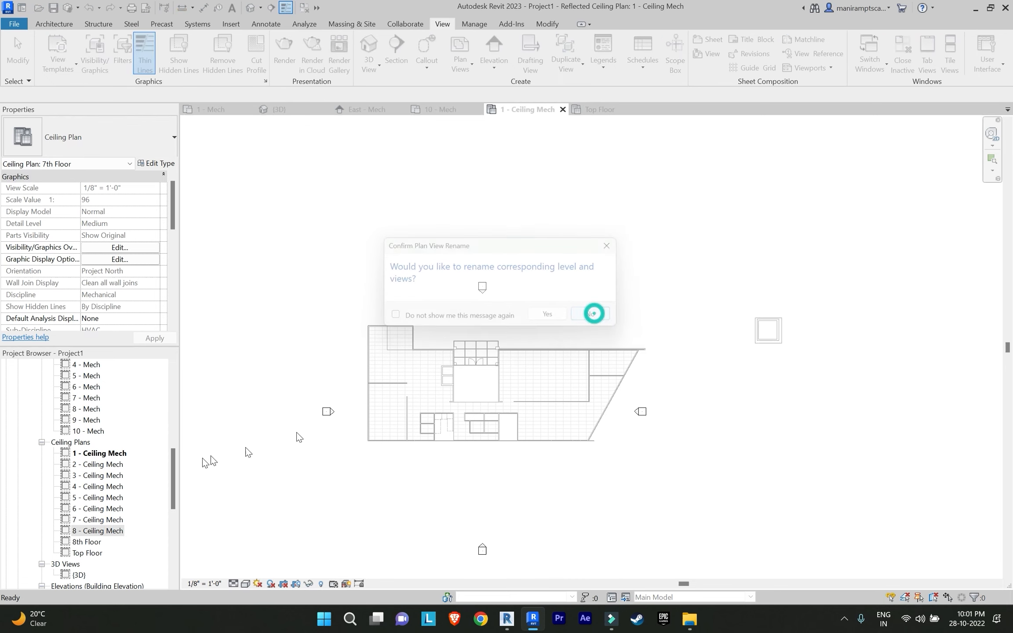
Step: Rename the 8th Floor ceiling plan to 9 - Ceiling Mech without renaming the corresponding level and views
right_click(87, 542)
left_click(149, 420)
type("9 - Ceiling ")
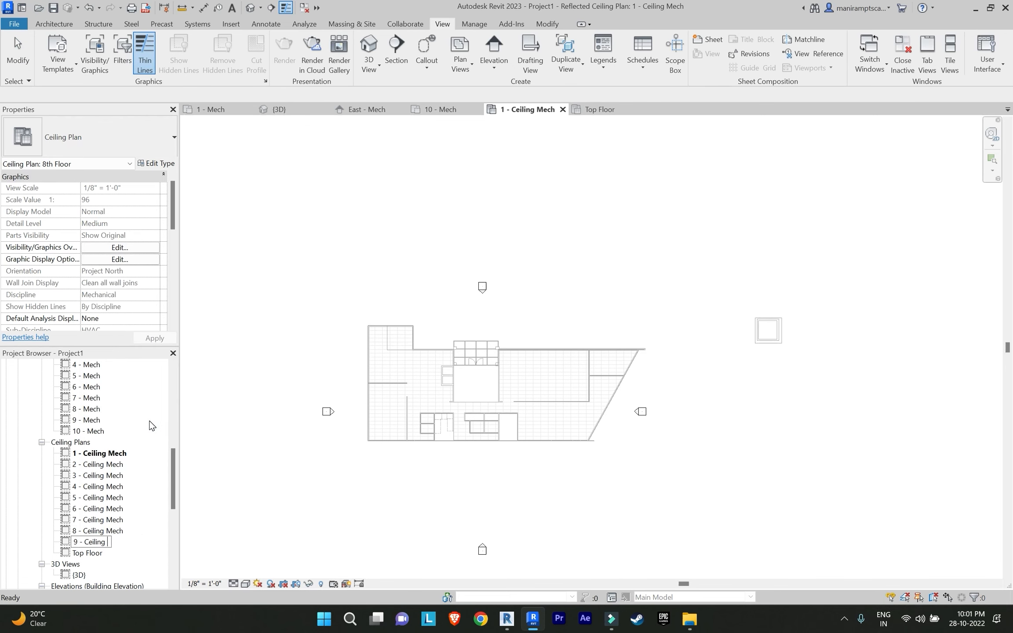
type("Mech")
key("Return")
key("Return")
Step: Rename the Top Floor ceiling plan to 10 - Ceiling Mech without renaming the corresponding level and views
right_click(87, 553)
left_click(155, 430)
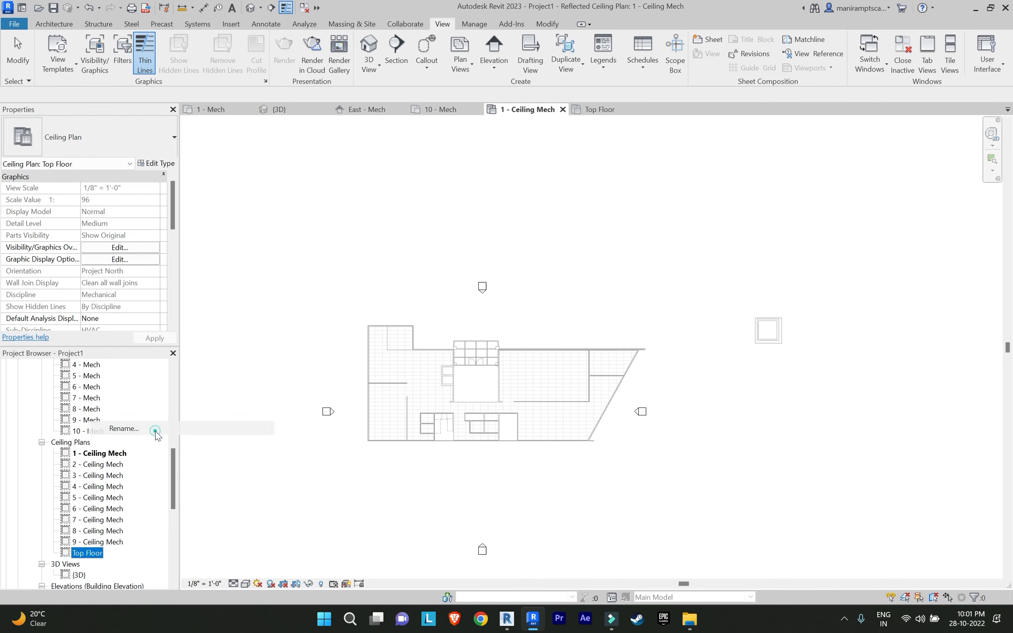
type("10 - Ceiling Mech")
key("Return")
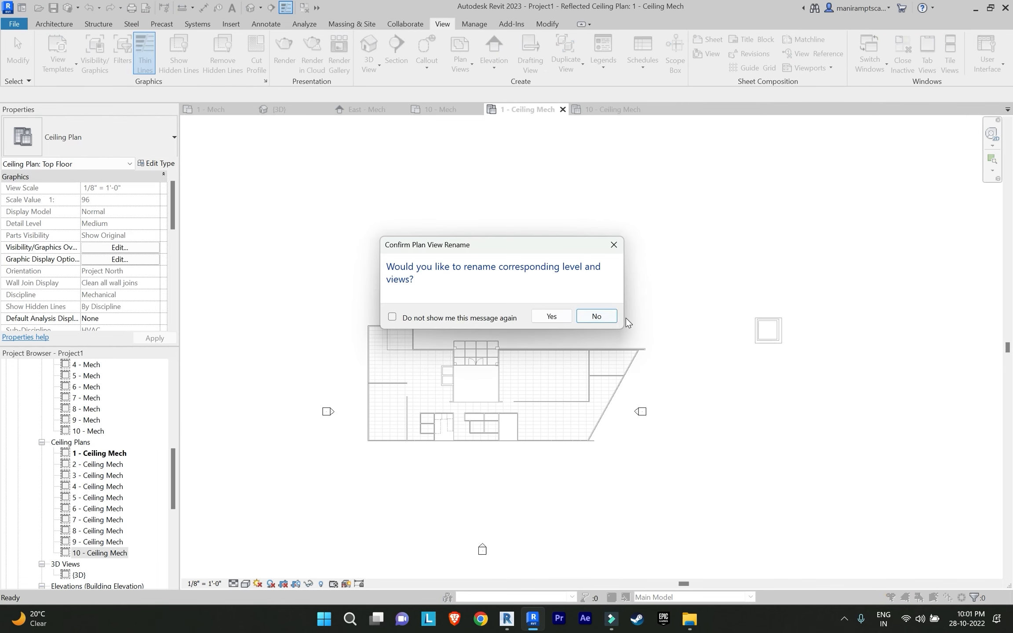
key("Return")
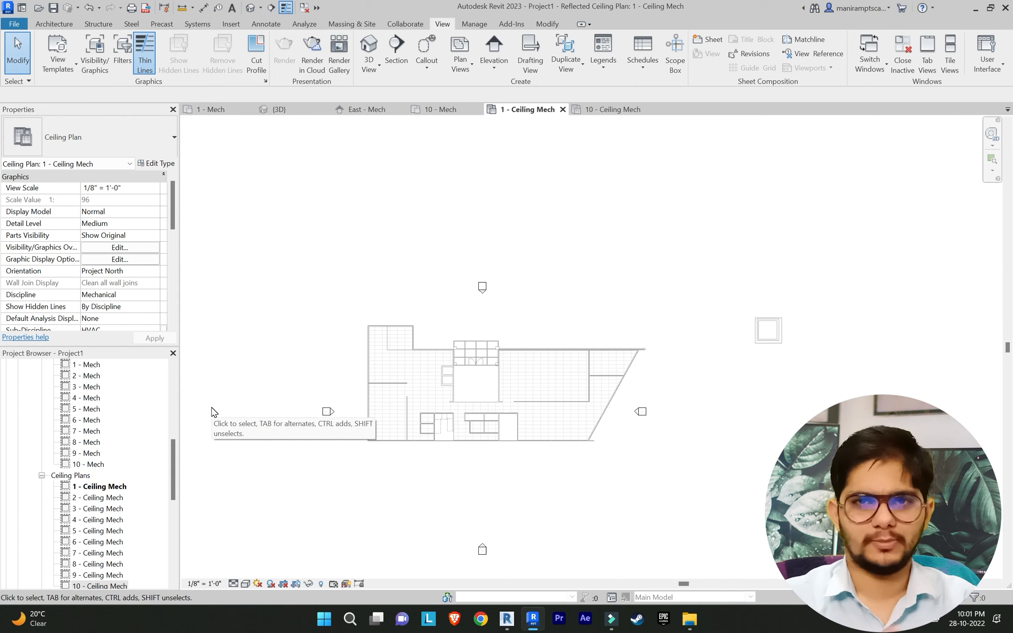
Step: Open the 1 - Mech floor plan and look at the linked building's interior layout
scroll(109, 421, "up", 3)
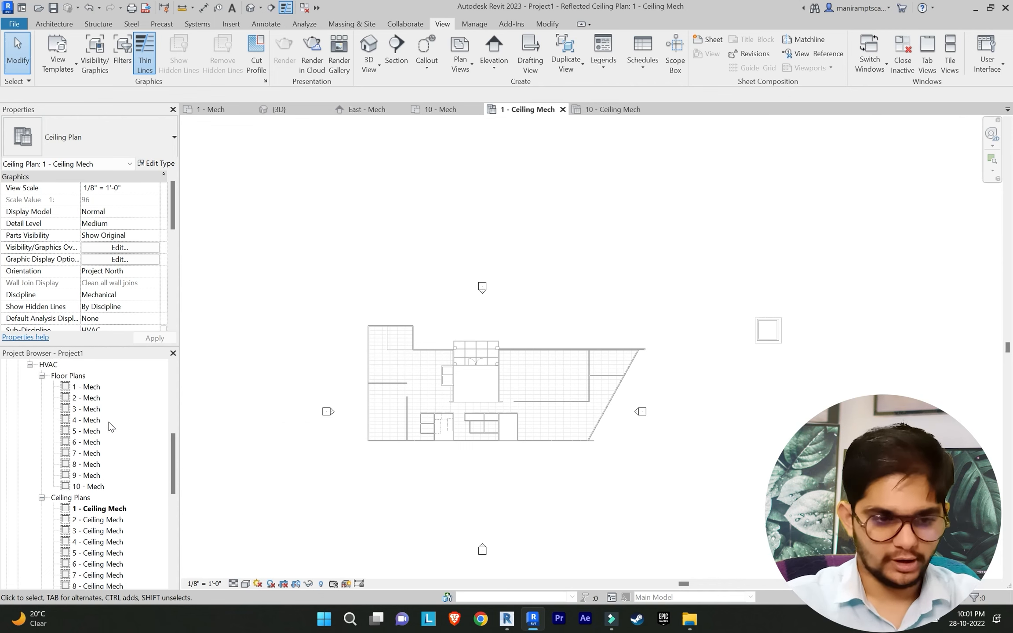
double_click(91, 420)
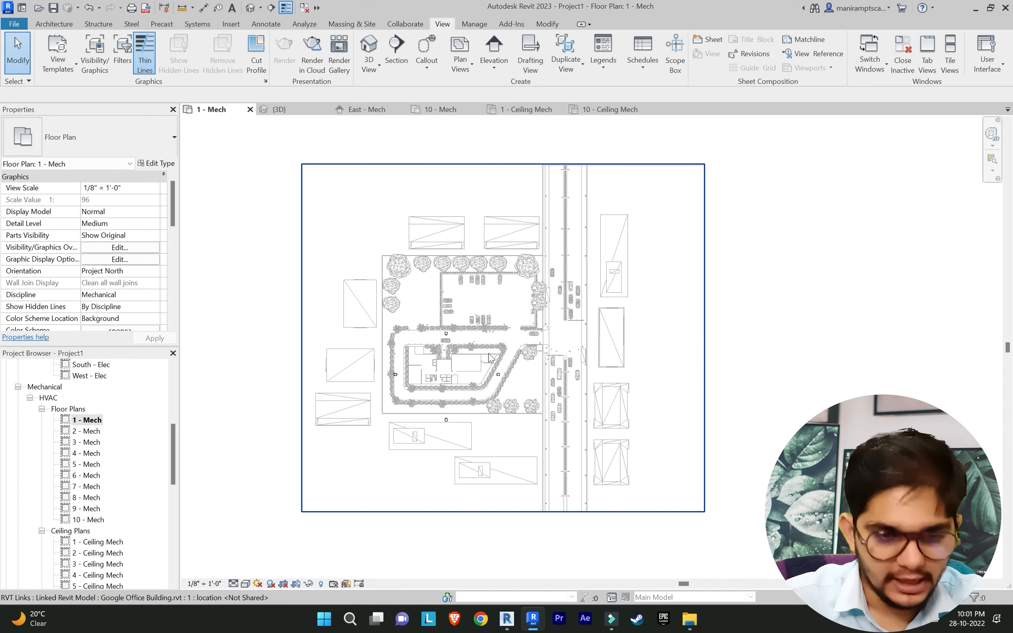
scroll(421, 369, "up", 6)
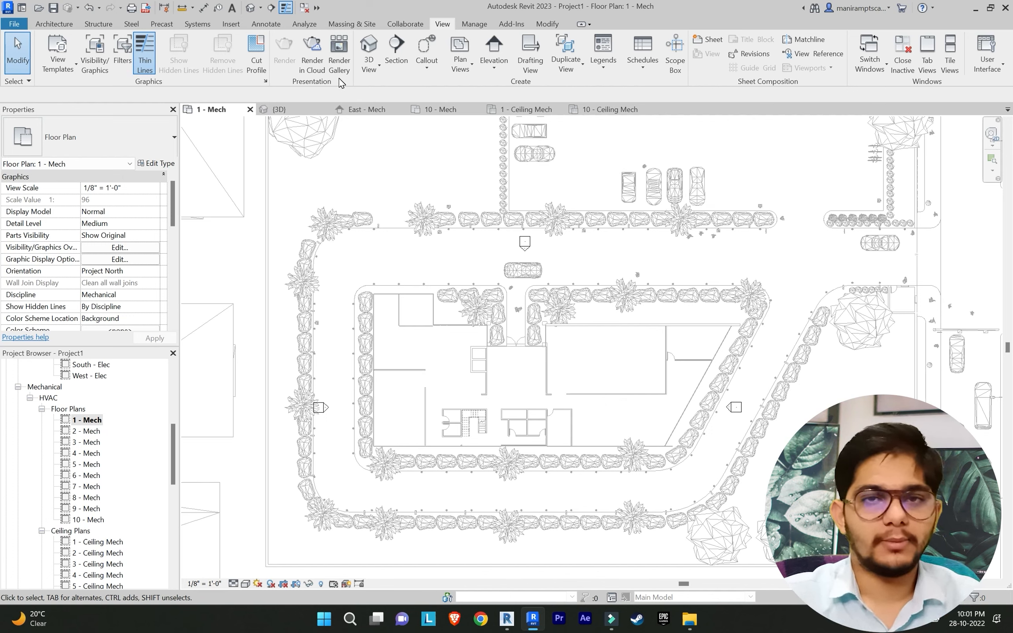
left_click(304, 24)
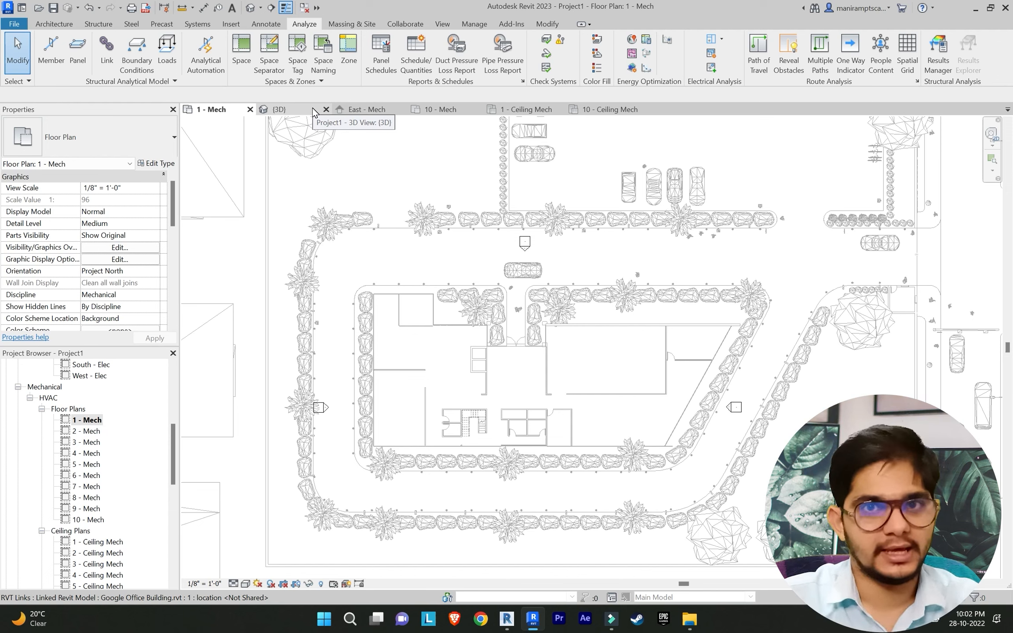
left_click(242, 49)
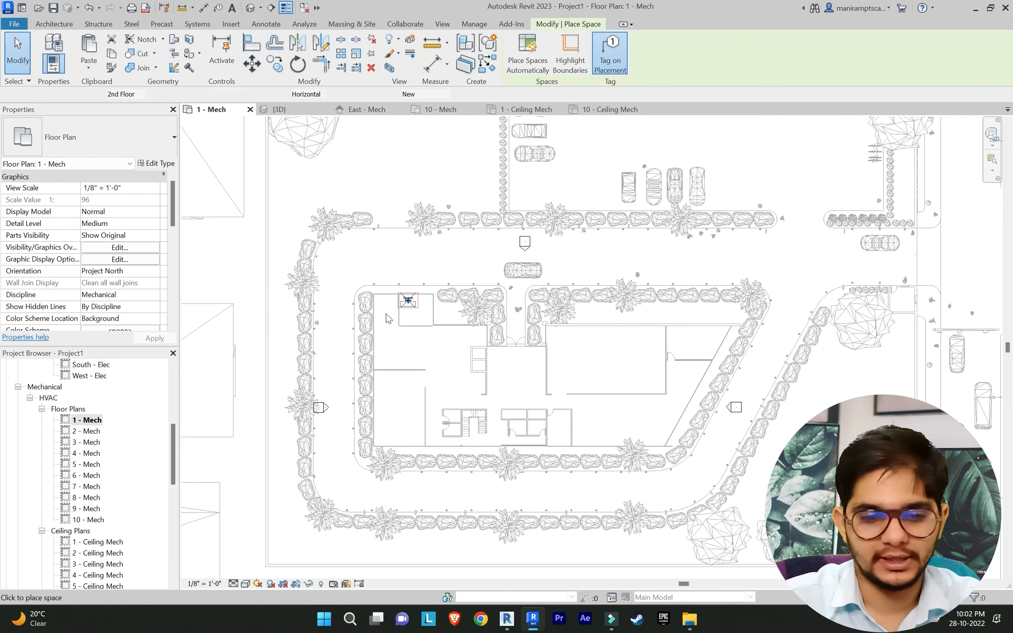
scroll(445, 345, "up", 2)
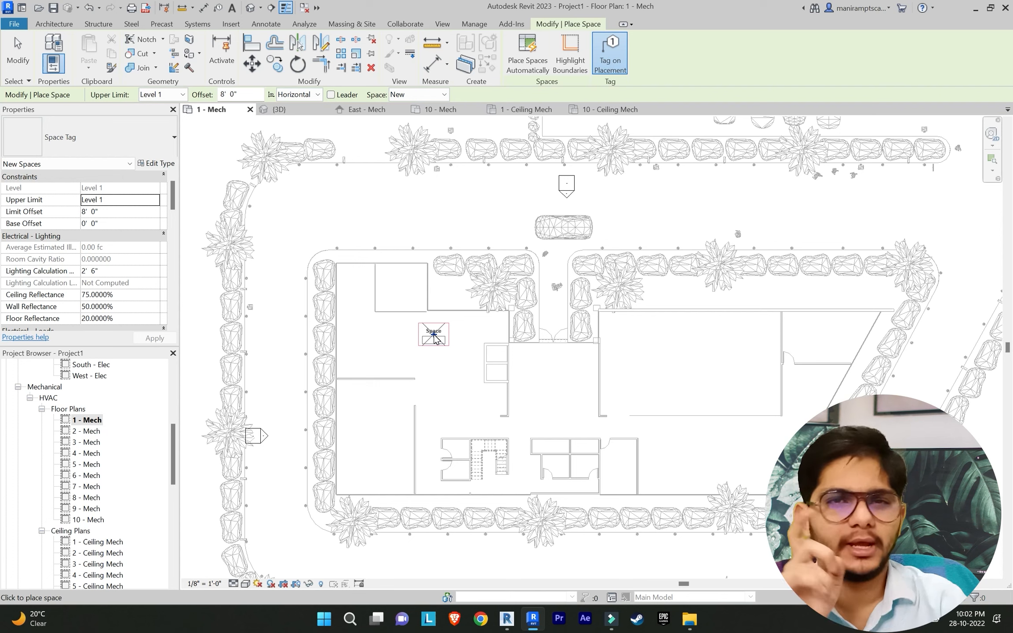
key("Escape")
key("Escape")
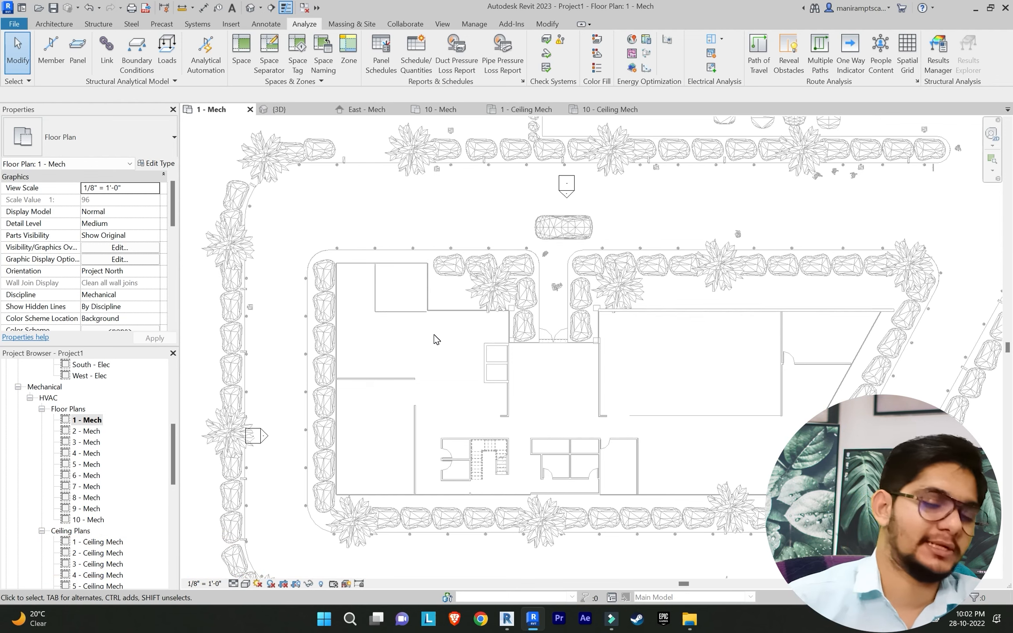
left_click(481, 310)
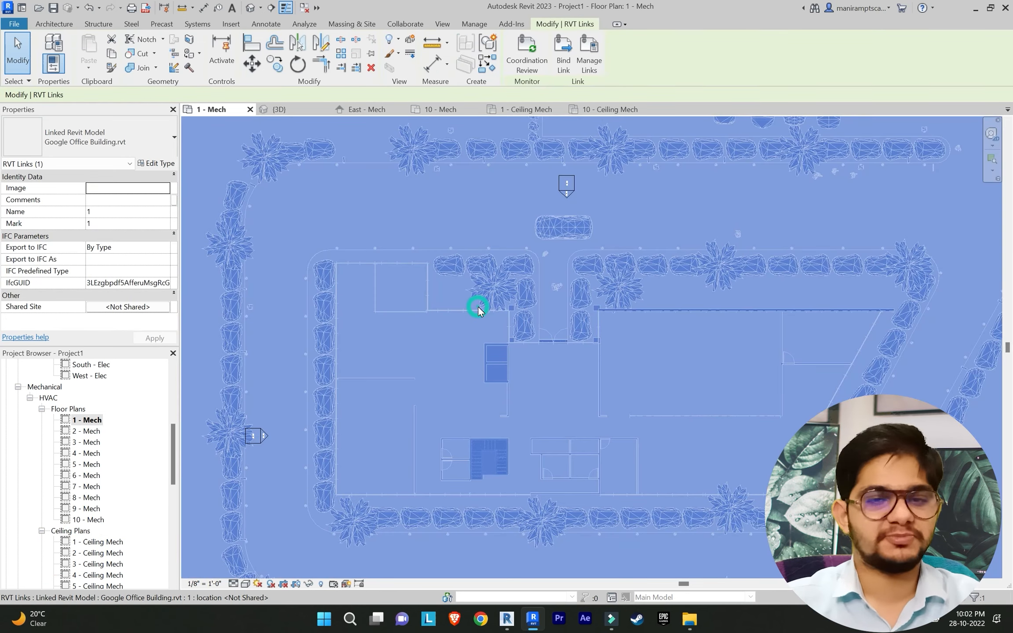
key("Escape")
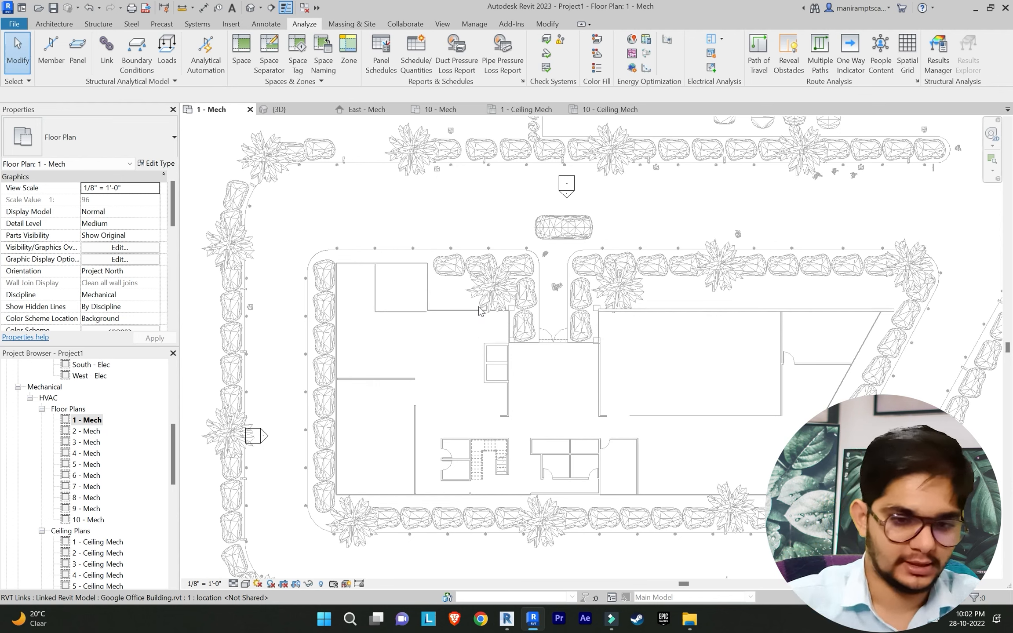
Step: Enable Room Bounding in the type properties of the linked Google Office Building model
left_click(487, 314)
left_click(156, 163)
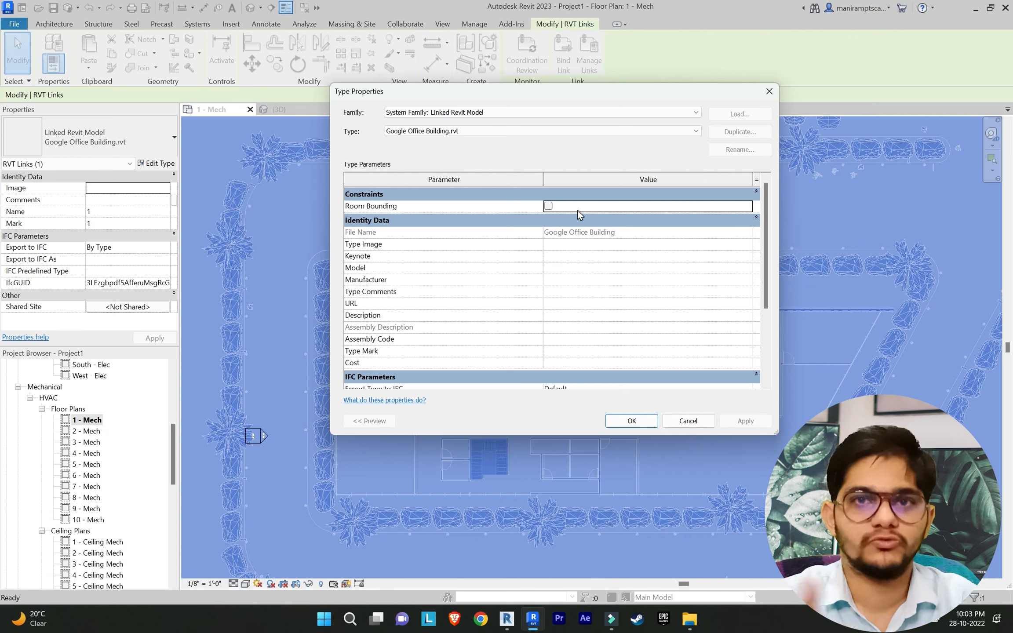
left_click(636, 420)
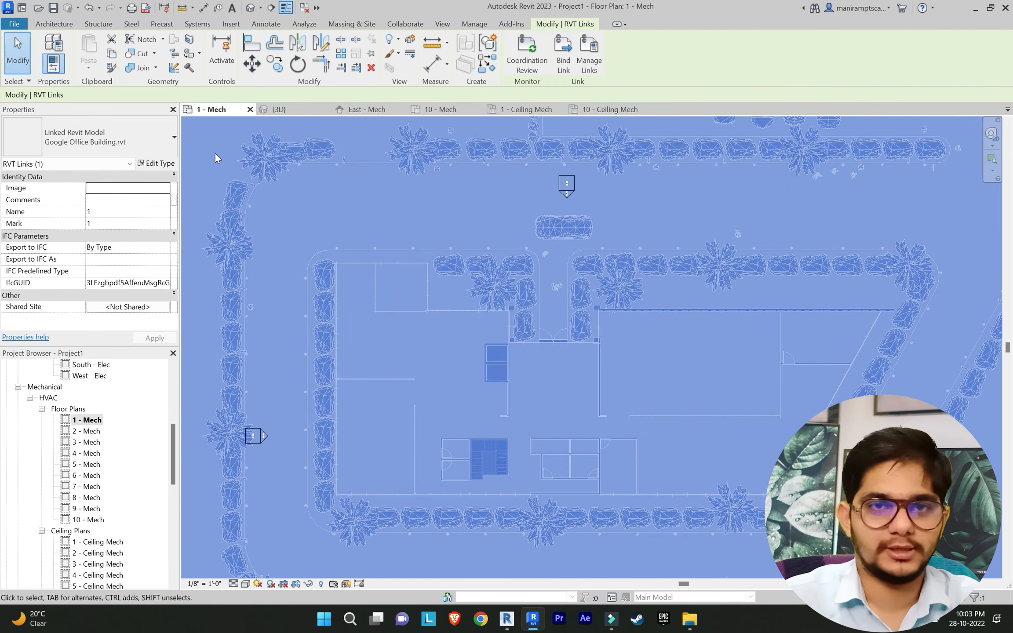
left_click(154, 164)
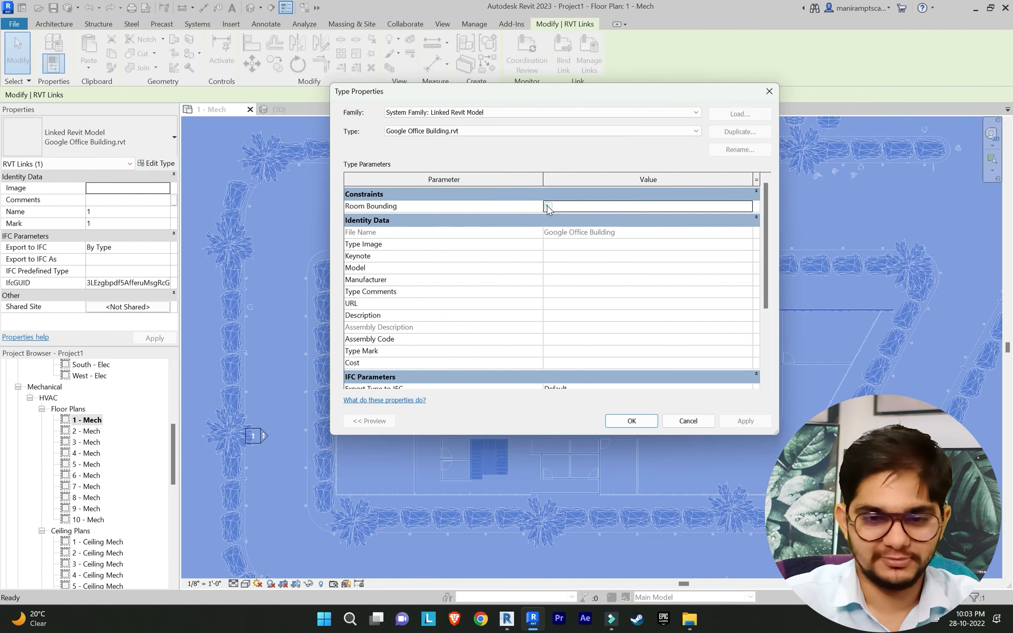
left_click(637, 418)
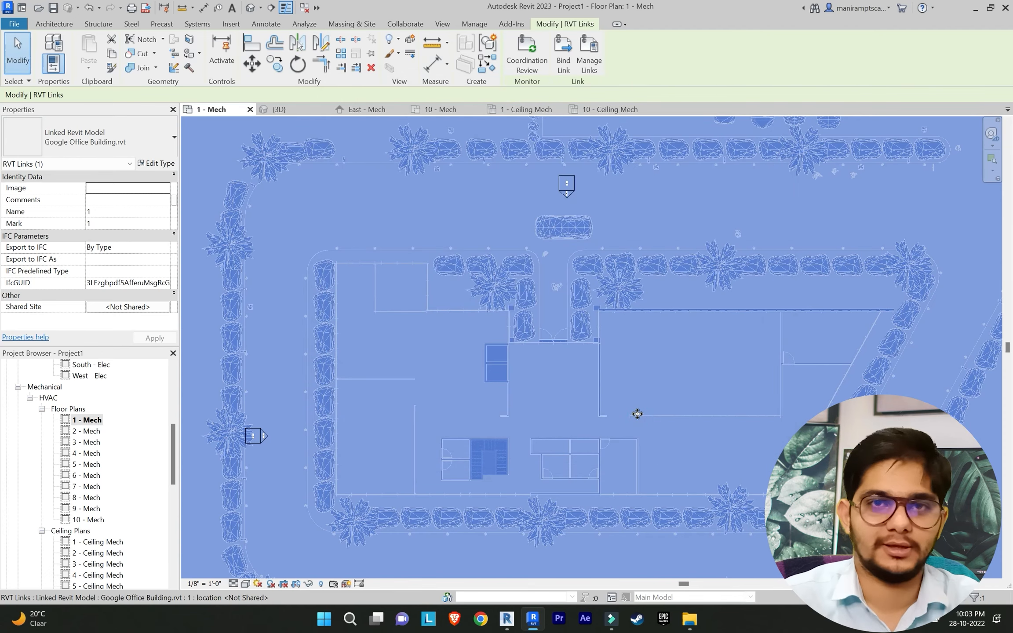
key("Escape")
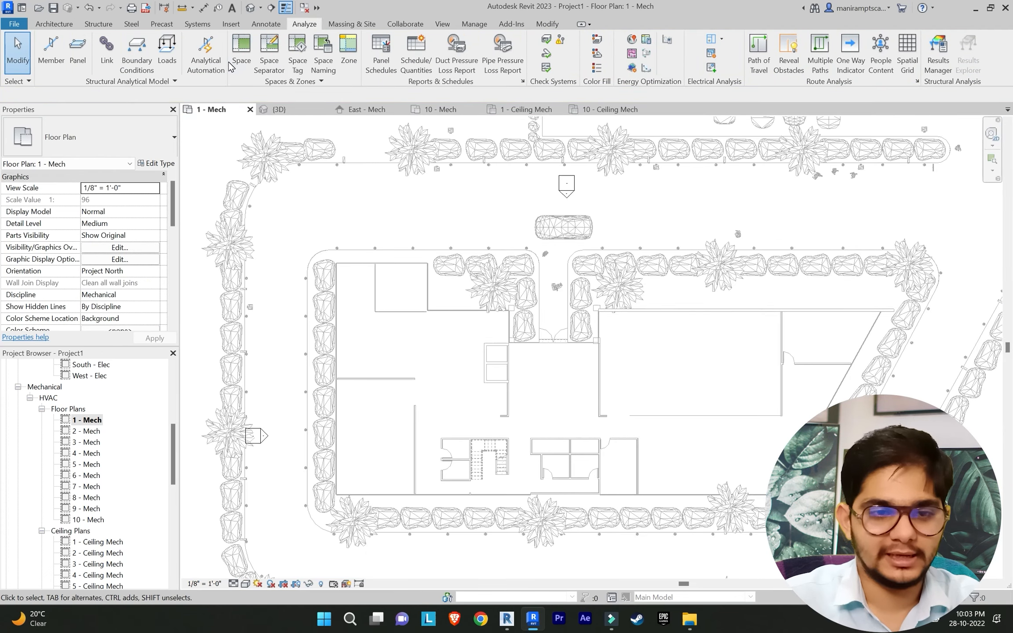
Step: Place tagged spaces in the large open interior area and in the small room at the building's upper-left corner
left_click(240, 52)
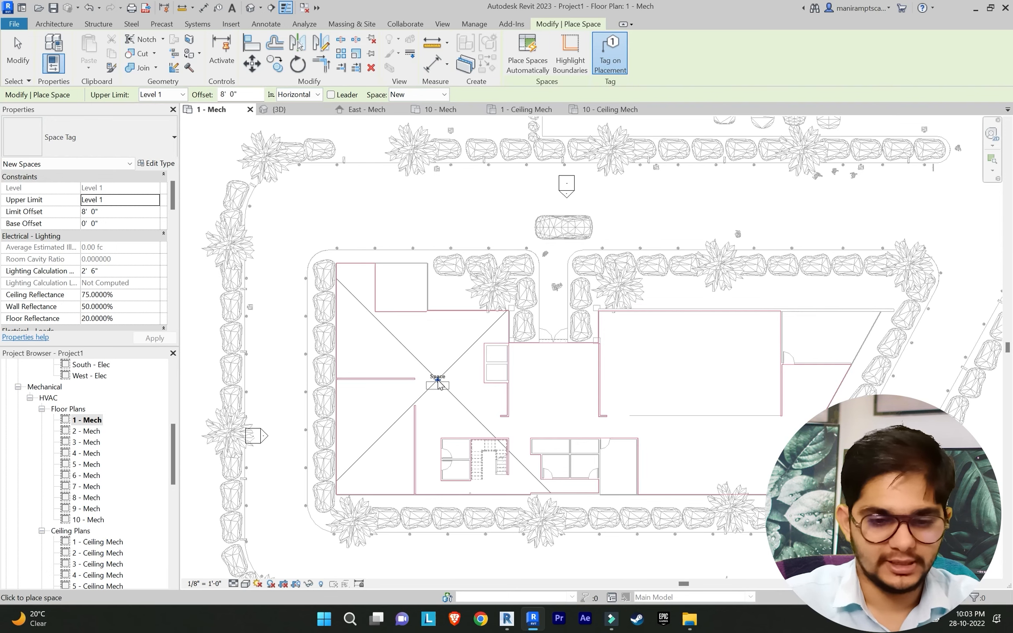
left_click(439, 383)
scroll(408, 278, "up", 2)
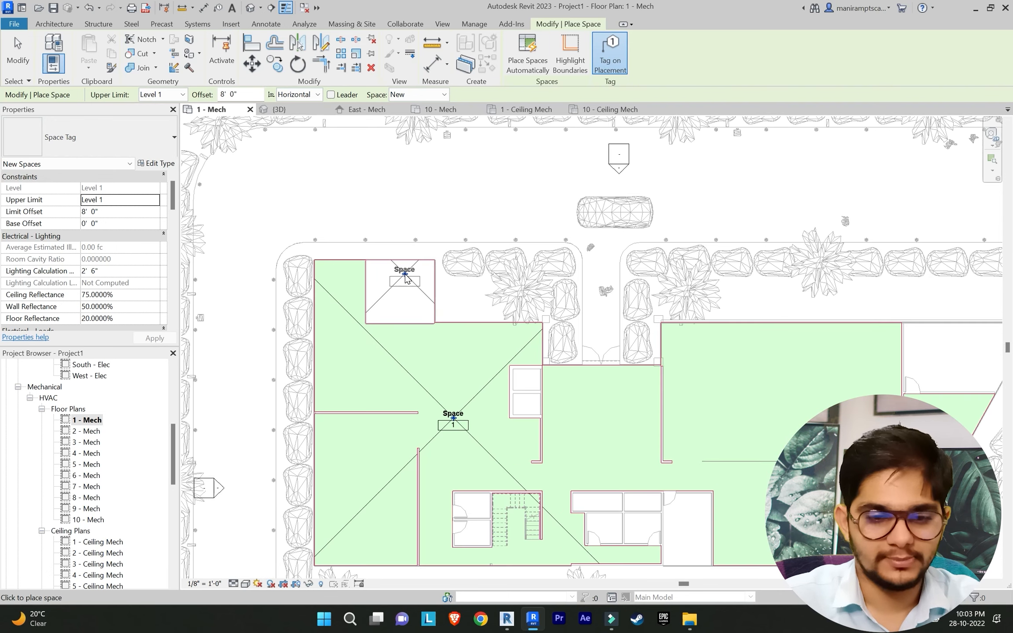
left_click(405, 294)
key("Escape")
key("Escape")
Step: Place tagged spaces in the two small stacked rooms beside the staircase
middle_click_drag(732, 288, 676, 232)
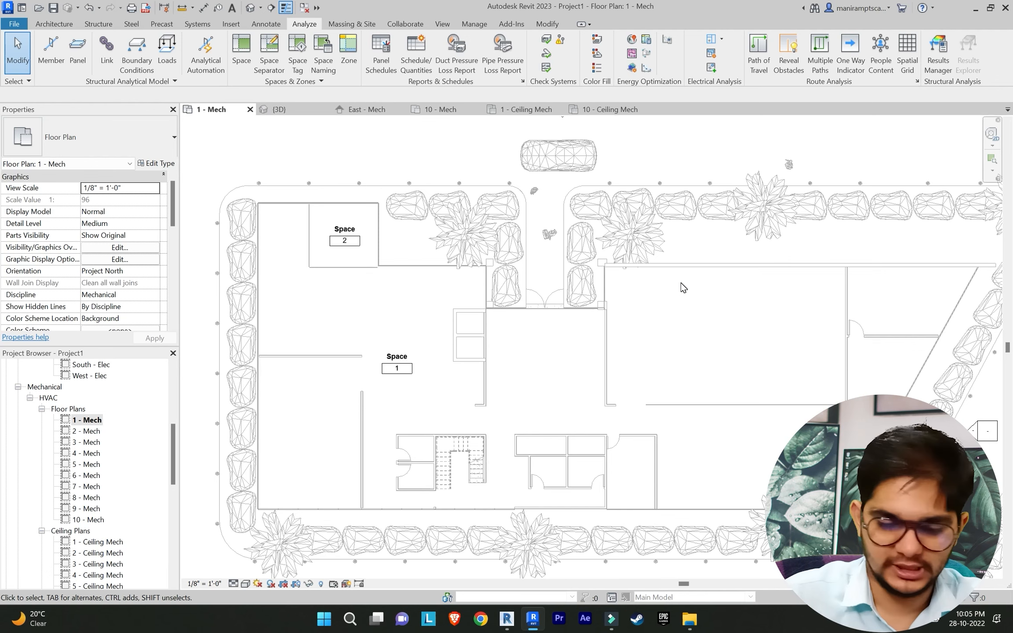
scroll(567, 388, "up", 1)
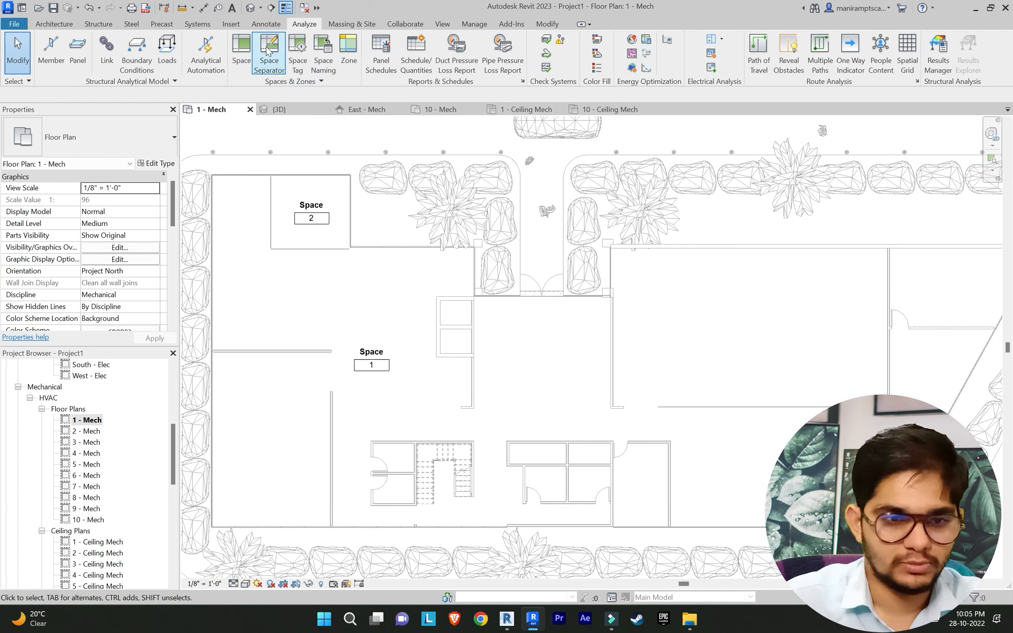
left_click(242, 53)
scroll(396, 458, "up", 6)
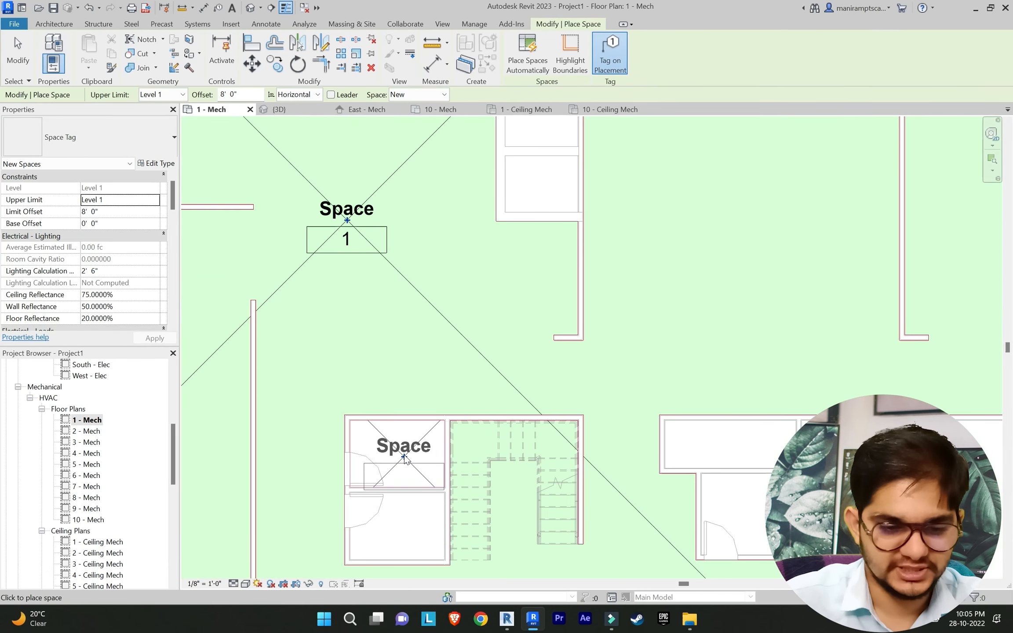
left_click(400, 449)
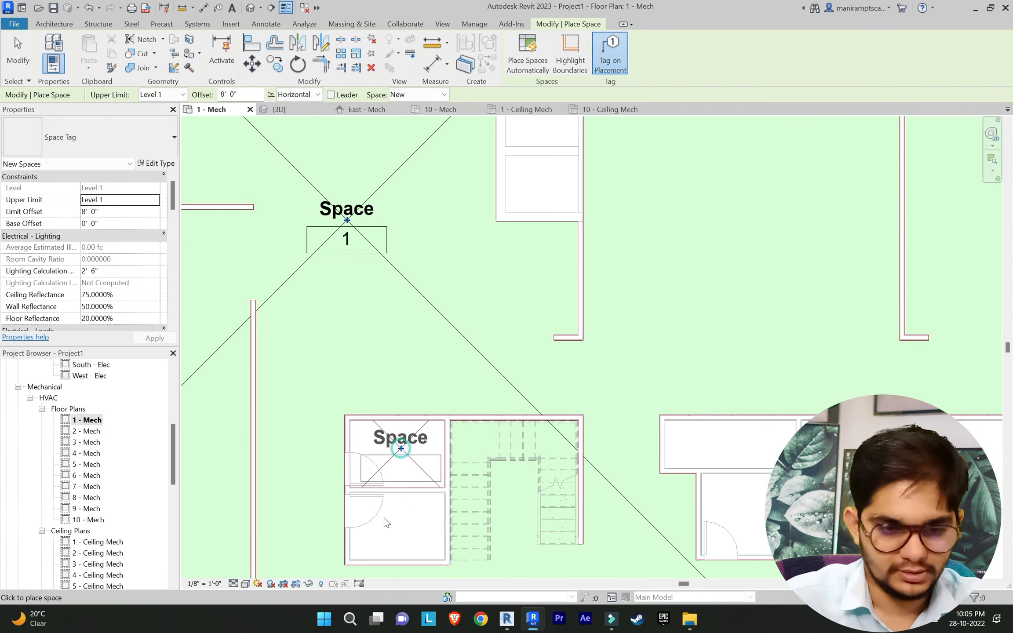
left_click(401, 523)
Step: Place tagged spaces in the two small rooms east of the staircase, the narrow room beside them and the room at the slanted wall
middle_click_drag(589, 492, 447, 464)
left_click(613, 479)
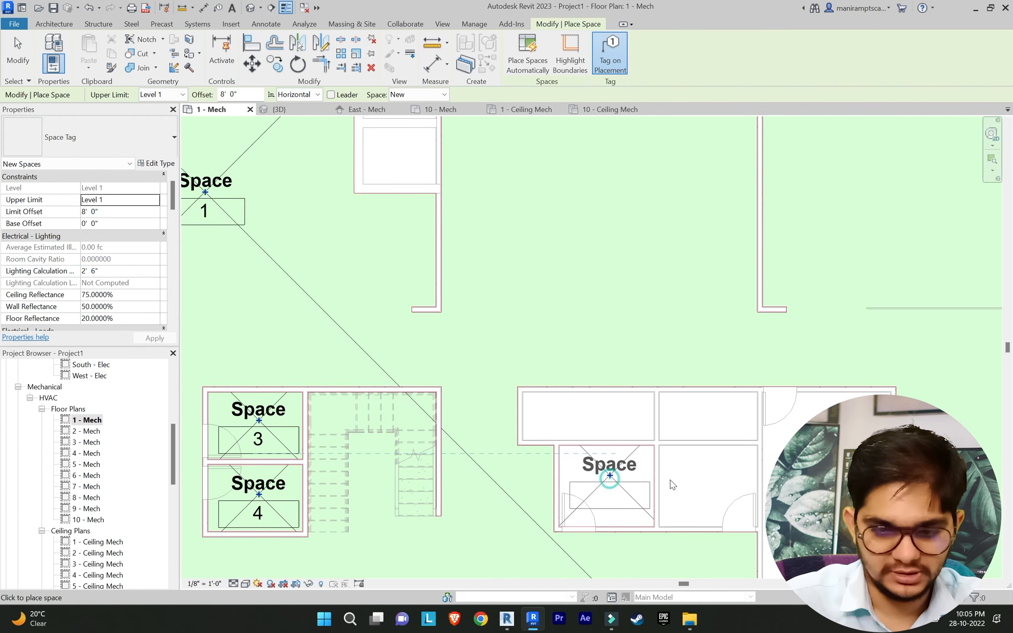
left_click(711, 477)
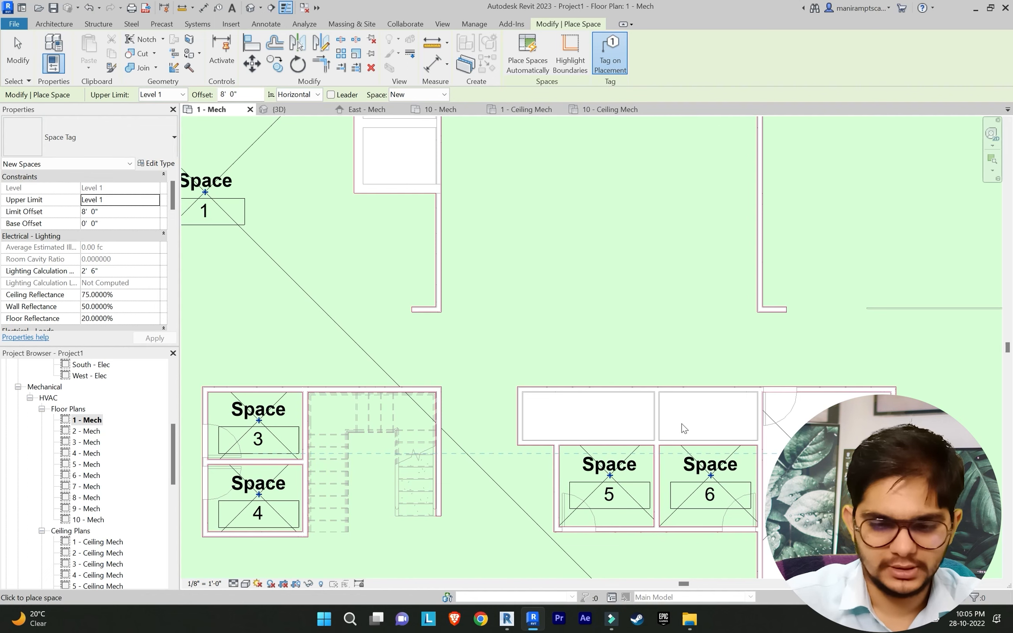
scroll(487, 412, "down", 5)
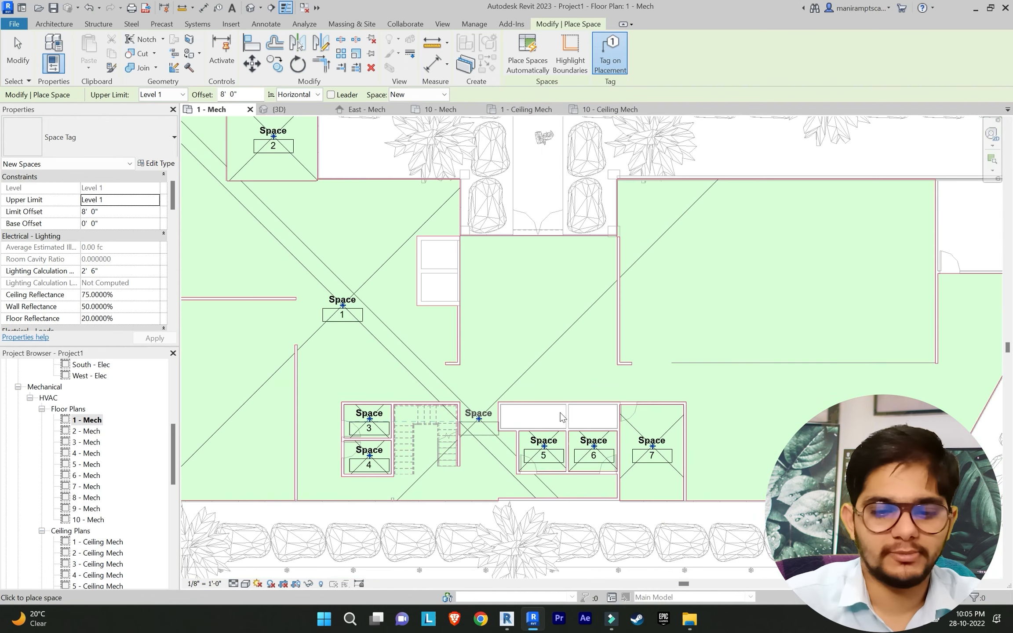
scroll(892, 286, "down", 1)
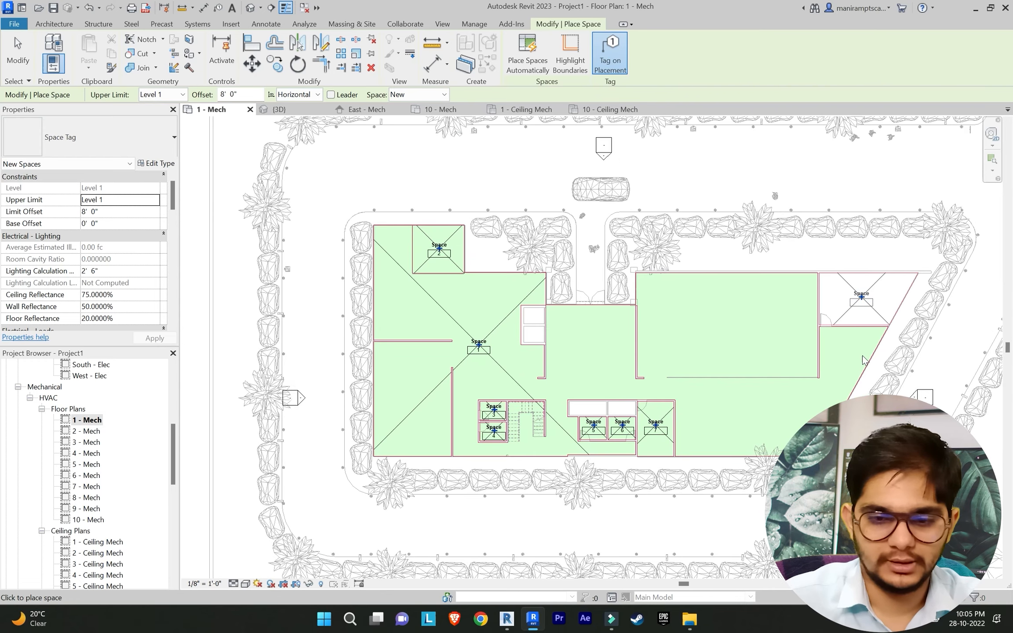
key("Escape")
key("Escape")
Step: Select space 1 and examine how far it extends through the open areas of the floor plan
scroll(474, 359, "up", 2)
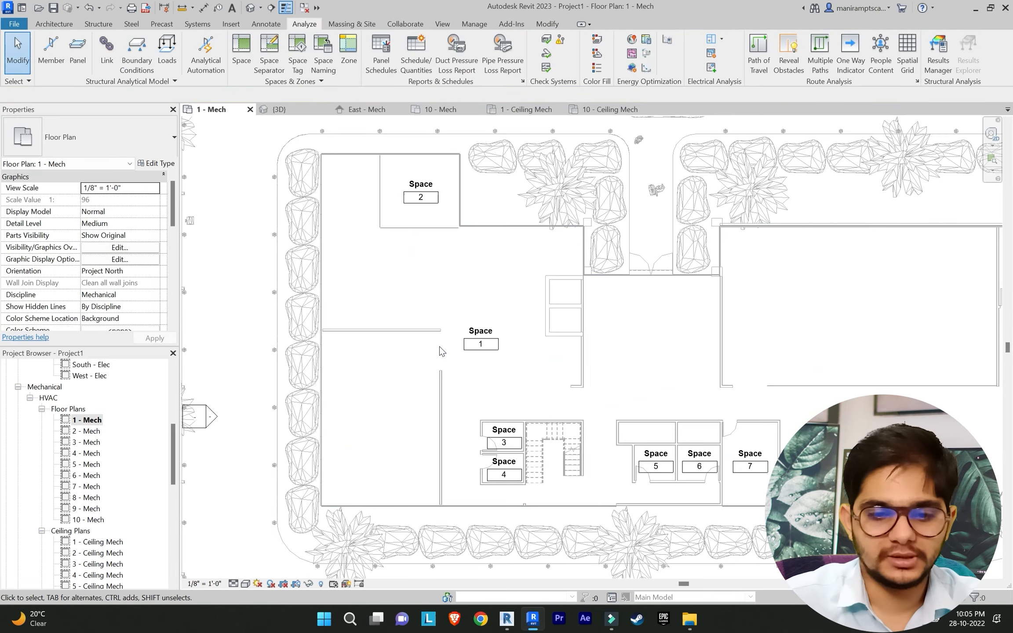
left_click(510, 308)
key("Escape")
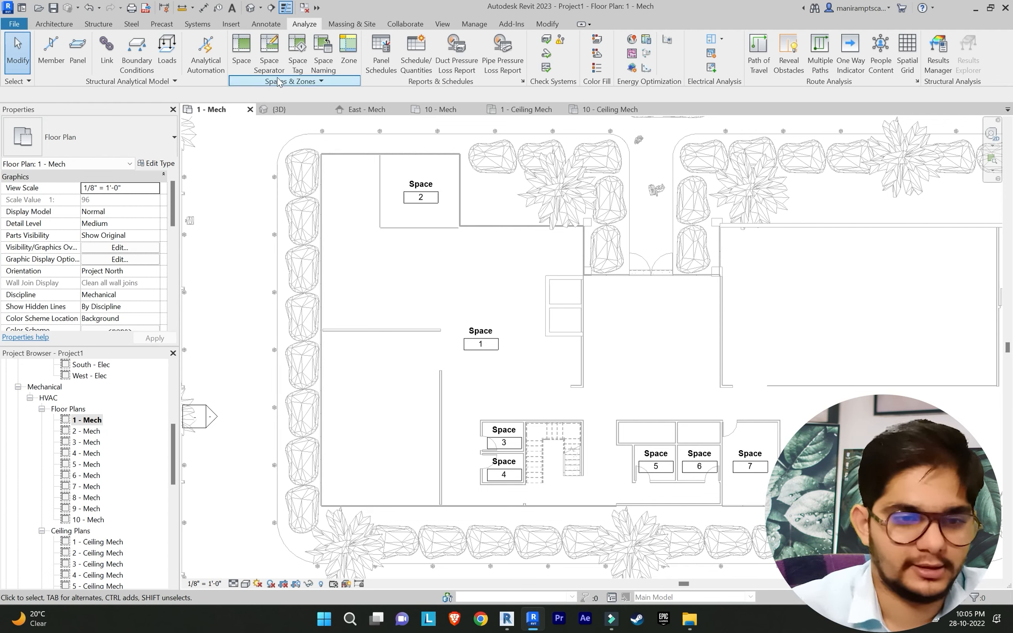
left_click(509, 309)
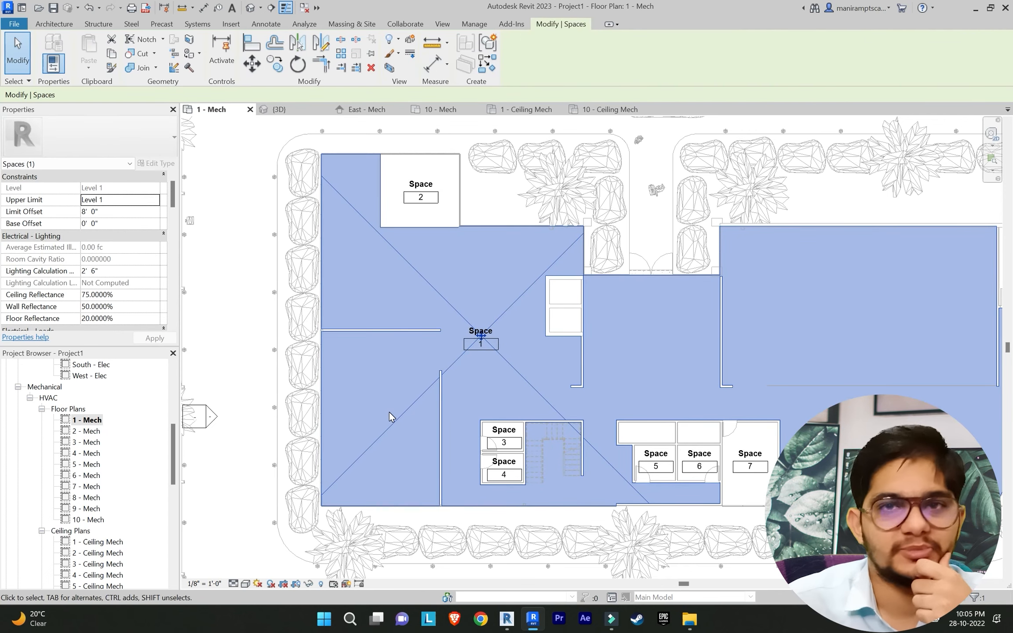
middle_click_drag(642, 402, 475, 415)
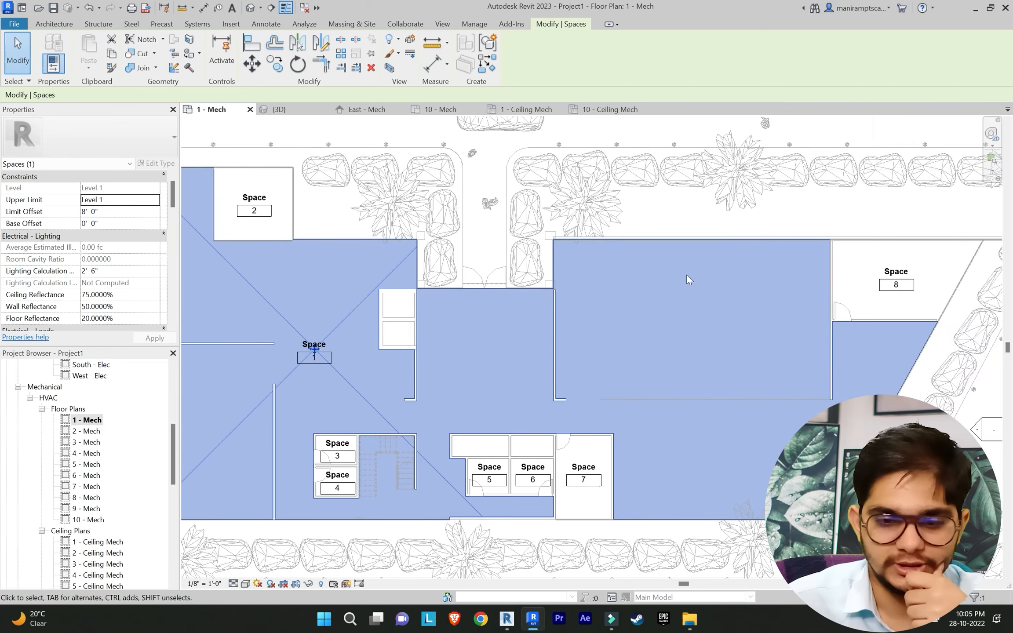
middle_click_drag(652, 332, 721, 323)
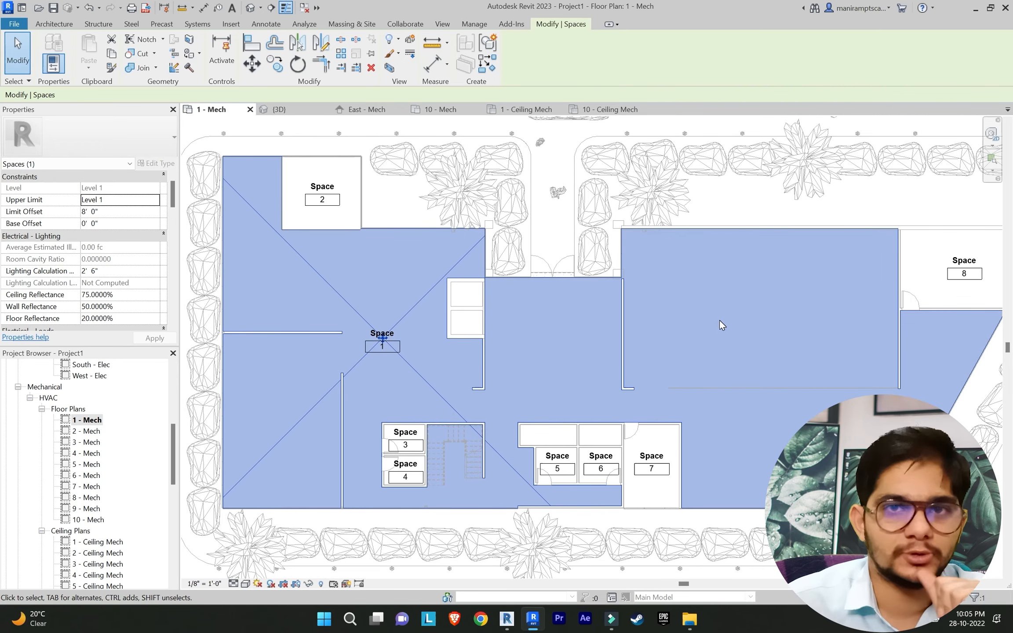
key("Escape")
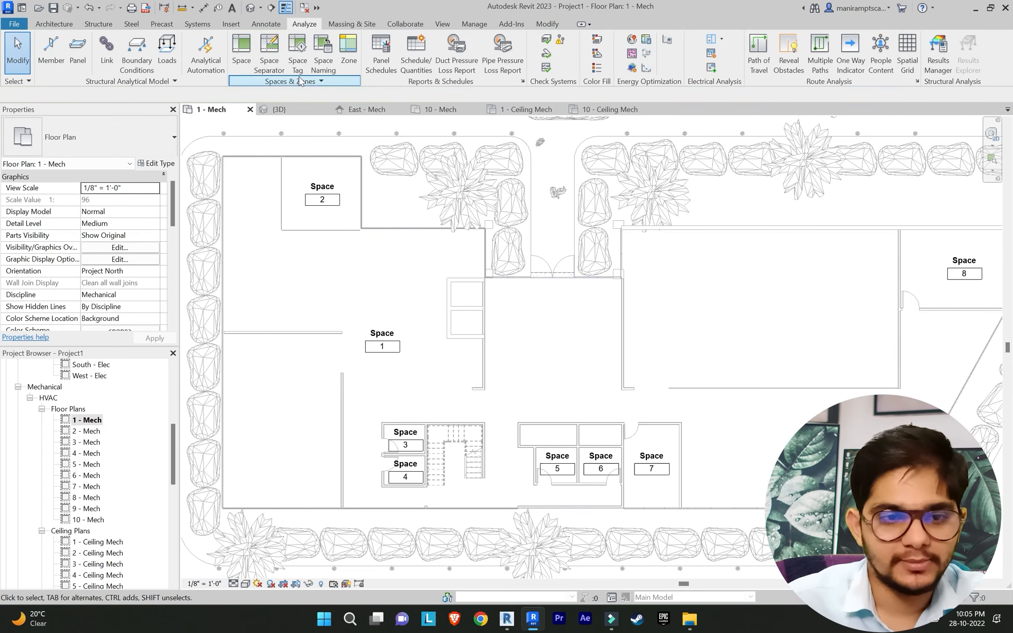
Step: Draw a space separation line about 6' 9 9/16" long closing the gap between the two wall ends west of space 1's tag
left_click(273, 59)
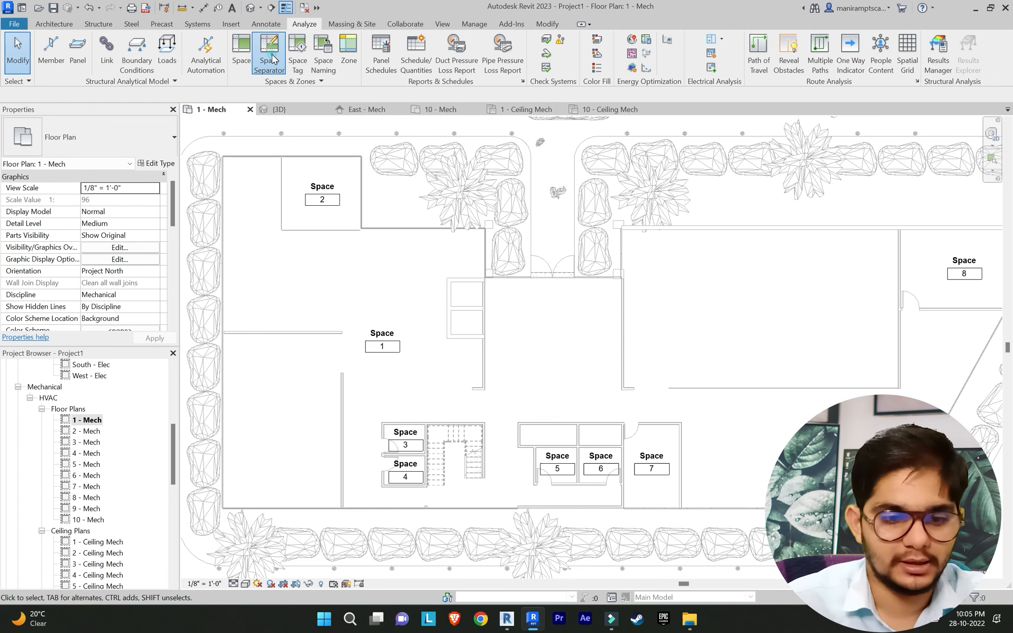
scroll(334, 344, "up", 5)
scroll(332, 343, "up", 2)
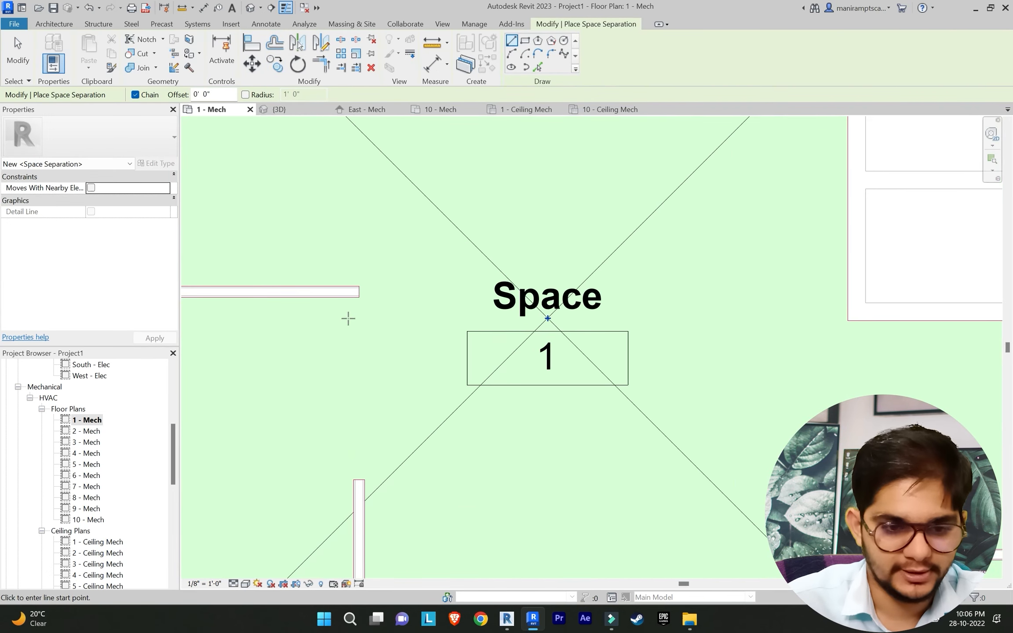
left_click(360, 297)
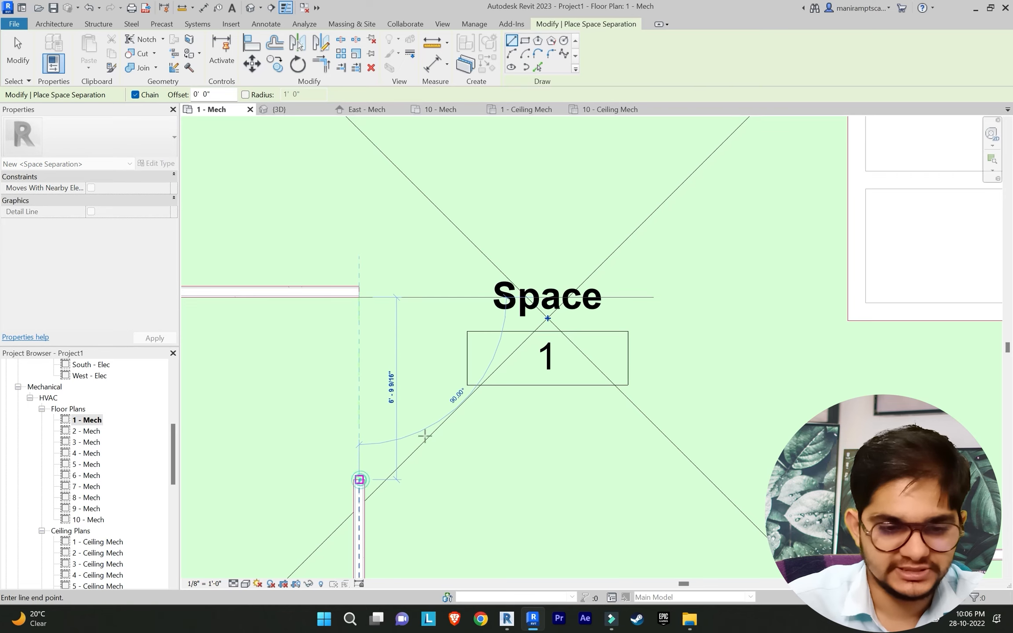
left_click(359, 479)
scroll(445, 428, "down", 3)
key("Escape")
scroll(446, 431, "down", 4)
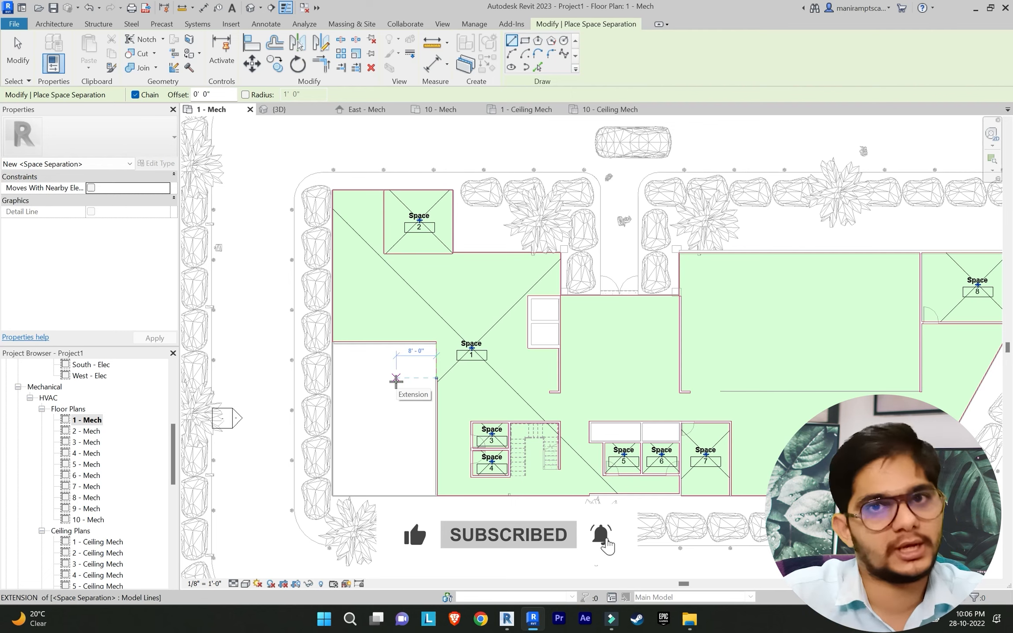
Step: Look at the open area near the entrance, switch to the Enscape view and move toward the building to examine its glazed entrance interior
scroll(538, 410, "down", 5)
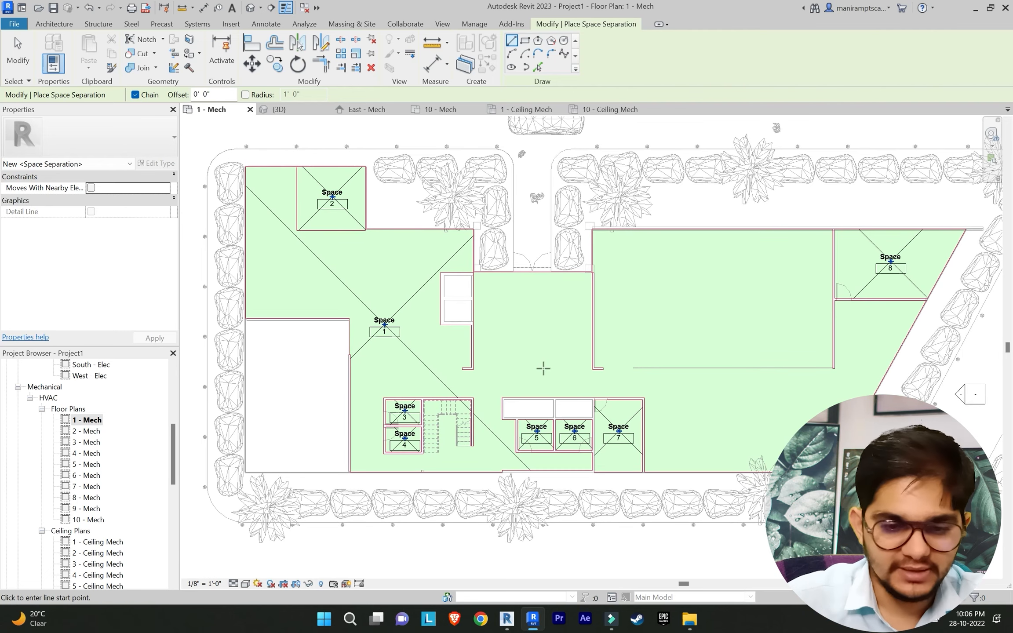
scroll(470, 366, "up", 8)
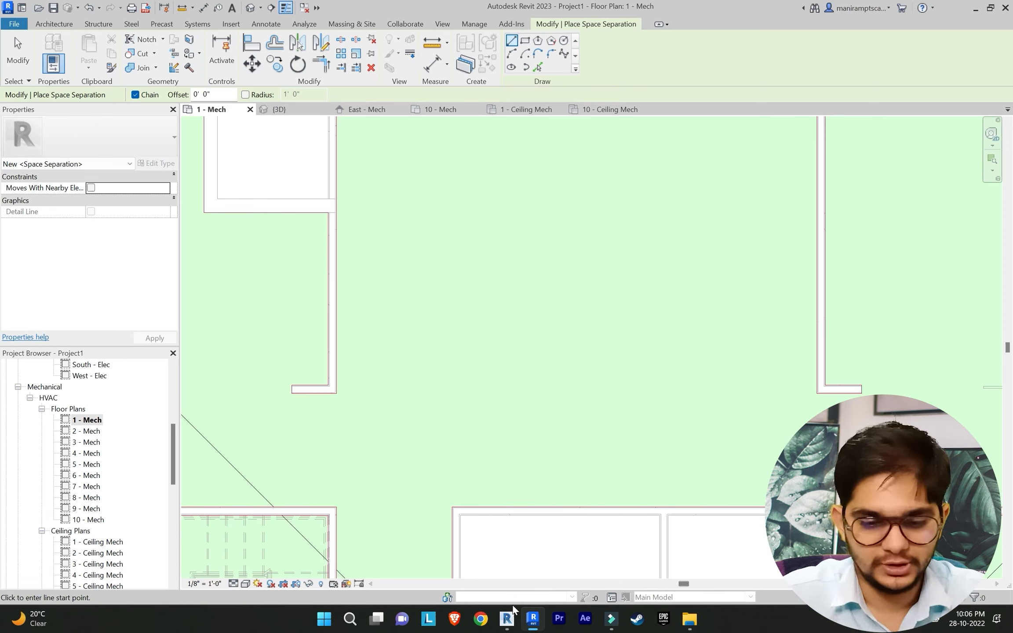
mouse_move(508, 616)
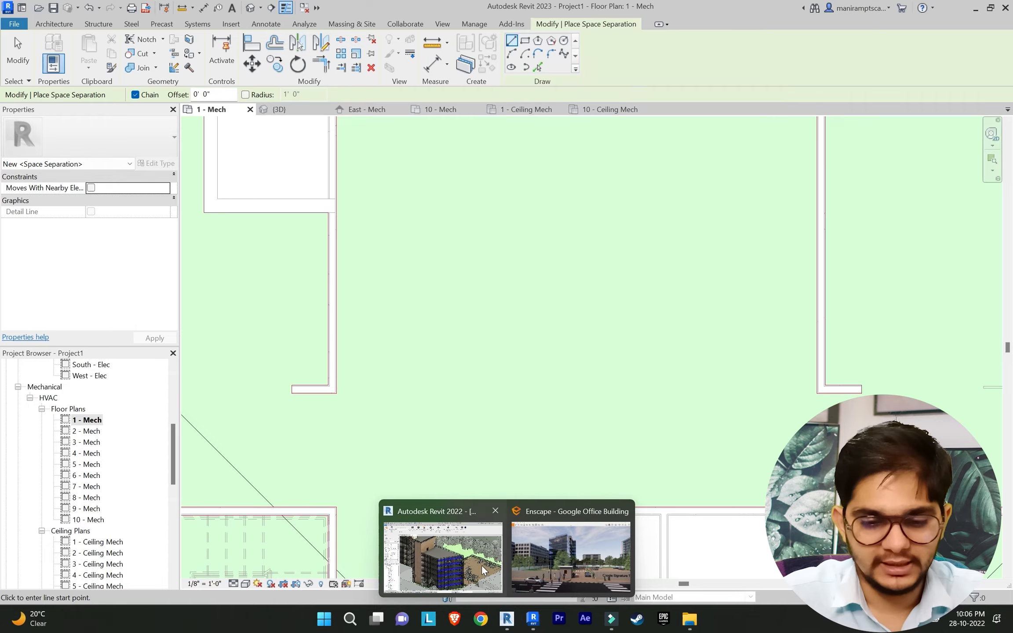
left_click(572, 559)
mouse_move(541, 498)
left_mouse_down()
mouse_move(584, 429)
mouse_move(578, 455)
mouse_move(543, 492)
mouse_move(477, 523)
mouse_move(448, 521)
mouse_move(453, 534)
mouse_move(460, 519)
left_mouse_up()
key("w")
key("w")
key("w")
left_click_drag(536, 467, 540, 378)
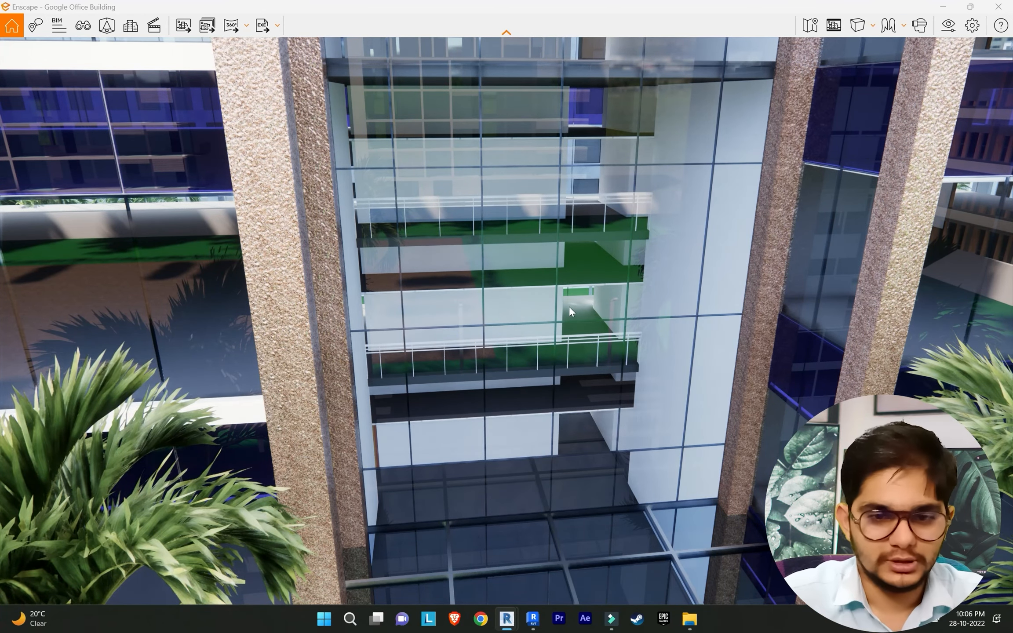
Step: Look down over the entrance canopy and glazed facade in Enscape, and return to the floor plan in Revit
mouse_move(570, 307)
left_mouse_down()
mouse_move(574, 253)
mouse_move(566, 294)
left_mouse_up()
key("q")
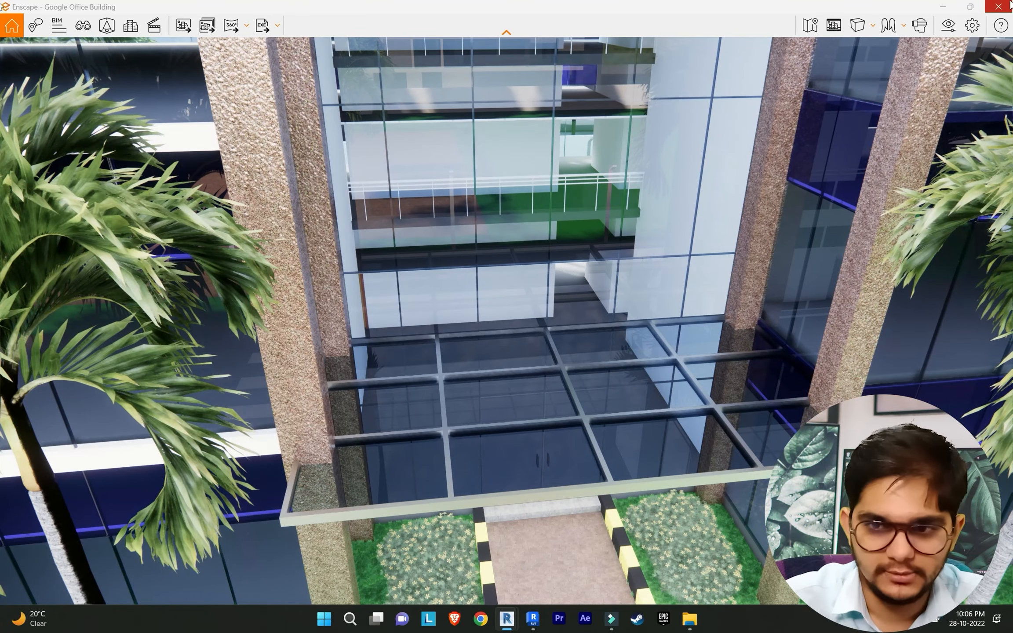
left_click(944, 7)
Step: Draw a space separation line across the south opening of the entrance lobby, between the corners of its two side walls
scroll(579, 435, "down", 4)
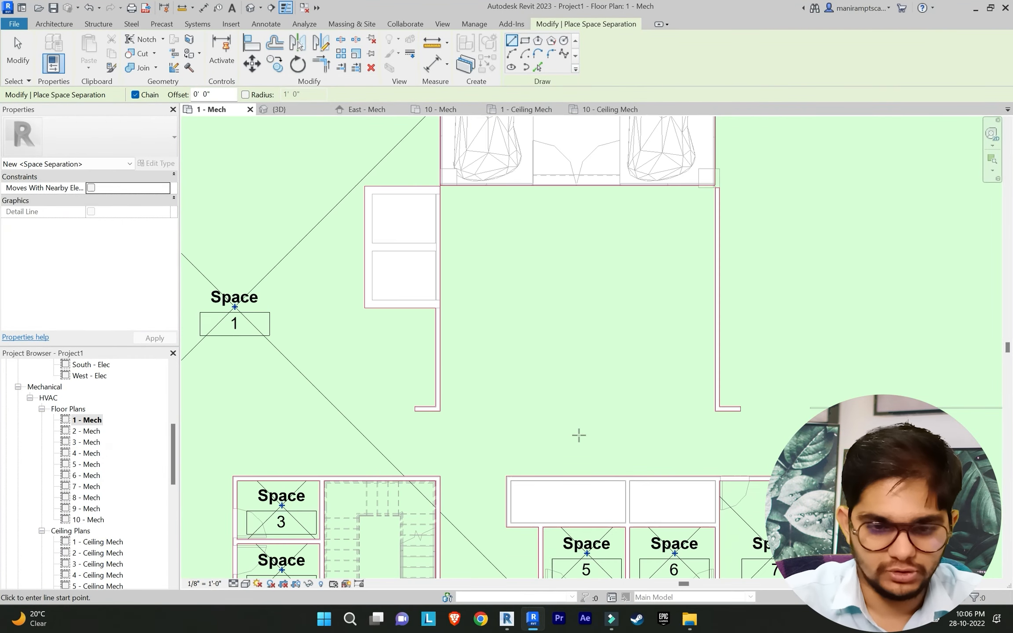
scroll(483, 411, "up", 4)
left_click(463, 401)
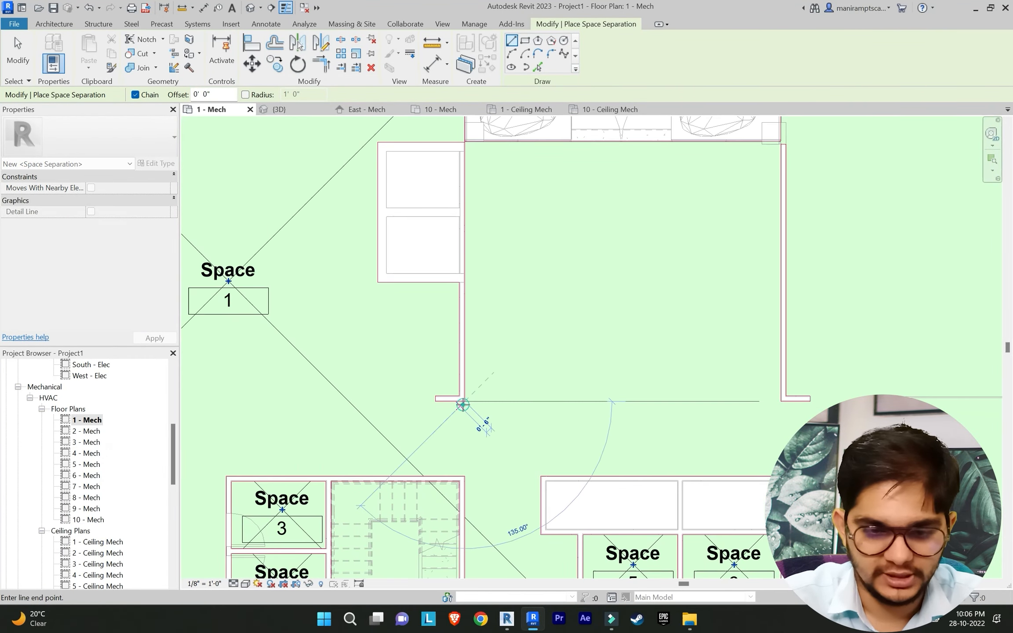
scroll(750, 409, "up", 2)
left_click(799, 398)
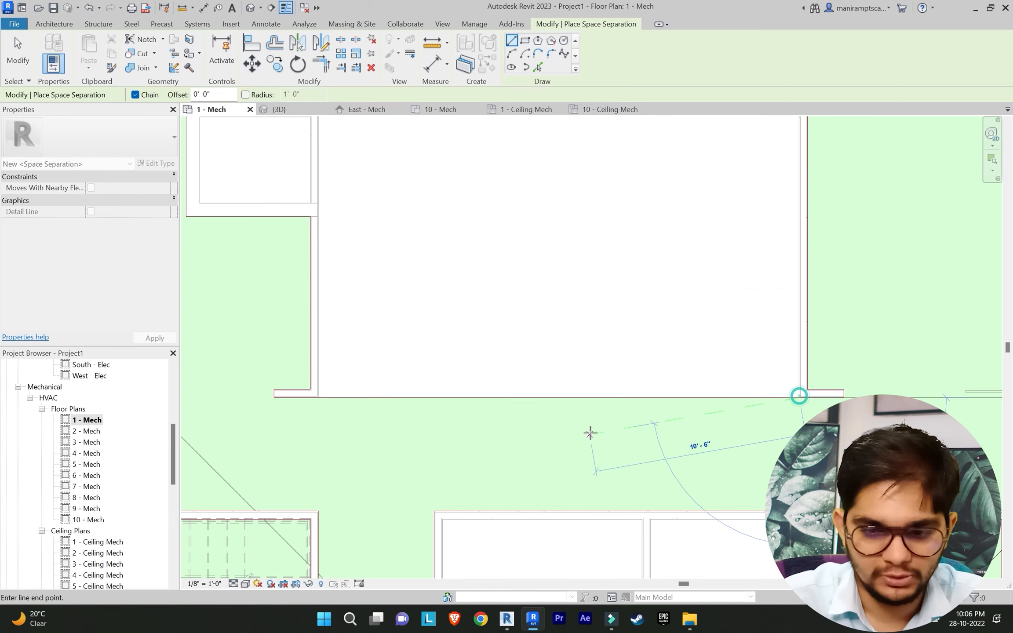
key("Escape")
Step: Draw a vertical space separation line about 5' 9 9/16" long across the corridor, from the lobby's southeast wall end down to the wall above space 7
scroll(589, 431, "down", 3)
scroll(572, 427, "up", 5)
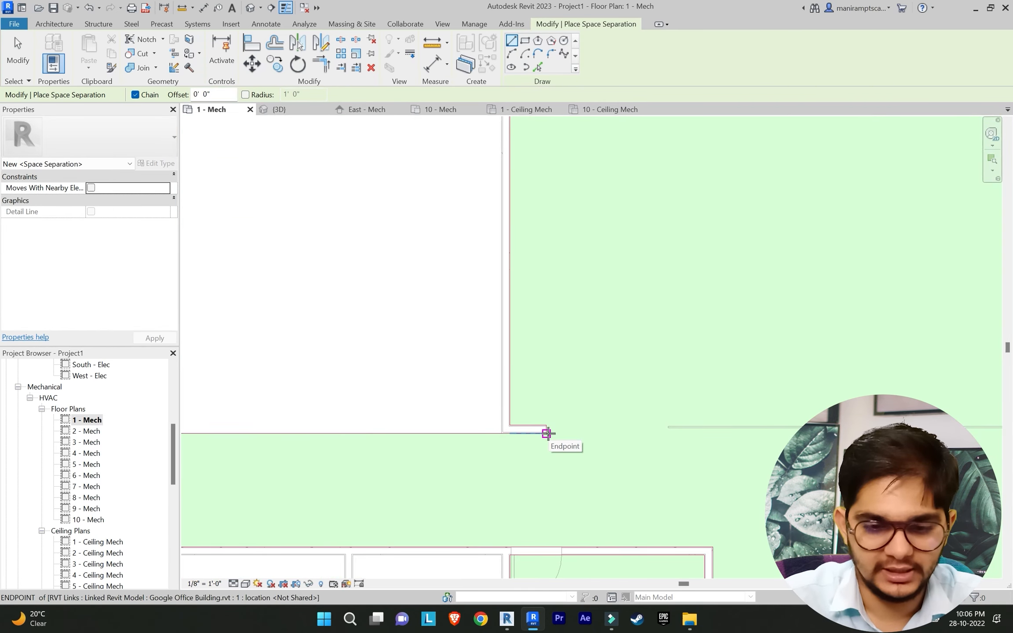
left_click(547, 433)
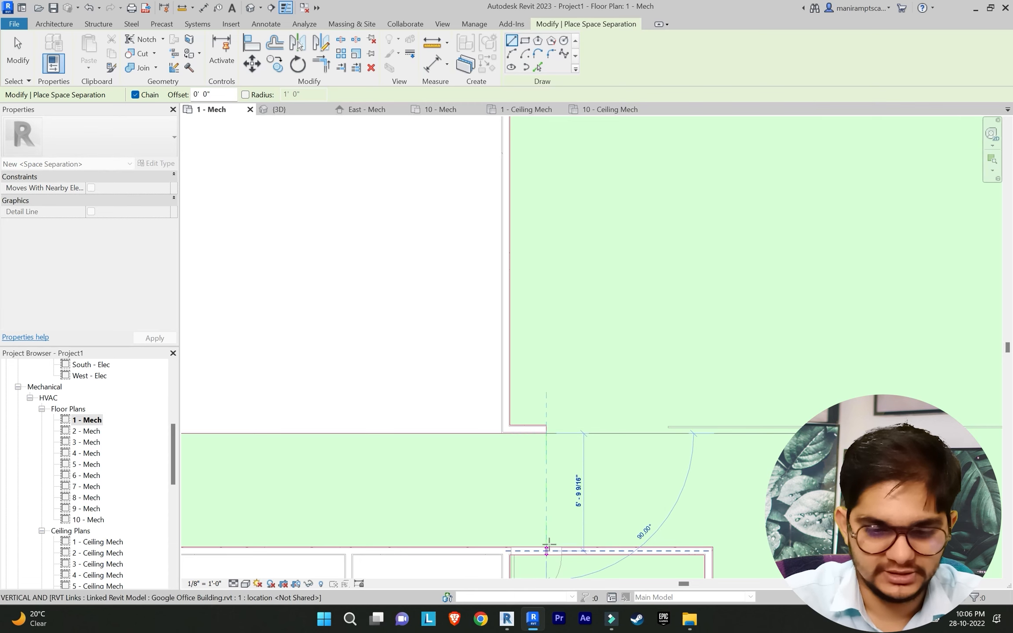
left_click(547, 546)
key("Escape")
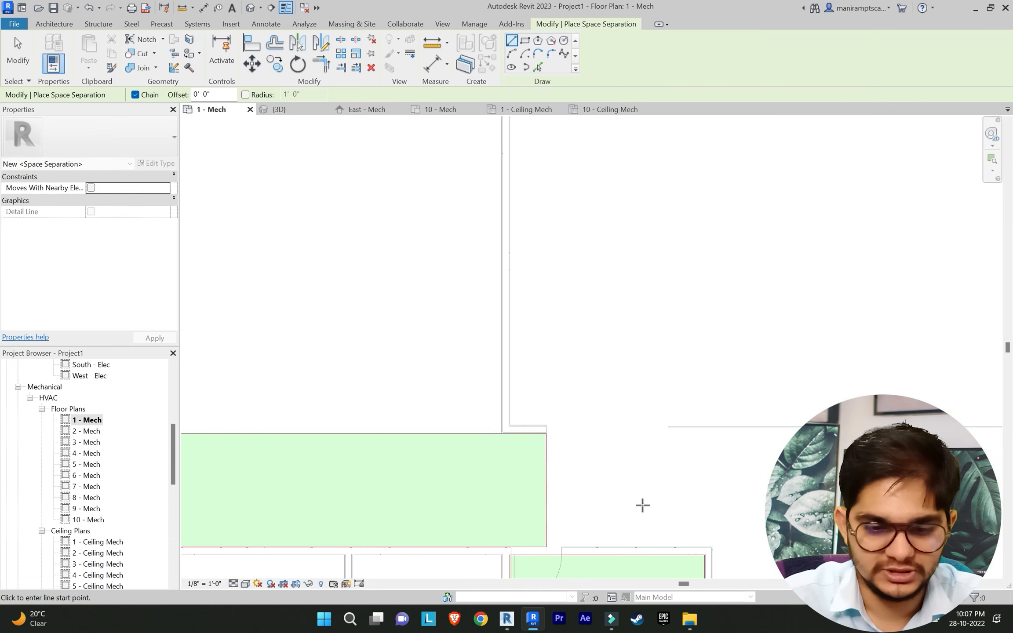
Step: Place a tagged space in the enclosed room southwest of space 1
scroll(641, 503, "down", 3)
middle_click_drag(640, 500, 642, 377)
scroll(569, 395, "up", 2)
scroll(566, 398, "down", 3)
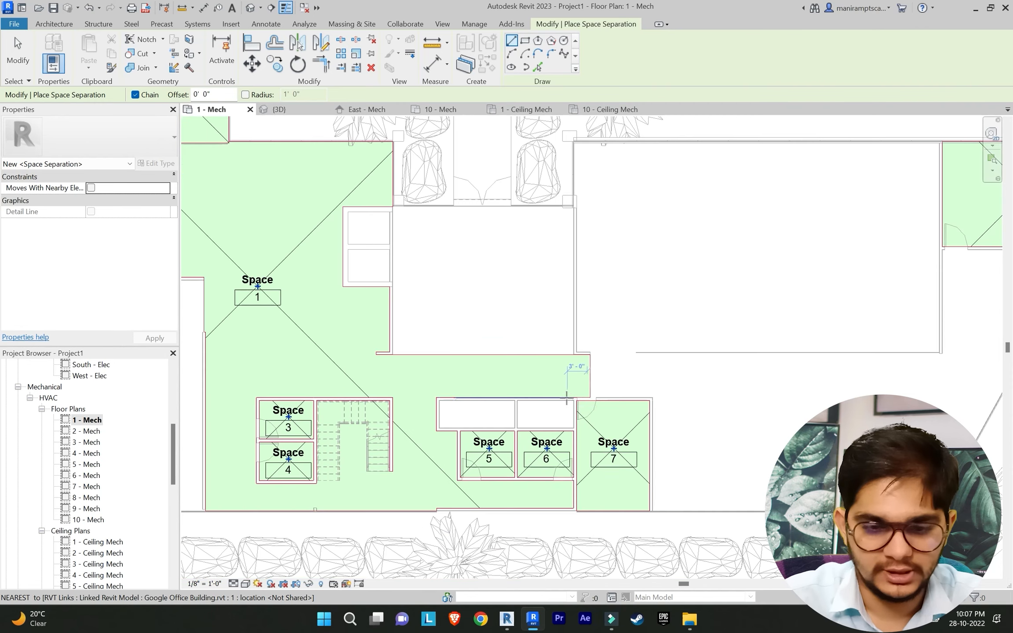
middle_click_drag(611, 415, 707, 425)
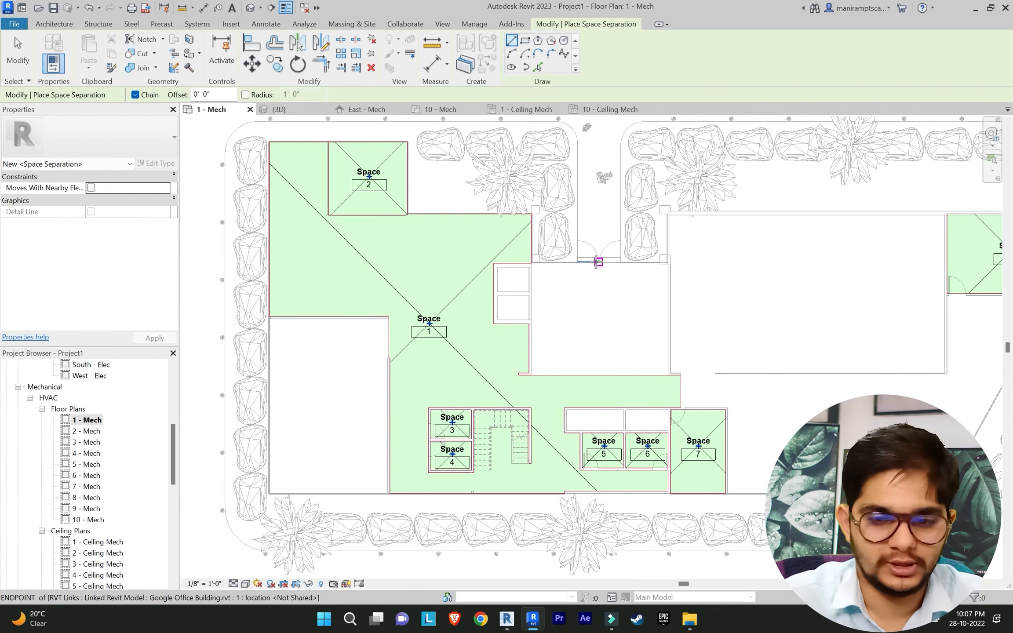
key("Escape")
scroll(606, 280, "down", 3)
scroll(439, 330, "up", 1)
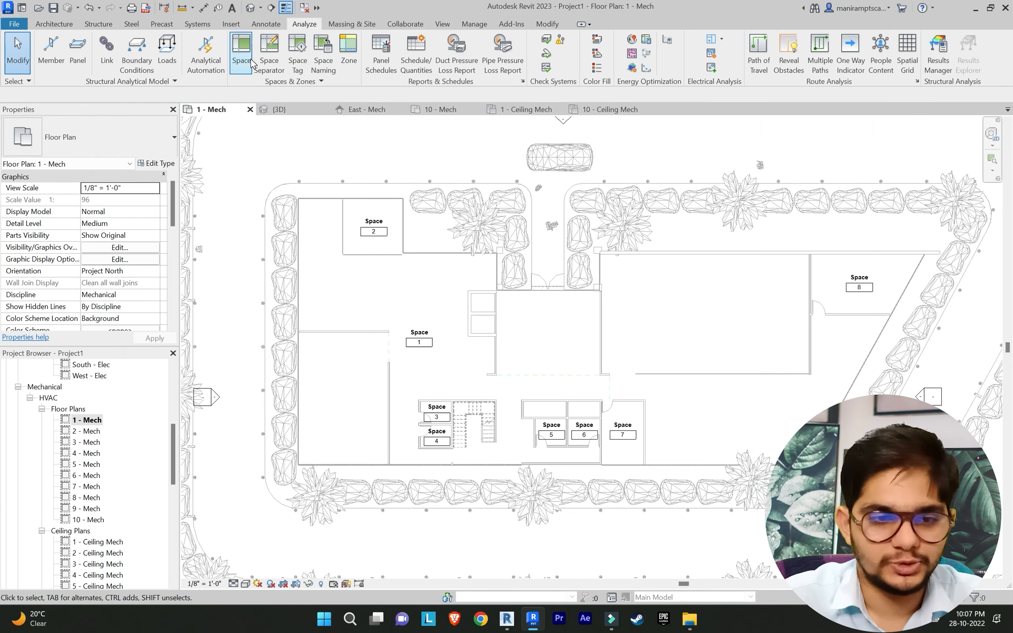
left_click(242, 52)
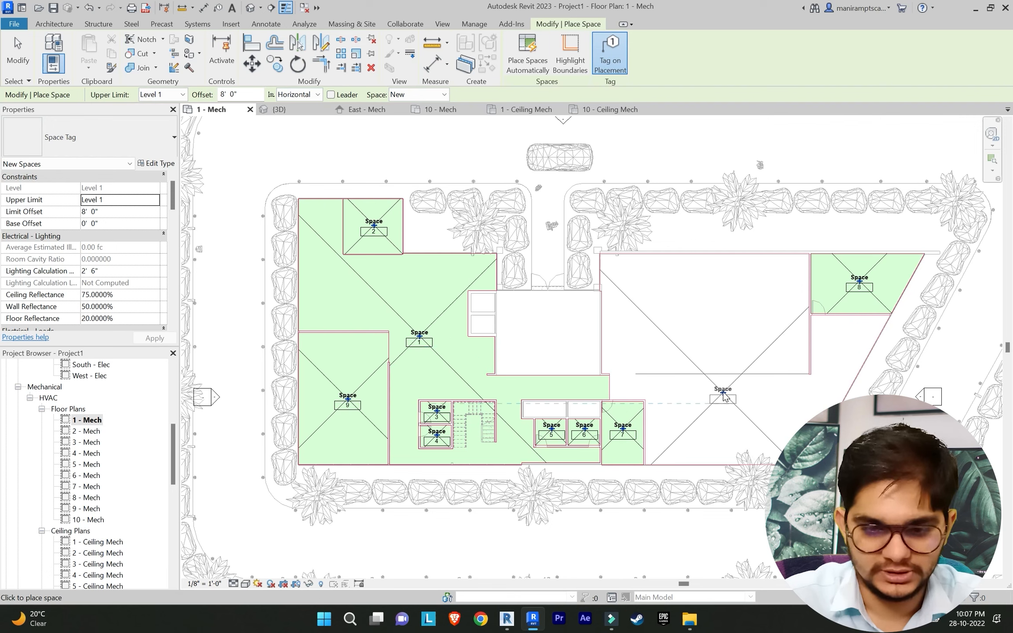
key("Escape")
key("Escape")
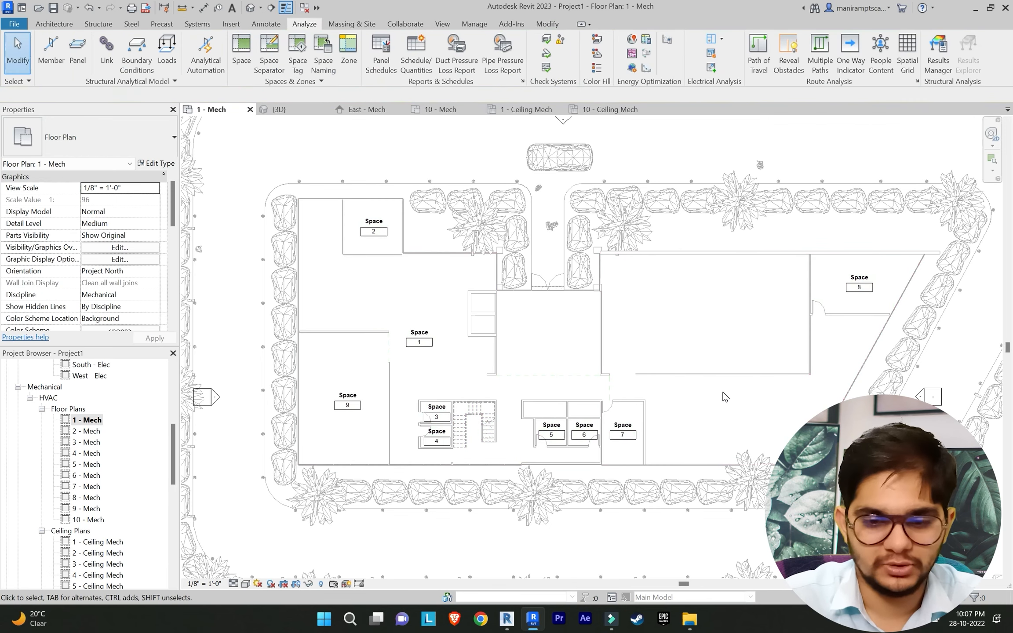
Step: Place a tagged space in the large area east of the entrance lobby
left_click(241, 50)
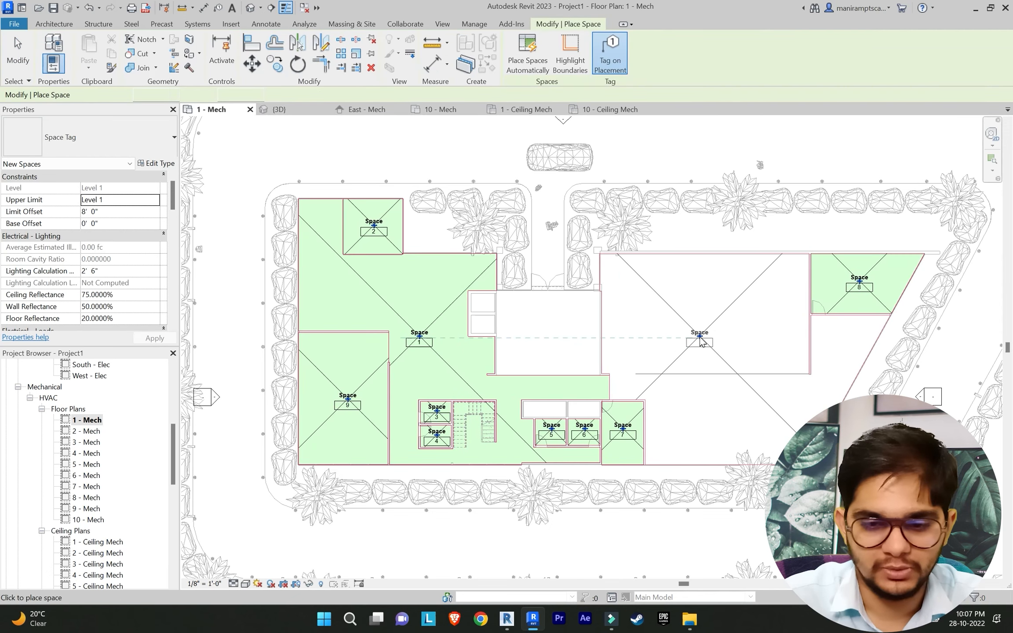
key("Escape")
key("Escape")
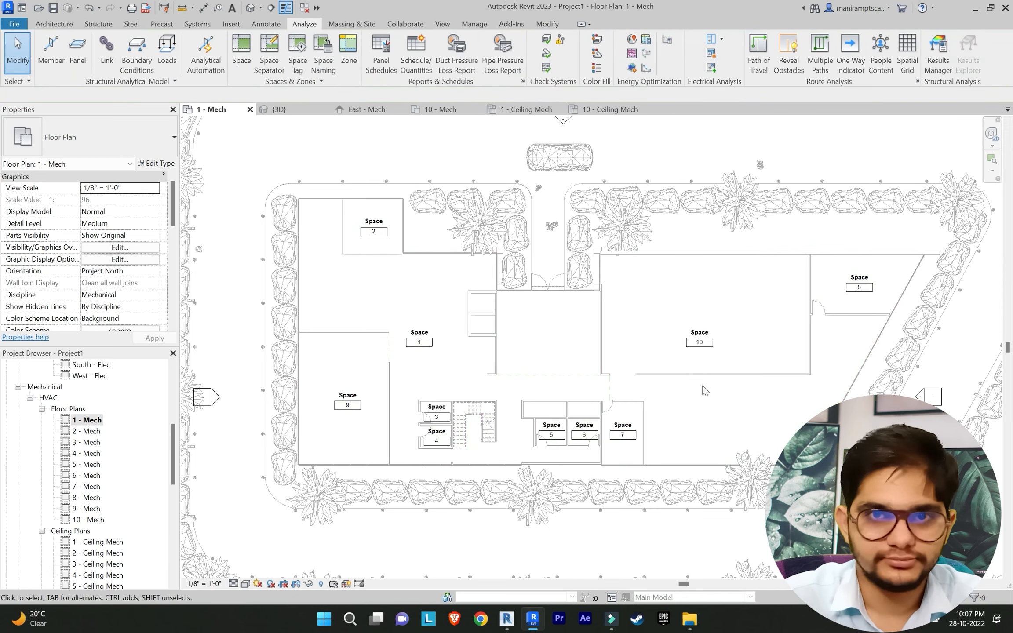
Step: Draw a horizontal space separation line about 6' 0" long closing the gap between space 10's south wall and the lobby's southeast wall end
scroll(651, 368, "up", 3)
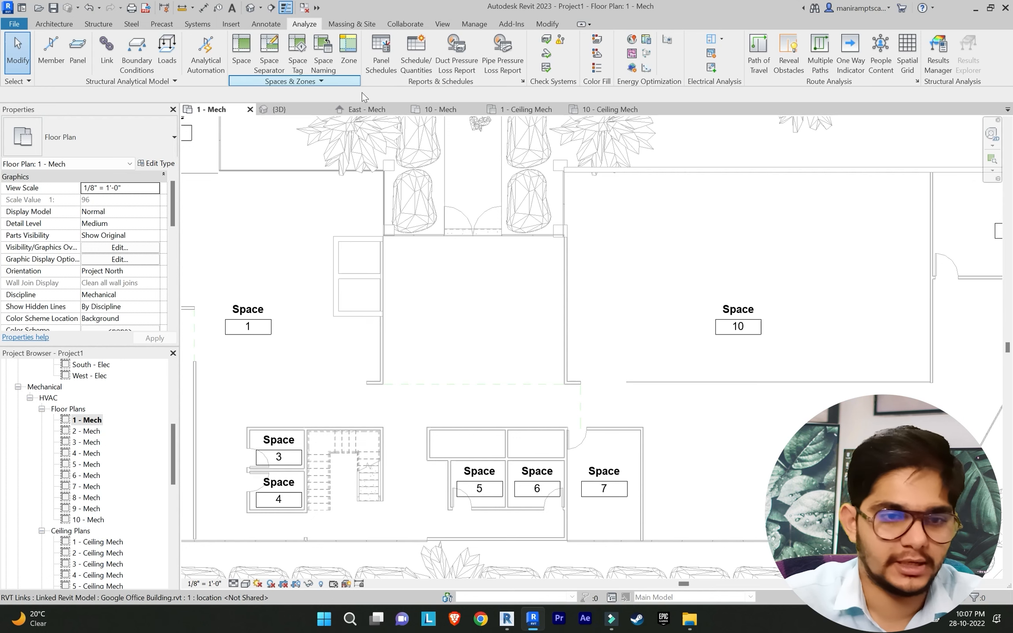
left_click(269, 52)
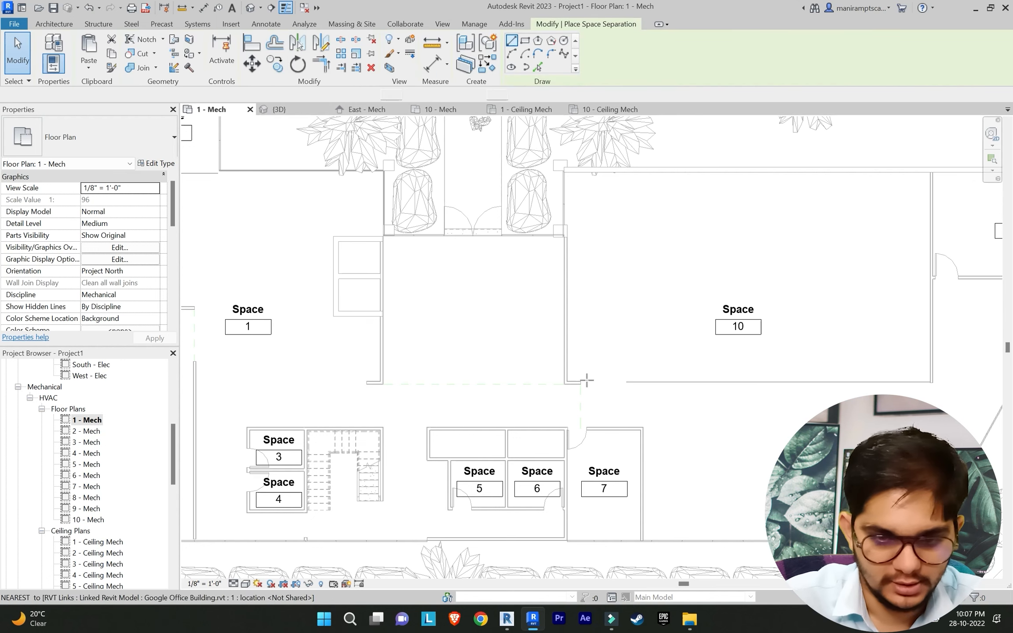
scroll(585, 381, "up", 3)
scroll(633, 388, "up", 3)
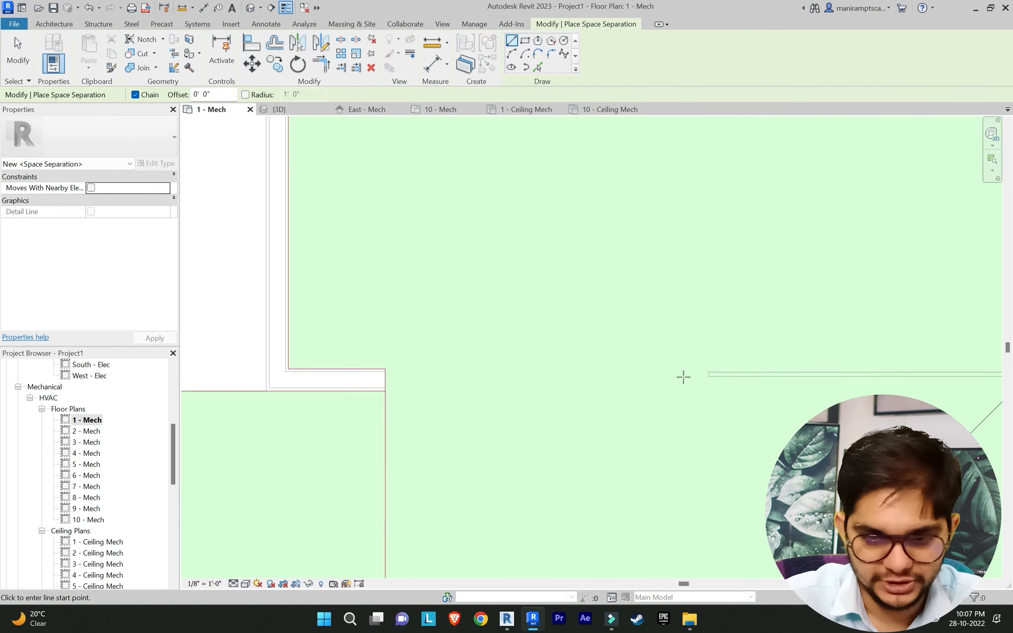
left_click(708, 373)
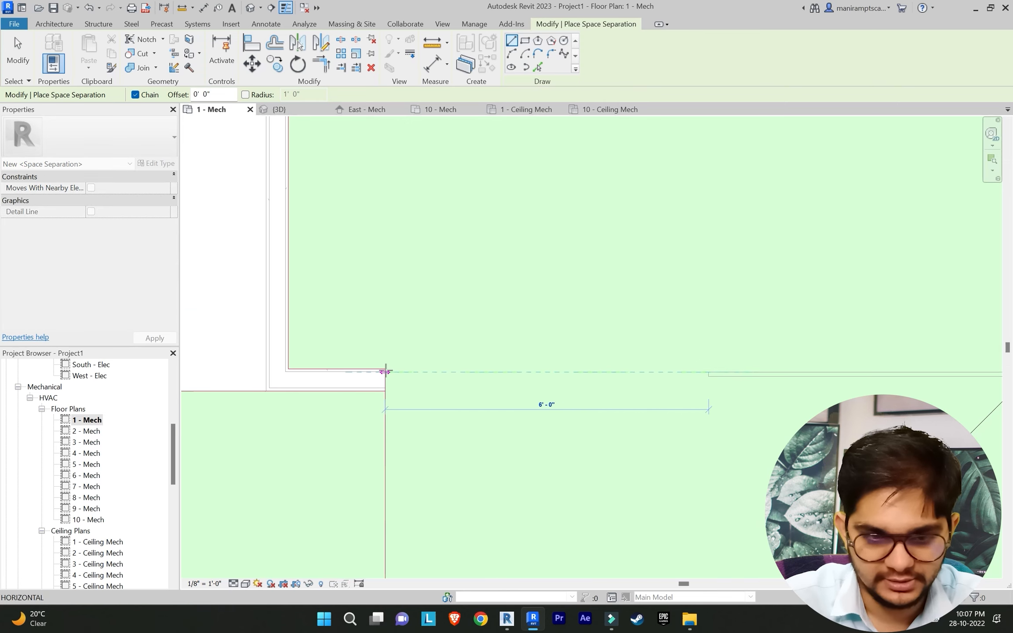
key("Escape")
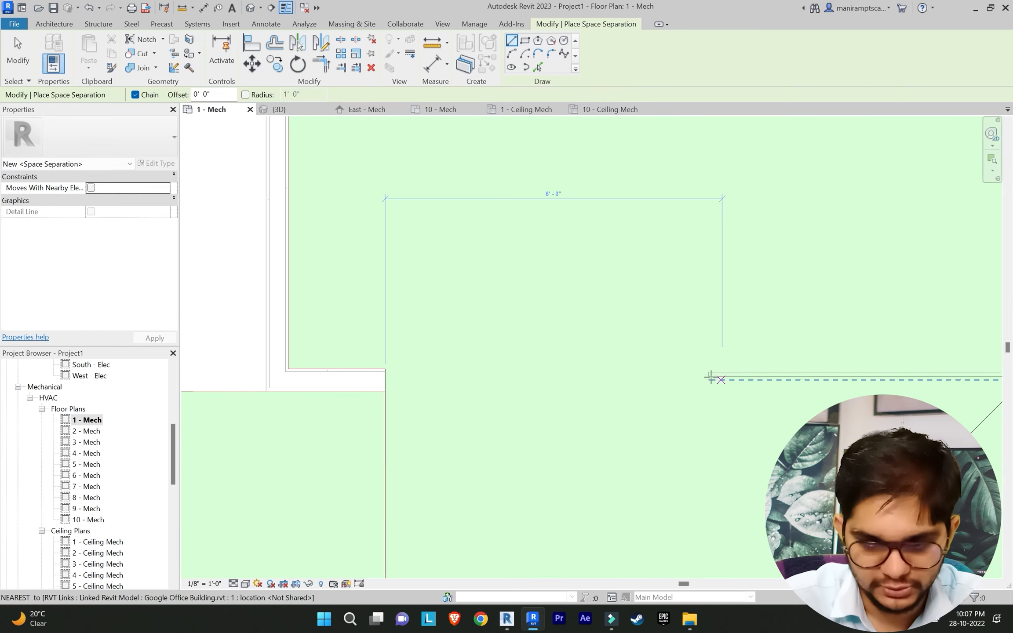
scroll(710, 377, "up", 1)
left_click(710, 377)
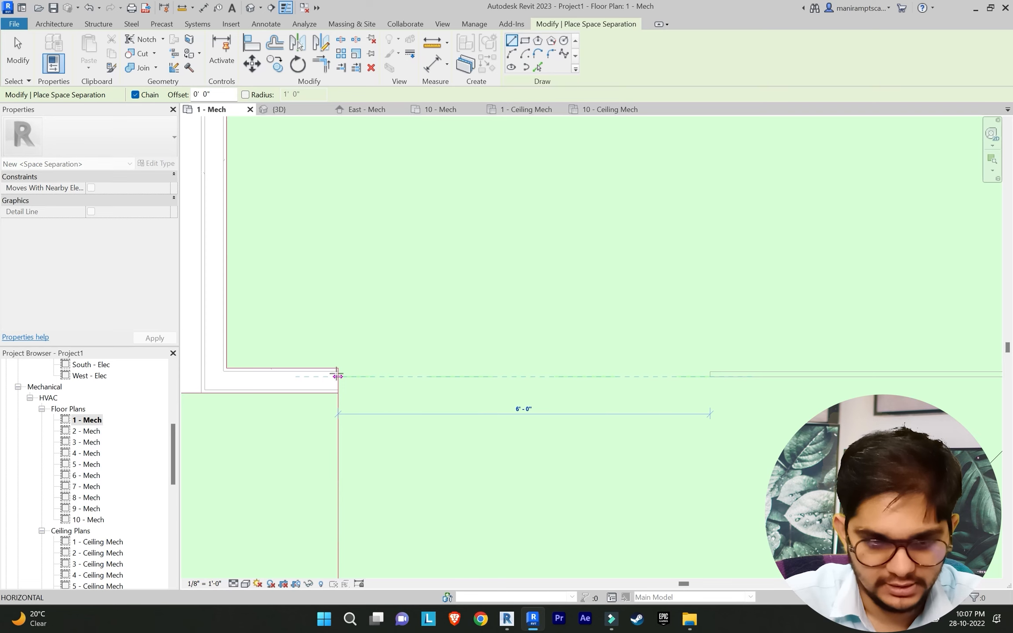
left_click(337, 377)
scroll(328, 358, "down", 3)
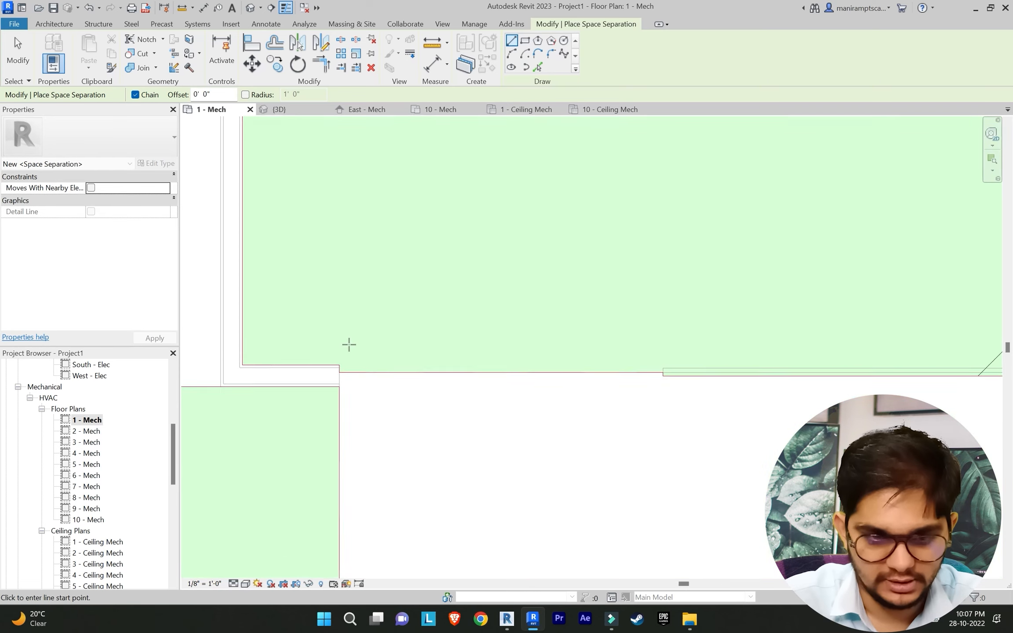
scroll(348, 346, "down", 2)
key("Escape")
key("Escape")
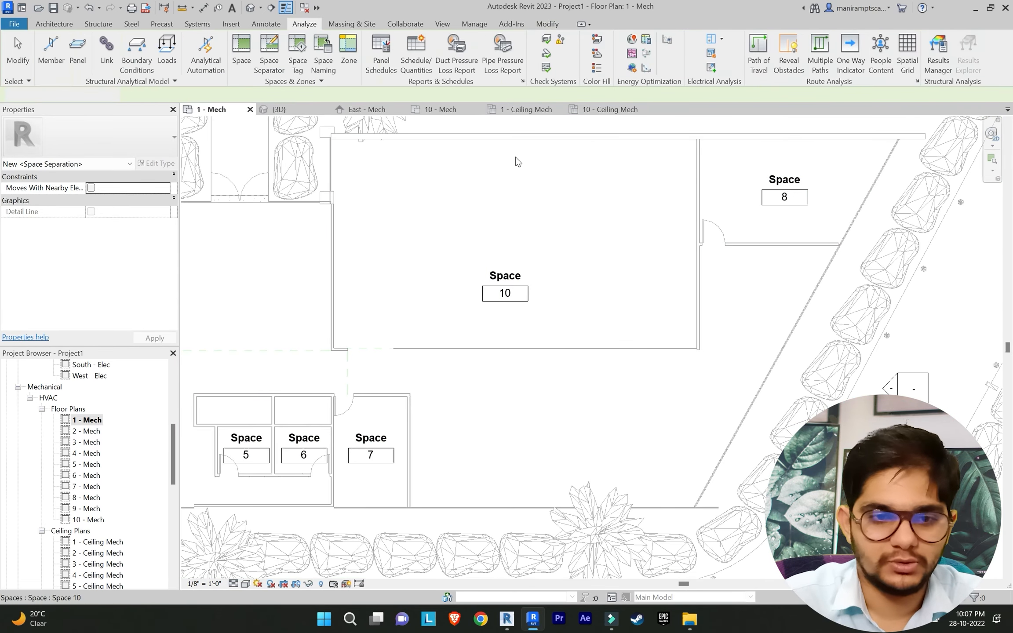
Step: Place a tagged space in the open area south of space 10, between space 7 and the slanted wall
left_click(242, 50)
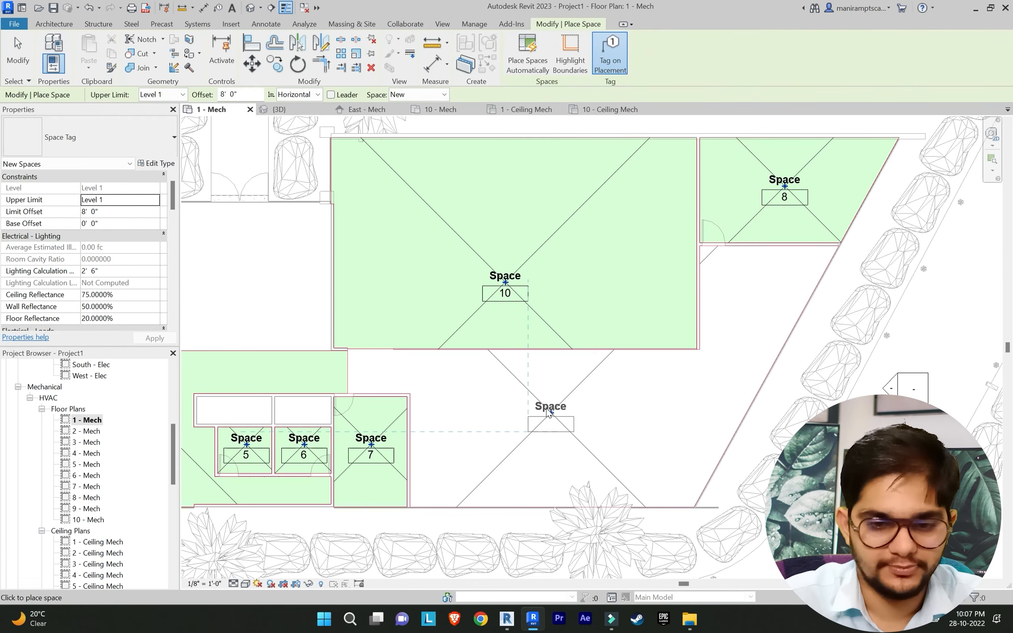
key("Escape")
key("Escape")
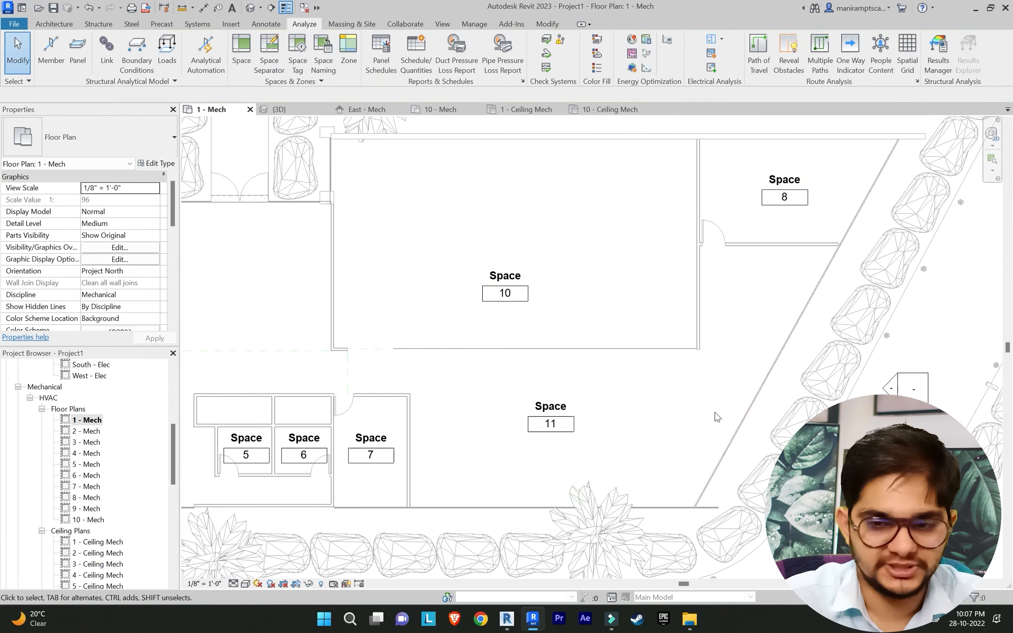
Step: Rename space 1 as "Working Area + Entrance" through its tag
scroll(716, 416, "down", 3)
middle_click_drag(716, 417, 747, 416)
scroll(608, 389, "up", 2)
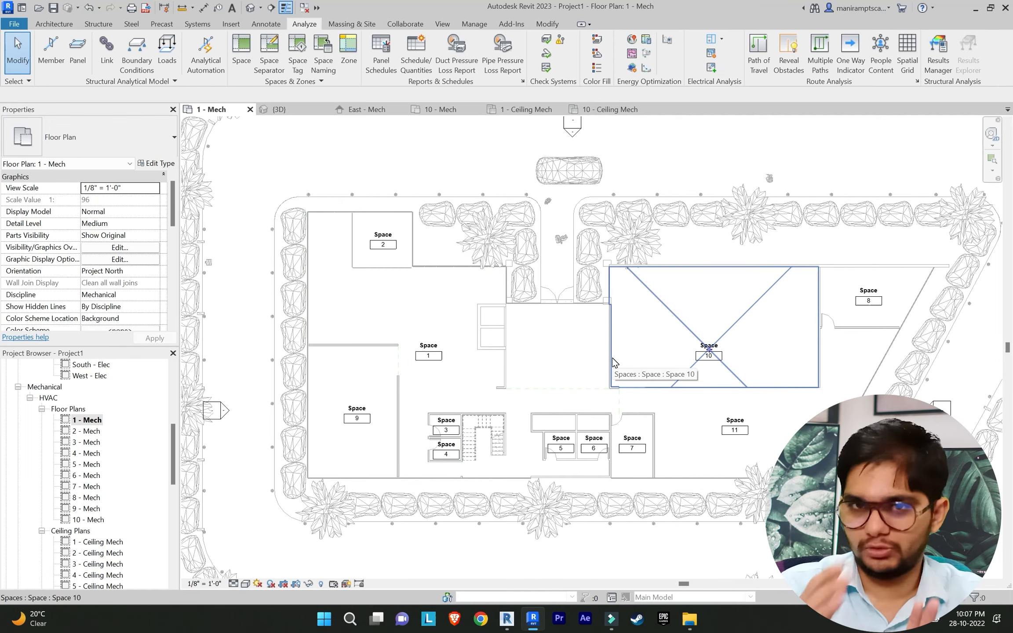
scroll(429, 349, "up", 2)
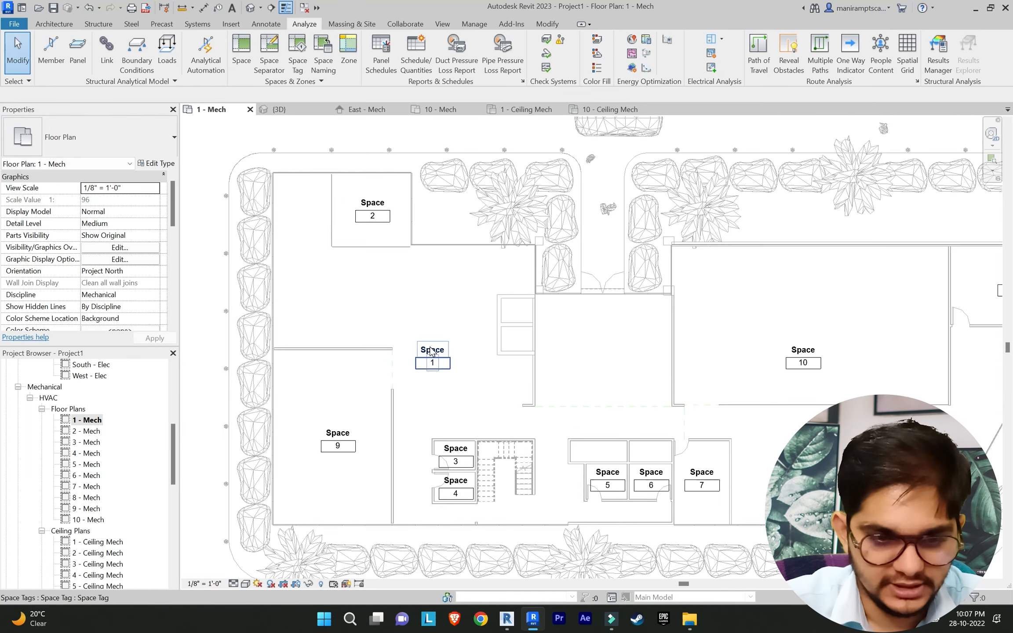
left_click(433, 352)
left_click(433, 350)
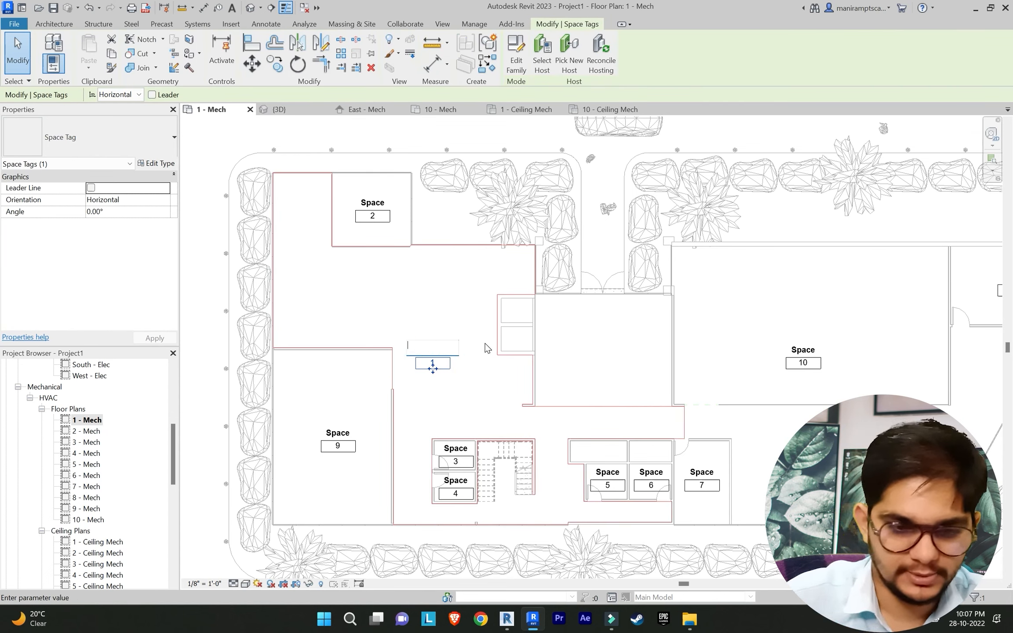
type("Entrance")
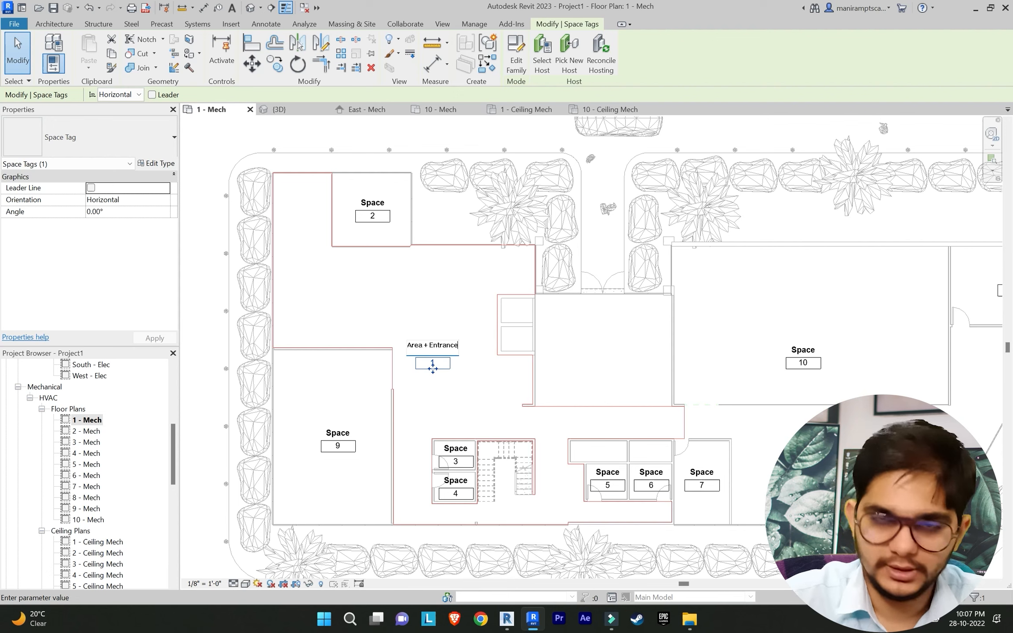
key("Return")
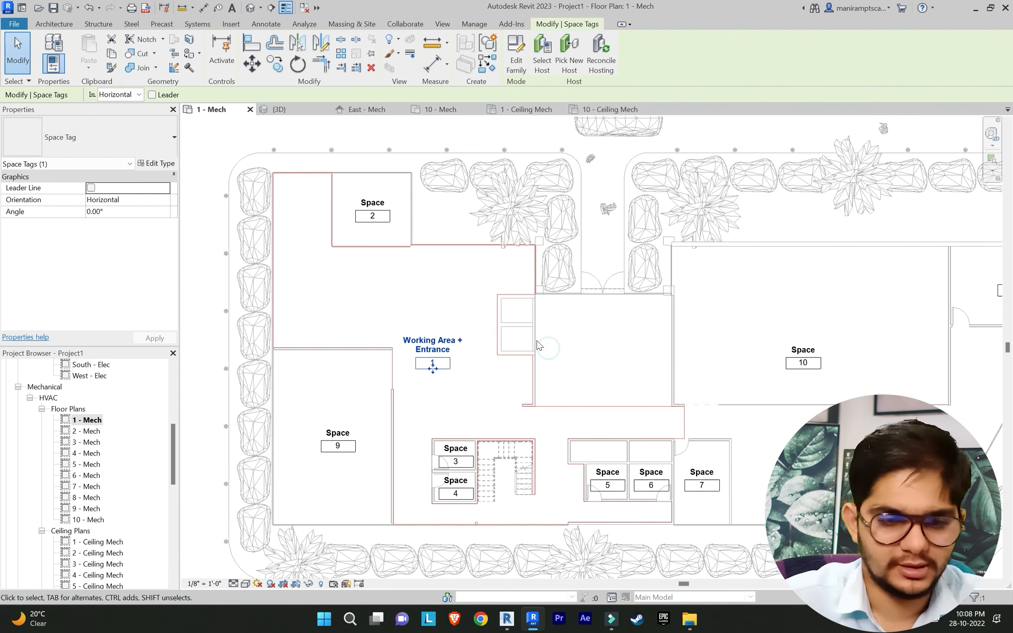
Step: Rename space 2 as "office" and space 9 as "Meeting Room" through their tags
left_click(374, 201)
left_click(376, 202)
type("office")
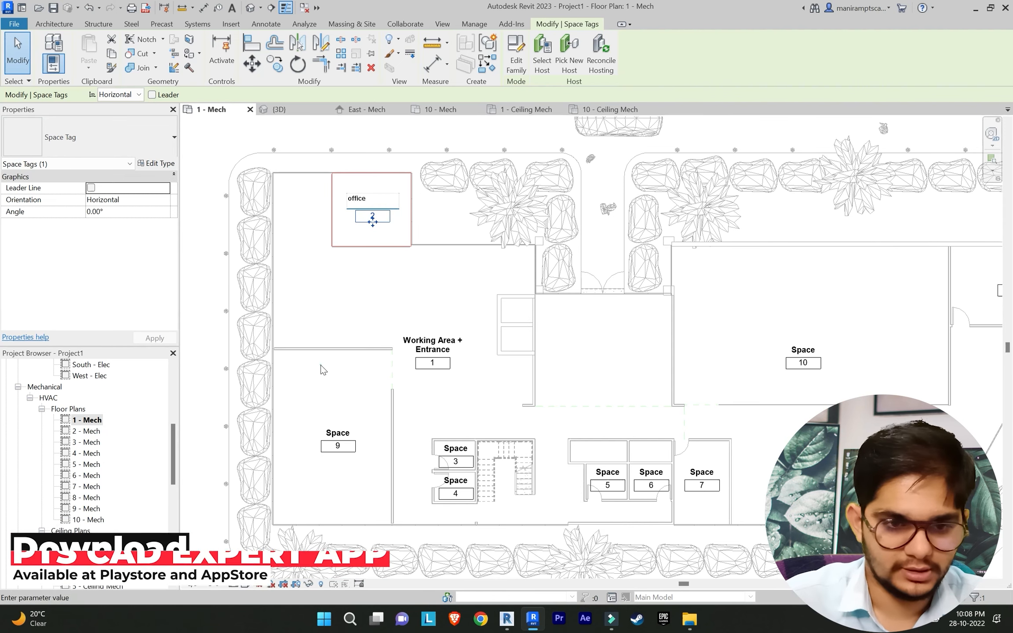
key("Return")
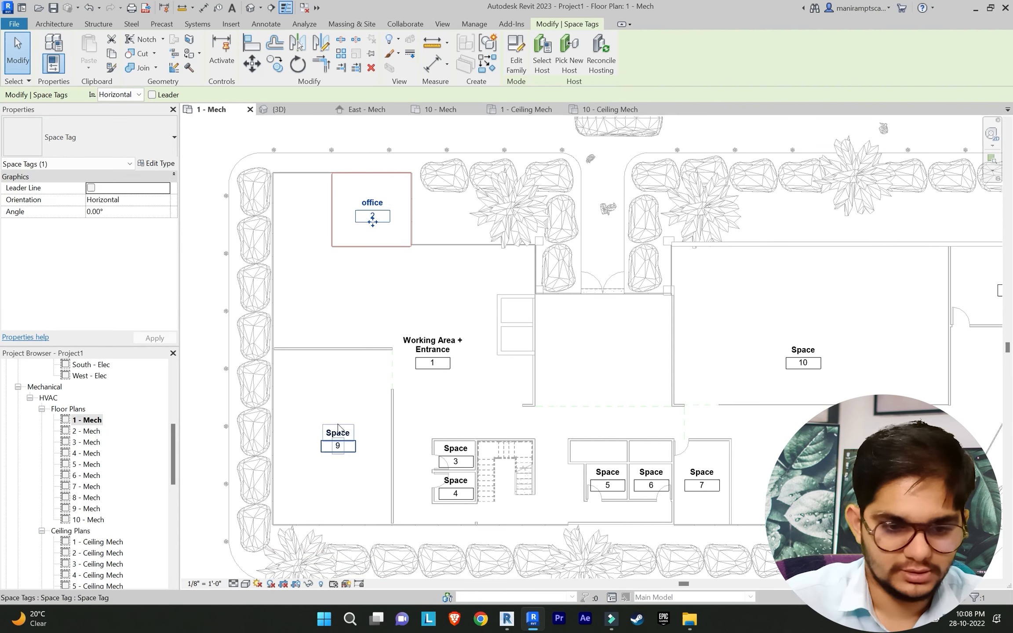
left_click(338, 434)
left_click(340, 435)
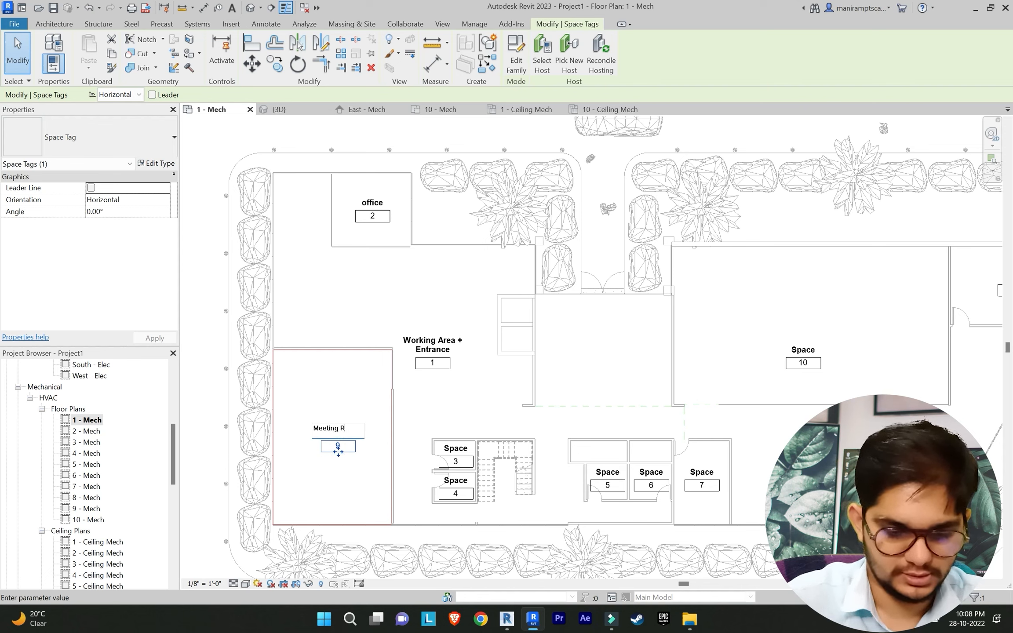
key("Return")
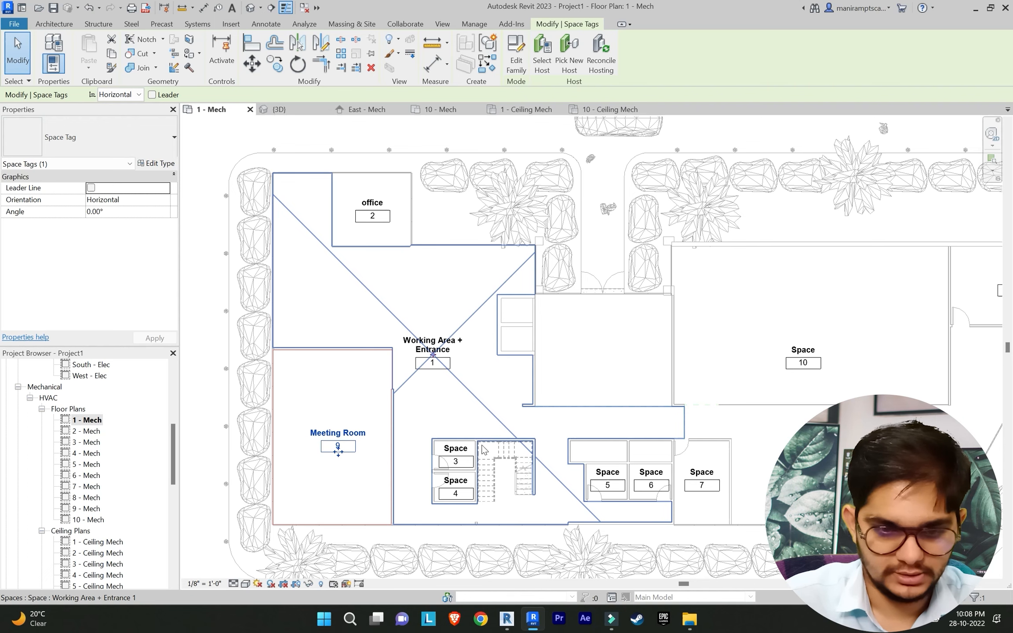
Step: Rename space 3 beside the staircase as "Woman's Washroom"
left_click(456, 449)
left_click(457, 448)
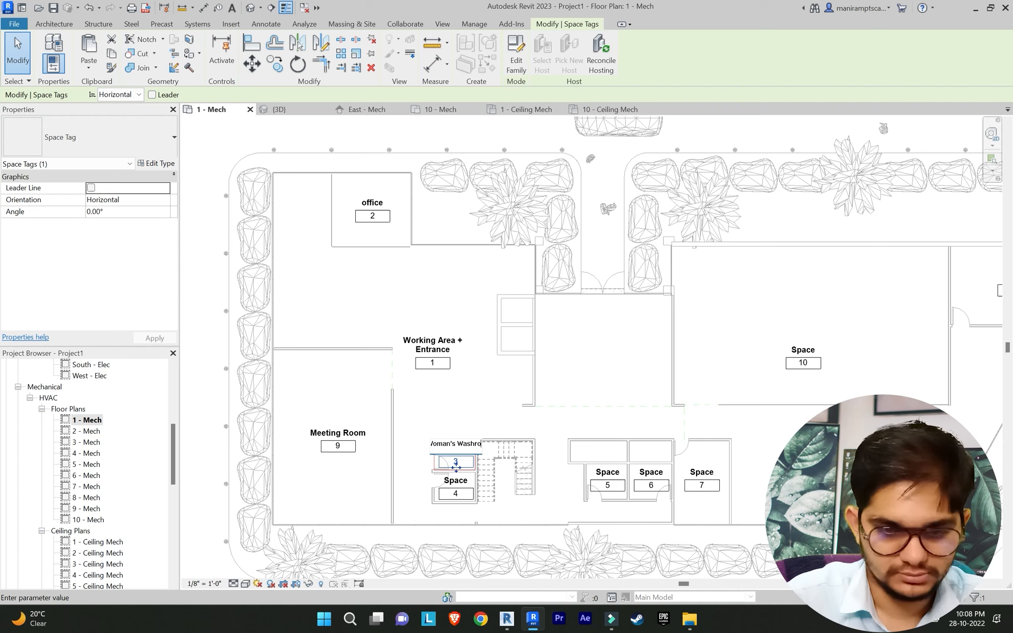
left_click(456, 480)
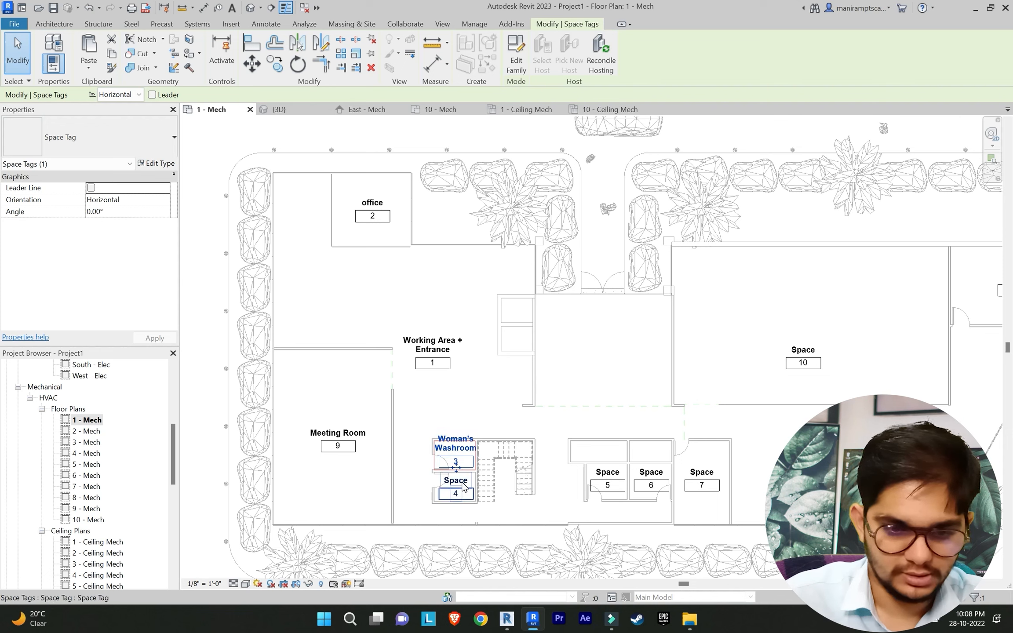
Step: Rename space 4 below the Woman's Washroom as "Men's Washroom" through its tag
left_click(455, 480)
key("BackSpace")
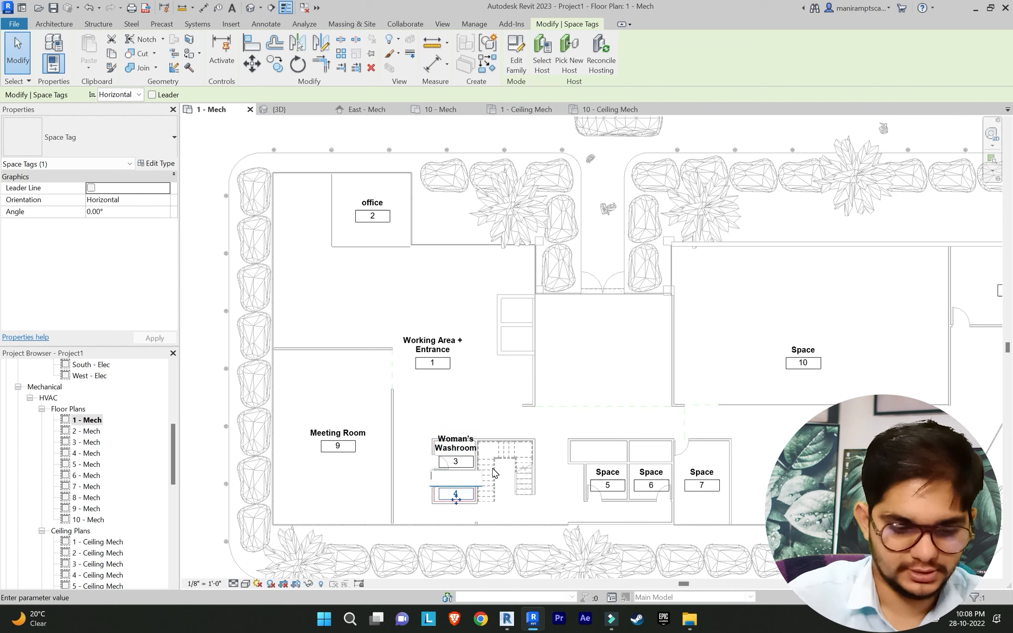
type("Men")
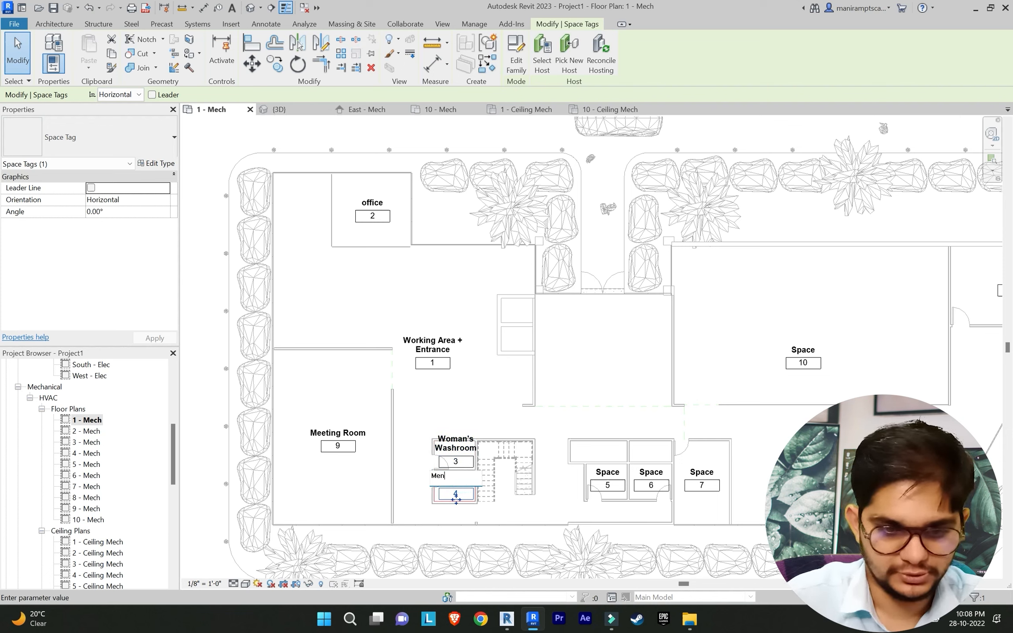
type("'s Wa")
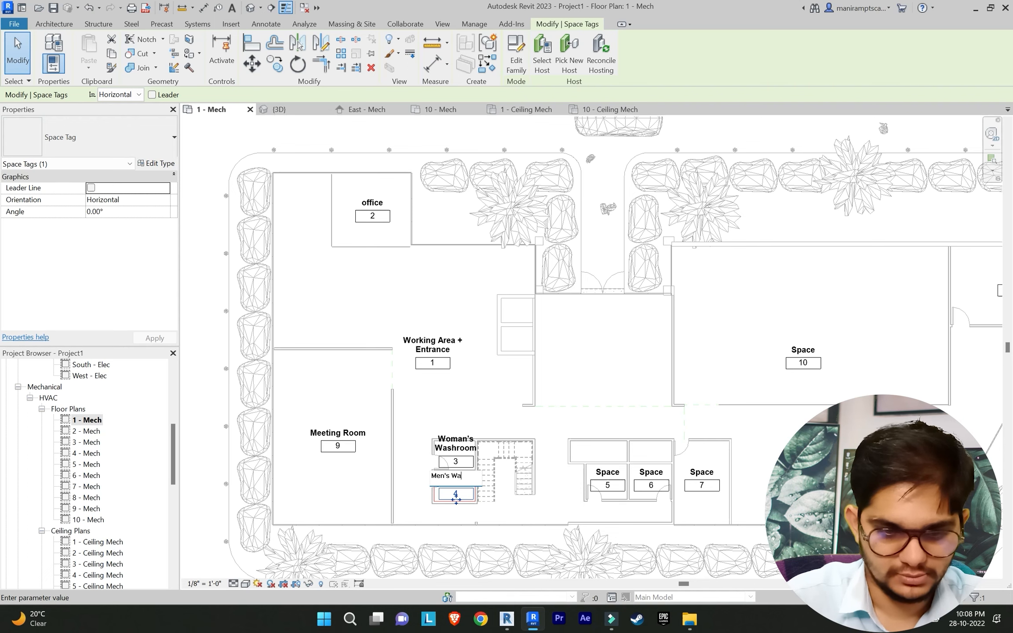
type("shroom")
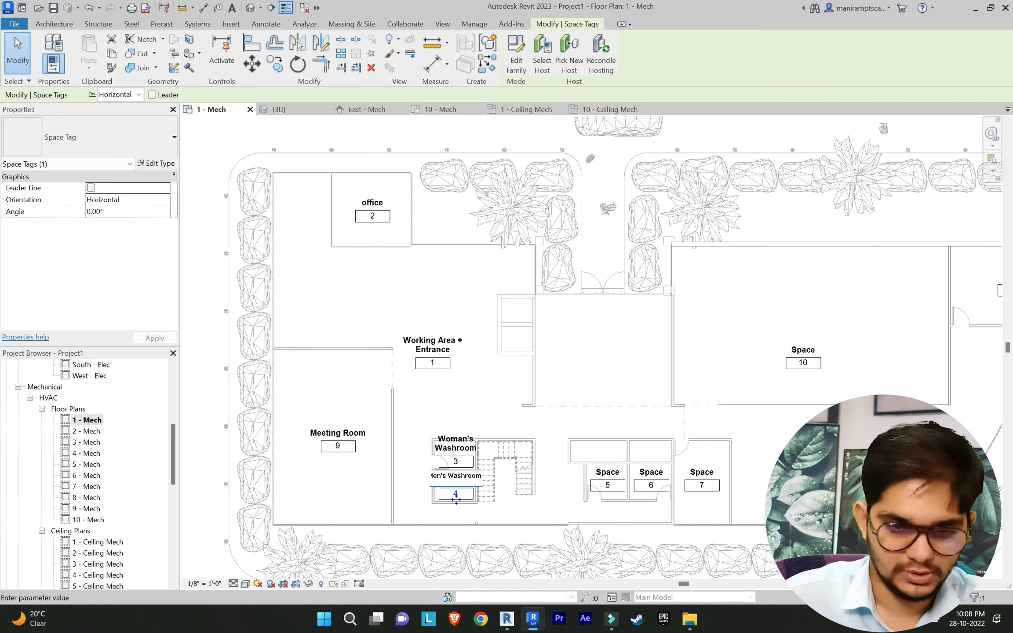
key("Return")
Step: Rename space 5 as "Woman's Washroom" through its tag
scroll(609, 479, "up", 4)
left_click(612, 474)
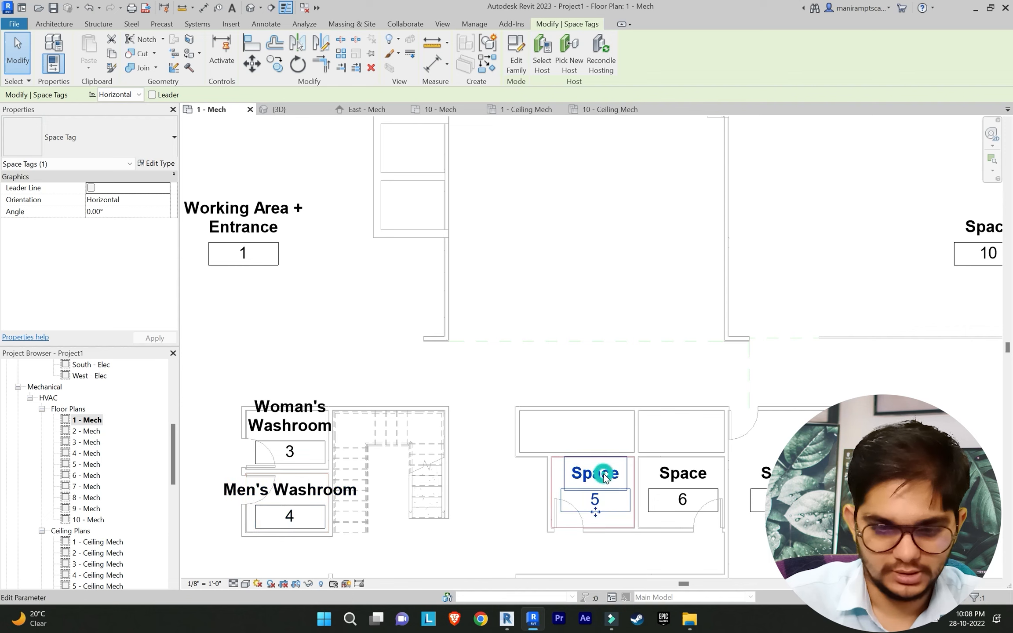
left_click(604, 474)
type("w")
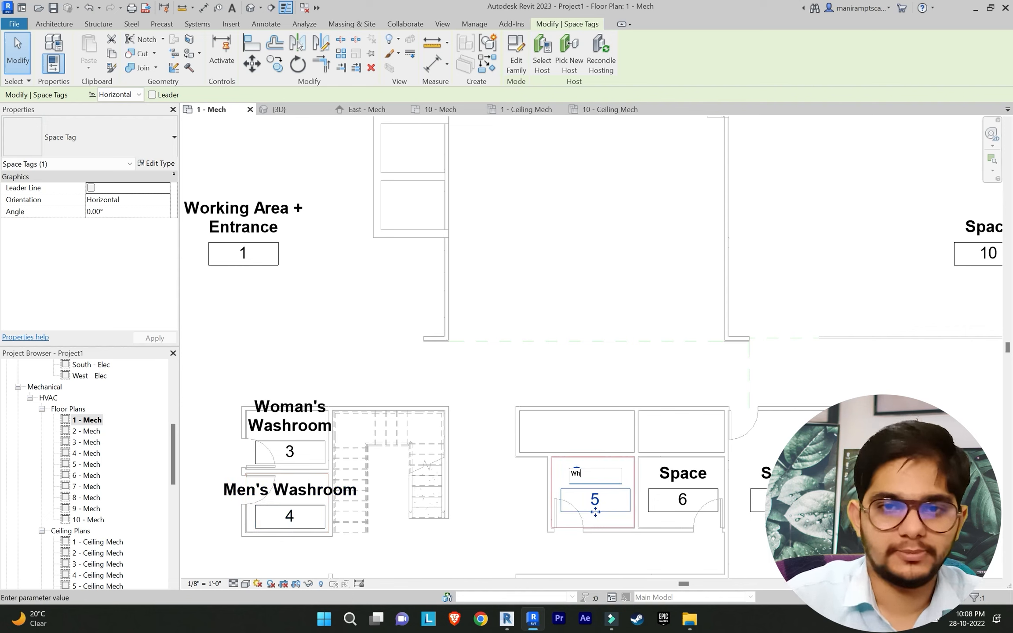
type("ashroom")
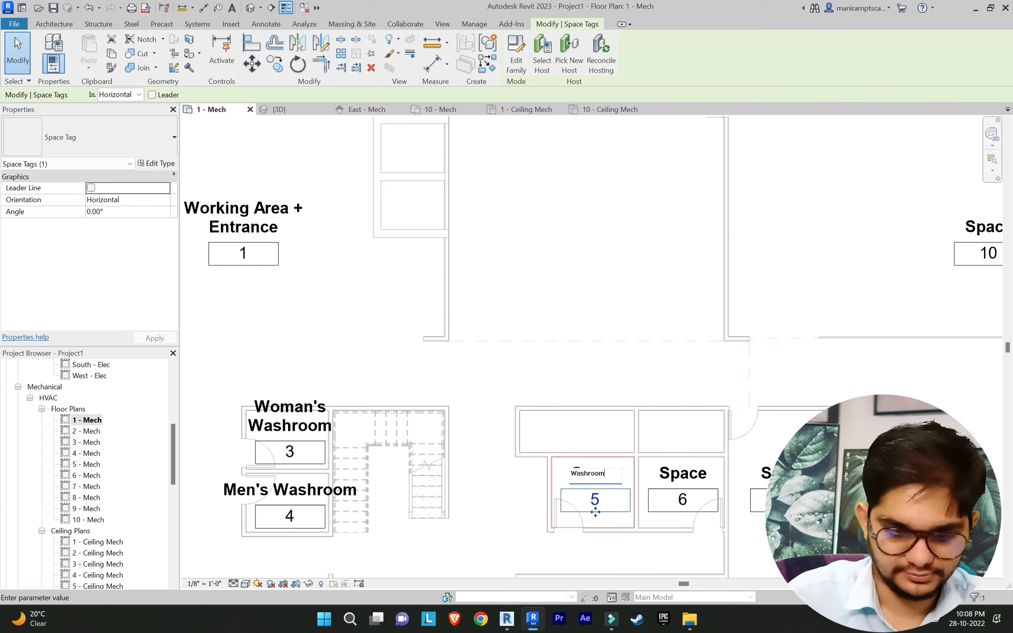
key("BackSpace")
key("BackSpace")
key("BackSpace")
key("BackSpace")
key("BackSpace")
key("BackSpace")
key("BackSpace")
key("BackSpace")
type("Wom")
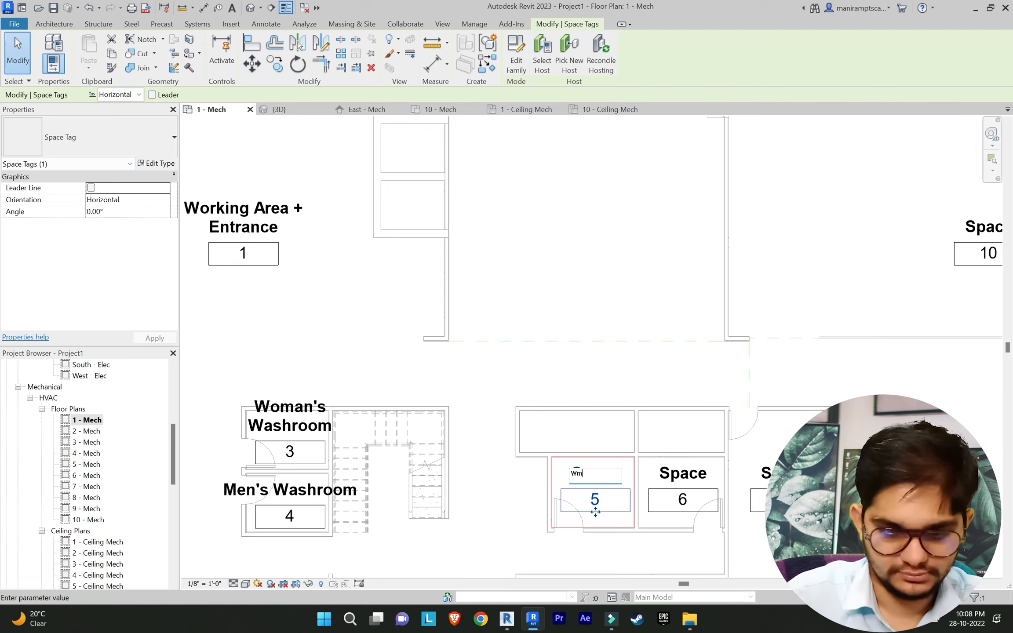
key("BackSpace")
key("BackSpace")
type("omn")
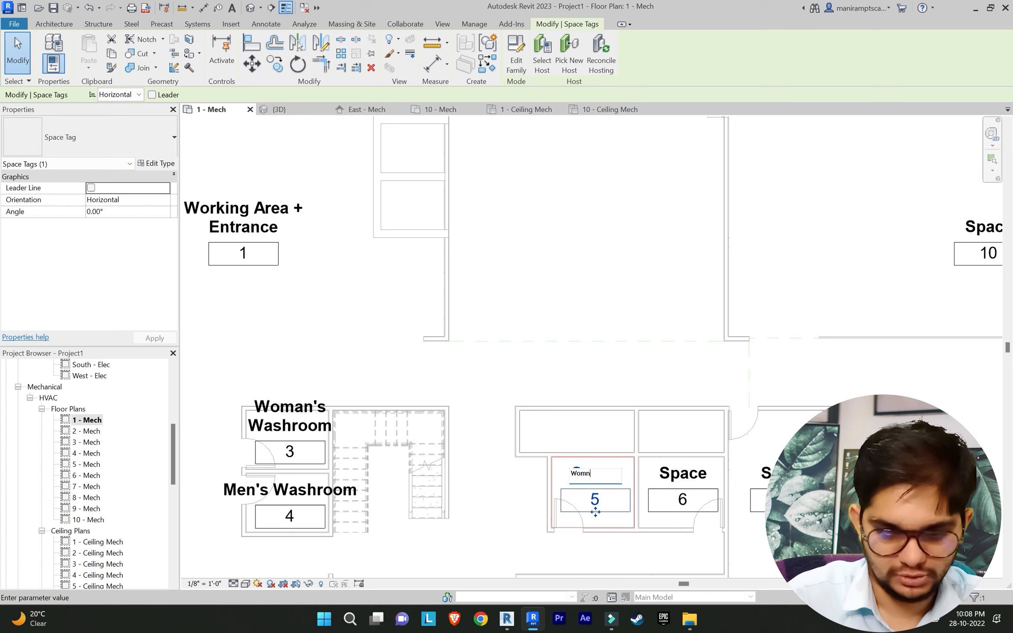
type("n")
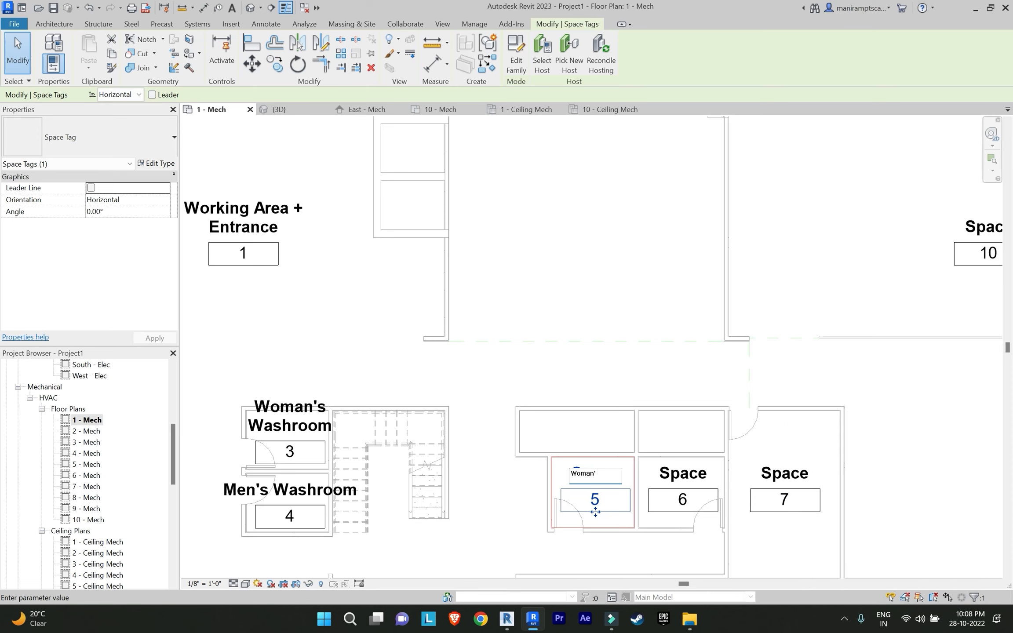
type("'s Washroom")
key("Return")
Step: Rename space 6 as "Men's Washroom" and space 7 as "AHU Room" through their tags
double_click(684, 474)
type("Men's Washroom")
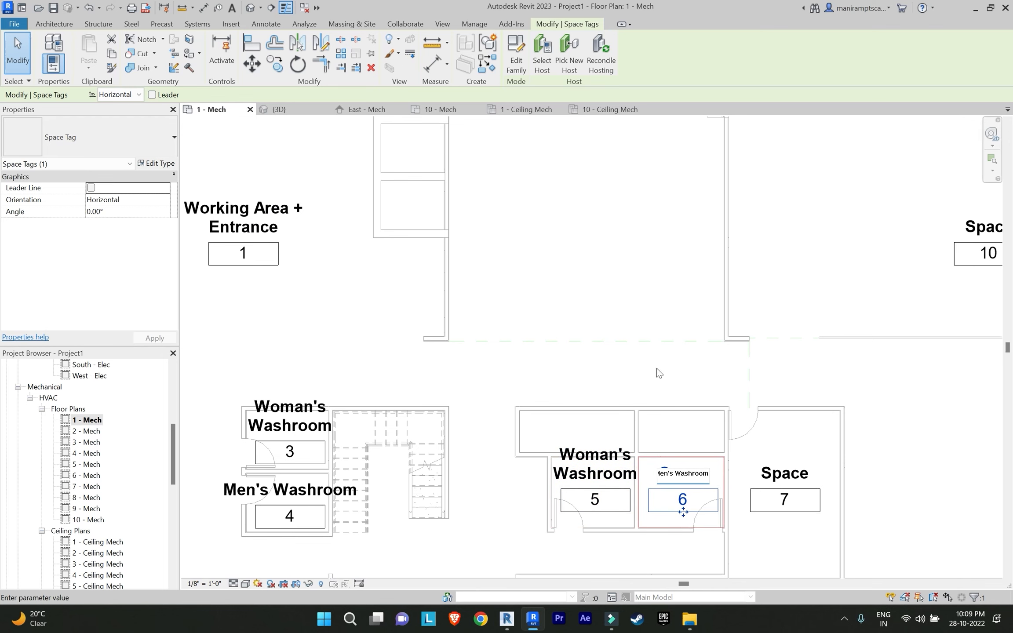
key("Return")
double_click(785, 473)
type("AHU Room")
key("Return")
Step: Rename space 10 as "Cafataria" and space 11 as "Working Area" through their tags
scroll(672, 346, "down", 3)
middle_click_drag(672, 345, 487, 358)
scroll(487, 358, "up", 1)
double_click(738, 266)
type("Cafataria")
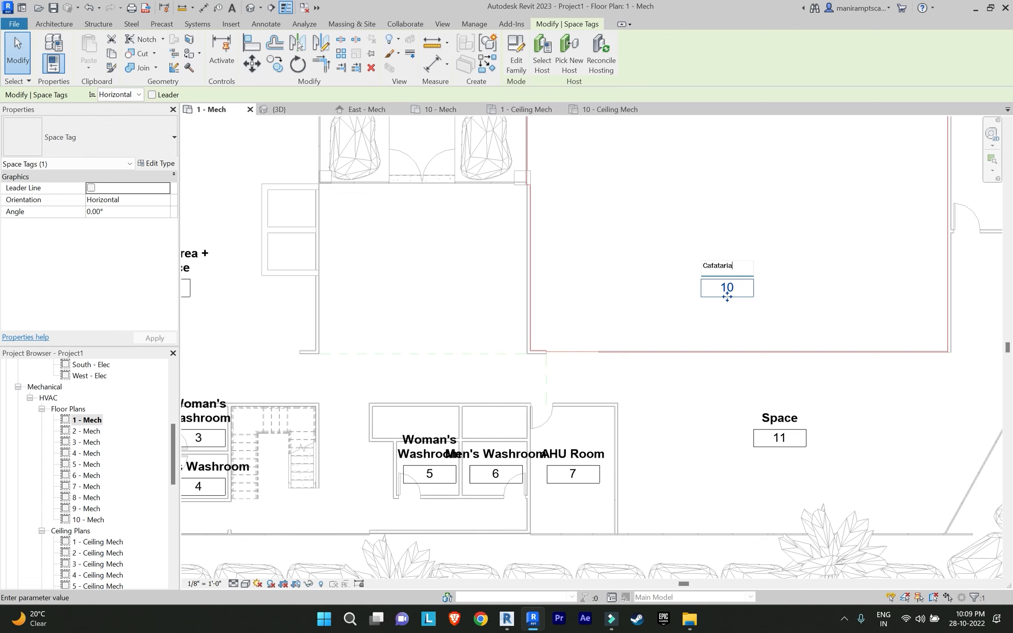
key("Return")
scroll(780, 266, "down", 1)
double_click(778, 398)
type("Working Area")
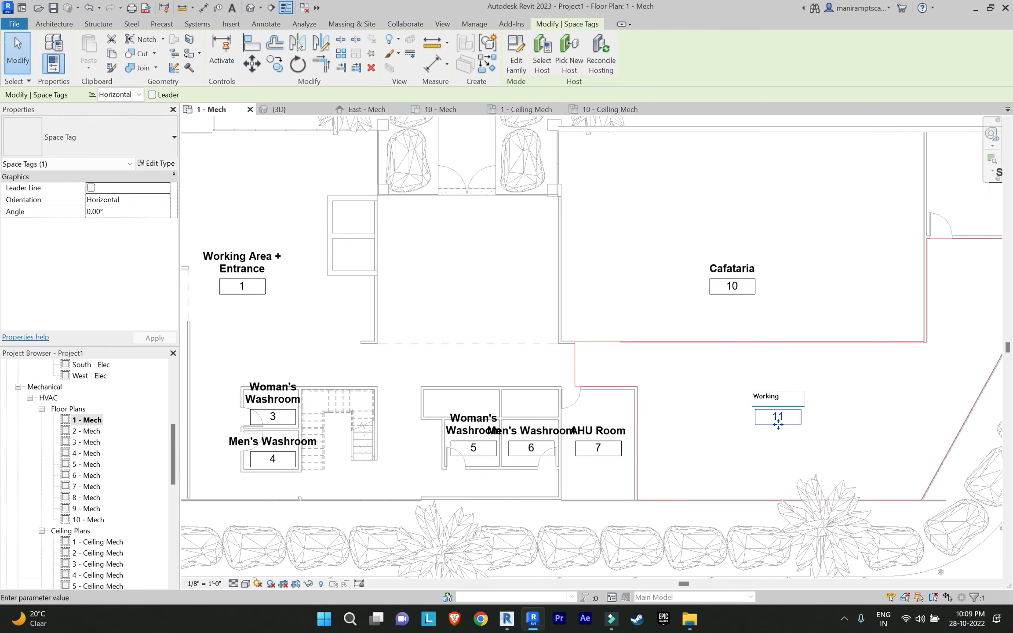
left_click(741, 408)
Step: Rename space 8 in the northeast corner of the building as "Gym" and clear the selection
middle_click_drag(741, 408, 564, 488)
double_click(835, 255)
key("BackSpace")
type("Gym")
left_click(765, 390)
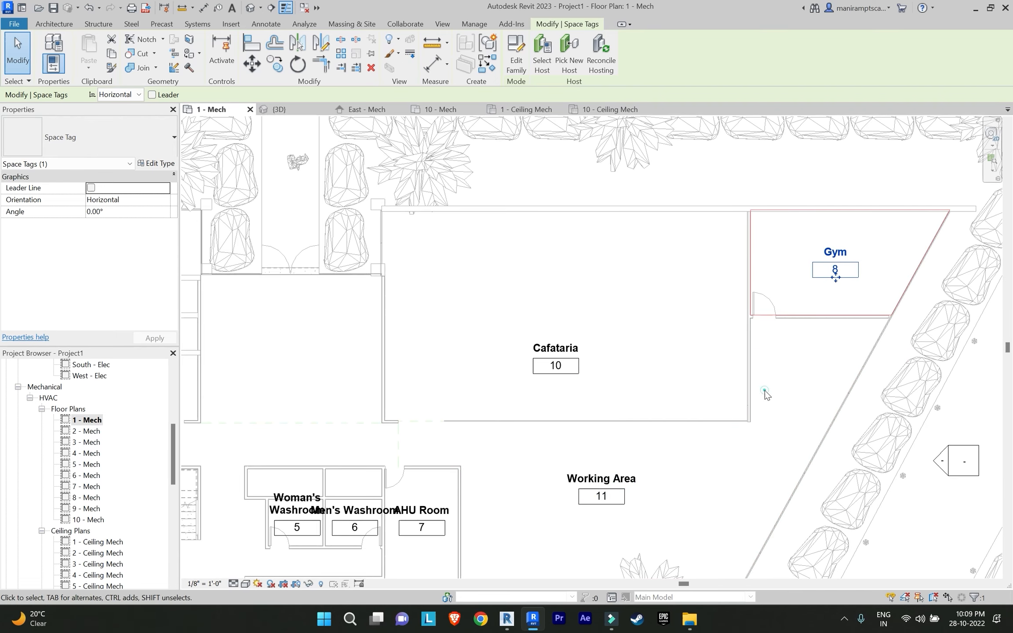
scroll(765, 390, "down", 3)
middle_click_drag(533, 301, 579, 299)
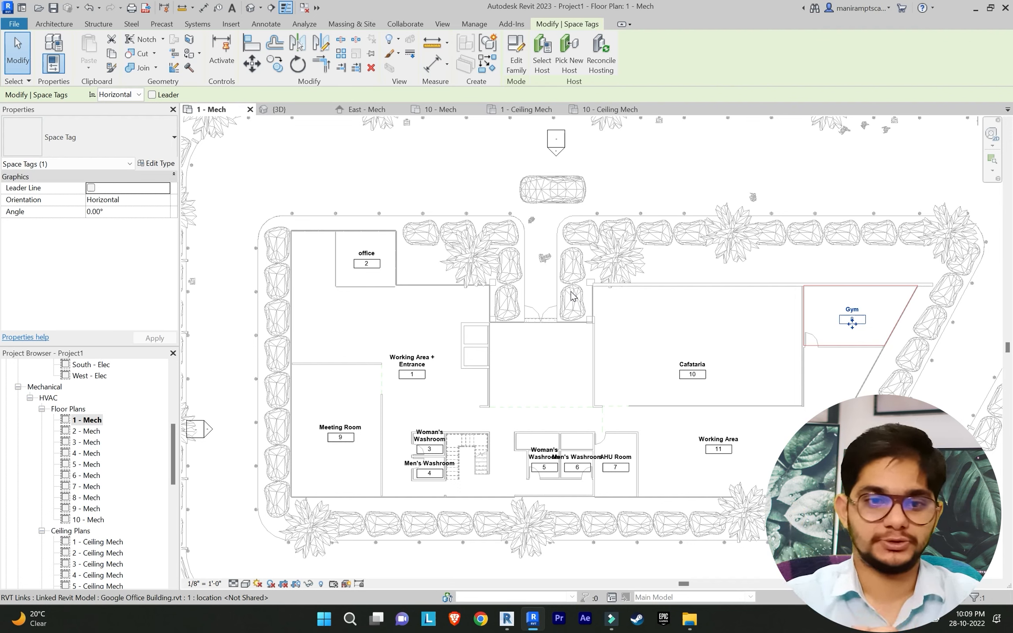
left_click(668, 166)
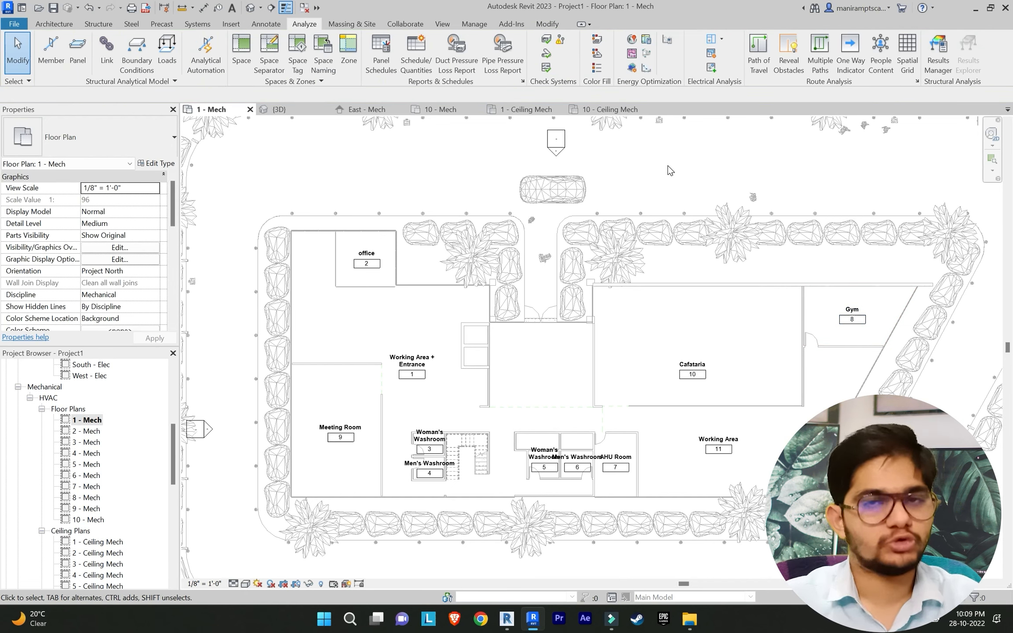
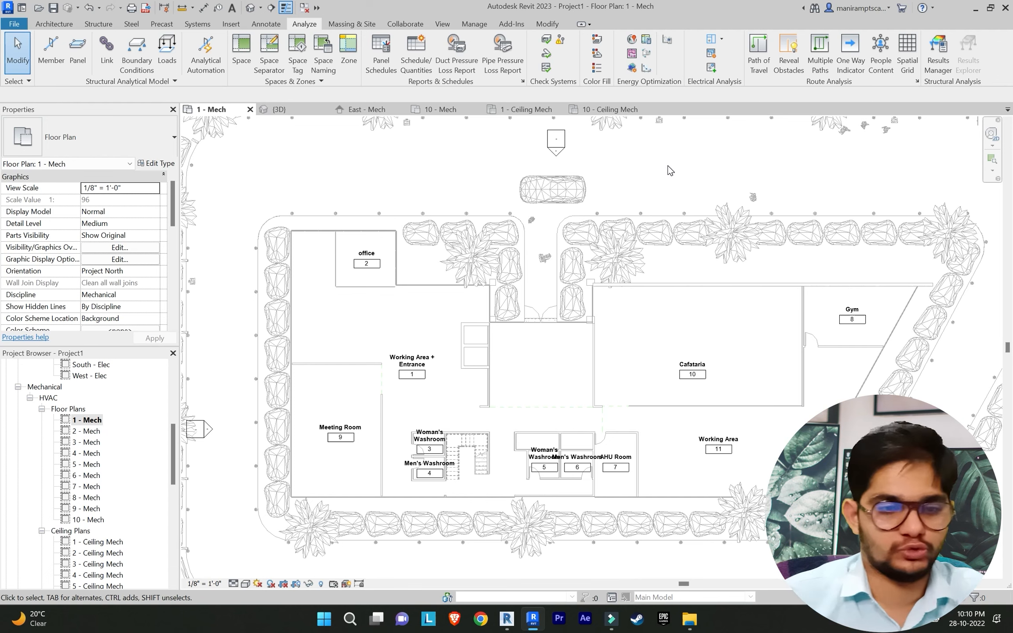
Step: Create two separate HVAC zones, one for office space 2 and one for Working Area + Entrance space 1
left_click(349, 50)
scroll(388, 264, "up", 2)
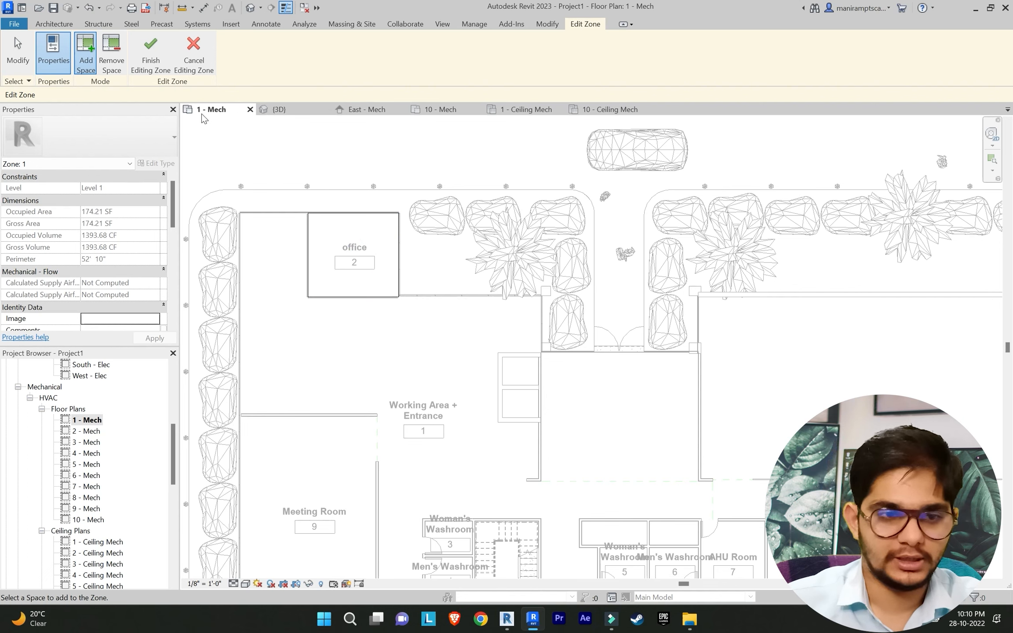
left_click(150, 50)
left_click(354, 64)
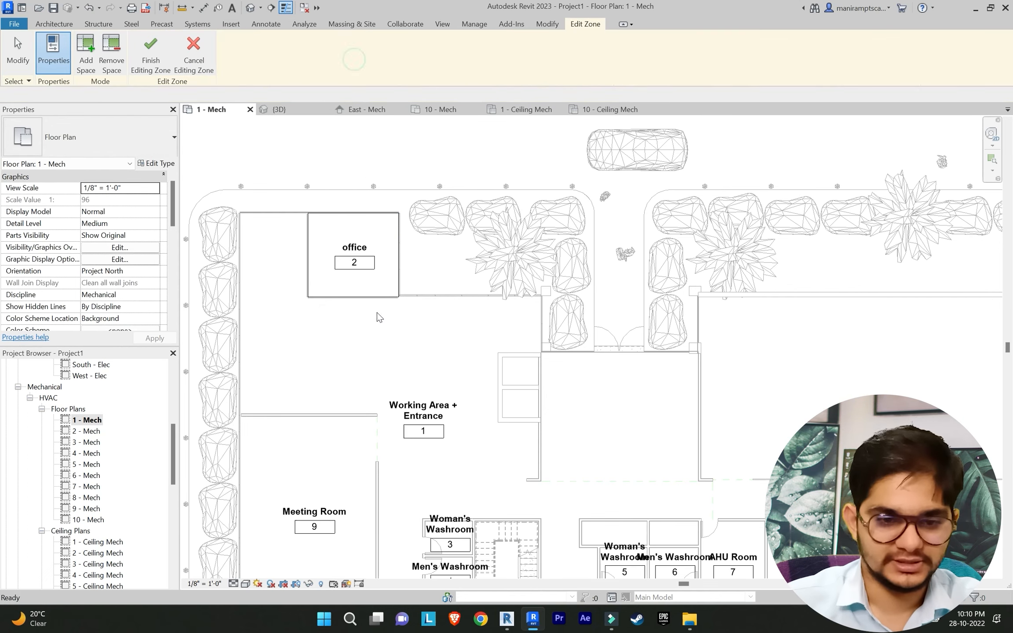
left_click(396, 394)
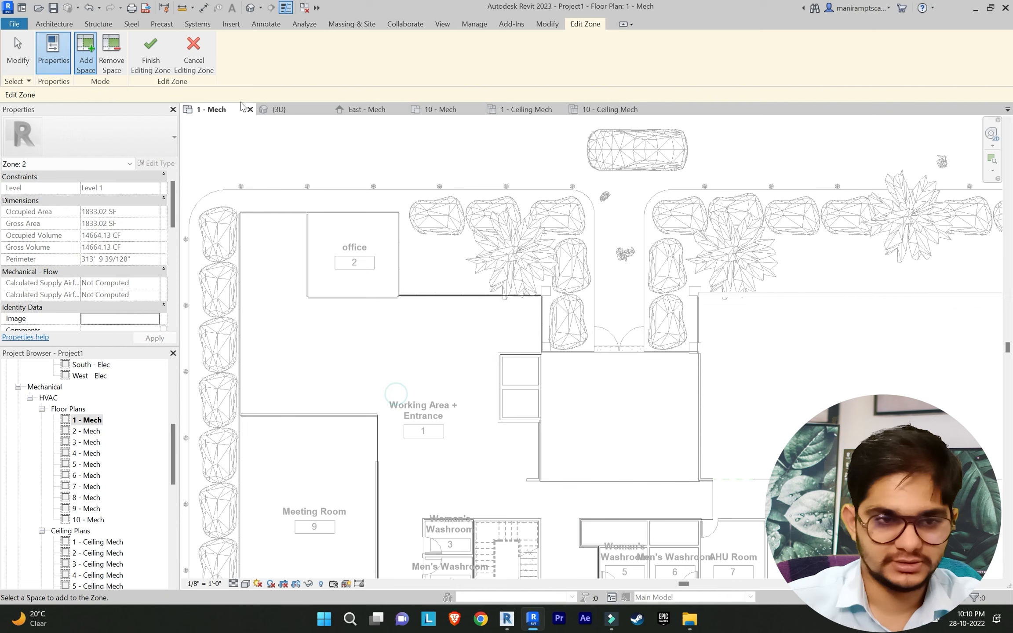
left_click(150, 51)
Step: Create an HVAC zone containing Meeting Room space 9
scroll(396, 220, "down", 2)
left_click(349, 55)
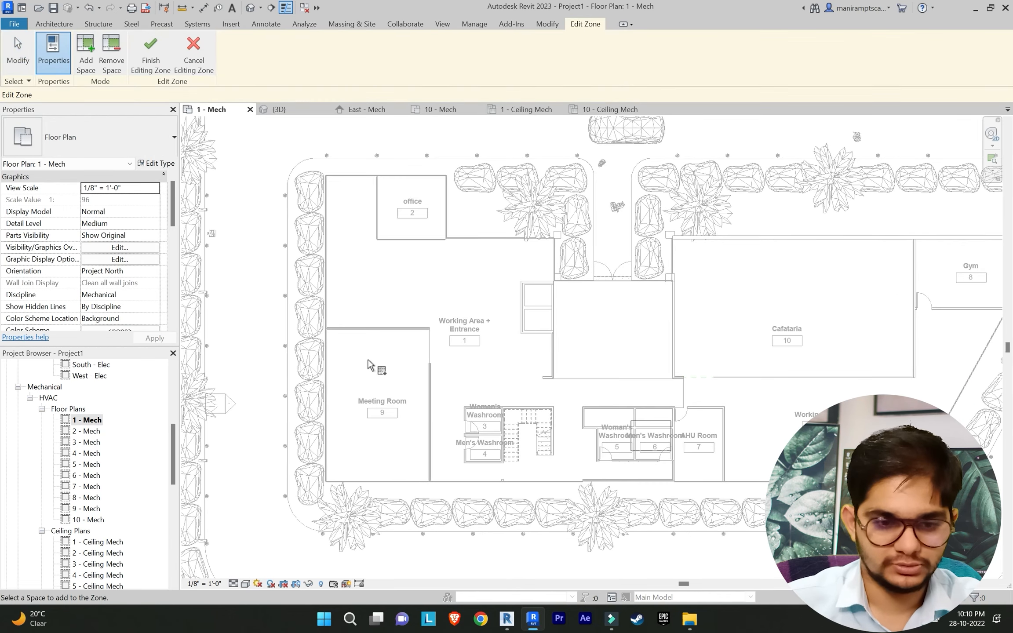
left_click(354, 384)
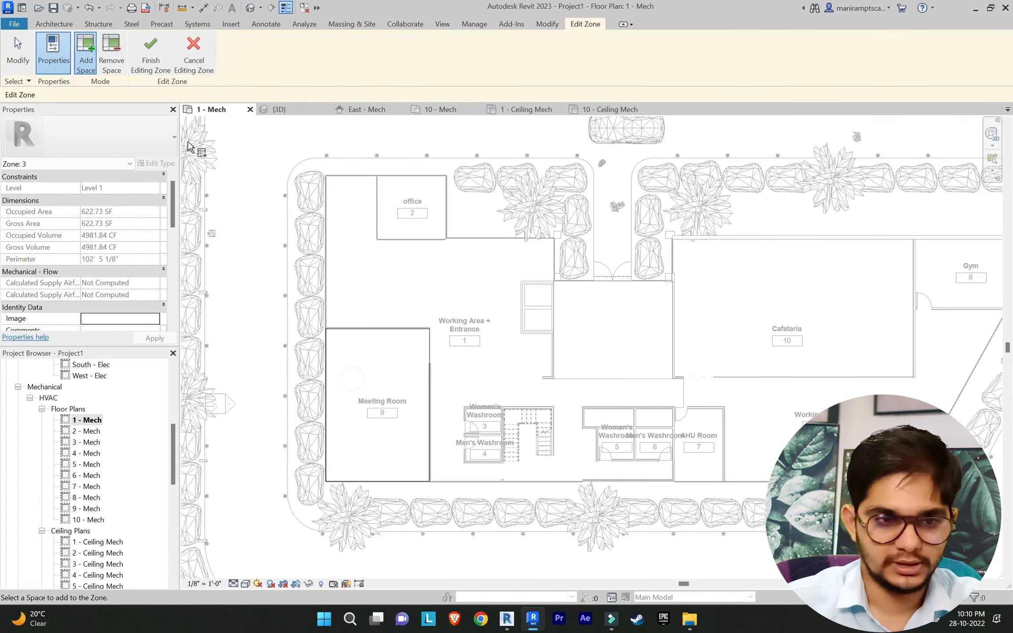
left_click(150, 51)
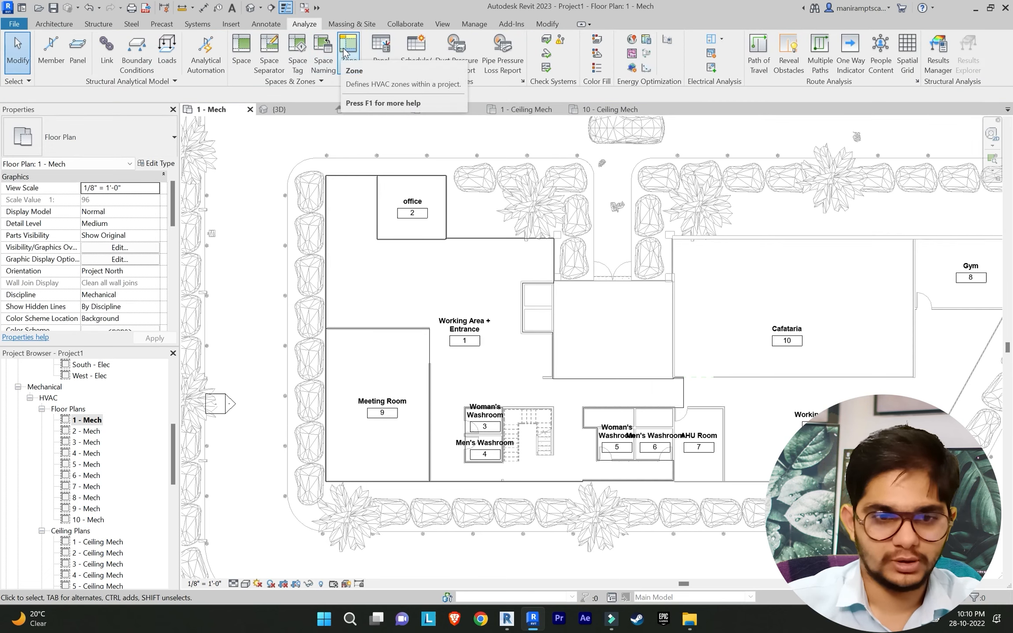
Step: Create an HVAC zone for the washroom spaces on the west side of the staircase
left_click(348, 53)
scroll(484, 440, "up", 5)
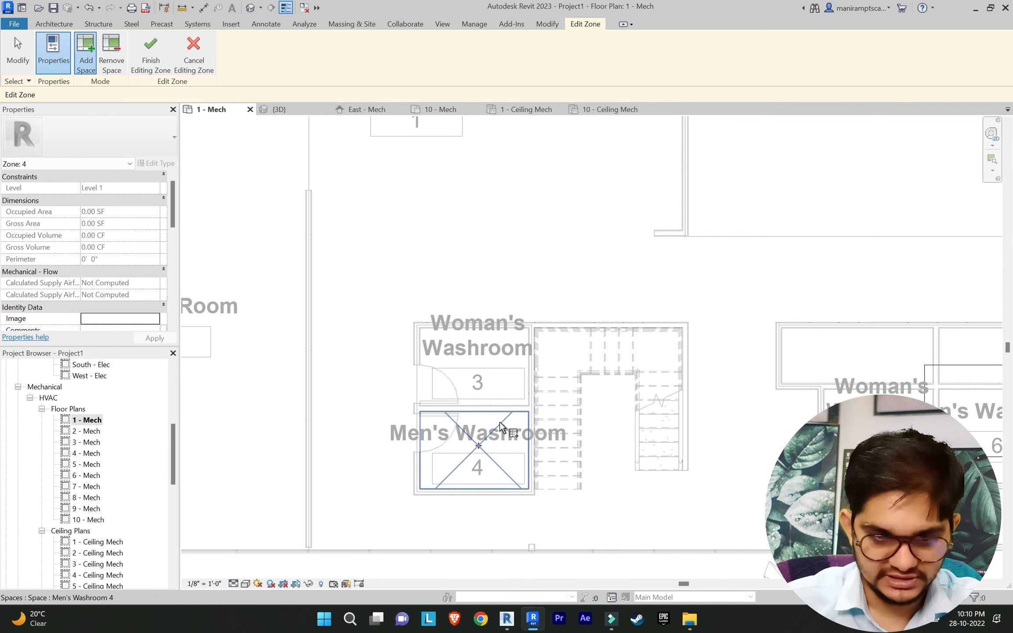
left_click(487, 431)
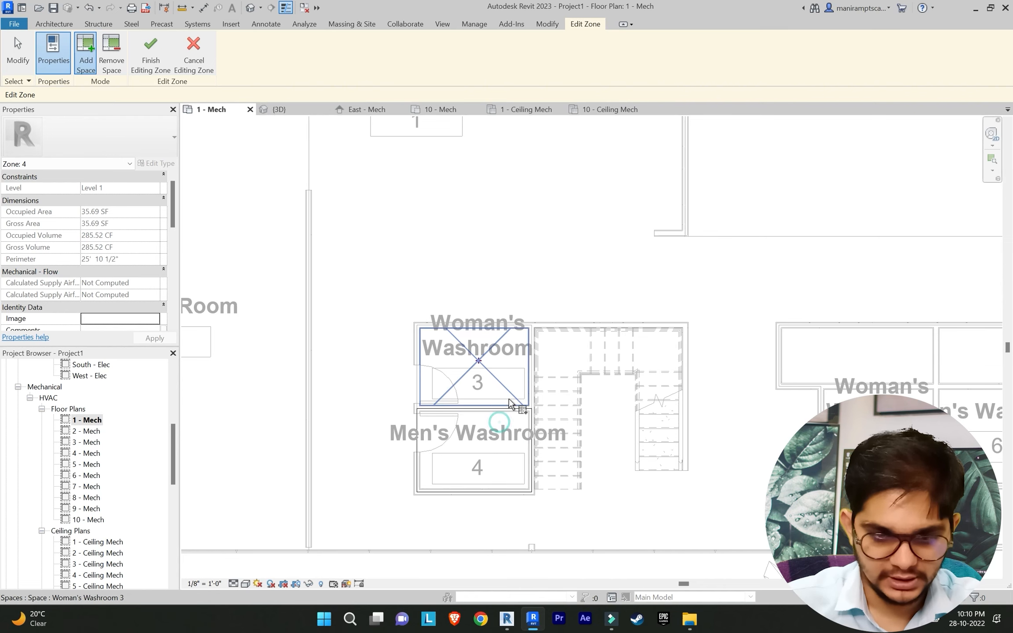
left_click(151, 53)
Step: Create one HVAC zone containing Woman's Washroom space 5 and Men's Washroom space 6
scroll(516, 298, "down", 2)
middle_click_drag(515, 298, 343, 315)
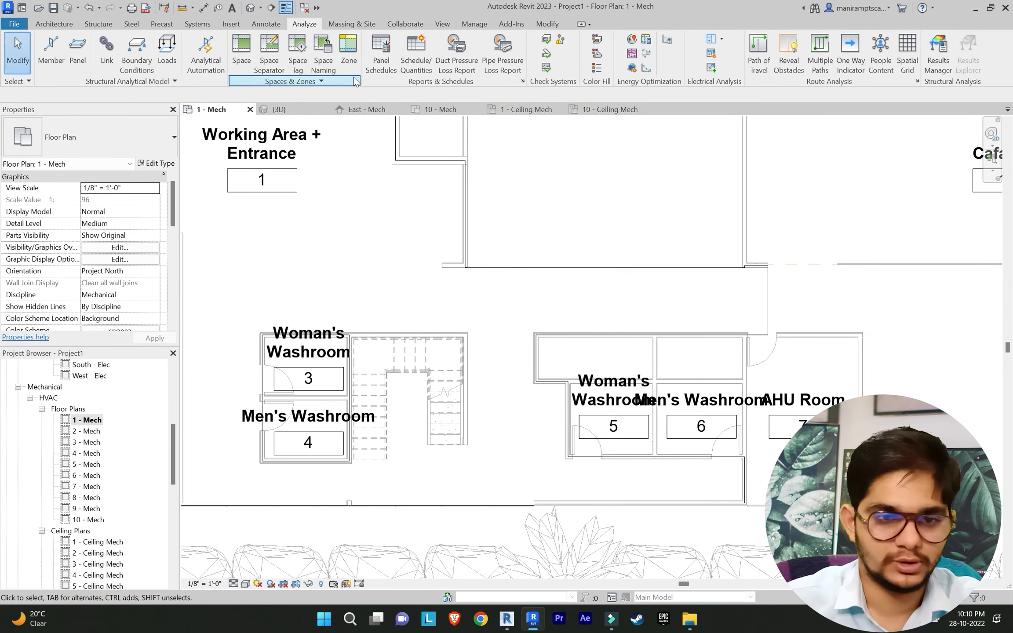
left_click(349, 53)
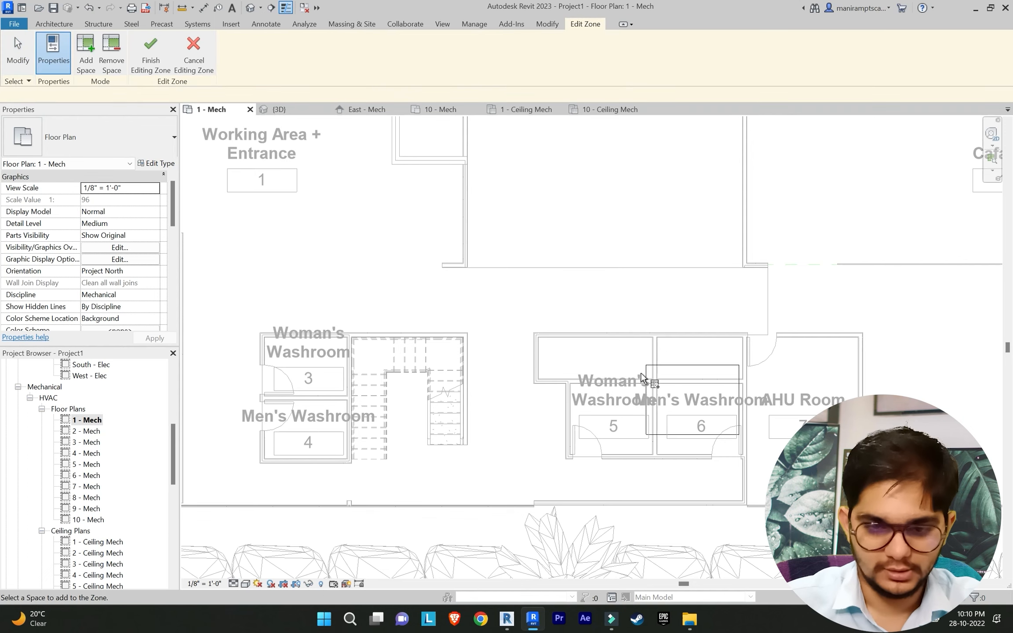
left_click(618, 432)
left_click(673, 434)
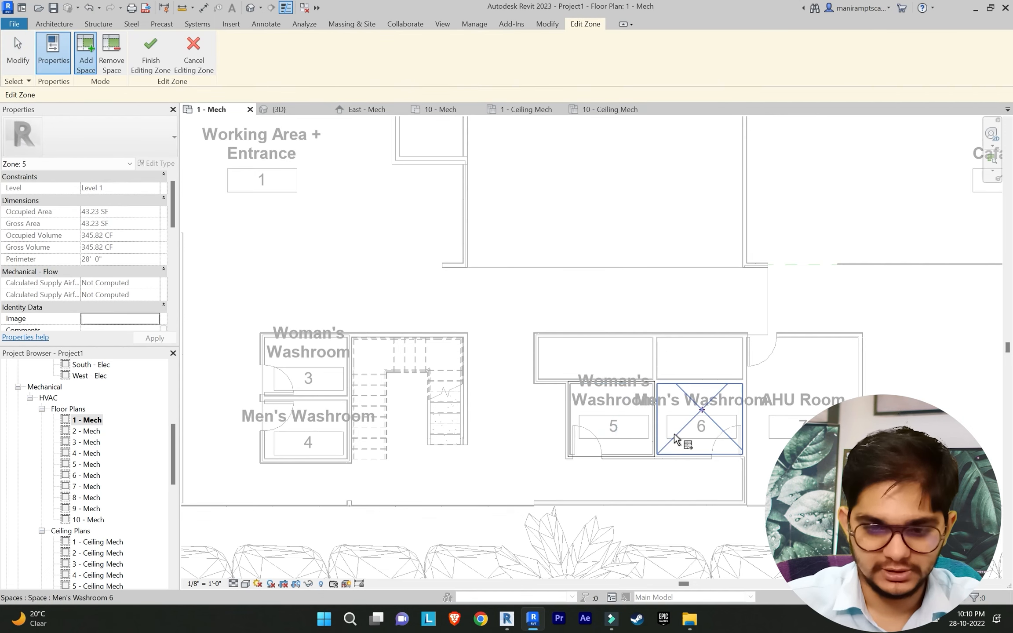
left_click(151, 52)
Step: Create an HVAC zone containing AHU Room space 7
scroll(636, 339, "down", 1)
middle_click_drag(745, 235, 493, 209)
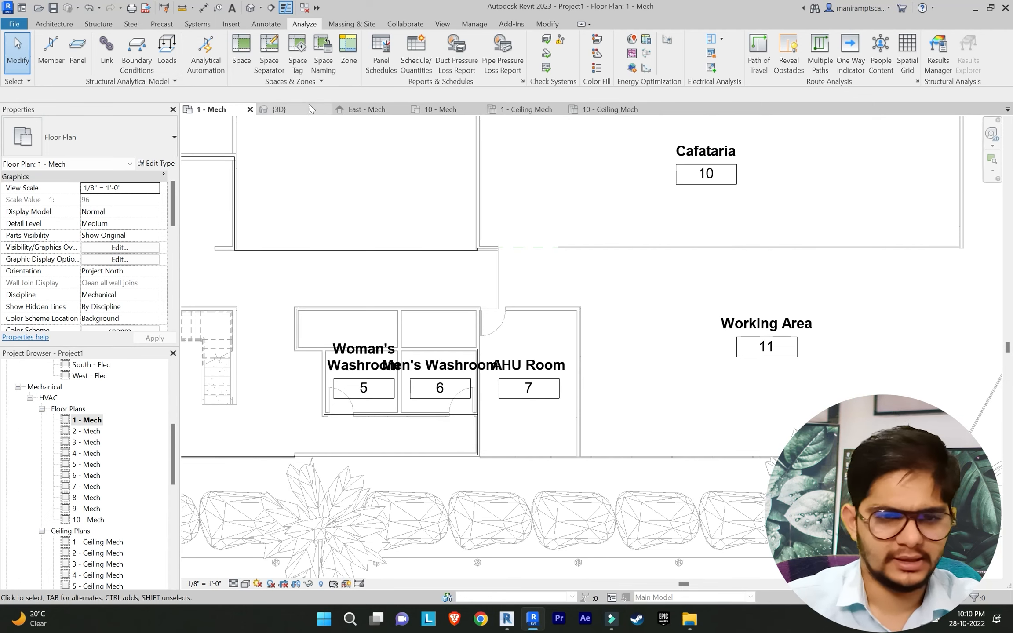
left_click(349, 49)
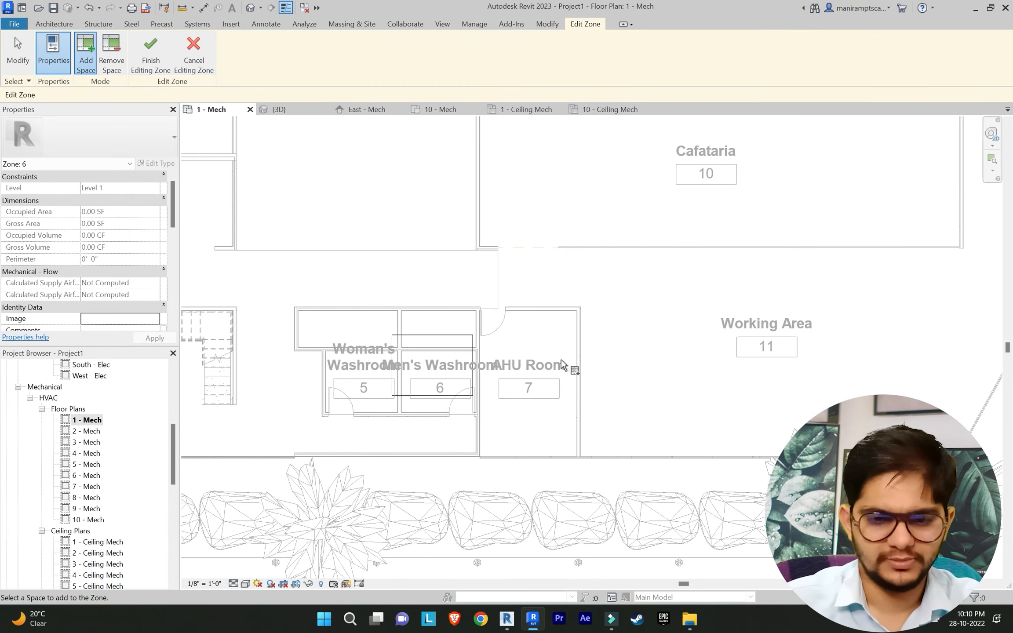
scroll(627, 318, "down", 1)
middle_click_drag(627, 318, 596, 415)
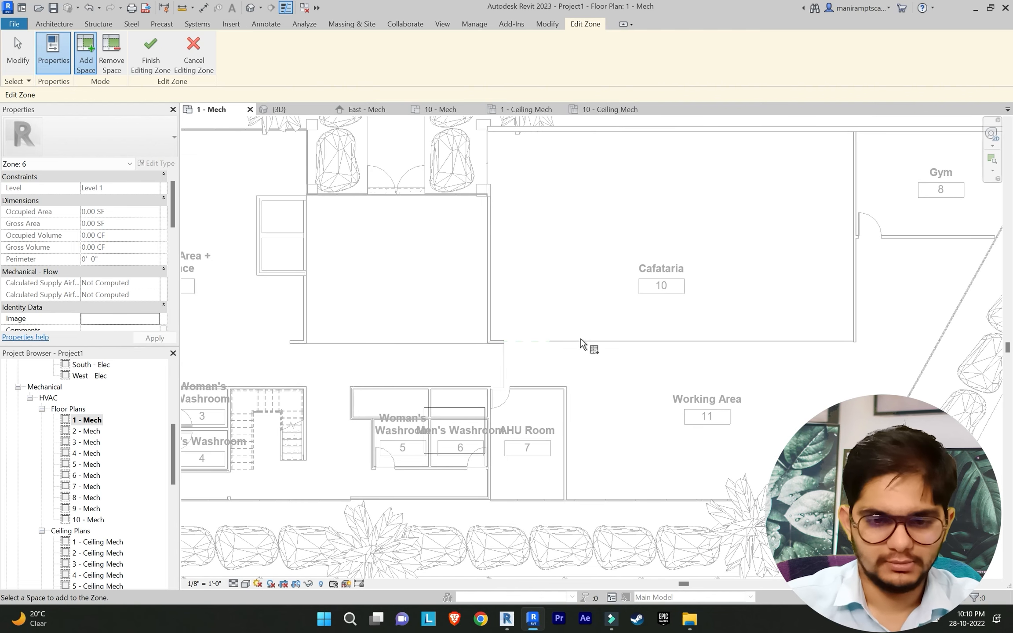
left_click(565, 407)
left_click(145, 60)
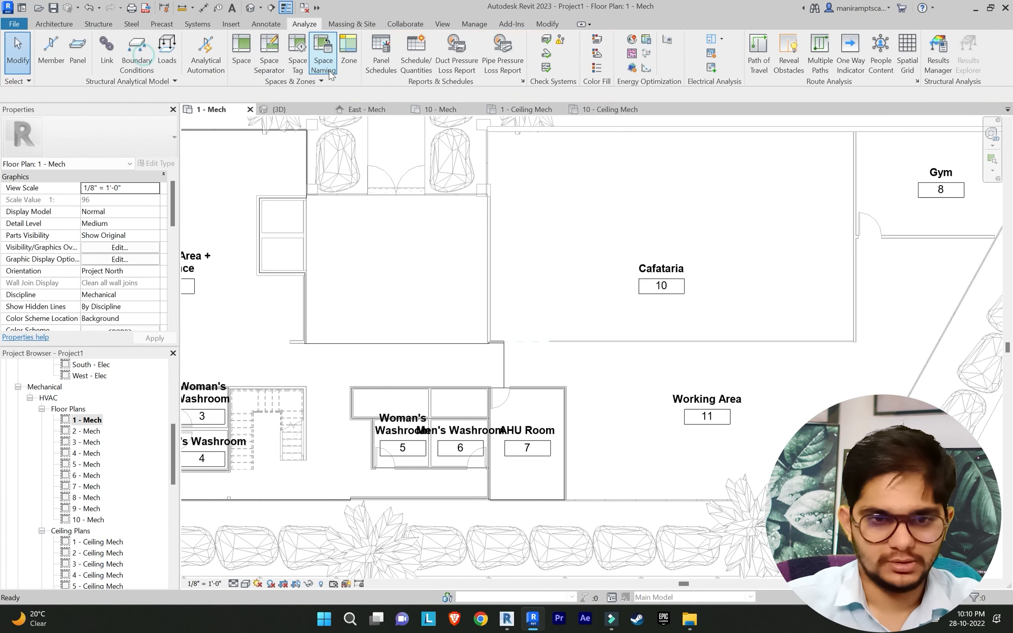
Step: Create two separate HVAC zones, one containing Cafataria space 10 and the other containing Working Area space 11
left_click(348, 49)
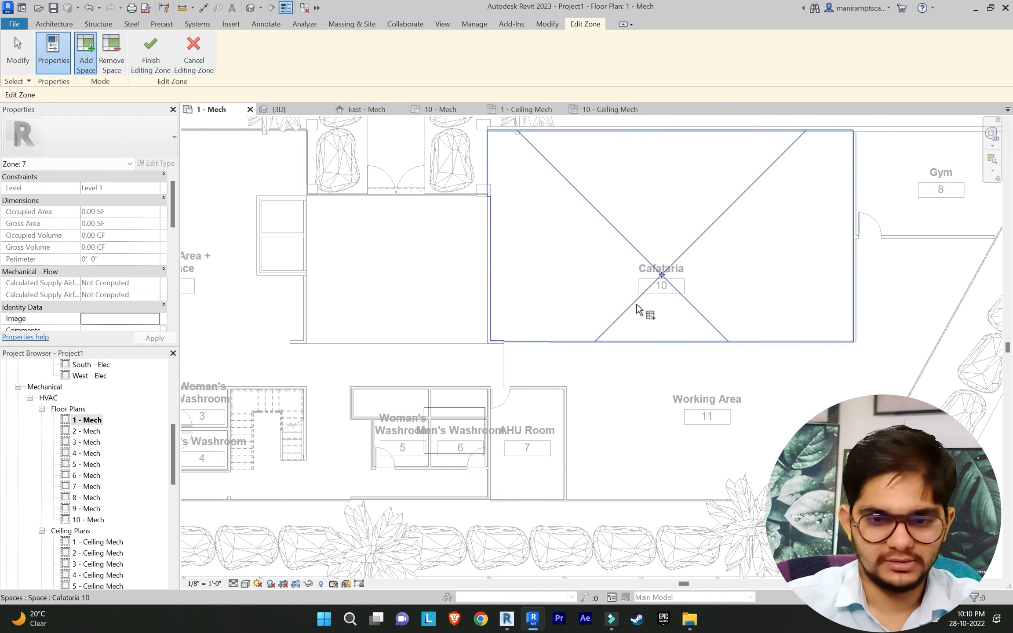
left_click(194, 49)
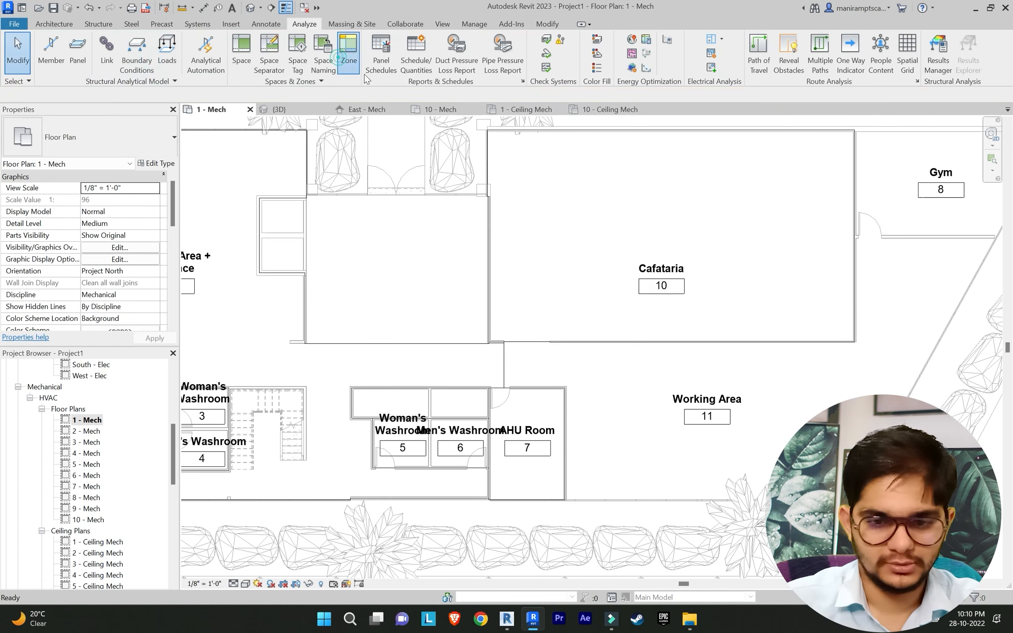
left_click(348, 50)
left_click(686, 382)
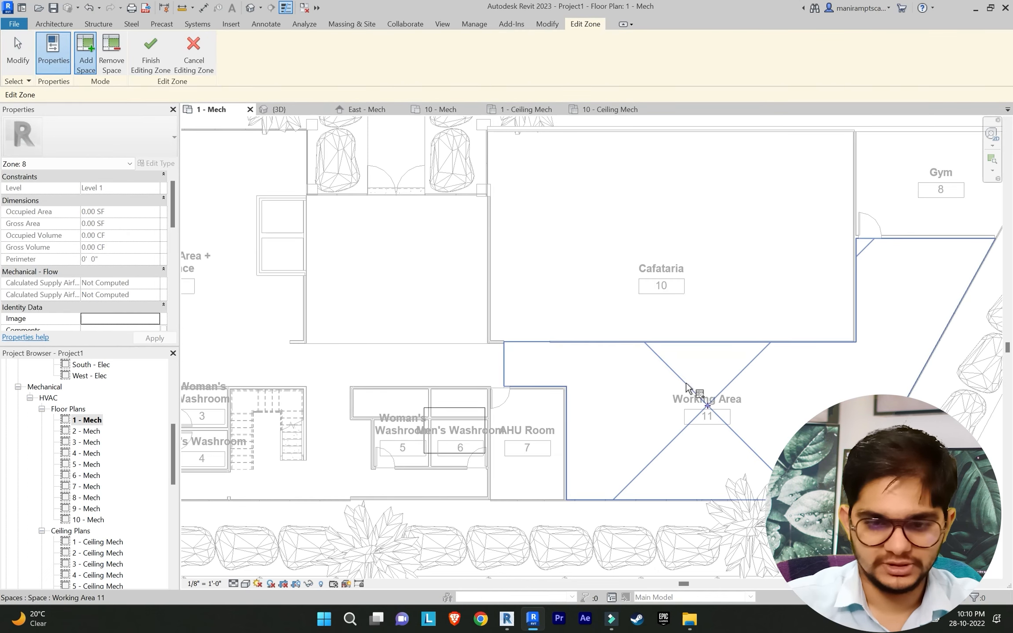
left_click(151, 48)
Step: Create an HVAC zone containing Gym space 8 in the northeast corner of the plan
middle_click_drag(613, 263, 482, 298)
left_click(343, 64)
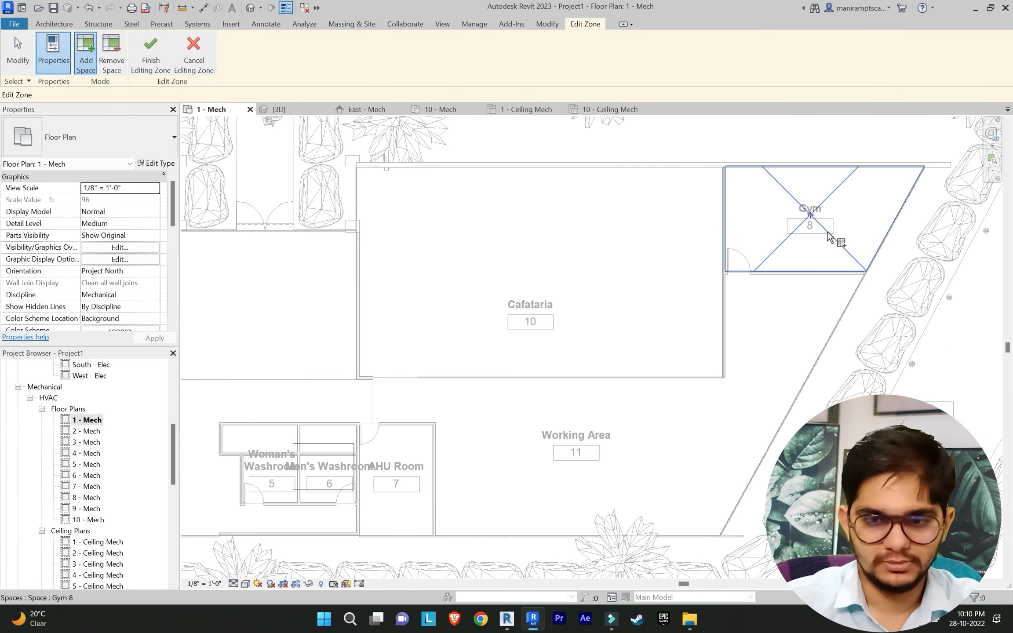
left_click(803, 226)
left_click(140, 56)
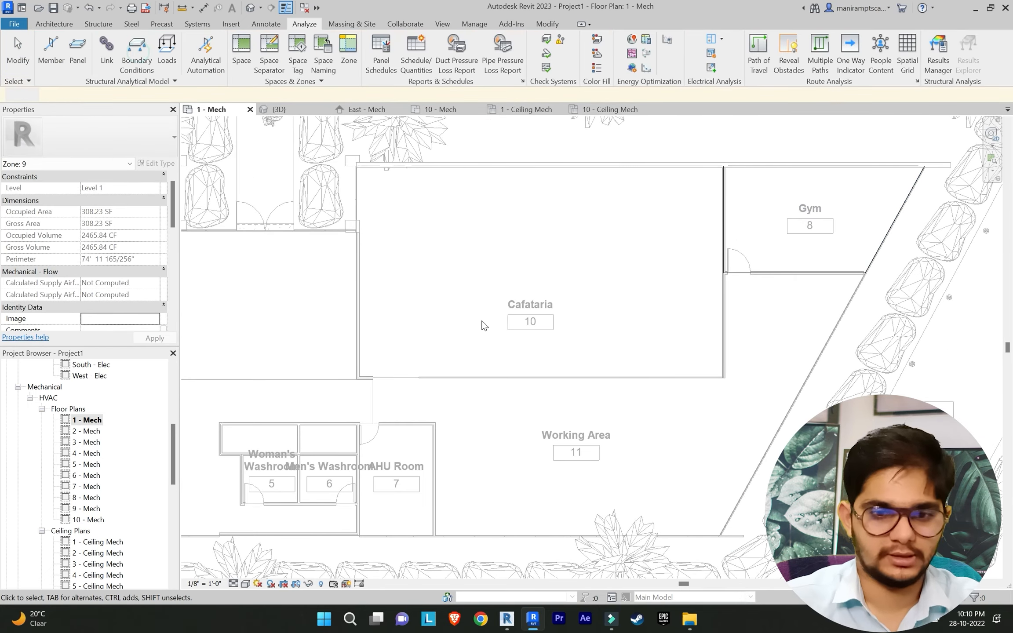
Step: Open the project location settings and move the project marker on the world map to northern India, near latitude 27.13, longitude 84.64
scroll(482, 321, "down", 3)
middle_click_drag(482, 320, 735, 321)
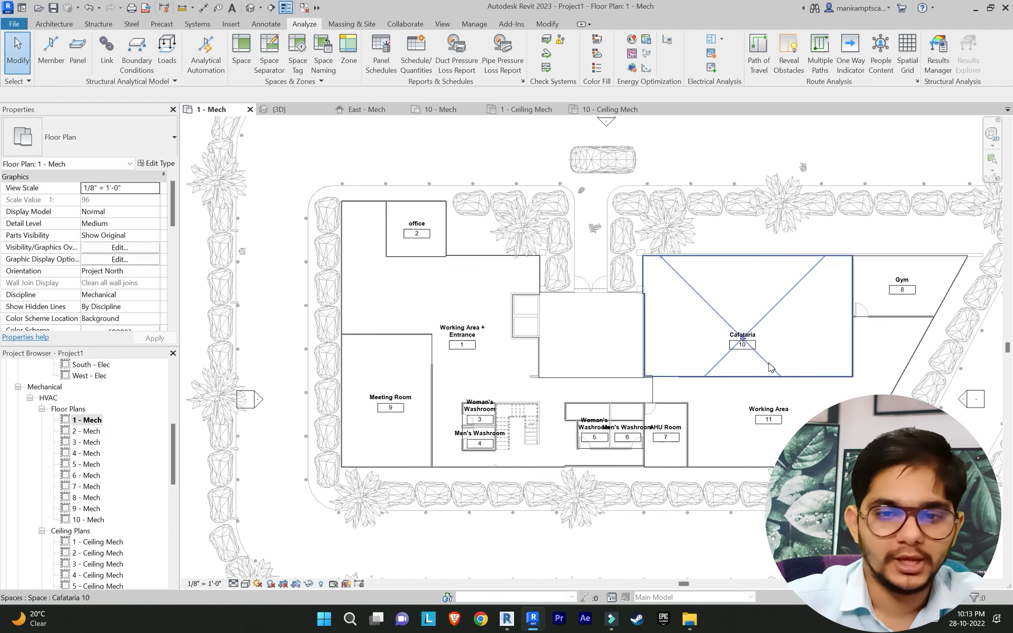
left_click(632, 41)
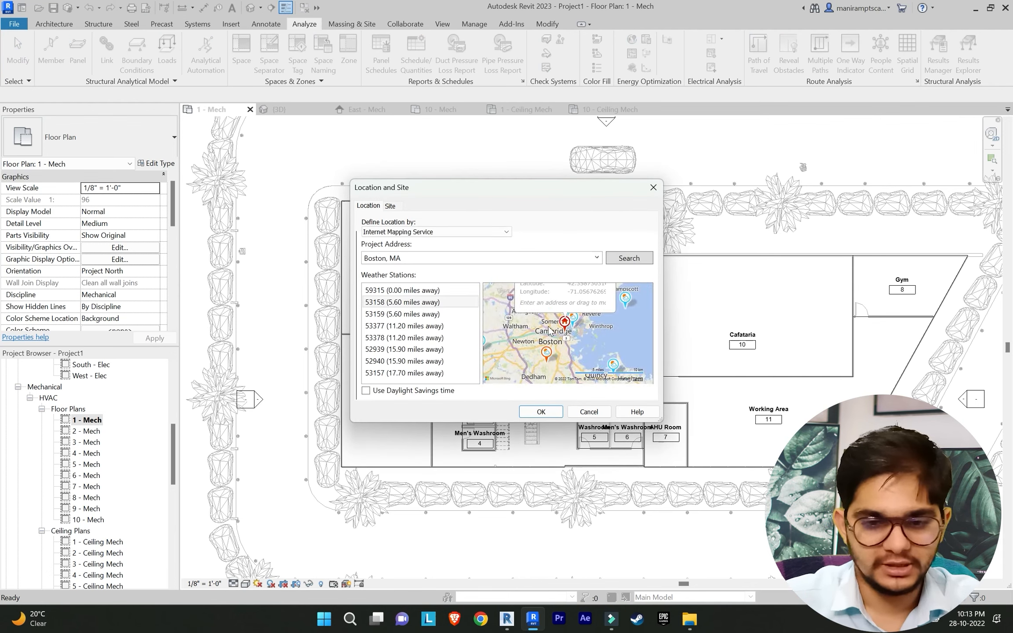
scroll(559, 335, "down", 5)
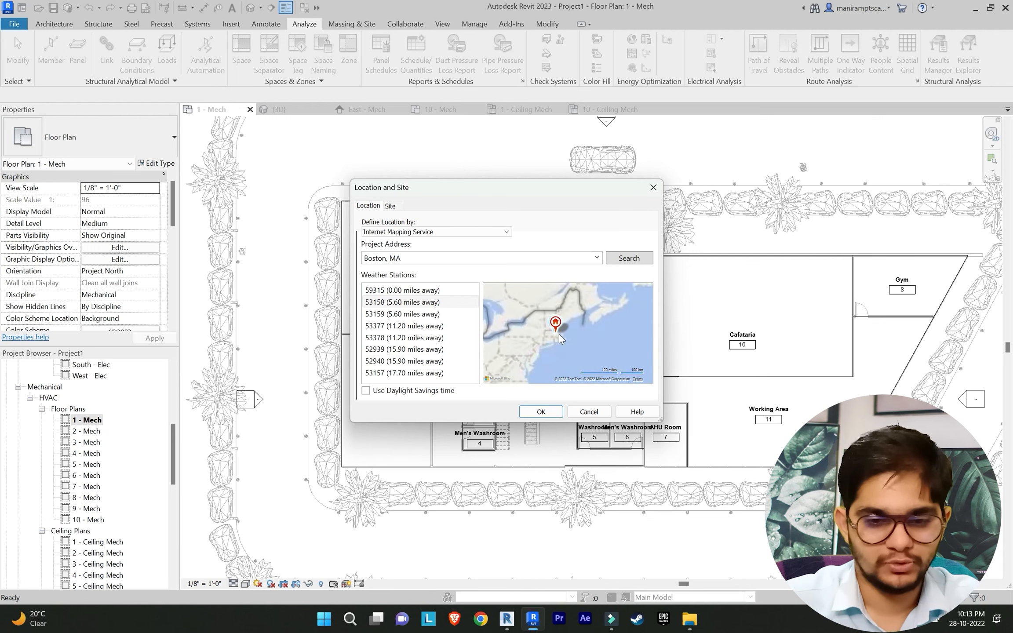
left_click_drag(578, 347, 624, 336)
mouse_move(602, 320)
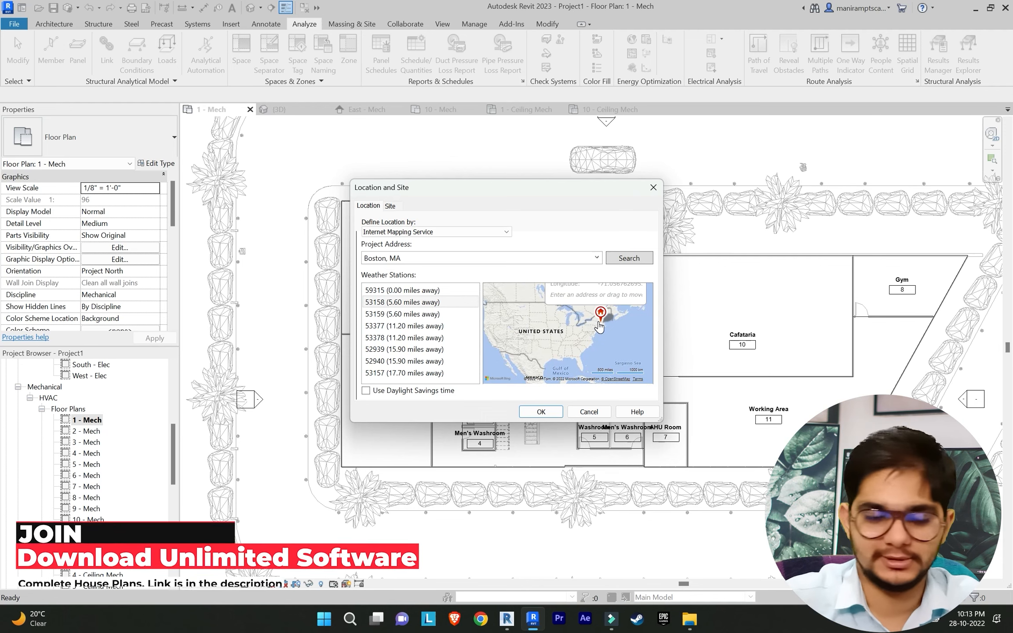
scroll(575, 333, "down", 3)
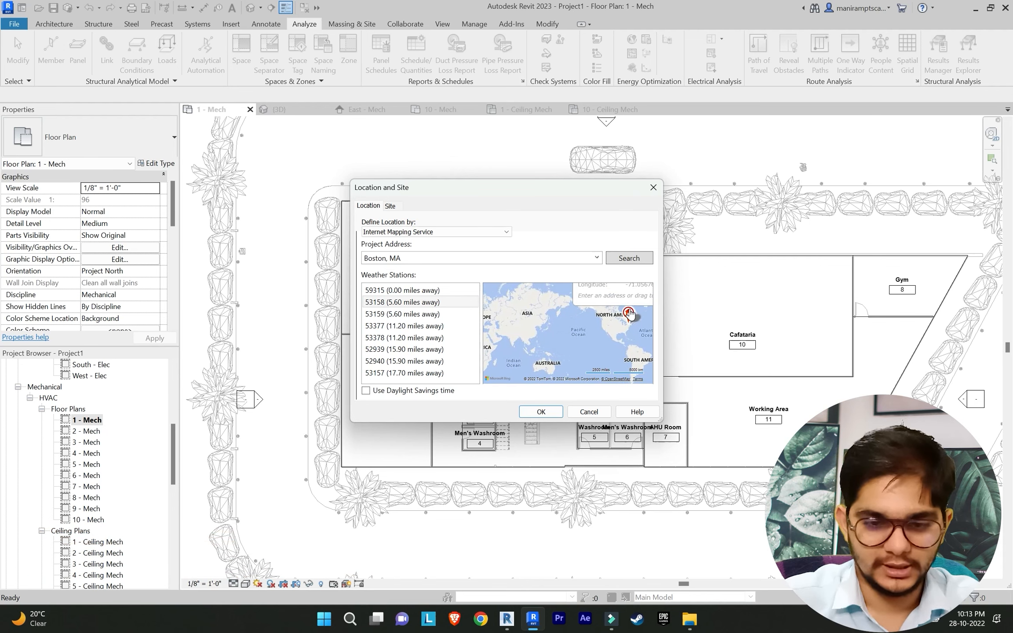
mouse_move(629, 315)
left_mouse_down()
mouse_move(533, 316)
mouse_move(518, 340)
left_mouse_up()
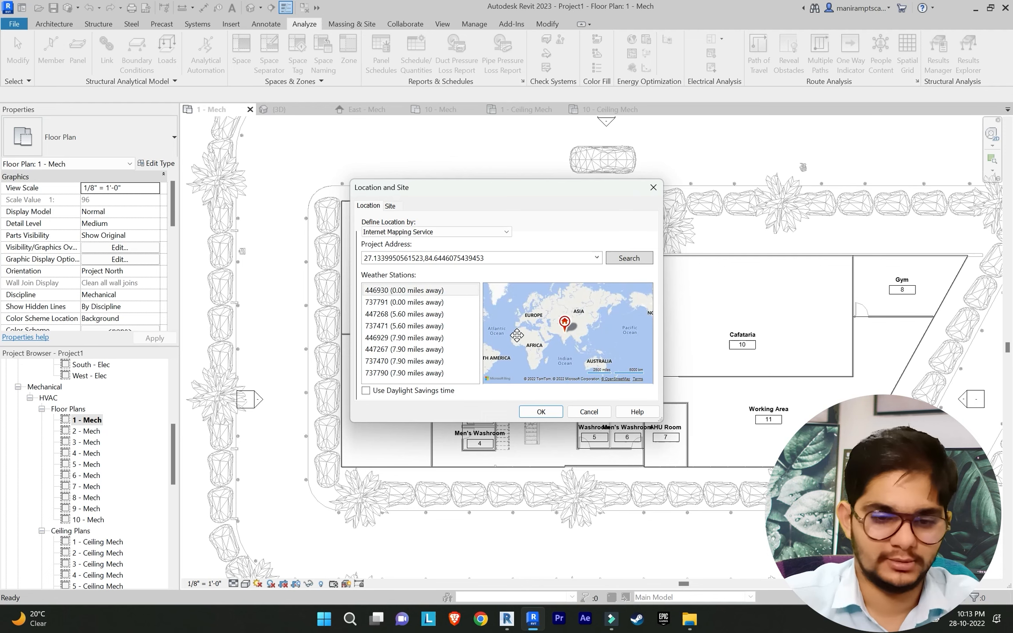
Step: Refine the project location to Gurugram, at about latitude 28.4625, longitude 77.0460, and accept the location settings
scroll(568, 337, "up", 5)
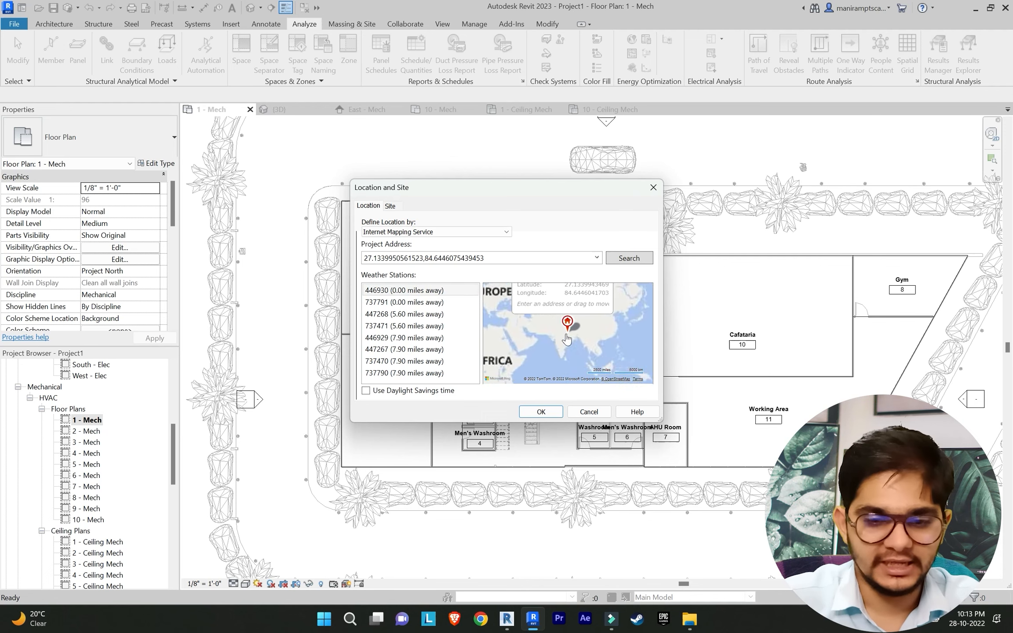
left_click_drag(590, 325, 565, 331)
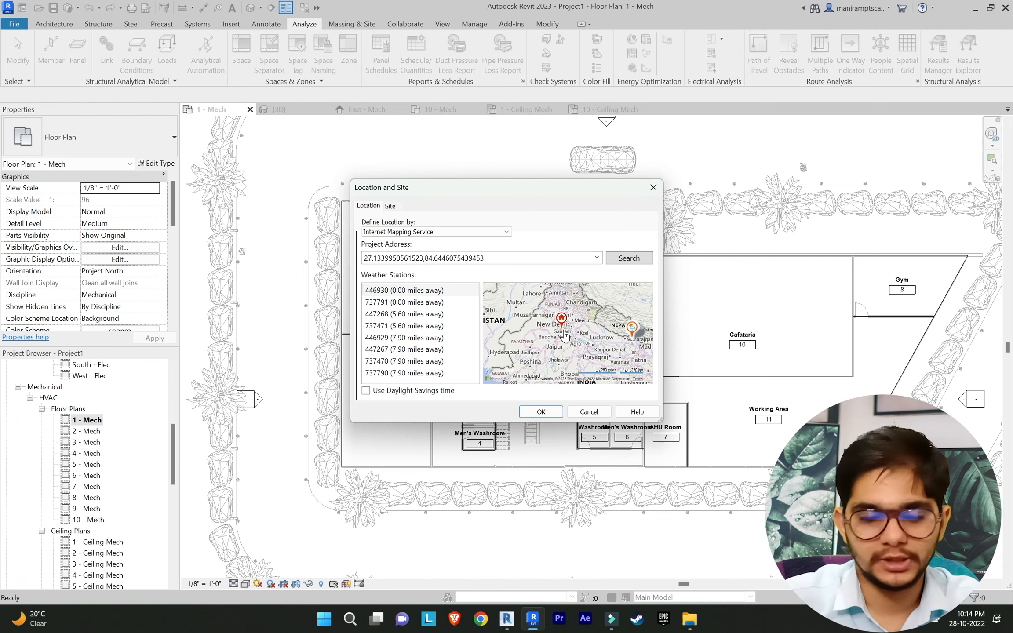
scroll(580, 336, "up", 5)
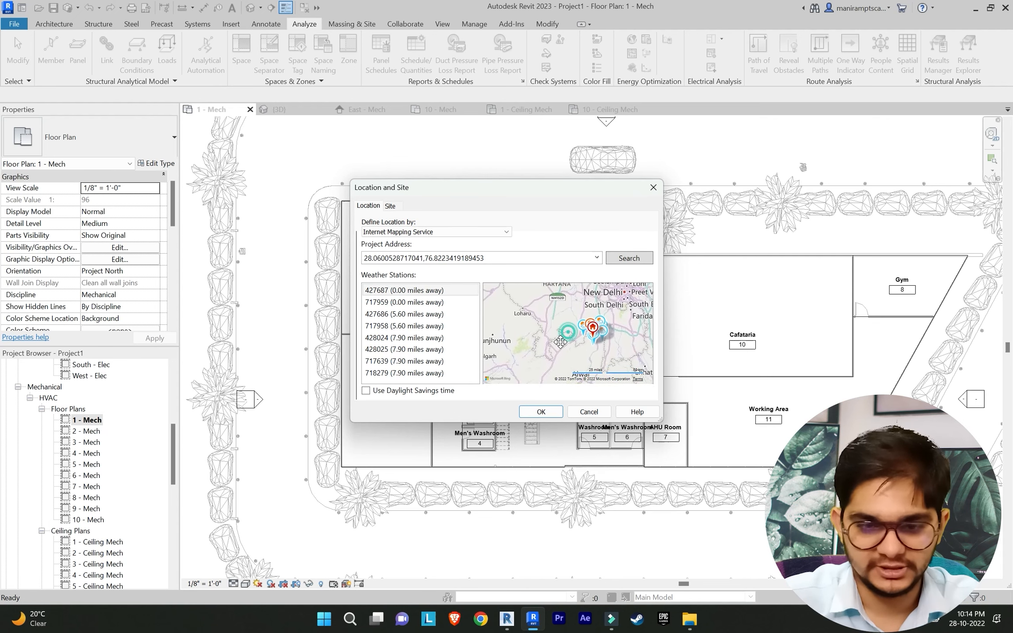
scroll(592, 352, "up", 3)
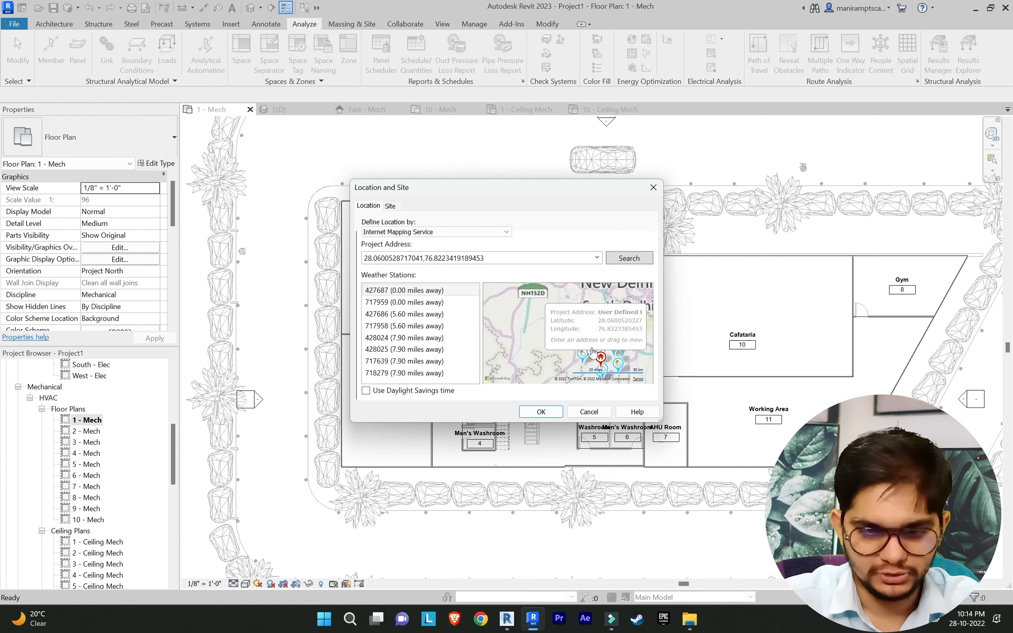
left_click_drag(593, 352, 625, 312)
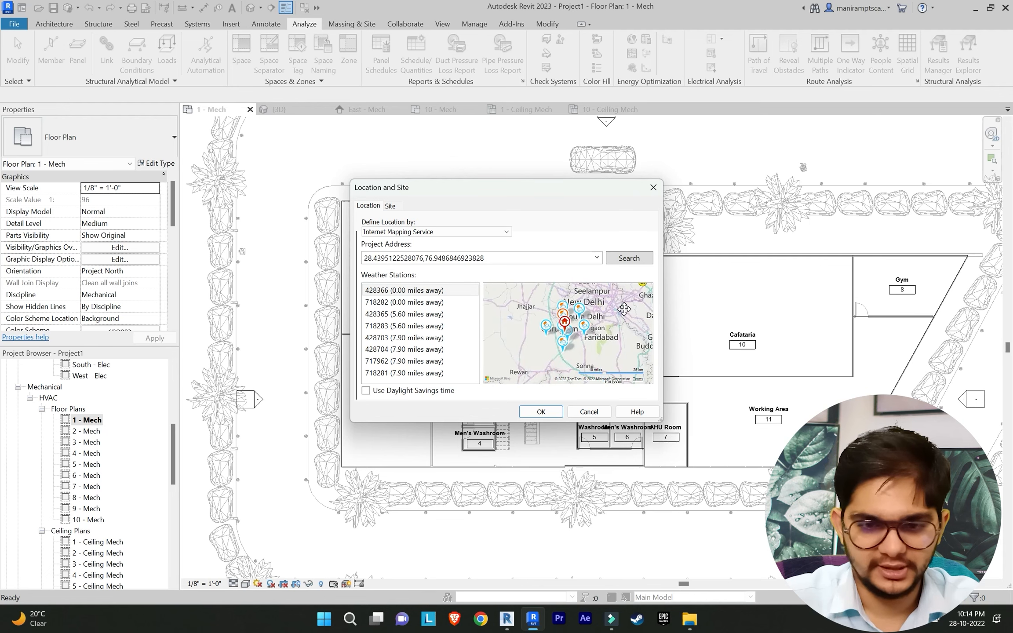
mouse_move(567, 333)
scroll(568, 333, "up", 3)
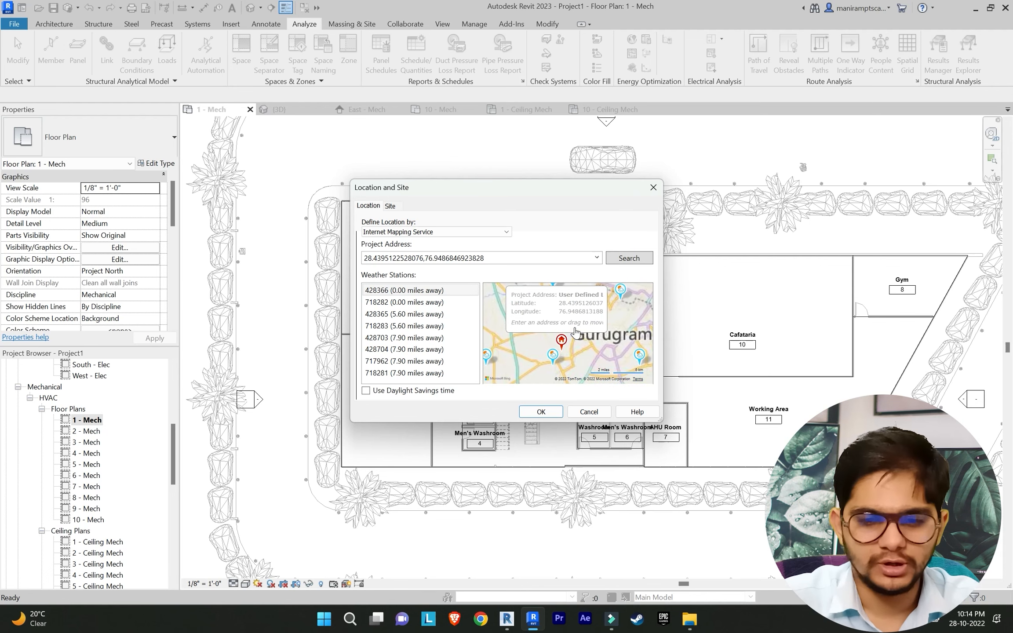
left_click_drag(571, 342, 586, 334)
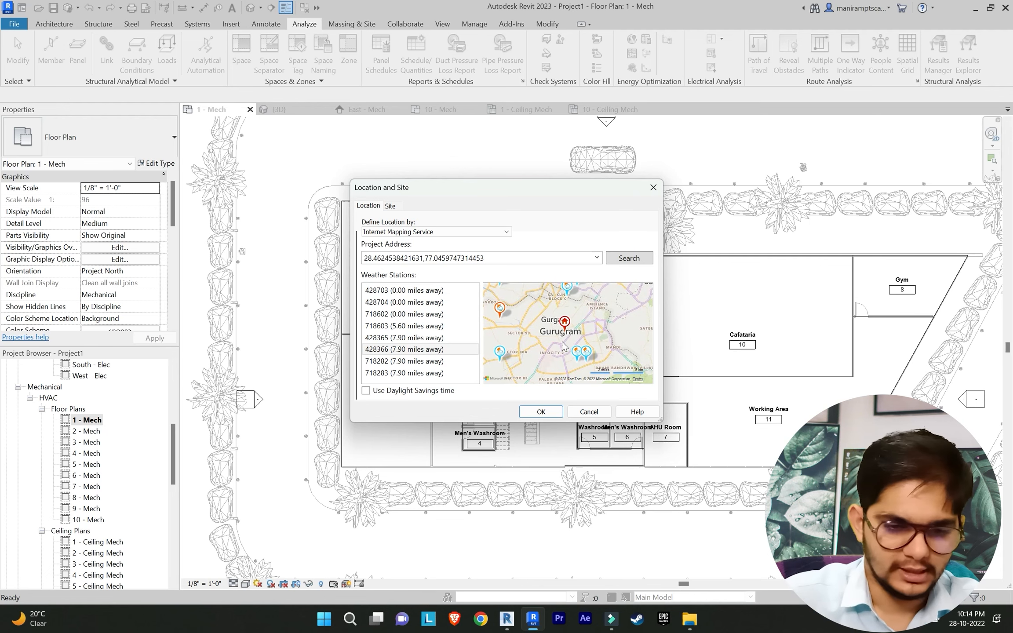
left_click(542, 411)
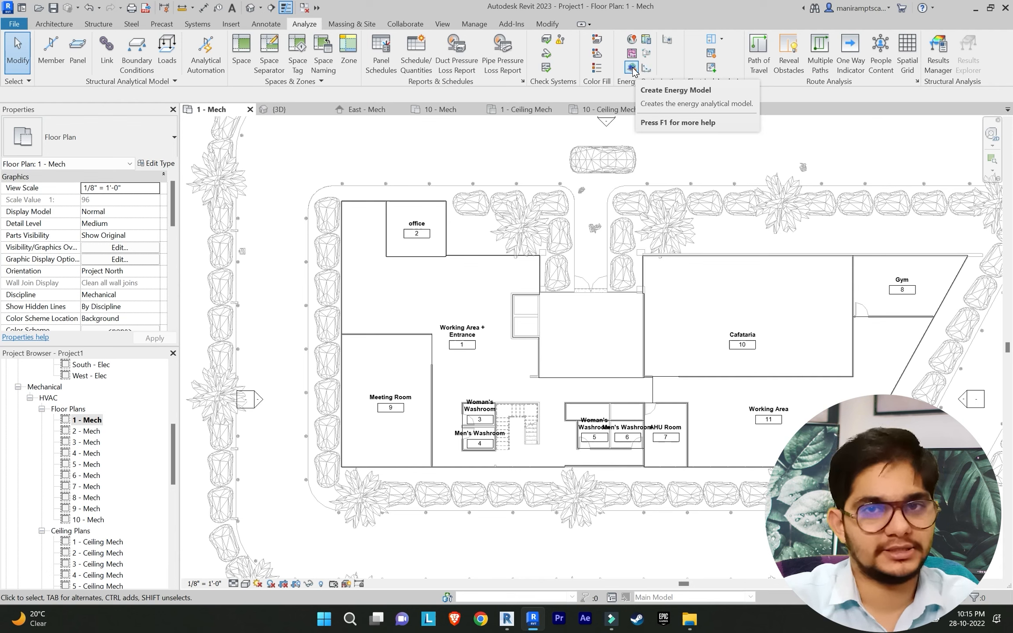
Step: Create the energy analytical model of the building and return to the 1 - Mech floor plan
left_click(633, 68)
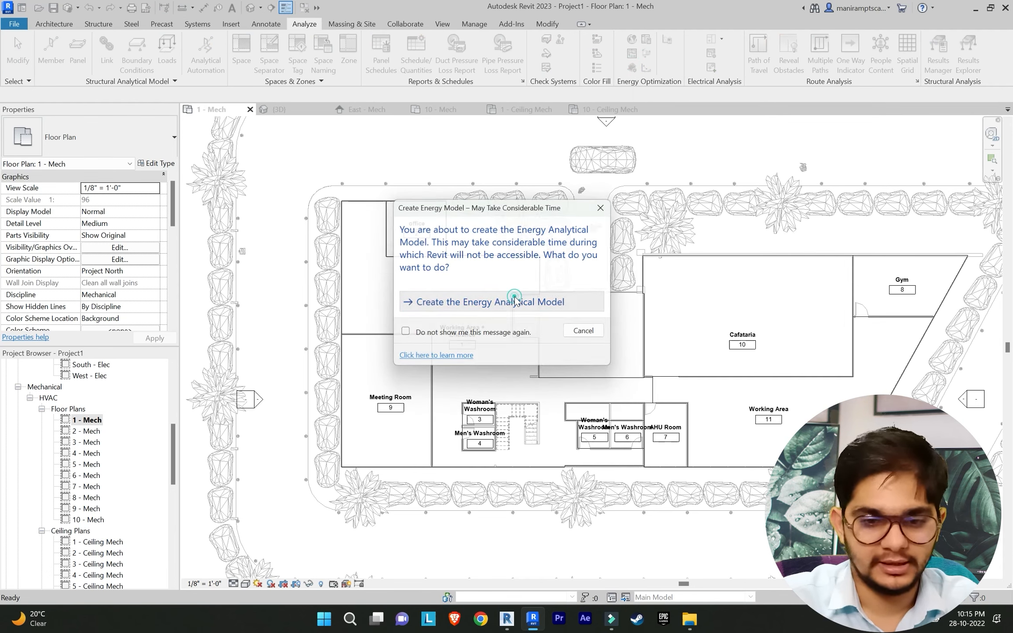
left_click(516, 299)
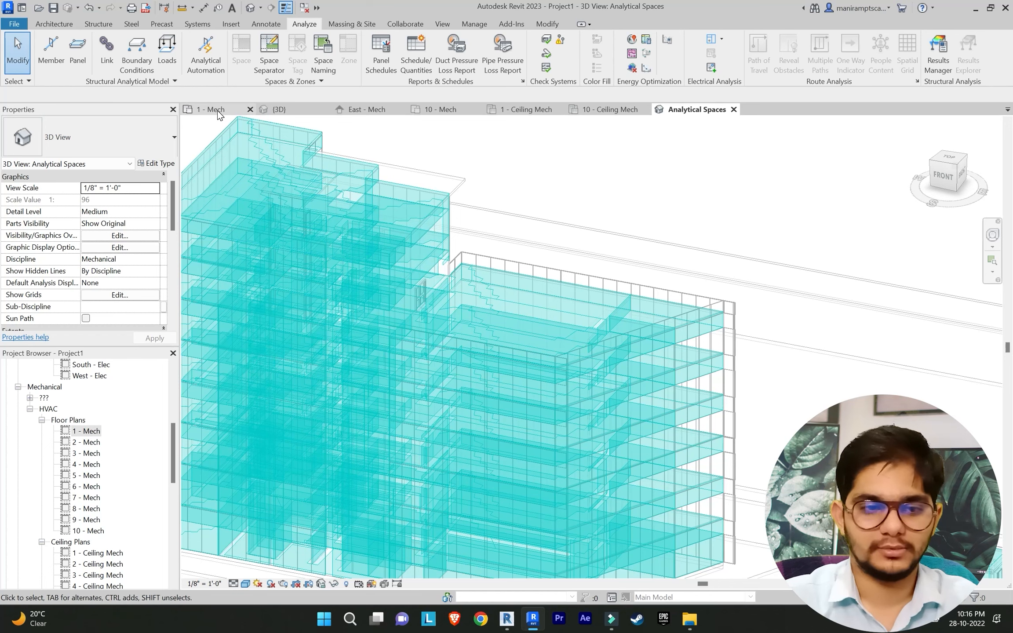
left_click(217, 113)
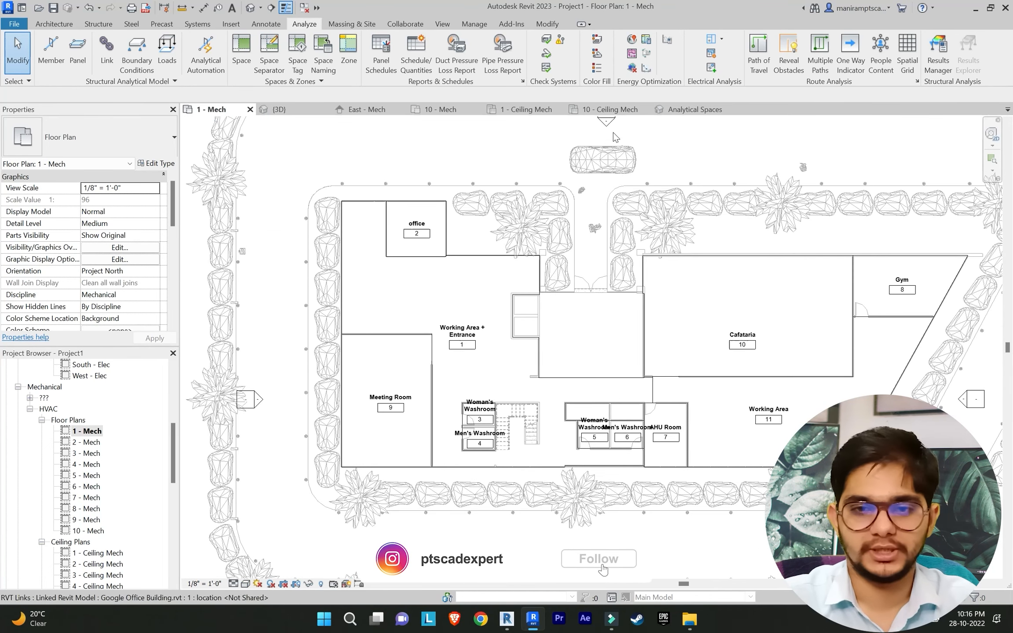
Step: Set the energy analytical model's mode to Use Rooms or Spaces in the energy settings
left_click(647, 41)
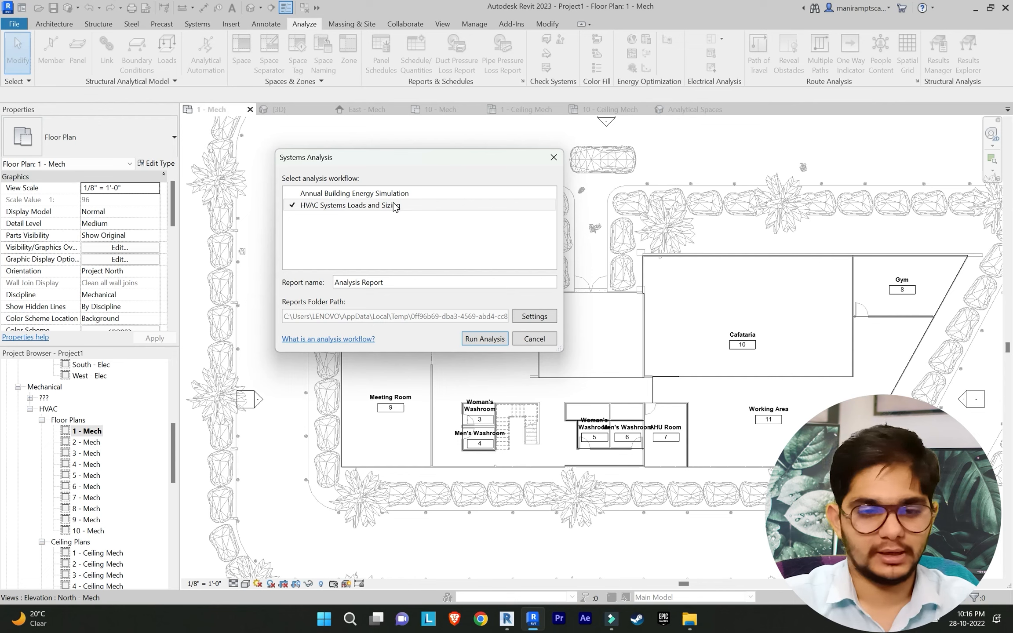
left_click(554, 157)
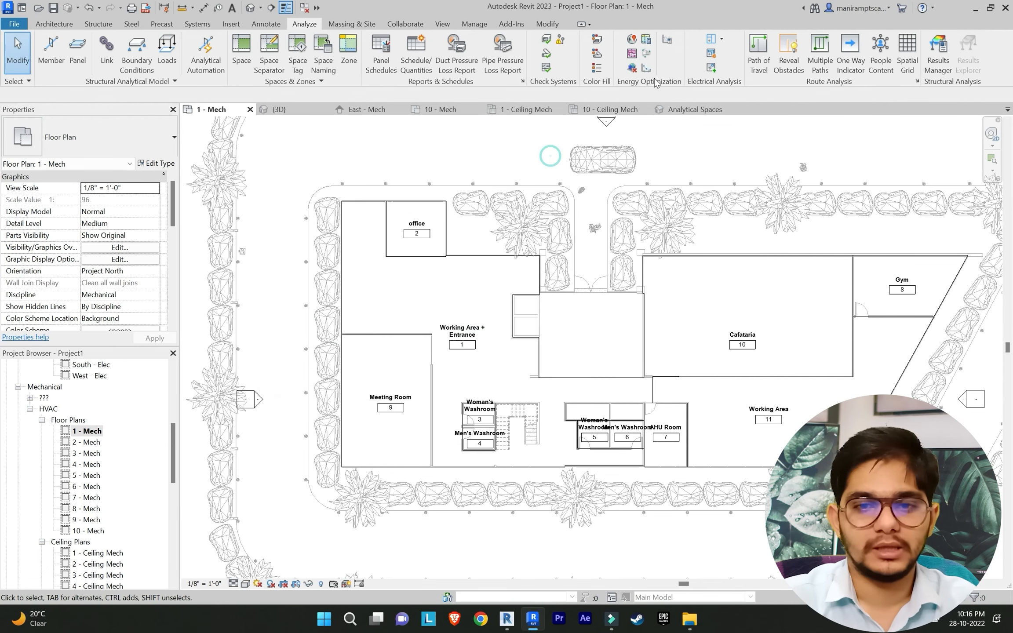
left_click(670, 41)
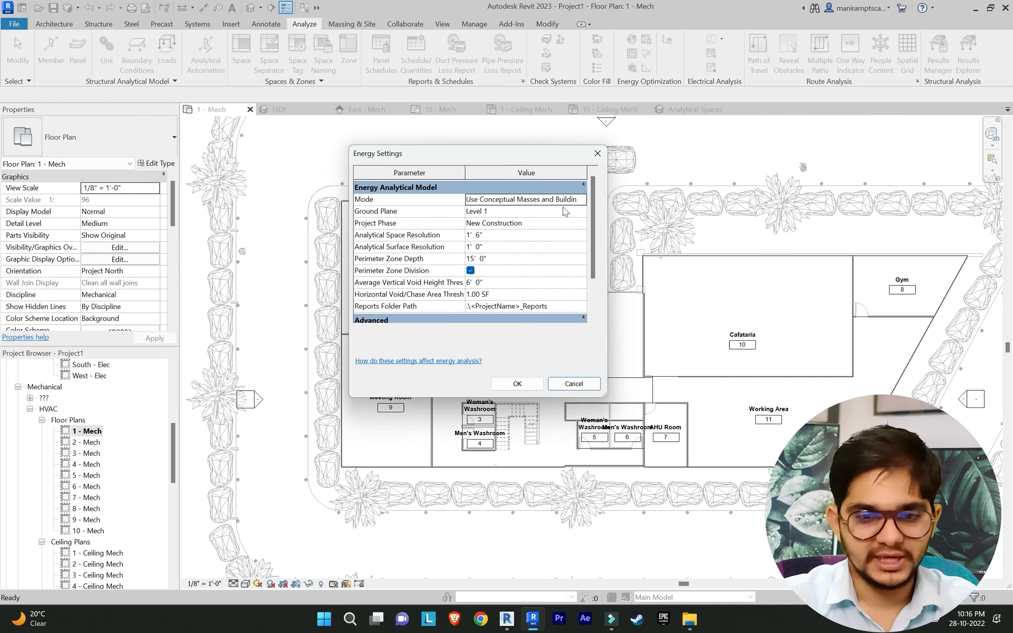
left_click(580, 202)
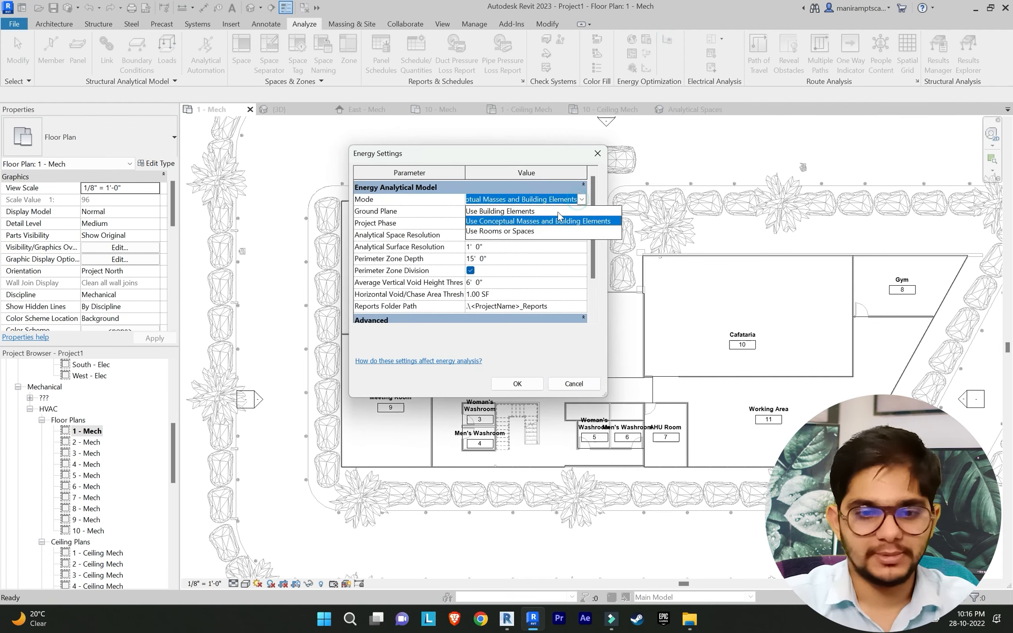
left_click(527, 232)
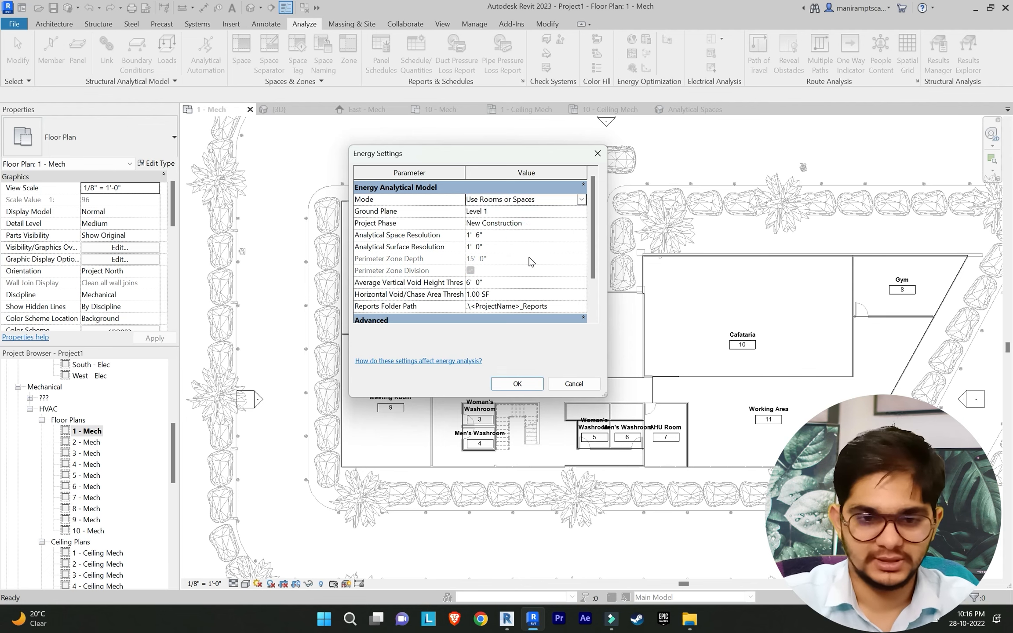
Step: Review the advanced energy options, including building service, building type, HVAC system and export category, and accept the energy settings
scroll(530, 264, "down", 2)
left_click(524, 294)
scroll(445, 231, "down", 6)
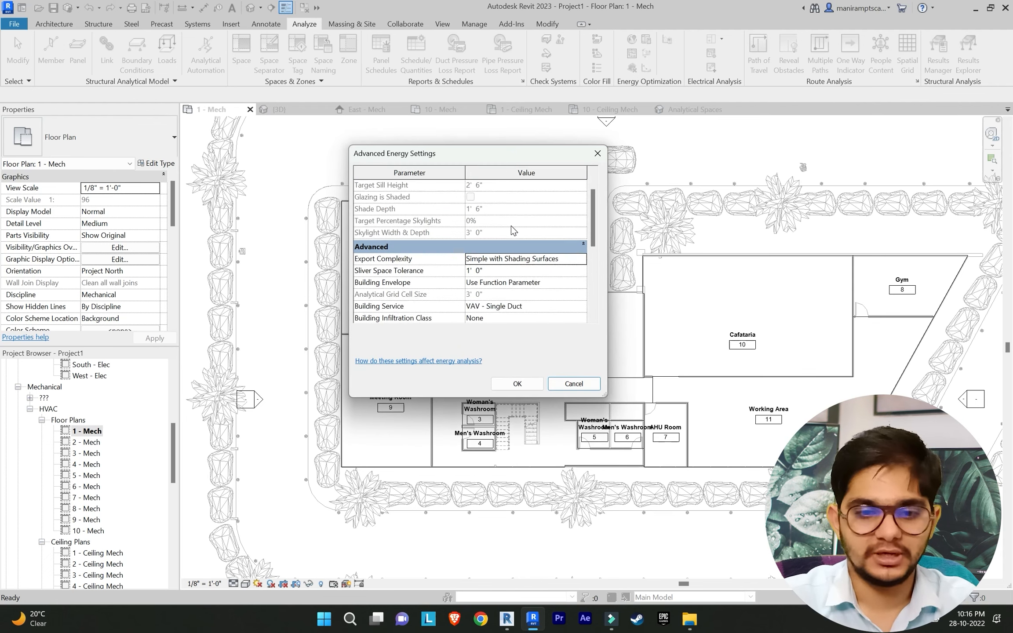
scroll(444, 213, "down", 1)
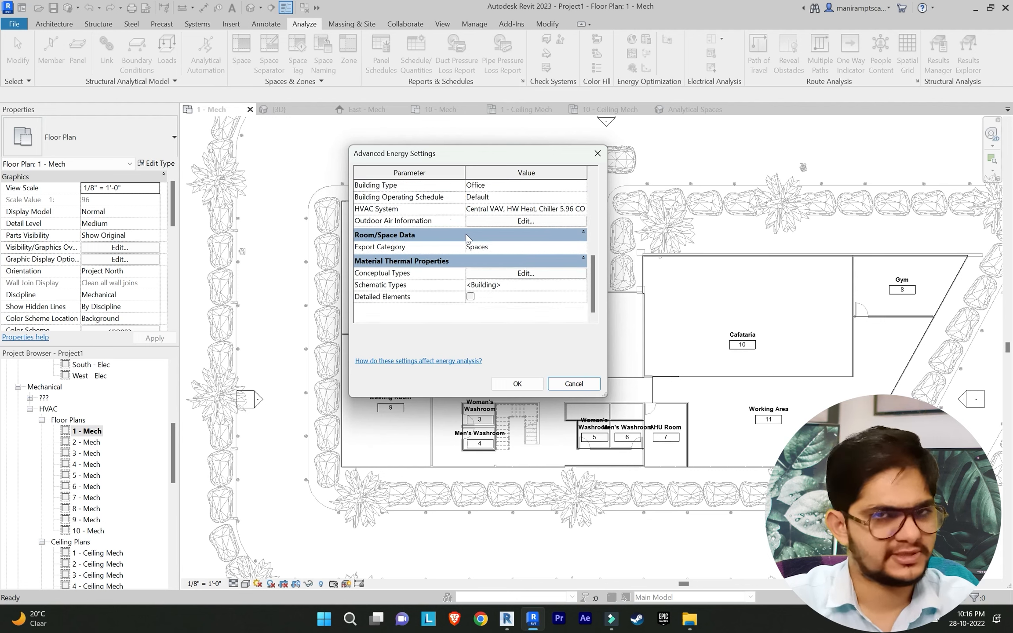
scroll(458, 256, "up", 5)
left_click(517, 384)
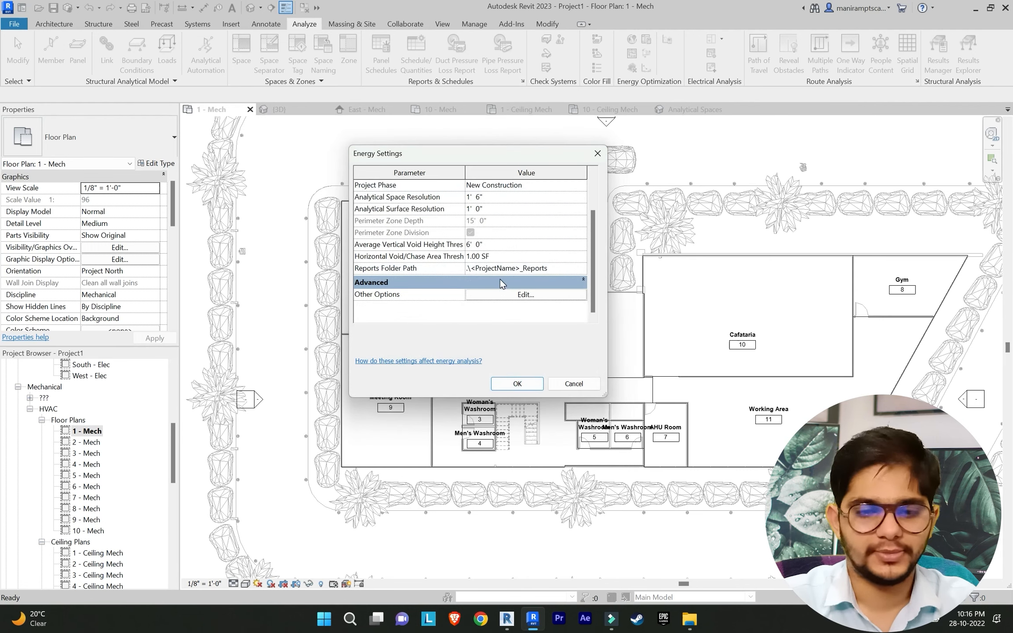
left_click(521, 383)
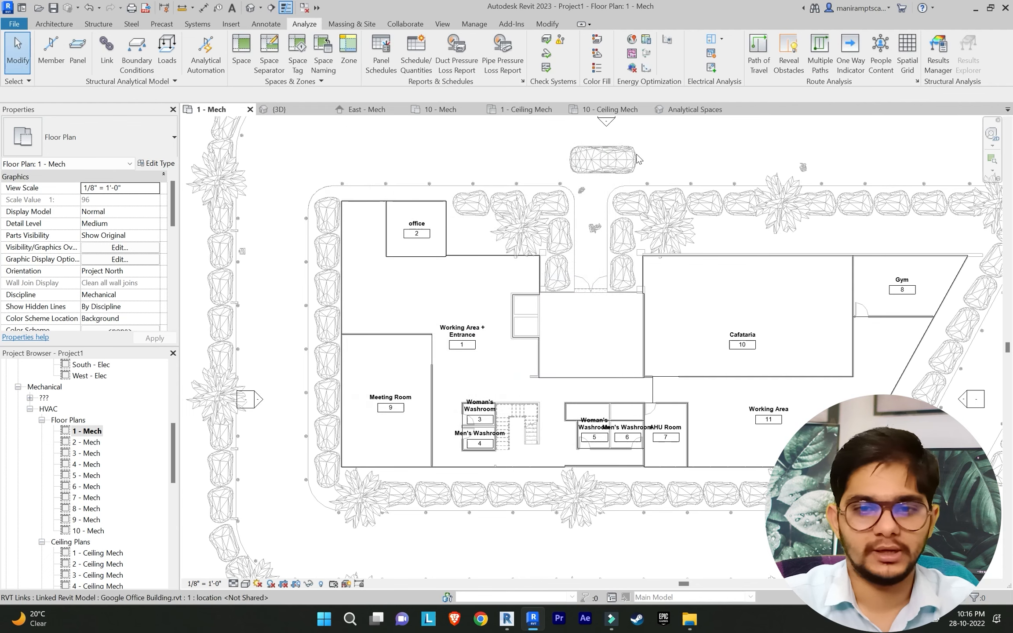
Step: Check the energy settings for the systems analysis and run the HVAC Systems Loads and Sizing workflow
left_click(650, 44)
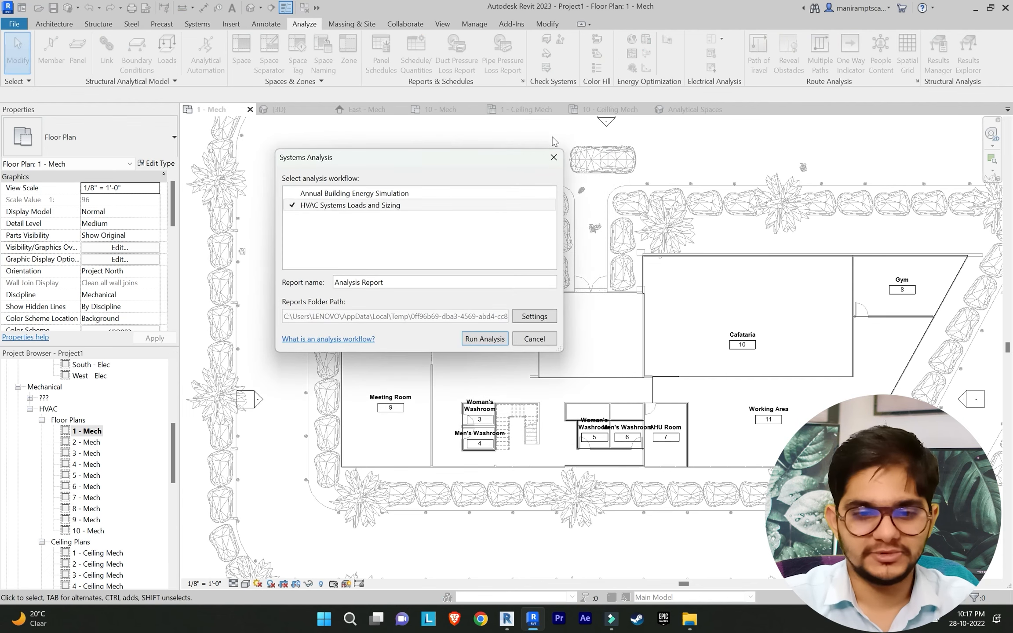
left_click(541, 316)
scroll(539, 248, "down", 1)
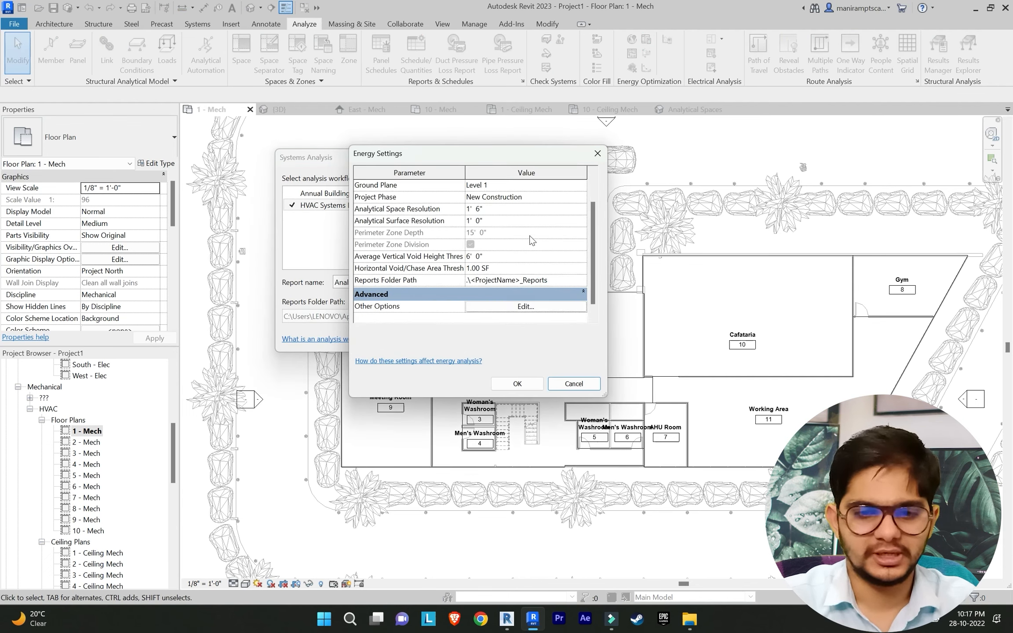
left_click(517, 384)
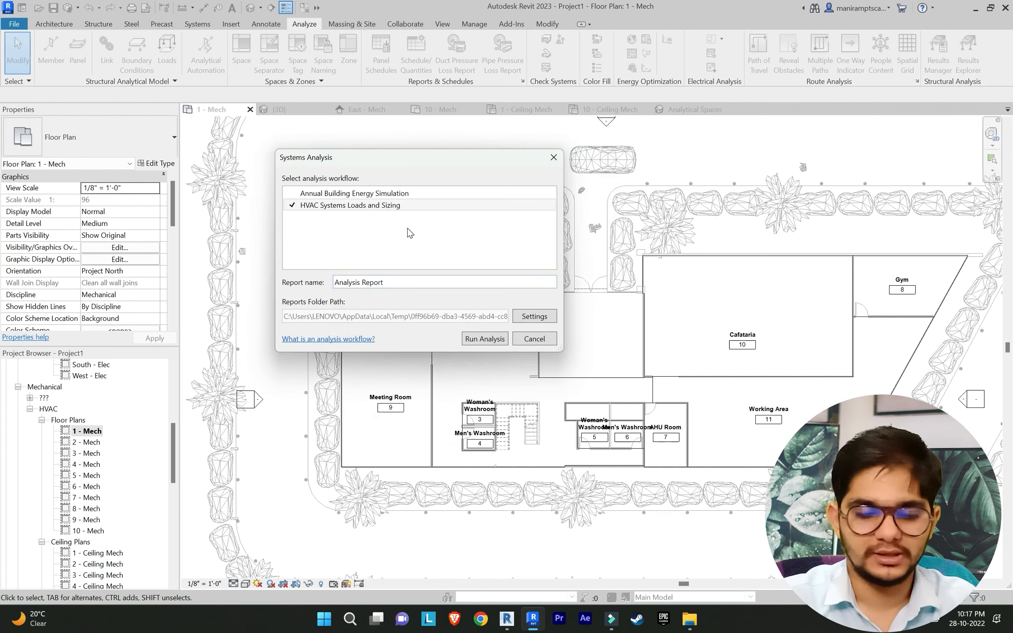
left_click(490, 341)
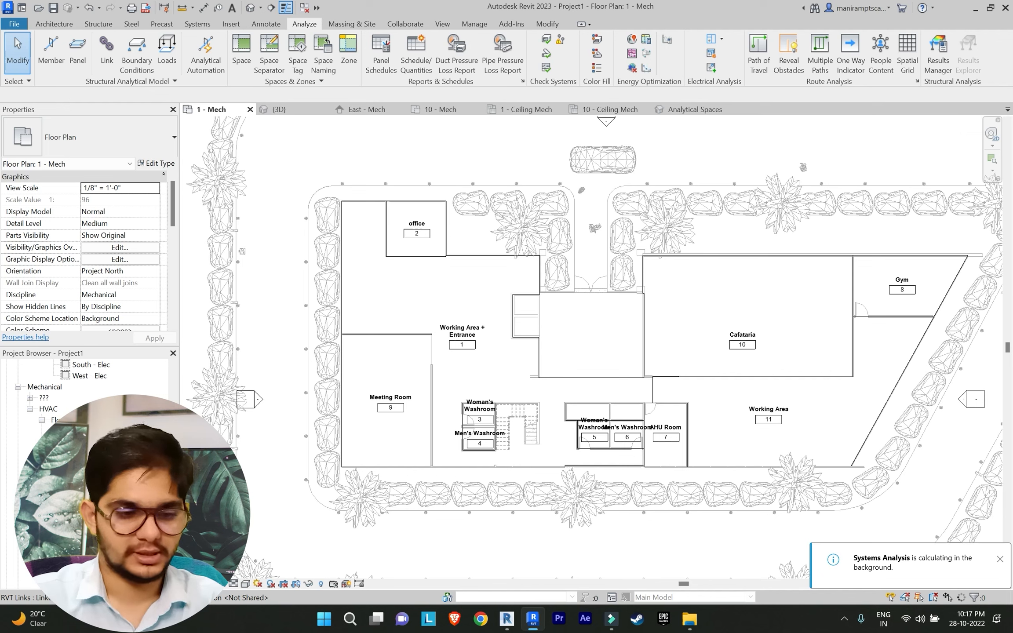
Step: Open the Analysis Report listed under the project's reports to read the systems analysis results
scroll(102, 456, "down", 5)
scroll(102, 455, "down", 7)
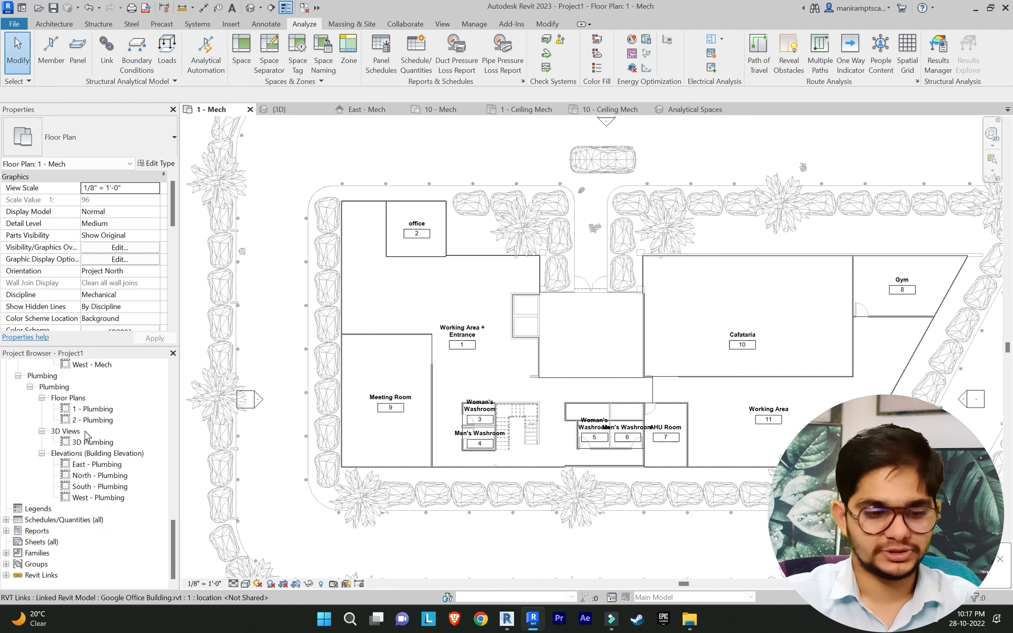
left_click(6, 531)
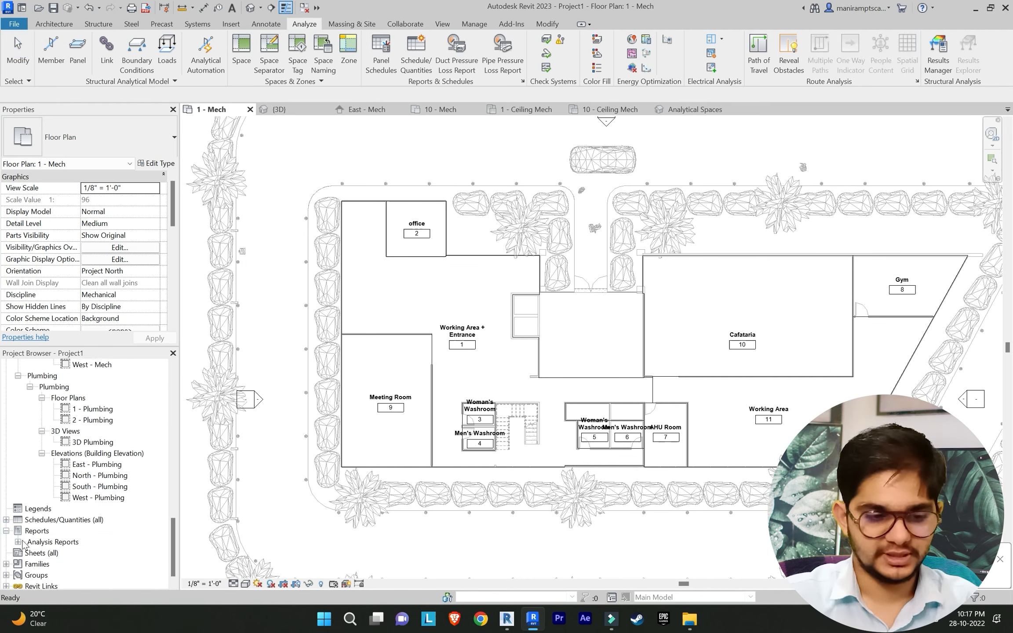
left_click(19, 541)
double_click(61, 552)
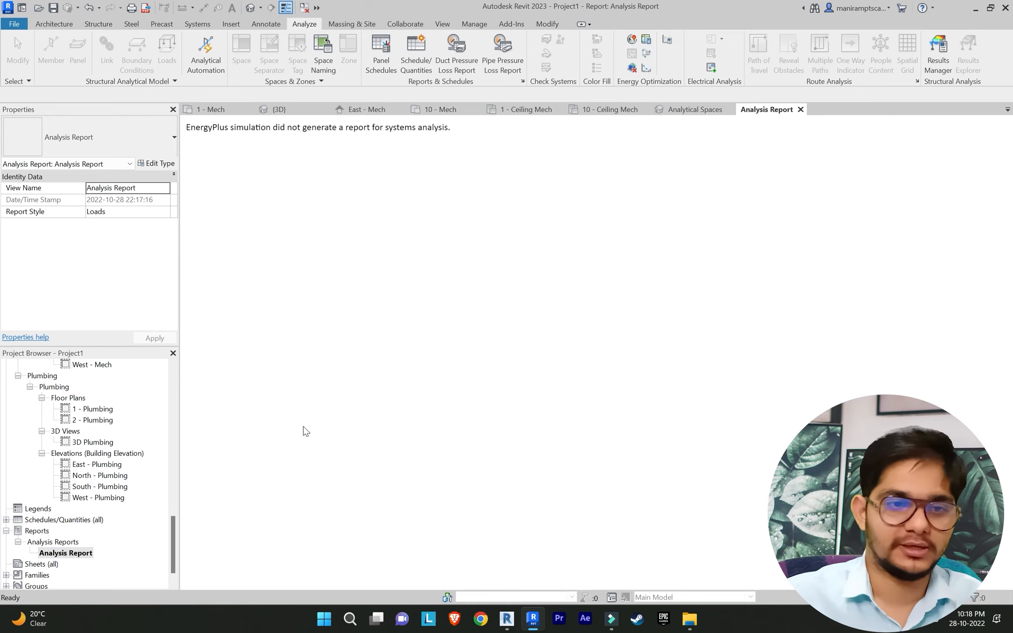
Step: Return to the 1 - Mech floor plan and save the project as Google Office MEP
left_click(221, 110)
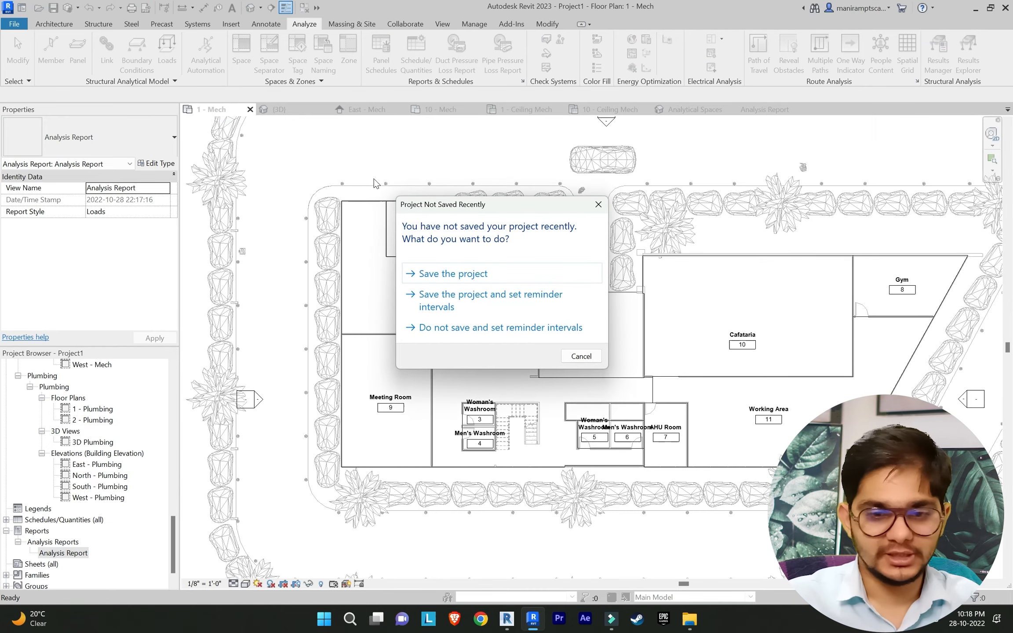
left_click(598, 205)
scroll(530, 238, "down", 1)
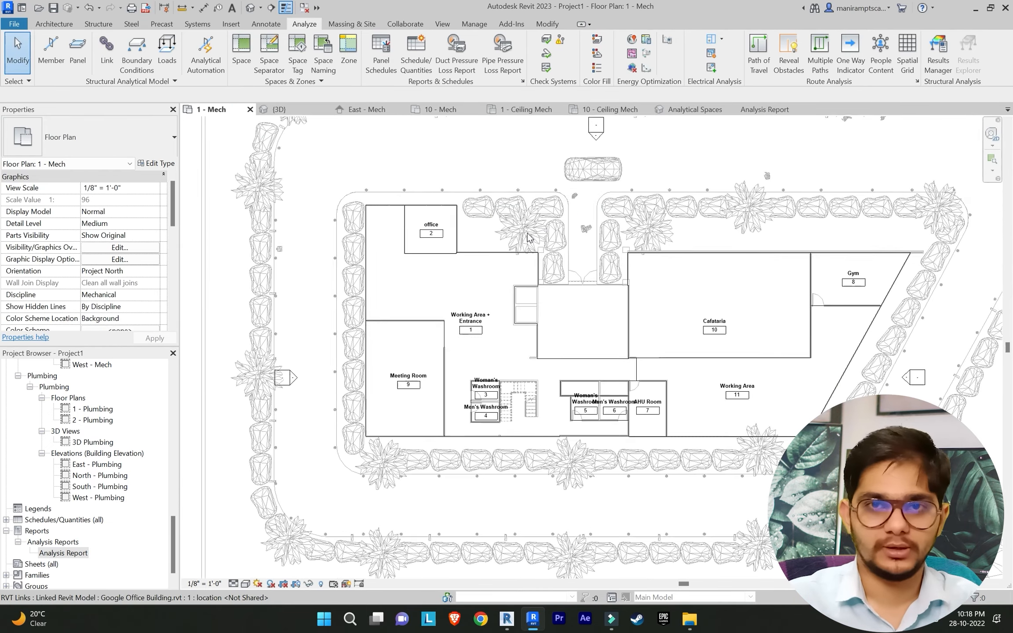
scroll(530, 238, "down", 2)
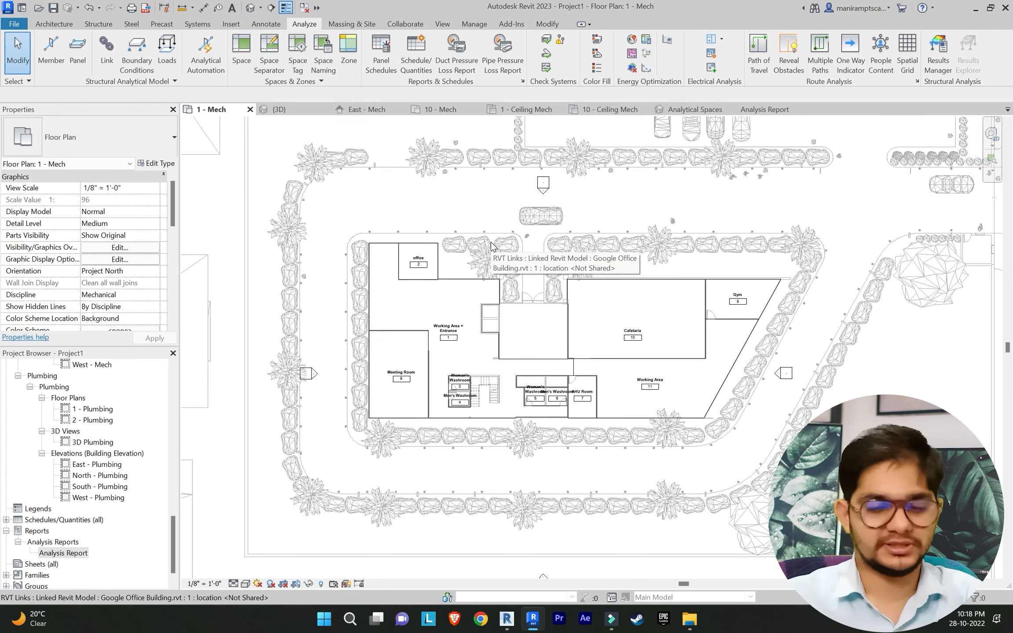
key("ctrl+s")
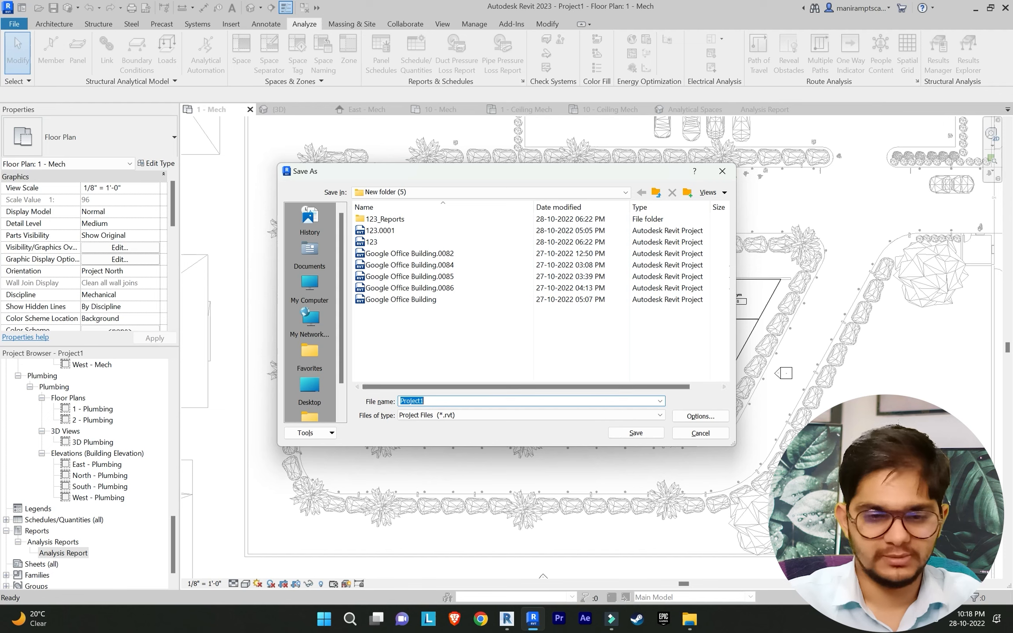
key("BackSpace")
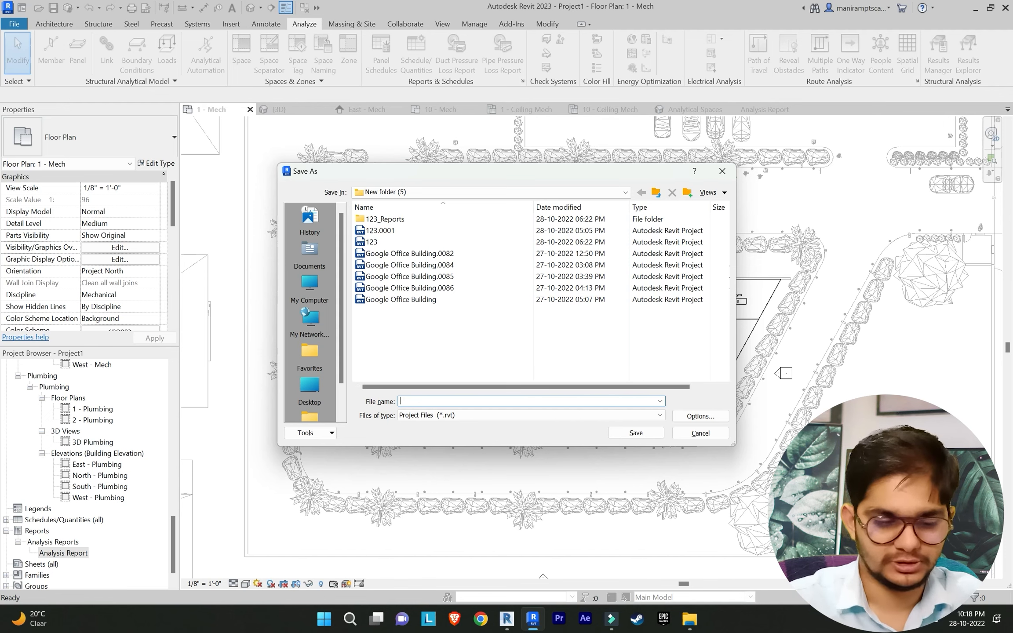
type("Google Of")
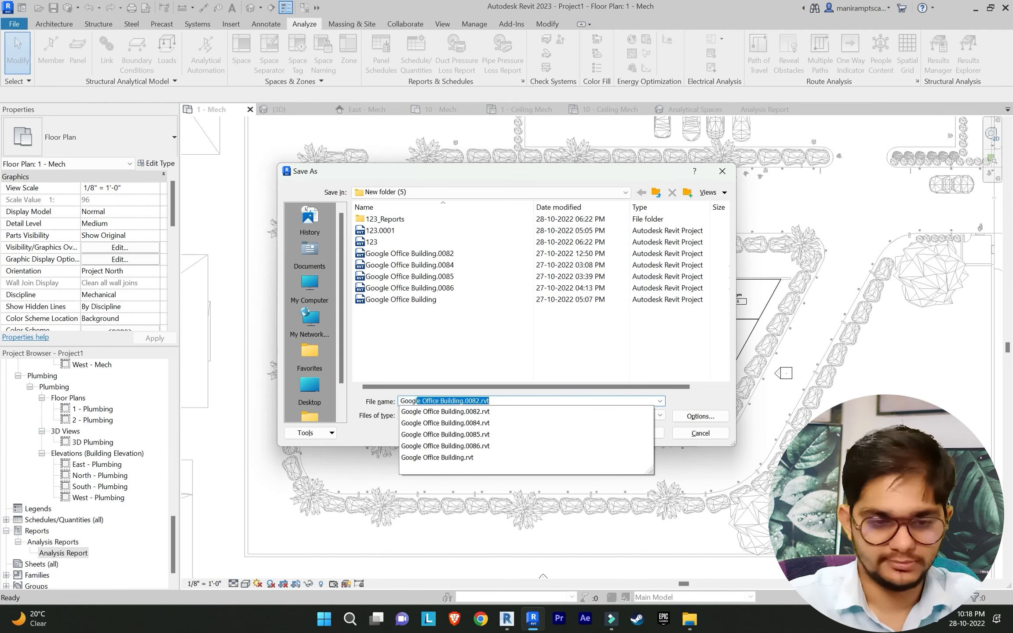
type("fice ")
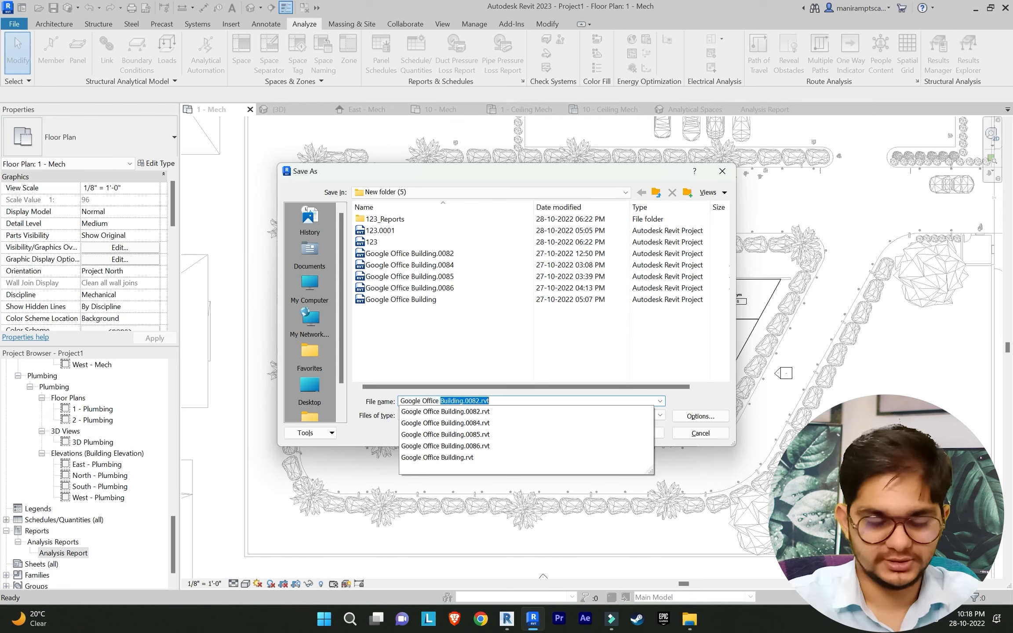
type("MEP")
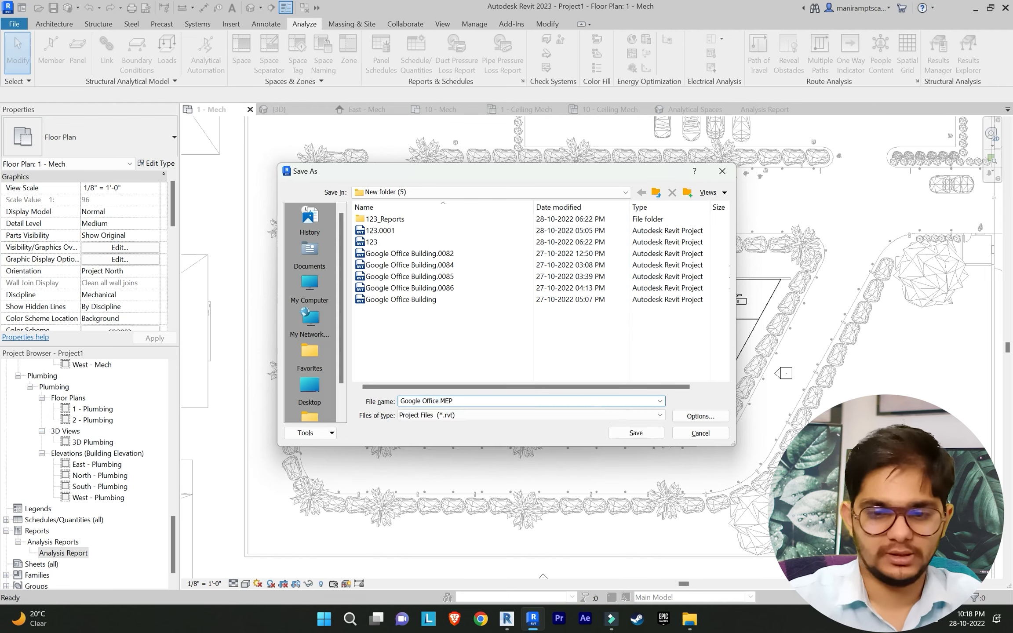
key("Return")
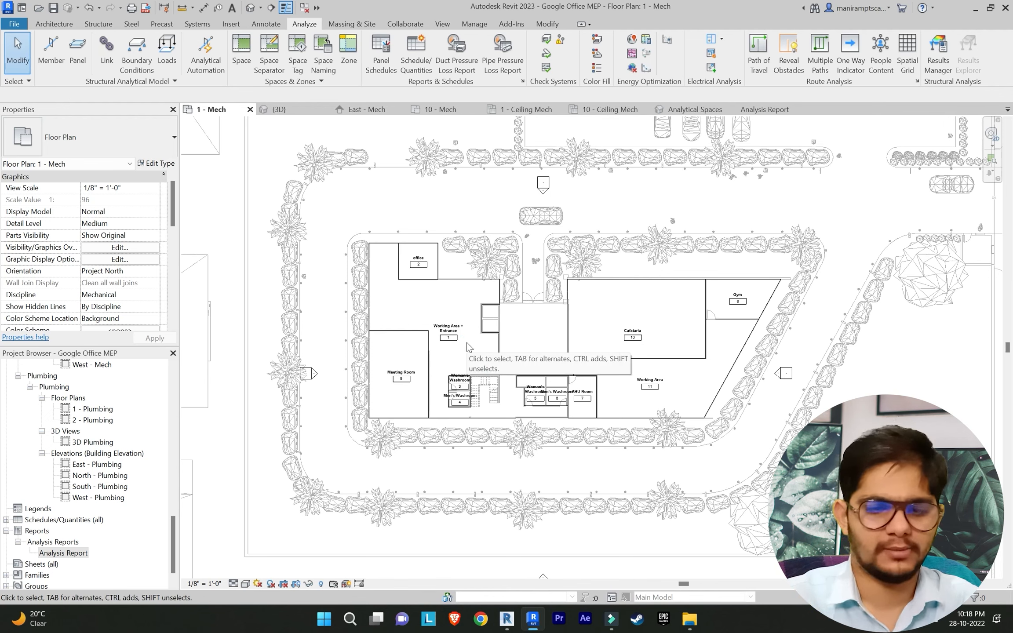
Step: Switch to Brave and try to download the Windows (x64) OpenStudio release from the openstudio.net downloads page
left_click(457, 618)
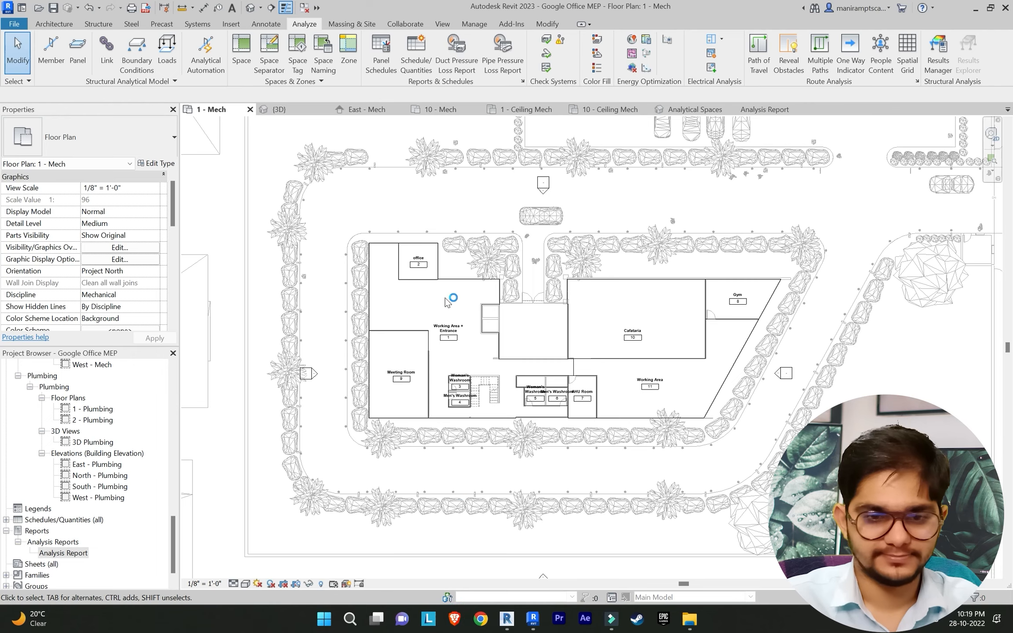
type("openstudio.net")
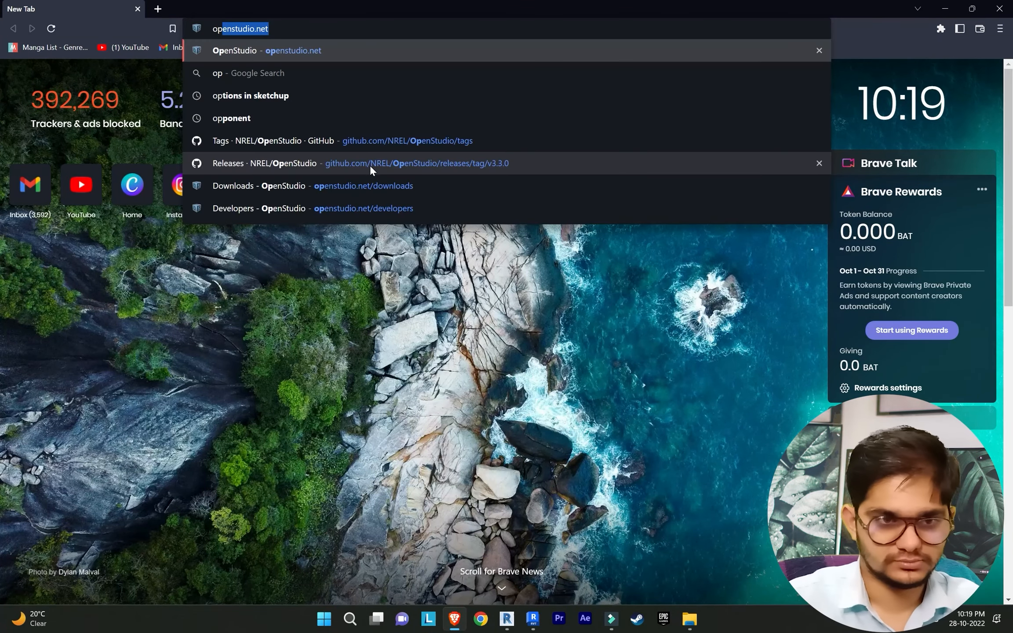
left_click(365, 50)
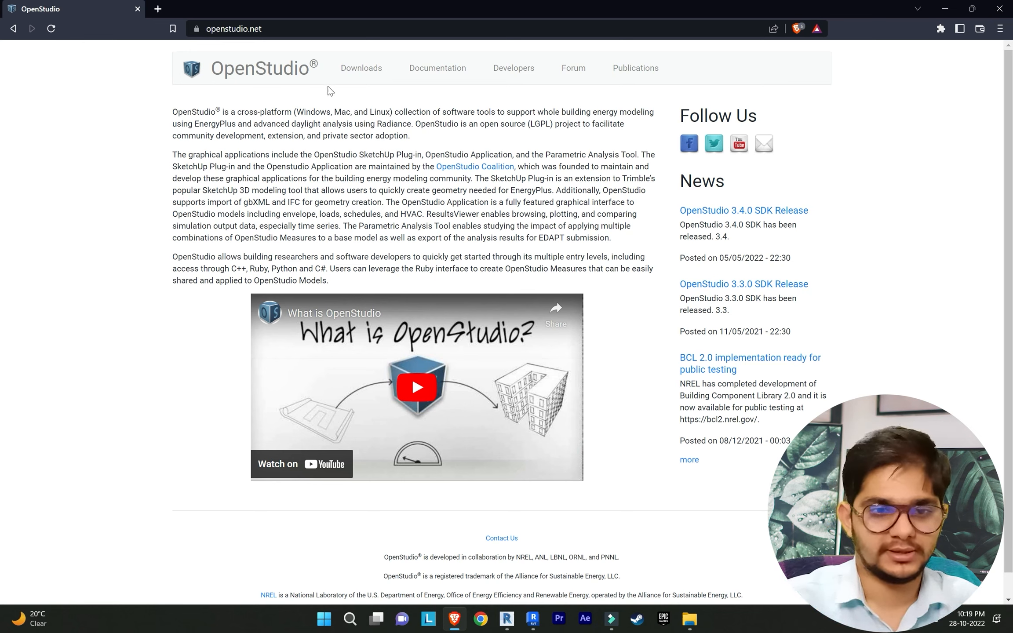
left_click(359, 70)
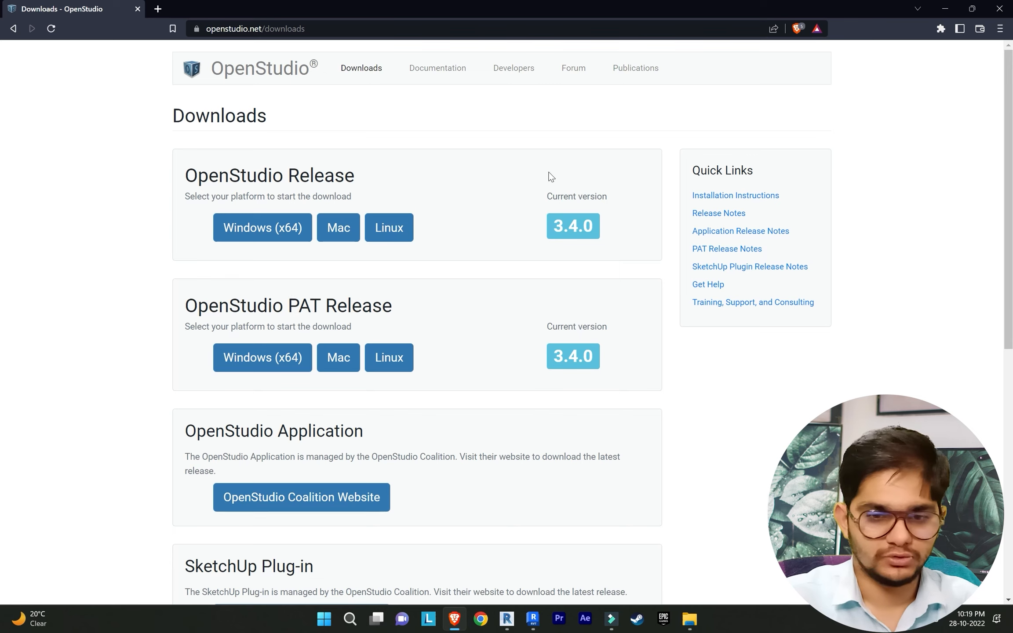
left_click(257, 232)
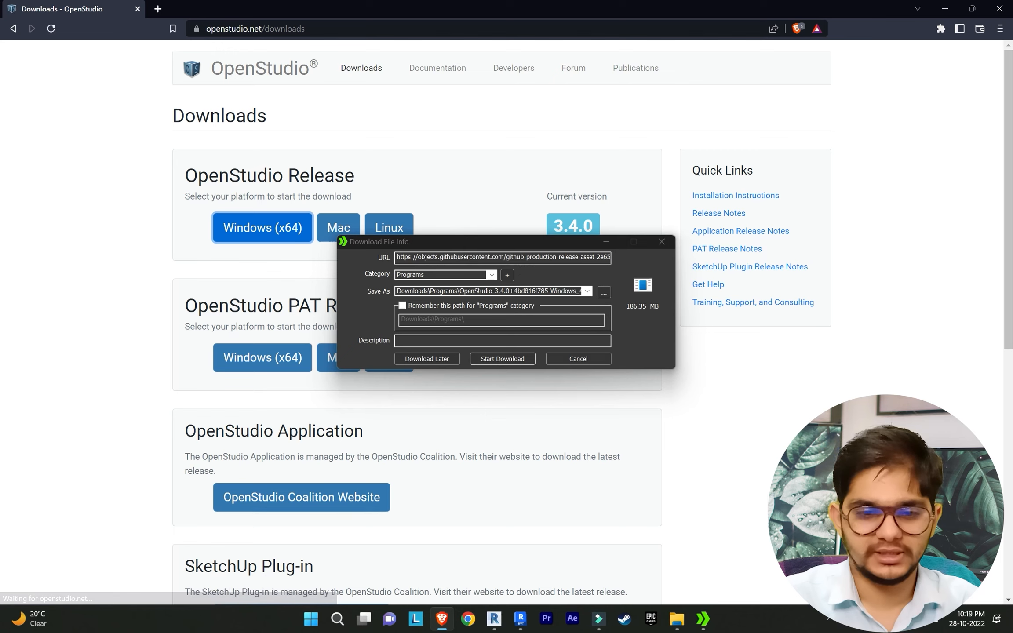
left_click(578, 358)
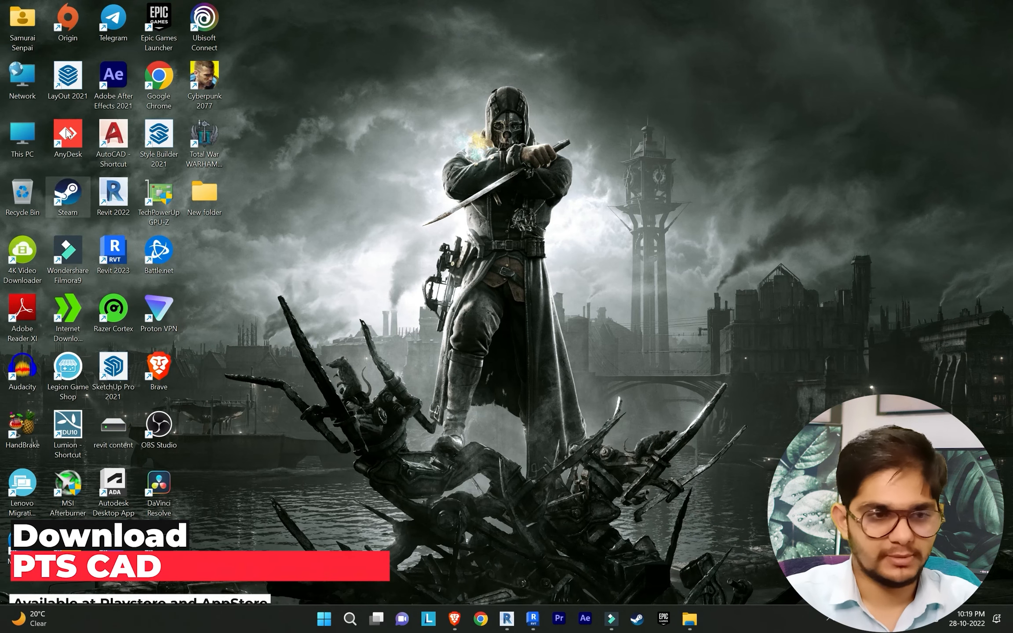
Step: Launch the OpenStudio-3.4.0 Windows_3 installer from the Programs folder in Downloads and quit its setup wizard
double_click(22, 22)
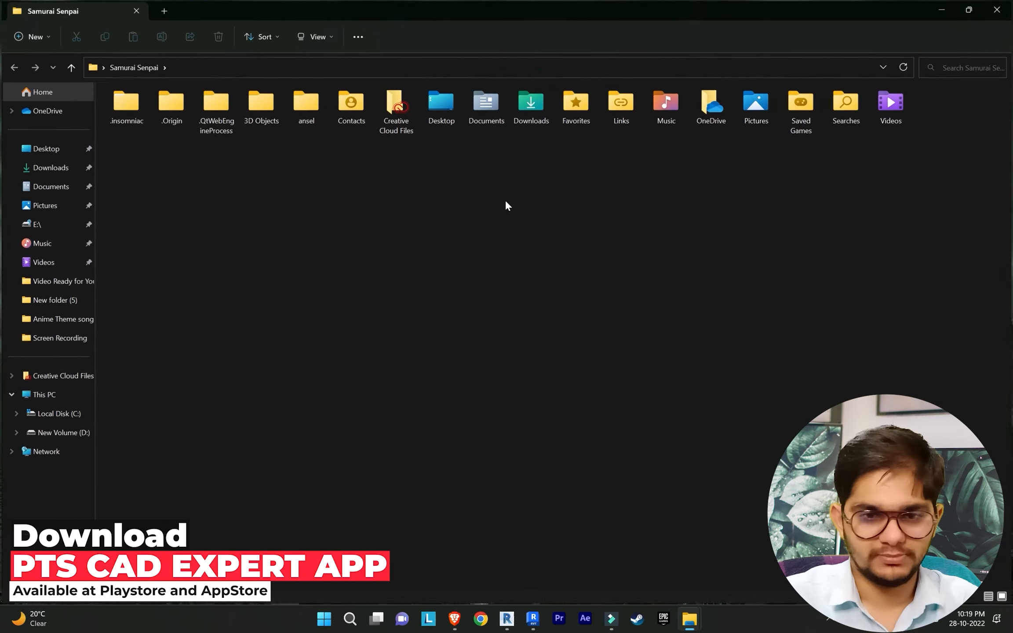
double_click(526, 104)
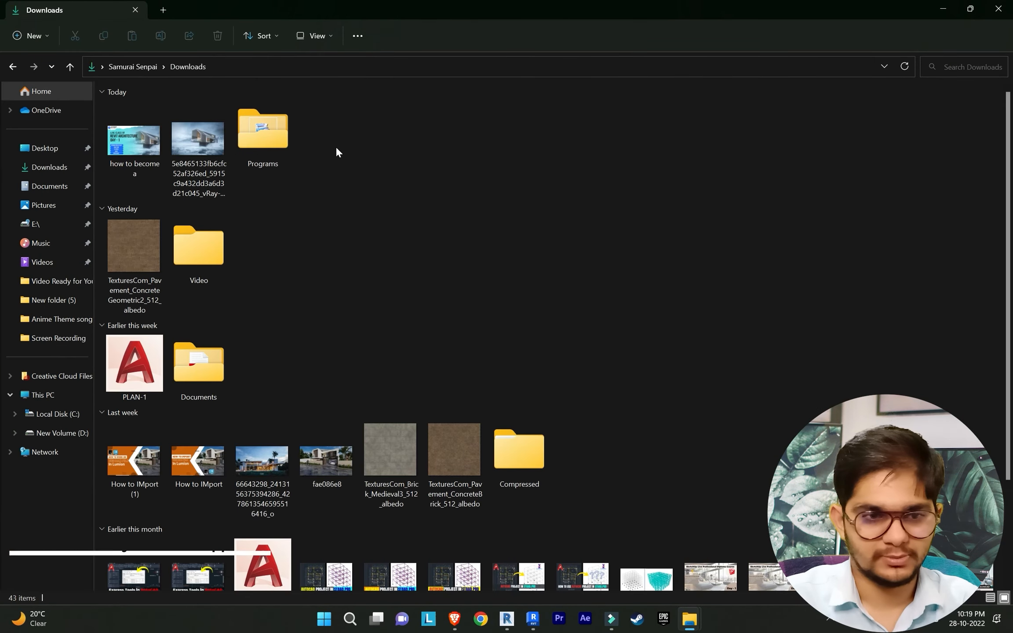
double_click(271, 137)
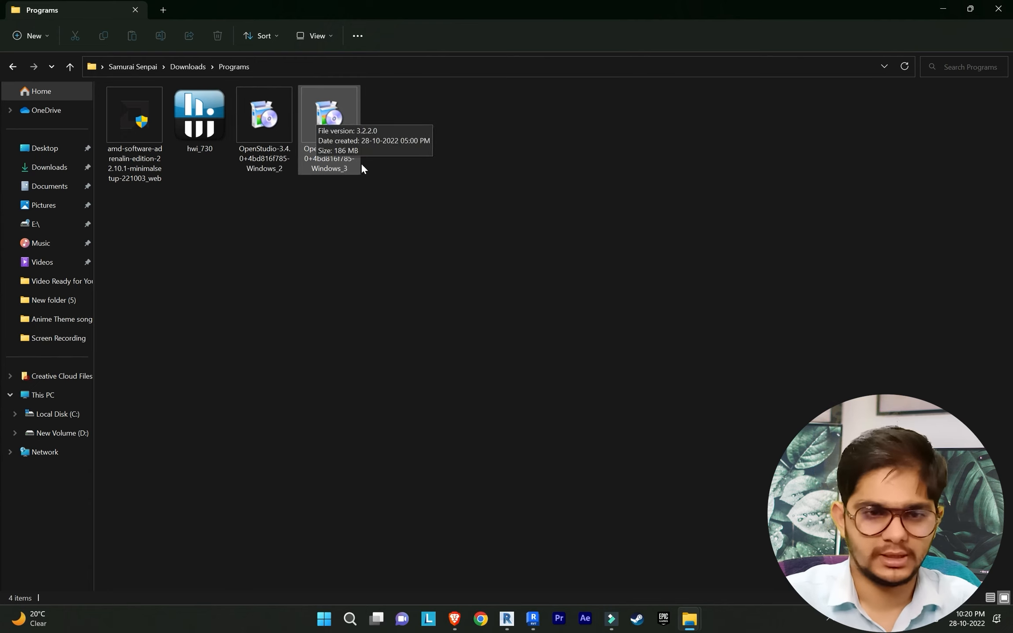
left_click(340, 116)
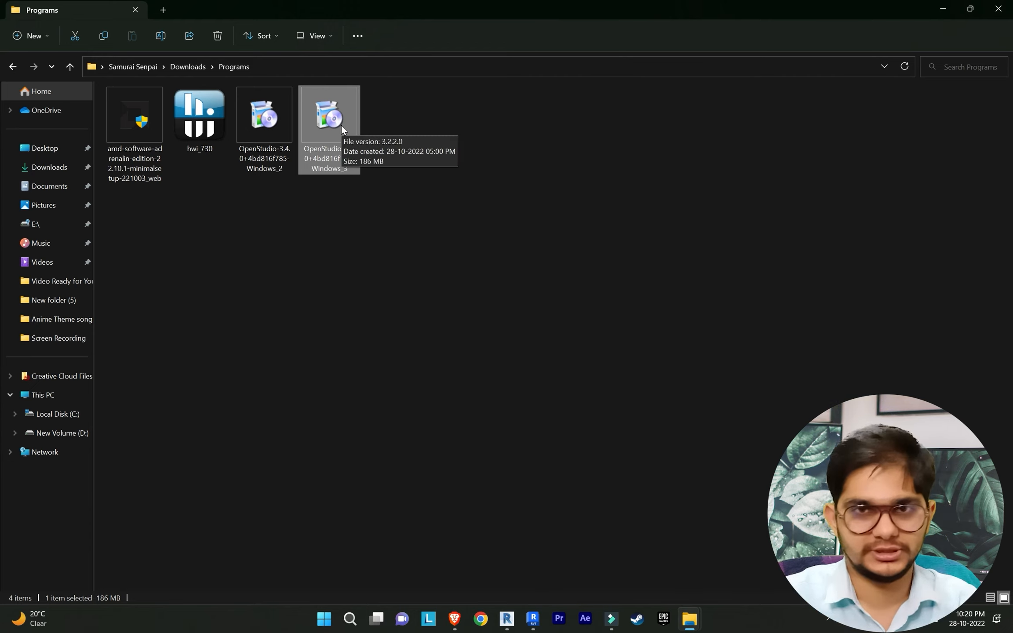
double_click(341, 125)
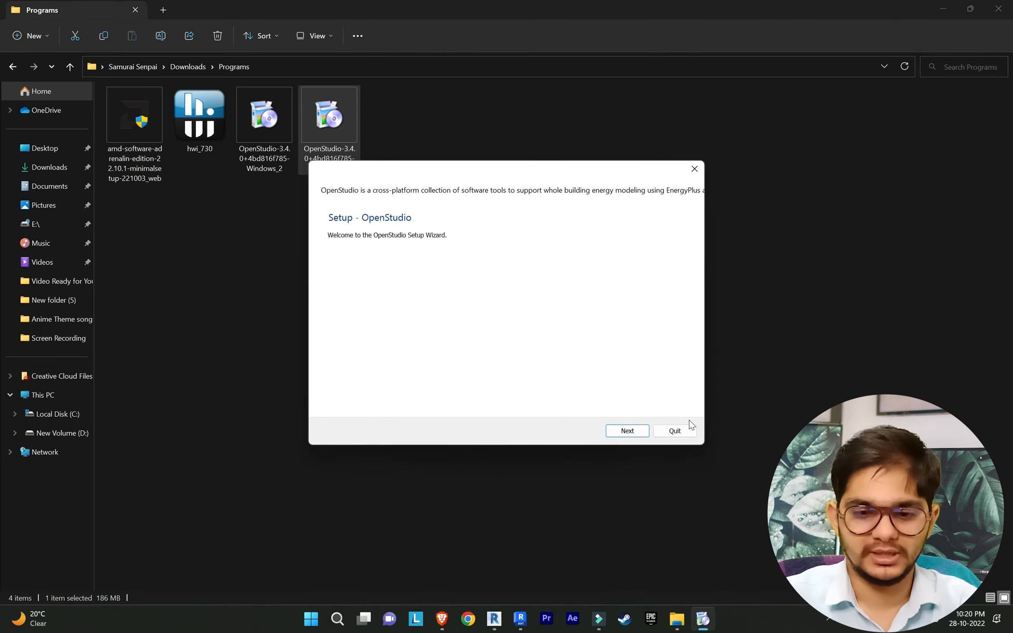
left_click(678, 430)
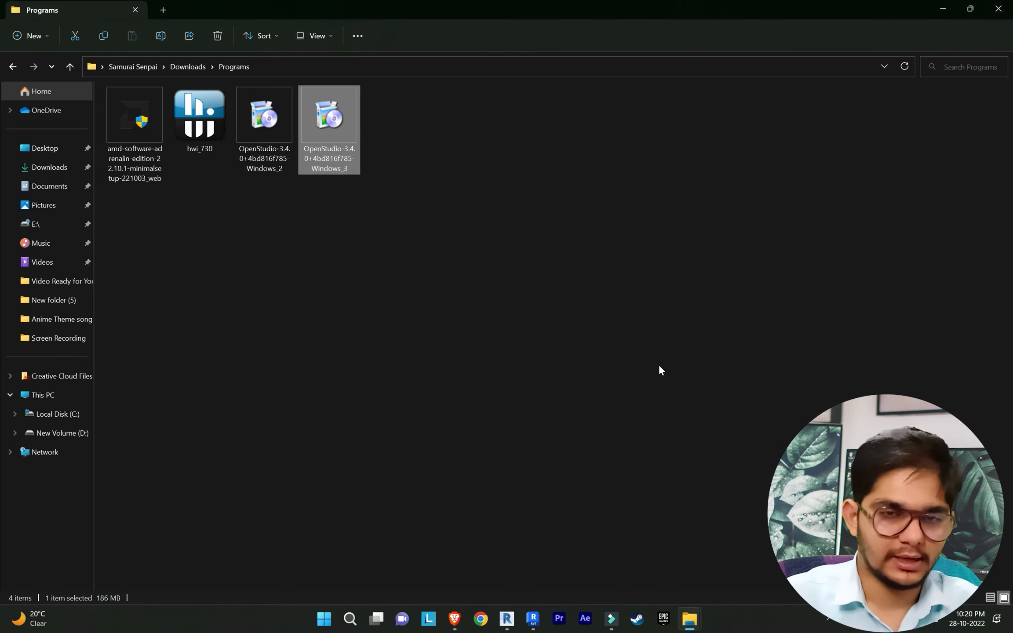
left_click(537, 619)
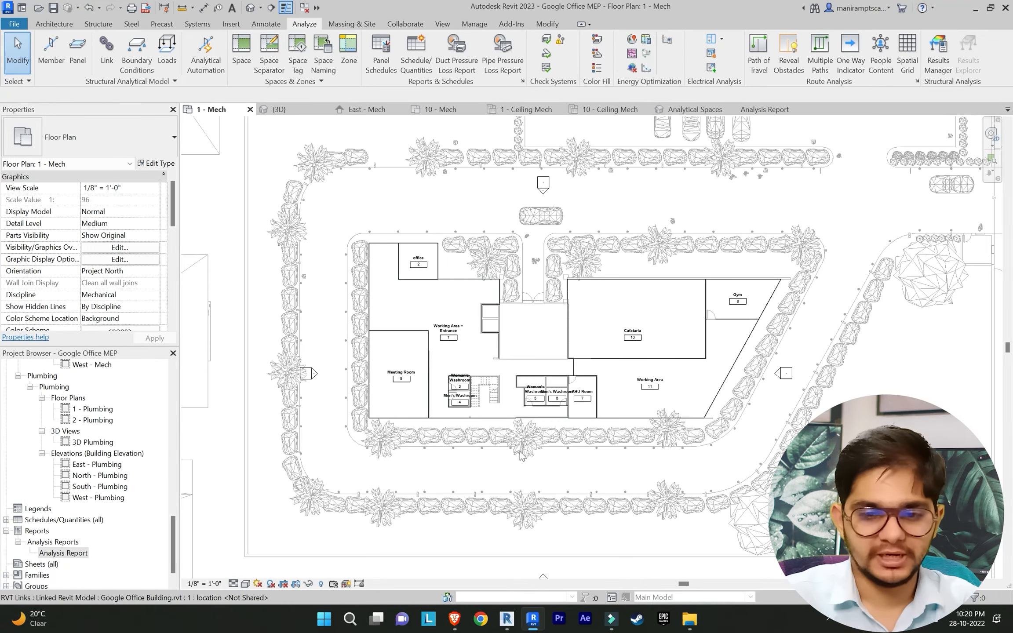
scroll(638, 264, "down", 3)
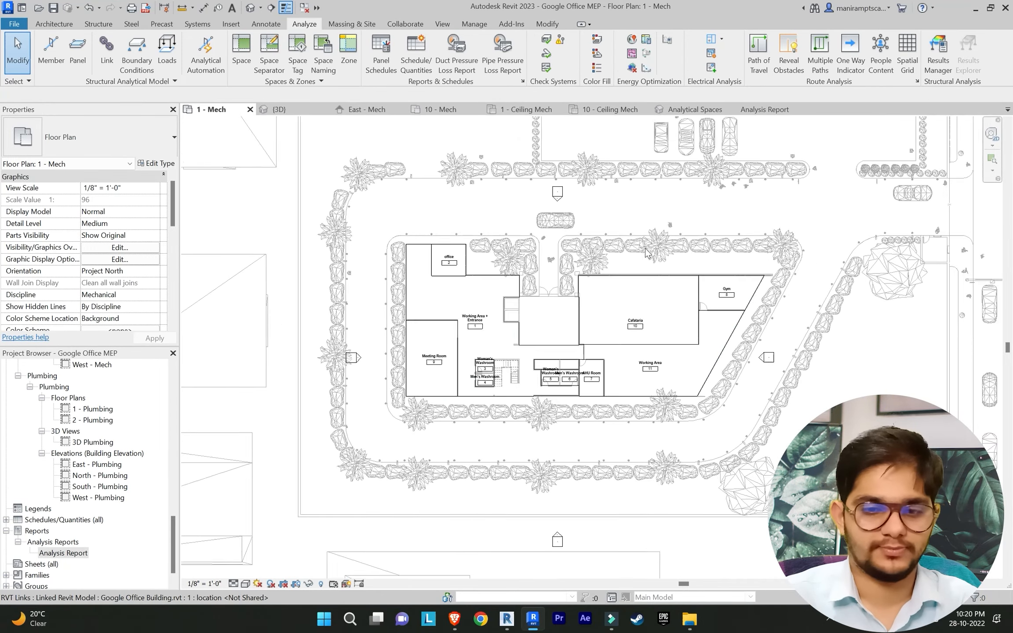
middle_click_drag(668, 270, 577, 311)
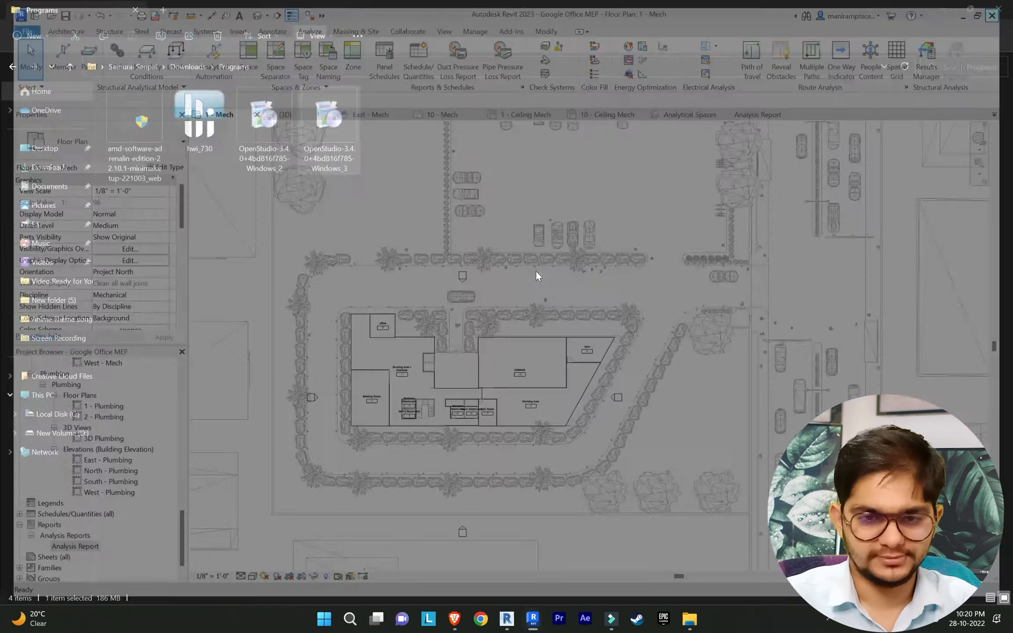
Step: In File Explorer, copy the bin and EnergyPlus folders from New folder on Local Disk (C:) and return to the drive's root
key("super+d")
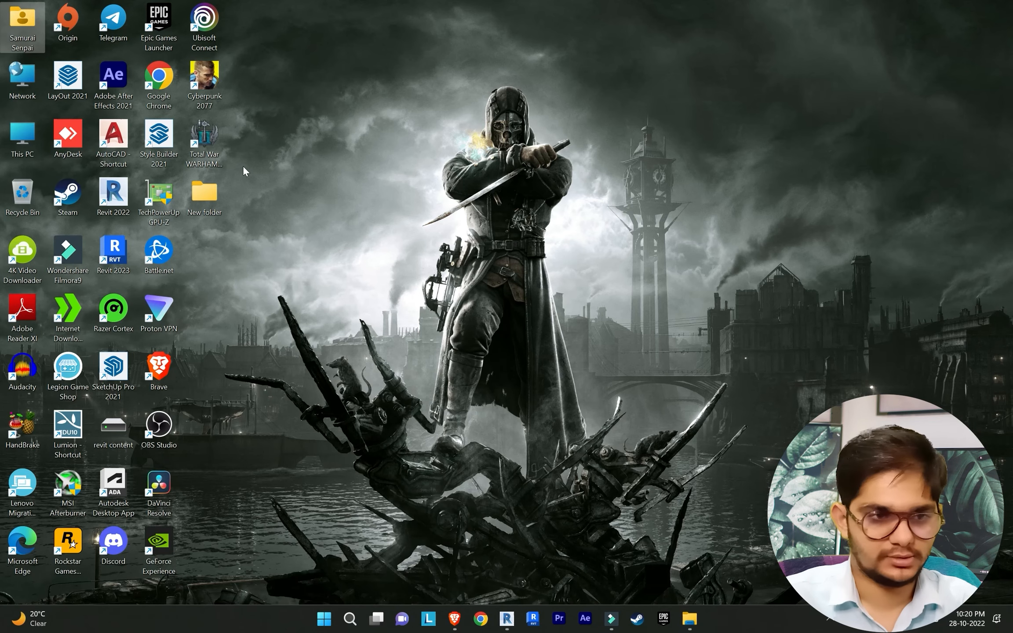
double_click(27, 132)
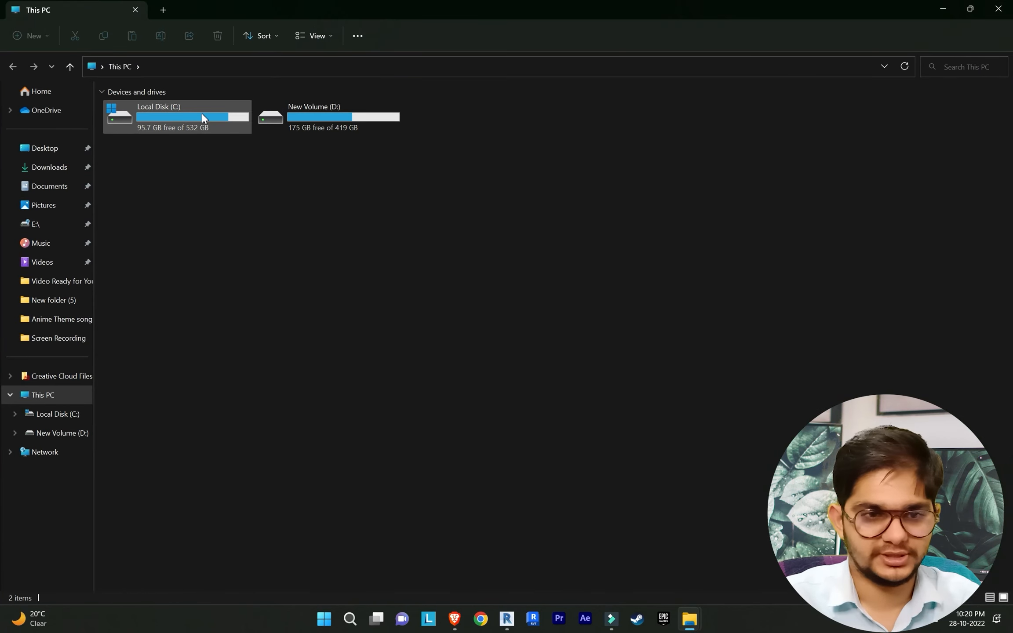
double_click(202, 114)
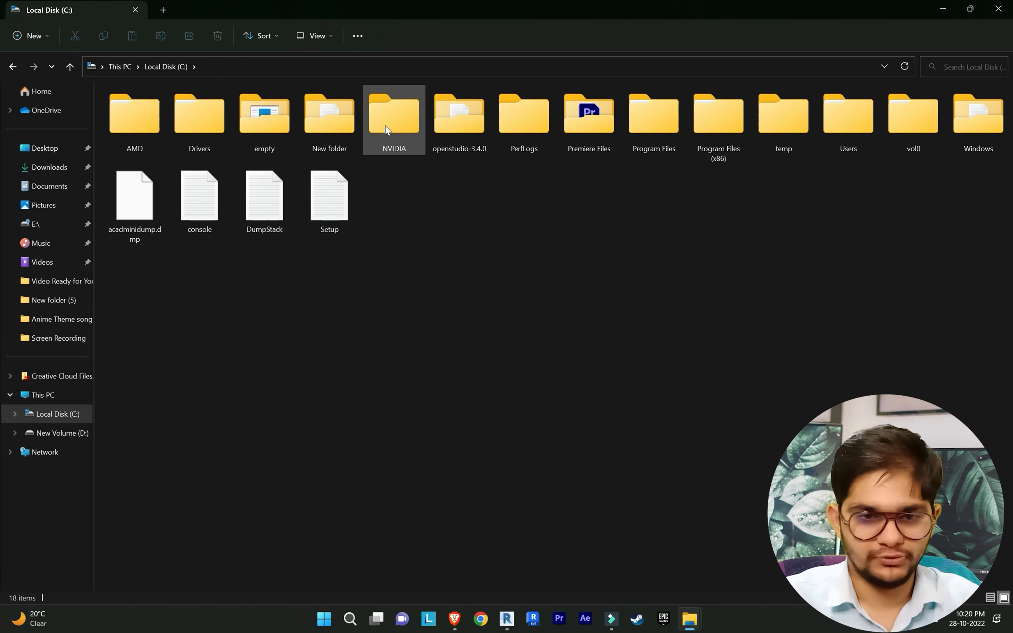
double_click(328, 118)
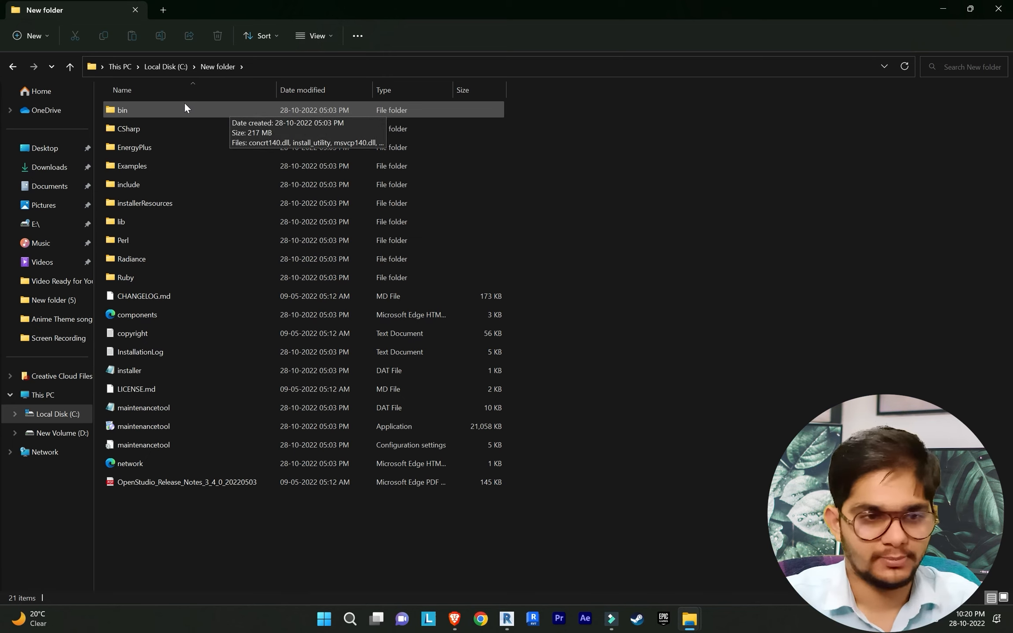
key("alt+Left")
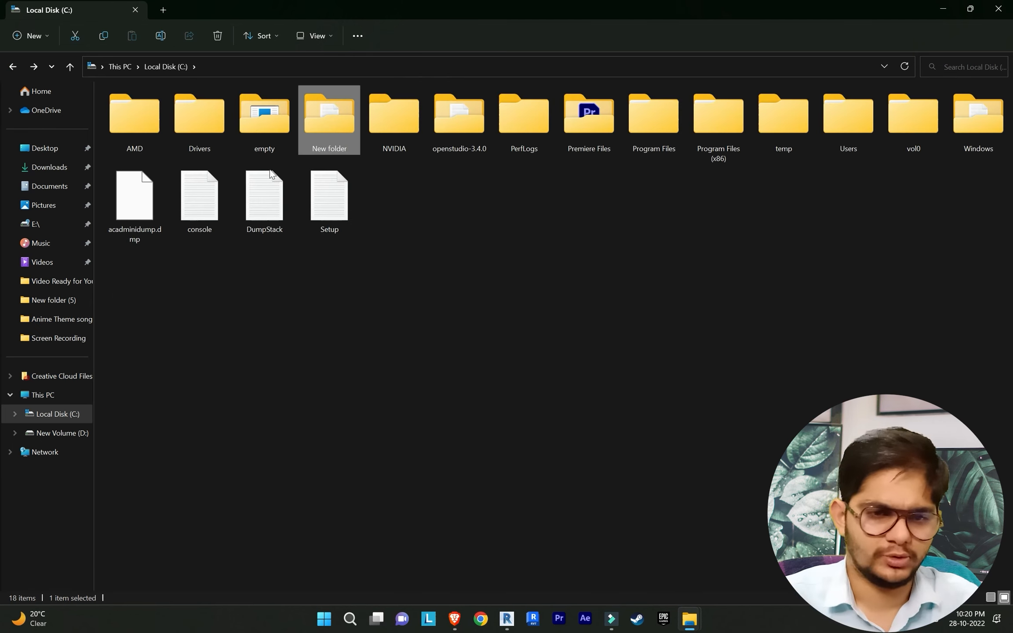
double_click(331, 124)
left_click(202, 110)
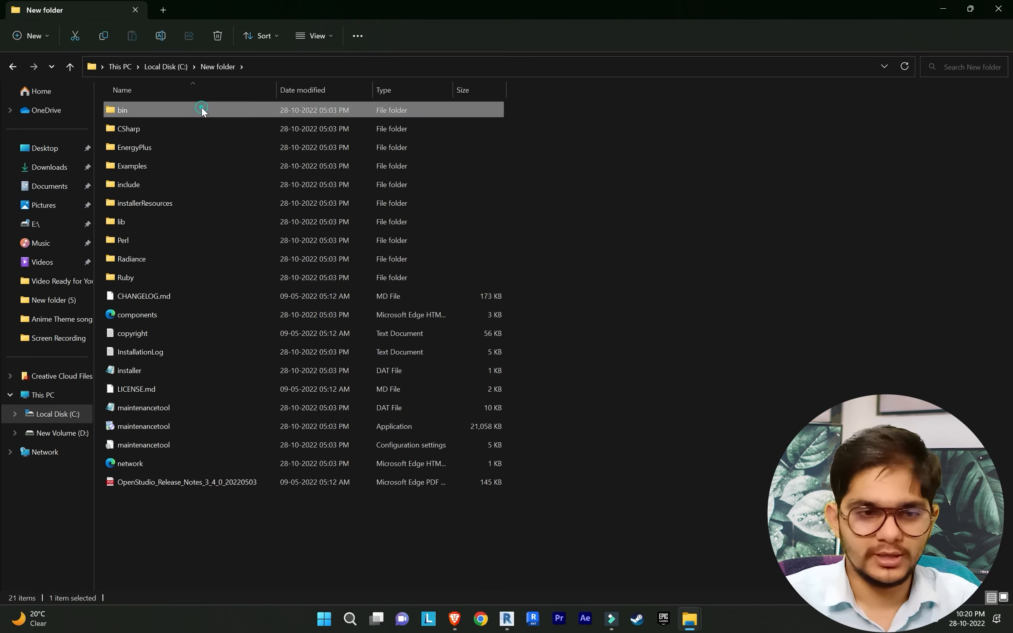
left_click(198, 142, "ctrl")
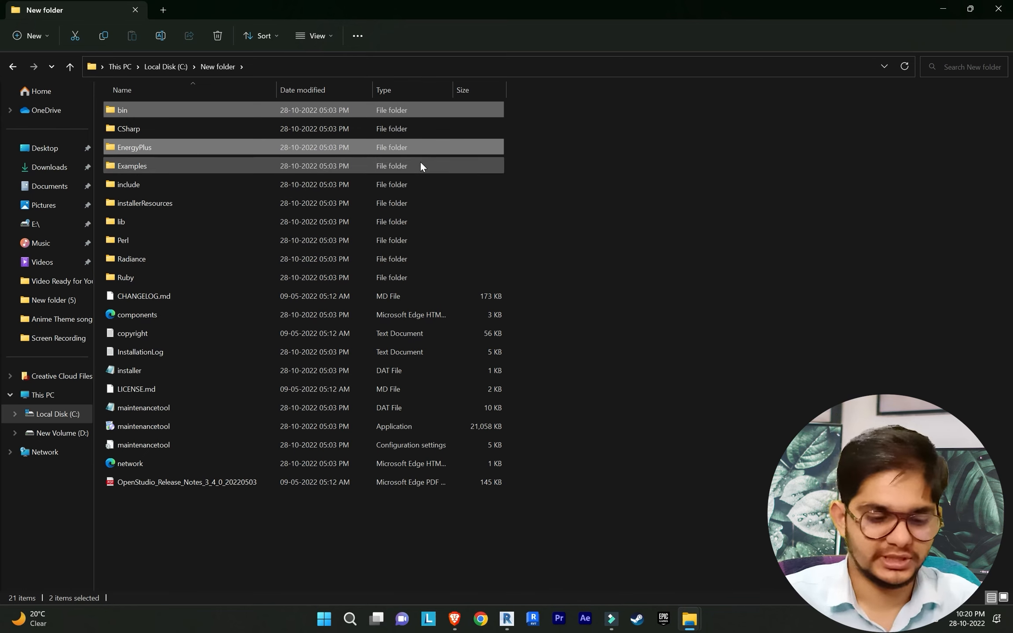
left_click(13, 66)
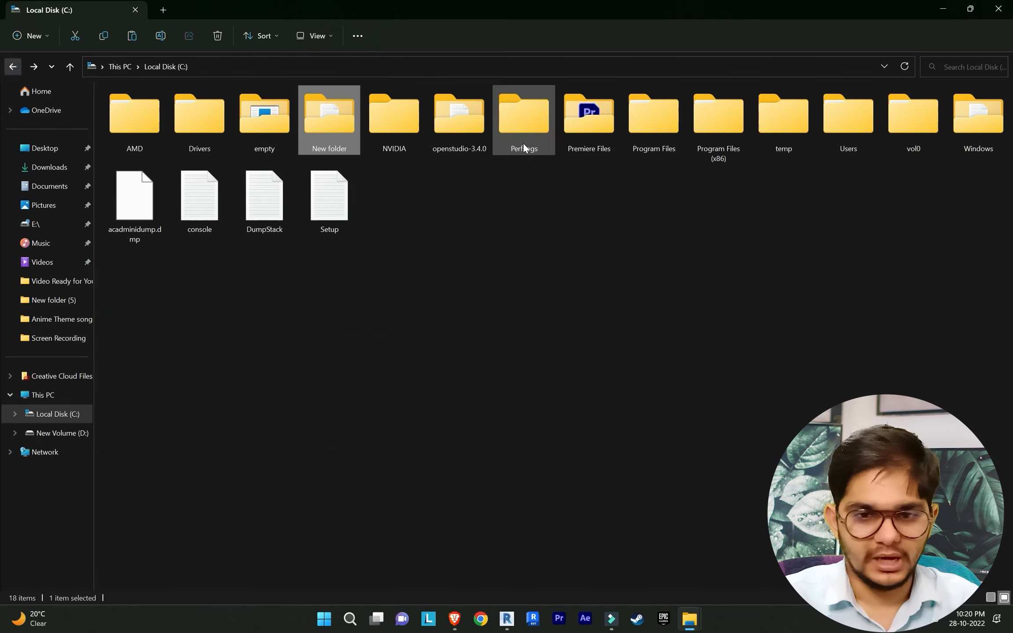
Step: Paste the copied bin and EnergyPlus folders into the OpenStudio CLI For Revit 2023 folder under Program Files, NREL on Local Disk (C:)
double_click(645, 119)
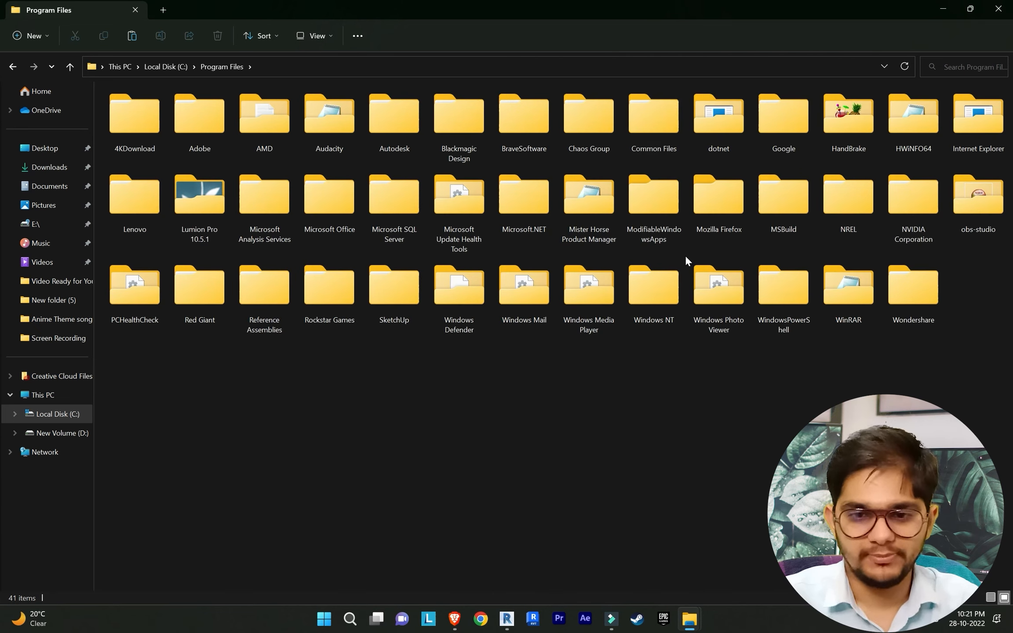
mouse_move(834, 201)
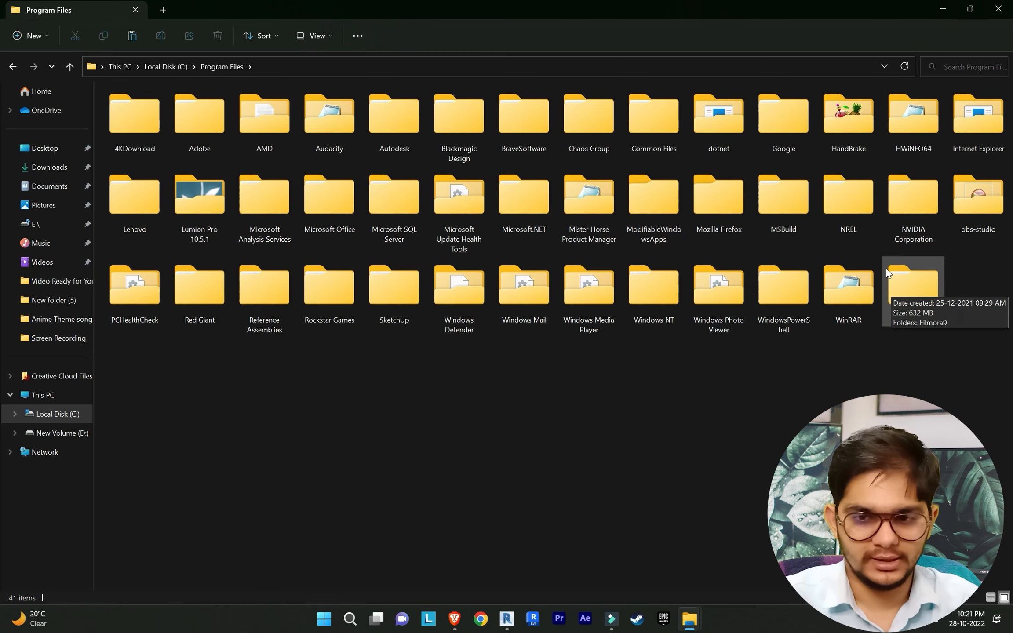
left_click(839, 196)
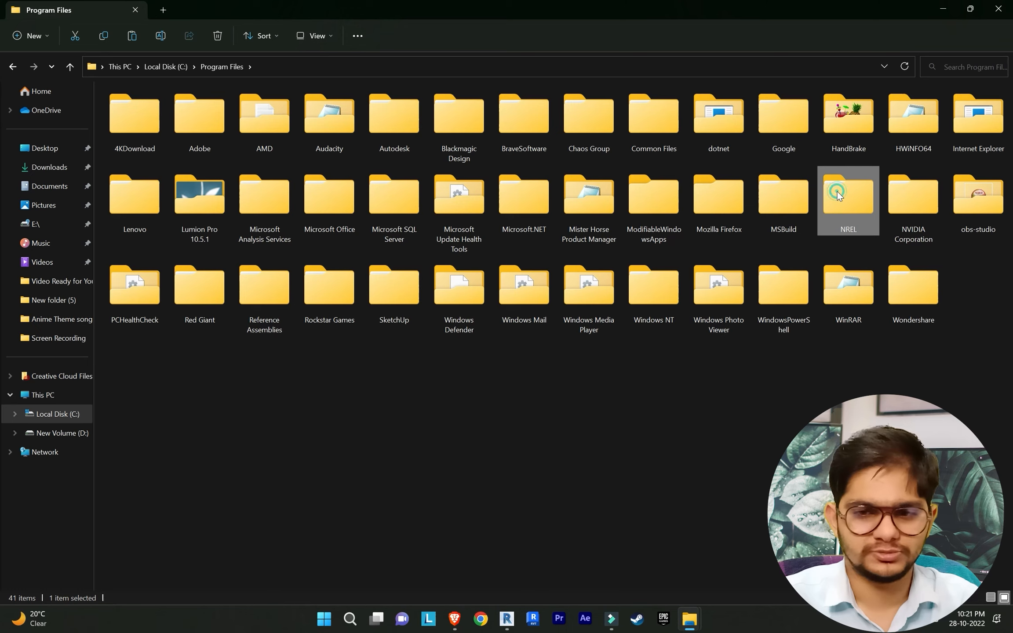
double_click(848, 199)
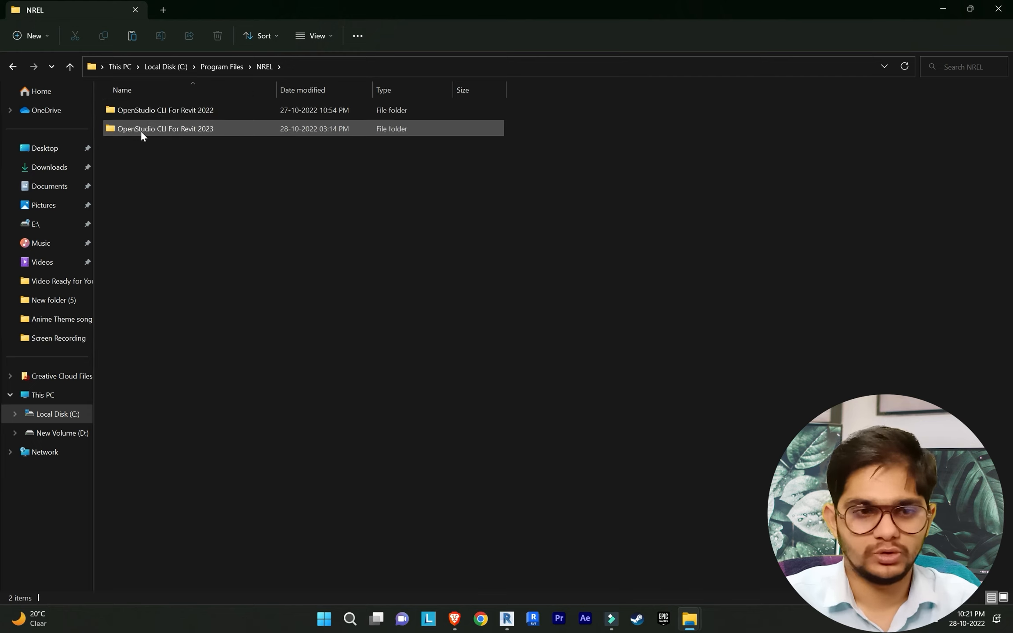
double_click(239, 124)
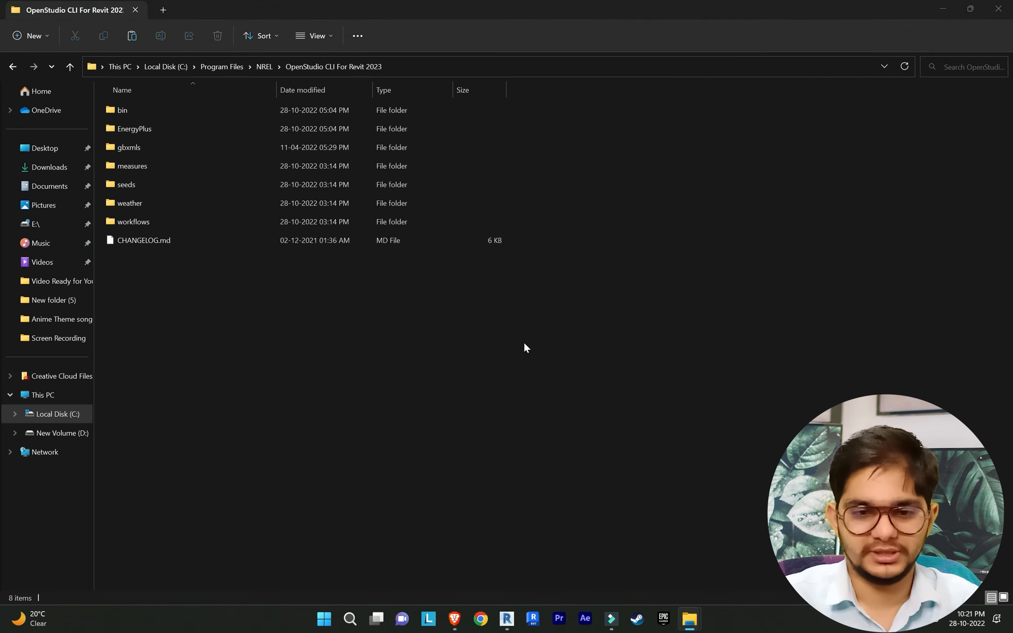
key("ctrl+v")
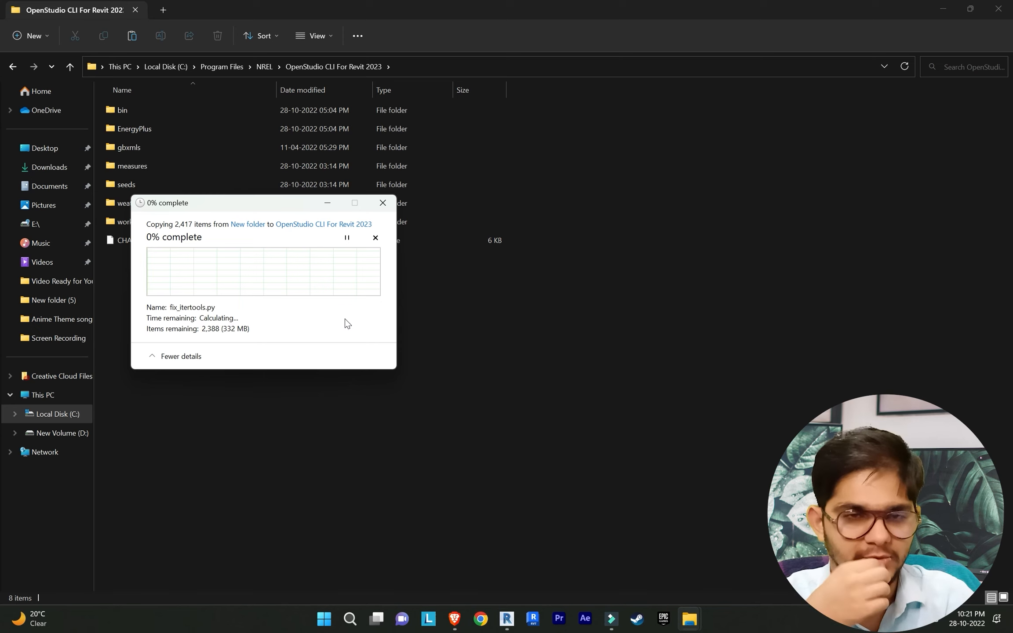
left_click(337, 273)
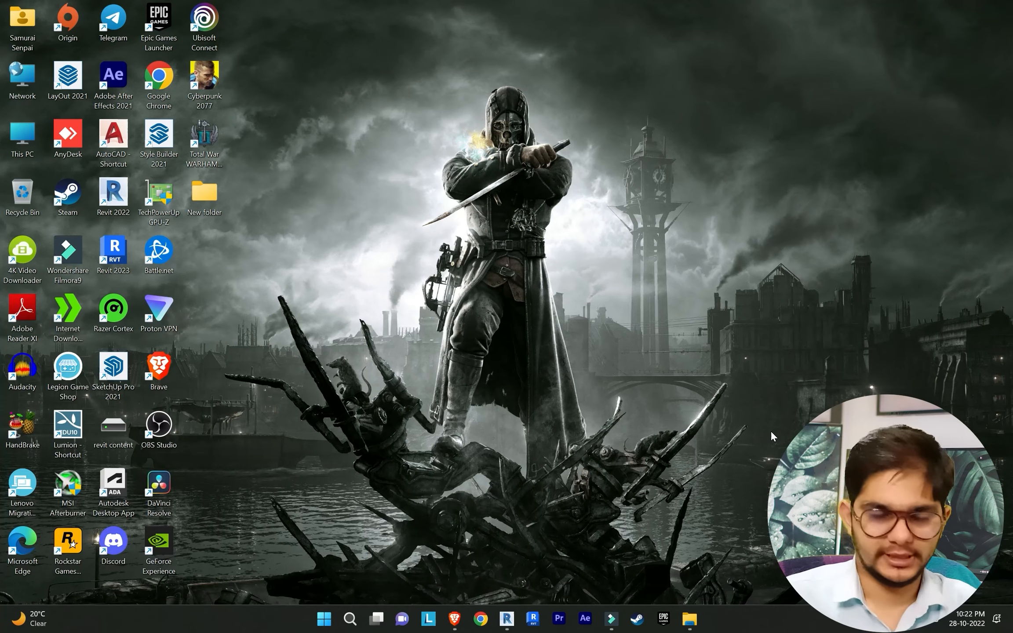
Step: Switch to Revit 2023 and open the recent Google Office MEP project
left_click(533, 619)
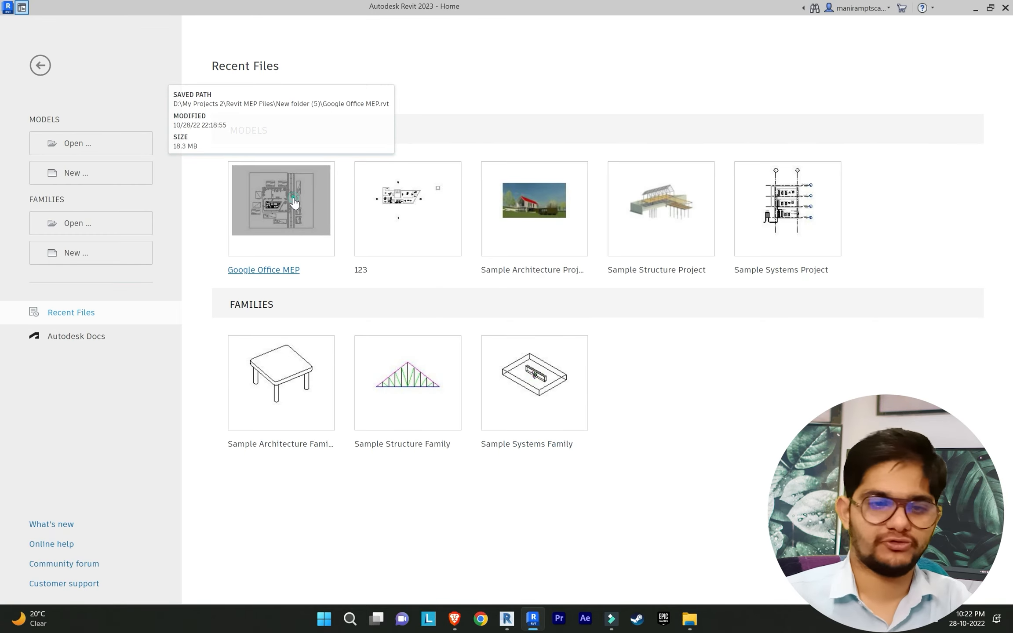
left_click(294, 202)
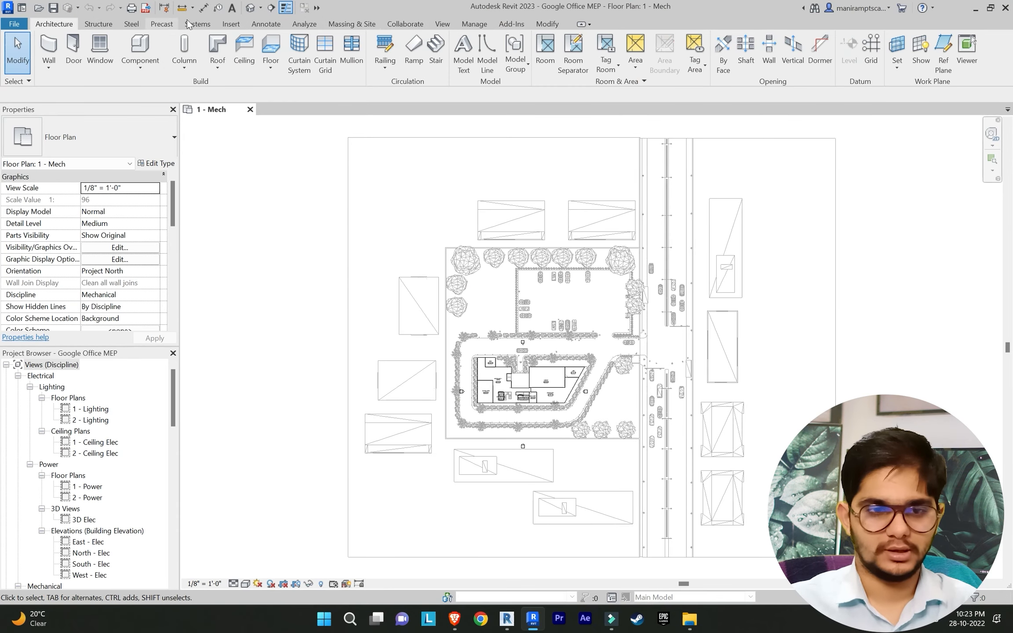
Step: Delete the existing energy model geometry and generate a new energy model of the building
left_click(303, 23)
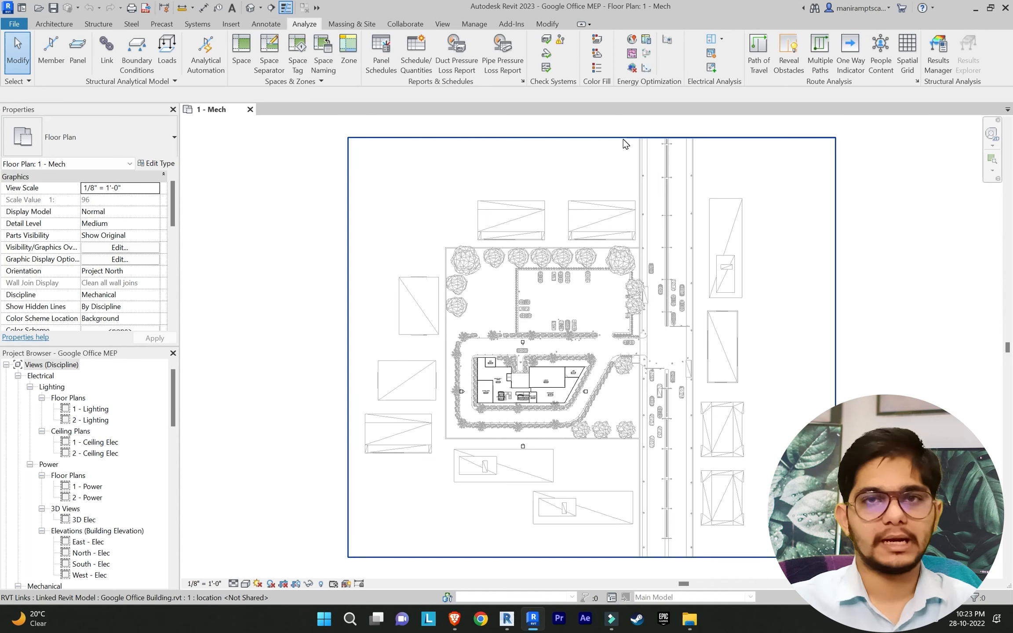
left_click(632, 68)
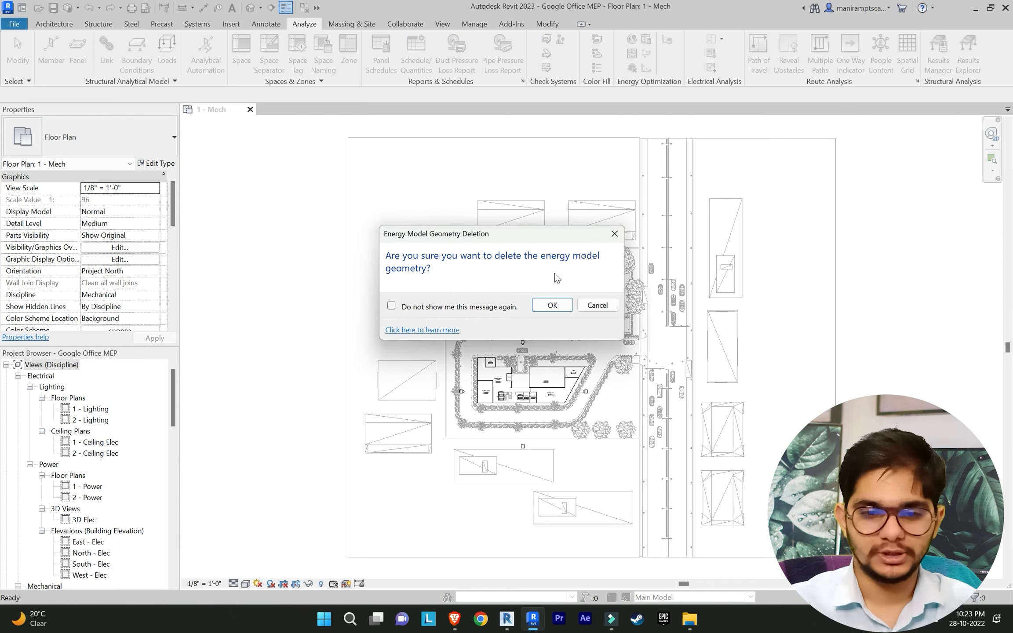
left_click(553, 305)
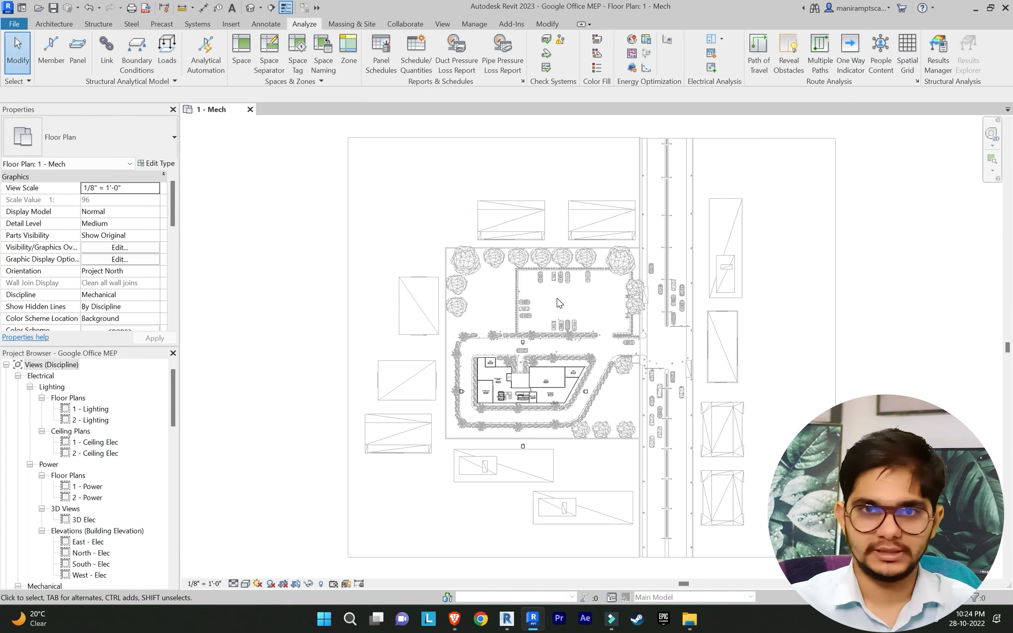
left_click(632, 55)
left_click(534, 301)
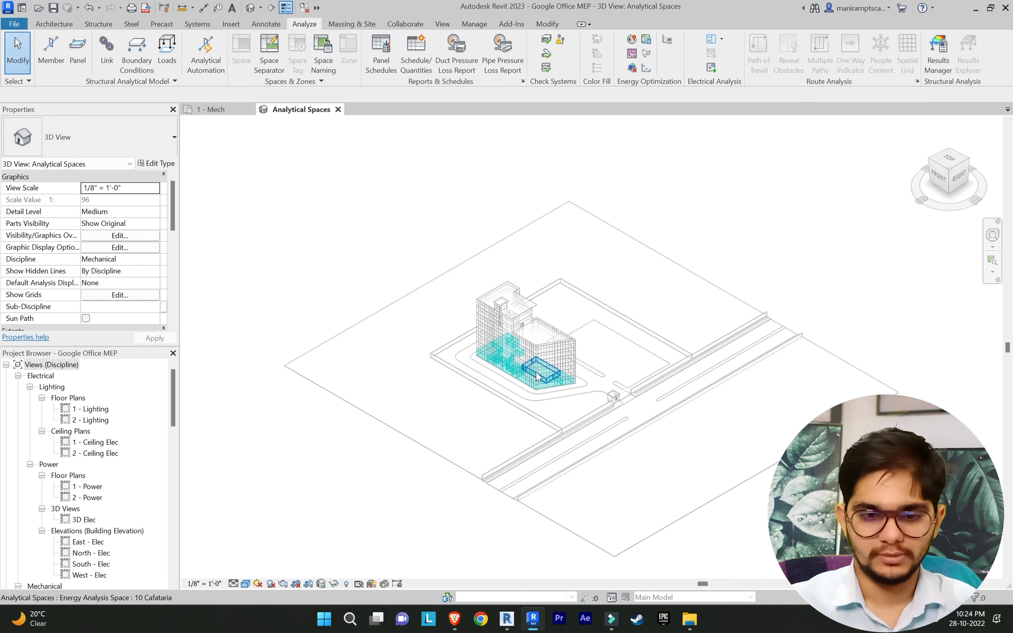
scroll(520, 374, "up", 3)
scroll(520, 374, "up", 3)
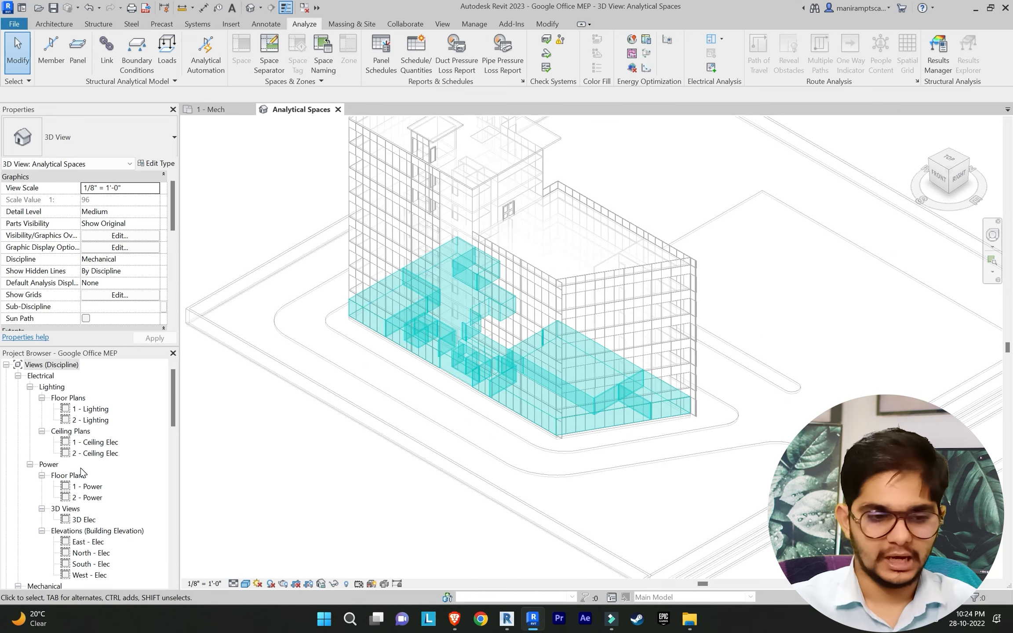
Step: Reopen the 1 - Mech floor plan and run the HVAC Systems Loads and Sizing analysis with report name Analysis Report
scroll(85, 467, "down", 2)
scroll(85, 467, "down", 2)
double_click(87, 520)
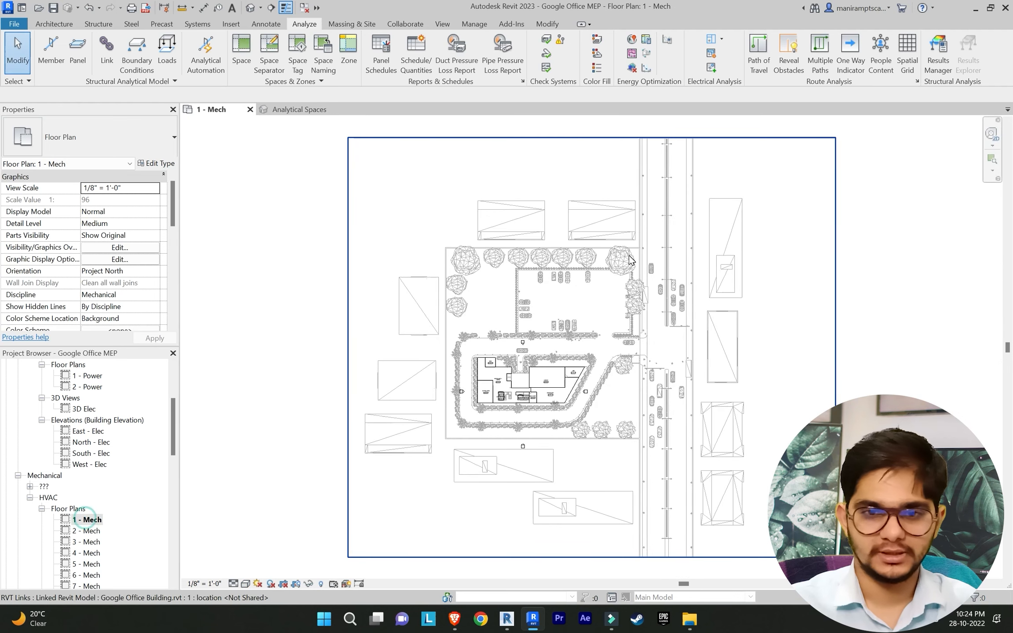
left_click(646, 39)
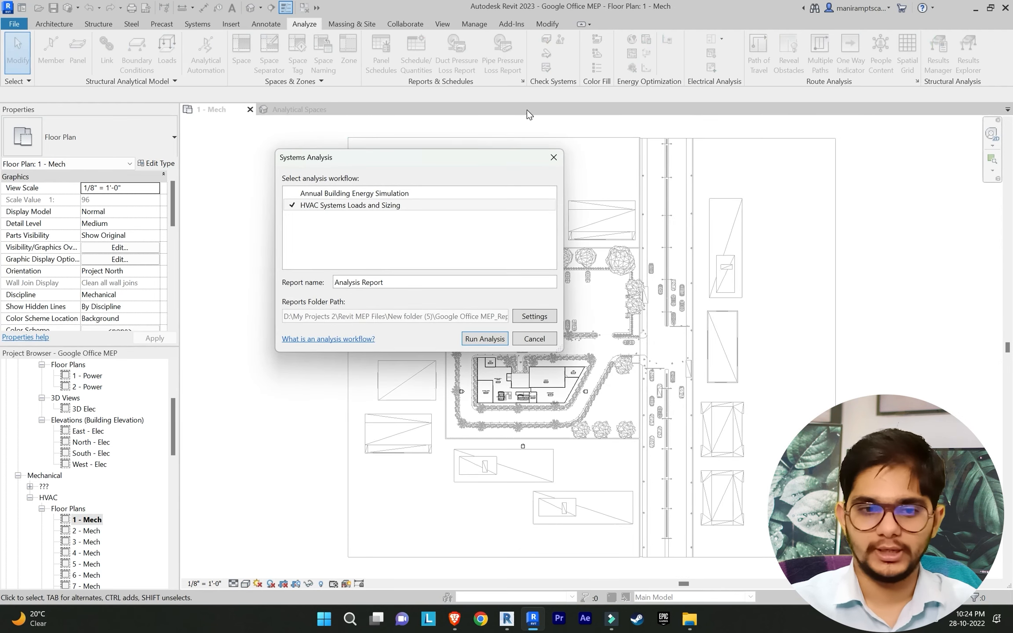
left_click(536, 316)
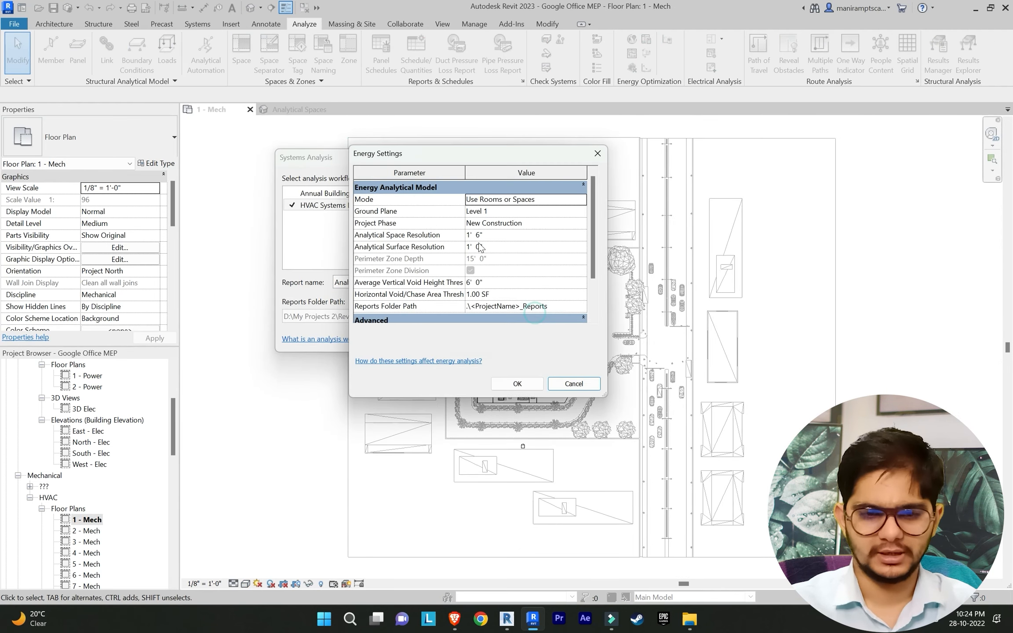
left_click(517, 384)
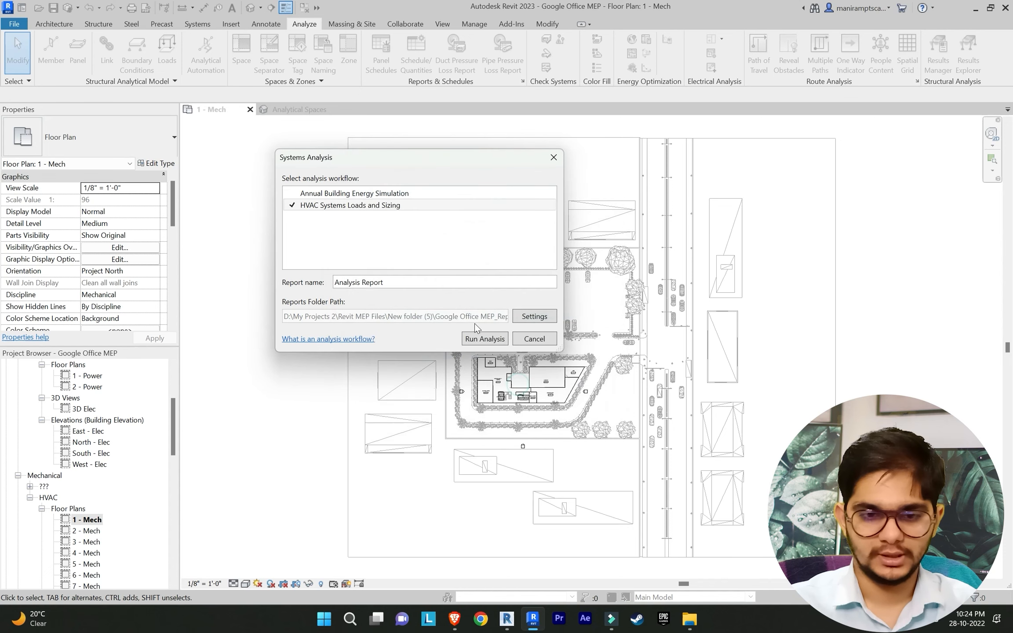
left_click(485, 339)
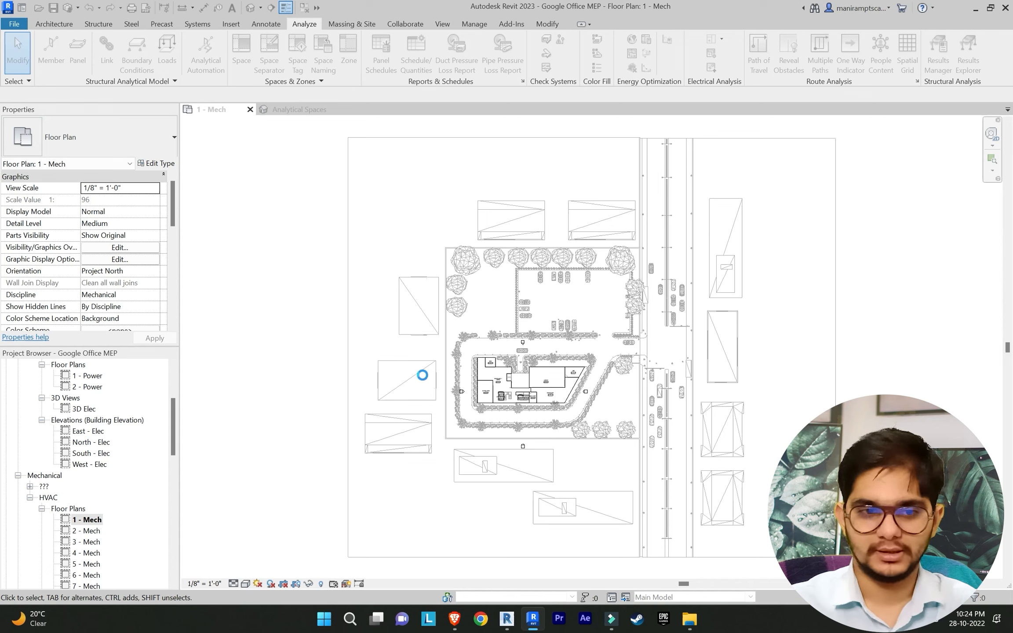
Step: Open Analysis Report 1 from the project's analysis reports
scroll(116, 448, "down", 7)
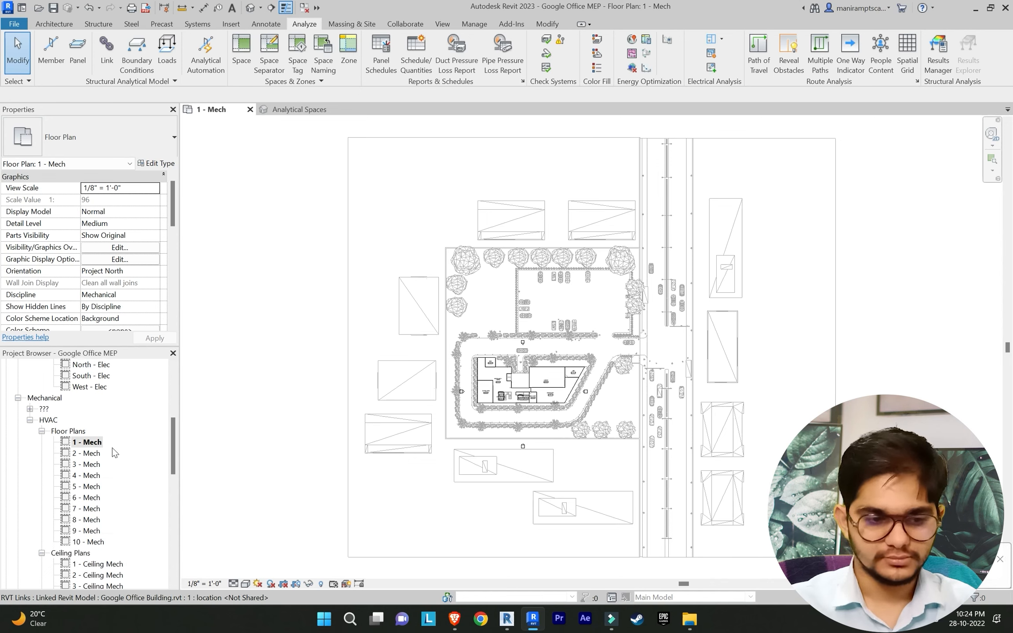
scroll(116, 447, "down", 7)
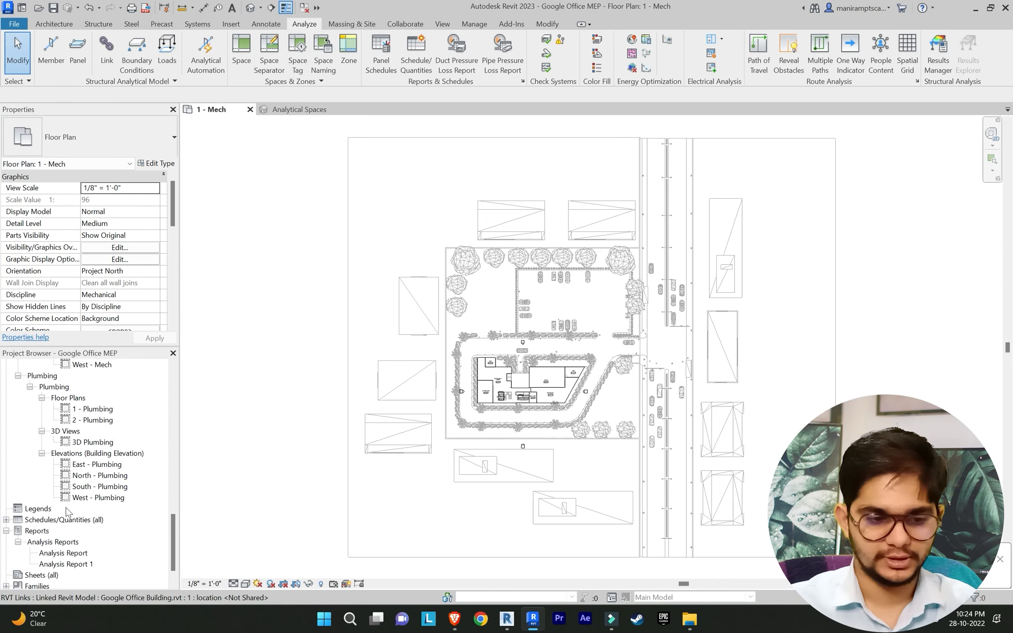
double_click(66, 564)
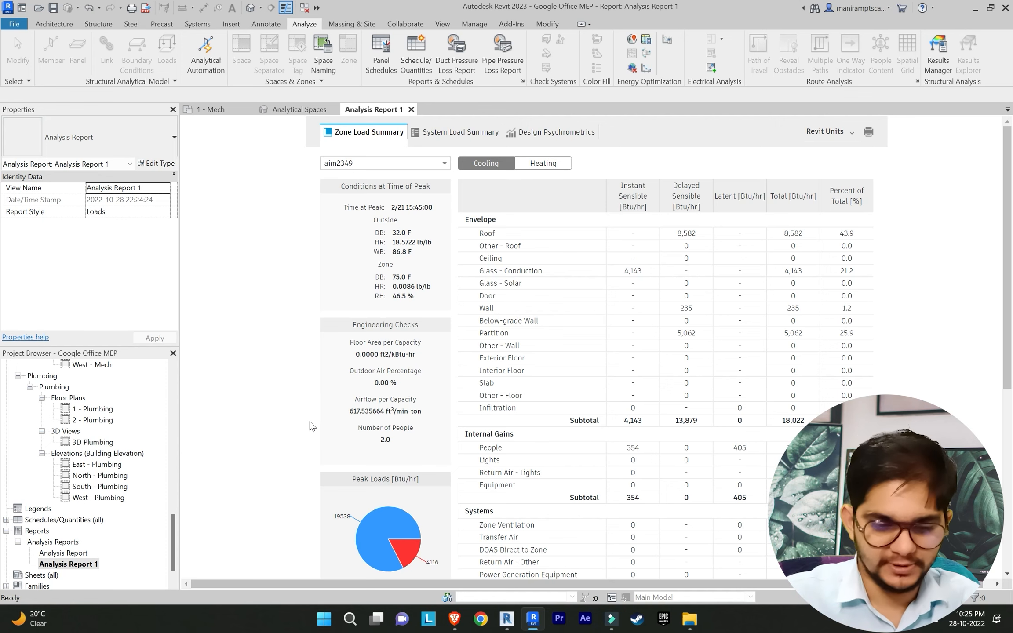
Step: Switch to the Brave browser to view the OpenStudio downloads page, and return to Revit
left_click(454, 618)
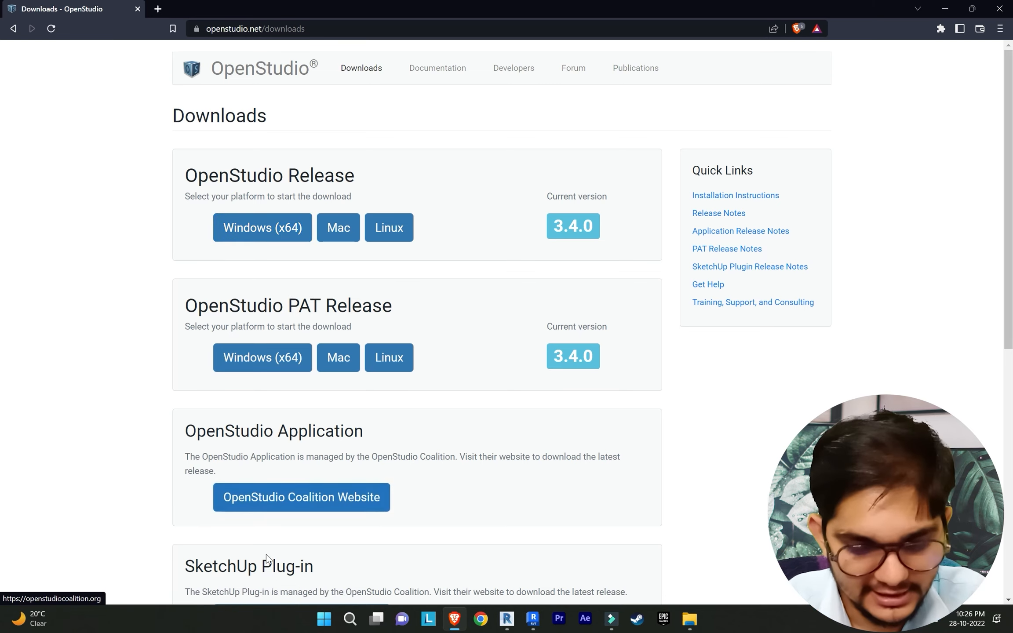
left_click(533, 619)
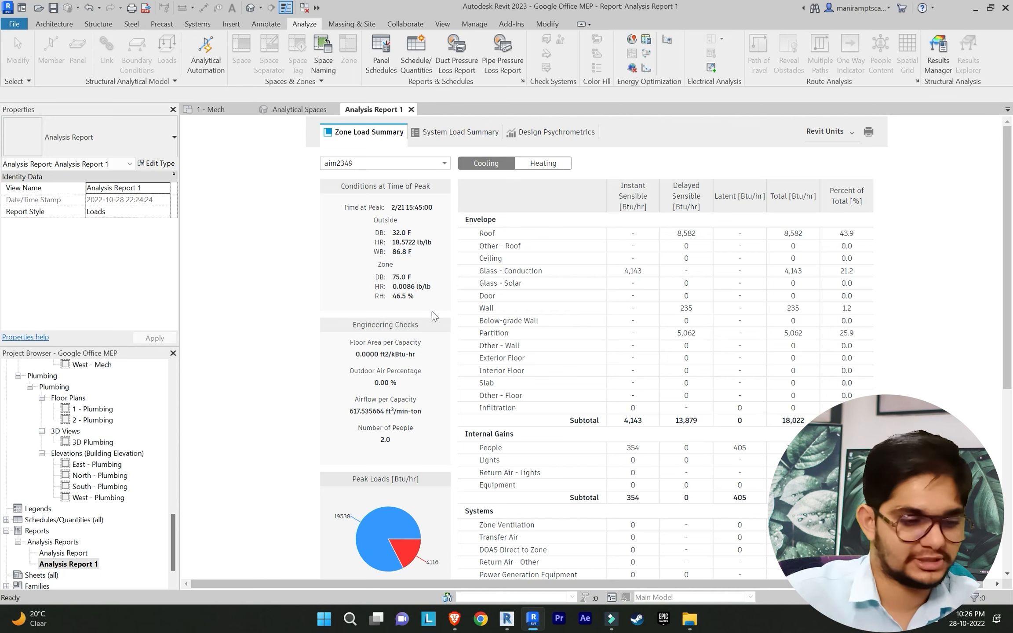
Step: Open the HVAC ceiling plan 1 - Ceiling Mech
scroll(40, 446, "up", 8)
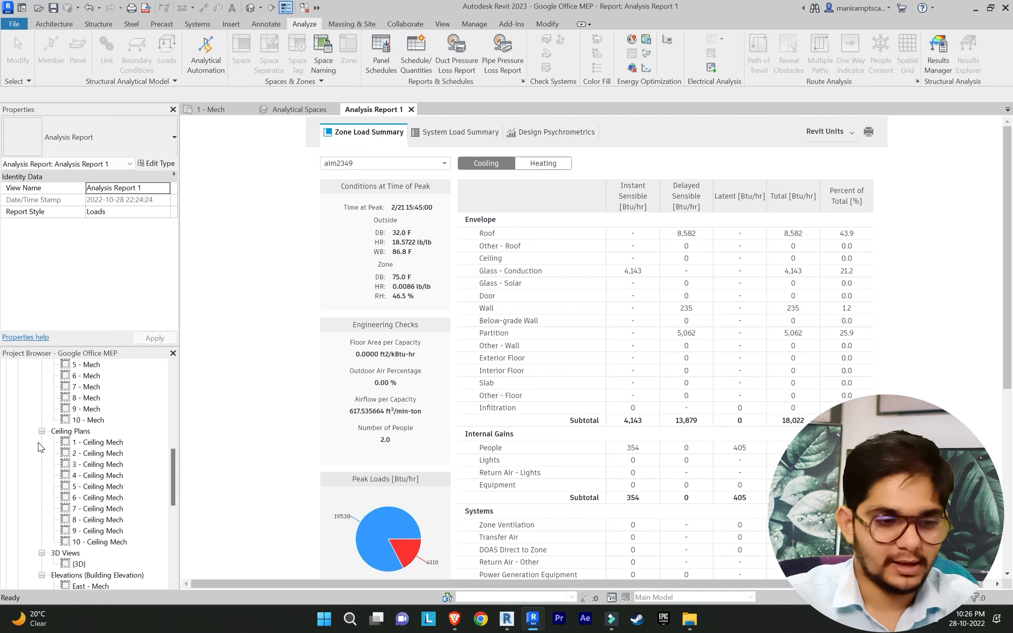
scroll(40, 446, "up", 2)
double_click(100, 497)
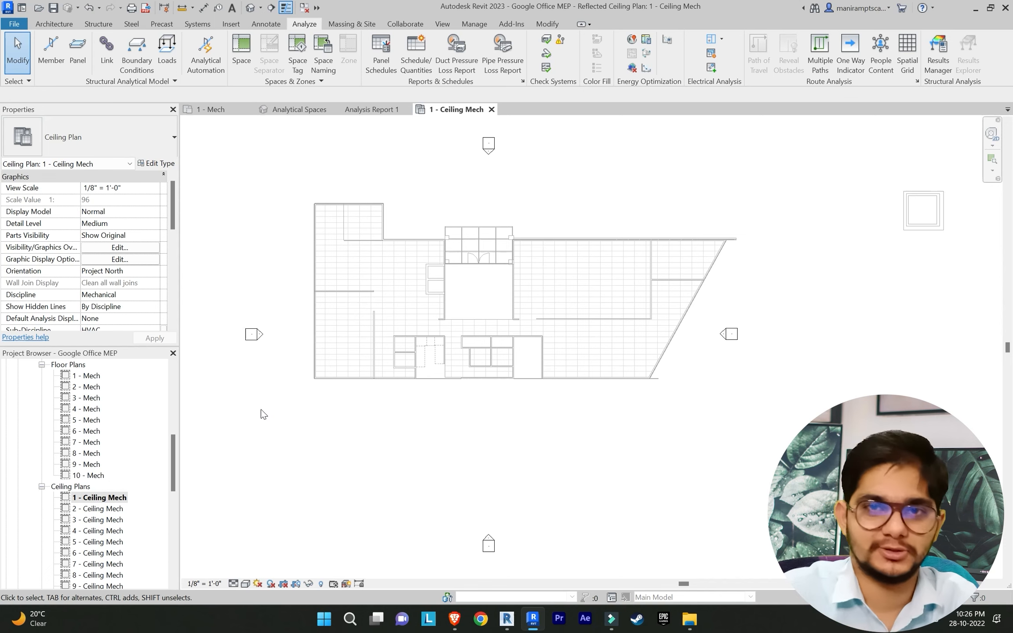
scroll(298, 375, "up", 3)
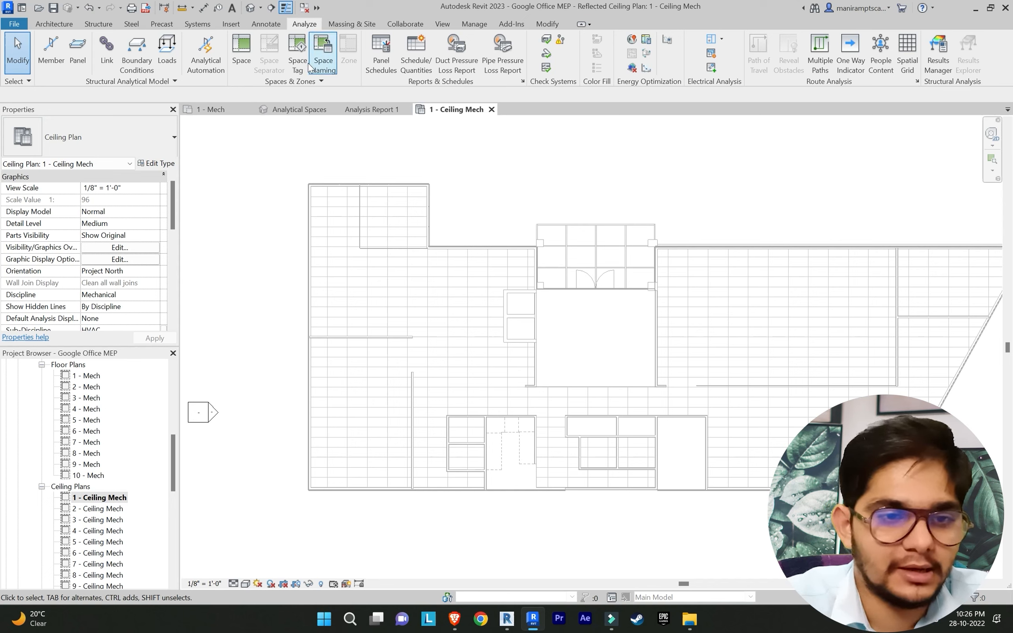
left_click(197, 24)
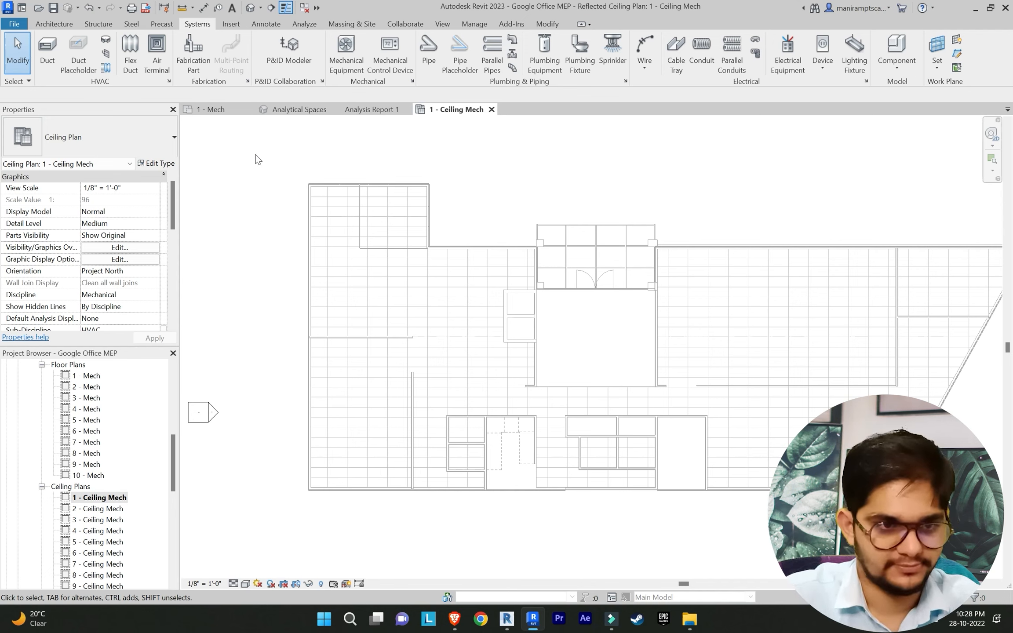
middle_click_drag(304, 205, 282, 214)
scroll(345, 307, "up", 1)
middle_click_drag(344, 297, 313, 274)
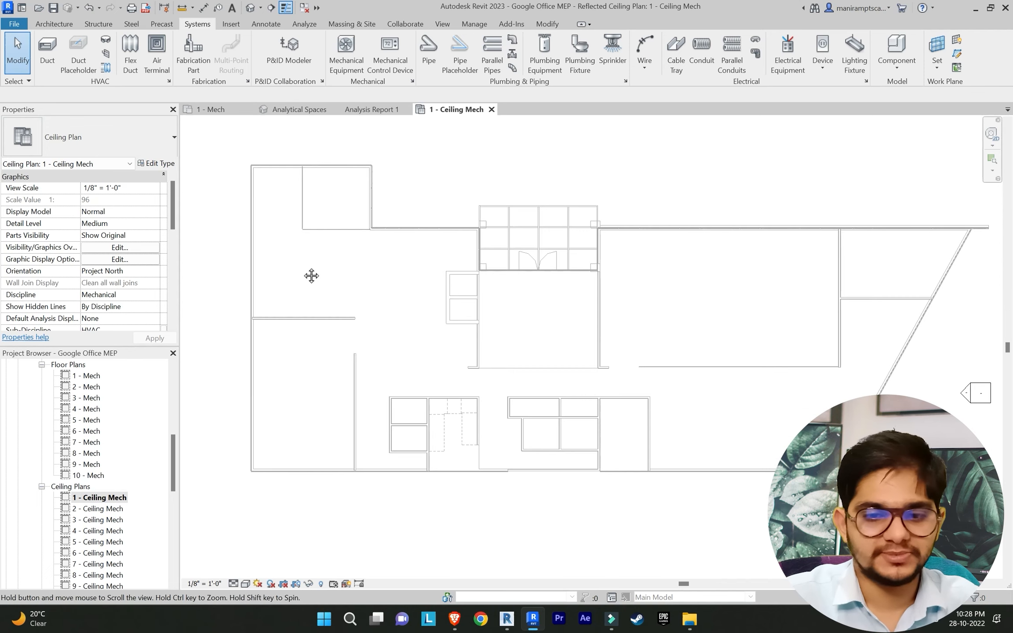
scroll(308, 279, "down", 2)
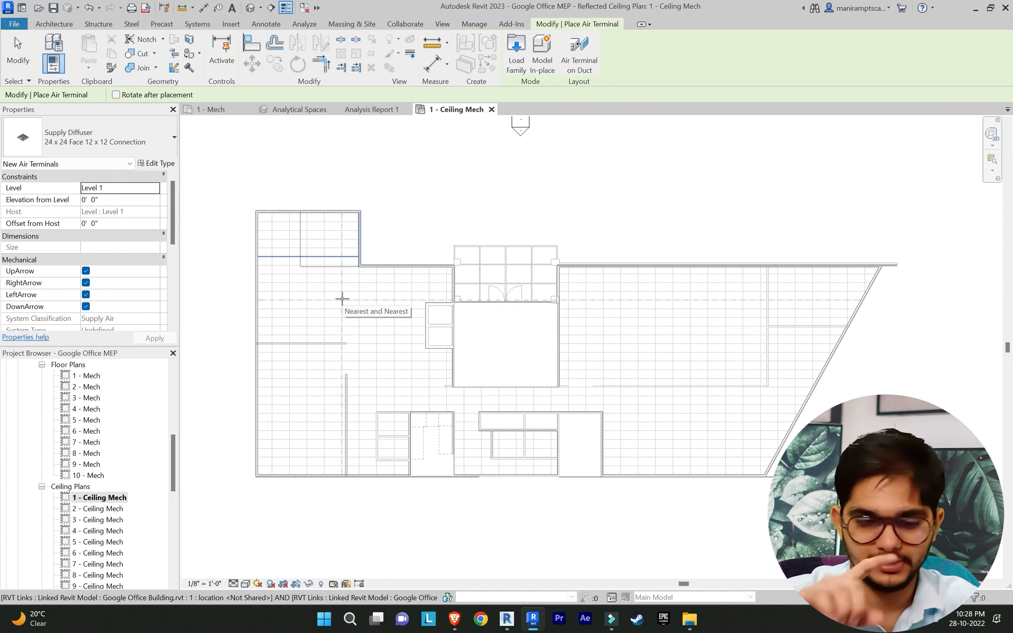
scroll(359, 289, "up", 3)
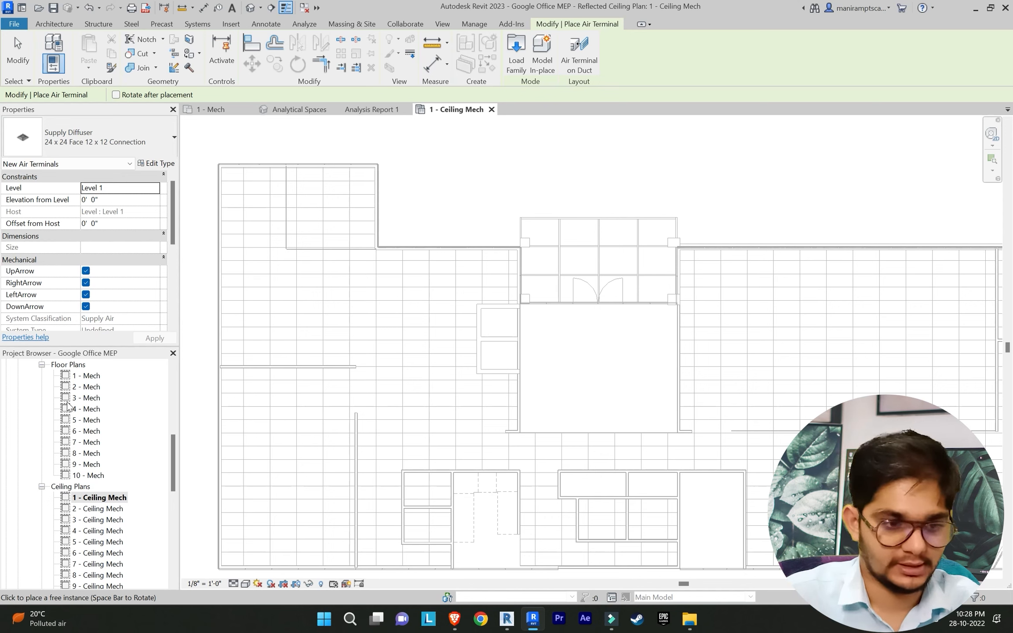
Step: Open the East - Mech building elevation to examine the ground-floor facade and level markers
scroll(91, 501, "down", 4)
double_click(90, 509)
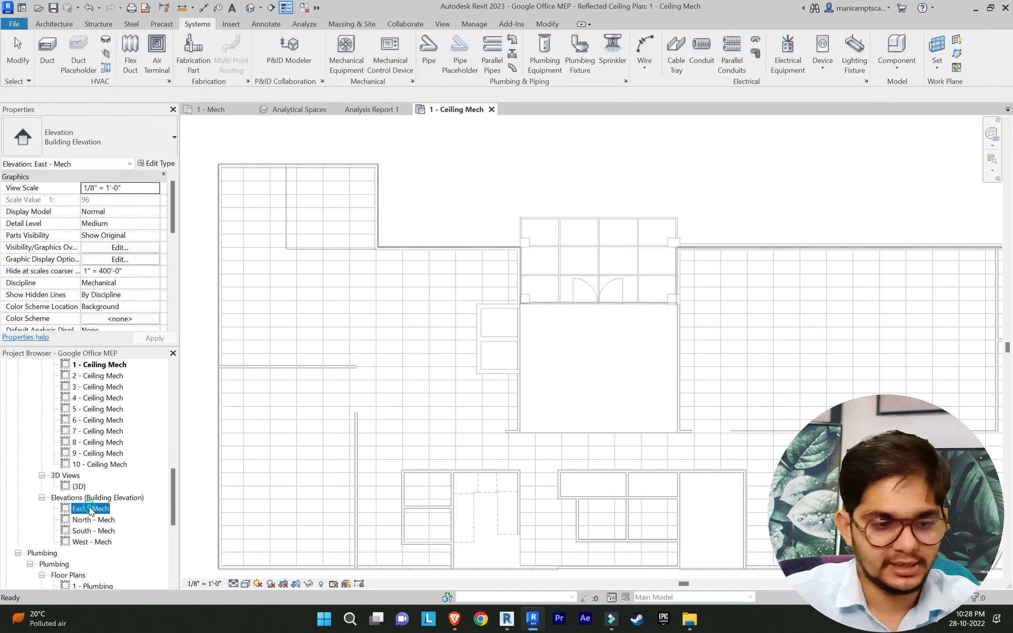
scroll(433, 383, "up", 8)
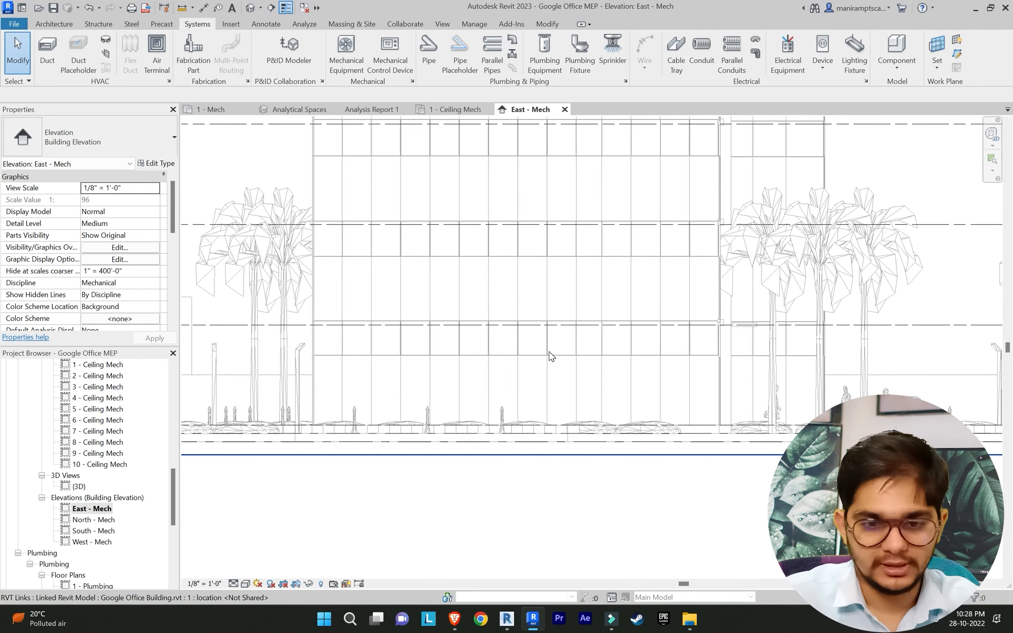
middle_click_drag(561, 357, 456, 380)
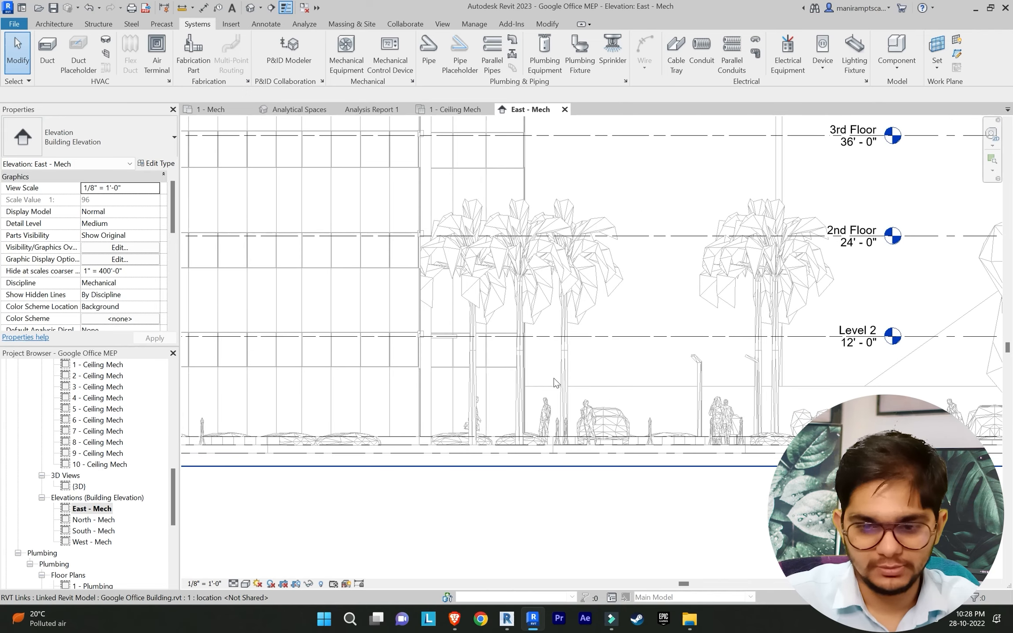
scroll(566, 376, "up", 1)
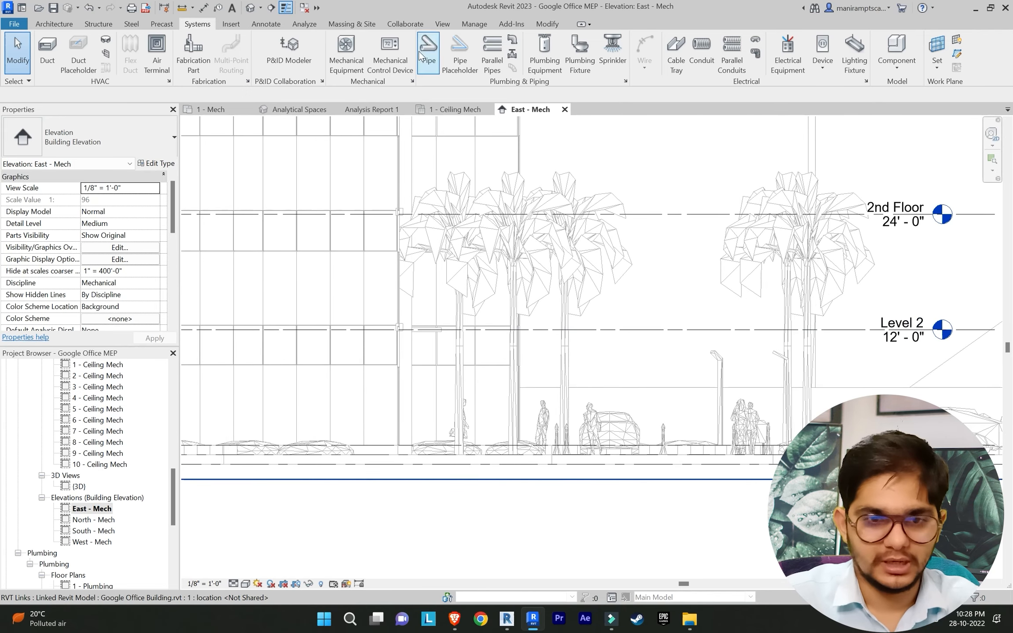
Step: Measure the height from the ground line to the curtain wall grid line below Level 2 with an aligned dimension, without placing it
left_click(266, 25)
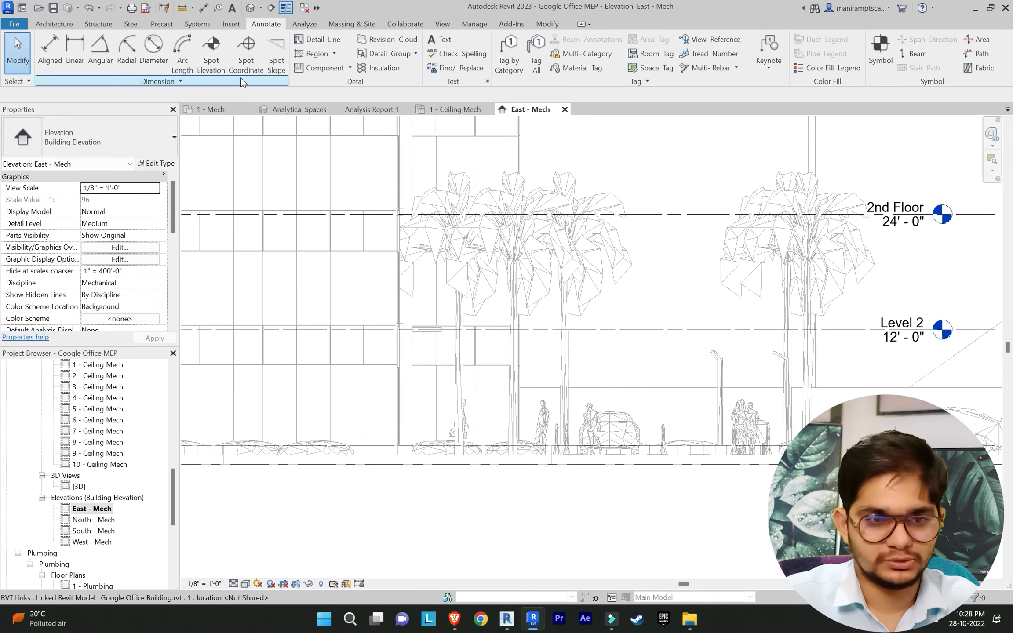
left_click(50, 51)
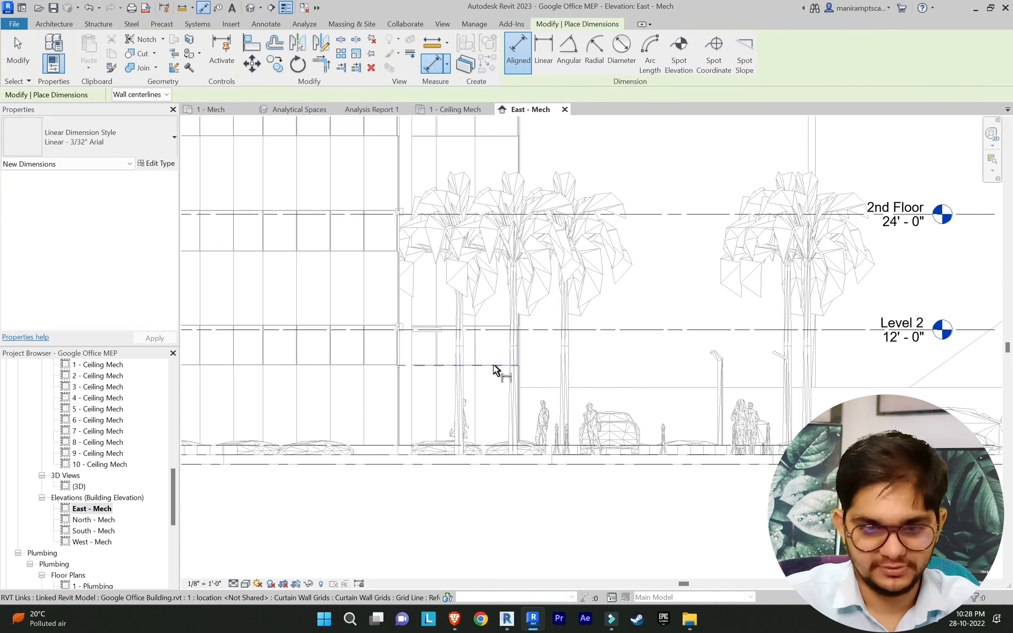
left_click(675, 445)
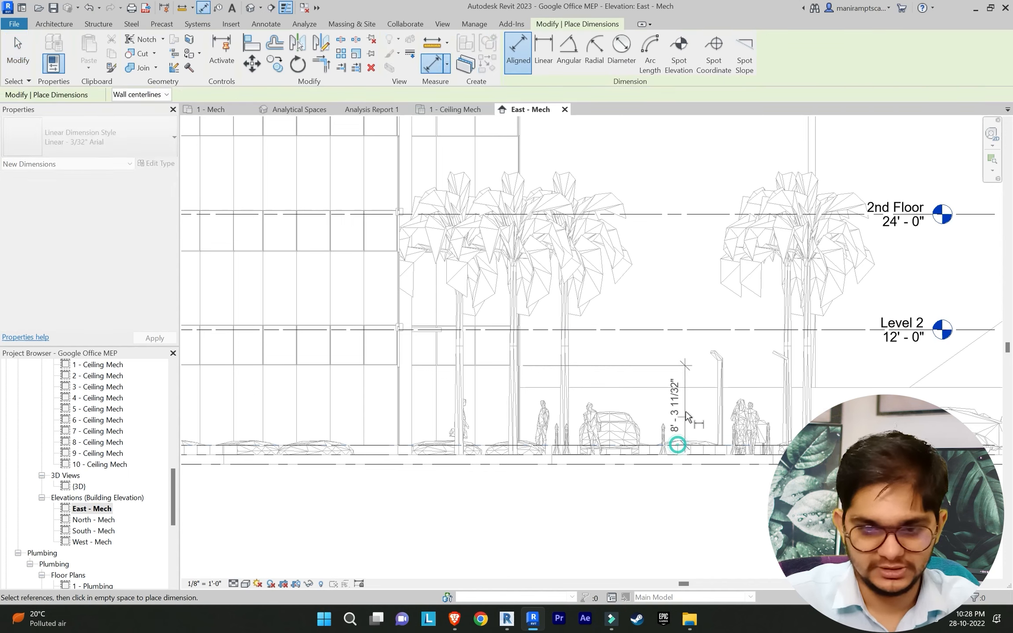
key("Escape")
key("Escape")
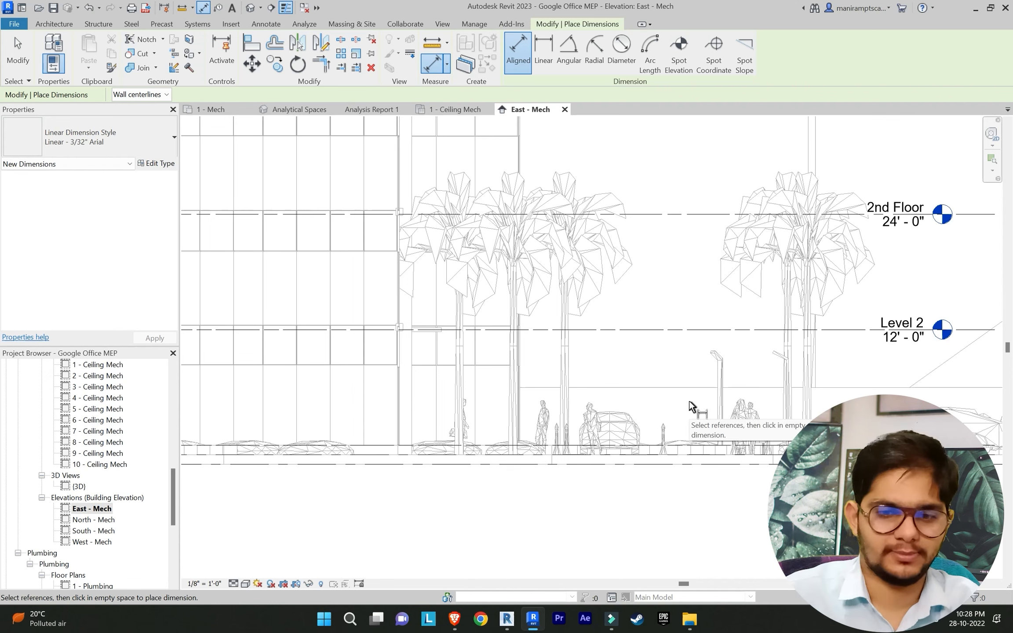
key("Escape")
Step: Return to the 1 - Ceiling Mech ceiling plan and bring the whole floor layout into view
scroll(110, 486, "up", 3)
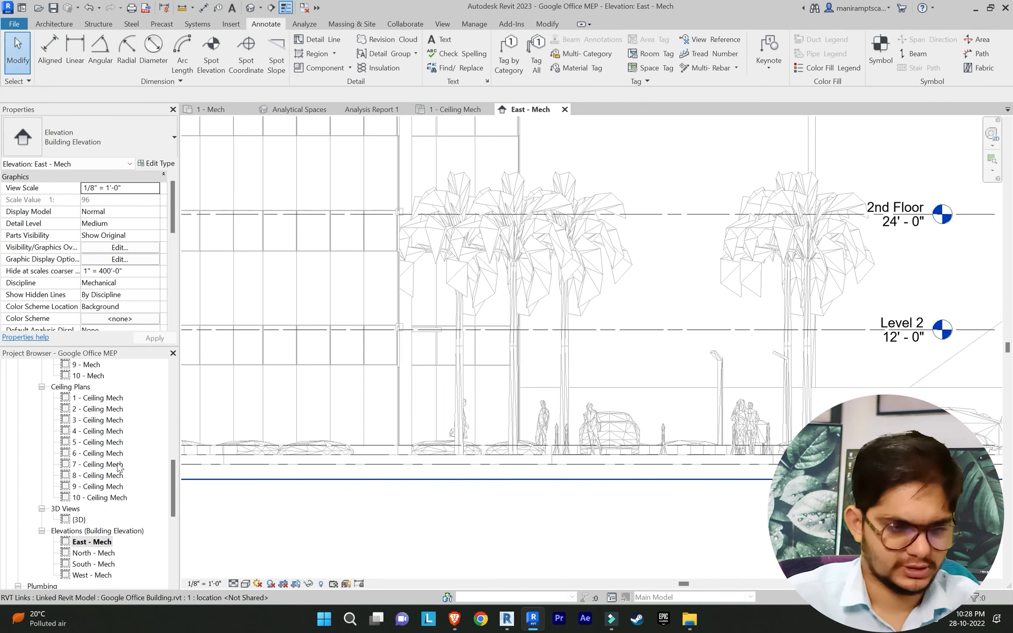
scroll(119, 468, "up", 4)
scroll(119, 469, "down", 2)
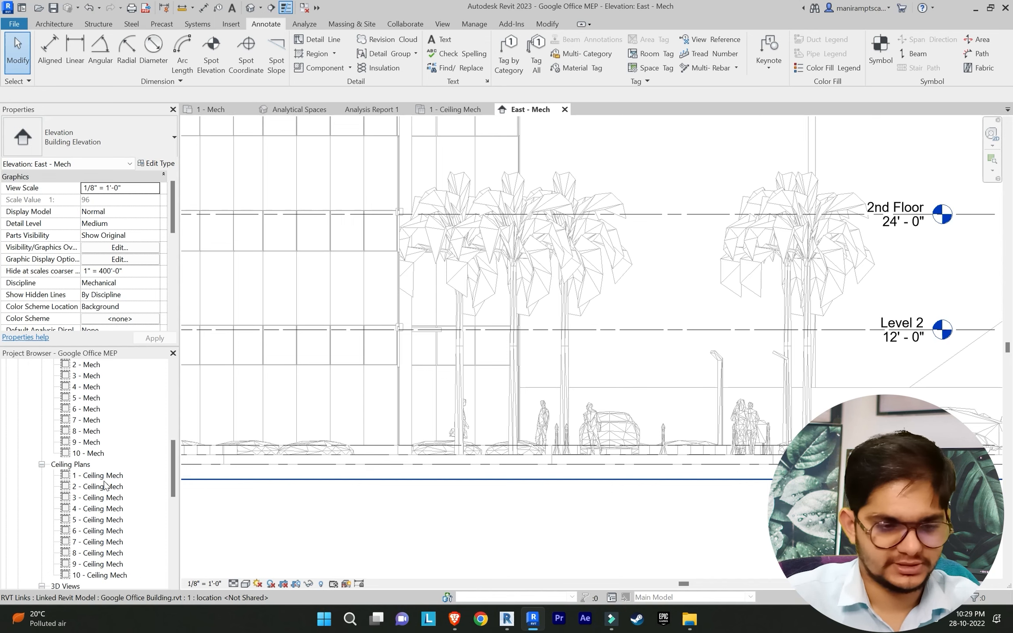
double_click(99, 475)
scroll(397, 393, "down", 2)
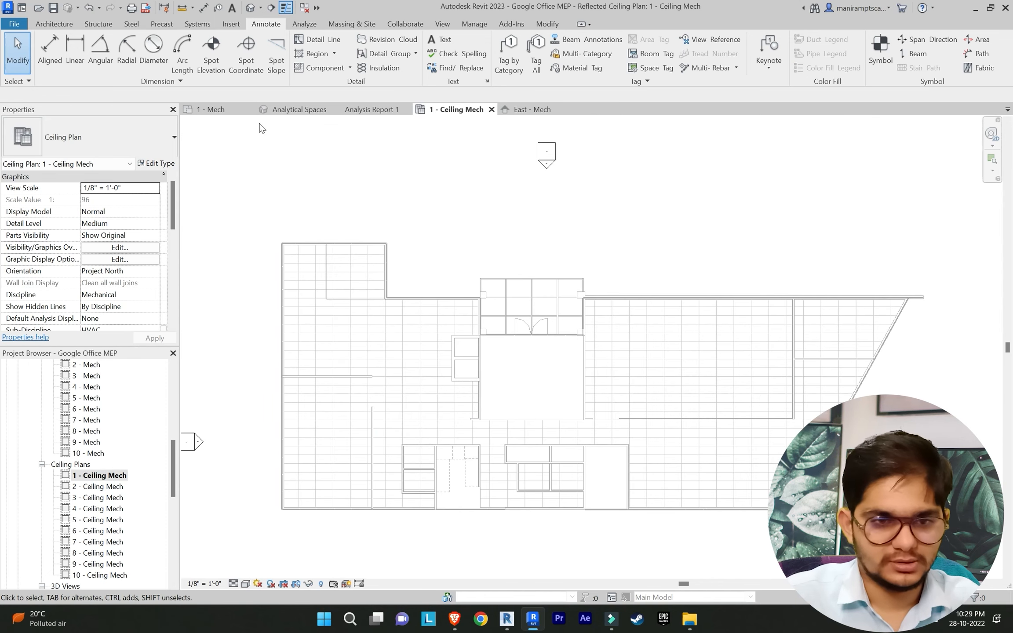
Step: Place a 24 x 24 Face 12 x 12 Connection supply diffuser in the northwest room, 8' above Level 1
left_click(314, 22)
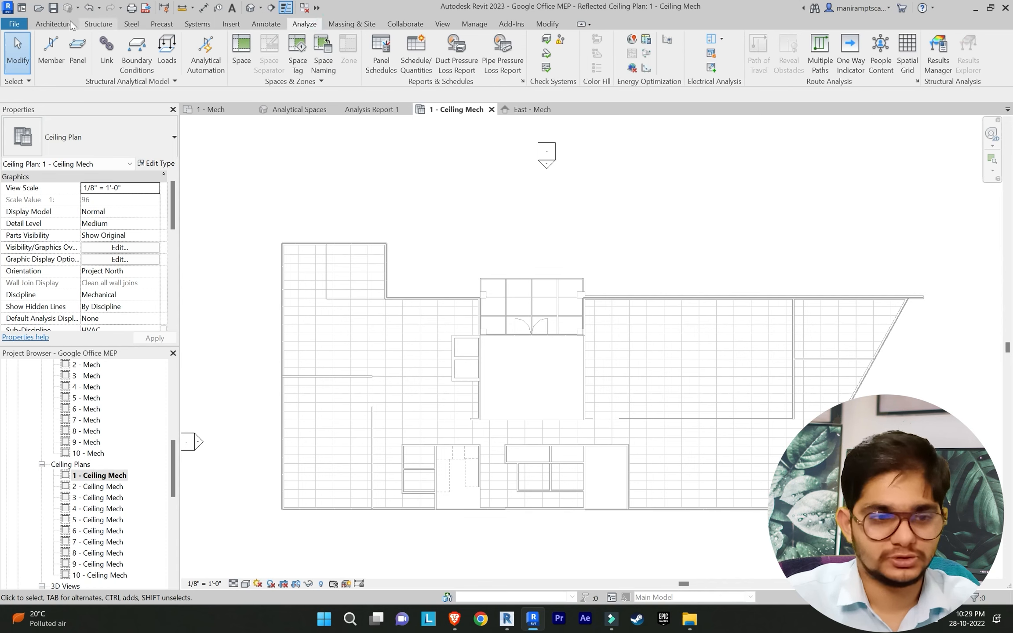
left_click(151, 25)
left_click(197, 23)
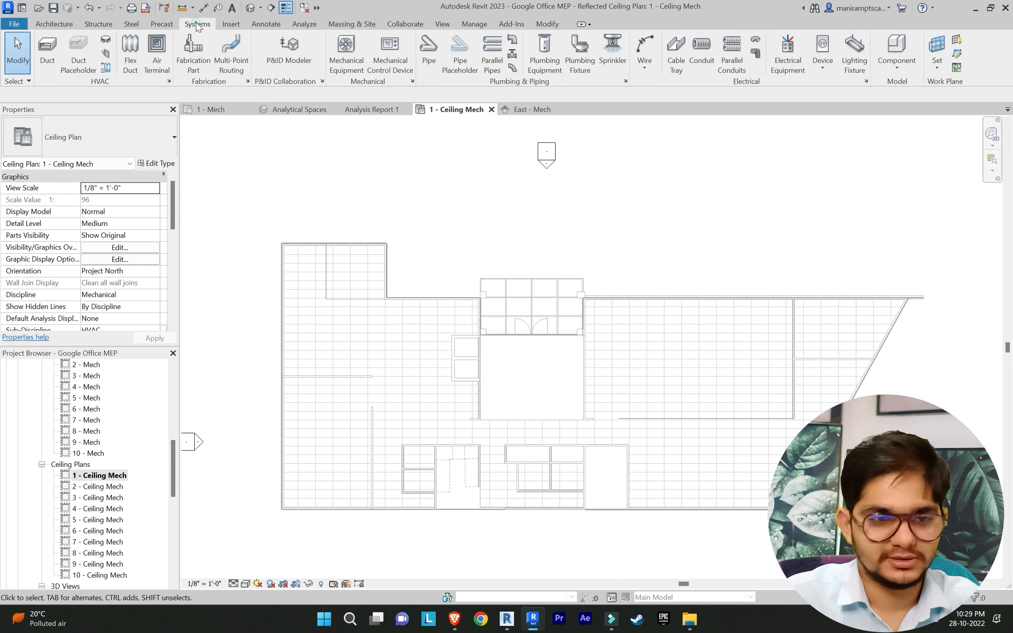
left_click(168, 50)
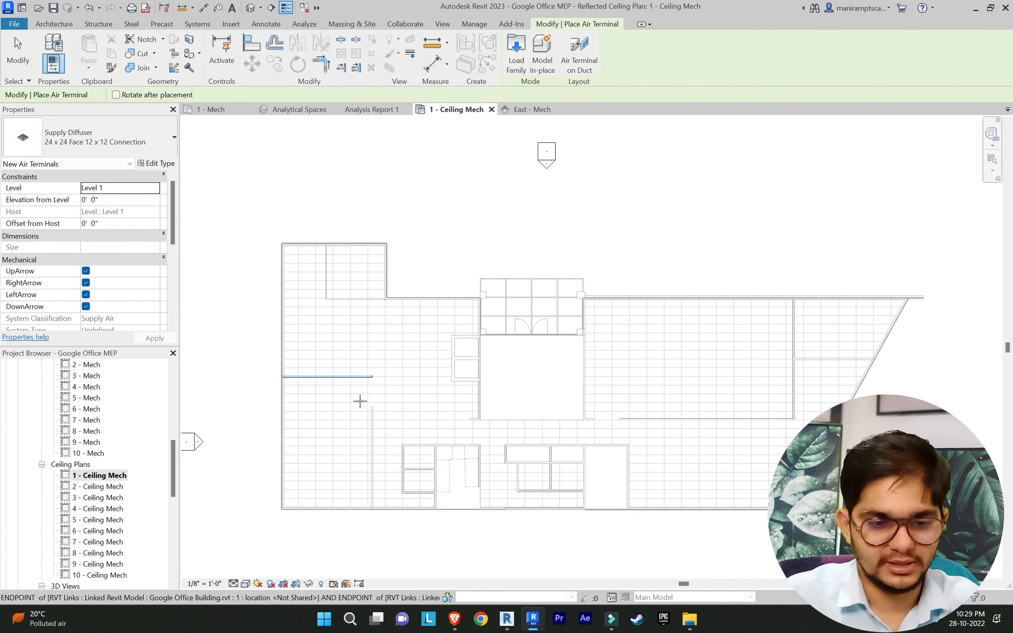
left_click(107, 200)
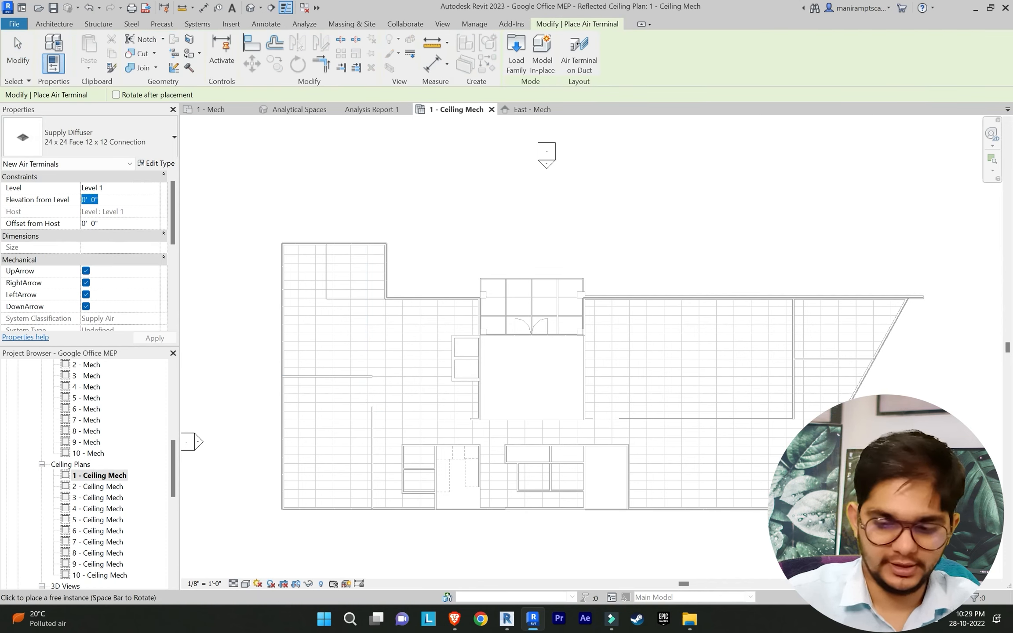
type("8")
scroll(342, 324, "up", 2)
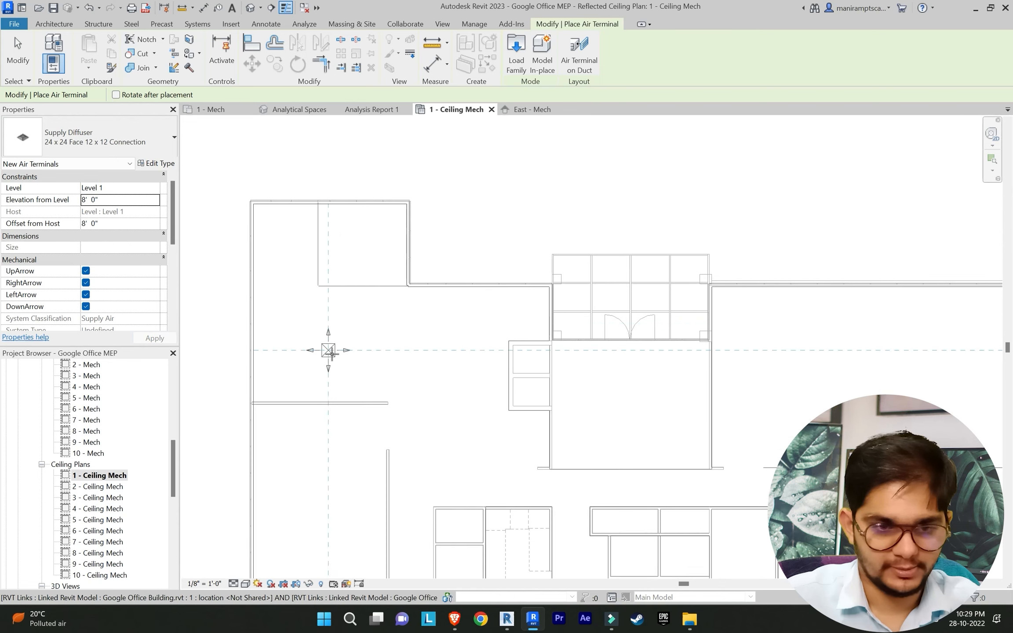
scroll(322, 350, "up", 1)
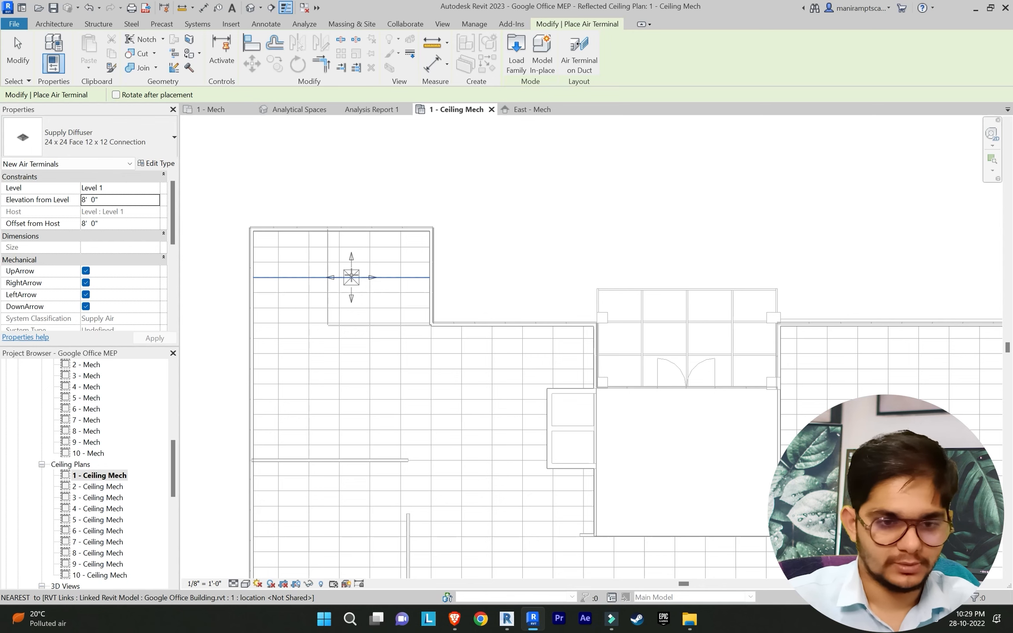
left_click(352, 276)
Step: Place two more supply diffusers in an east-west row across the open area south of the northwest room
middle_click_drag(441, 338, 586, 260)
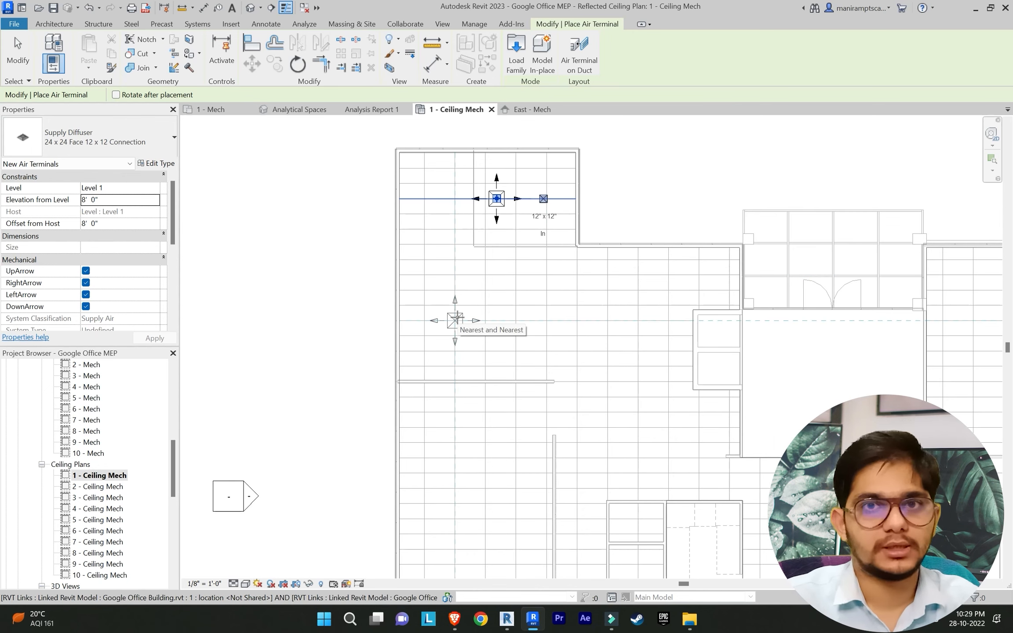
left_click(455, 320)
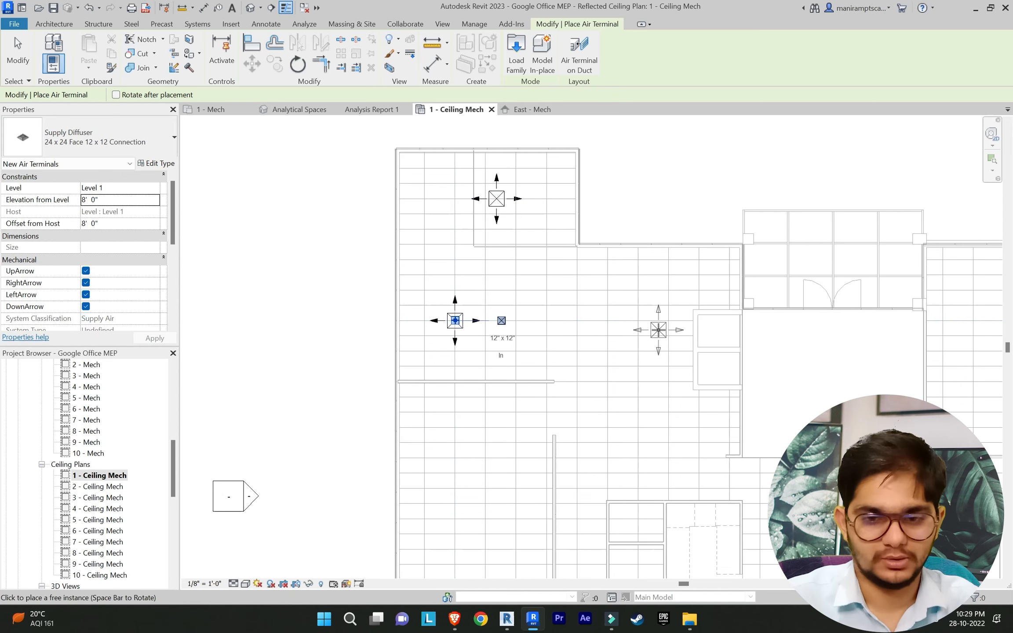
left_click(640, 320)
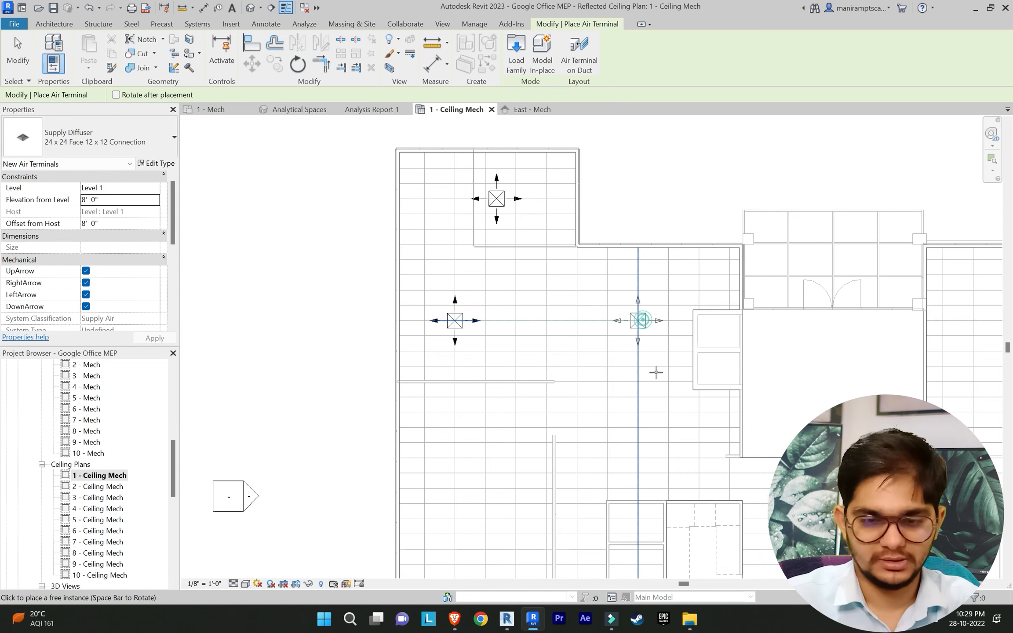
Step: Place one supply diffuser beside the small stacked rooms and two vertically aligned ones in the southwest room
middle_click_drag(656, 368, 689, 287)
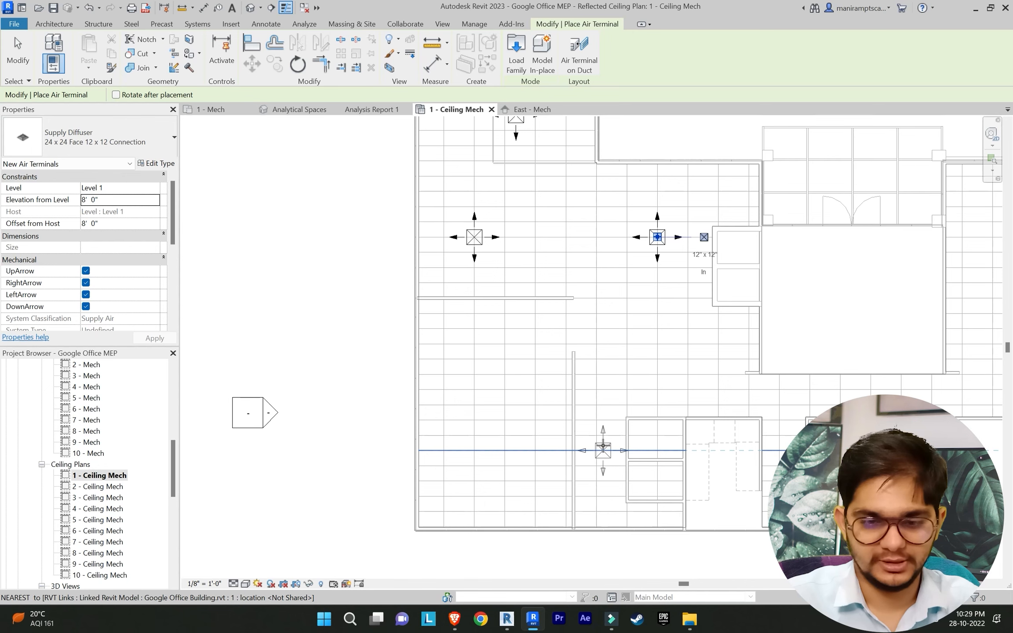
left_click(603, 449)
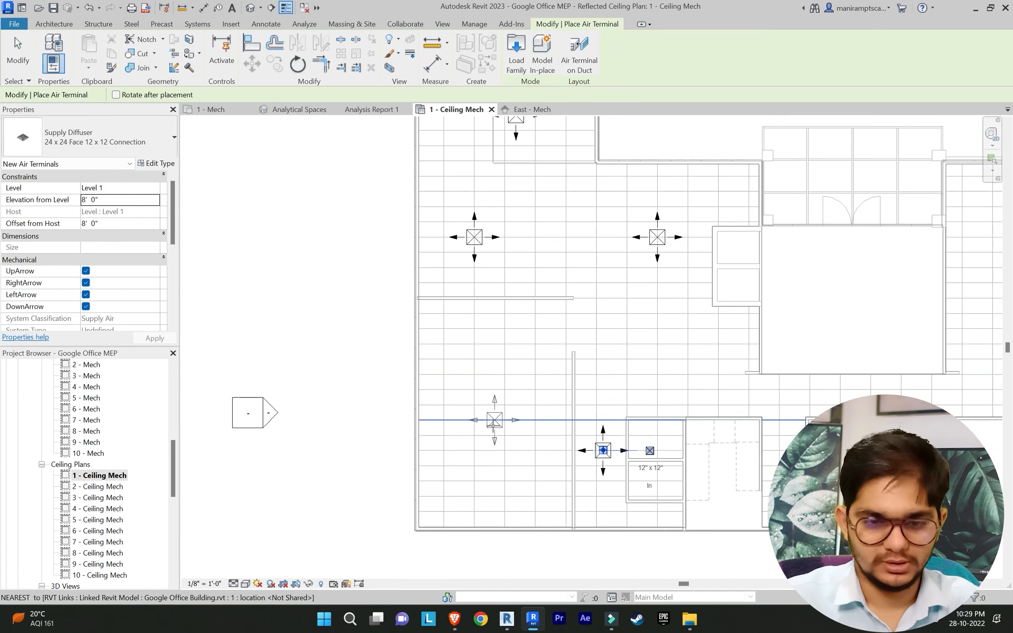
scroll(489, 355, "down", 2)
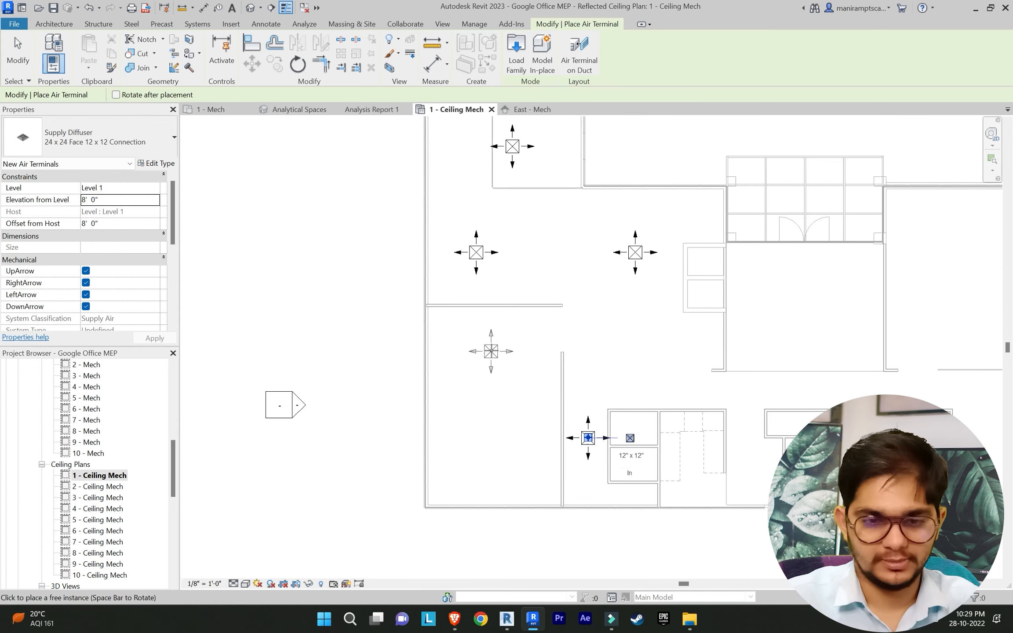
left_click(491, 464)
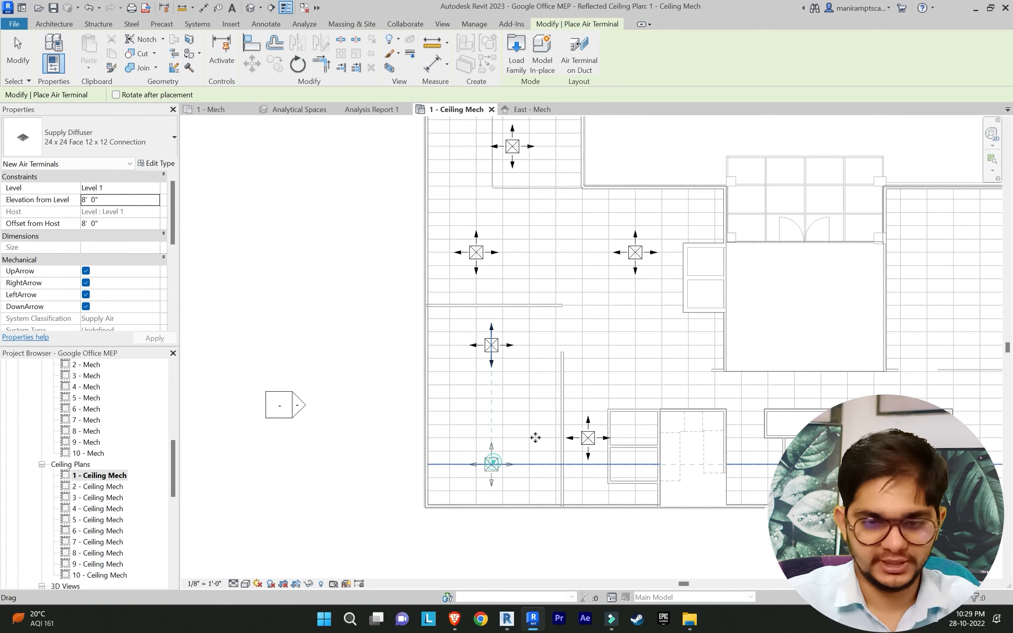
Step: Place a supply diffuser near the south wall, beside the southwest corner of the small-room block south of the central void
middle_click_drag(570, 409, 388, 415)
scroll(562, 403, "up", 1)
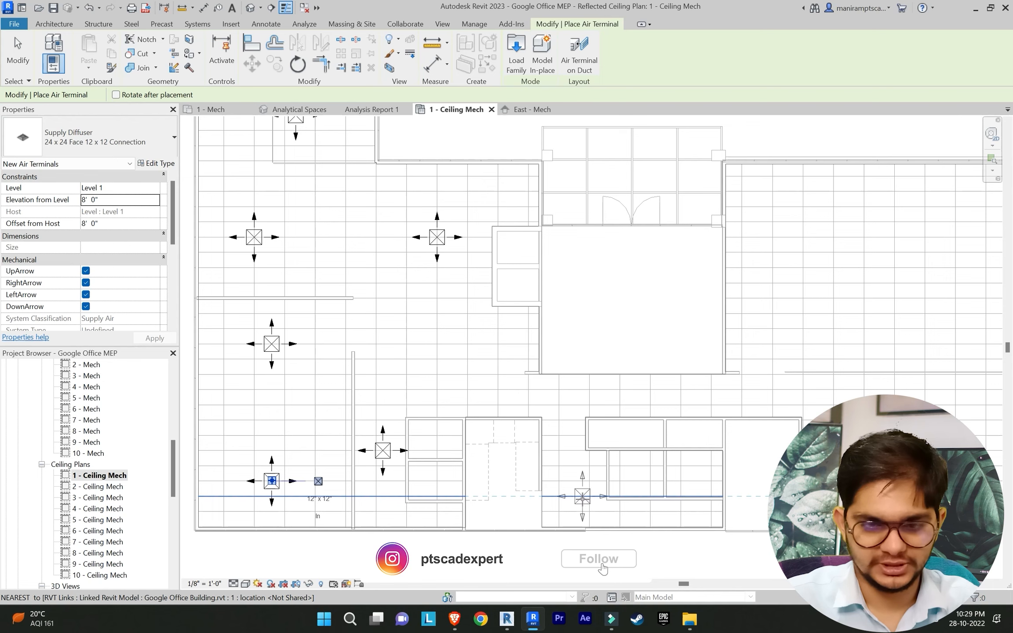
middle_click_drag(592, 440, 552, 456)
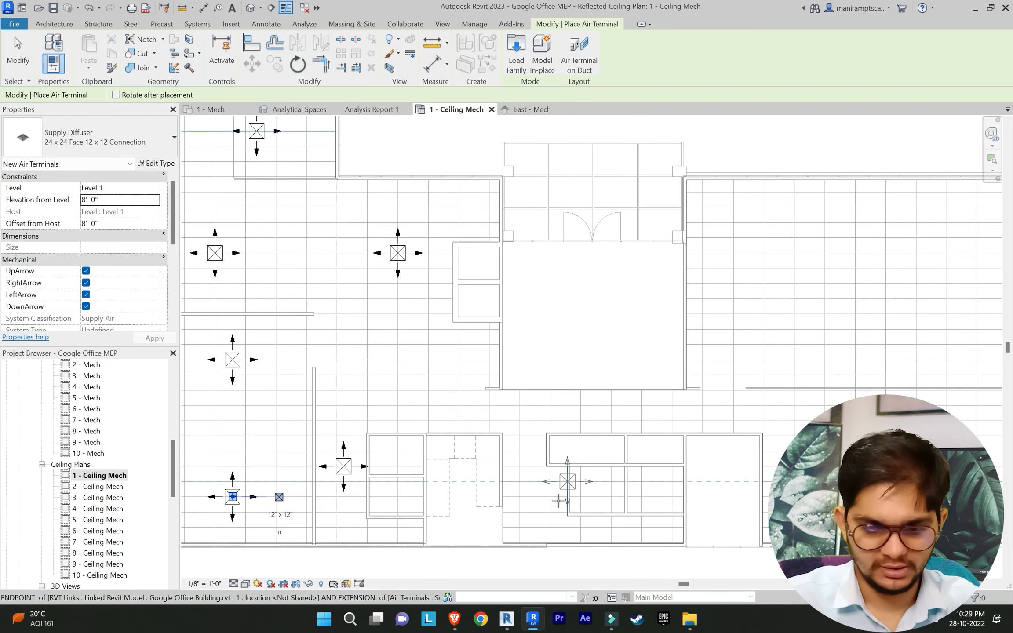
left_click(542, 519)
Step: Place one supply diffuser in each of the two small stacked rooms east of the southwest room, vertically aligned
middle_click_drag(470, 479, 594, 457)
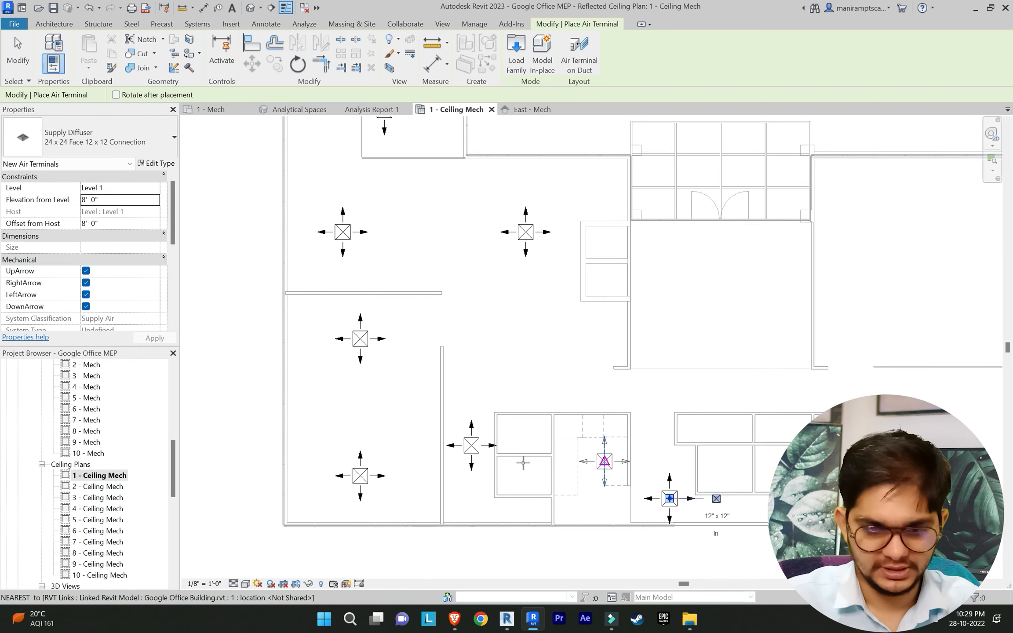
scroll(522, 432, "up", 2)
scroll(522, 432, "up", 2)
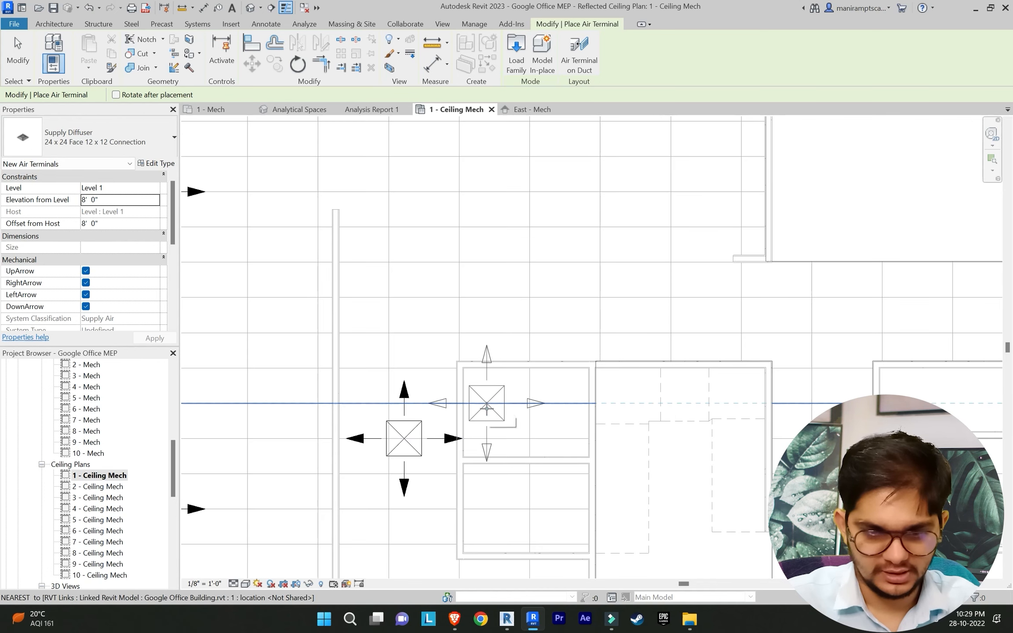
left_click(499, 413)
left_click(487, 509)
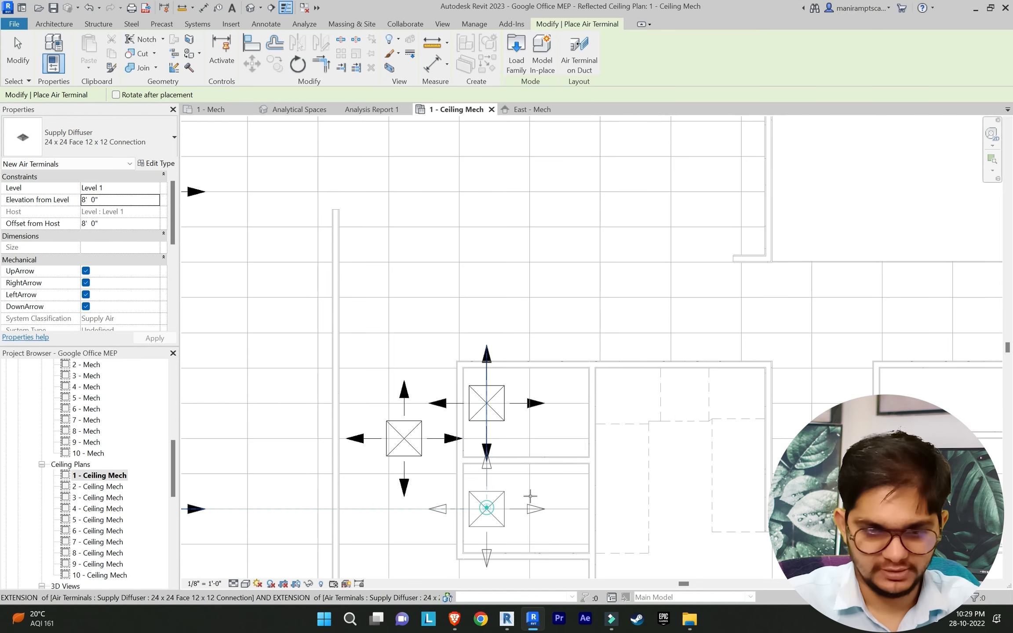
Step: Place three supply diffusers in an east-west row across the large room east of the central void
scroll(650, 451, "down", 2)
middle_click_drag(662, 459, 322, 446)
scroll(669, 407, "down", 1)
middle_click_drag(669, 407, 598, 430)
scroll(597, 430, "down", 1)
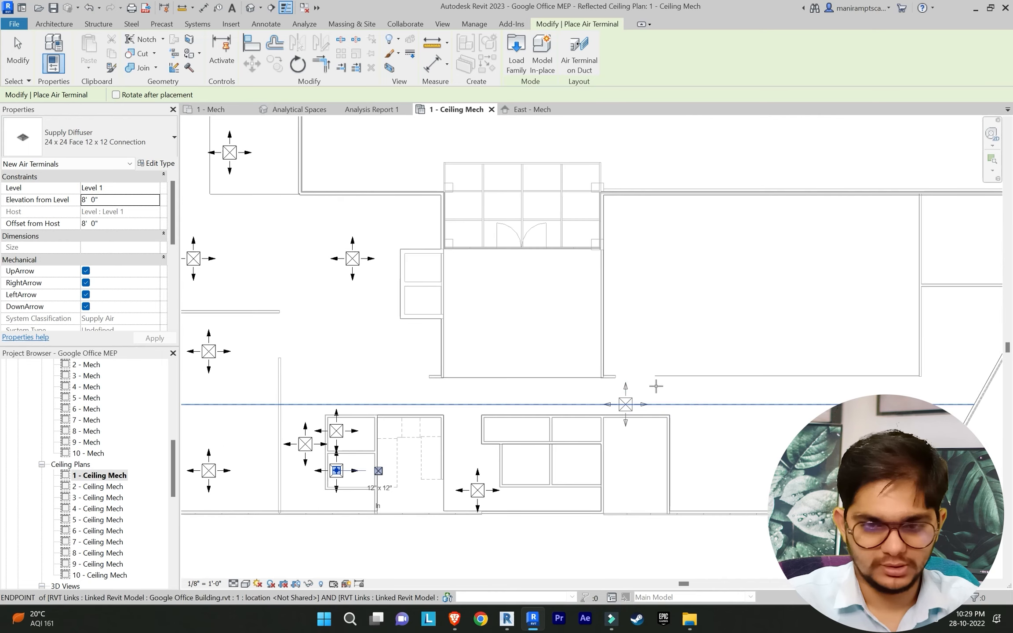
middle_click_drag(655, 387, 635, 422)
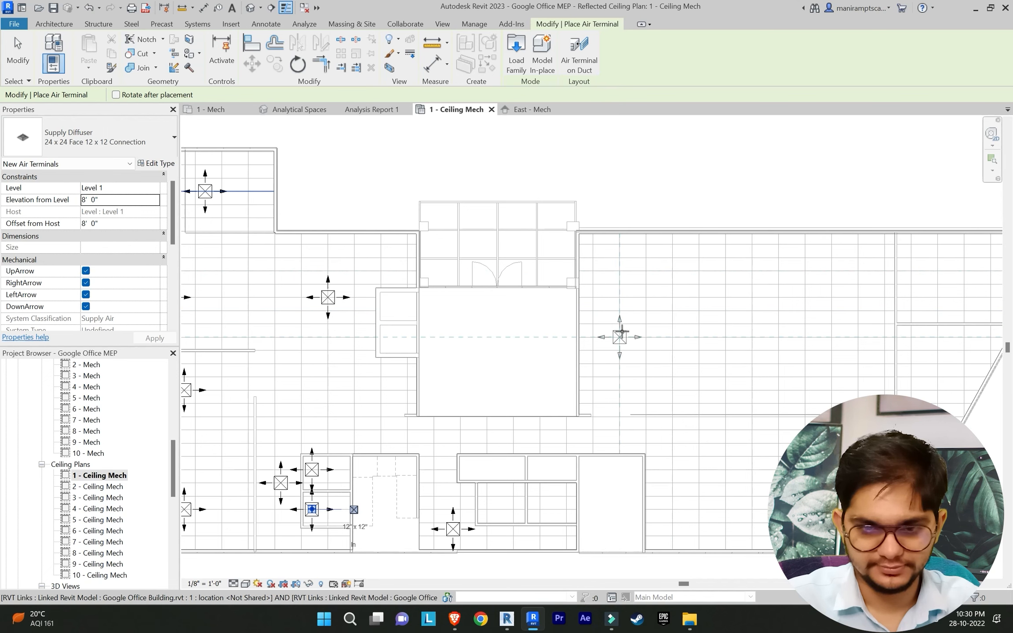
left_click(620, 331)
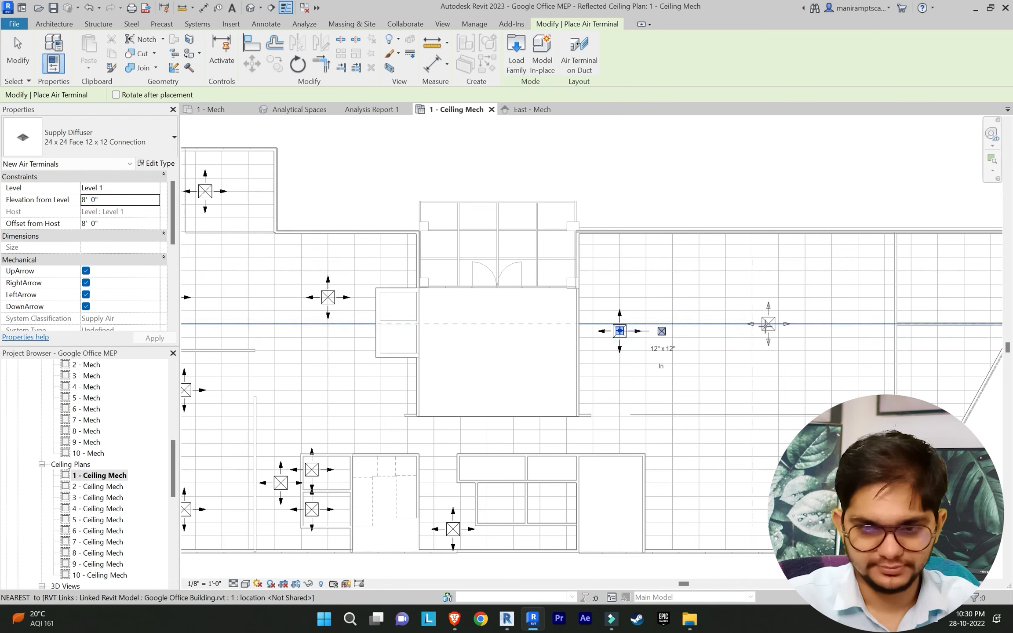
left_click(744, 331)
left_click(858, 331)
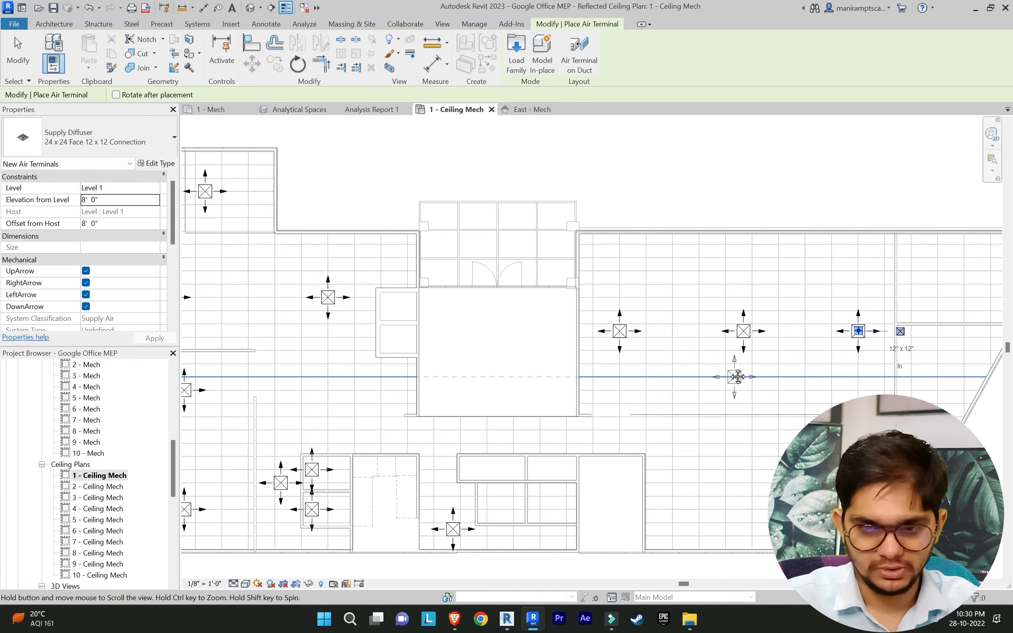
Step: Place two aligned supply diffusers in the open area south of the large eastern room
middle_click_drag(735, 378, 577, 313)
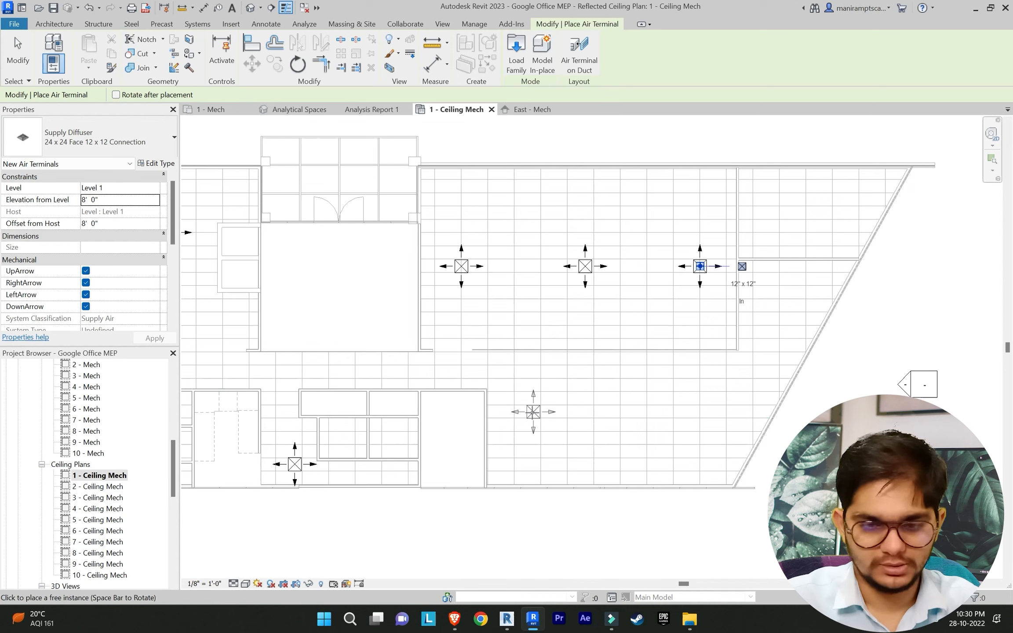
left_click(532, 418)
left_click(692, 418)
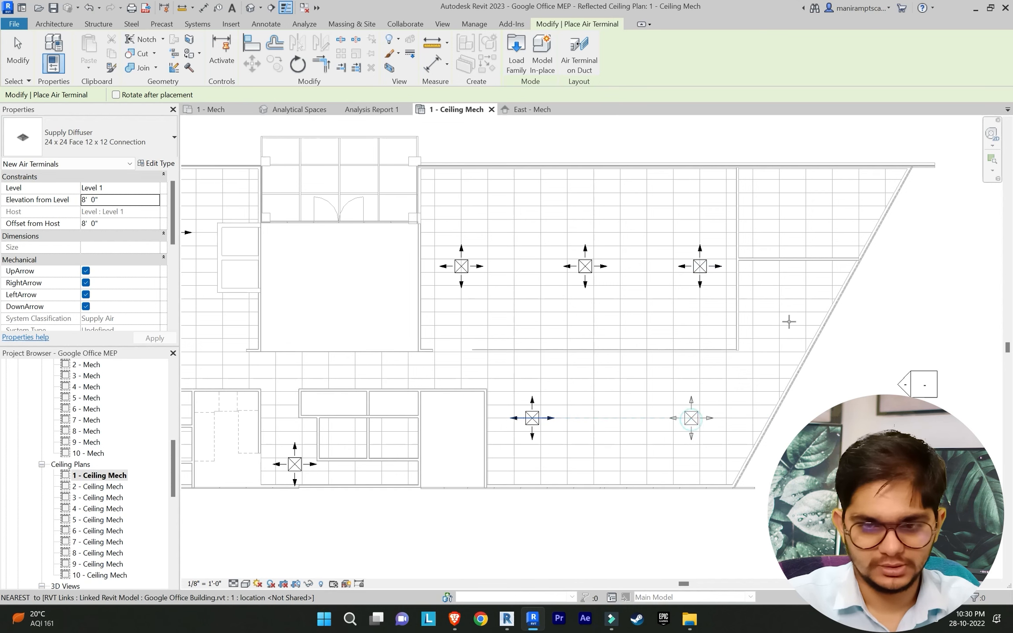
Step: Place one supply diffuser on each side of the short partition near the slanted east wall, and end the placement
left_click(794, 299)
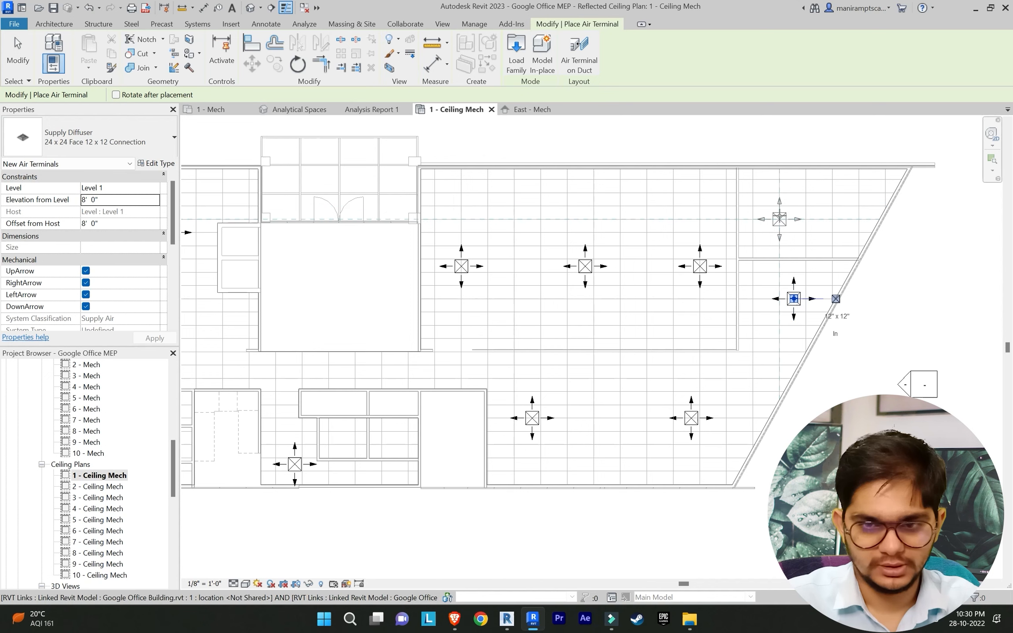
left_click(779, 207)
scroll(819, 307, "down", 2)
scroll(860, 326, "down", 3)
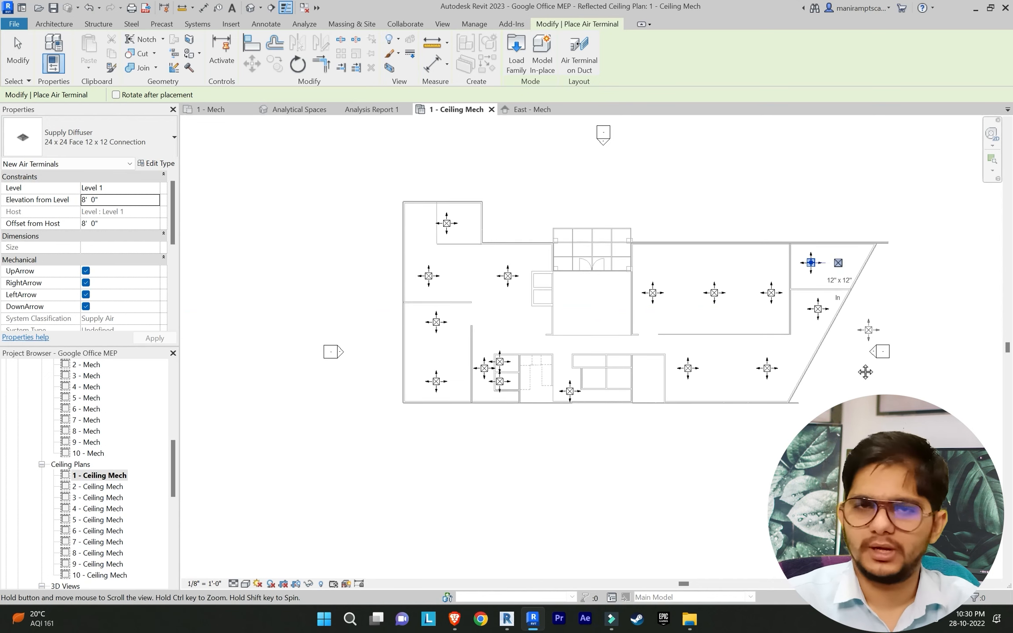
key("Escape")
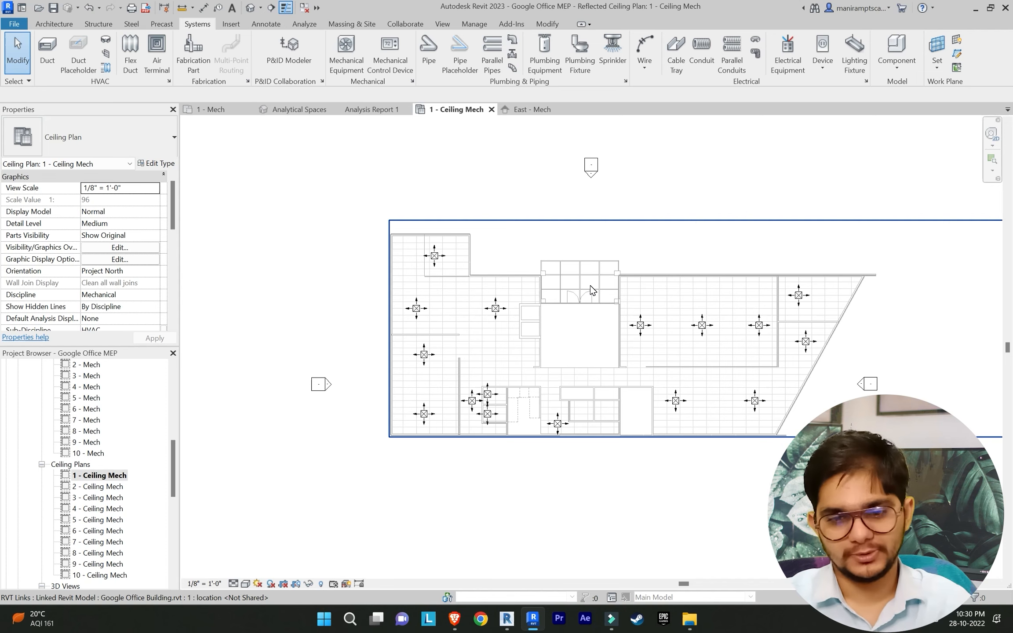
Step: Start placing mechanical equipment using the VAV Unit - Parallel Fan Powered family in type Size 2 - 12 inch Inlet
scroll(624, 395, "up", 4)
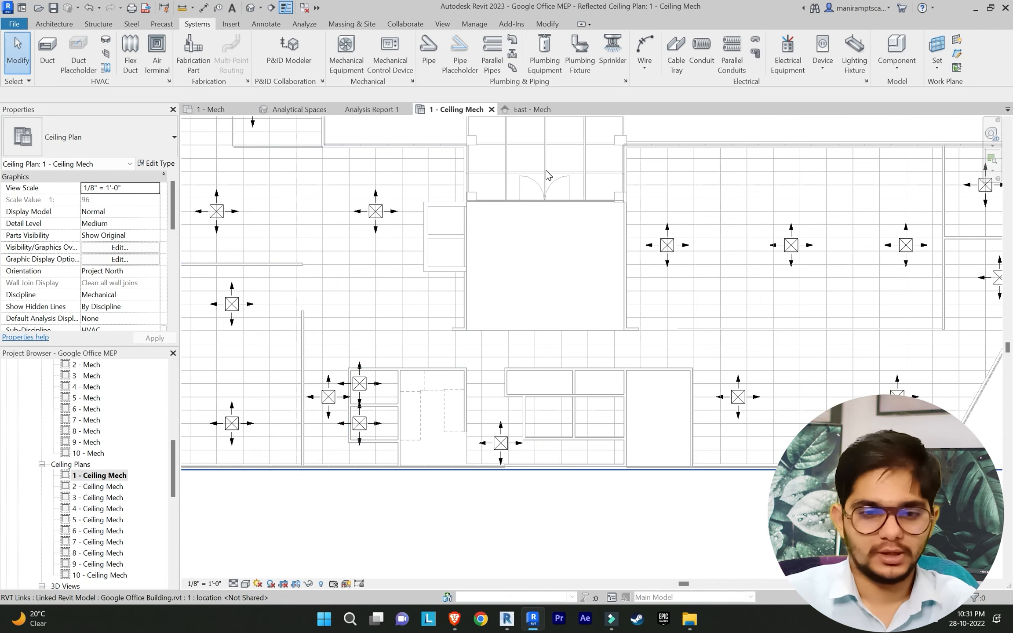
scroll(547, 173, "down", 2)
scroll(584, 348, "up", 1)
scroll(585, 349, "up", 1)
middle_click_drag(590, 361, 578, 396)
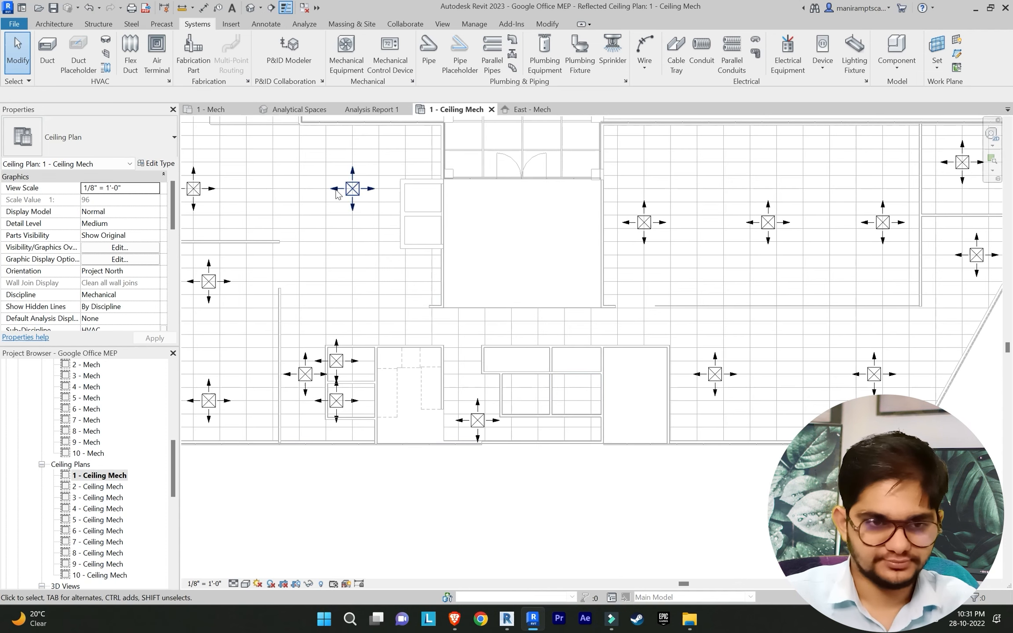
left_click(344, 58)
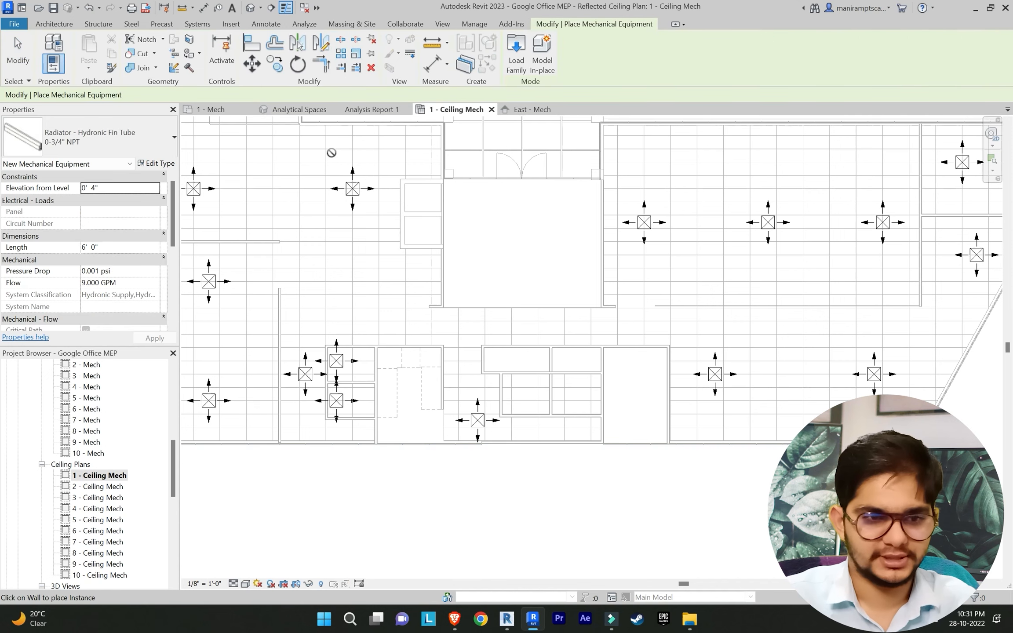
left_click(159, 146)
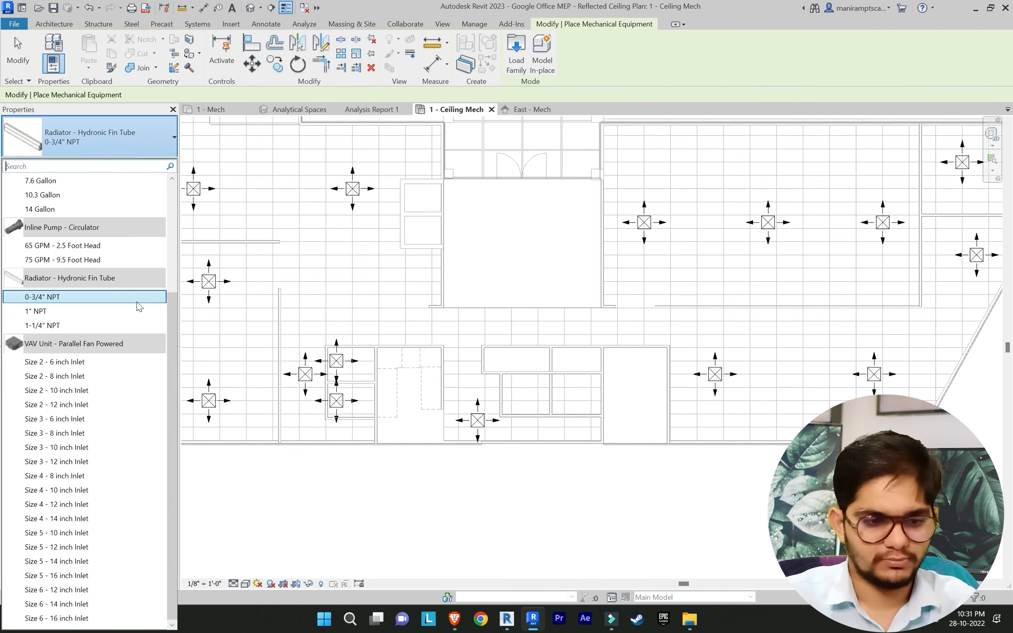
left_click(94, 402)
scroll(599, 374, "up", 5)
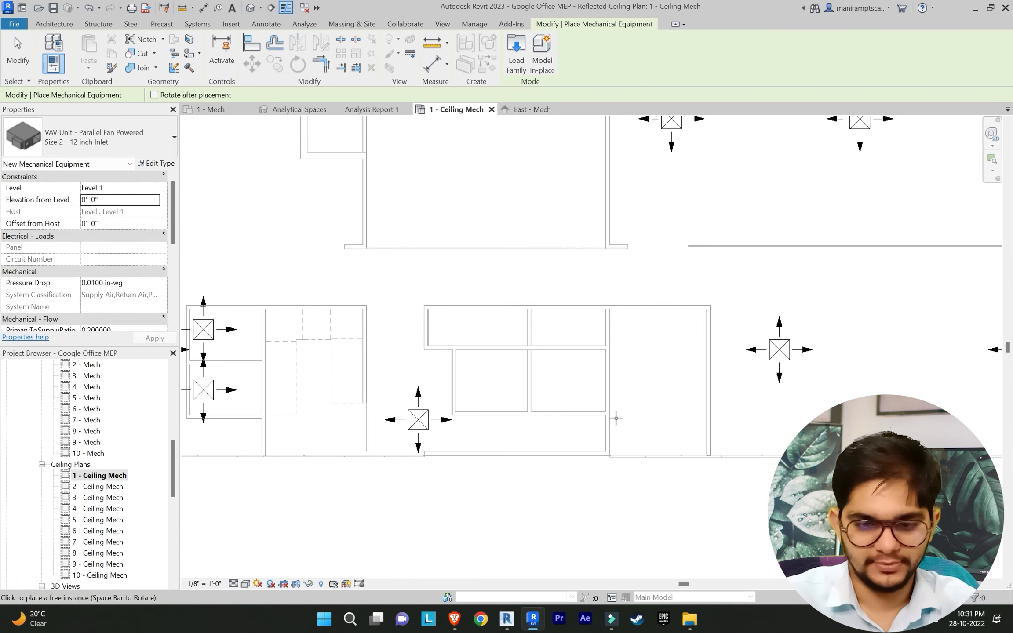
Step: Set the VAV unit's elevation from level to 10' and place one across the interior wall south of the central void's east end
left_click(128, 200)
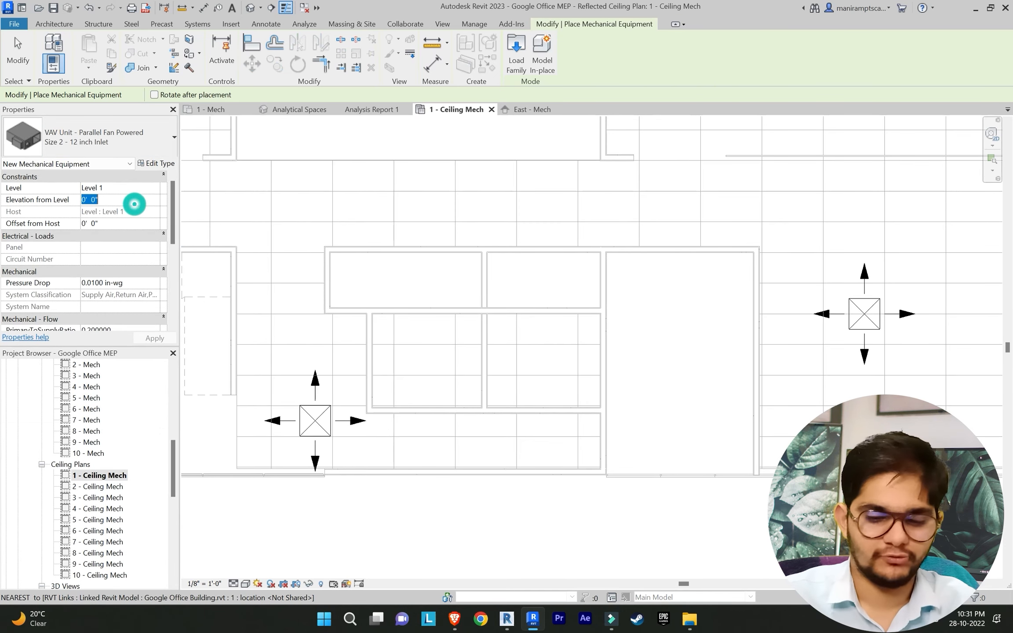
type("10'")
key("Return")
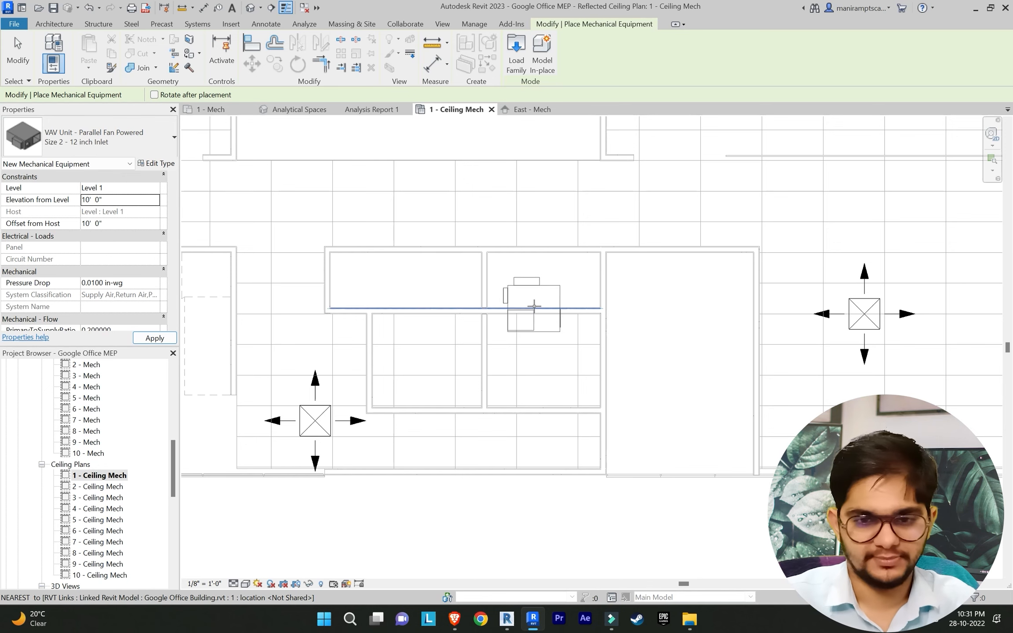
scroll(532, 307, "up", 1)
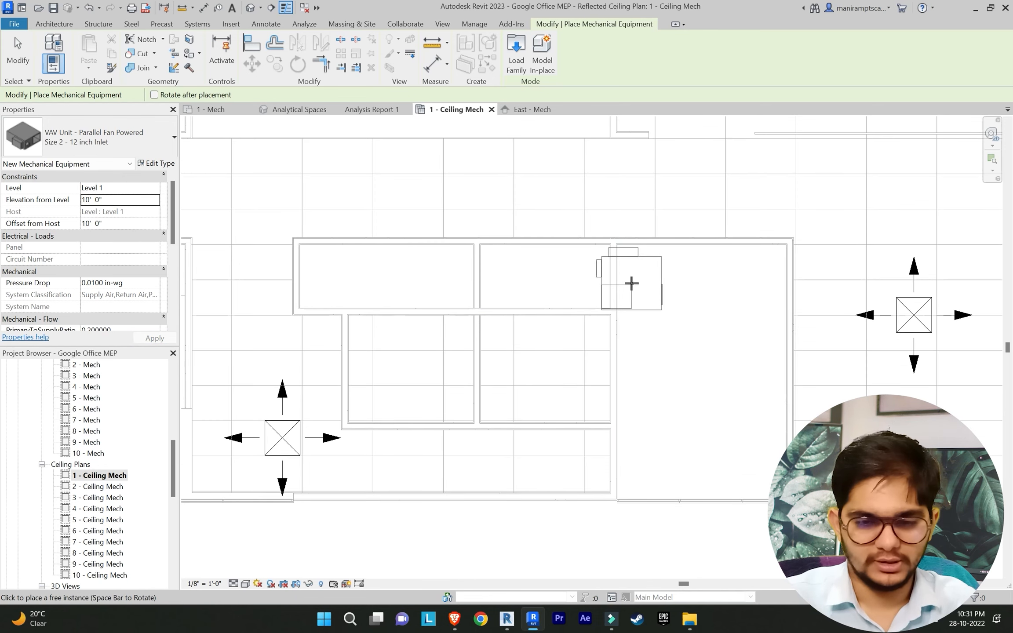
middle_click_drag(632, 283, 638, 317)
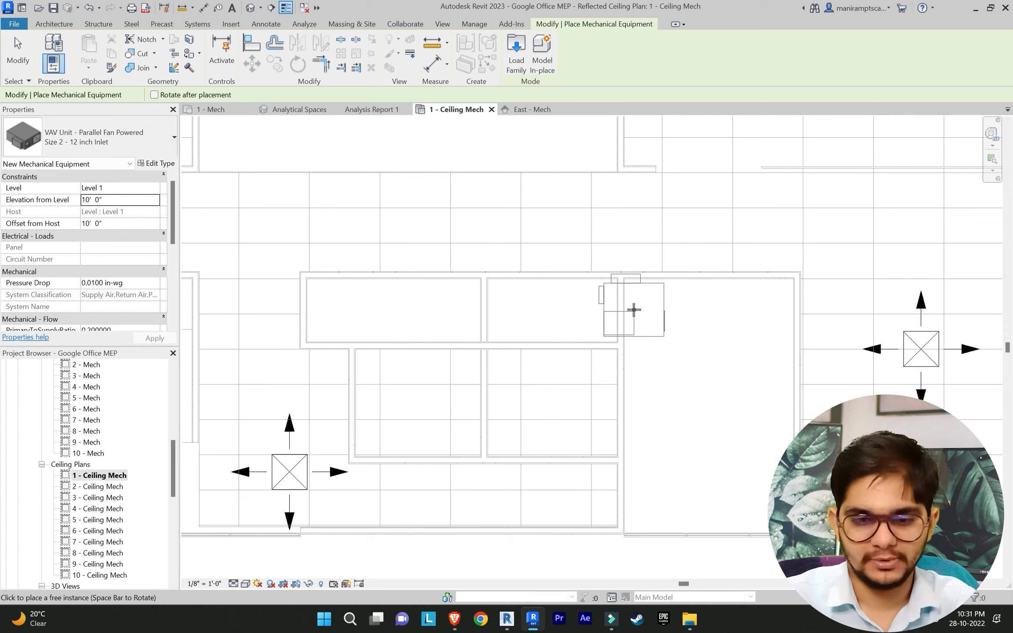
left_click(635, 307)
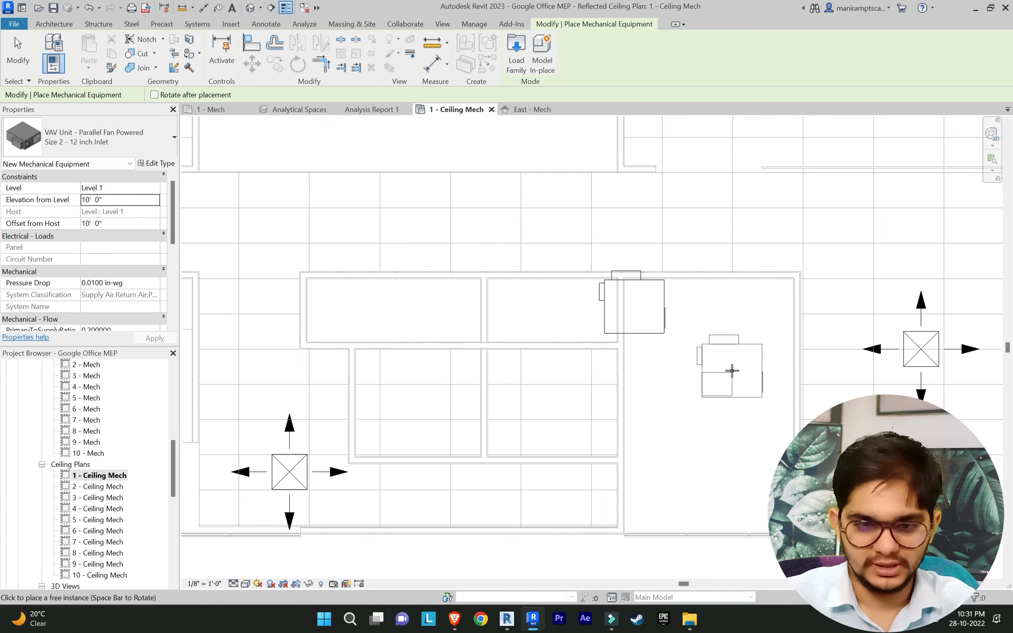
key("Escape")
key("Escape")
Step: Rotate the VAV unit so its supply outlet faces west, and nudge it slightly west
left_click(668, 336)
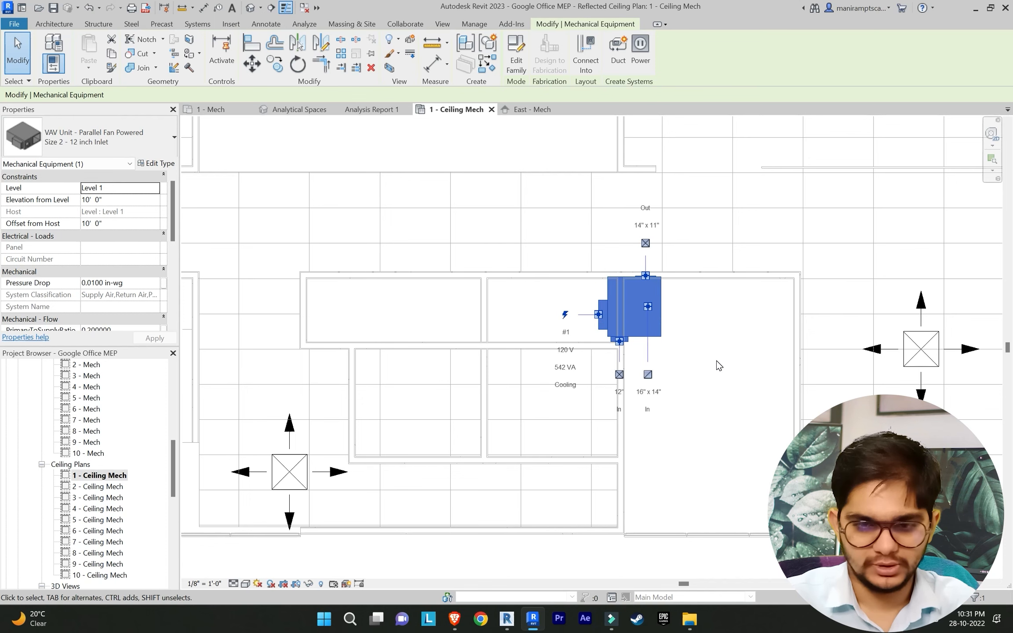
left_click(749, 382)
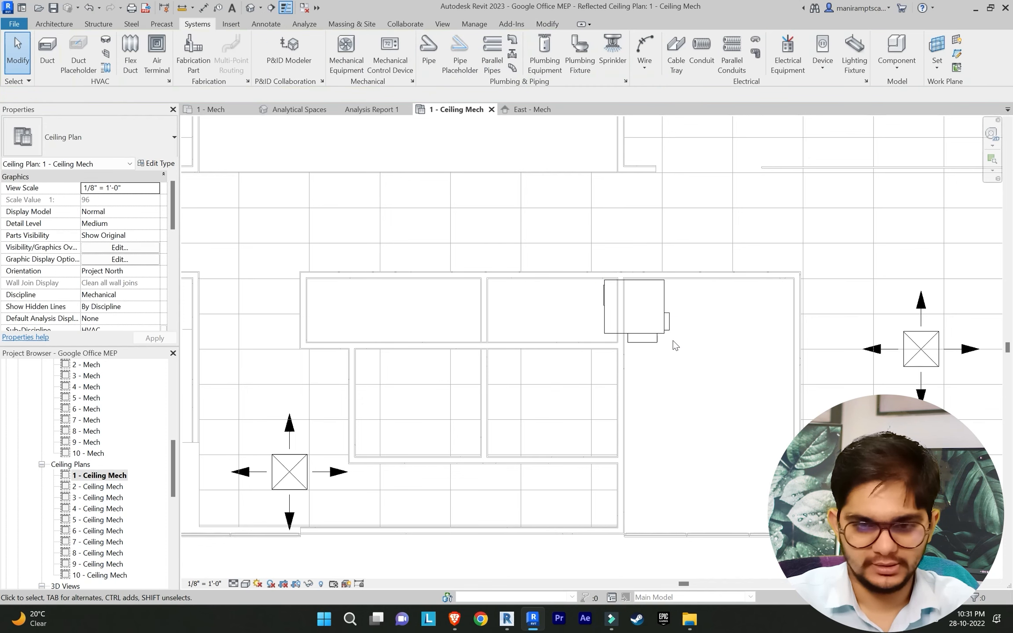
scroll(660, 346, "up", 3)
left_click(646, 345)
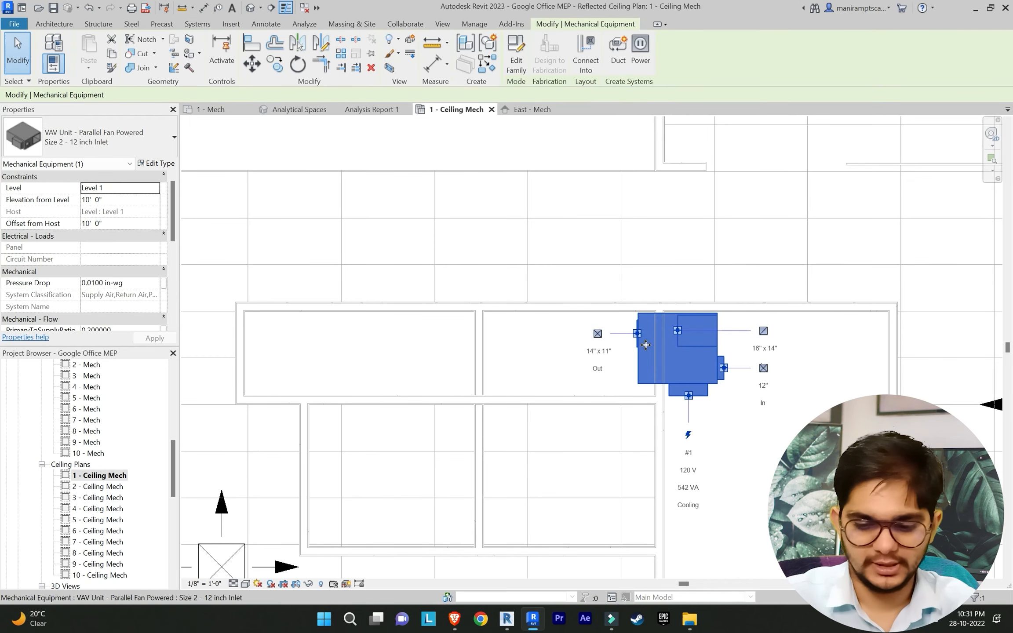
key("Left")
key("Left")
key("Left")
key("Escape")
Step: Start placing 24 x 24 Face 12 x 12 Connection supply diffusers with an elevation from level of 8'
scroll(646, 346, "down", 3)
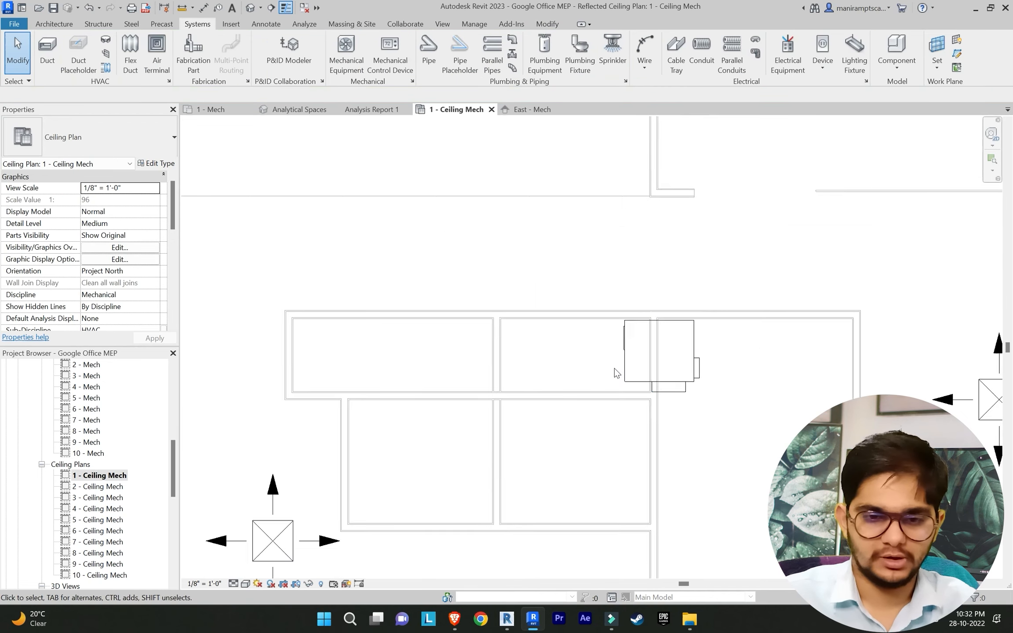
scroll(564, 357, "down", 2)
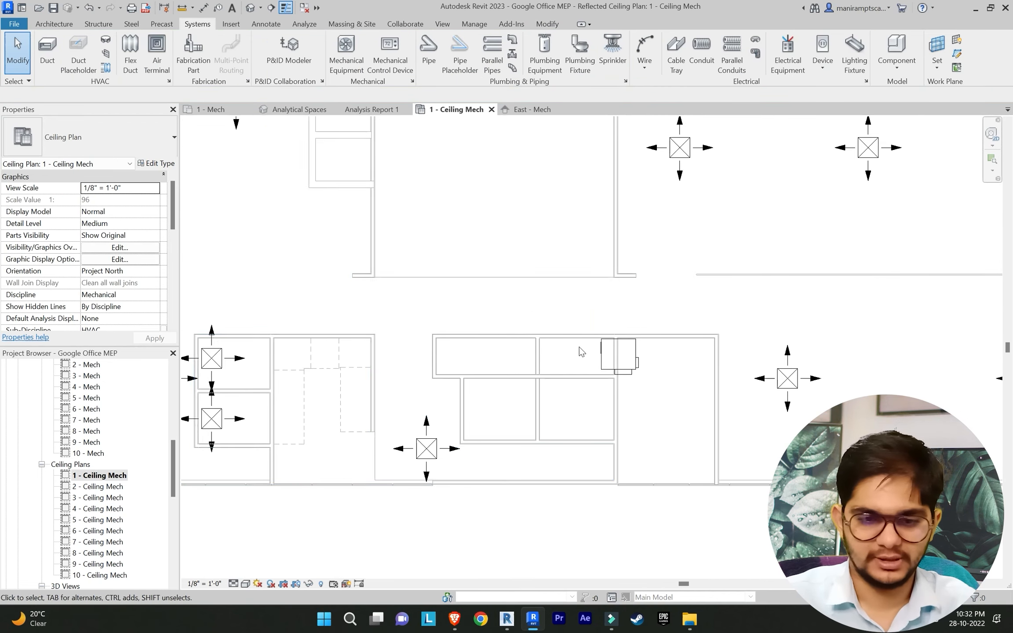
scroll(520, 364, "down", 1)
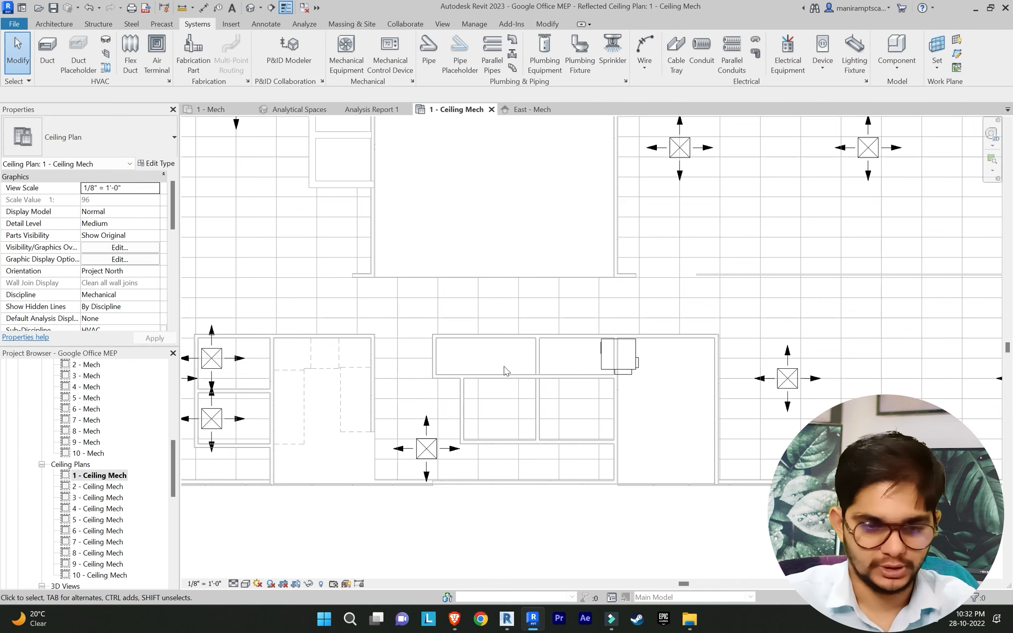
scroll(504, 367, "down", 3)
middle_click_drag(511, 383, 589, 404)
scroll(513, 362, "down", 1)
middle_click_drag(517, 357, 466, 393)
middle_click_drag(538, 379, 538, 380)
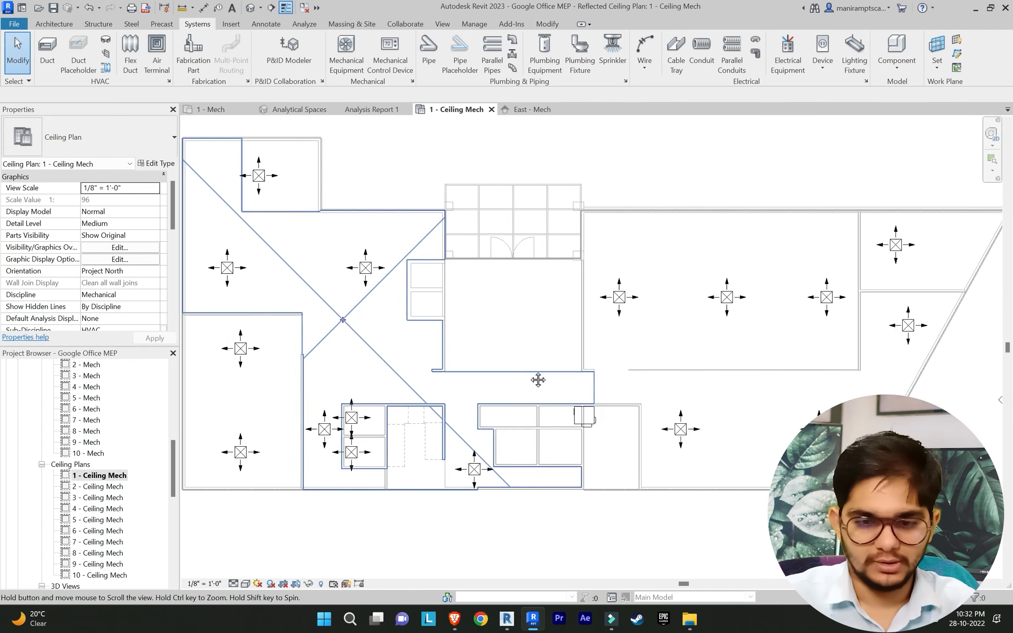
scroll(524, 435, "up", 2)
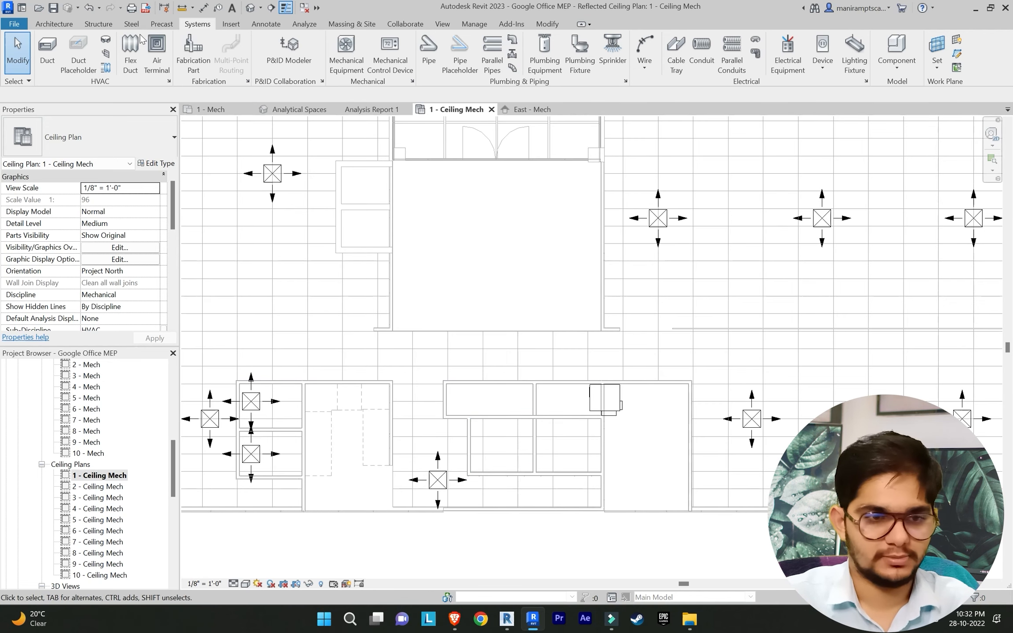
left_click(157, 48)
scroll(468, 456, "up", 2)
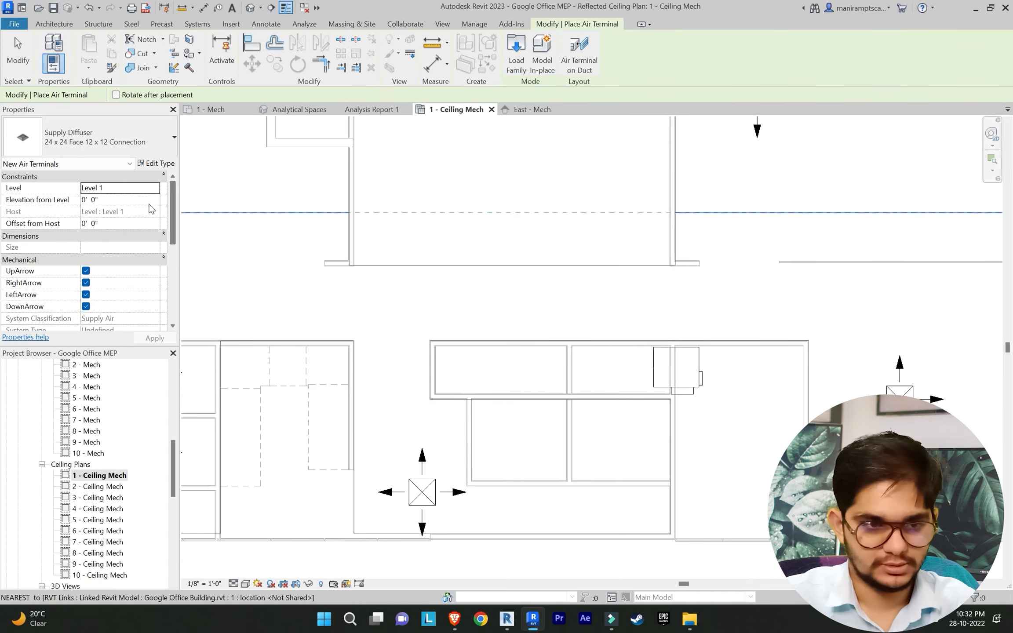
left_click(125, 199)
type("10")
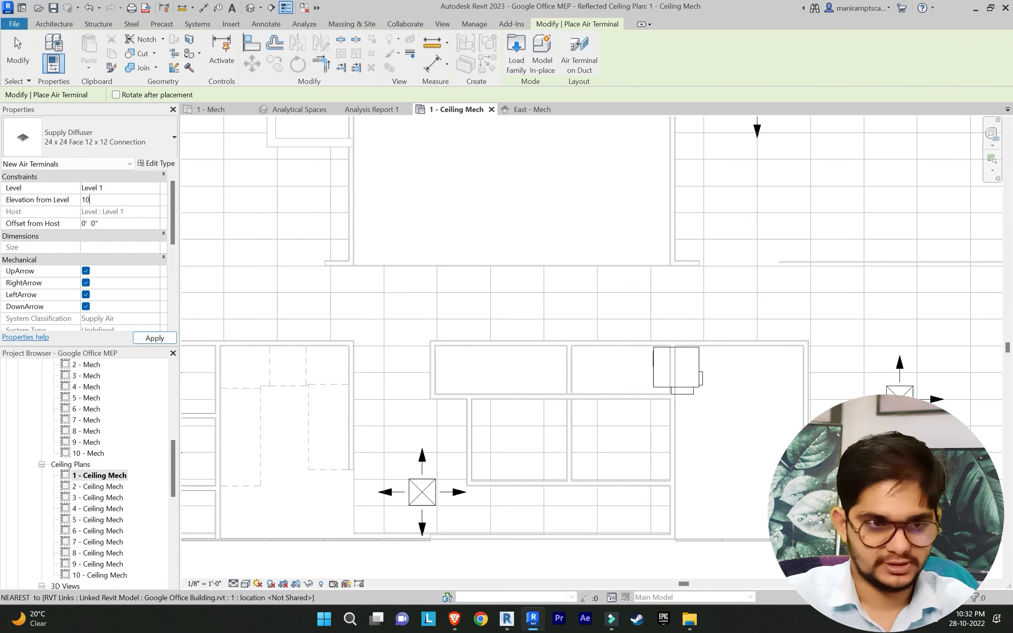
key("Num_Lock")
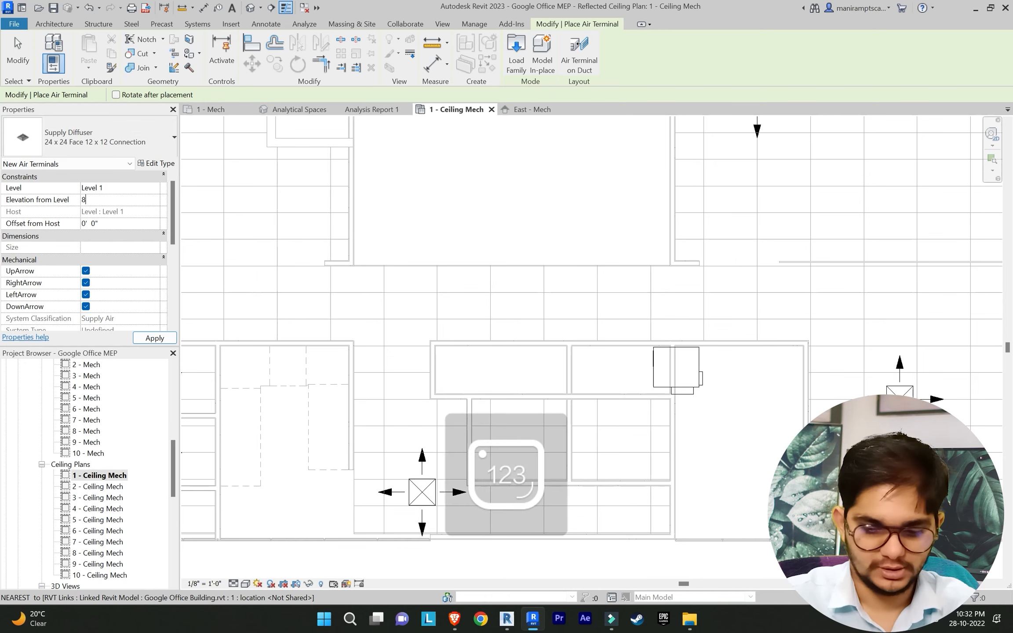
key("Return")
Step: Place one supply diffuser in each of the two adjacent washrooms southwest of the VAV unit, aligned east-west, and end the placement
scroll(456, 421, "up", 2)
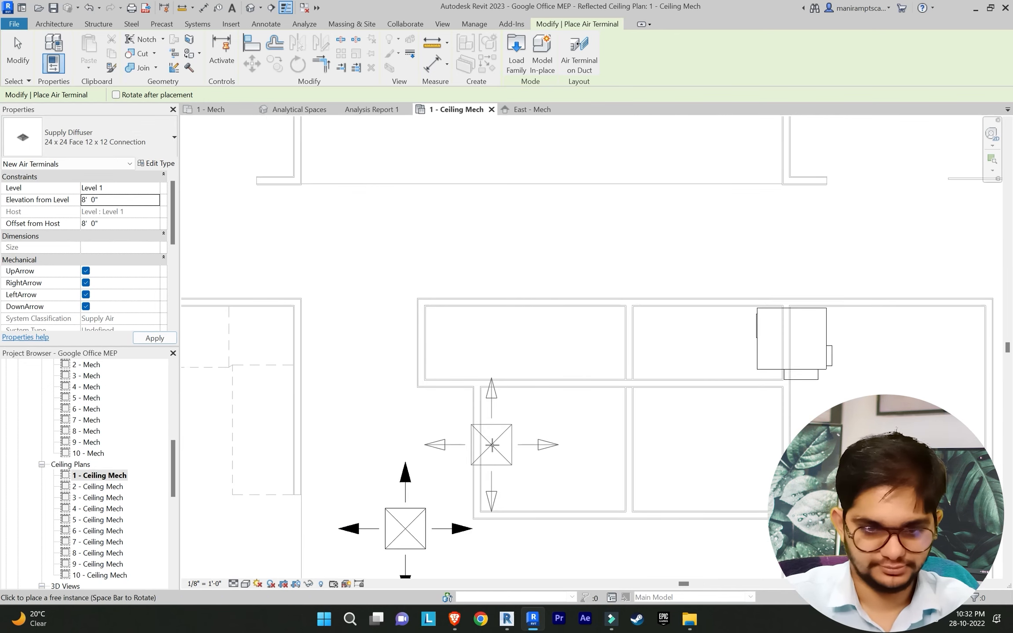
left_click(509, 452)
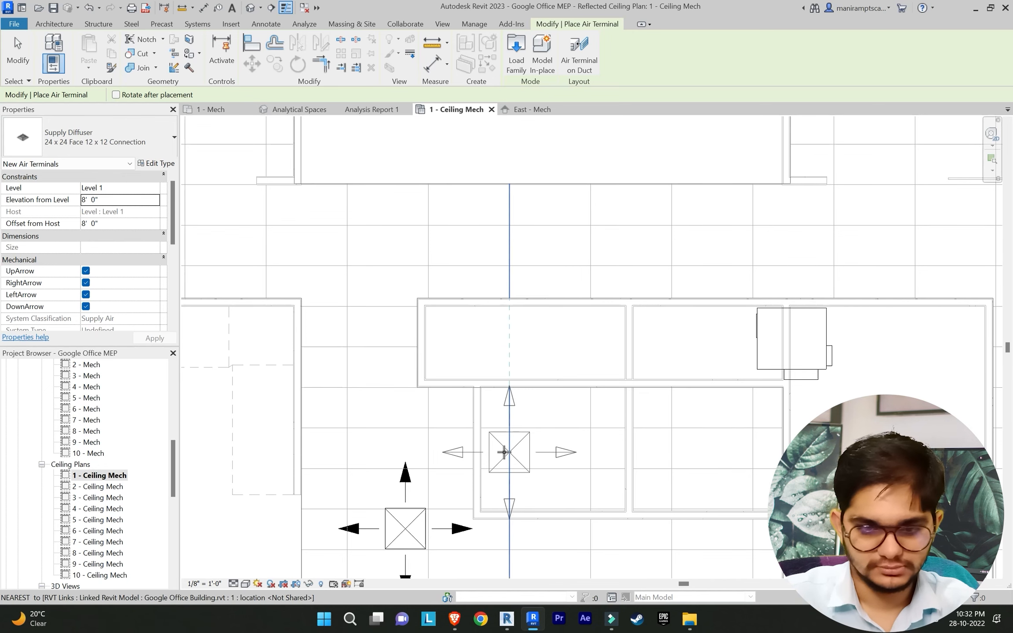
left_click(660, 452)
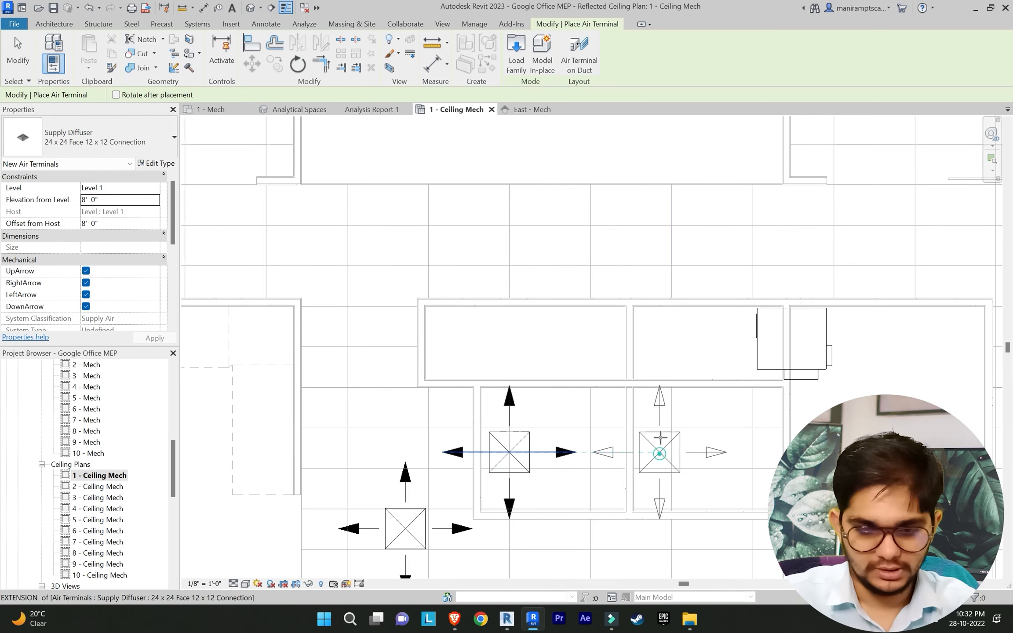
key("Escape")
key("Escape")
Step: Create a Supply Air duct system from the diffuser just west of the central void, keeping the default name and opening it in the System Editor
scroll(602, 375, "down", 5)
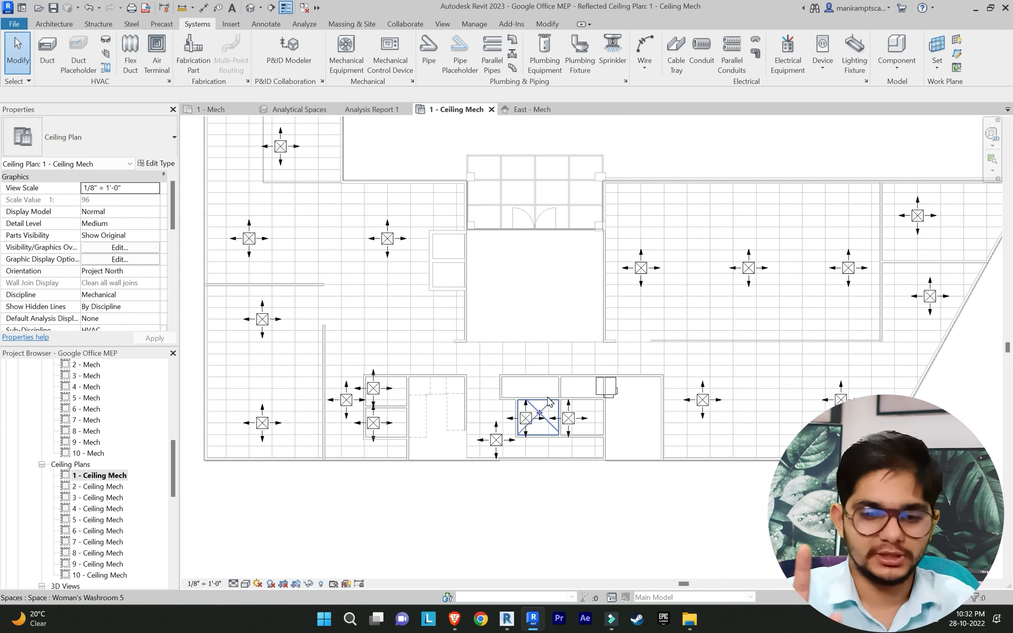
scroll(612, 425, "up", 2)
middle_click_drag(609, 386, 609, 387)
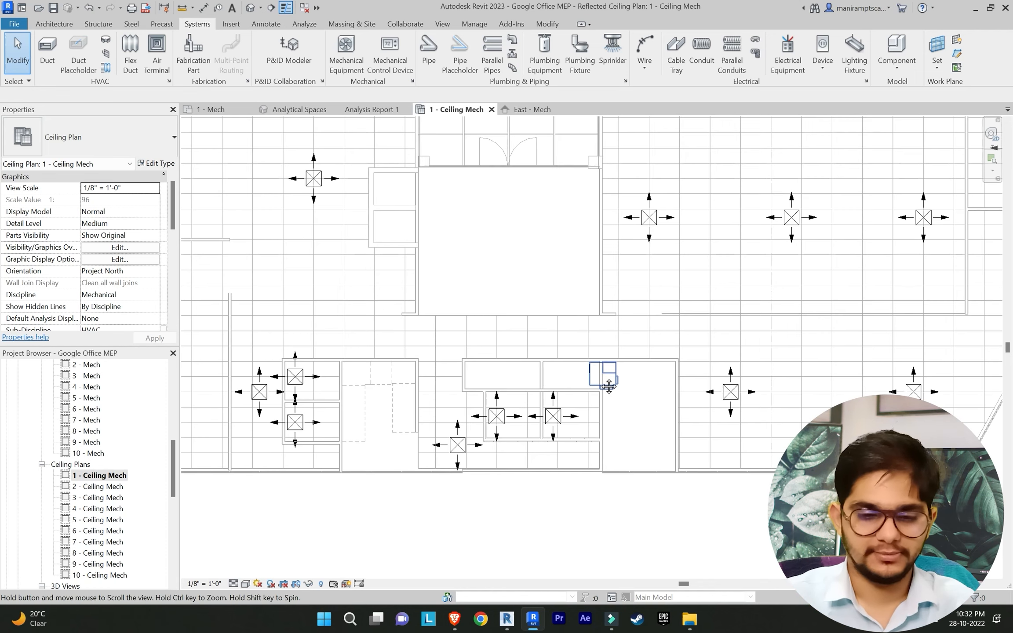
scroll(609, 387, "down", 5)
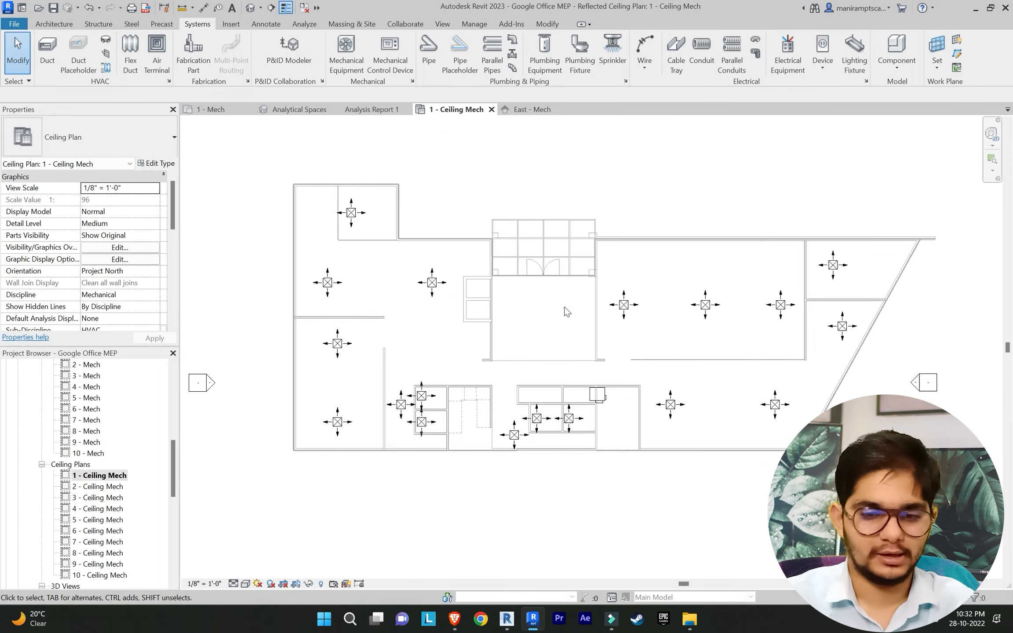
scroll(566, 312, "down", 1)
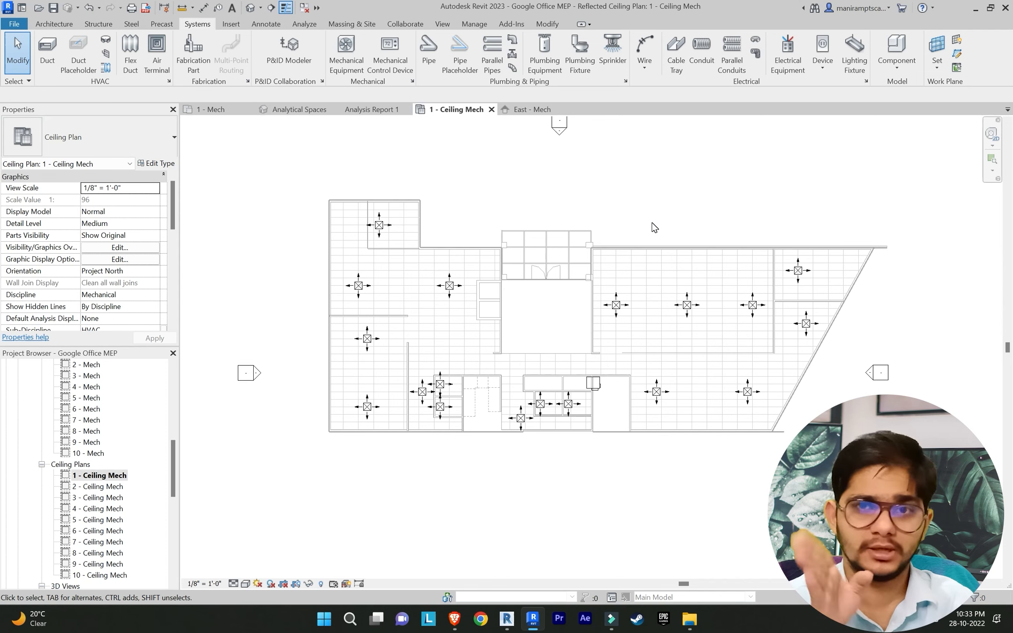
scroll(467, 334, "up", 1)
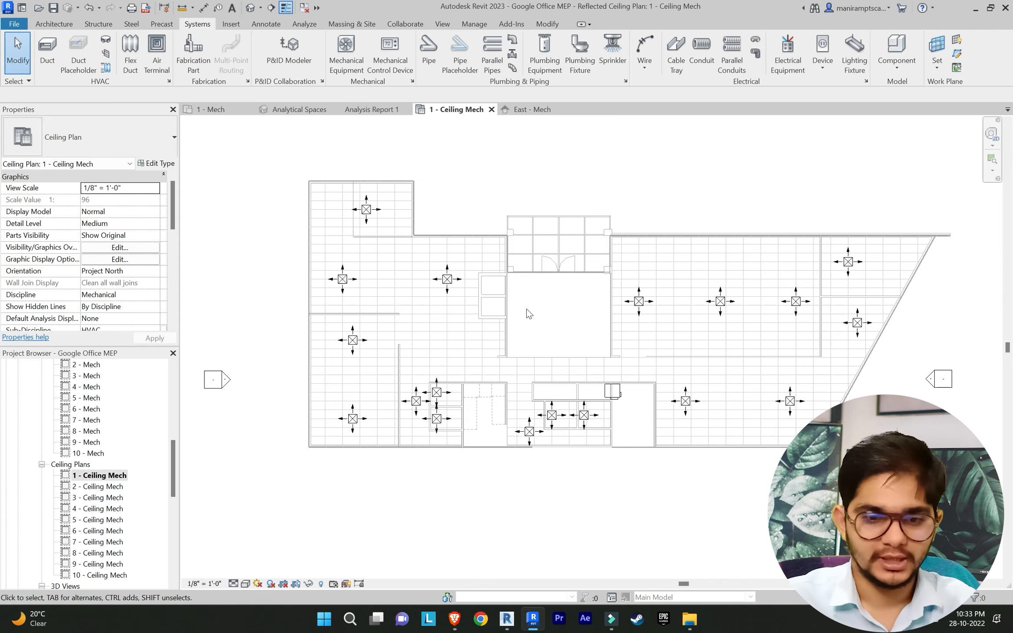
middle_click_drag(526, 311, 547, 336)
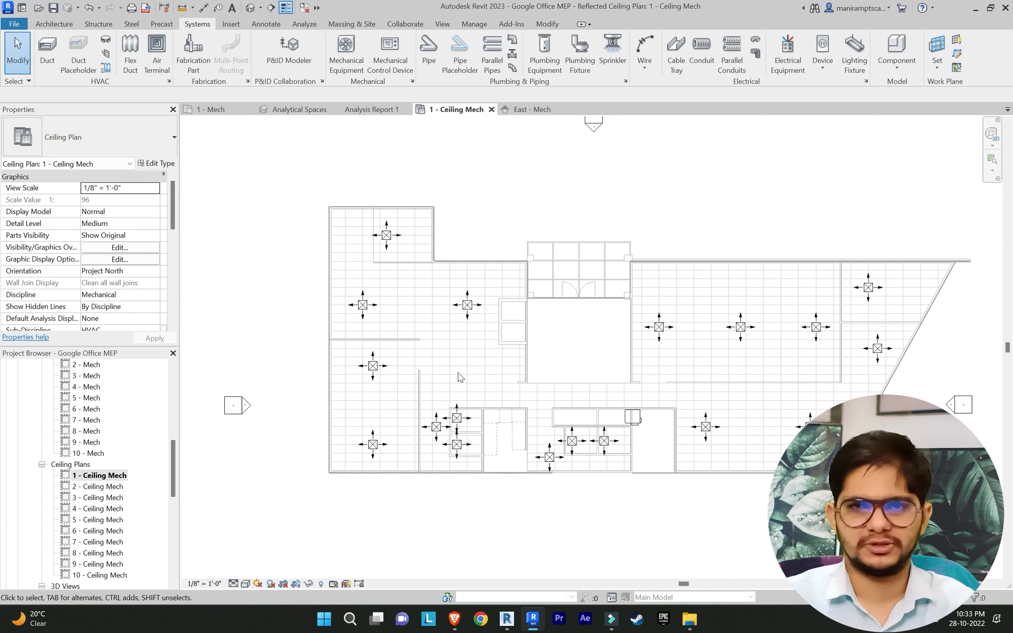
left_click_drag(467, 304, 480, 305)
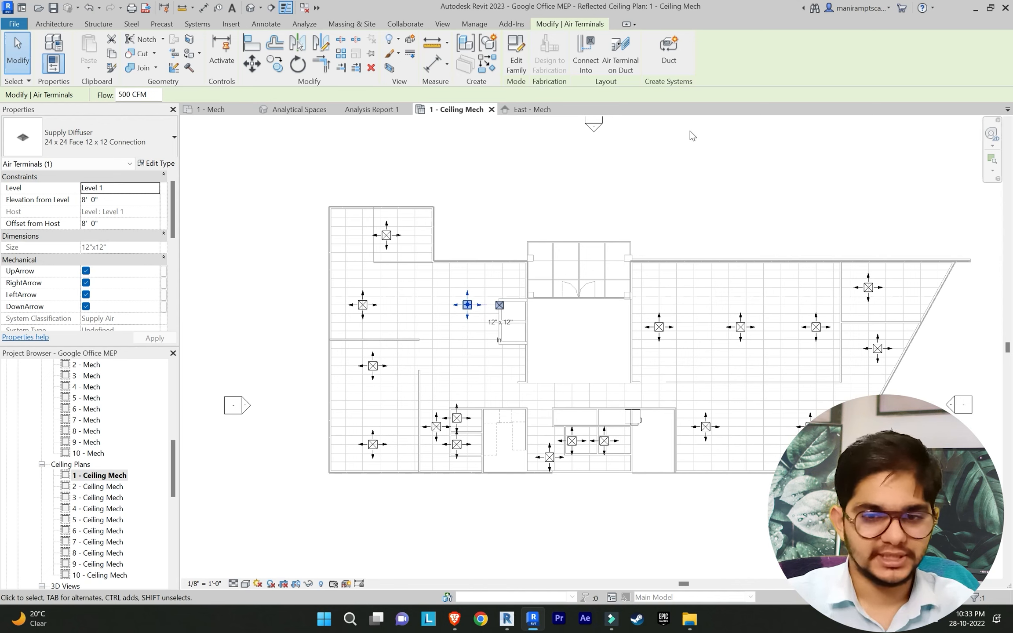
left_click(670, 51)
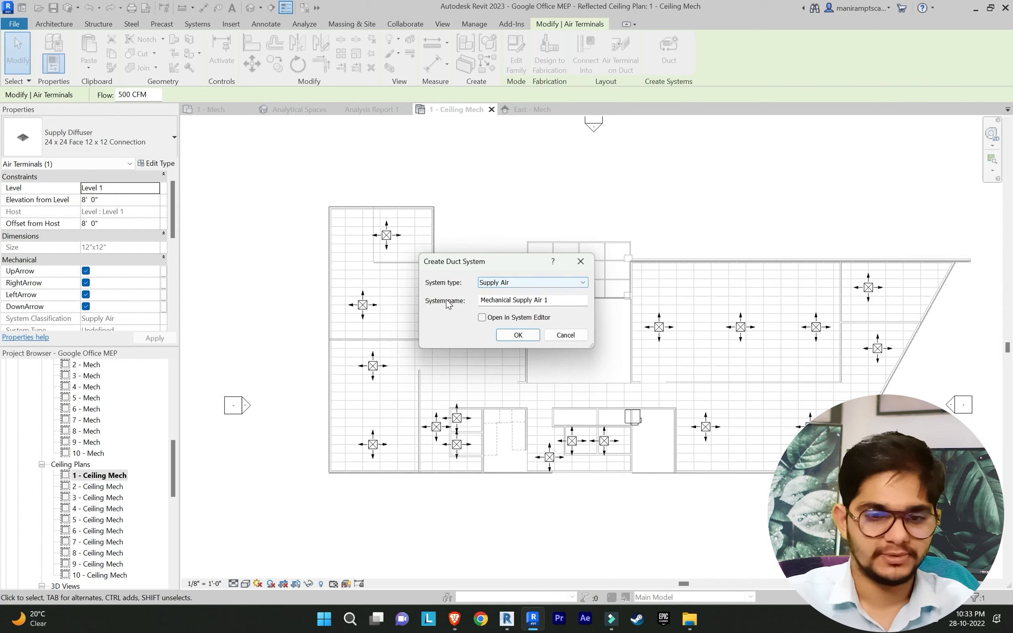
left_click(515, 319)
left_click(517, 284)
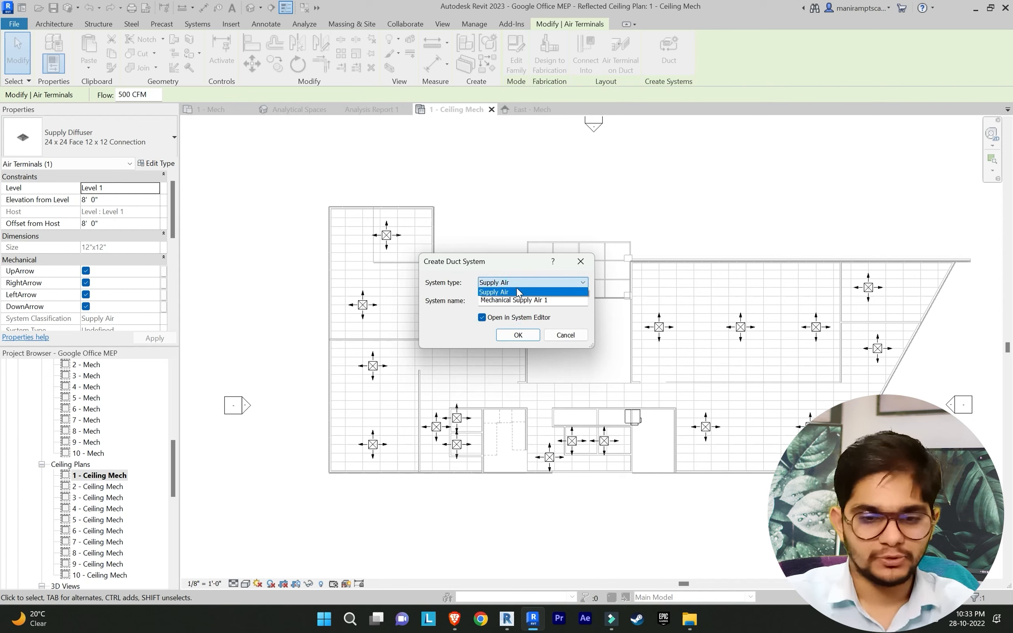
left_click(461, 292)
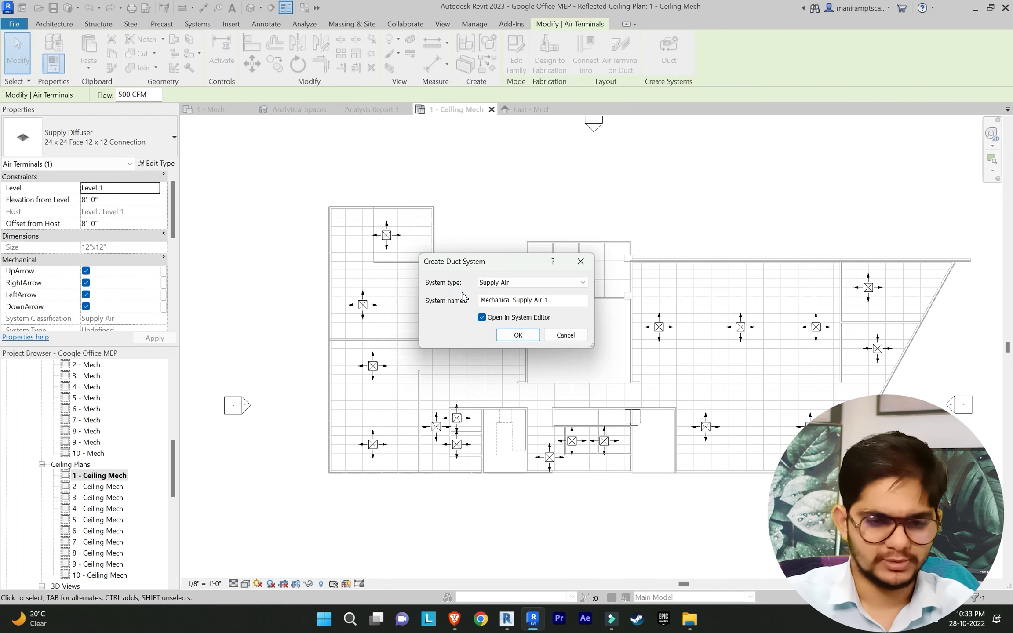
left_click(519, 336)
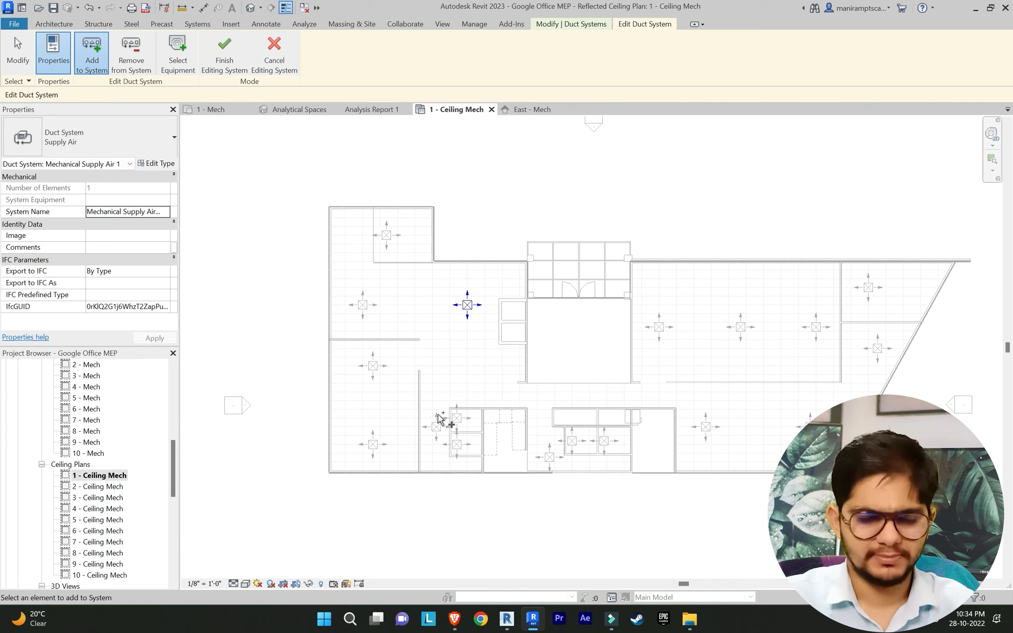
Step: Add all the remaining first-floor supply diffusers, from the western rooms through the washrooms to the eastern rooms, to the supply air system
left_click_drag(482, 493, 322, 357)
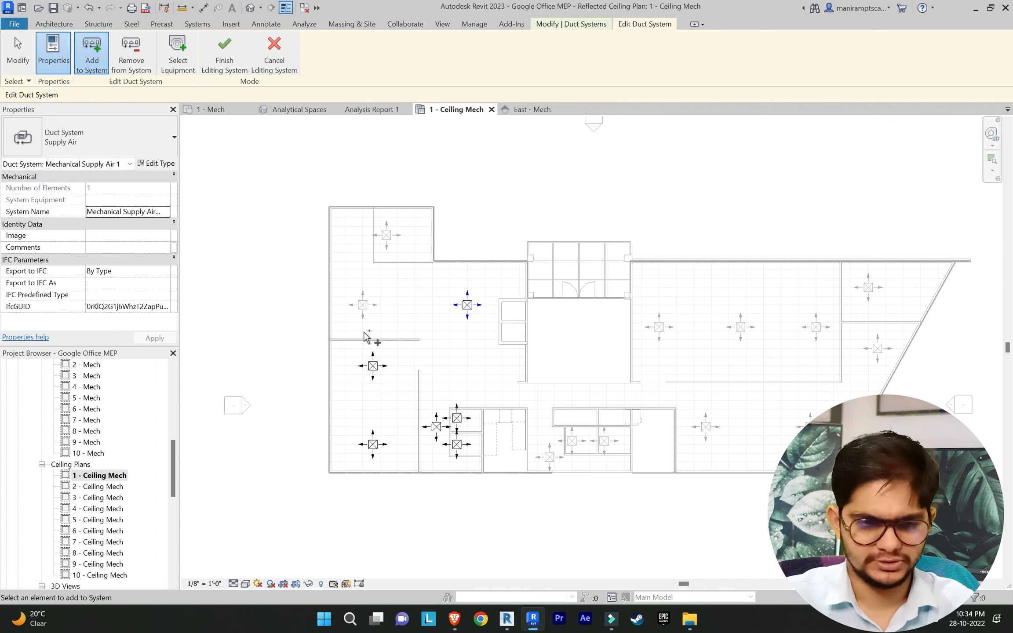
left_click_drag(423, 325, 291, 200)
middle_click_drag(571, 363, 512, 360)
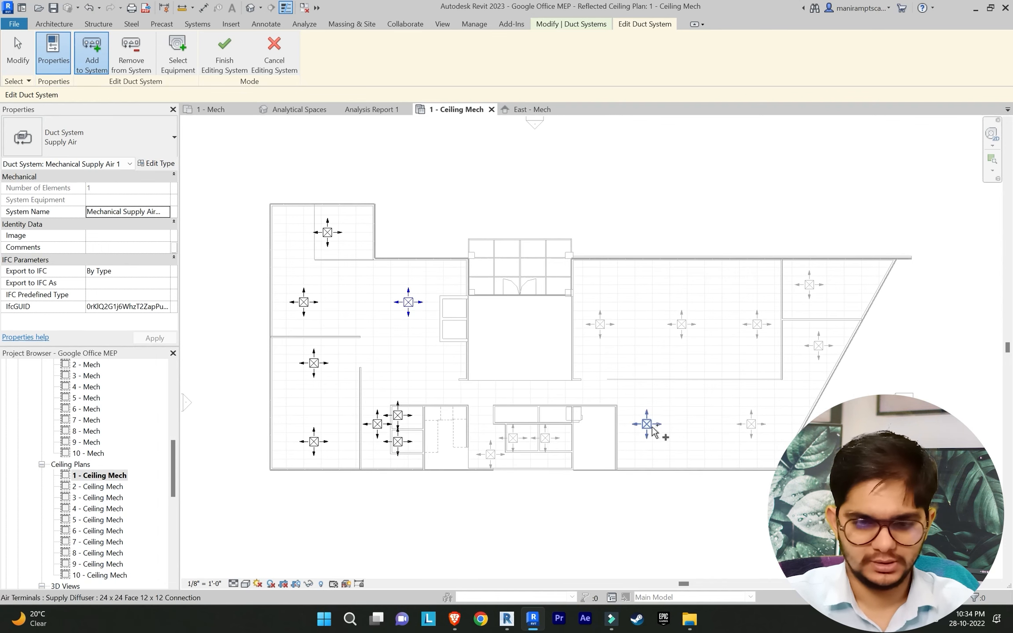
left_click_drag(581, 516, 450, 440)
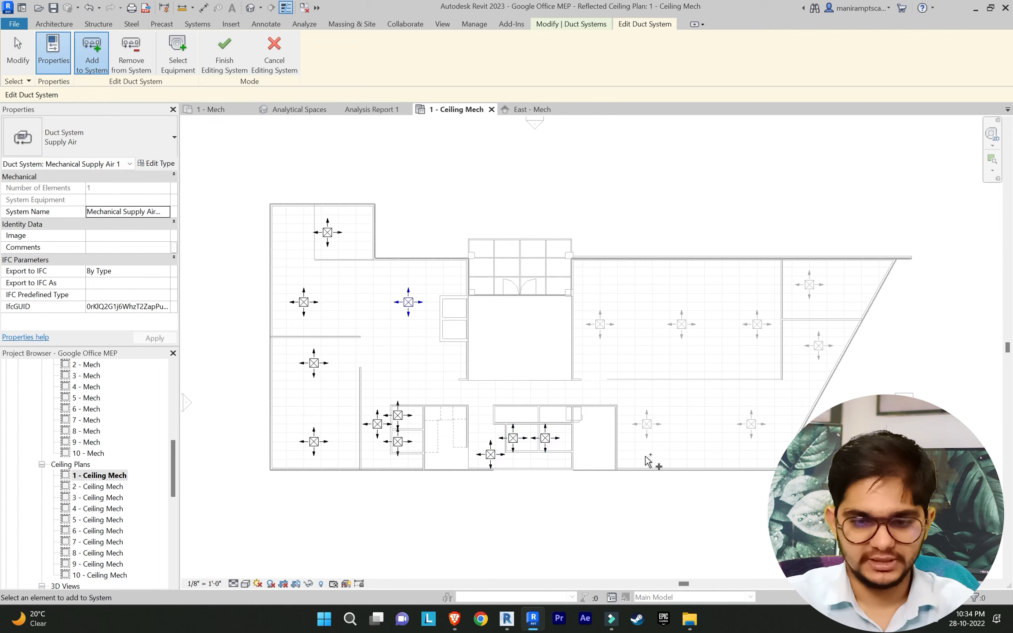
left_click_drag(889, 492, 634, 223)
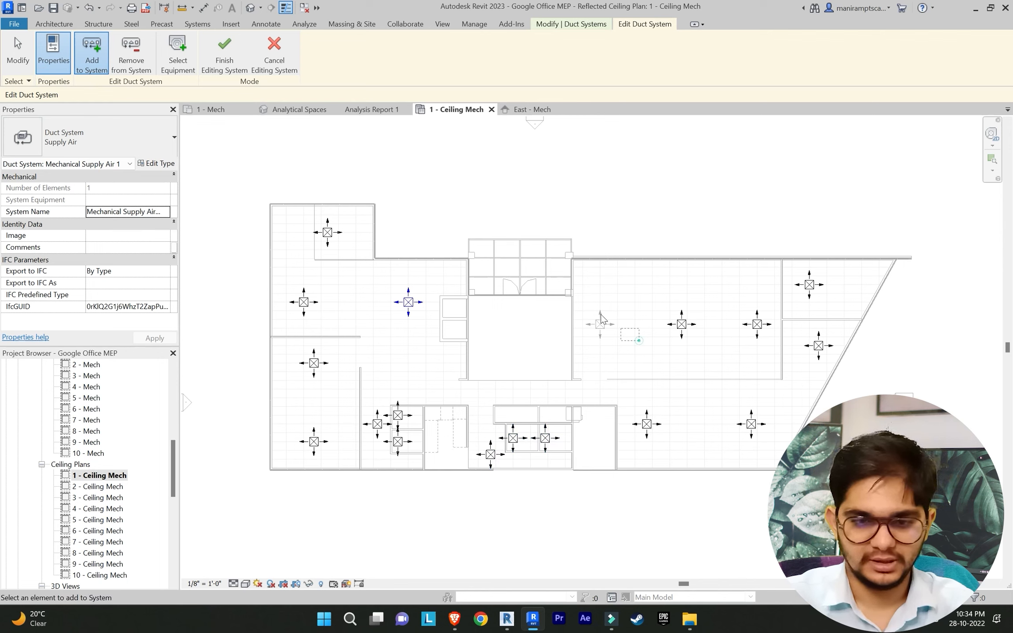
Step: Assign the VAV unit near the washrooms as the equipment serving the supply air system, and finish editing the system
left_click(175, 64)
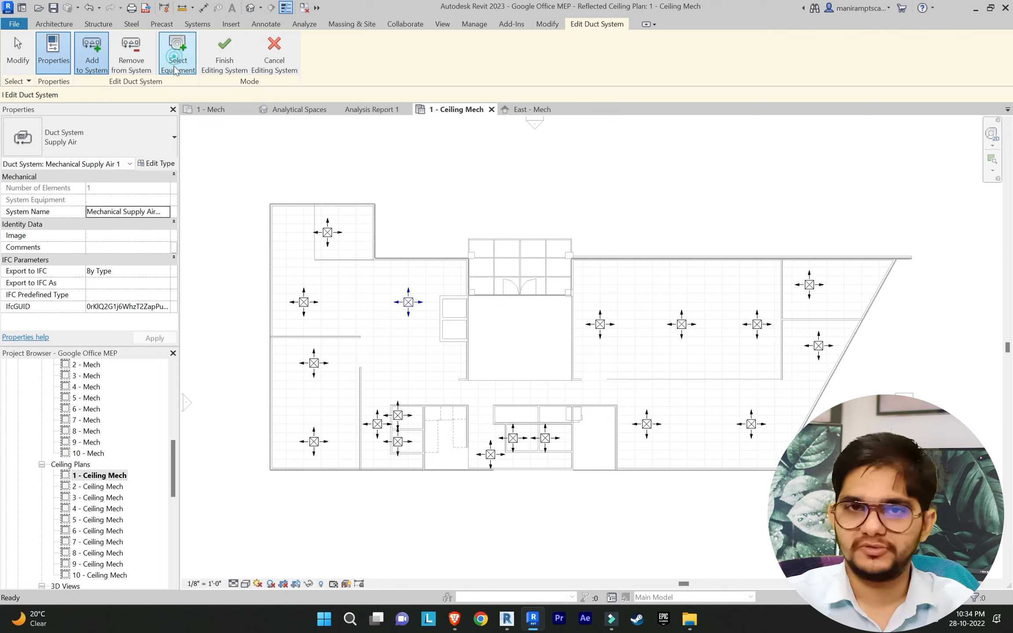
left_click(574, 415)
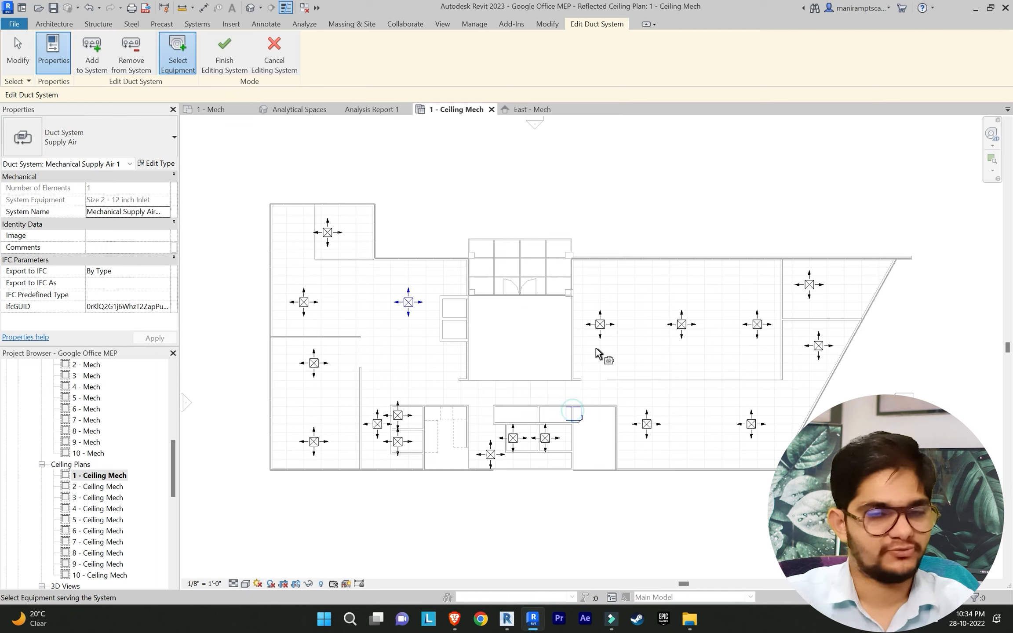
left_click(224, 52)
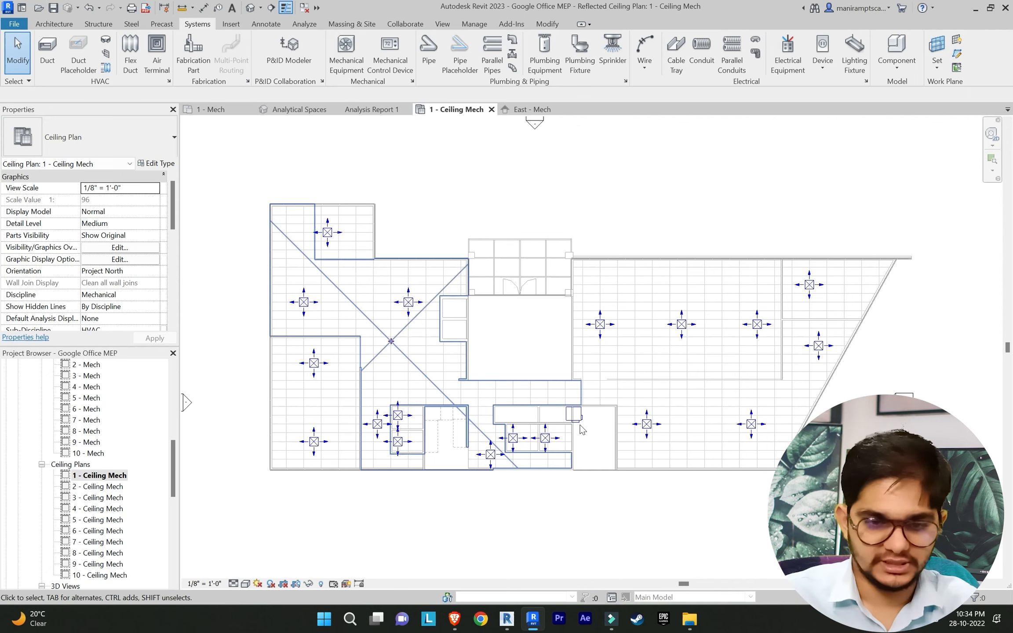
Step: Inspect the VAV unit's connectors, elevation and assigned system, and clear the selection
scroll(573, 430, "up", 3)
left_click(591, 411)
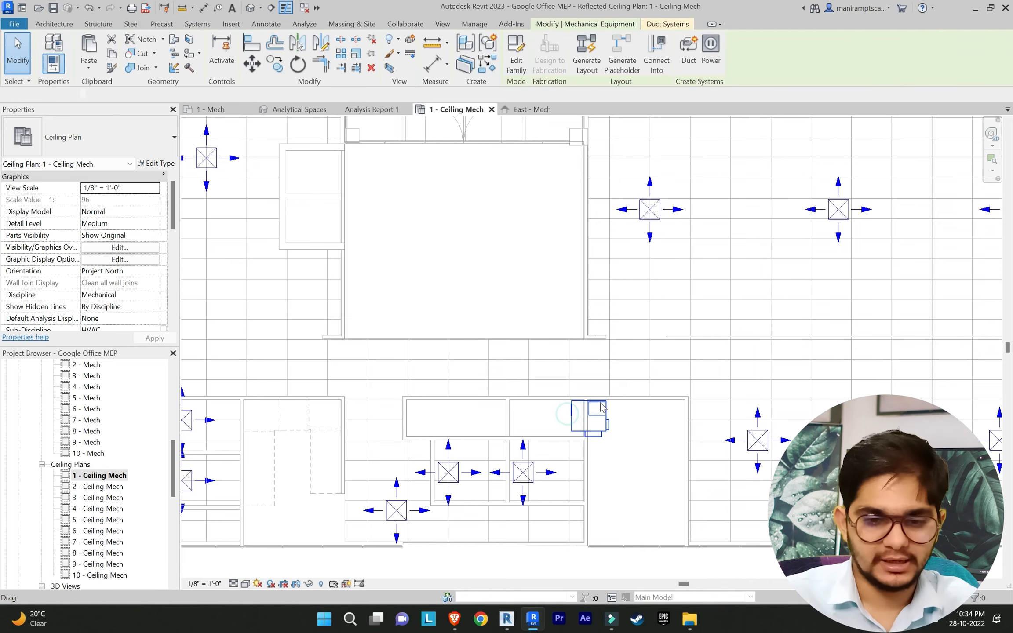
middle_click_drag(609, 394, 710, 403)
scroll(636, 375, "up", 1)
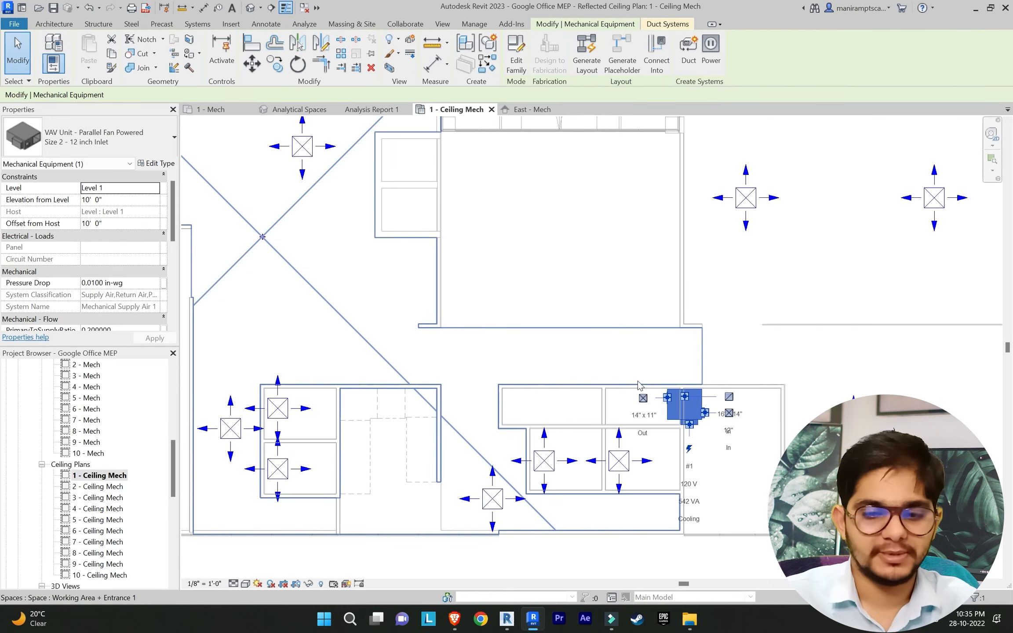
scroll(635, 375, "down", 1)
scroll(635, 375, "down", 1)
middle_click_drag(641, 384, 643, 387)
scroll(634, 379, "up", 1)
scroll(638, 379, "up", 1)
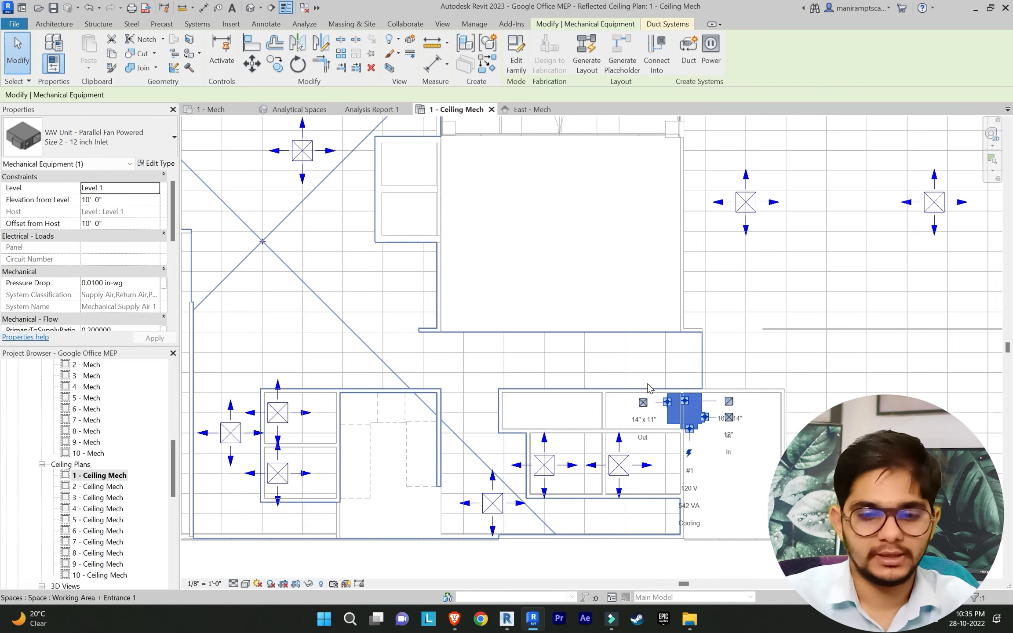
scroll(646, 388, "down", 2)
key("Escape")
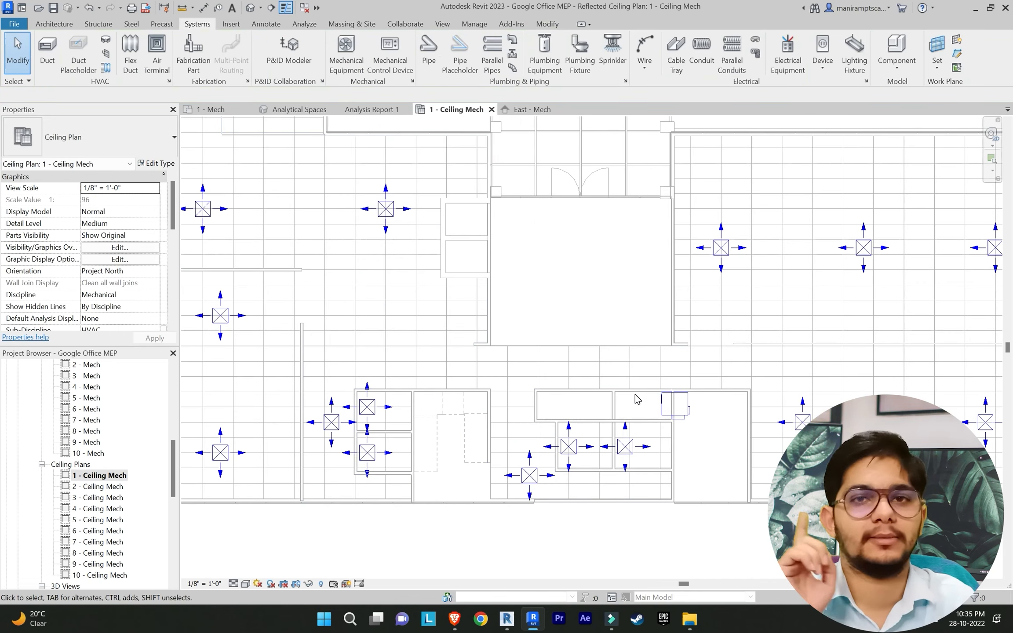
Step: Start generating a duct layout for the supply air system from the VAV unit
left_click(665, 406)
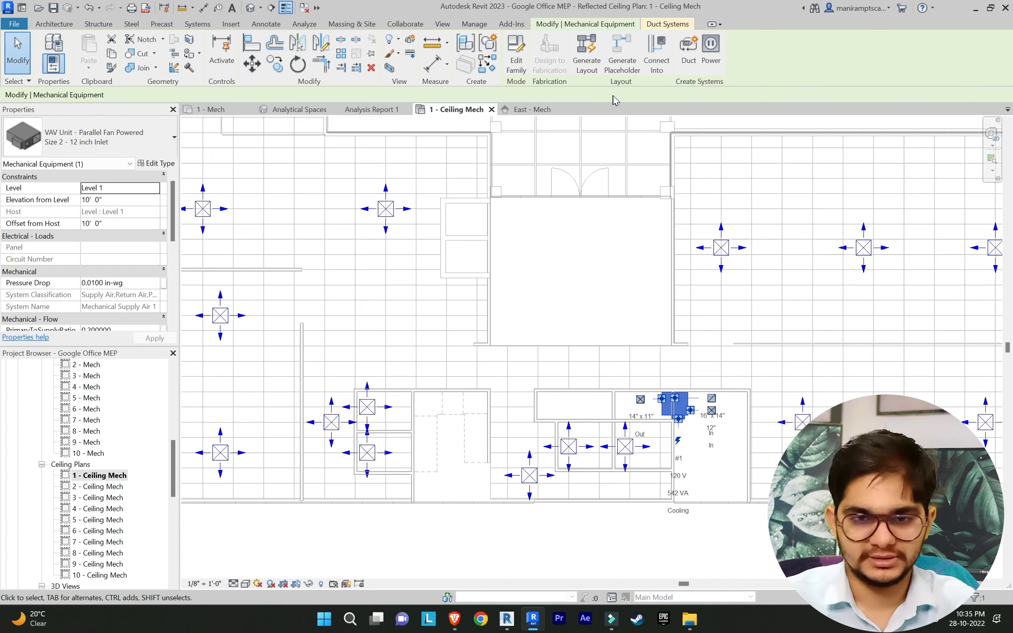
left_click(596, 66)
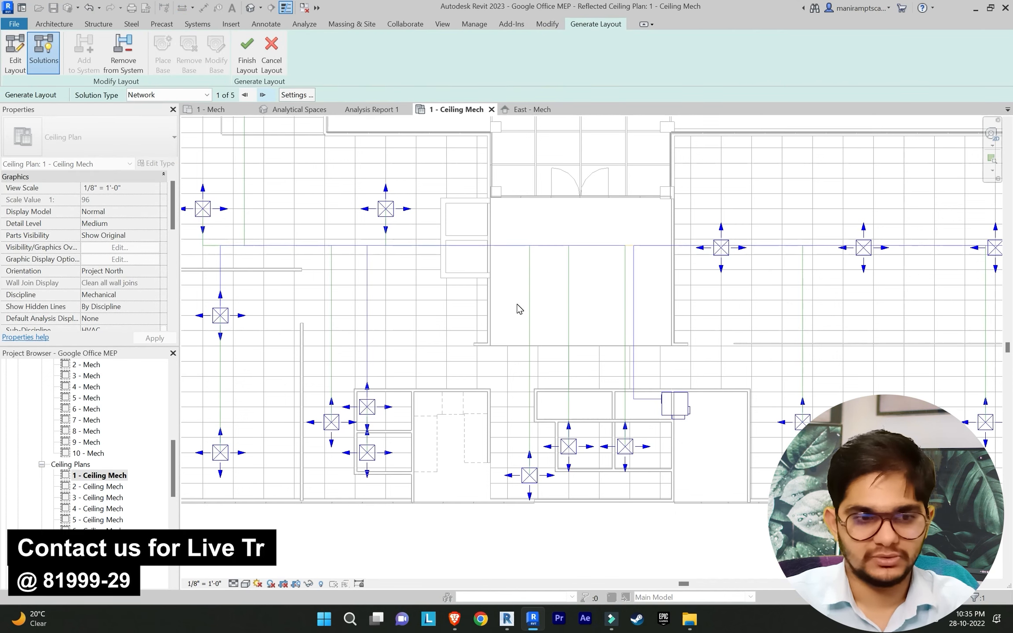
scroll(517, 304, "down", 4)
middle_click_drag(517, 304, 517, 351)
scroll(518, 350, "up", 1)
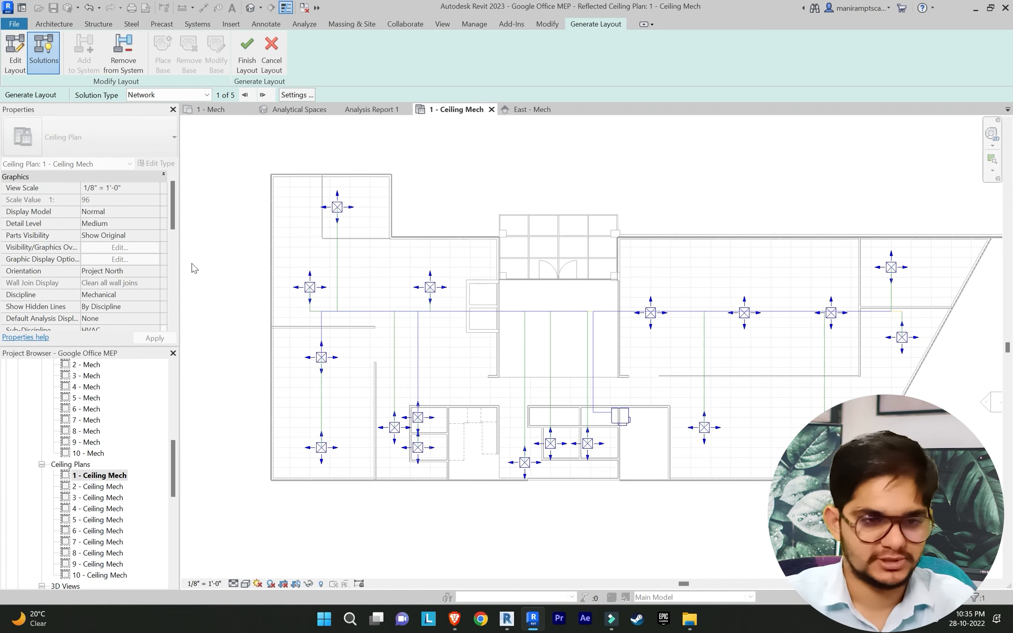
Step: Compare the proposed Network layout solutions for the supply ducts, and cancel the layout without applying one
left_click(267, 95)
left_click(271, 98)
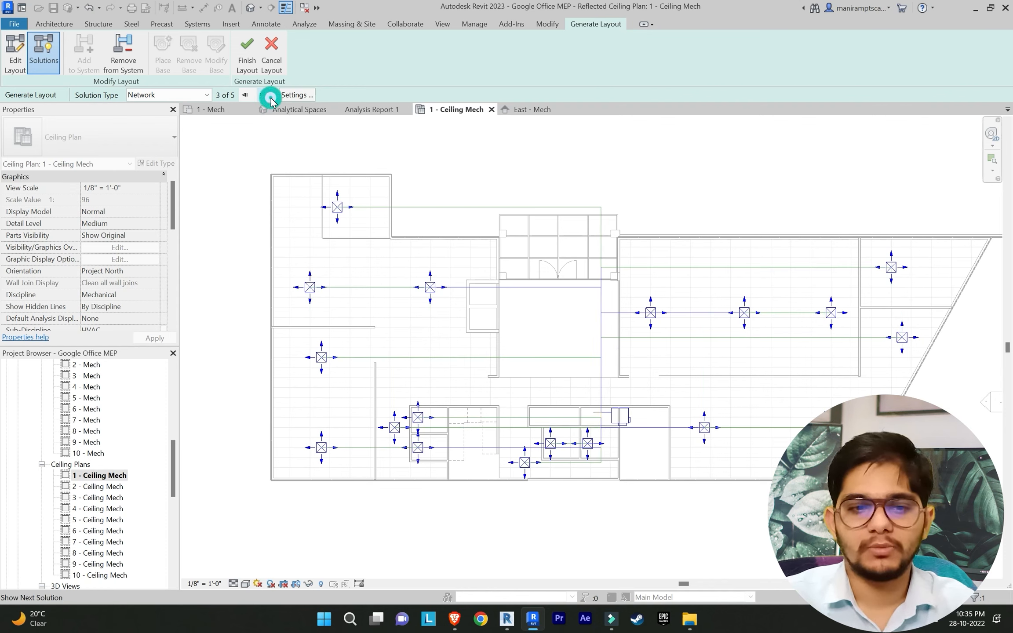
left_click(271, 99)
left_click(271, 98)
left_click(271, 98)
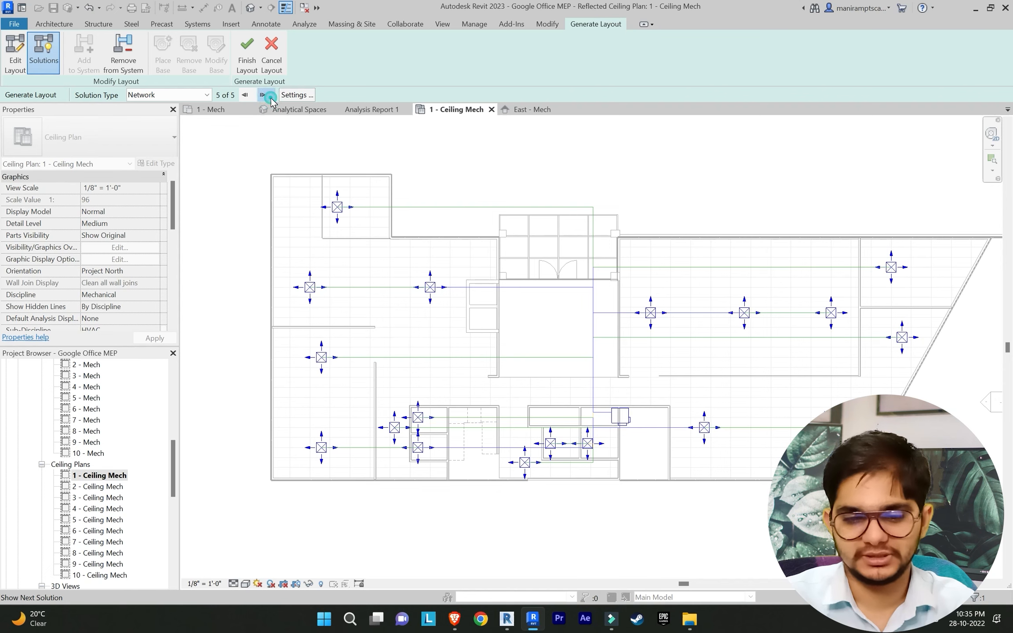
left_click(271, 99)
left_click(271, 98)
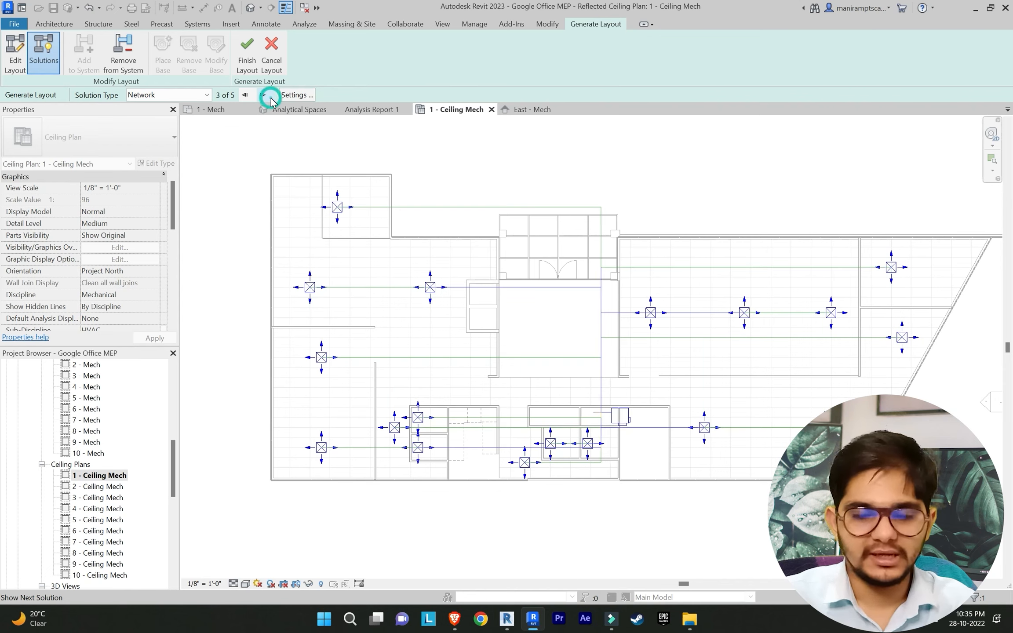
left_click(271, 99)
left_click(271, 99)
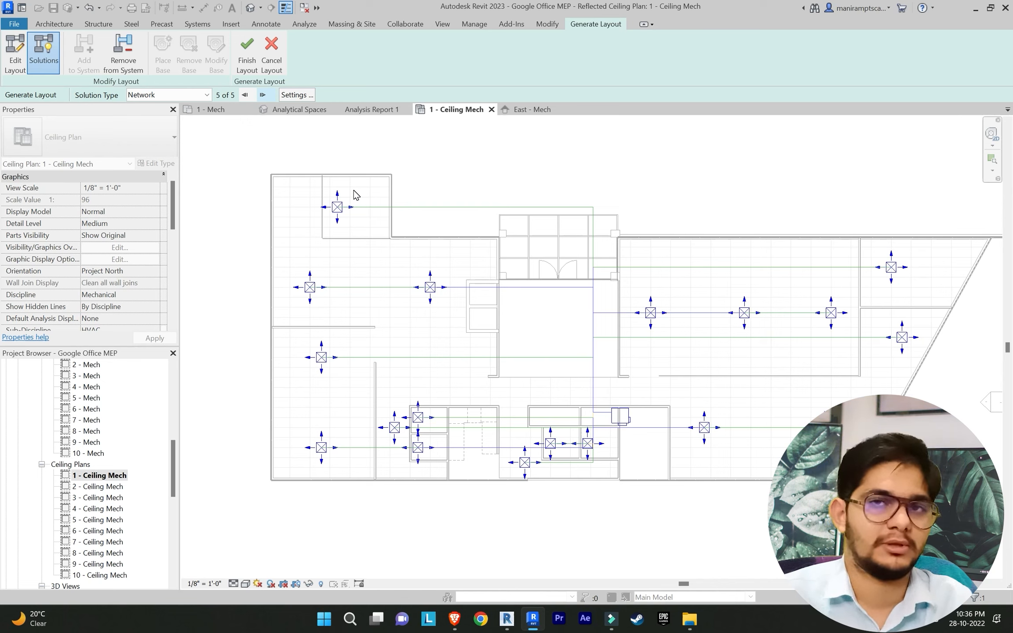
left_click(270, 66)
scroll(509, 371, "up", 3)
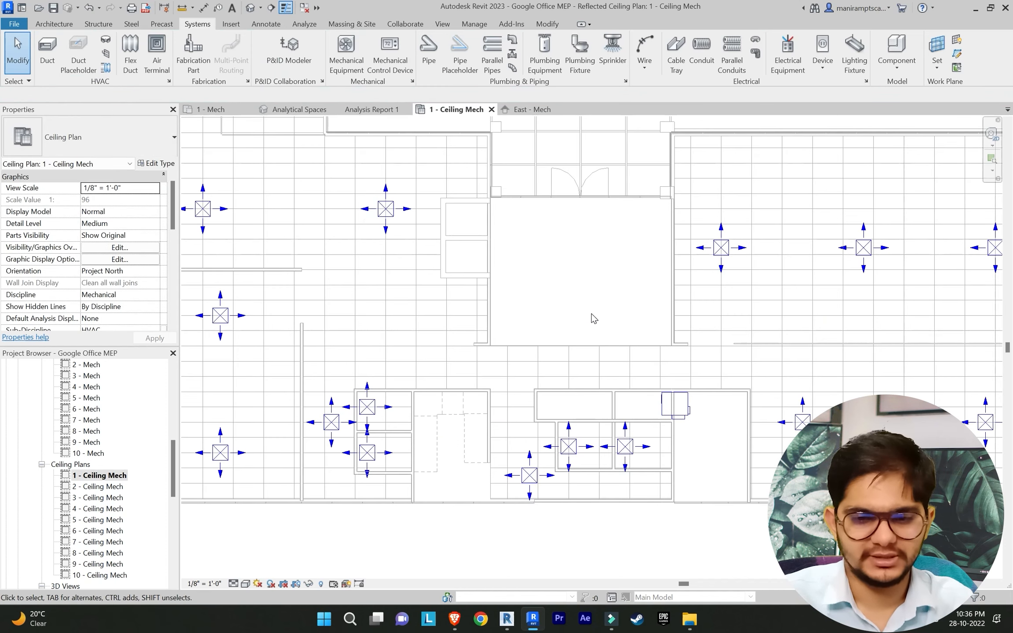
scroll(594, 318, "down", 3)
scroll(604, 357, "up", 5)
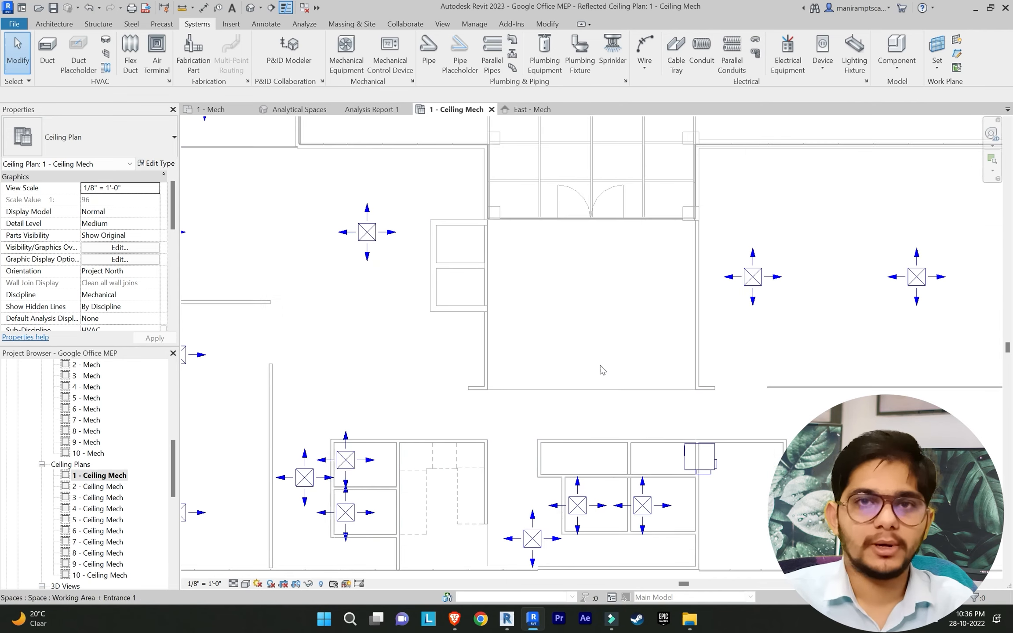
scroll(603, 371, "down", 3)
scroll(629, 287, "up", 3)
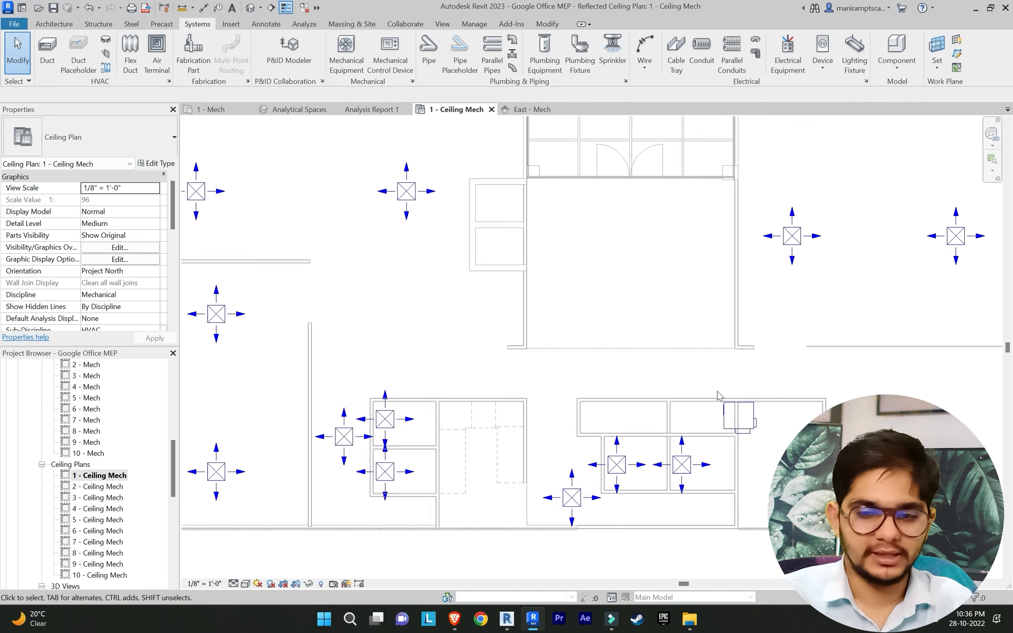
Step: Try to draw a 14" x 11" rectangular duct west from the VAV unit's supply outlet, and leave the duct command
scroll(717, 395, "up", 1)
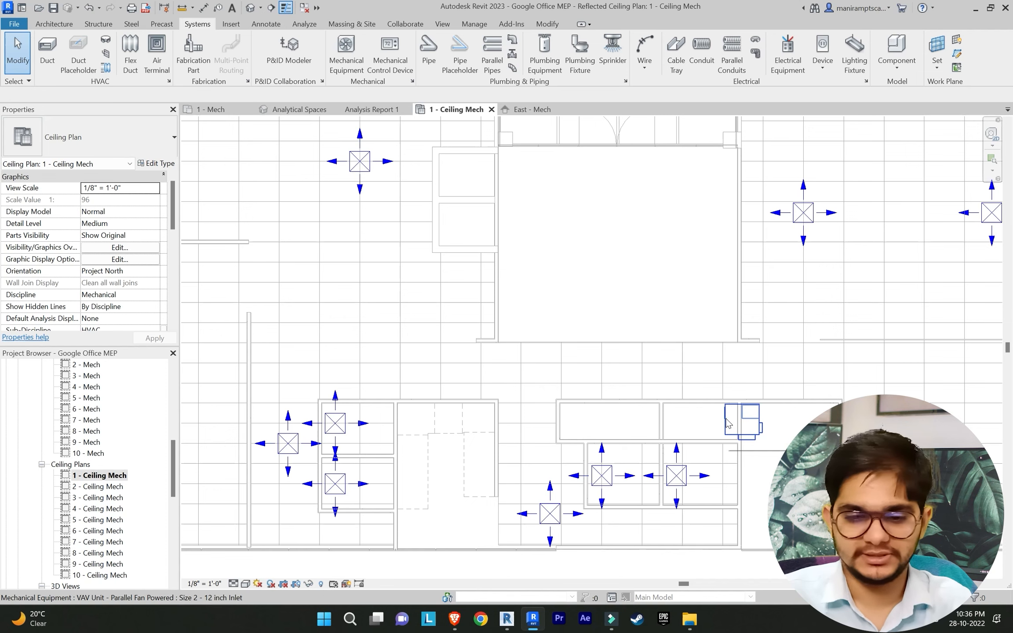
left_click(726, 423)
scroll(697, 417, "up", 1)
scroll(704, 417, "up", 1)
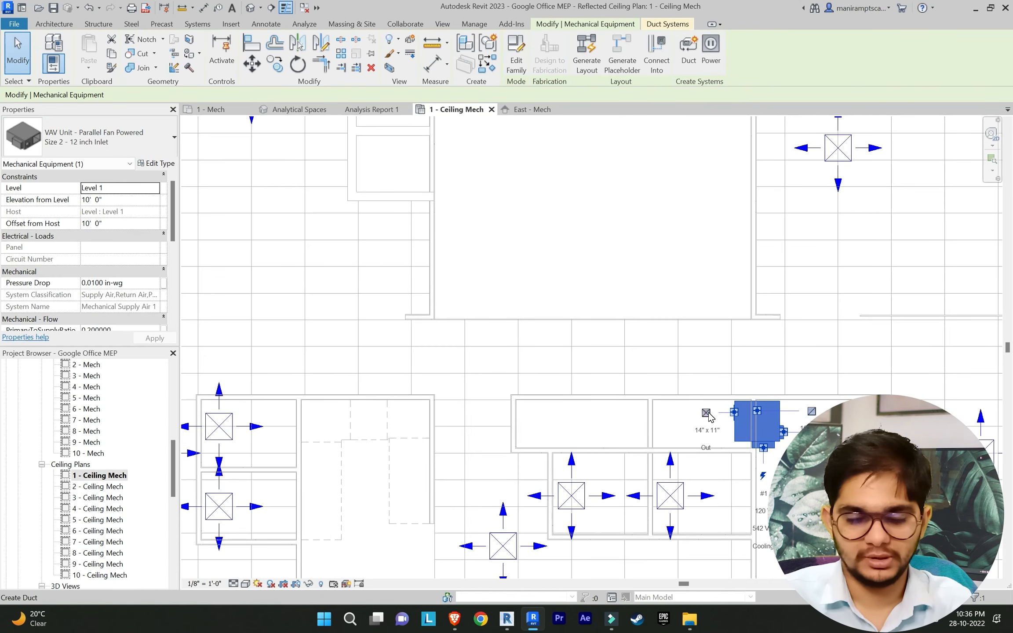
left_click(707, 414)
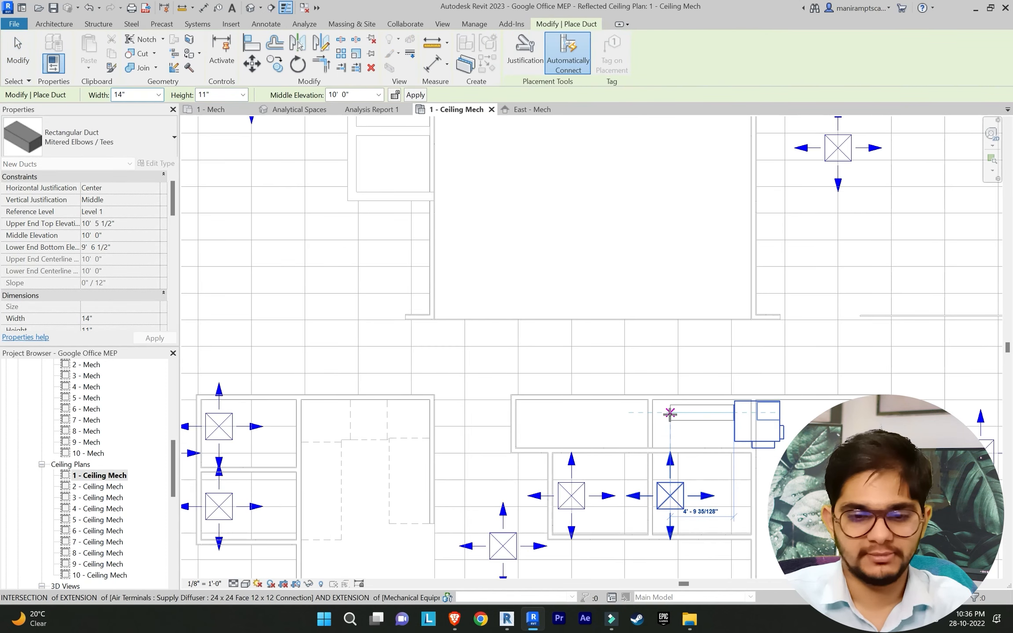
left_click(670, 413)
key("Escape")
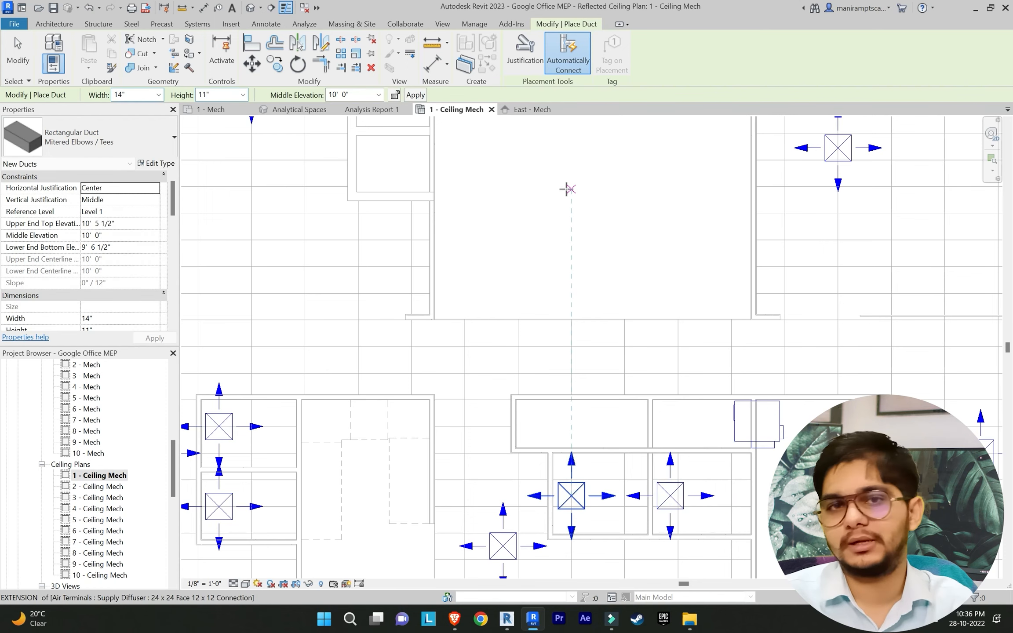
key("Escape")
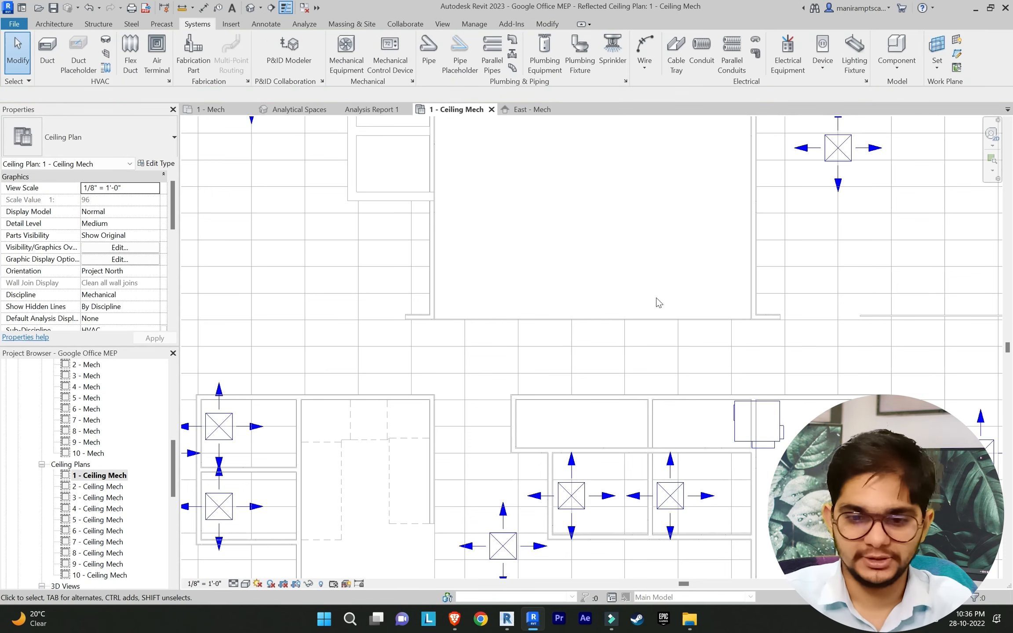
Step: In the mechanical settings' duct conversion options for Supply Air, set the middle elevation of both main and branch ducts to 10'
scroll(604, 321, "down", 2)
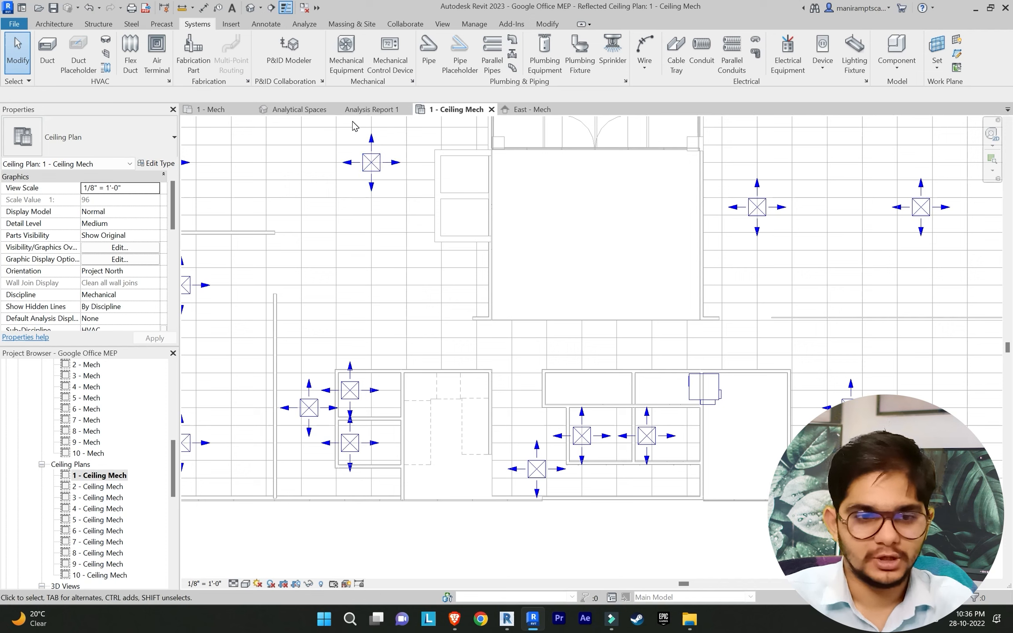
left_click(169, 81)
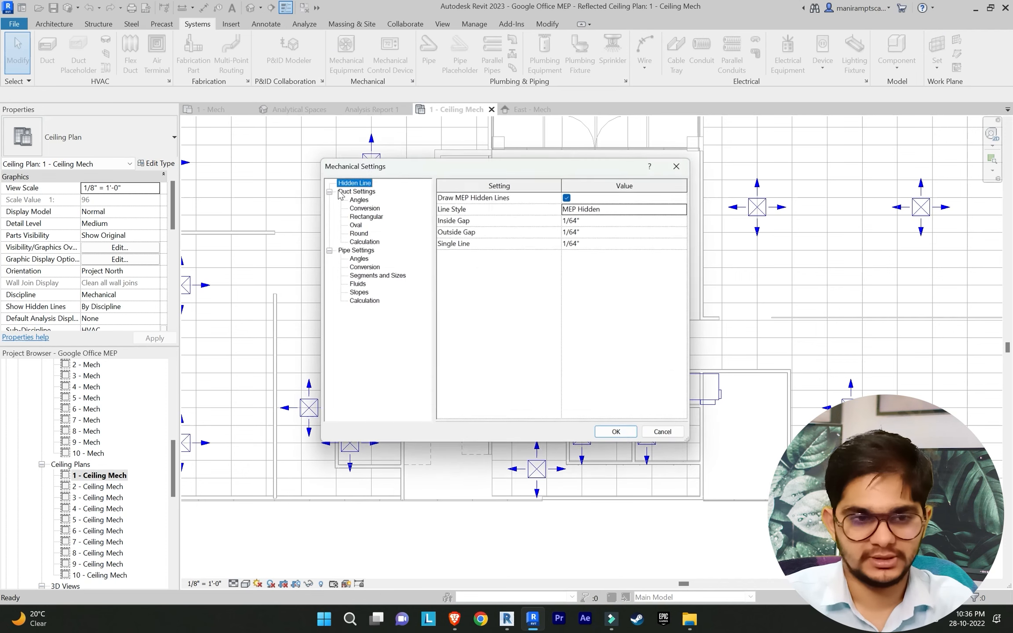
left_click(365, 207)
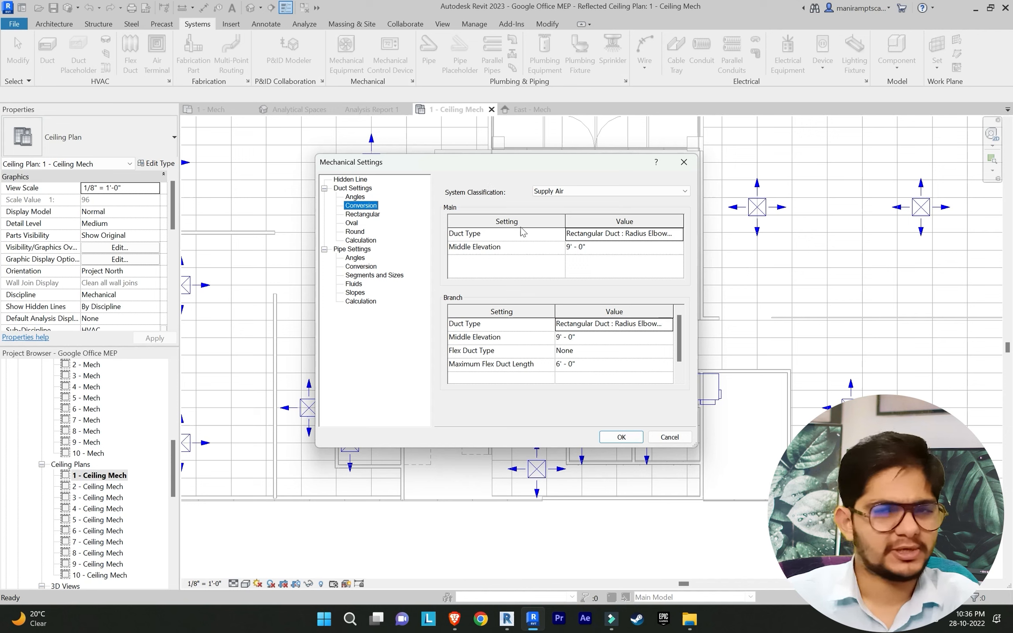
left_click(569, 197)
left_click(536, 258)
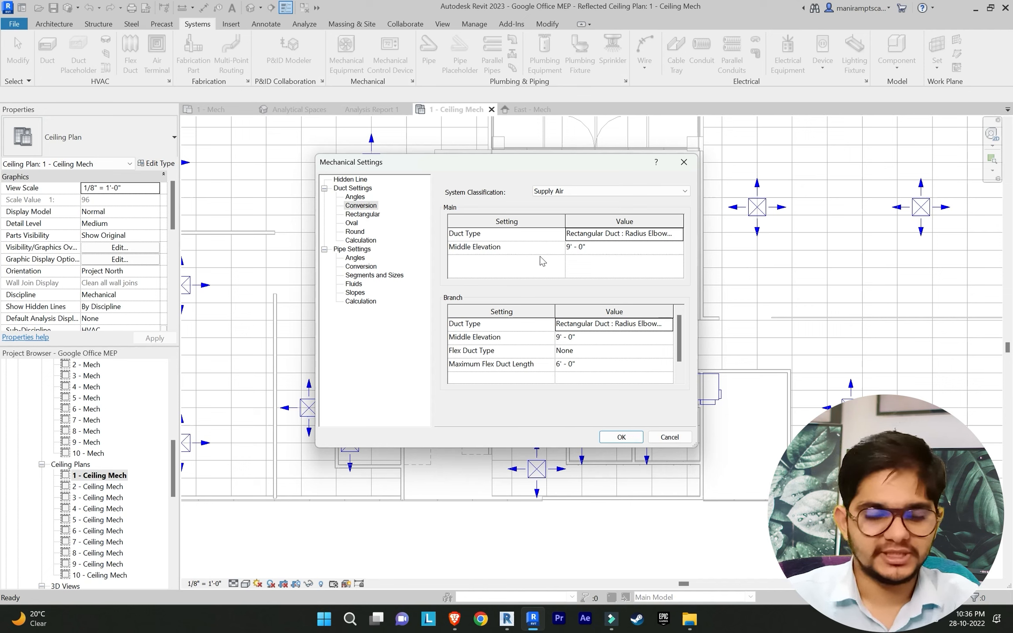
left_click(606, 249)
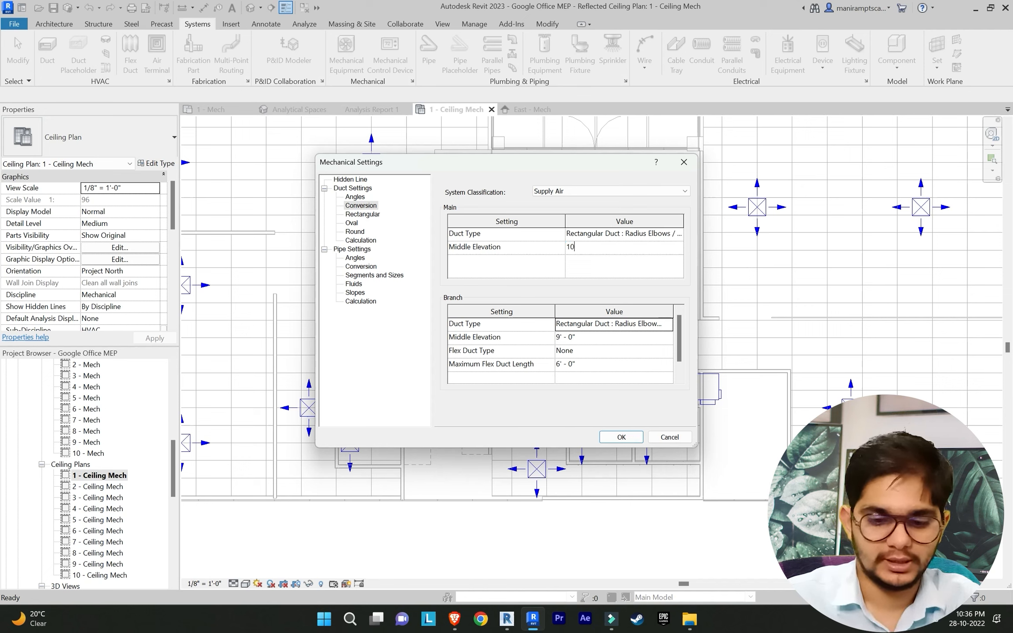
left_click(596, 340)
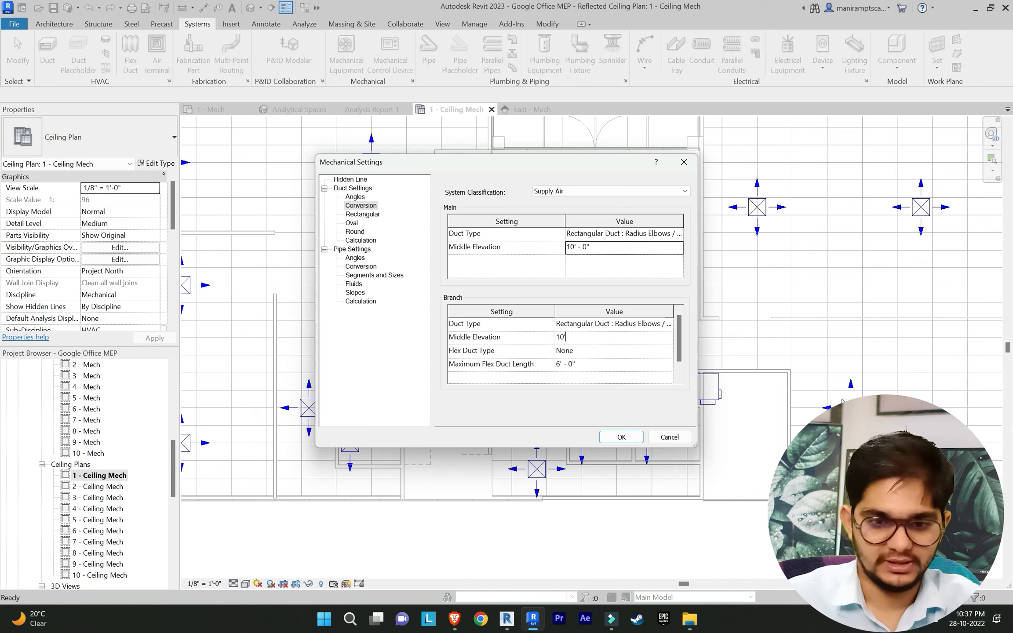
Step: Set the flex duct type for Supply Air branches to Flex Duct Round : Flex - Round
left_click(611, 365)
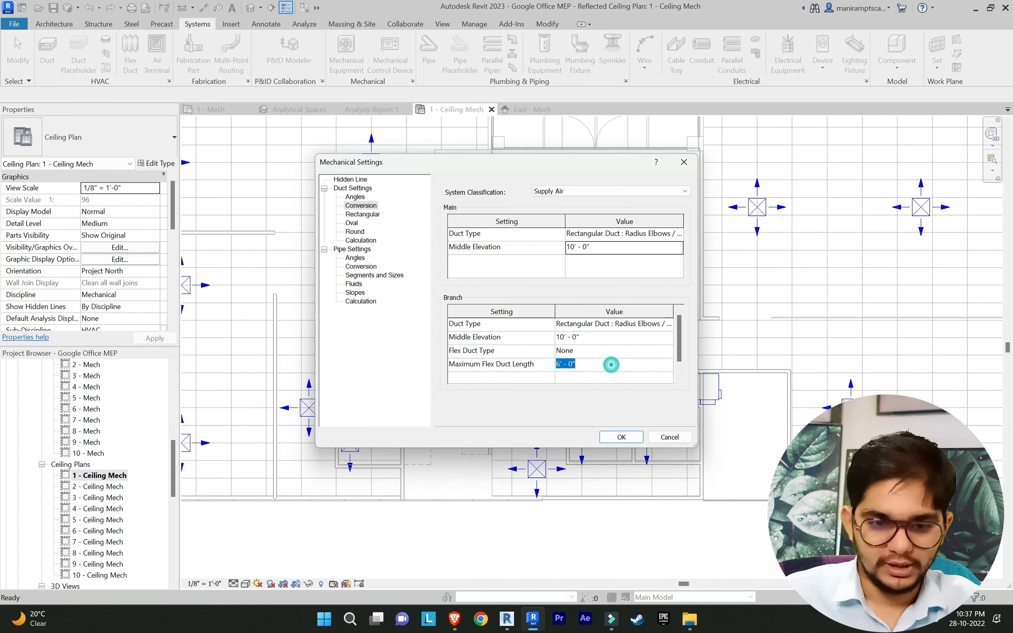
left_click(668, 350)
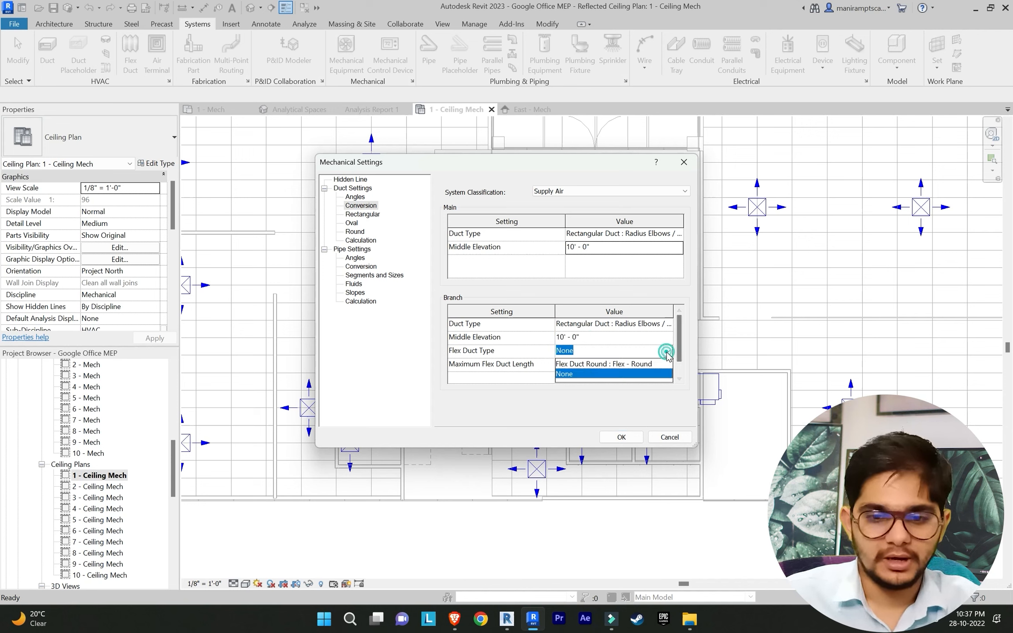
left_click(619, 364)
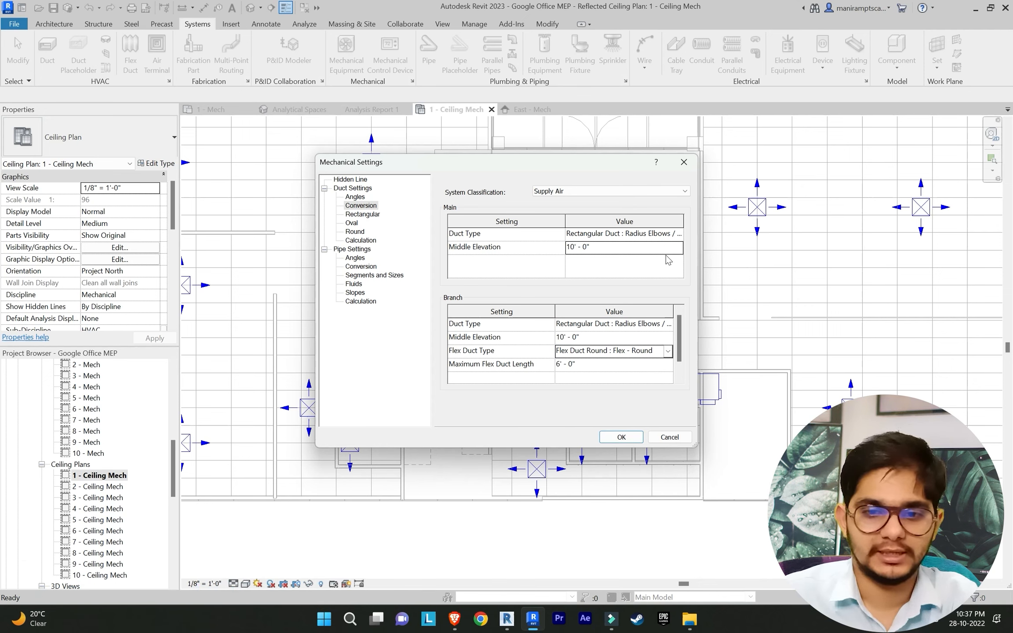
Step: Set the Supply Air main and branch duct types to Rectangular Duct : Radius Elbows / Taps and apply the mechanical settings
left_click(677, 235)
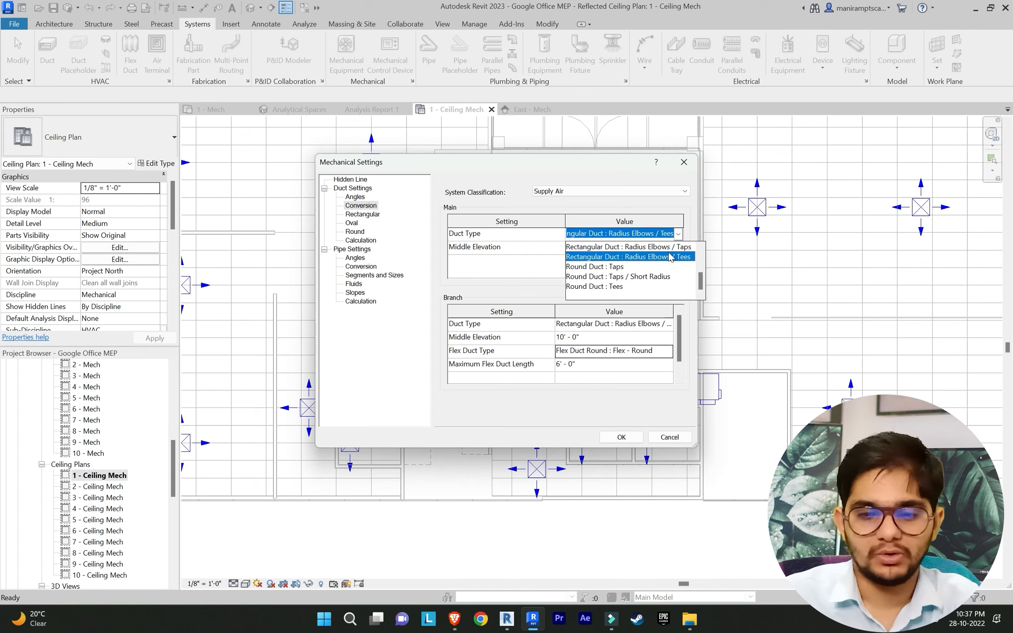
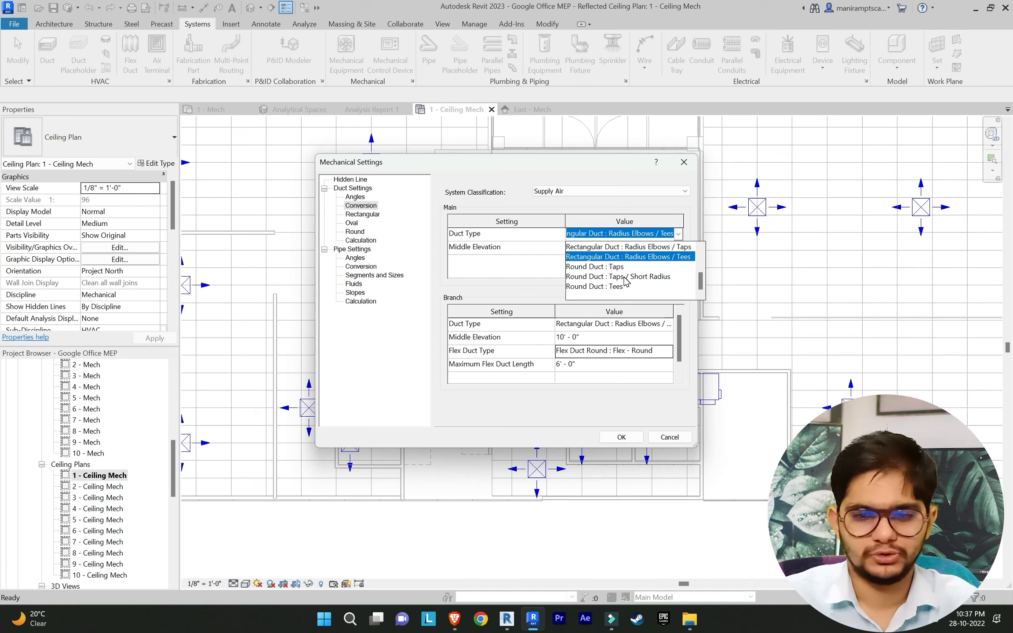
left_click(644, 247)
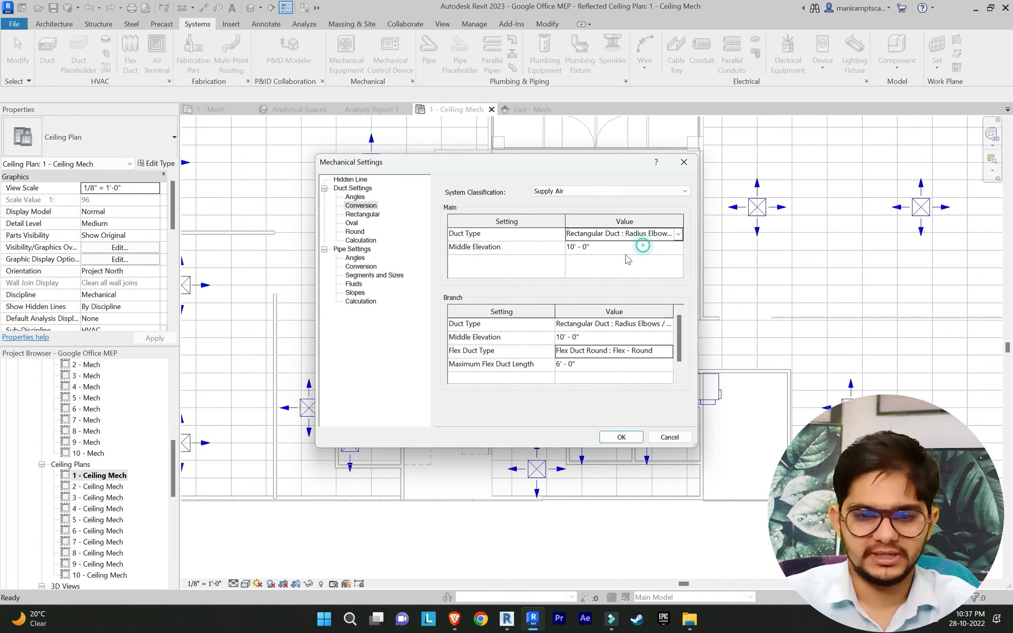
left_click(669, 325)
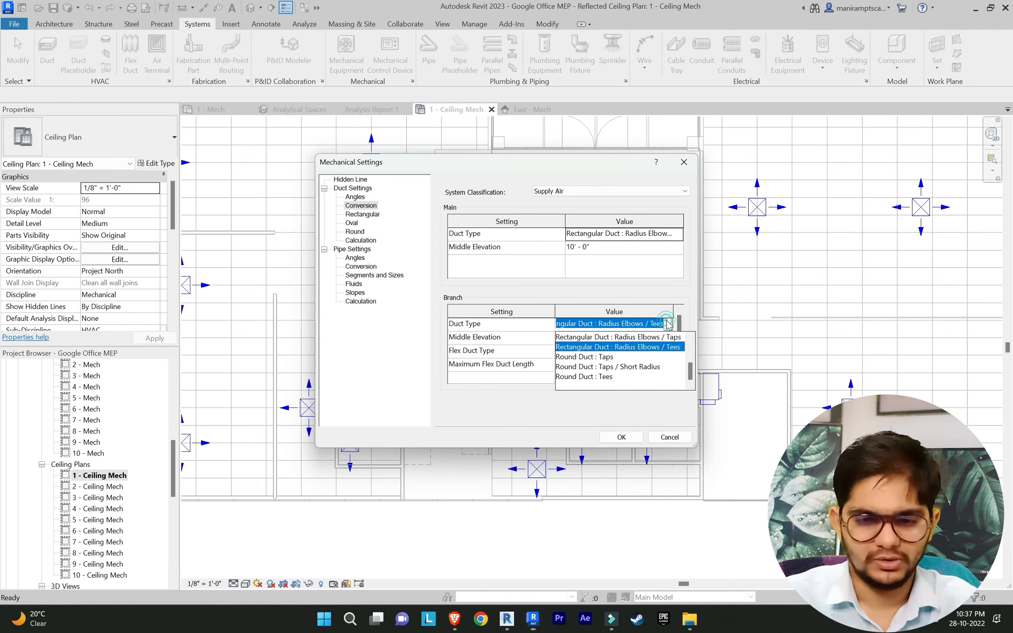
left_click(645, 338)
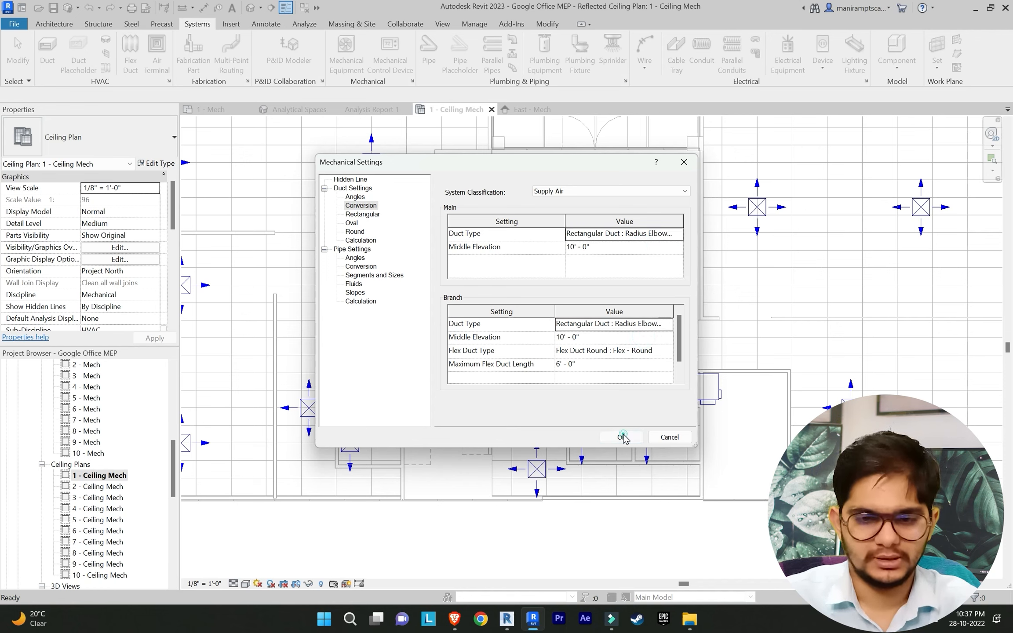
left_click(624, 437)
Step: Draw a 14" x 11" rectangular duct about 3' 6" west from the VAV unit's supply outlet
scroll(570, 365, "down", 2)
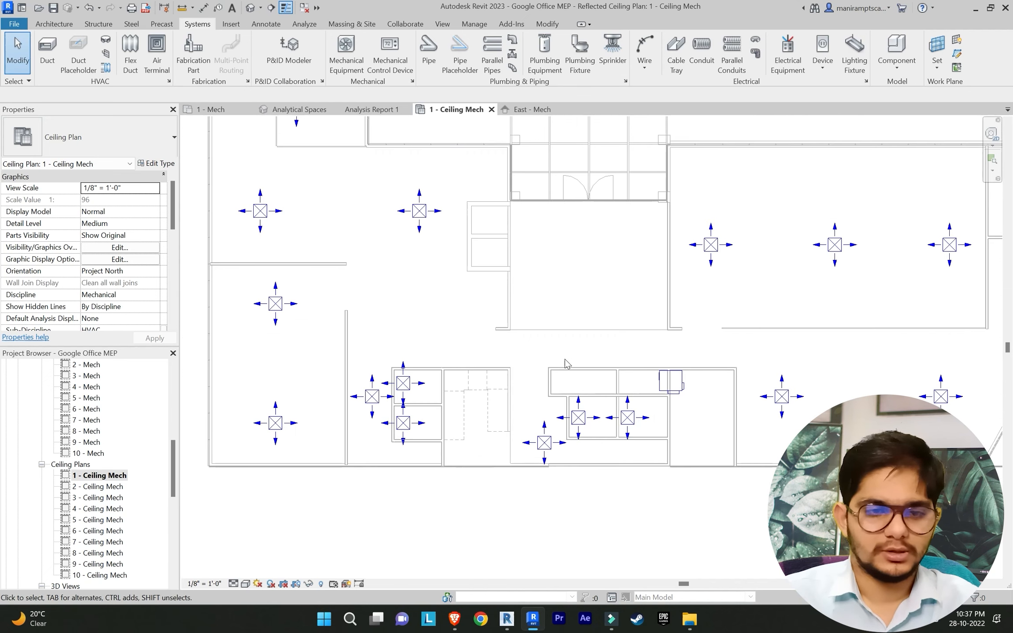
scroll(659, 374, "up", 4)
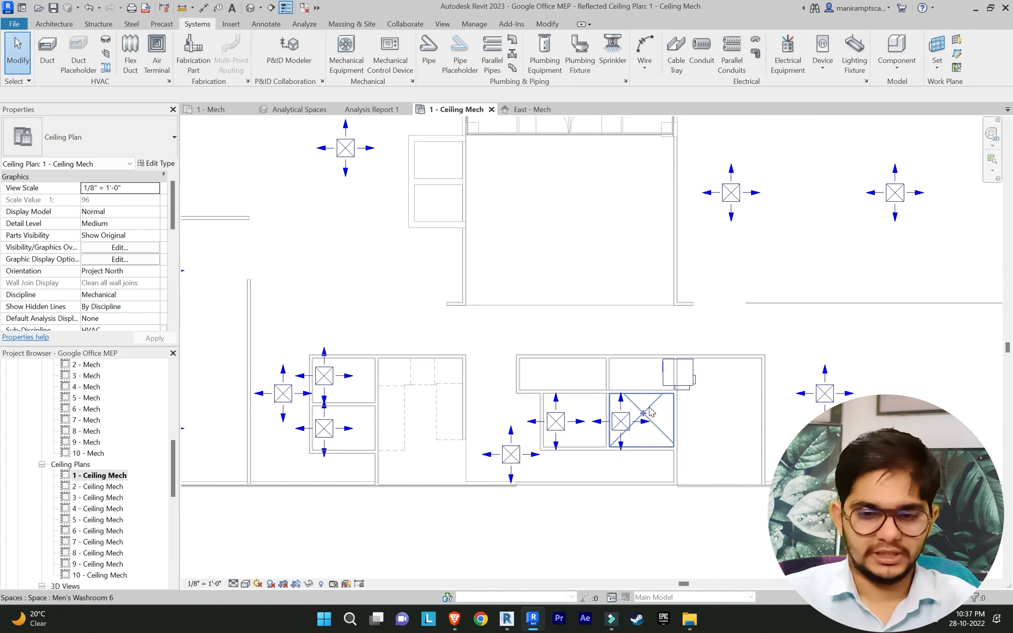
left_click(664, 374)
scroll(620, 376, "down", 3)
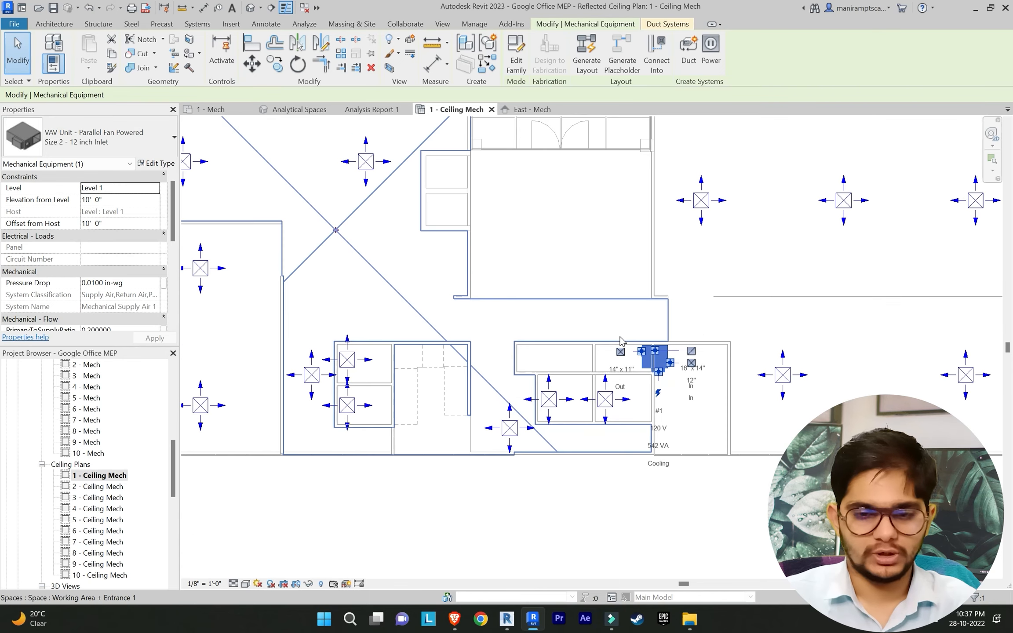
scroll(620, 378, "up", 3)
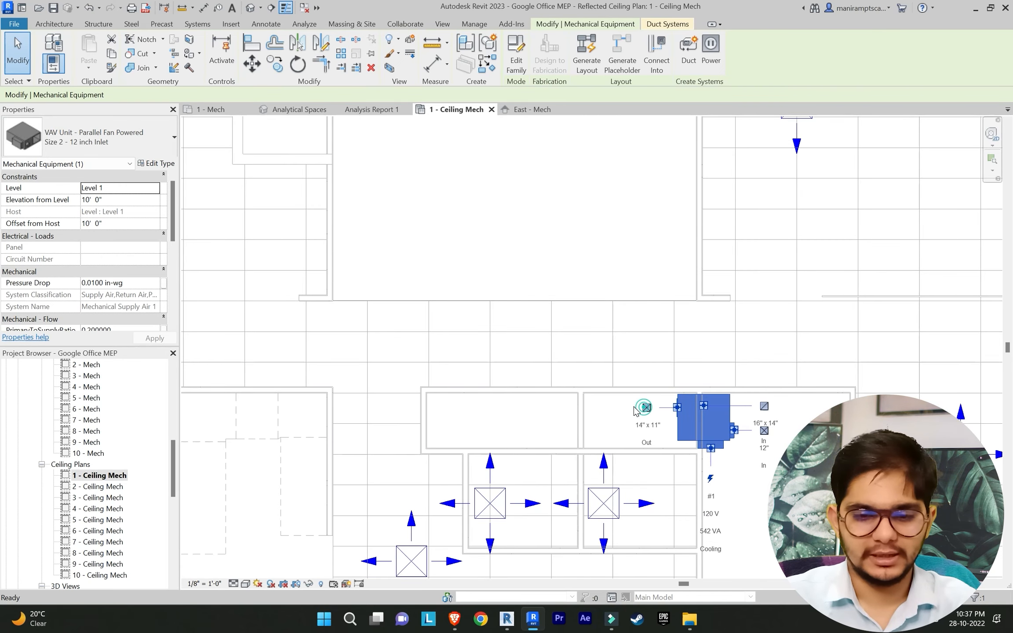
left_click(645, 408)
scroll(633, 407, "down", 2)
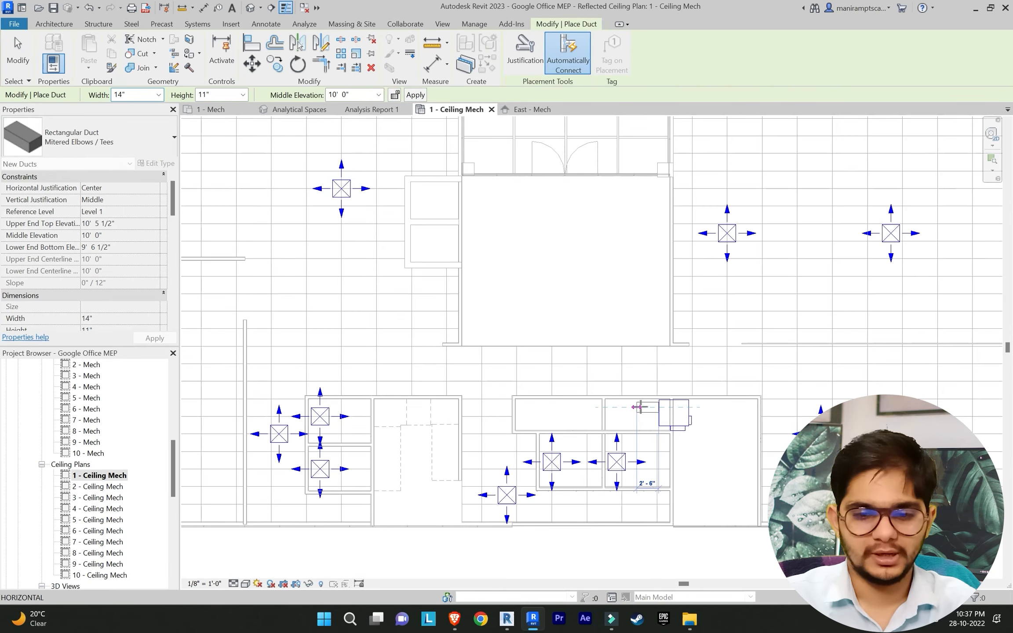
scroll(627, 407, "up", 2)
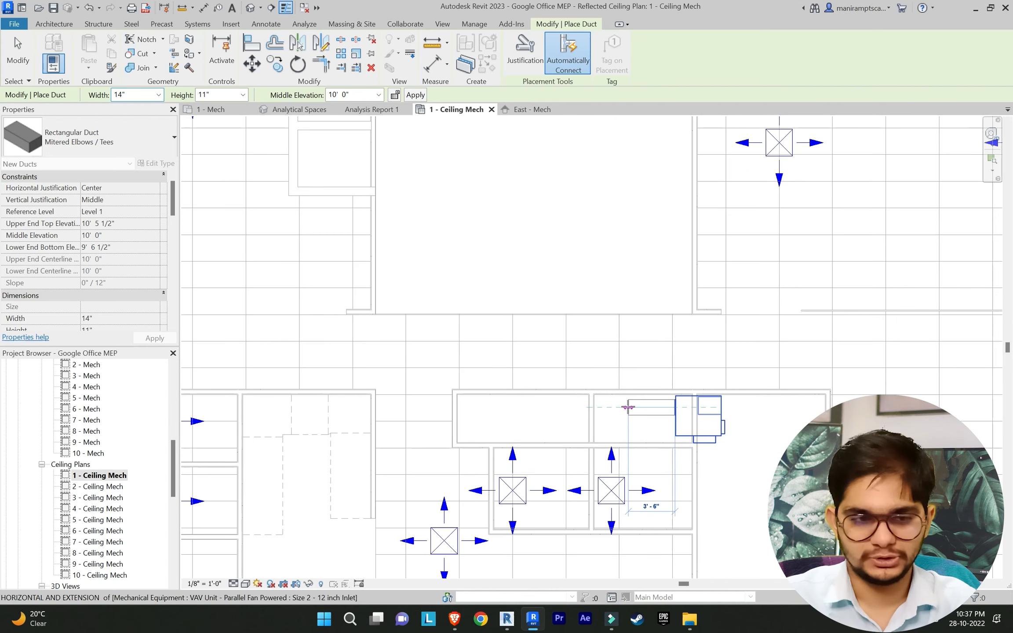
left_click(628, 407)
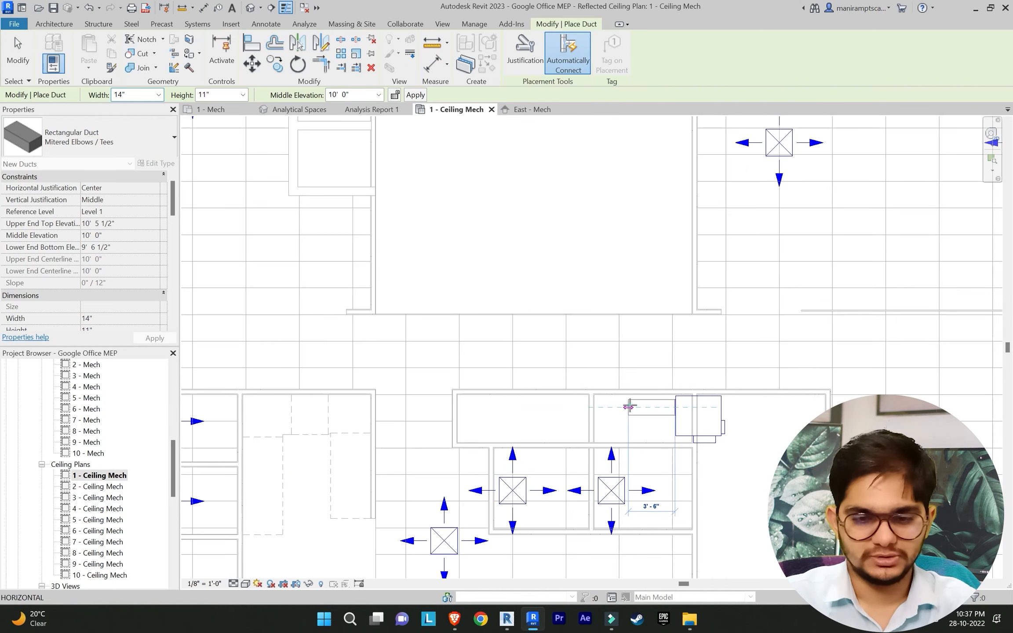
Step: Continue the duct about 4' north into the corridor and east along it, and finish the duct run
scroll(628, 355, "down", 2)
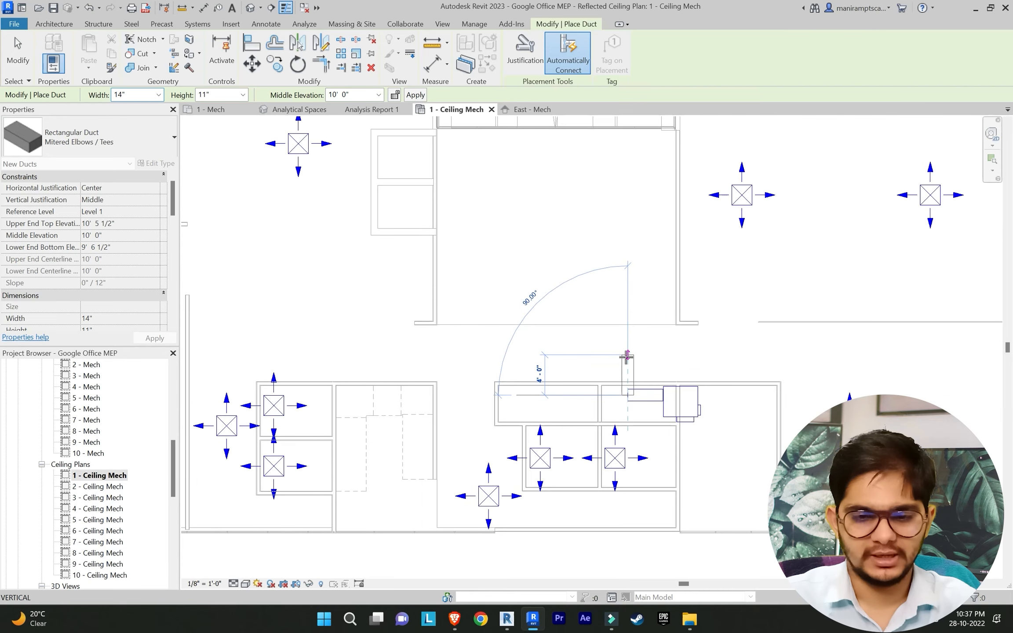
left_click(626, 355)
scroll(693, 355, "down", 2)
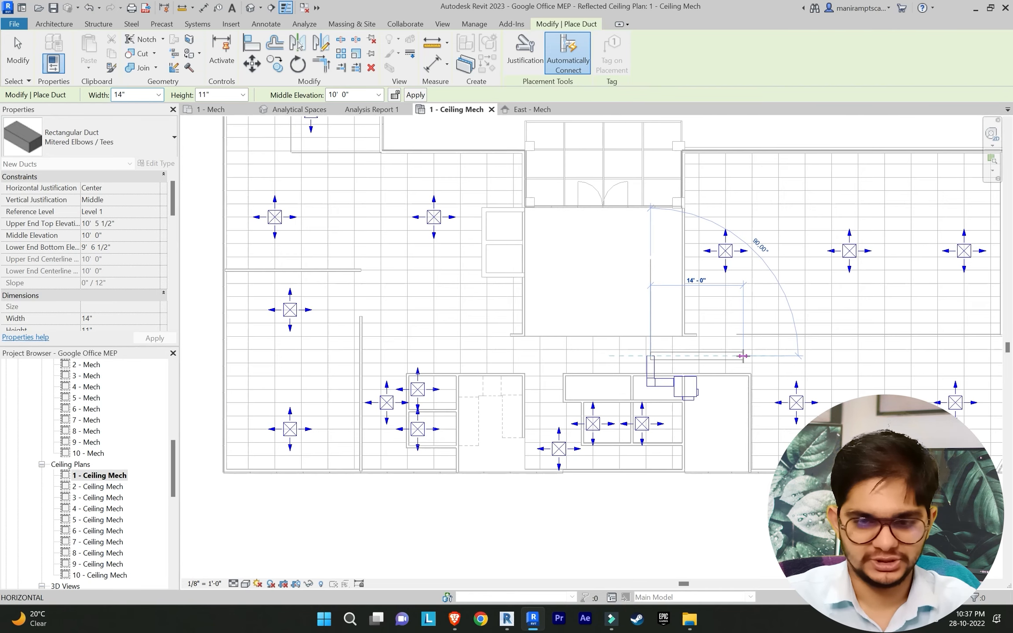
left_click(759, 356)
key("Escape")
key("Escape")
Step: Convert the corridor elbow of the new duct run into a tee that opens to the west
scroll(626, 354, "up", 3)
left_click(670, 358)
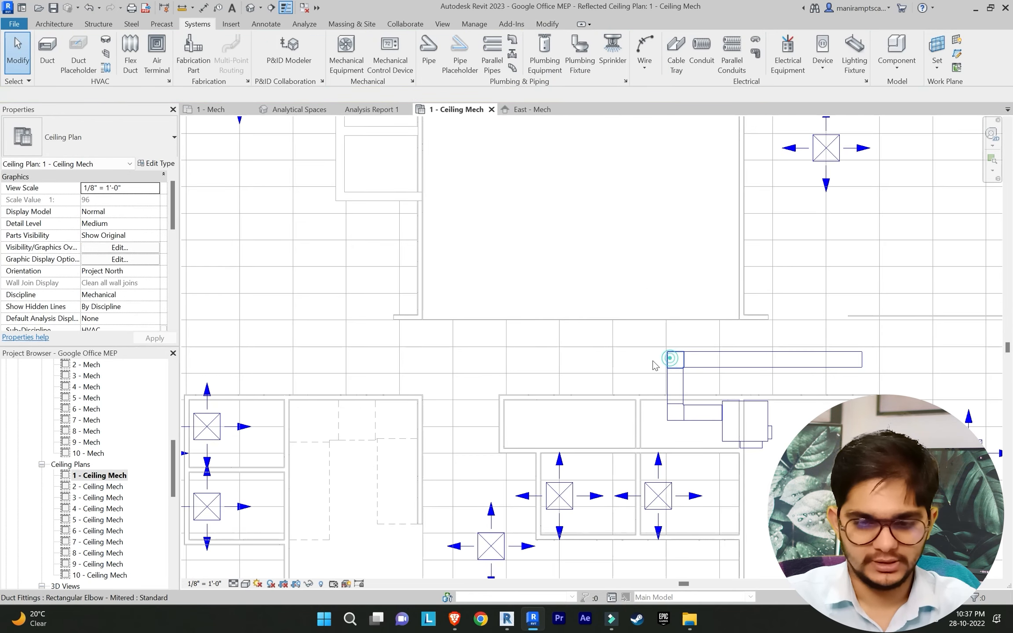
scroll(644, 360, "up", 1)
left_click(667, 357)
key("Escape")
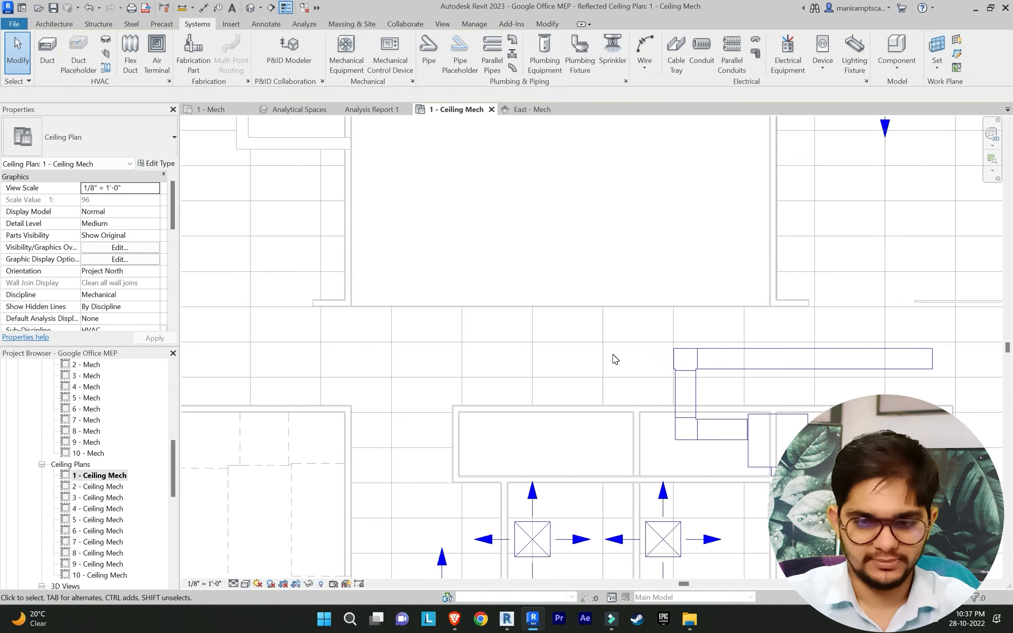
scroll(612, 355, "down", 2)
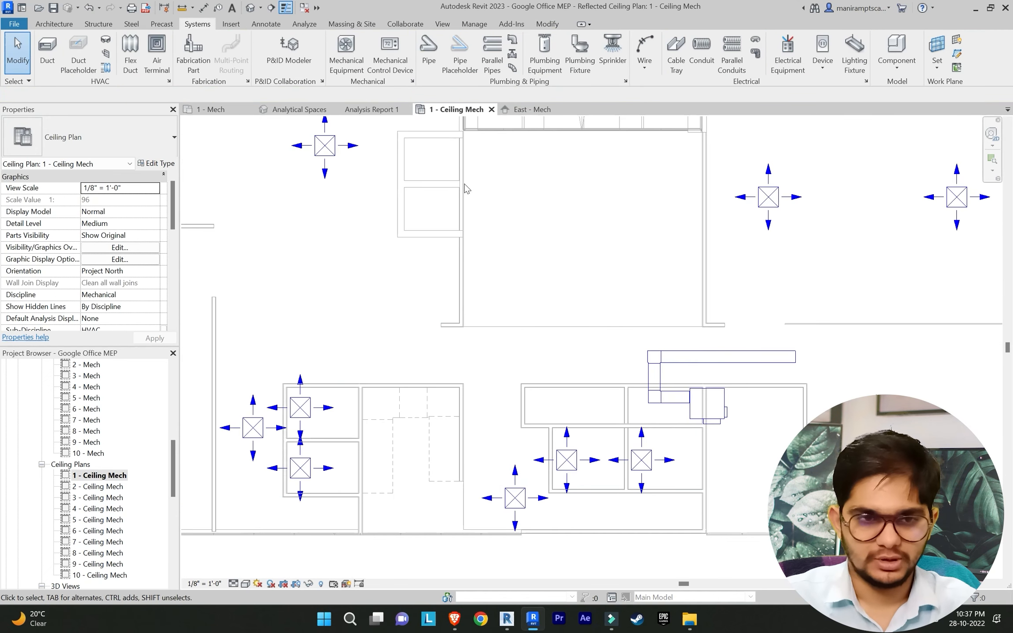
Step: Try to draw a 14" x 11" duct west from the tee at a slight angle, and undo it
left_click(47, 51)
left_click(645, 354)
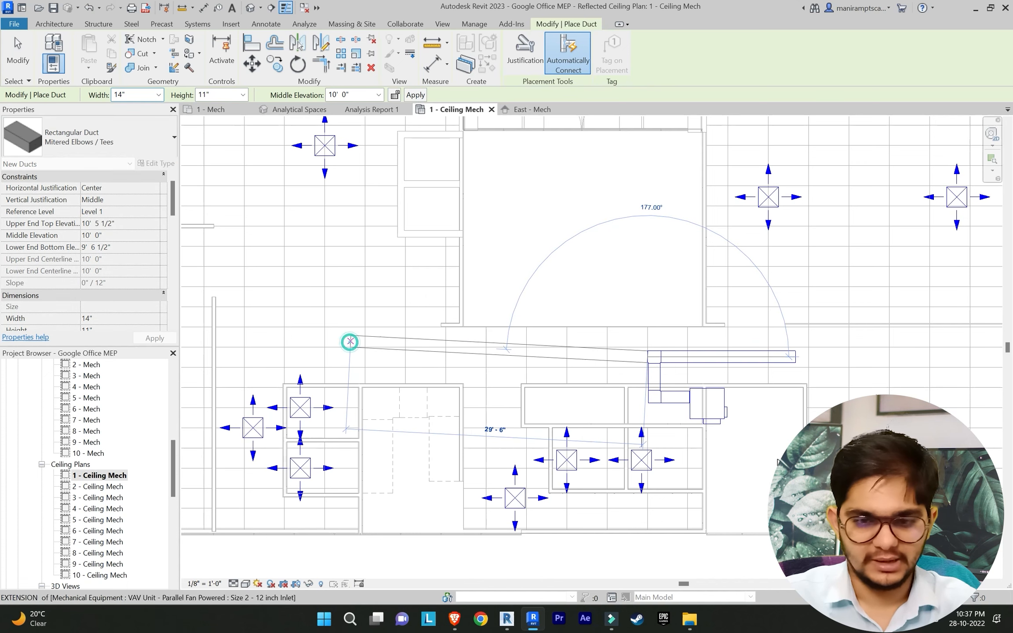
left_click(350, 341)
key("ctrl+z")
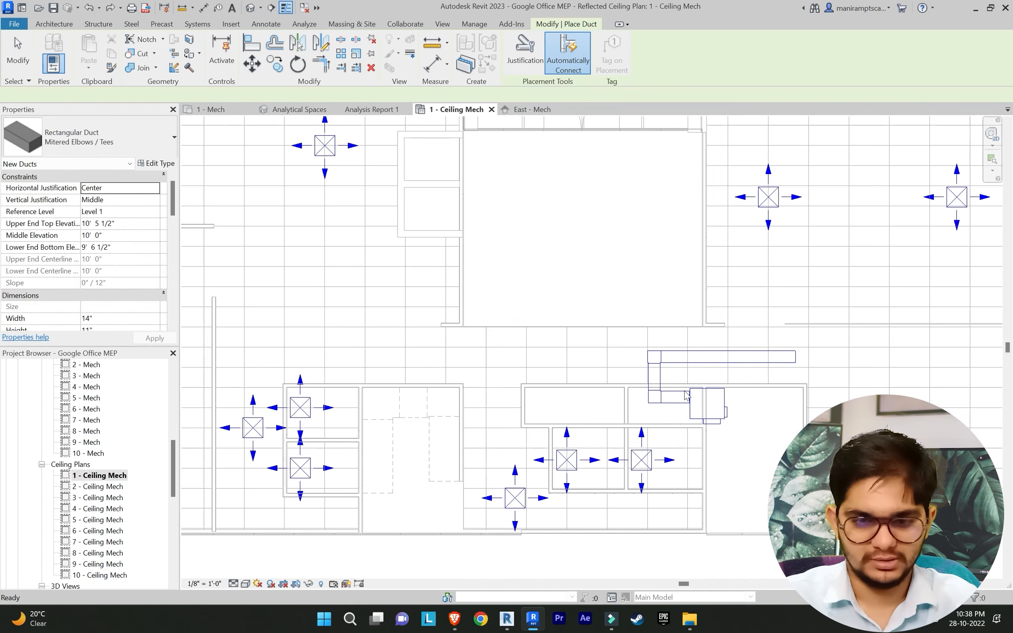
Step: Draw a straight 14" x 11" duct west along the corridor from the tee's open end, in line with the east duct
scroll(647, 379, "up", 2)
left_click(648, 354)
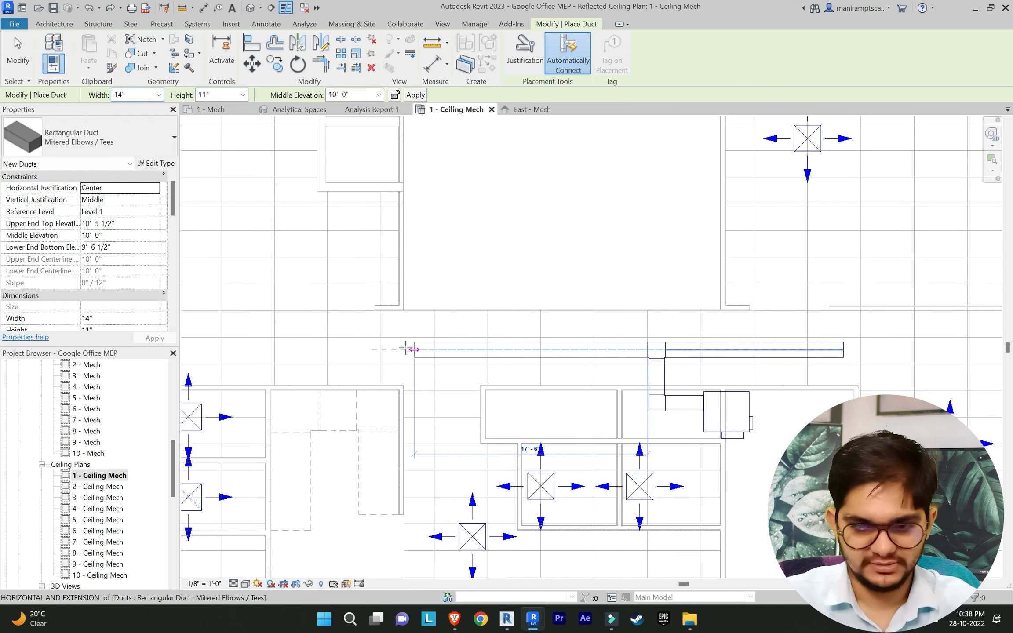
left_click(264, 349)
key("Escape")
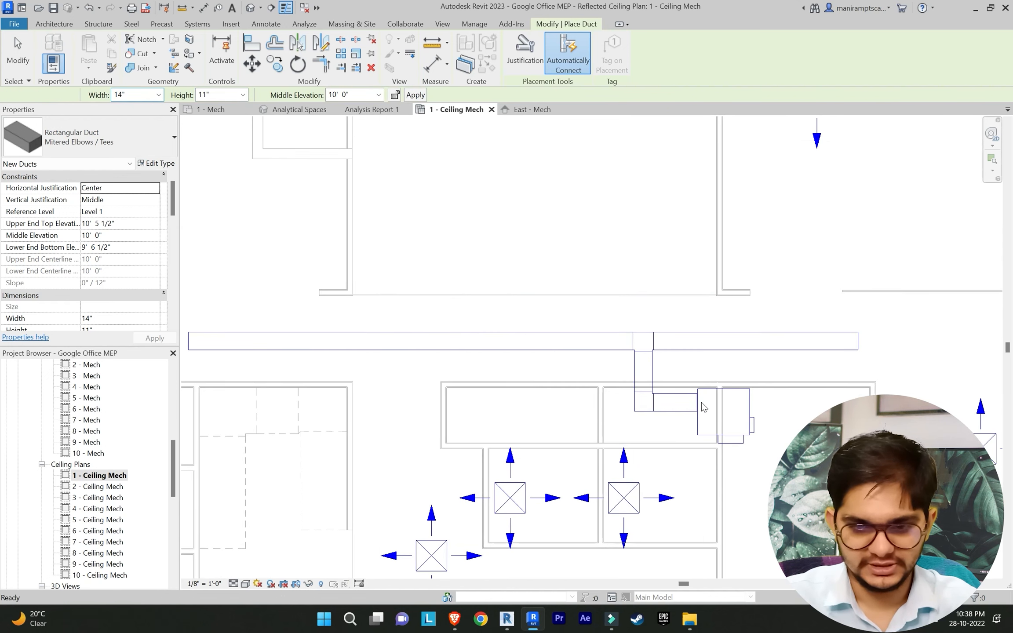
key("Escape")
Step: Change the mitered elbow nearest the VAV unit to type Rectangular Elbow - Radius : 1 W
scroll(637, 405, "up", 3)
left_click(639, 411)
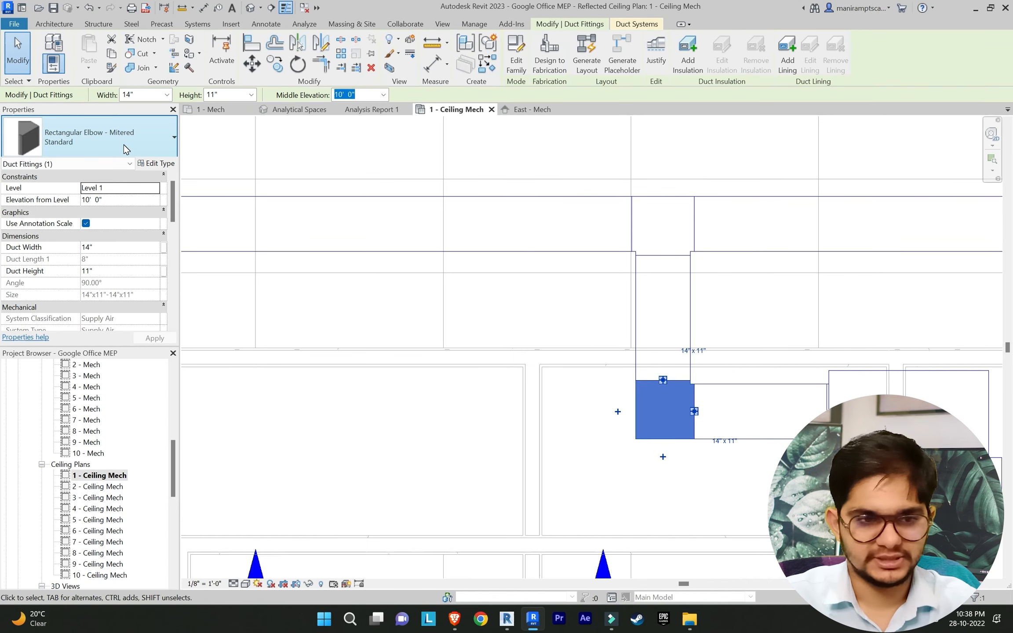
left_click(125, 149)
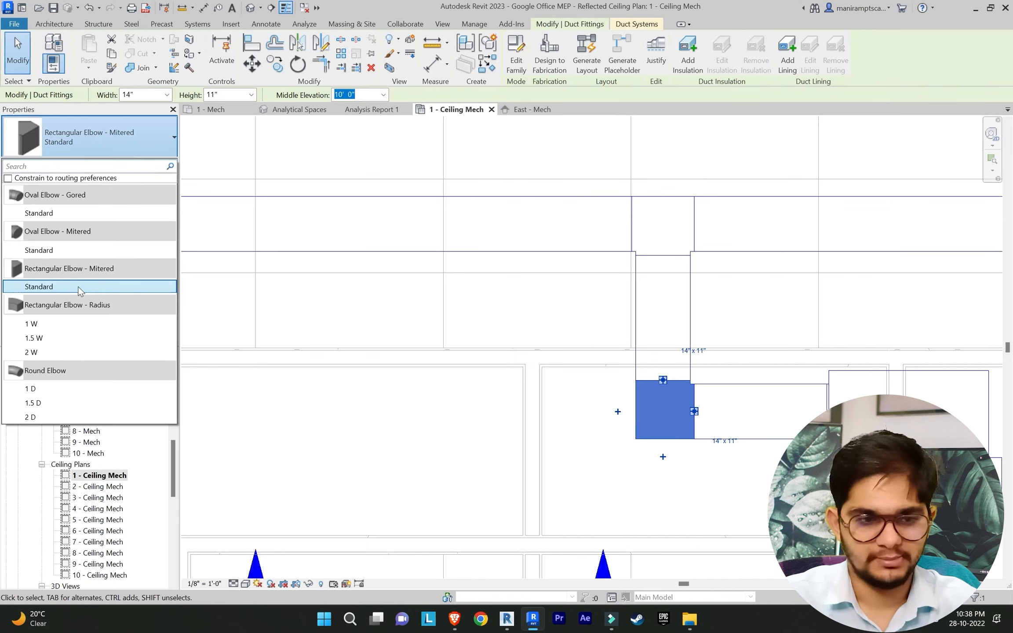
left_click(84, 330)
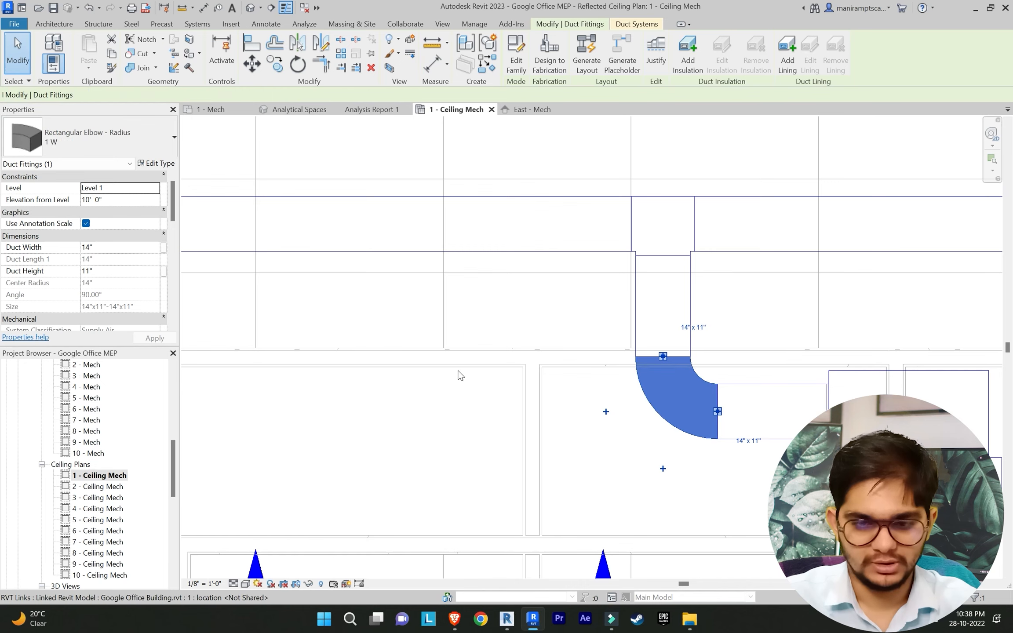
key("Escape")
Step: Set the Supply Air main and branch duct types to Round Duct : Taps / Short Radius in the mechanical settings' conversion options
scroll(465, 368, "down", 10)
middle_click_drag(465, 369, 606, 395)
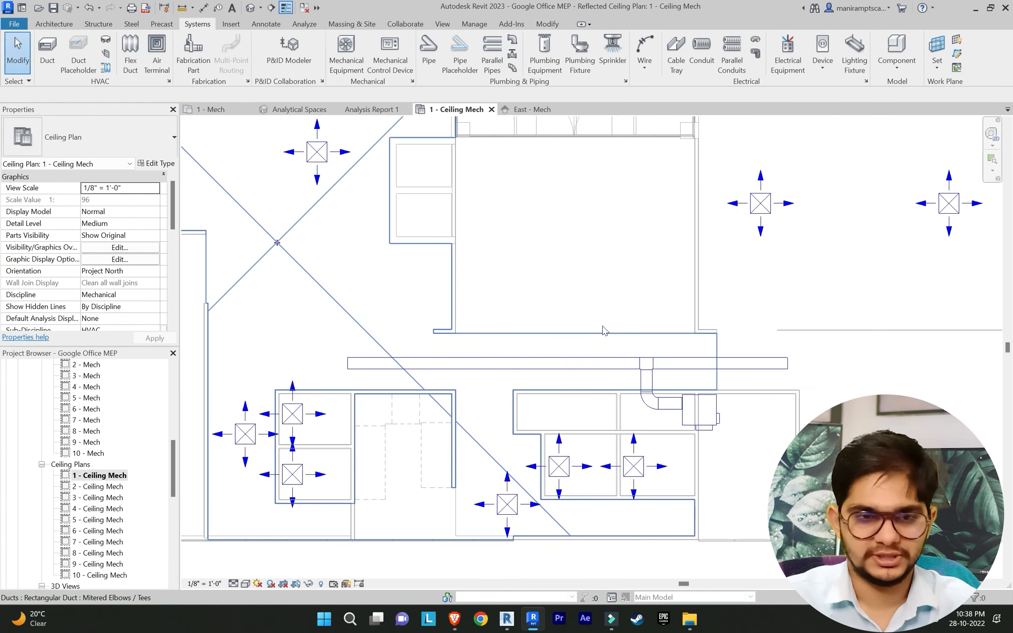
scroll(503, 377, "up", 1)
left_click(169, 81)
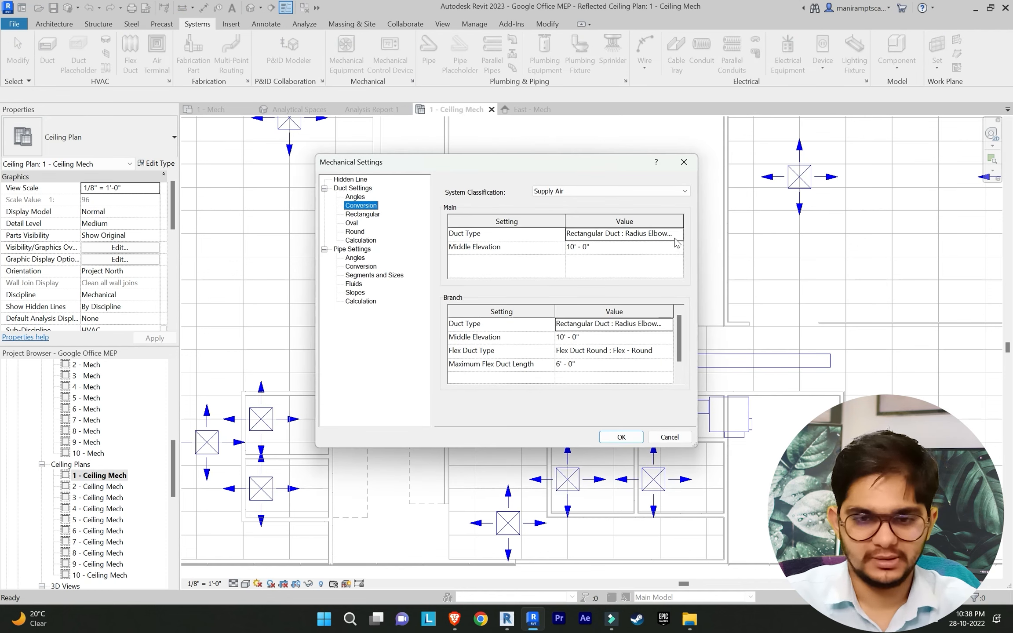
left_click(677, 237)
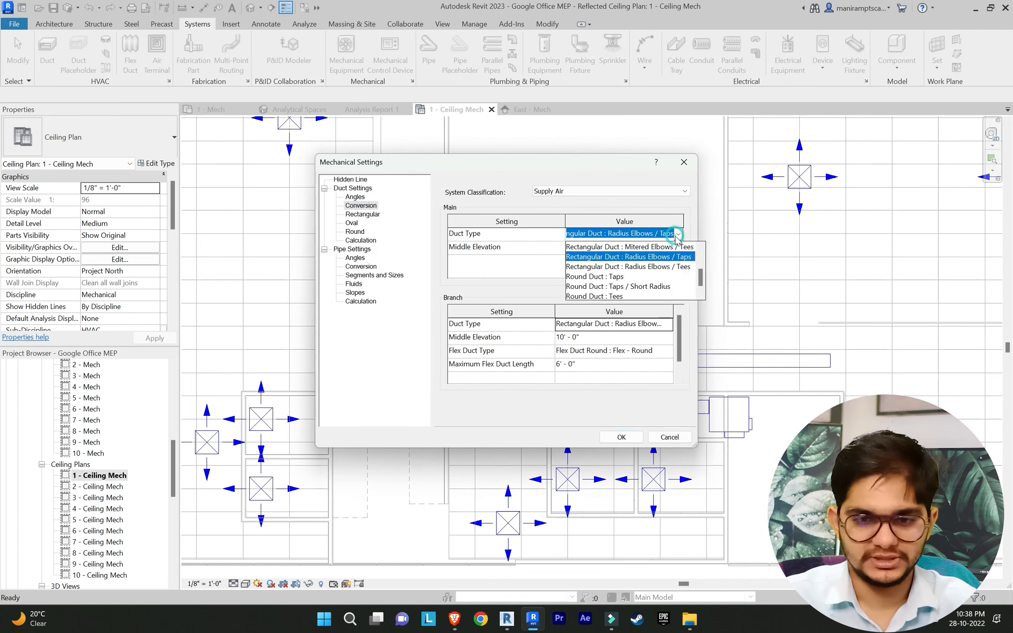
left_click(636, 286)
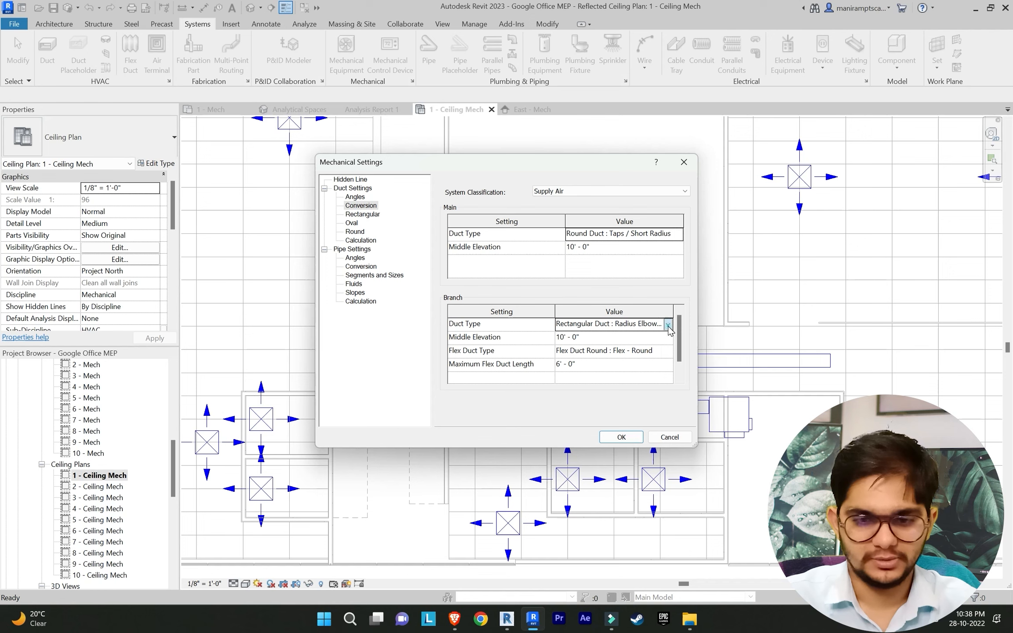
left_click(668, 326)
left_click(635, 377)
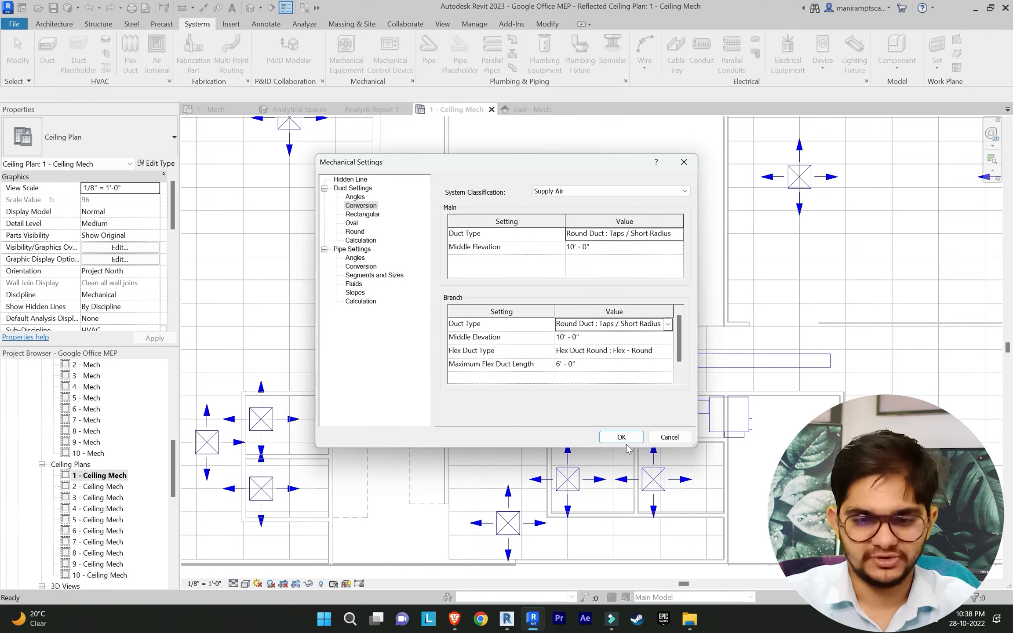
left_click(622, 437)
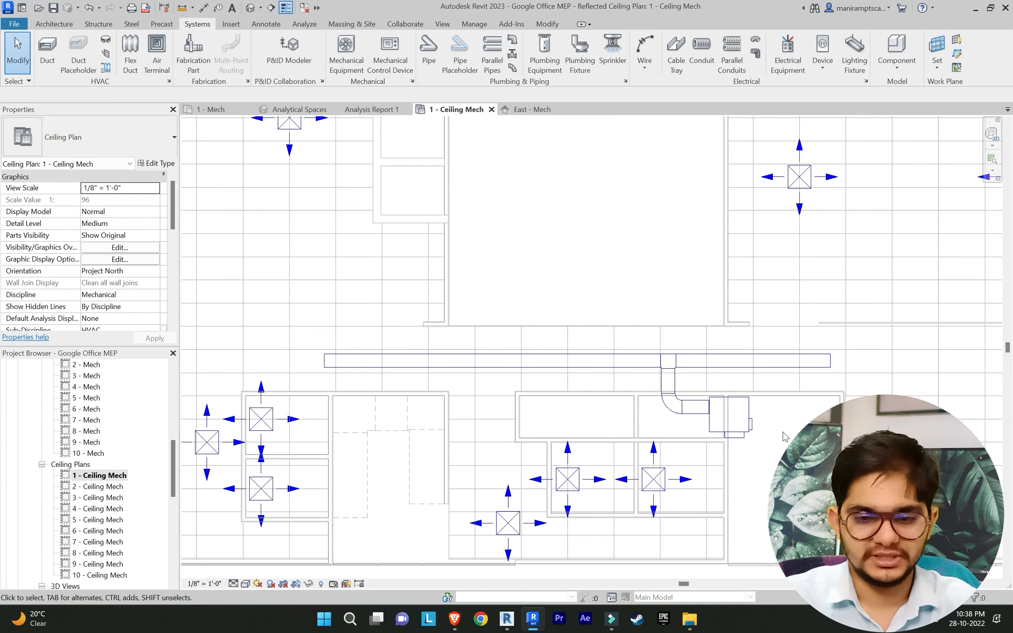
Step: Extend the west end of the corridor duct farther west with a 14" x 11" rectangular duct of type Radius Elbows / Taps
left_click(47, 50)
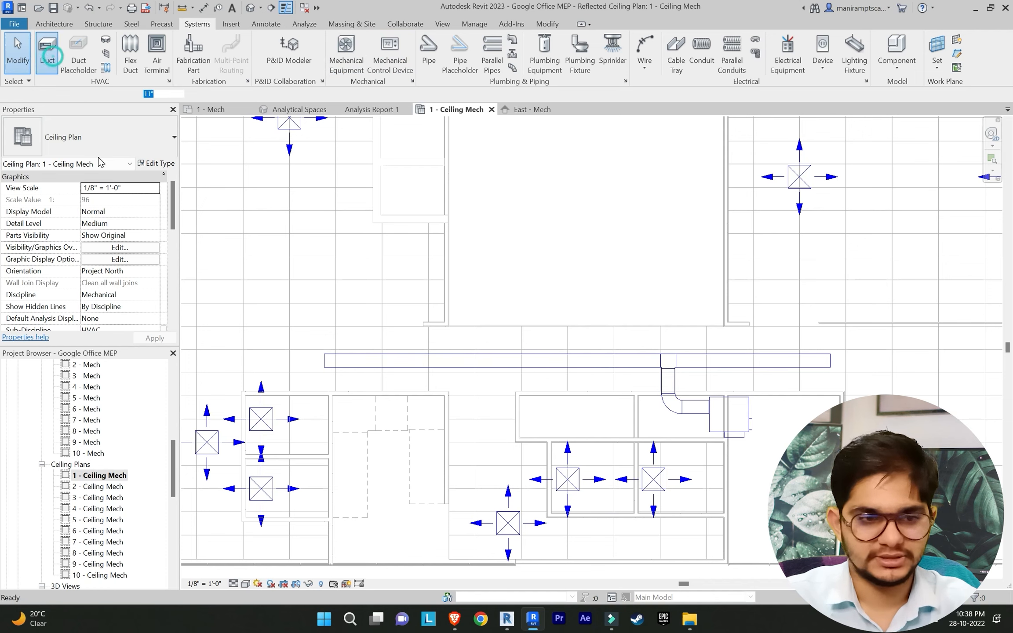
left_click(116, 140)
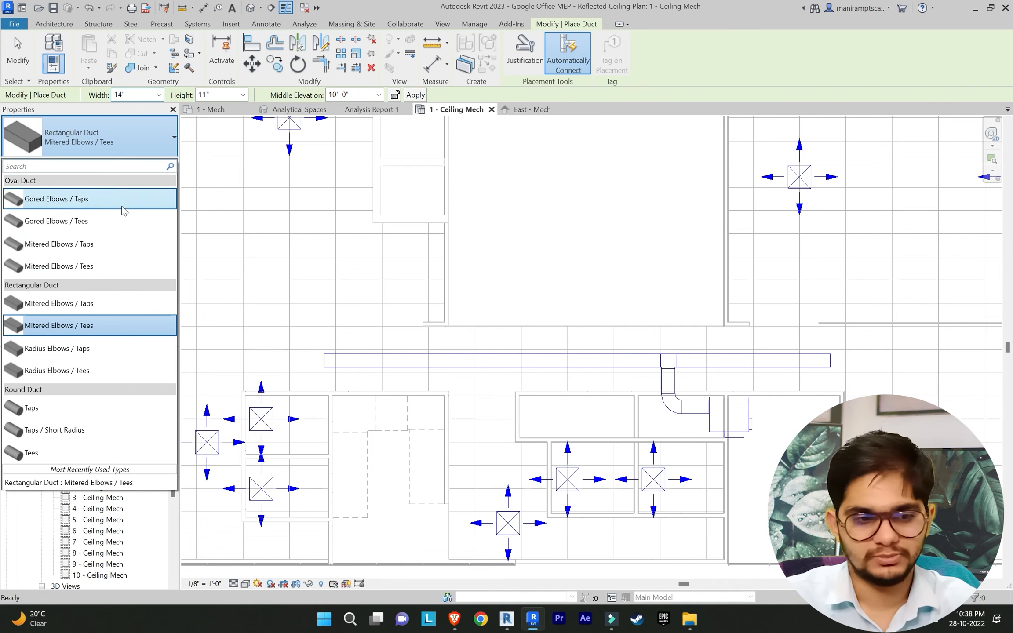
left_click(115, 354)
middle_click_drag(398, 350, 588, 335)
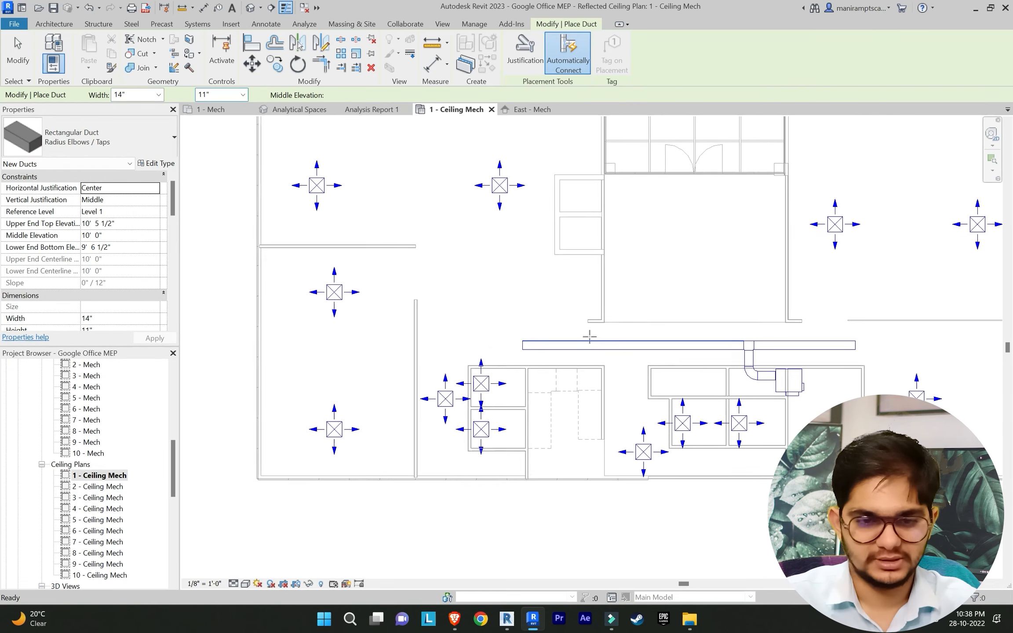
scroll(541, 341, "down", 1)
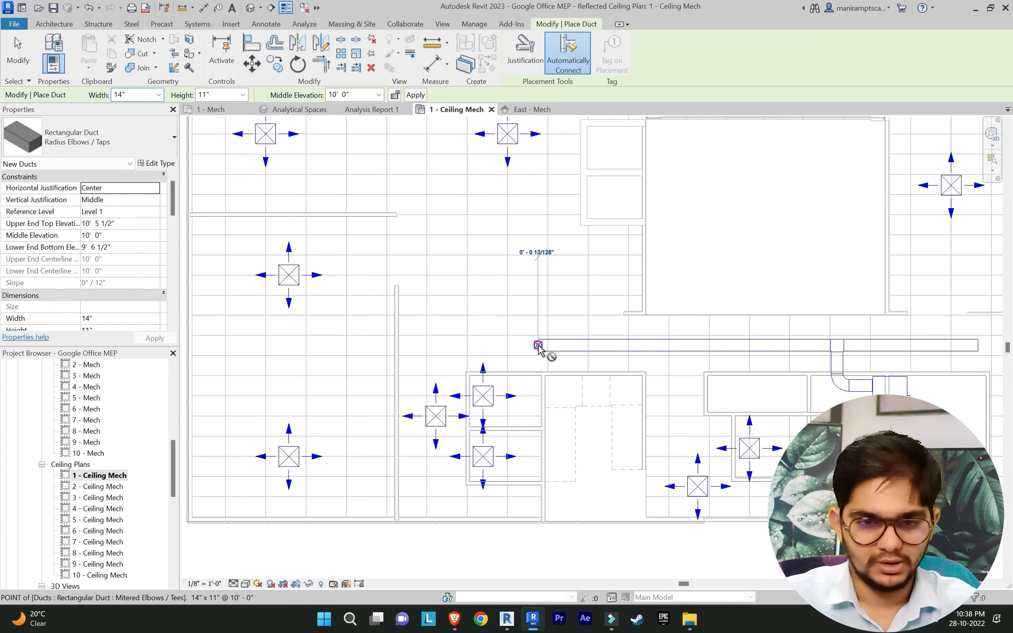
left_click(538, 345)
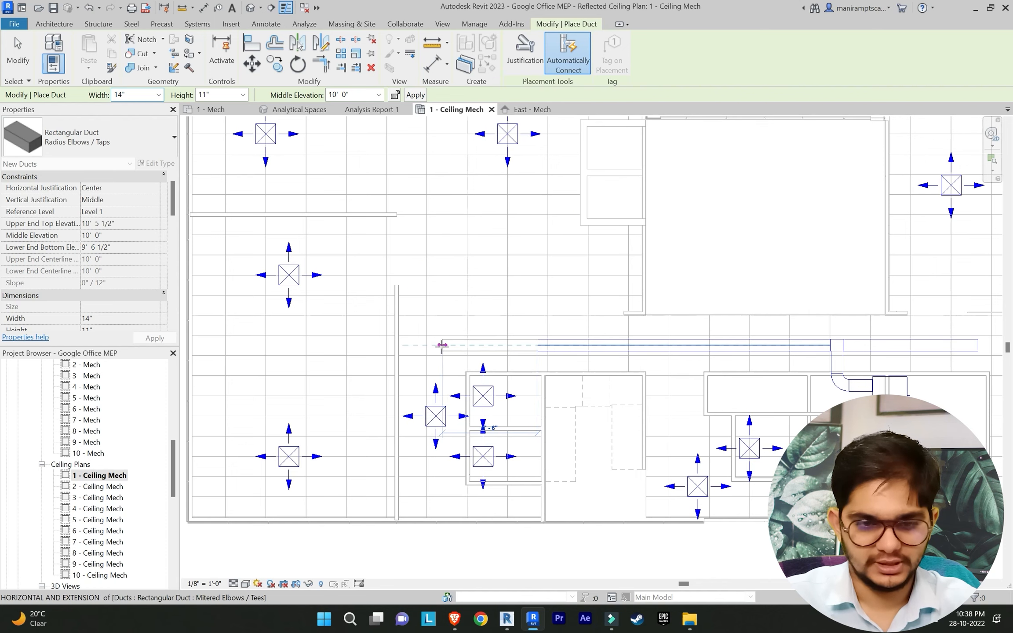
left_click(436, 345)
Step: Continue the 14" x 11" duct north between the diffusers, then west about 17' to line up with the northwest room's diffuser
scroll(437, 289, "down", 2)
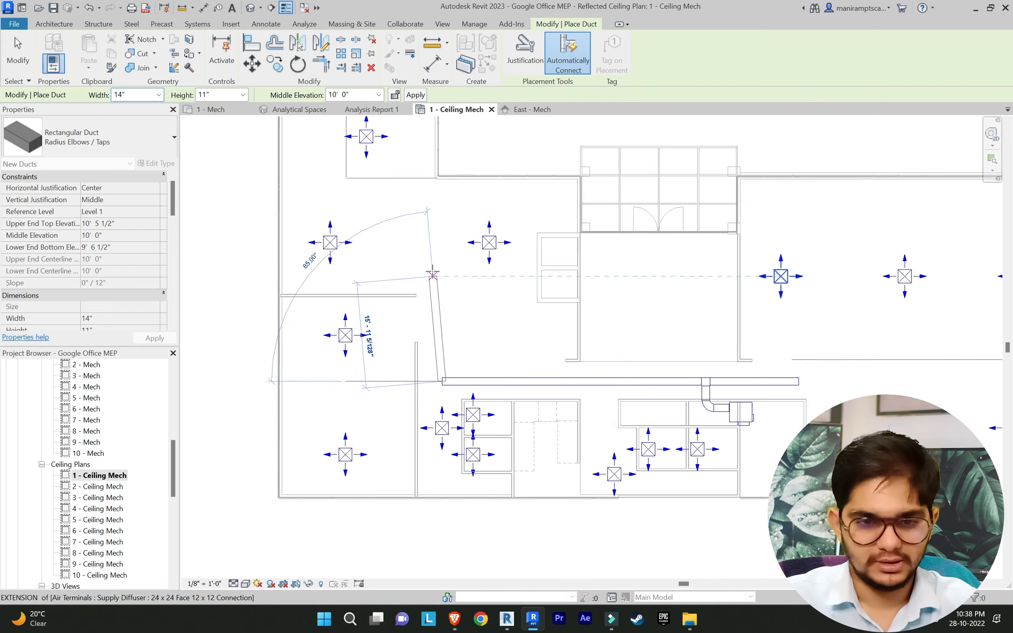
scroll(445, 222, "down", 2)
middle_click_drag(446, 222, 452, 290)
scroll(452, 262, "up", 3)
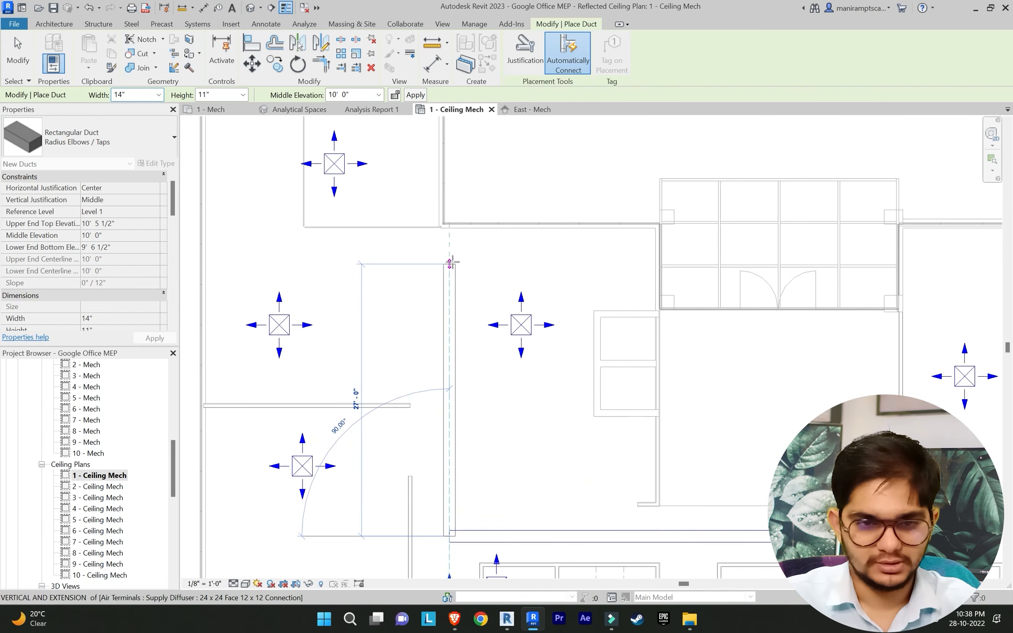
left_click(452, 254)
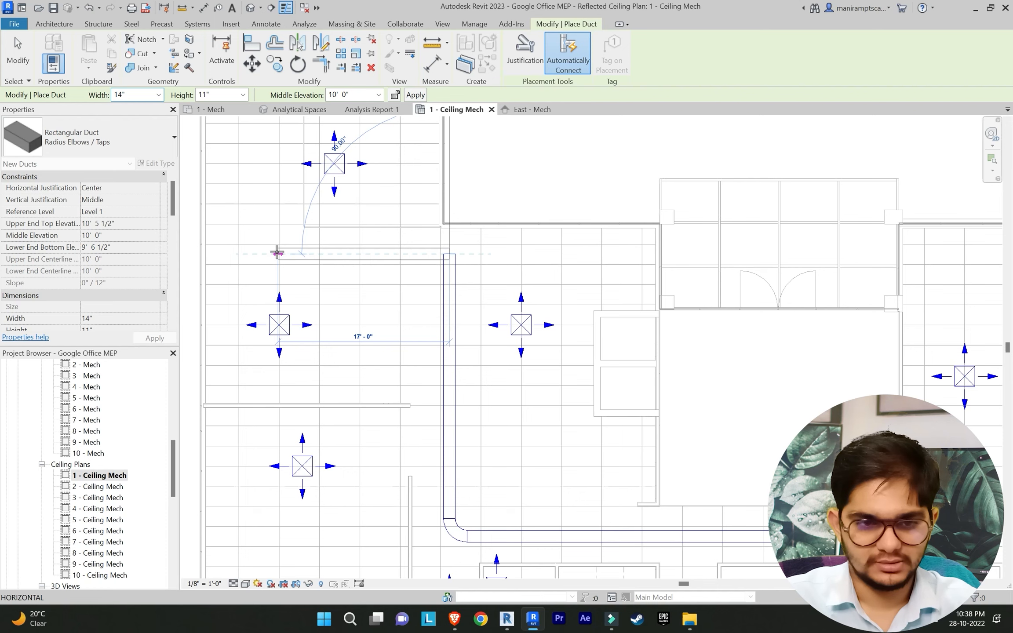
scroll(277, 253, "up", 5)
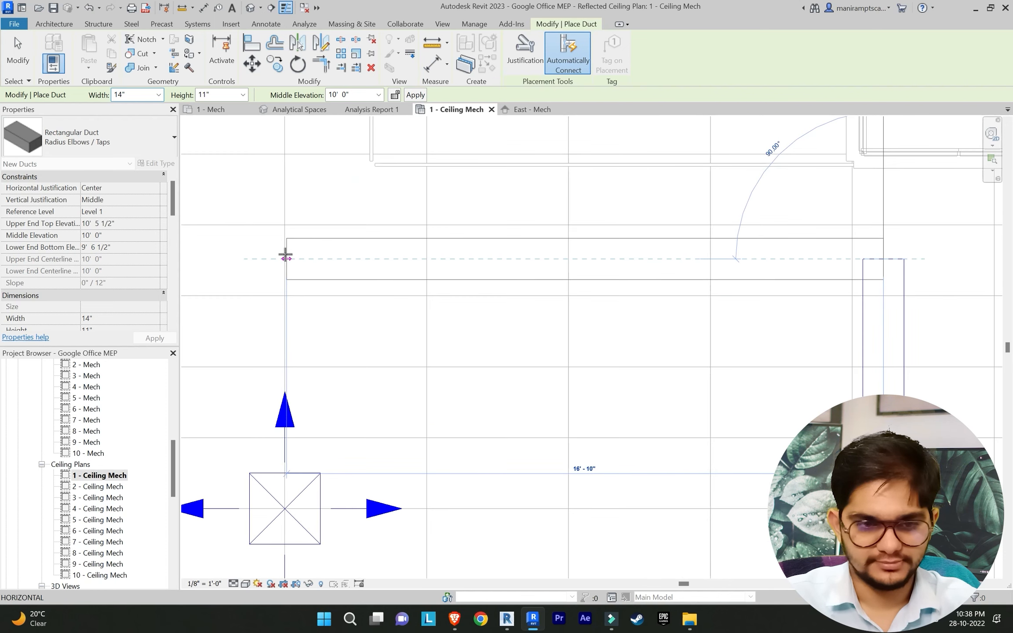
left_click(285, 257)
scroll(343, 260, "down", 4)
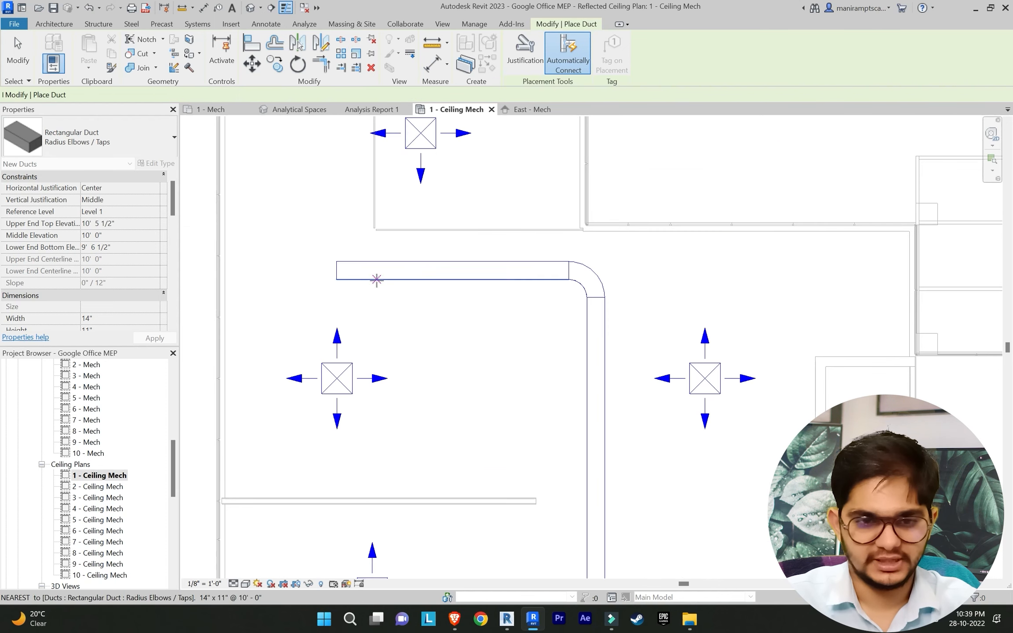
Step: Try to draw a 1'-6" duct south from the west end of the new run toward the diffuser
scroll(353, 279, "up", 3)
left_click(355, 272)
left_click(354, 298)
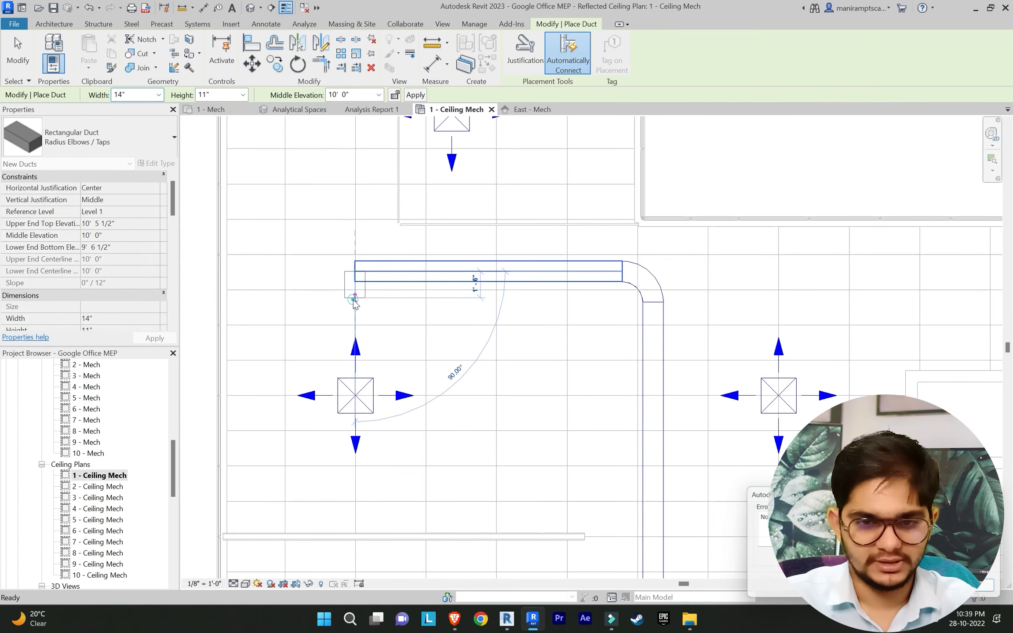
key("Escape")
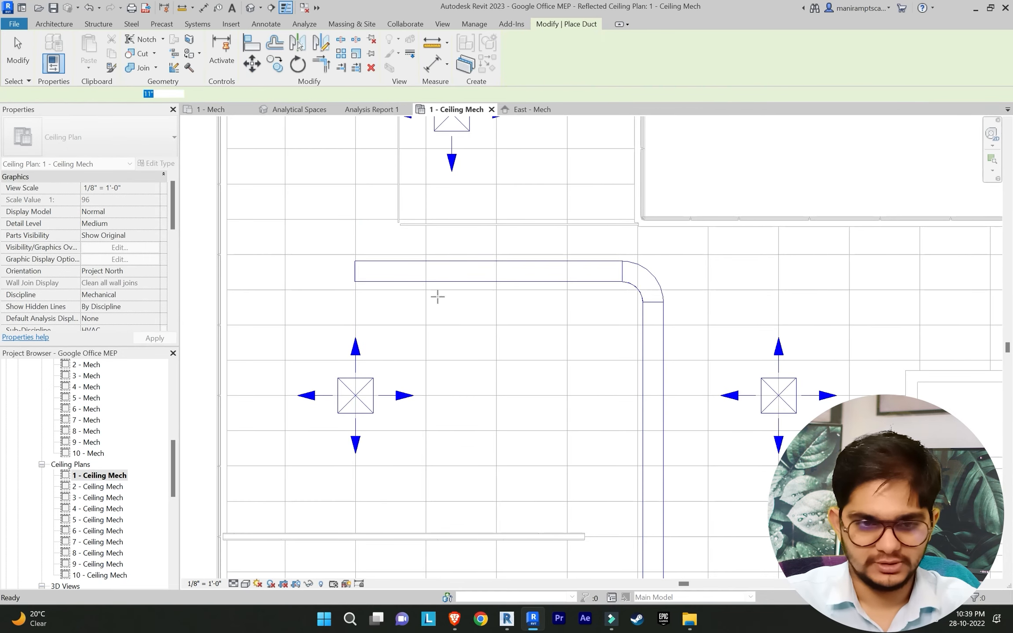
Step: Draw a 14" x 11" duct about 3' south from the run's west end toward the diffuser
left_click(350, 273)
scroll(355, 296, "up", 2)
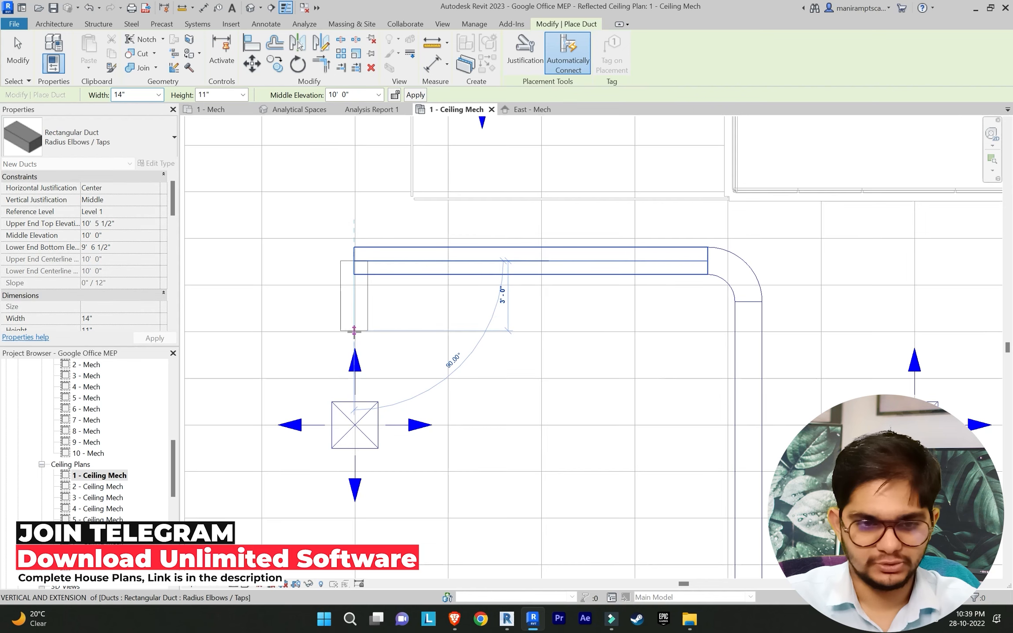
left_click(352, 331)
scroll(368, 253, "down", 3)
key("Escape")
key("Escape")
Step: Change the elbow just above the northwest room's diffuser to type Rectangular Elbow - Radius : 1 W
scroll(374, 338, "up", 4)
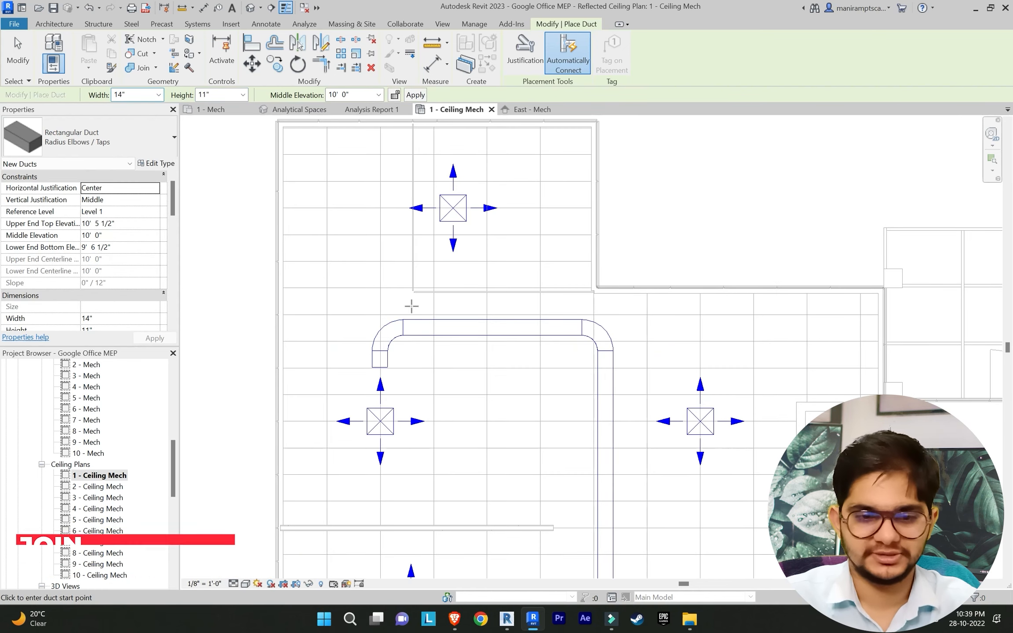
left_click(376, 342)
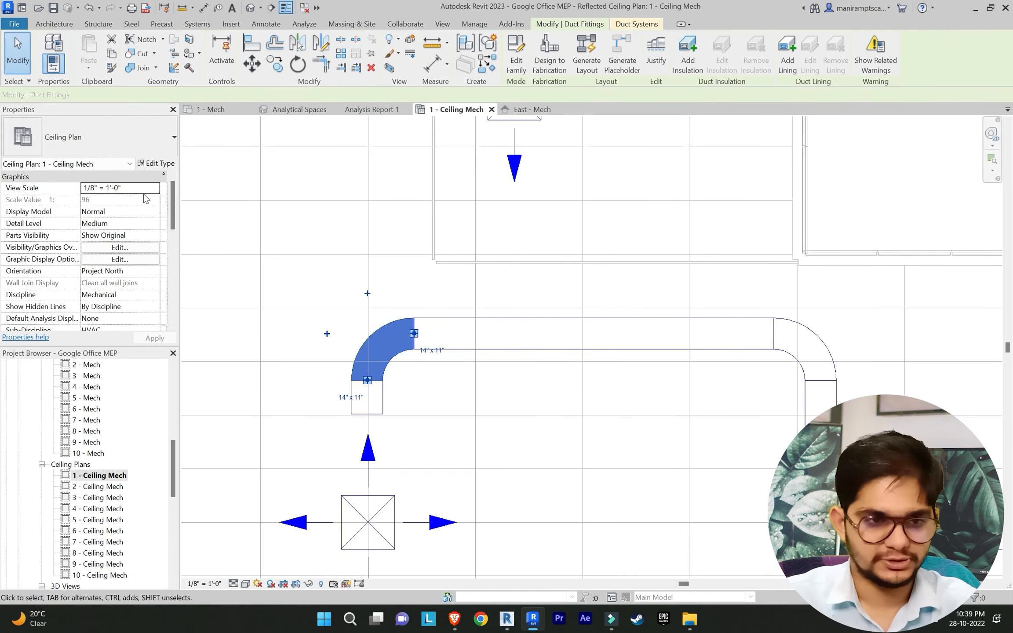
left_click(110, 137)
left_click(91, 324)
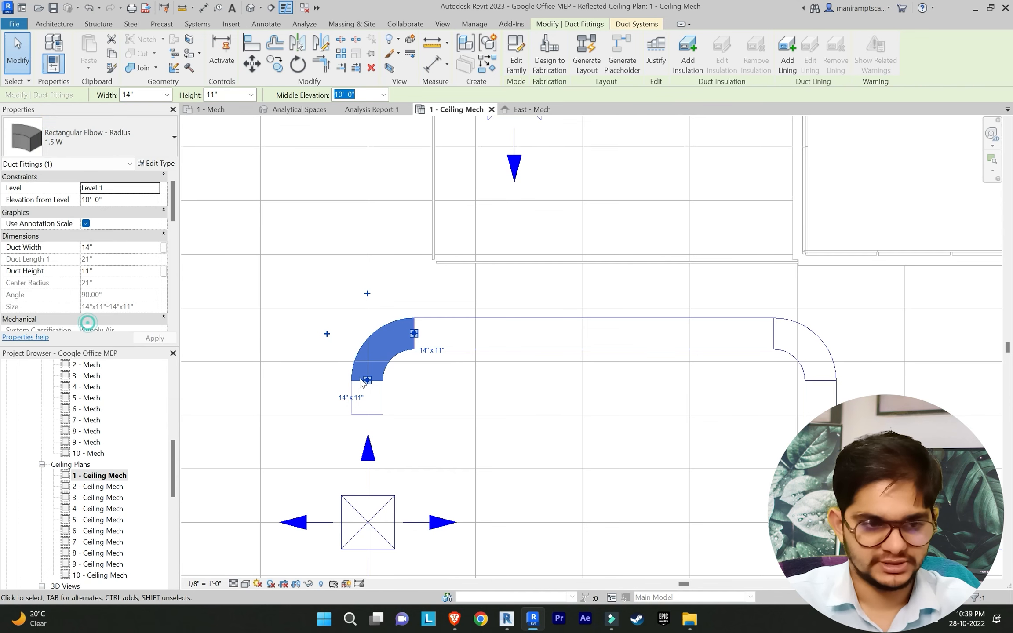
left_click(436, 385)
scroll(434, 358, "down", 4)
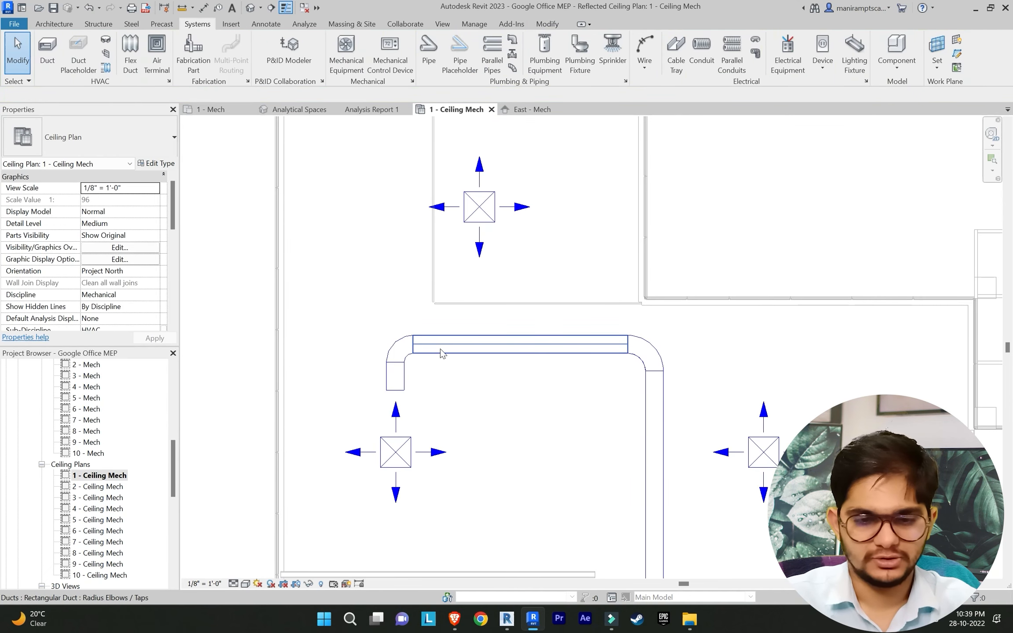
Step: Set the elbow in the routing preferences of the Radius Elbows / Taps duct type to Rectangular Elbow - Radius: 1 W
middle_click_drag(500, 327, 501, 346)
scroll(497, 344, "up", 1)
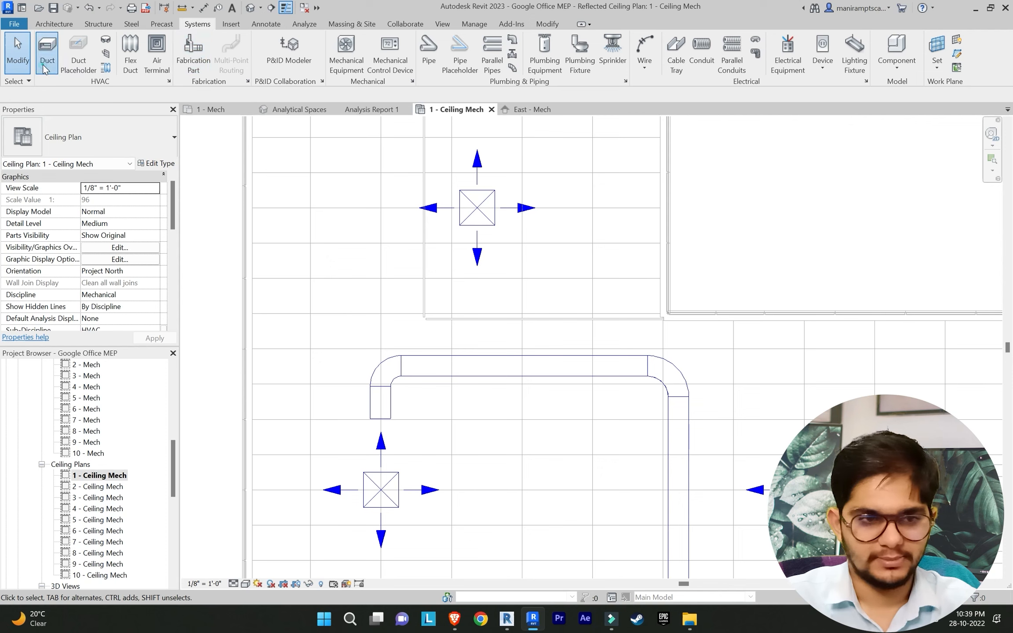
key("Escape")
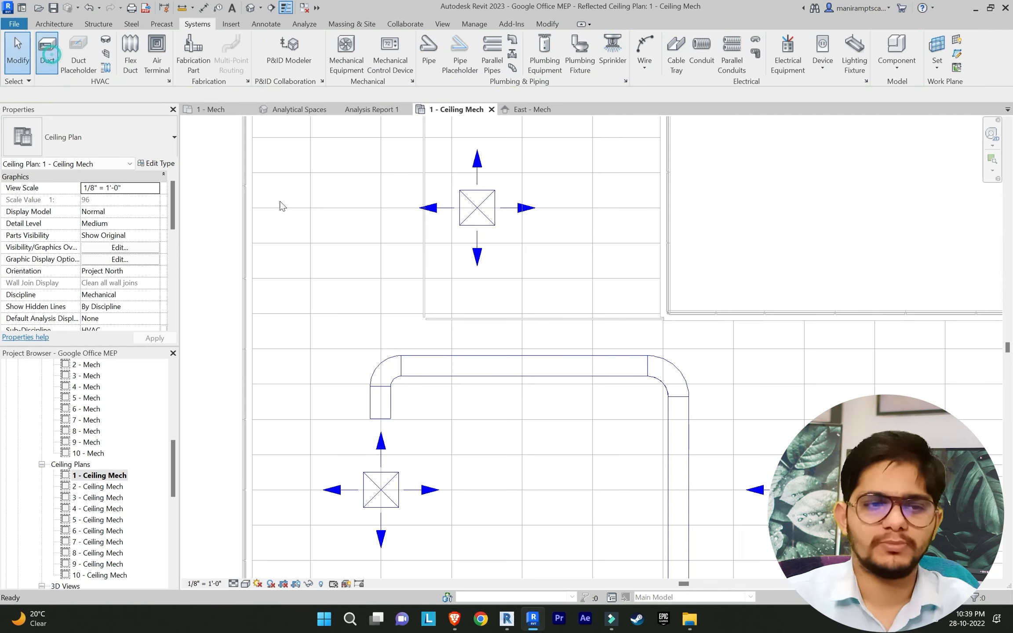
key("d")
key("t")
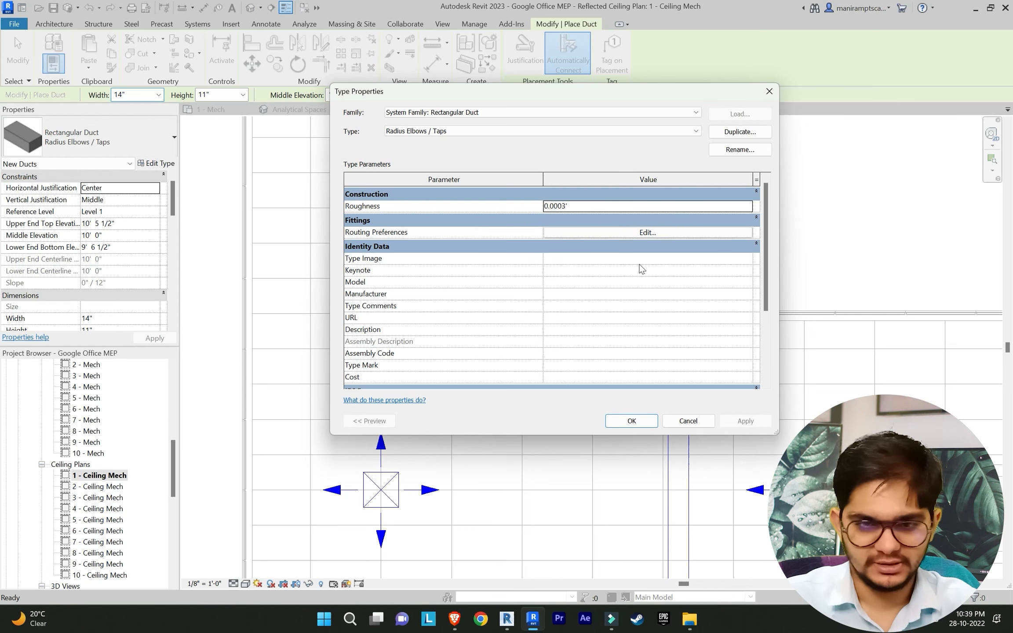
left_click(613, 232)
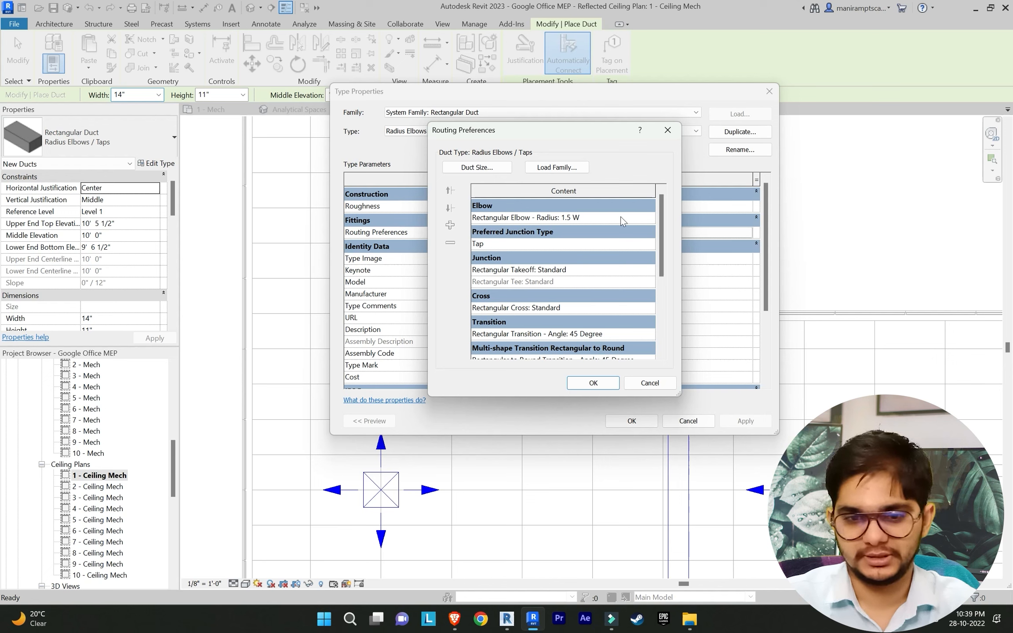
left_click(647, 220)
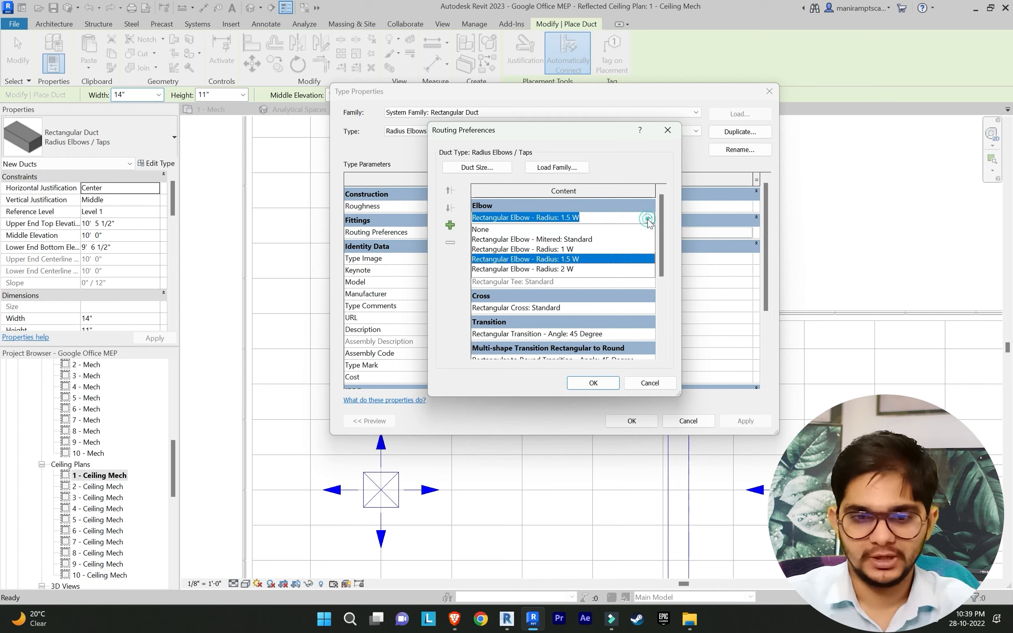
left_click(569, 249)
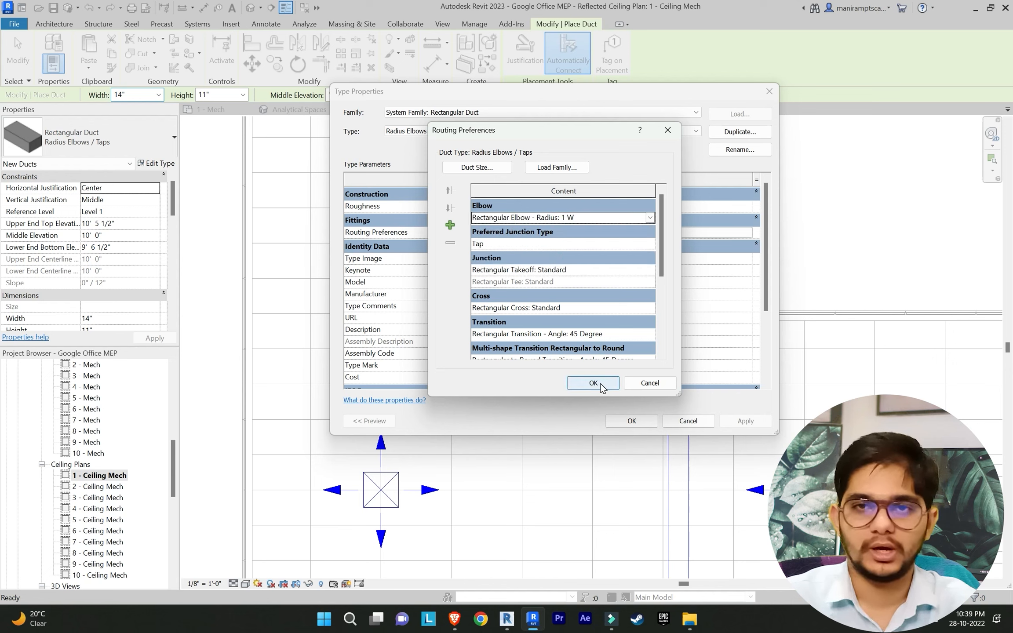
scroll(588, 346, "down", 1)
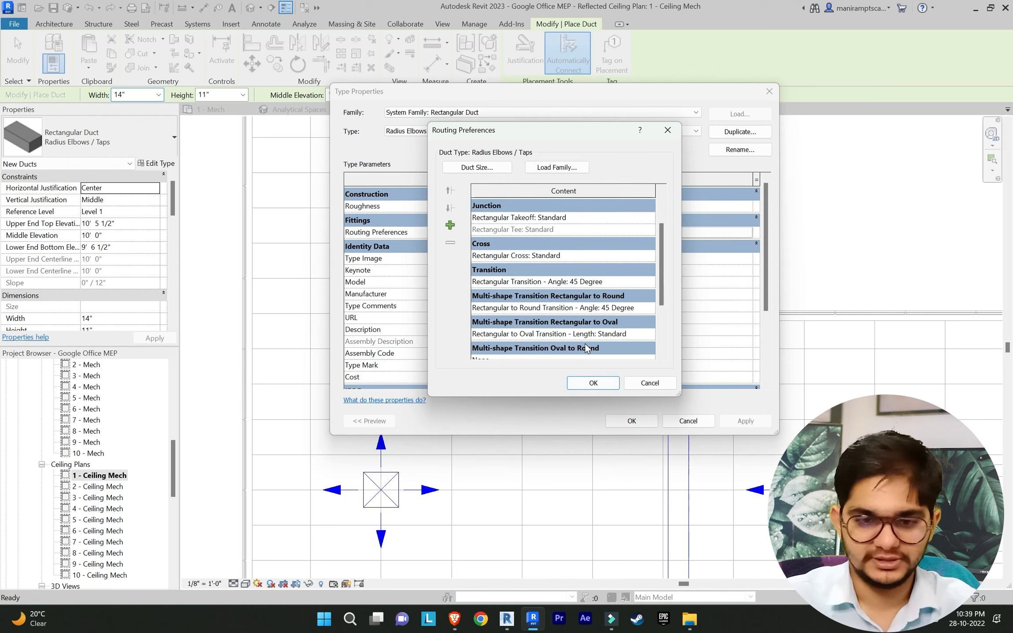
scroll(568, 320, "down", 2)
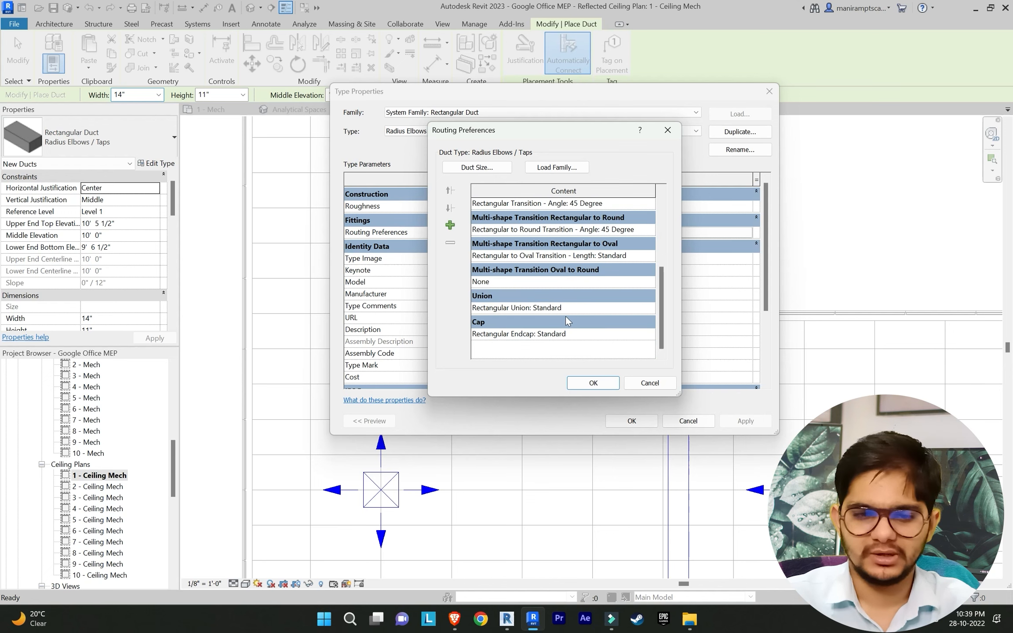
scroll(595, 272, "up", 1)
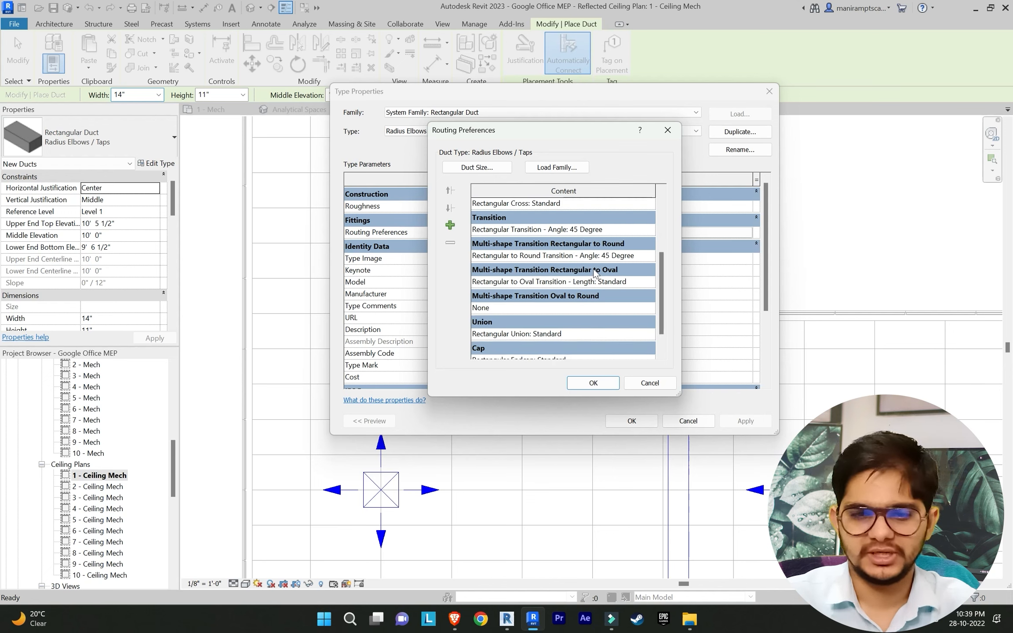
left_click(597, 383)
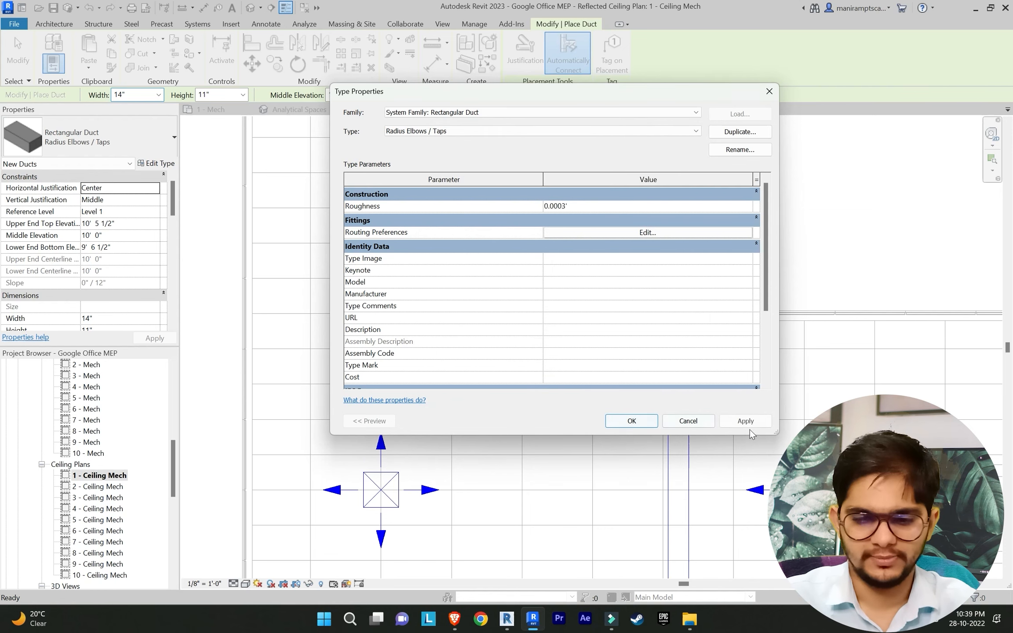
left_click(632, 421)
Step: Draw a 14" x 11" branch from the horizontal duct about 9' north, then a short run west toward the northern room's diffuser
scroll(554, 305, "down", 1)
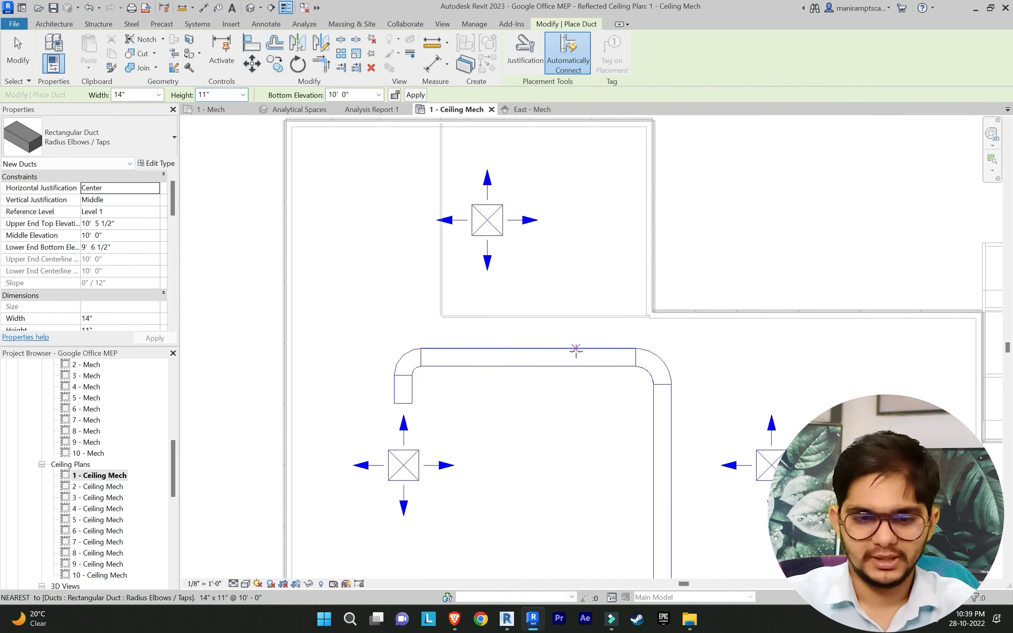
left_click(577, 358)
key("Escape")
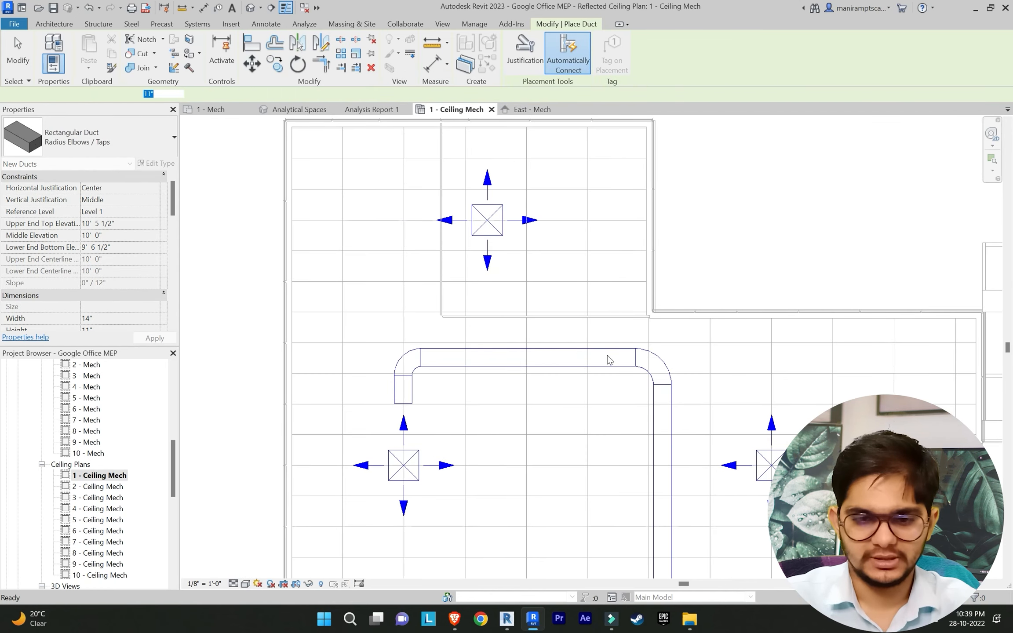
left_click(593, 357)
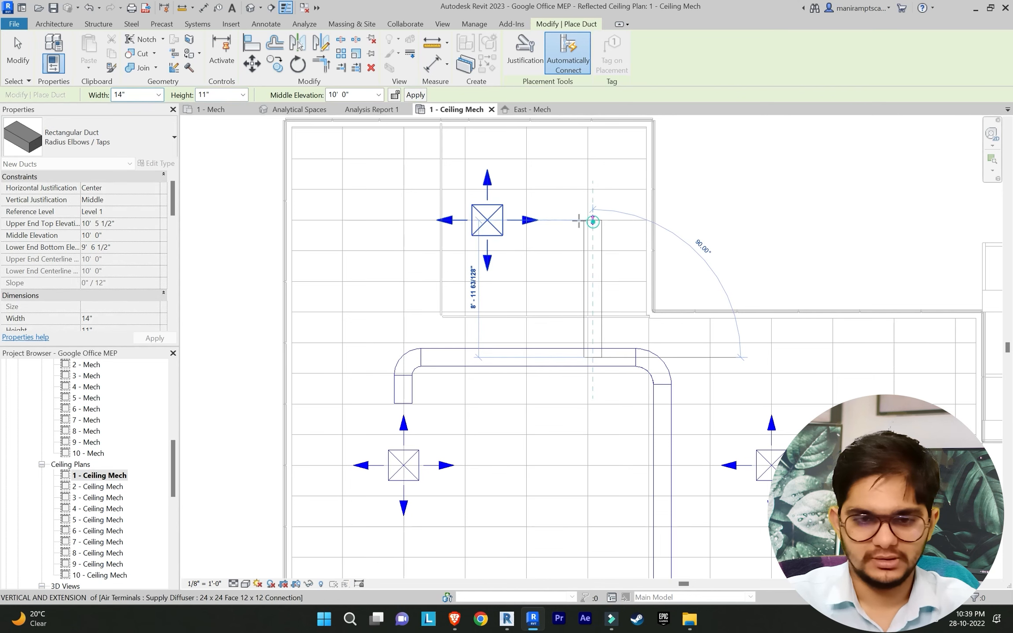
left_click(555, 220)
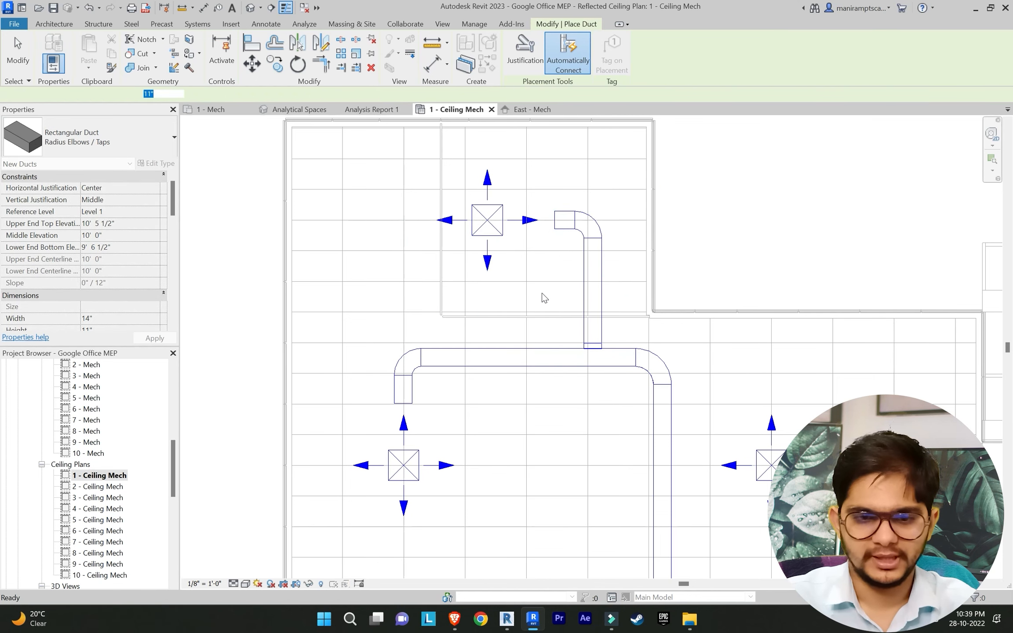
scroll(550, 262, "down", 4)
scroll(549, 262, "up", 5)
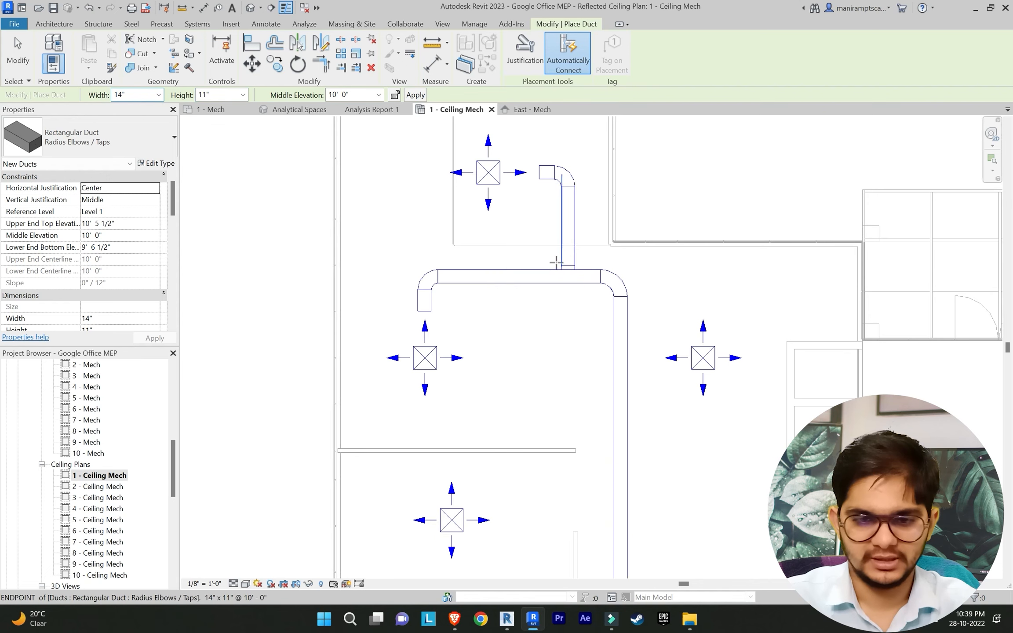
scroll(579, 287, "down", 3)
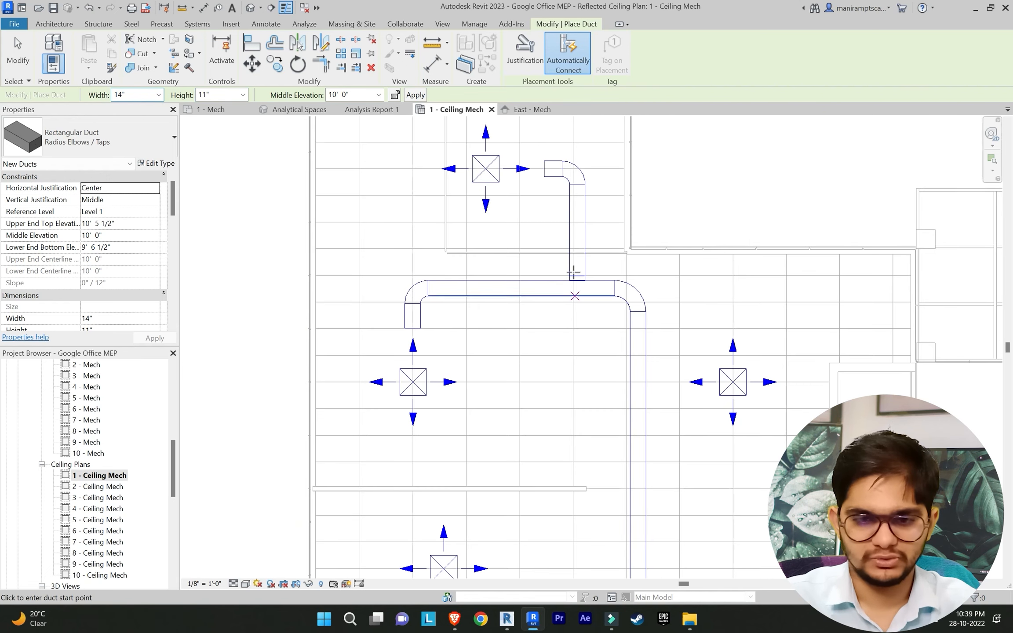
scroll(546, 310, "up", 5)
scroll(575, 281, "down", 5)
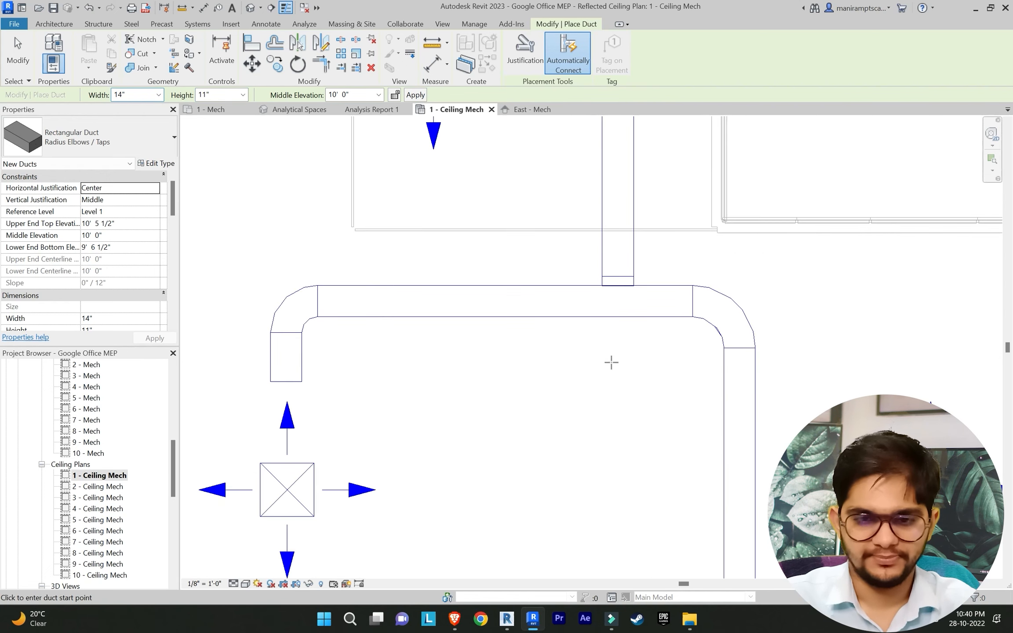
scroll(620, 313, "down", 2)
scroll(626, 362, "up", 2)
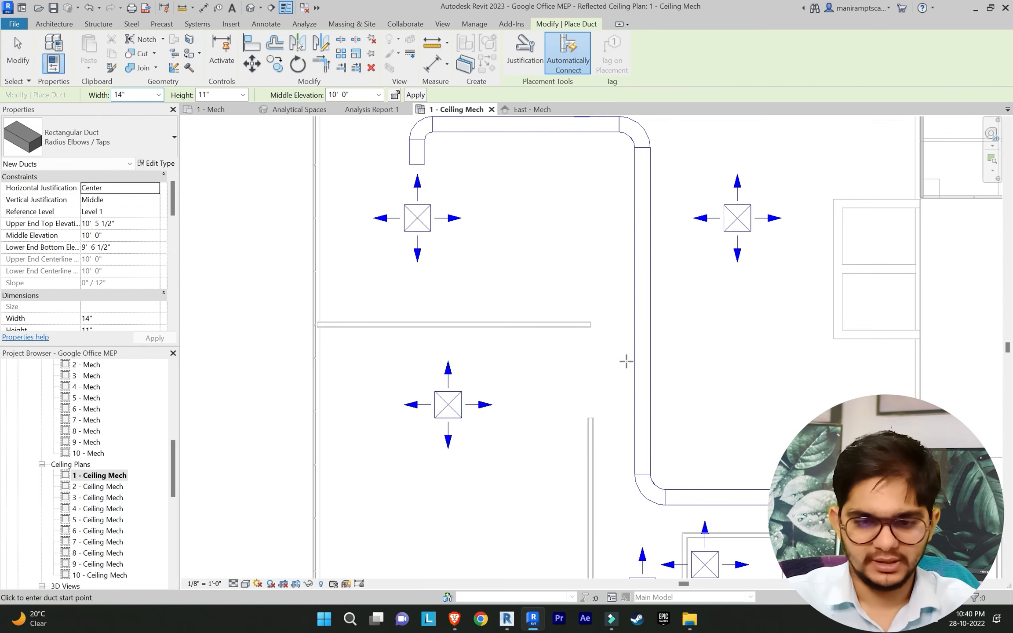
Step: Draw a 14" x 11" branch from the vertical duct about 7' west, south to the southwest diffuser's level, and shortly west toward that diffuser
left_click(642, 366)
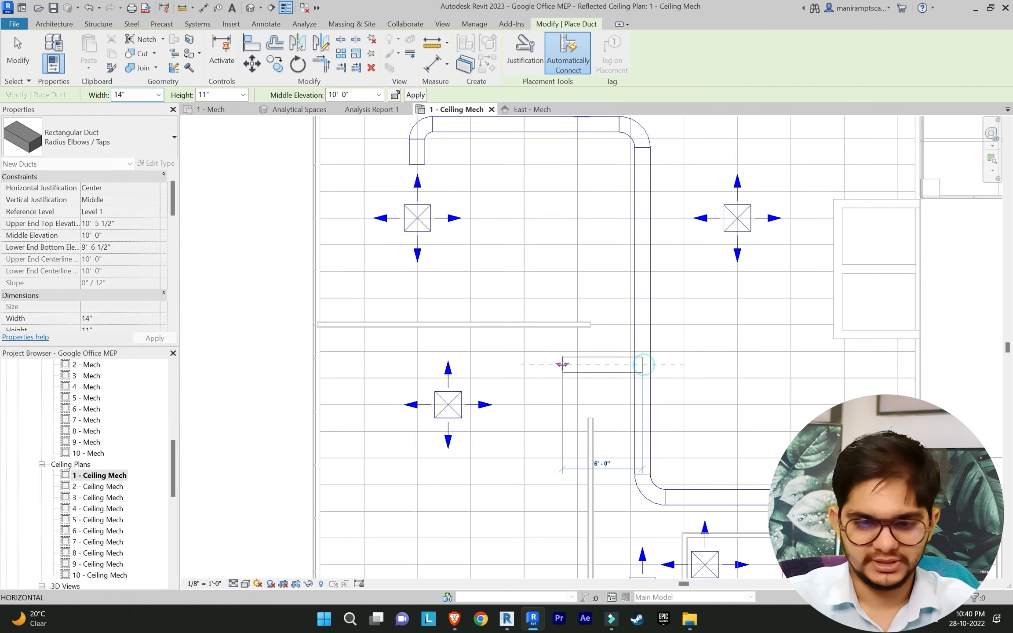
left_click(549, 364)
scroll(553, 427, "down", 3)
middle_click_drag(553, 428, 565, 247)
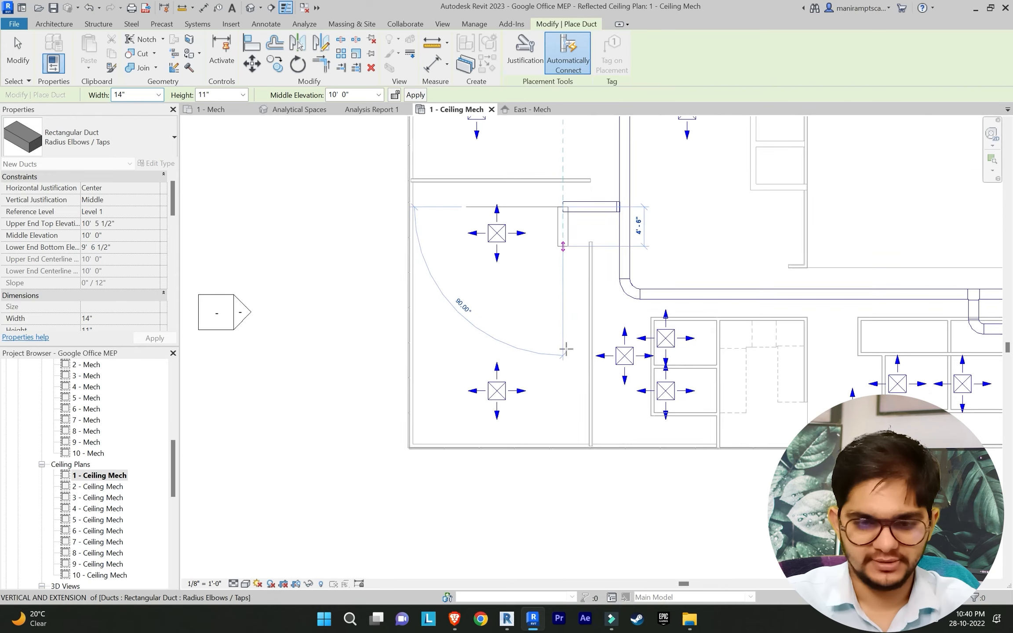
scroll(563, 389, "up", 4)
left_click(564, 395)
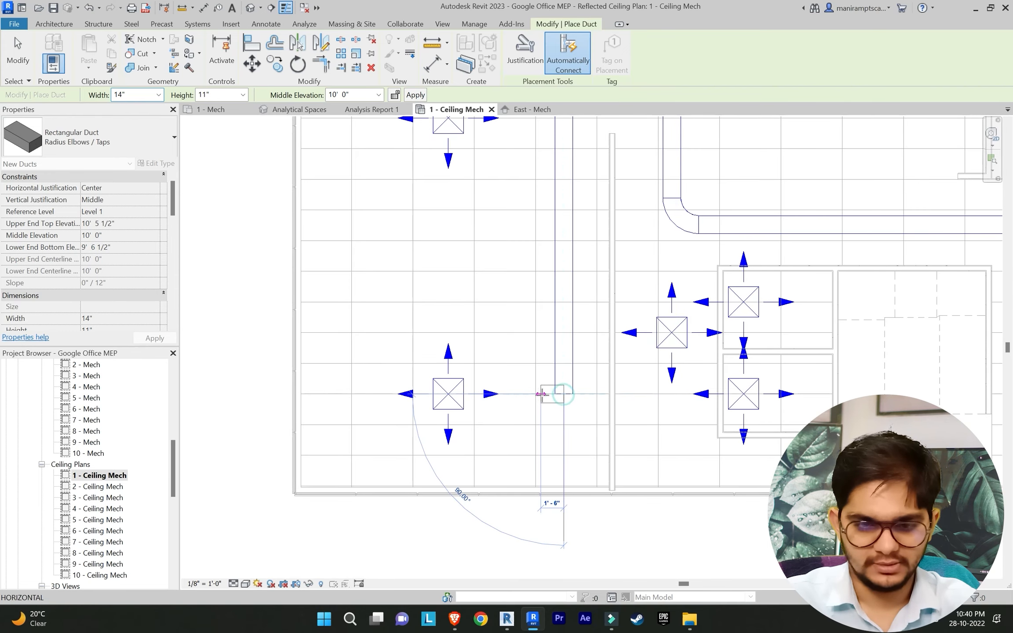
key("Escape")
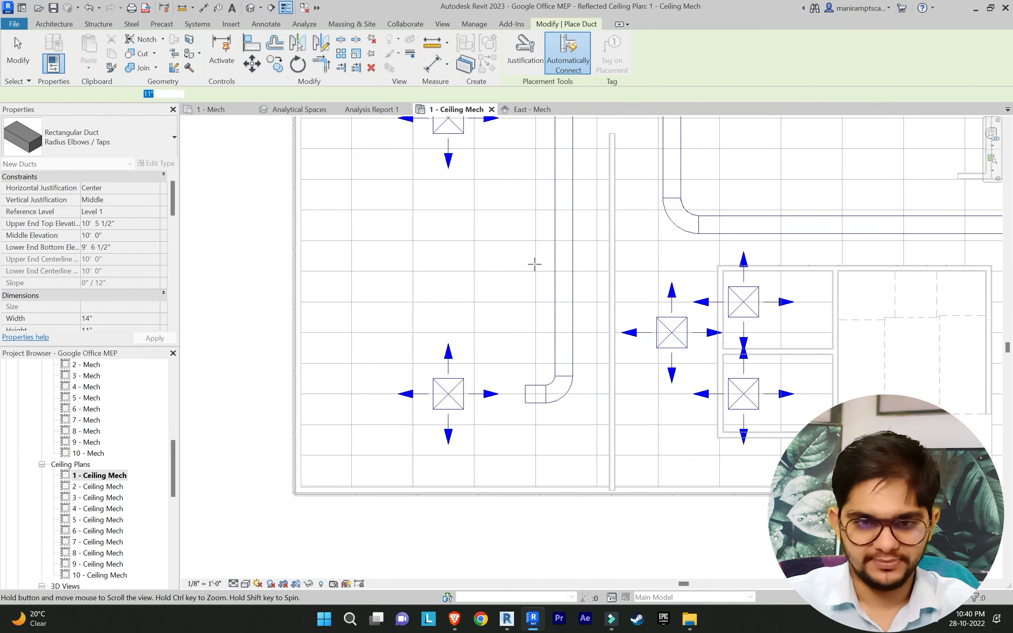
Step: Draw a 14" x 11" tap about 3' west from the new southbound duct toward the upper diffuser in the southwest room
middle_click_drag(535, 264, 567, 462)
scroll(567, 440, "up", 1)
left_click(603, 304)
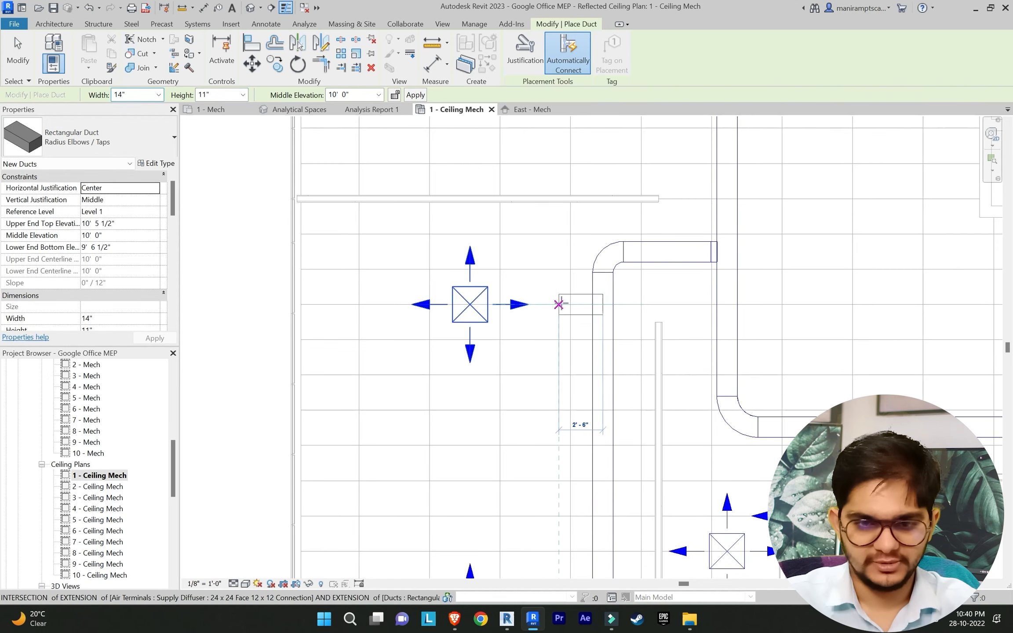
left_click(548, 307)
key("Escape")
scroll(554, 345, "down", 4)
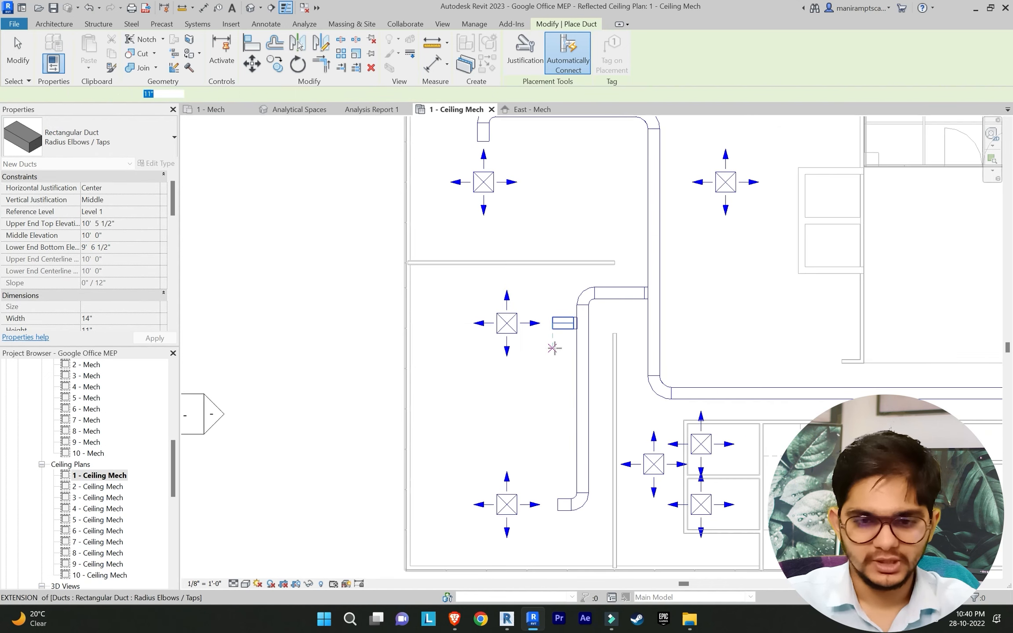
Step: Open the default 3D view at the first-floor ducts and set its visual style to Shaded
scroll(511, 390, "up", 1)
middle_click_drag(553, 348, 443, 440)
scroll(516, 391, "down", 4)
key("Escape")
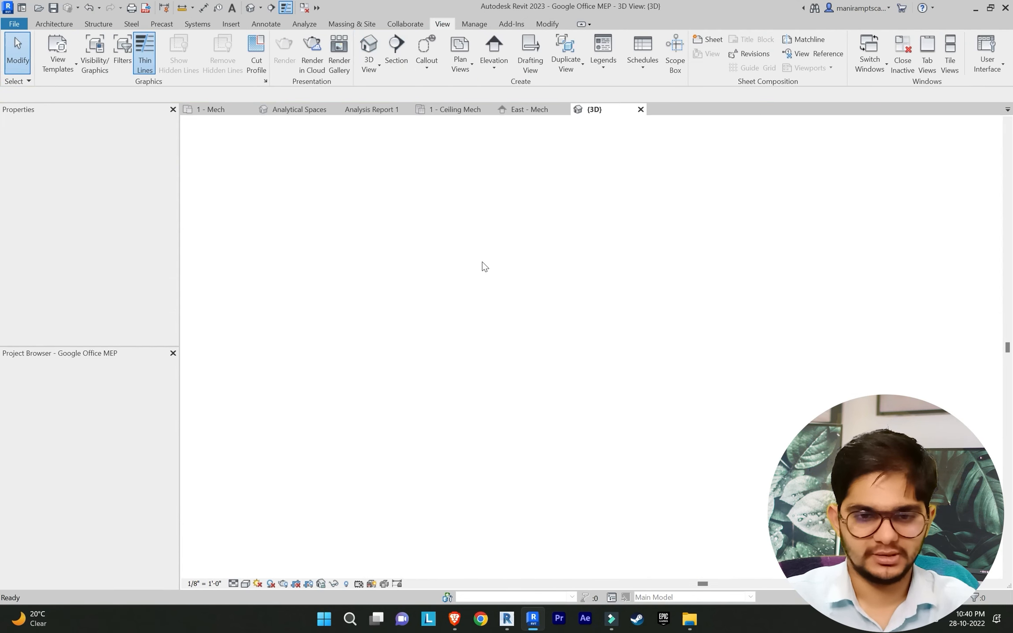
scroll(406, 344, "up", 5)
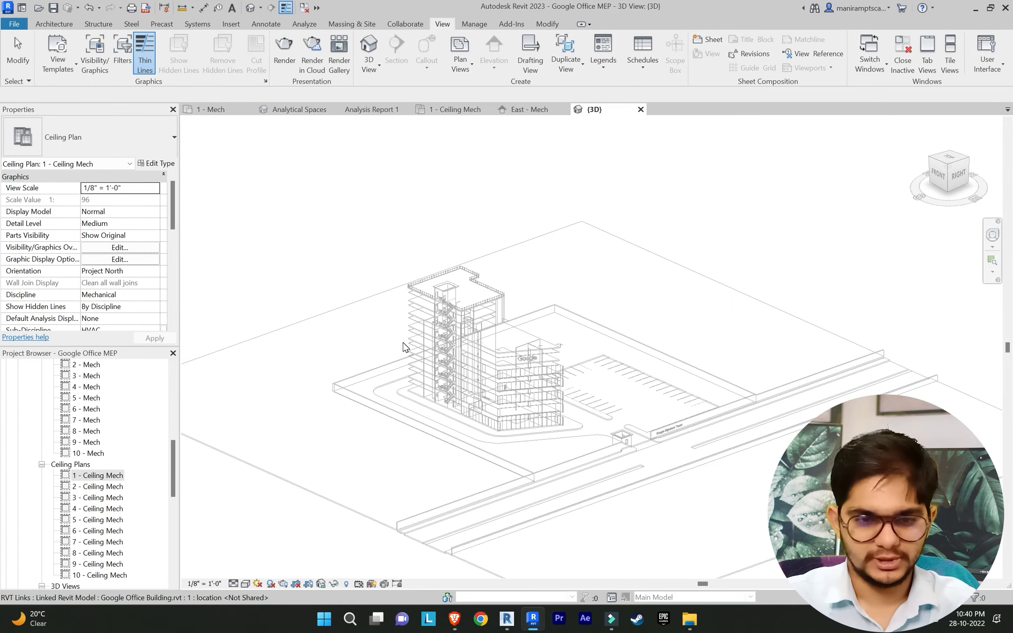
scroll(417, 339, "up", 5)
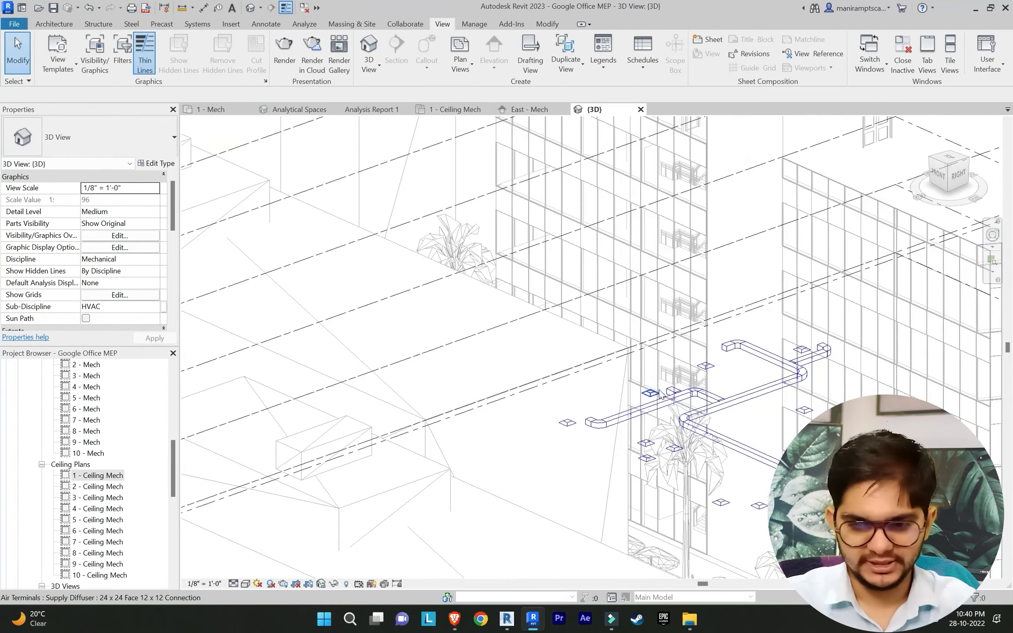
scroll(594, 406, "up", 5)
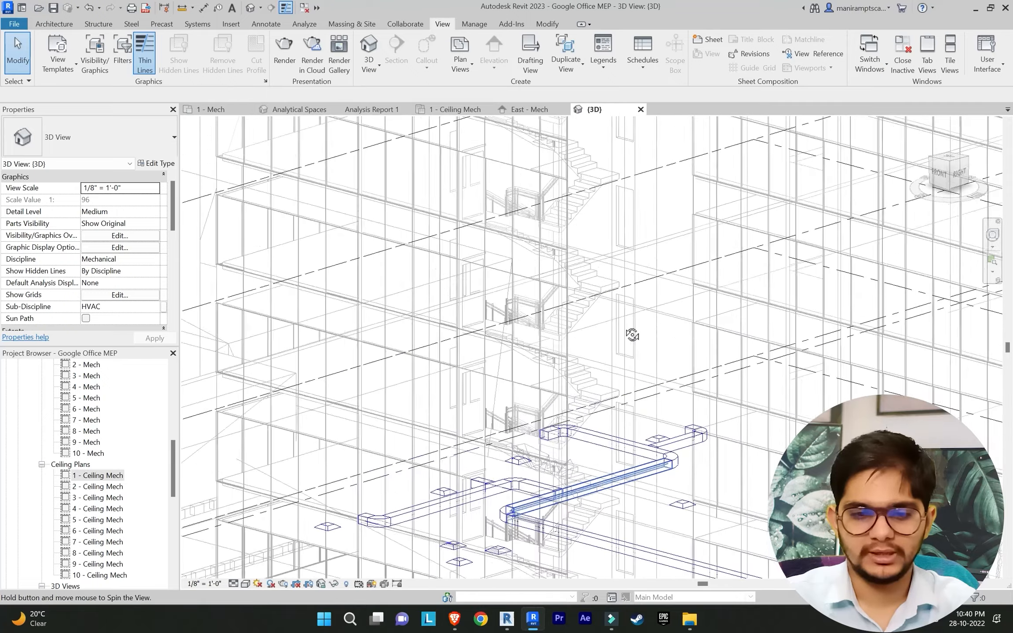
middle_click_drag(643, 352, 704, 351)
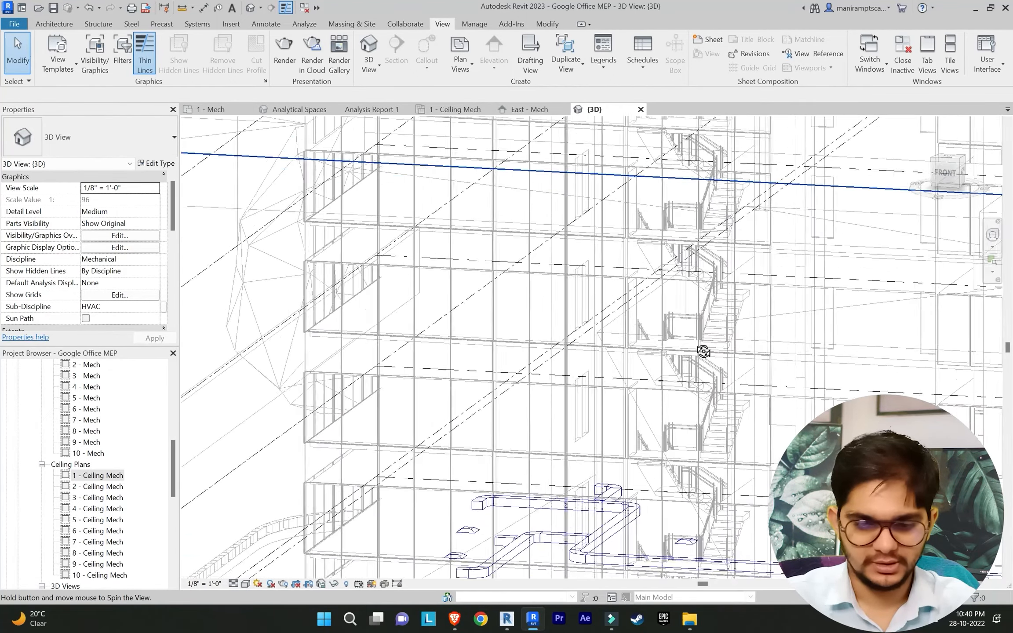
scroll(670, 413, "up", 5)
left_click(246, 584)
left_click(268, 531)
Step: Examine the takeoff connections and radius elbows of the ducts in the shaded 3D view
scroll(572, 506, "up", 5)
middle_click_drag(572, 396, 624, 387, "shift")
mouse_move(625, 387)
middle_mouse_down()
mouse_move(570, 314)
mouse_move(503, 337)
middle_mouse_up()
scroll(431, 378, "up", 8)
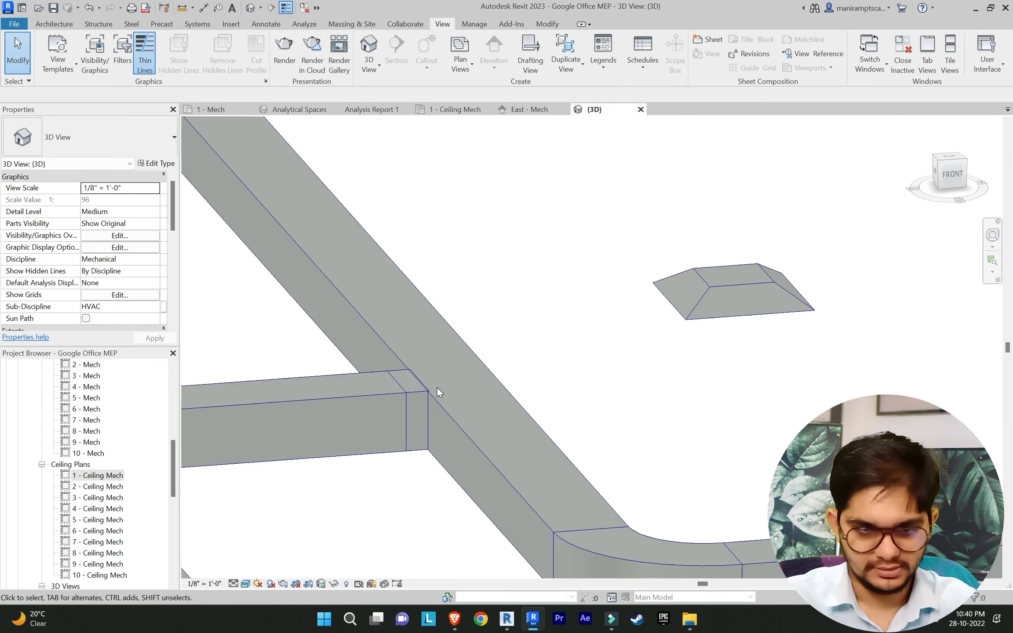
scroll(532, 325, "down", 6)
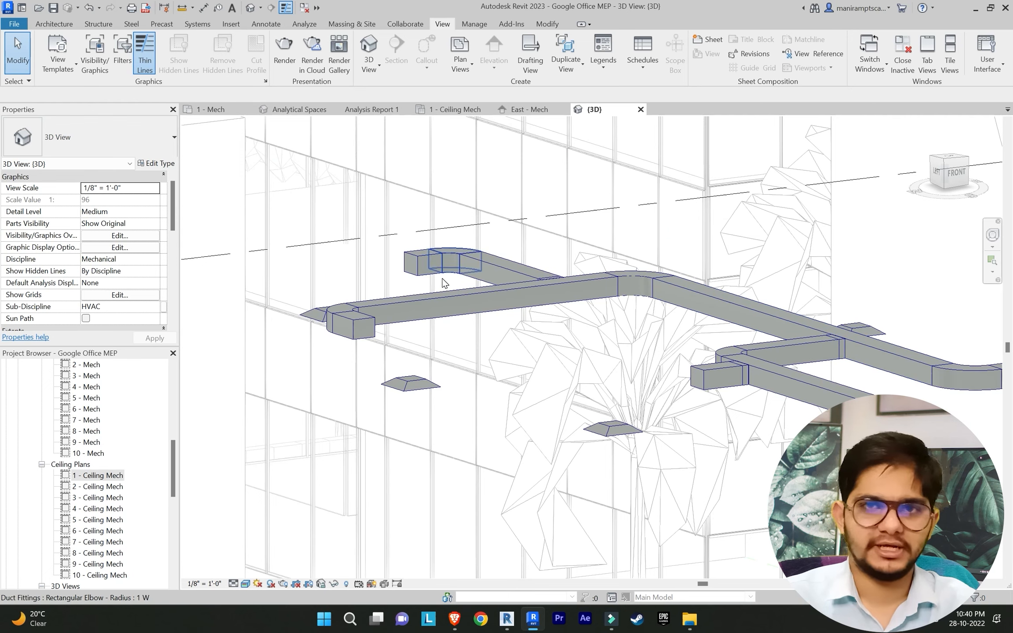
Step: Return to the 1 - Ceiling Mech plan and review the type properties and available types of the northern branch's takeoff
double_click(100, 476)
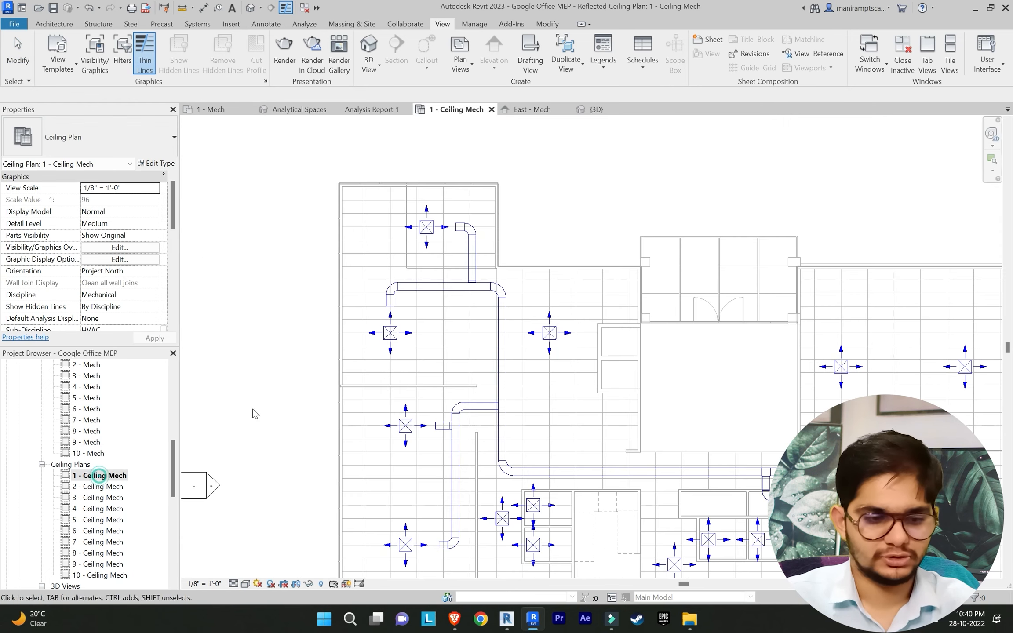
scroll(430, 351, "up", 5)
scroll(473, 313, "up", 3)
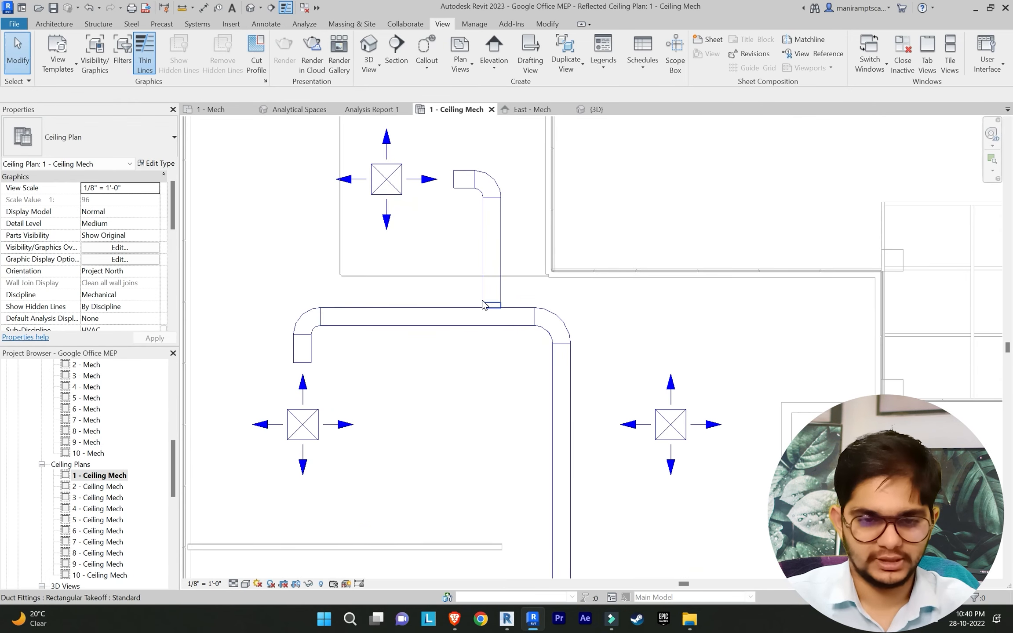
left_click(489, 304)
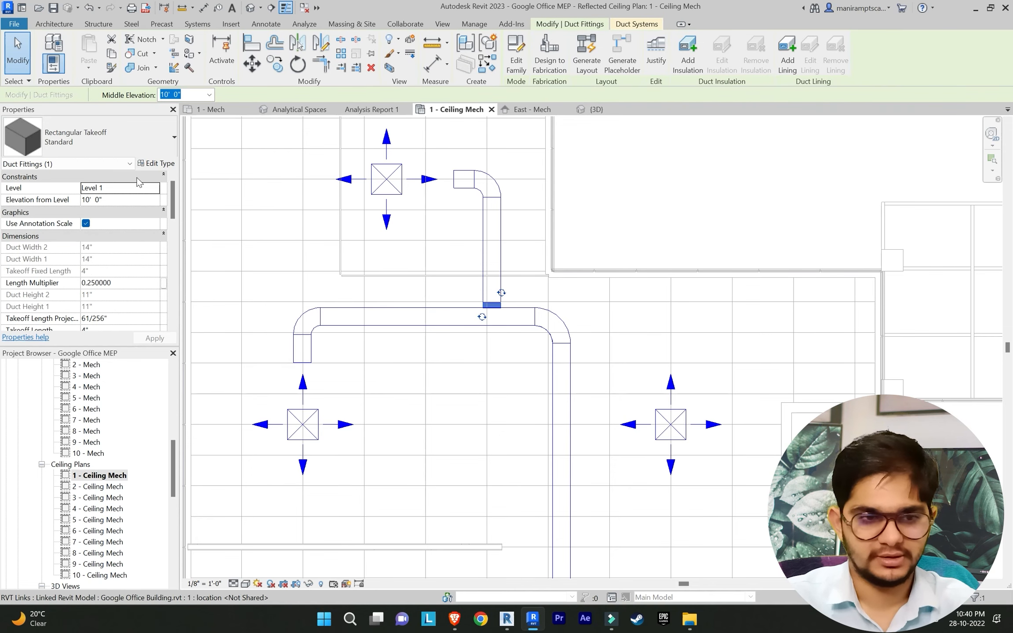
left_click(153, 164)
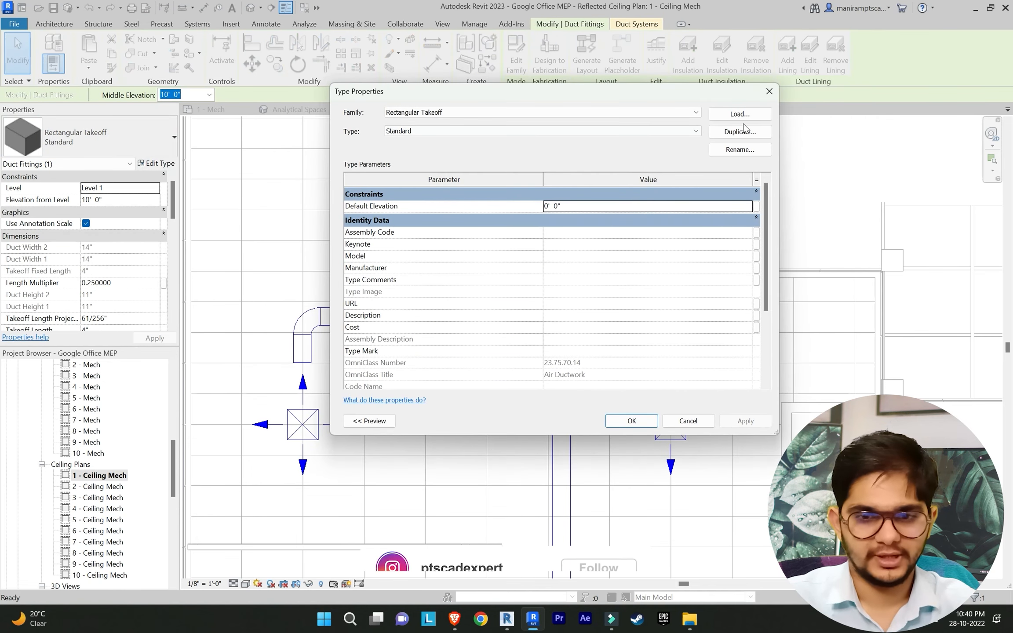
left_click(770, 94)
left_click(22, 131)
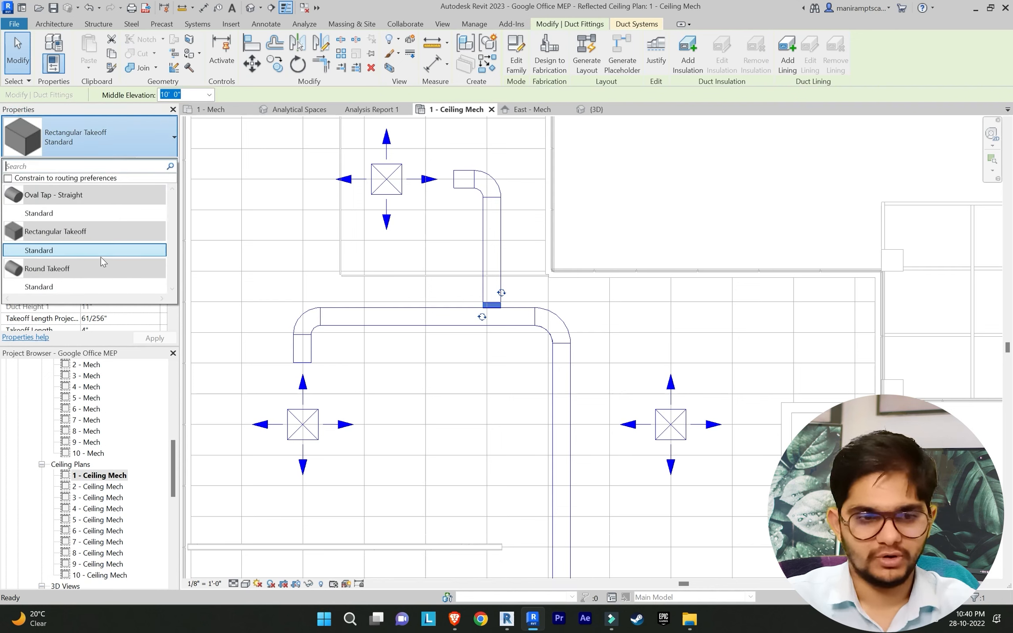
left_click(357, 223)
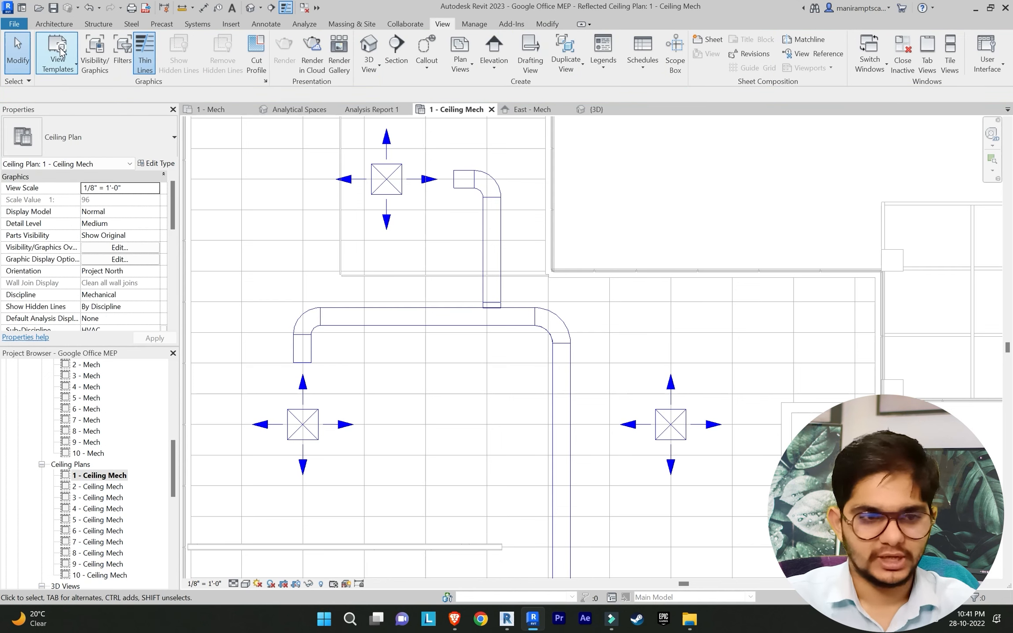
Step: Set the Cap to None in the routing preferences of the Radius Elbows / Taps duct type
left_click(364, 317)
key("Escape")
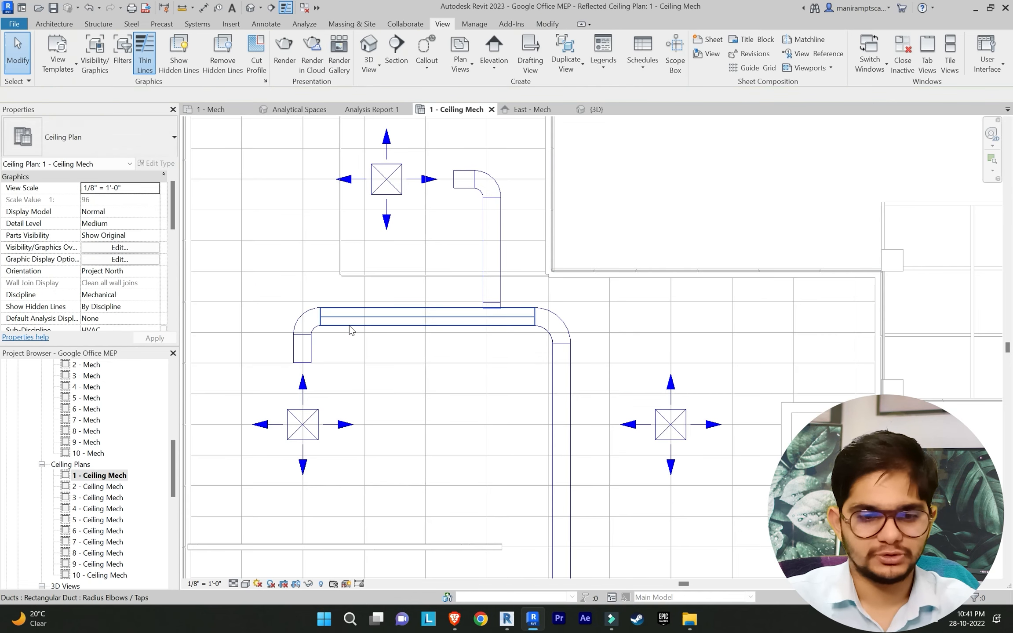
left_click(344, 314)
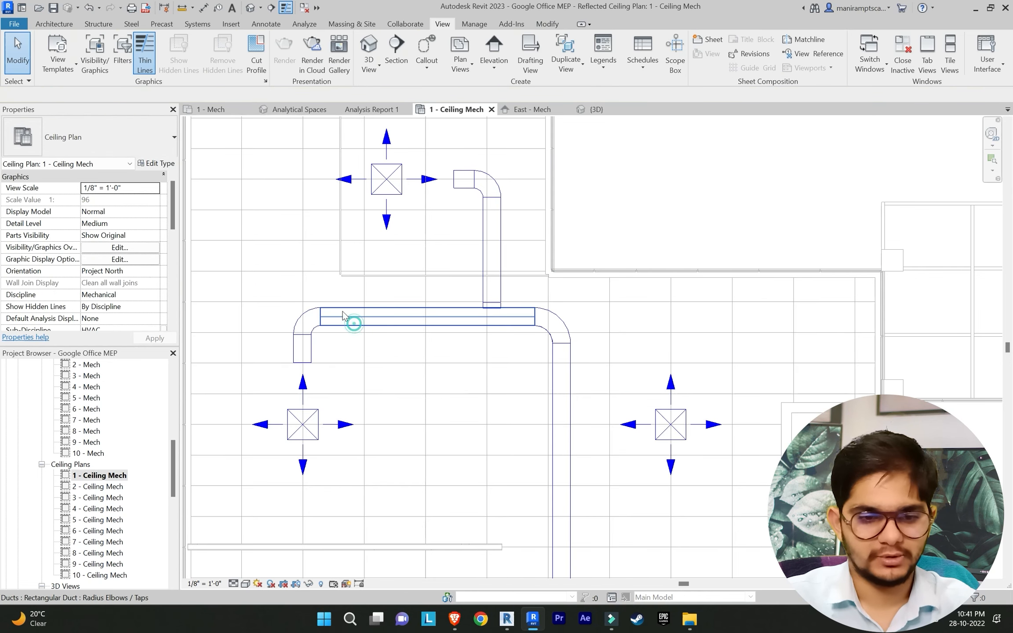
left_click(165, 163)
left_click(665, 236)
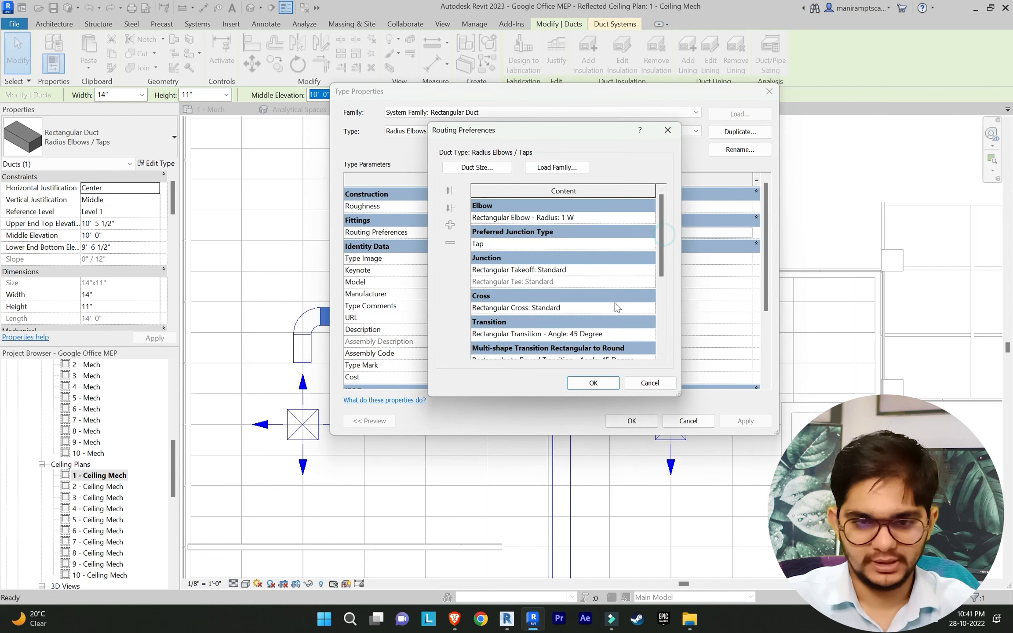
scroll(601, 297, "down", 2)
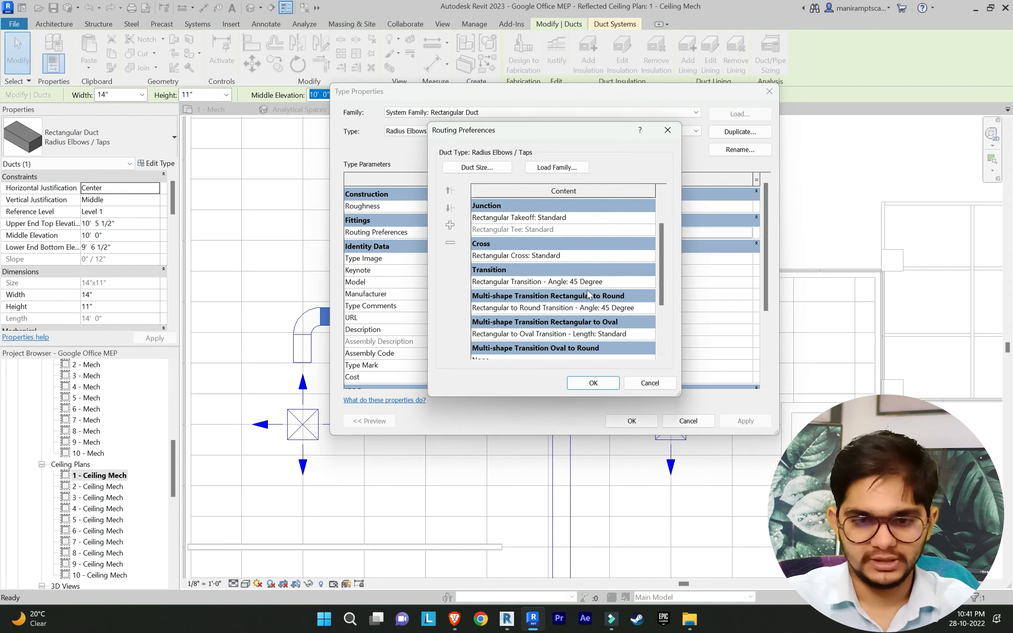
scroll(511, 280, "down", 2)
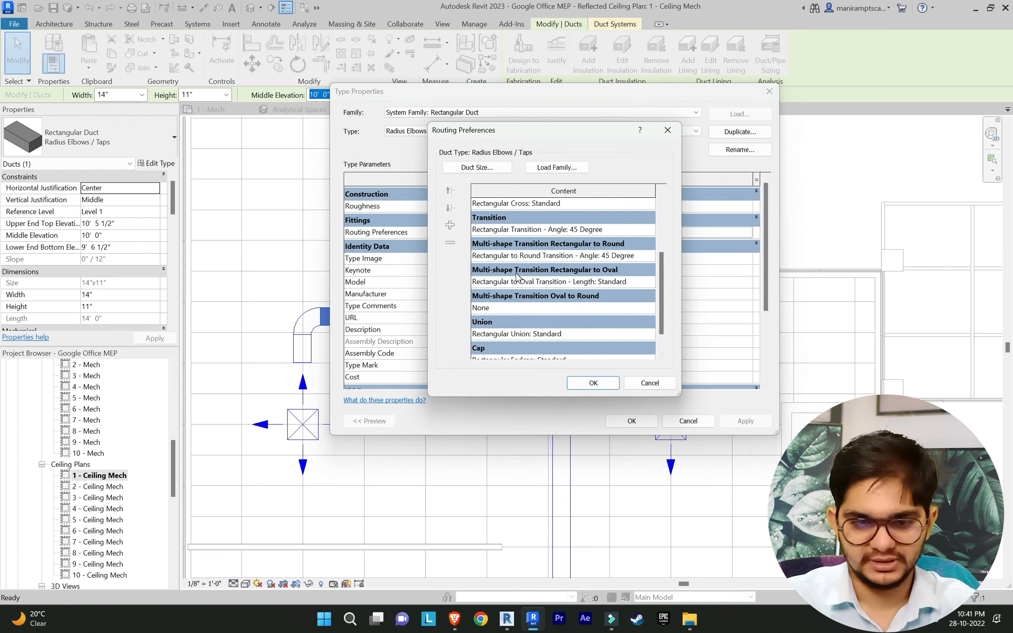
scroll(502, 299, "down", 1)
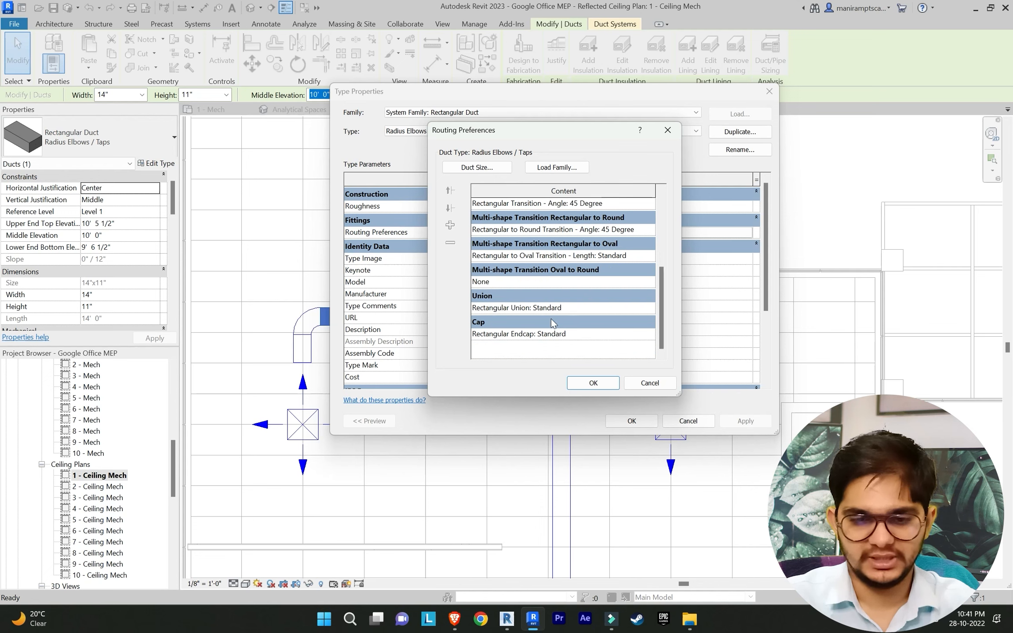
left_click(651, 335)
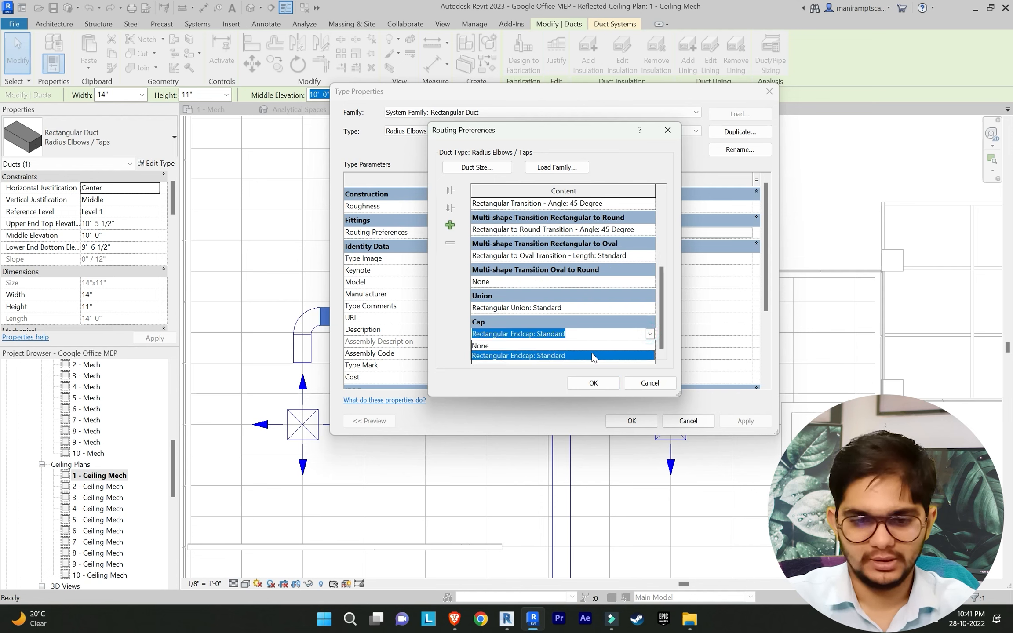
left_click(530, 346)
left_click(589, 382)
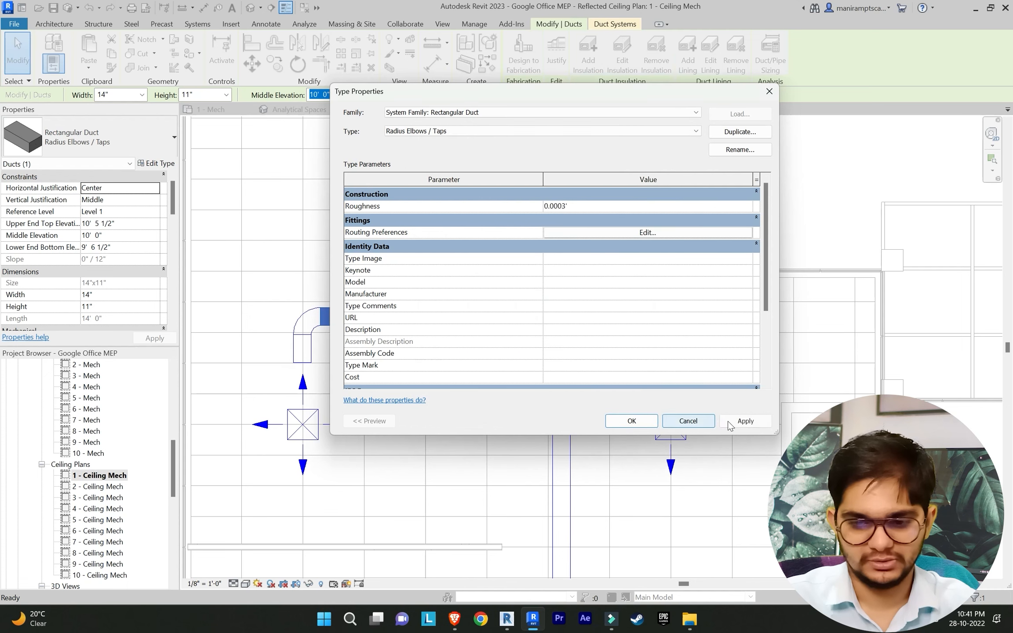
left_click(645, 423)
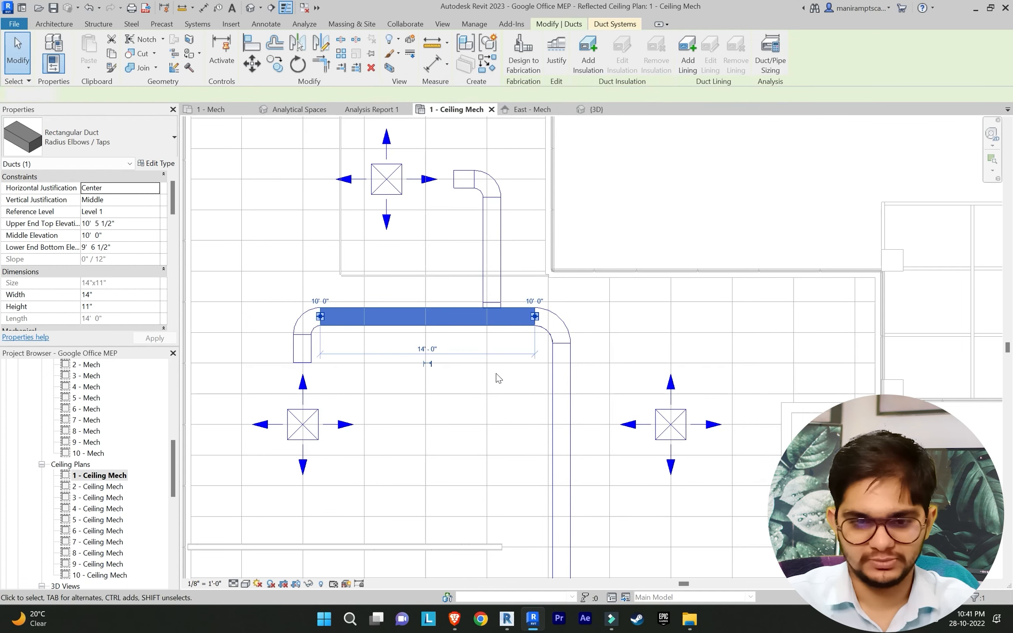
left_click(486, 362)
Step: Draw a 14" x 11" branch from the vertical duct about 7' east, then about 2' north toward the eastern room's diffuser
scroll(484, 360, "down", 1)
scroll(407, 336, "up", 2)
scroll(540, 309, "down", 1)
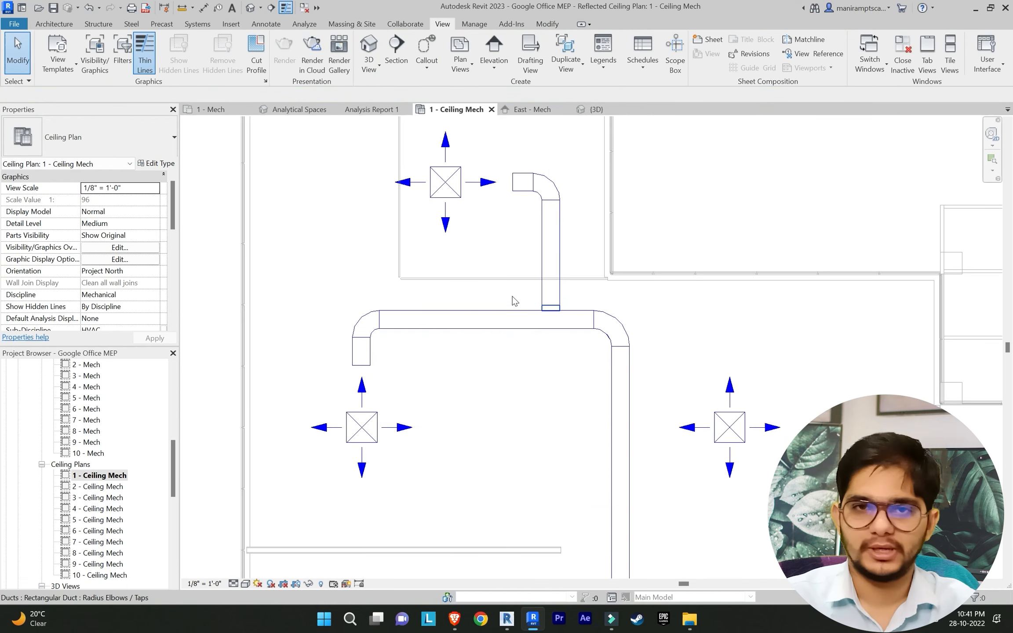
scroll(506, 313, "down", 1)
scroll(448, 282, "down", 1)
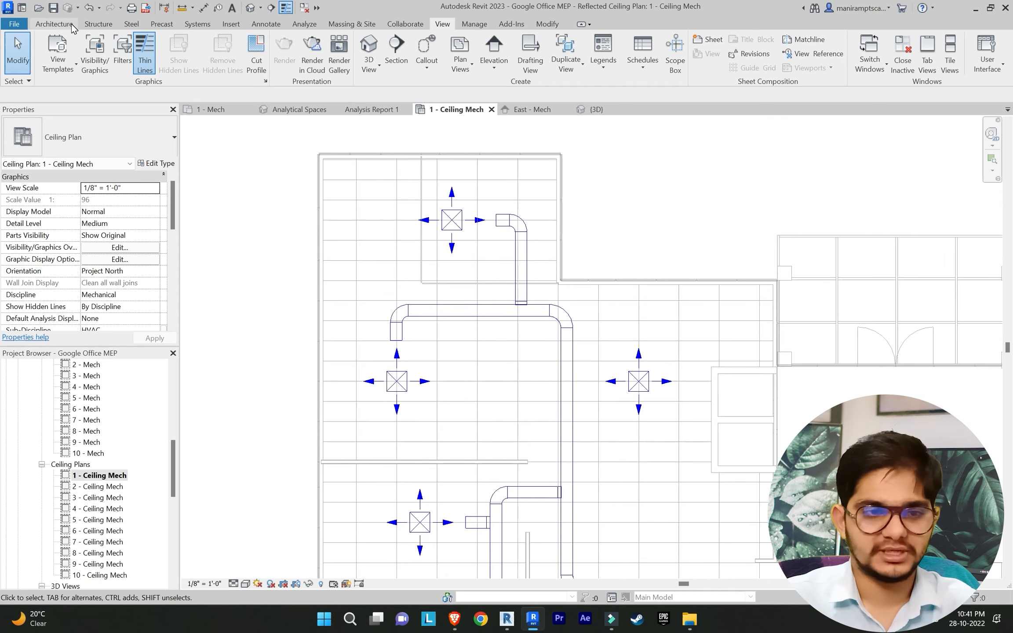
left_click(197, 25)
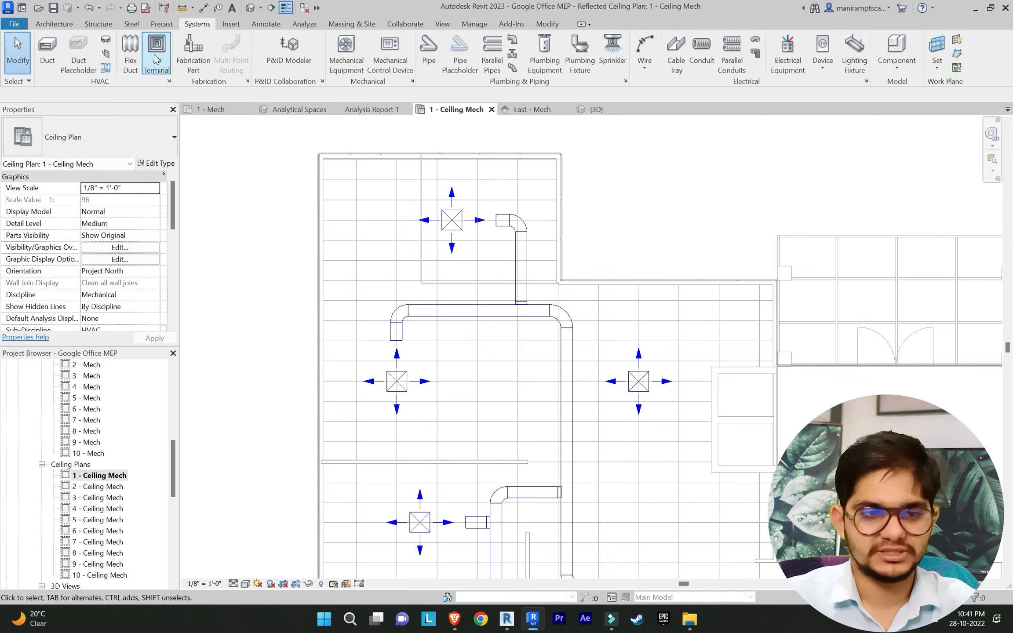
scroll(577, 424, "up", 3)
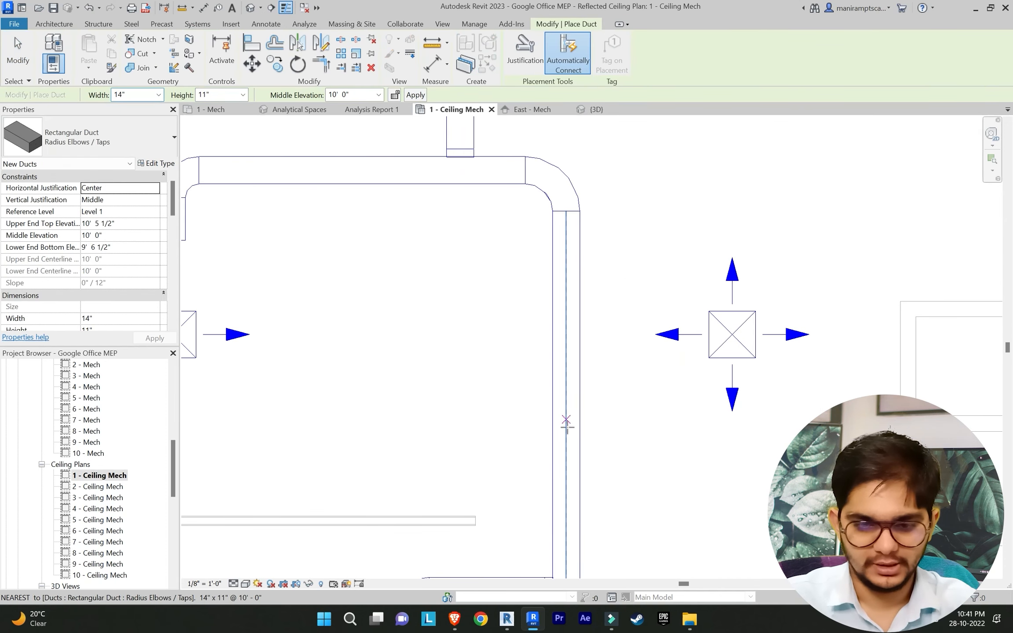
left_click(566, 478)
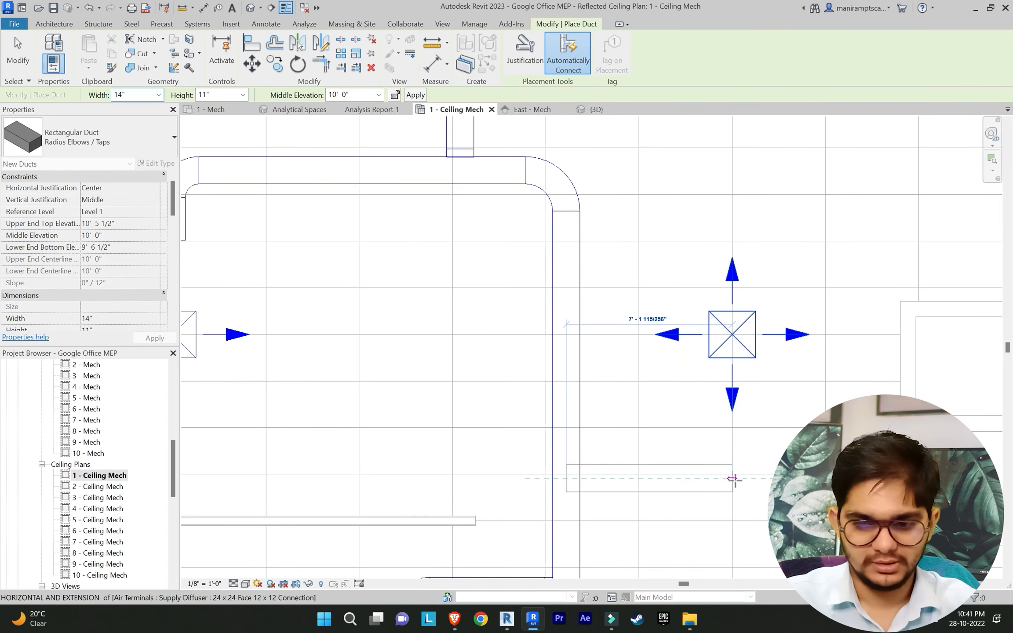
left_click(732, 478)
left_click(731, 429)
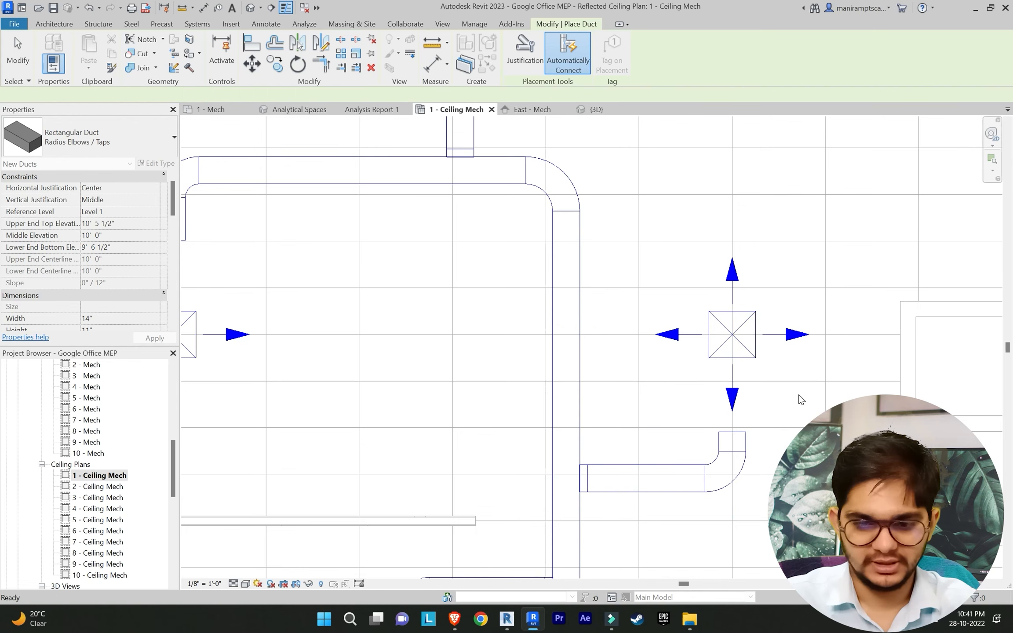
scroll(798, 398, "down", 4)
scroll(748, 373, "down", 3)
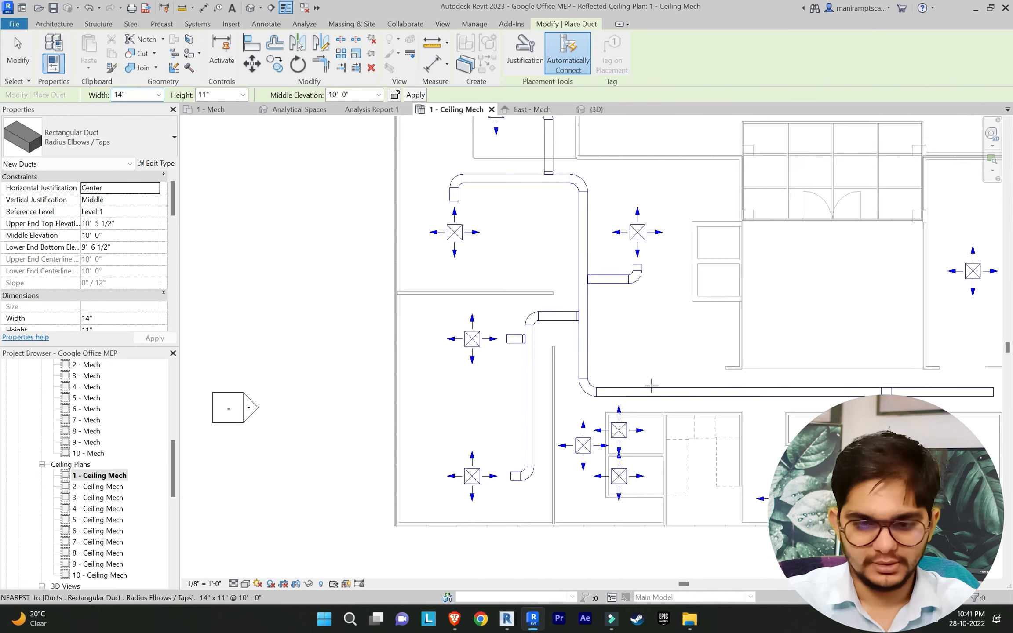
Step: Draw a 14" x 11" branch from the horizontal main about 11' south, then west toward the lower small room's diffuser
scroll(669, 404, "up", 5)
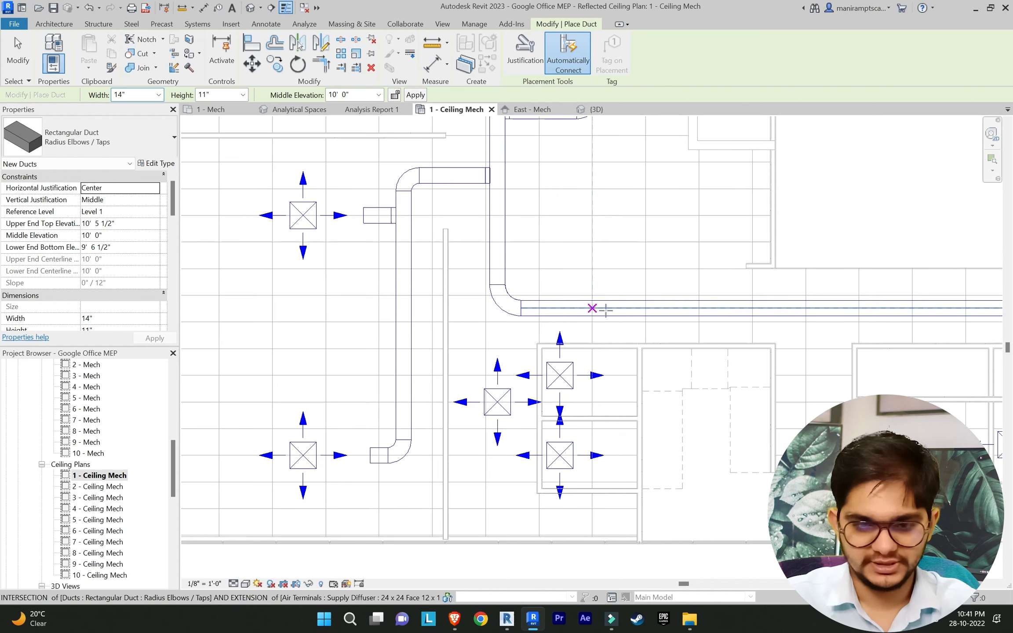
scroll(501, 316, "up", 1)
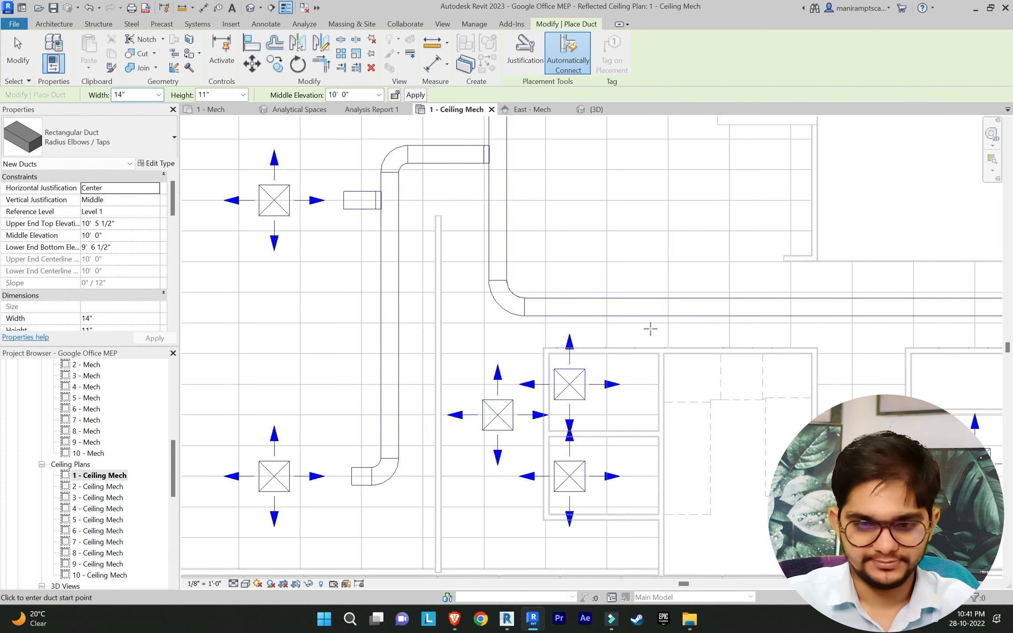
left_click(643, 307)
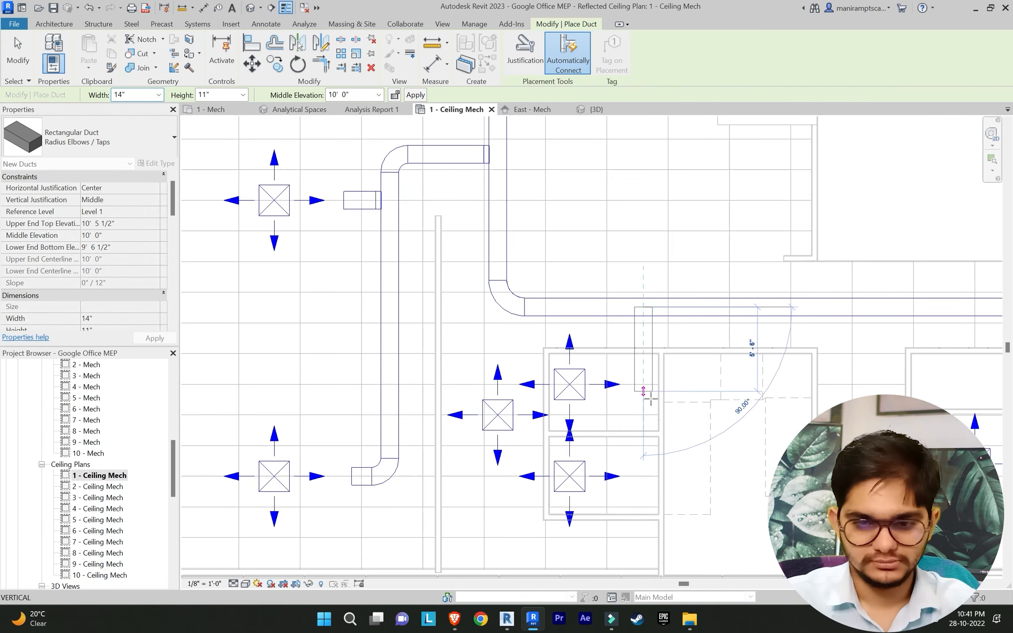
scroll(654, 356, "down", 1)
middle_click_drag(655, 355, 657, 281)
scroll(645, 373, "up", 2)
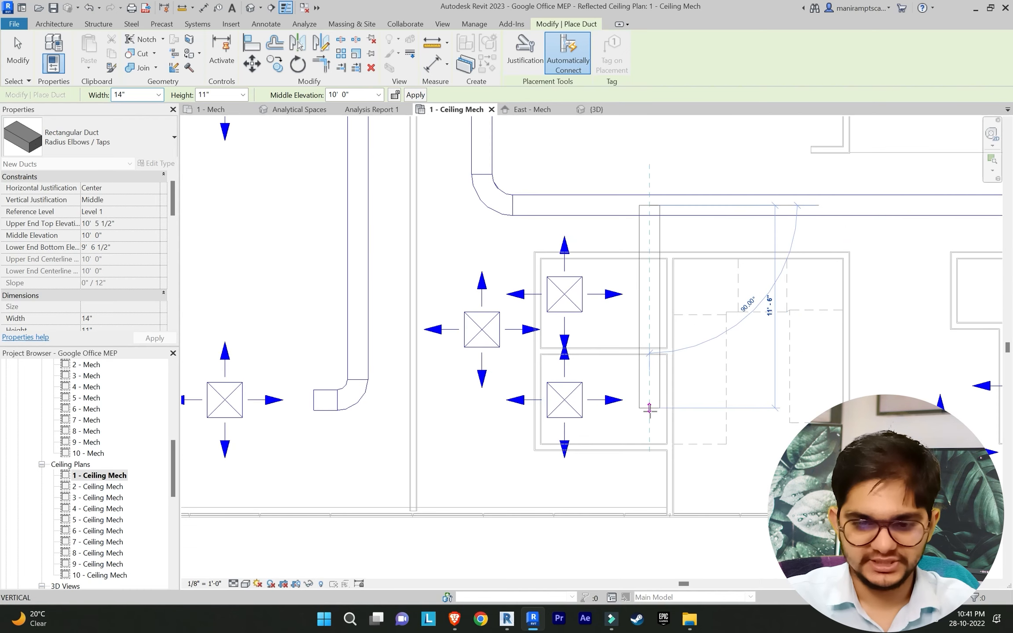
left_click(647, 400)
scroll(644, 401, "up", 2)
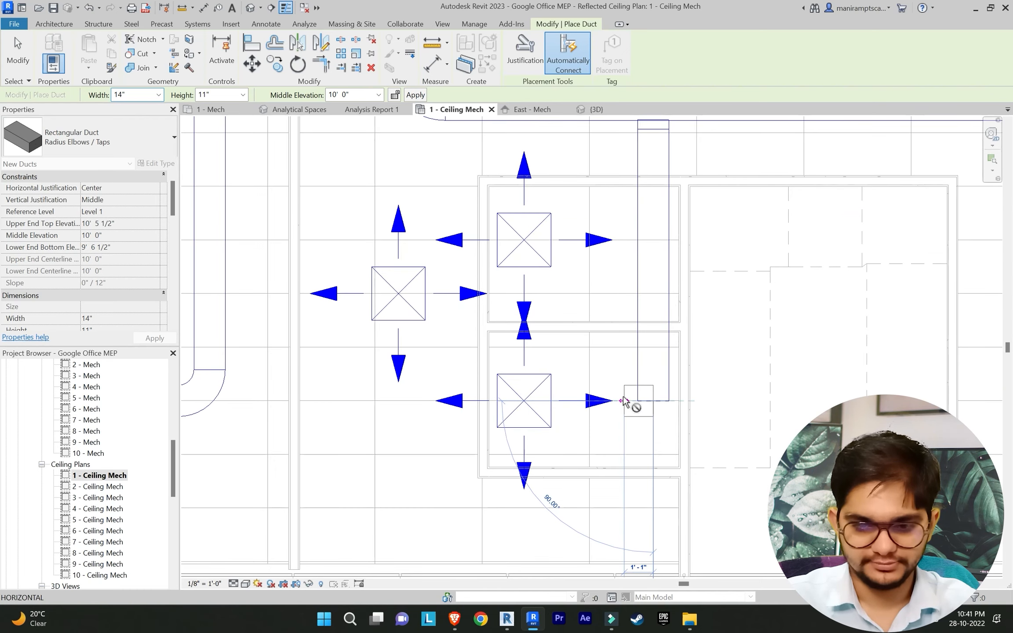
scroll(624, 400, "up", 1)
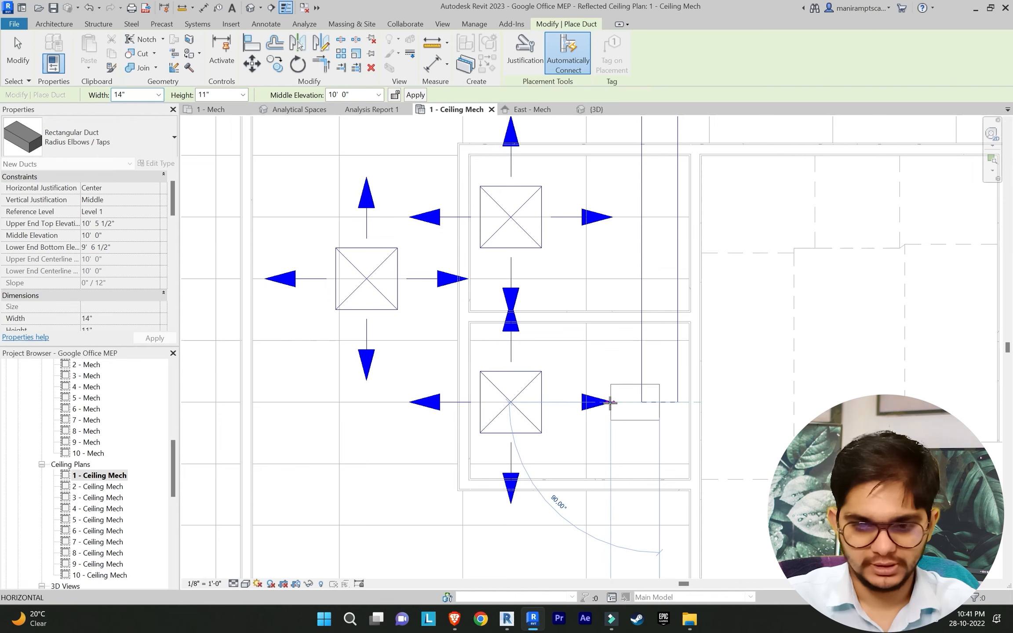
left_click(611, 403)
Step: Add a short stub from the new vertical branch west toward the upper small room's diffuser
scroll(626, 356, "down", 3)
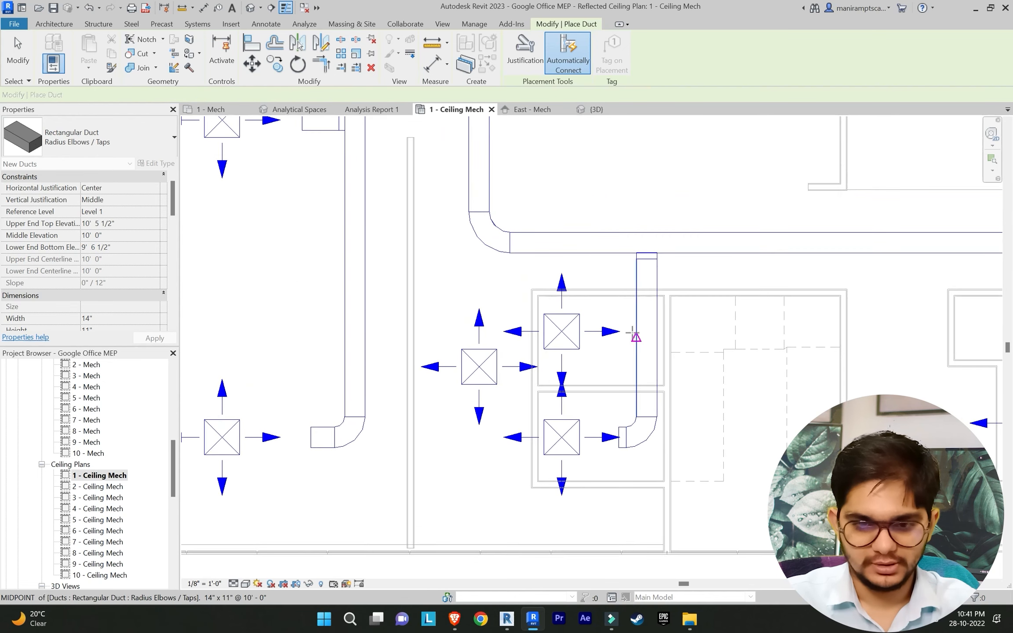
scroll(632, 332, "up", 3)
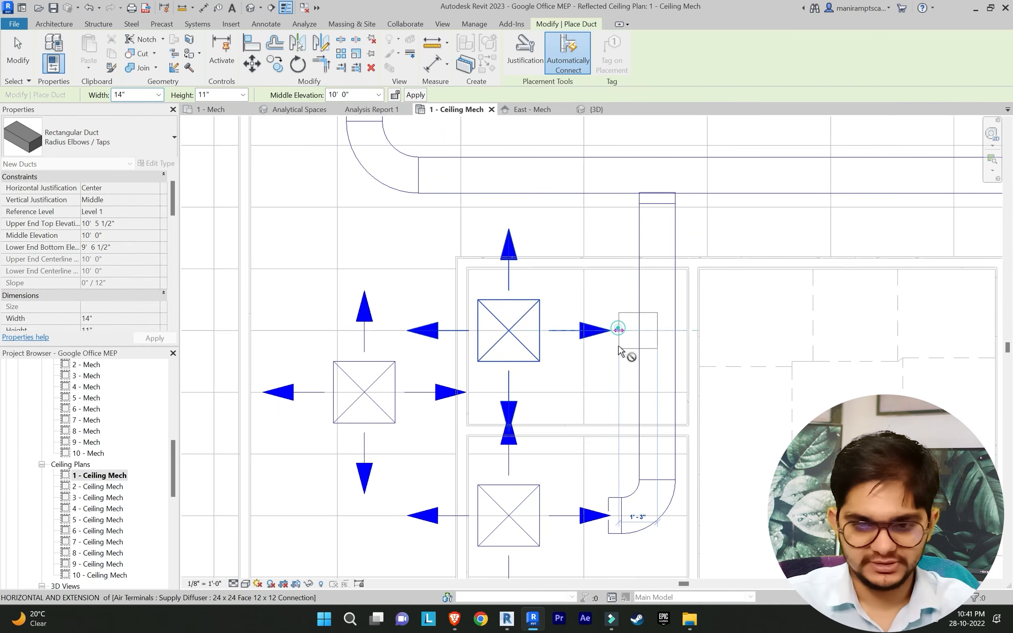
left_click(619, 351)
scroll(667, 436, "down", 2)
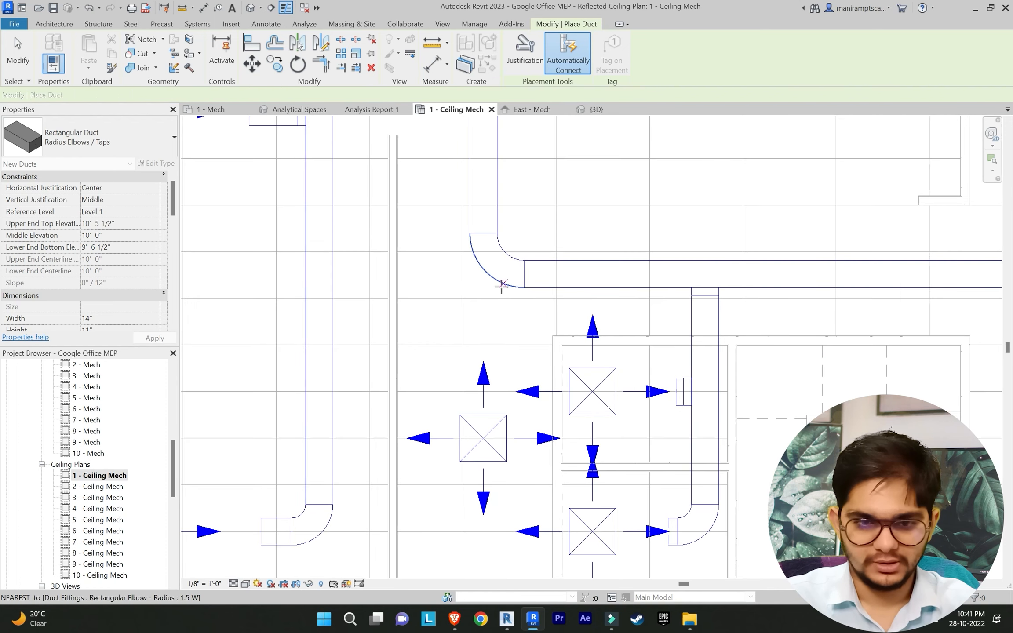
key("Escape")
key("Escape")
Step: Convert the main's southwest elbow to a tee and extend a duct about 1' 6" south toward the diffuser below
left_click(488, 277)
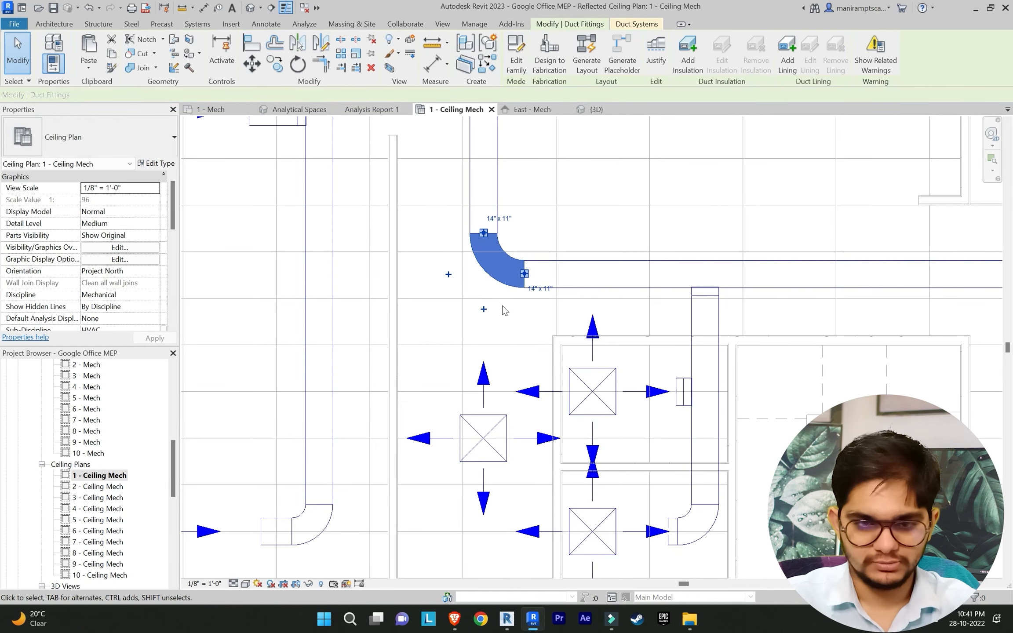
left_click(481, 310)
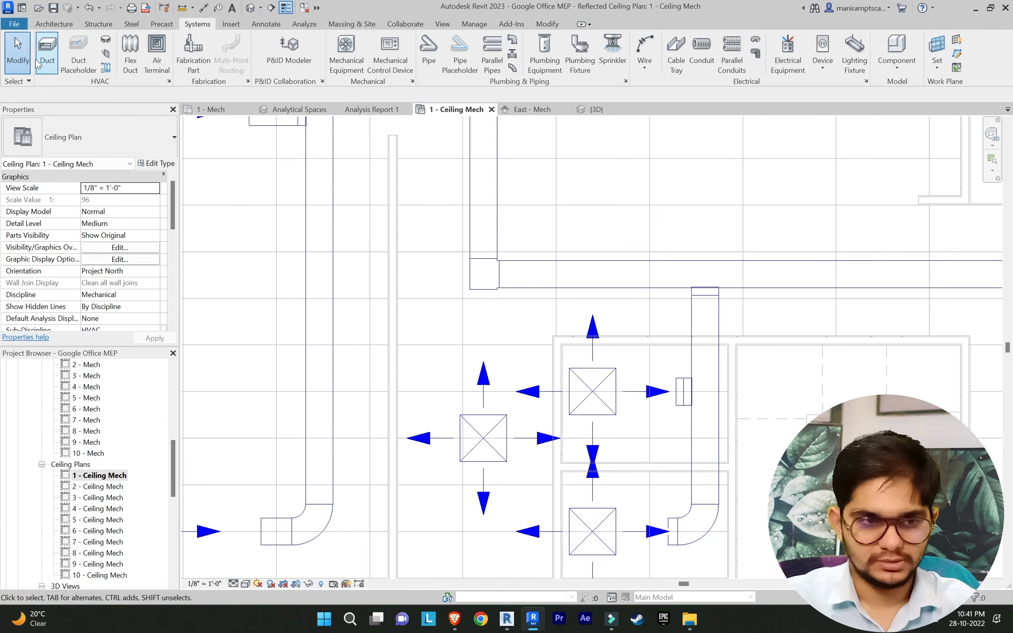
left_click(483, 290)
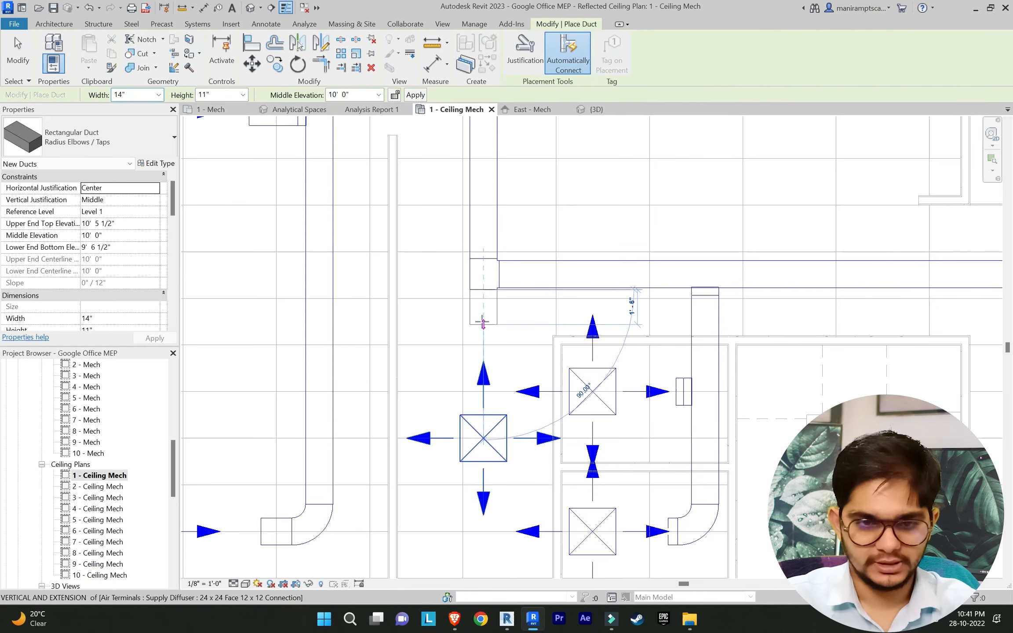
left_click(483, 324)
key("Escape")
Step: Draw a 14" x 11" branch from the main south, then east below the central diffuser group, then north toward its easternmost diffuser
scroll(601, 349, "down", 4)
middle_click_drag(596, 369, 375, 357)
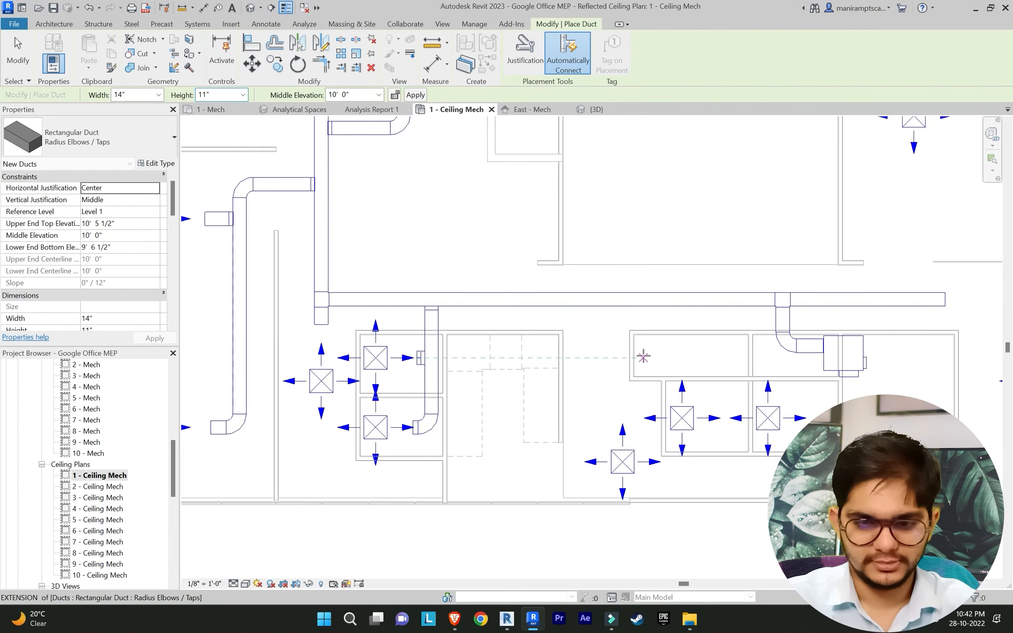
middle_click_drag(617, 350, 594, 340)
scroll(592, 337, "up", 1)
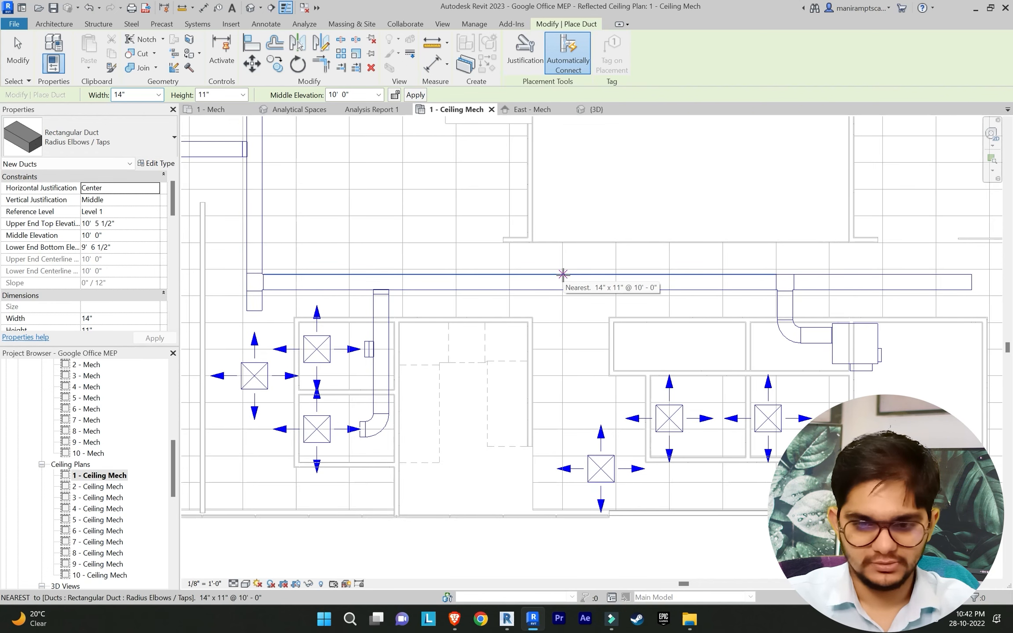
middle_click_drag(597, 371, 584, 358)
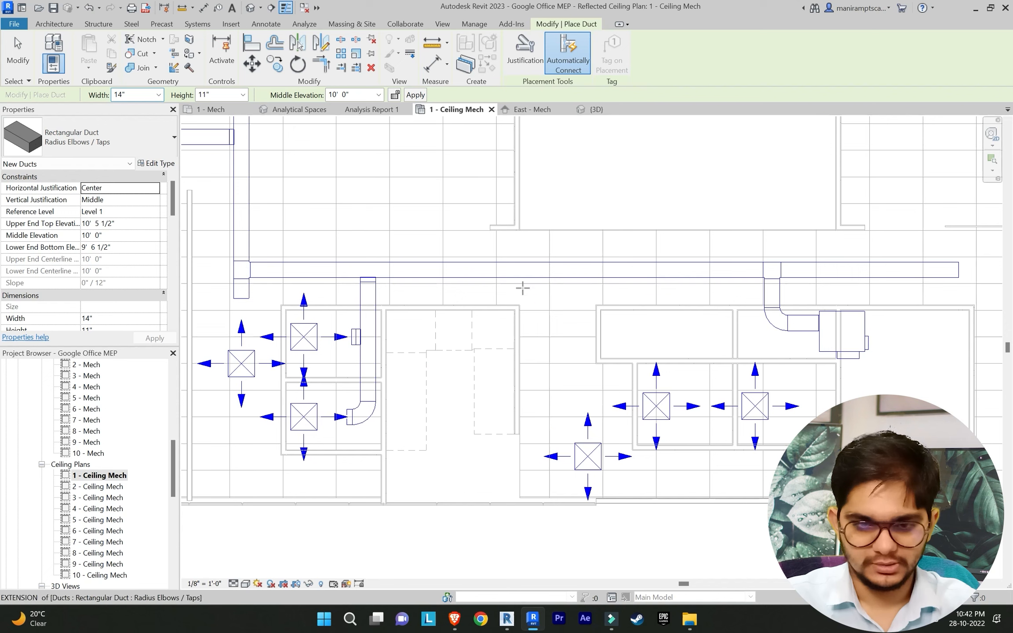
left_click(541, 270)
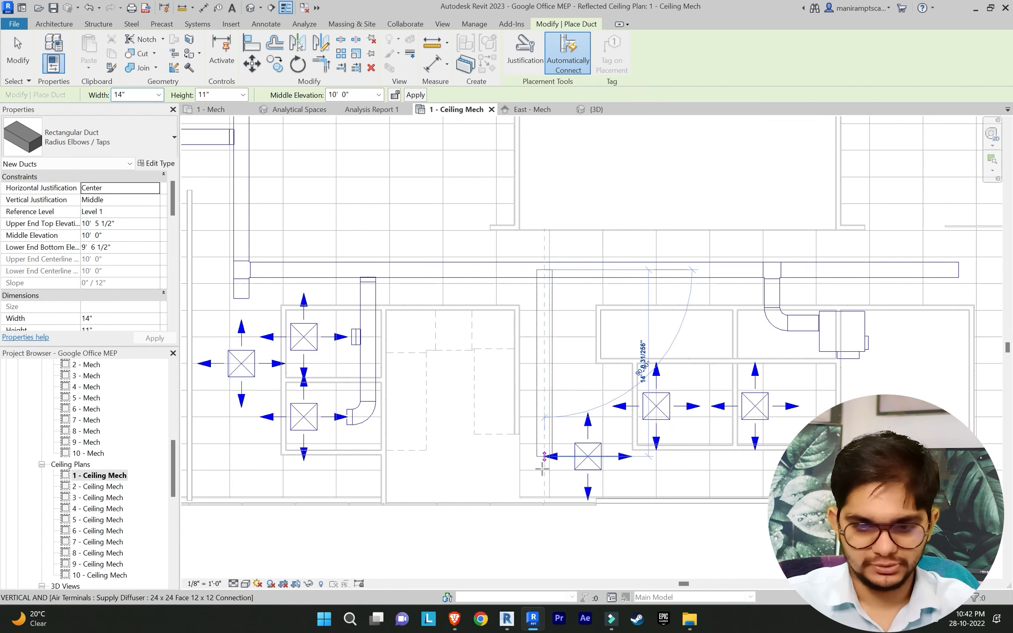
left_click(542, 481)
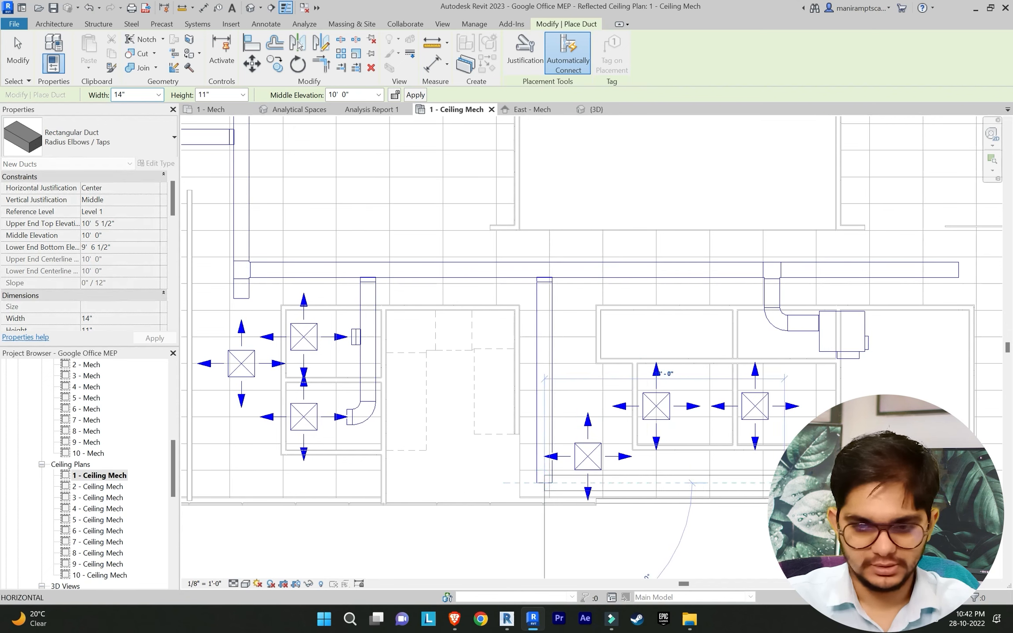
scroll(755, 486, "up", 2)
left_click(758, 487)
scroll(753, 460, "up", 1)
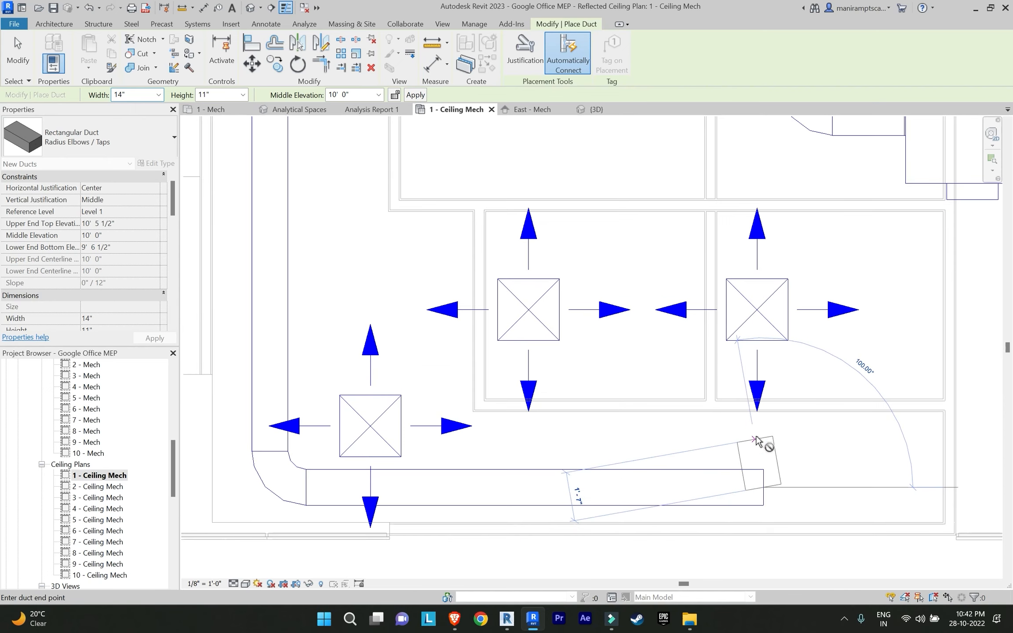
left_click(764, 432)
key("Escape")
Step: Tap a short stub north toward the central group's middle diffuser, and an east-then-south branch toward its western diffuser
left_click(529, 487)
left_click(529, 438)
key("Escape")
scroll(462, 374, "down", 1)
left_click(401, 280)
left_click(489, 279)
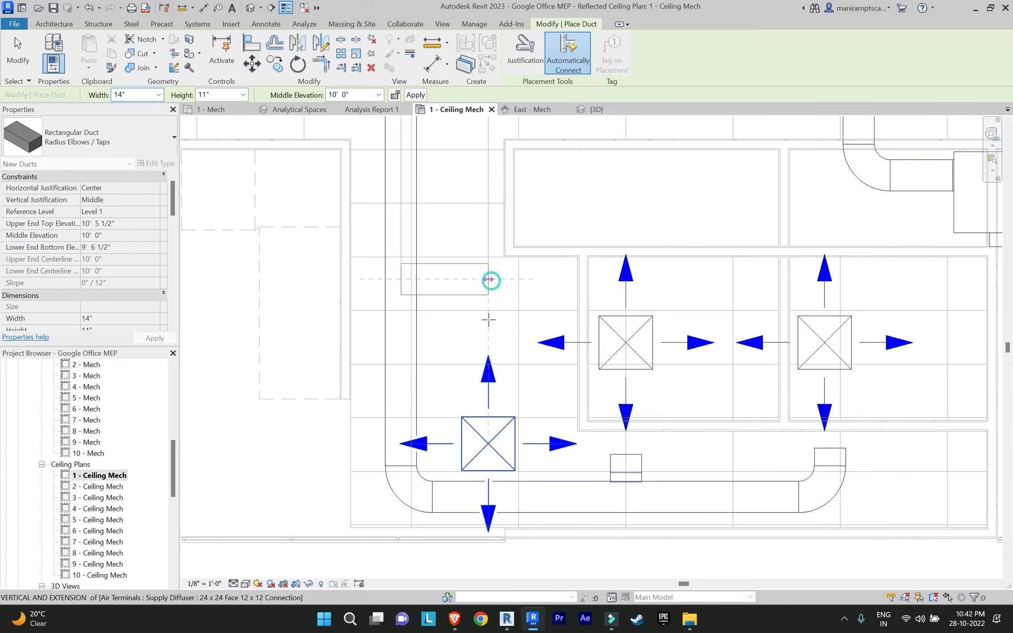
left_click(489, 326)
key("Escape")
Step: Extend the main's east end farther east, about 19' north, then east and about 1' 6" north toward the northeast room's diffuser
scroll(570, 333, "down", 7)
middle_click_drag(725, 277, 461, 335)
scroll(529, 323, "down", 1)
middle_click_drag(537, 284, 514, 360)
left_click(525, 375)
middle_click_drag(656, 389, 535, 387)
scroll(534, 387, "down", 1)
left_click(727, 374)
scroll(728, 308, "up", 2)
middle_click_drag(725, 193, 713, 286)
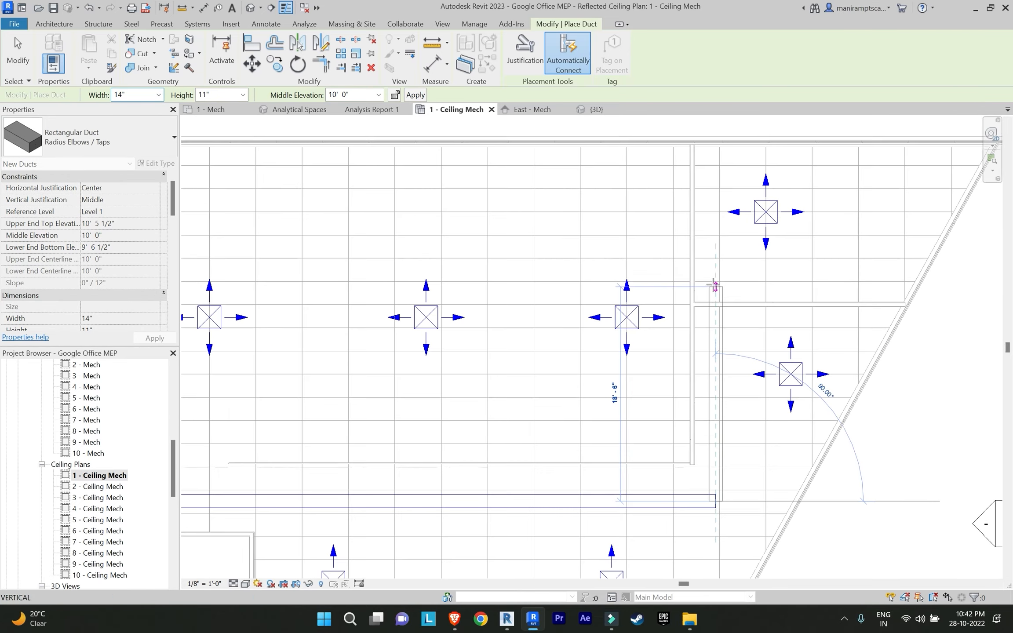
left_click(716, 281)
scroll(768, 281, "up", 2)
left_click(767, 282)
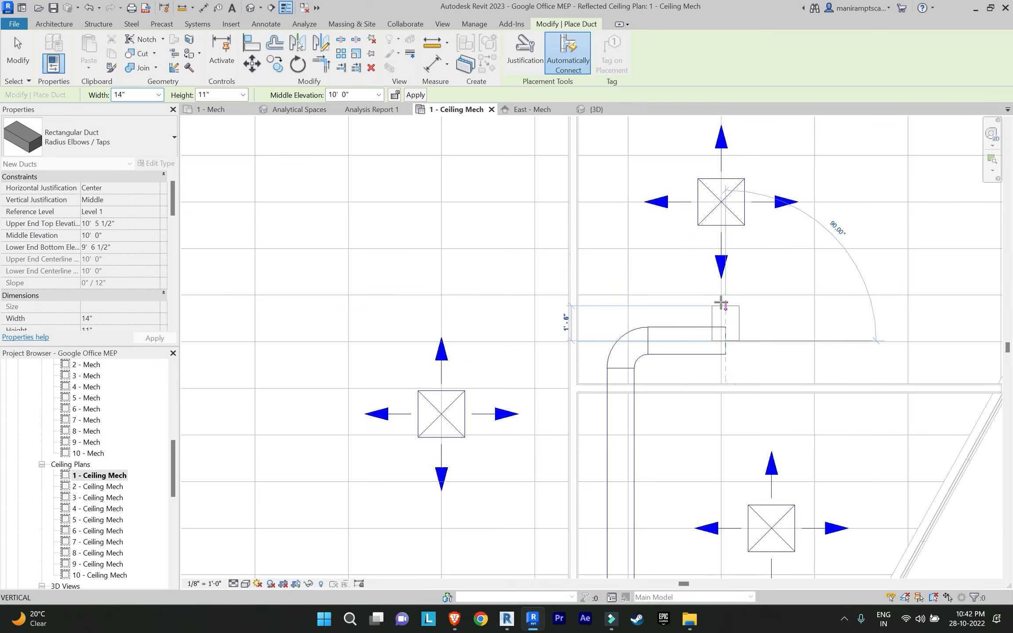
Step: Draw a branch from the eastern vertical duct east, then a short run north toward the lower diffuser beside the slanted wall
scroll(719, 352, "down", 1)
left_click(668, 488)
scroll(756, 485, "up", 1)
left_click(767, 488)
left_click(766, 464)
key("Escape")
Step: Draw a branch from the main about 26' north into the large room, then west and south toward its western diffuser
scroll(760, 473, "down", 4)
middle_click_drag(760, 475, 807, 381)
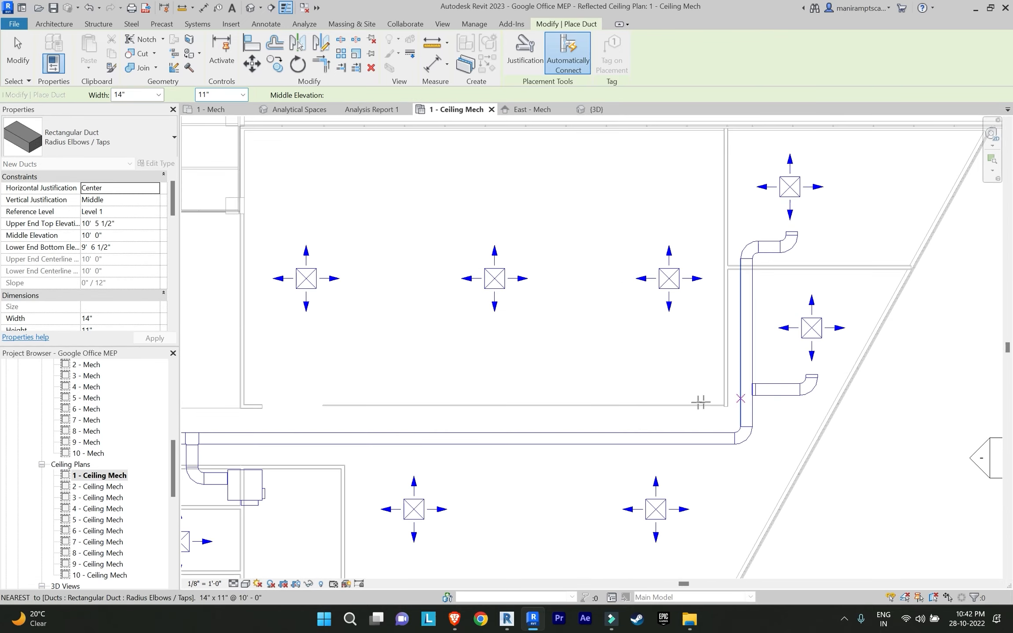
middle_click_drag(330, 442, 534, 442)
left_click(614, 438)
middle_click_drag(617, 200, 636, 300)
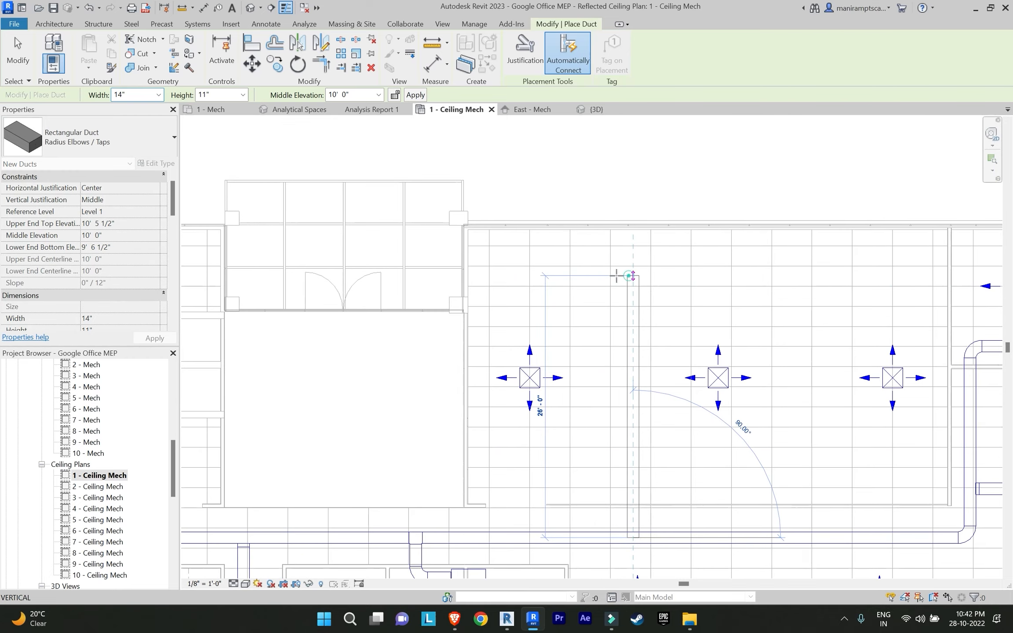
left_click(632, 275)
left_click(528, 276)
left_click(528, 329)
key("Escape")
key("Escape")
Step: Convert the large-room branch's top elbow to a tee and move the horizontal duct south, closer to the diffusers
left_click(636, 278)
left_click(646, 276)
key("Escape")
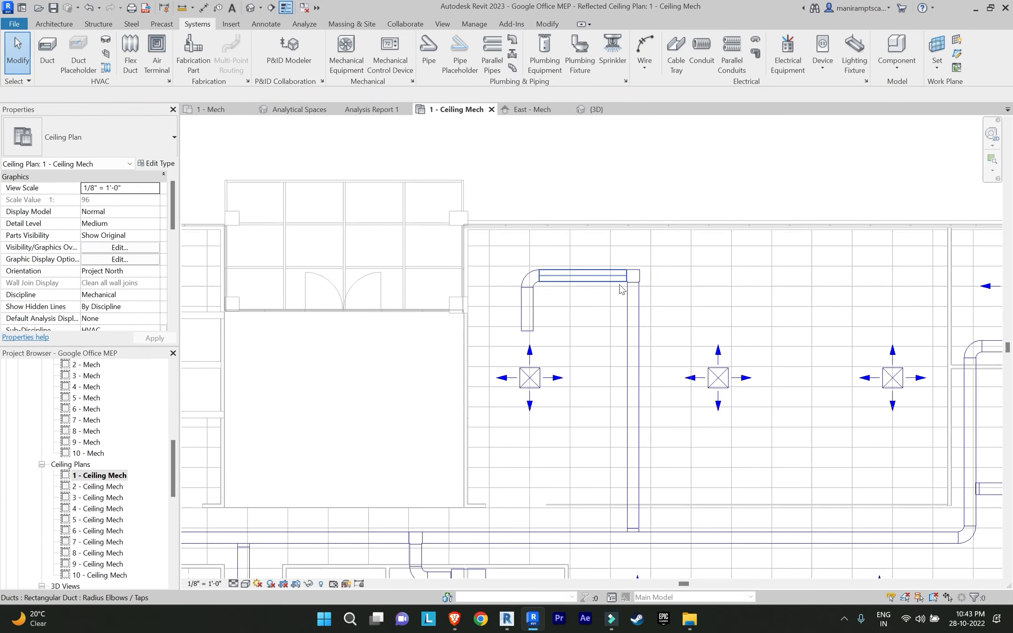
left_click(601, 282)
key("Down")
key("Down")
key("Down")
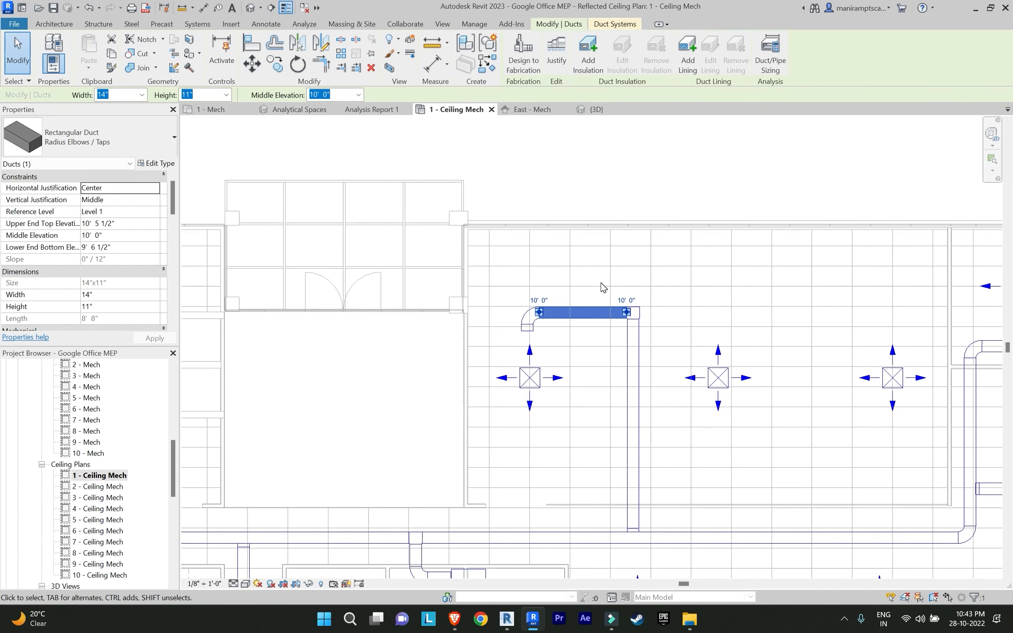
key("Escape")
Step: Draw a 14" x 11" duct from the tee east across the large room, then south toward its eastern diffuser
left_click(38, 71)
left_click(639, 313)
left_click(893, 313)
scroll(894, 329, "up", 1)
left_click(892, 332)
key("Escape")
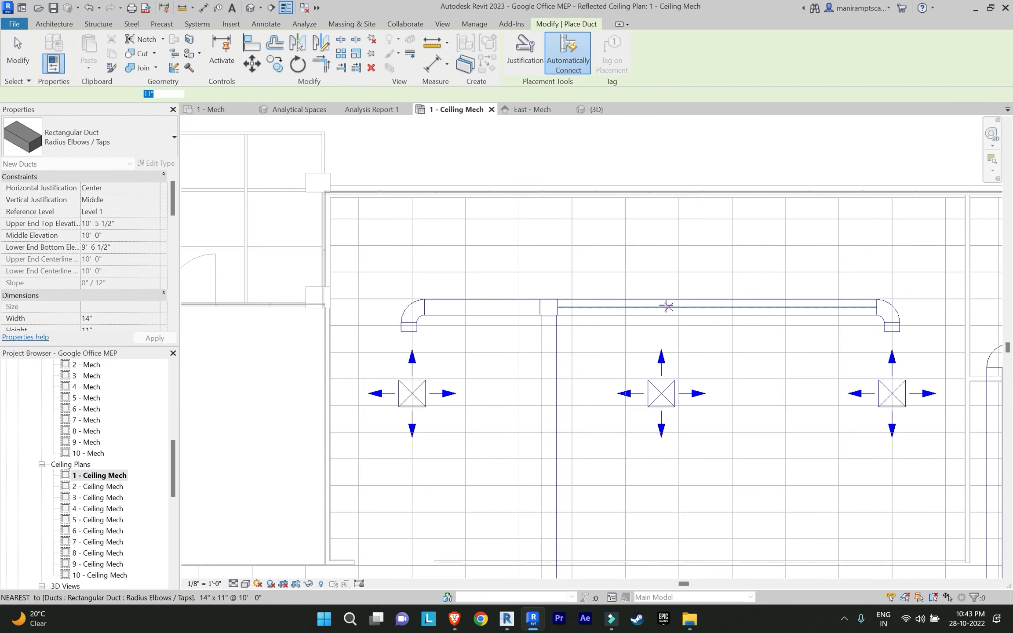
Step: Tap a short stub off the large room's horizontal duct south toward the middle diffuser
left_click(661, 308)
left_click(660, 329)
key("Escape")
key("Escape")
Step: Draw a branch from the main south between the two southeastern diffusers, then west below the western one, and try to connect it
scroll(691, 340, "down", 5)
scroll(708, 377, "up", 3)
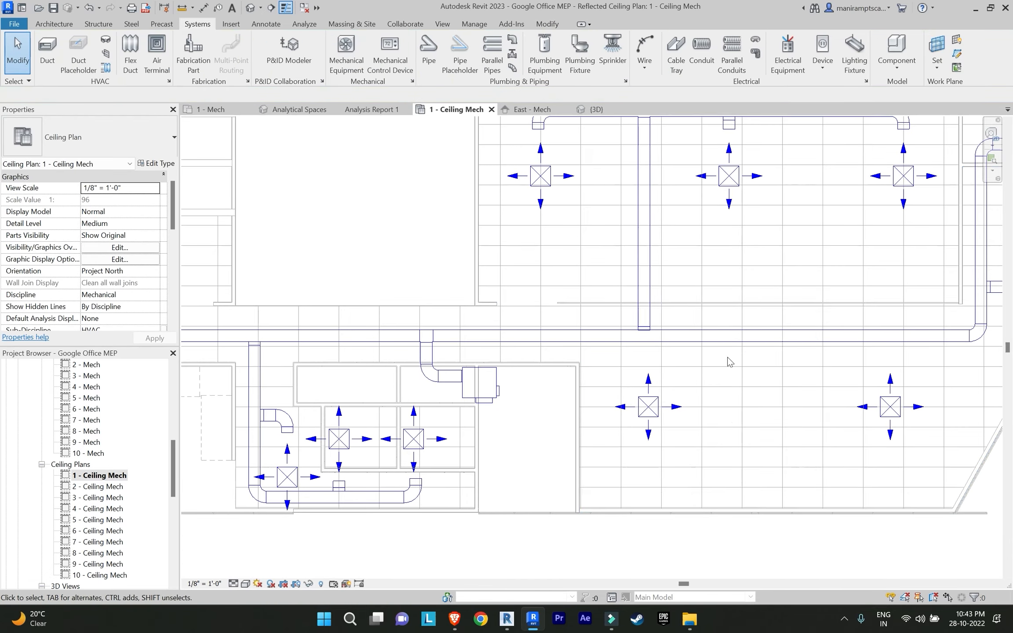
left_click(52, 53)
left_click(768, 336)
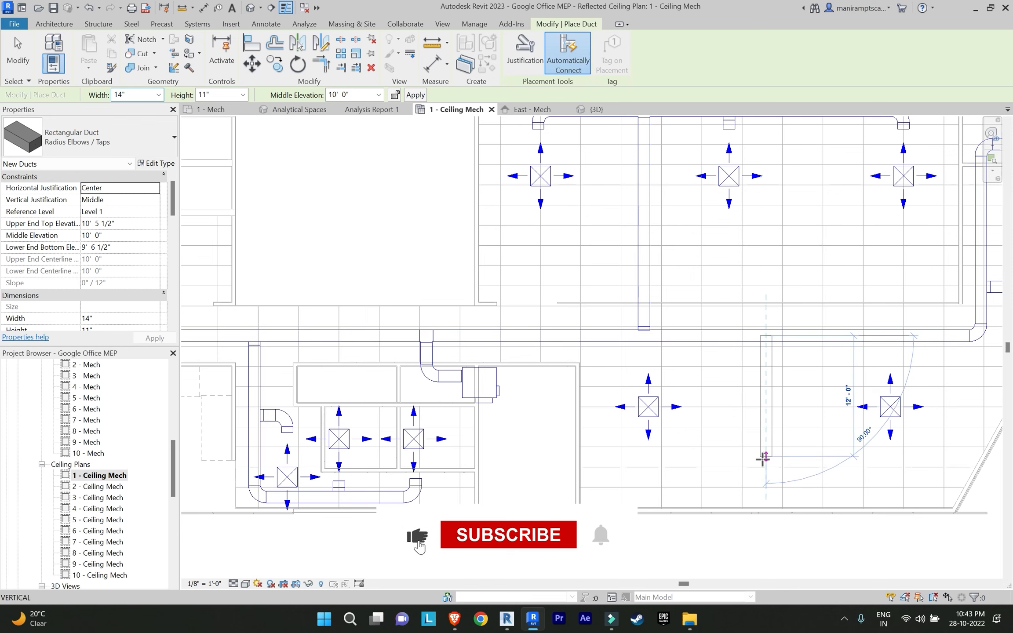
left_click(766, 458)
left_click(649, 457)
scroll(648, 453, "up", 2)
left_click(650, 442)
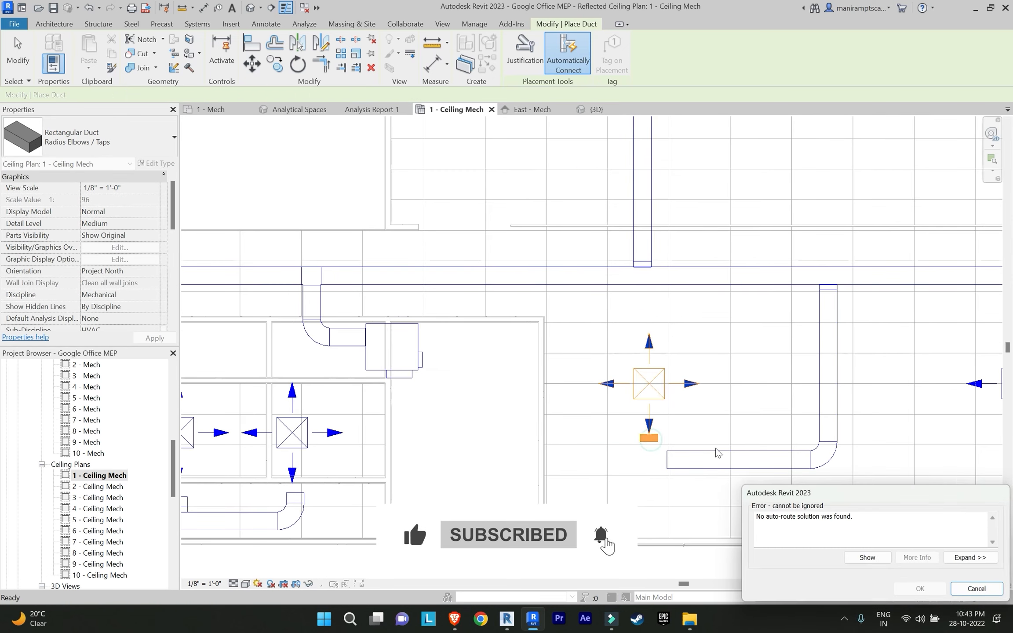
left_click(979, 588)
left_click(712, 462)
key("Escape")
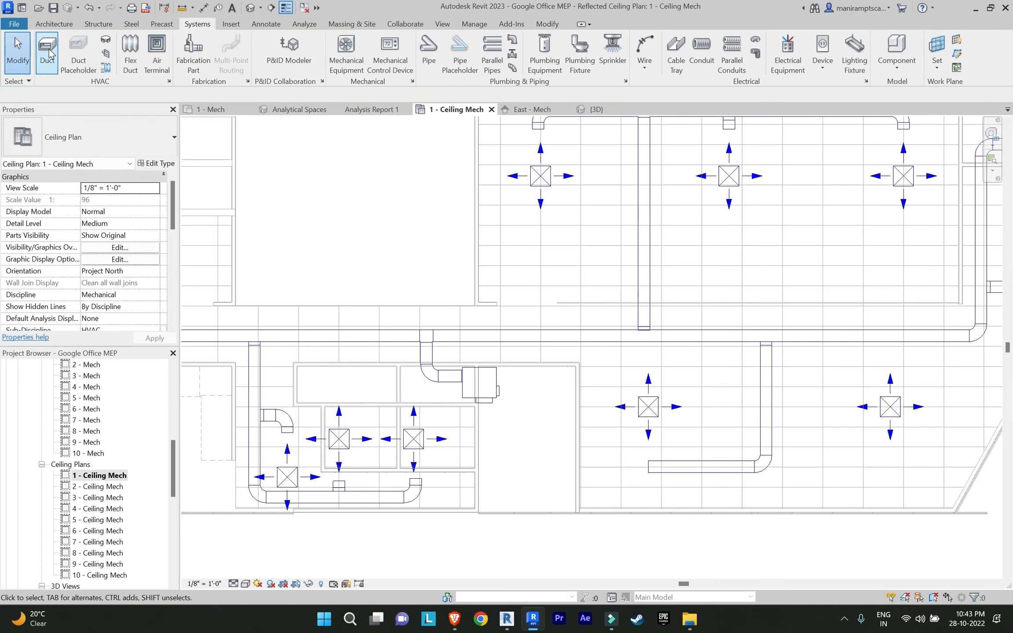
Step: Extend the southeastern branch's west end a short distance north toward the western diffuser
left_click(47, 52)
scroll(620, 391, "up", 4)
left_click(668, 522)
left_click(669, 497)
key("Escape")
key("Escape")
Step: Convert the elbow at the bottom of the southeastern branch to a tee with an opening to the east
scroll(805, 412, "down", 3)
middle_click_drag(856, 487, 579, 464)
left_click(575, 461)
left_click(591, 462)
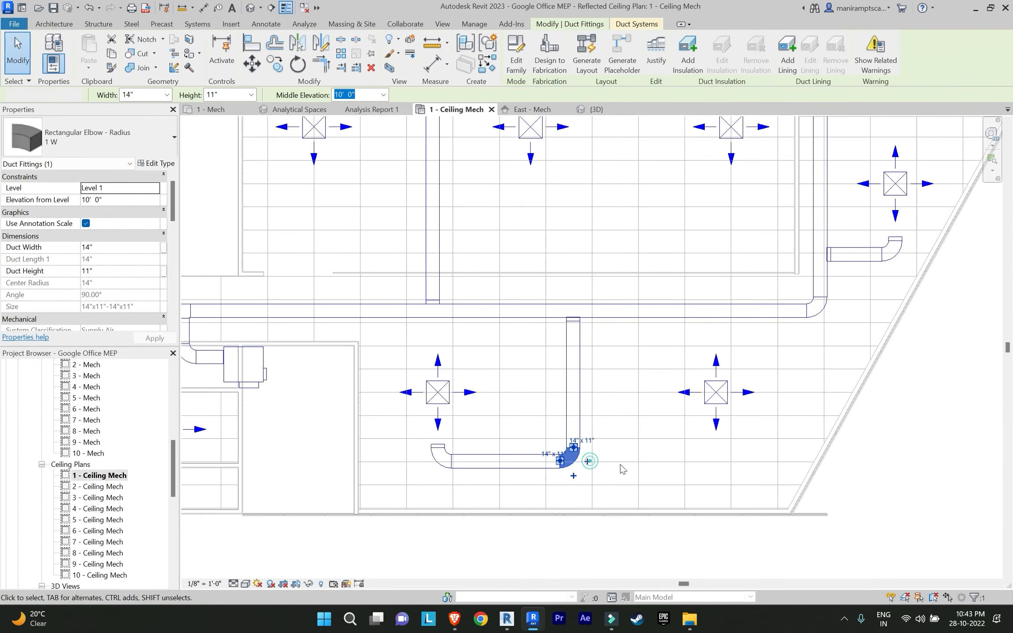
key("Escape")
Step: Draw a 14" x 11" duct from the tee east, then a short run north toward the eastern diffuser
left_click(47, 52)
left_click(581, 461)
left_click(718, 465)
left_click(717, 445)
key("Escape")
key("Escape")
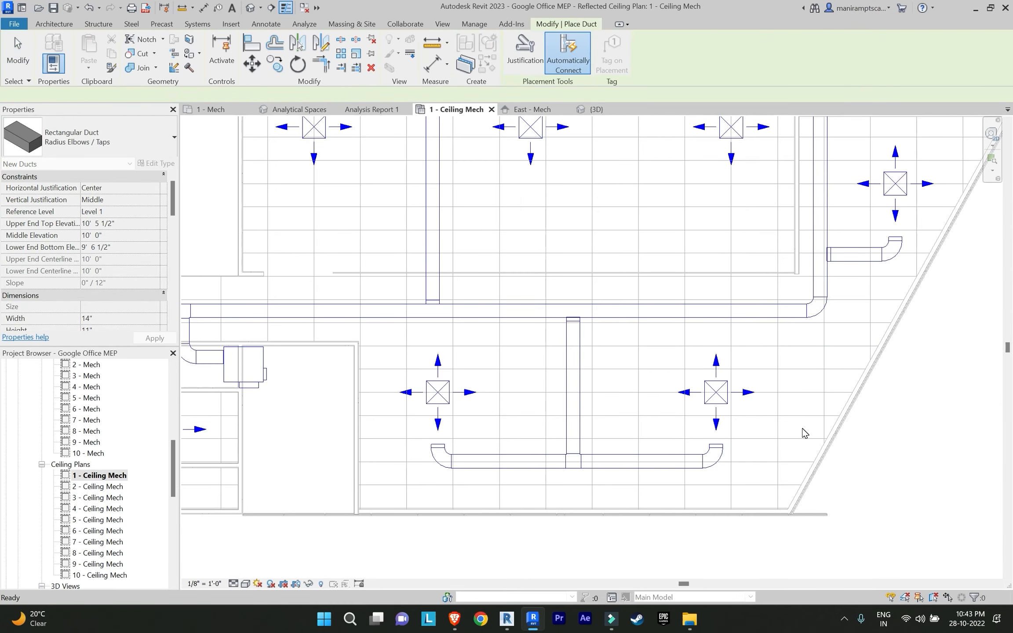
Step: Connect the west branch's southern end to the southwestern diffuser with a 12" round flex duct
scroll(880, 487, "down", 3)
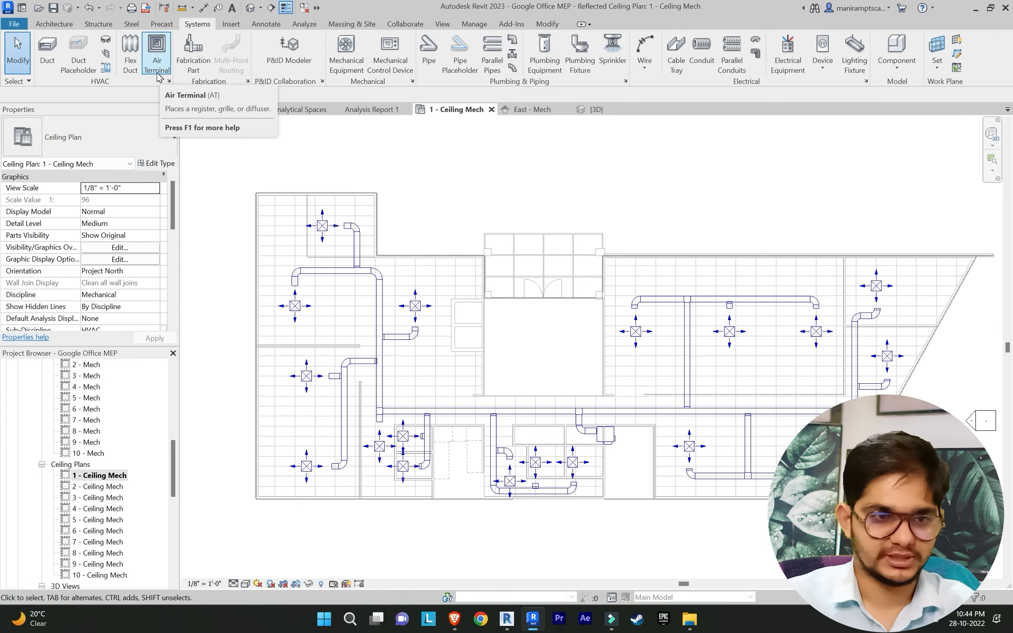
middle_click_drag(408, 404, 500, 351)
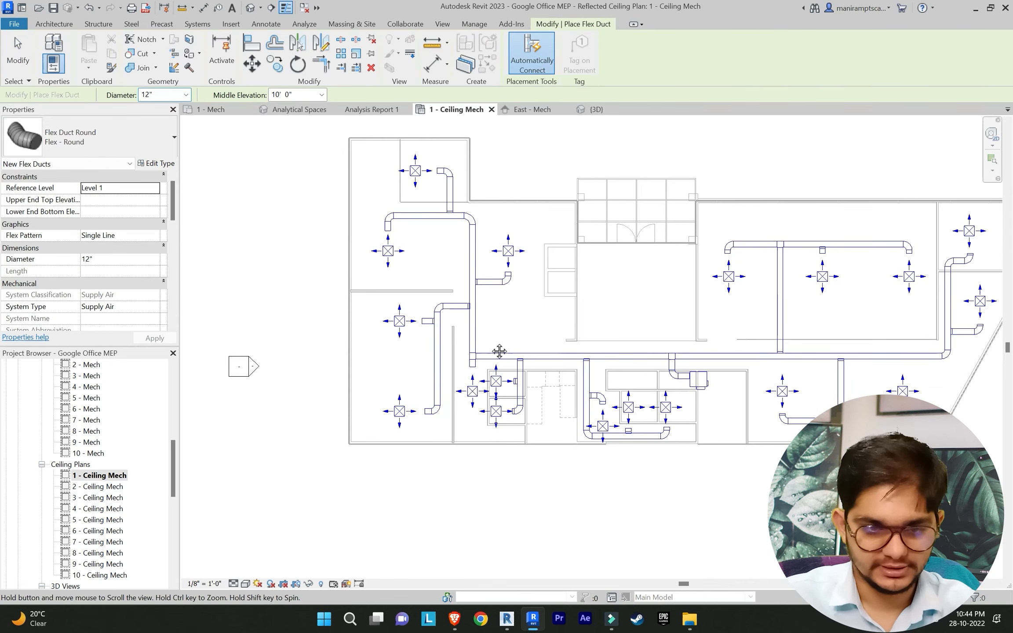
scroll(418, 411, "up", 7)
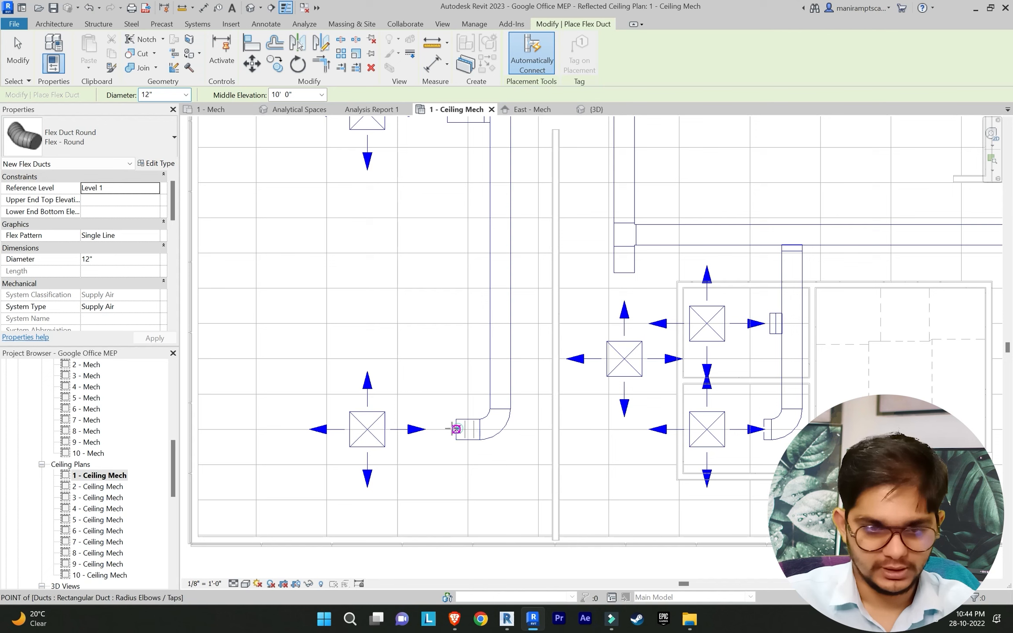
left_click(456, 430)
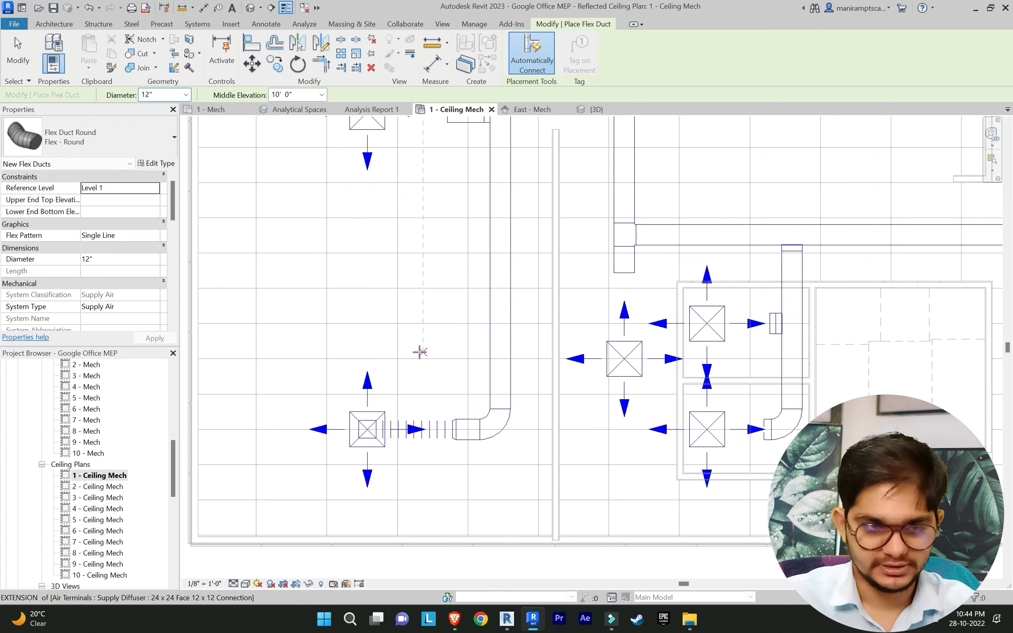
Step: Examine the Flex - Round type properties and the available flex patterns, keeping Single Line
left_click(112, 143)
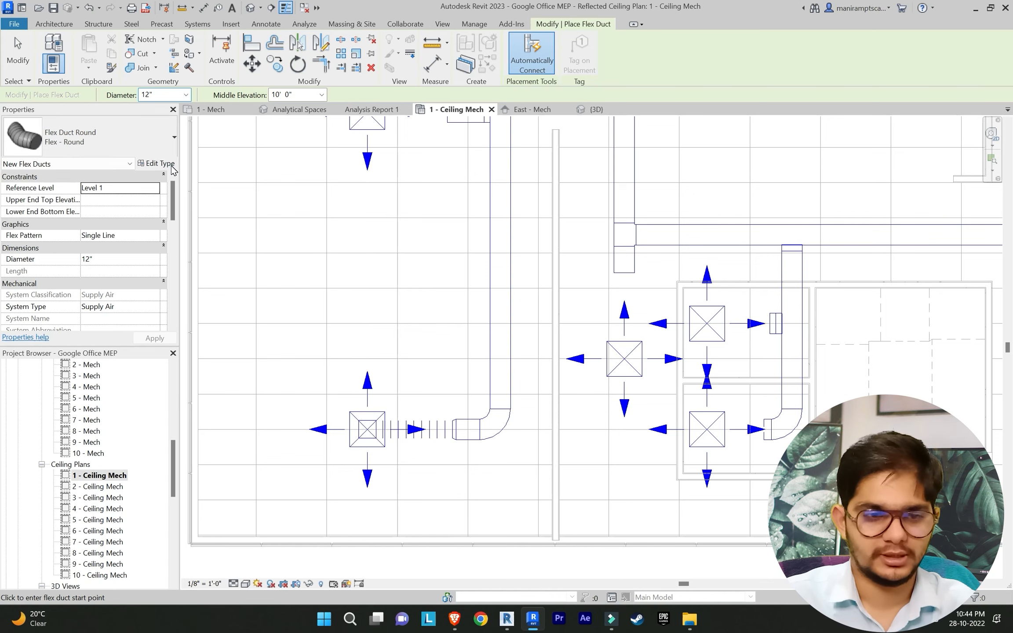
left_click(157, 163)
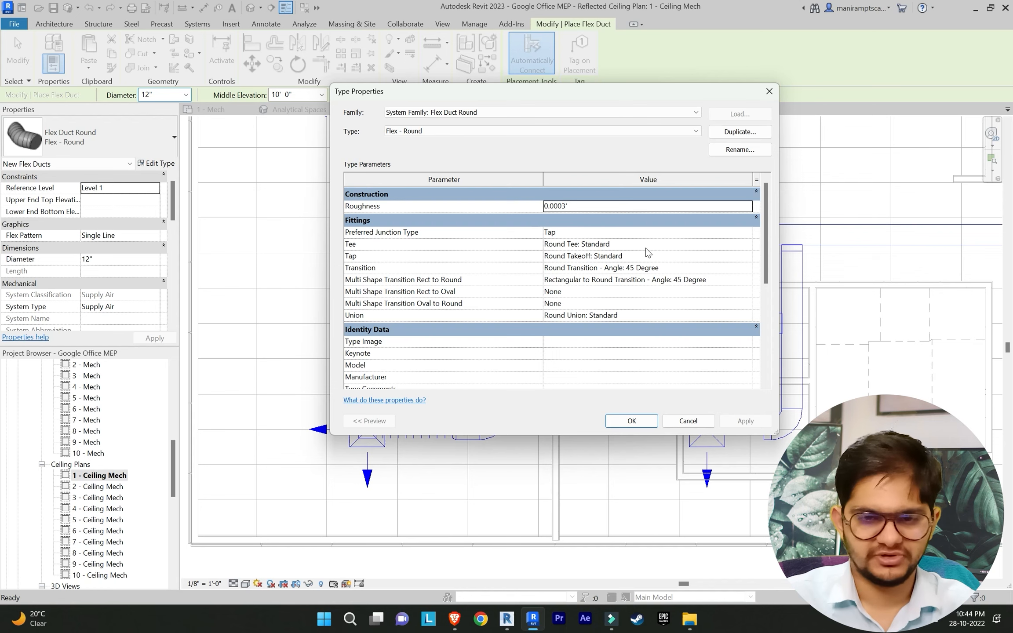
left_click(655, 421)
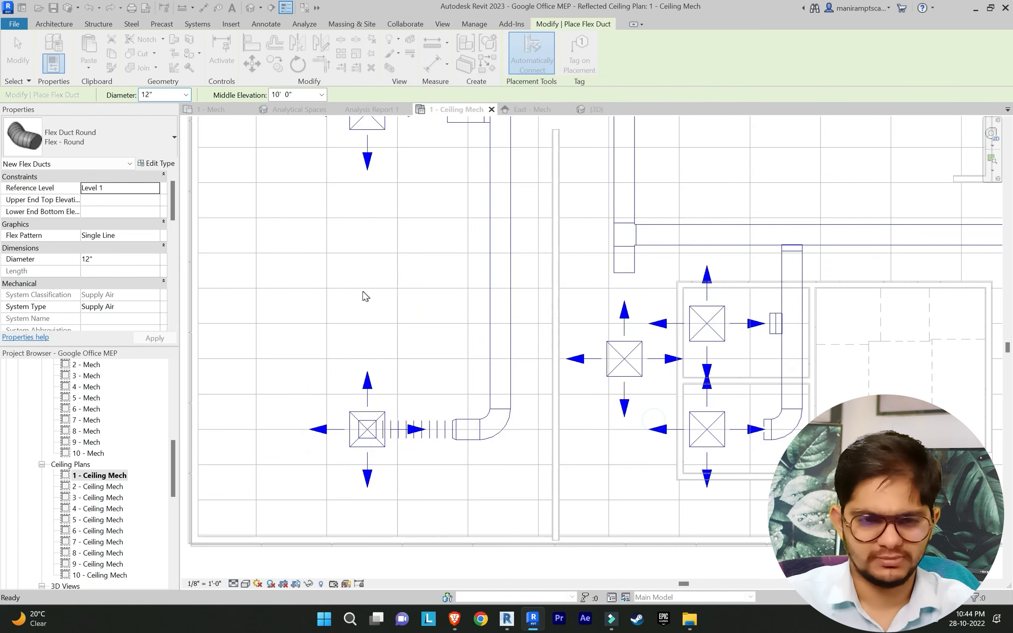
scroll(326, 297, "down", 1)
middle_click_drag(321, 285, 347, 303)
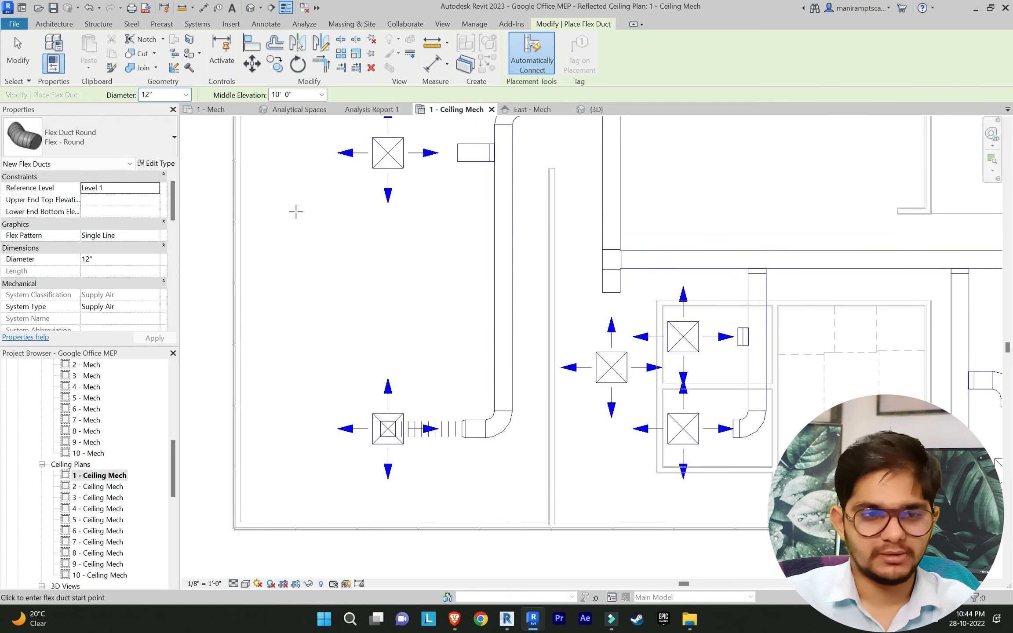
left_click(158, 237)
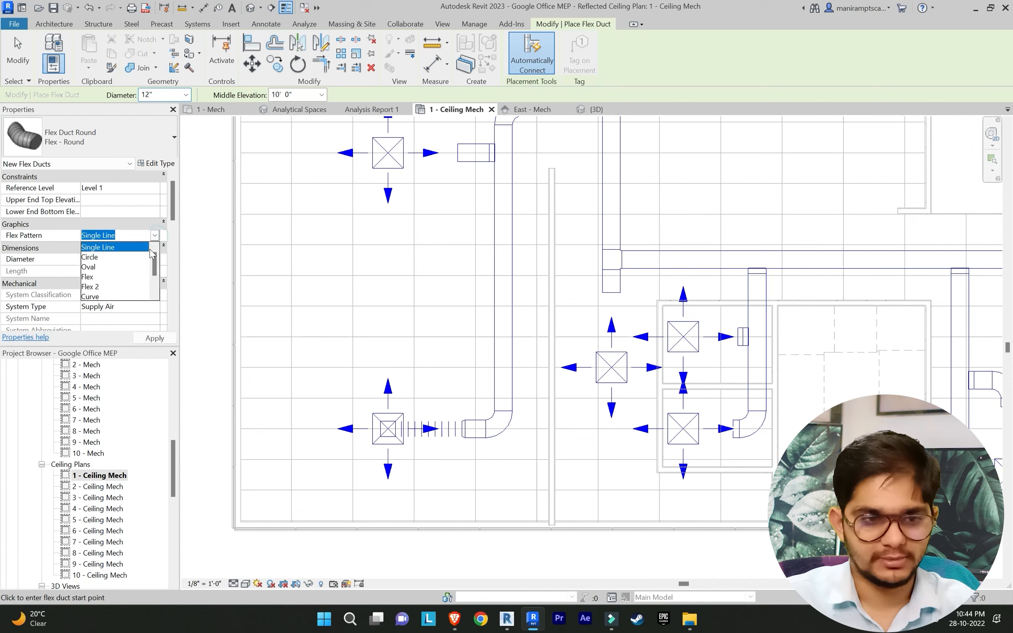
scroll(126, 262, "down", 3)
scroll(121, 256, "up", 3)
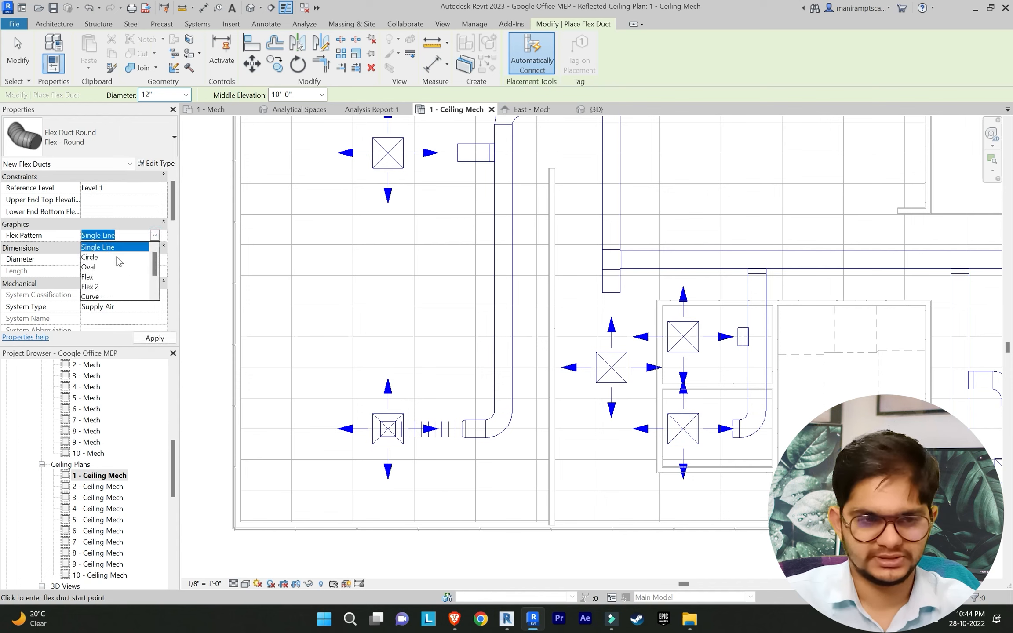
left_click(318, 285)
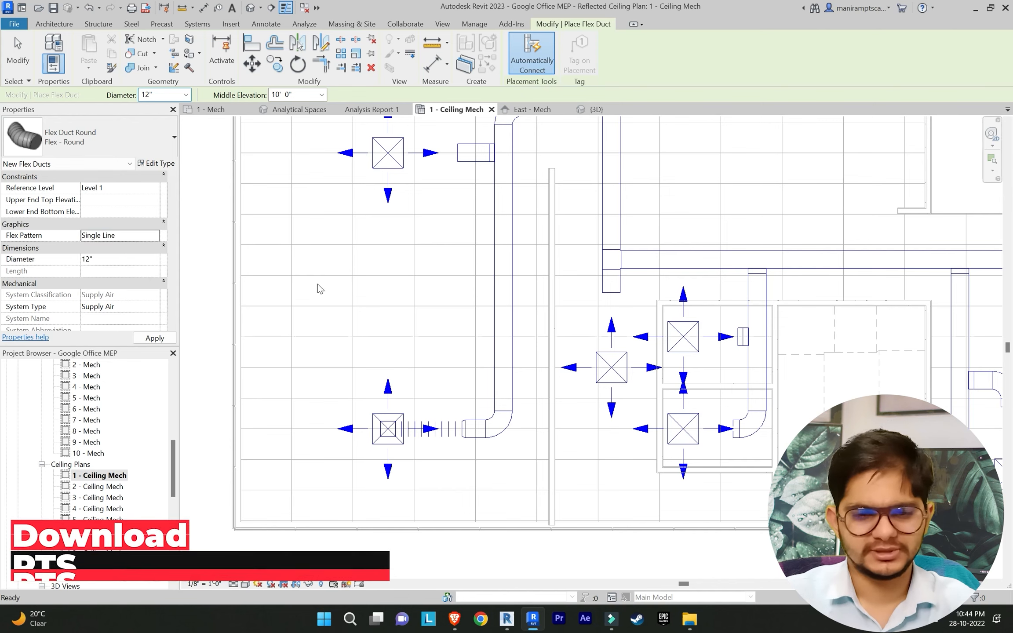
Step: Connect the short westward takeoff of the west branch to its neighbouring diffuser with a 12" round flex duct
scroll(405, 315, "down", 2)
middle_click_drag(366, 300, 426, 395)
scroll(488, 275, "up", 3)
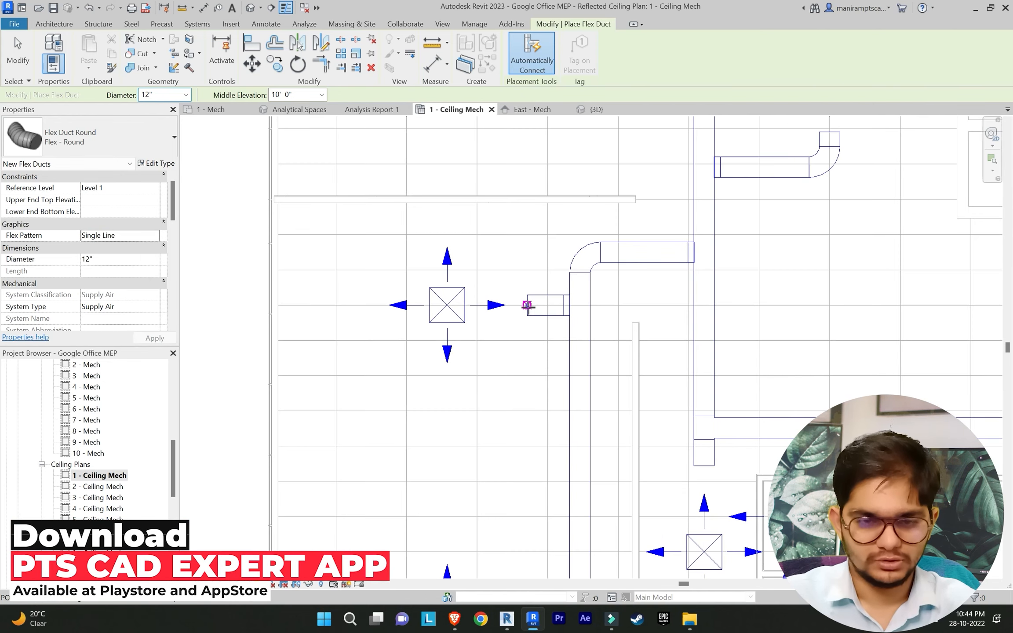
left_click(464, 305)
scroll(463, 334, "down", 2)
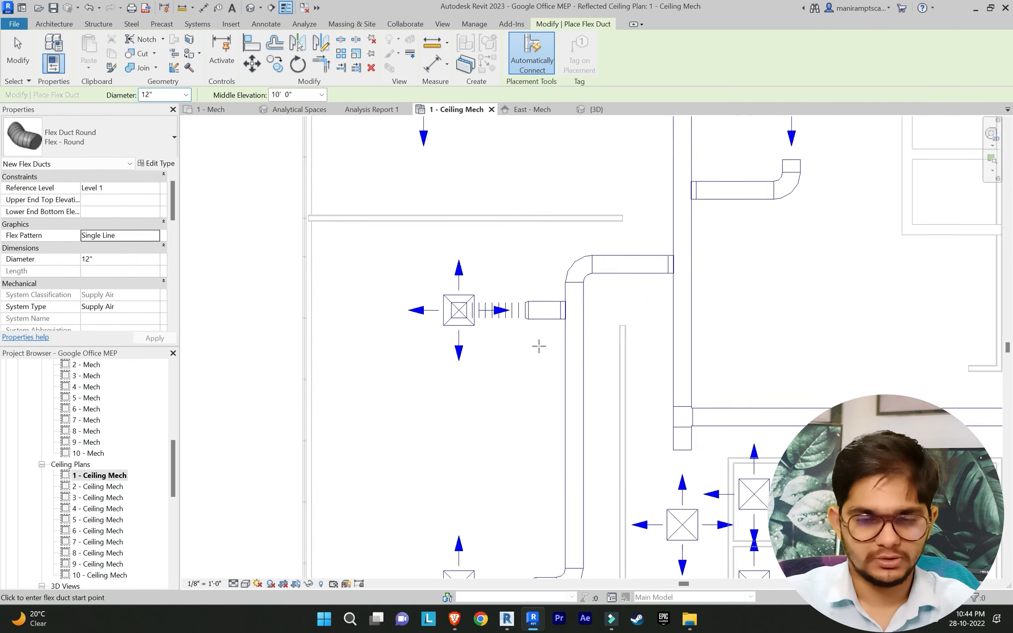
Step: Connect the west end of the northwestern branch to the diffuser just south of it with a 12" flex duct
middle_click_drag(539, 344, 549, 460)
middle_click_drag(570, 341, 570, 424)
scroll(468, 347, "up", 3)
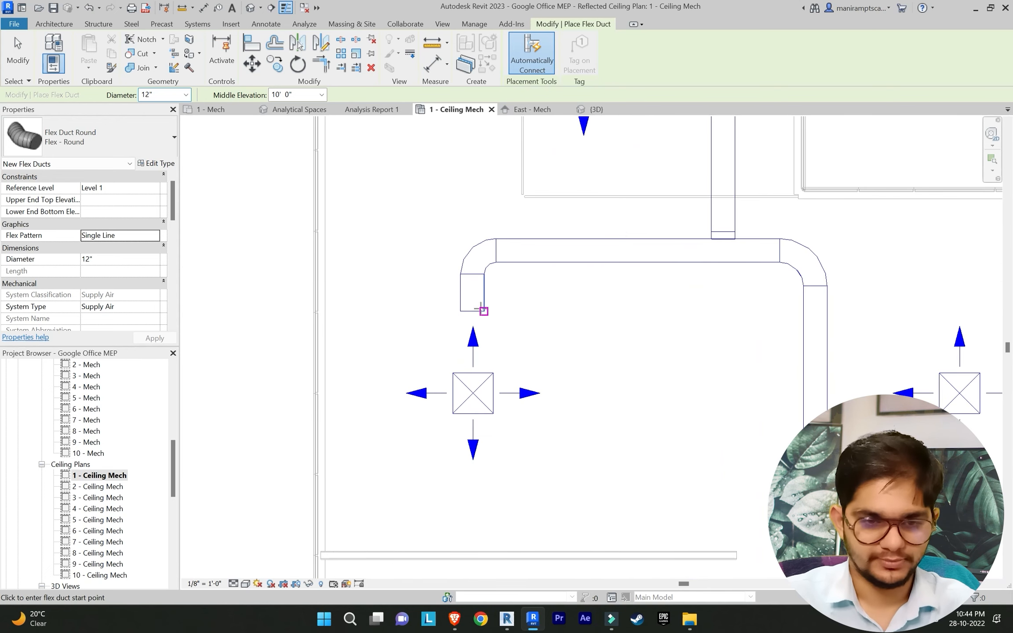
left_click(473, 390)
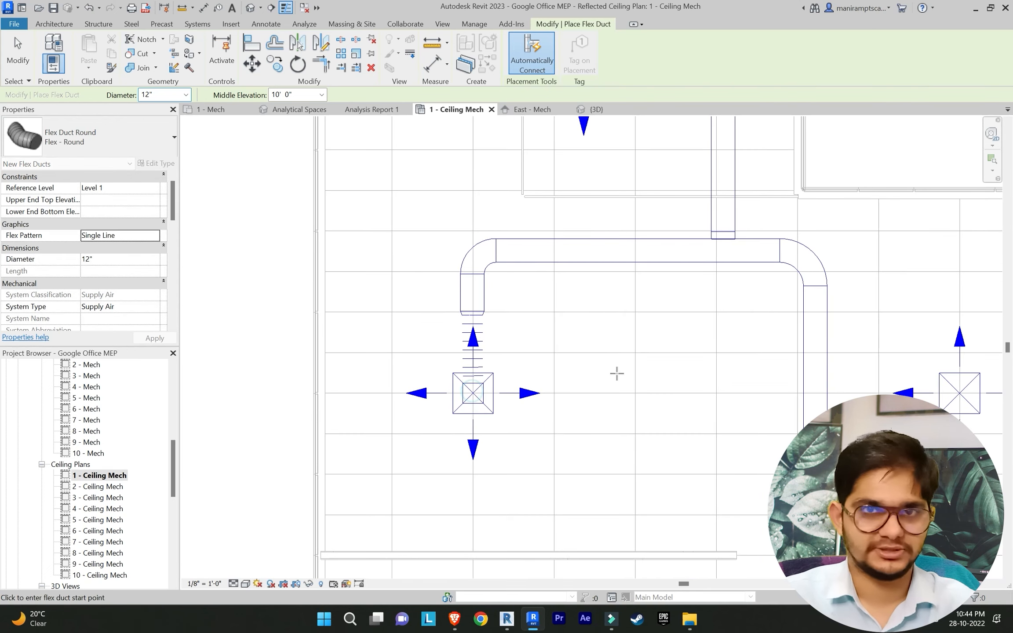
key("Escape")
Step: Run a 12" flex duct from the northernmost branch's end west to the diffuser in the northwest corner room
scroll(639, 348, "down", 2)
middle_click_drag(660, 149, 680, 285)
scroll(680, 282, "up", 3)
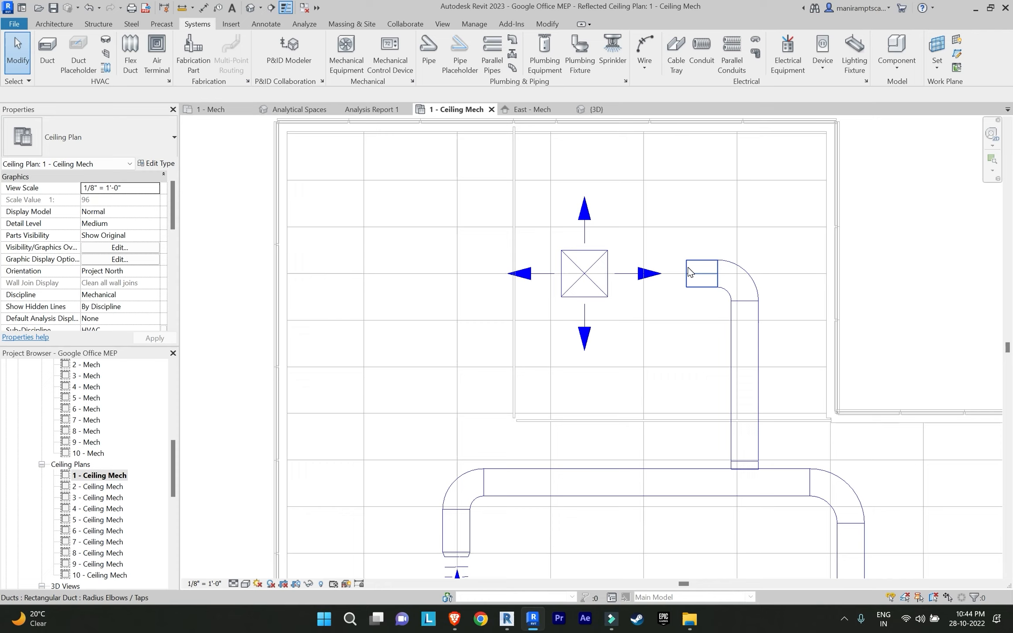
left_click(132, 63)
left_click(686, 274)
left_click(585, 274)
Step: Run a 12" flex duct from the branch east of the western vertical main north to its diffuser
scroll(599, 339, "down", 4)
scroll(704, 422, "up", 4)
left_click(688, 503)
left_click(687, 416)
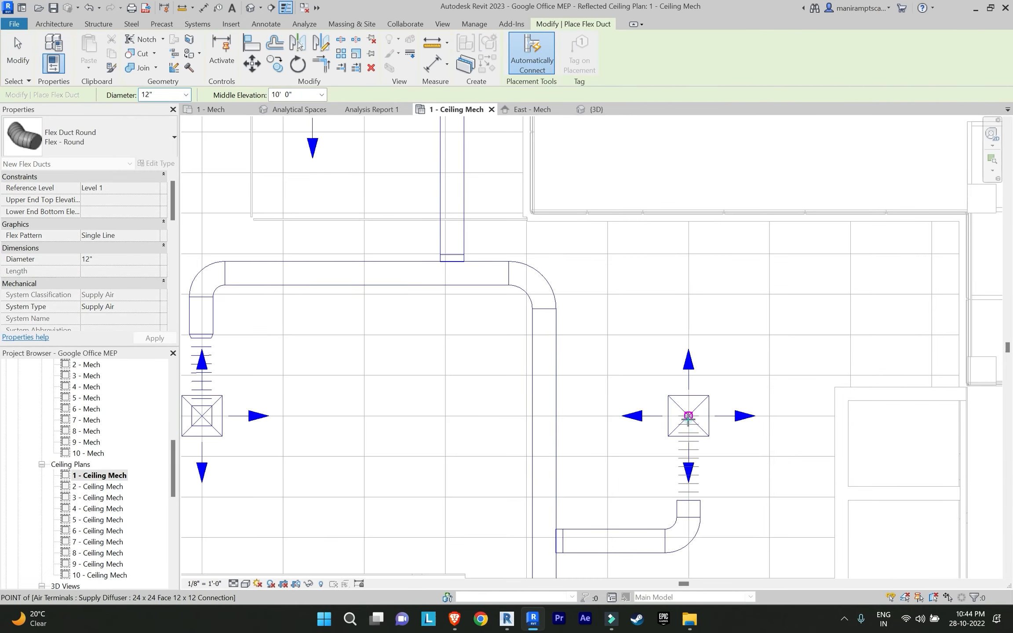
Step: Connect the southern end of the western vertical main to the diffuser below it with a 12" flex duct
scroll(689, 440, "down", 3)
middle_click_drag(695, 537, 596, 263)
scroll(540, 369, "up", 5)
left_click(502, 292)
left_click(502, 390)
key("Escape")
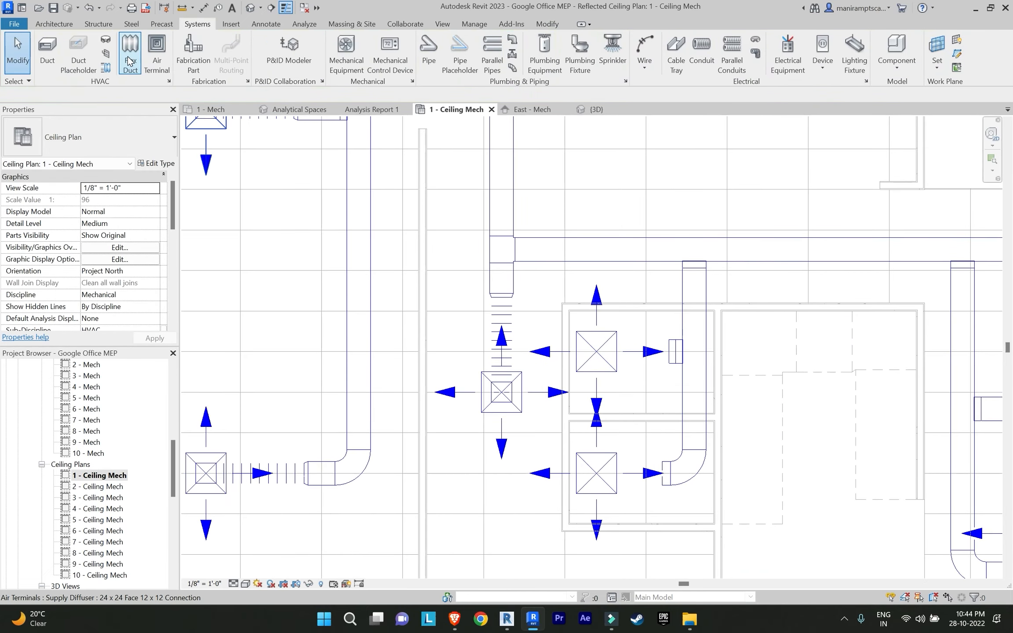
Step: Connect the two diffusers in the small stacked southwestern rooms to their branch with 12" flex ducts
left_click(131, 58)
scroll(629, 330, "up", 1)
left_click(671, 353)
left_click(591, 355)
scroll(591, 354, "down", 2)
scroll(438, 384, "up", 2)
left_click(565, 423)
left_click(492, 423)
scroll(491, 423, "down", 2)
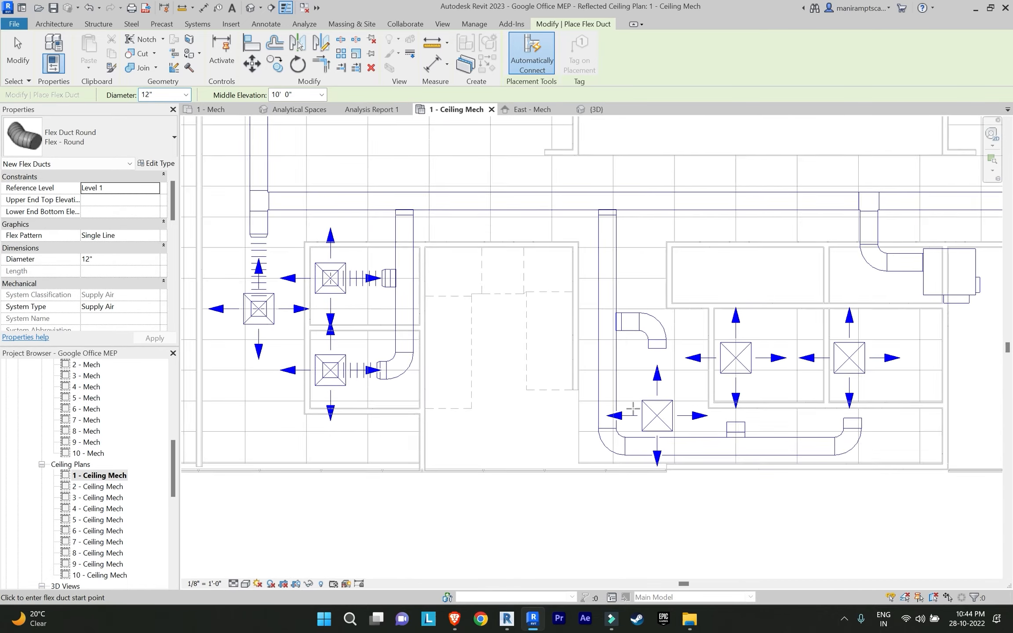
Step: Connect the three diffusers of the south-central branch to their duct ends with 12" flex ducts
scroll(678, 421, "up", 2)
left_click(650, 312)
left_click(649, 413)
middle_click_drag(771, 402, 663, 398)
left_click(660, 419)
left_click(661, 322)
middle_click_drag(837, 412, 740, 439)
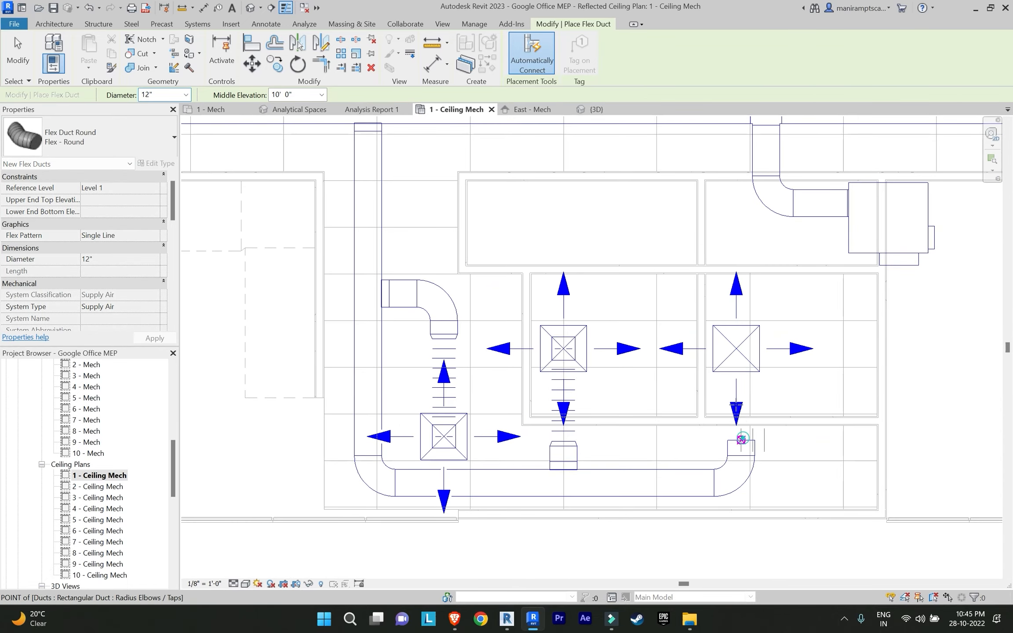
left_click(741, 440)
left_click(735, 348)
Step: Connect both ends of the southeastern branch to the western and eastern diffusers above them with 12" flex ducts
scroll(702, 354, "down", 3)
scroll(788, 374, "up", 3)
left_click(778, 412)
middle_click_drag(946, 348, 283, 348)
left_click(780, 336)
scroll(675, 416, "up", 1)
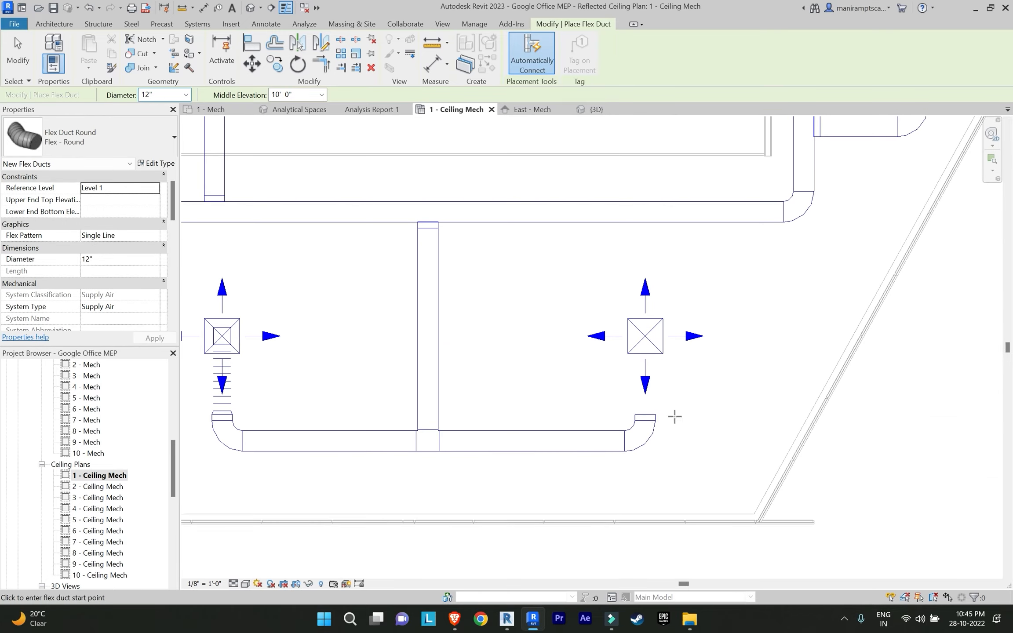
left_click(646, 415)
left_click(643, 333)
Step: Connect the two diffusers in the far-east rooms along the slanted wall to their branches with 12" flex ducts
scroll(643, 333, "down", 2)
middle_click_drag(800, 135, 758, 278)
scroll(758, 278, "up", 1)
left_click(826, 309)
left_click(825, 226)
middle_click_drag(805, 128, 728, 323)
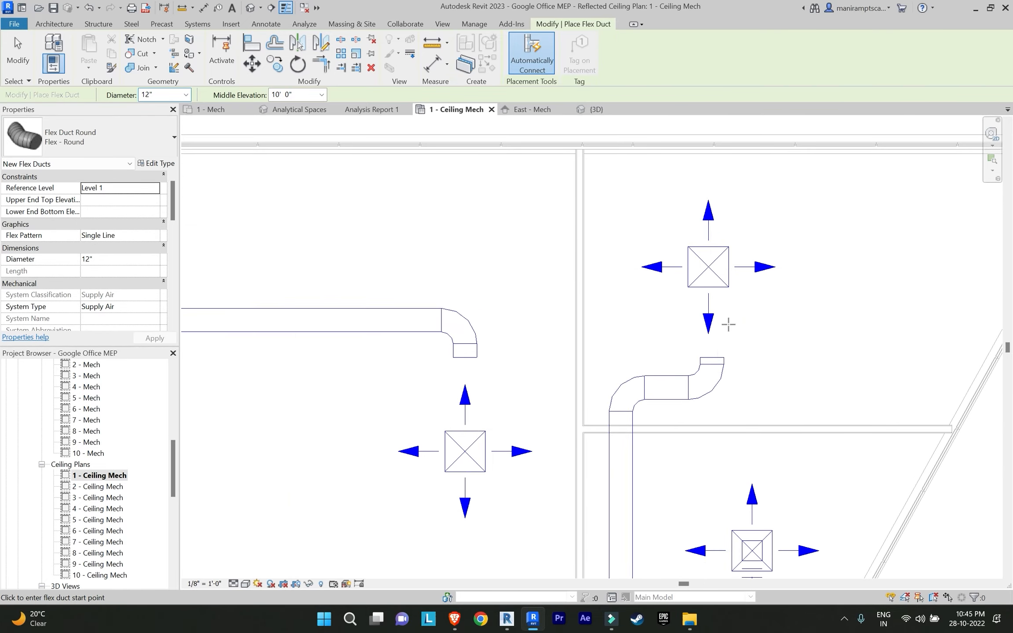
left_click(712, 358)
left_click(709, 270)
Step: Connect the three diffusers of the large northeastern room to their branch with 12" flex ducts, finishing the flex duct placement
middle_click_drag(660, 286, 838, 268)
left_click(645, 340)
left_click(643, 424)
middle_click_drag(615, 425, 879, 411)
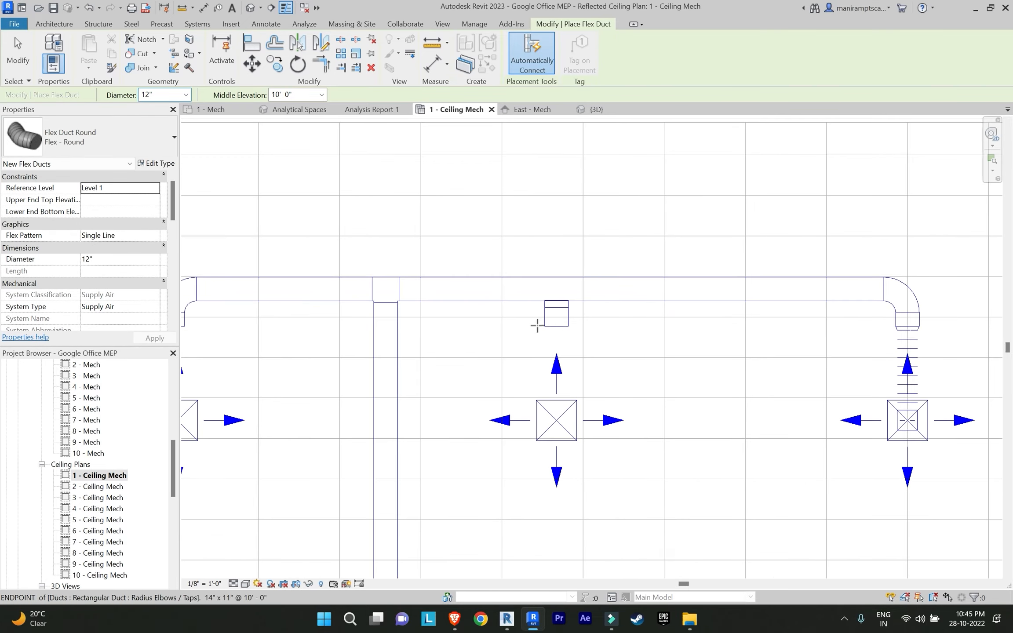
left_click(556, 327)
left_click(557, 423)
middle_click_drag(642, 439, 940, 385)
left_click(473, 274)
left_click(477, 367)
scroll(550, 370, "down", 5)
middle_click_drag(485, 459, 651, 351)
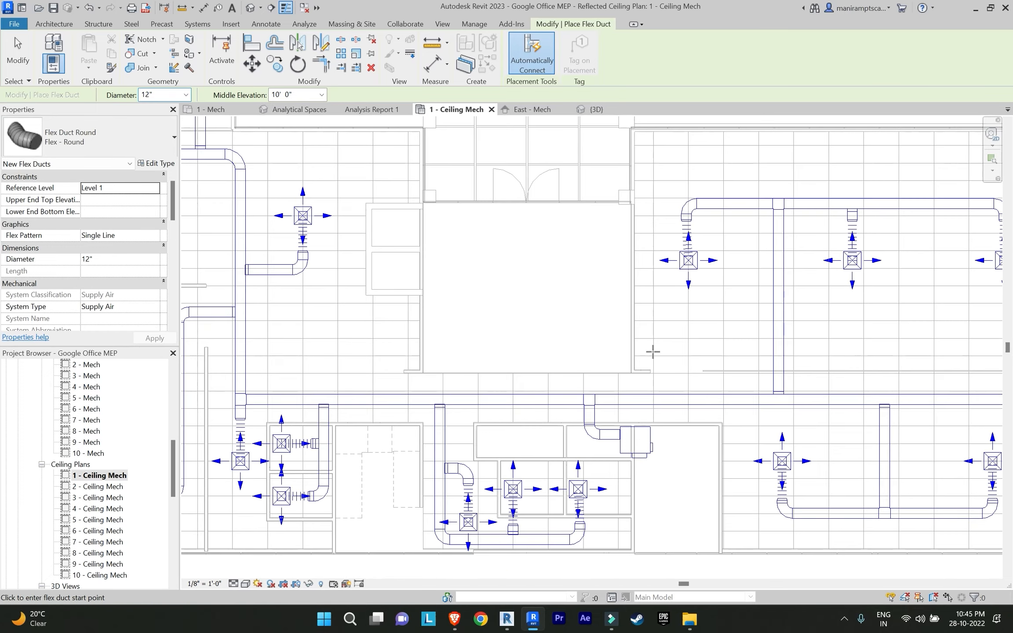
scroll(652, 351, "down", 1)
middle_click_drag(459, 411, 581, 381)
key("Escape")
key("Escape")
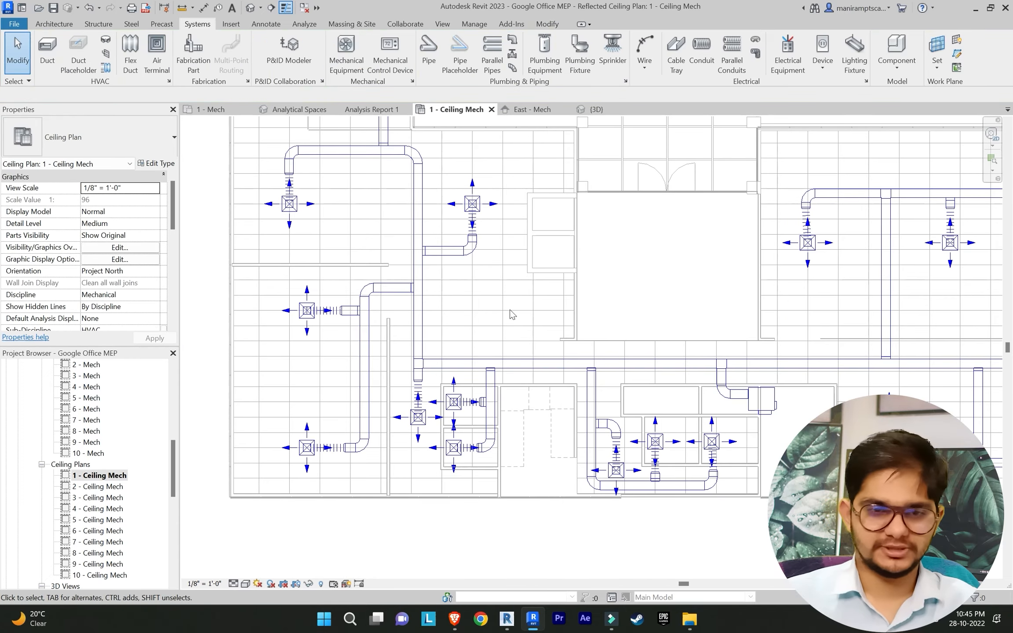
Step: Examine the complete duct and flex duct layout in the {3D} view
left_click(590, 110)
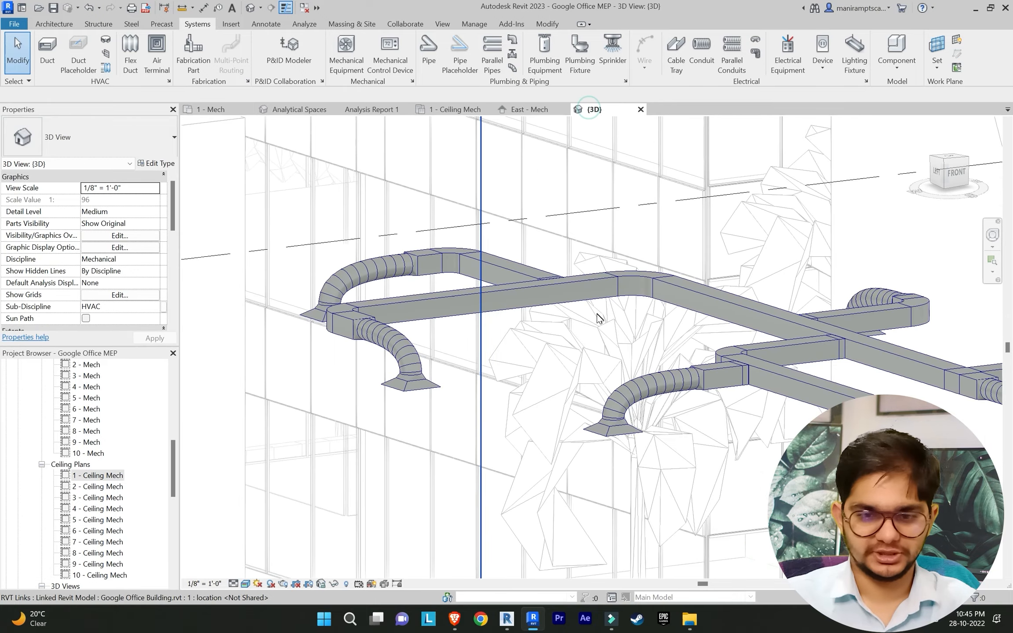
middle_click_drag(597, 317, 664, 311, "shift")
scroll(654, 396, "down", 5)
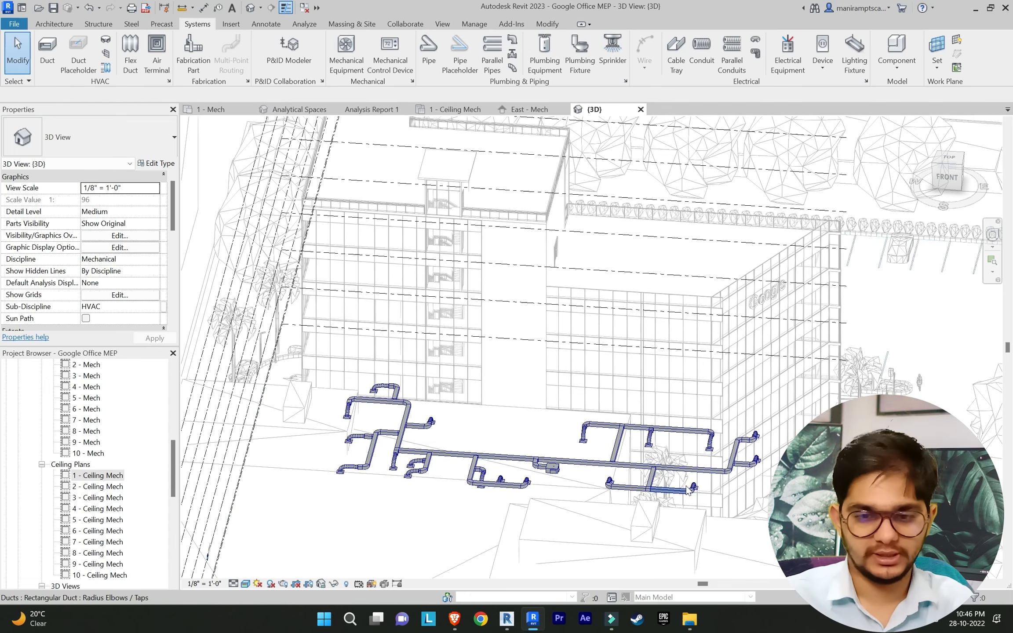
scroll(660, 397, "up", 4)
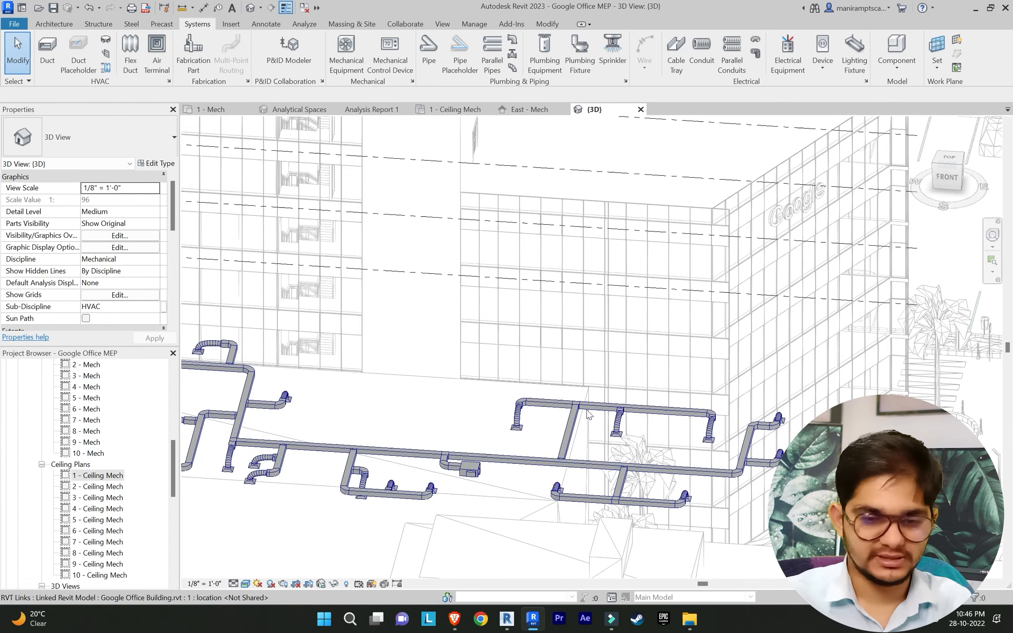
scroll(577, 383, "down", 1)
middle_click_drag(410, 409, 469, 414)
scroll(470, 412, "up", 1)
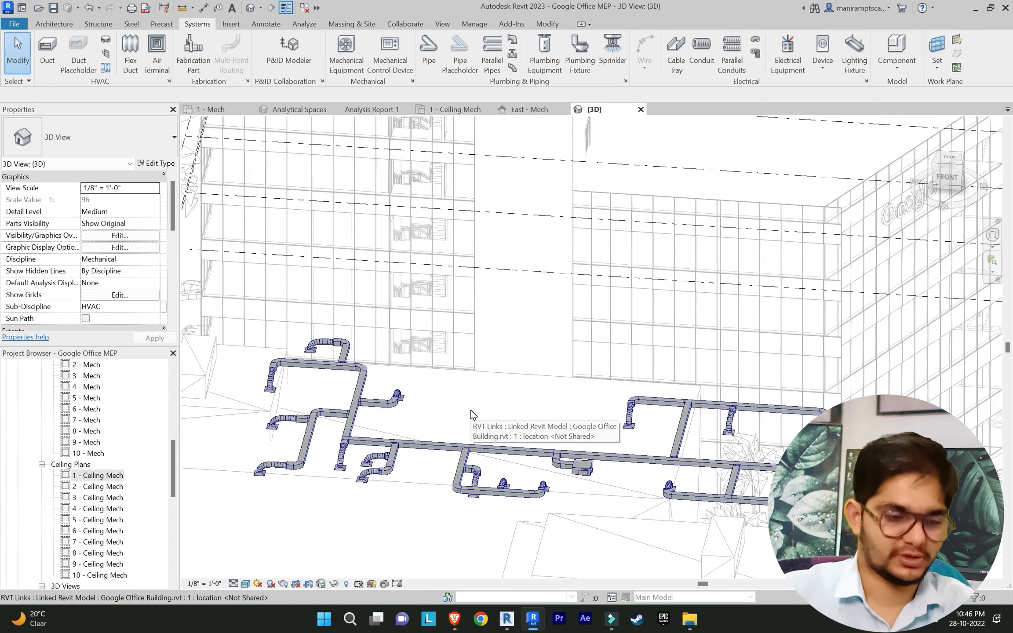
Step: Open the 1 - Ceiling Mech plan and select everything on the floor
double_click(101, 476)
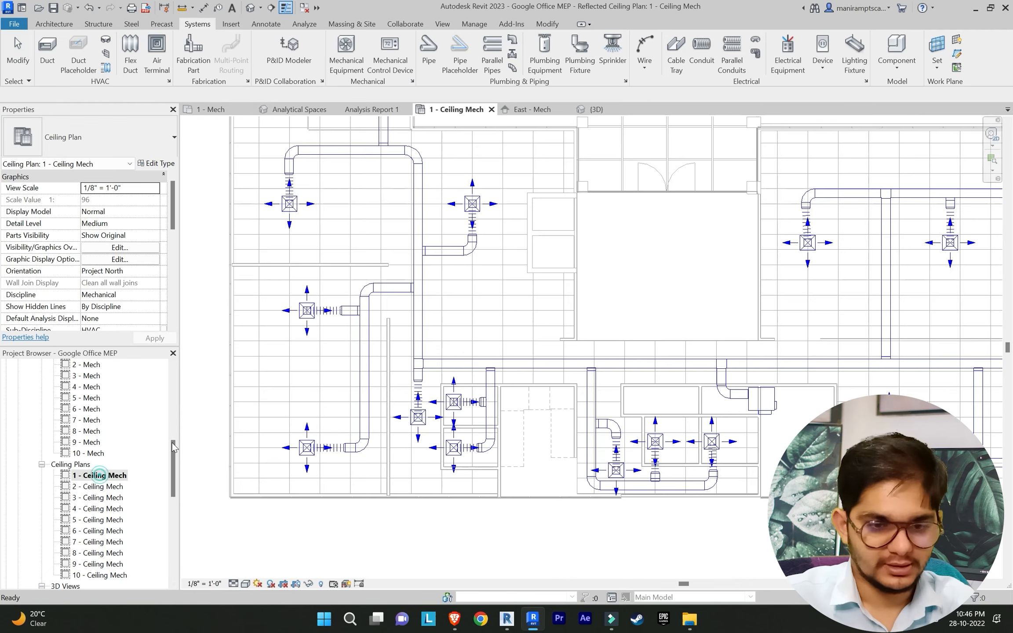
scroll(404, 329, "down", 3)
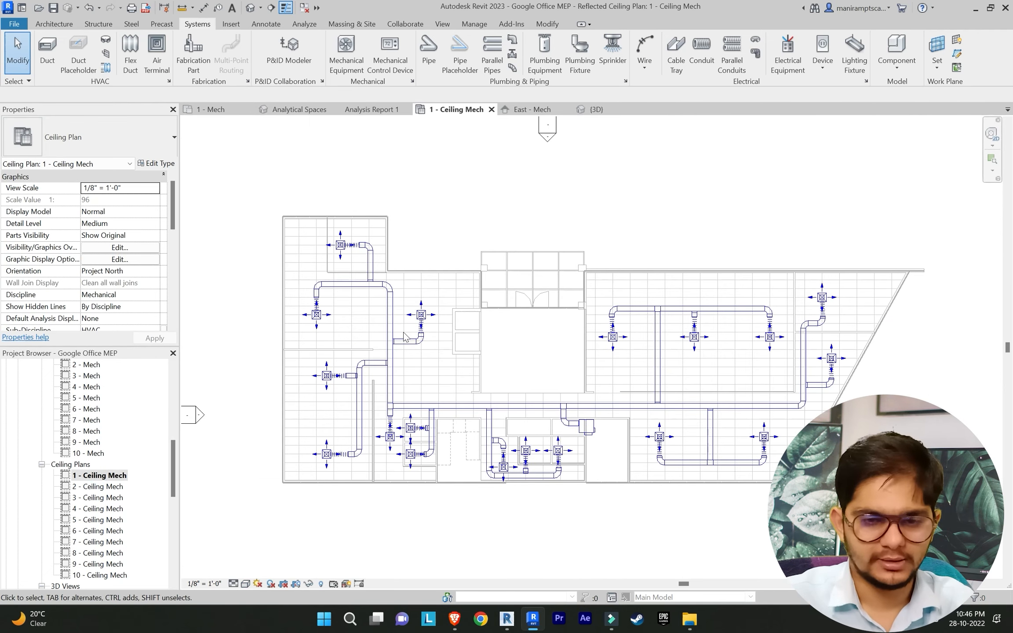
scroll(404, 338, "down", 2)
left_click_drag(270, 207, 792, 499)
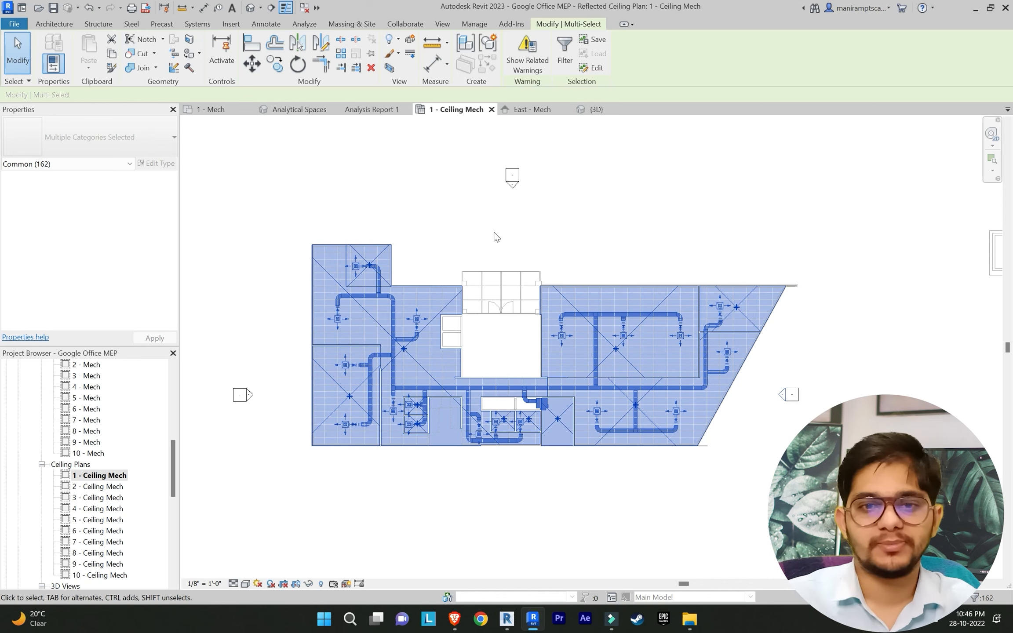
Step: Filter the selection to Air Terminals, Duct Fittings, Ducts, Flex Ducts and Mechanical Equipment, excluding Spaces and Views
left_click(558, 62)
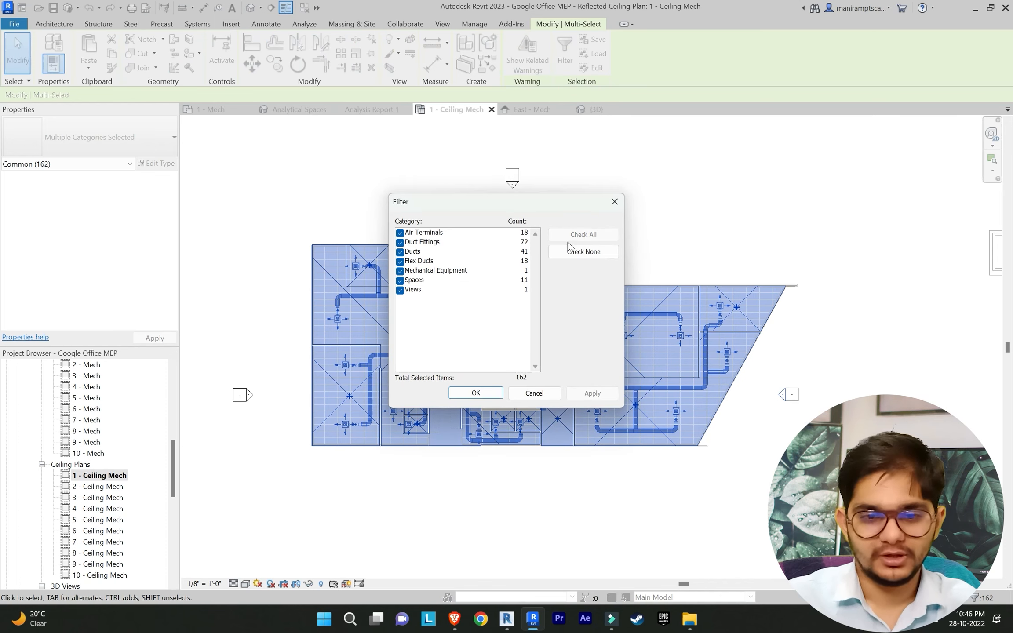
left_click(580, 252)
left_click(402, 233)
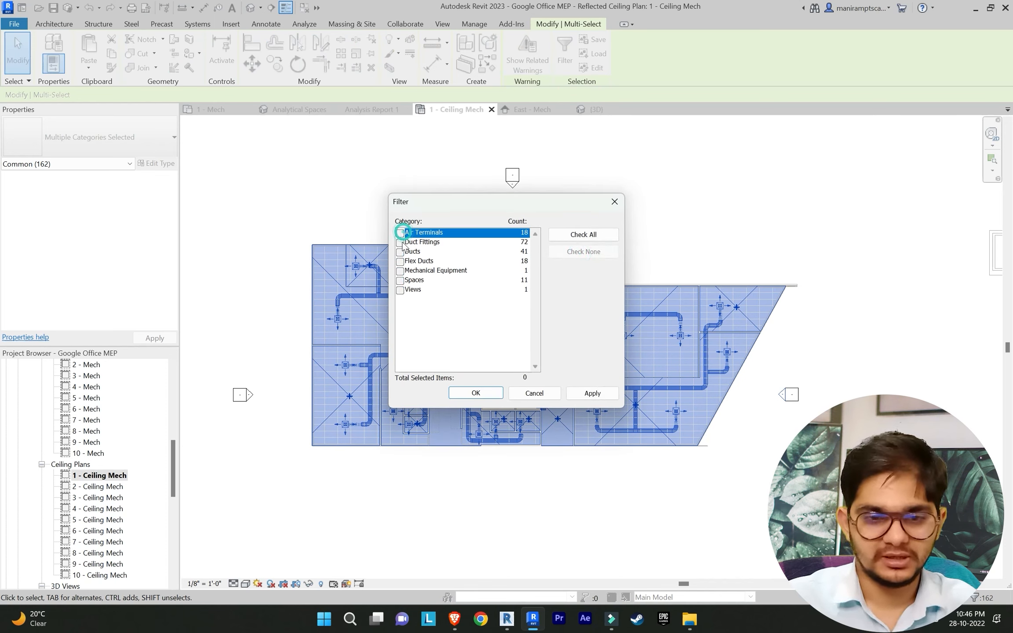
left_click(401, 242)
left_click(401, 252)
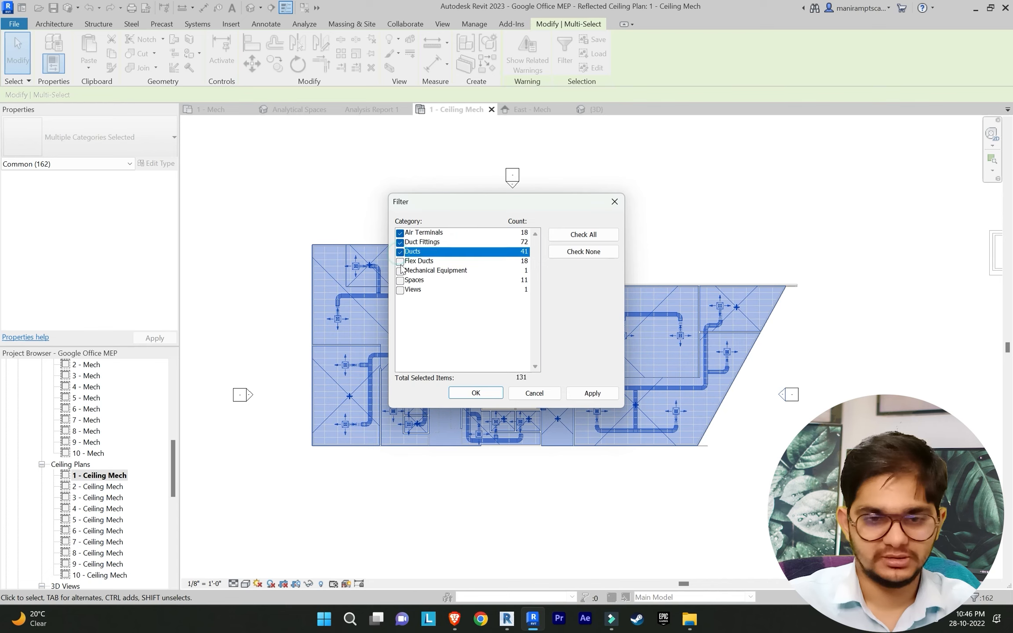
left_click(400, 262)
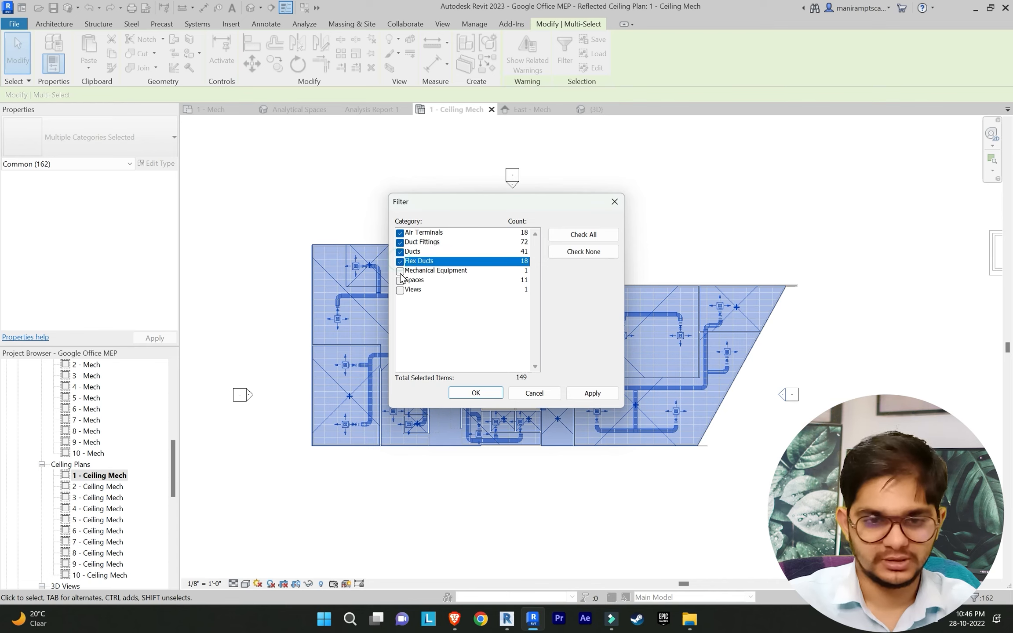
left_click(400, 271)
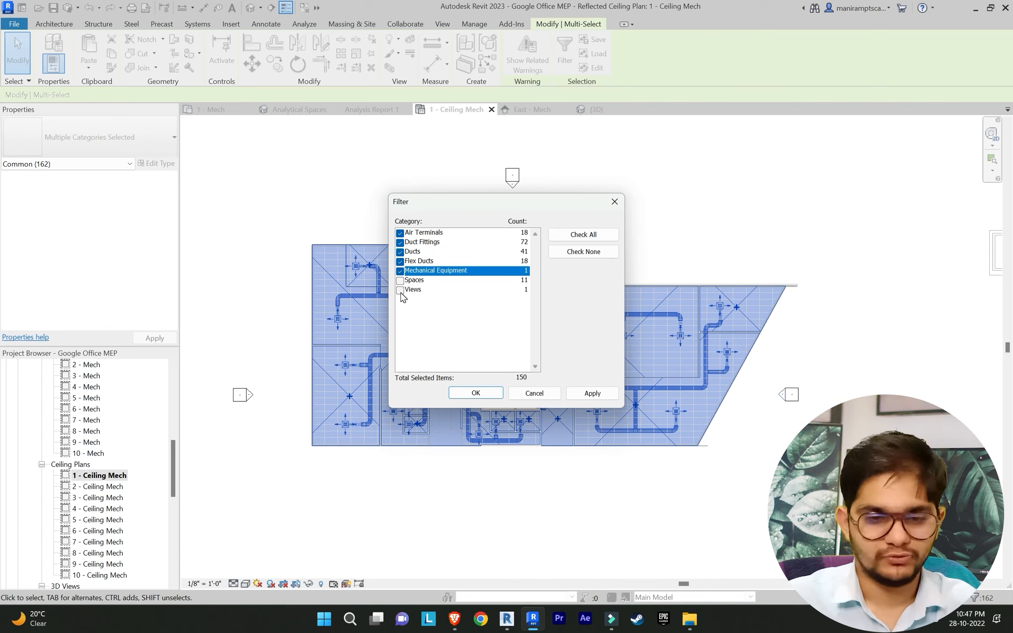
left_click(476, 392)
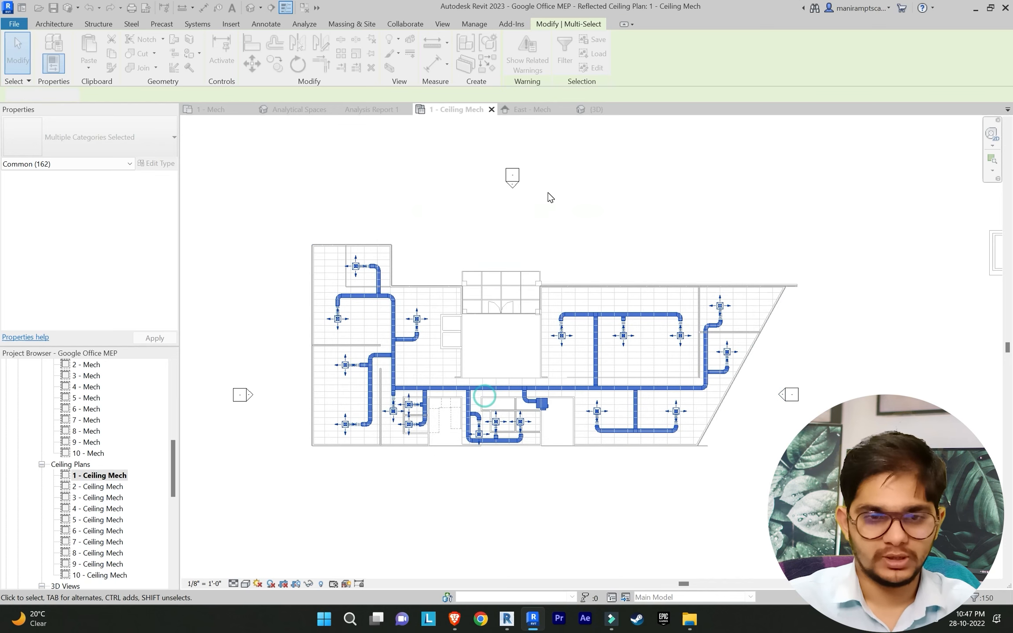
Step: Copy the selected HVAC elements and paste them aligned to the 2nd Floor, 3rd Floor, 4th Floor and Level 2
left_click(112, 54)
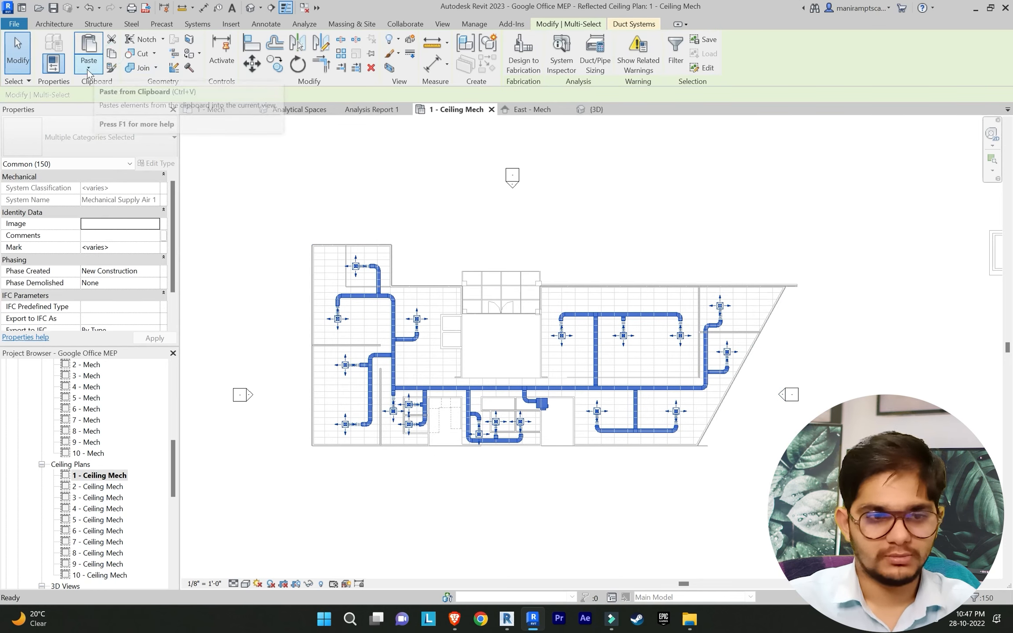
left_click(88, 69)
left_click(119, 107)
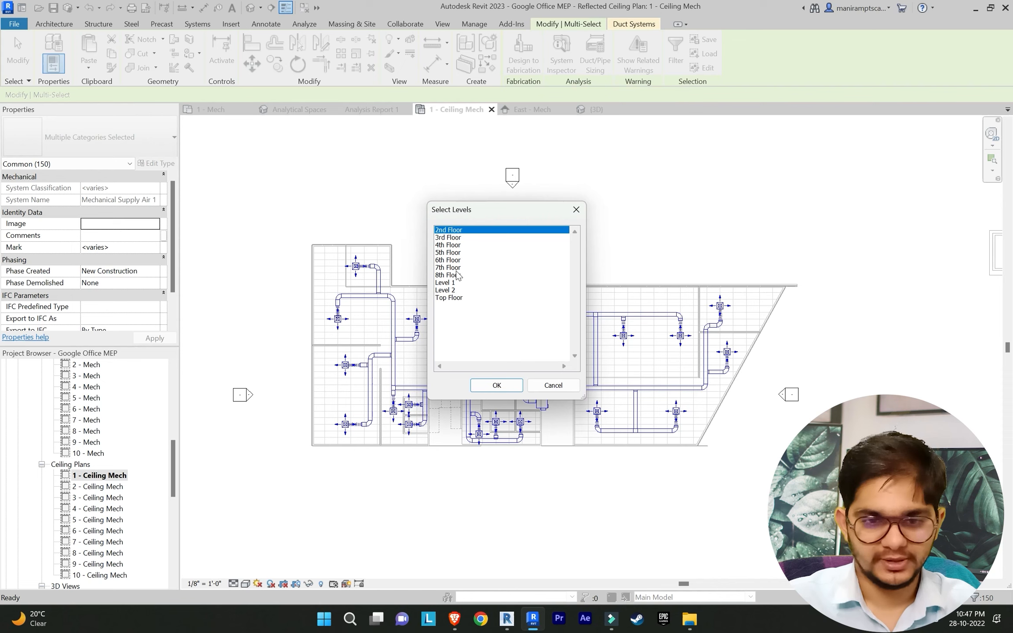
left_click(451, 291)
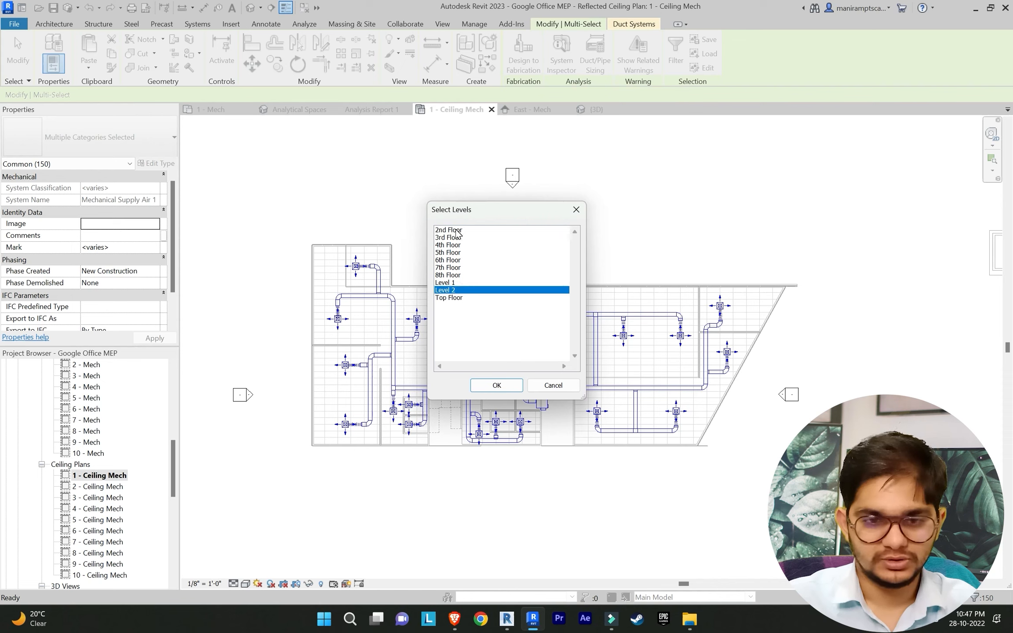
left_click_drag(458, 231, 457, 245, "ctrl")
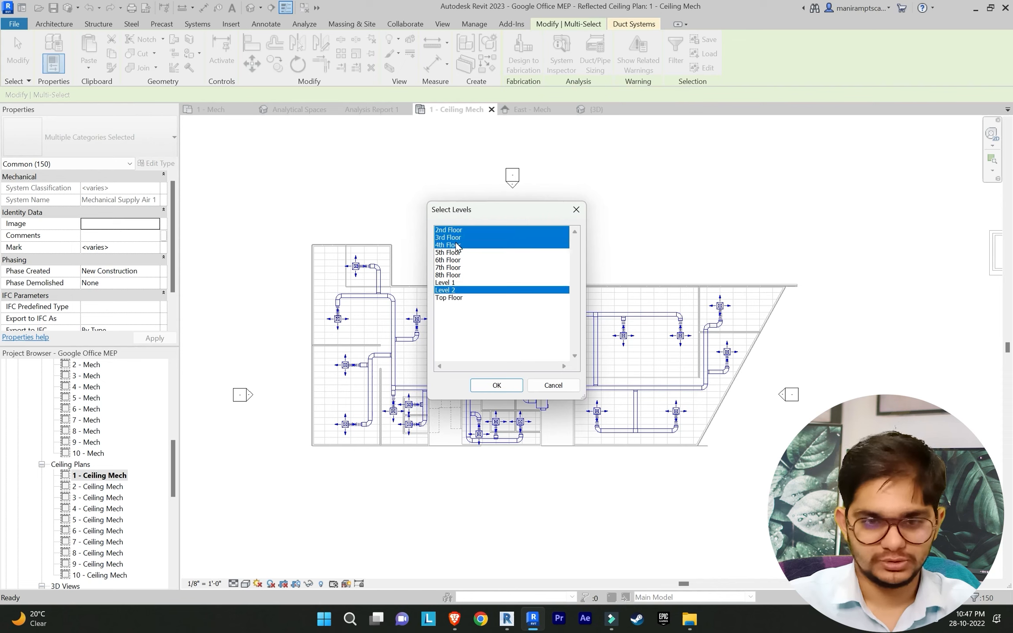
left_click(497, 386)
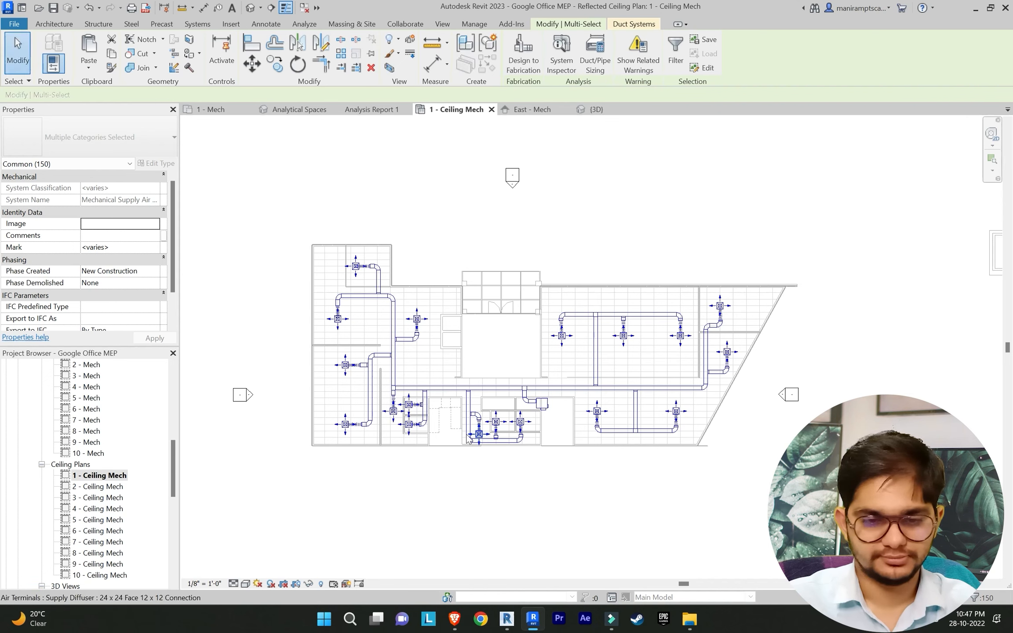
left_click(546, 487)
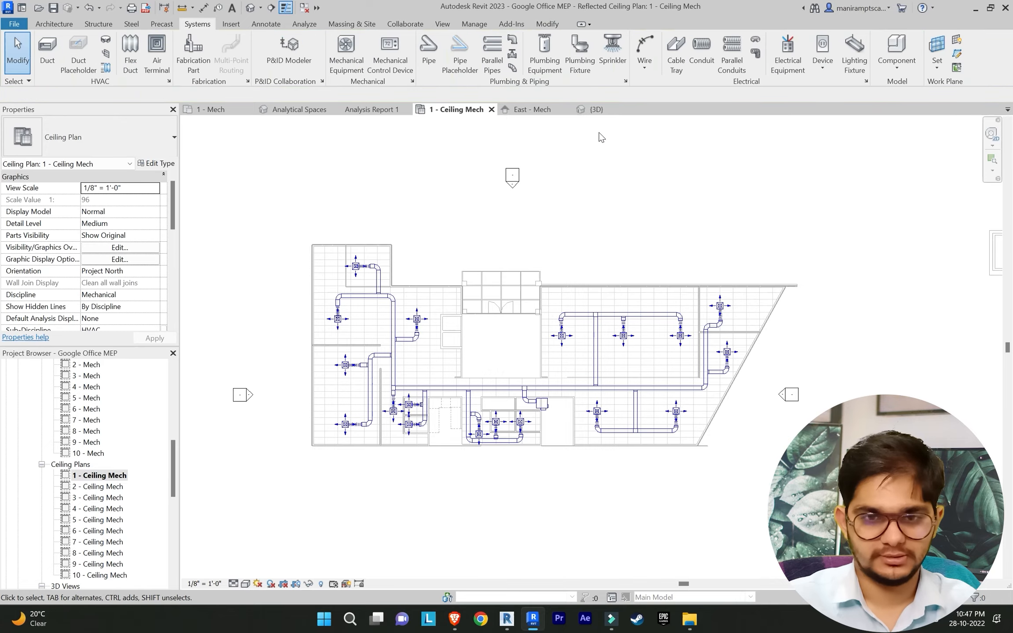
Step: Examine the HVAC layouts pasted across the building's floors from several sides in the {3D} view
left_click(596, 109)
scroll(579, 282, "up", 1)
middle_click_drag(579, 282, 572, 350)
scroll(572, 348, "down", 3)
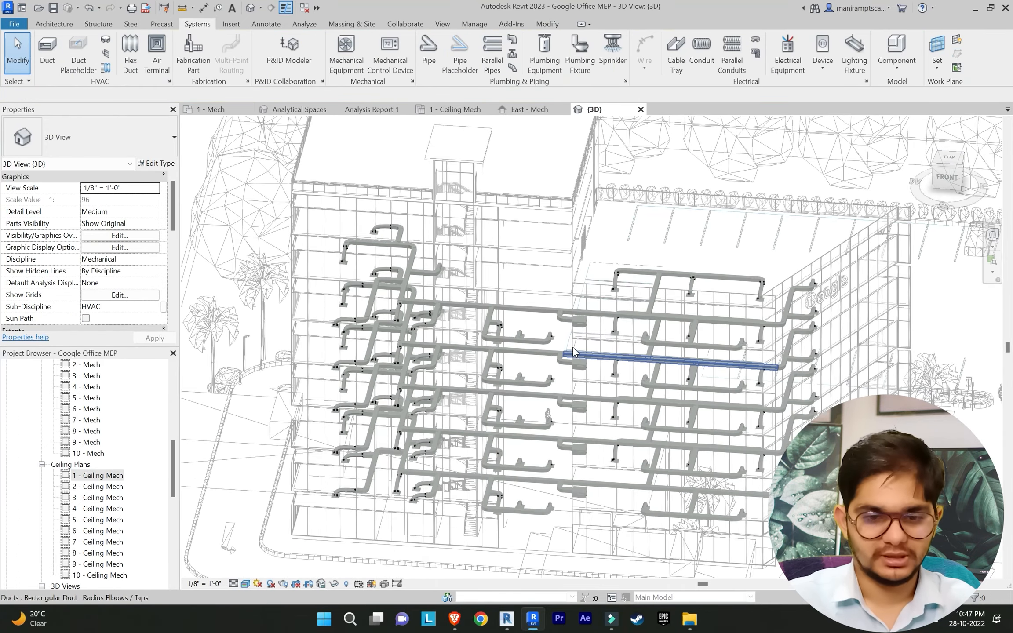
middle_click_drag(603, 313, 347, 264, "shift")
middle_click_drag(743, 280, 506, 316)
middle_click_drag(772, 295, 613, 309)
middle_click_drag(686, 304, 495, 348, "shift")
mouse_move(796, 265)
middle_mouse_down()
mouse_move(753, 281)
mouse_move(809, 256)
middle_mouse_up()
mouse_move(810, 256)
middle_mouse_down()
mouse_move(652, 294)
mouse_move(825, 252)
middle_mouse_up()
scroll(650, 289, "up", 1)
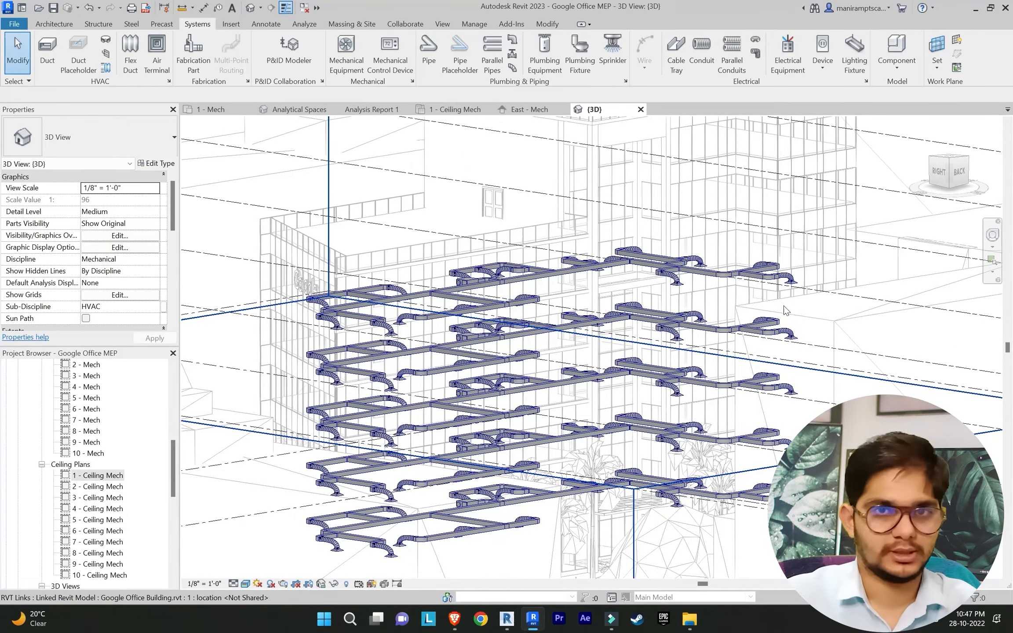
middle_click_drag(825, 252, 669, 319, "shift")
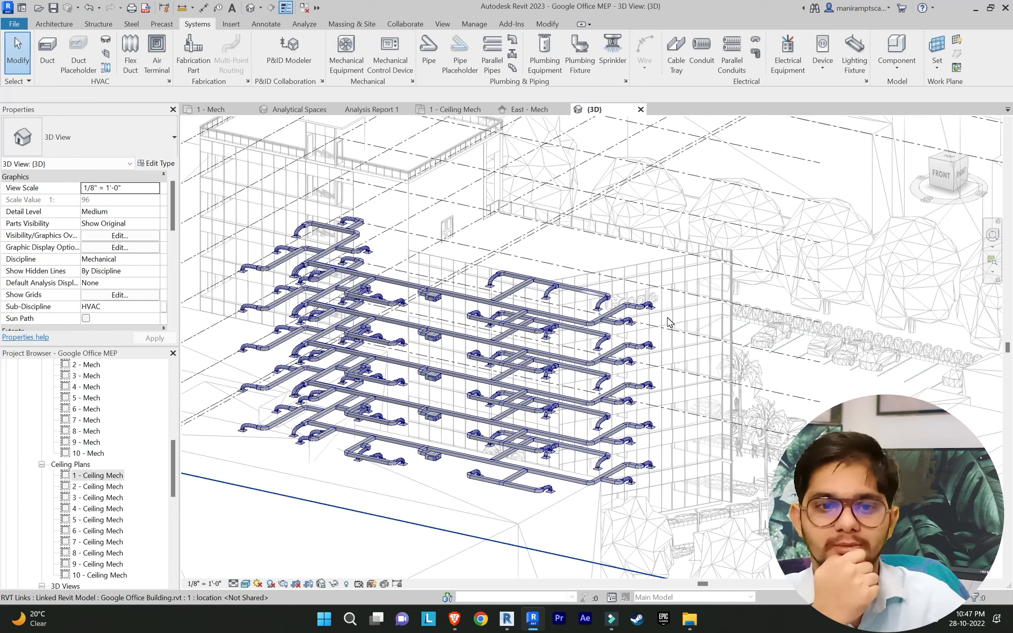
Step: Undo the multi-level paste of the HVAC elements and return to the 1 - Ceiling Mech plan
key("ctrl+z")
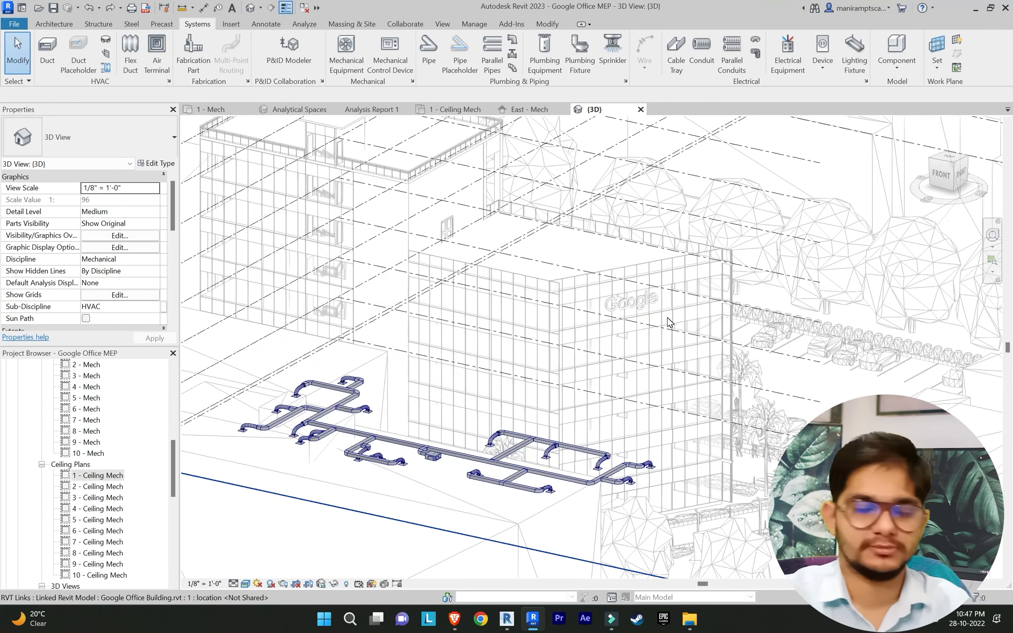
double_click(109, 476)
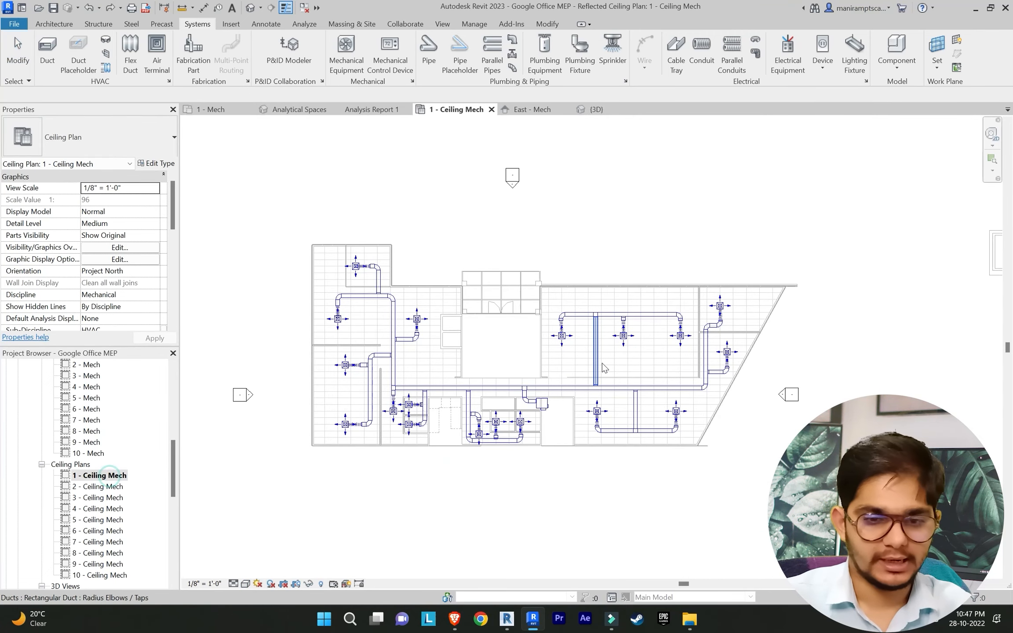
scroll(603, 364, "down", 2)
scroll(535, 371, "up", 2)
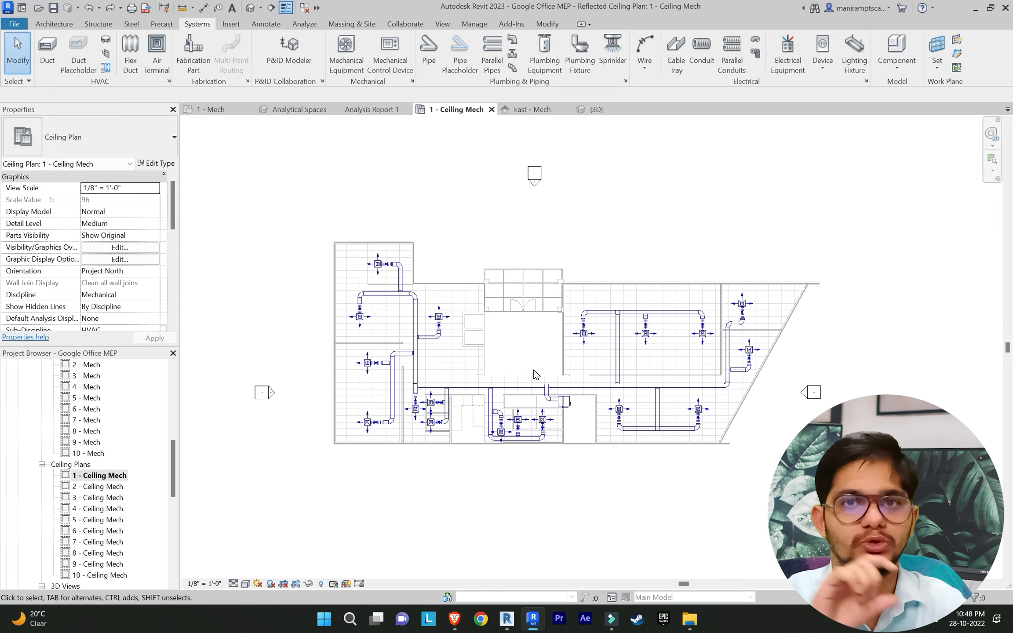
Step: Inspect the airflow of the supply air system through the main corridor duct with the System Inspector, then finish the inspection
scroll(535, 374, "up", 3)
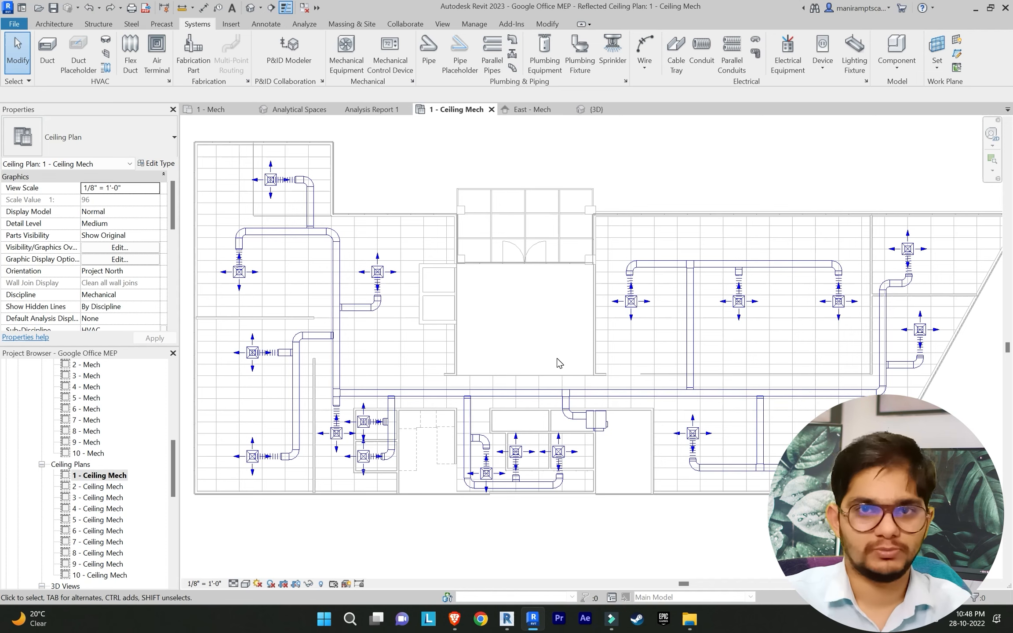
scroll(560, 363, "up", 2)
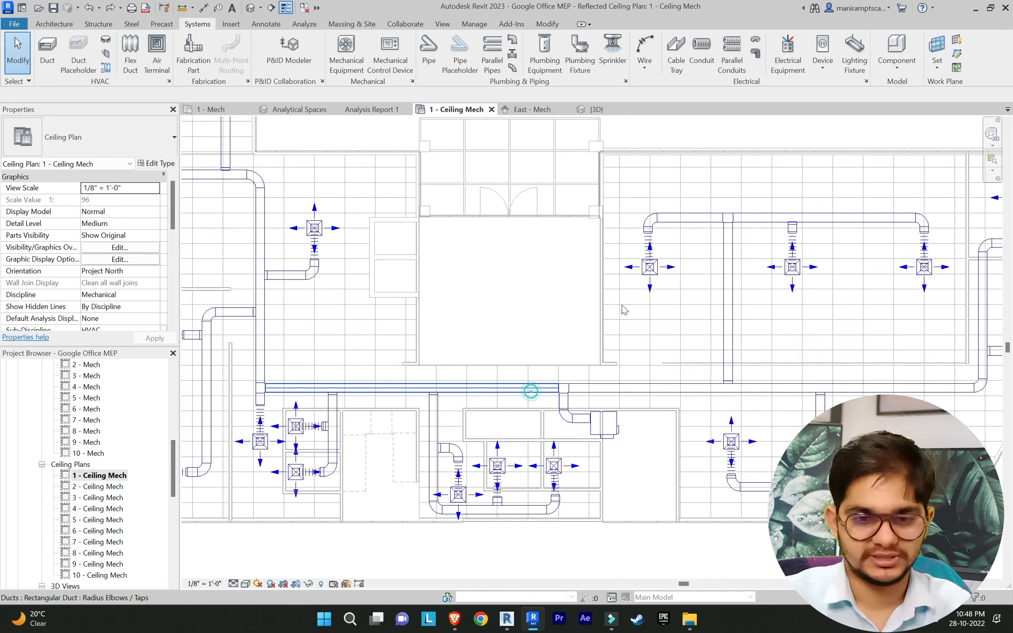
left_click(530, 388)
left_click(770, 55)
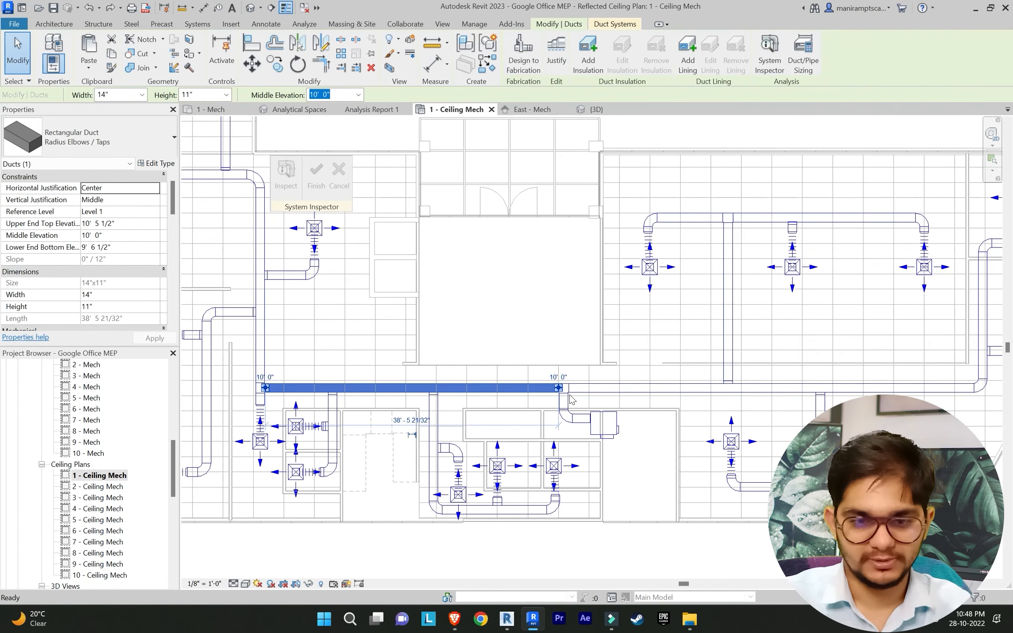
left_click(285, 173)
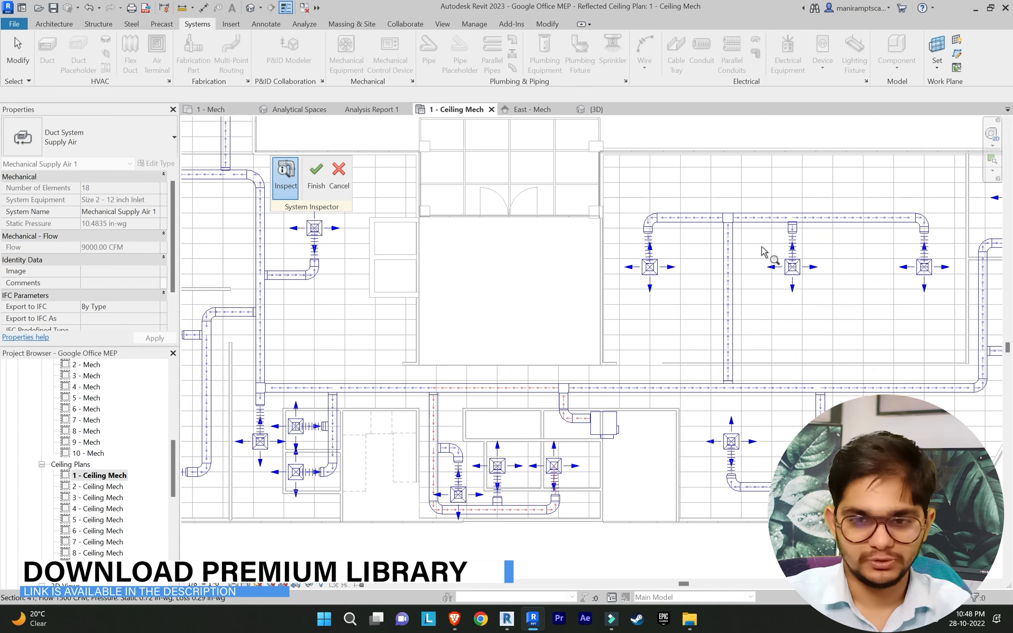
scroll(788, 347, "down", 2)
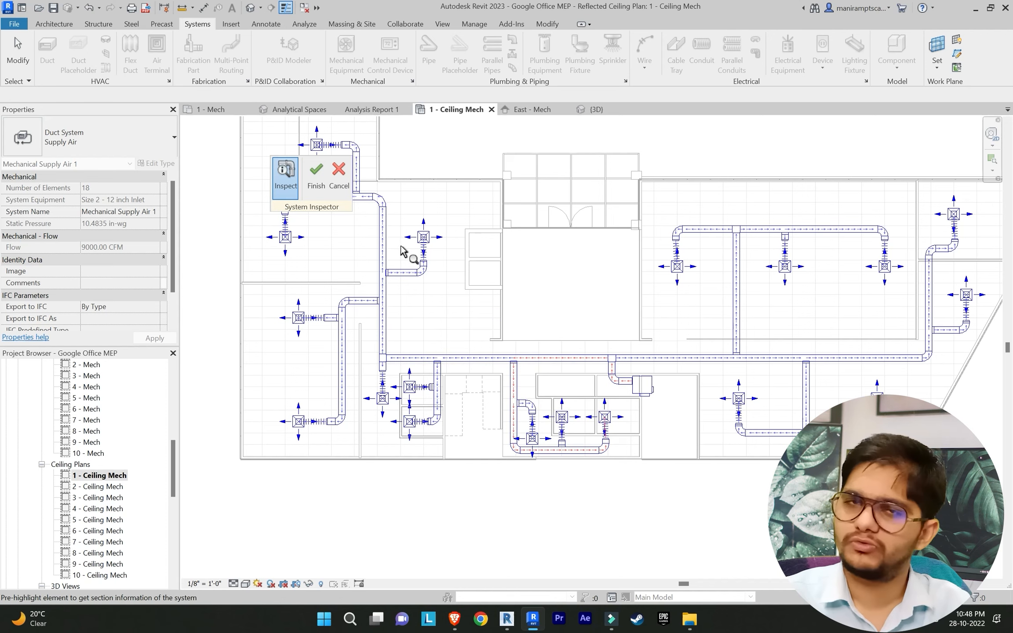
left_click(319, 179)
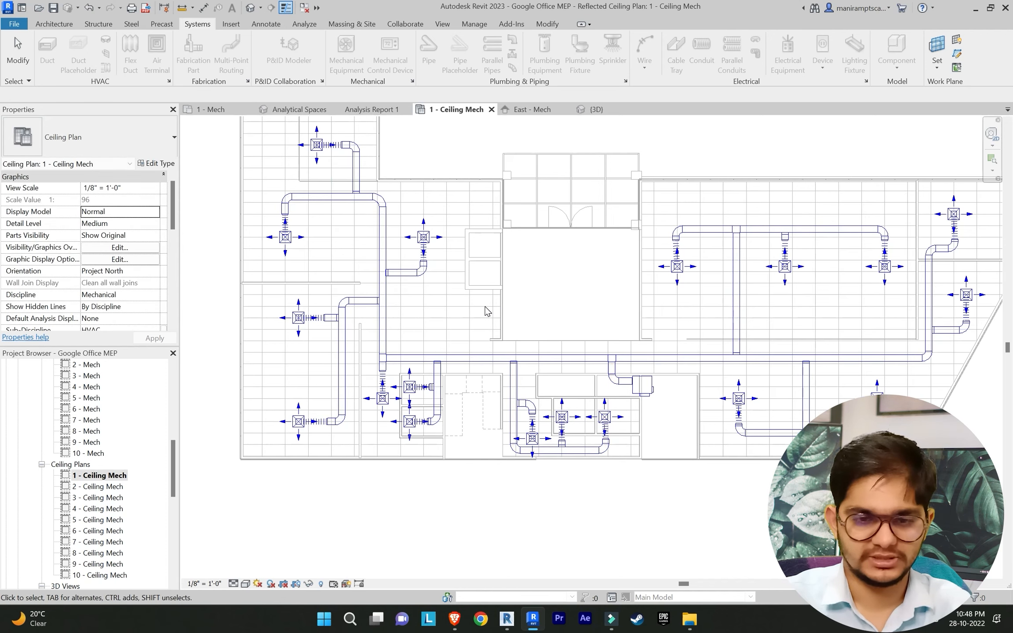
scroll(487, 311, "up", 2)
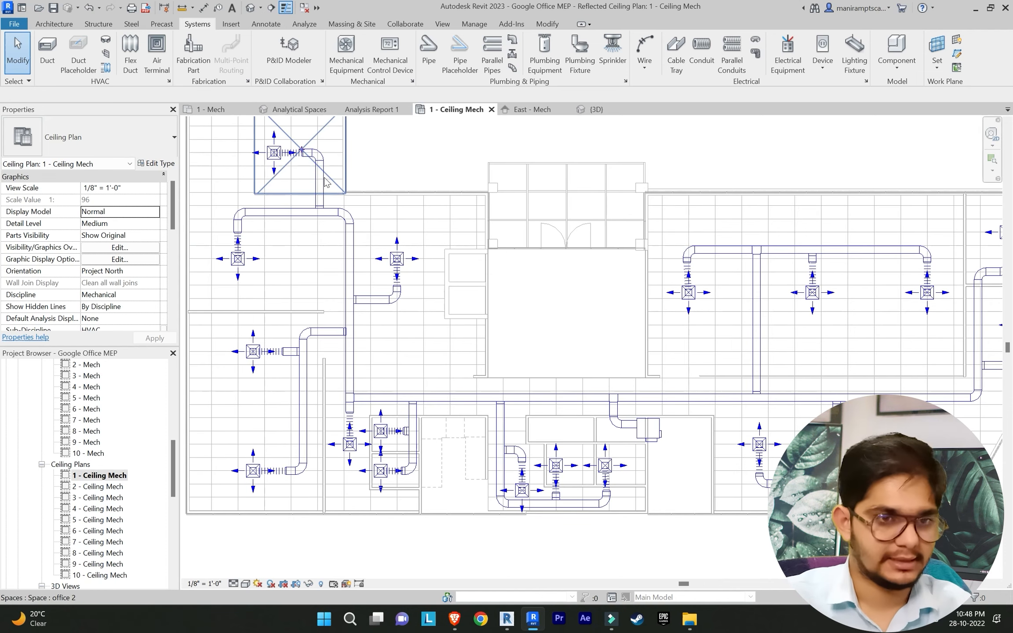
scroll(382, 213, "up", 1)
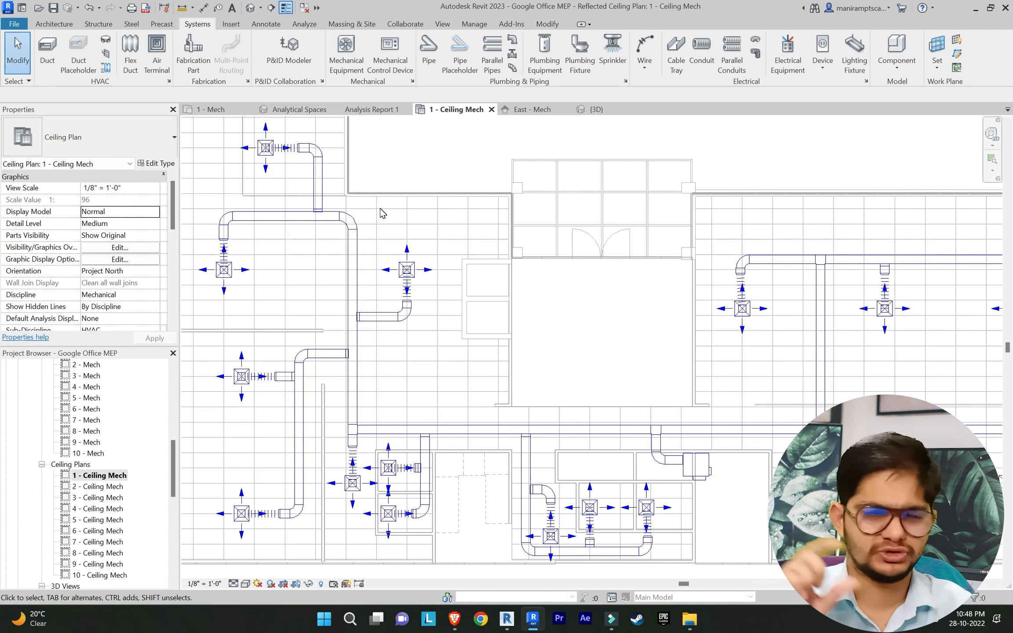
left_click(276, 25)
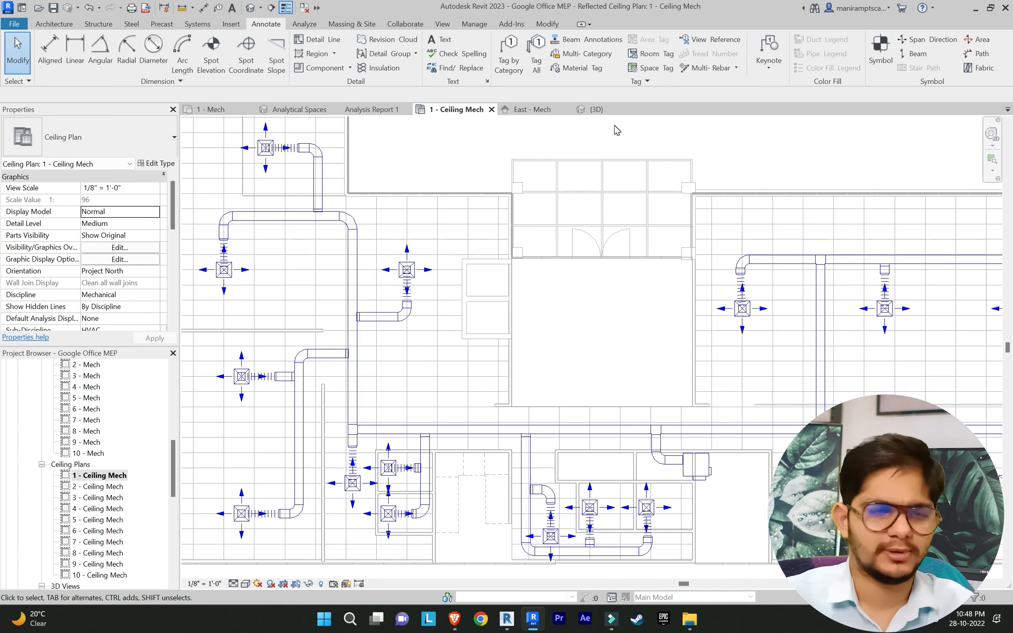
left_click(62, 24)
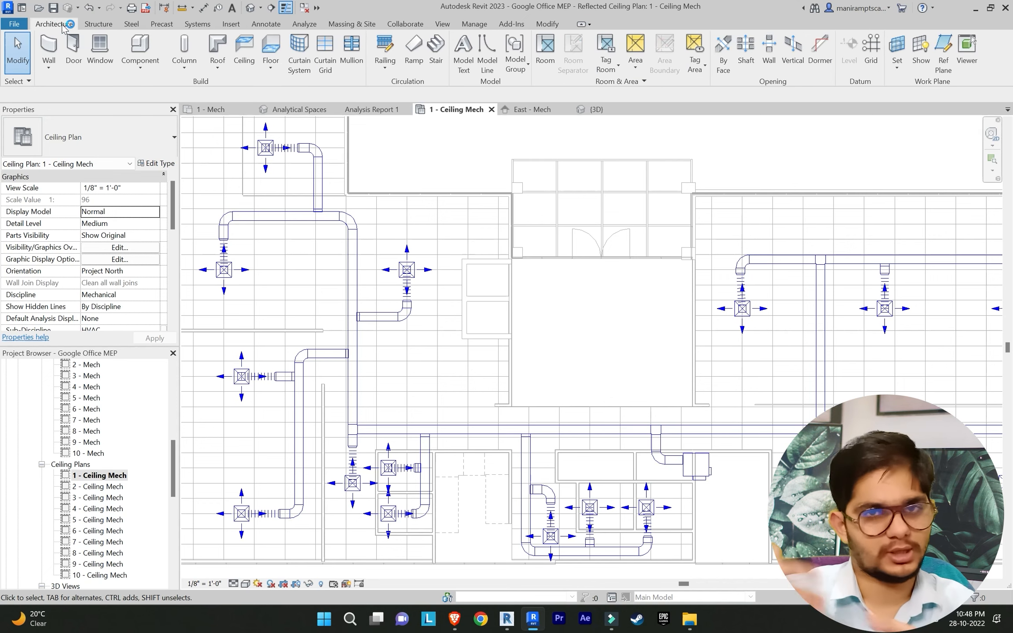
Step: Open the Duct Sizing settings for the short duct attached to the mechanical equipment unit south of the main corridor duct
scroll(349, 192, "down", 2)
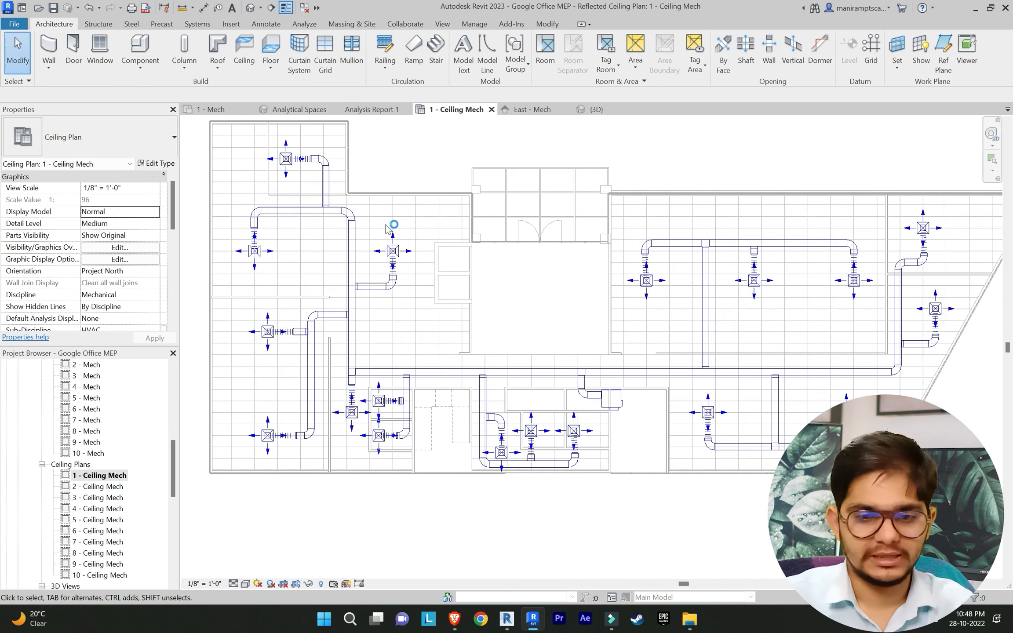
scroll(472, 307, "up", 3)
scroll(555, 341, "up", 1)
middle_click_drag(563, 363, 537, 320)
scroll(545, 334, "up", 1)
middle_click_drag(585, 409, 541, 387)
scroll(573, 368, "up", 1)
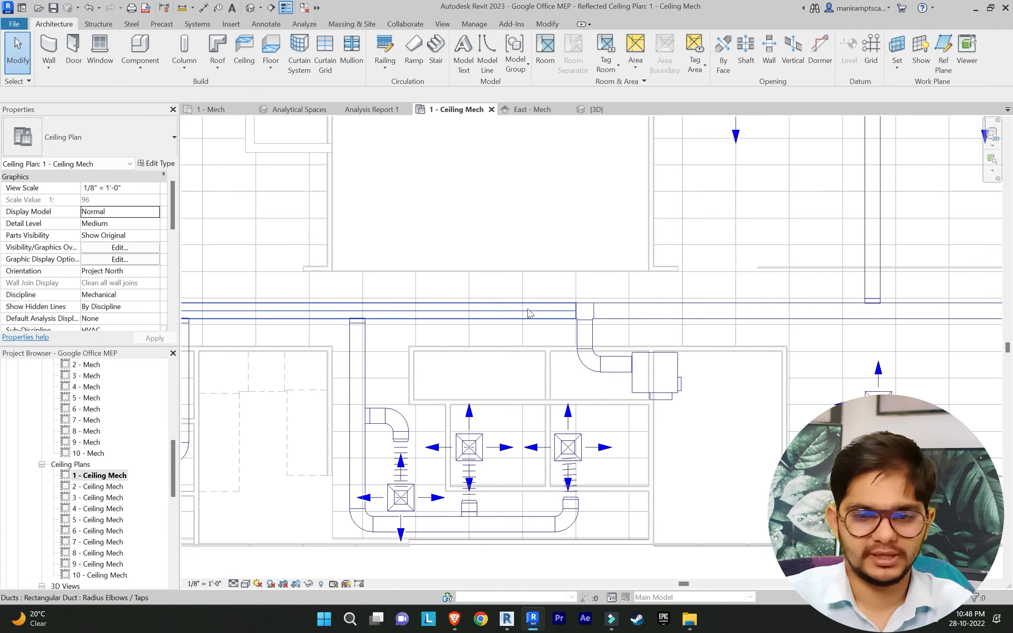
left_click(616, 364)
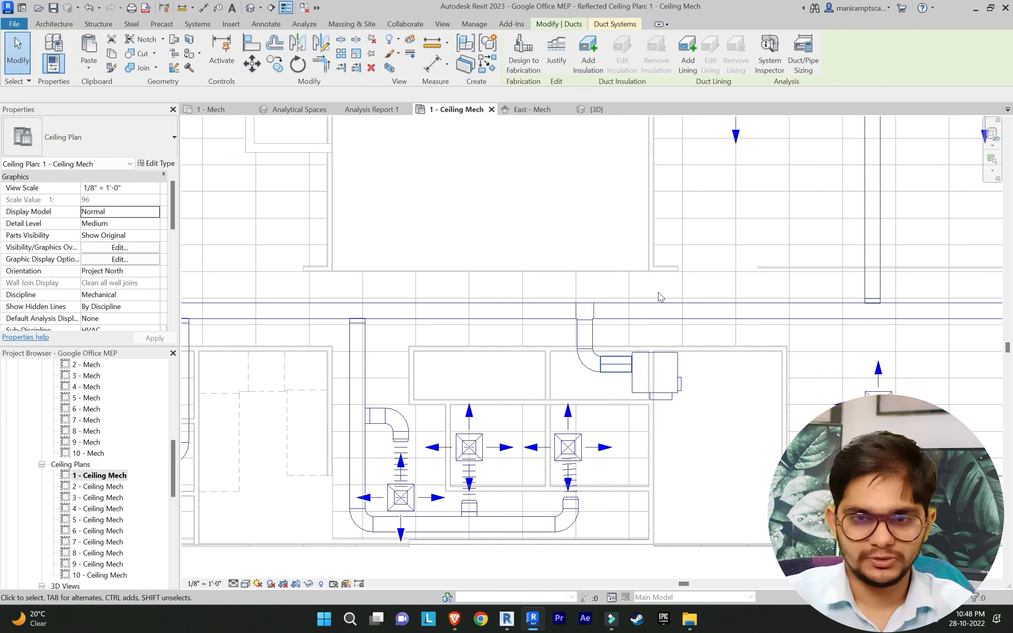
left_click(796, 64)
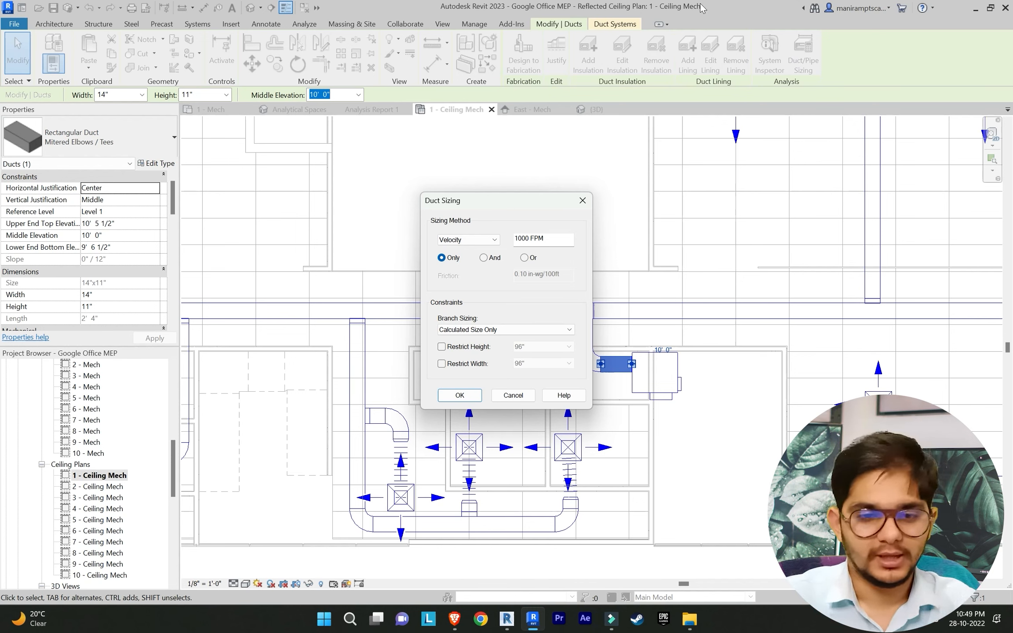
Step: Go through the Friction, Equal Friction and Static Regain sizing methods for the selected duct
left_click(475, 241)
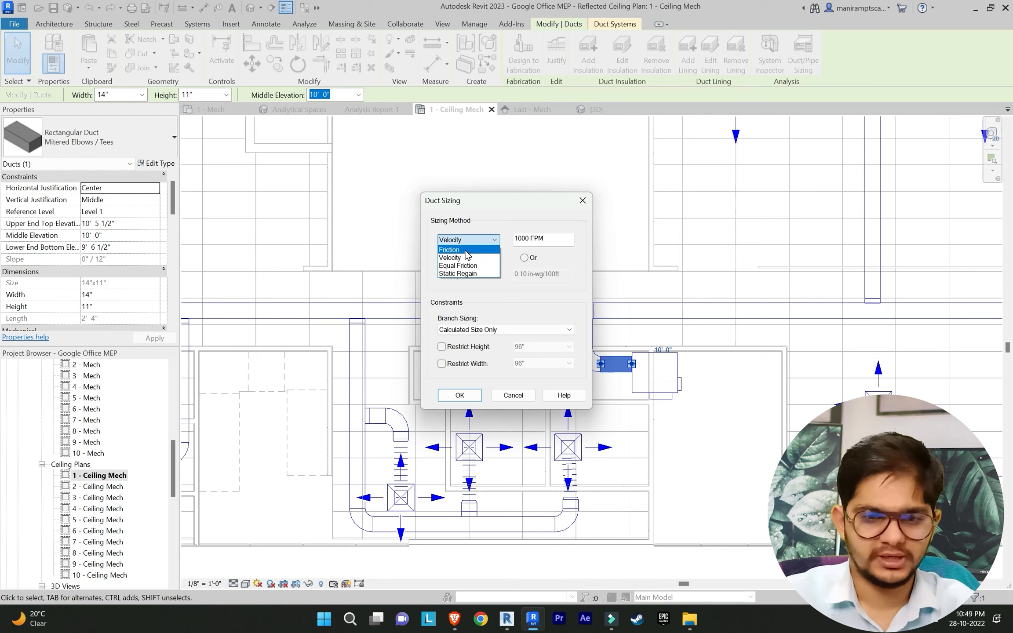
left_click(457, 250)
left_click(467, 239)
left_click(469, 265)
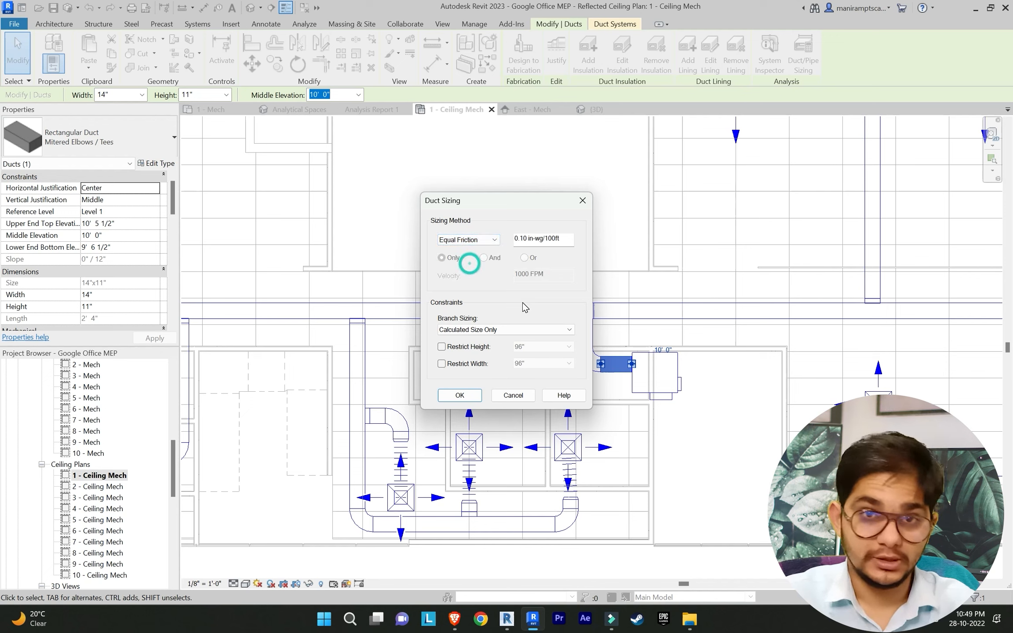
left_click(469, 240)
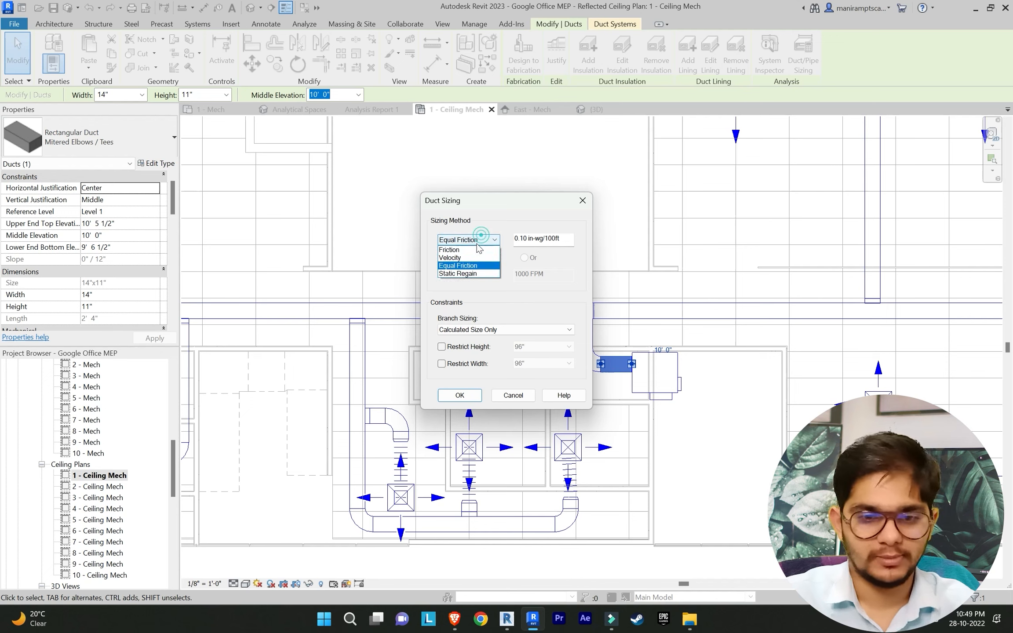
left_click(466, 272)
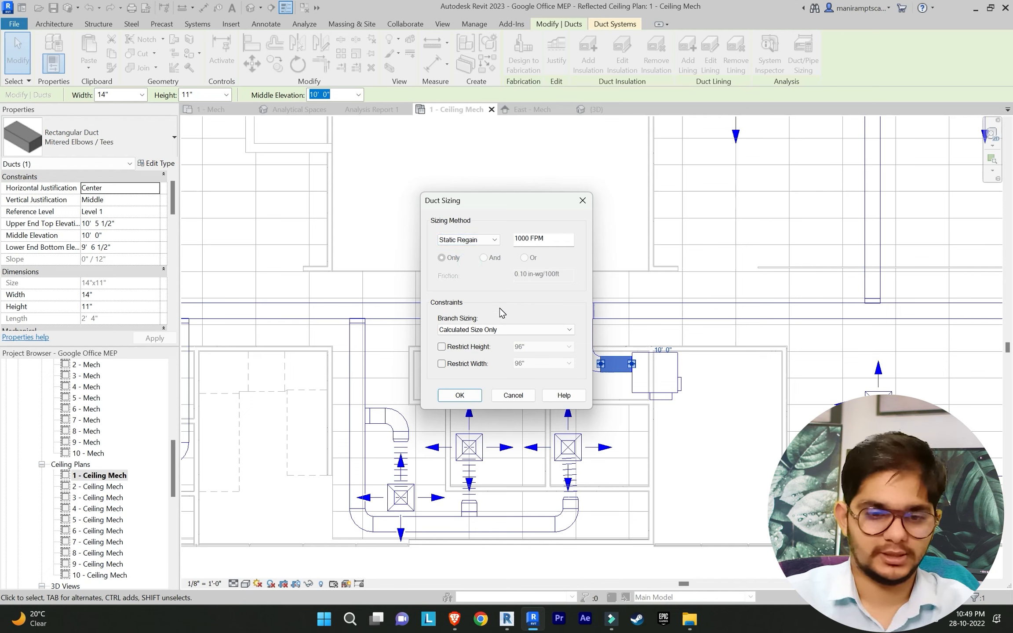
Step: Go through the Match Connector Size and Larger of Connector and Calculated branch sizing options, returning to Calculated Size Only
left_click(484, 329)
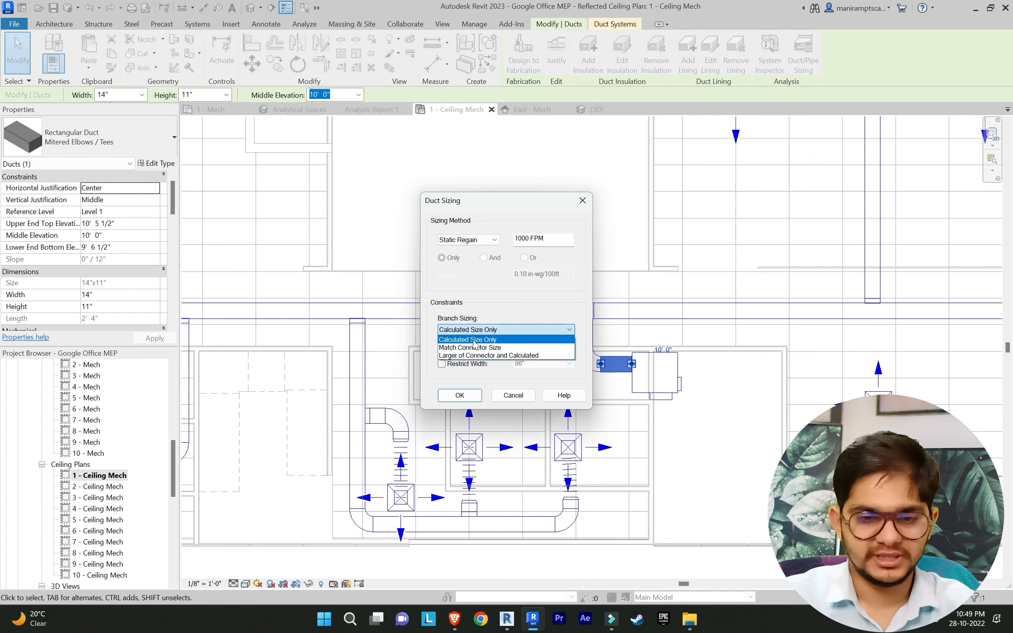
left_click(470, 347)
left_click(487, 330)
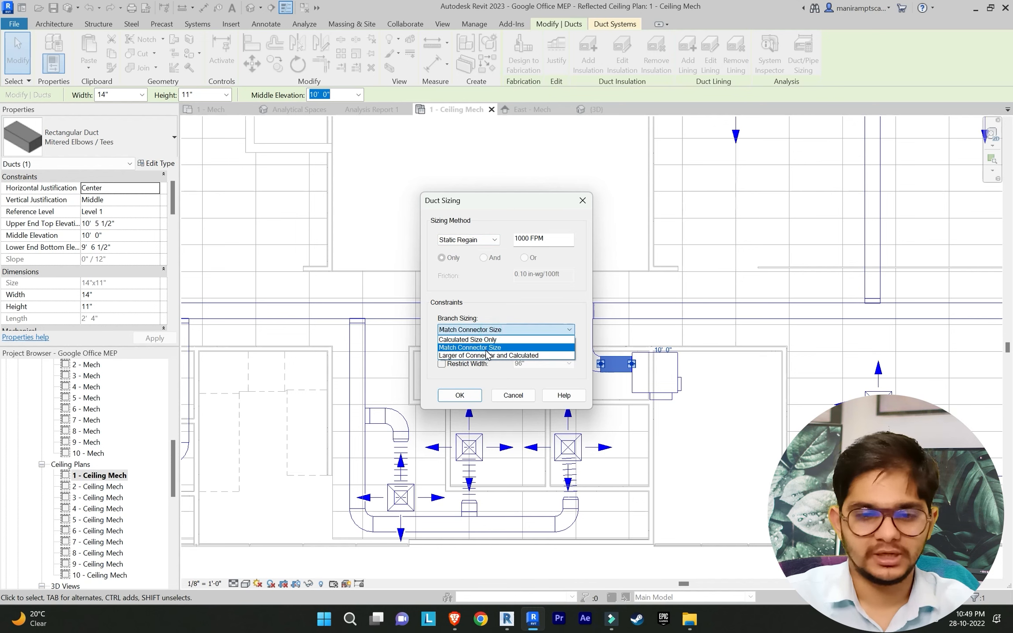
left_click(489, 354)
left_click(483, 330)
left_click(484, 338)
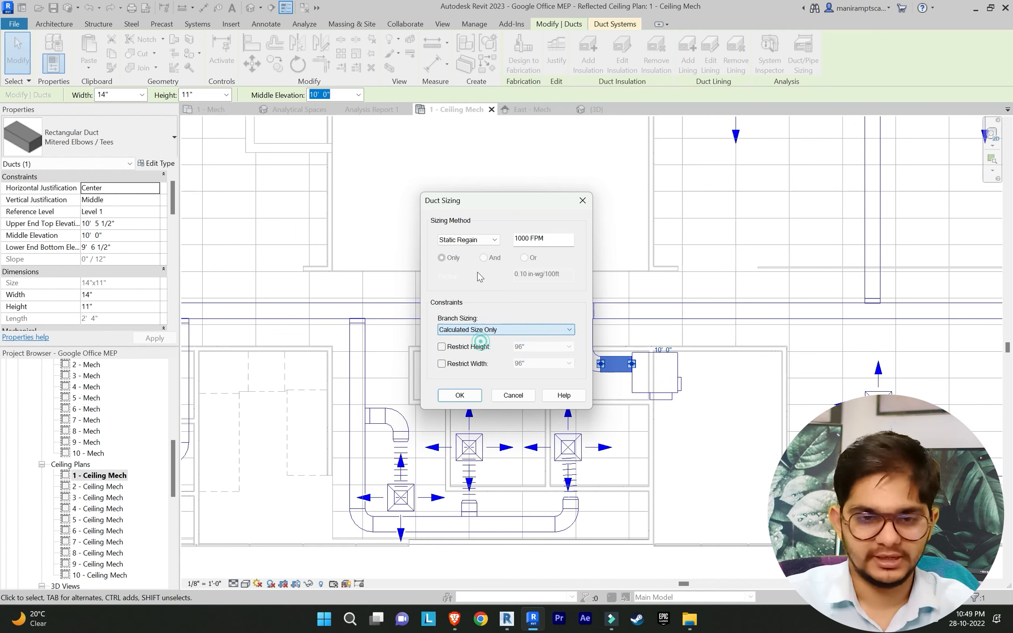
Step: Try to size the short duct by Velocity only at 1000 FPM, then cancel the sizing
left_click(468, 240)
left_click(466, 257)
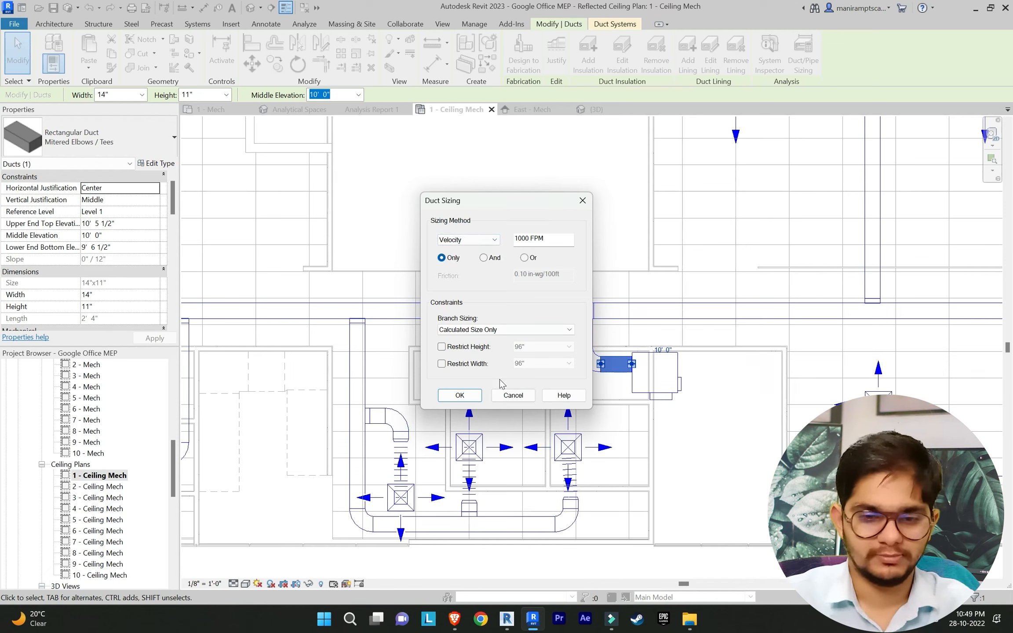
left_click(460, 396)
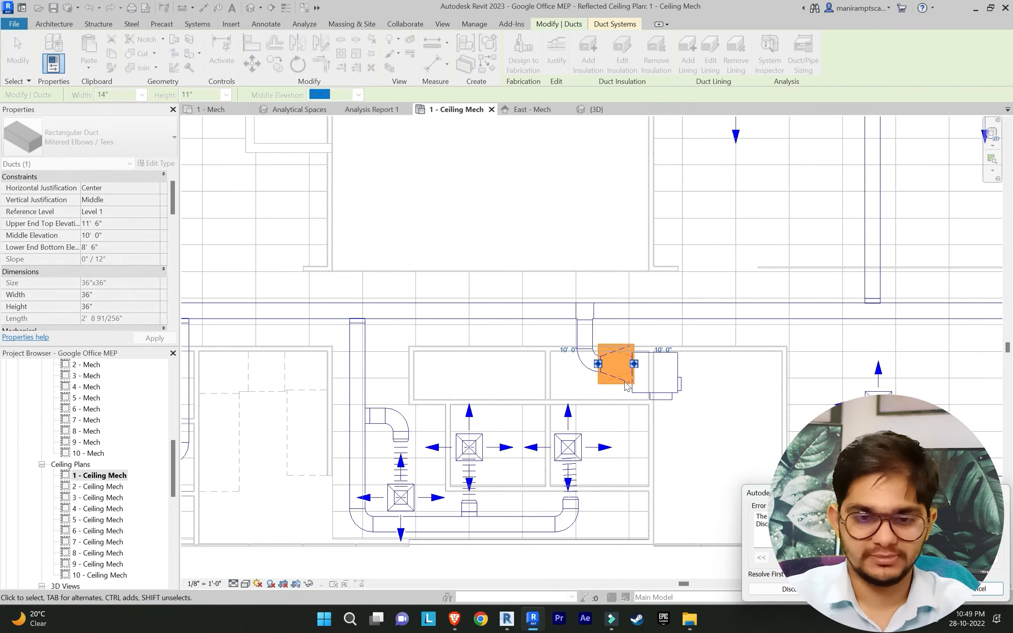
left_click(992, 589)
Step: Nudge the vertical branch duct below the main corridor duct west to lengthen the horizontal run to the VAV unit
scroll(576, 334, "up", 2)
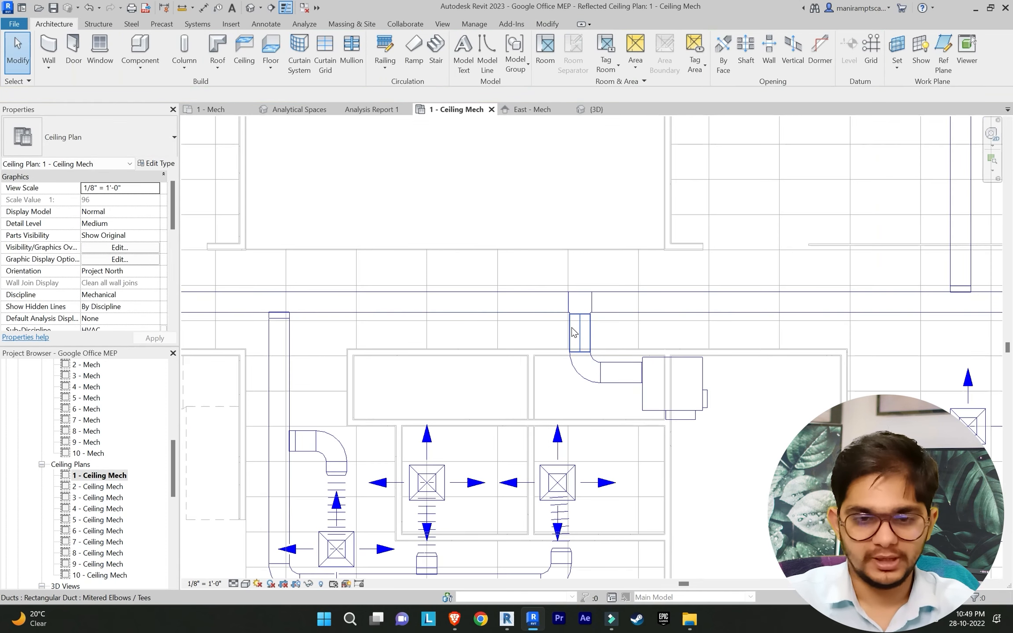
left_click(572, 327)
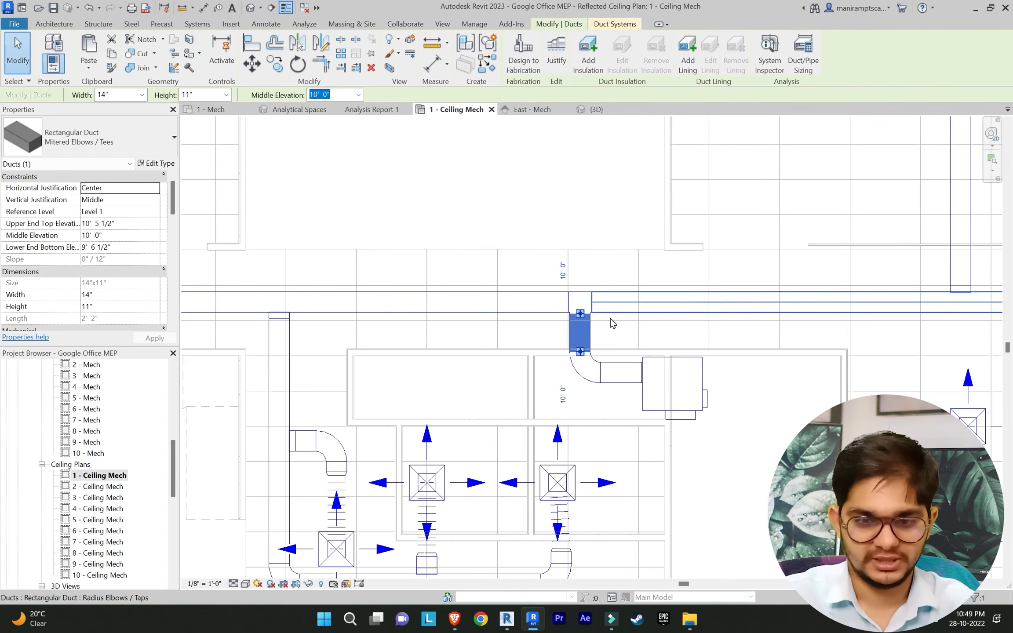
key("Left")
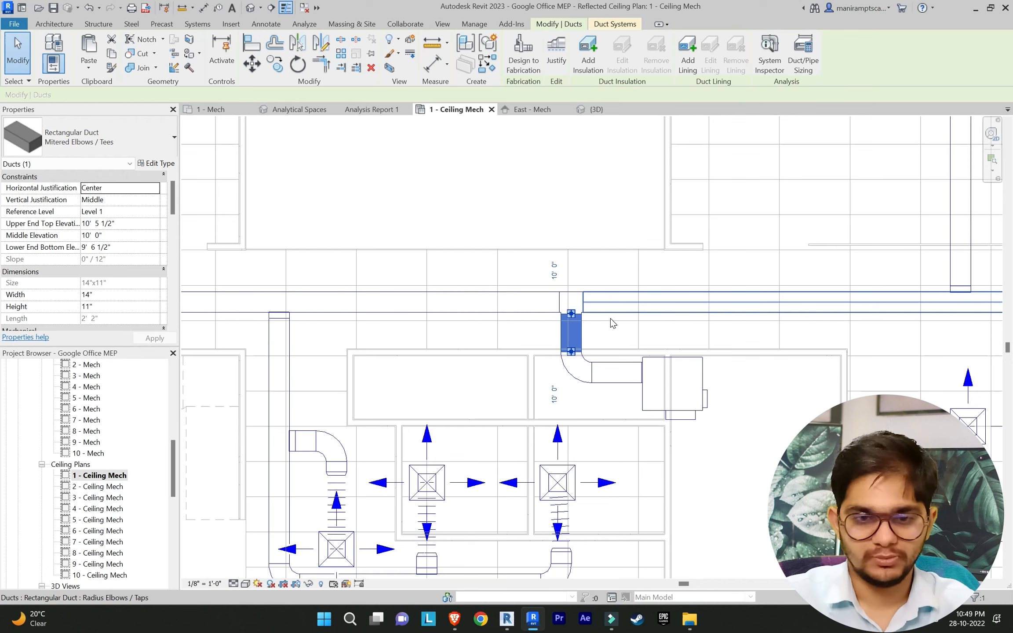
key("Left")
key("Left")
key("Left")
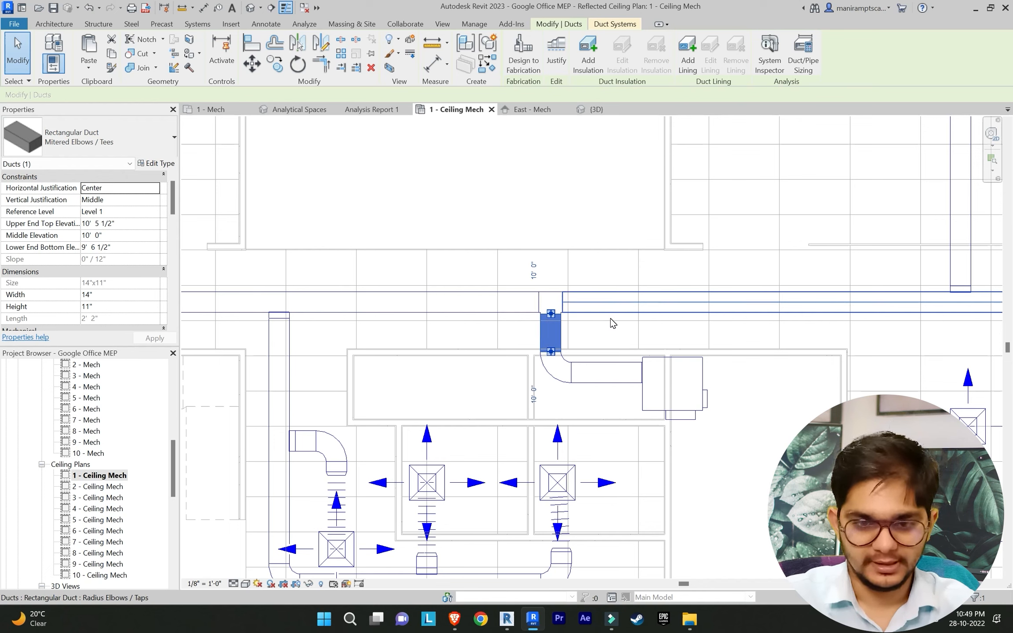
key("Left")
key("Left")
key("Left")
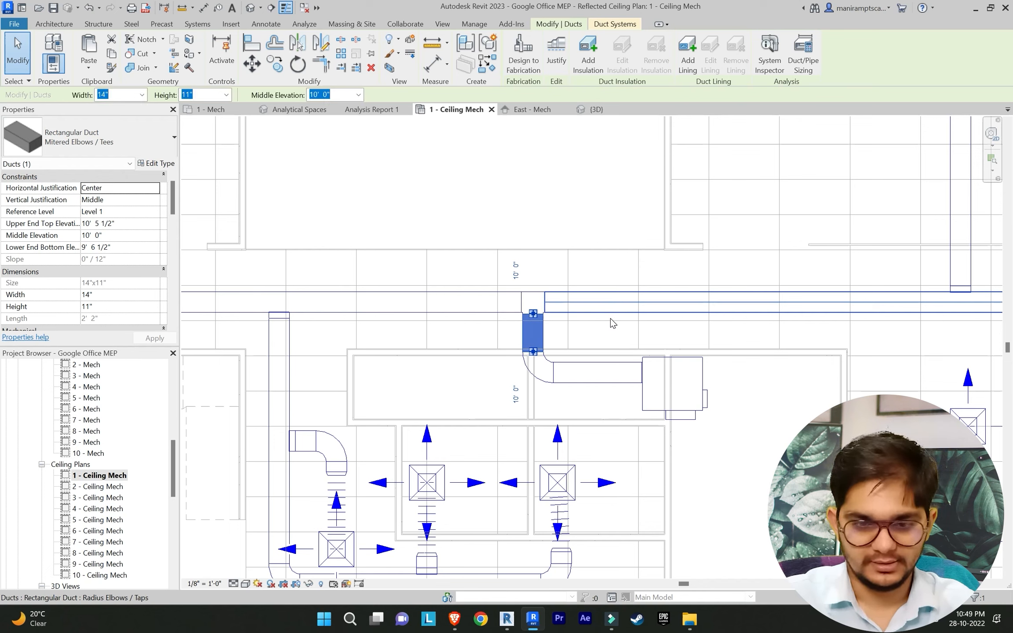
key("Left")
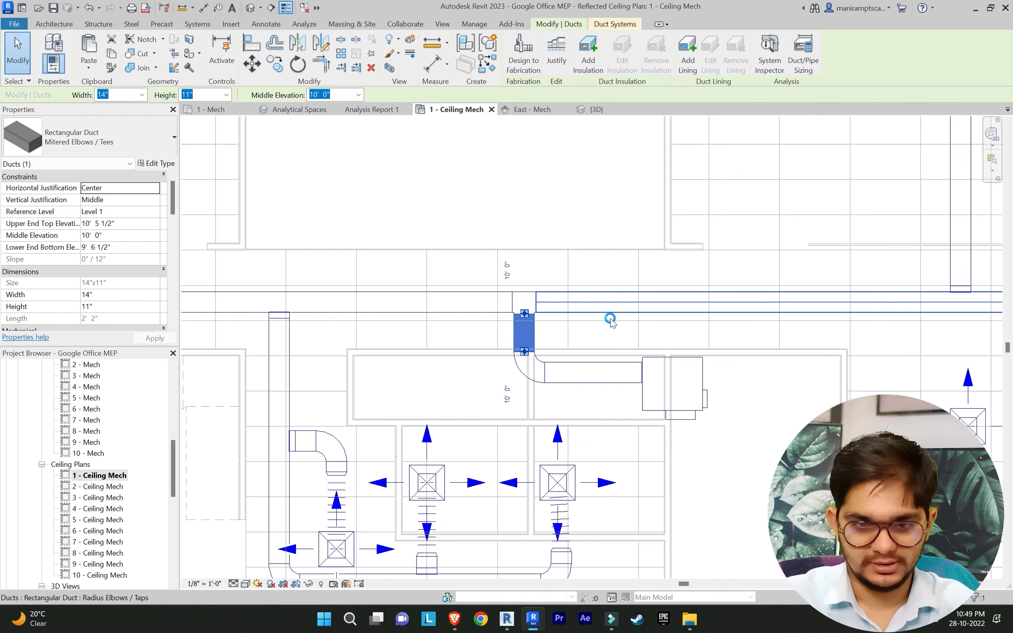
key("Left")
key("Left")
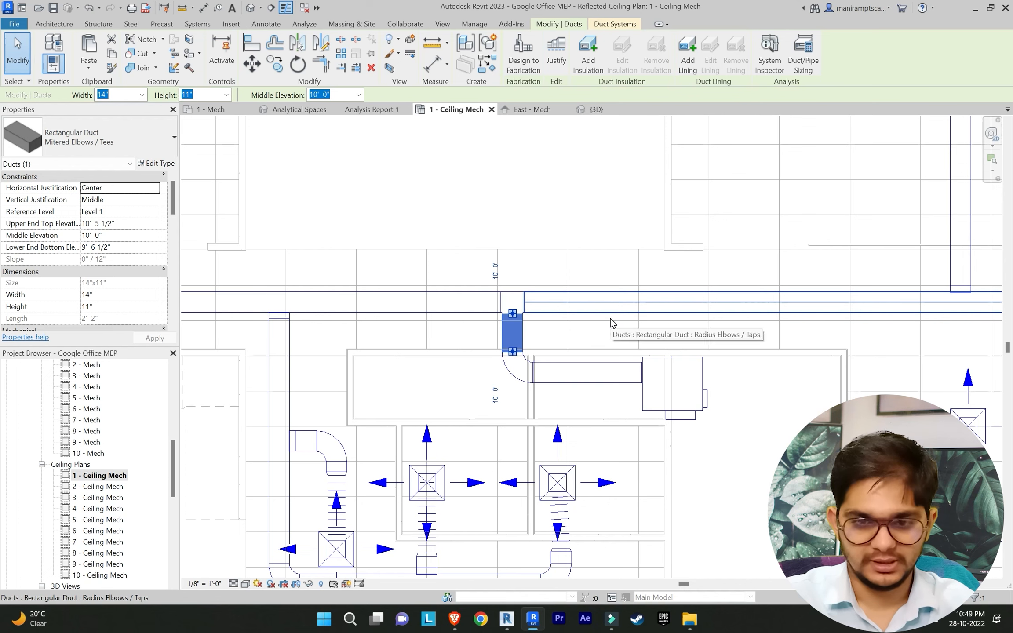
key("Escape")
Step: Nudge the VAV unit west so it clears the wall and sits within the small room
left_click(642, 396)
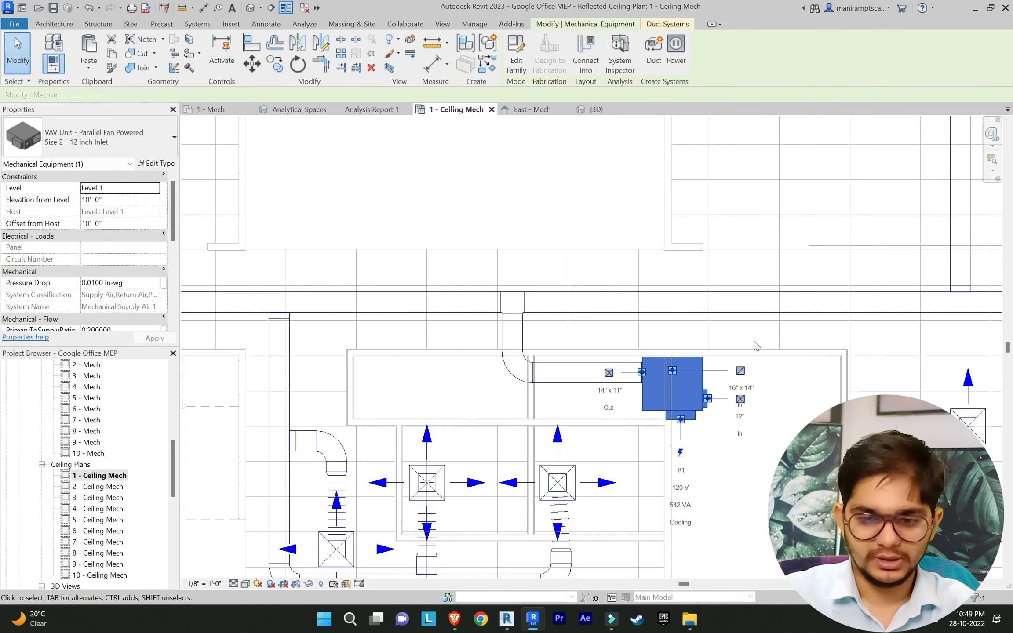
key("Left")
key("Left")
key("Left")
key("Left")
key("Left")
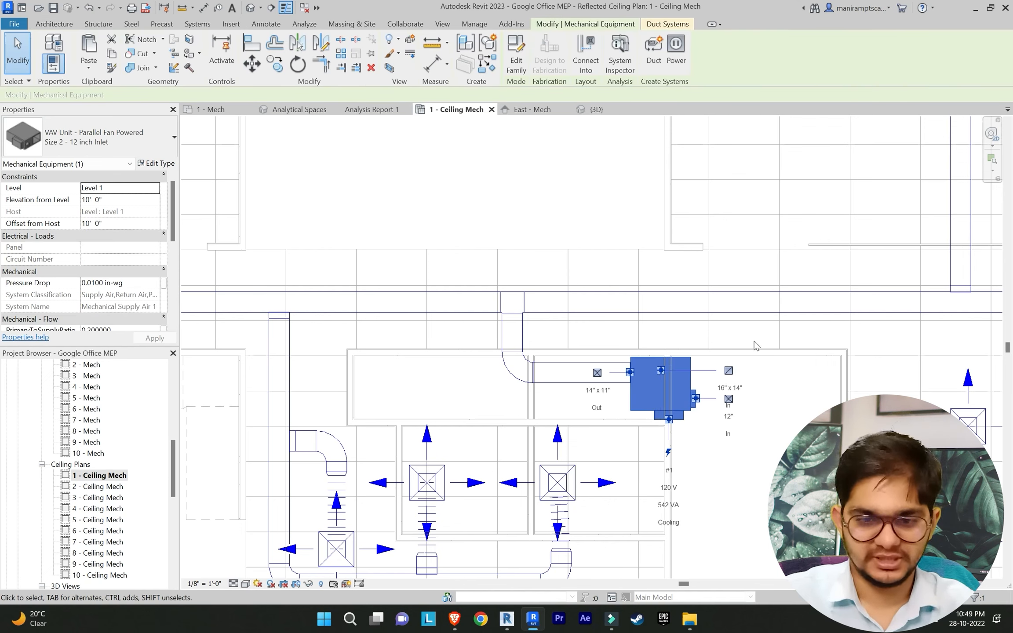
key("Left")
key("Left")
key("Left")
key("Left")
key("Left")
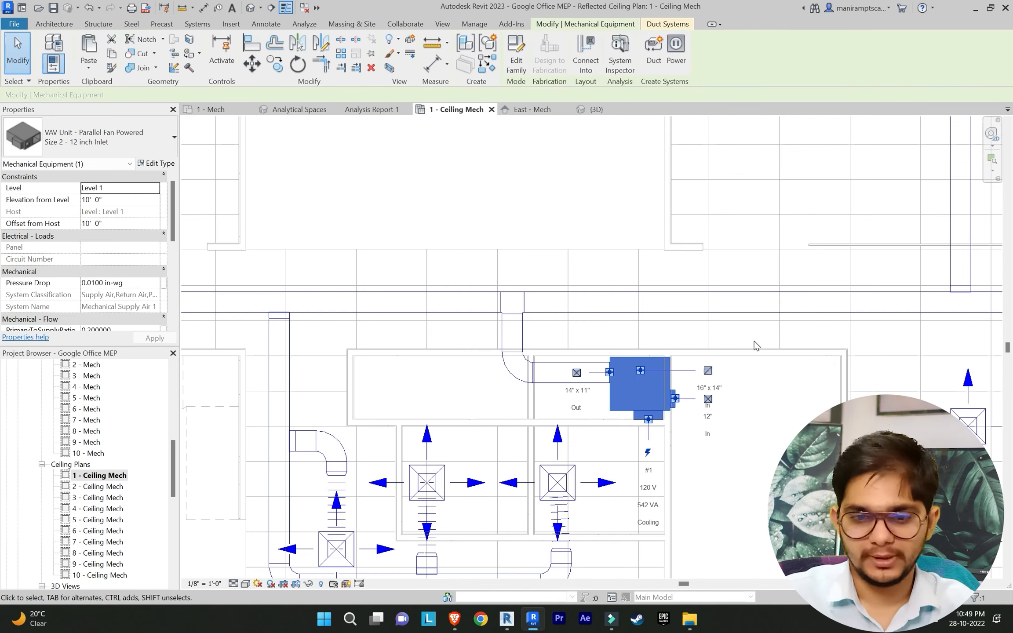
key("Left")
key("Left")
key("Left")
key("Left")
key("Escape")
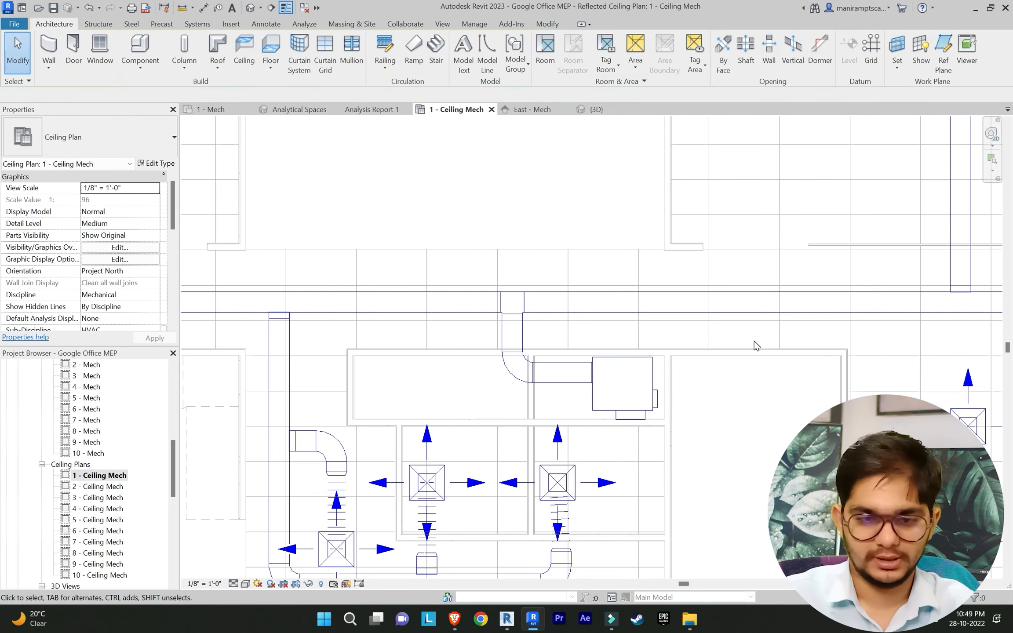
Step: Nudge the vertical branch duct farther west, away from the VAV unit
left_click(505, 325)
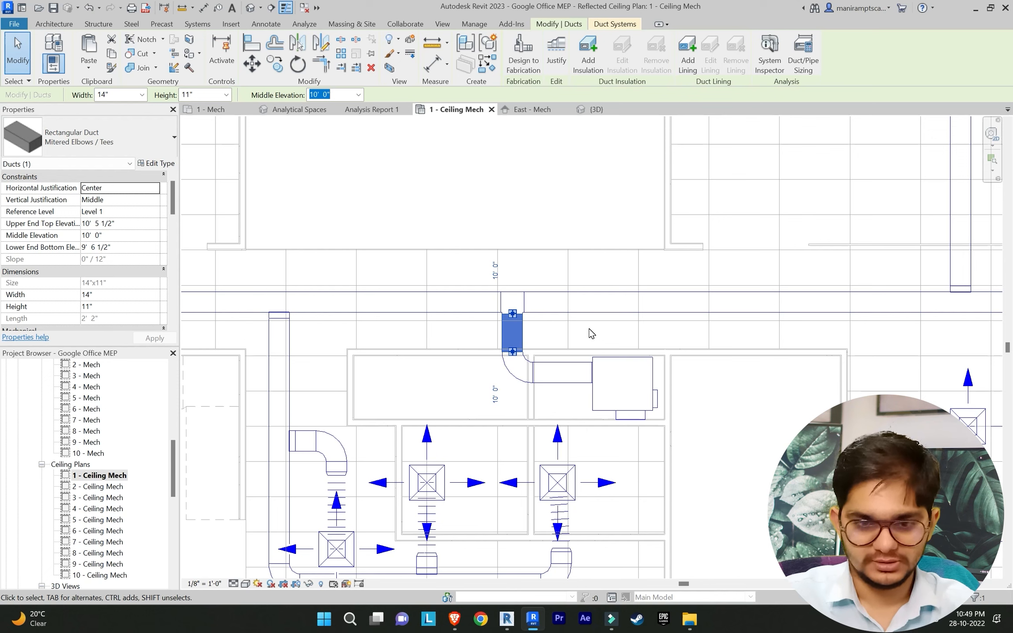
key("Left")
key("Left")
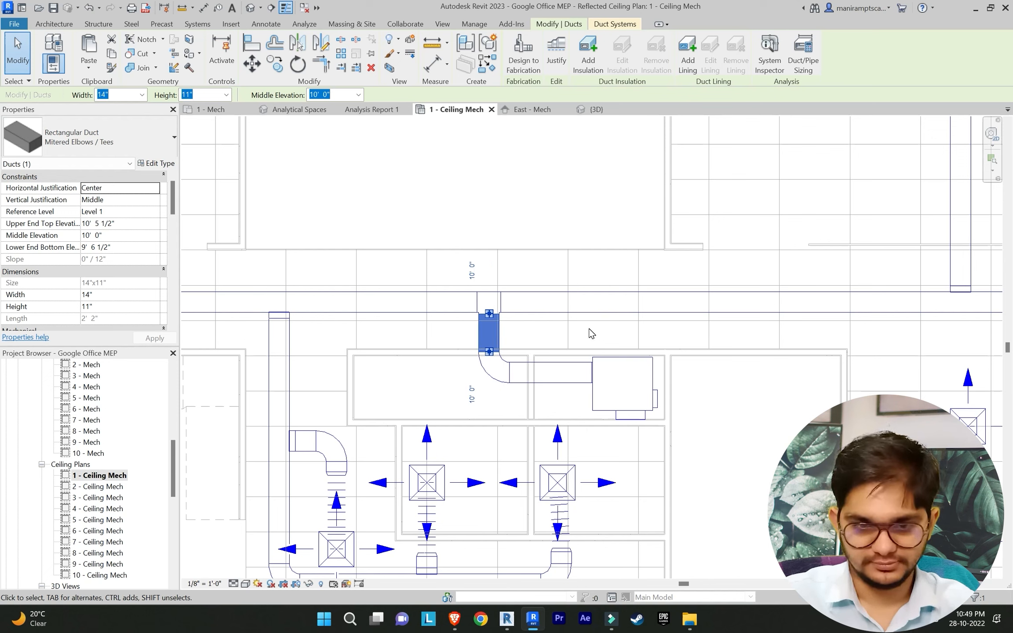
key("Left")
key("Left")
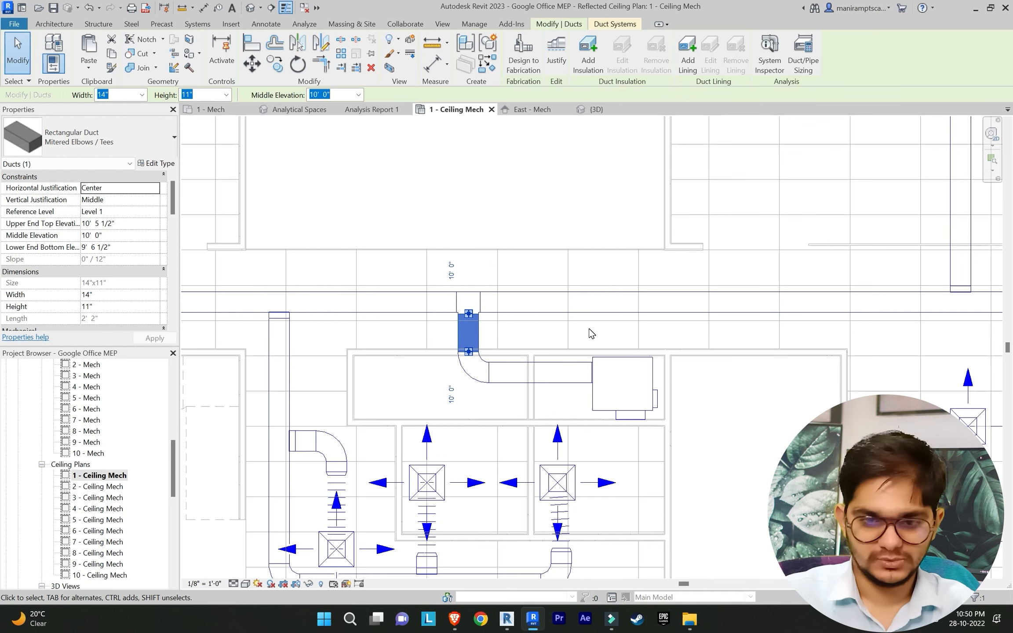
Step: Nudge the VAV unit slightly farther west, leaving a horizontal duct about 4' 2" long
left_click(586, 393)
key("Left")
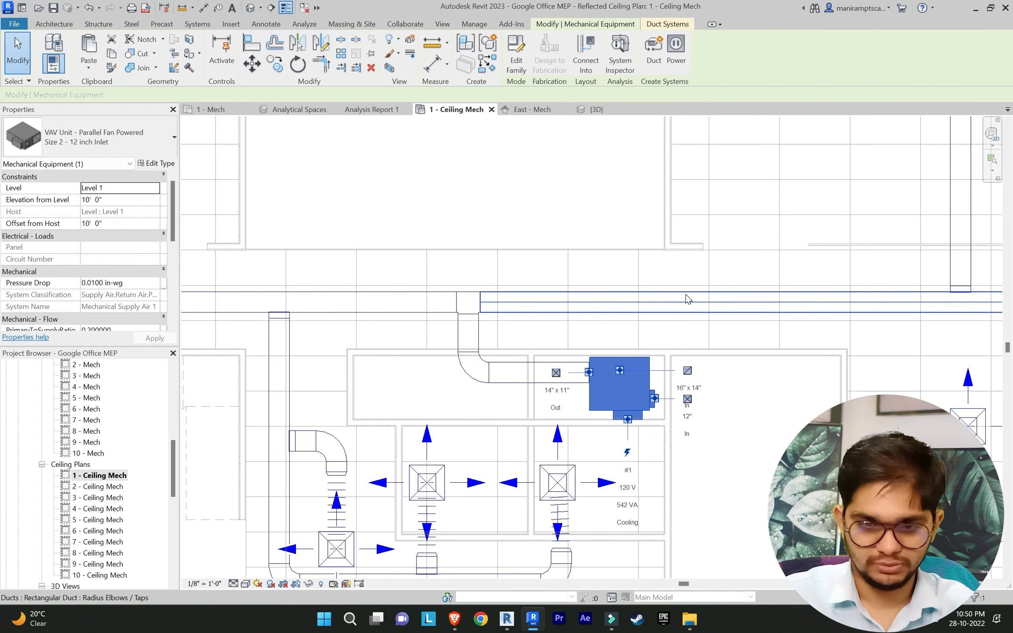
key("Left")
key("Left")
key("Left")
key("Left")
key("Left")
key("Left")
key("Left")
key("Left")
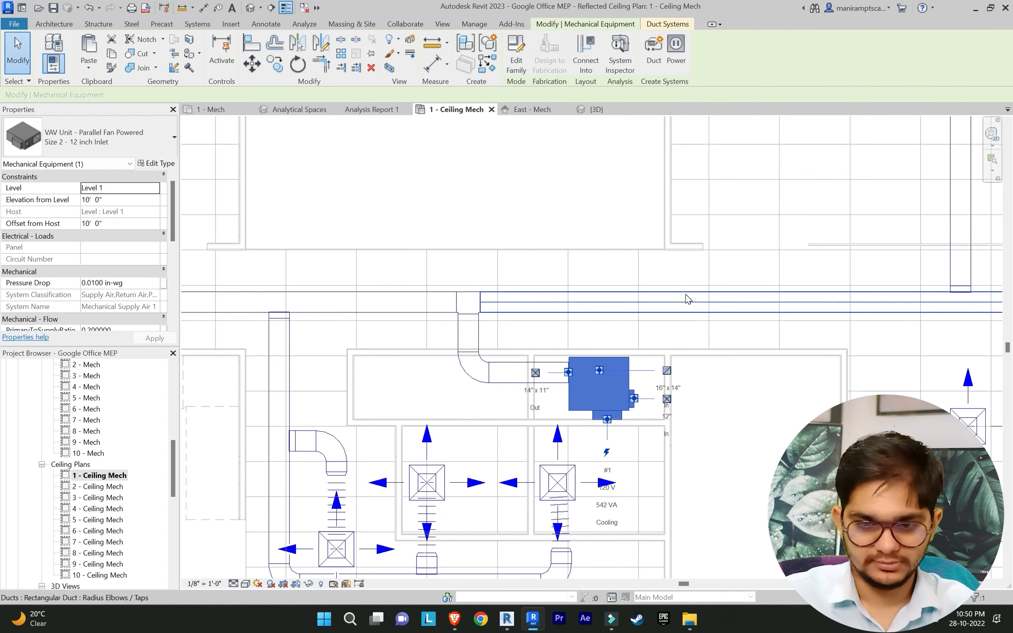
key("Escape")
Step: Try to size the horizontal duct between the elbow and the VAV unit, then cancel the sizing
scroll(647, 366, "down", 2)
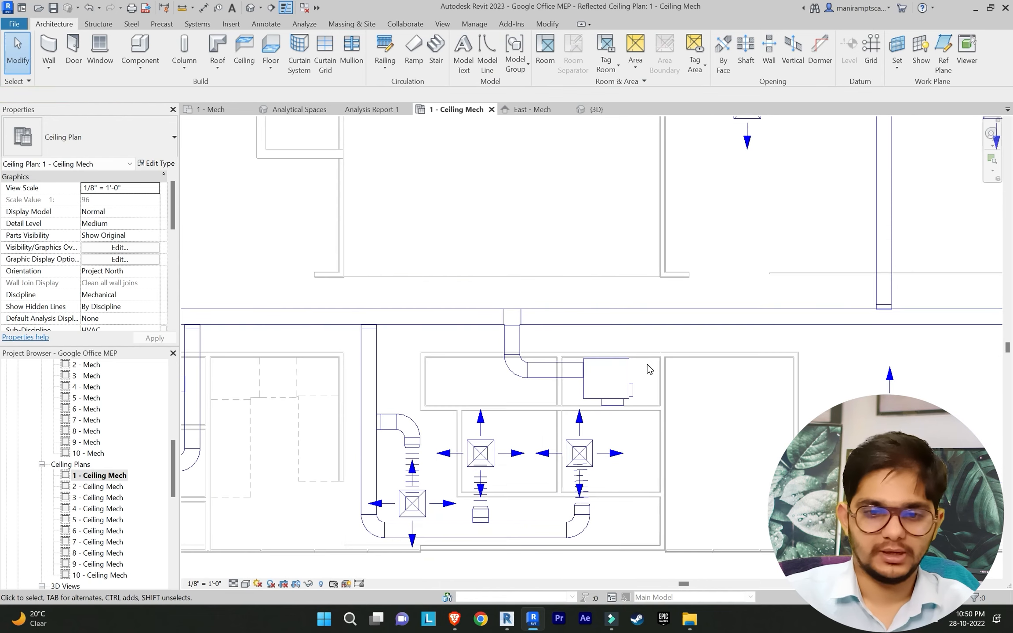
middle_click_drag(647, 371, 642, 410)
scroll(643, 410, "up", 1)
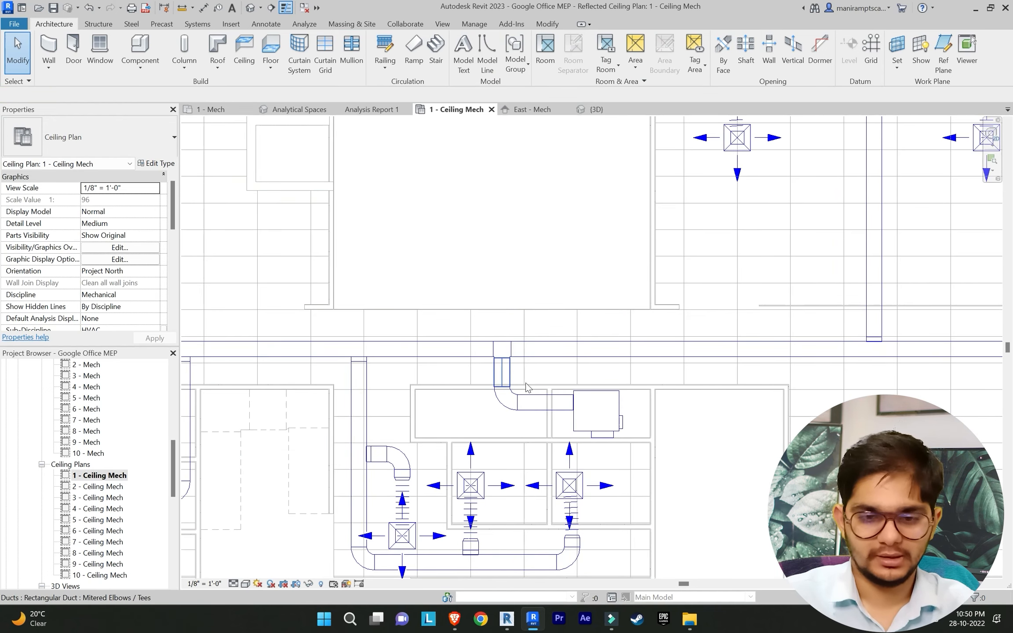
left_click(548, 409)
left_click(804, 53)
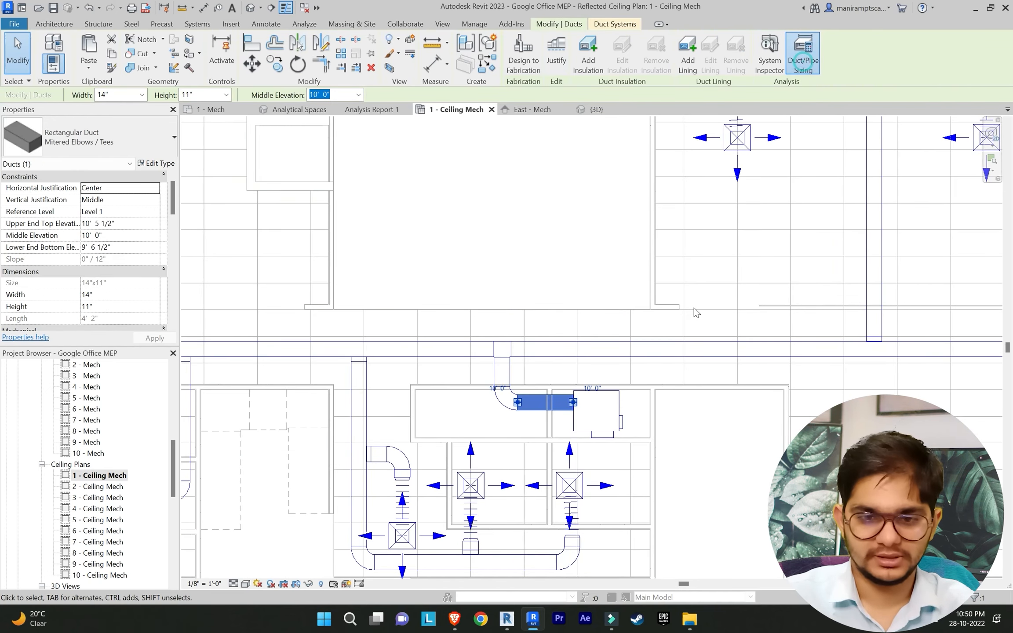
left_click(460, 395)
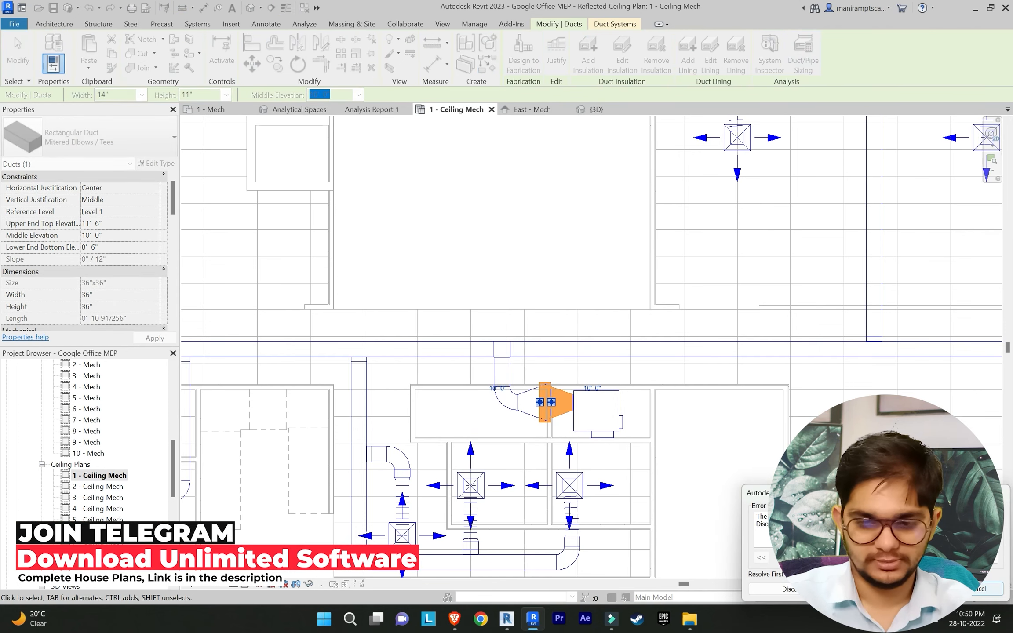
left_click(970, 589)
Step: Nudge the vertical branch duct farther west until the horizontal duct to the VAV unit is about 7' 5" long
left_click(493, 370)
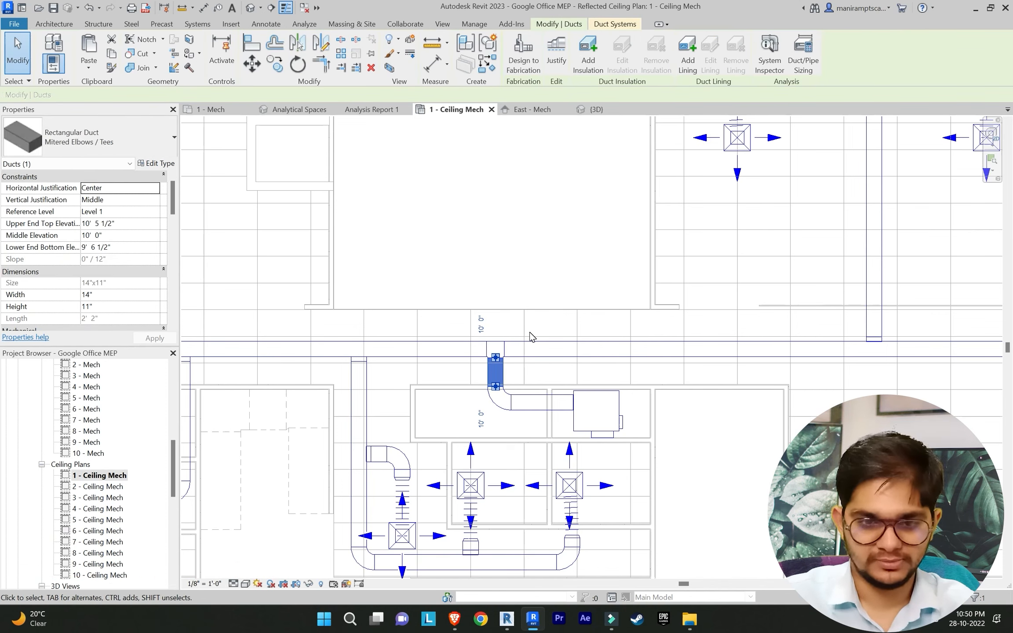
key("Left")
key("Left")
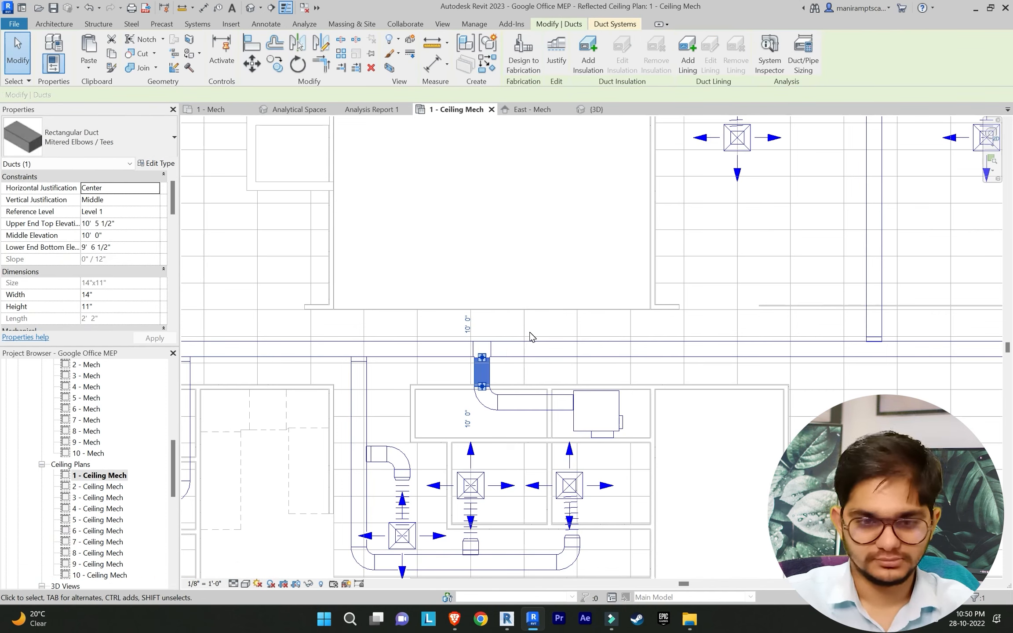
key("Left")
key("Left")
key("Left")
key("Left")
key("Left")
key("Left")
left_click(531, 334)
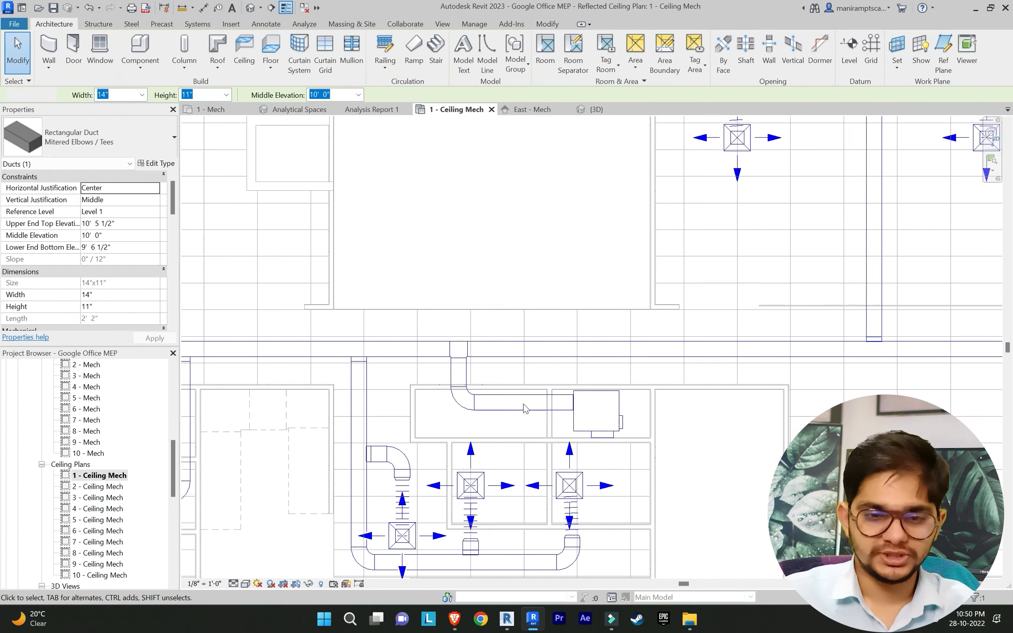
Step: Size the lengthened horizontal duct between the elbow and the VAV unit with the current Duct Sizing settings
left_click(524, 409)
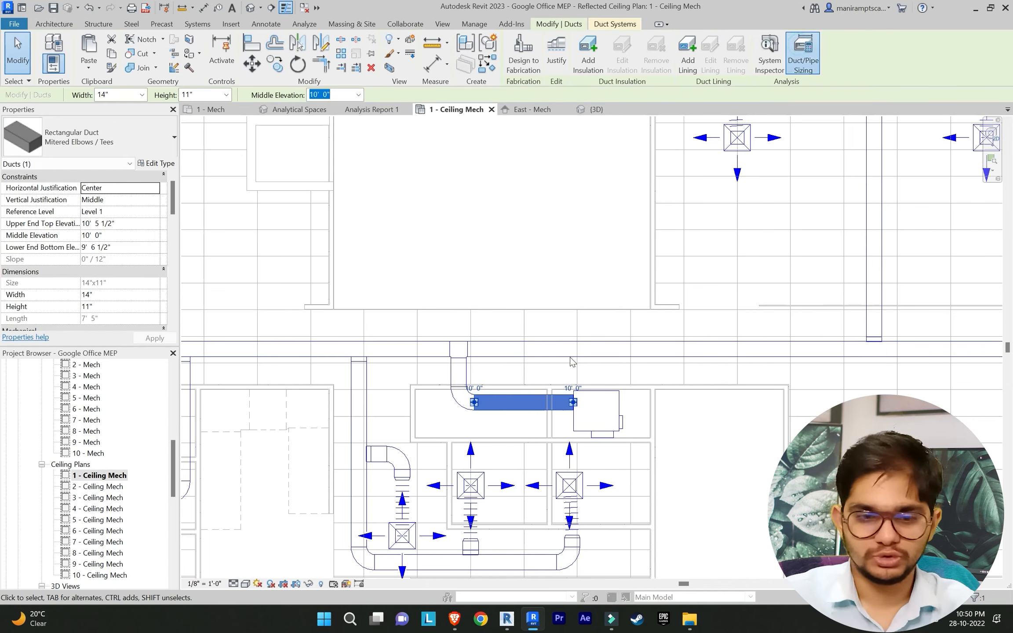
left_click(459, 395)
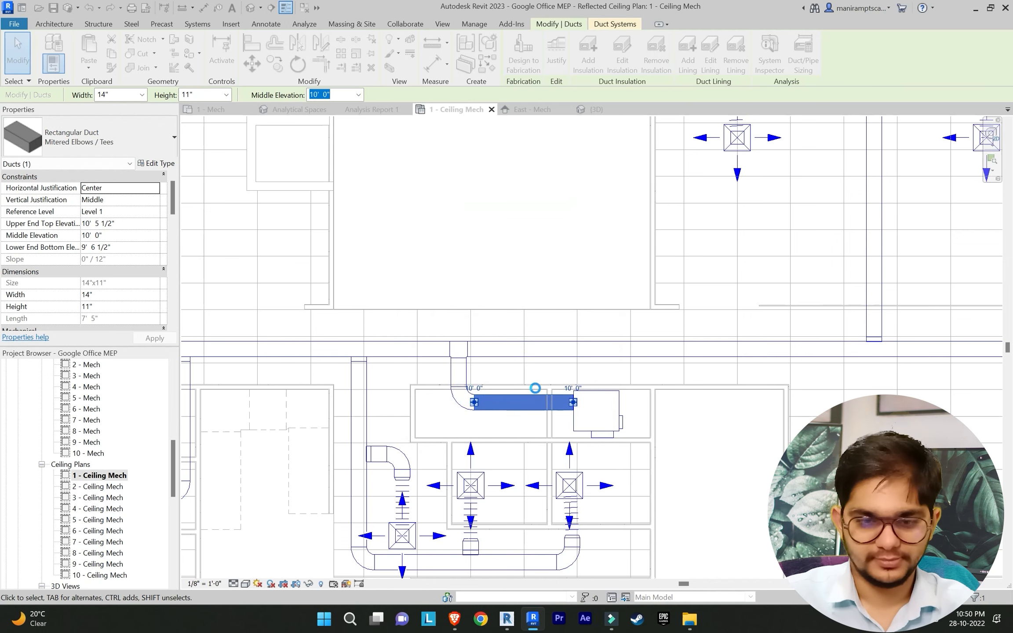
left_click(613, 372)
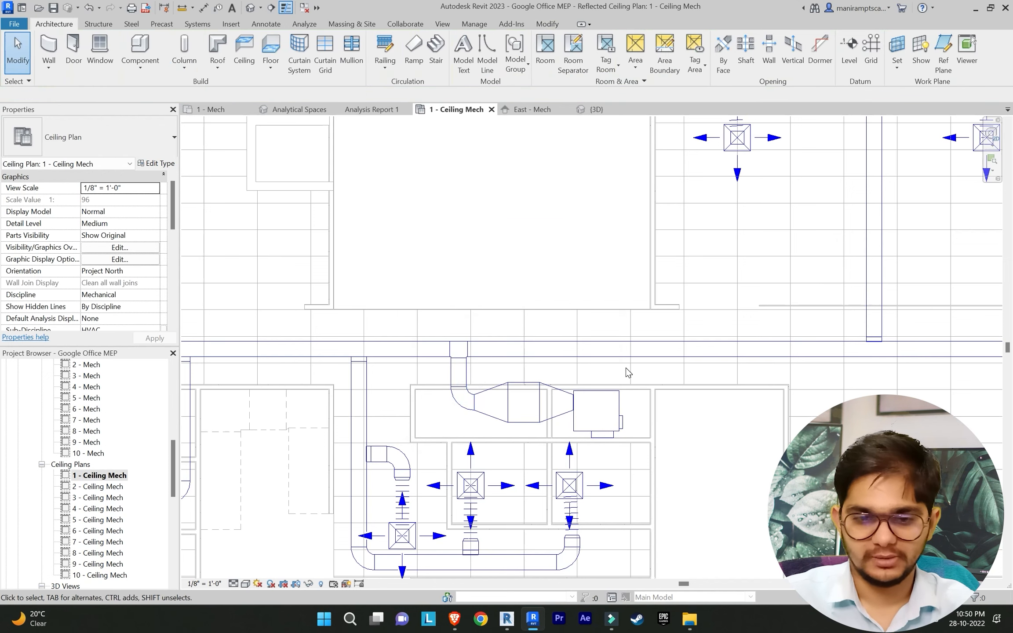
Step: Size the long main horizontal duct east of the VAV branch by velocity only at 1000 FPM, using Calculated Size Only for branch sizing
left_click(601, 358)
scroll(636, 312, "down", 1)
middle_click_drag(638, 323, 595, 374)
scroll(587, 368, "down", 1)
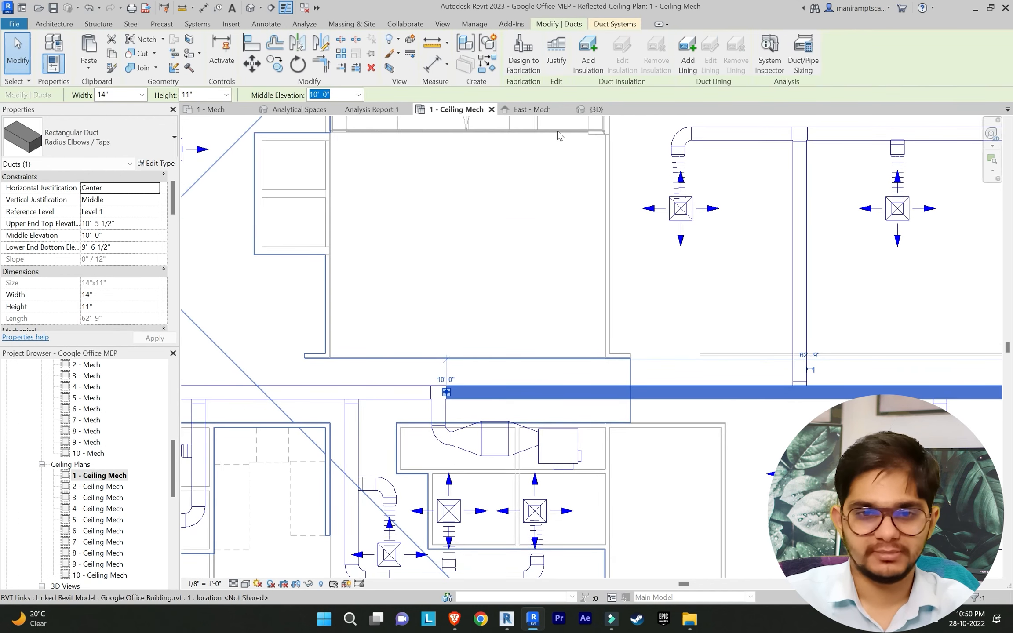
left_click(803, 52)
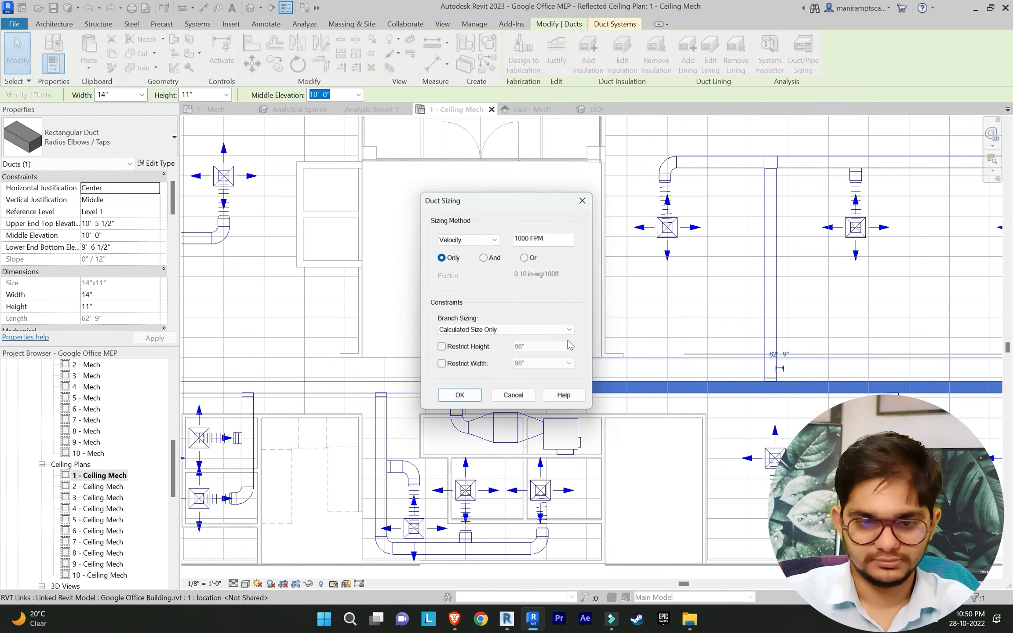
left_click(460, 396)
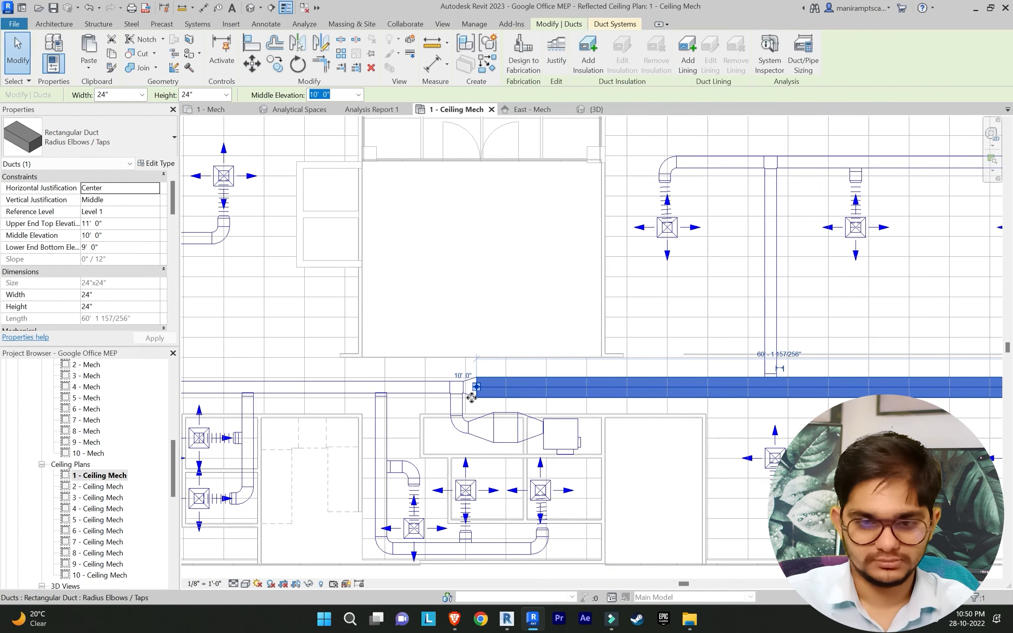
key("Escape")
Step: Size the main horizontal duct running west from the VAV branch to the vertical duct with the current Duct Sizing settings
middle_click_drag(542, 397, 669, 383)
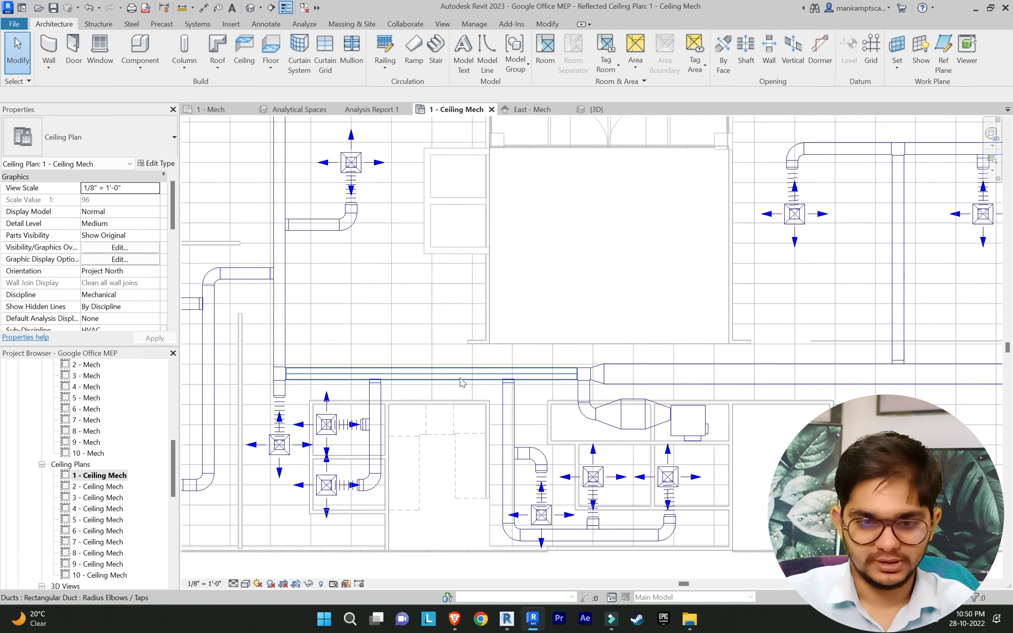
left_click(457, 377)
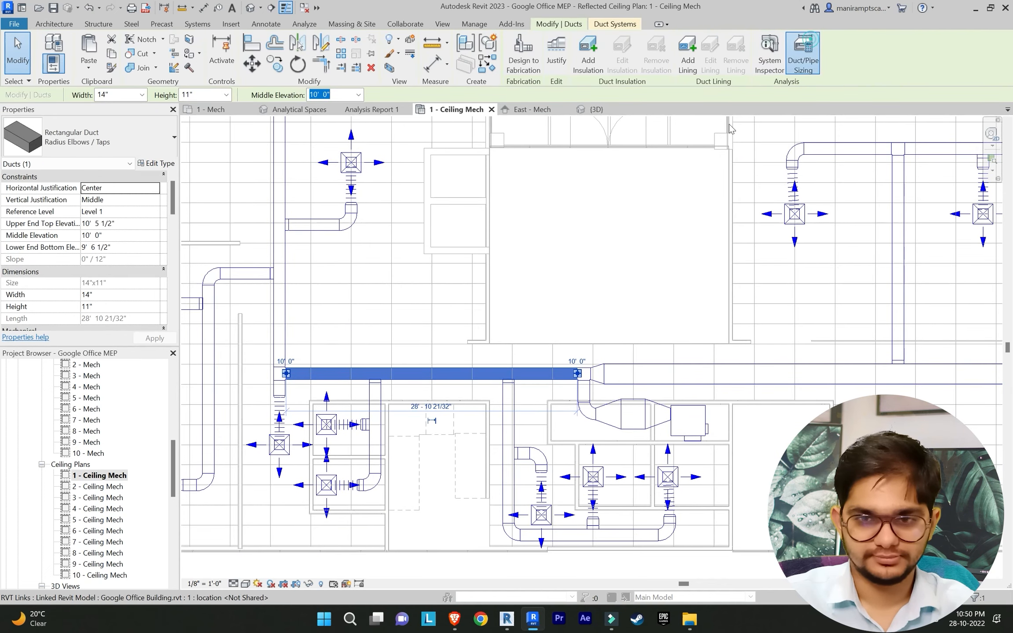
left_click(803, 52)
left_click(473, 393)
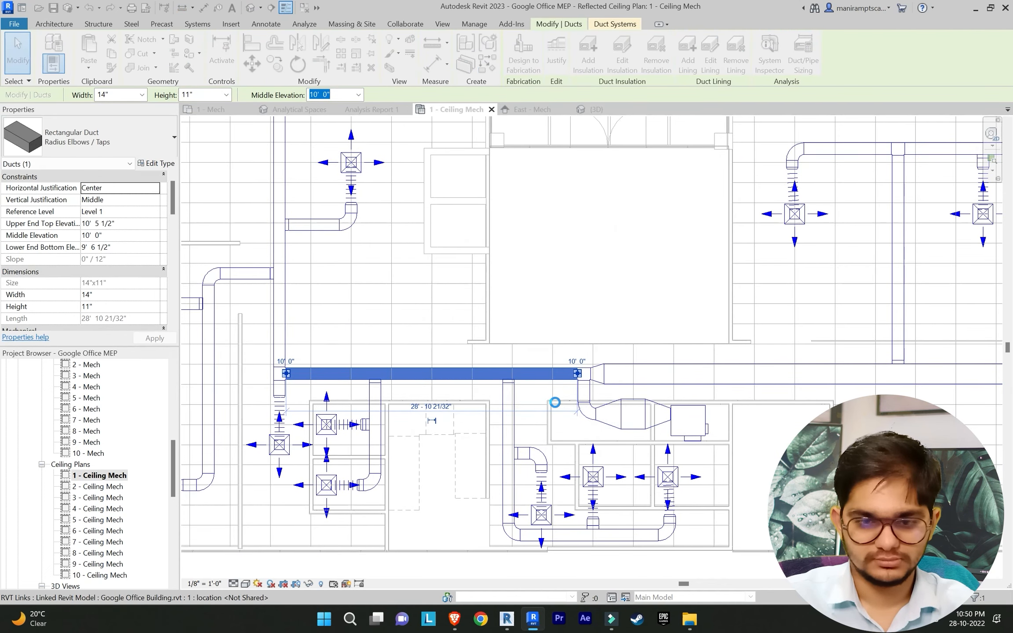
key("Escape")
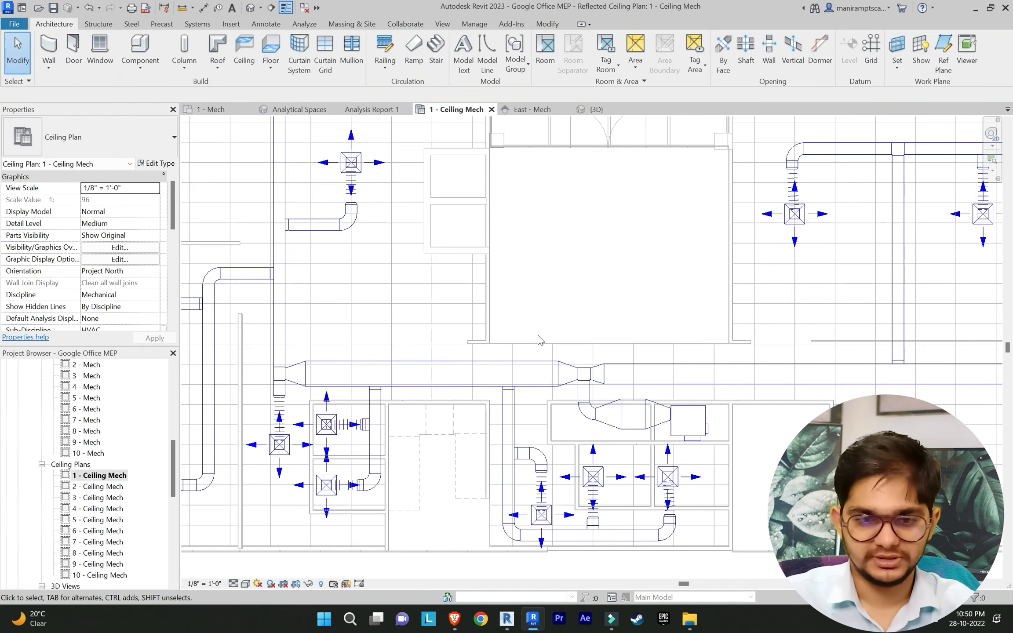
scroll(440, 416, "up", 3)
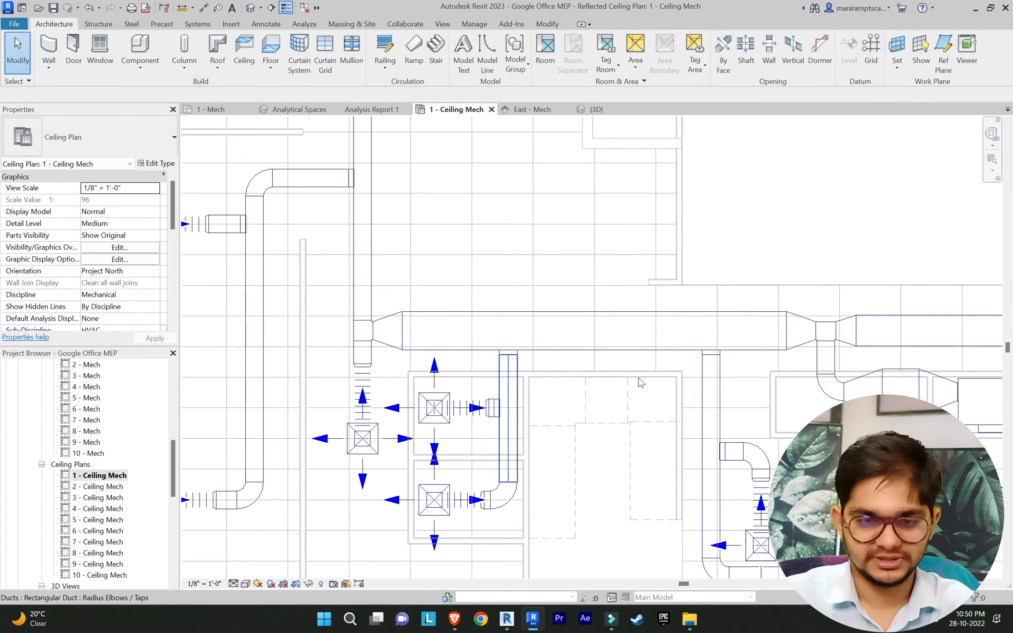
Step: Size the women's washroom branch duct and the short duct at the main's west end by velocity only at 1000 FPM
left_click(512, 416)
left_click(804, 54)
left_click(461, 391)
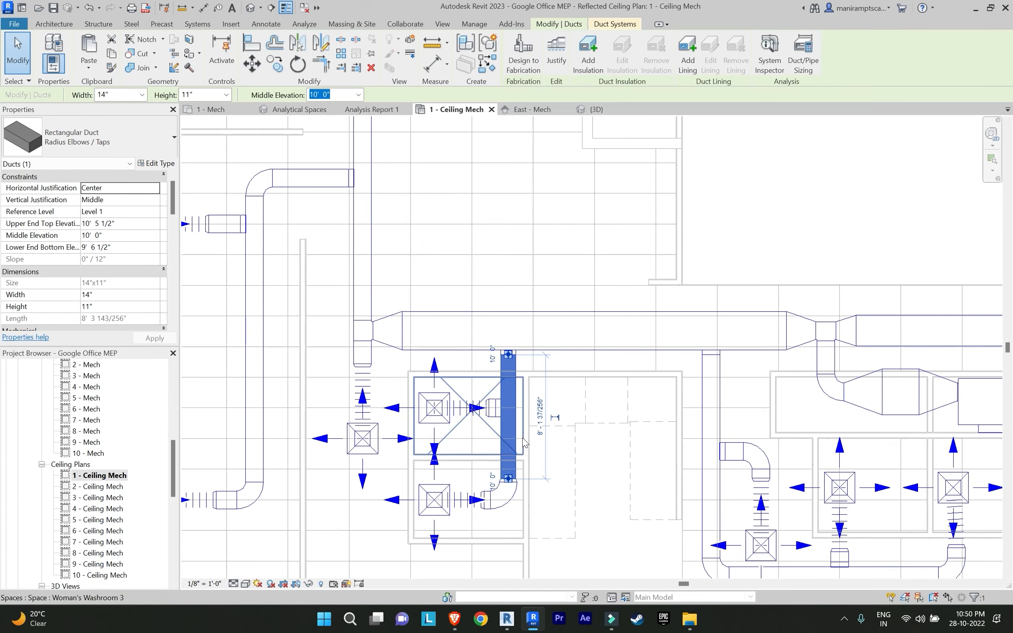
key("Escape")
middle_click_drag(525, 444, 613, 439)
left_click(450, 348)
left_click(803, 53)
left_click(462, 393)
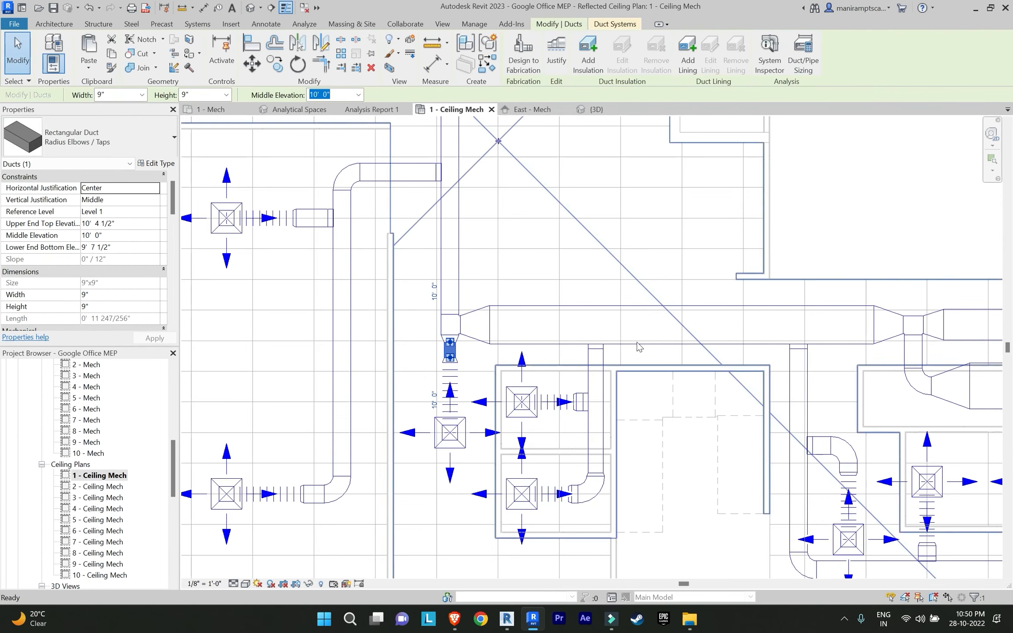
key("Escape")
Step: Size the vertical west main and the short horizontal branch on its east side by velocity at 1000 FPM
scroll(637, 343, "down", 1)
middle_click_drag(637, 343, 642, 443)
left_click(487, 330)
left_click(803, 53)
left_click(461, 391)
key("Escape")
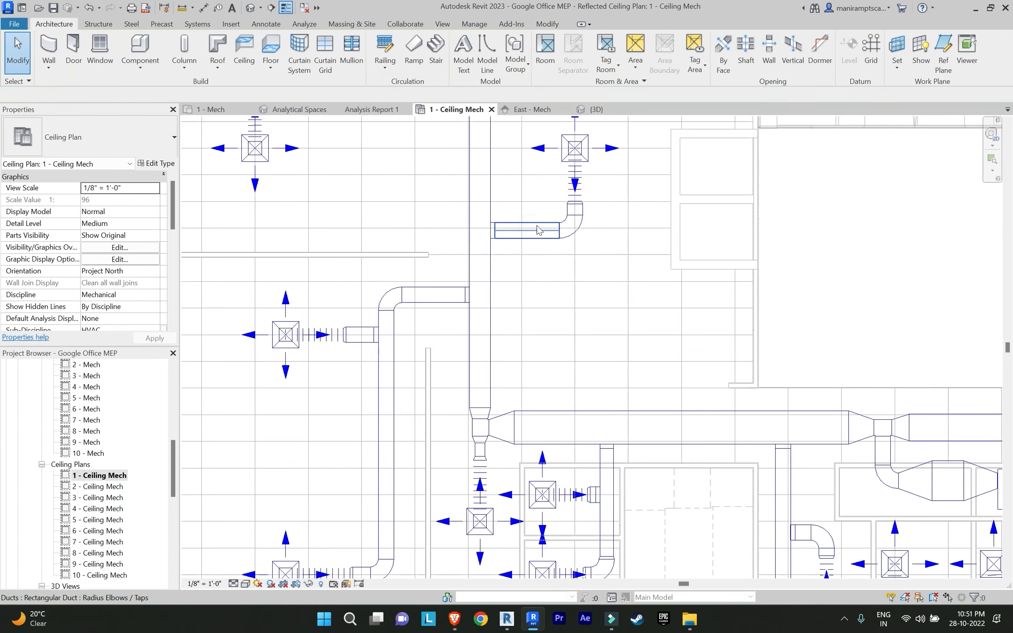
left_click(537, 226)
left_click(804, 54)
left_click(461, 392)
key("Escape")
Step: Size the upper horizontal duct of the west main and its short drop to the diffuser at 1000 FPM velocity, calculated size only
middle_click_drag(624, 249, 644, 390)
scroll(514, 295, "down", 1)
middle_click_drag(514, 295, 598, 342)
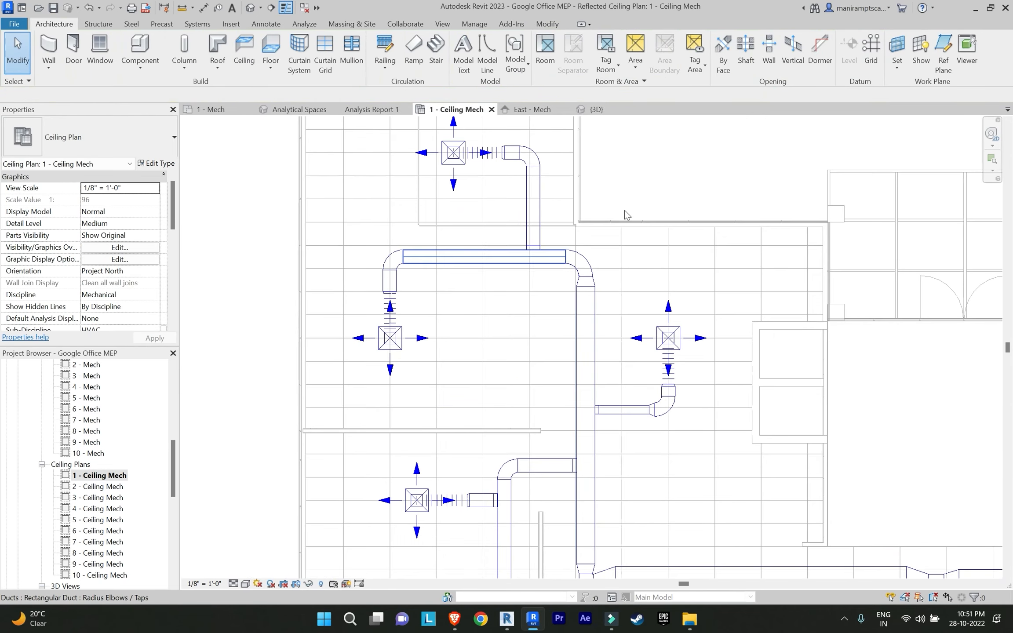
left_click(527, 257)
left_click(804, 54)
left_click(460, 392)
key("Escape")
left_click(389, 281)
left_click(804, 54)
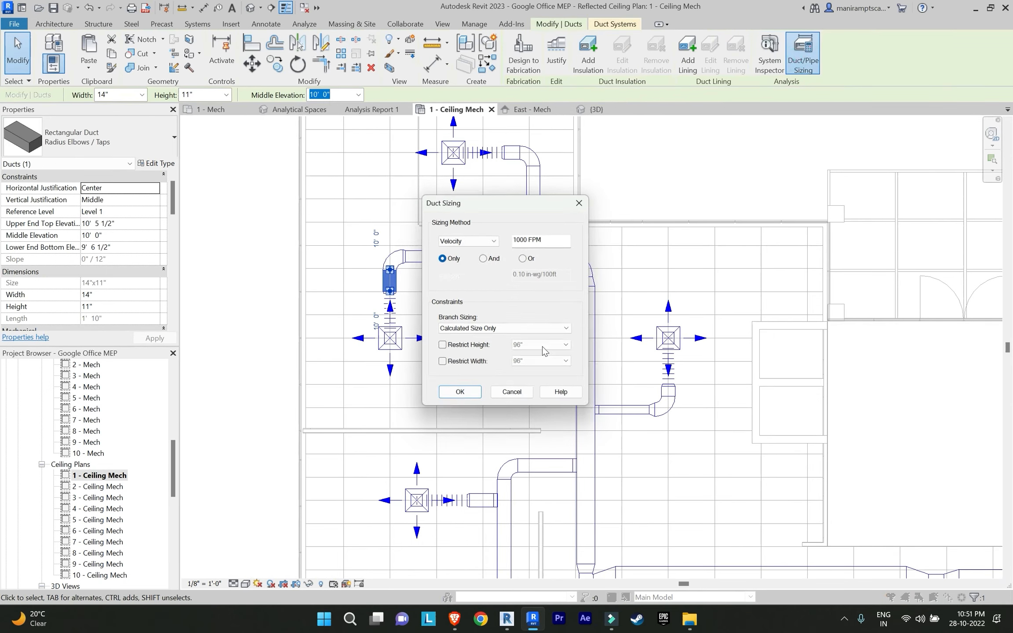
left_click(460, 392)
Step: Size the vertical branch rising from the upper horizontal duct and its short end duct at the northernmost diffuser at 1000 FPM
left_click(534, 207)
left_click(803, 54)
left_click(460, 392)
key("Escape")
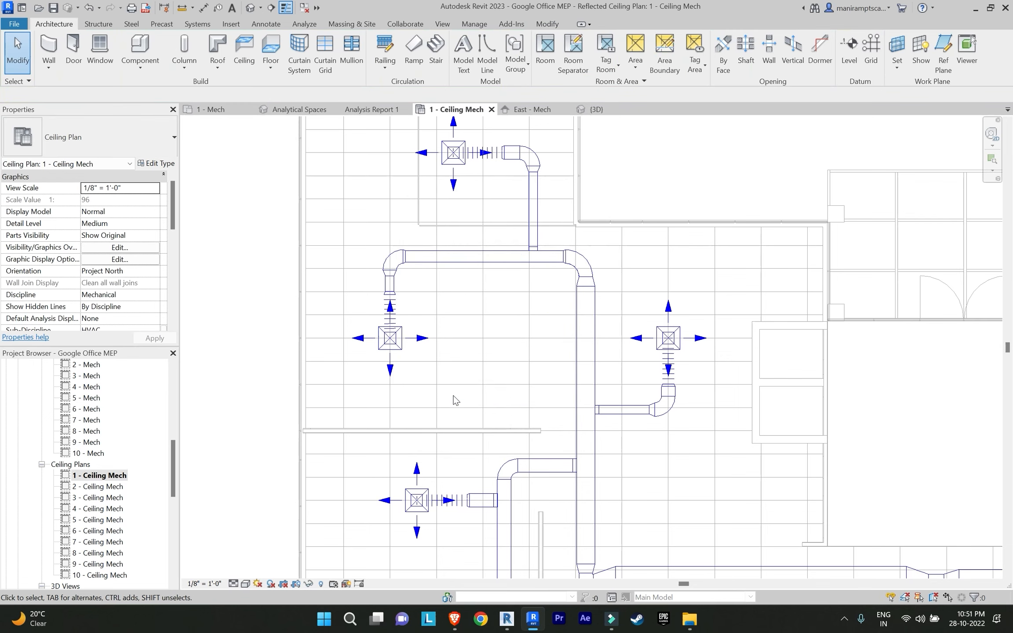
left_click(510, 152)
left_click(804, 53)
left_click(460, 392)
key("Escape")
Step: Size the west room branch's horizontal connection to the main and its long vertical duct by velocity at 1000 FPM
scroll(475, 392, "down", 1)
middle_click_drag(475, 392, 505, 253)
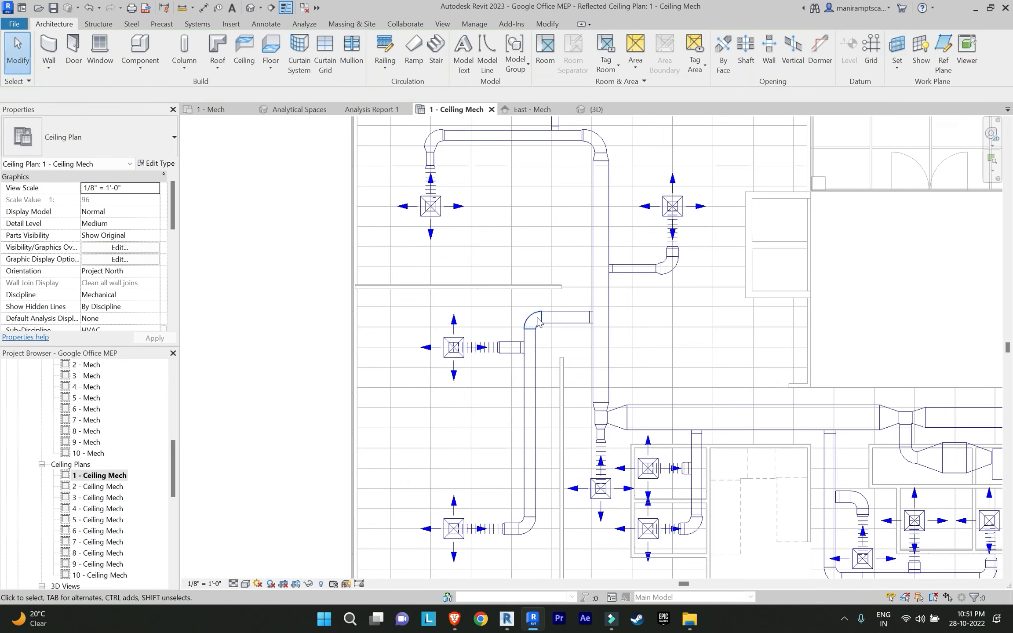
left_click(545, 317)
left_click(804, 53)
left_click(461, 392)
left_click(529, 402)
left_click(803, 54)
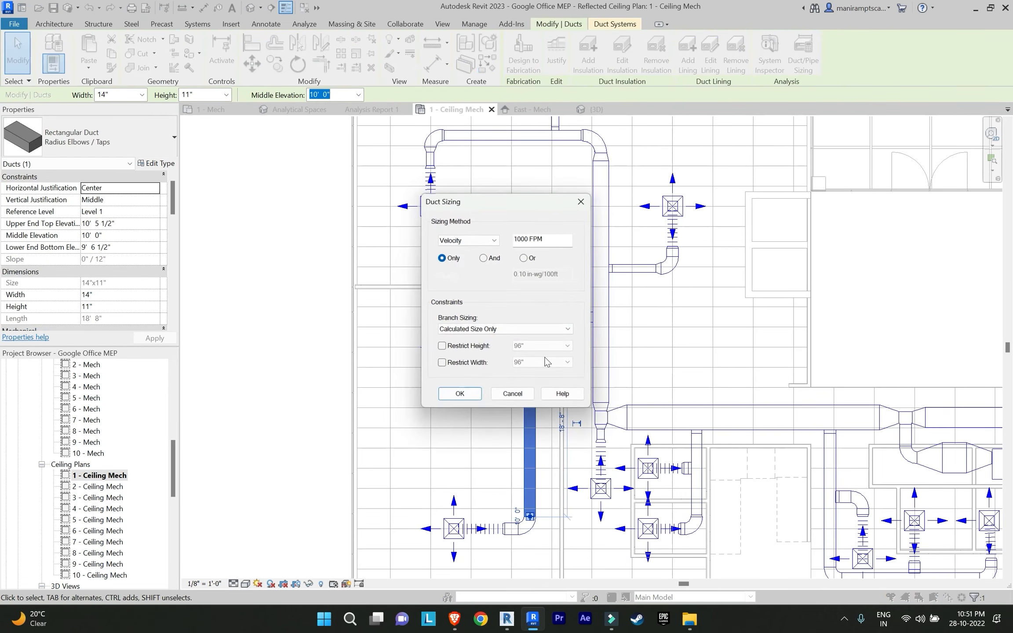
left_click(460, 394)
Step: Size the two short ducts connecting the west room branch to its diffusers' flex ducts at 1000 FPM velocity
left_click(498, 350)
left_click(803, 54)
left_click(460, 394)
middle_click_drag(509, 544, 526, 472)
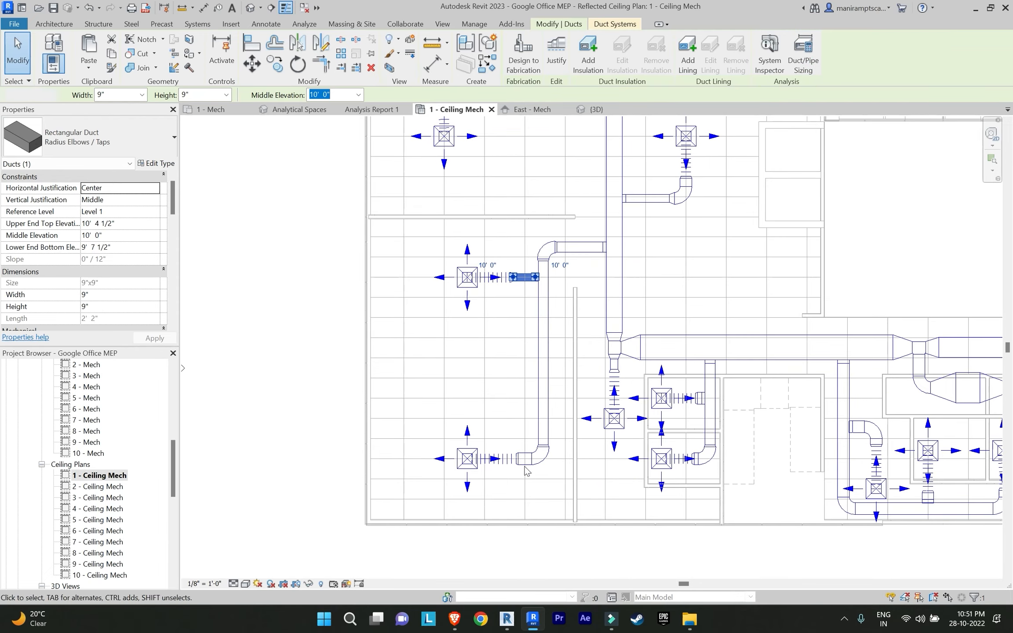
left_click(524, 460)
left_click(803, 53)
left_click(462, 395)
Step: Apply velocity duct sizing to the vertical branch west of the air handling unit and the horizontal run at its lower end
middle_click_drag(928, 435, 577, 410)
left_click(493, 405)
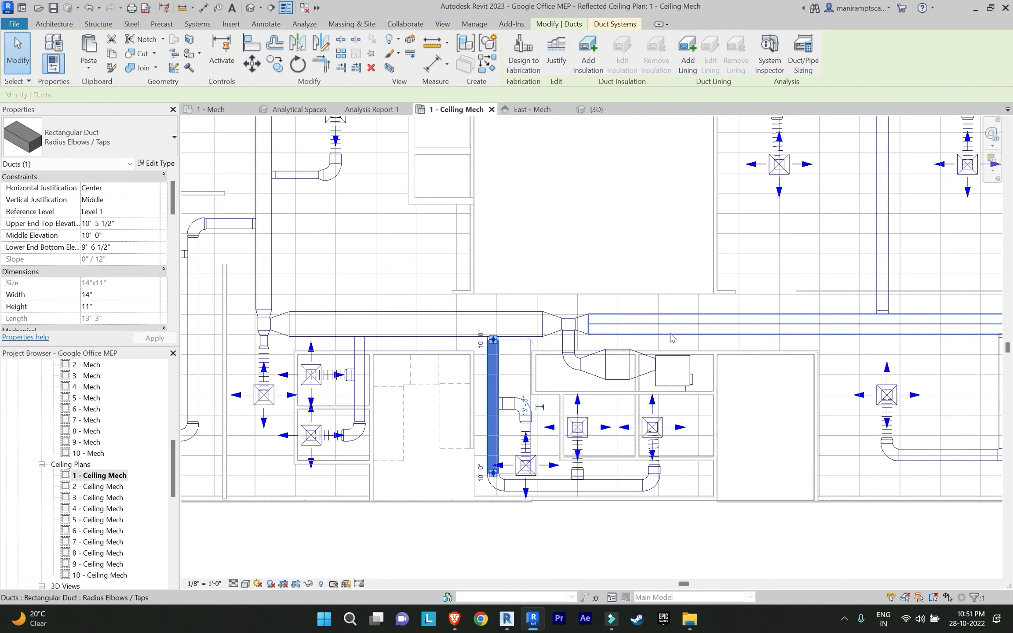
left_click(563, 486)
left_click(804, 53)
key("Return")
left_click(680, 528)
Step: Size the two short ducts joining the horizontal run below the air handling unit to its two diffusers using the velocity method
middle_click_drag(678, 530, 639, 534)
scroll(617, 486, "up", 2)
left_click(615, 468)
left_click(804, 53)
left_click(459, 395)
left_click(670, 471)
left_click(522, 475)
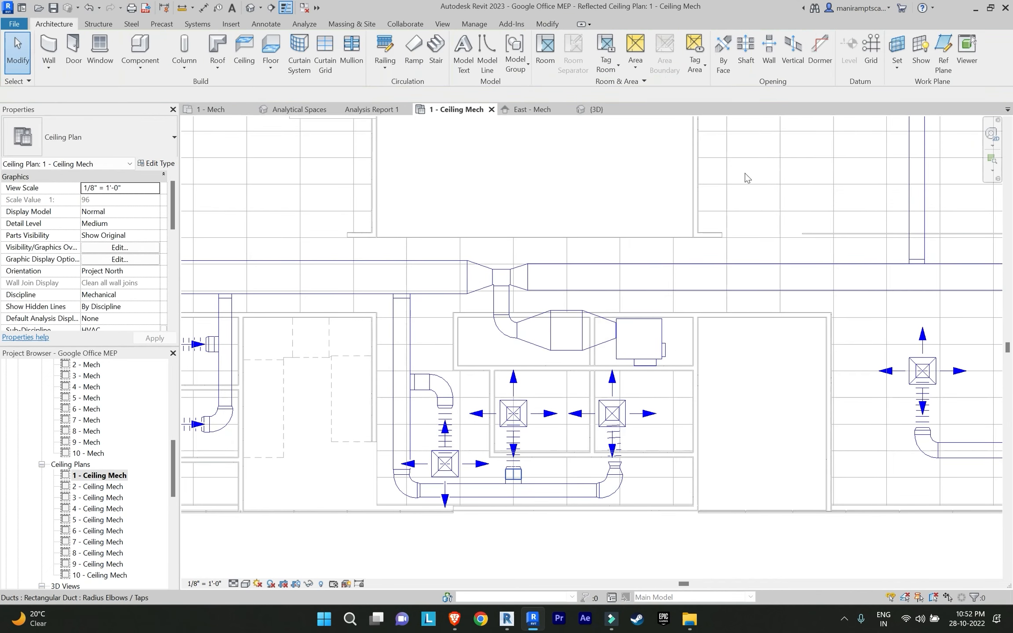
left_click(804, 53)
left_click(459, 395)
left_click(669, 394)
Step: Size the cafeteria branch's vertical duct and both horizontal ducts on either side of its tee by velocity at 1000 FPM
scroll(673, 394, "down", 2)
middle_click_drag(770, 377, 500, 405)
left_click(543, 308)
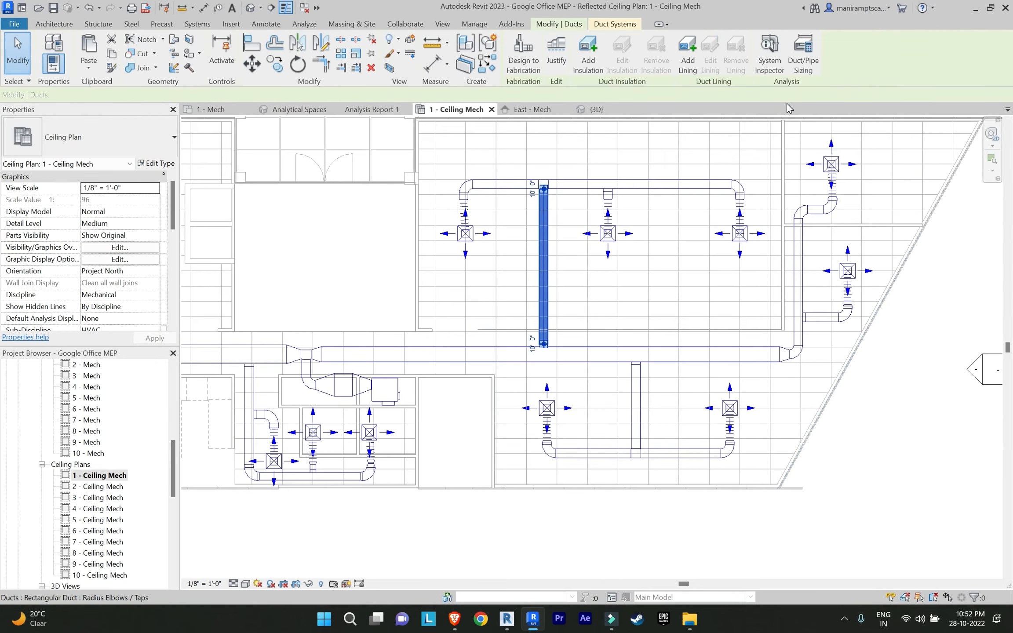
left_click(803, 53)
left_click(459, 394)
left_click(506, 184)
left_click(804, 56)
left_click(460, 395)
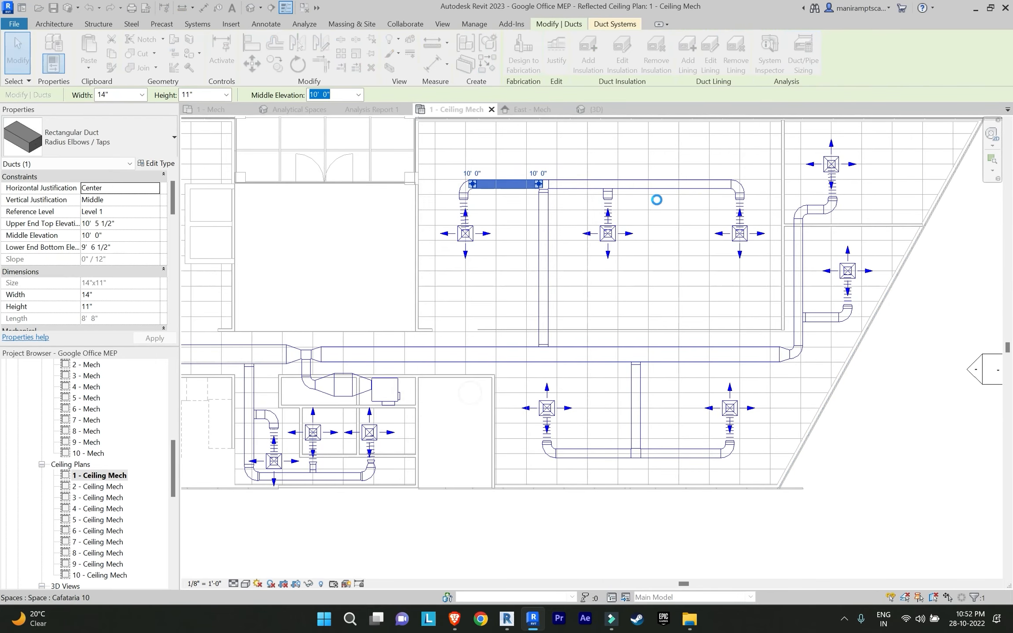
left_click(655, 185)
left_click(803, 54)
left_click(461, 395)
Step: Size the vertical duct of the branch south of the east main and both horizontal ducts at its tee at 1000 FPM
left_click(637, 410)
left_click(638, 410)
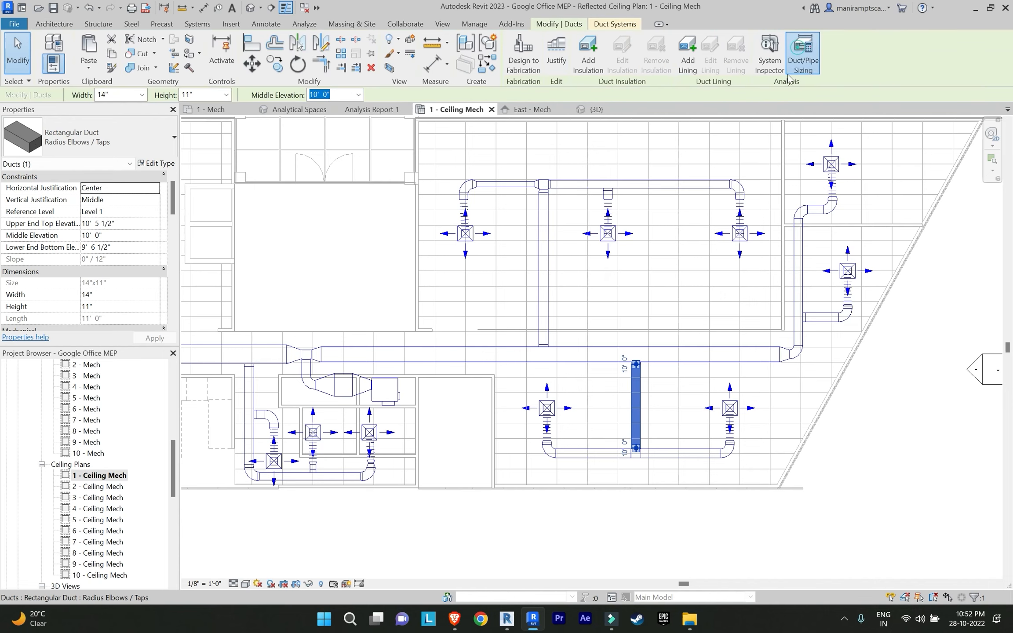
left_click(591, 454)
left_click(669, 453)
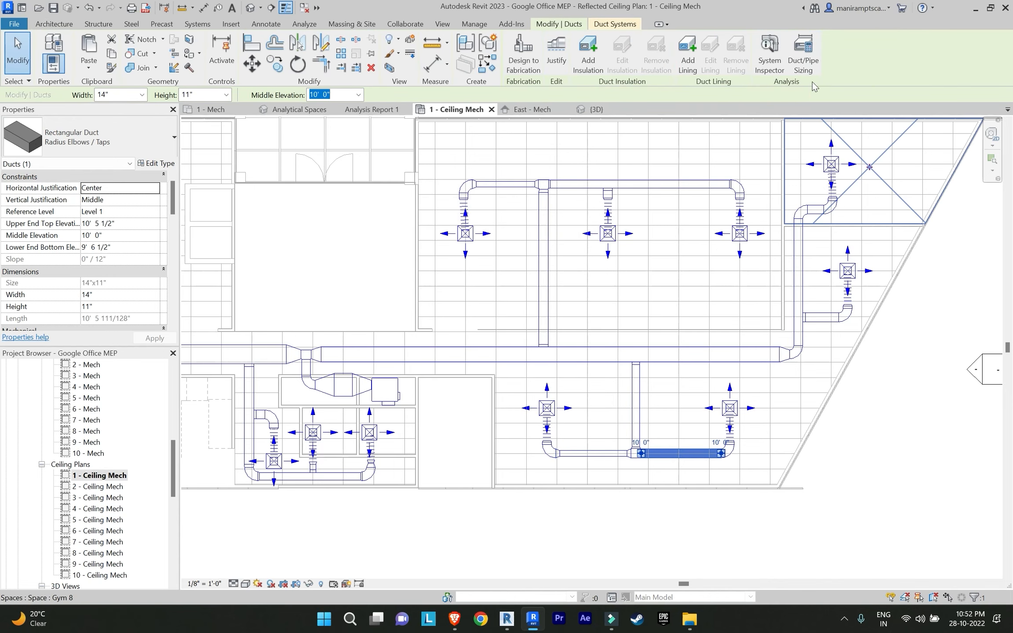
left_click(804, 53)
left_click(460, 395)
Step: Size the vertical duct at the east end of the main and the short horizontal duct at its upper end by velocity
left_click(798, 267)
left_click(804, 53)
left_click(460, 395)
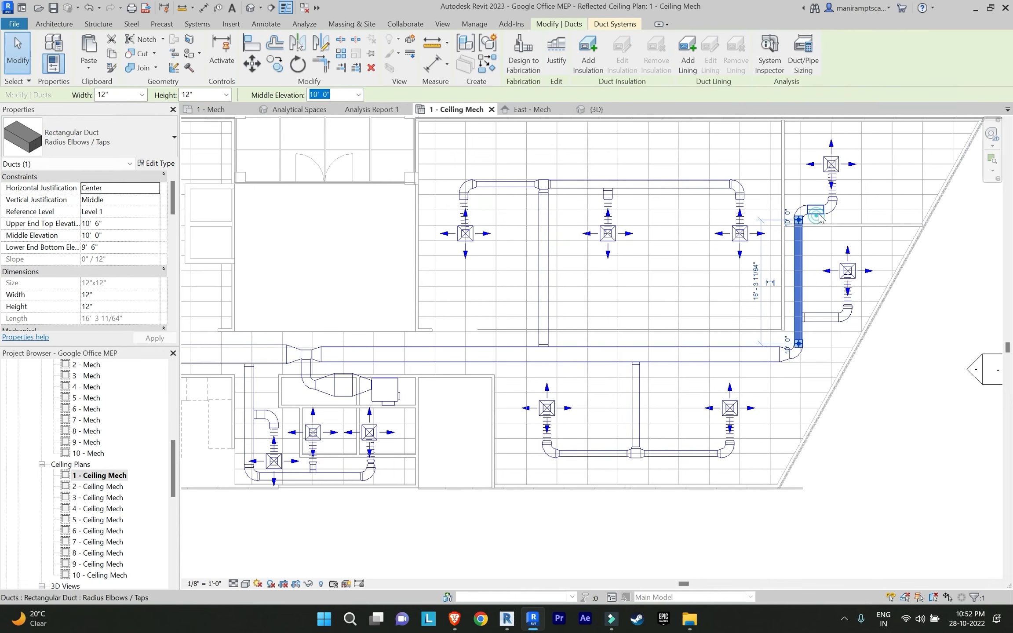
left_click(816, 210)
left_click(804, 53)
left_click(460, 395)
left_click(883, 335)
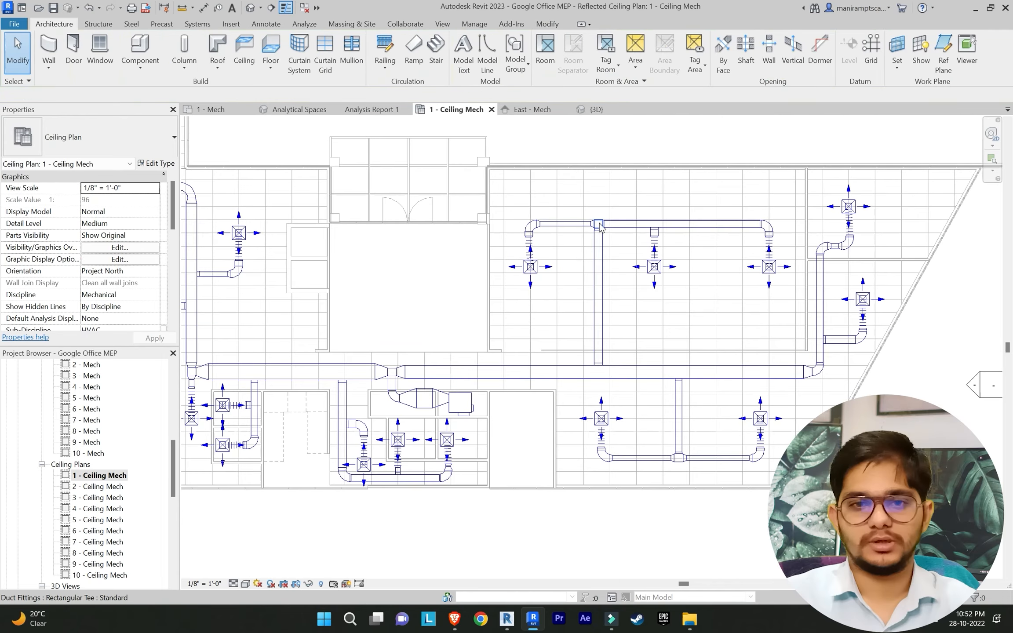
Step: Examine the sized duct network from different angles in the 3D view
left_click(589, 109)
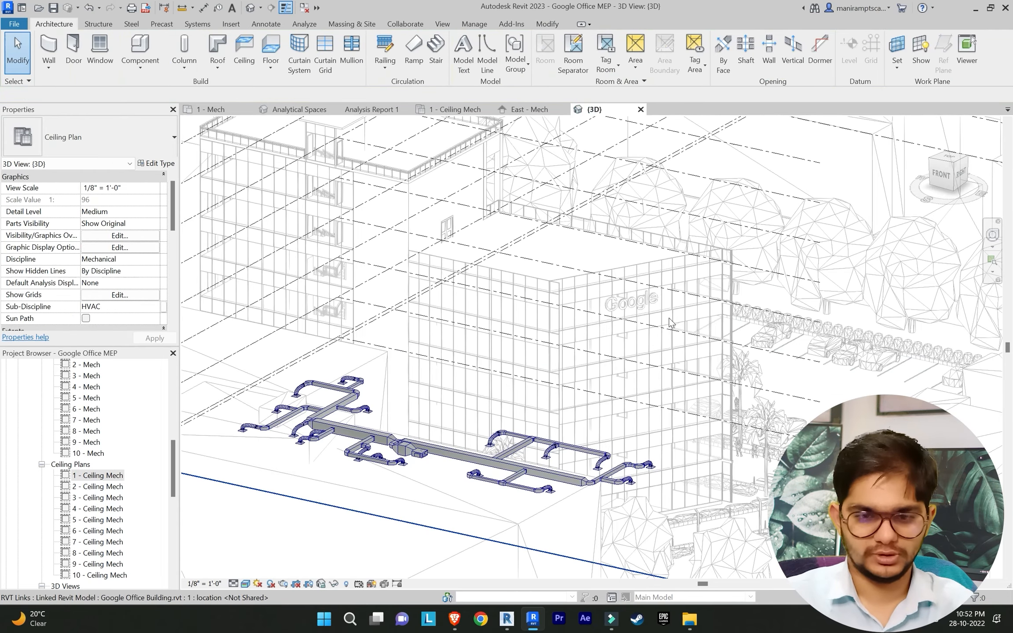
scroll(610, 316, "up", 5)
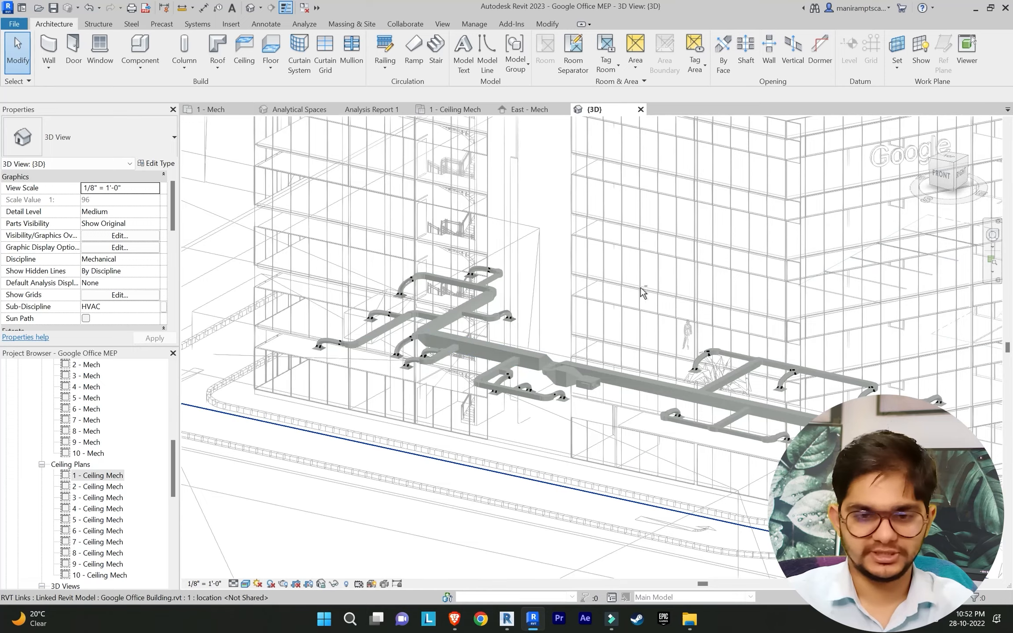
middle_click_drag(640, 287, 161, 278, "shift")
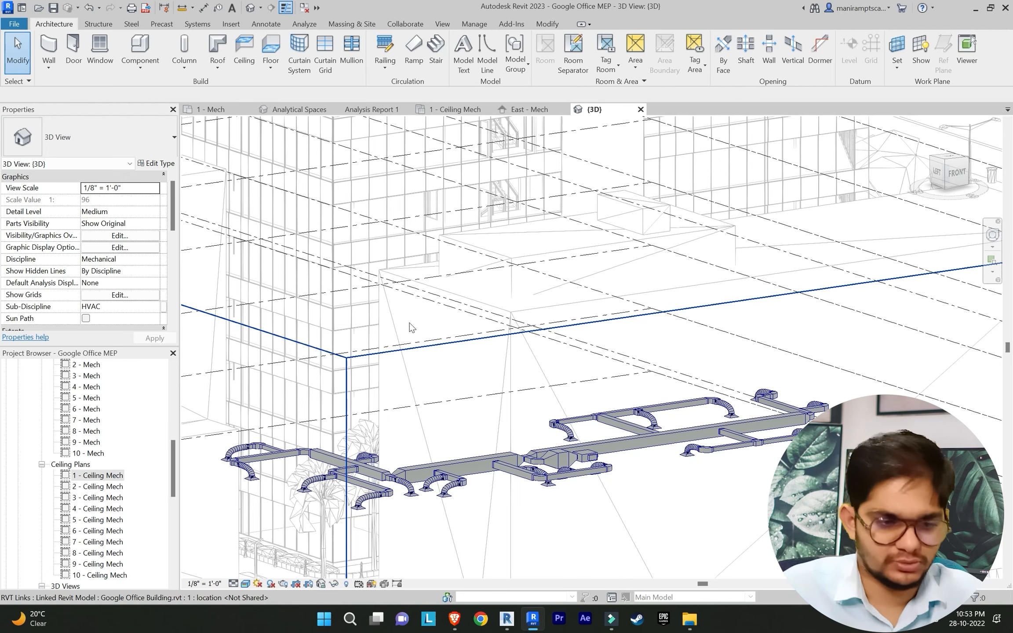
Step: Select everything in the 1 - Ceiling Mech plan and filter to Air Terminals, Duct Fittings, Ducts, Elevations, Flex Ducts and Mechanical Equipment
double_click(109, 476)
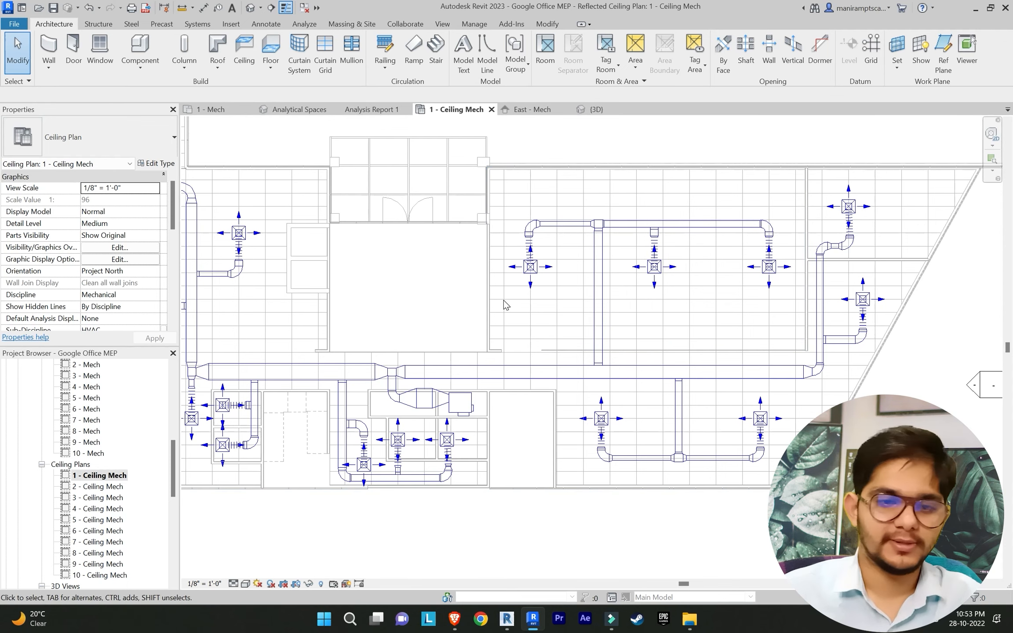
scroll(506, 306, "down", 4)
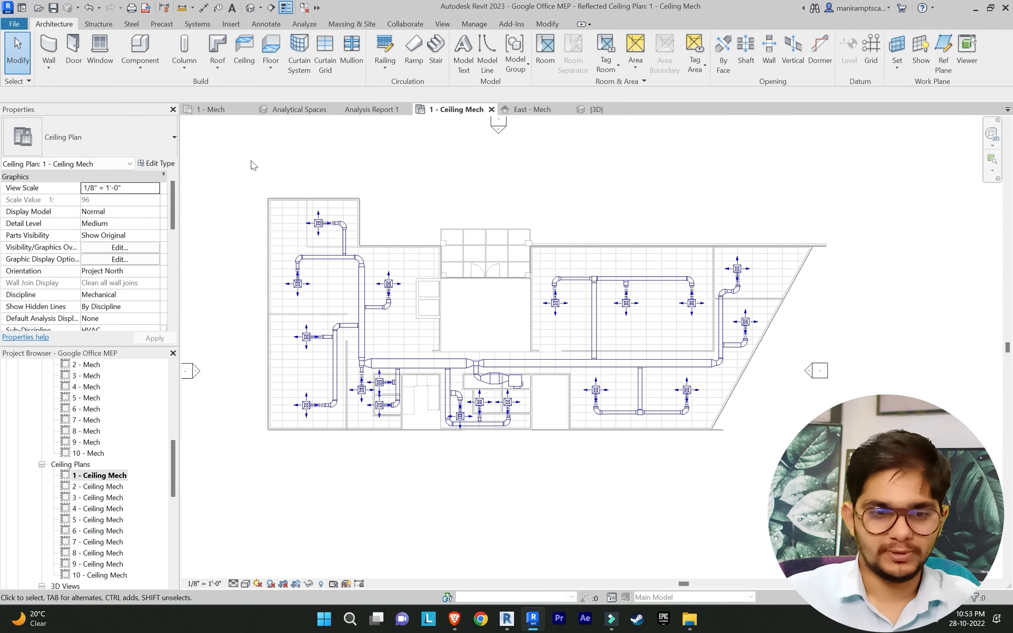
left_click_drag(230, 175, 815, 475)
left_click(565, 49)
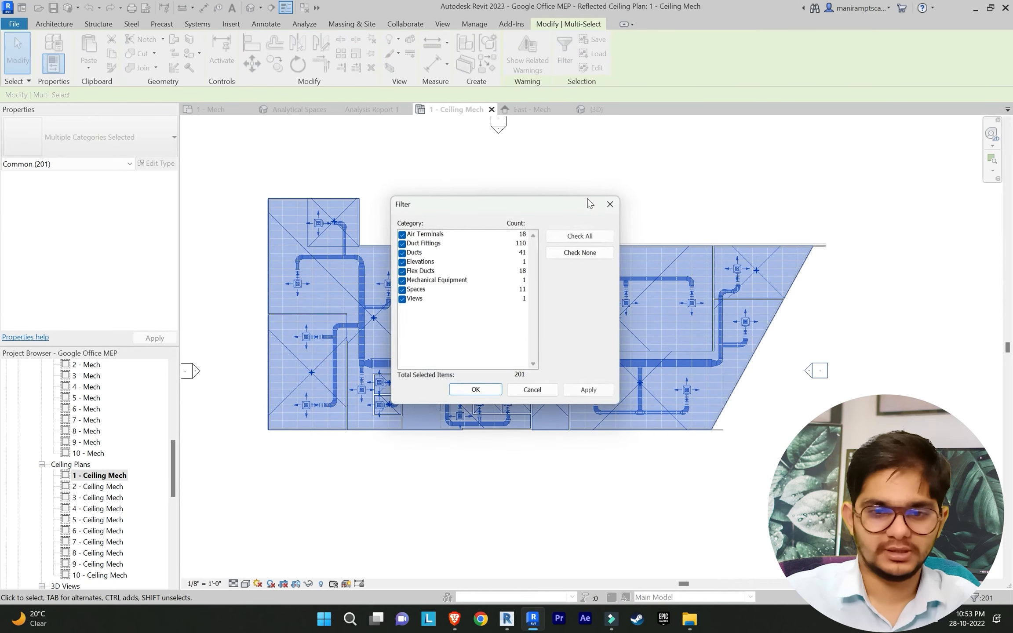
left_click(583, 252)
left_click(400, 233)
left_click(400, 243)
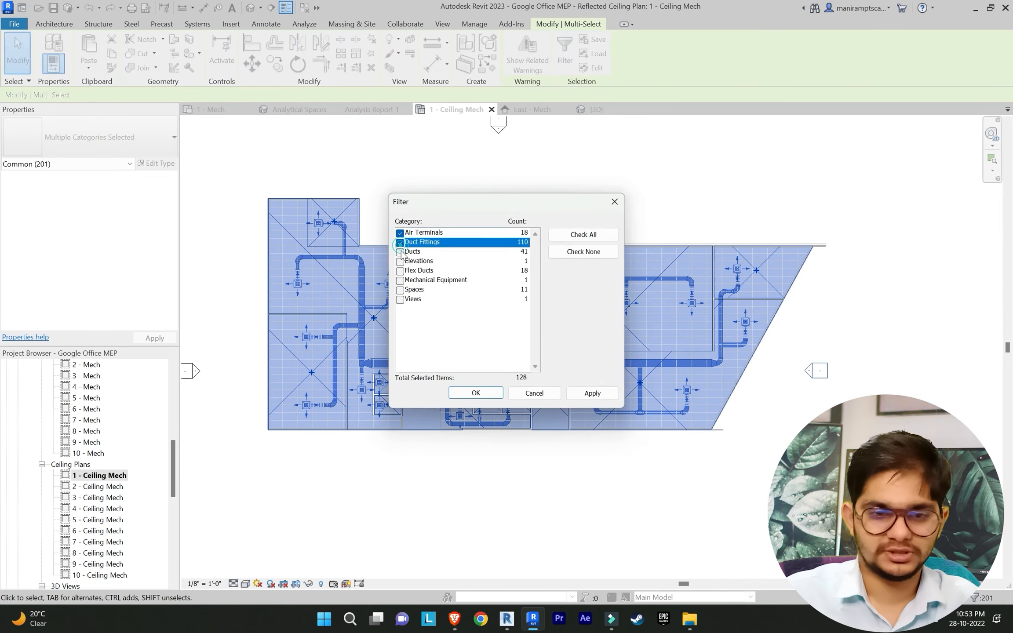
left_click(400, 252)
left_click(401, 261)
left_click(400, 271)
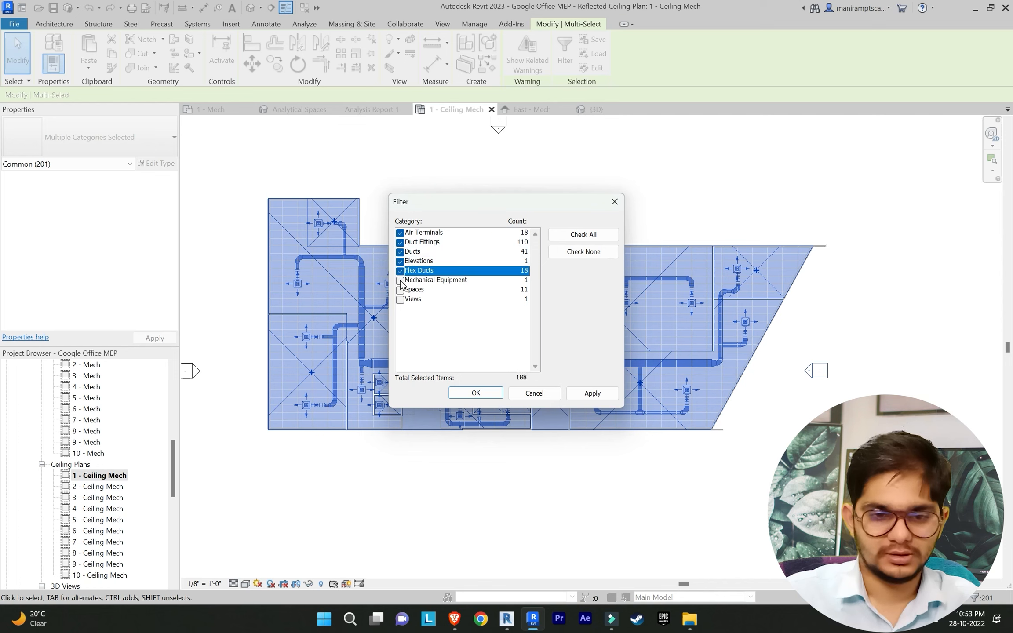
left_click(400, 281)
left_click(592, 392)
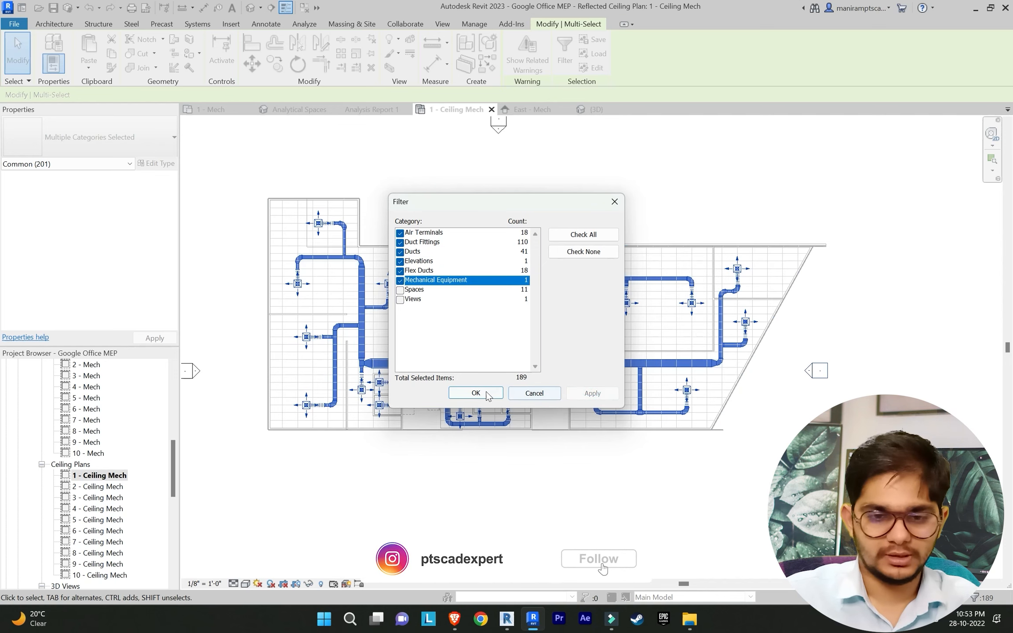
left_click(476, 392)
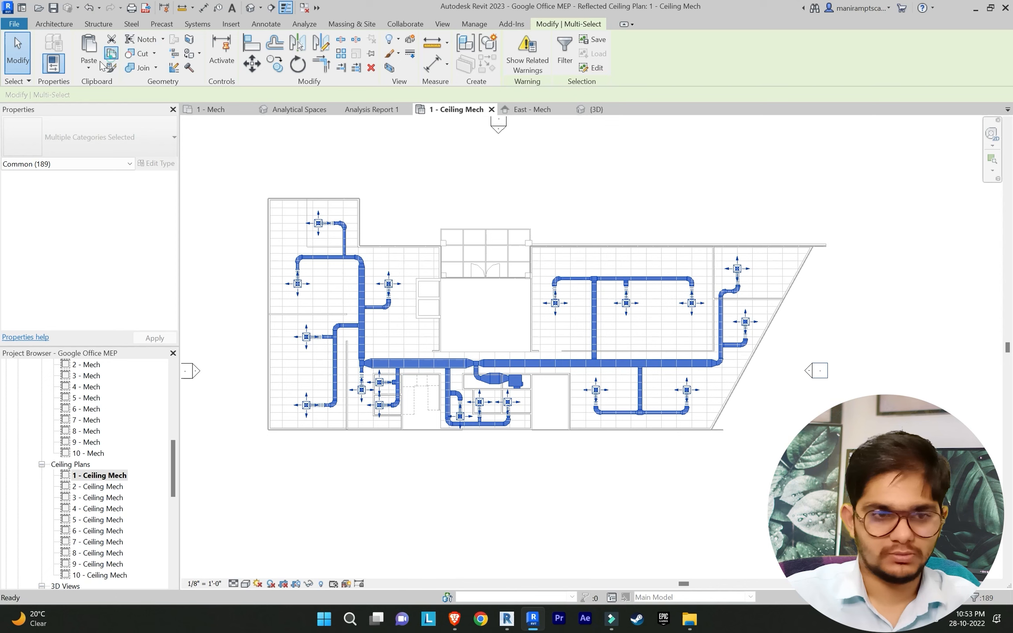
Step: Copy the selected duct system and paste it aligned to the levels 2nd Floor, 3rd Floor, 4th Floor and Top Floor
left_click(88, 70)
left_click(108, 110)
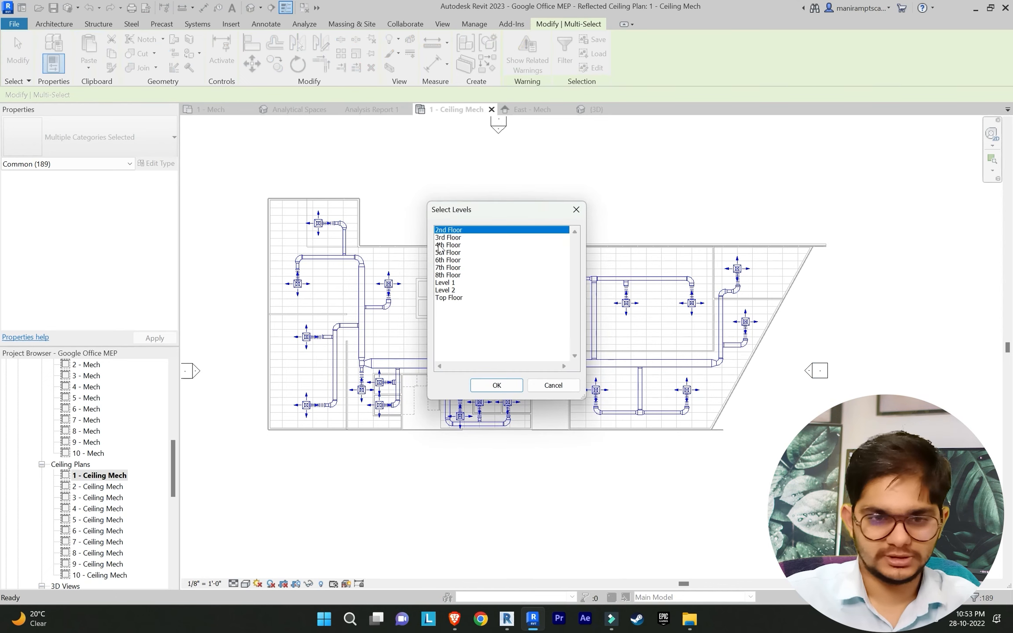
left_click_drag(454, 230, 460, 259)
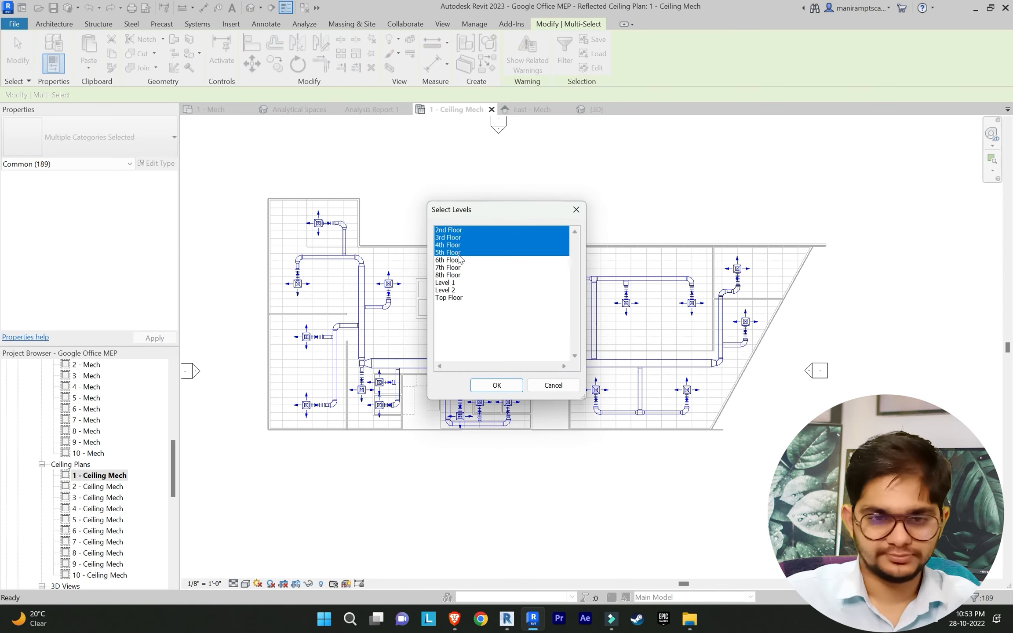
left_click(455, 298, "ctrl")
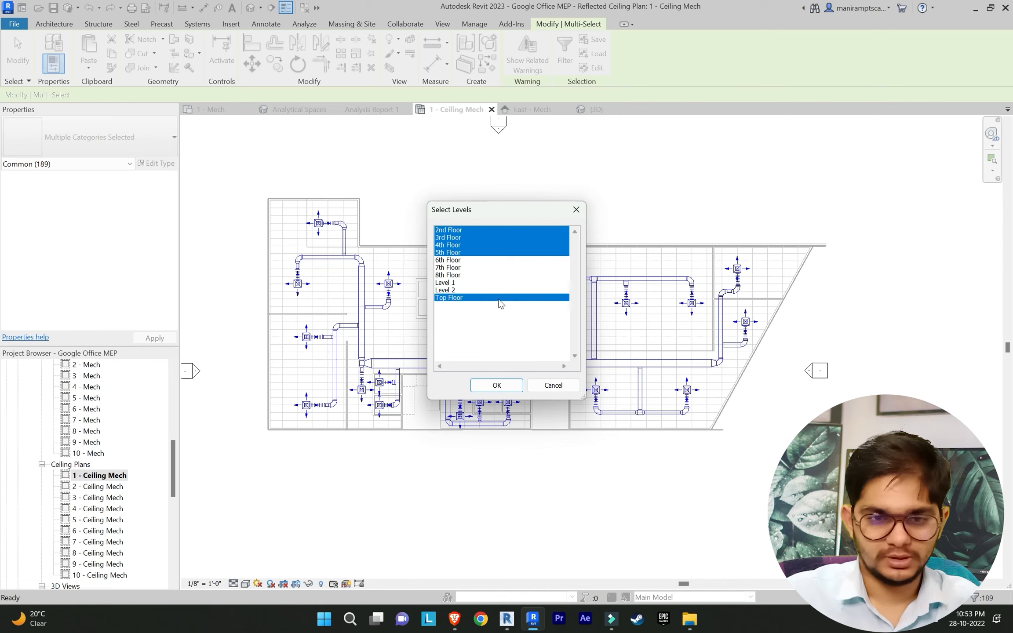
left_click(466, 252, "ctrl")
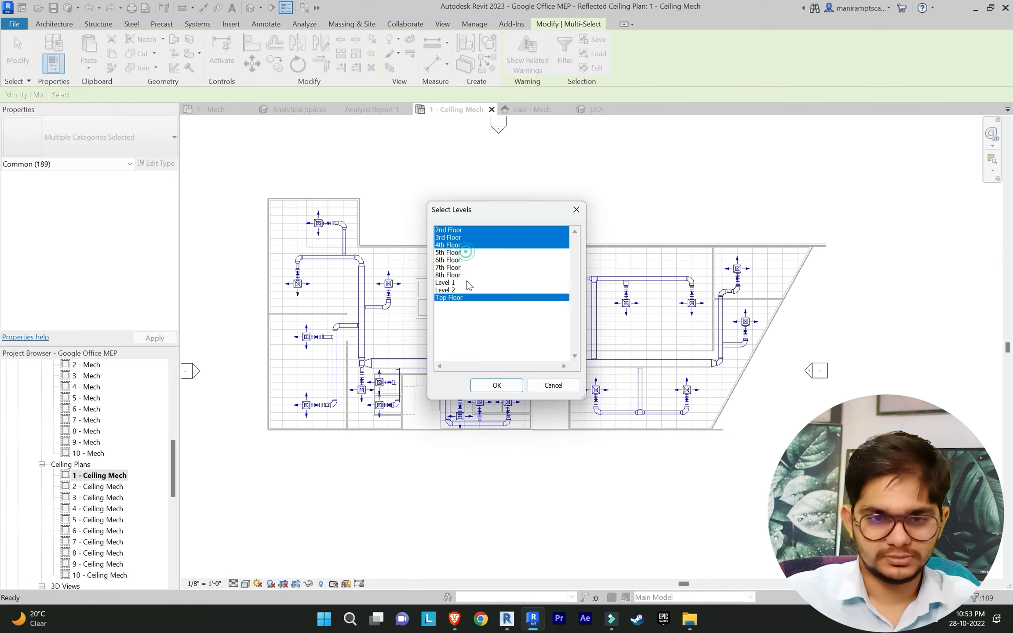
left_click(497, 386)
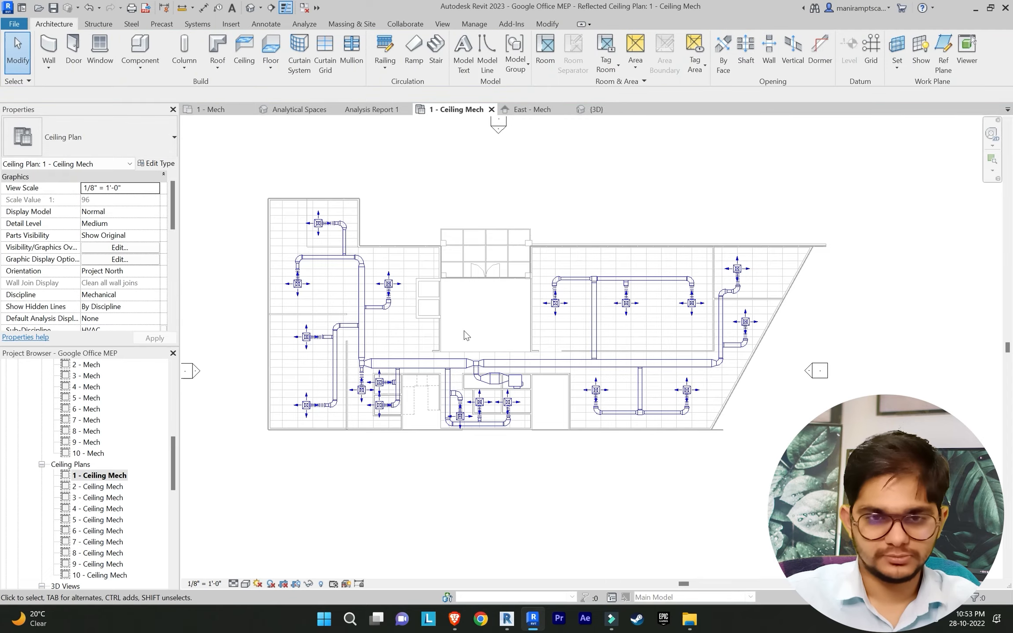
Step: Examine the pasted duct systems on the upper levels in the 3D view and select the 1 - Ceiling Mech plan
left_click(594, 110)
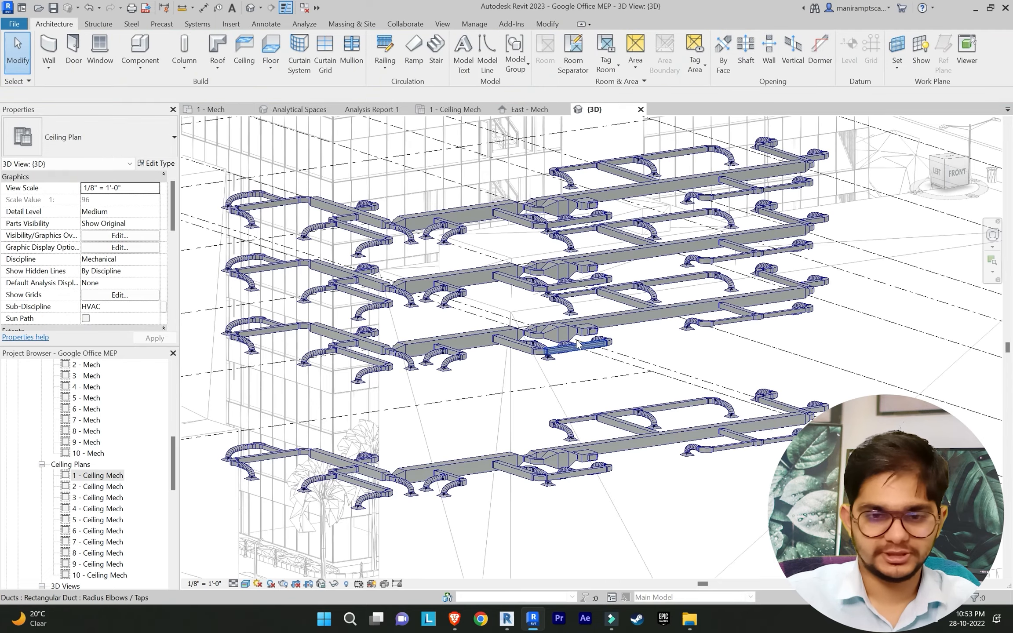
scroll(579, 366, "down", 5)
middle_click_drag(583, 370, 545, 435, "shift")
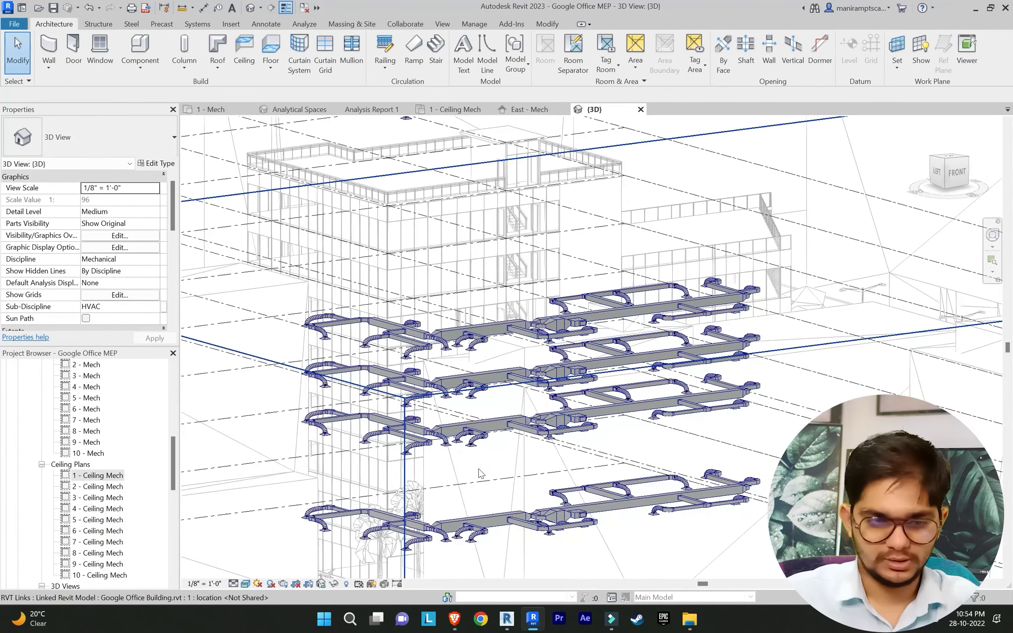
scroll(105, 453, "up", 1)
left_click(102, 486)
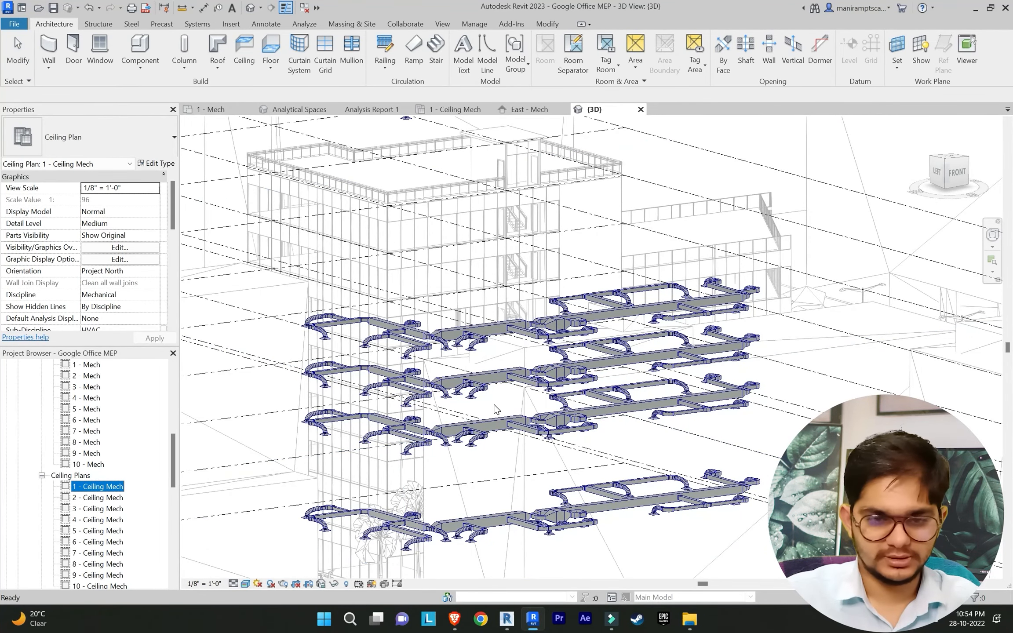
Step: Select everything in the 1 - Ceiling Mech plan and filter to Air Terminals, Duct Fittings, Ducts, Flex Ducts and Mechanical Equipment
double_click(101, 486)
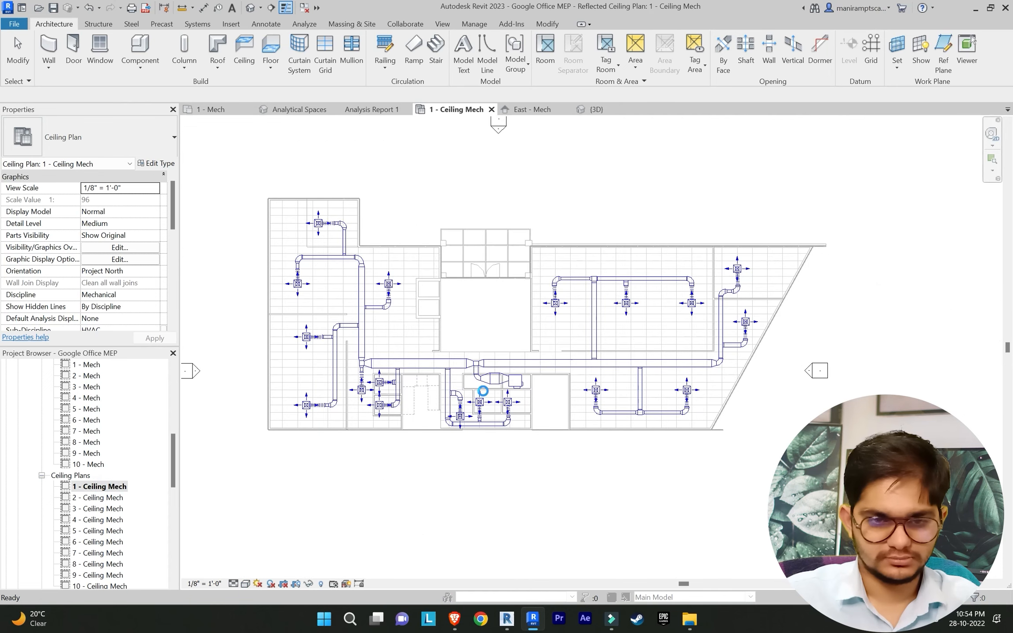
left_click(515, 276)
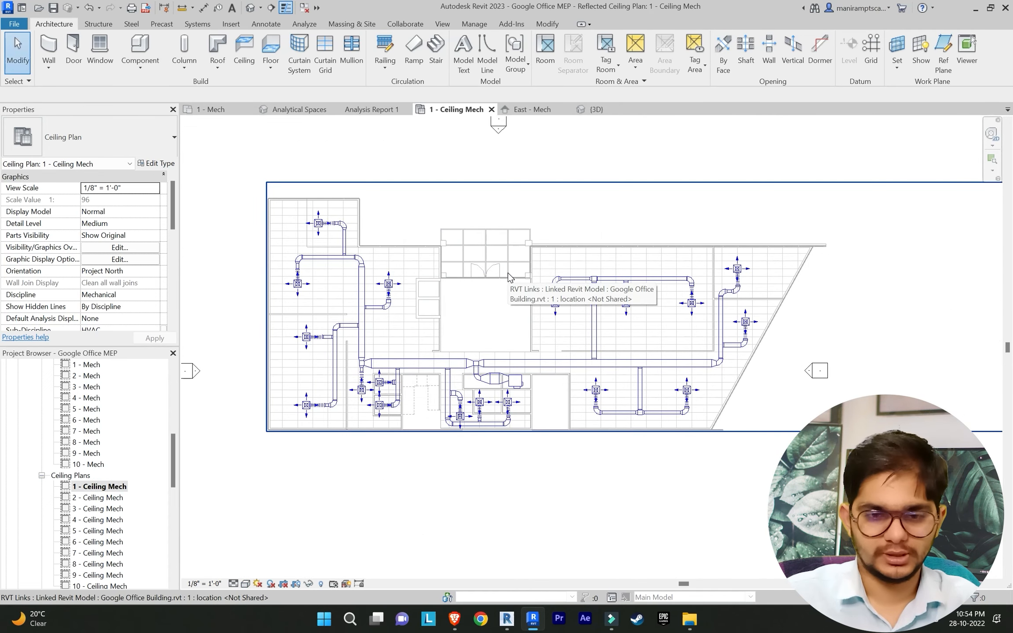
left_click_drag(251, 172, 799, 457)
left_click(565, 49)
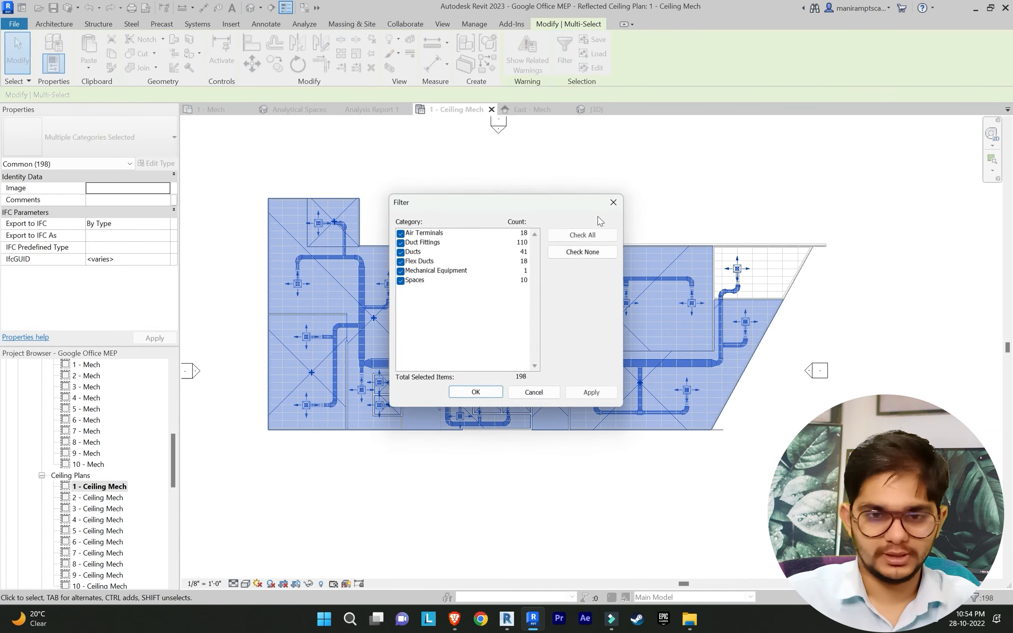
left_click(584, 251)
left_click(400, 233)
left_click(400, 242)
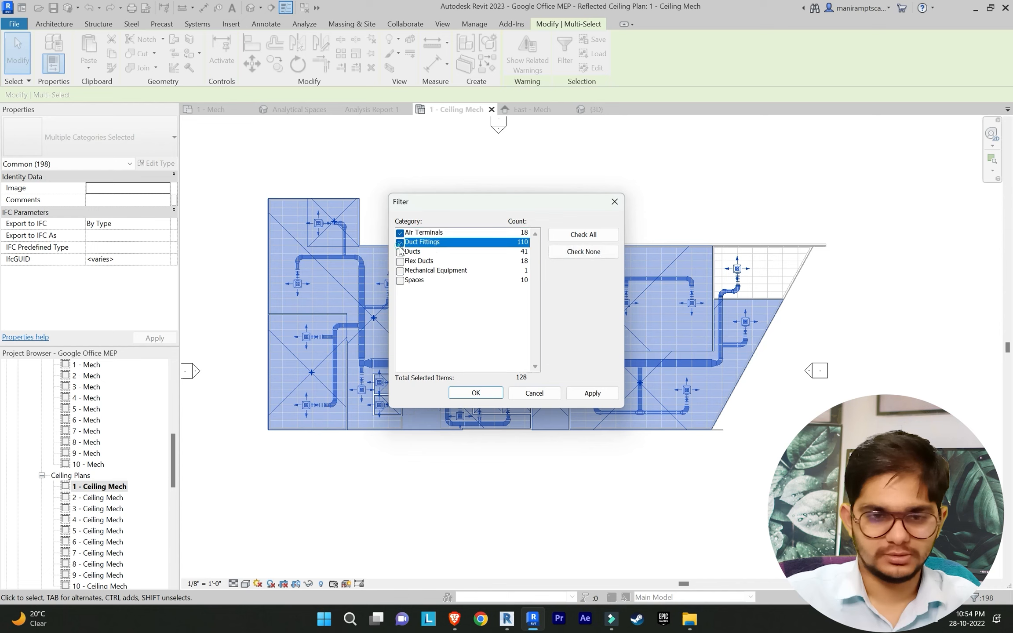
left_click(400, 252)
left_click(400, 261)
left_click(400, 271)
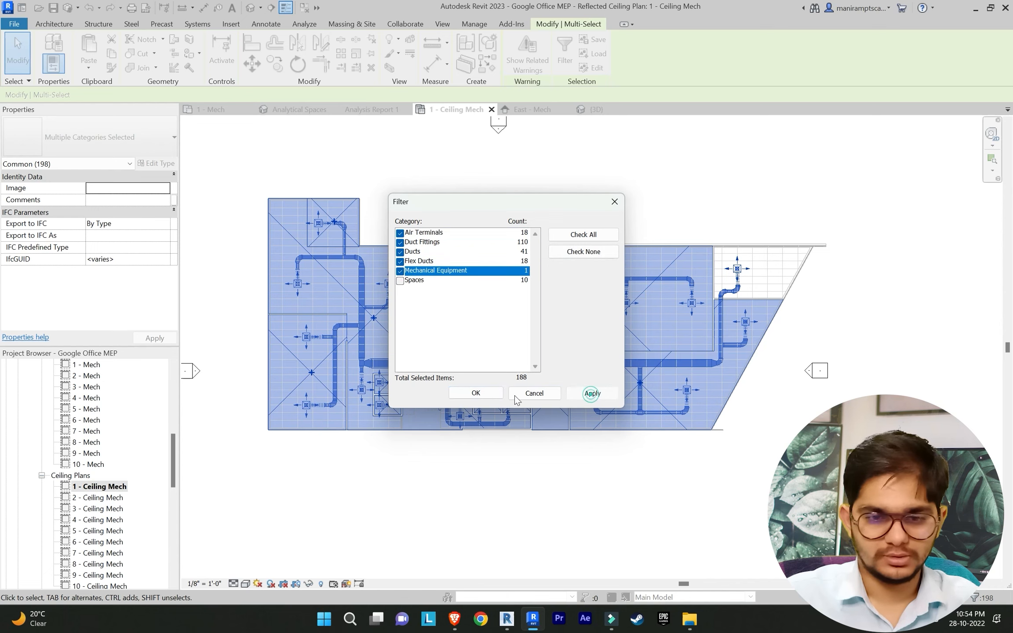
left_click(476, 393)
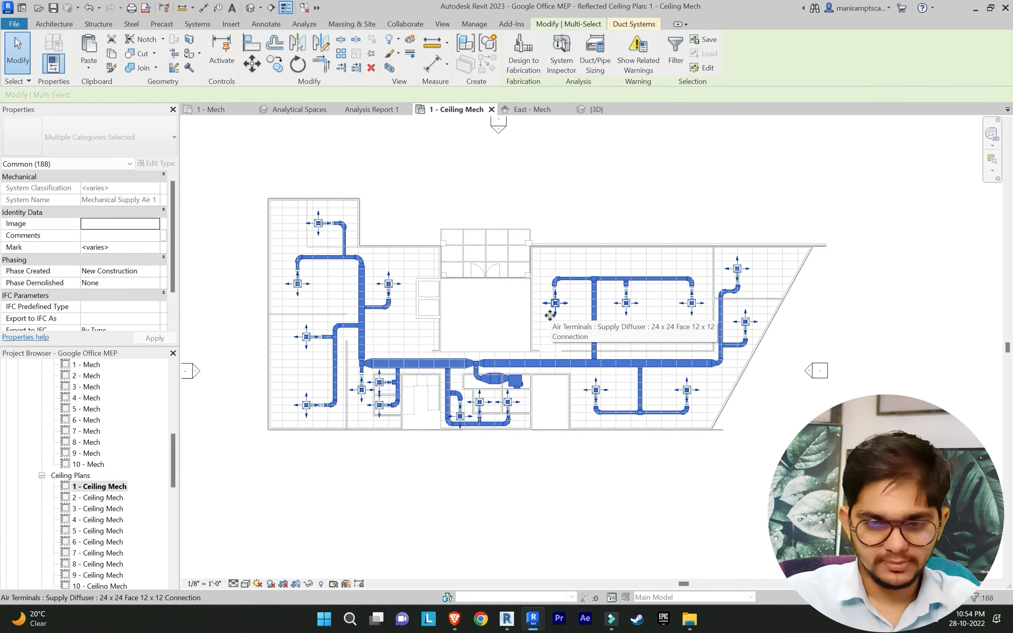
Step: Copy the filtered duct system and paste it aligned to the selected level Level 2
left_click(112, 55)
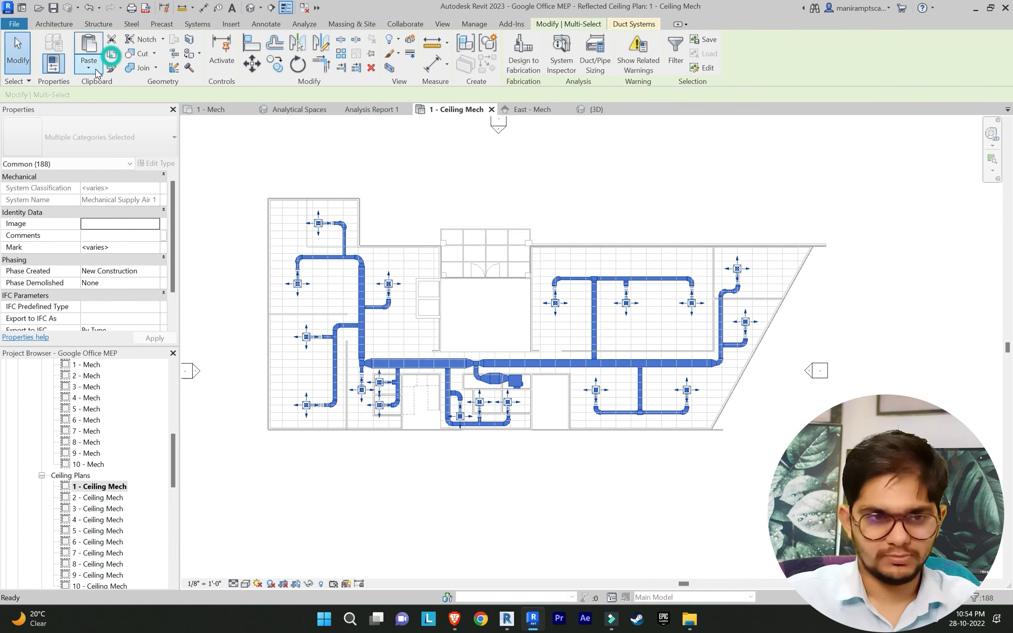
left_click(88, 69)
left_click(141, 110)
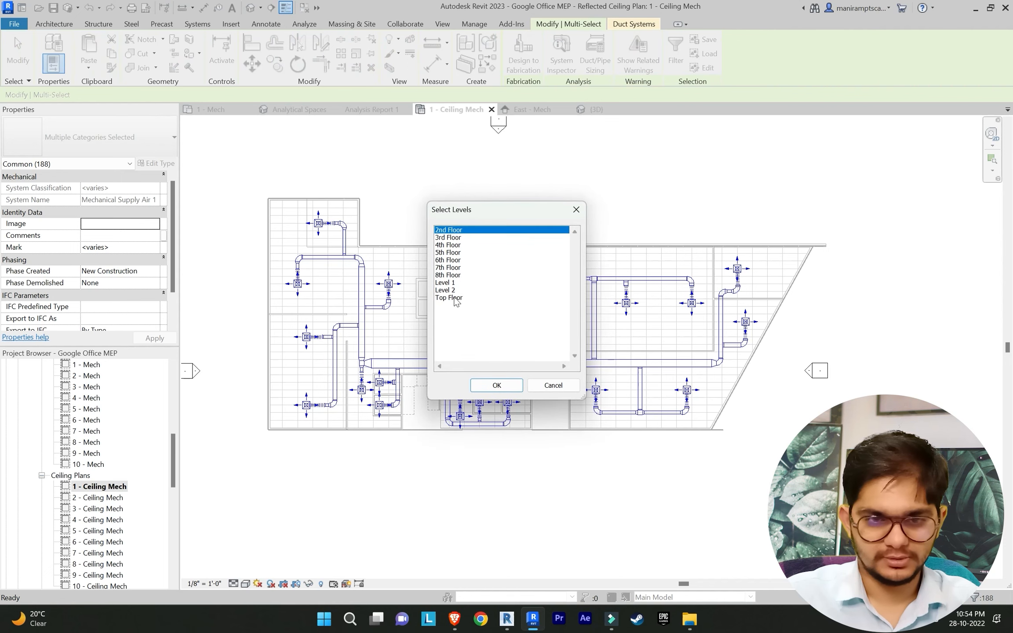
left_click(453, 290)
left_click(495, 385)
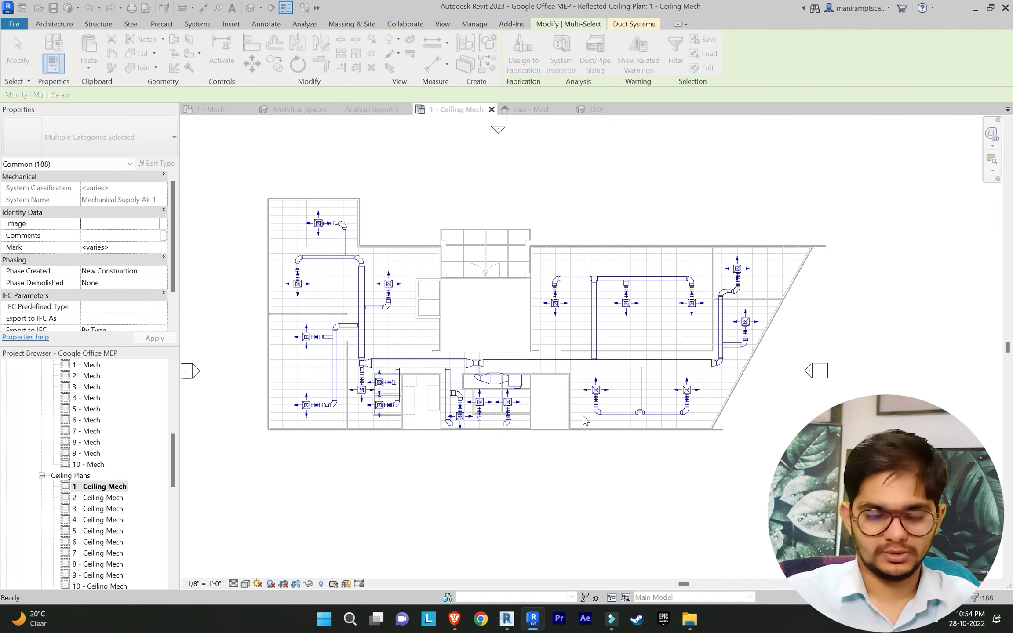
Step: Delete the stray duct system floating above the building's roof in the 3D view
left_click(614, 111)
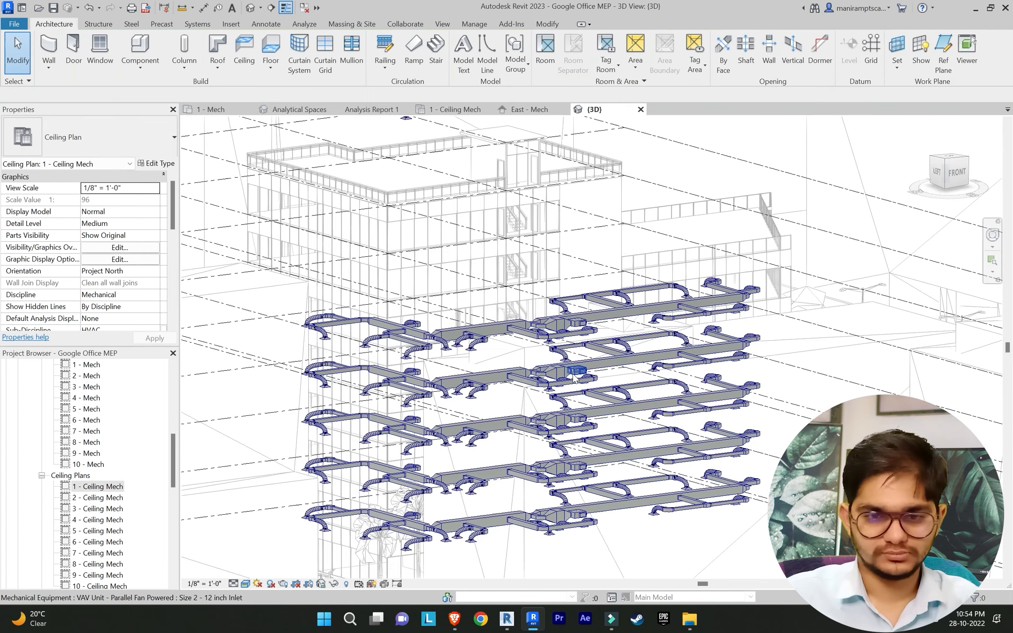
scroll(574, 376, "down", 5)
middle_click_drag(572, 334, 625, 259, "shift")
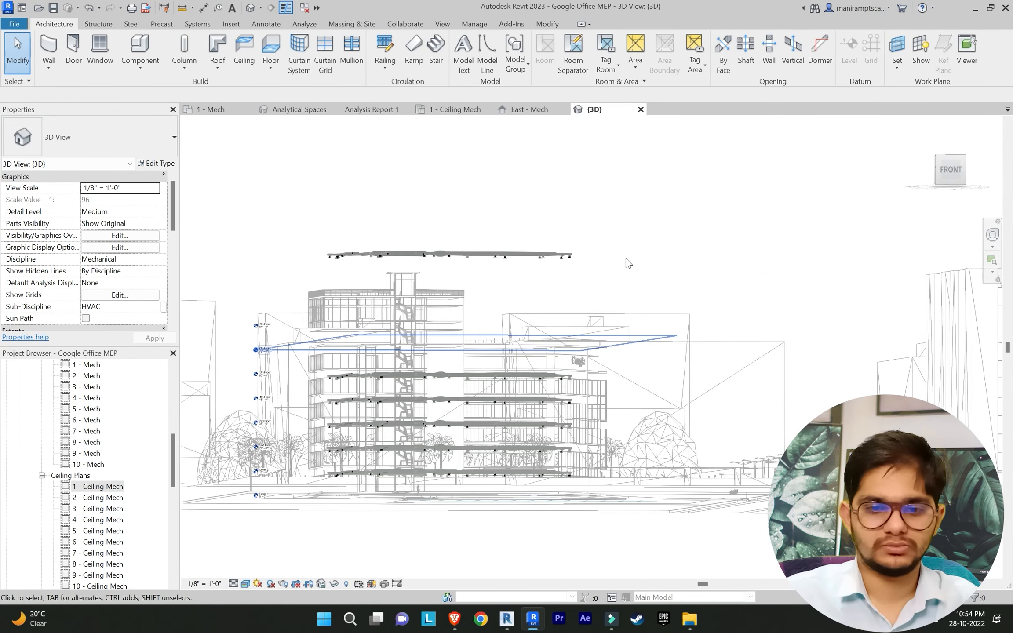
left_click_drag(629, 263, 291, 201)
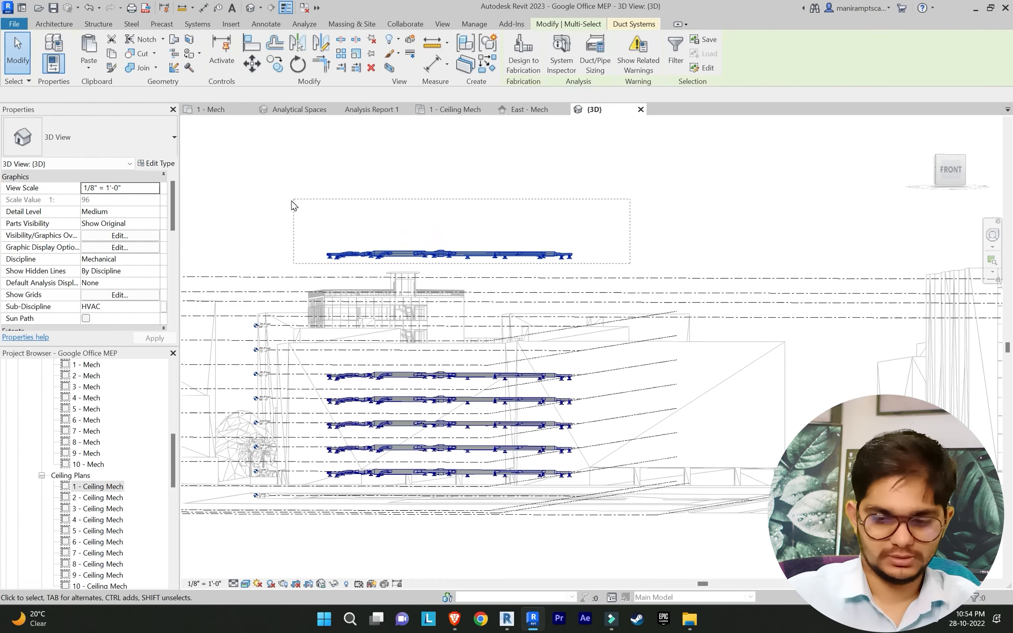
key("Delete")
middle_click_drag(293, 206, 595, 344, "shift")
scroll(615, 361, "up", 2)
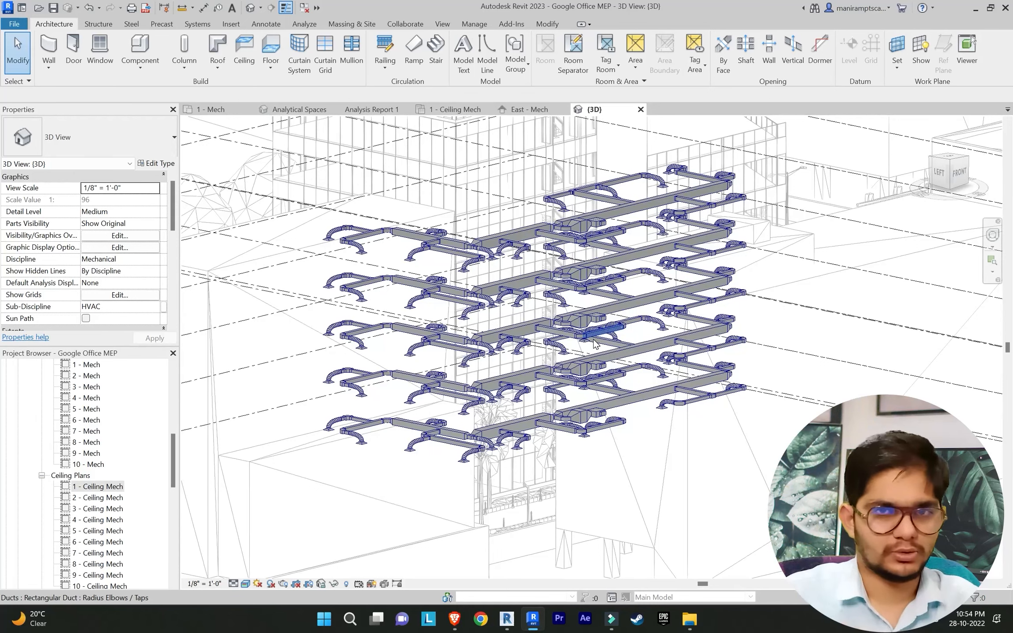
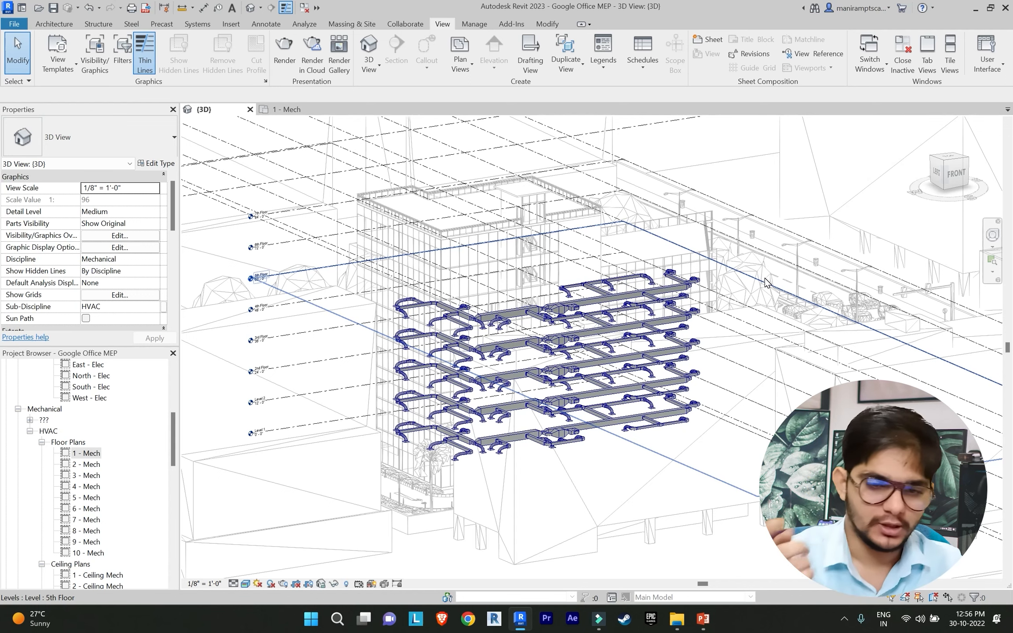
Step: Examine the stacked duct systems in the 3D view and the duct layout in the 5 - Mech floor plan
scroll(751, 281, "down", 2)
middle_click_drag(747, 319, 659, 326)
scroll(678, 252, "up", 2)
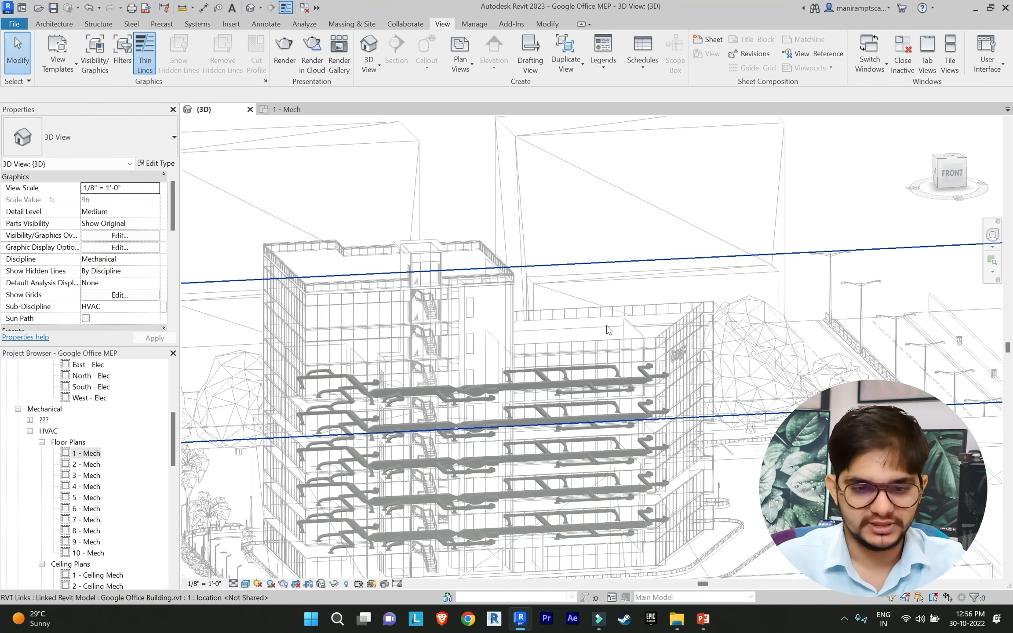
middle_click_drag(589, 320, 612, 266, "shift")
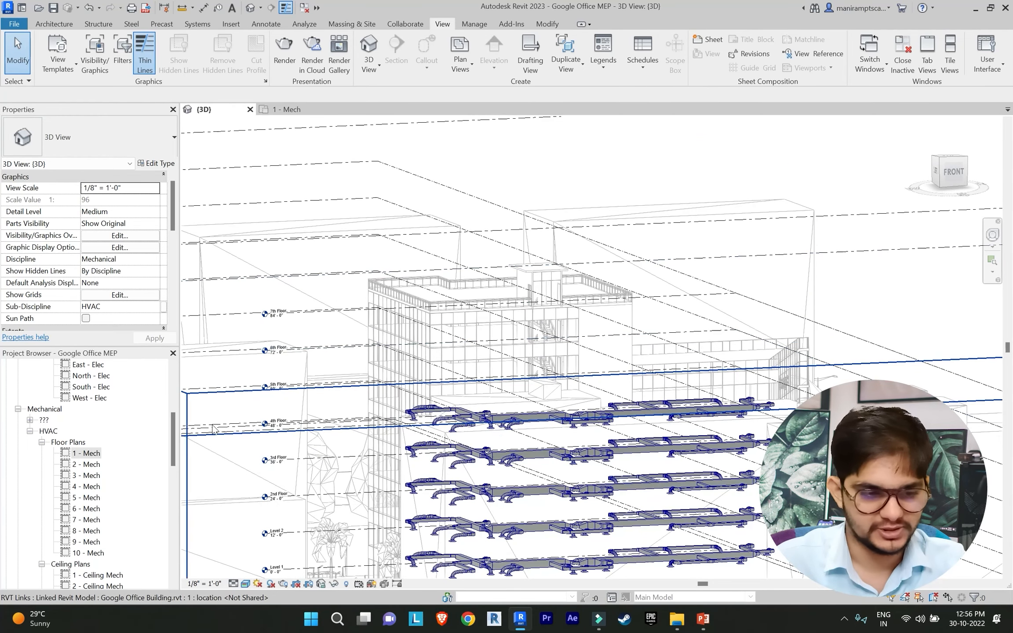
scroll(94, 527, "down", 1)
double_click(90, 486)
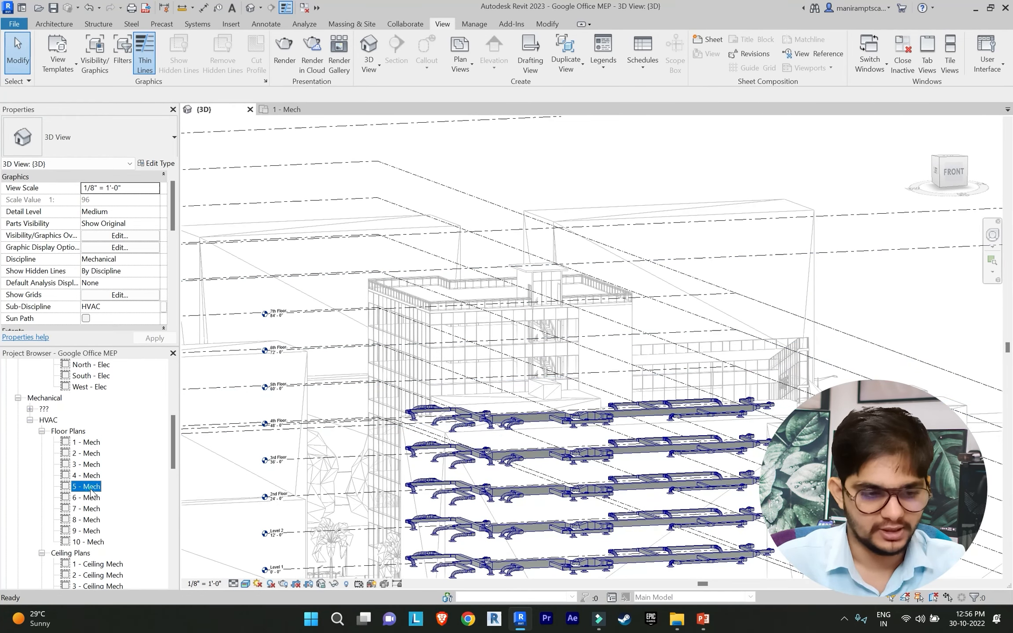
scroll(556, 379, "up", 8)
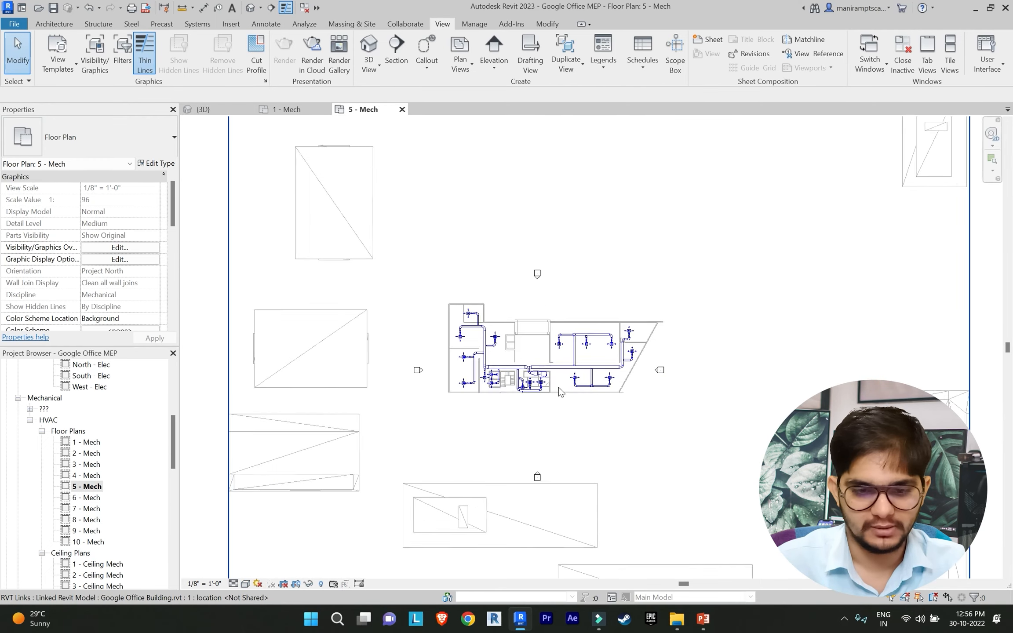
scroll(595, 360, "up", 3)
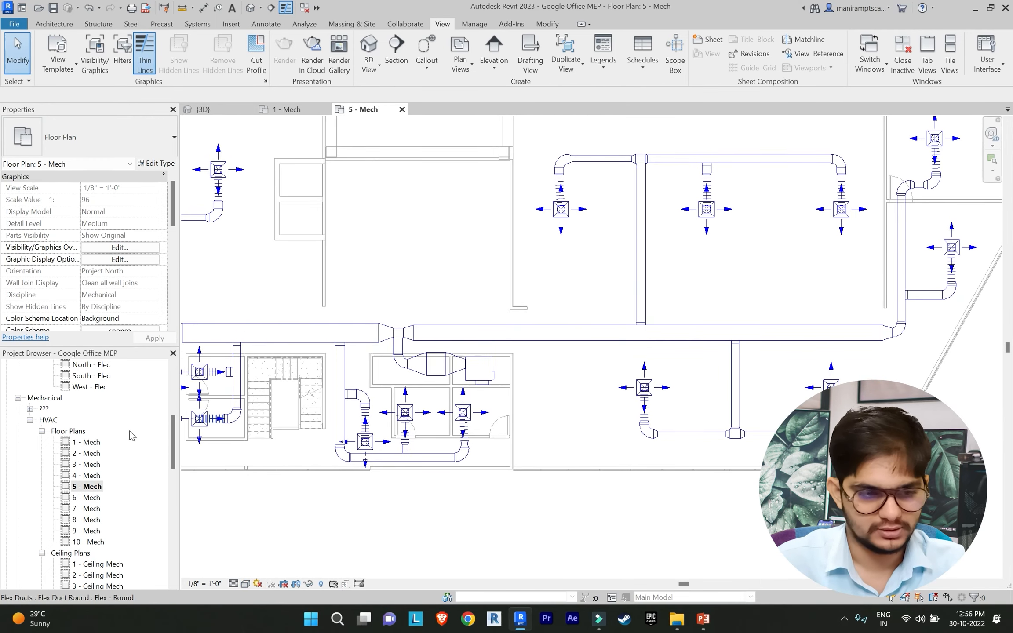
Step: Examine the duct systems against the building levels from the front in the 3D view
left_click(368, 49)
middle_click_drag(631, 391, 521, 386, "shift")
middle_click_drag(686, 330, 690, 304, "shift")
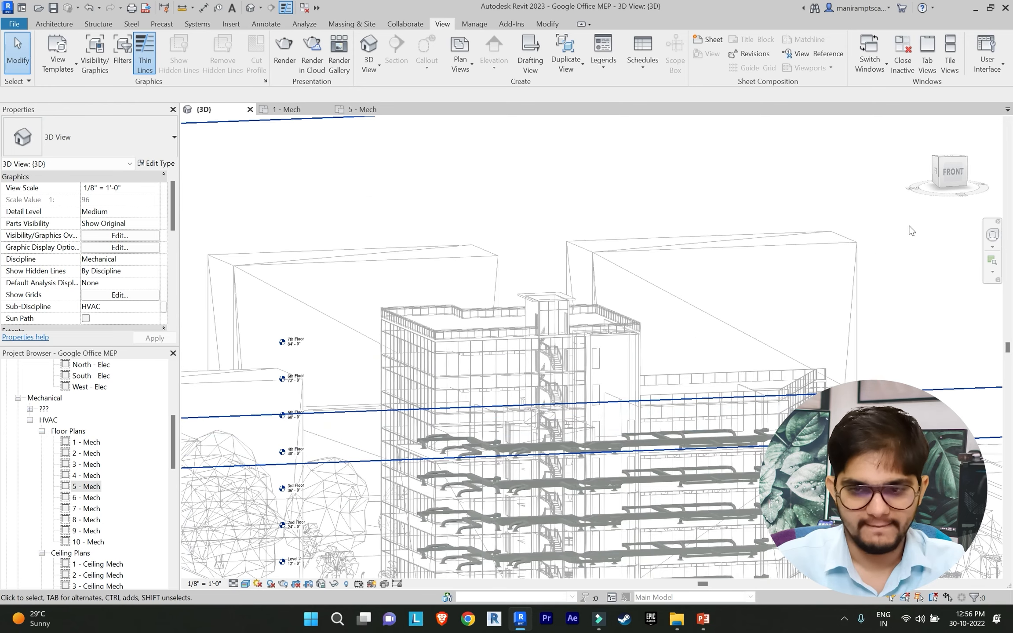
left_click(954, 172)
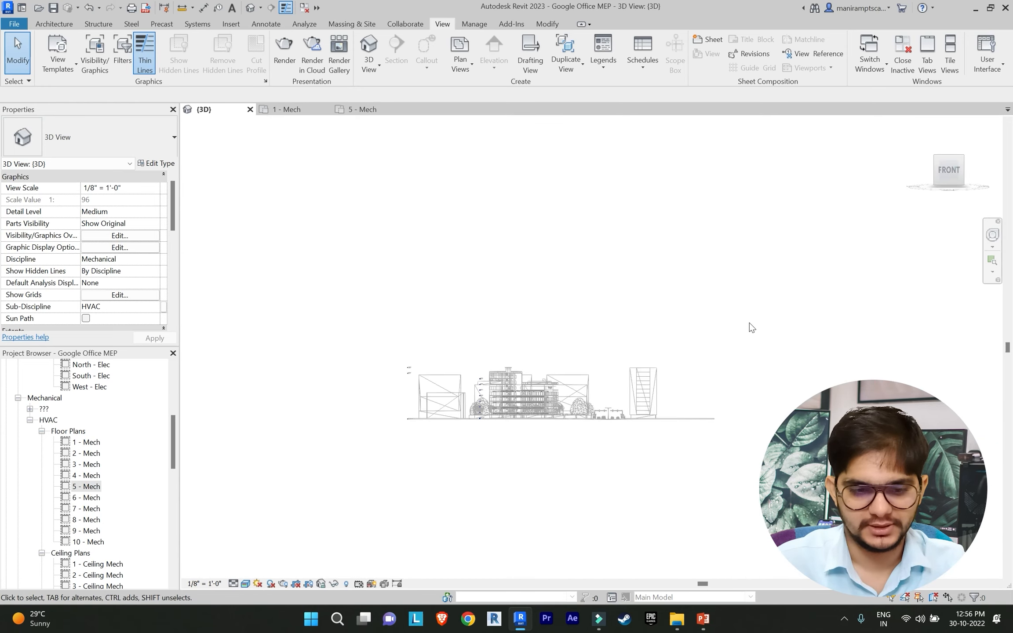
scroll(534, 371, "up", 7)
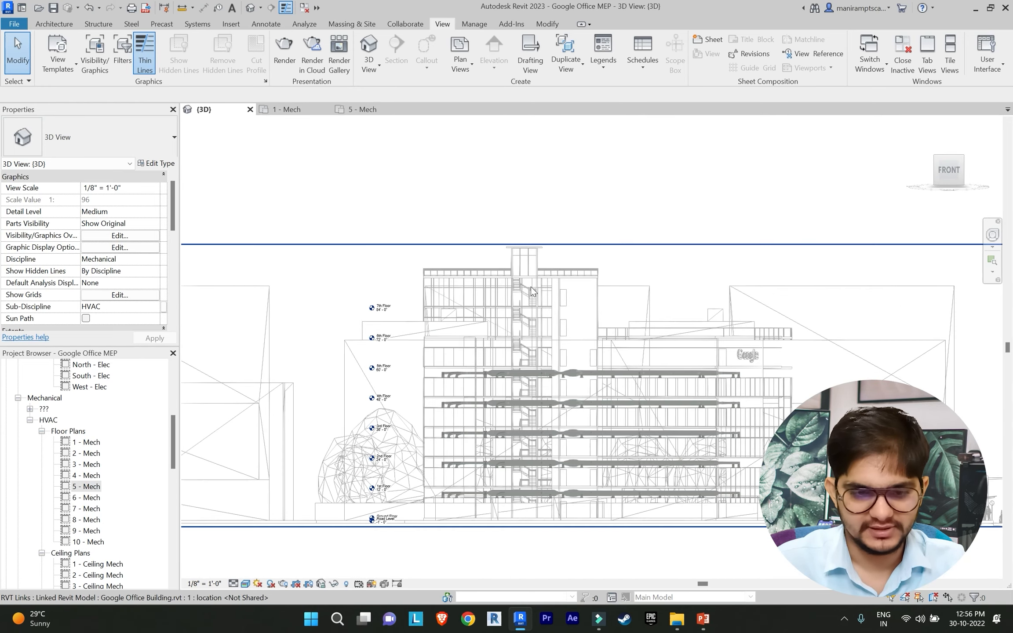
scroll(373, 296, "up", 1)
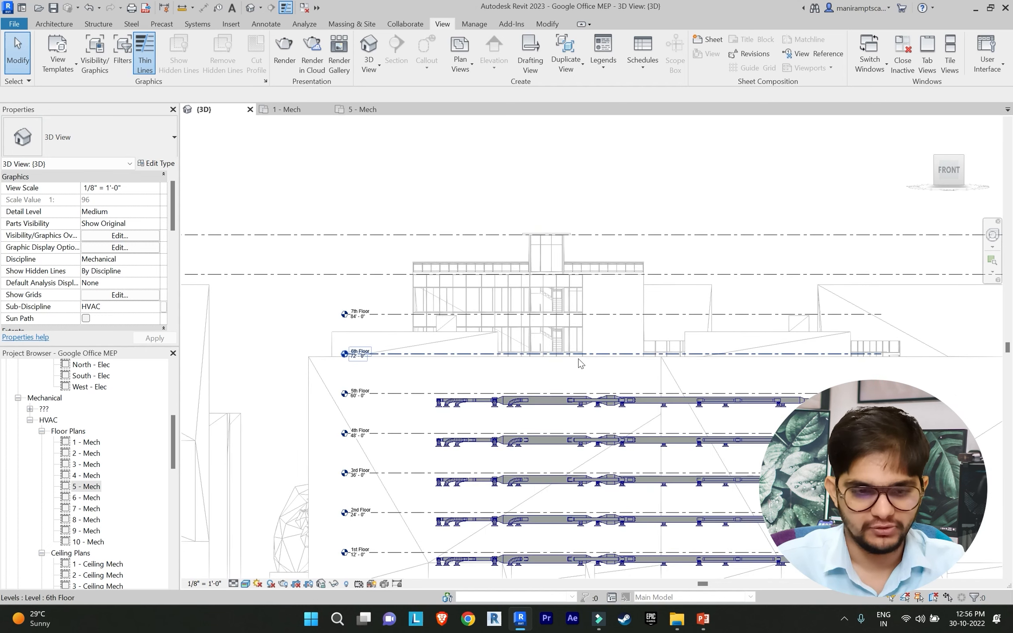
Step: Open the 6 - Mech floor plan and start placing mechanical equipment
left_click(84, 497)
scroll(588, 384, "up", 4)
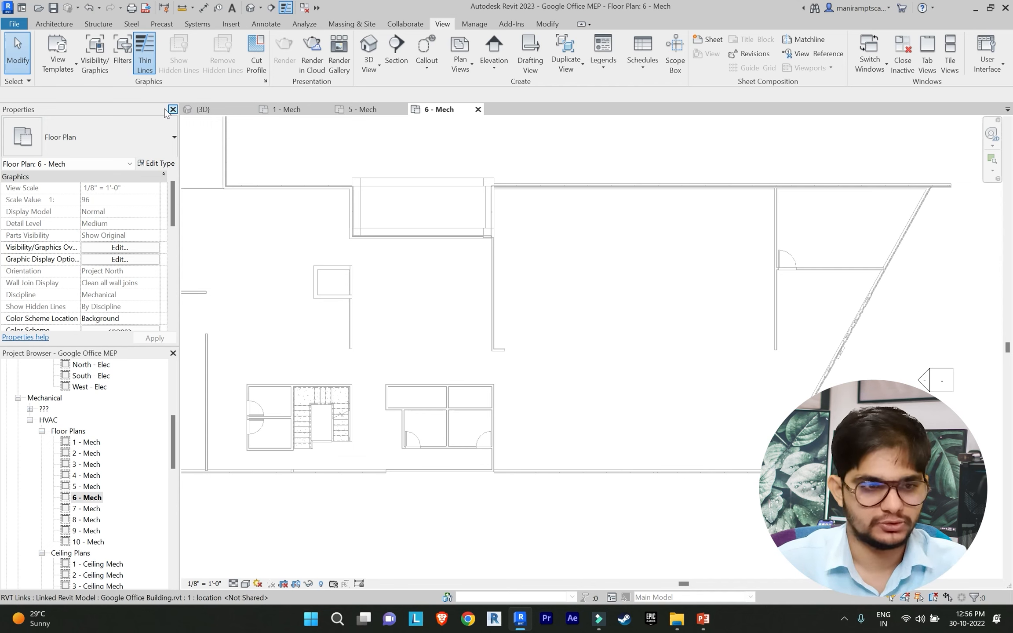
left_click(54, 24)
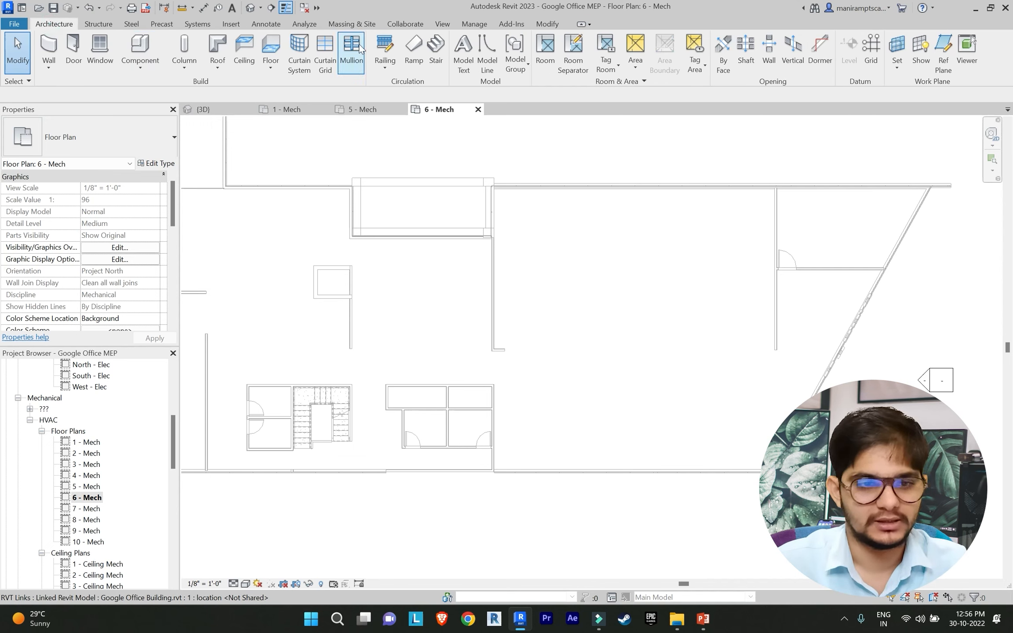
left_click(210, 26)
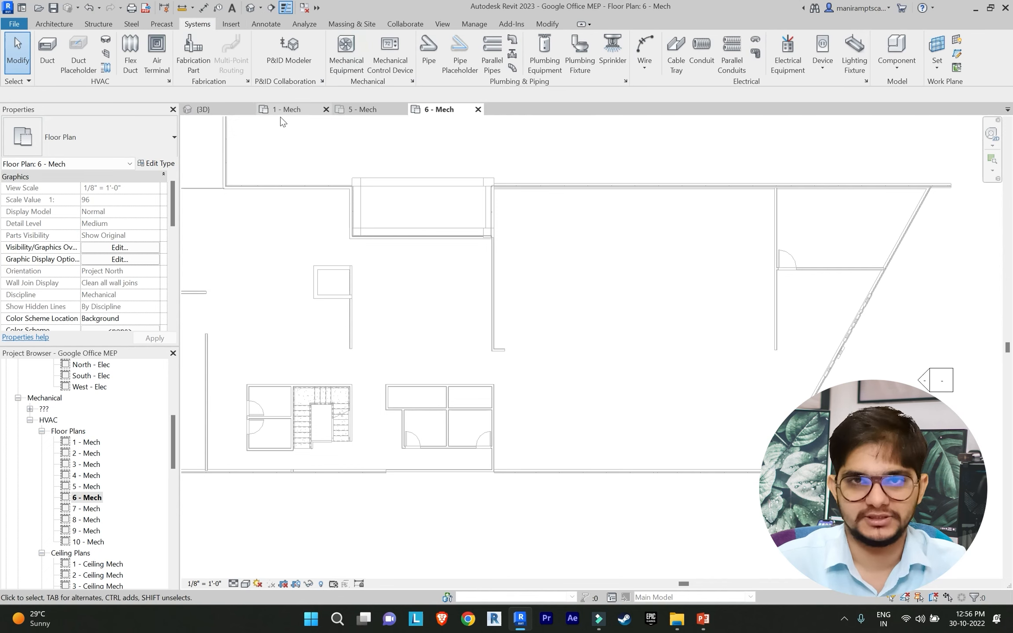
left_click(347, 48)
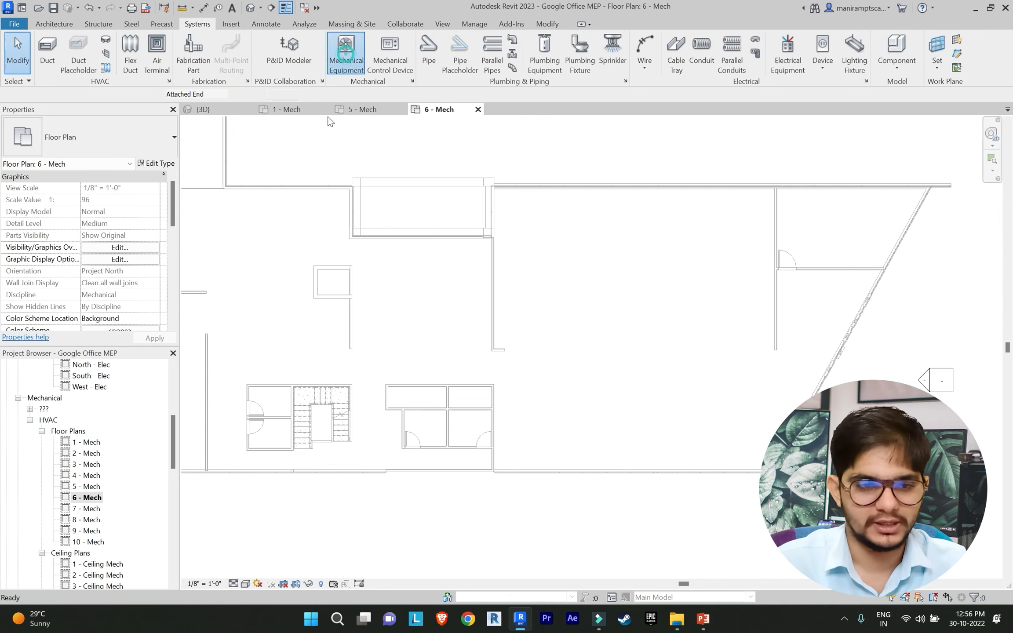
Step: Look through the available mechanical equipment types for the AHU modules and VAV units
left_click(171, 145)
scroll(157, 357, "down", 2)
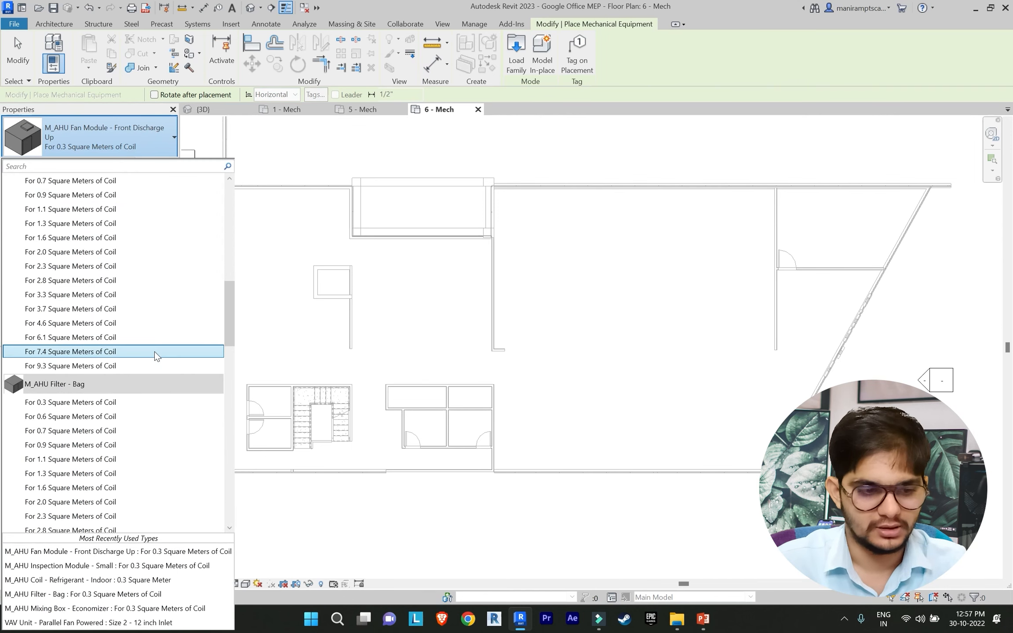
scroll(157, 356, "down", 10)
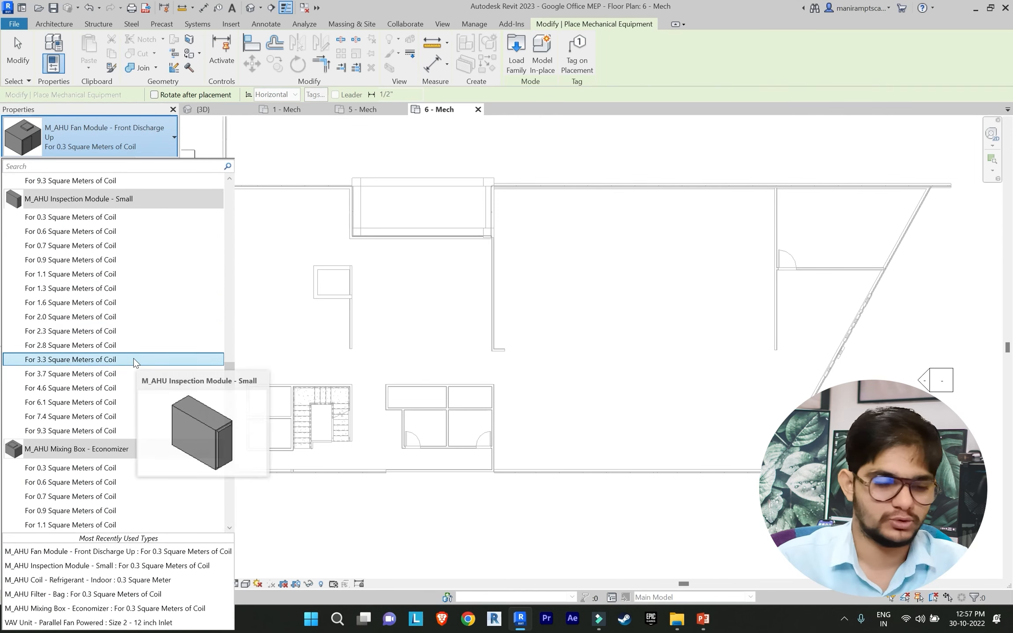
scroll(128, 360, "down", 5)
scroll(124, 358, "up", 20)
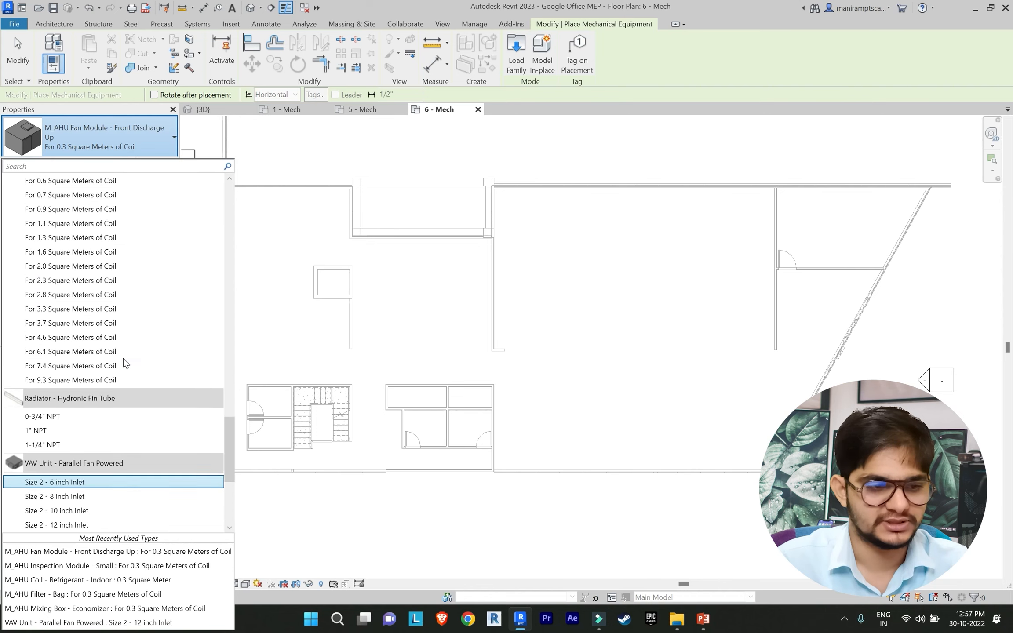
scroll(117, 194, "up", 6)
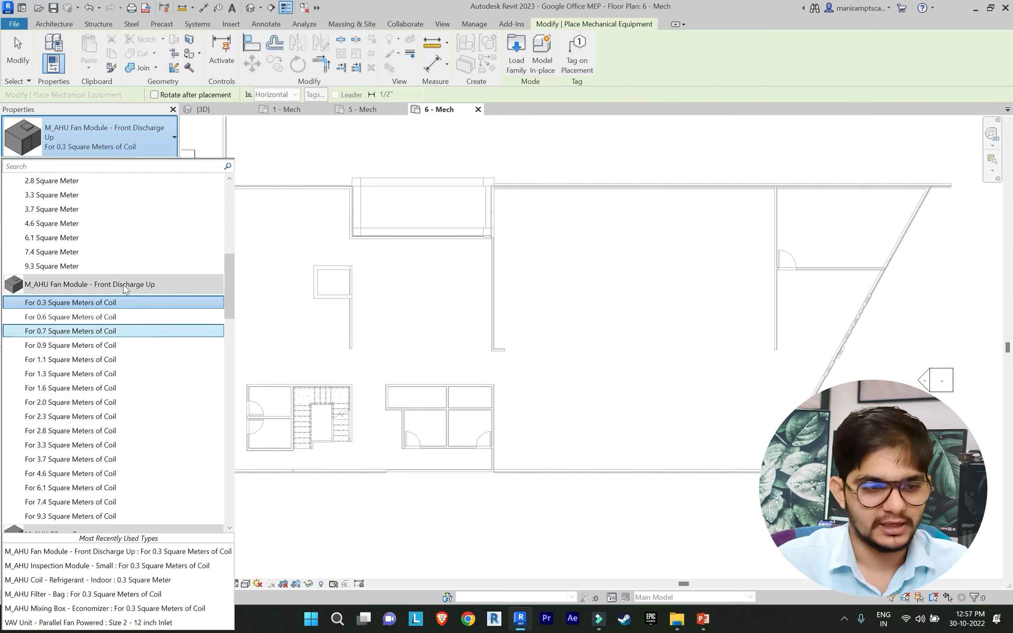
Step: Compare the Working of AHU System slide in PowerPoint with the mechanical equipment types available in Revit
left_click(708, 622)
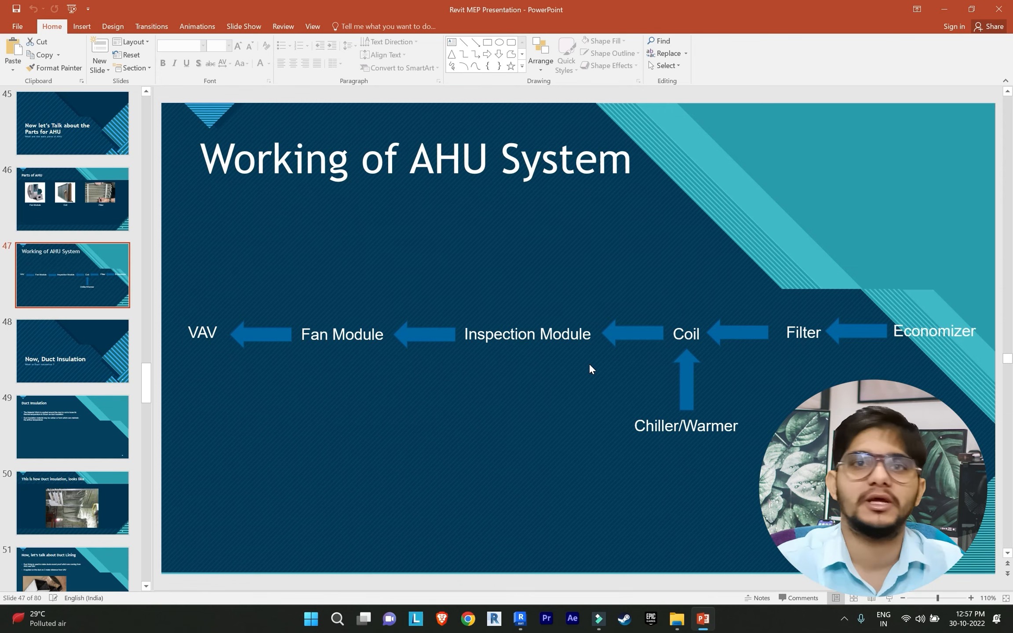
left_click(519, 620)
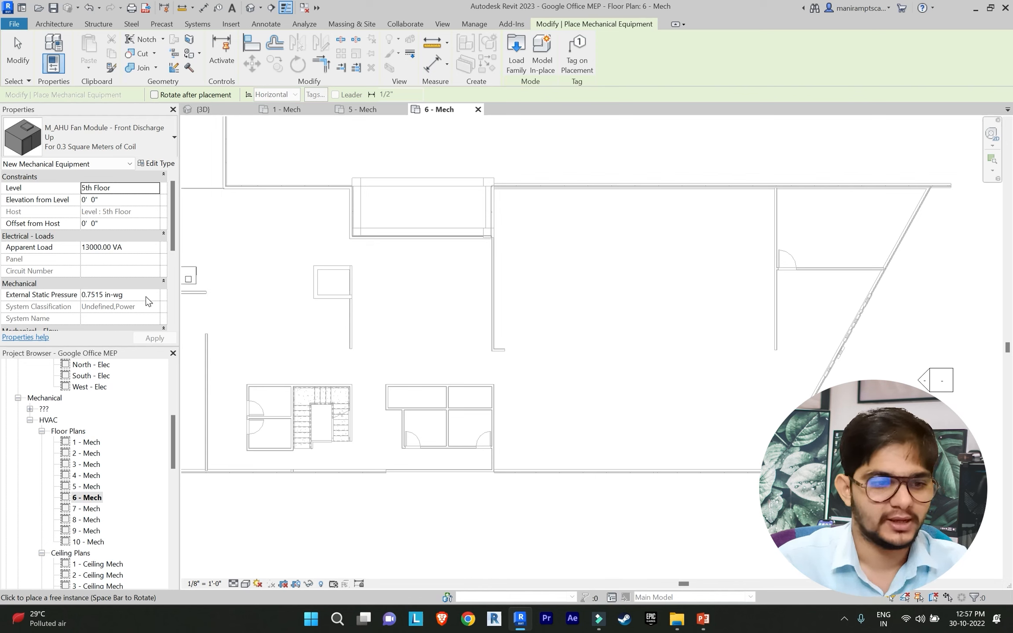
left_click(101, 136)
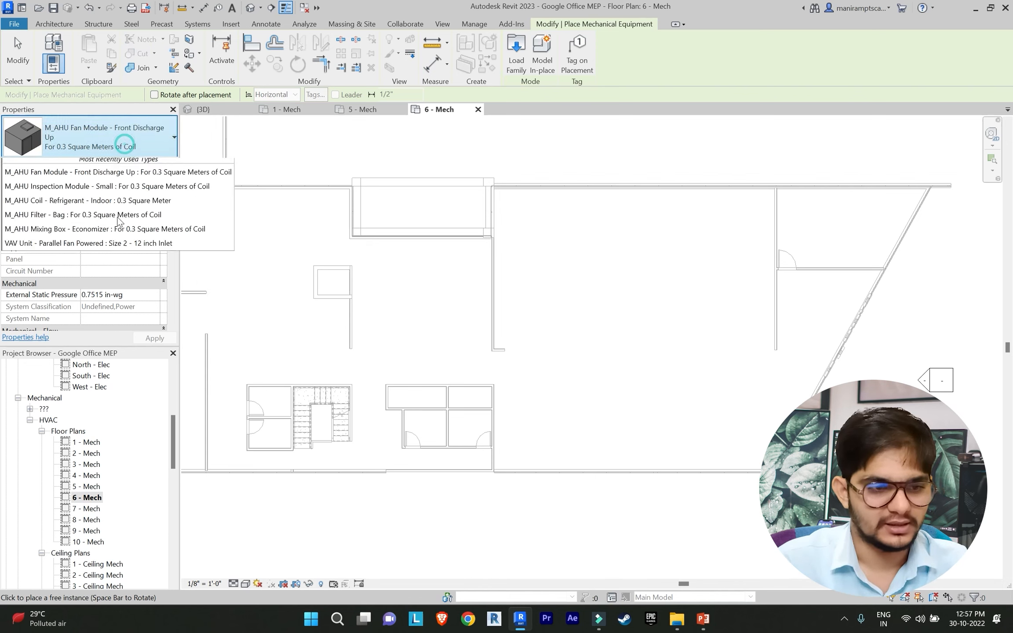
scroll(205, 440, "down", 5)
left_click(703, 619)
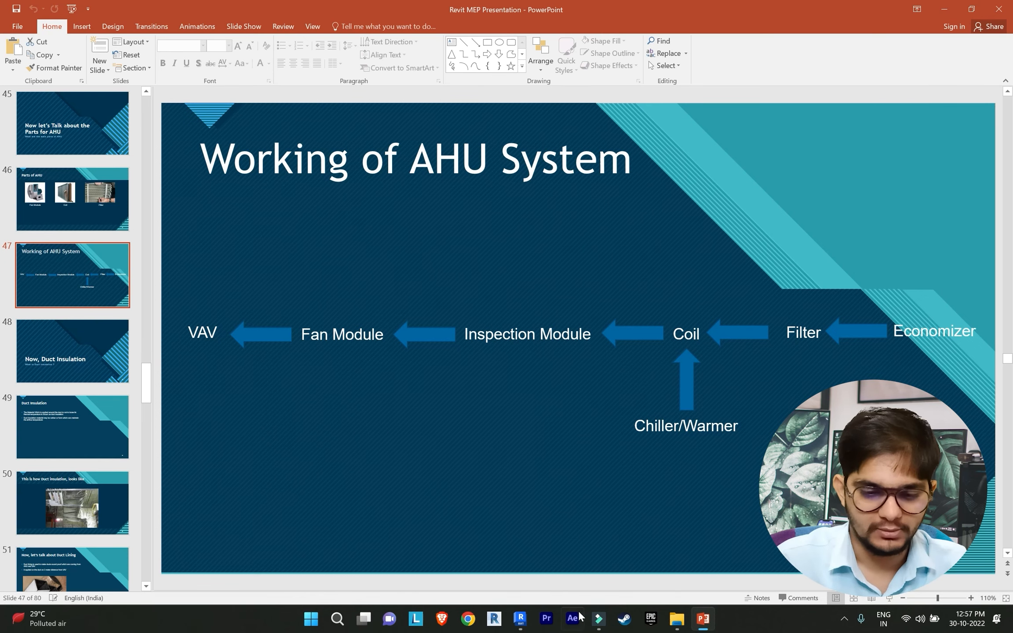
Step: Switch to Revit and review the M_AHU coil, fan module, filter, inspection module and mixing box types available for placement
left_click(520, 620)
left_click(133, 138)
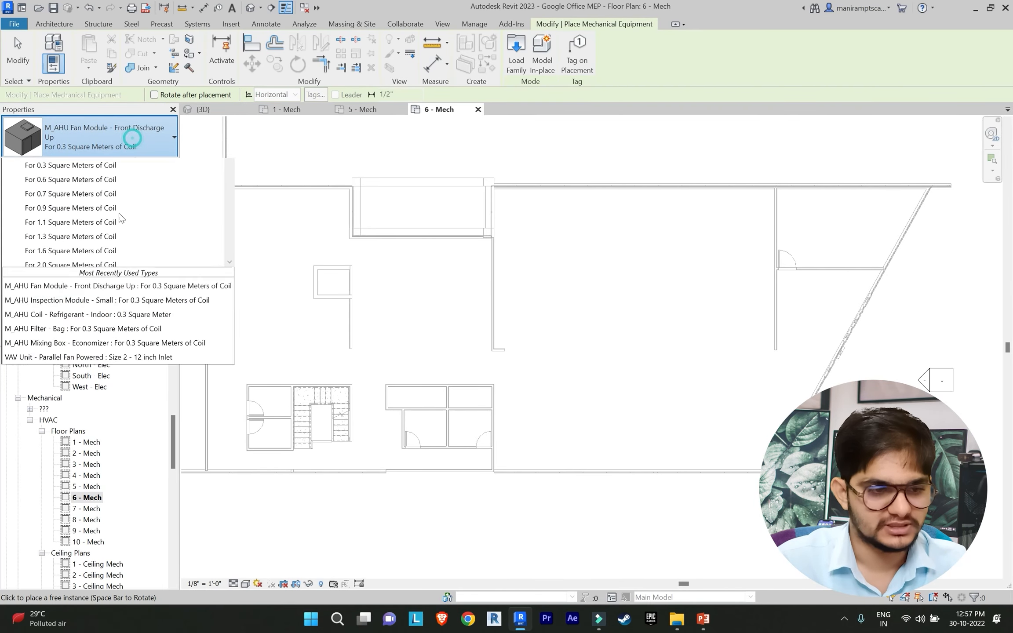
scroll(118, 388, "down", 10)
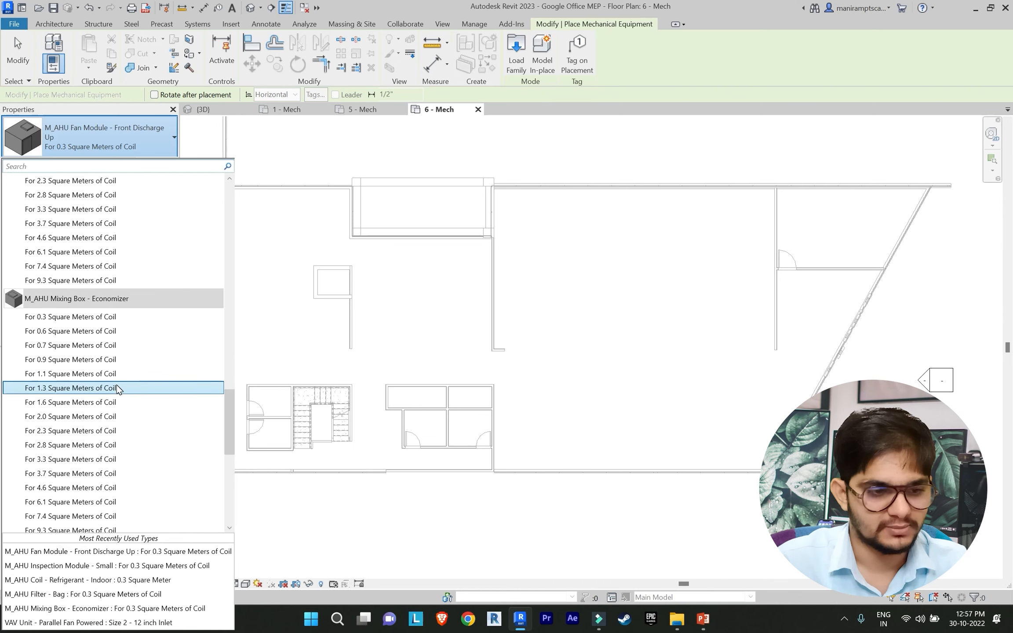
scroll(118, 389, "down", 6)
scroll(120, 378, "up", 14)
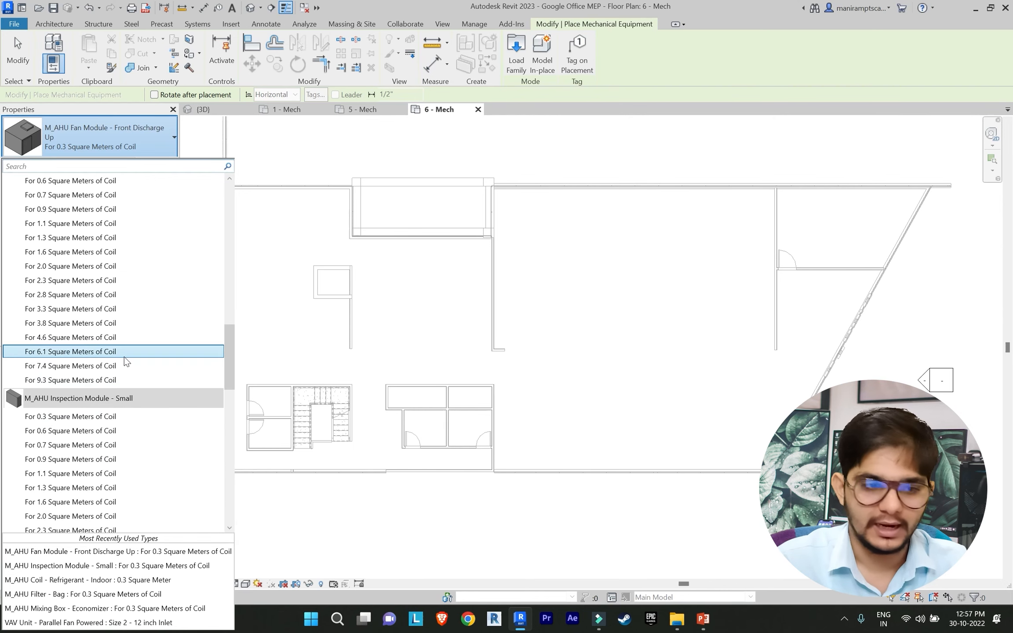
scroll(136, 339, "up", 12)
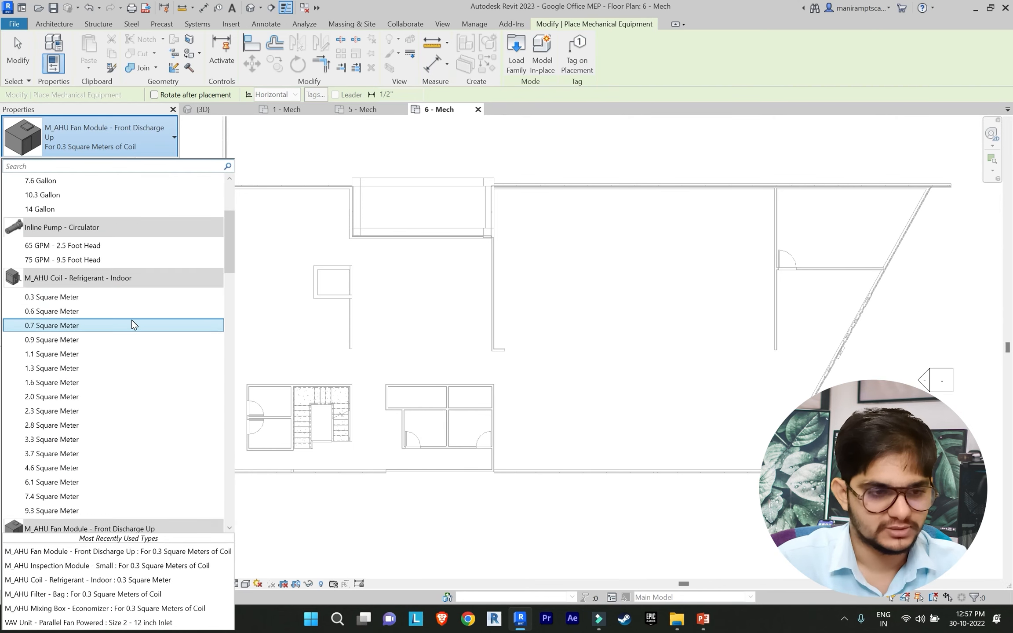
scroll(137, 325, "down", 3)
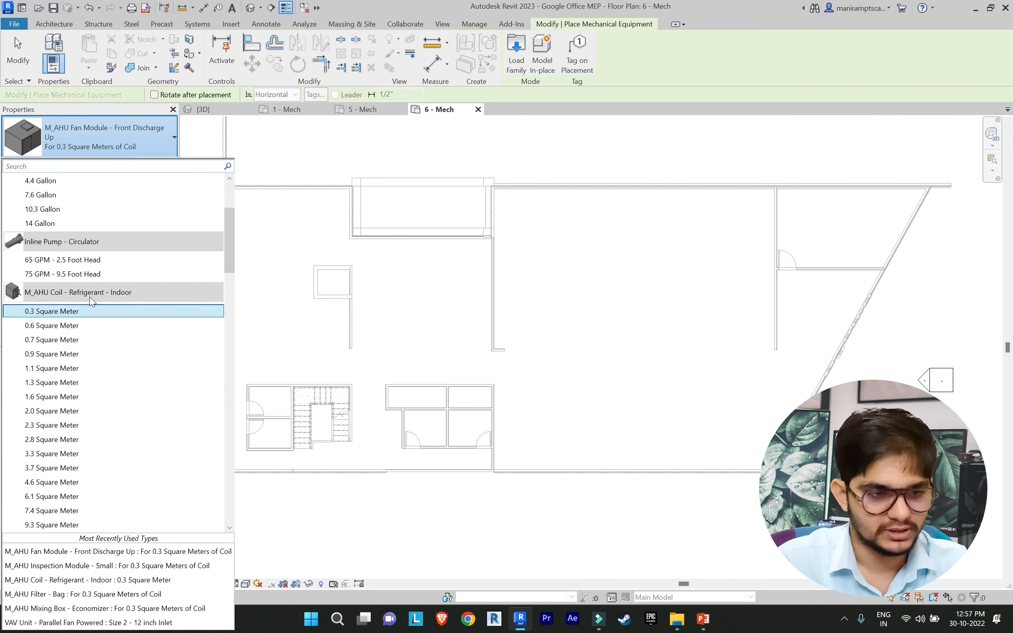
scroll(136, 317, "down", 9)
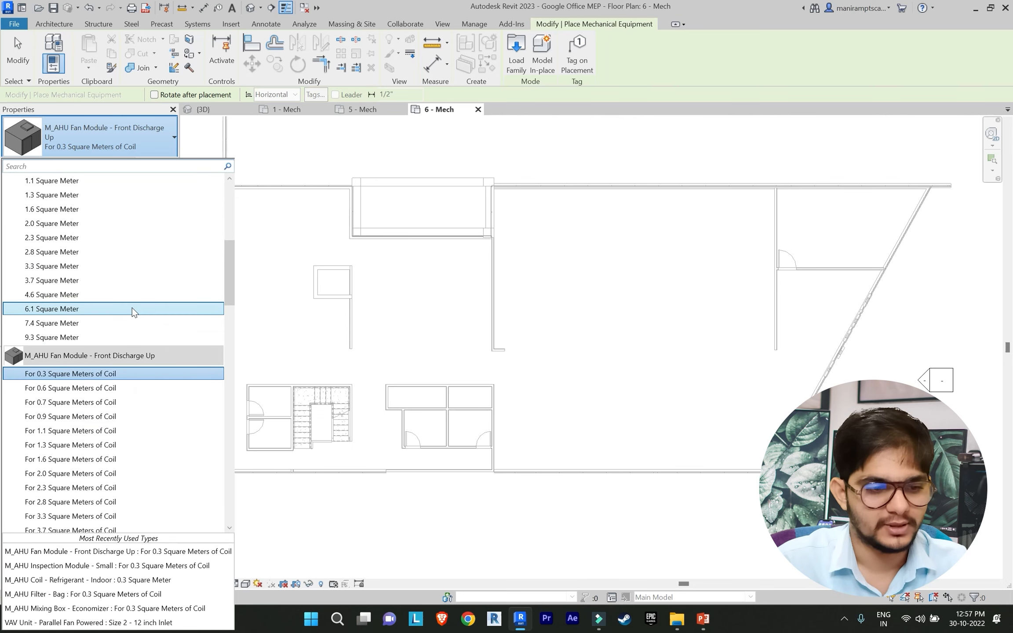
scroll(121, 350, "down", 5)
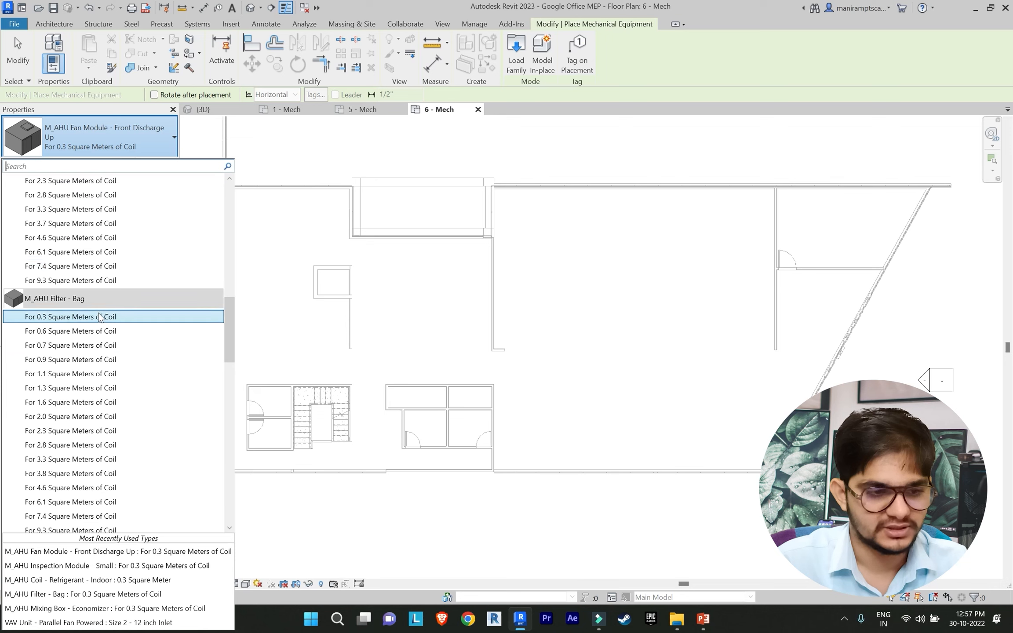
scroll(105, 323, "down", 8)
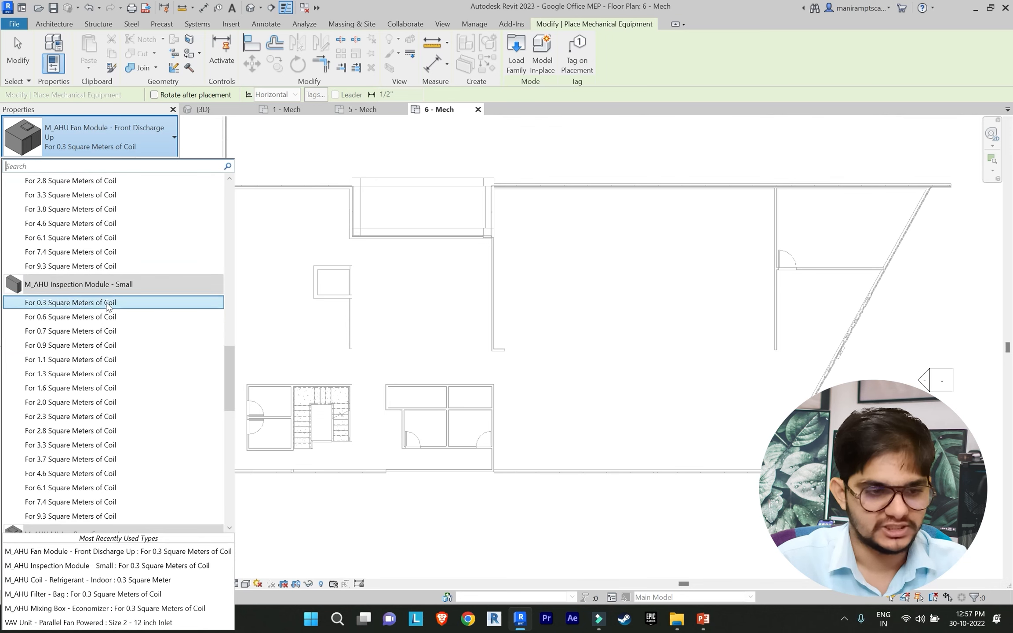
scroll(95, 326, "down", 6)
scroll(90, 340, "down", 4)
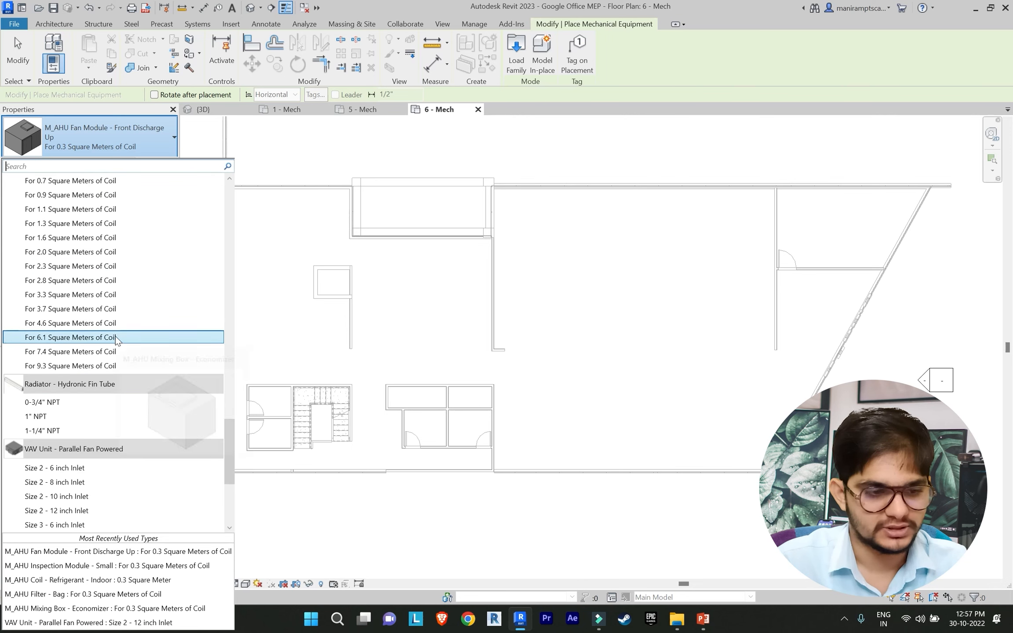
Step: Place an M_AHU Mixing Box - Economizer for 0.3 Square Meters of Coil in the open area near the plan's lower wall
scroll(116, 335, "up", 3)
scroll(66, 286, "down", 3)
scroll(83, 272, "up", 2)
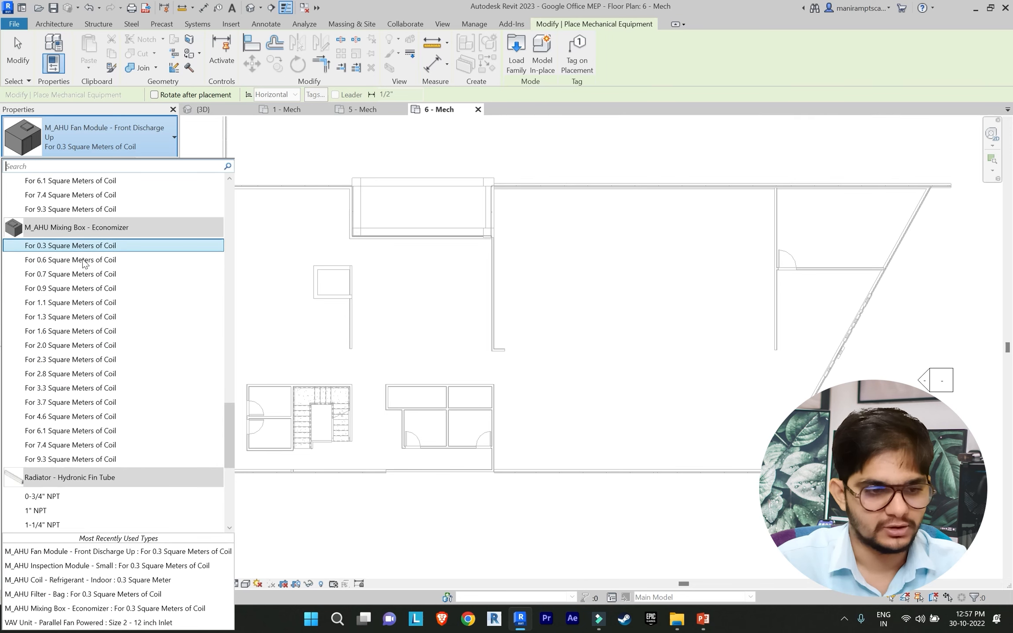
left_click(95, 249)
scroll(610, 456, "up", 5)
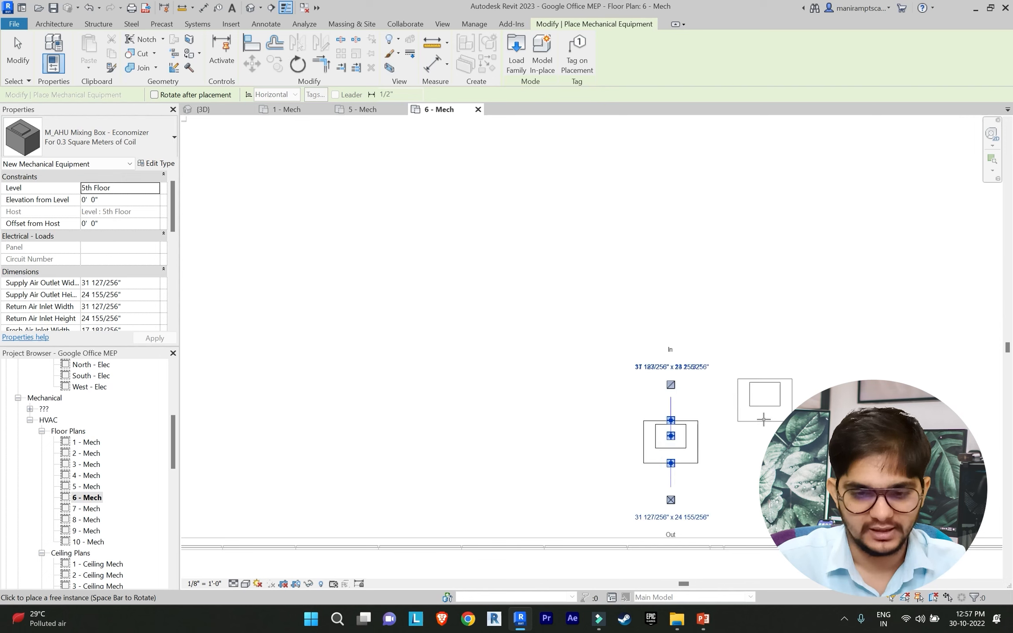
key("Escape")
scroll(563, 407, "down", 3)
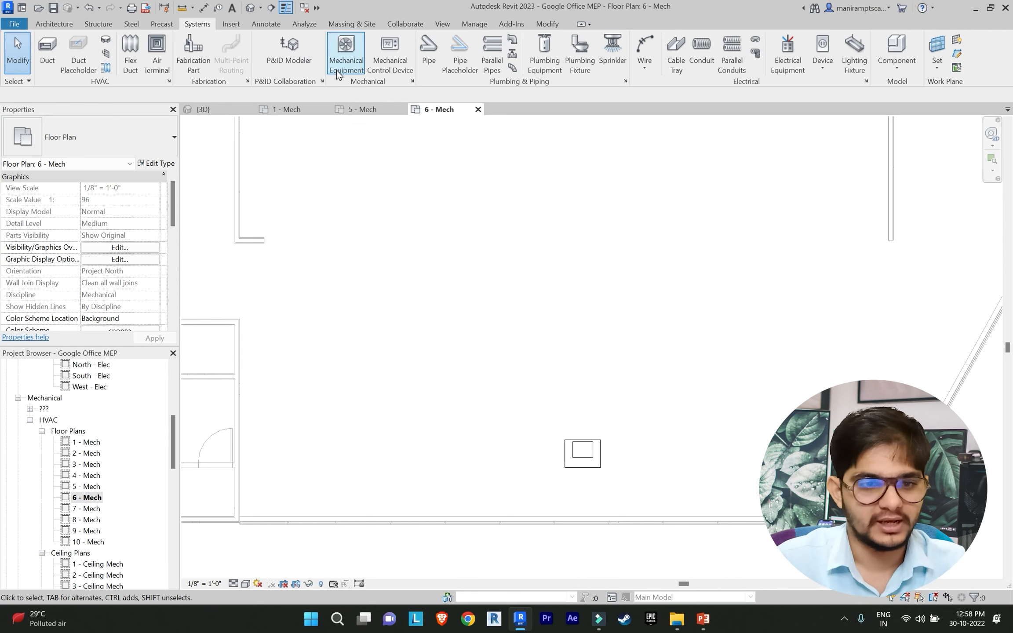
Step: Consult the AHU slide in PowerPoint, then in Revit place an M_AHU Filter - Bag for 0.3 Square Meters of Coil above the economizer, centred on it
left_click(703, 619)
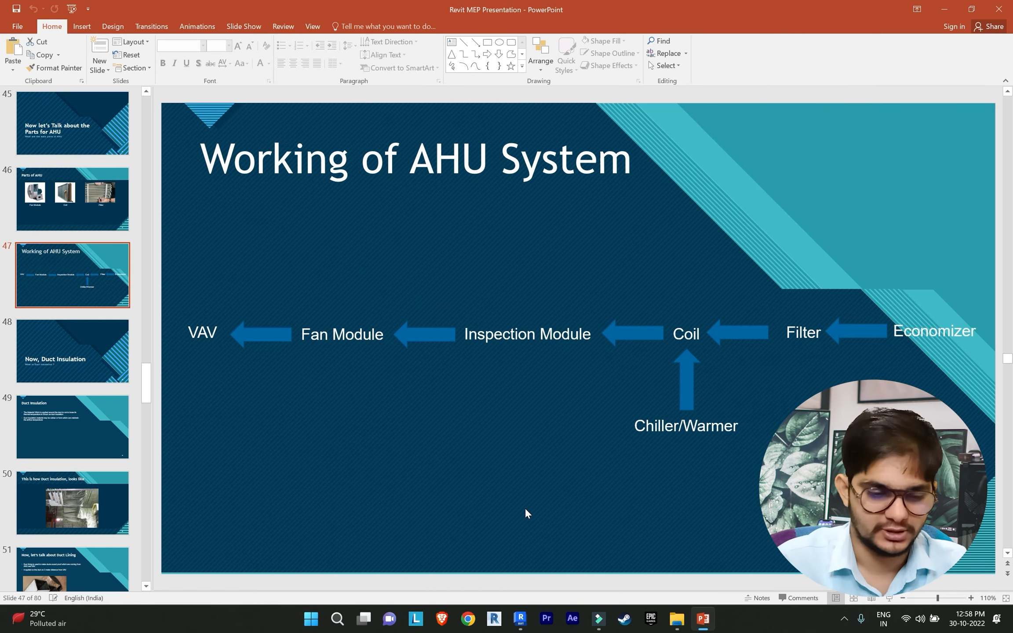
left_click(520, 619)
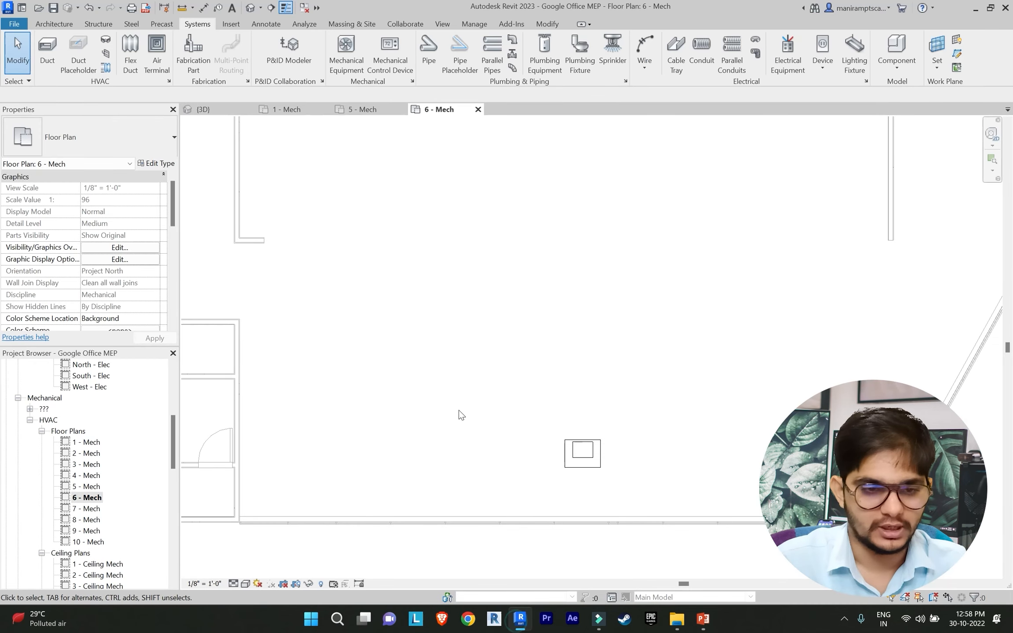
left_click(348, 52)
left_click(88, 137)
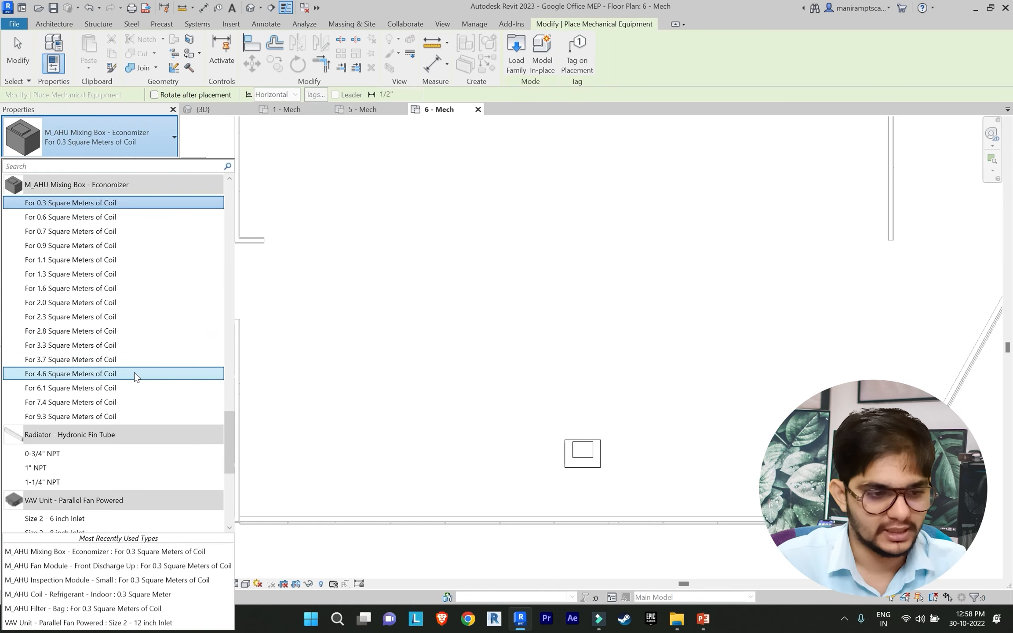
scroll(131, 357, "up", 8)
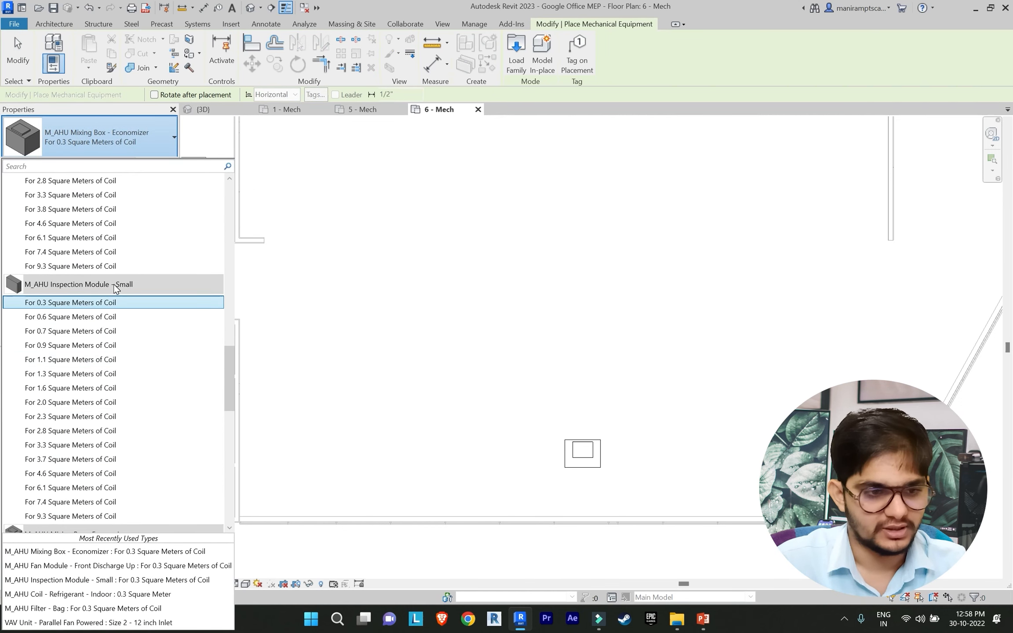
scroll(116, 288, "up", 12)
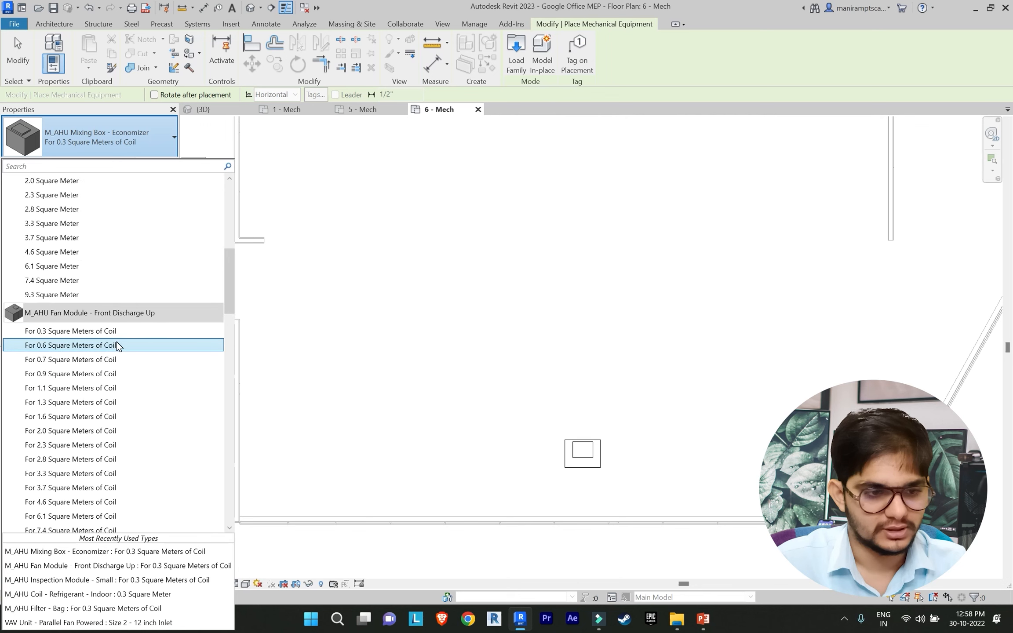
scroll(125, 313, "up", 4)
scroll(113, 308, "down", 6)
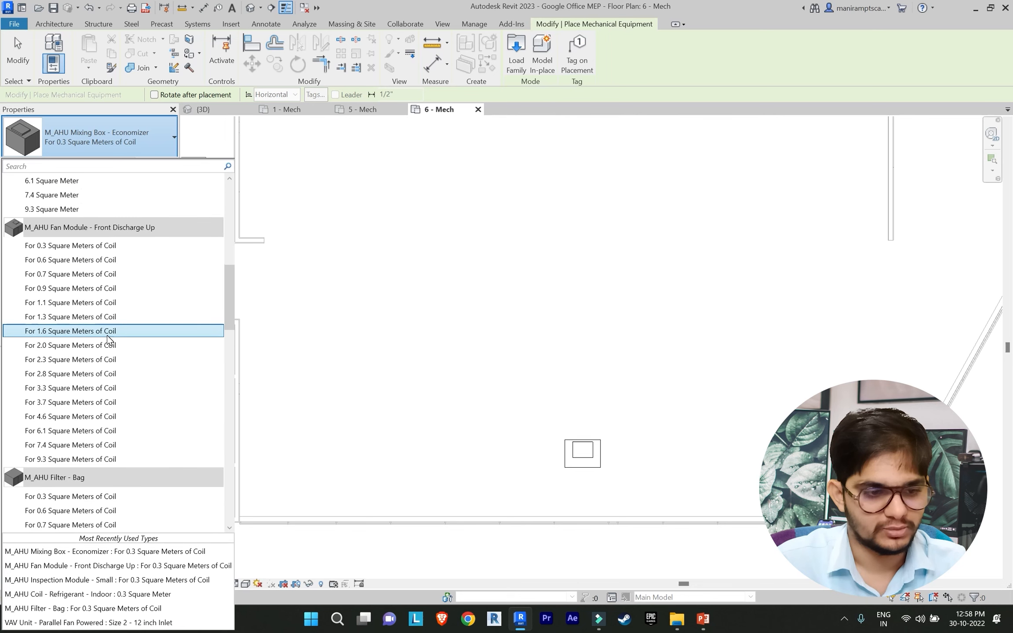
scroll(107, 339, "down", 2)
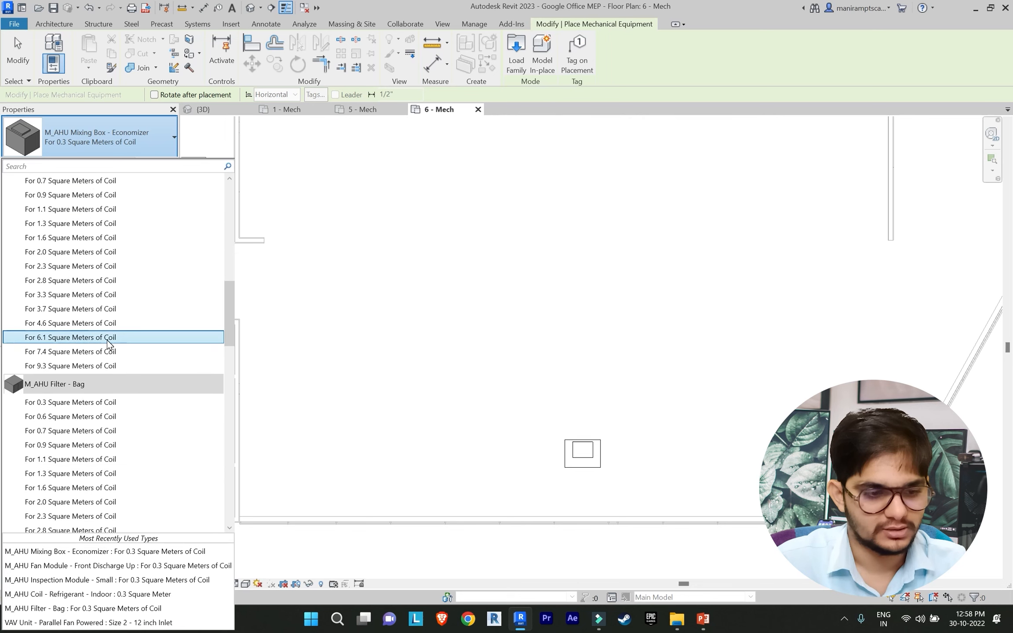
left_click(94, 402)
scroll(606, 424, "up", 2)
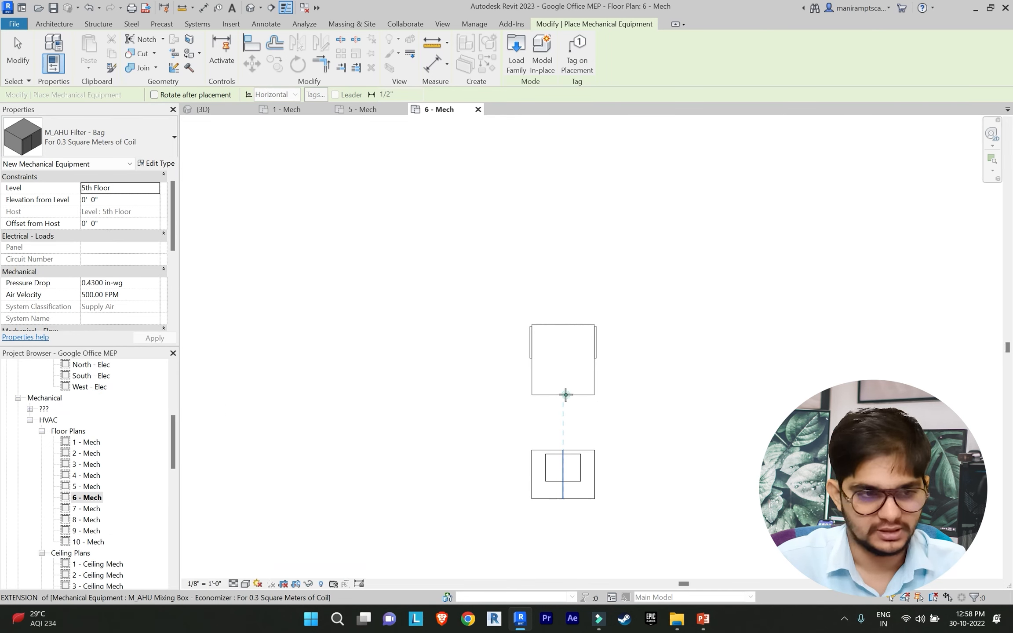
left_click(566, 395)
key("Escape")
key("Escape")
Step: Check the size options available for the placed bag filter without changing its type
left_click(563, 323)
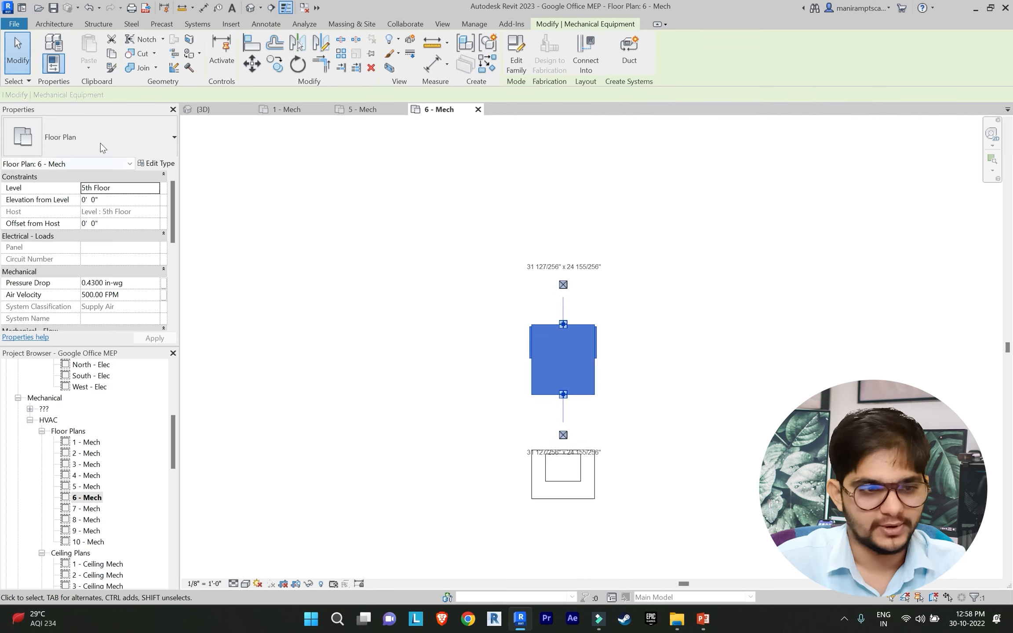
left_click(100, 146)
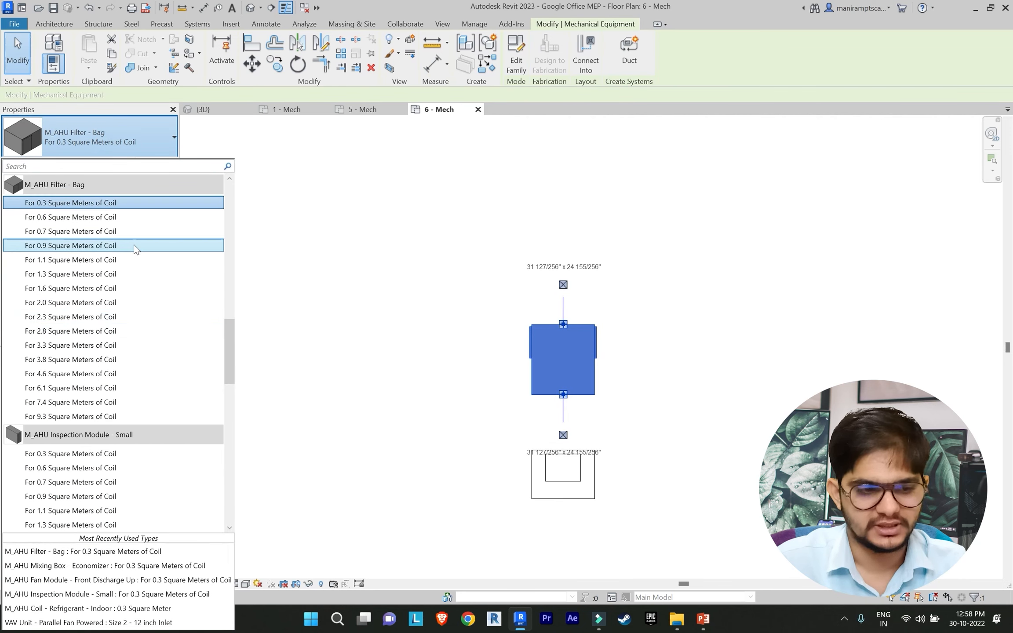
left_click(317, 285)
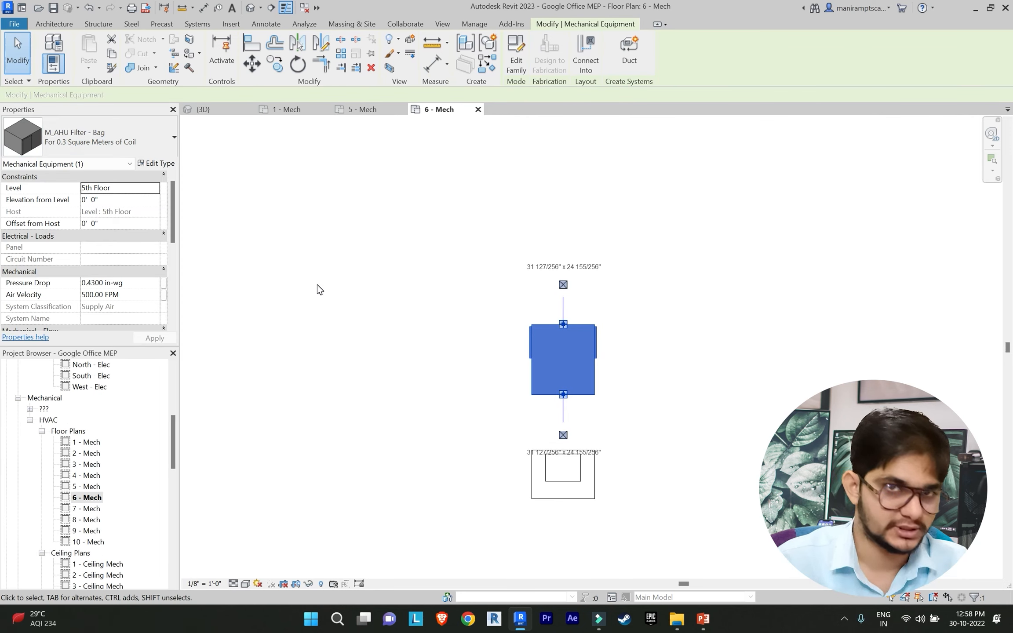
middle_click_drag(329, 281, 338, 316)
left_click(338, 316)
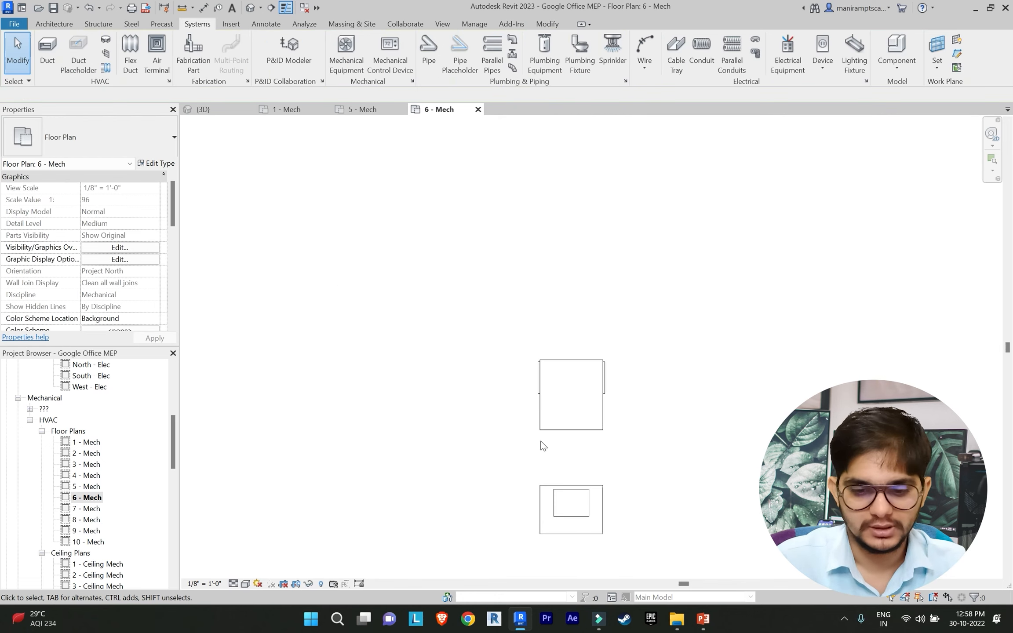
Step: Consult the AHU slide in PowerPoint, then in Revit place a 0.3 Square Meter M_AHU Coil - Refrigerant - Indoor above the filter, aligned with the economizer's centreline
left_click(703, 626)
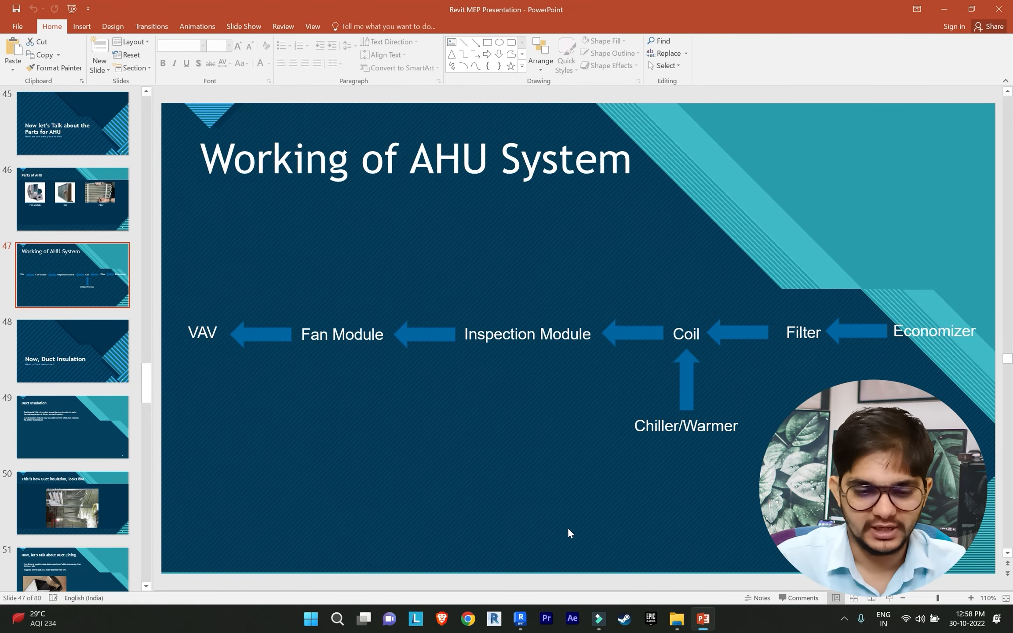
left_click(521, 619)
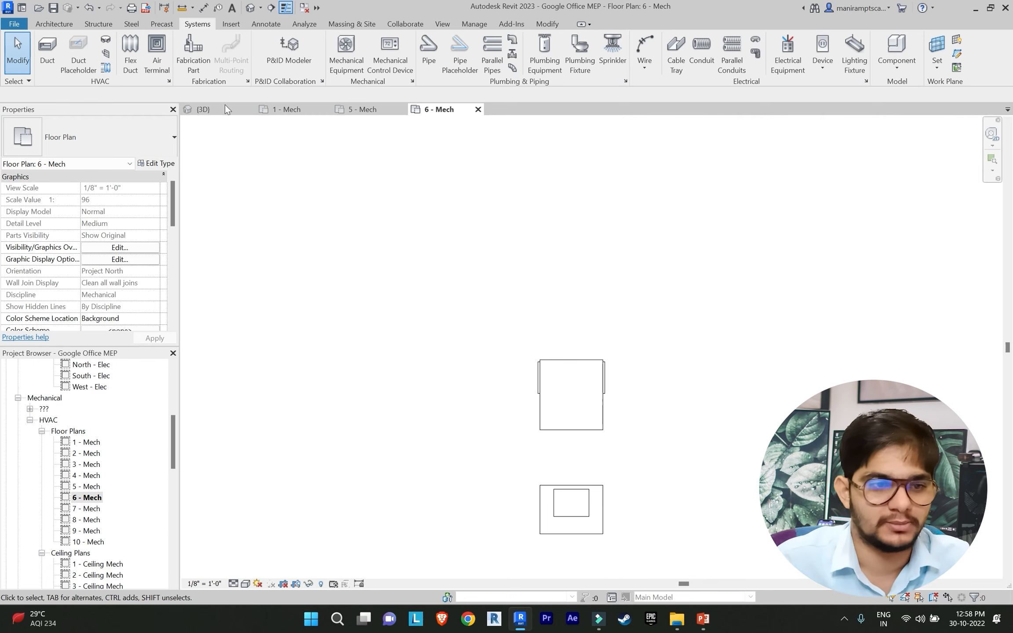
left_click(341, 50)
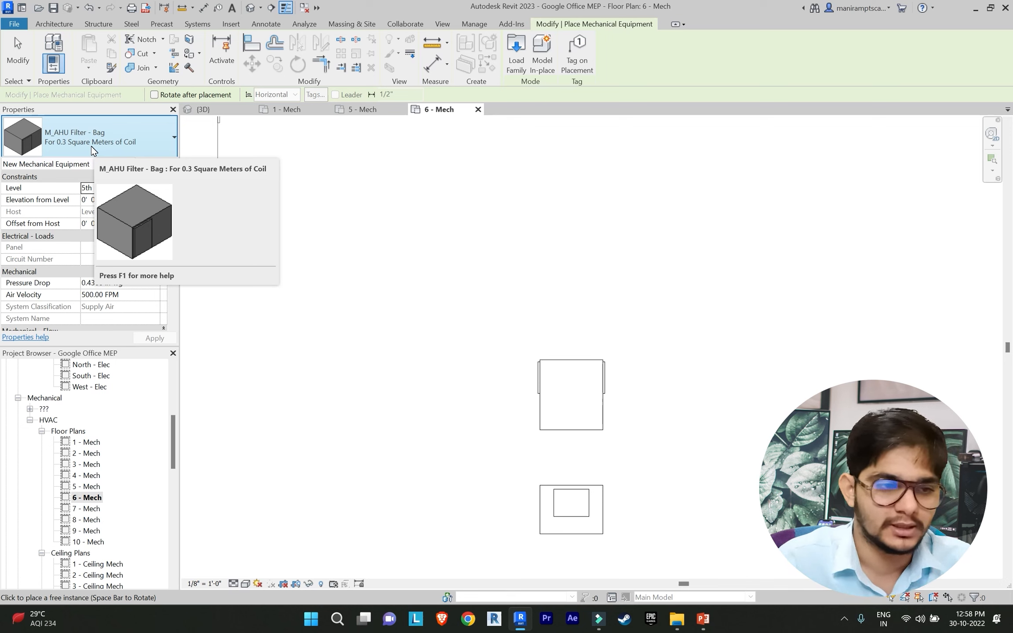
left_click(91, 146)
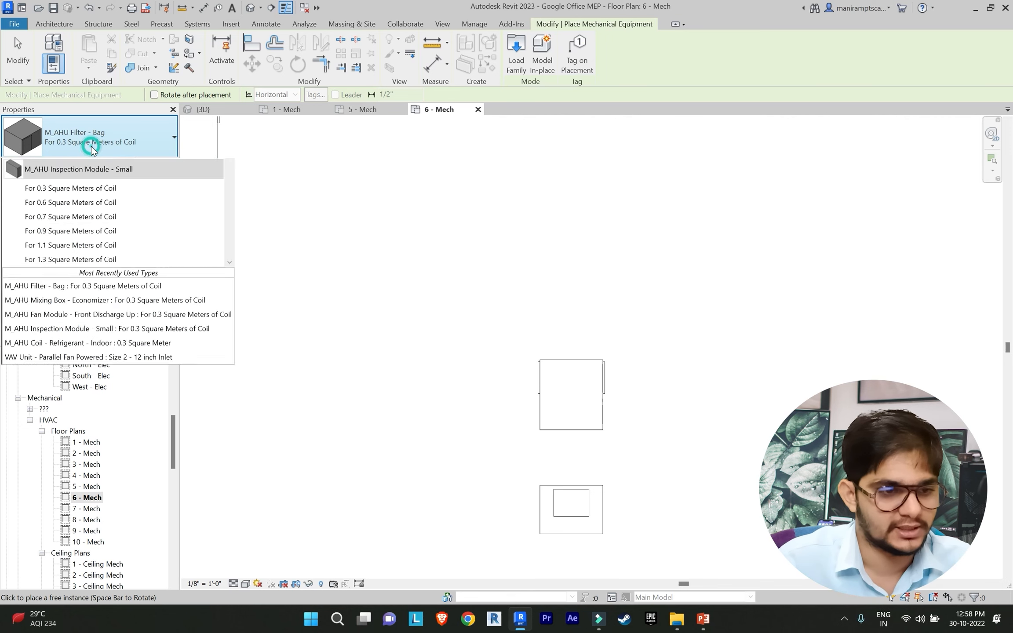
scroll(133, 379, "down", 20)
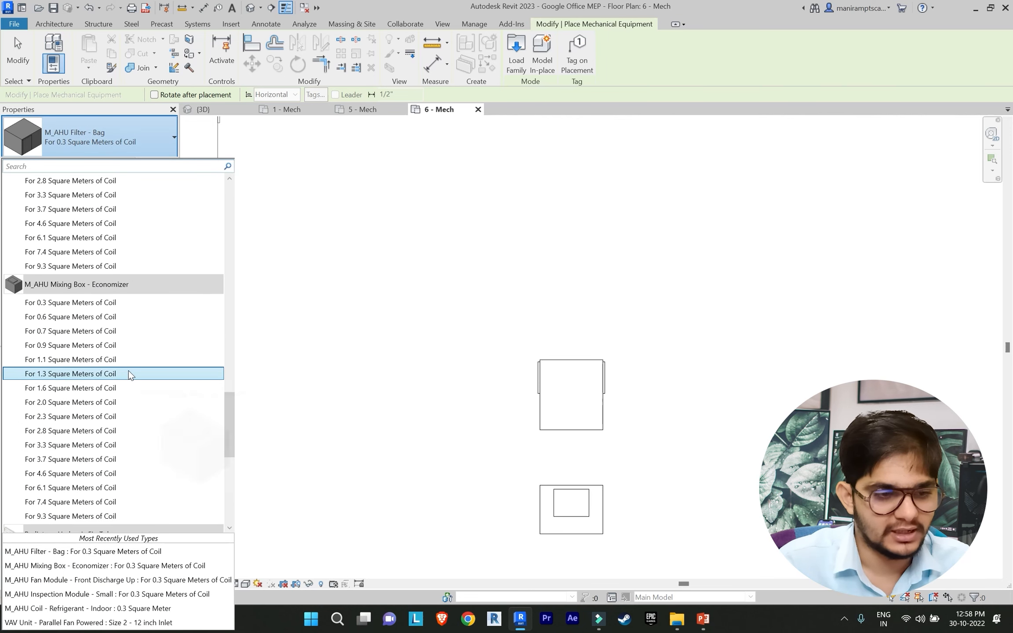
scroll(117, 339, "up", 15)
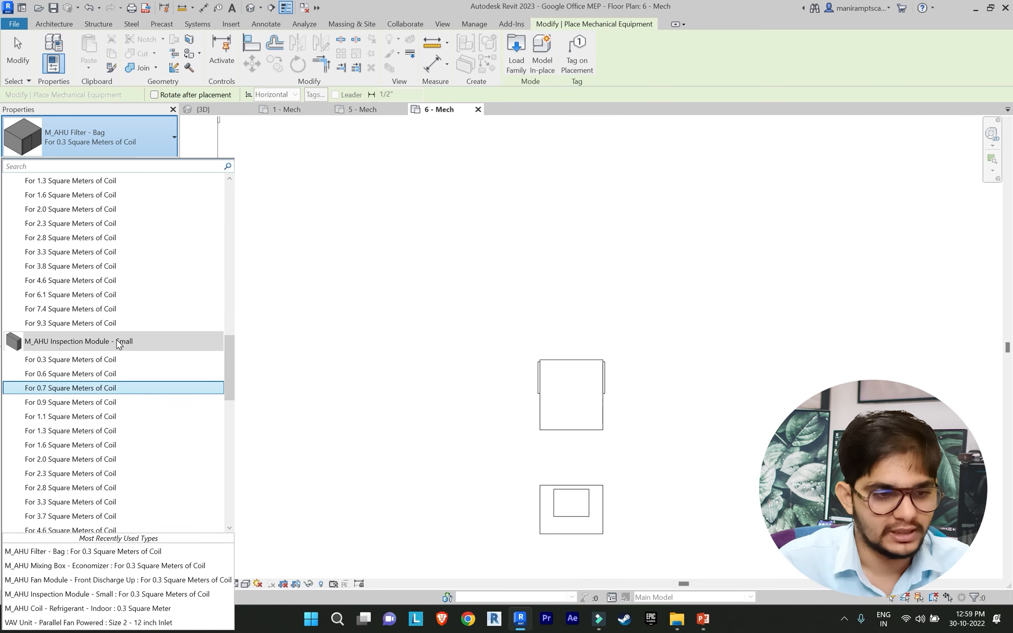
scroll(102, 282, "up", 5)
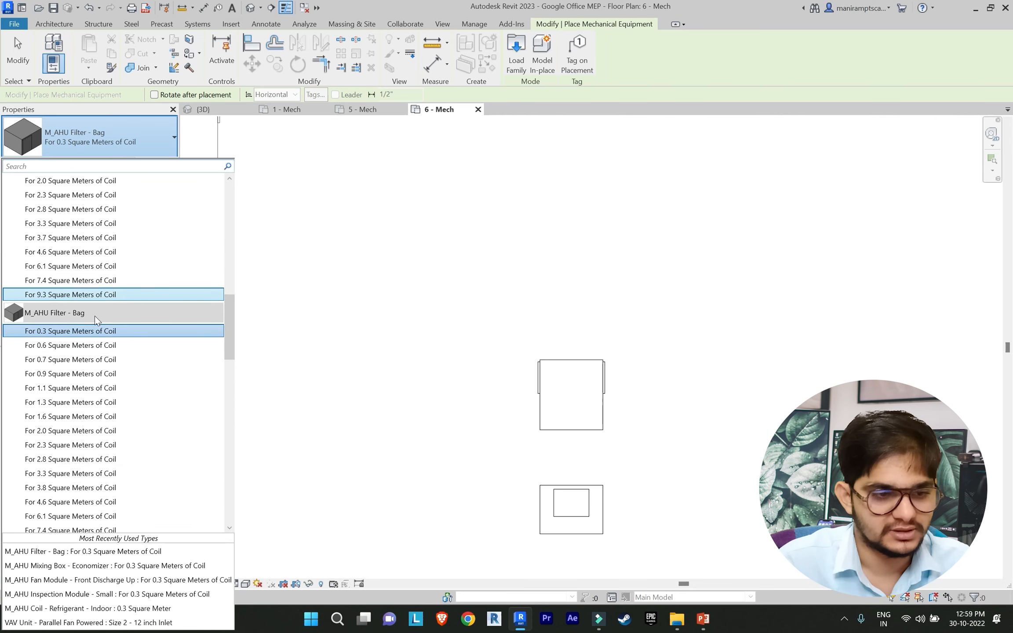
scroll(101, 255, "up", 7)
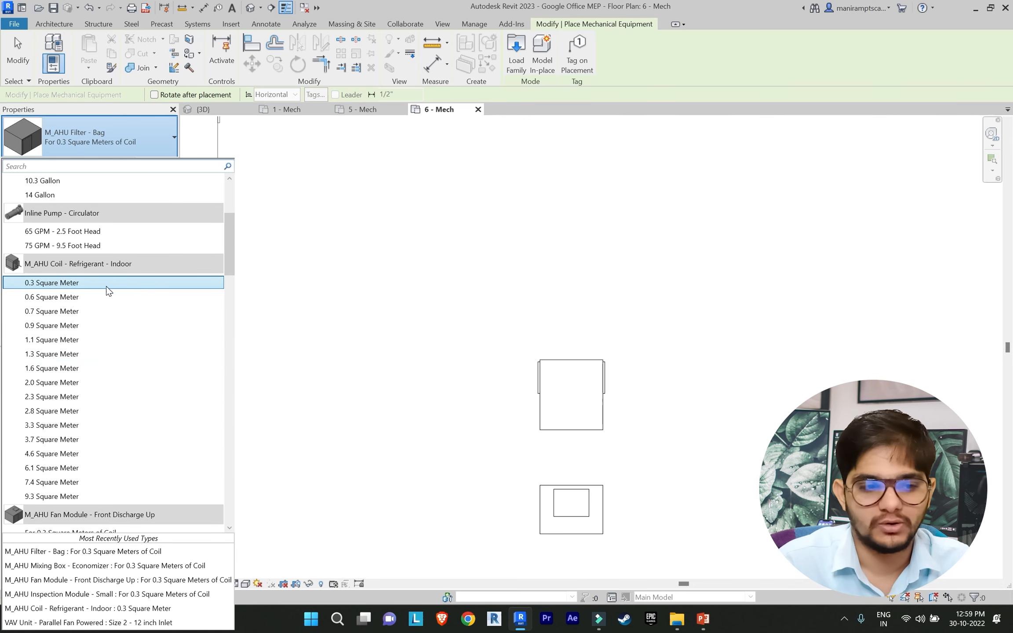
left_click(100, 283)
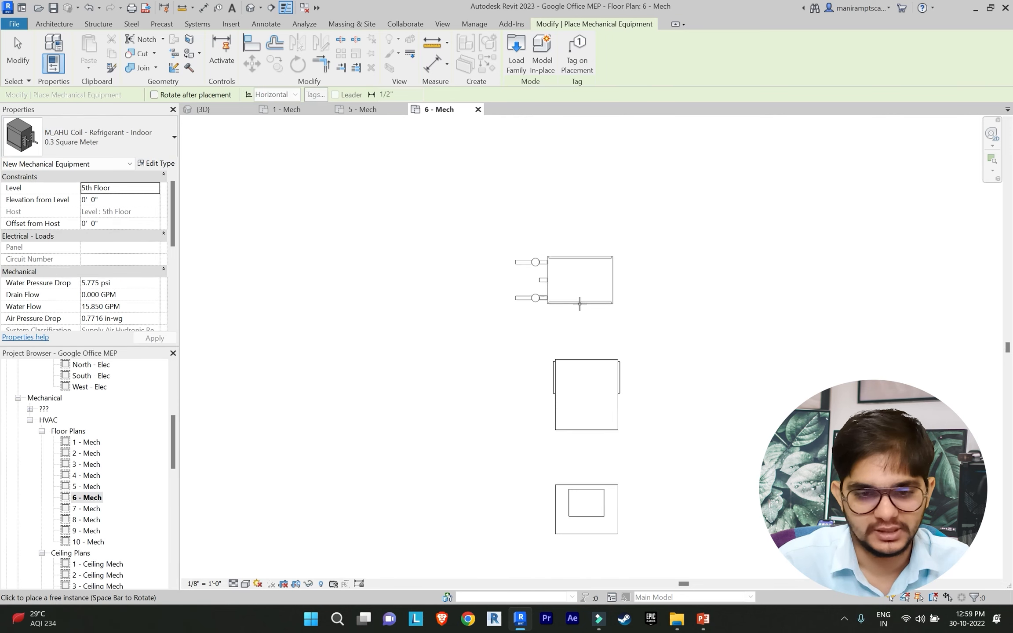
scroll(592, 335, "down", 4)
middle_click_drag(592, 335, 590, 349)
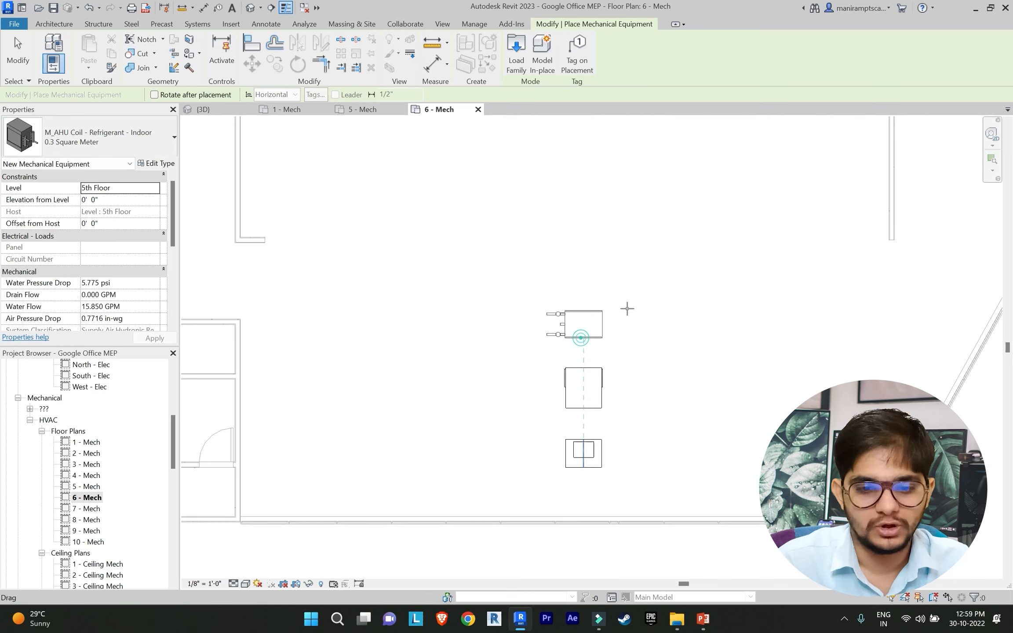
left_click(584, 338)
key("Escape")
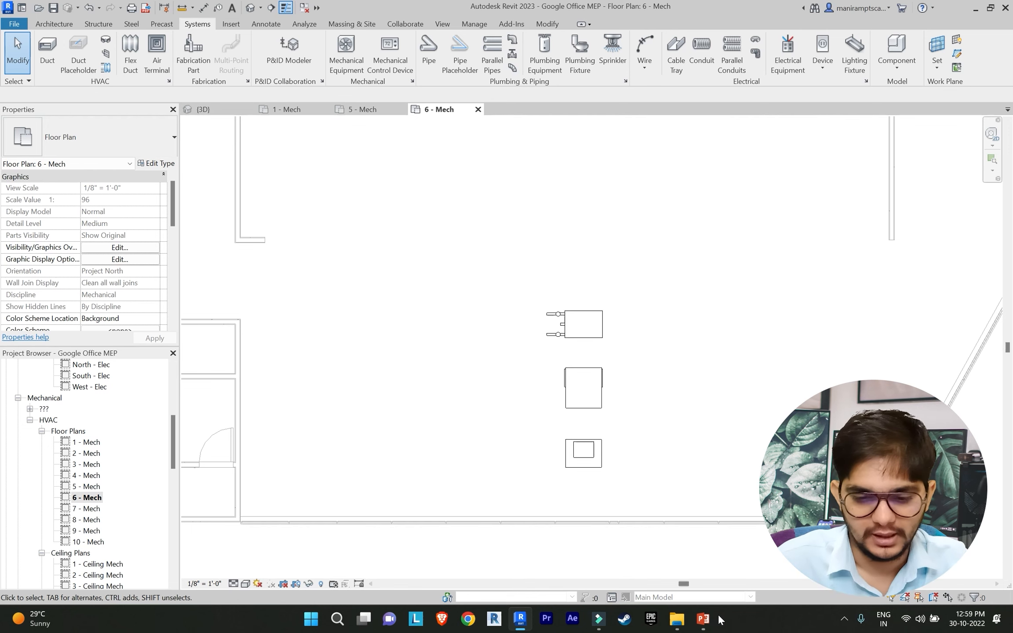
Step: Consult the AHU slide in PowerPoint, then in Revit place an M_AHU Inspection Module - Small for 0.3 Square Meters of Coil above the coil, on the economizer's centreline
left_click(702, 620)
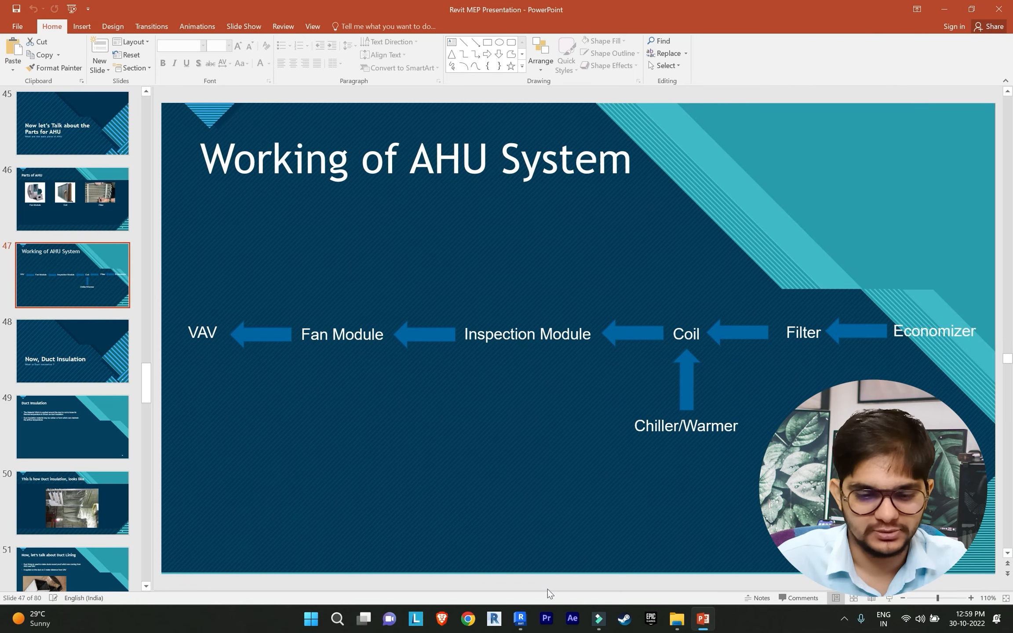
left_click(519, 620)
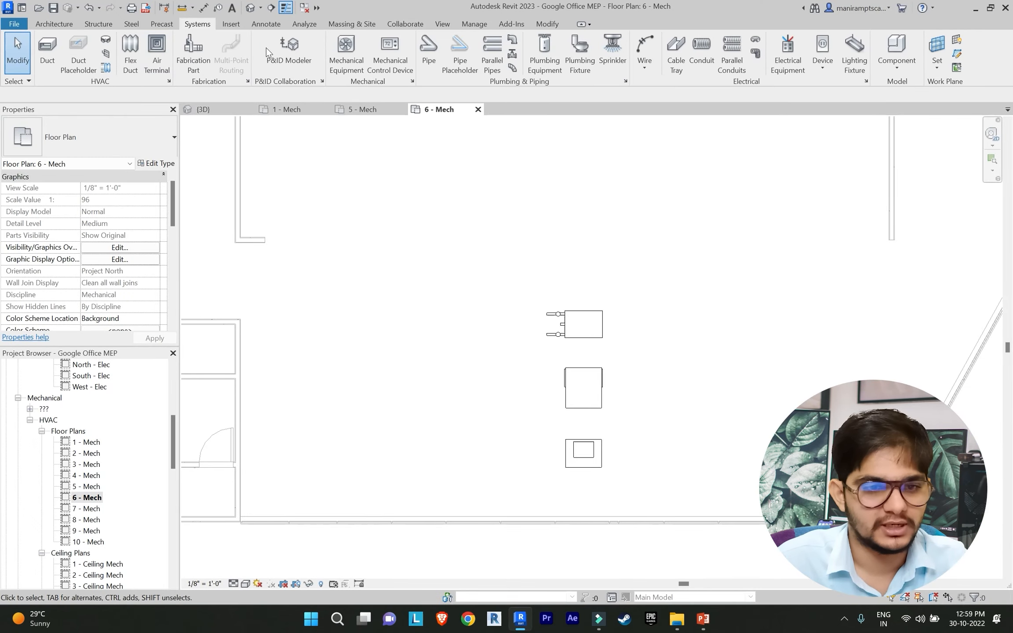
left_click(345, 51)
left_click(136, 151)
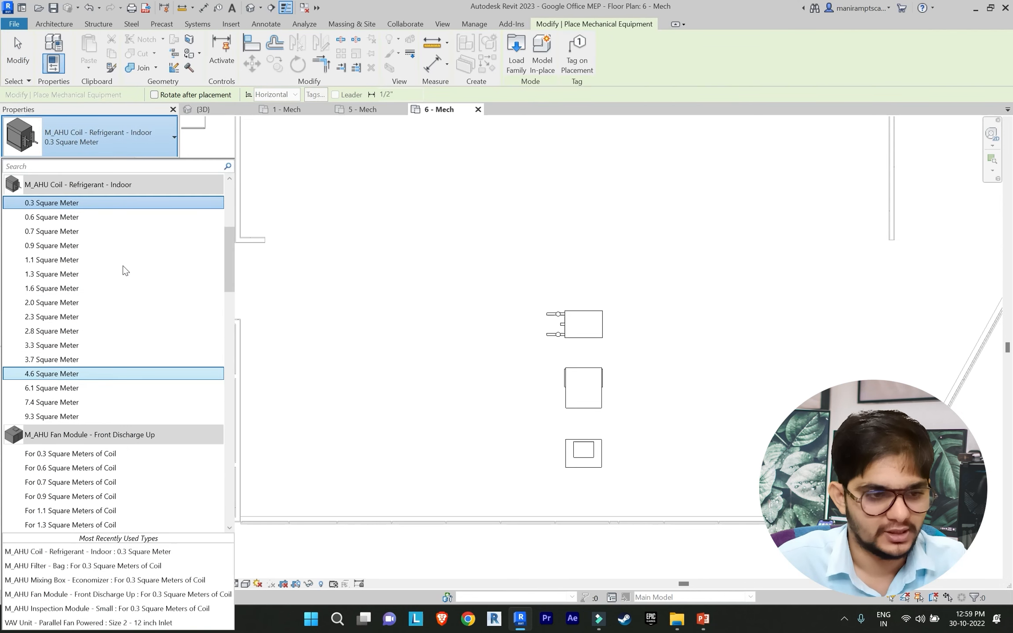
scroll(109, 248, "up", 2)
scroll(108, 339, "down", 3)
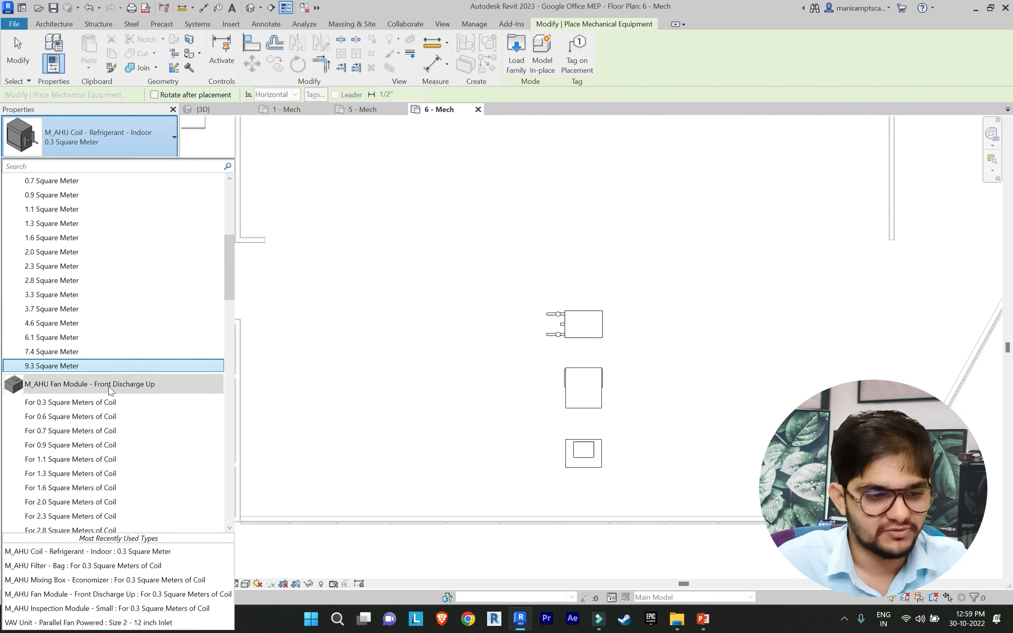
scroll(108, 360, "down", 5)
scroll(108, 307, "up", 3)
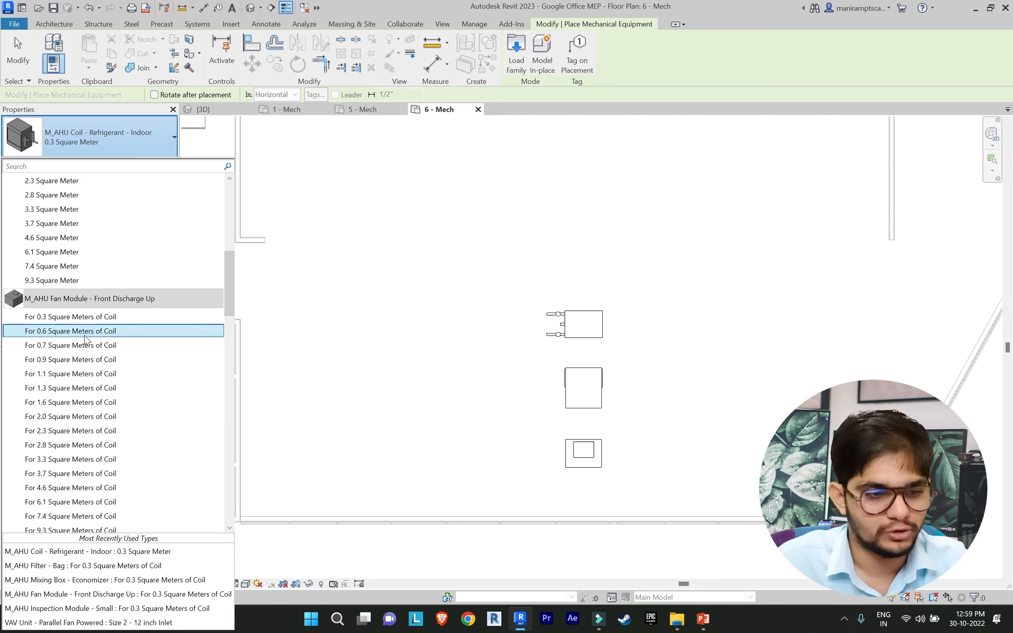
scroll(132, 286, "down", 6)
scroll(131, 298, "down", 2)
scroll(114, 315, "down", 3)
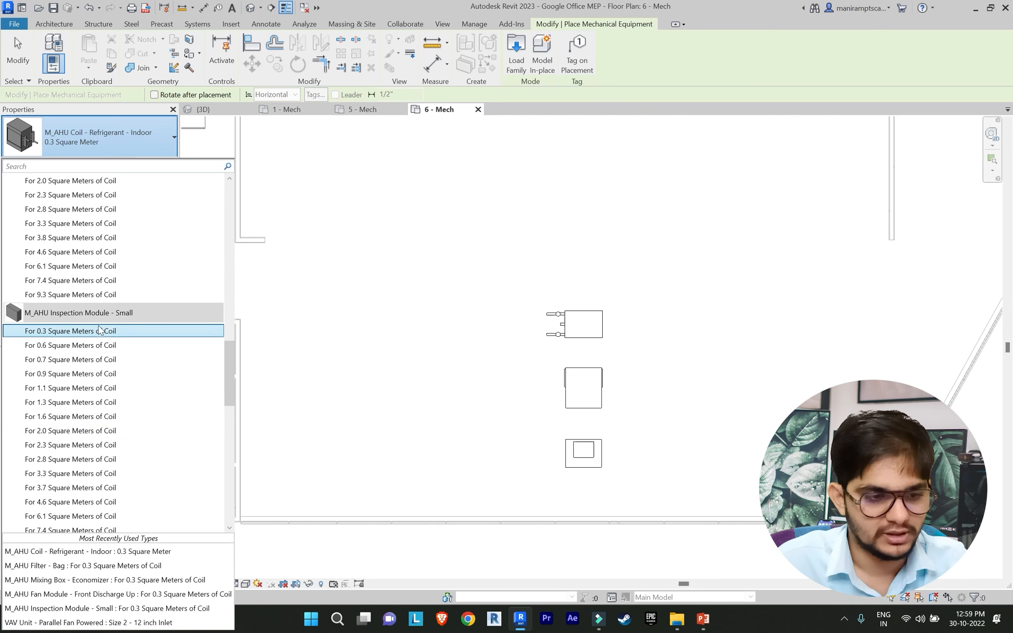
left_click(95, 332)
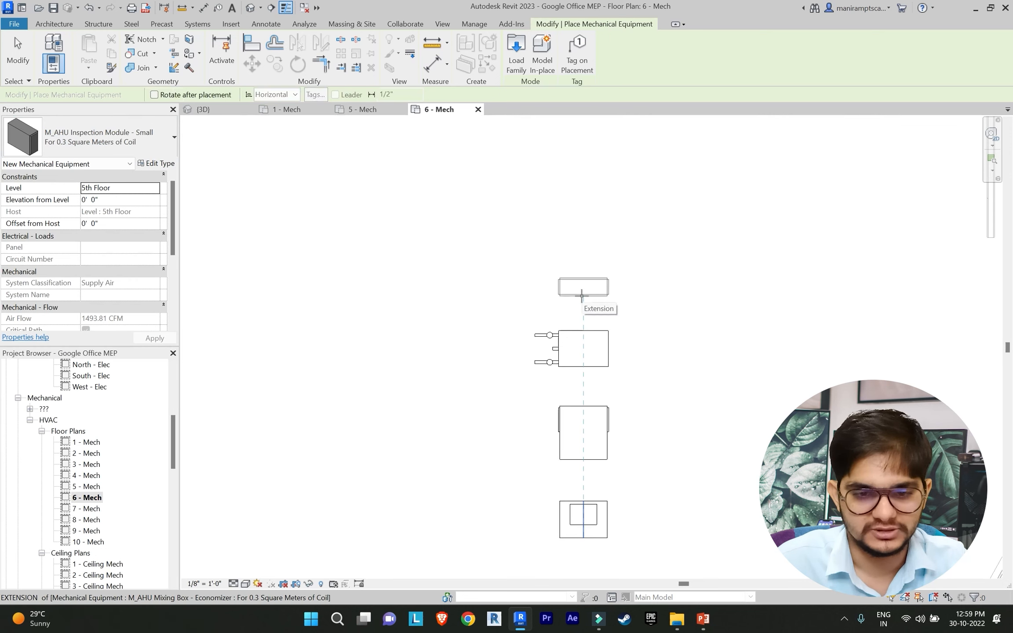
left_click(582, 296)
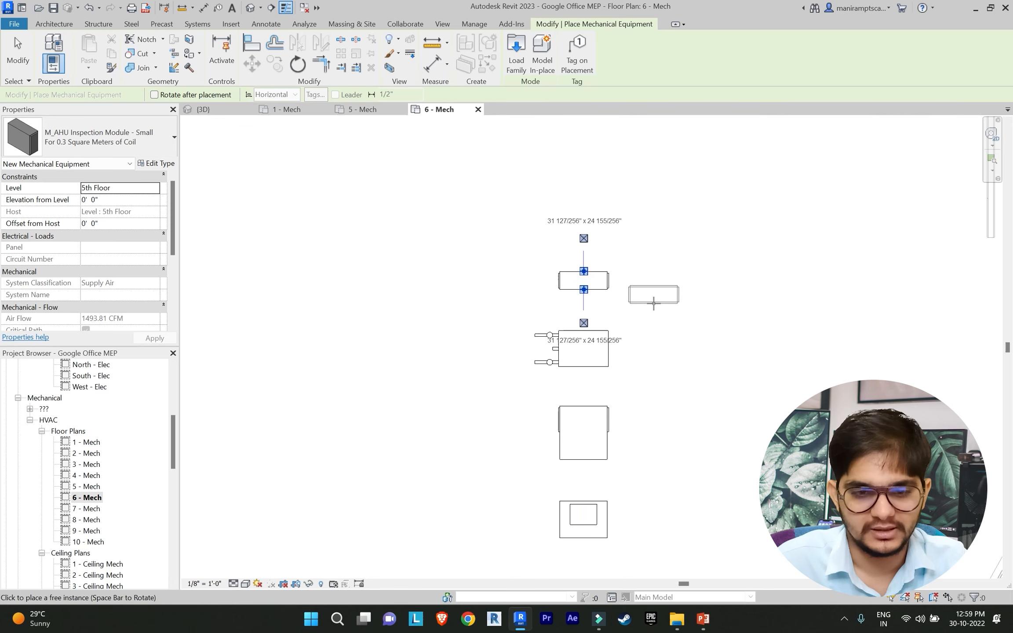
key("Escape")
key("Escape")
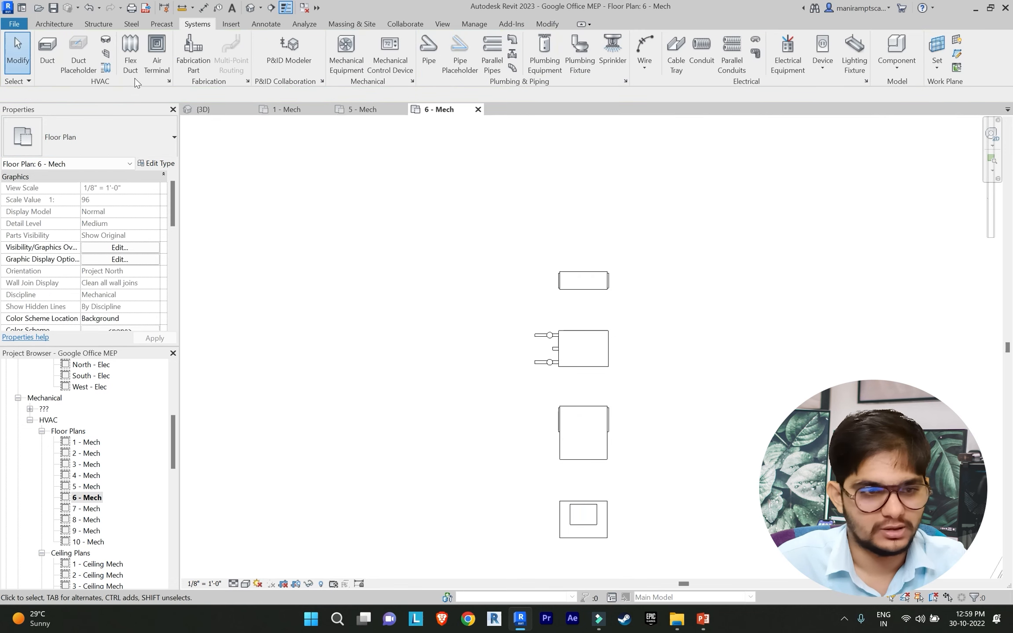
Step: Consult the AHU slide in PowerPoint, then in Revit place an M_AHU Fan Module - Front Discharge Up for 0.3 Square Meters of Coil, rotated 180°, above the inspection module
left_click(712, 620)
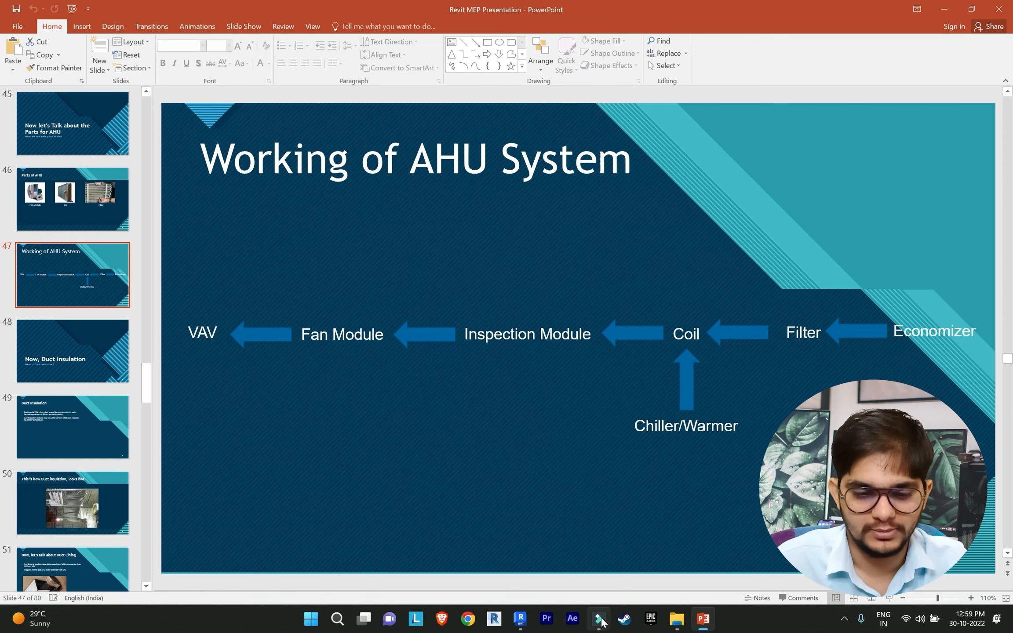
left_click(518, 616)
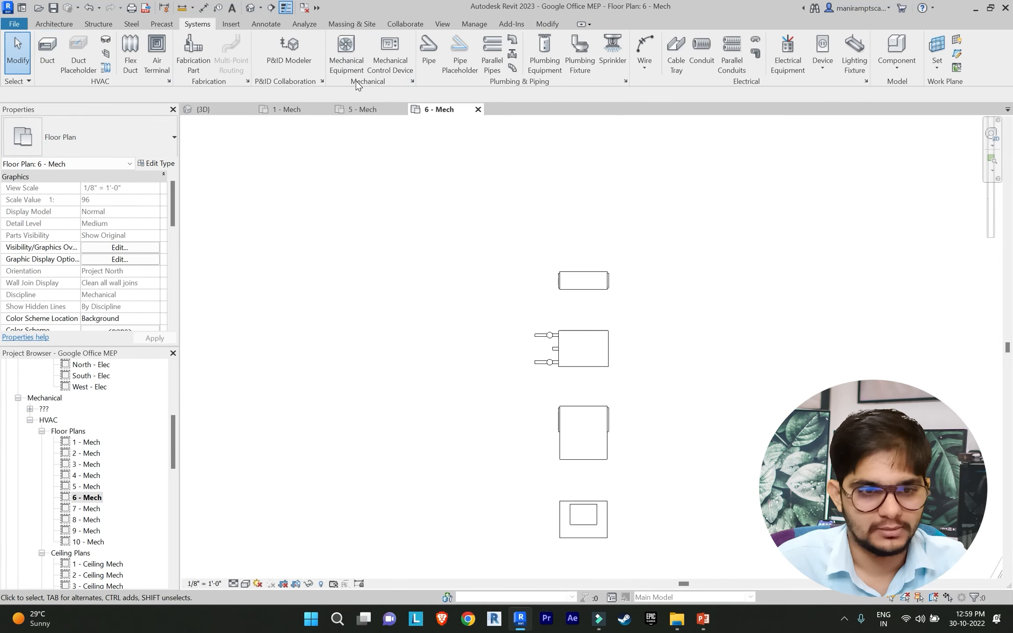
left_click(347, 57)
left_click(92, 136)
scroll(132, 275, "up", 3)
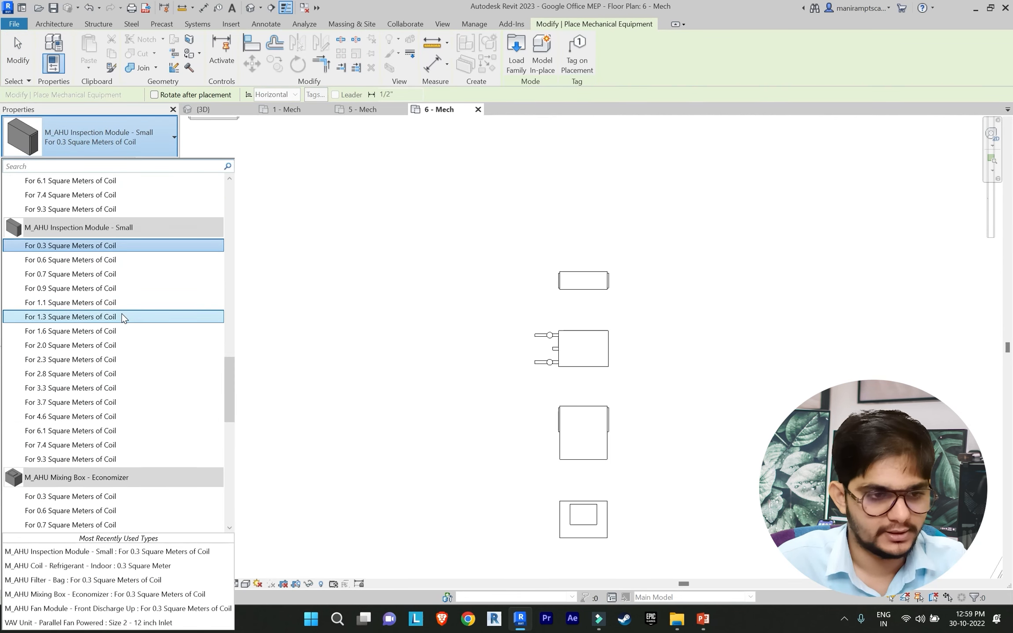
scroll(114, 278, "up", 8)
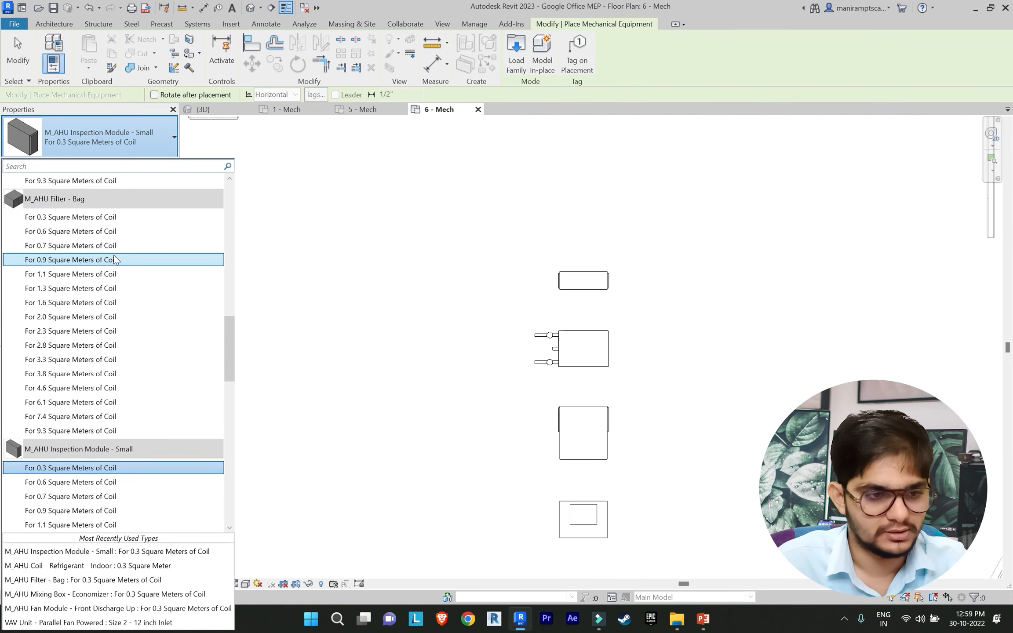
scroll(115, 260, "up", 5)
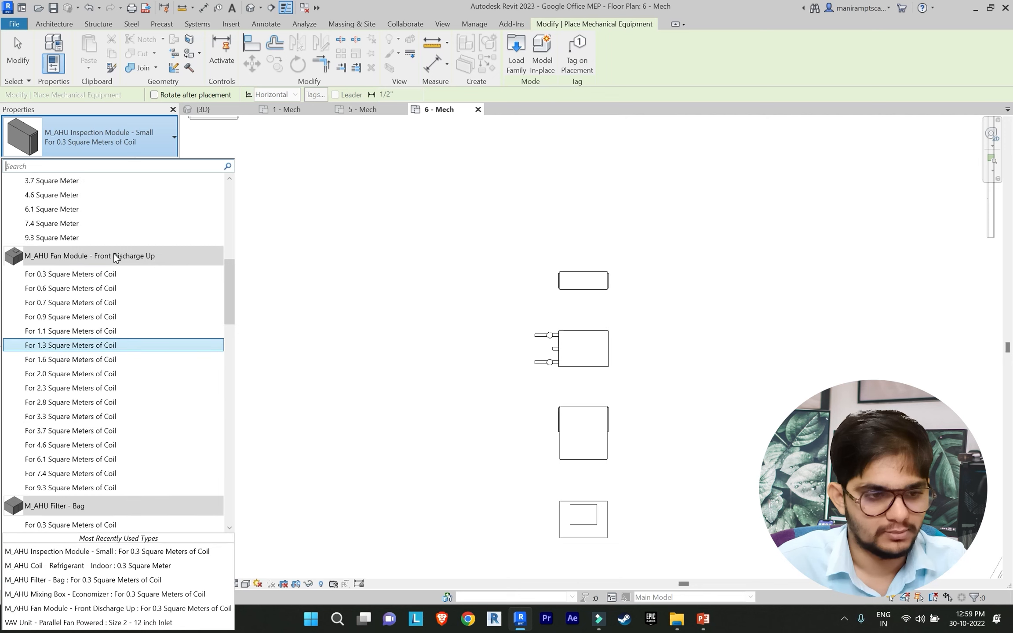
left_click(110, 403)
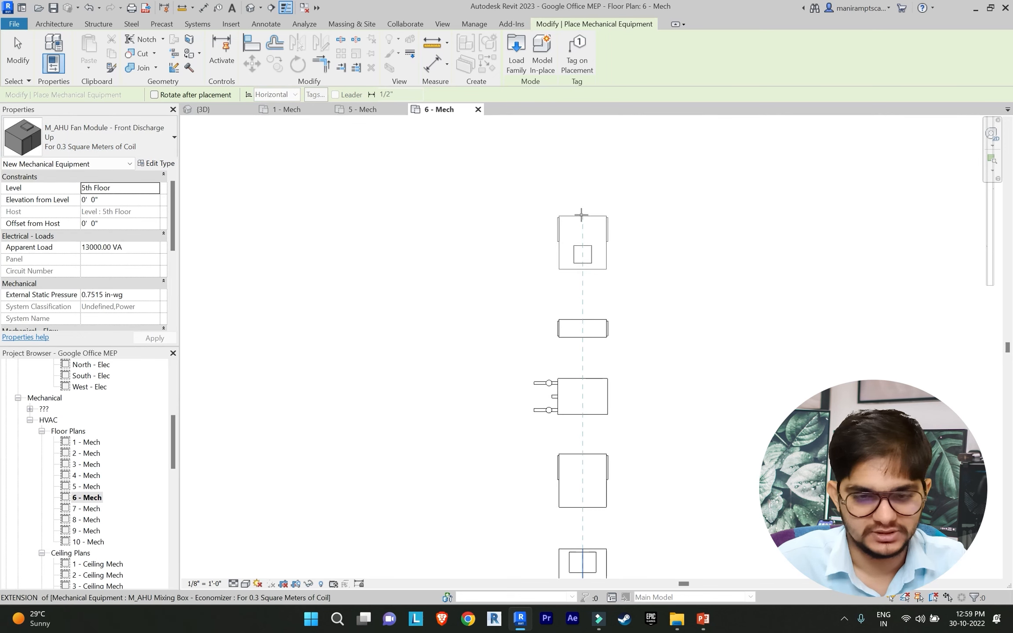
key("space")
key("space")
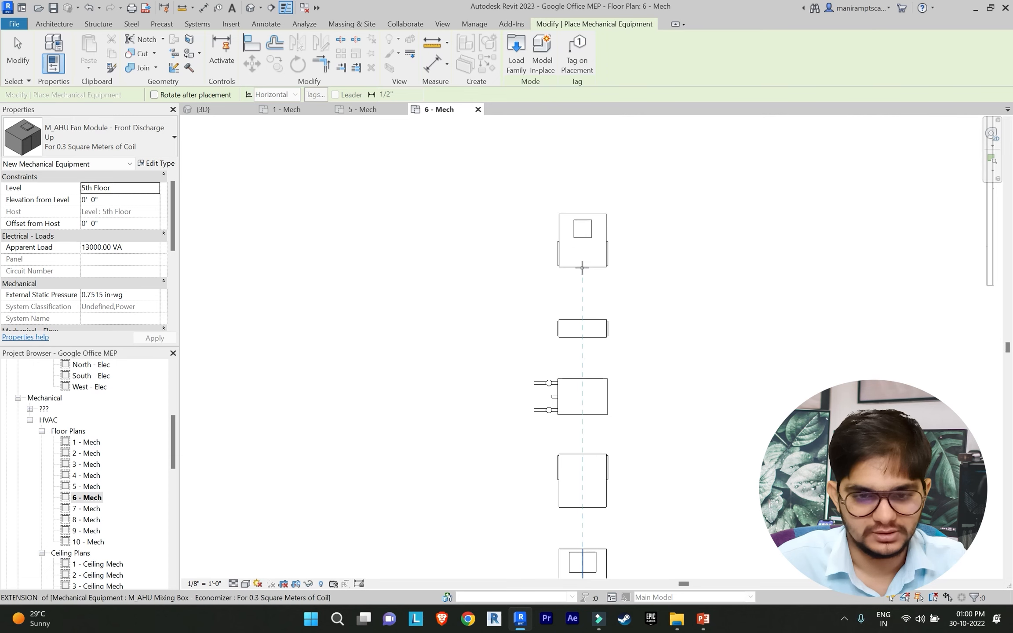
left_click(583, 277)
key("Escape")
key("Escape")
Step: Try to draw a duct from the economizer's filter-side connector to the bag filter
scroll(642, 279, "down", 3)
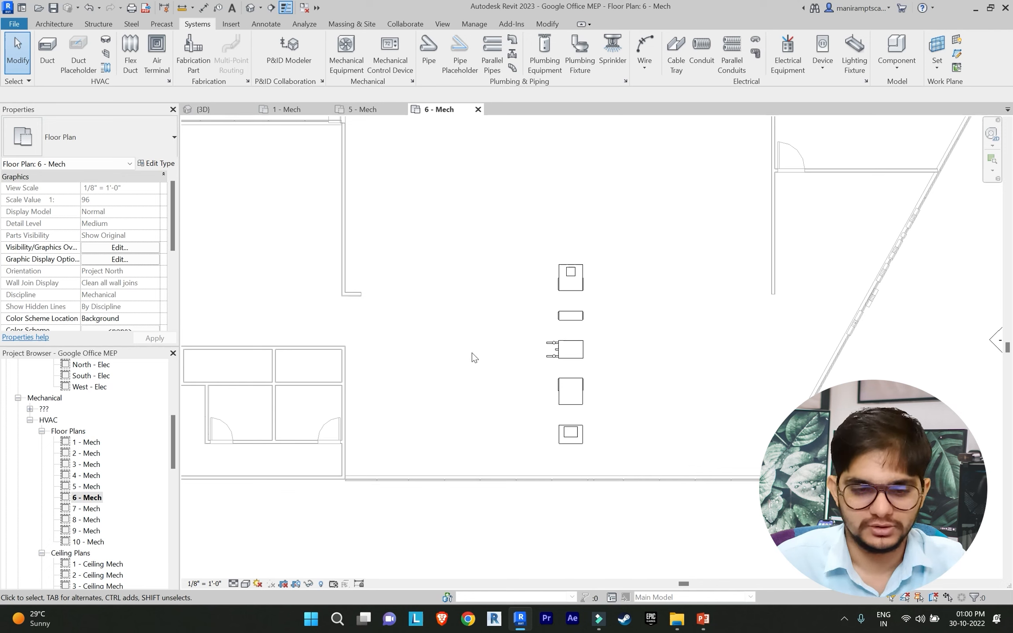
scroll(585, 396, "up", 3)
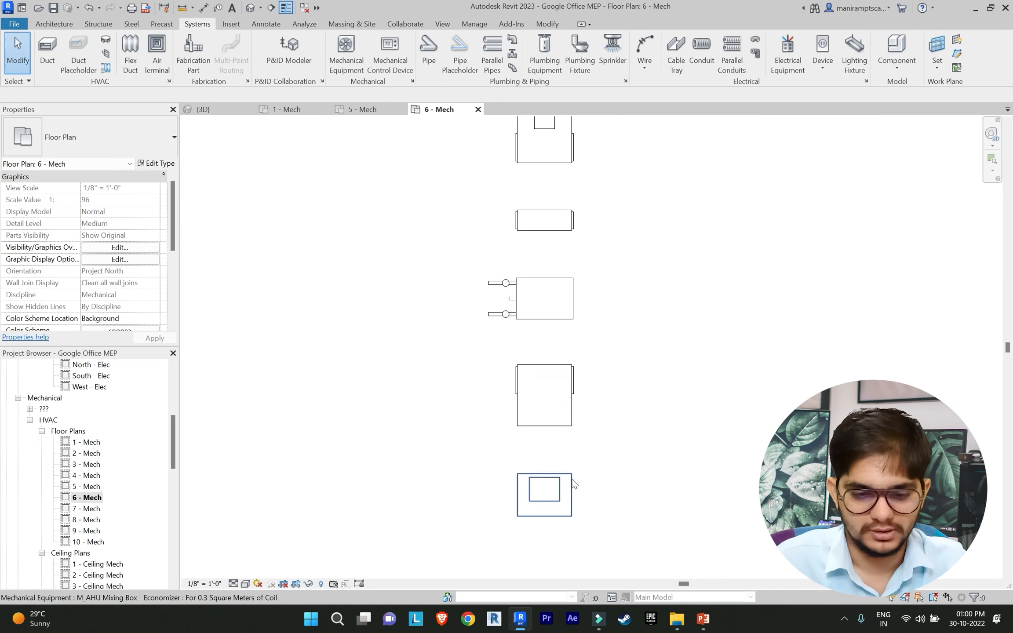
left_click(602, 466)
scroll(551, 382, "up", 2)
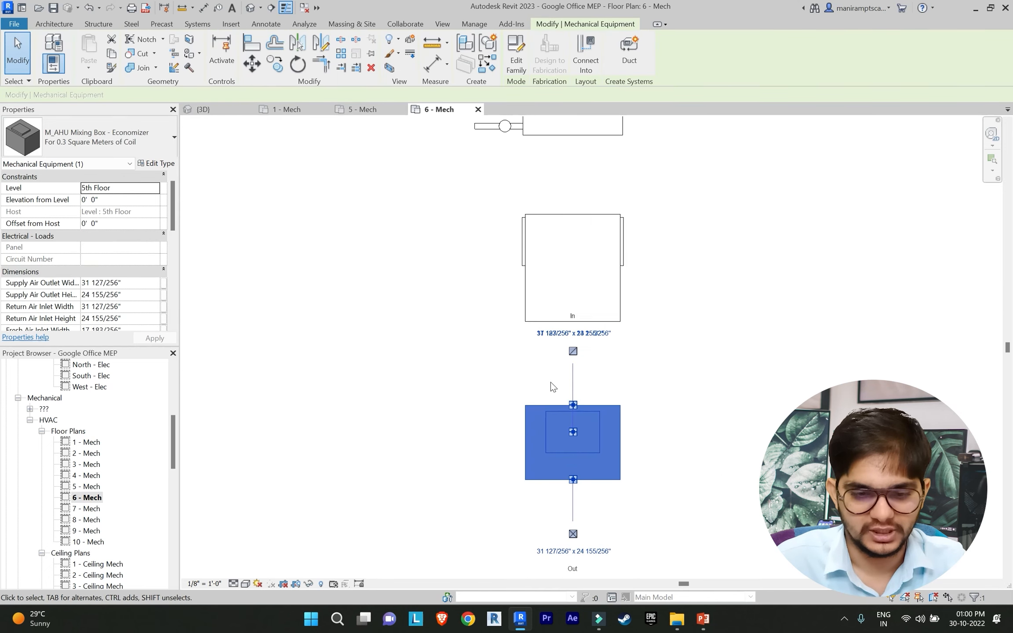
left_click(571, 350)
scroll(572, 351, "up", 2)
left_click(574, 307)
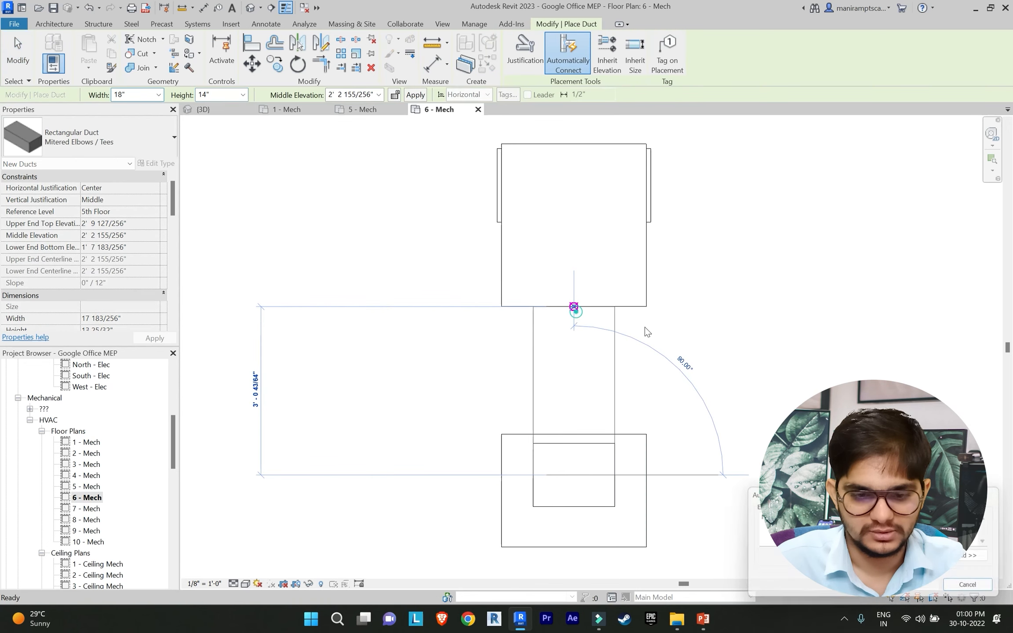
key("Escape")
scroll(603, 377, "down", 4)
key("Escape")
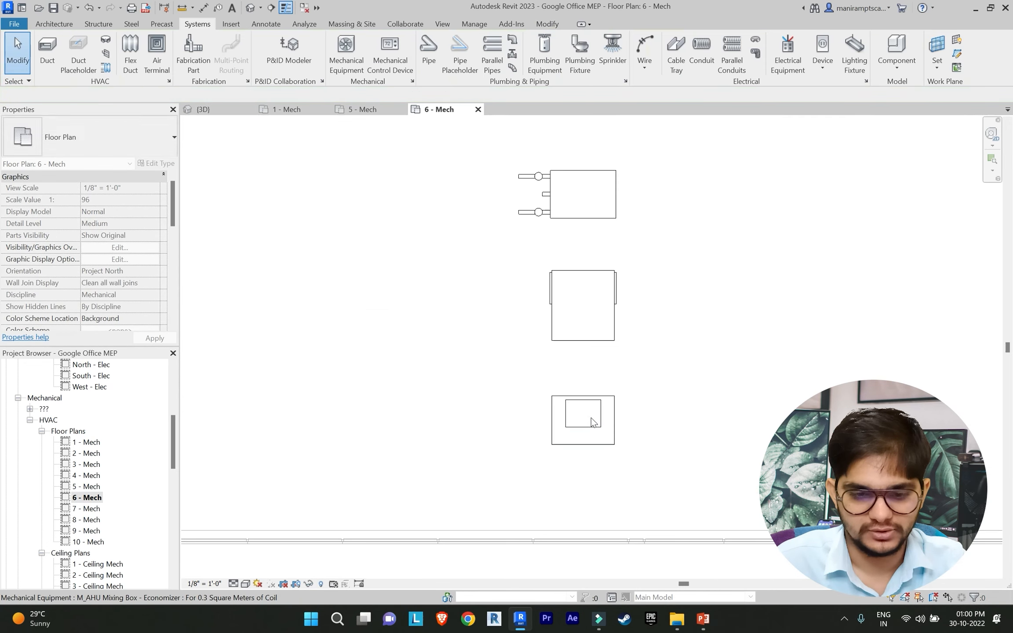
Step: Rotate the economizer 180° so its outlet faces the bag filter, and connect that outlet to the filter with a duct
left_click(599, 409)
key("space")
key("space")
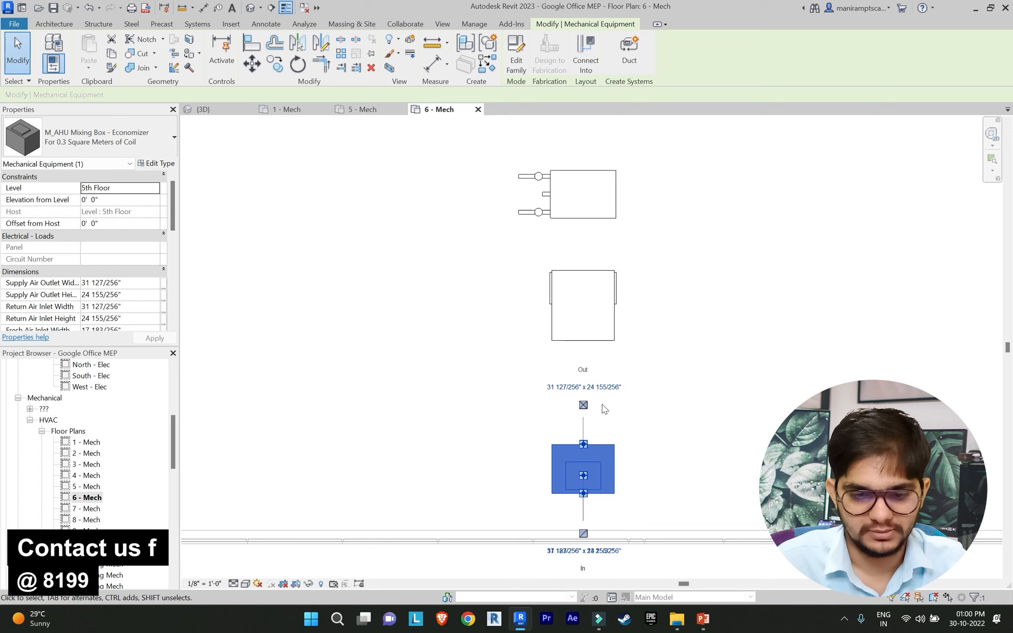
left_click(583, 403)
left_click(584, 337)
key("Escape")
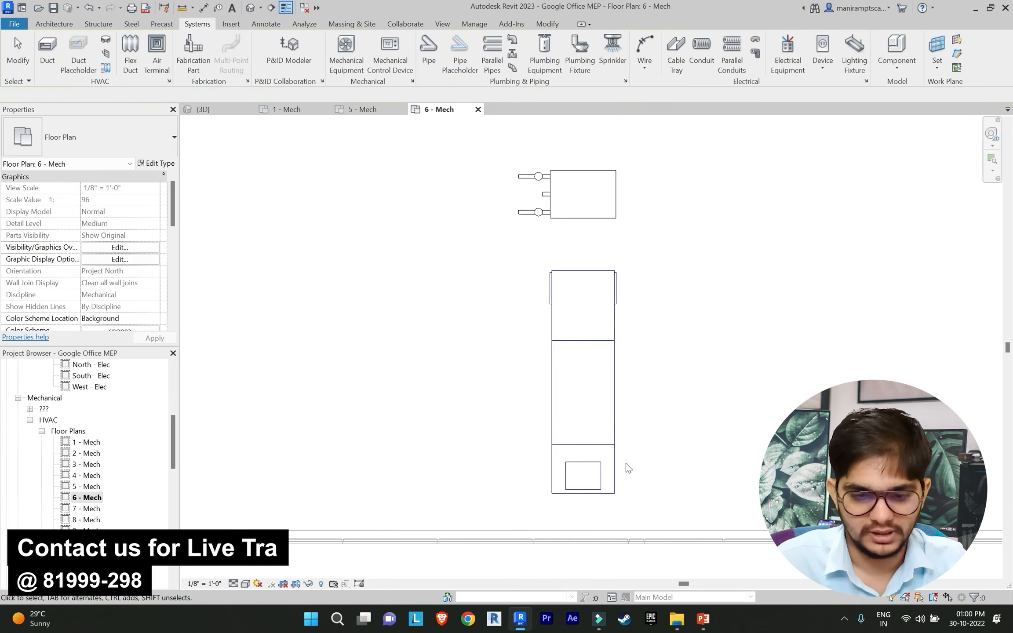
Step: Nudge the economizer up towards the bag filter to shorten the connecting duct to roughly half the filter's length
left_click(615, 470)
key("Up")
key("Up")
key("Up")
key("Up")
key("Up")
key("Up")
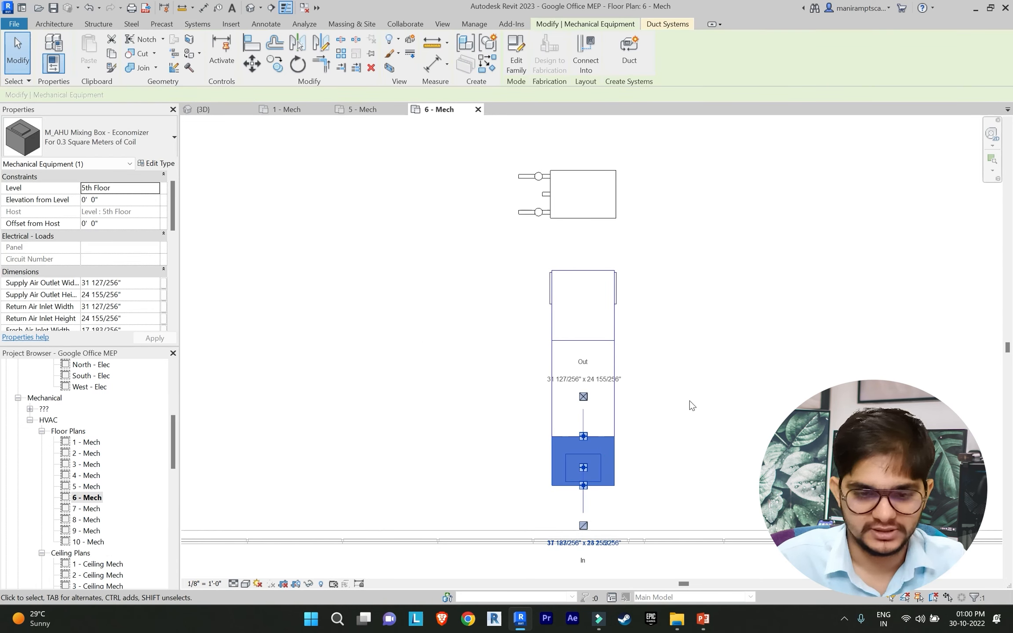
key("Up")
key("Up")
key("Up")
key("Up")
key("Up")
key("Up")
key("Up")
key("Up")
key("Up")
key("Up")
key("Up")
key("Up")
key("Up")
key("Up")
key("Up")
key("Up")
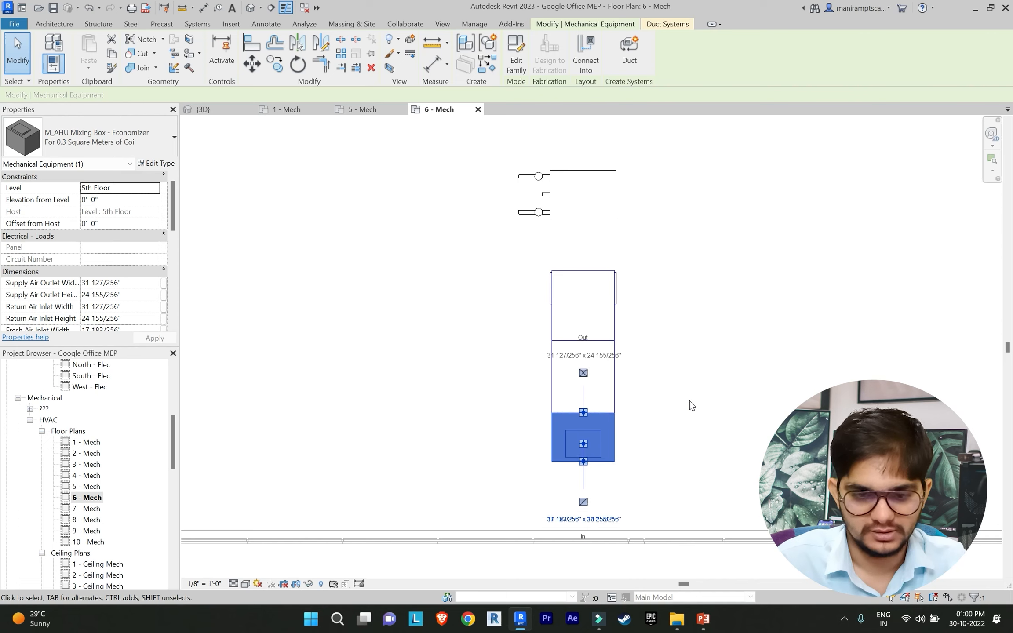
key("Up")
key("Up")
key("Up")
key("Up")
key("Up")
key("Up")
key("Up")
key("Up")
key("Up")
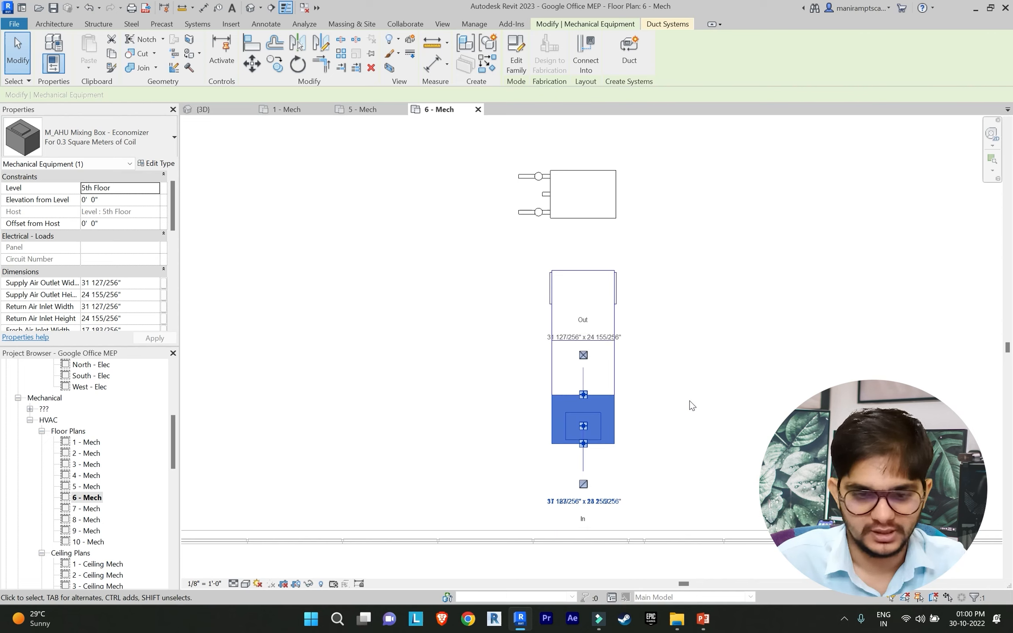
left_click(689, 401)
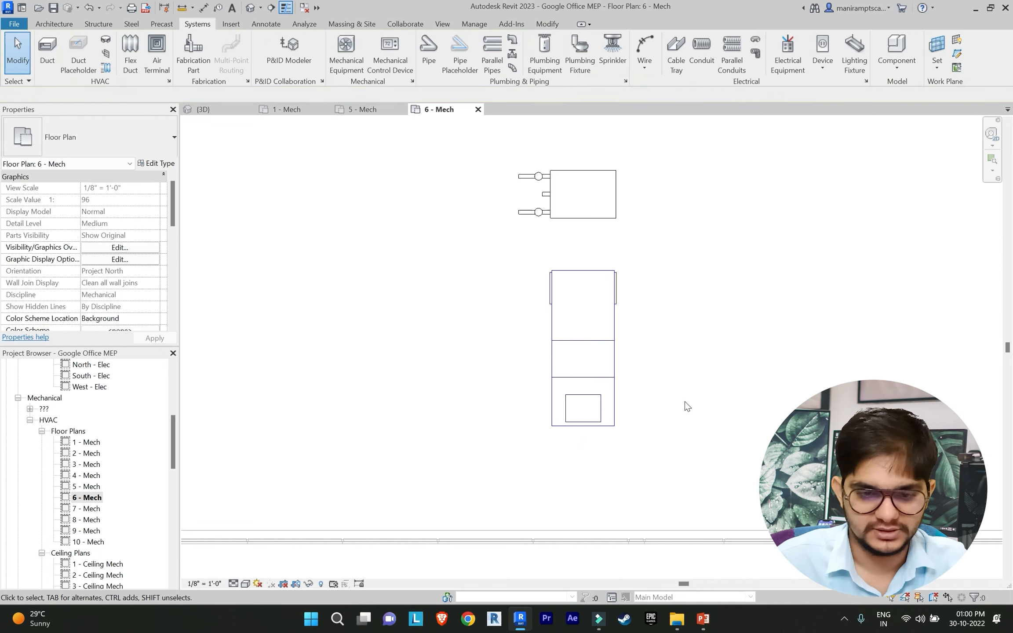
Step: Draw a short duct from the bag filter's upper connector towards the coil and try to extend it into the coil
left_click(592, 273)
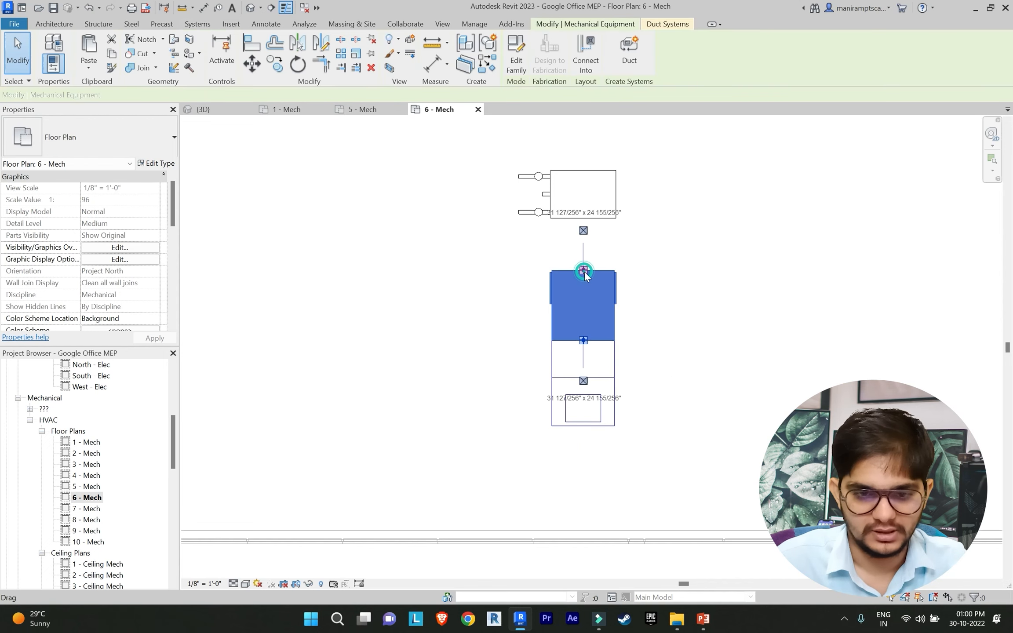
left_click(587, 232)
left_click(583, 243)
left_click(583, 219)
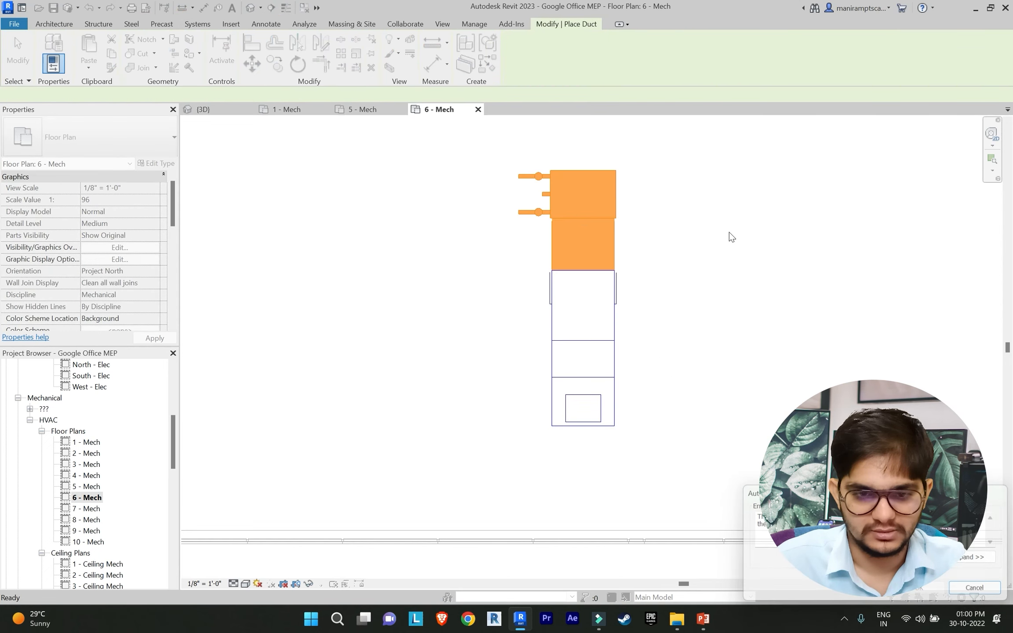
key("Escape")
key("Escape")
Step: Move the economizer, bag filter and their two ducts straight down, widening the gap below the coil
left_click_drag(675, 436, 484, 253)
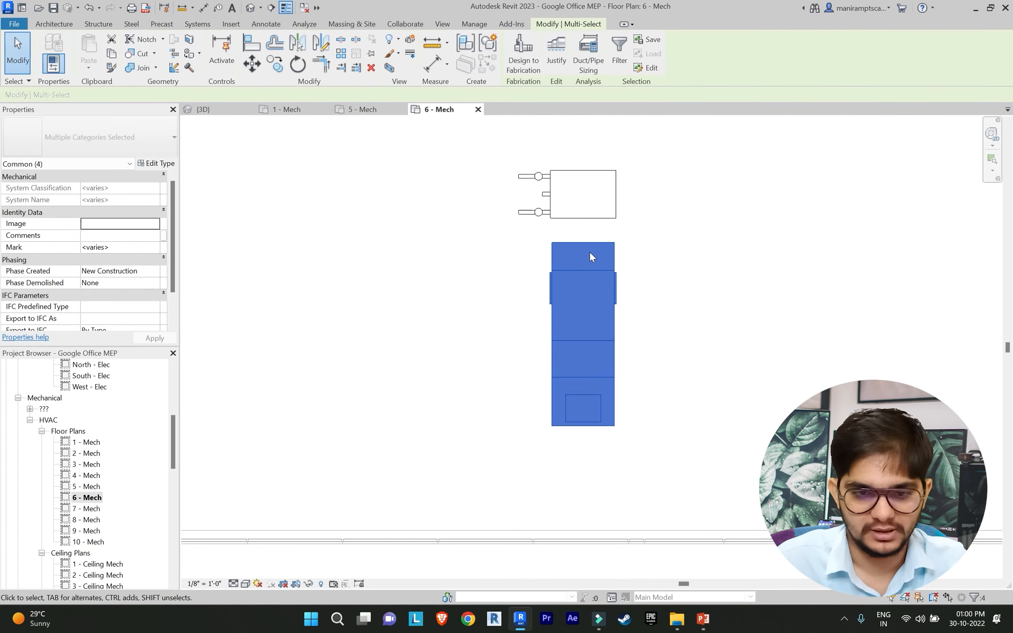
left_click(249, 69)
left_click(552, 249)
left_click(552, 273)
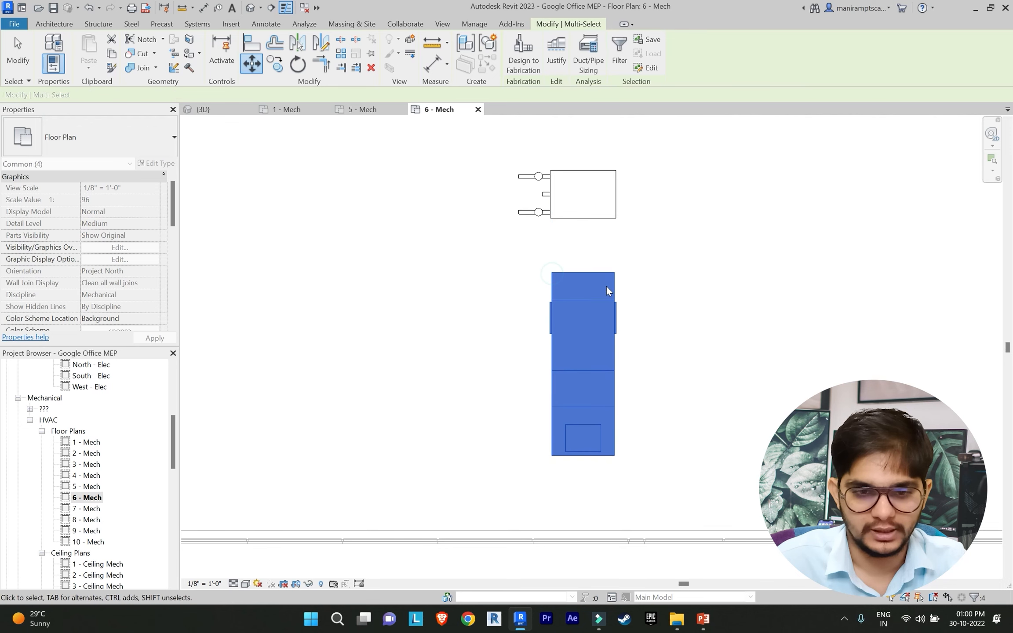
Step: Try to draw a duct from the coil's lower connector to the open duct end above the bag filter
left_click(585, 271)
left_click(584, 223)
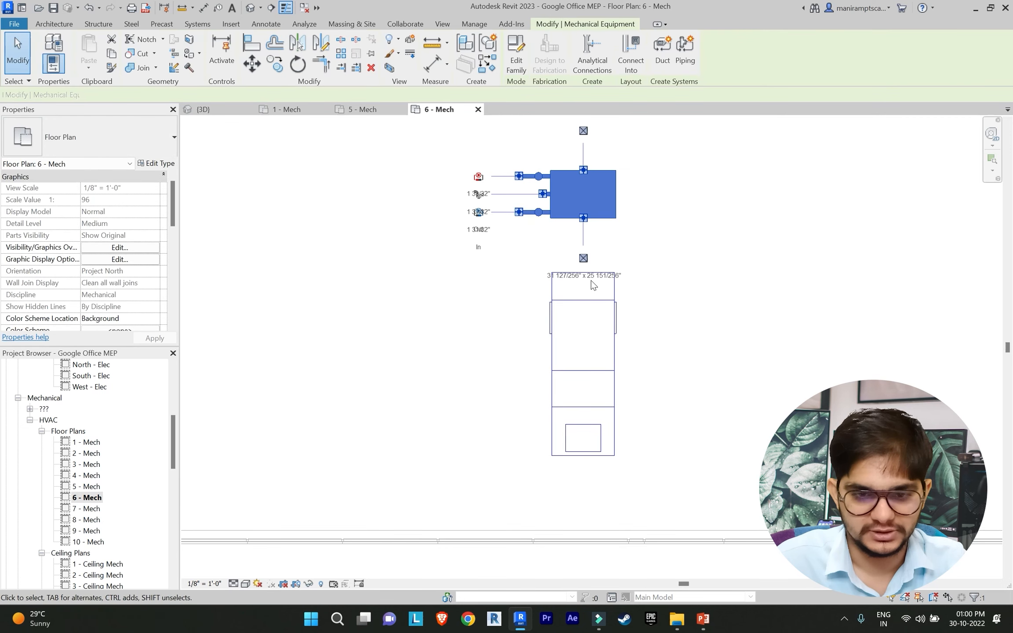
left_click(584, 258)
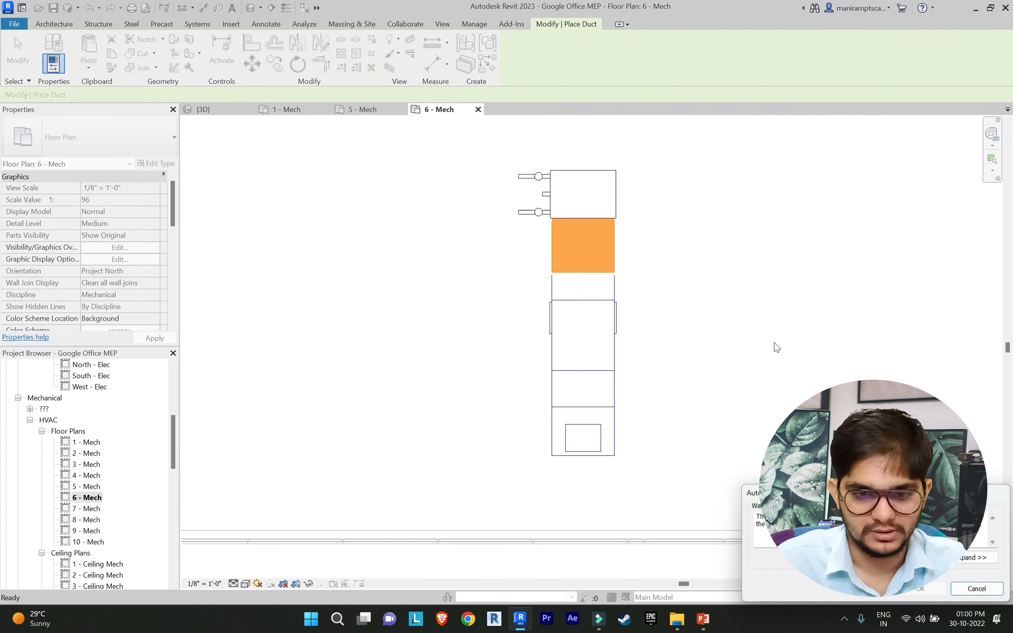
key("Escape")
key("Escape")
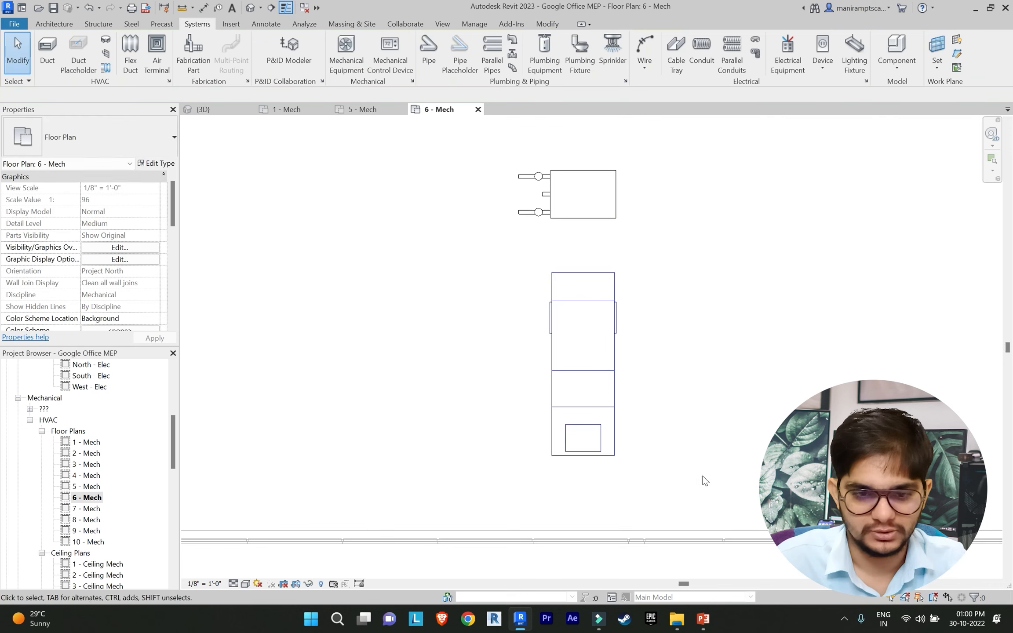
Step: Try to move the economizer, bag filter and their ducts down with a slight sideways offset, and undo that move
left_click_drag(680, 487, 490, 258)
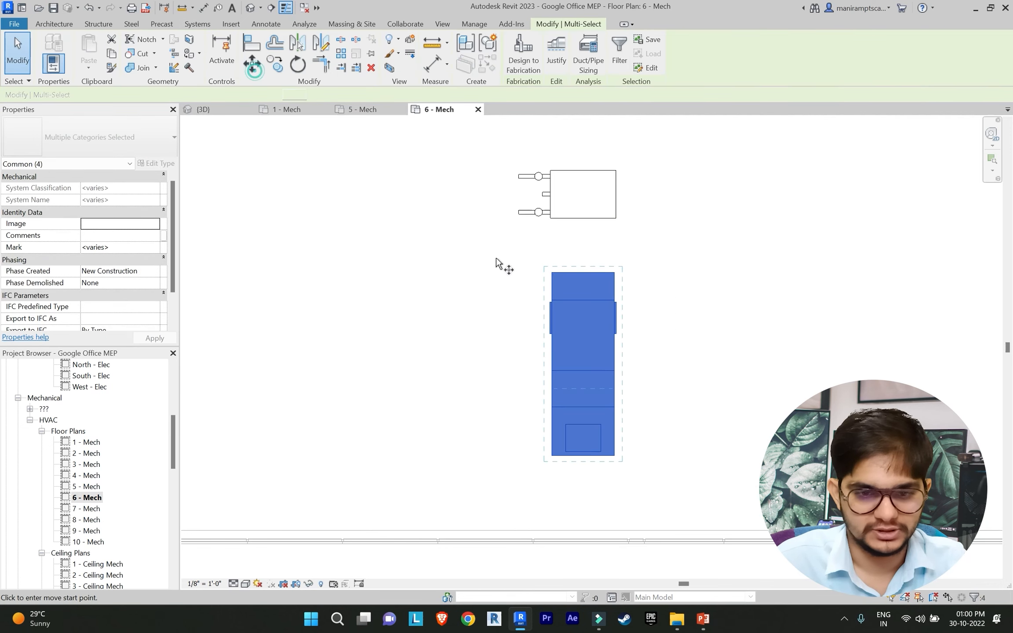
left_click(552, 273)
left_click(605, 345)
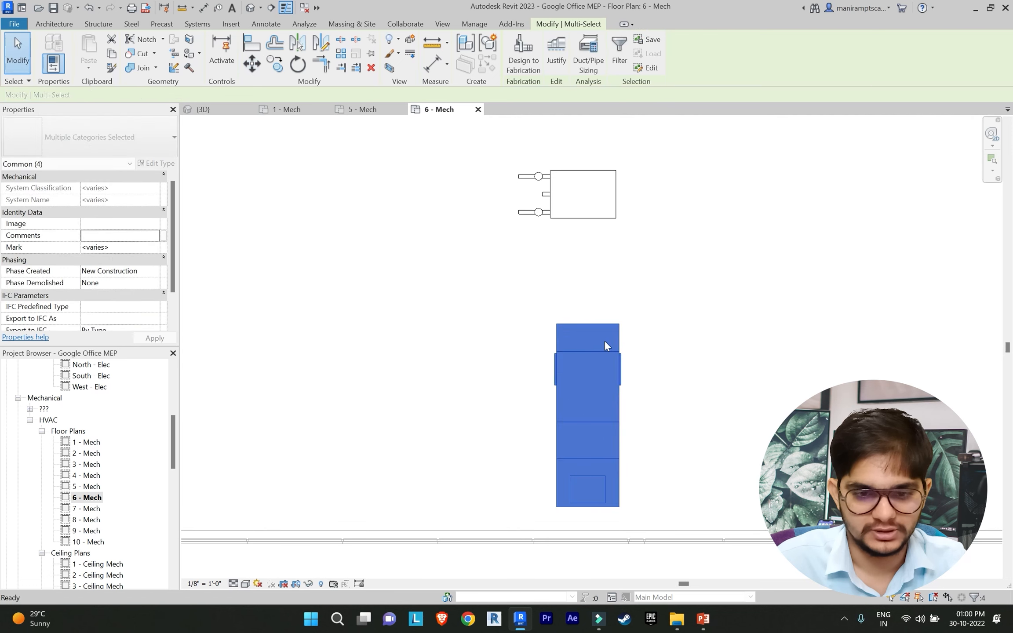
key("Escape")
key("ctrl+z")
Step: Move the economizer, bag filter and their two ducts straight down by about one coil depth
left_click_drag(644, 442, 507, 264)
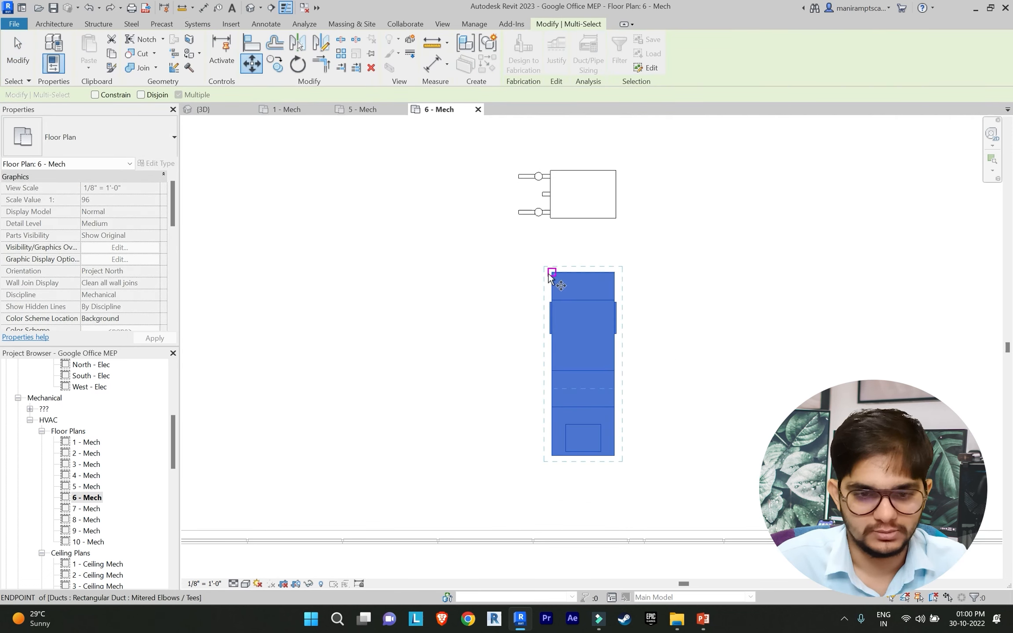
left_click(547, 273)
left_click(547, 323)
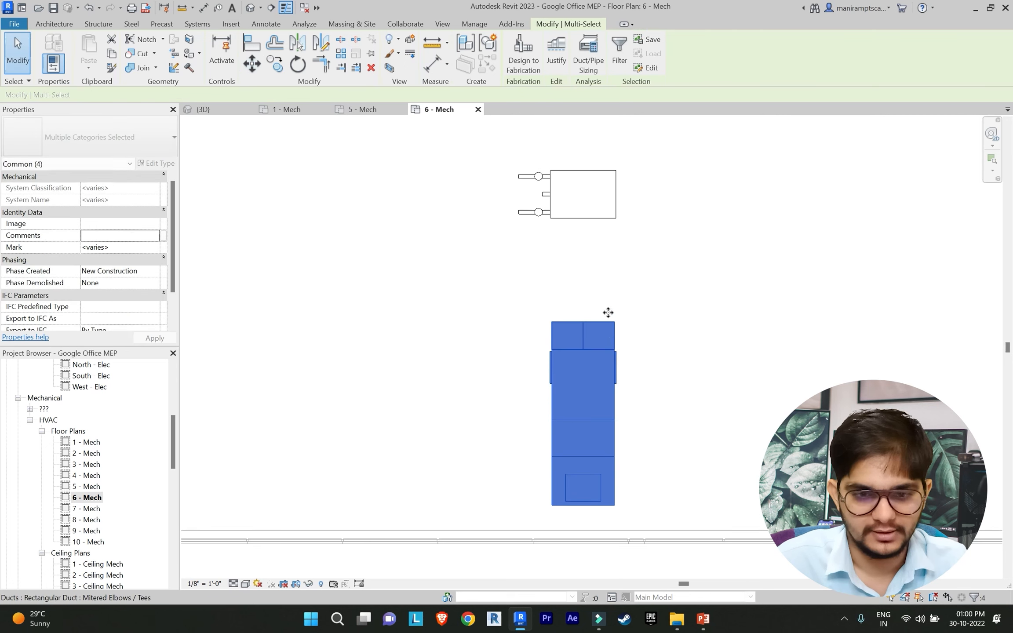
key("Escape")
Step: Try to draw a duct from the coil's lower connector to the open duct end above the bag filter
left_click(595, 226)
left_click(584, 224)
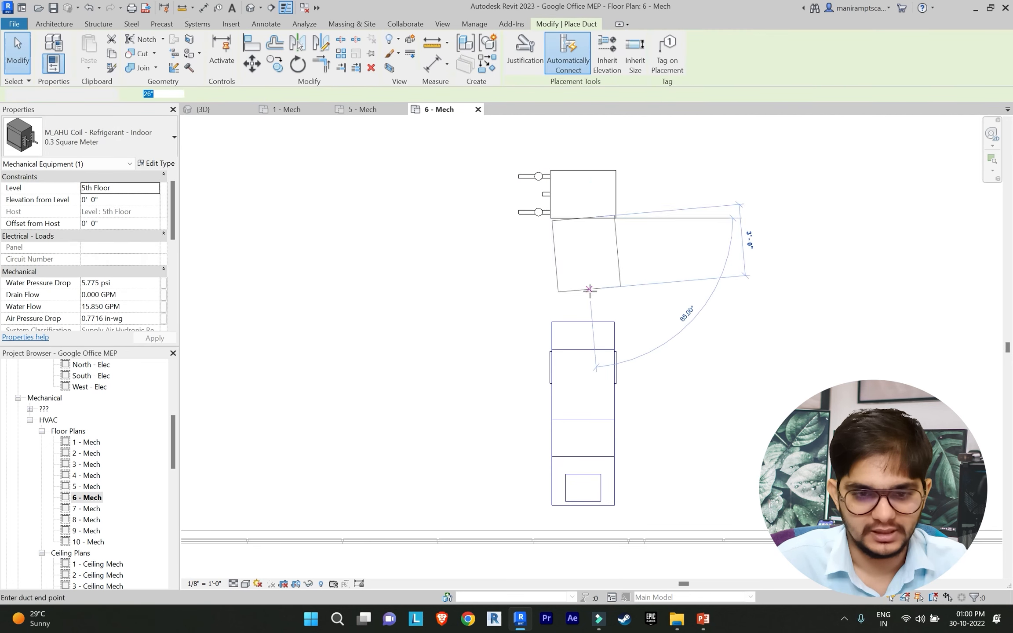
left_click(584, 322)
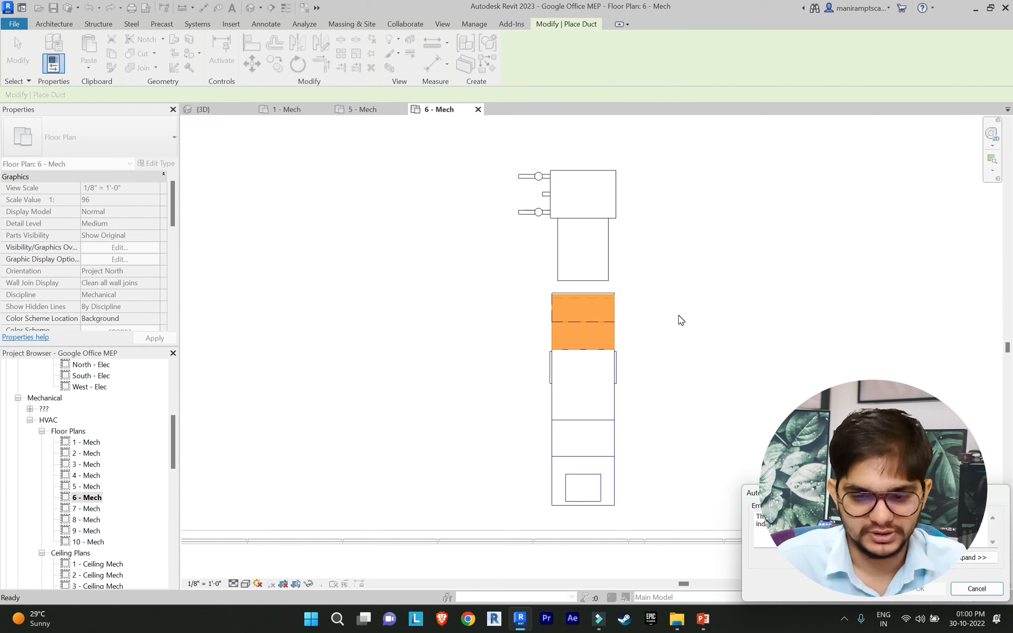
key("Escape")
key("Escape")
Step: Move the economizer, bag filter and their ducts further straight down to widen the gap below the coil
left_click_drag(653, 506, 504, 310)
left_click(551, 322)
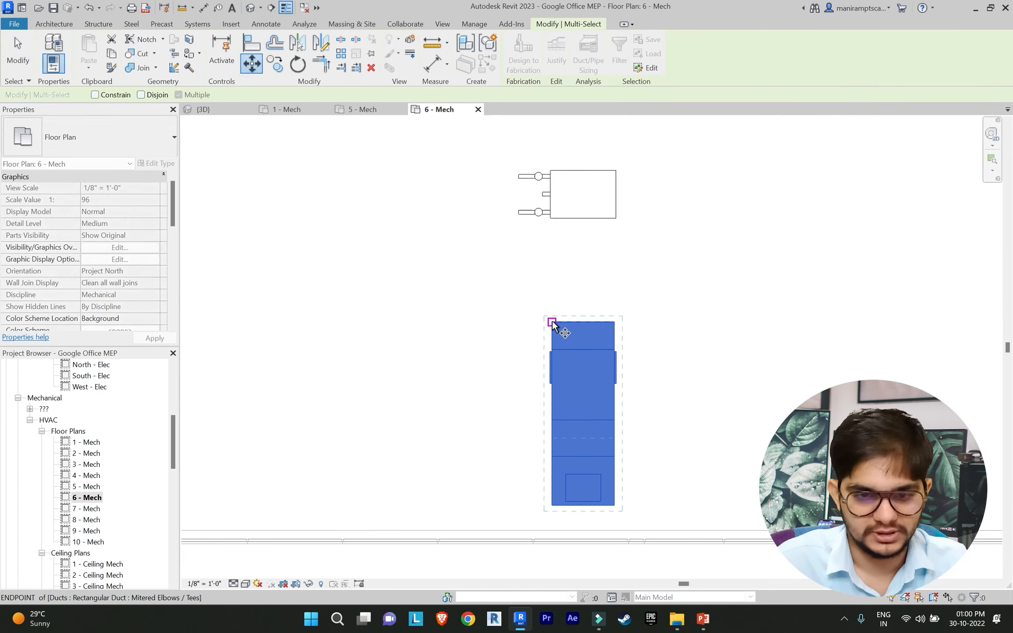
left_click(554, 384)
left_click(634, 353)
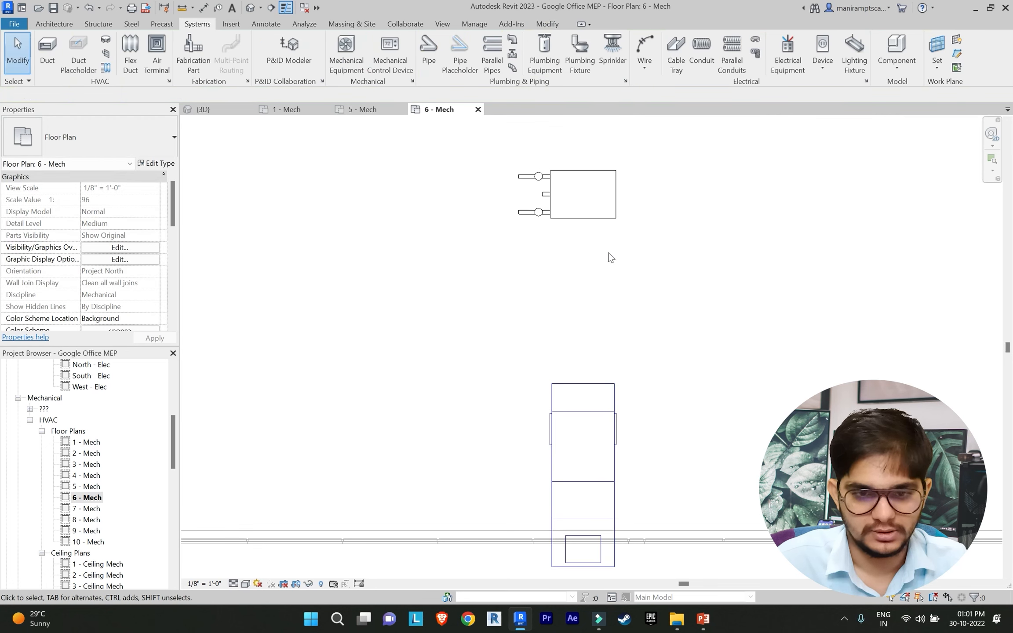
Step: Draw a duct from the coil's lower connector down to the open duct end above the bag filter
left_click(577, 214)
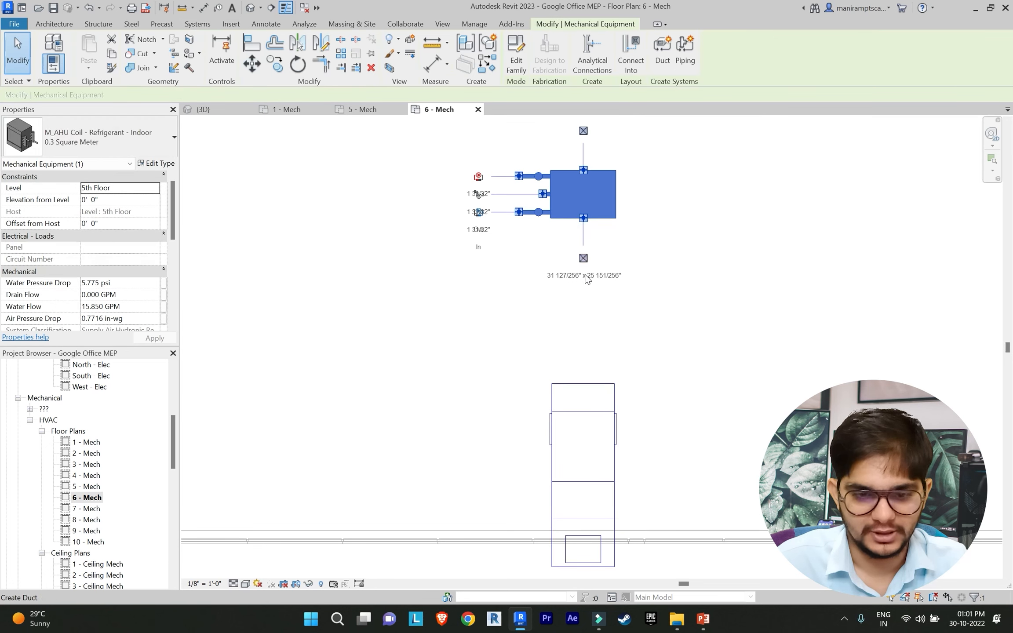
left_click(584, 382)
key("Escape")
key("Escape")
Step: Try to nudge the economizer, its duct and the linked building up as one selection, and undo the nudge
scroll(667, 331, "down", 2)
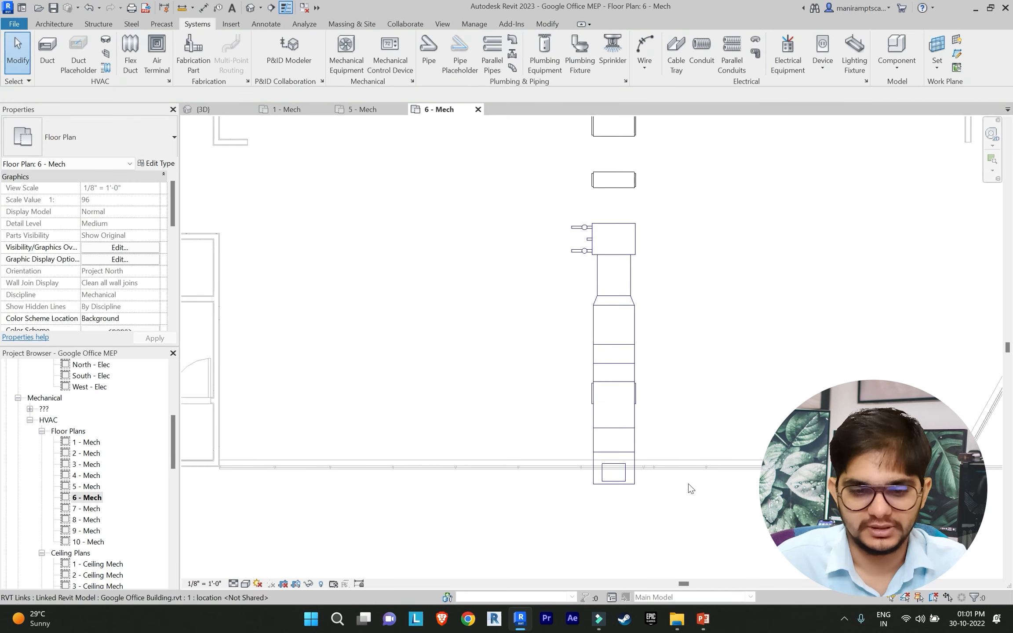
left_click_drag(677, 524, 680, 386)
left_click_drag(600, 450, 598, 445)
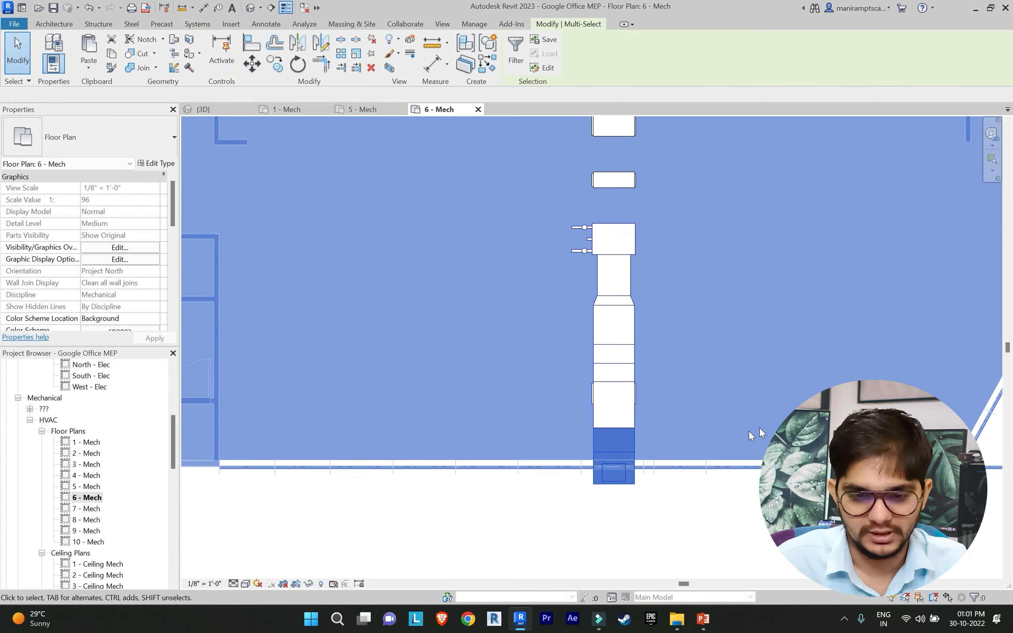
key("Up")
key("Escape")
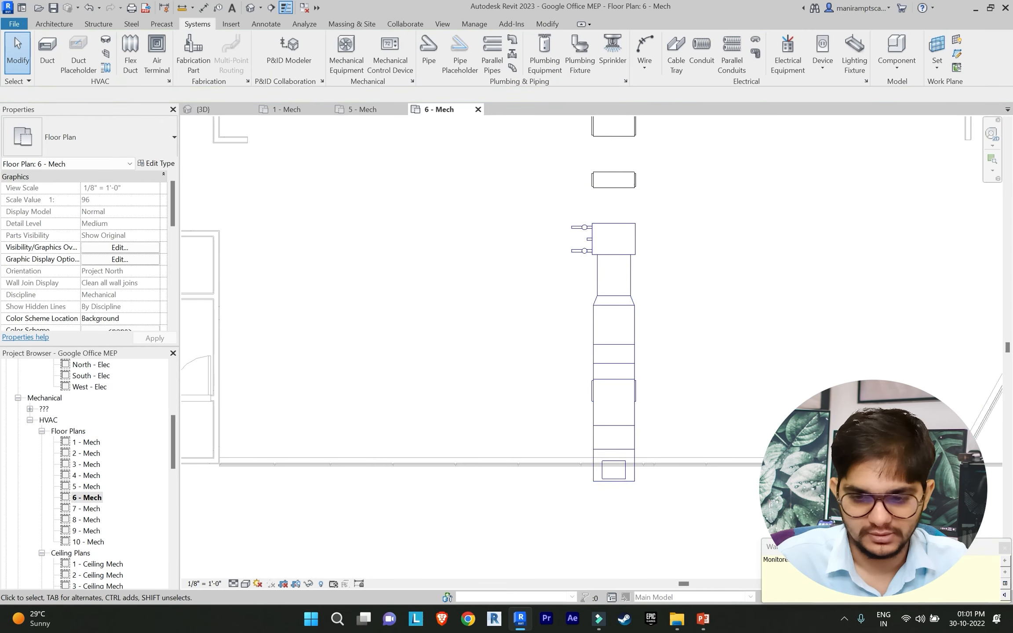
left_click(1005, 550)
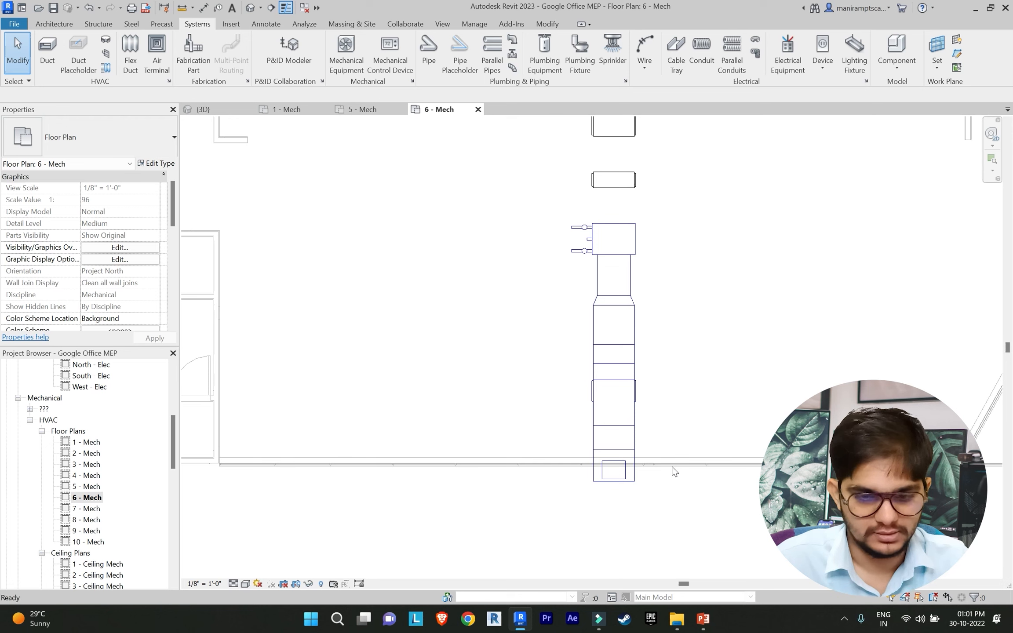
key("ctrl+z")
Step: Nudge the economizer up towards the bag filter until only a very short duct separates them
left_click(647, 459)
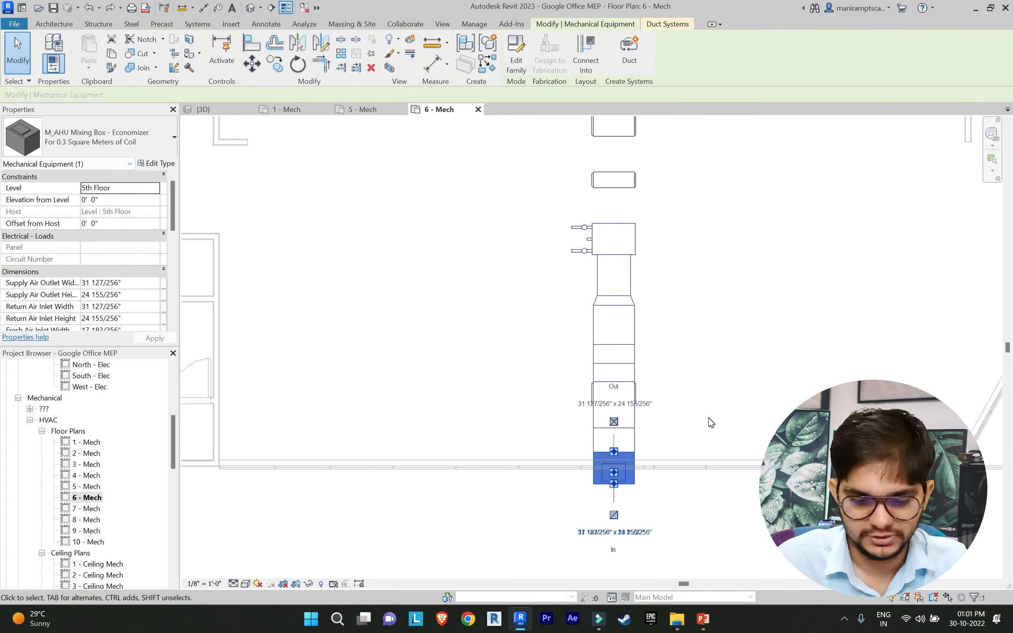
key("Up")
key("Up")
key("Up")
key("Up")
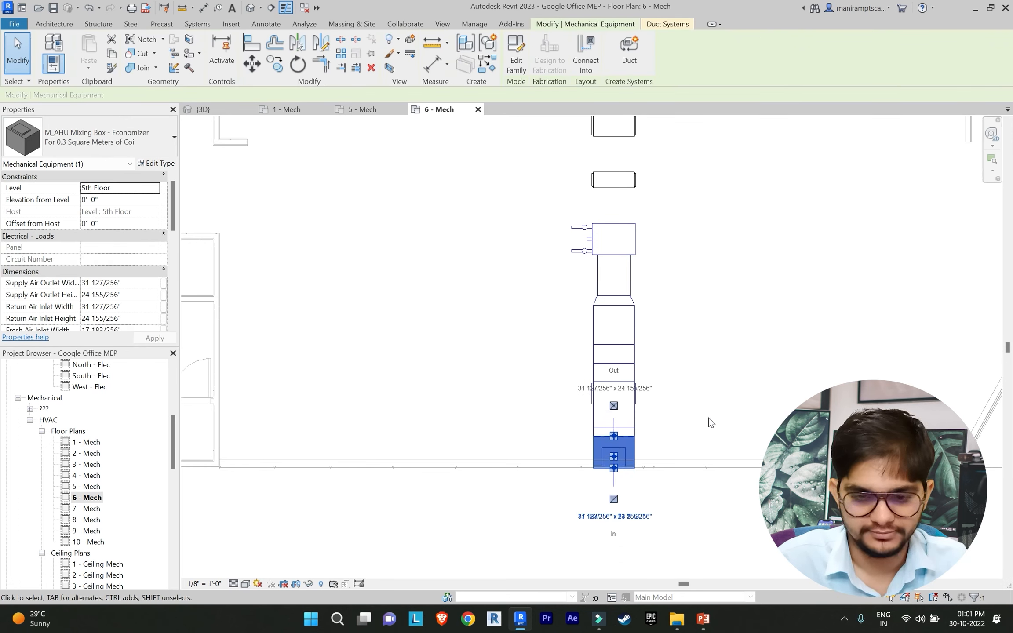
key("Up")
left_click(708, 418)
Step: Nudge the bag filter up until it almost meets the rectangular transition above it
left_click(638, 401)
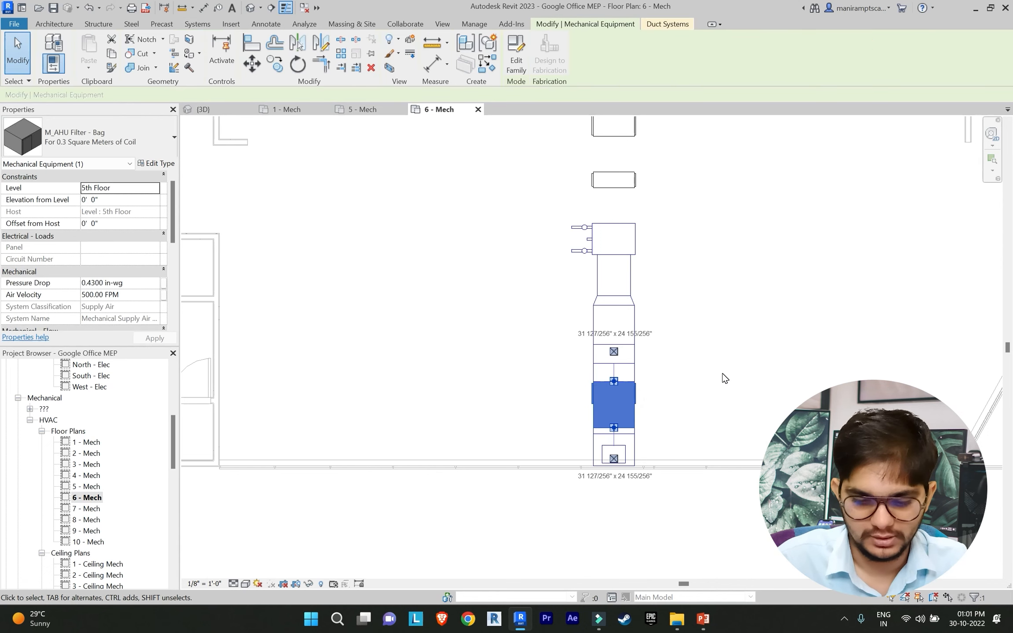
key("Up")
key("Up")
key("Up")
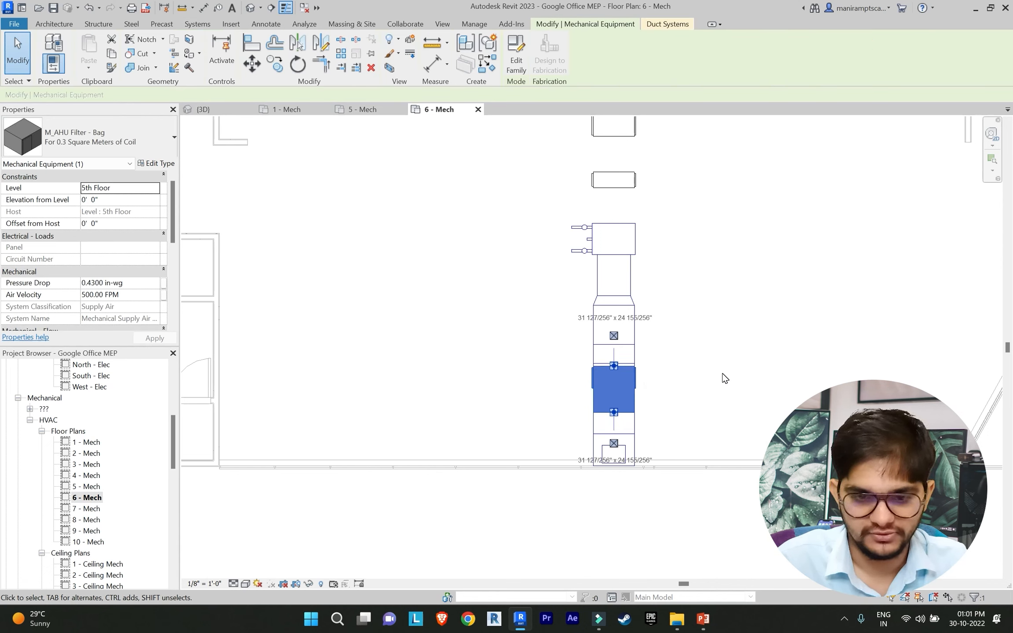
left_click(725, 378)
Step: Nudge the transition above the bag filter up towards the tapered transition, shortening the duct between the two fittings
scroll(662, 369, "up", 4)
left_click(645, 357)
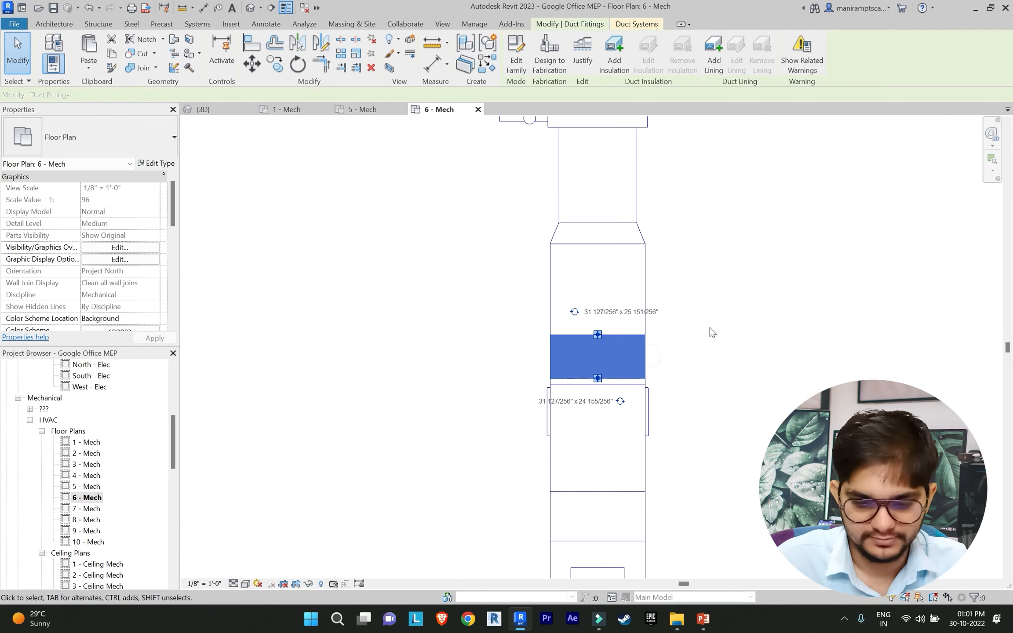
key("Up")
key("Up")
key("Up")
key("Up")
key("Up")
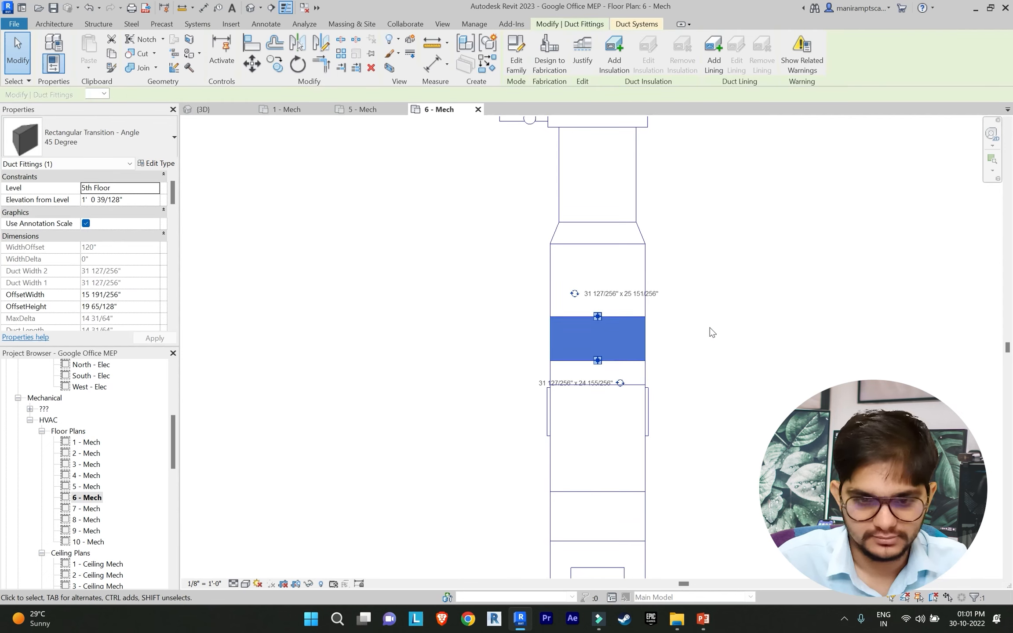
key("Up")
key("Up")
key("Up")
key("Up")
key("Up")
key("Up")
key("Up")
key("Up")
key("Up")
key("Up")
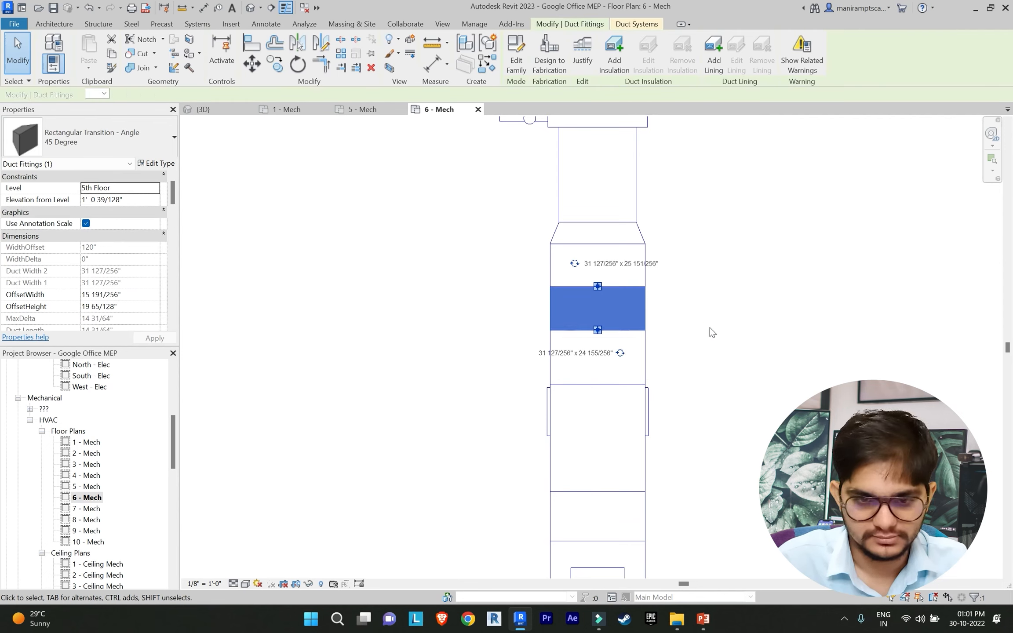
key("Up")
key("Up")
key("Up")
key("Up")
key("Up")
key("Up")
key("Up")
key("Escape")
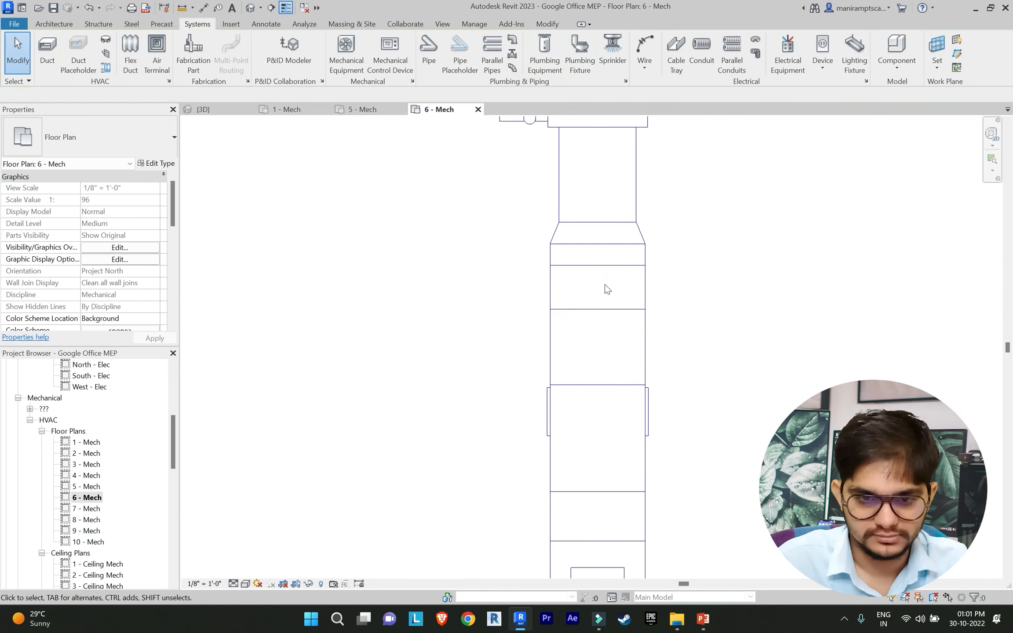
Step: Nudge the tapered transition up towards the coil, leaving only a short duct below the coil
left_click(645, 241)
scroll(719, 267, "up", 1)
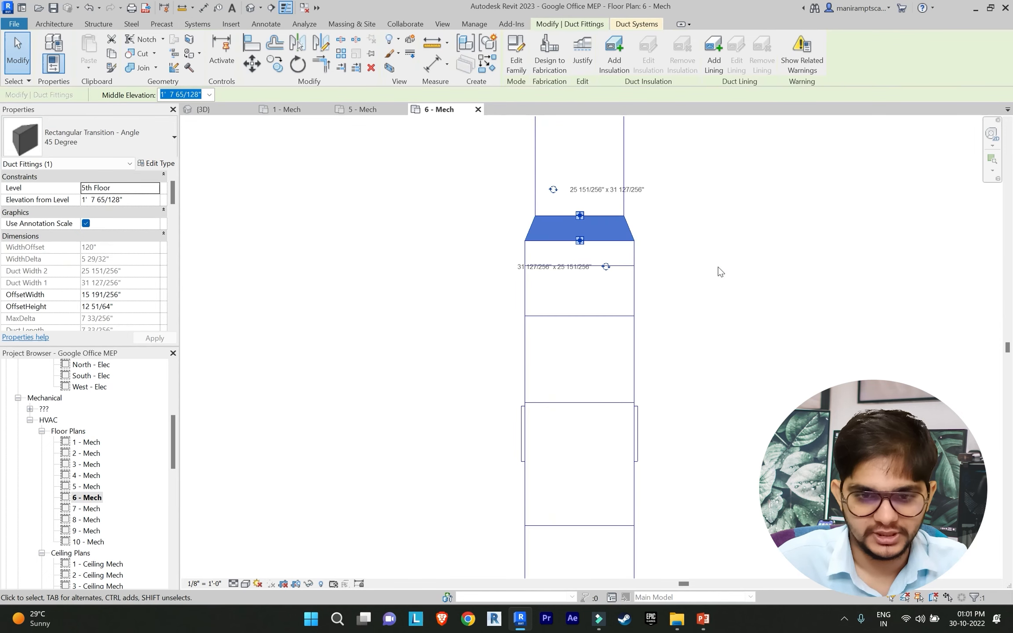
middle_click_drag(718, 267, 708, 368)
key("Up")
key("Up")
key("Up")
key("Up")
key("Up")
key("Up")
key("Up")
key("Up")
key("Up")
key("Up")
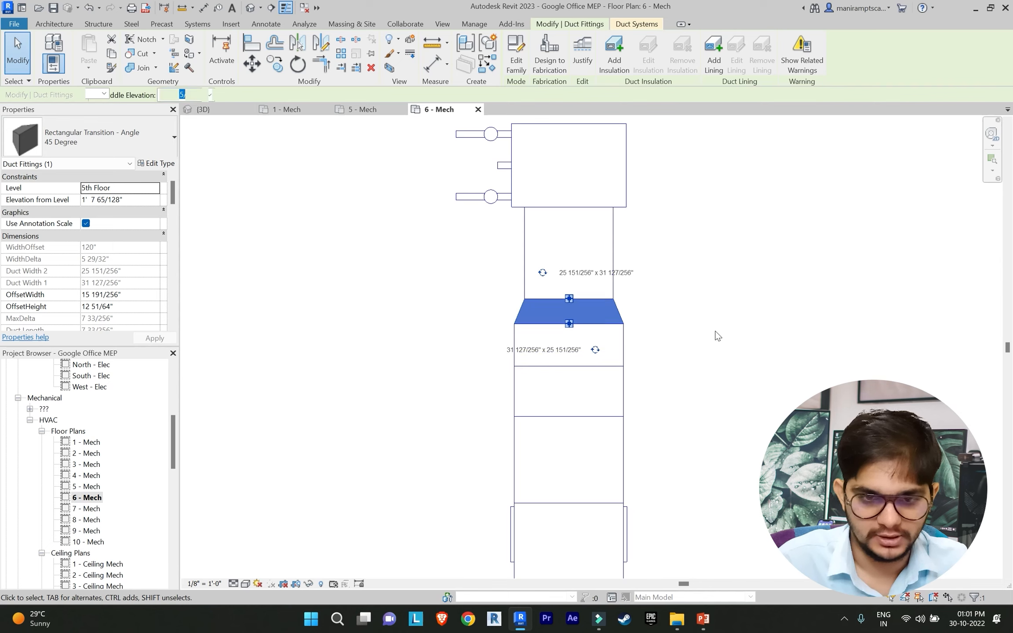
key("Up")
key("Up")
key("Up")
key("Up")
key("Up")
key("Up")
key("Up")
key("Up")
key("Up")
key("Up")
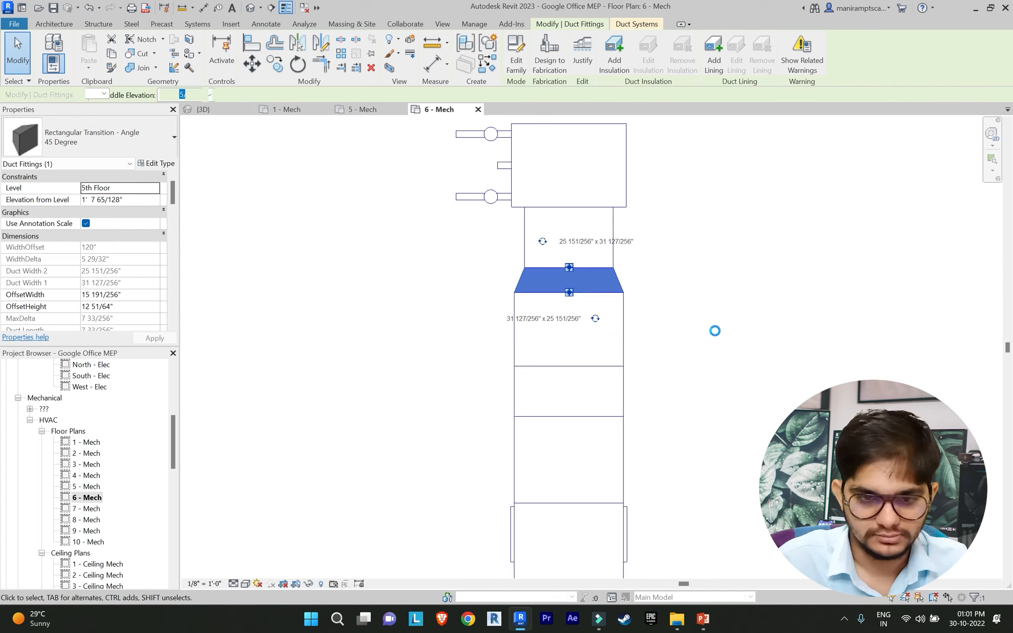
key("Up")
key("Up")
key("Up")
key("Up")
key("Up")
key("Up")
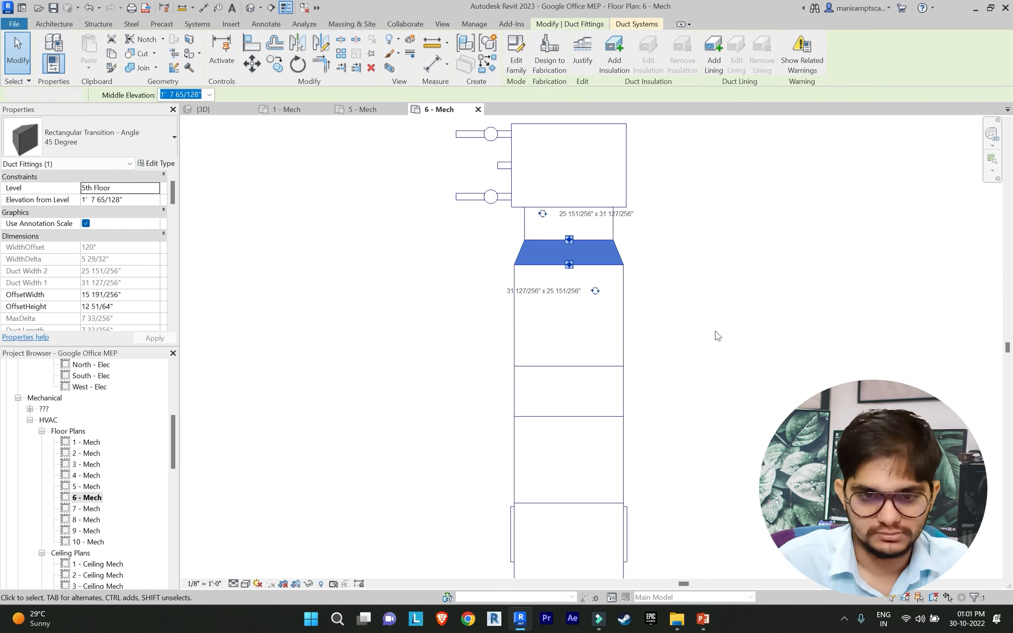
key("Escape")
Step: Nudge the straight-sided transition further up towards the tapered transition to shorten the duct between them again
scroll(662, 326, "down", 2)
left_click(640, 357)
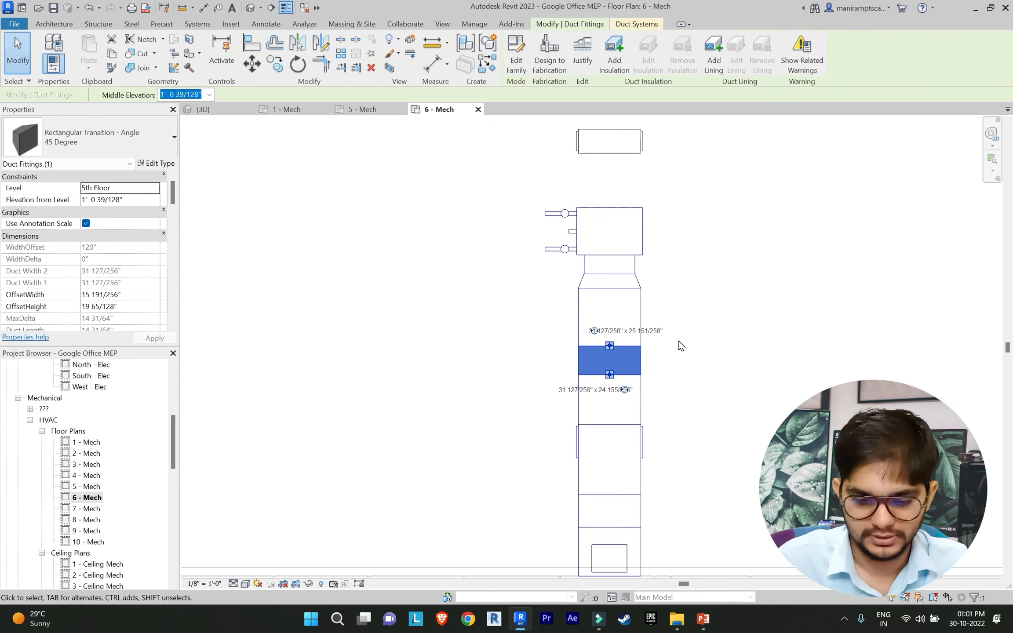
key("Up")
key("Up")
key("Up")
key("Up")
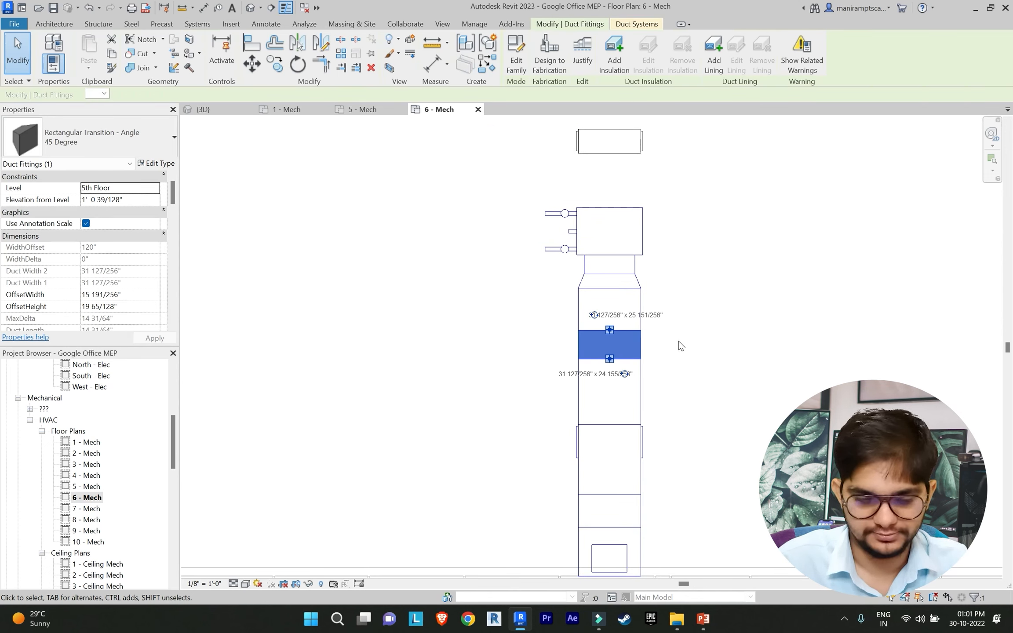
key("Up")
key("Up")
key("Up")
key("Up")
key("Up")
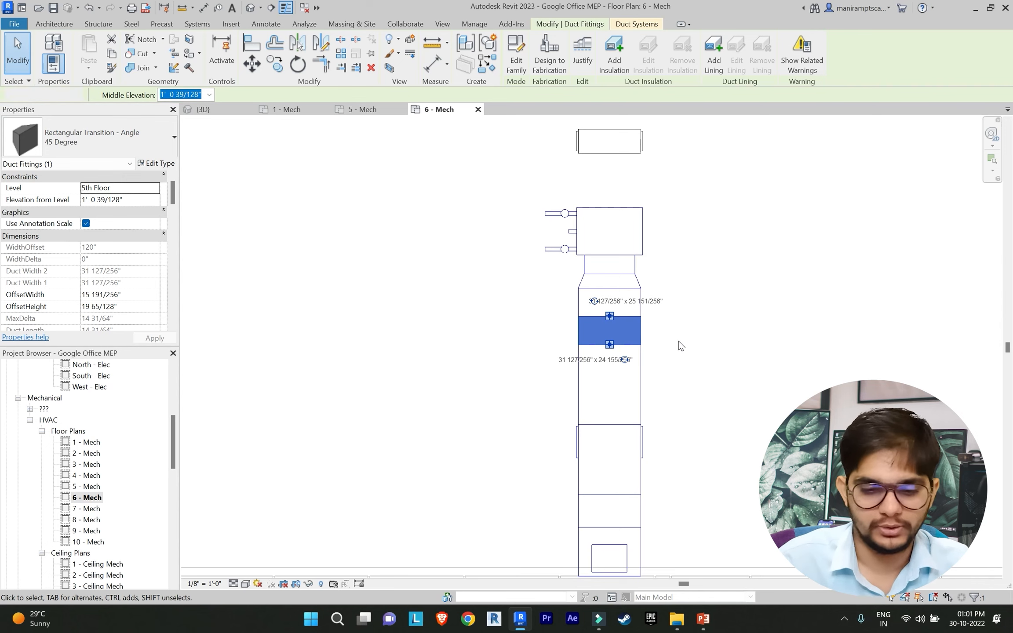
key("Escape")
Step: Nudge the bag filter up towards the transition above it, leaving a short connecting duct
scroll(630, 363, "down", 2)
left_click(626, 376)
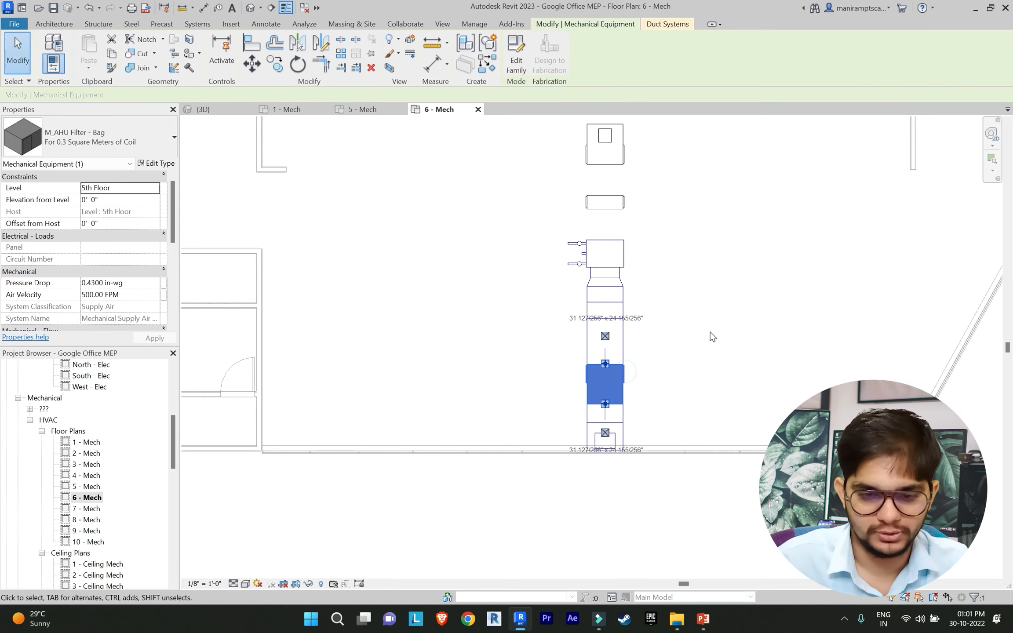
key("Up")
key("Up")
key("Up")
key("Up")
key("Up")
key("Up")
key("Up")
key("Up")
key("Up")
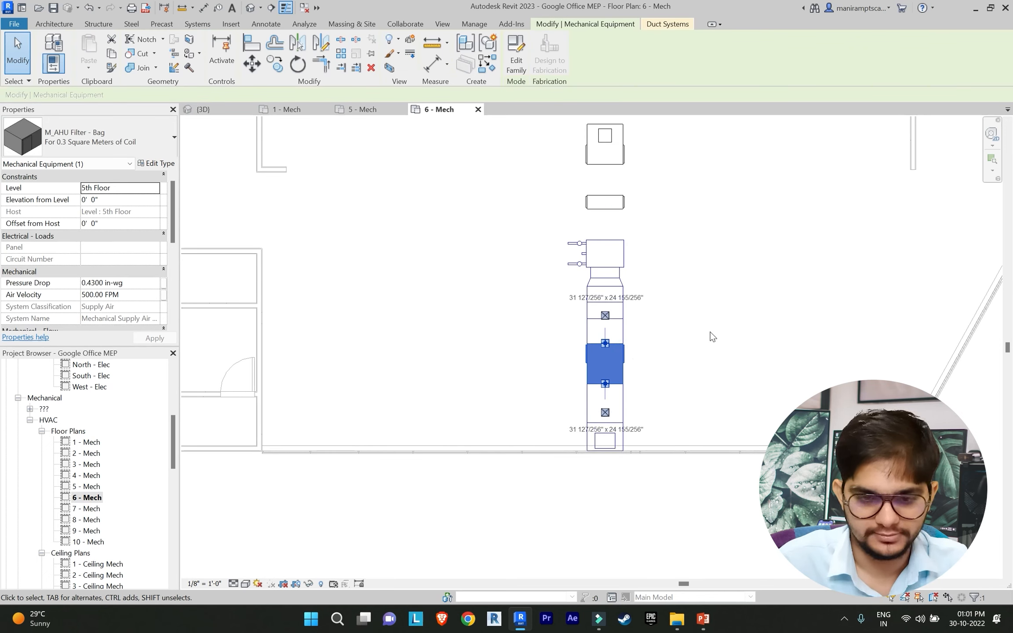
key("Escape")
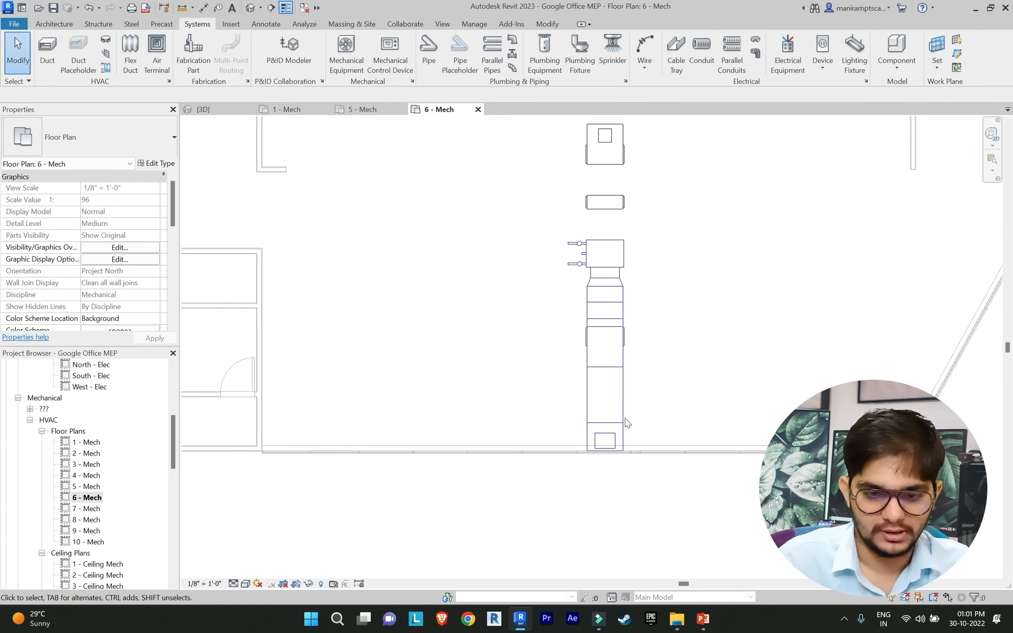
Step: Nudge the economizer up close below the bag filter, leaving a short connecting duct
left_click(624, 420)
key("Up")
key("Up")
key("Up")
key("Up")
key("Up")
key("Up")
key("Up")
key("Up")
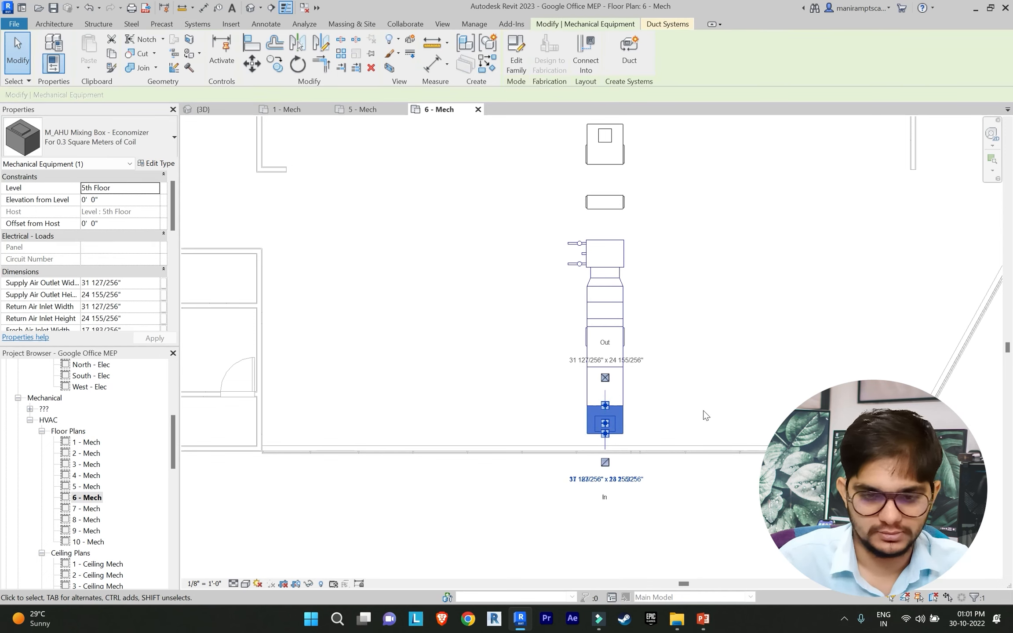
key("Up")
key("Up")
key("Up")
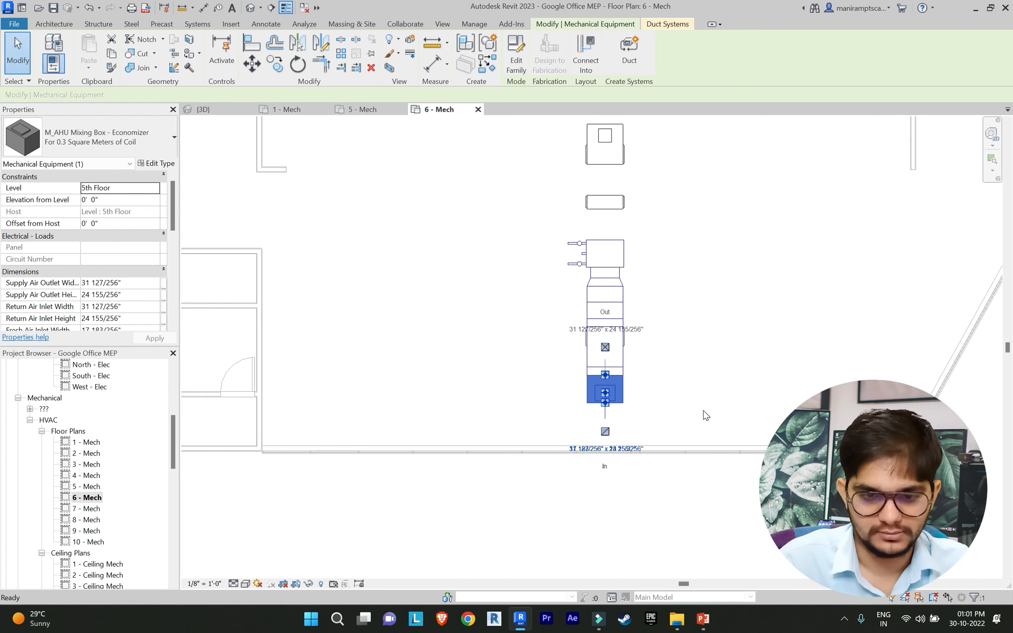
key("Escape")
Step: Draw a short duct from the inspection module's lower connector towards the coil
scroll(605, 207, "up", 3)
left_click(606, 209)
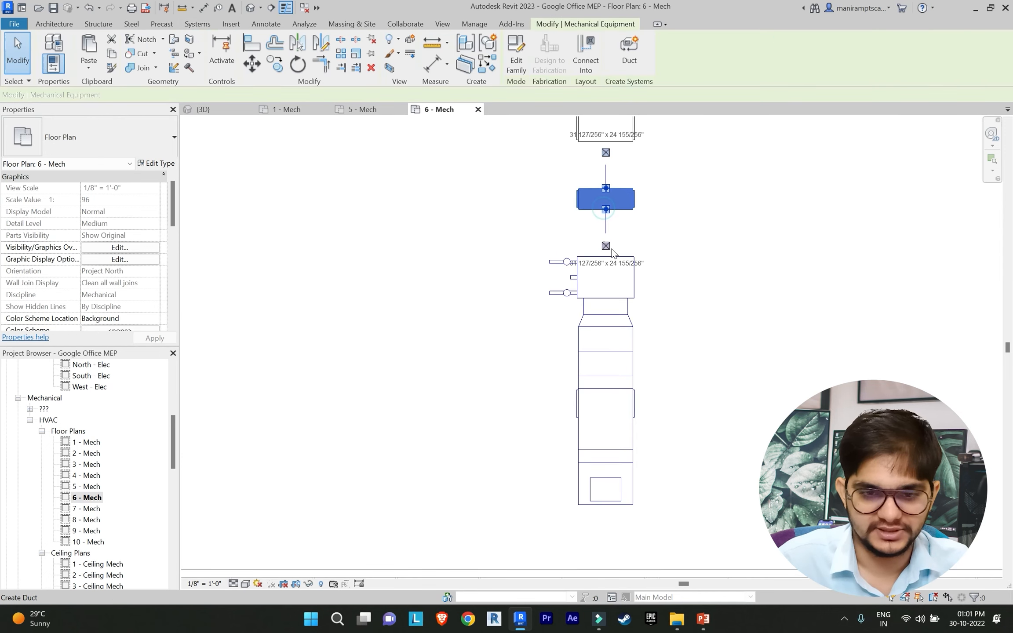
left_click(607, 242)
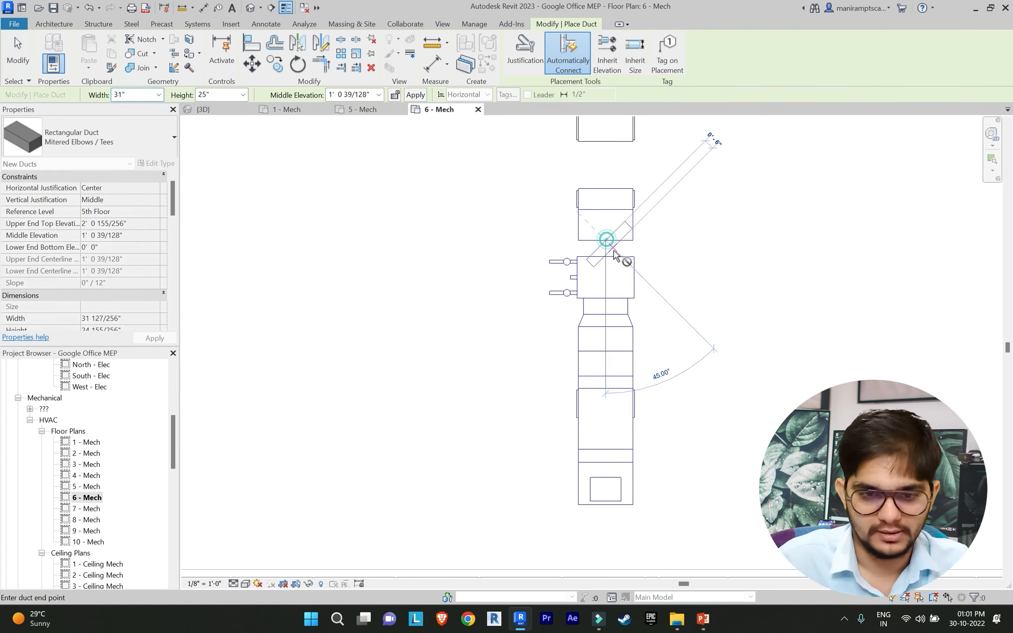
left_click(606, 252)
key("Escape")
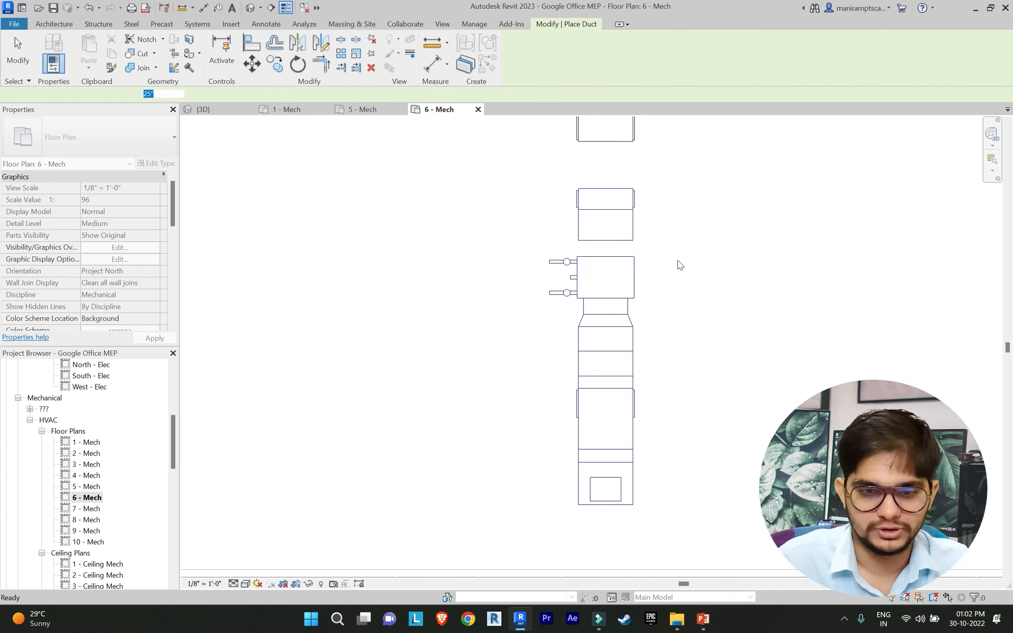
key("Escape")
Step: Move the fan module, inspection module and its short duct together straight up, about 6' 2" away from the coil
middle_click_drag(665, 281, 640, 339)
left_click_drag(656, 324, 500, 212)
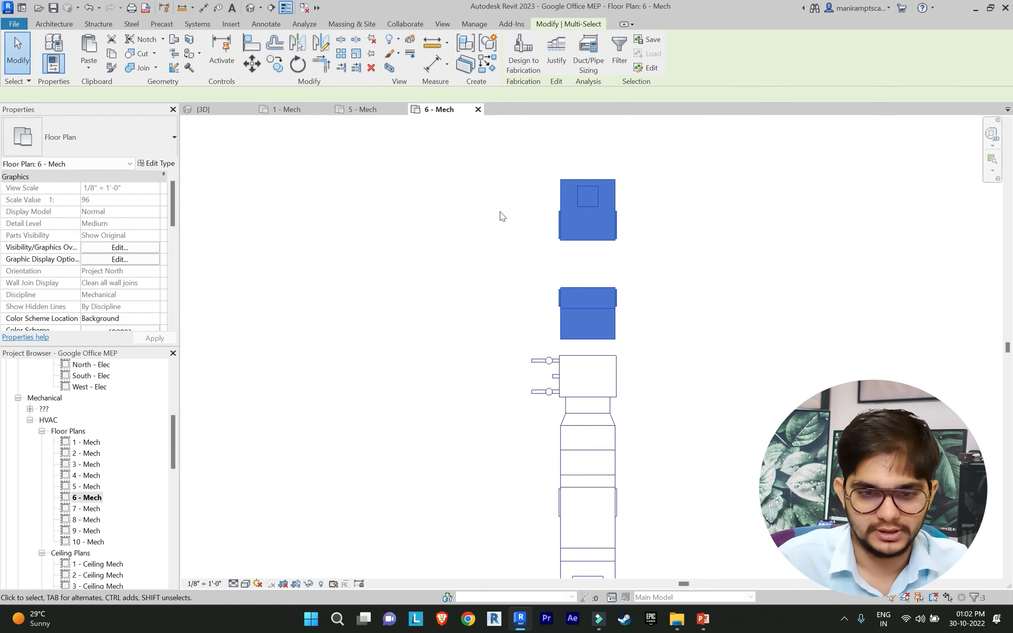
left_click(252, 64)
left_click(614, 341)
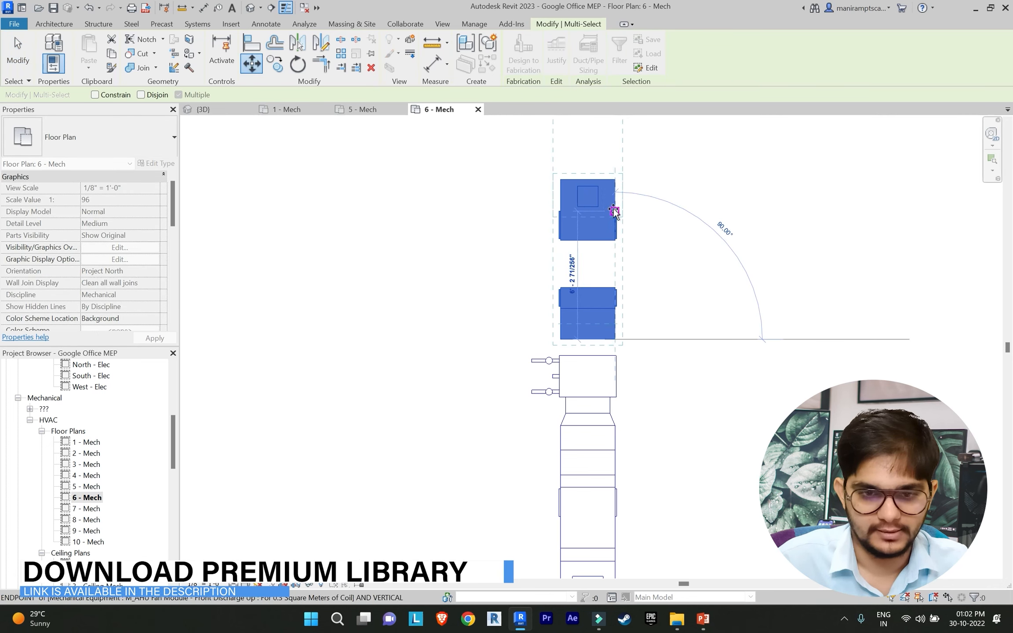
left_click(613, 211)
key("Escape")
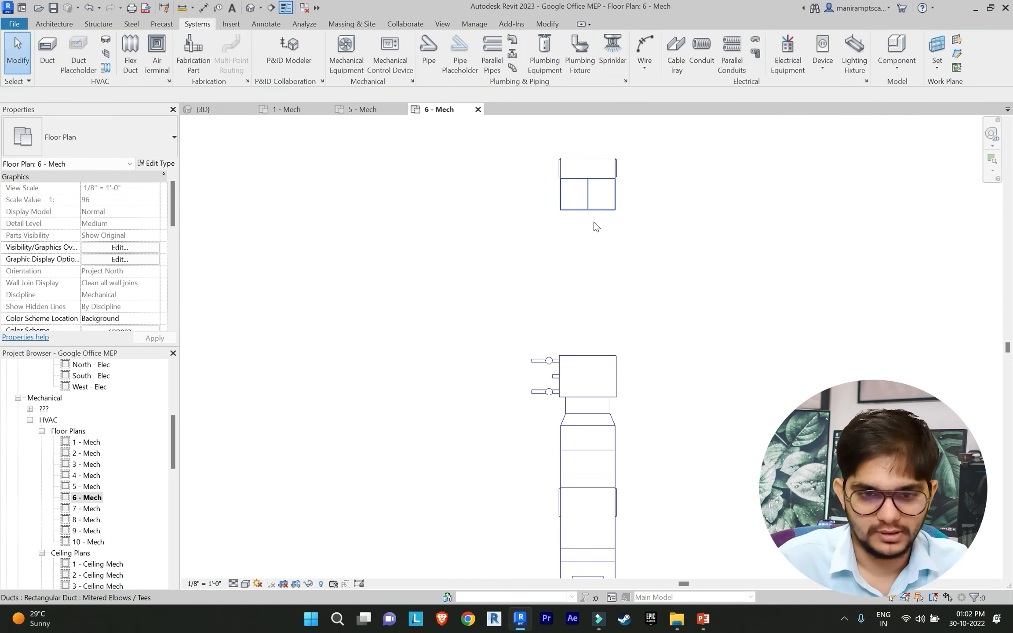
Step: Extend the inspection module's duct down to the coil's upper connector so a transition joins them
left_click(589, 200)
key("Escape")
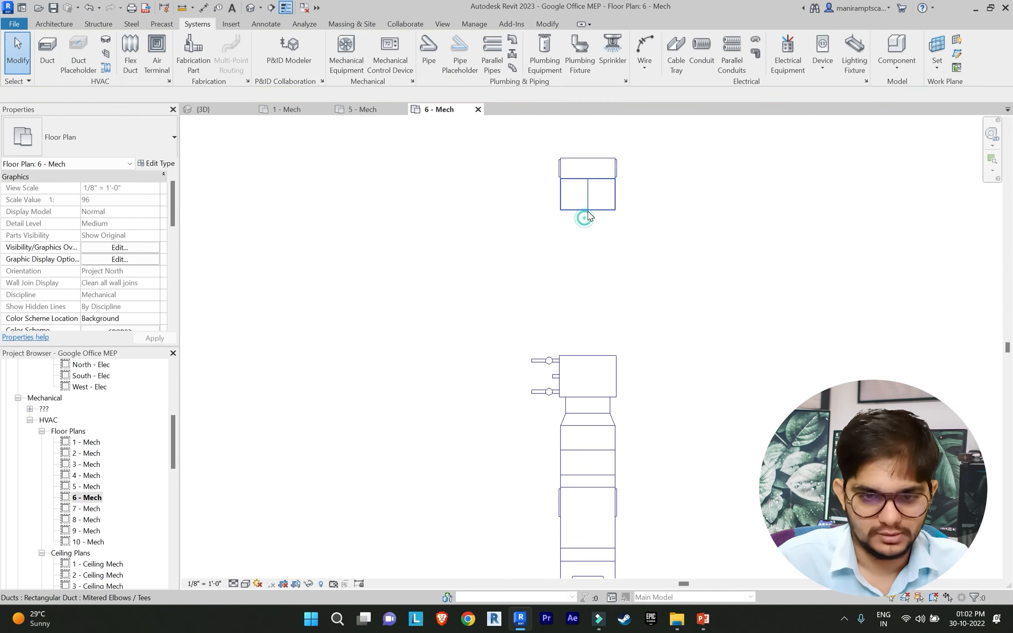
left_click_drag(591, 213, 633, 350)
key("Escape")
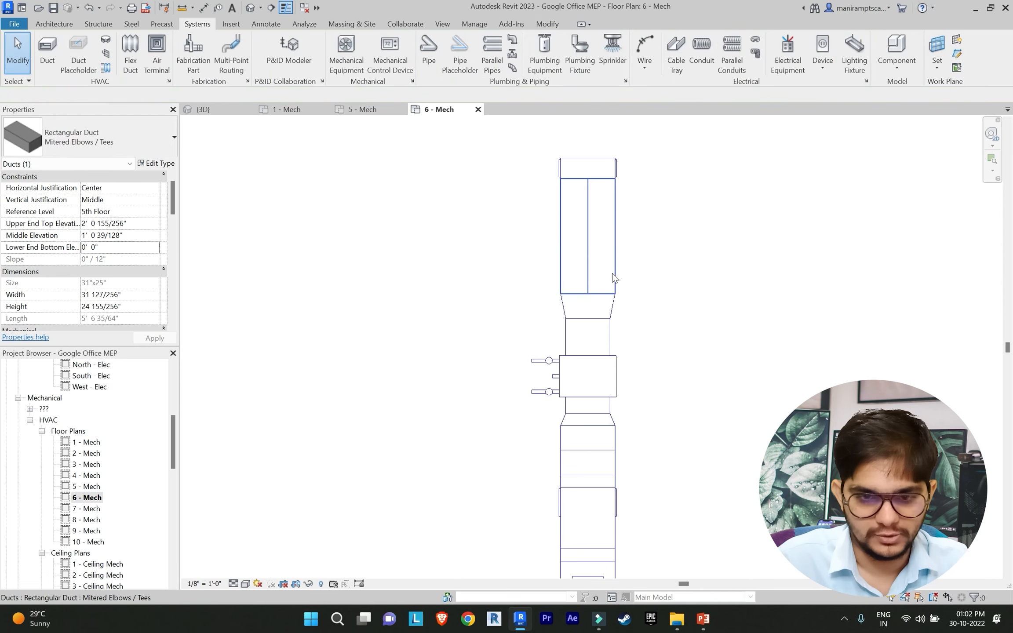
Step: Nudge the upper transition, duct and inspection module down together, leaving only a short duct above the coil
left_click(613, 308)
key("Escape")
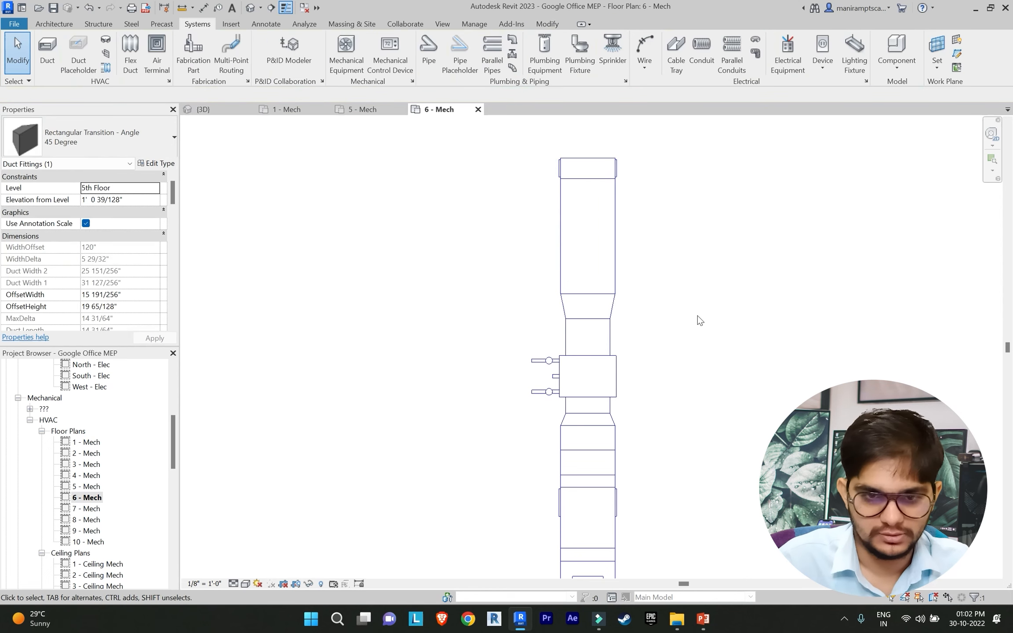
left_click_drag(686, 311, 523, 164)
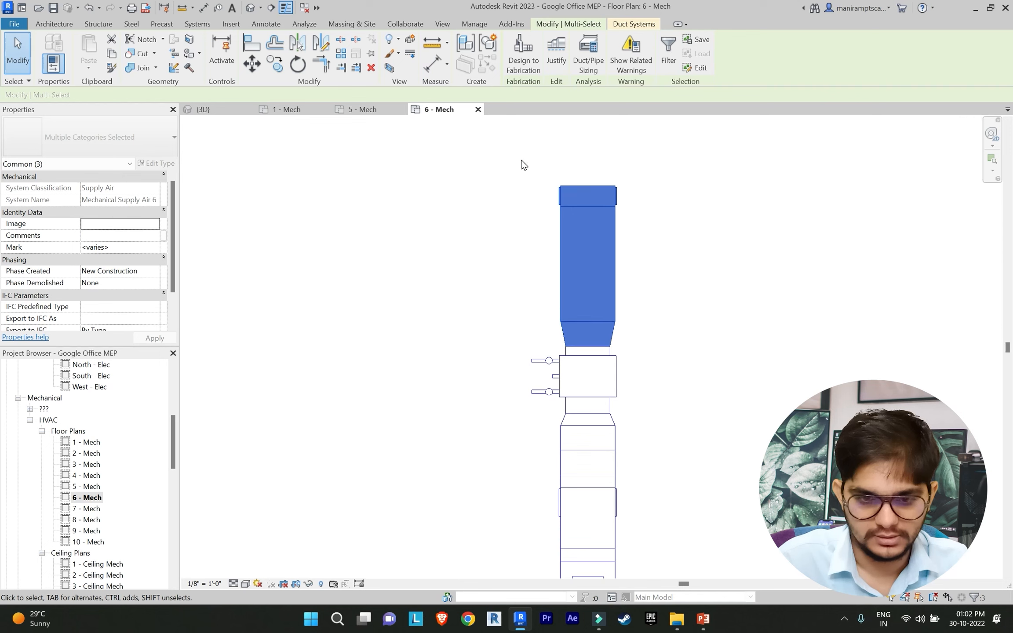
key("Escape")
Step: Nudge the inspection module down close to the transition above the coil, leaving a short connecting duct
left_click(602, 182)
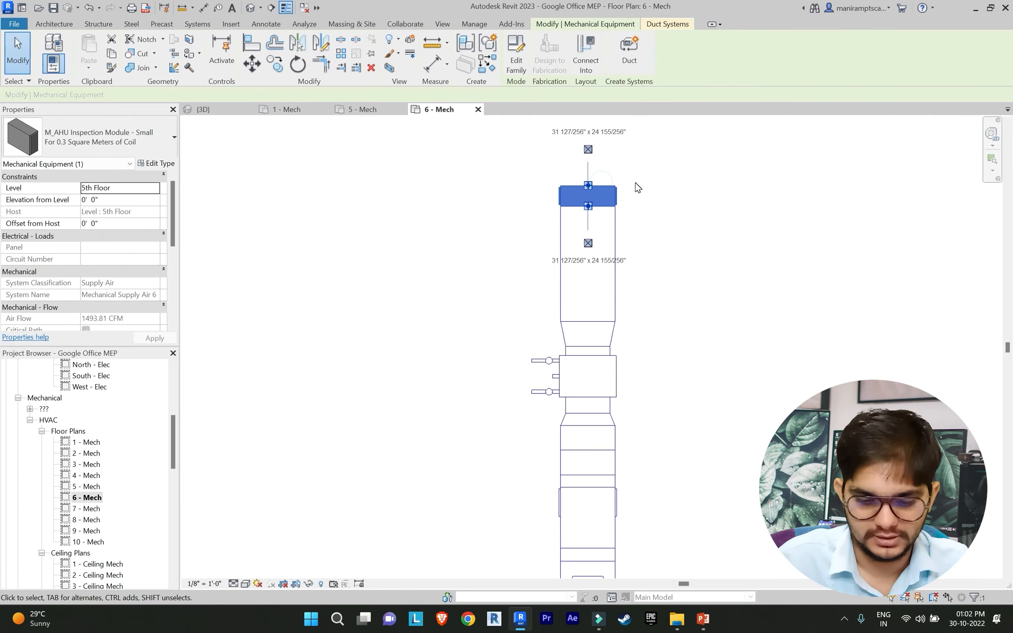
key("Down")
key("Down")
key("Down")
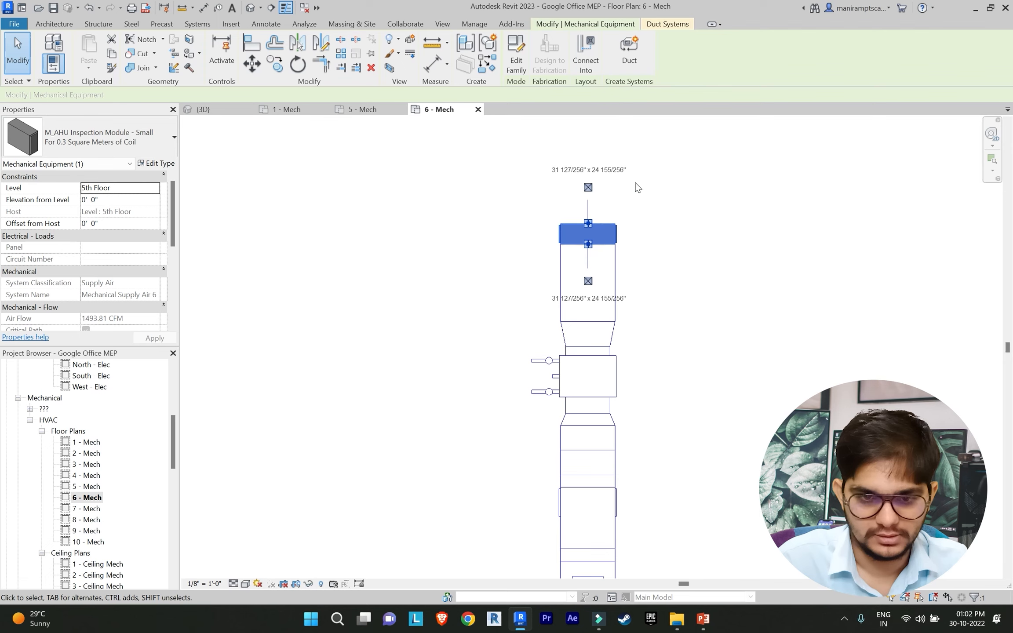
key("Down")
key("Down")
key("Down")
key("Down")
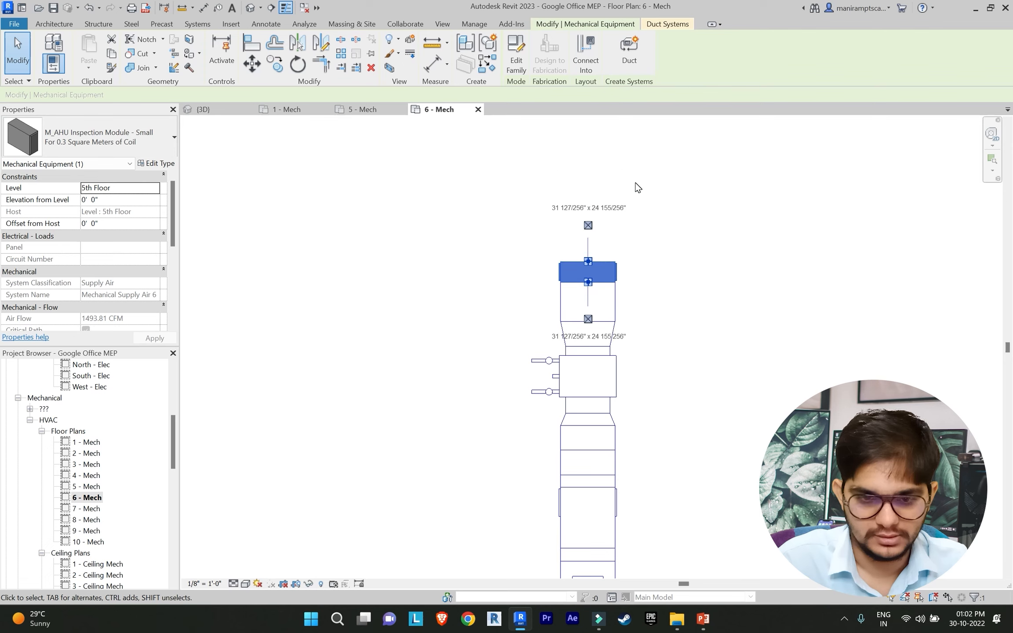
key("Down")
key("Down")
key("Down")
key("Down")
key("Down")
key("Escape")
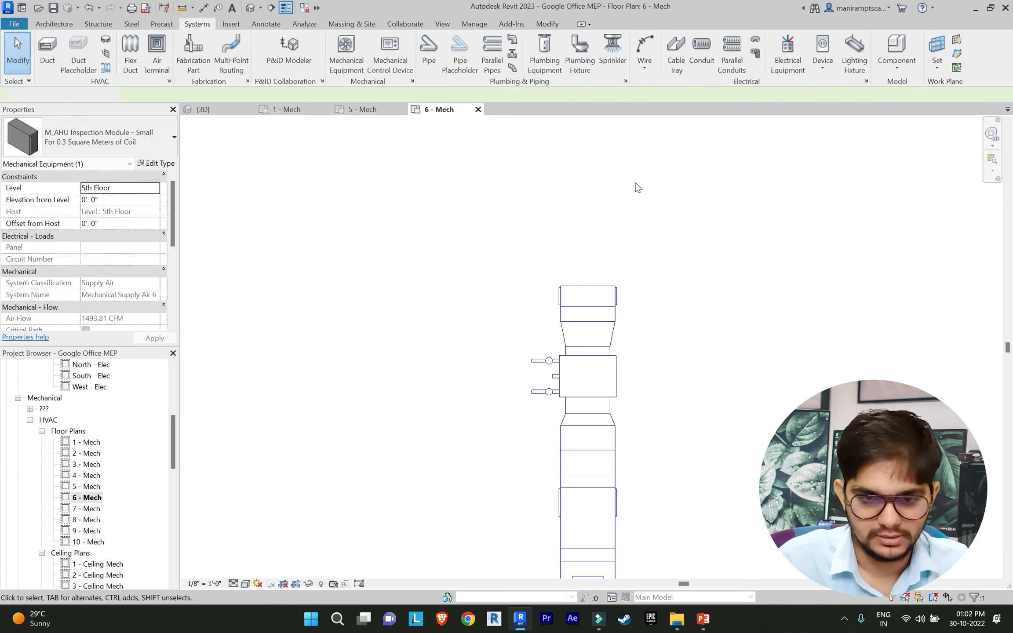
Step: Move the fan module straight down towards the inspection module, leaving a gap for a connecting duct
scroll(615, 273, "down", 2)
left_click(595, 233)
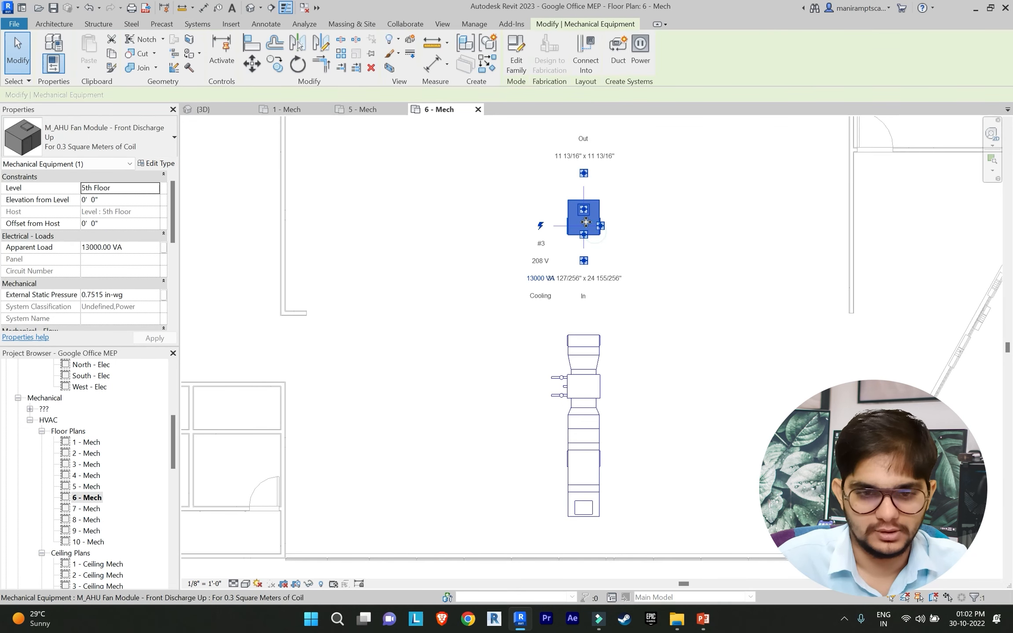
left_click(255, 70)
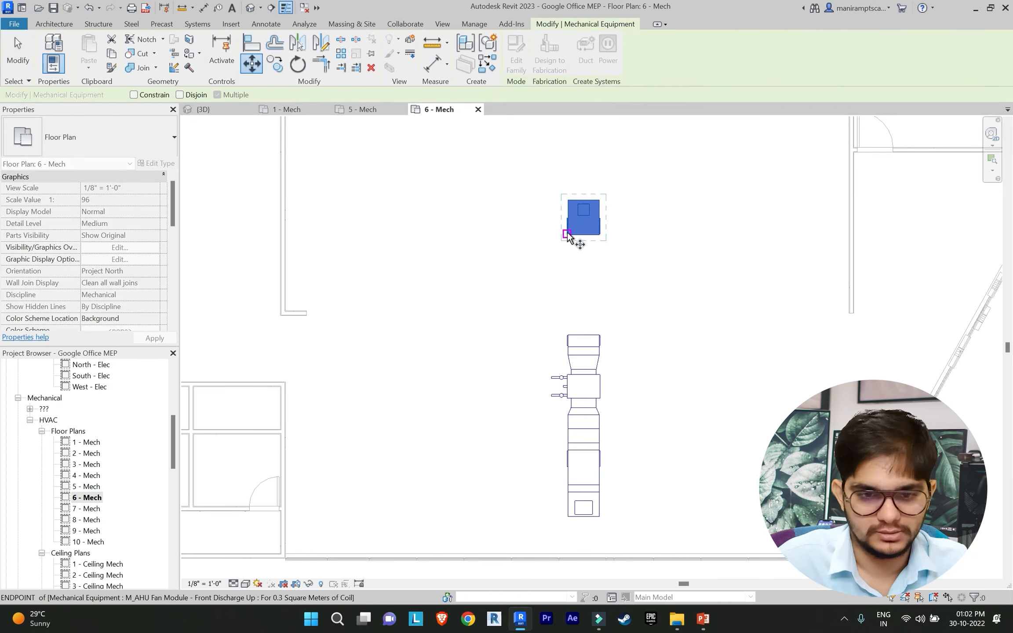
left_click(567, 232)
left_click(568, 299)
left_click(607, 325)
scroll(597, 321, "up", 3)
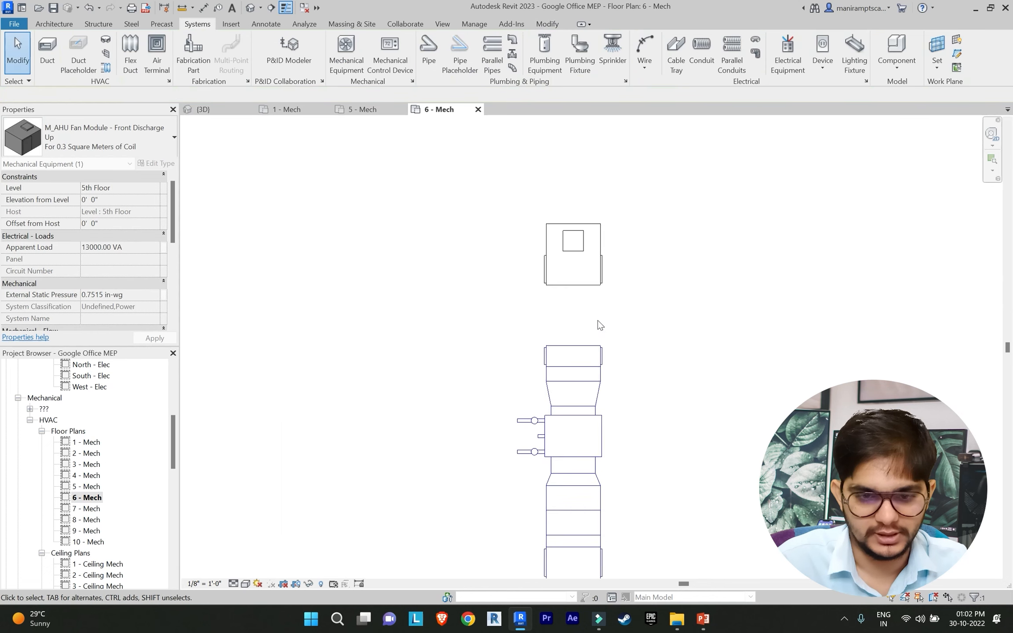
left_click(577, 280)
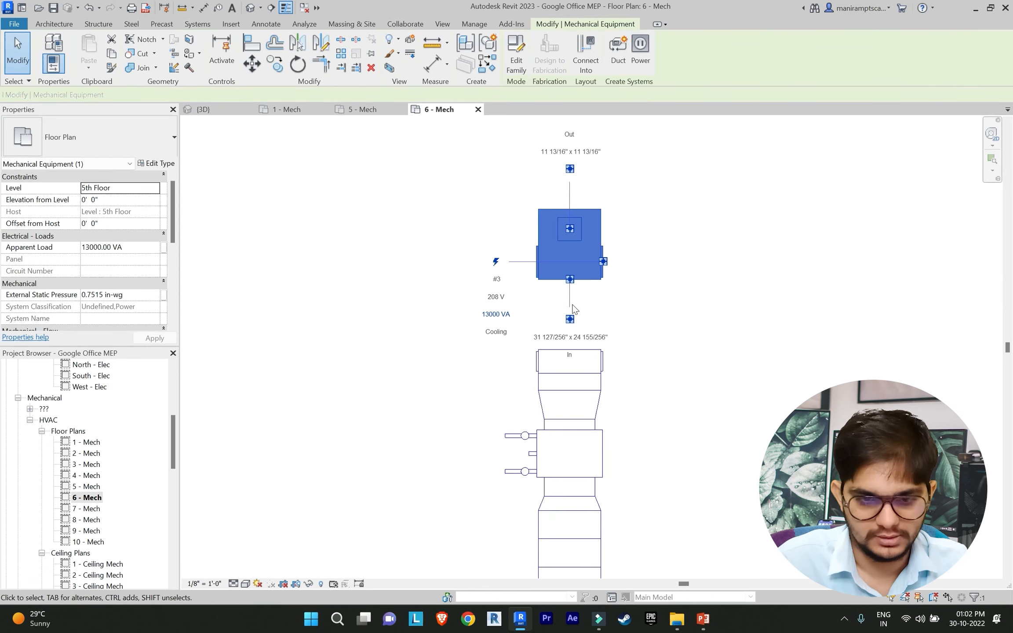
left_click(620, 289)
left_click(591, 279)
left_click(639, 300)
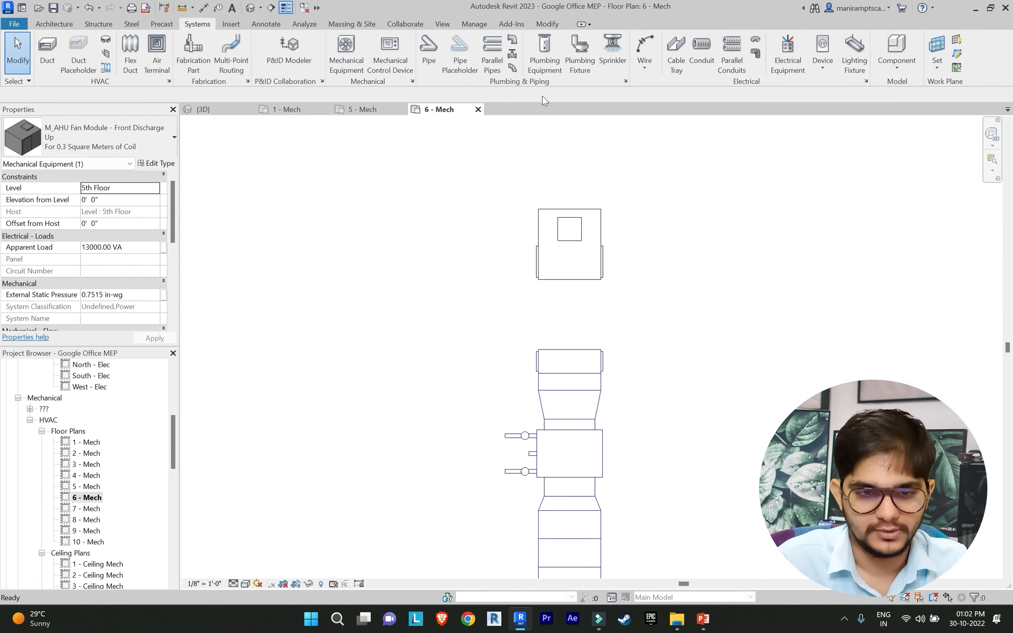
Step: Open the 3D view and examine the fan module's connectors and its position relative to the surrounding ducts
left_click(443, 24)
left_click(375, 47)
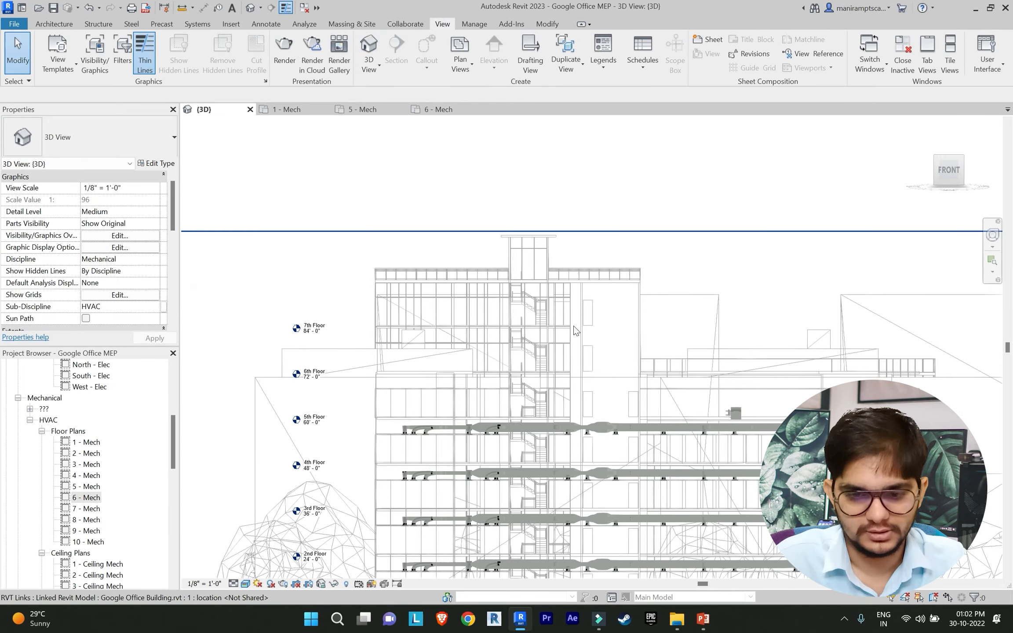
middle_click_drag(574, 326, 508, 360)
middle_click_drag(608, 319, 721, 378, "shift")
scroll(616, 343, "up", 3)
middle_click_drag(572, 323, 294, 210)
scroll(667, 420, "up", 3)
middle_click_drag(778, 448, 597, 303)
scroll(681, 461, "up", 2)
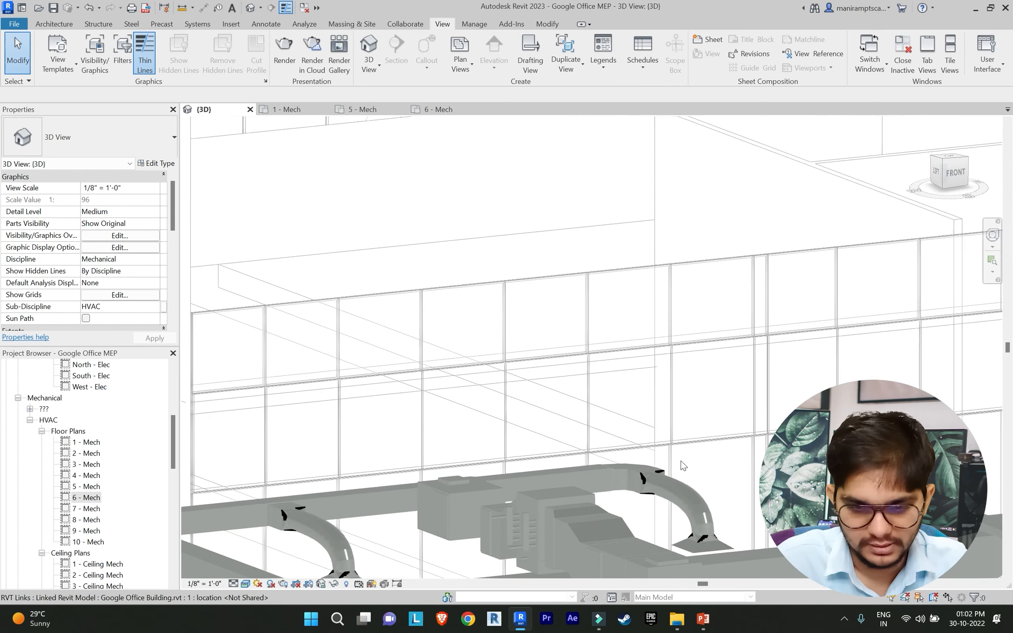
middle_click_drag(681, 461, 674, 357)
left_click(857, 493)
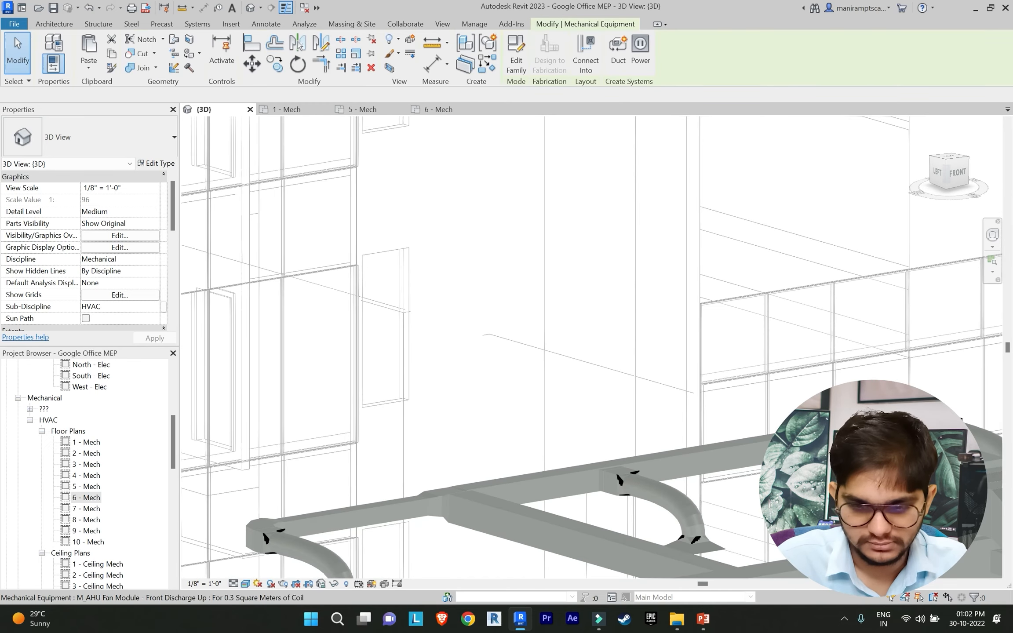
middle_click_drag(676, 444, 566, 389)
scroll(581, 396, "up", 1)
scroll(757, 429, "up", 3)
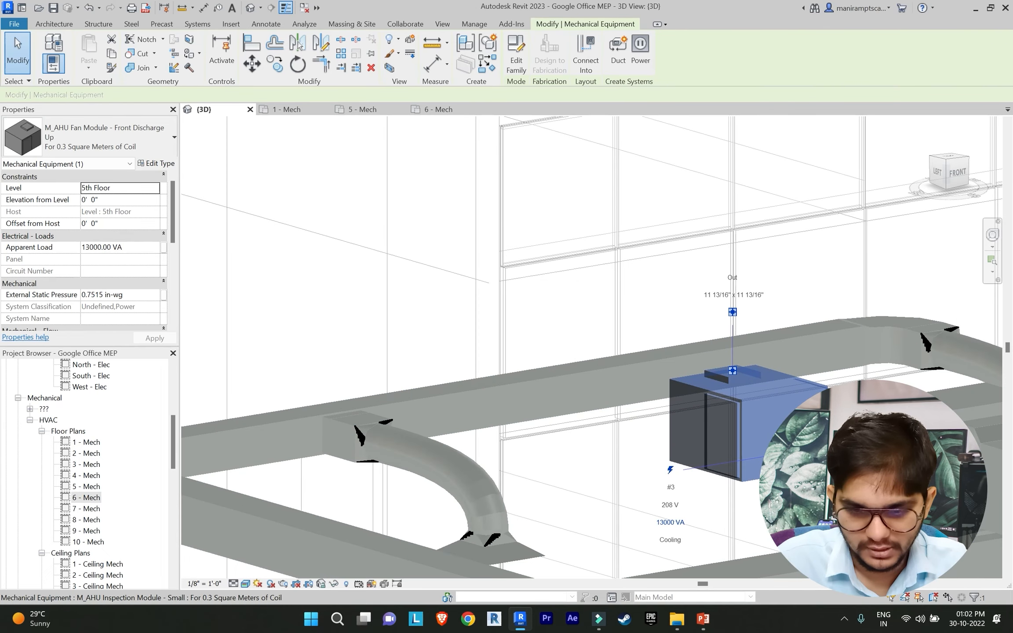
scroll(792, 442, "up", 2)
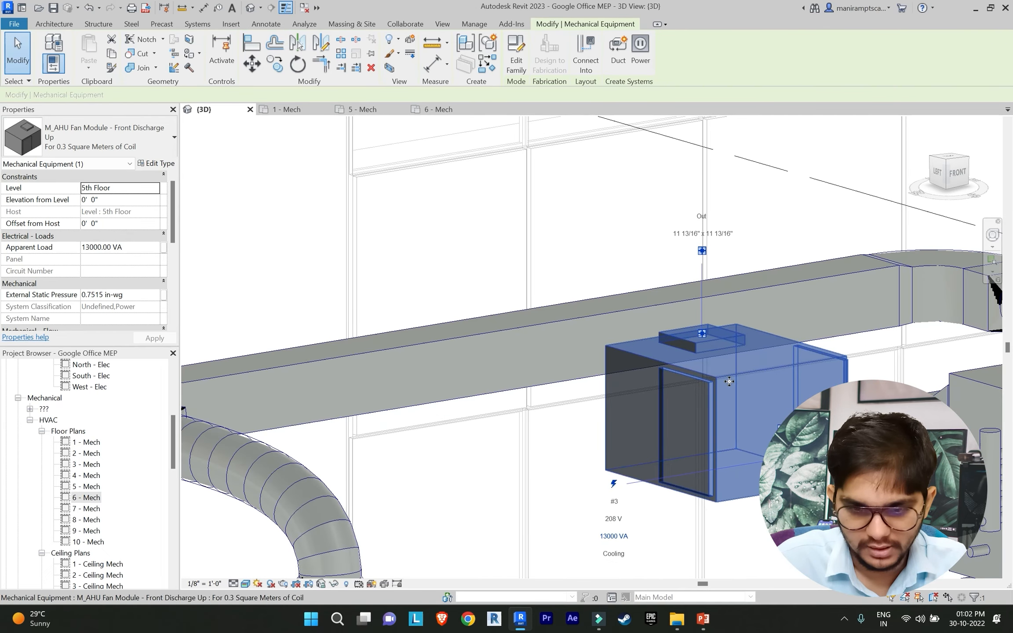
key("d")
key("t")
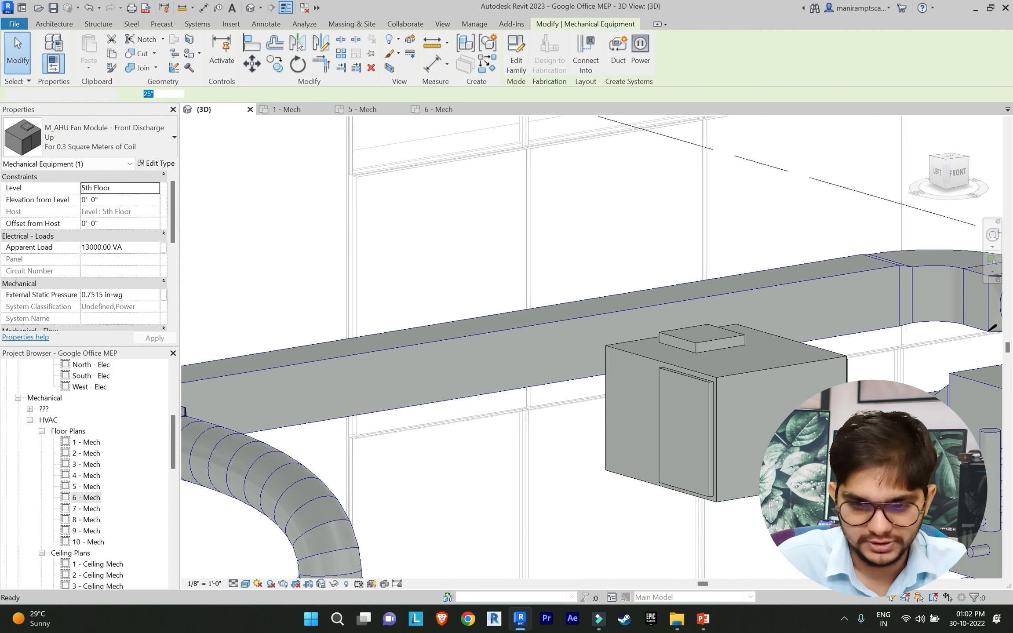
Step: Return to the 6 - Mech plan and connect the fan module's inlet to the inspection module with a duct
double_click(89, 498)
left_click(576, 275)
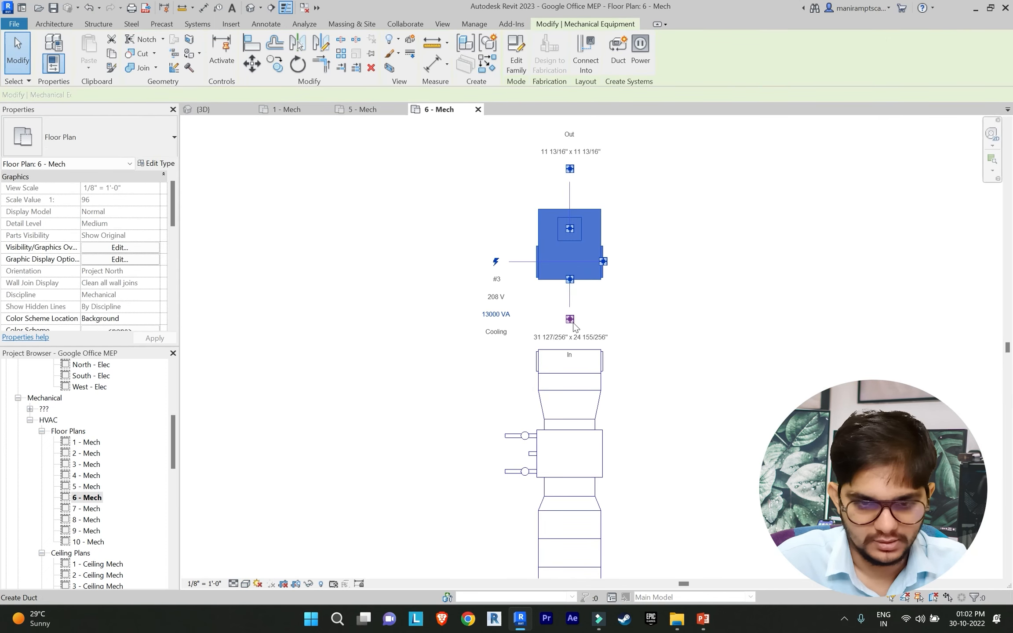
left_click(570, 319)
key("Escape")
key("Escape")
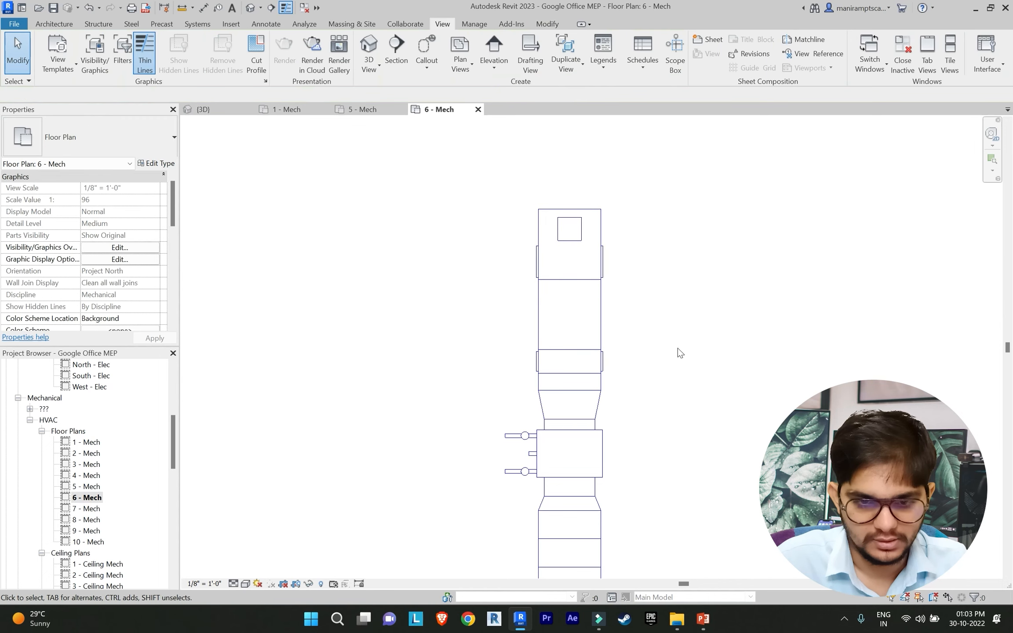
Step: Nudge the fan module down towards the inspection module, leaving a short connecting duct
left_click(584, 235)
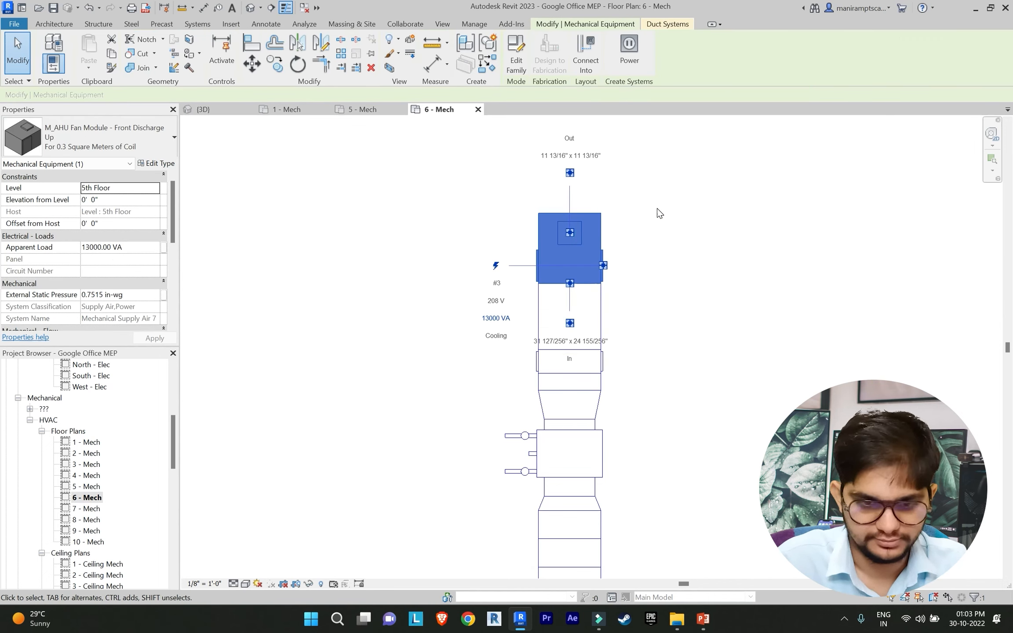
key("Down")
key("Down")
key("Down")
key("Down")
key("Down")
key("Down")
key("Down")
key("Down")
key("Down")
key("Down")
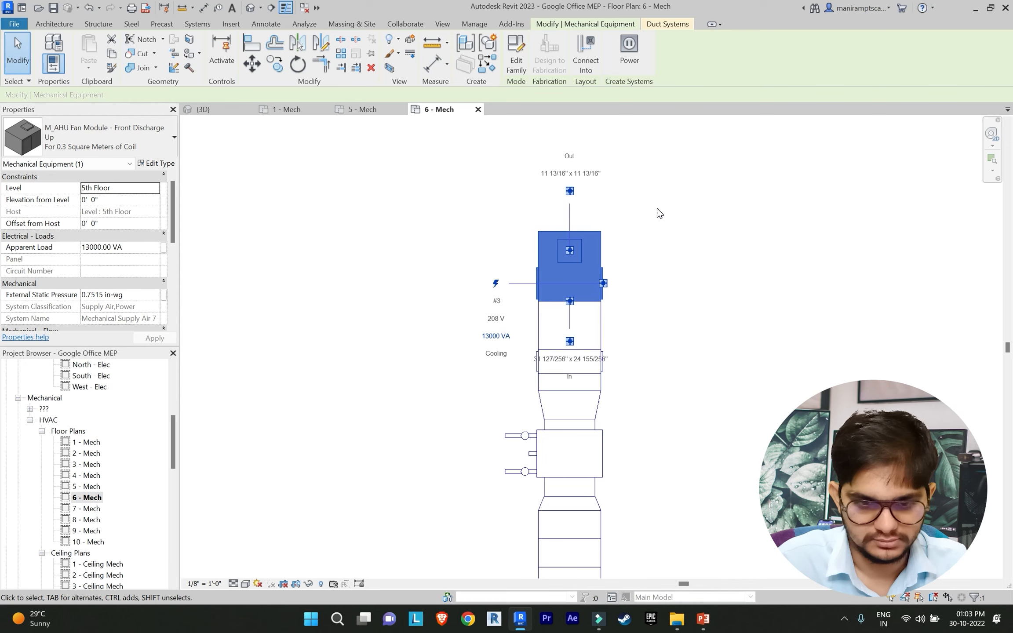
key("Down")
key("Down")
key("Down")
key("Down")
key("Down")
key("Down")
key("Down")
key("Down")
key("Down")
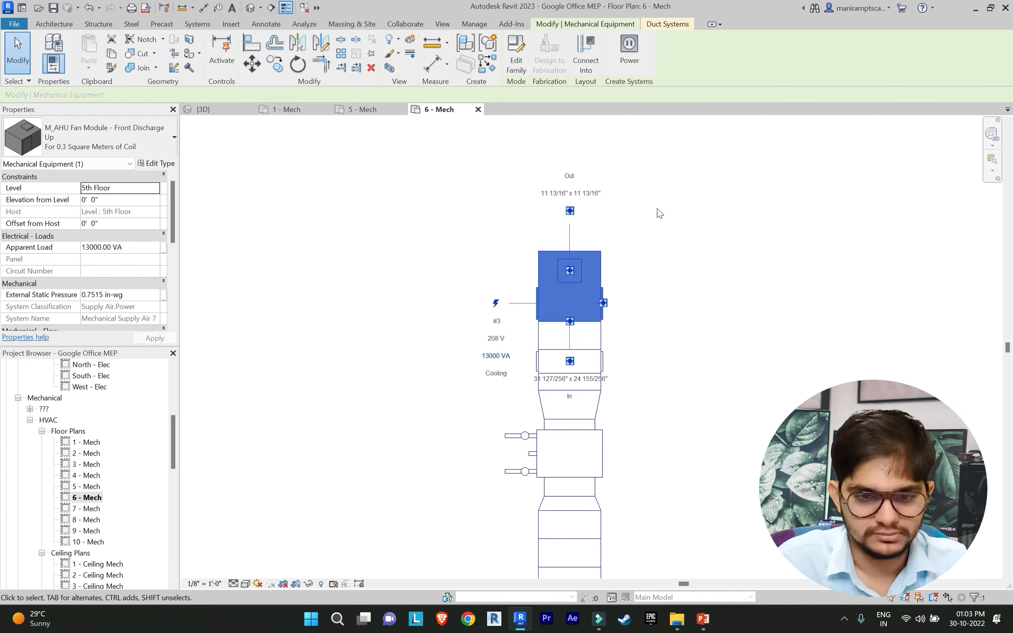
key("Escape")
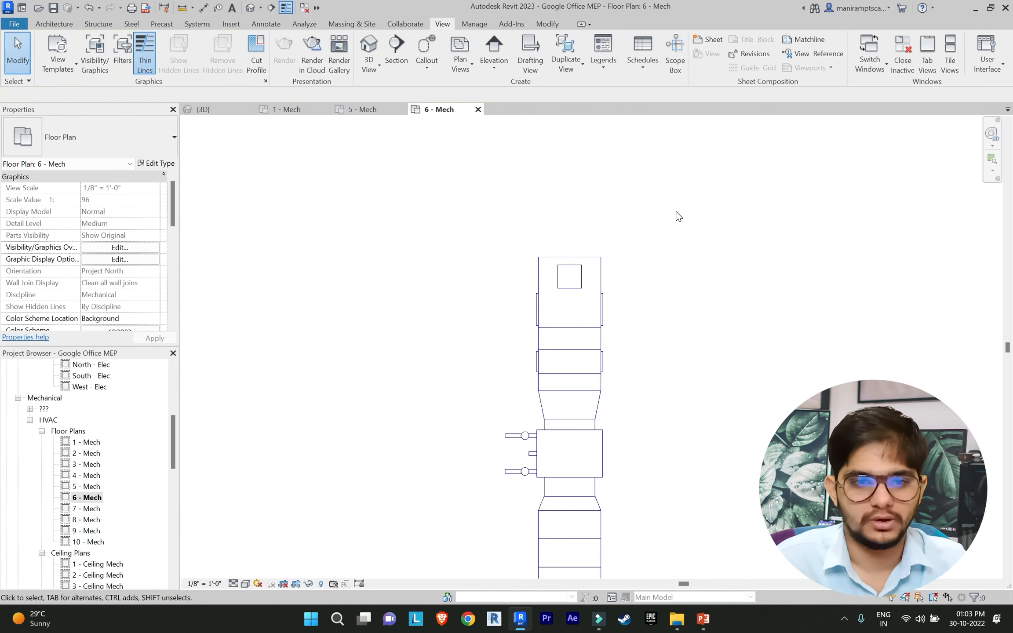
Step: Examine the assembled AHU in the 3D view together with the duct systems on the floors below
left_click(381, 53)
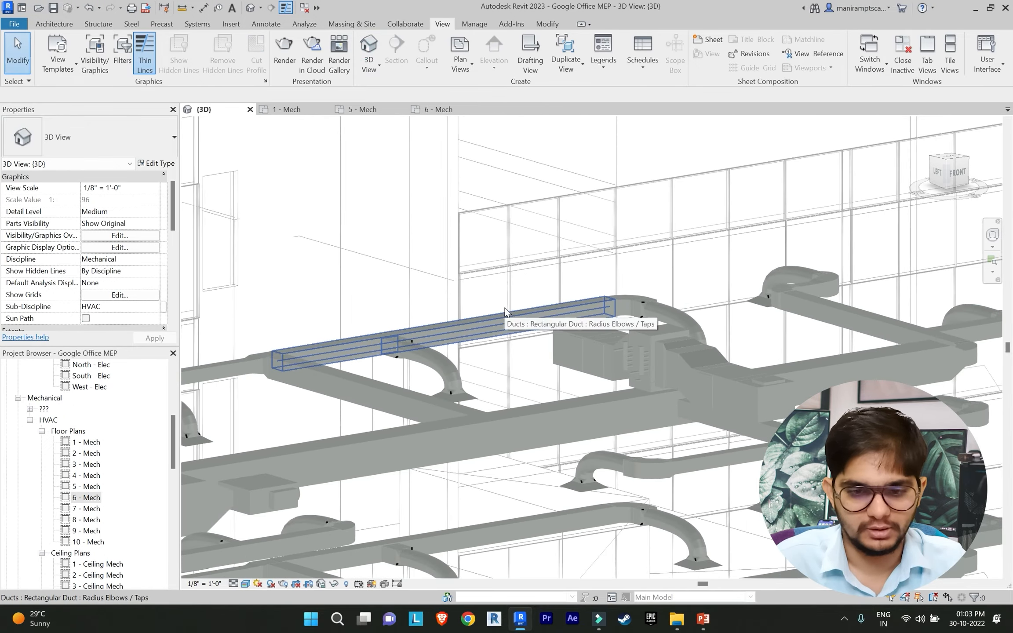
scroll(505, 308, "down", 2)
middle_click_drag(625, 291, 761, 344, "shift")
scroll(497, 273, "down", 2)
scroll(497, 262, "up", 1)
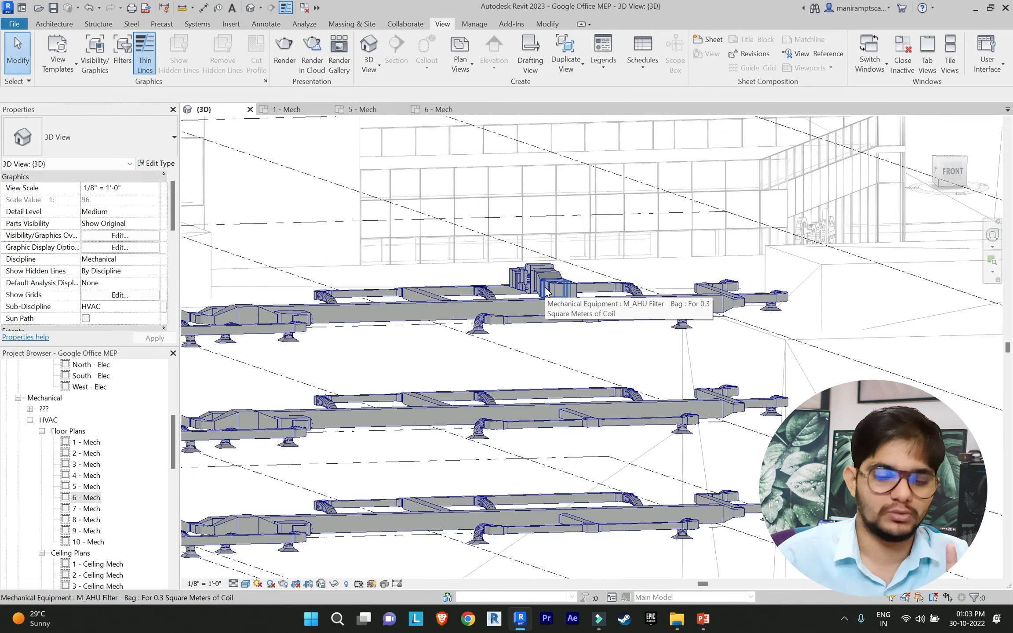
scroll(545, 291, "down", 2)
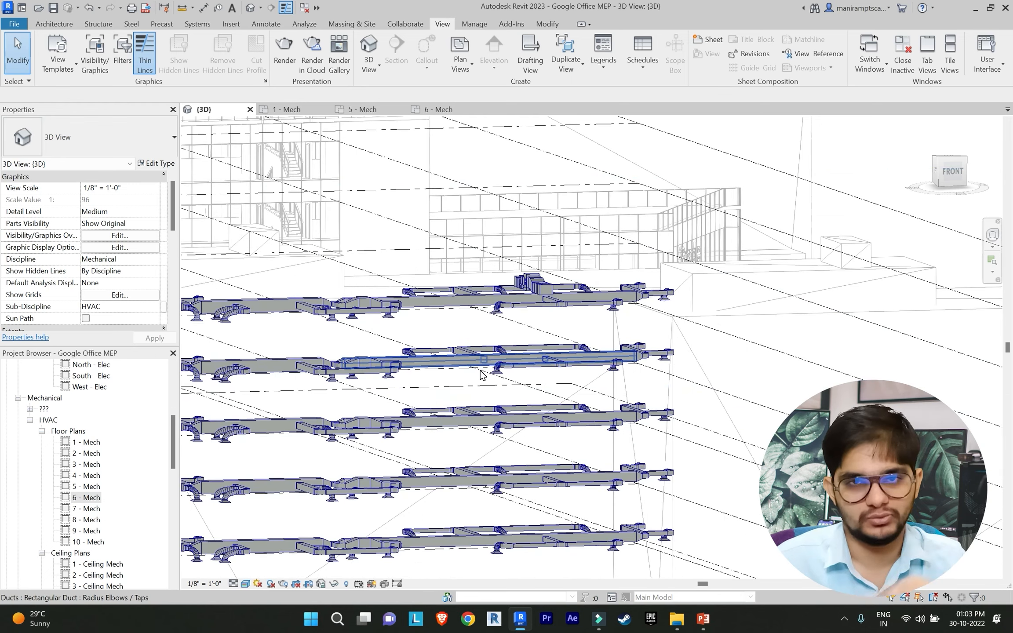
scroll(450, 376, "up", 1)
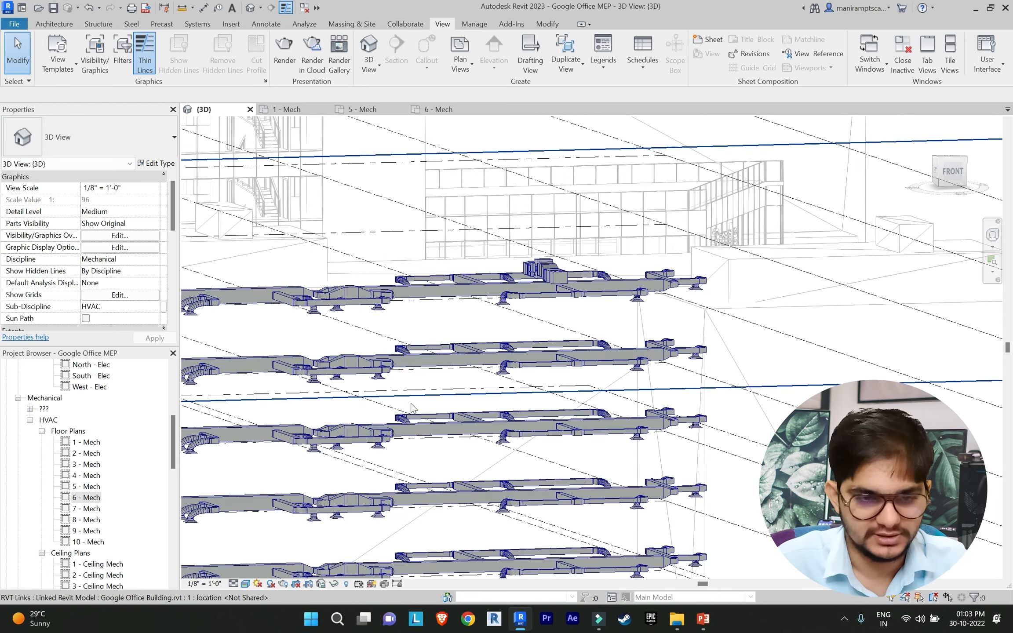
Step: Return to the 6 - Mech plan and examine the AHU's position relative to the core rooms
double_click(90, 498)
scroll(585, 388, "up", 4)
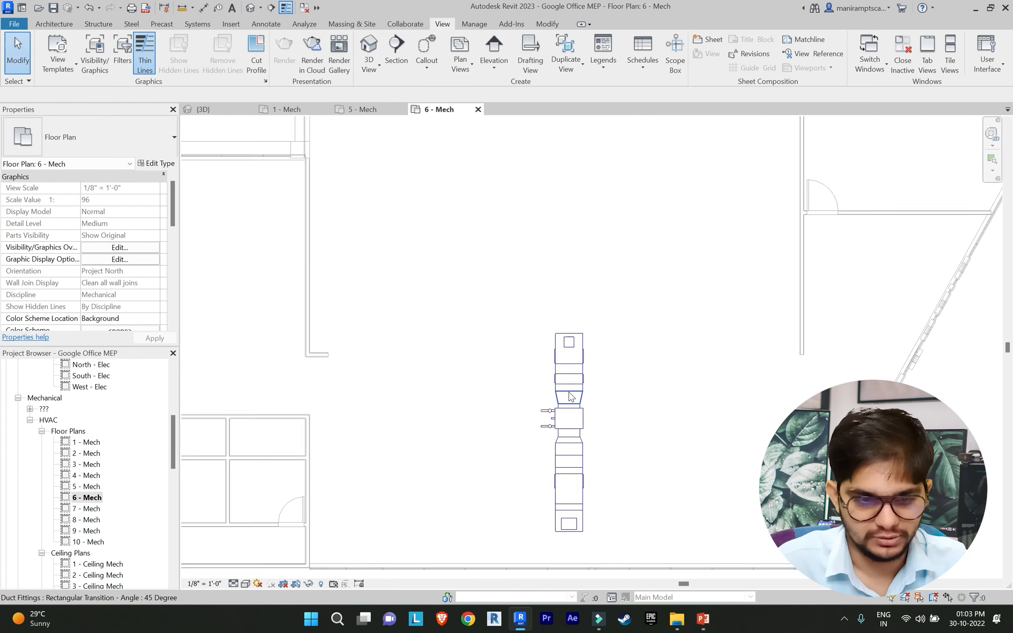
middle_click_drag(598, 379, 616, 340)
scroll(544, 411, "up", 3)
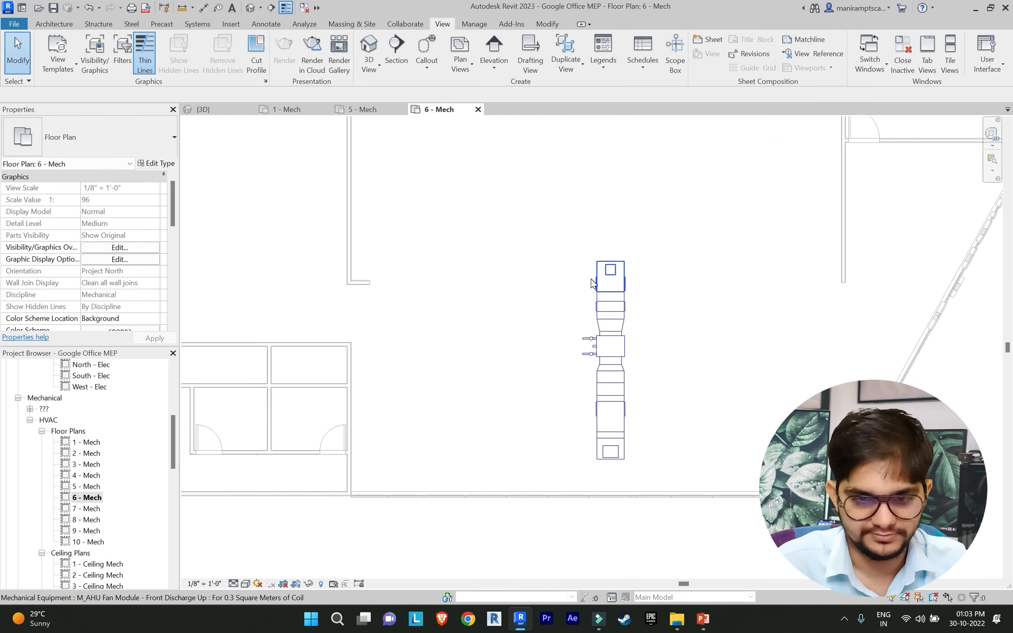
left_click(595, 276)
middle_click_drag(524, 291, 678, 296)
left_click(526, 385)
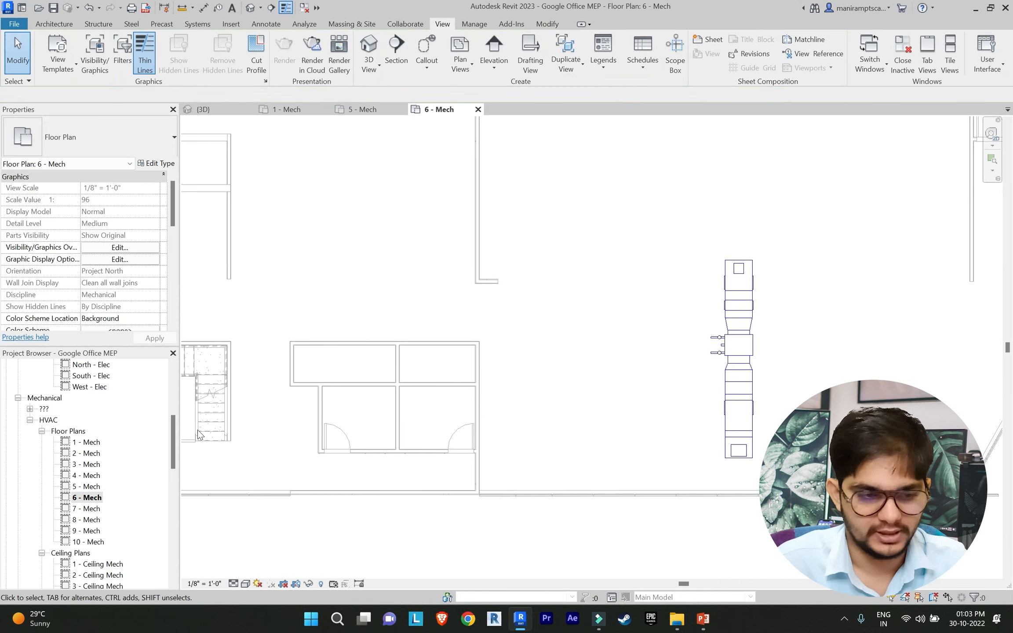
Step: Open the East - Mech elevation and examine how the AHU sits above the duct systems on each floor
scroll(90, 485, "down", 3)
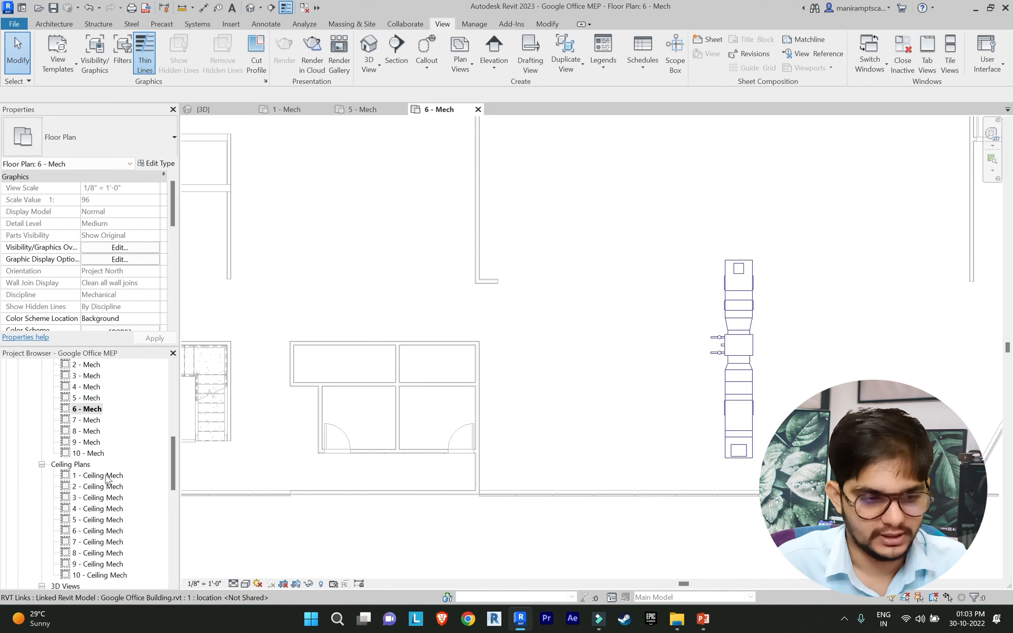
scroll(105, 480, "down", 4)
left_click(103, 520)
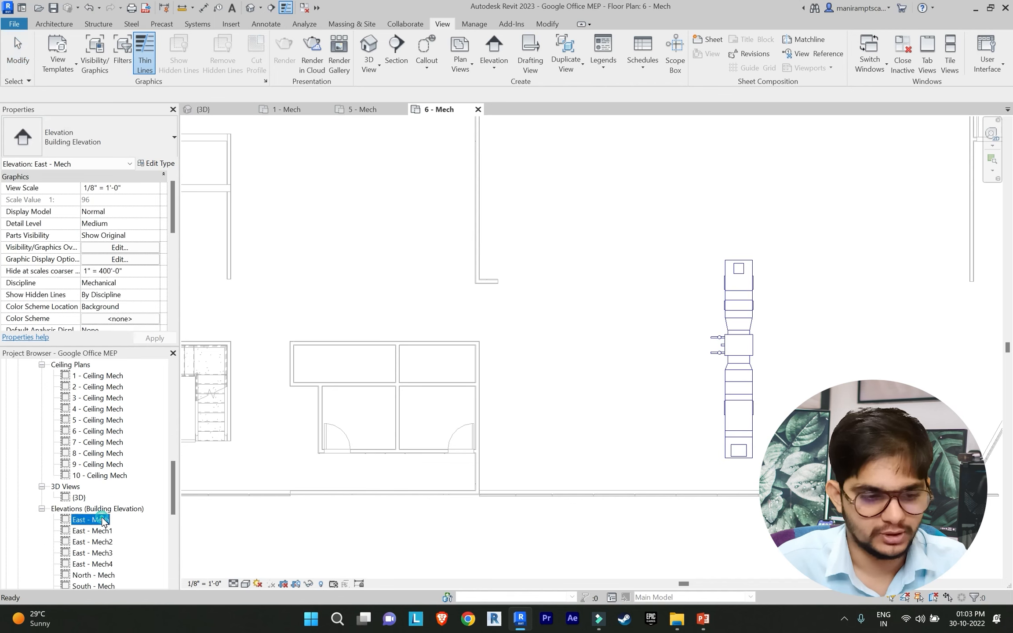
double_click(102, 520)
scroll(88, 506, "down", 2)
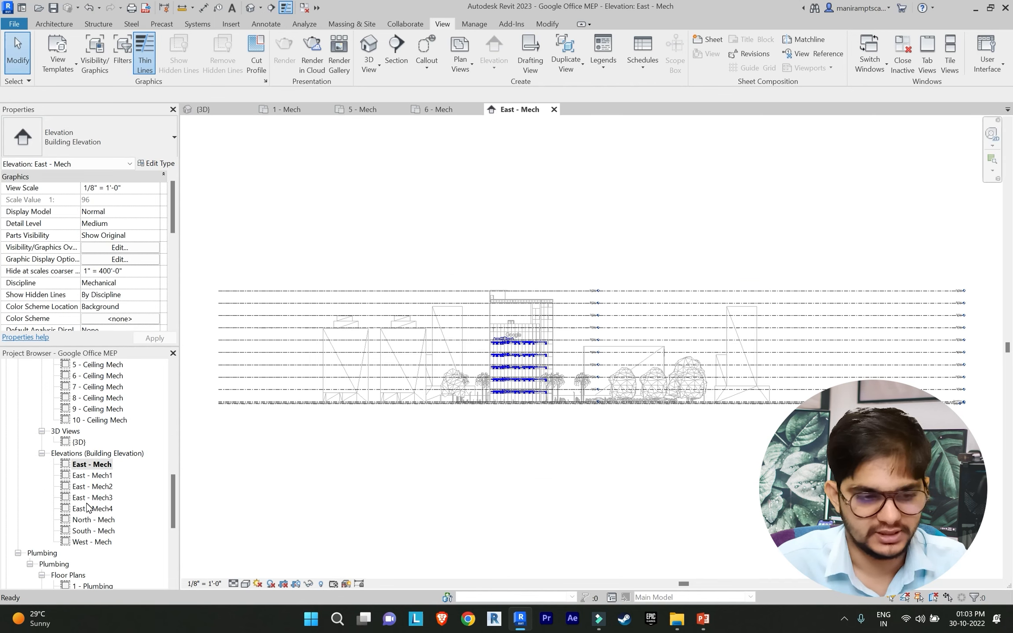
scroll(492, 425, "up", 6)
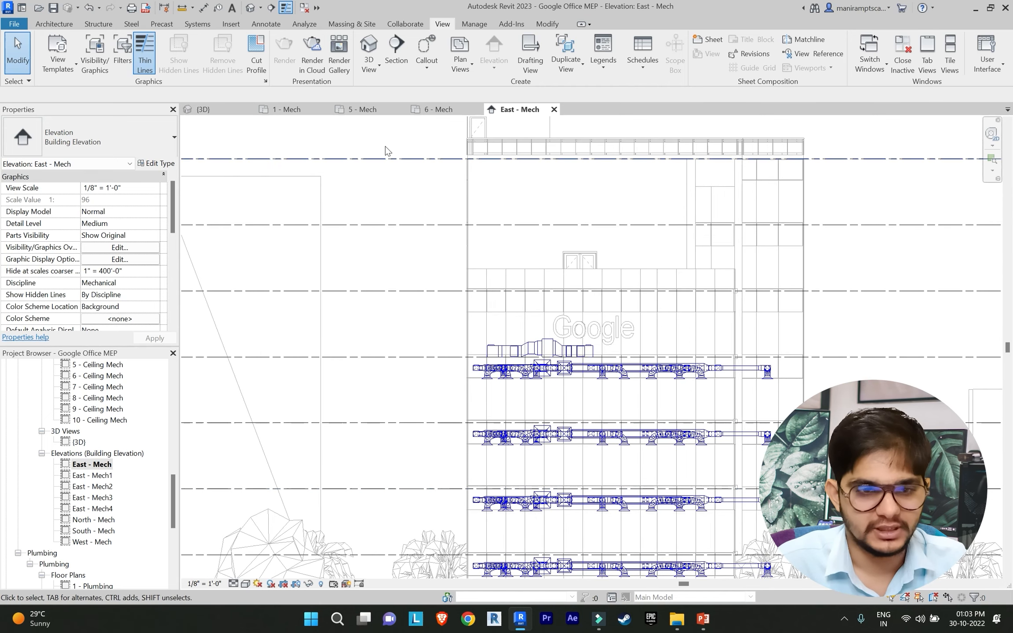
left_click(370, 48)
mouse_move(470, 286)
middle_mouse_down("shift")
mouse_move(489, 363)
mouse_move(480, 352)
middle_mouse_up("shift")
Step: Open the South - Mech elevation at the VAV unit on the lowest duct level
double_click(94, 531)
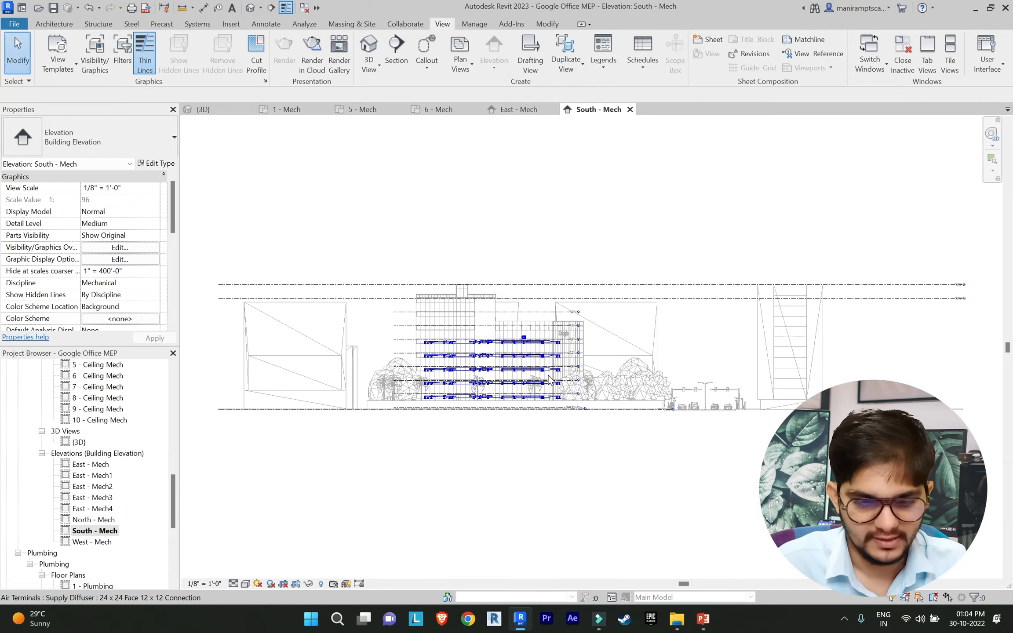
scroll(485, 349, "up", 6)
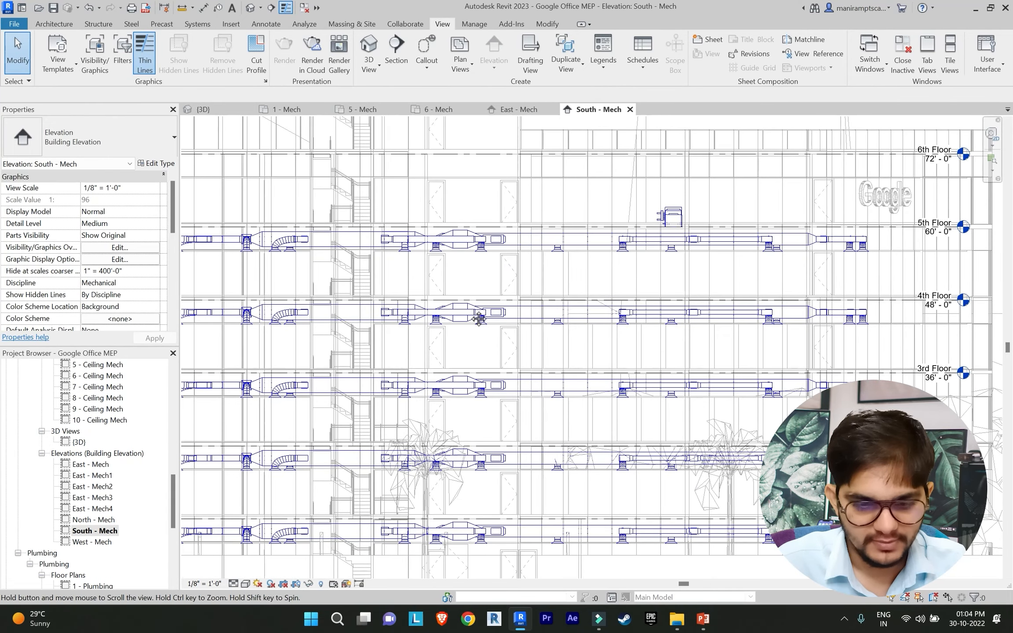
scroll(517, 484, "up", 5)
left_click(518, 496)
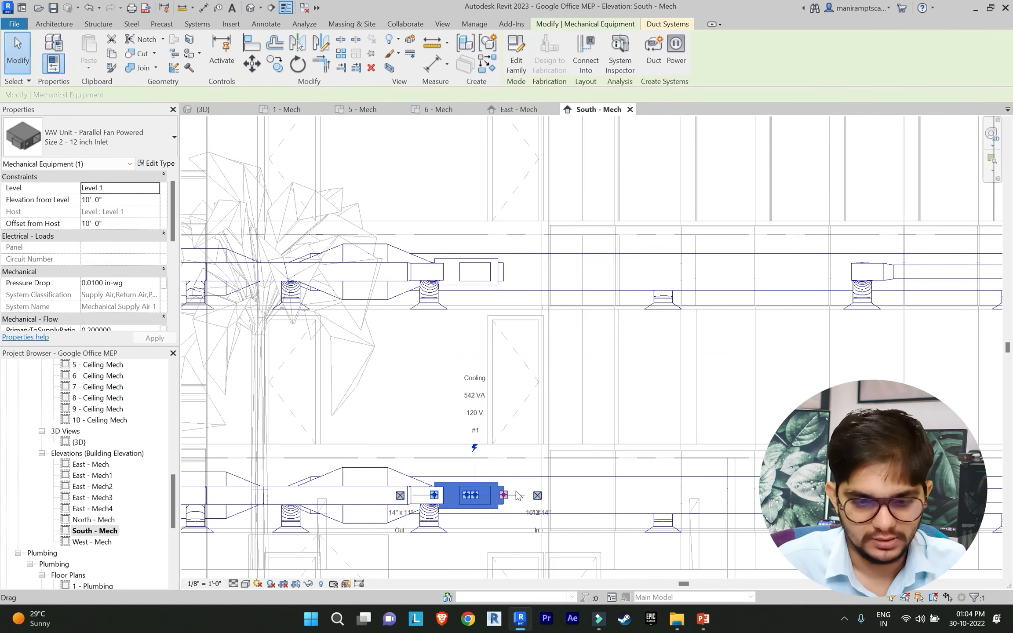
left_click(546, 491)
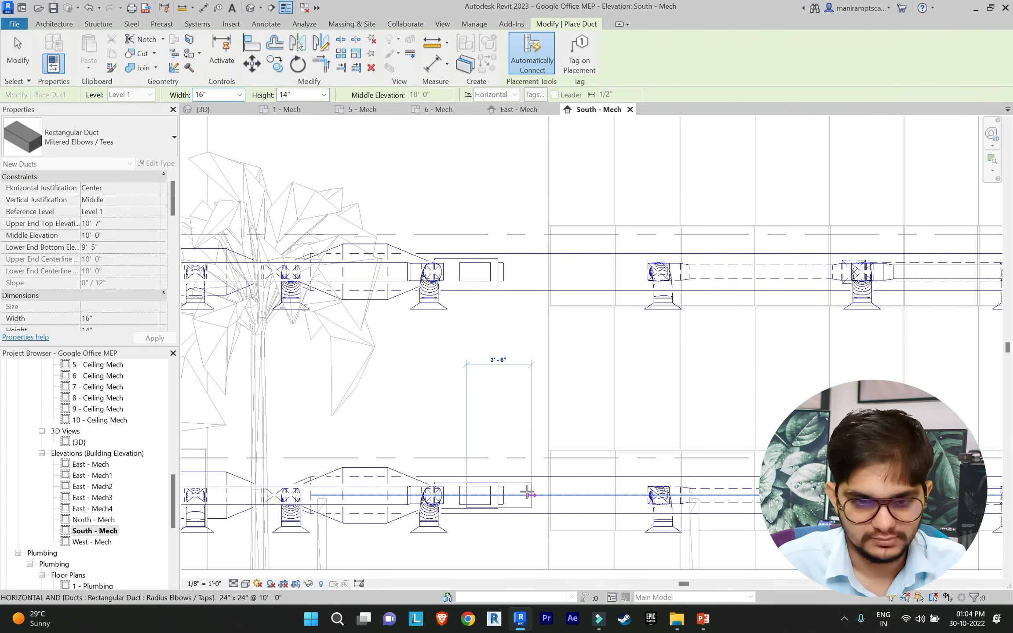
left_click(529, 493)
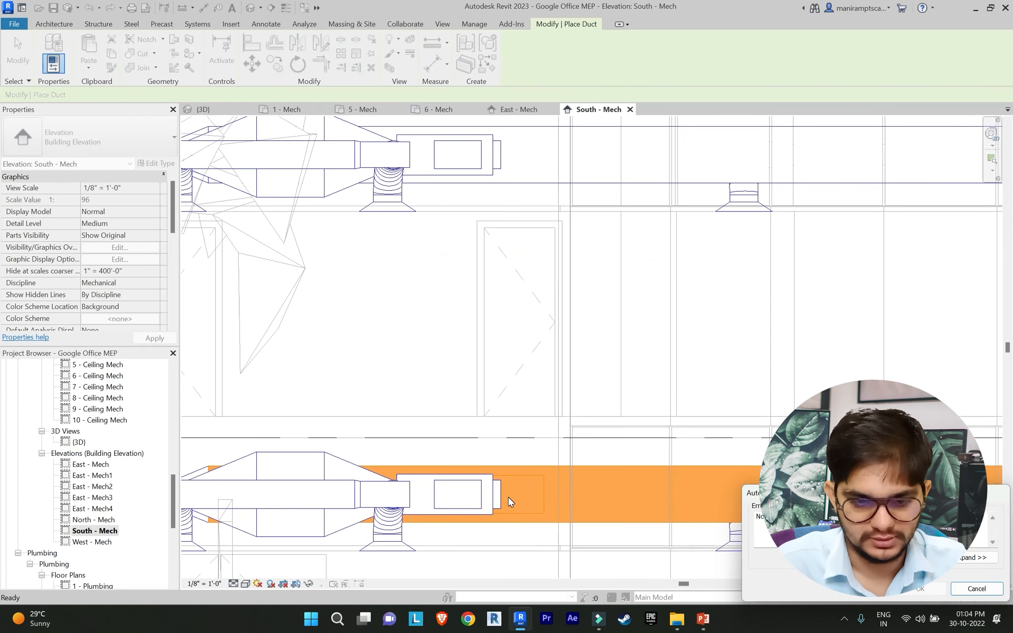
key("Escape")
scroll(506, 488, "up", 5)
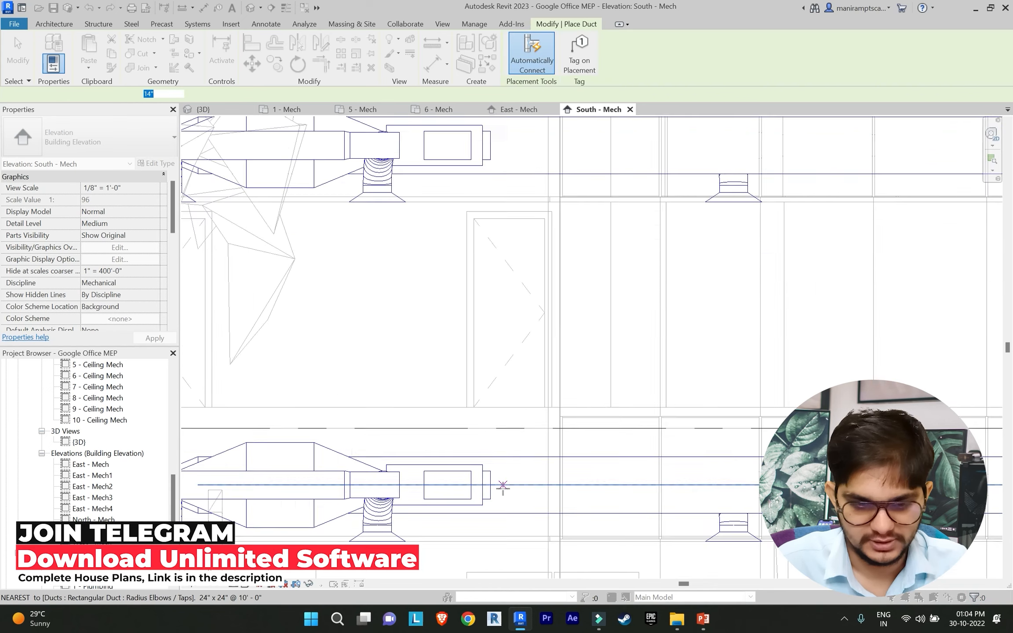
key("Escape")
Step: Temporarily hide the main rectangular duct that overlaps the lowest VAV unit in the South - Mech elevation
left_click(511, 434)
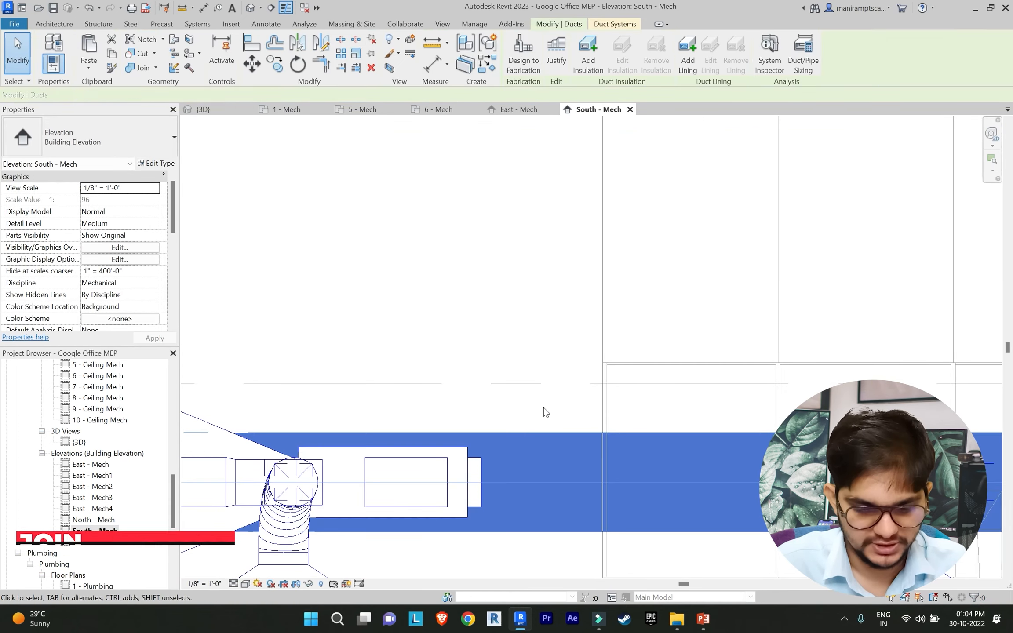
key("h")
key("h")
Step: Draw a short horizontal 12" round duct out of the lowest VAV unit's inlet
left_click(480, 466)
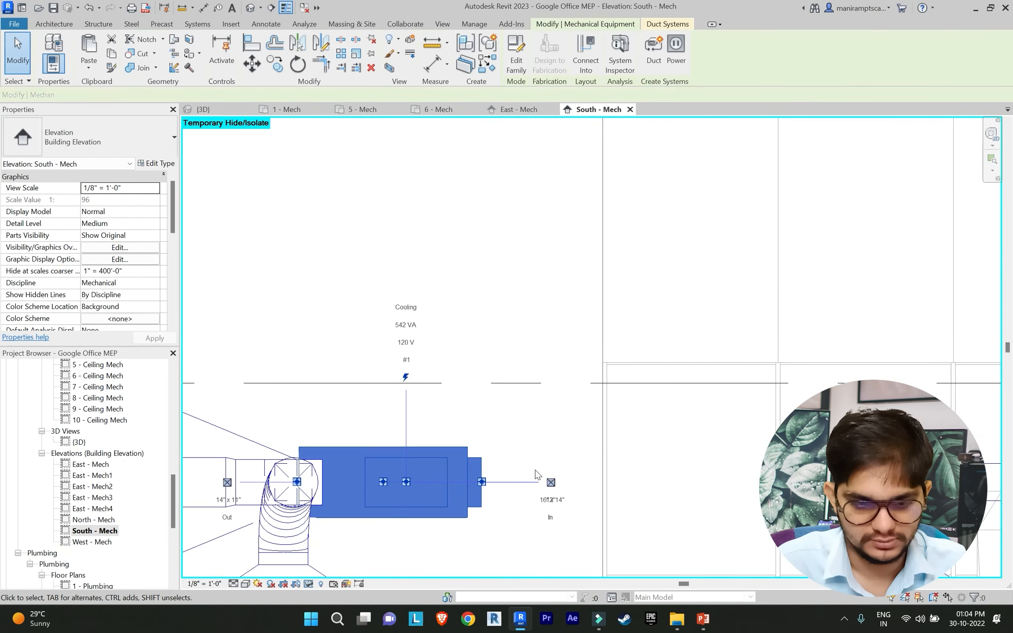
left_click(551, 481)
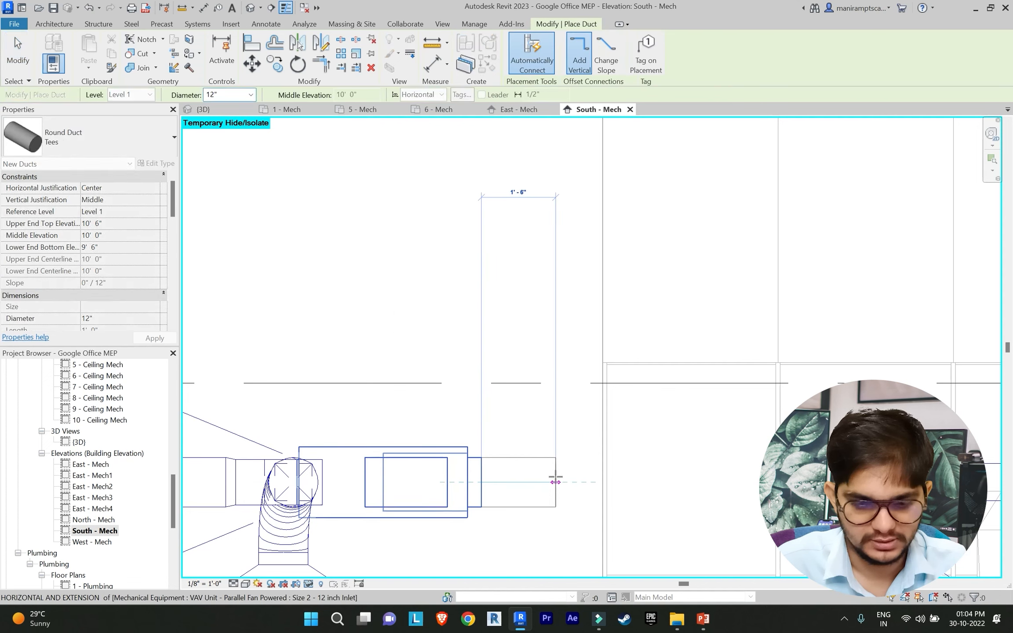
scroll(546, 374, "down", 3)
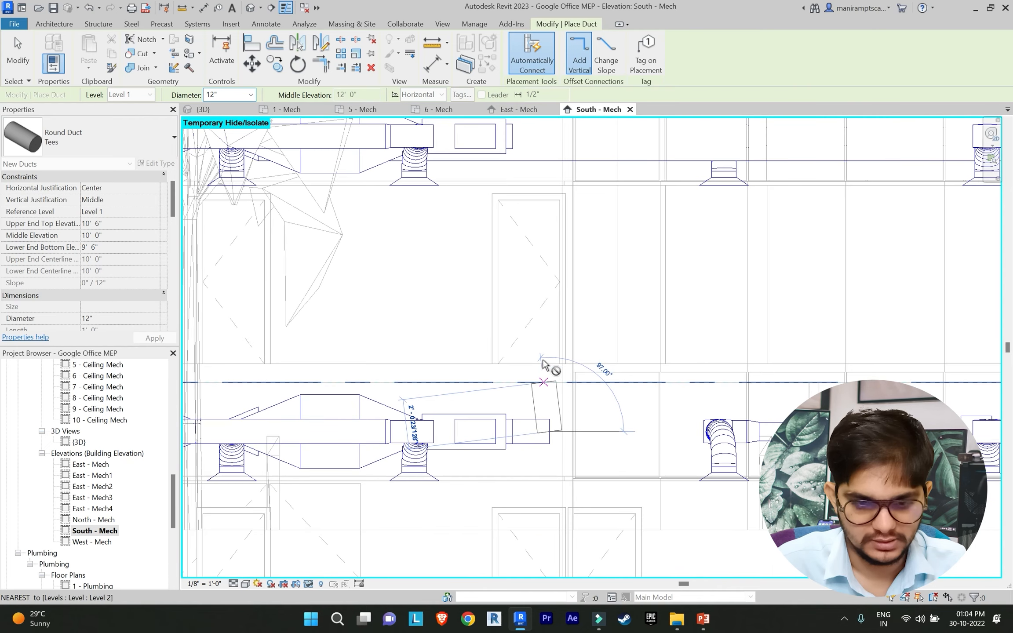
scroll(556, 242, "down", 3)
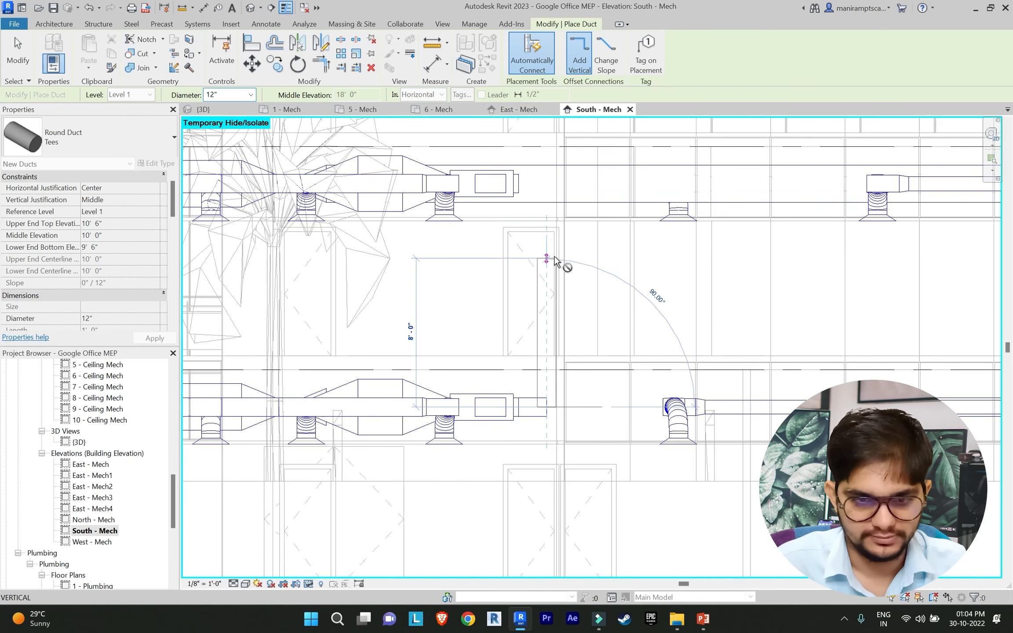
middle_click_drag(566, 303, 552, 509)
middle_click_drag(545, 360, 542, 378)
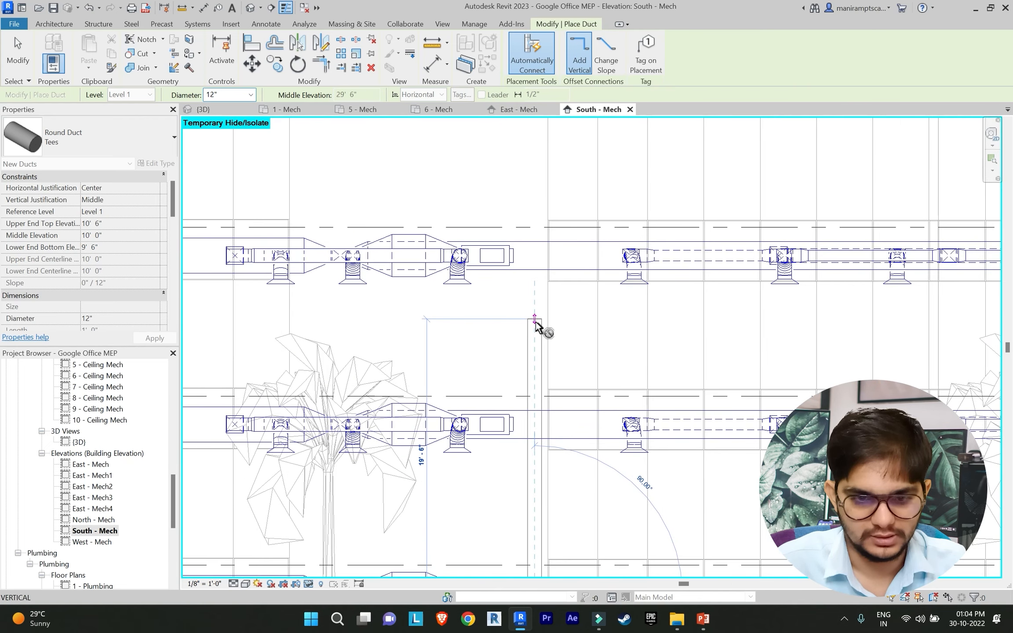
scroll(538, 328, "down", 3)
scroll(543, 475, "up", 5)
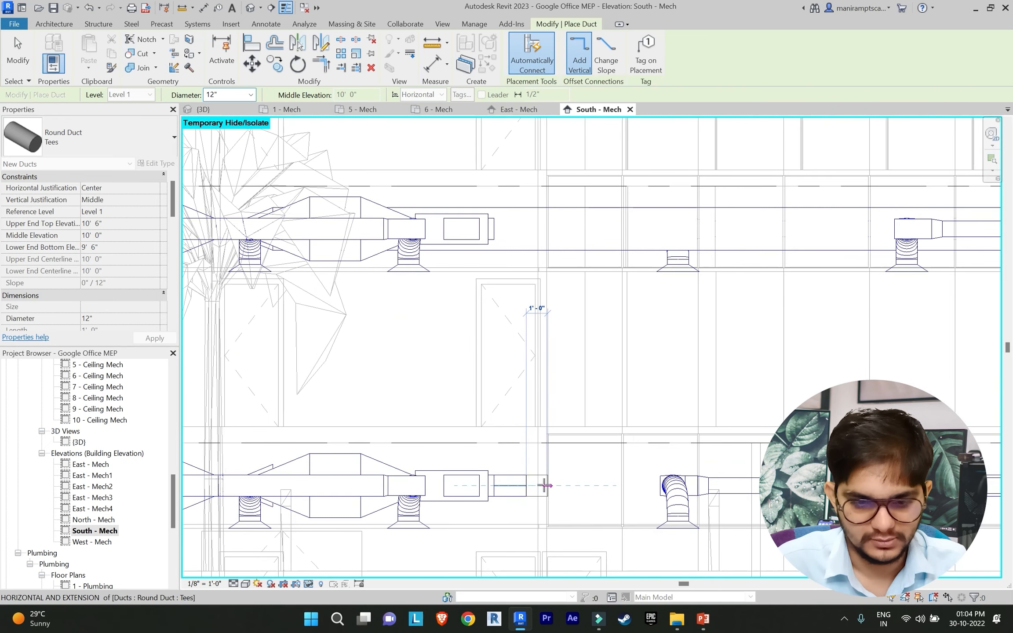
scroll(545, 486, "up", 2)
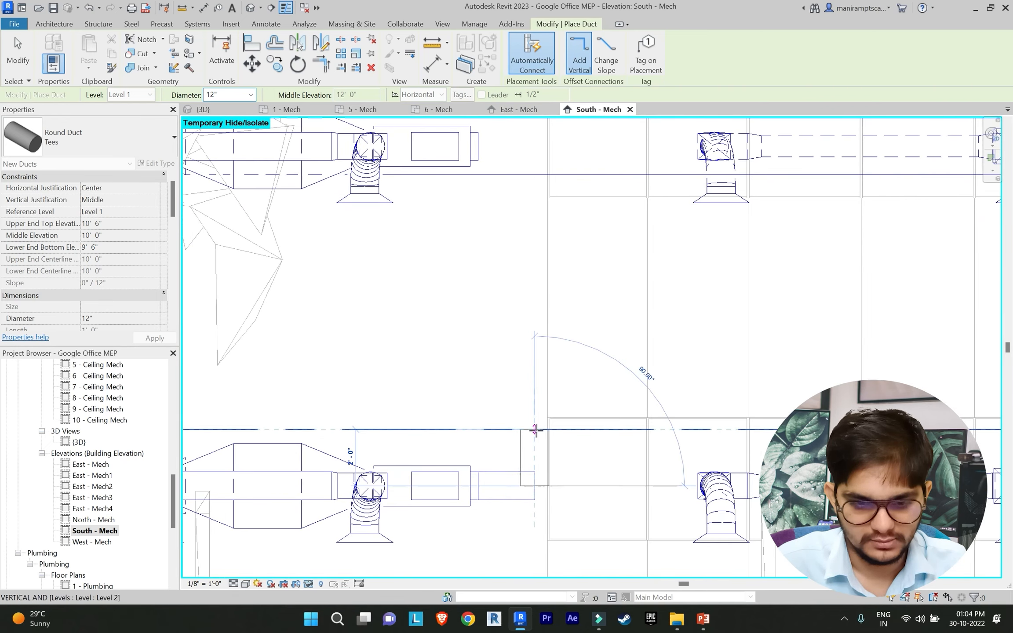
Step: Continue the 12" round duct vertically as a riser about 55' 6" tall, ending above the AHU between the 5th and 6th floors
scroll(537, 337, "down", 5)
middle_click_drag(539, 338, 544, 501)
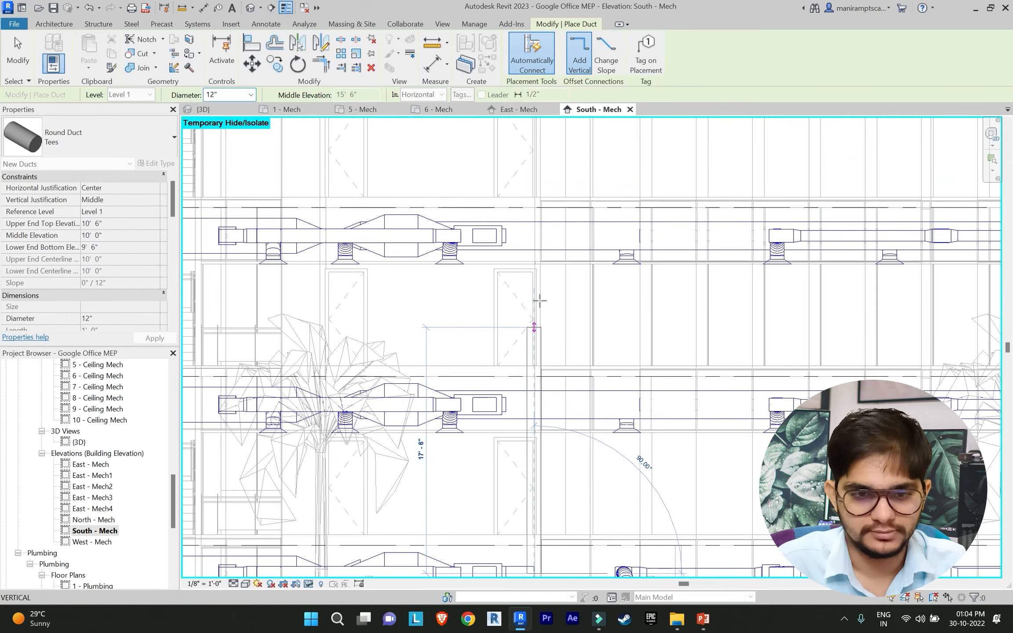
scroll(539, 287, "down", 4)
middle_click_drag(541, 288, 530, 441)
middle_click_drag(531, 330, 535, 440)
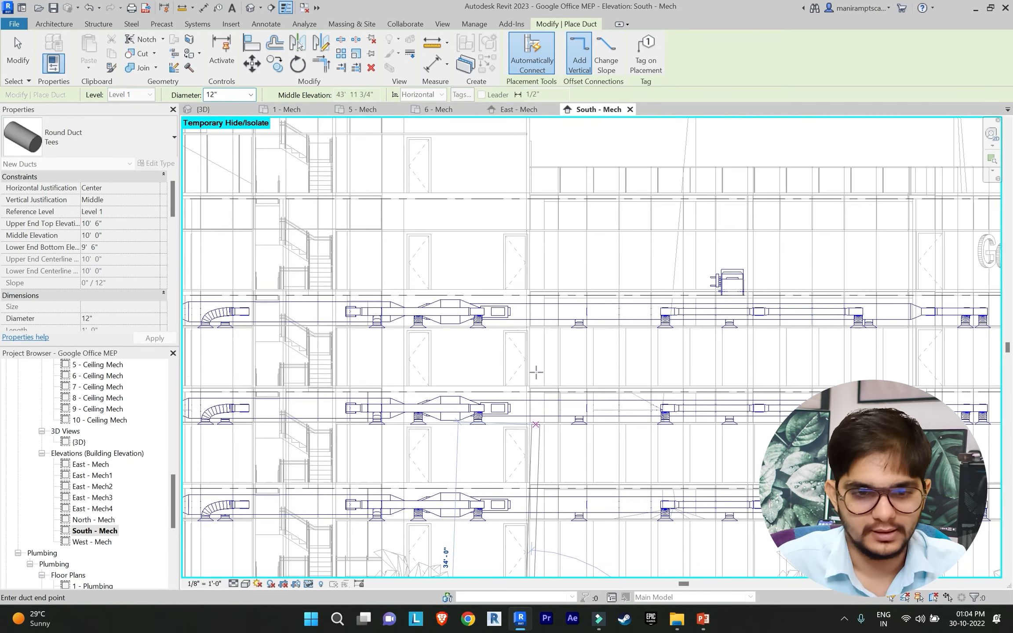
scroll(528, 290, "up", 2)
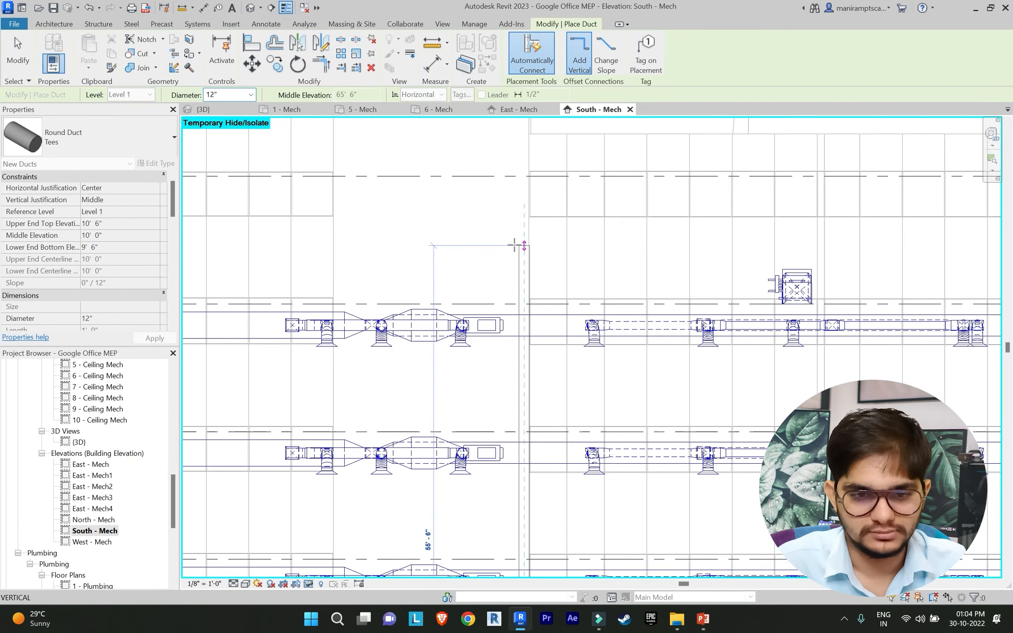
left_click(514, 245)
key("Escape")
key("Escape")
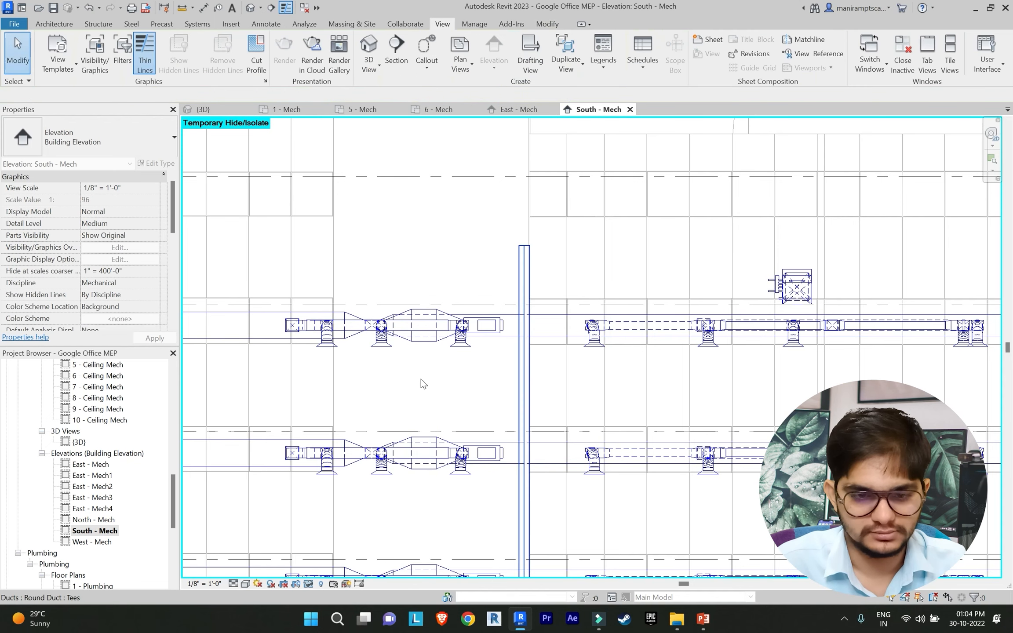
Step: Open the 1 - Ceiling Mech plan and nudge the VAV unit left, away from the new riser
scroll(98, 478, "up", 3)
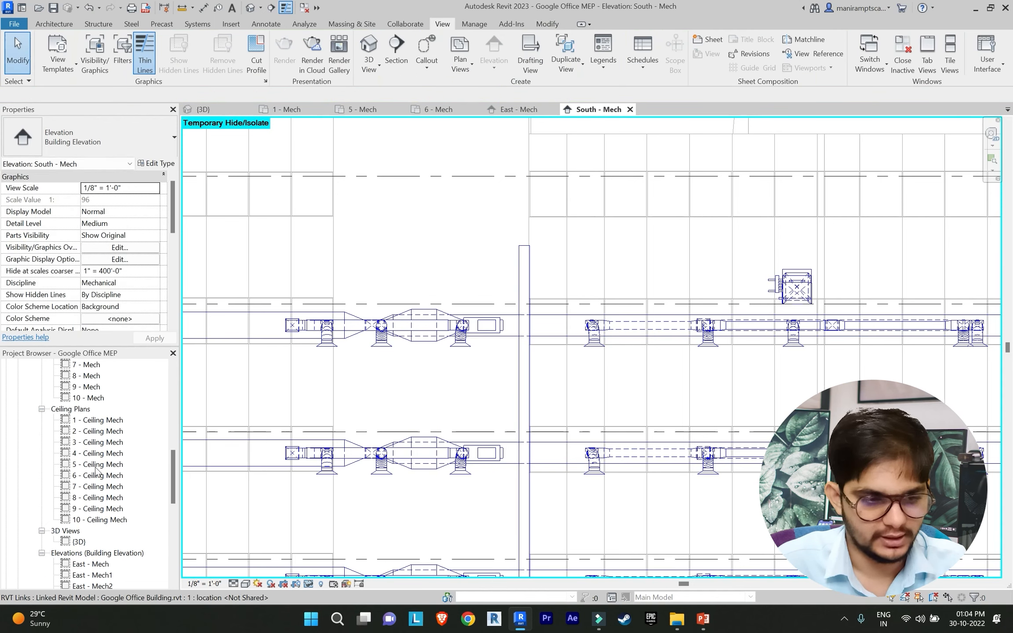
scroll(105, 431, "up", 3)
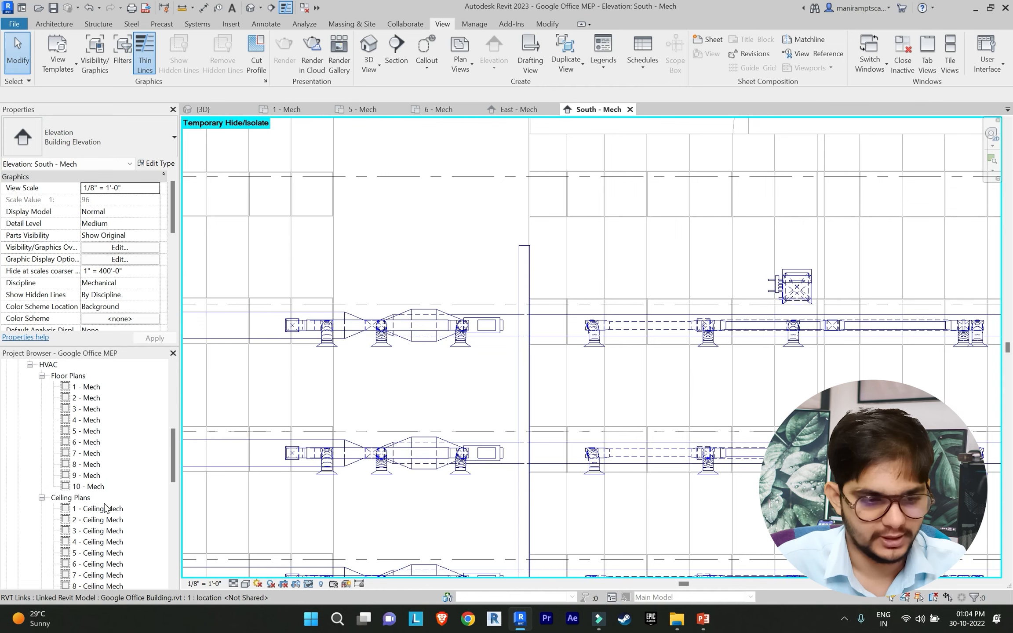
double_click(104, 508)
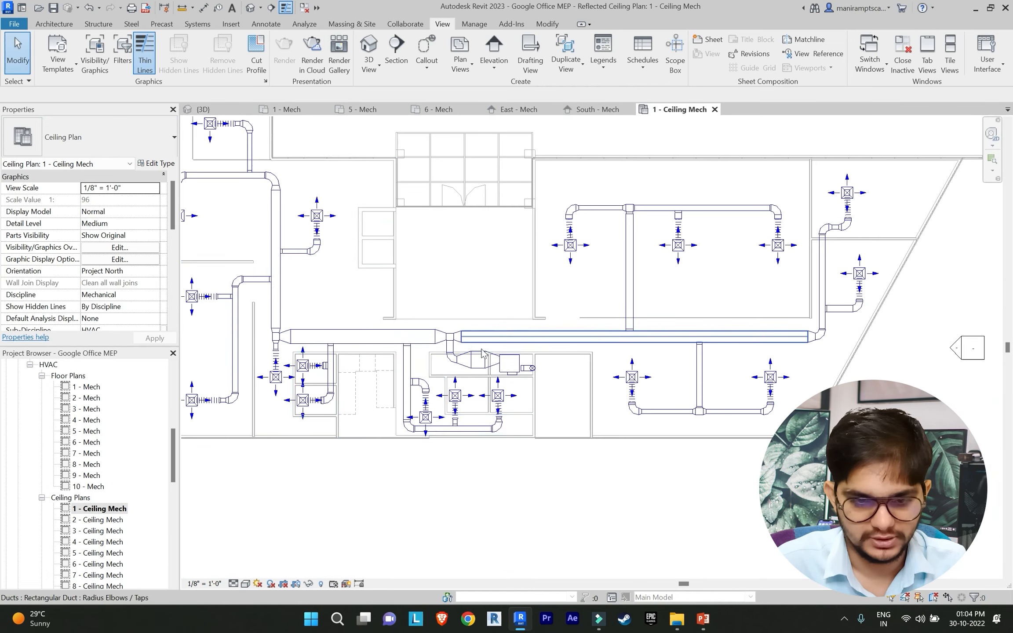
scroll(483, 352, "up", 4)
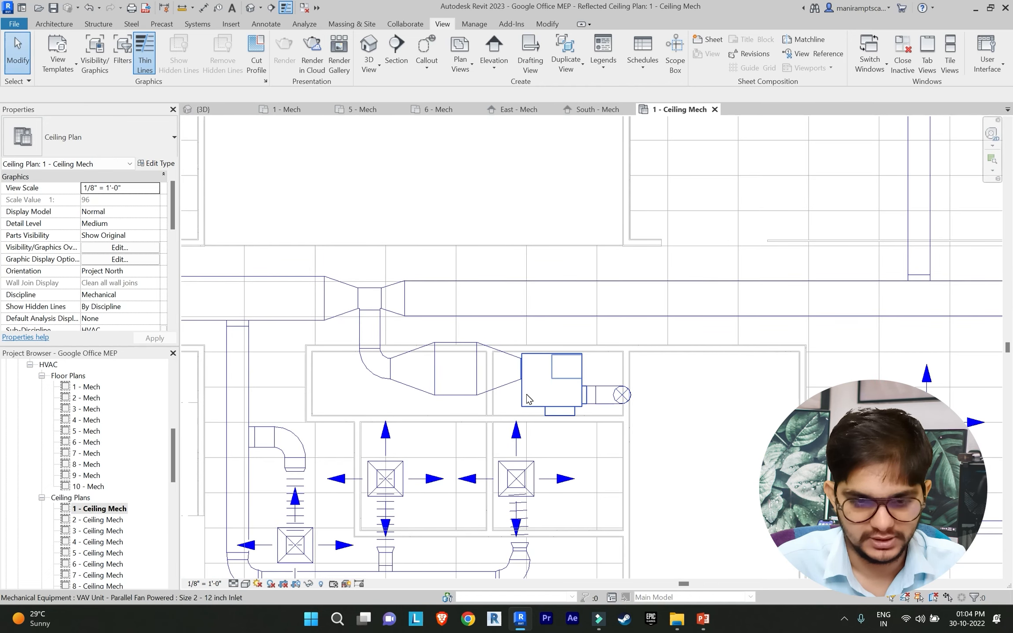
left_click(546, 385)
key("Left")
key("Left")
key("Left")
key("Left")
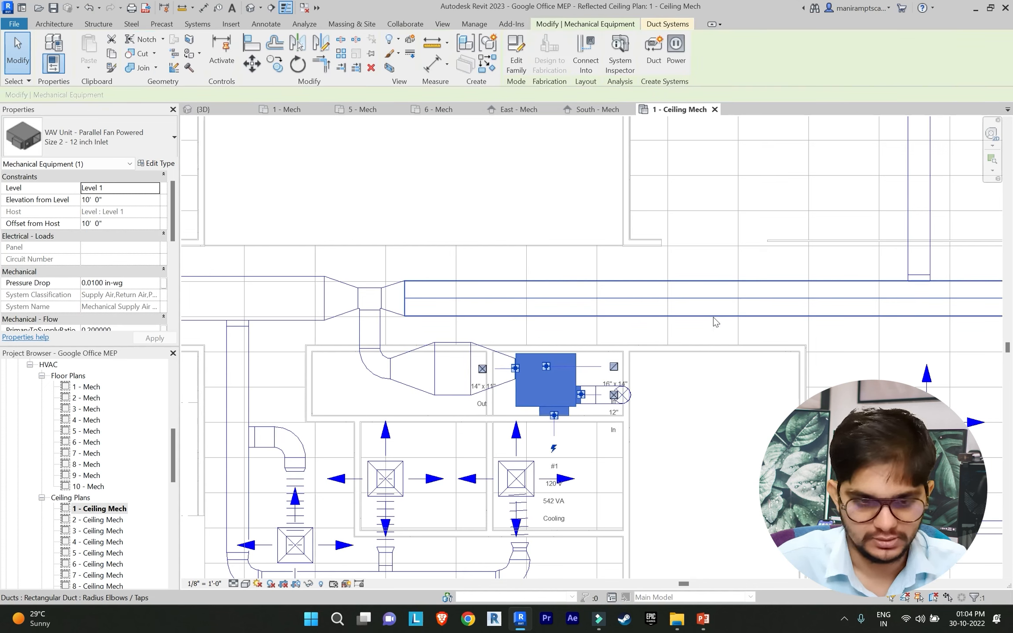
key("Escape")
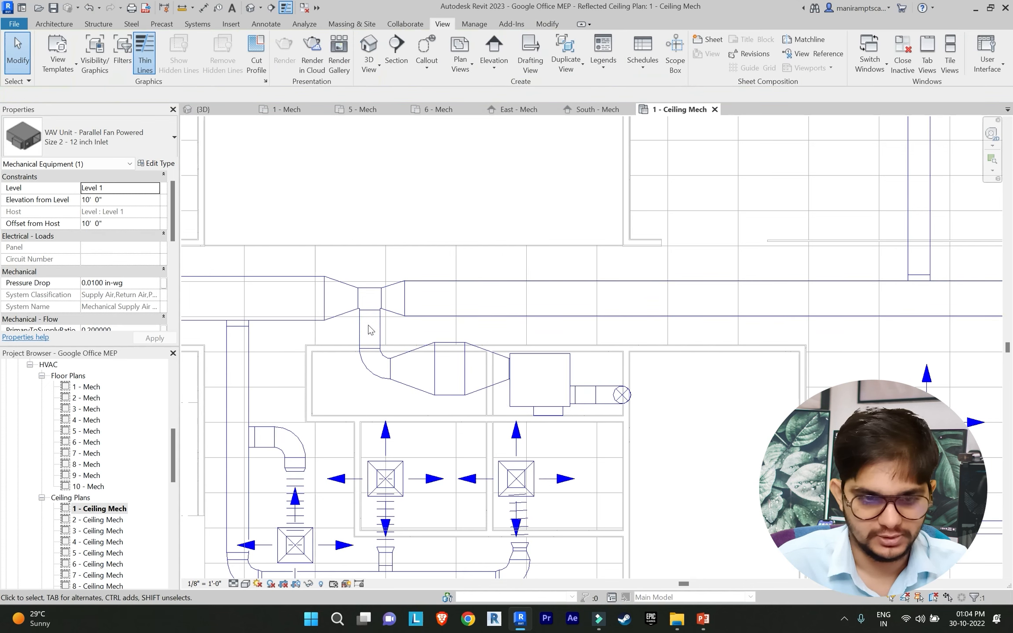
Step: Nudge the short 14" x 11" branch duct between the main duct and the VAV run to the left
left_click(359, 326)
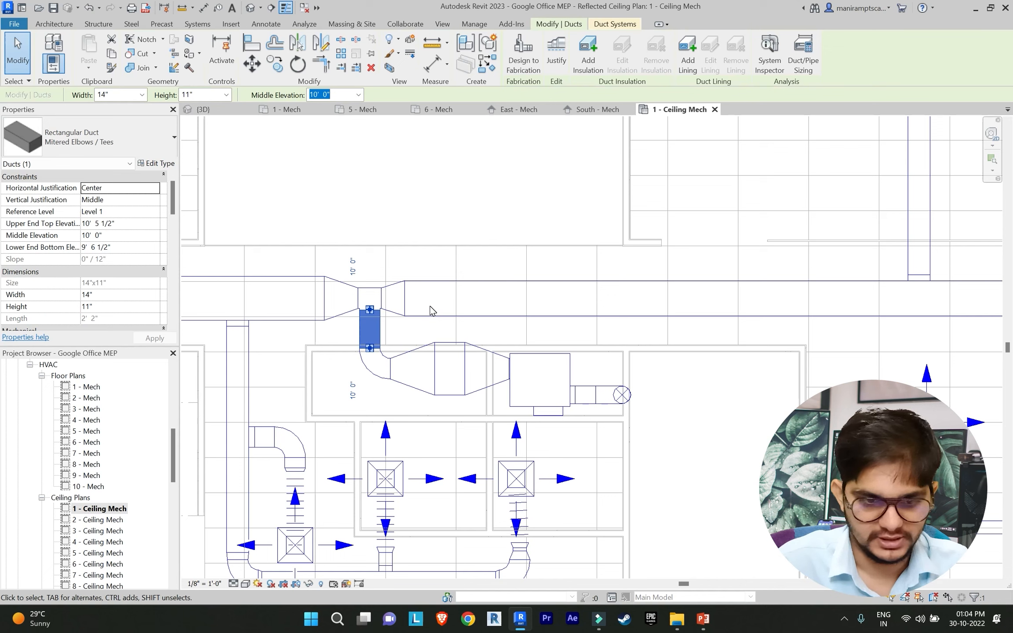
key("Left")
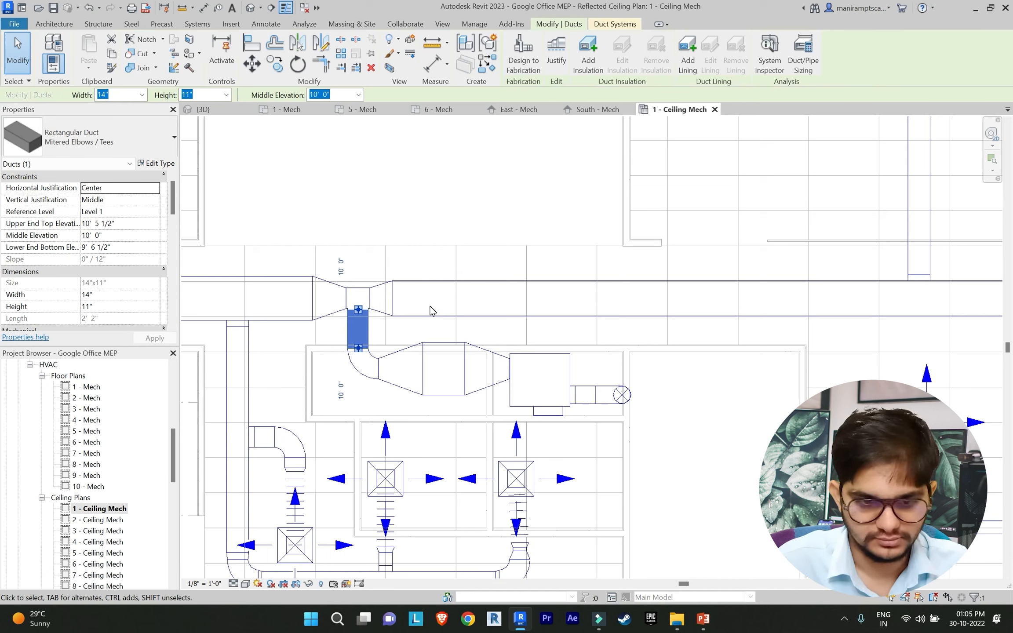
key("Left")
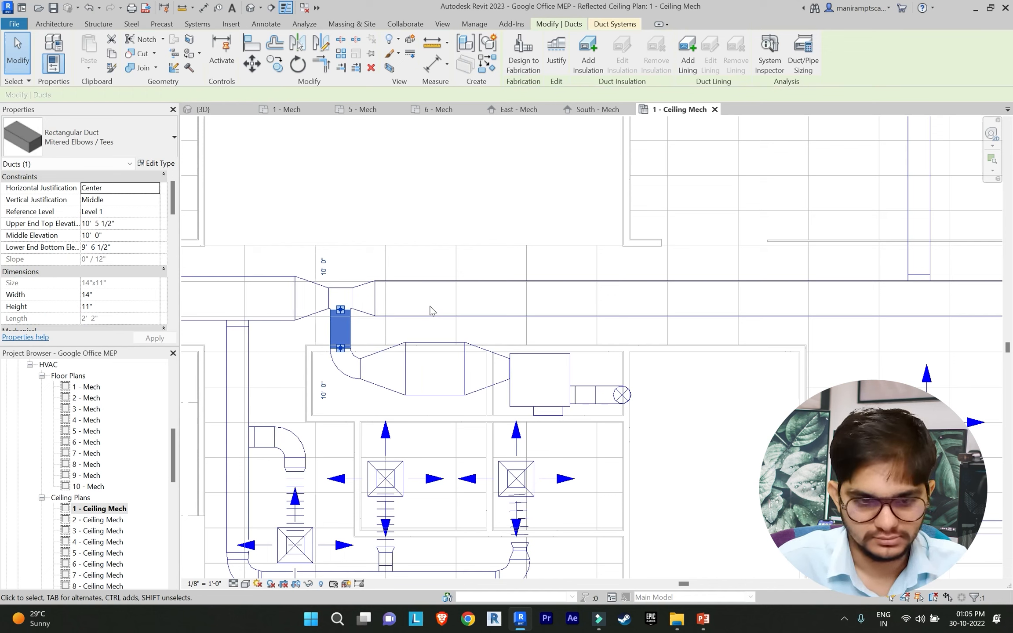
key("Left")
key("Left")
key("Left")
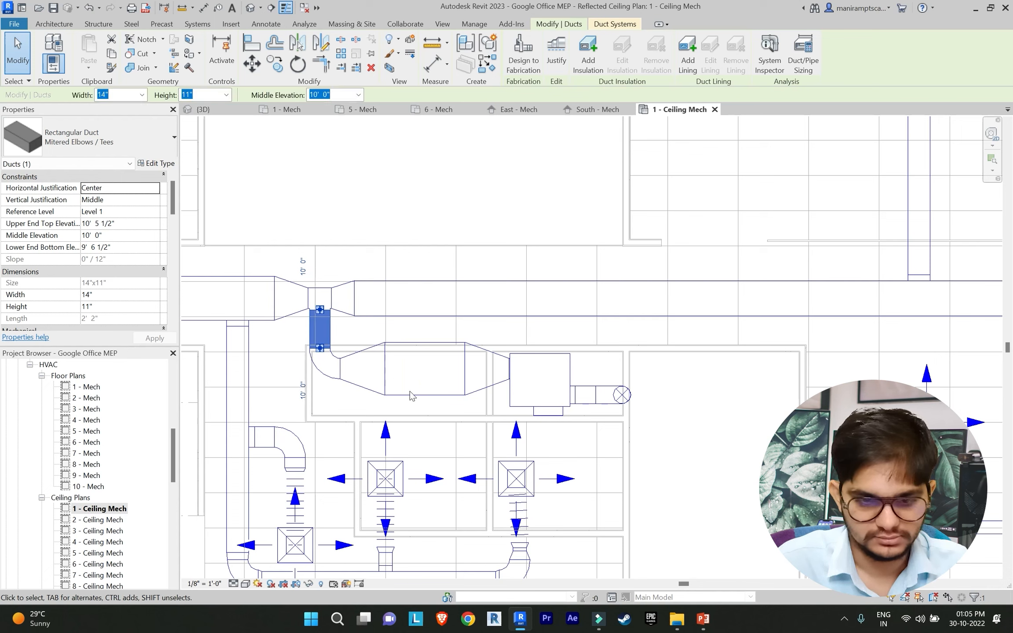
Step: Nudge the VAV unit farther left on the 1 - Ceiling Mech plan and shift the vertical round riser slightly left
left_click(564, 289)
key("Left")
key("Left")
key("Left")
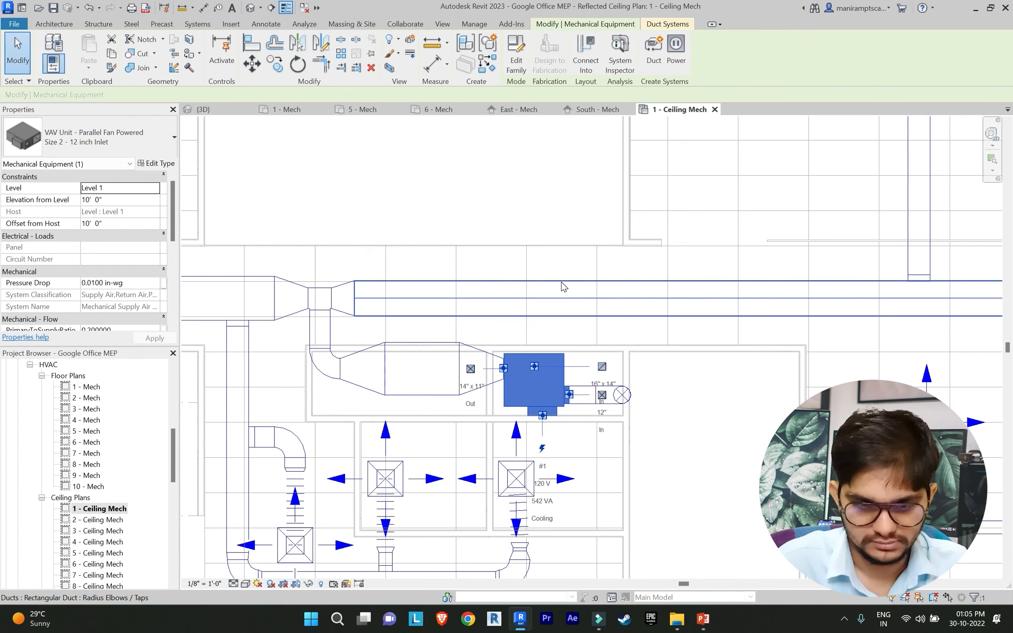
key("Escape")
left_click(619, 390)
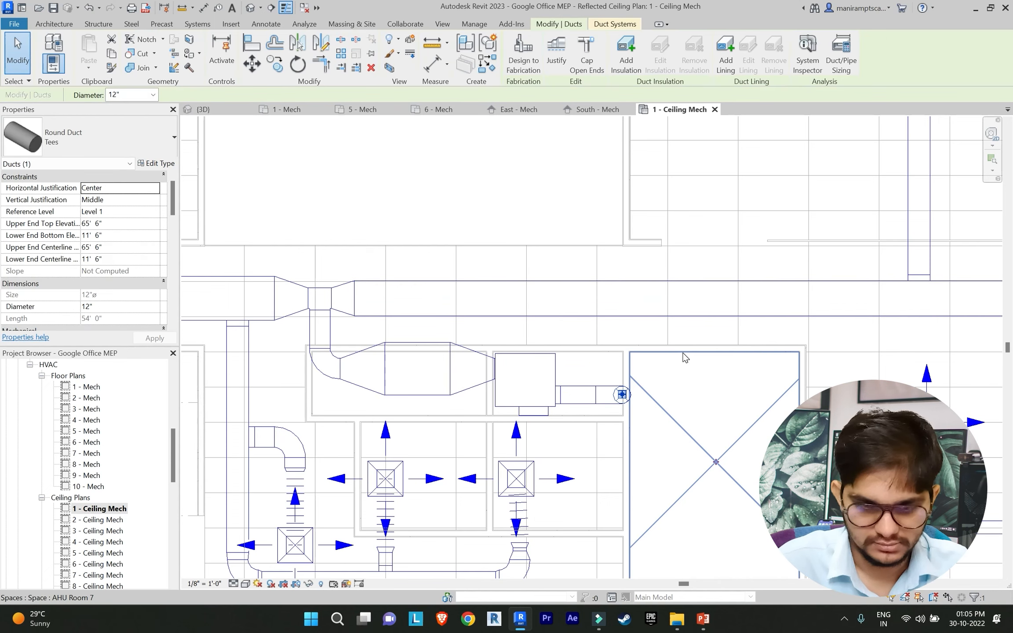
key("Escape")
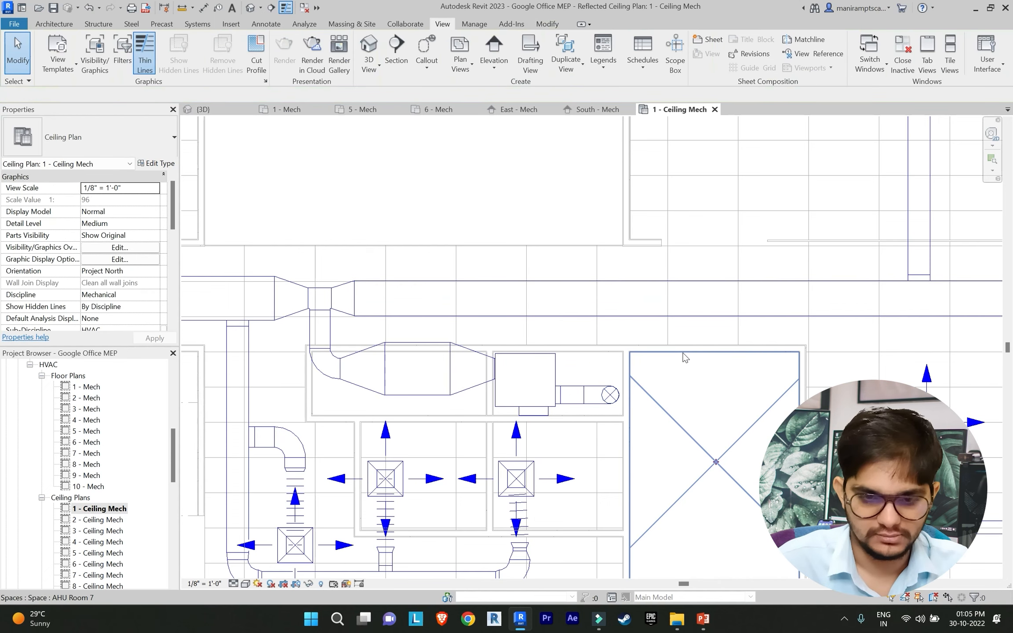
Step: In the 3D view, connect the Level 2 VAV unit's 12" round supply air inlet into the vertical riser
left_click(369, 46)
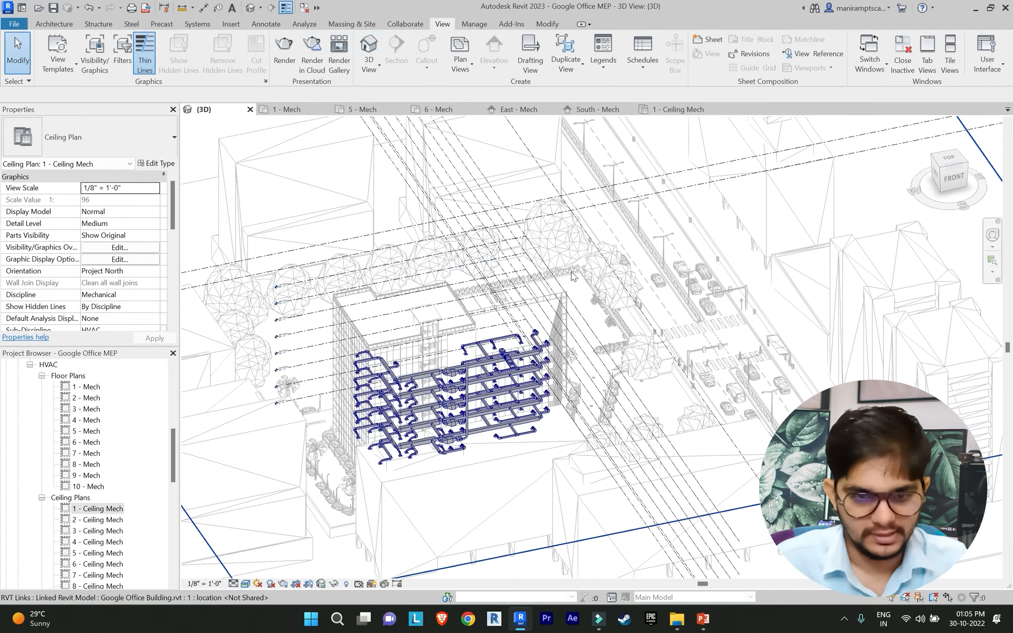
scroll(501, 341, "up", 6)
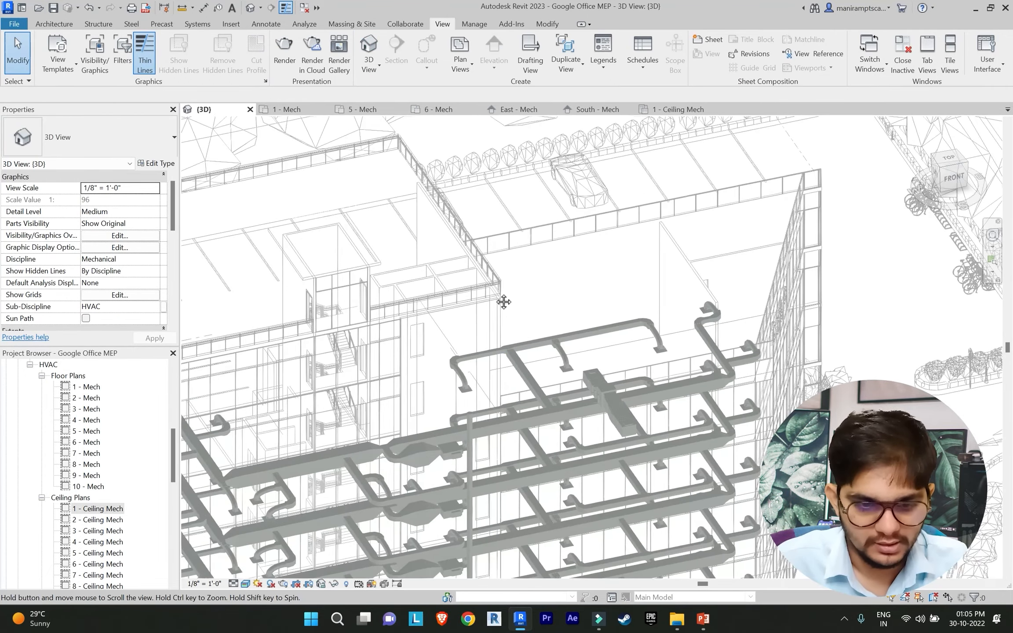
middle_click_drag(505, 302, 510, 240)
mouse_move(482, 276)
middle_mouse_down("shift")
mouse_move(476, 215)
mouse_move(522, 237)
middle_mouse_up("shift")
scroll(373, 341, "up", 3)
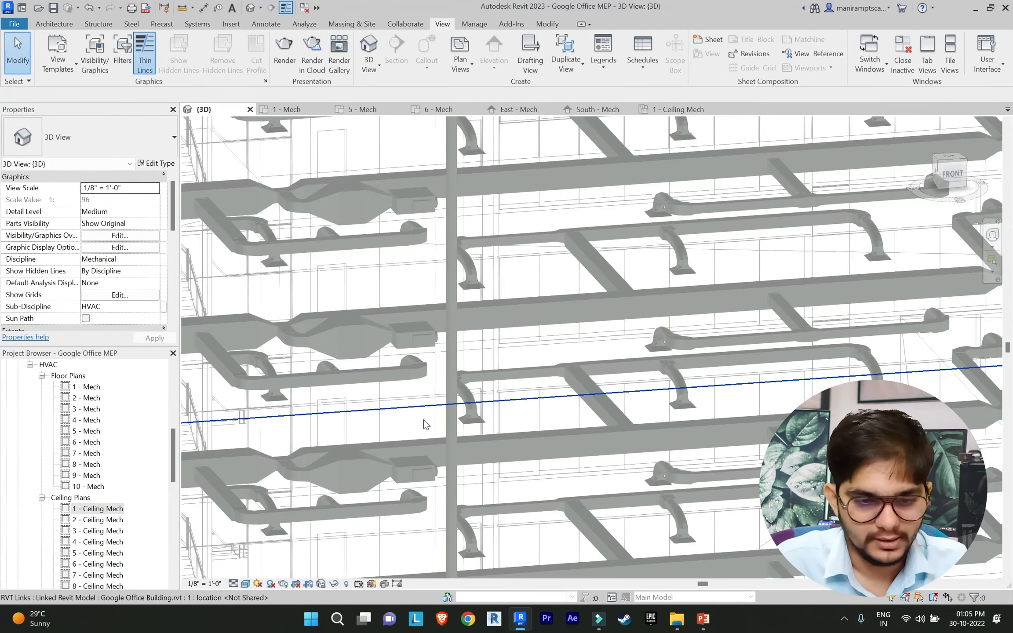
left_click(424, 479)
scroll(486, 488, "up", 1)
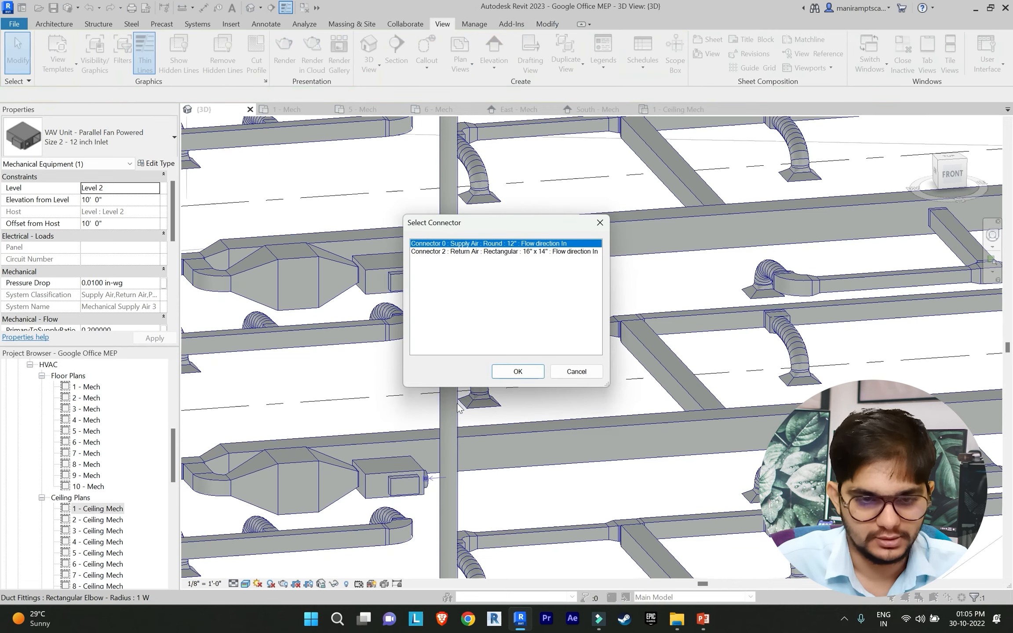
left_click(518, 372)
left_click(540, 429)
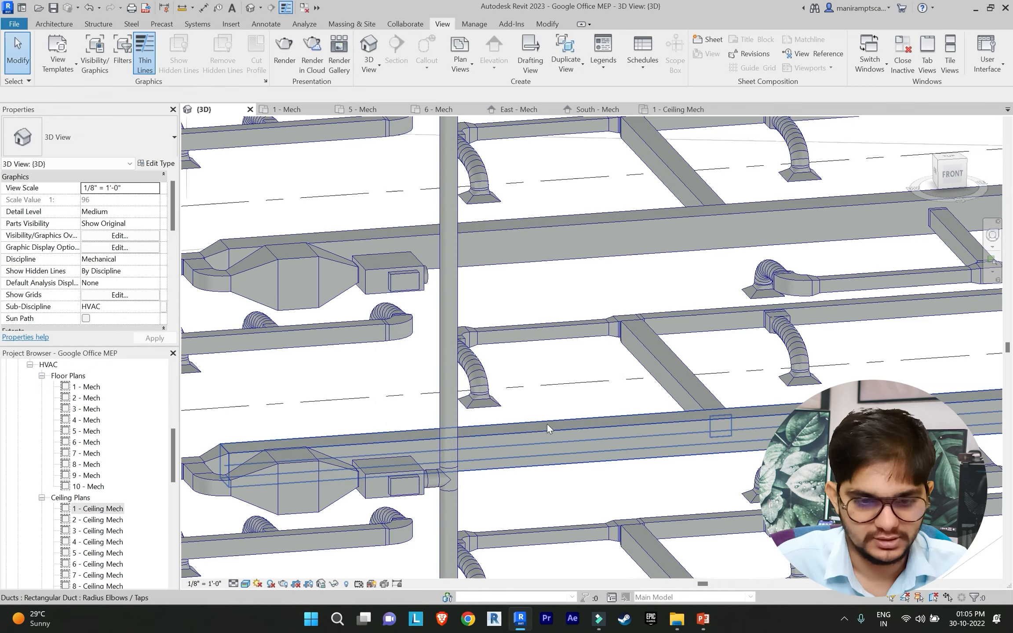
Step: Connect the 2nd Floor VAV unit's 12" round supply air inlet into the vertical riser
scroll(534, 402, "down", 3)
middle_click_drag(523, 398, 531, 477)
scroll(465, 401, "up", 3)
left_click(460, 387)
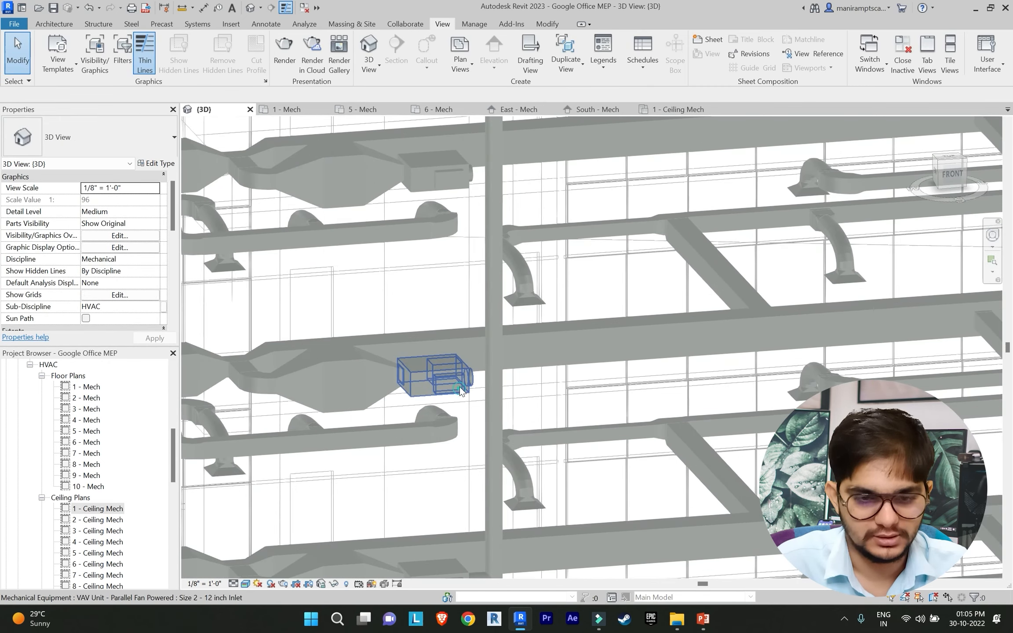
left_click(577, 51)
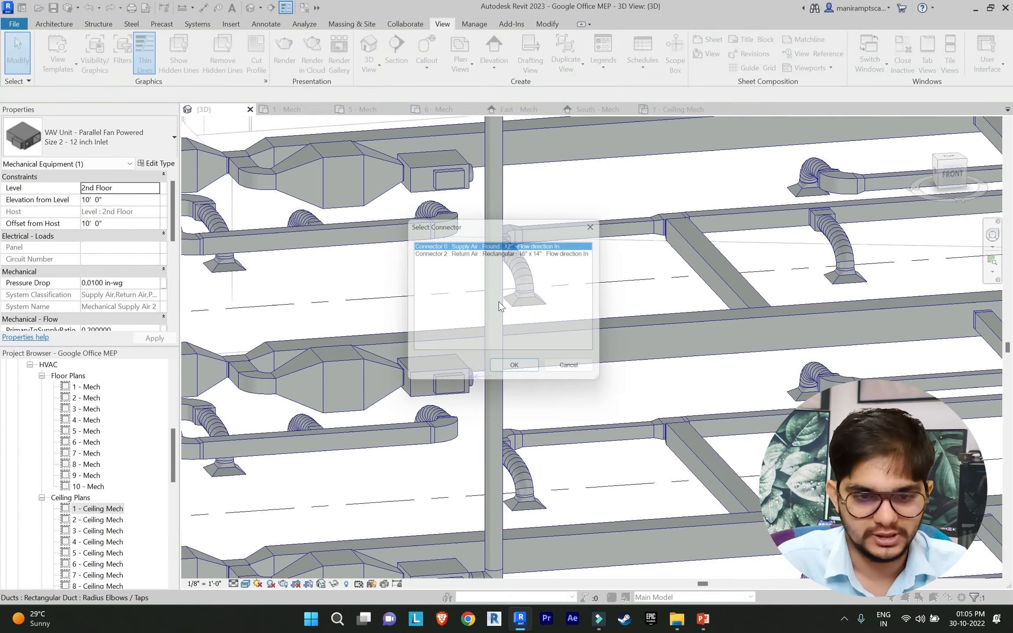
left_click(516, 365)
left_click(511, 353)
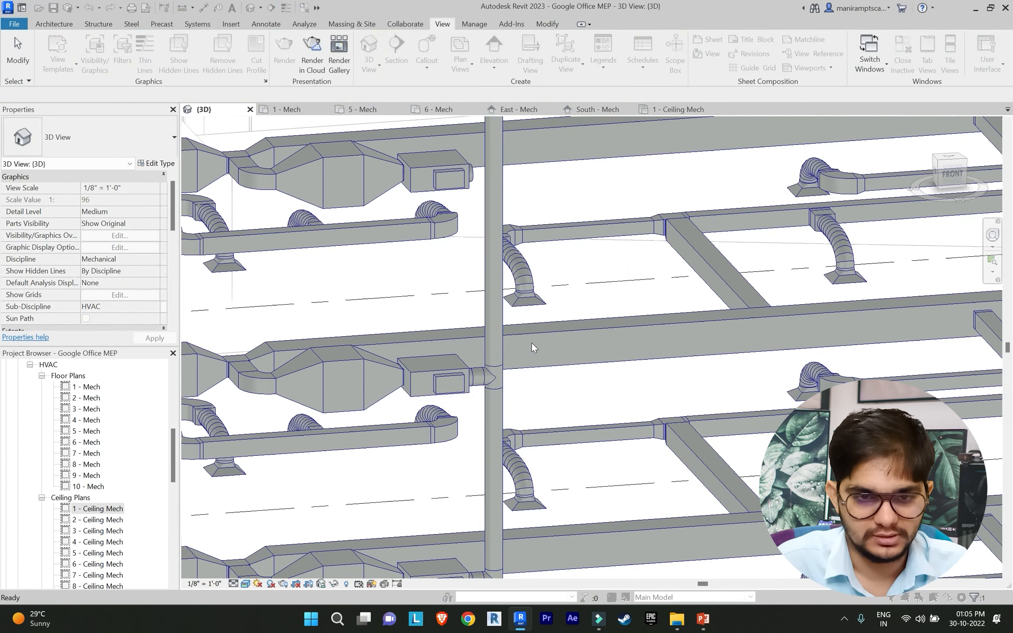
Step: Connect the 3rd Floor VAV unit's 12" round supply air inlet into the vertical riser
middle_click_drag(546, 410, 559, 561)
left_click(466, 331)
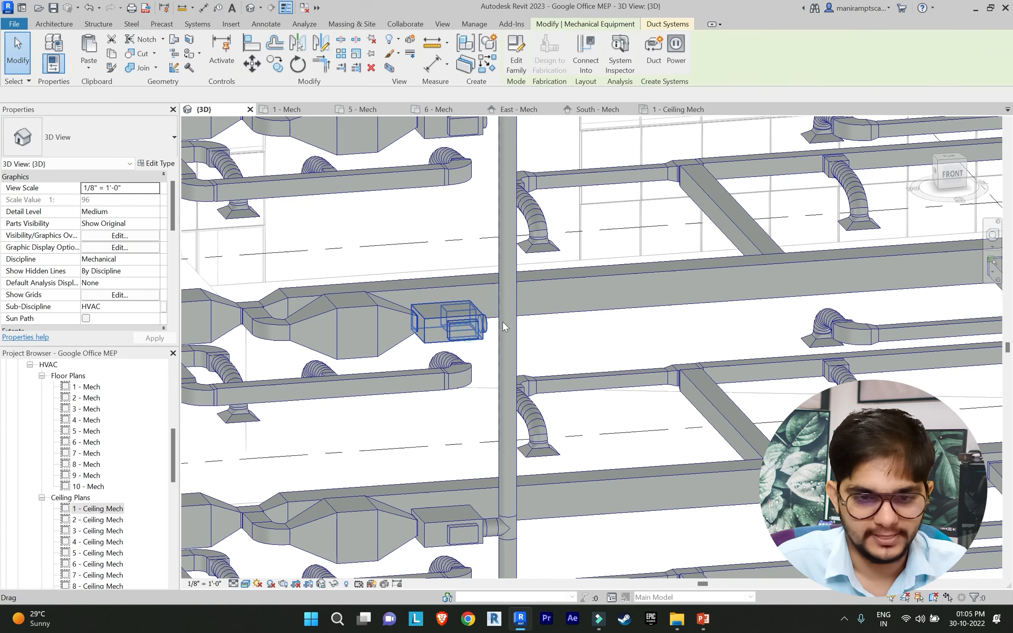
left_click(441, 328)
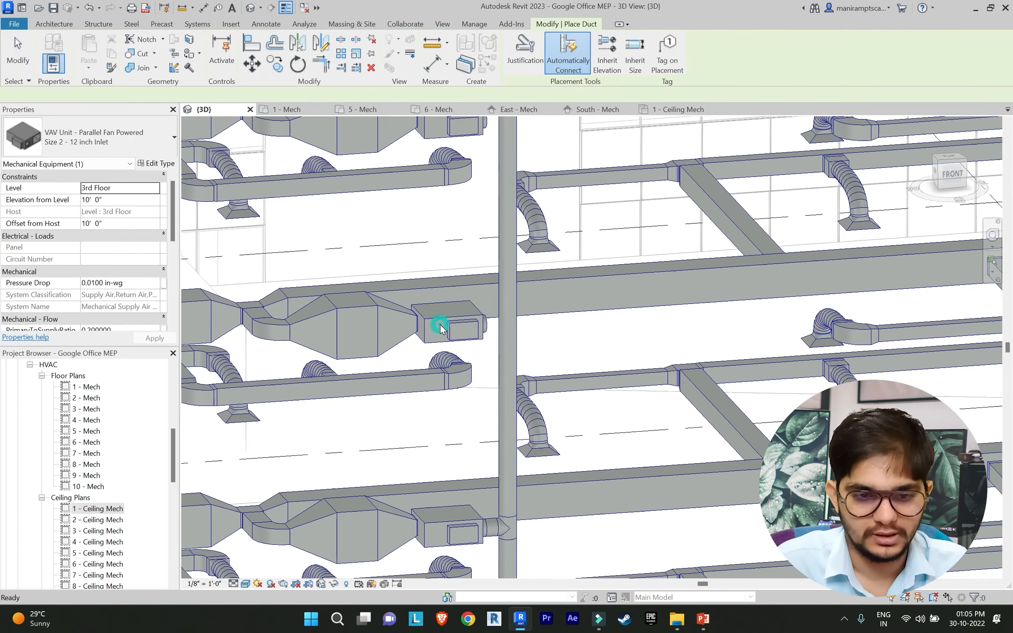
key("Escape")
left_click(470, 328)
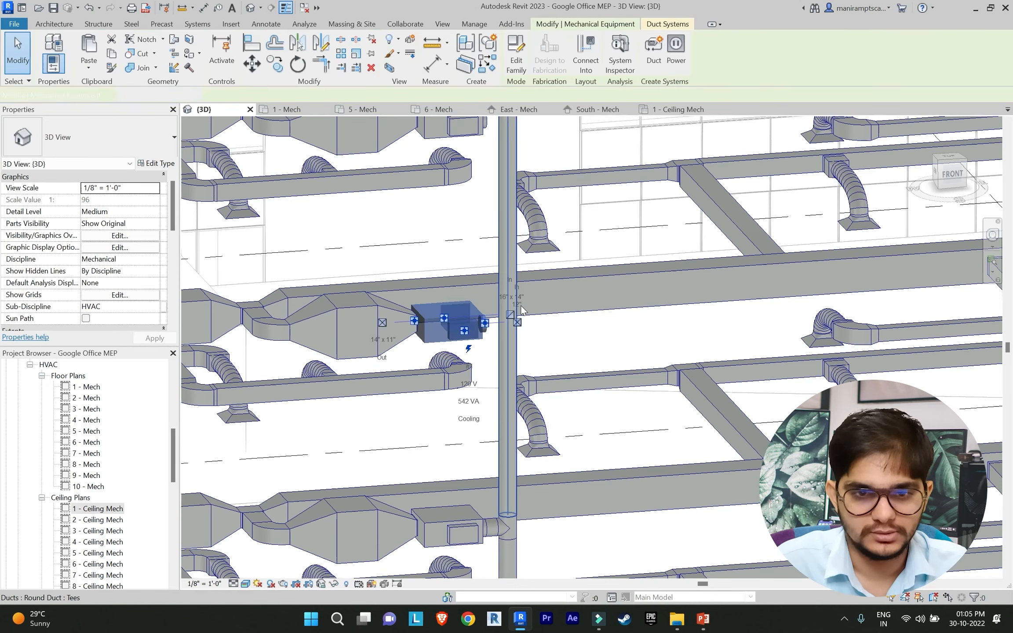
left_click(507, 232)
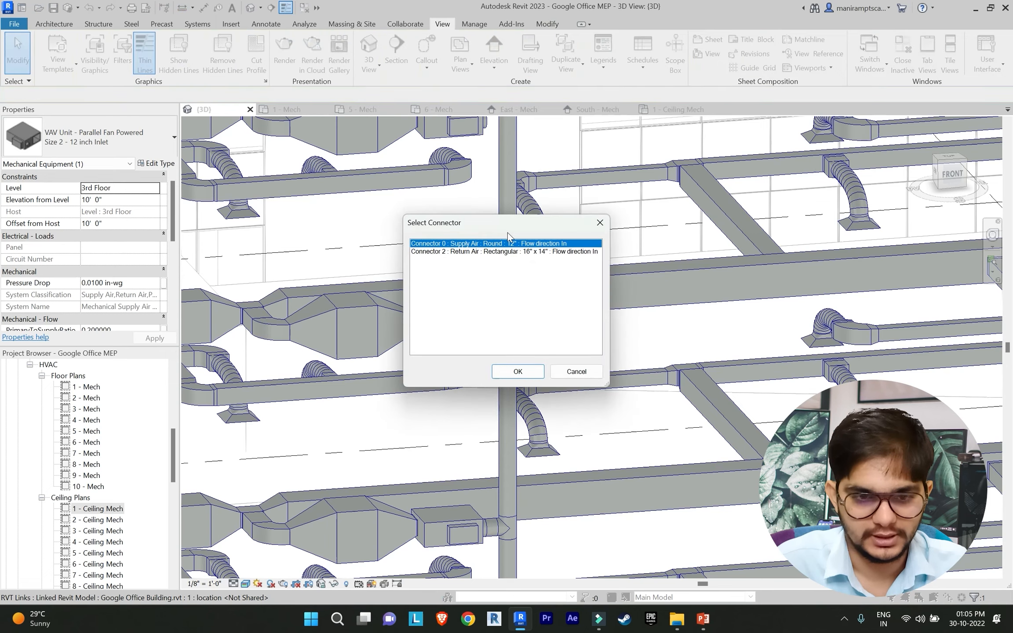
left_click(517, 371)
Step: Connect the 4th Floor VAV unit's 12" round supply air inlet into the vertical riser
middle_click_drag(595, 354, 592, 435)
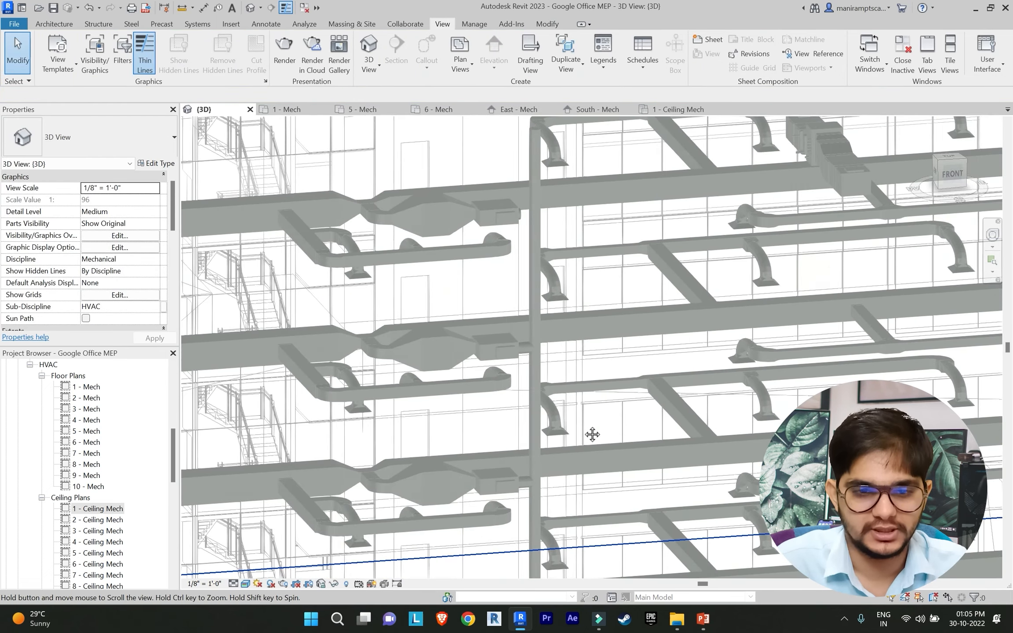
scroll(489, 346, "up", 5)
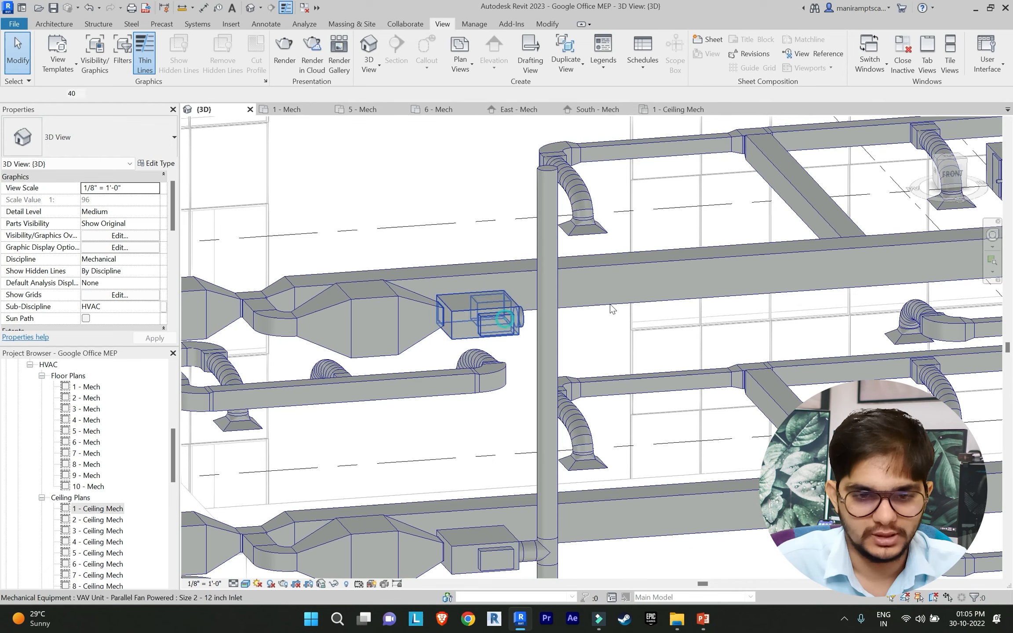
left_click(504, 319)
left_click(539, 233)
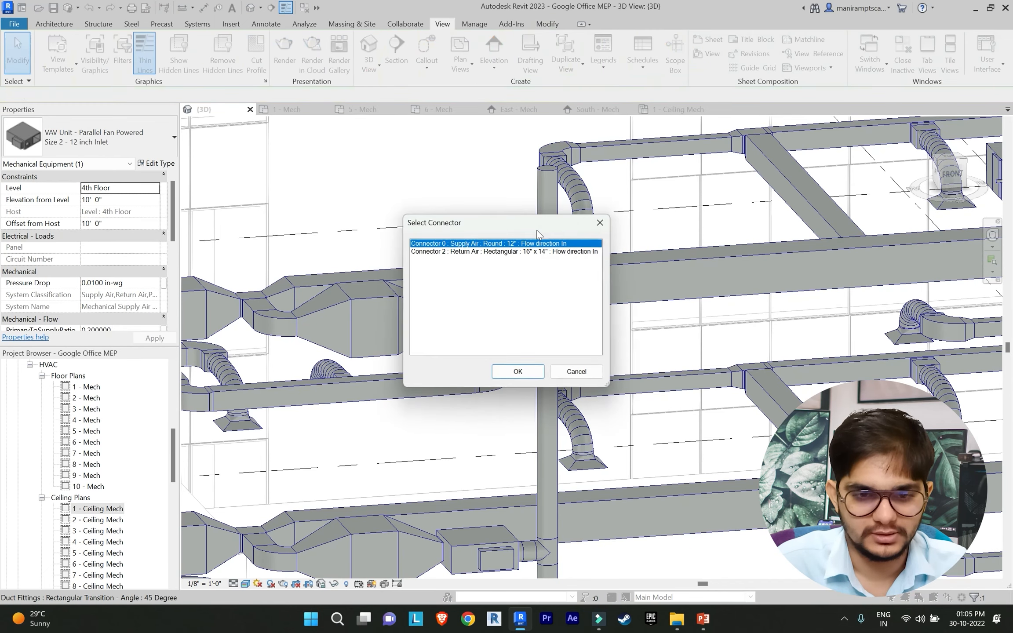
left_click(519, 371)
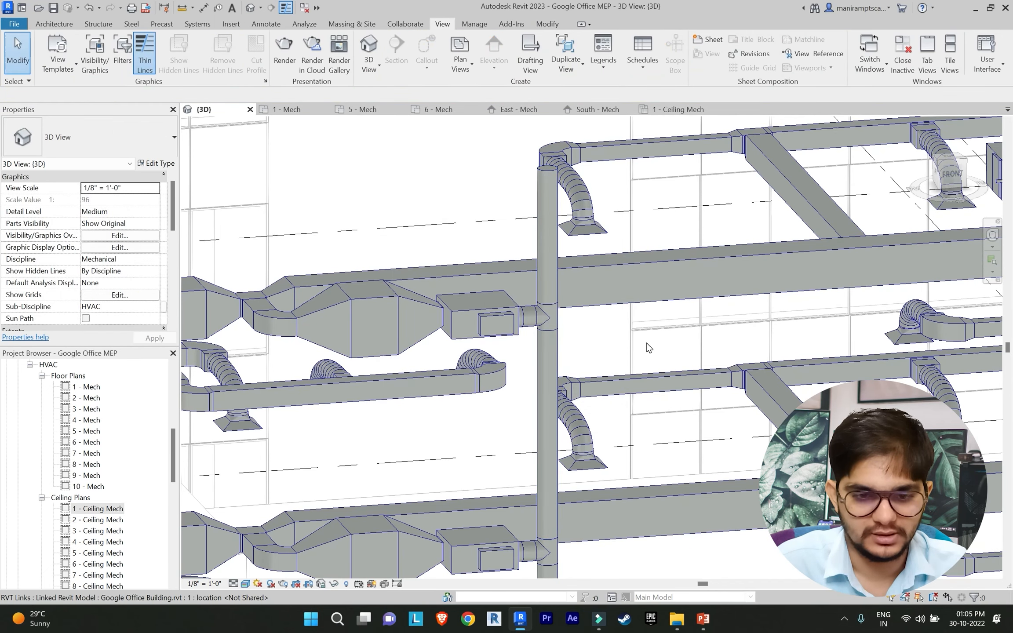
Step: Examine the AHU fan module's outlet on the 6 - Mech plan and the AHU's position relative to the riser in the South - Mech elevation
scroll(631, 314, "down", 5)
middle_click_drag(631, 313, 566, 301)
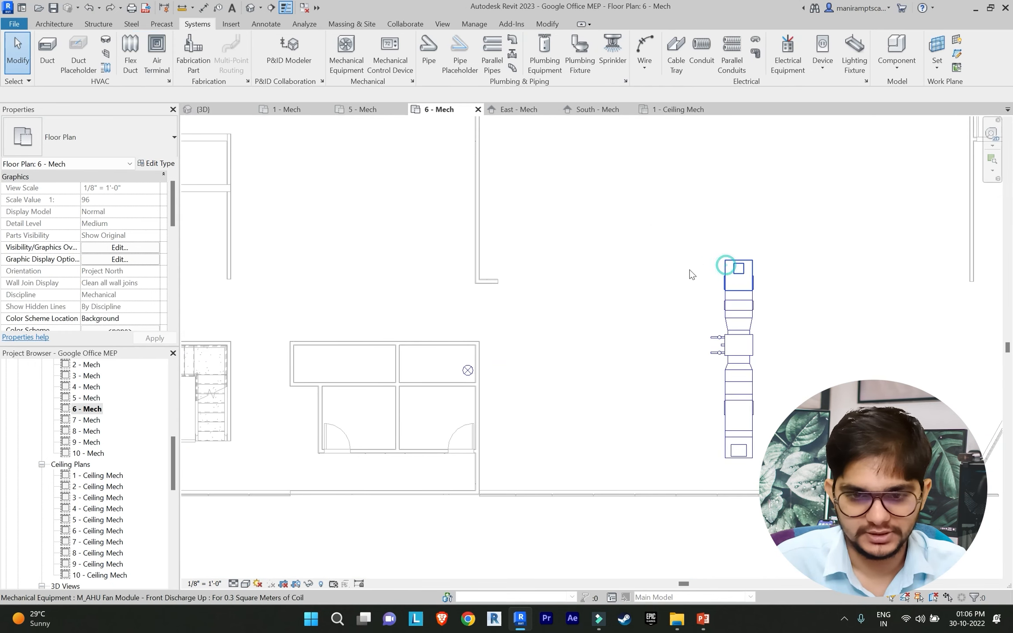
left_click(692, 274)
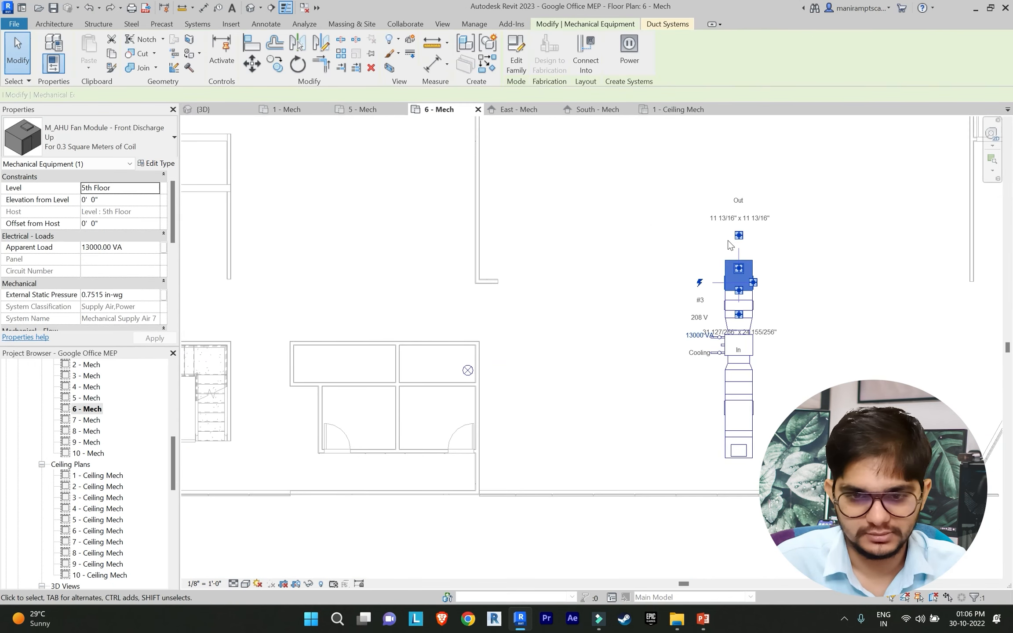
key("Escape")
scroll(110, 493, "down", 5)
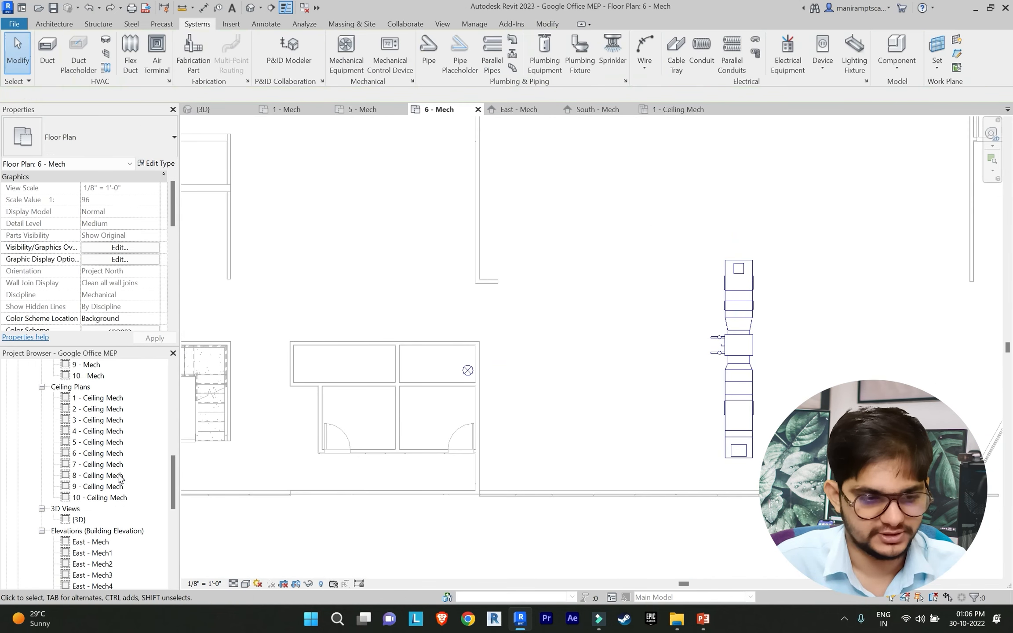
double_click(99, 521)
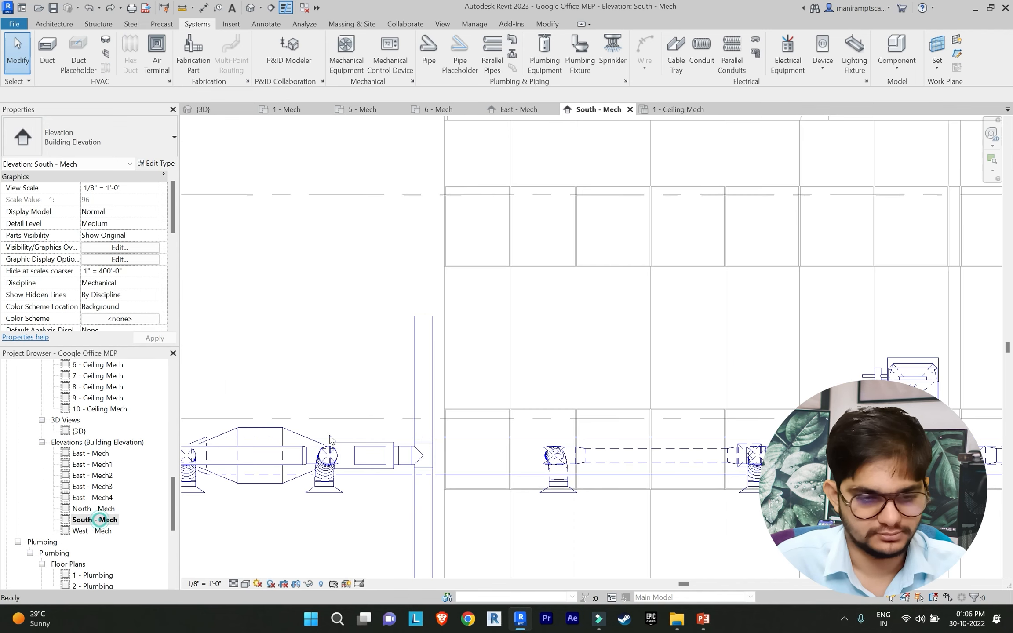
middle_click_drag(635, 343, 468, 341)
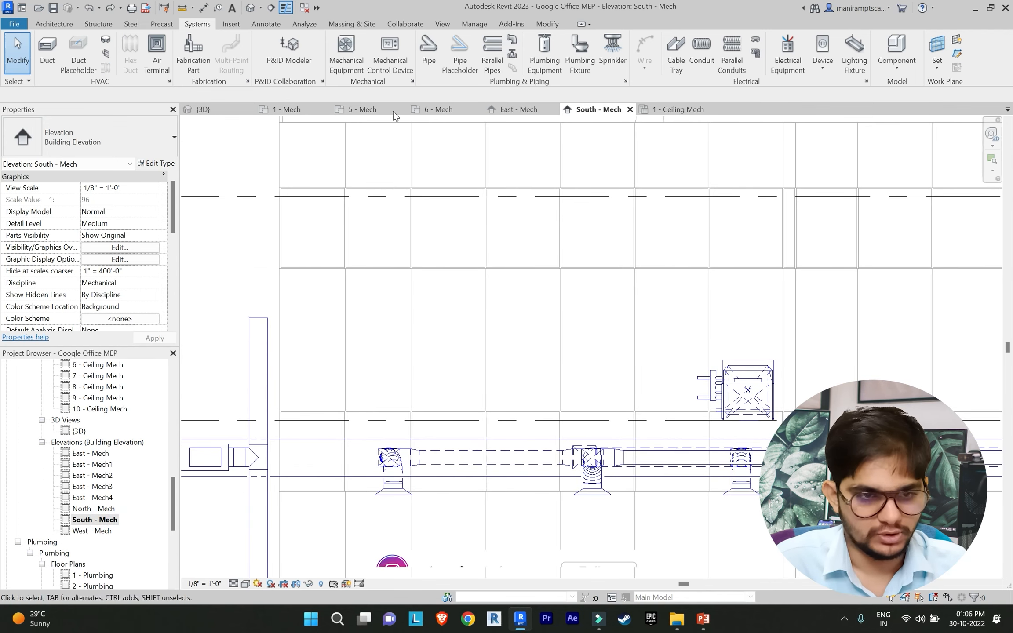
left_click(441, 24)
left_click(386, 44)
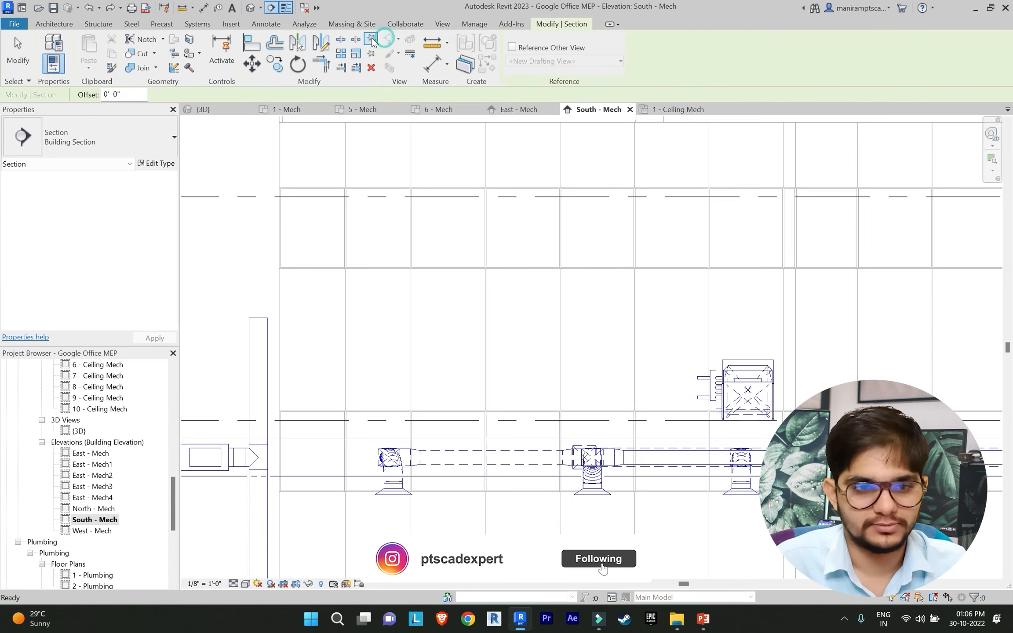
key("Escape")
Step: Examine the AHU assembly and its fan module's top outlet from several sides in the 3D view
left_click(369, 48)
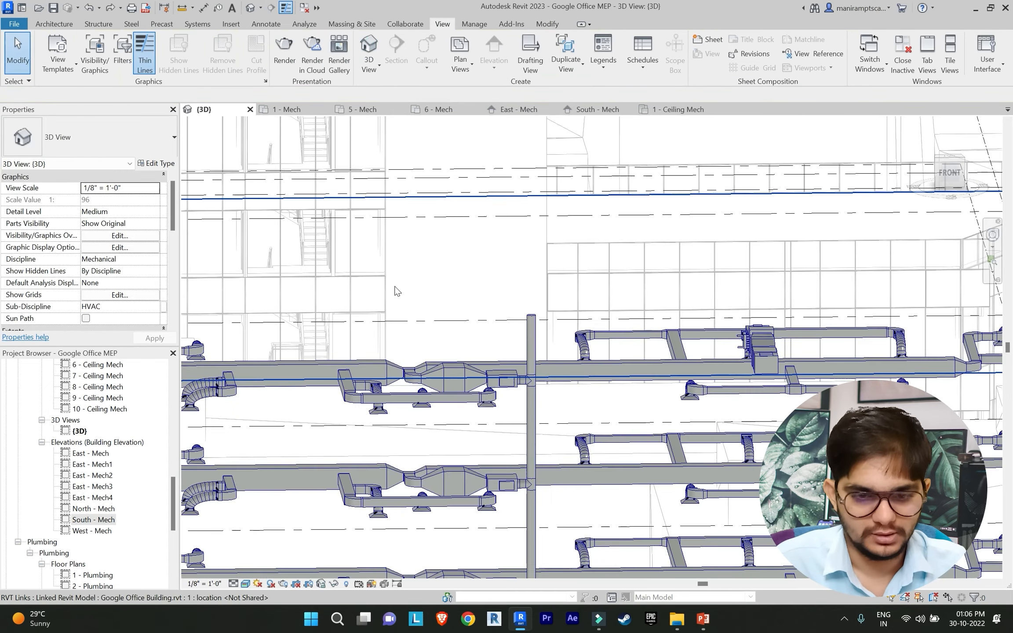
scroll(398, 295, "down", 2)
middle_click_drag(463, 314, 408, 295, "shift")
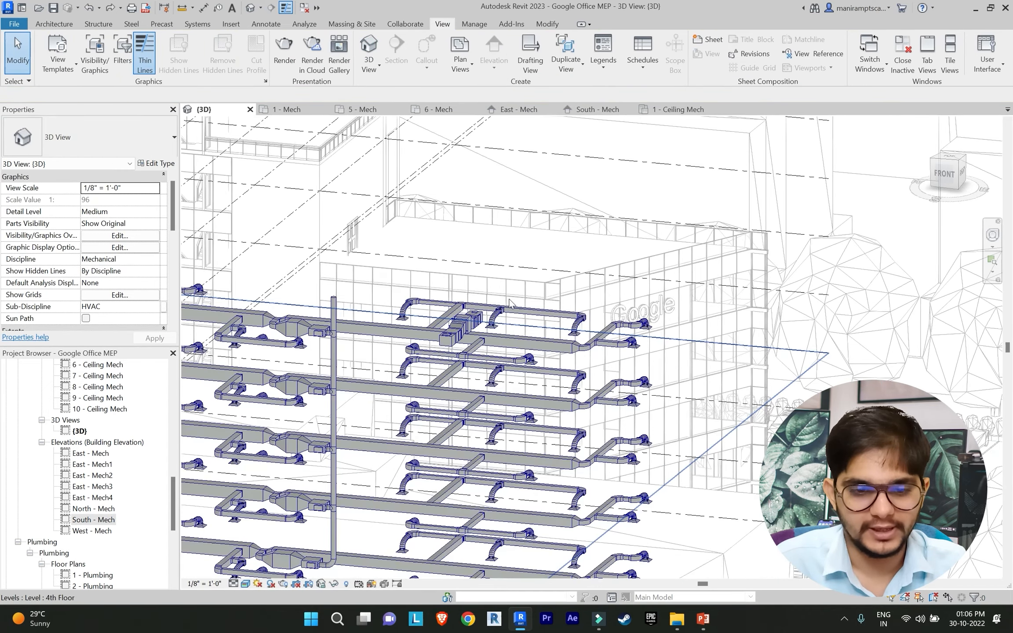
scroll(413, 300, "up", 2)
scroll(525, 316, "up", 3)
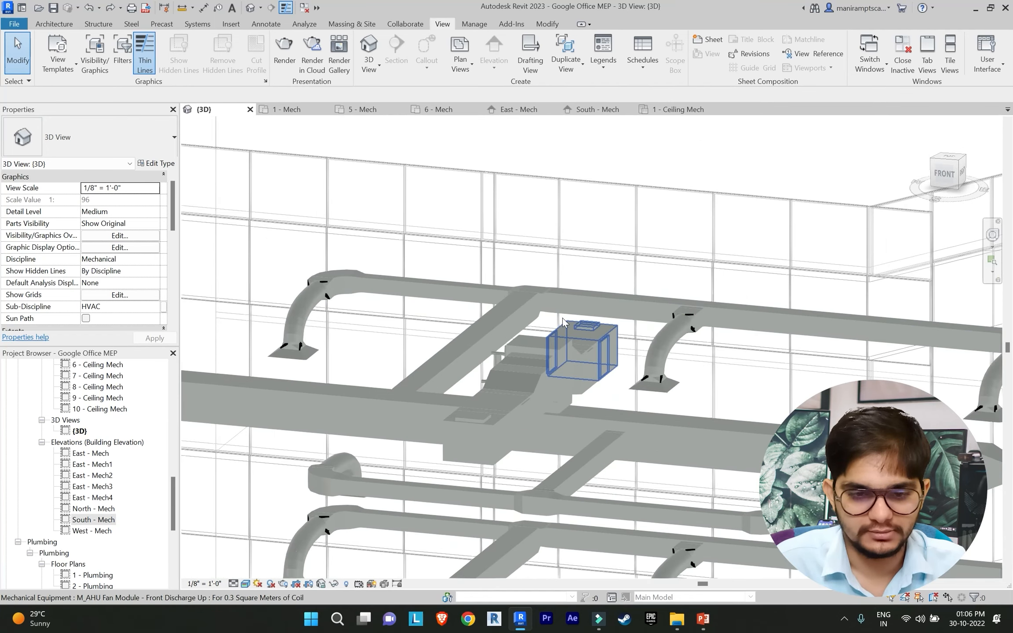
middle_click_drag(563, 319, 490, 303, "shift")
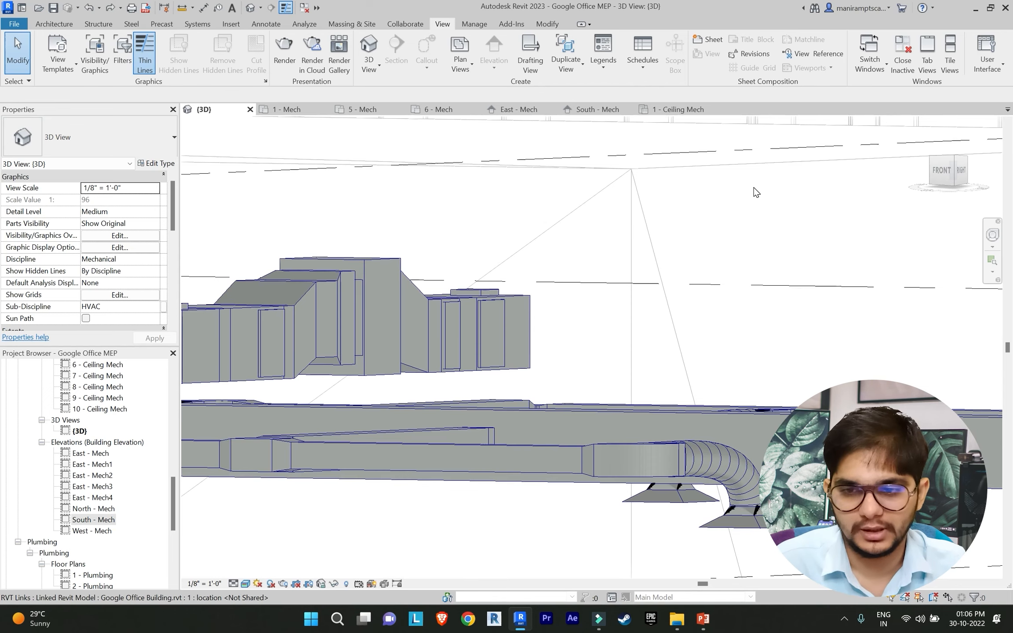
middle_click_drag(756, 192, 710, 305, "shift")
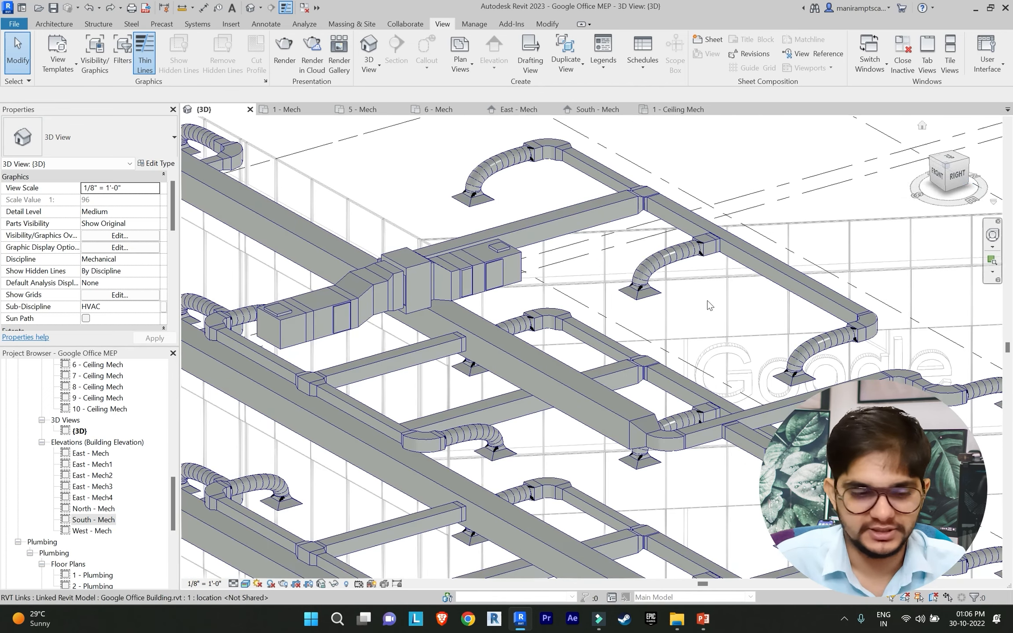
Step: In the East - Mech elevation, draw a vertical duct up from the AHU fan module's top outlet, ending slightly below the riser's top
double_click(92, 454)
scroll(502, 355, "up", 5)
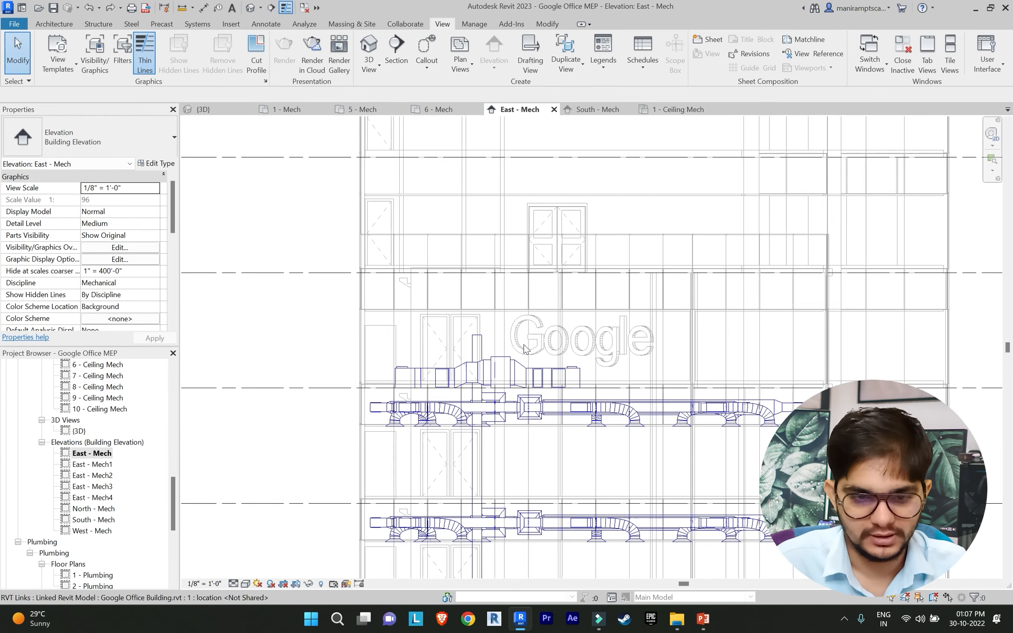
scroll(525, 349, "up", 3)
left_click(568, 378)
scroll(603, 343, "up", 3)
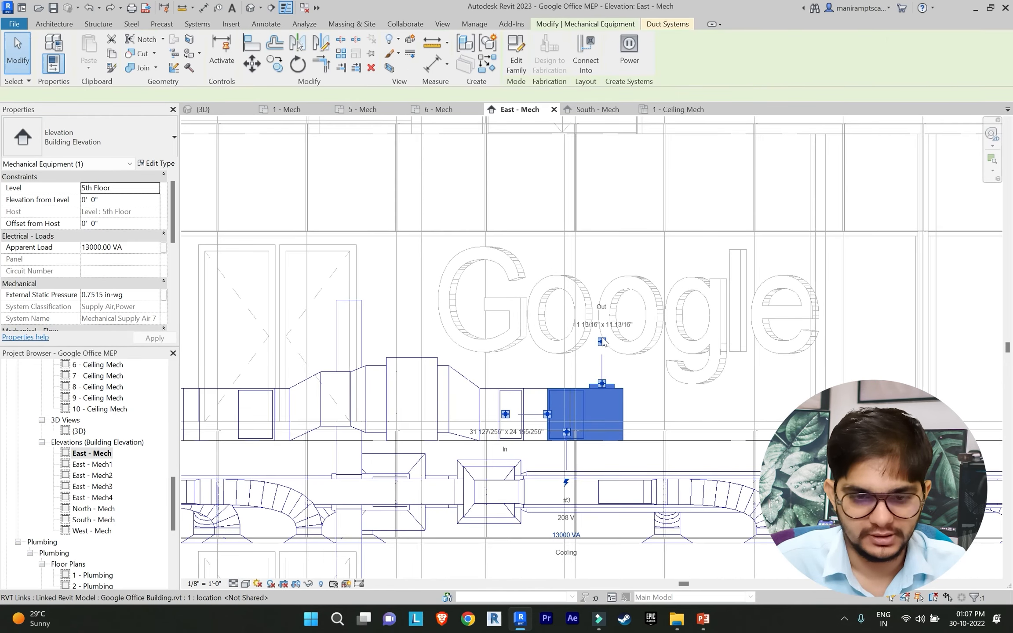
left_click(602, 342)
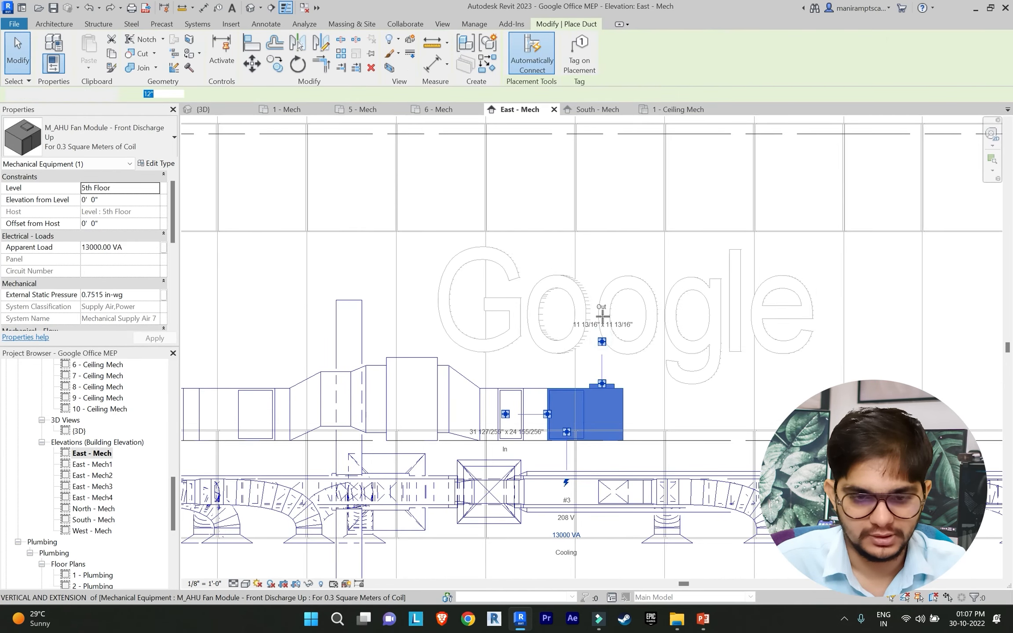
left_click(660, 311)
key("Escape")
key("Escape")
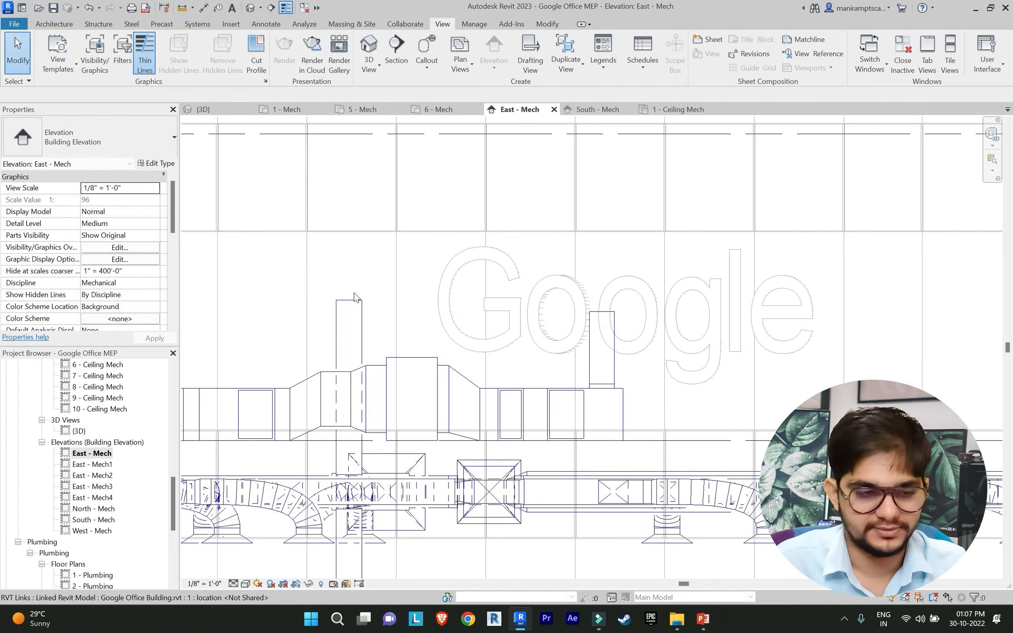
Step: In the South - Mech elevation, route a 12"x12" rectangular duct from the AHU outlet duct's top toward the riser, down 3'-8", and toward the riser again
double_click(93, 520)
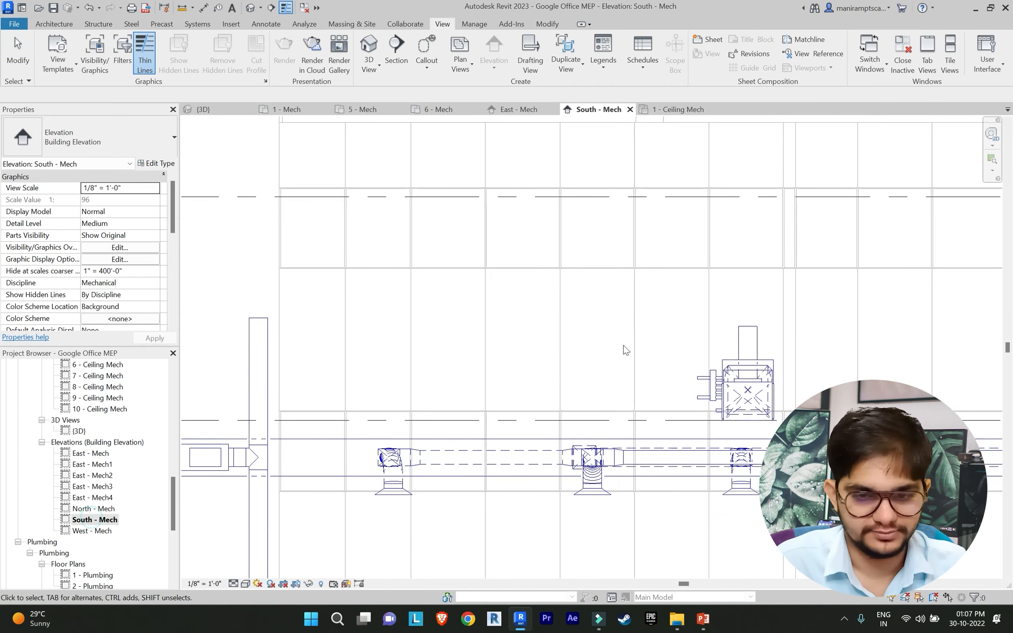
scroll(748, 335, "up", 2)
left_click(741, 326)
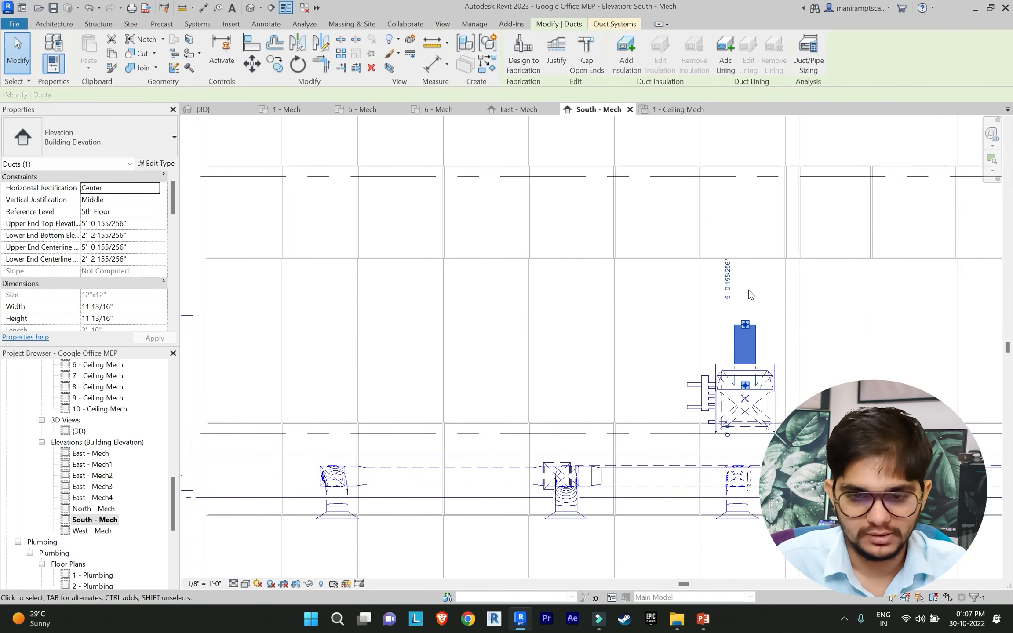
key("Escape")
left_click(204, 25)
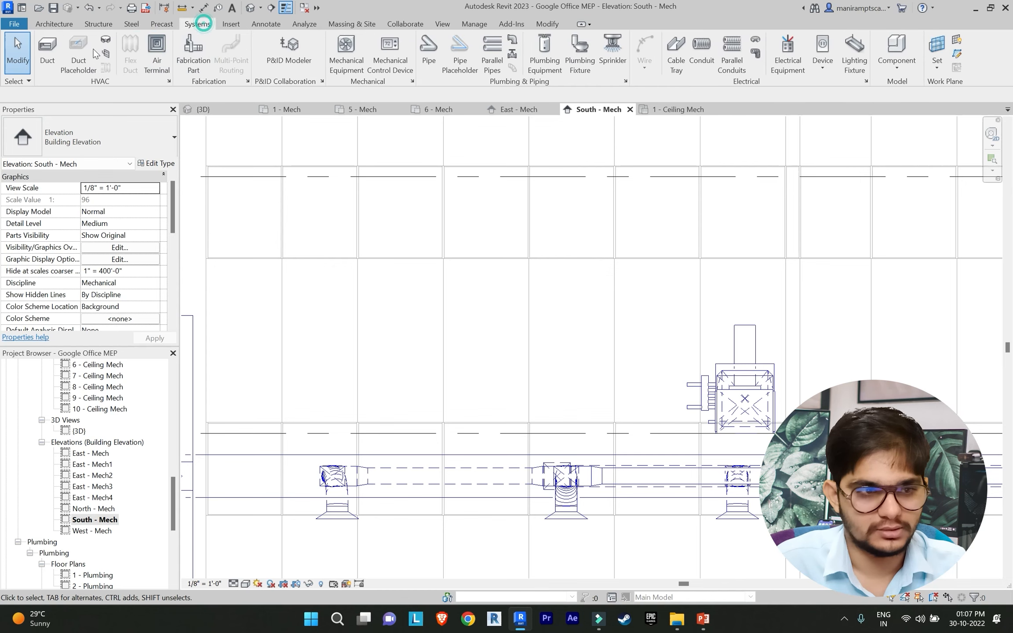
left_click(46, 50)
left_click(745, 326)
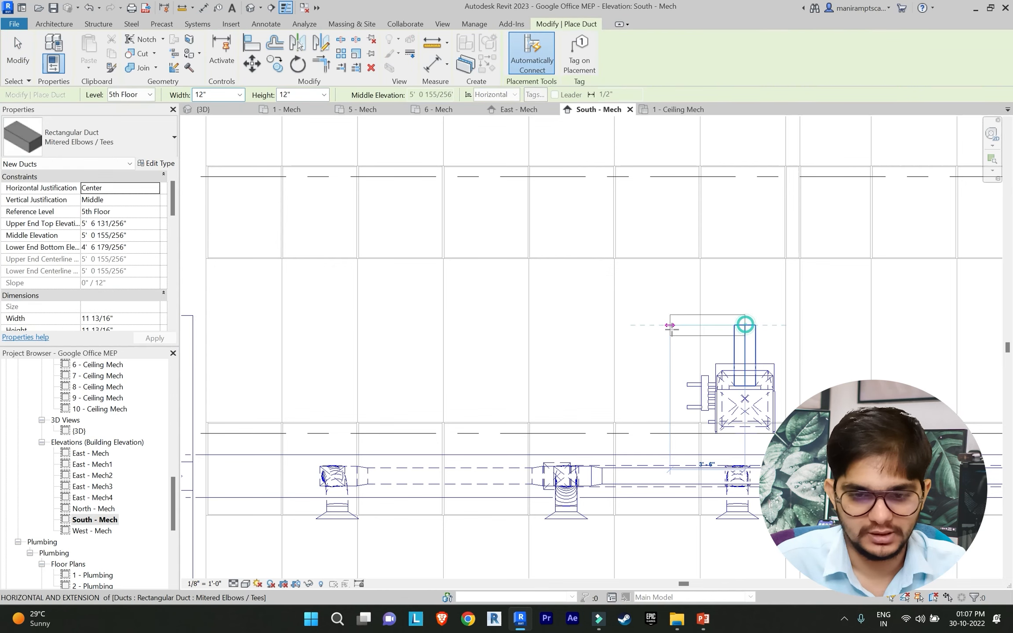
left_click(662, 325)
scroll(662, 371, "up", 2)
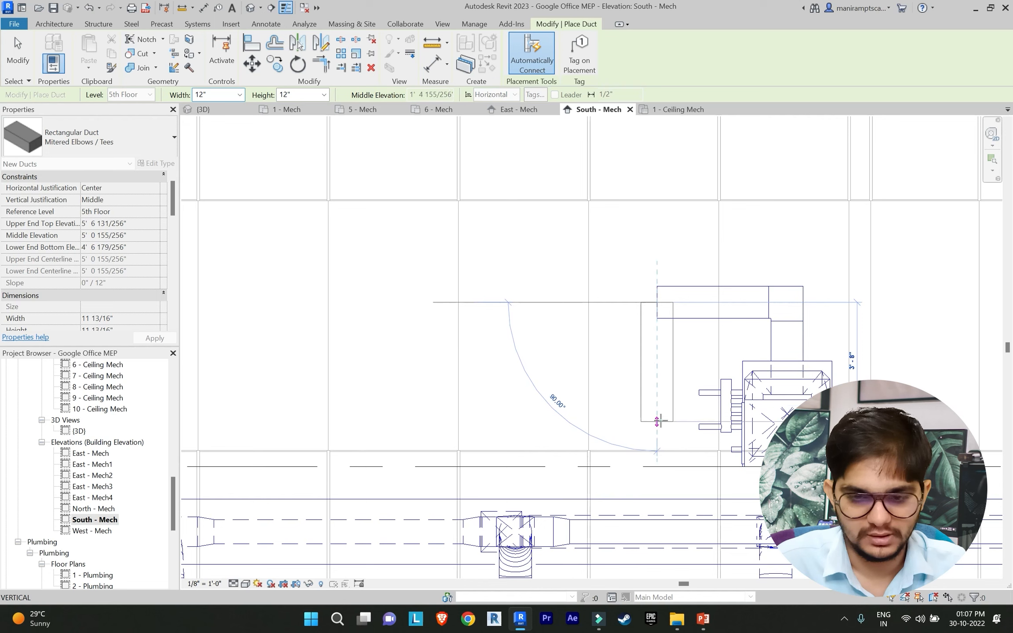
left_click(658, 421)
left_click(560, 421)
key("Escape")
key("Escape")
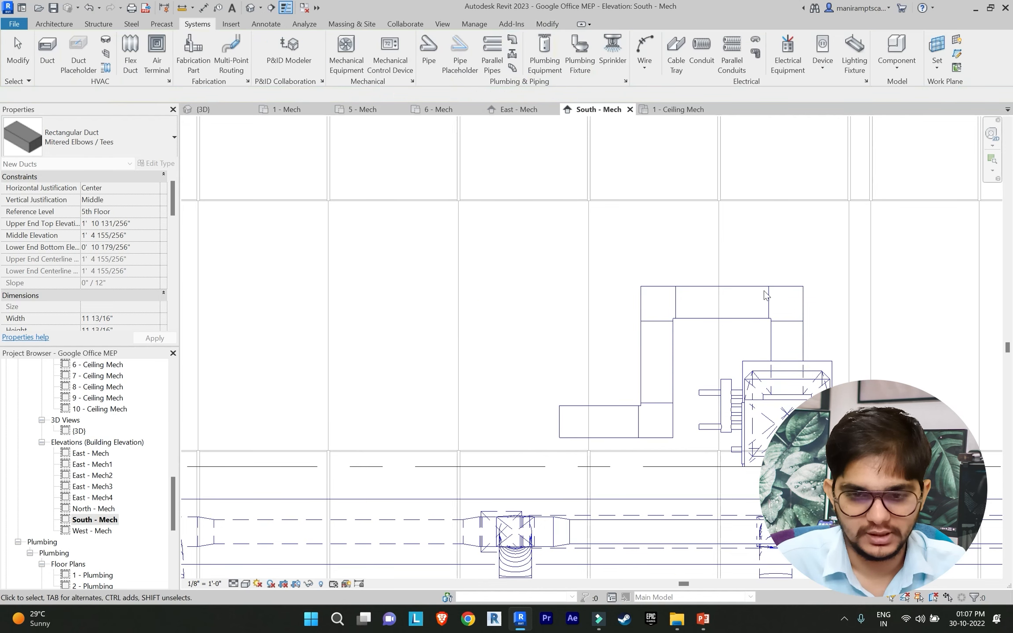
Step: Replace the three mitered elbows of the AHU outlet duct run with radius elbows
left_click(775, 294)
left_click(97, 134)
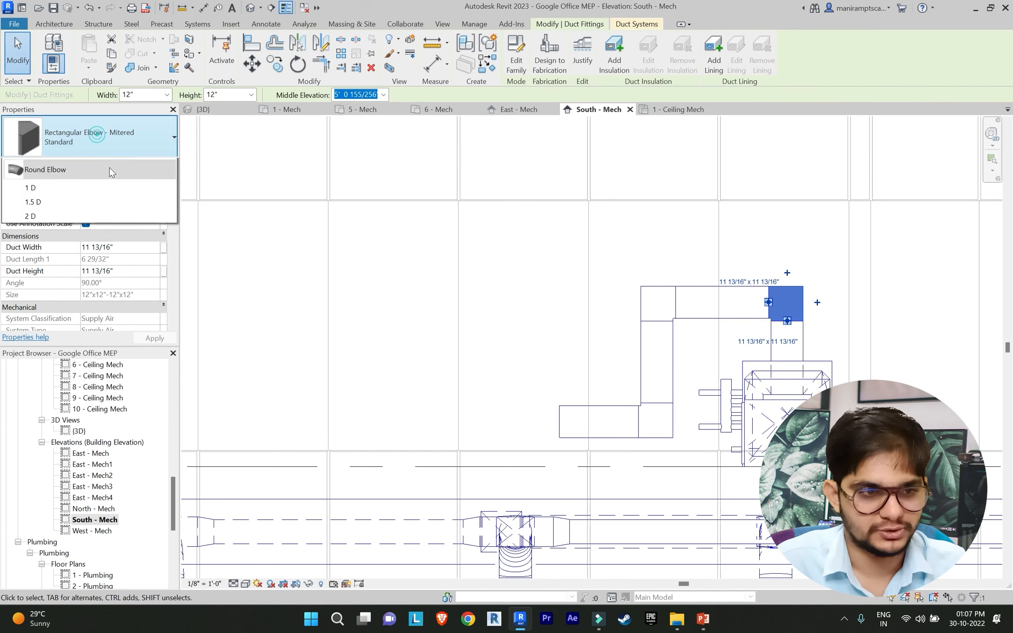
left_click(84, 318)
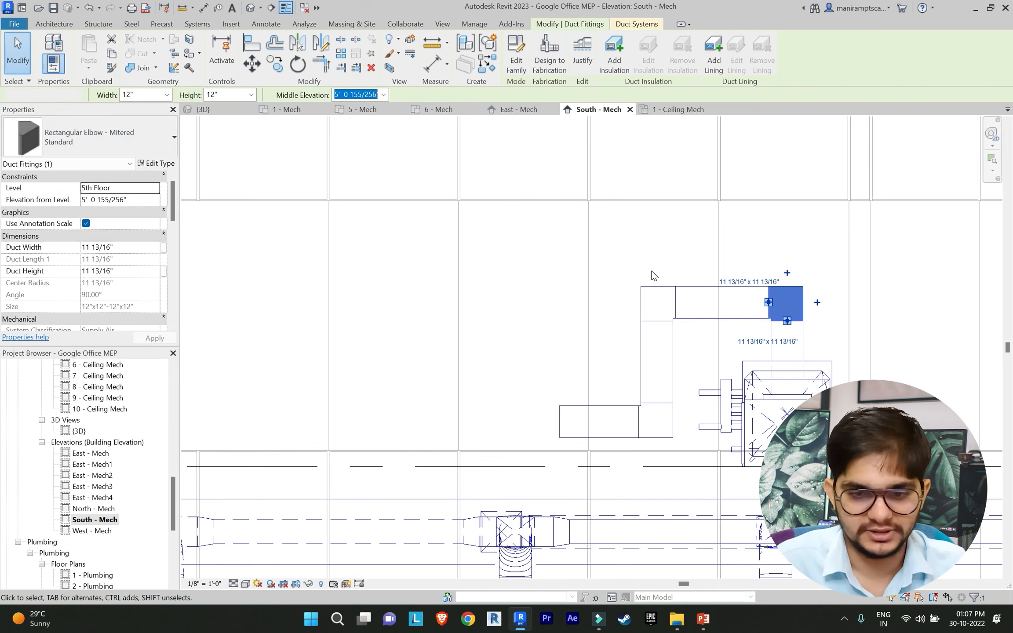
left_click(645, 293)
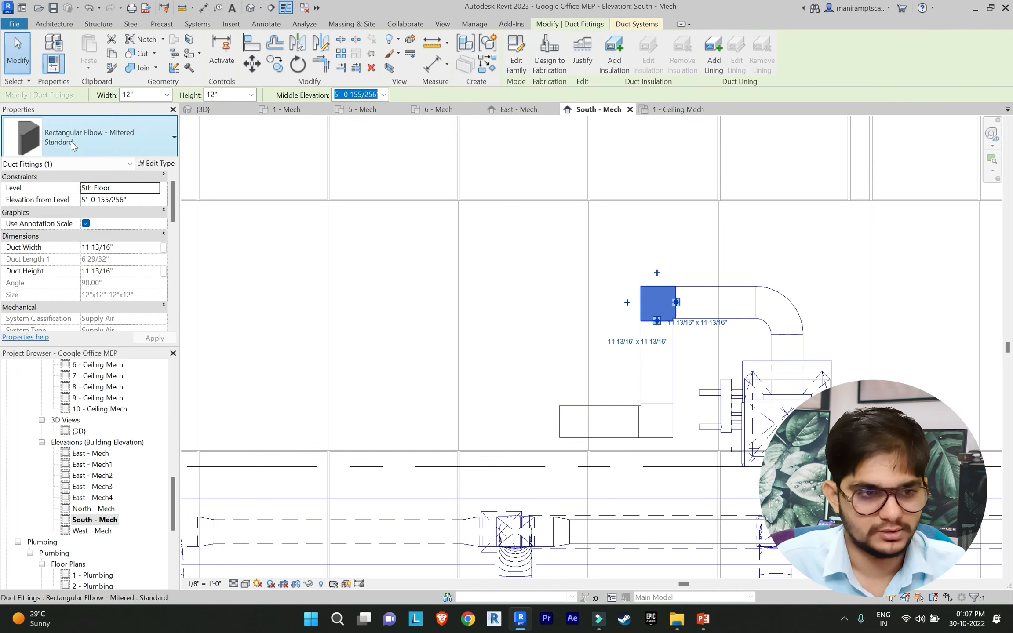
left_click(71, 142)
left_click(69, 317)
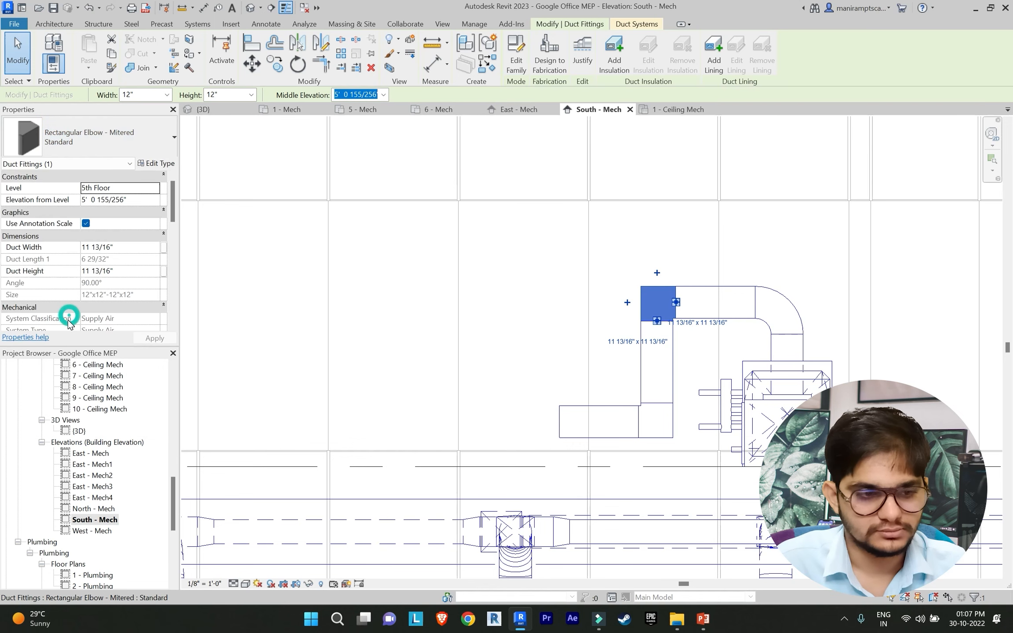
left_click(78, 141)
left_click(77, 328)
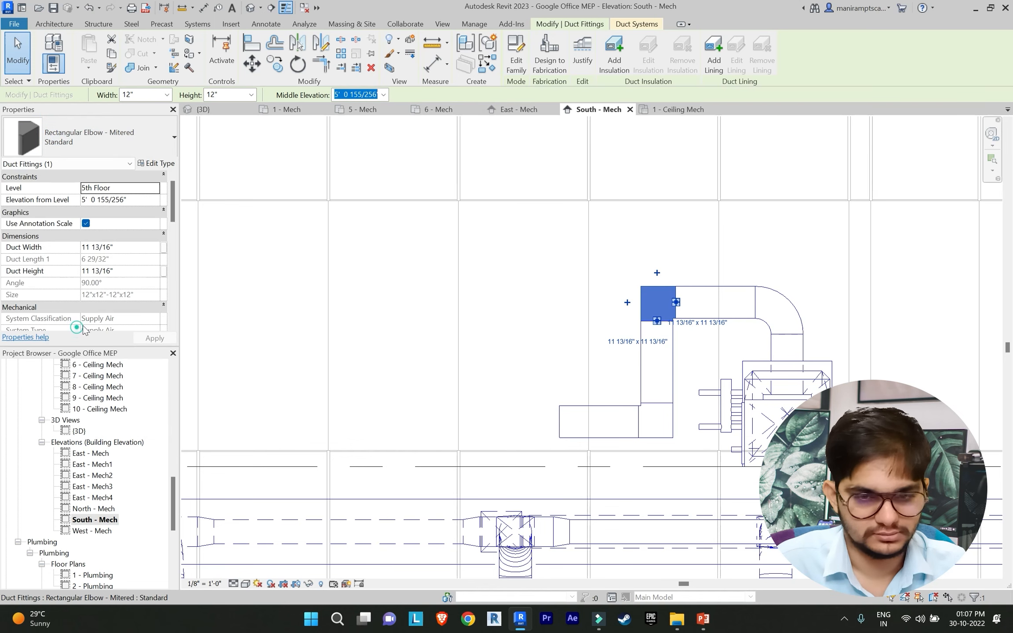
left_click(655, 421)
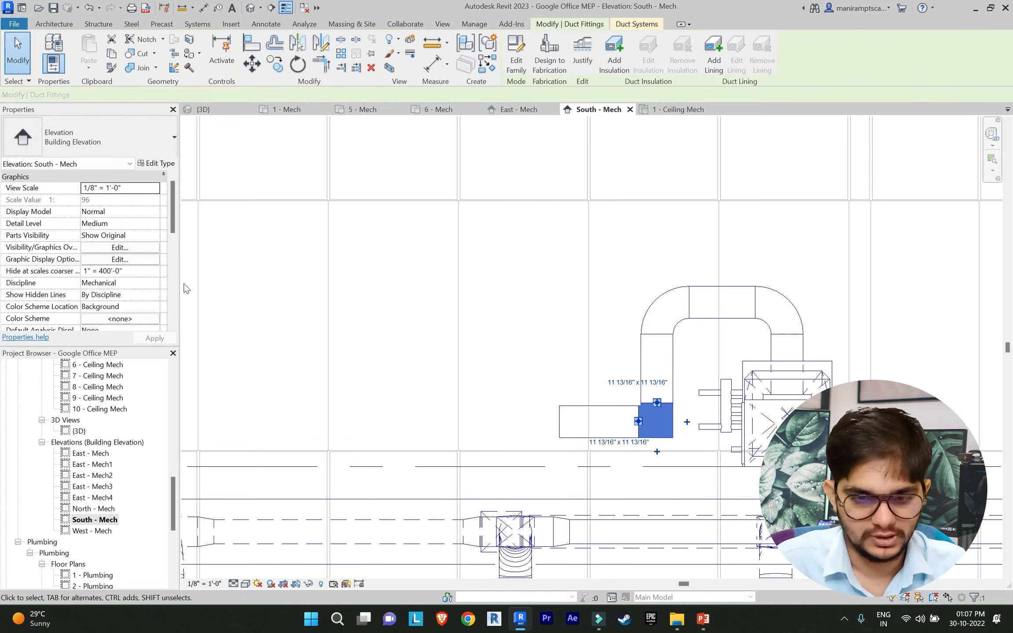
left_click(77, 140)
left_click(57, 325)
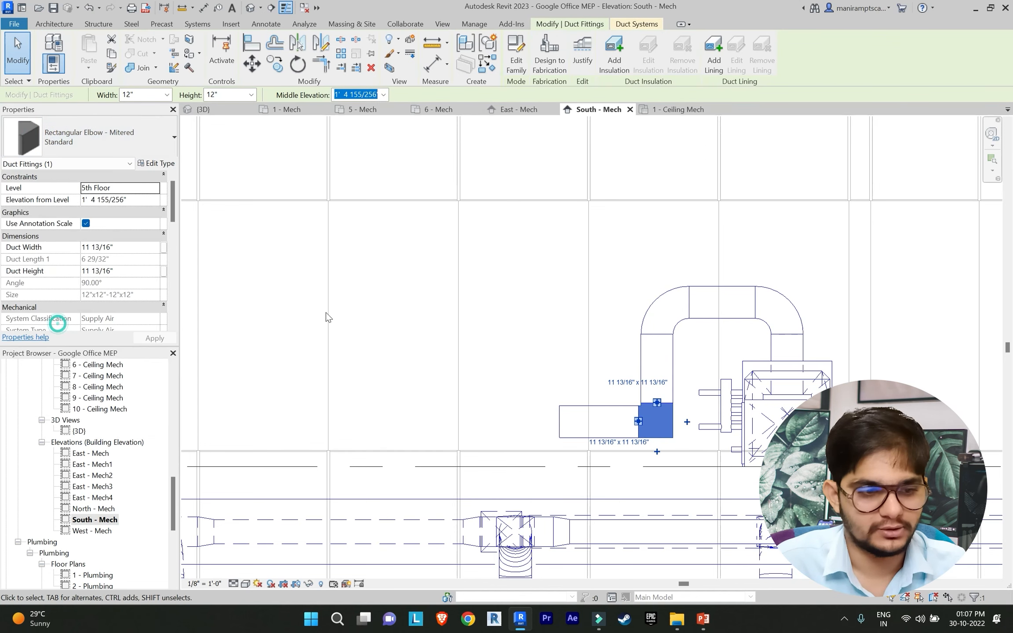
key("Escape")
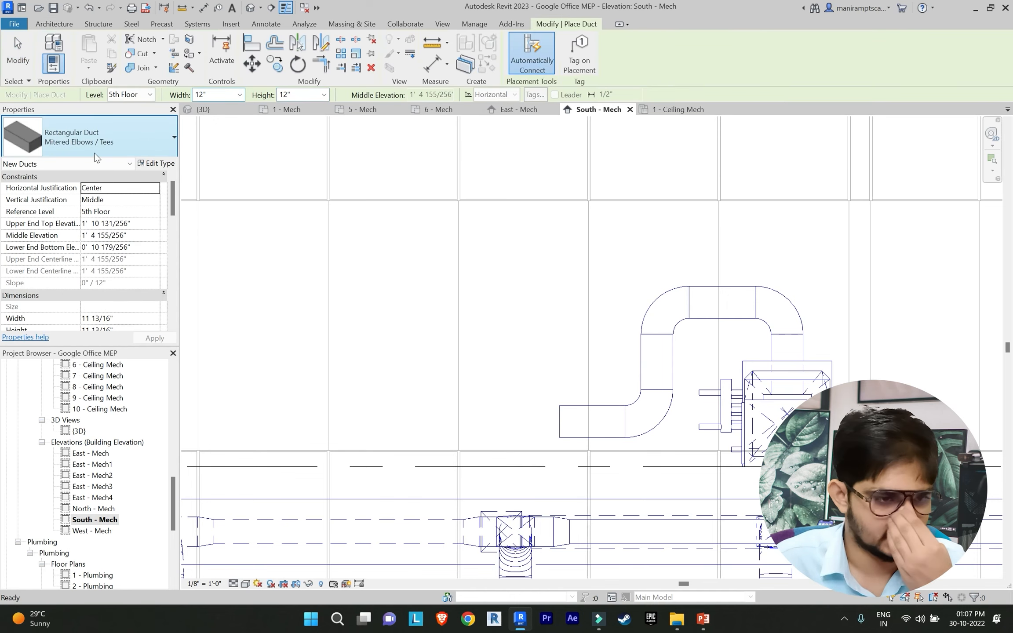
Step: Set the elbow in the Mitered Elbows / Tees duct type's routing preferences to Rectangular Elbow - Radius: 1 W
left_click(167, 164)
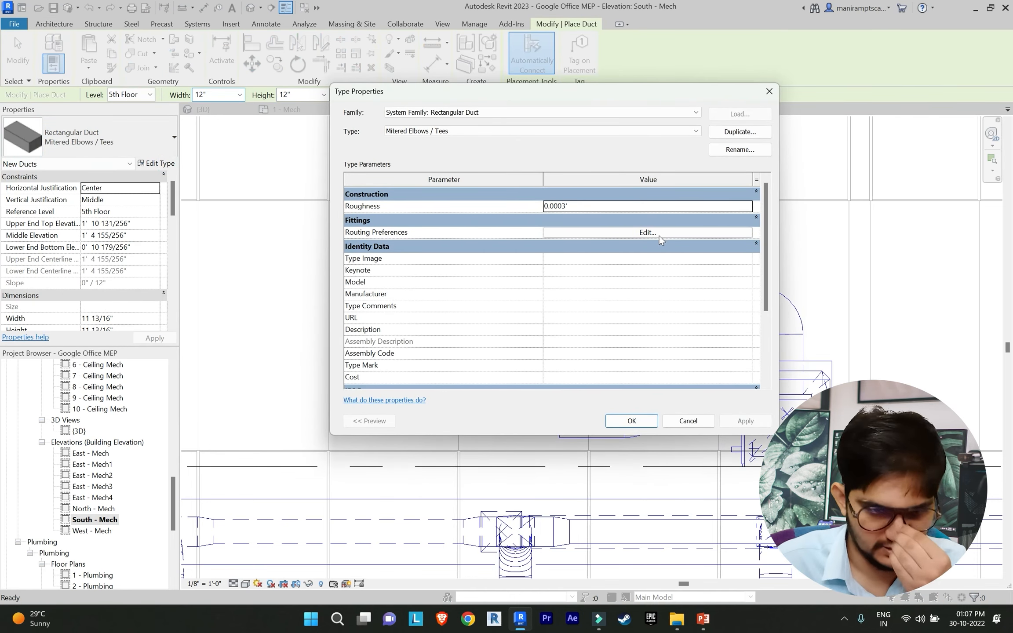
left_click(655, 234)
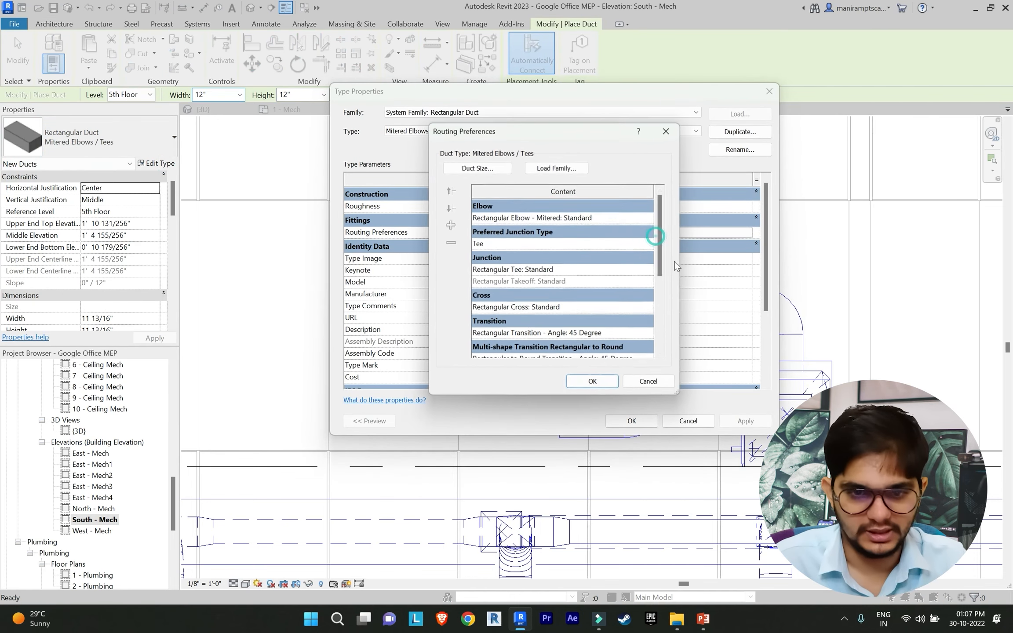
left_click(649, 217)
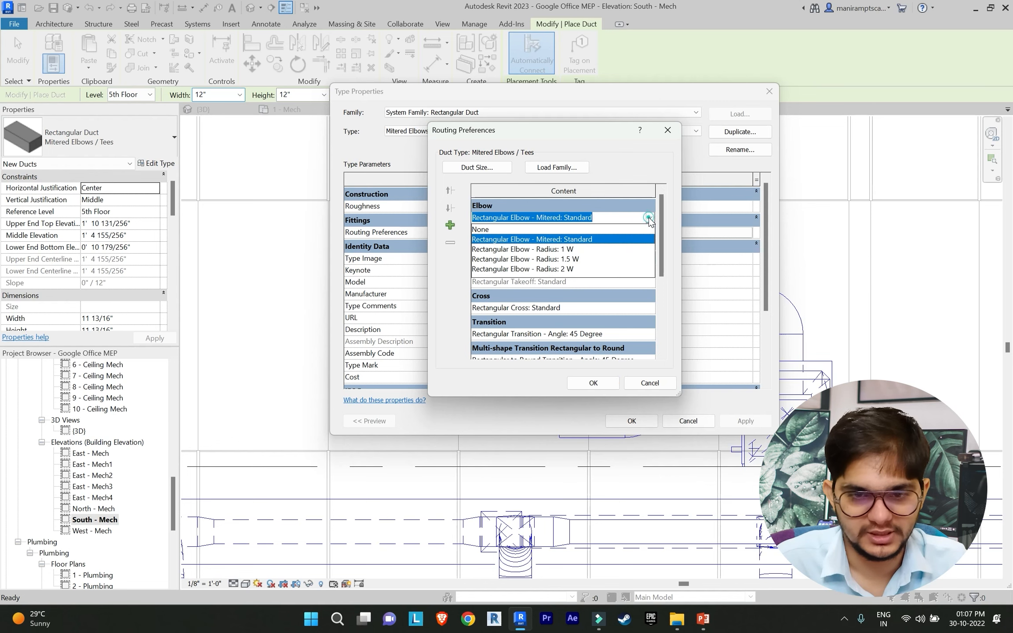
left_click(569, 249)
left_click(593, 383)
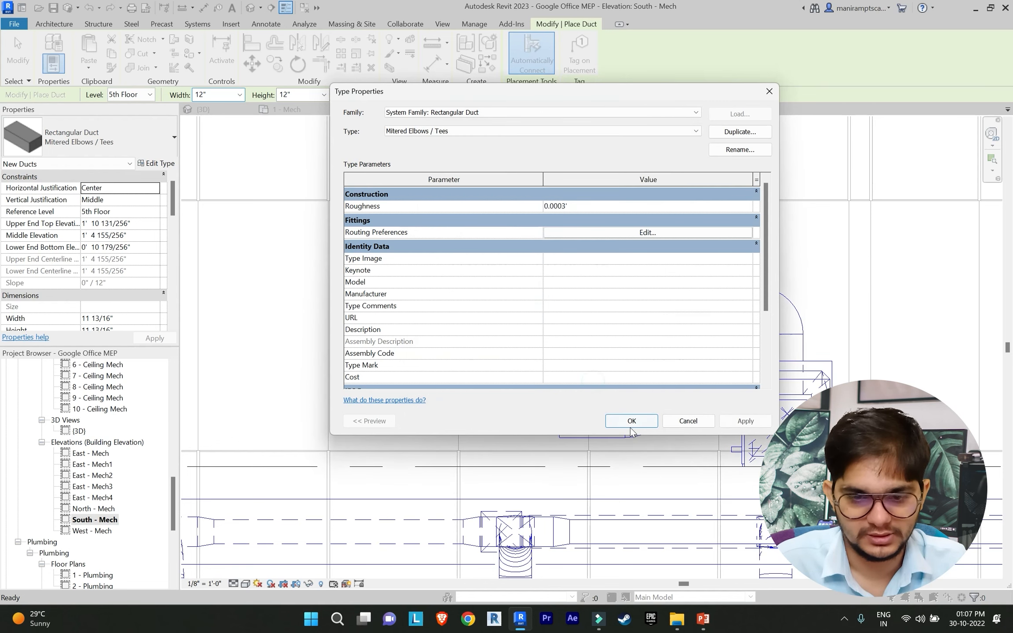
left_click(631, 421)
Step: Extend the lower horizontal duct about 15'-1" toward the vertical riser, ending short of it
left_click(556, 421)
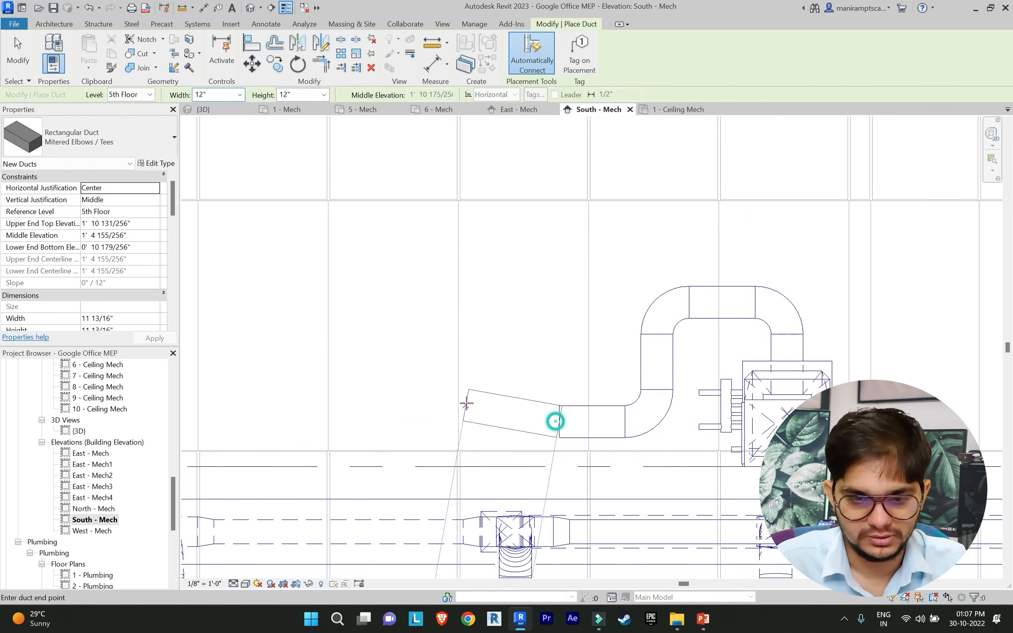
middle_click_drag(466, 403, 637, 344)
scroll(611, 347, "down", 2)
middle_click_drag(492, 360, 568, 360)
scroll(567, 360, "down", 1)
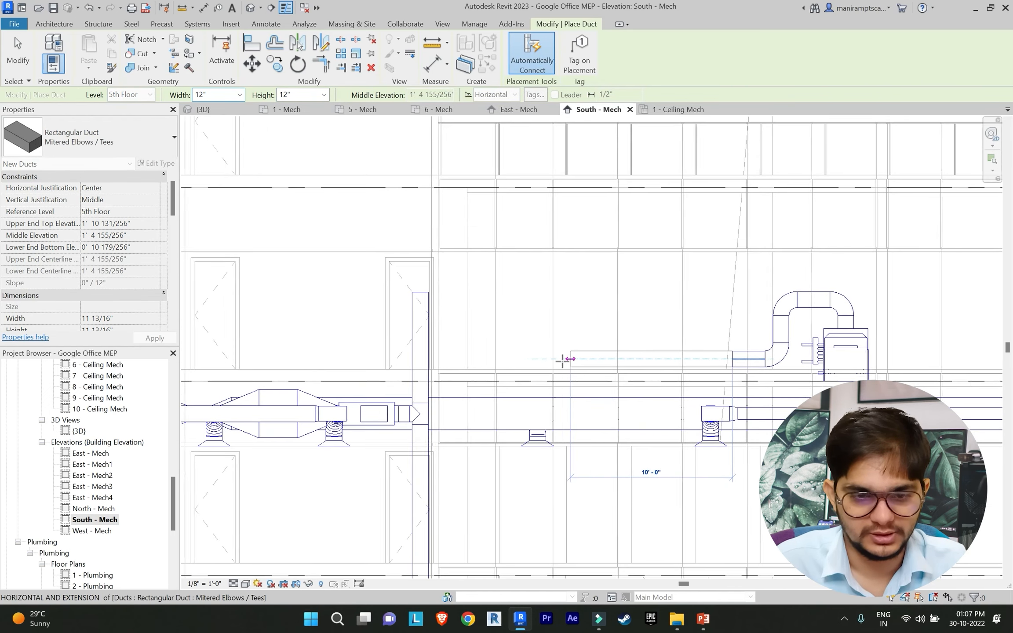
scroll(527, 359, "up", 3)
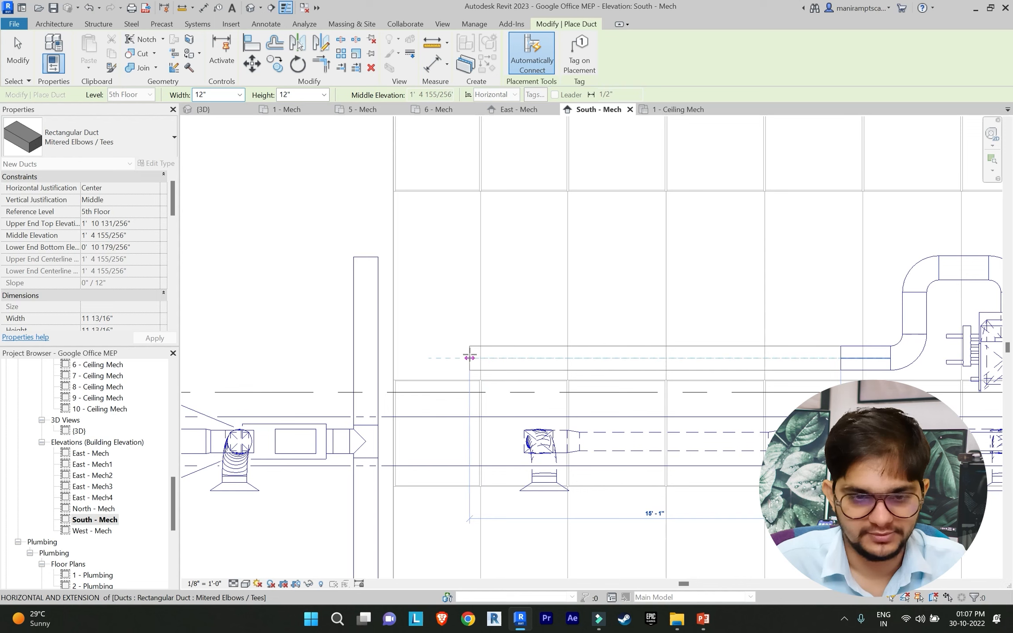
left_click(470, 358)
key("Escape")
key("Escape")
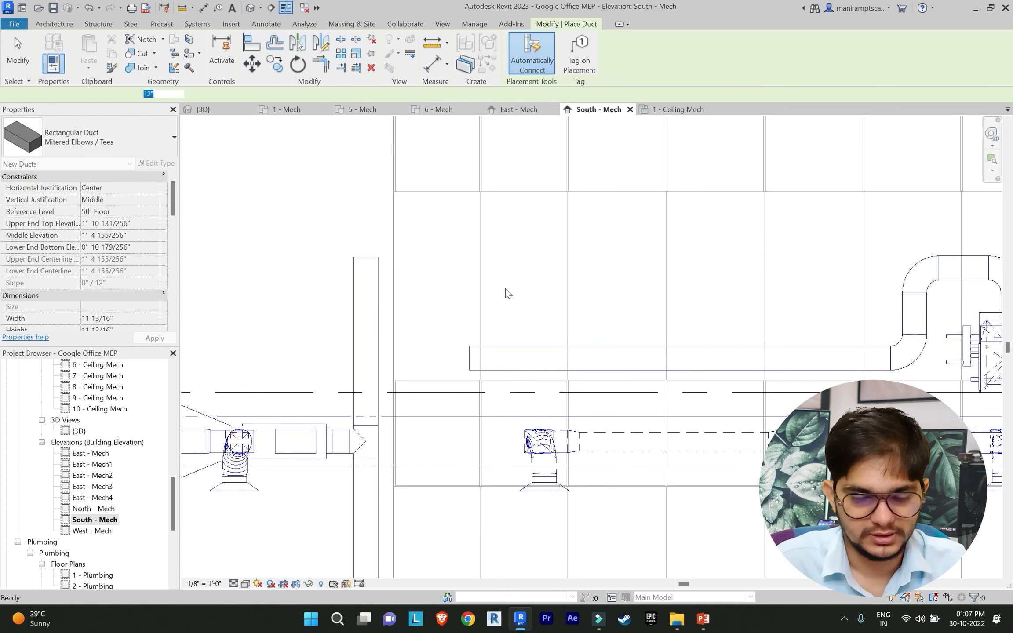
Step: Open the 6 - Mech floor plan with the AHU duct run's free end and the riser
scroll(93, 416, "up", 5)
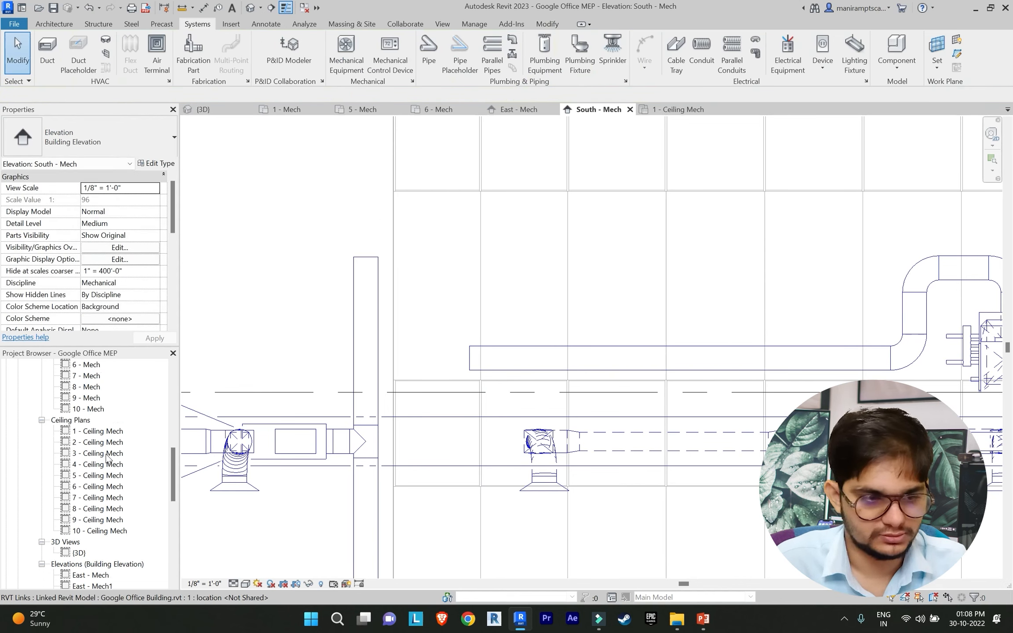
scroll(92, 416, "up", 2)
double_click(88, 409)
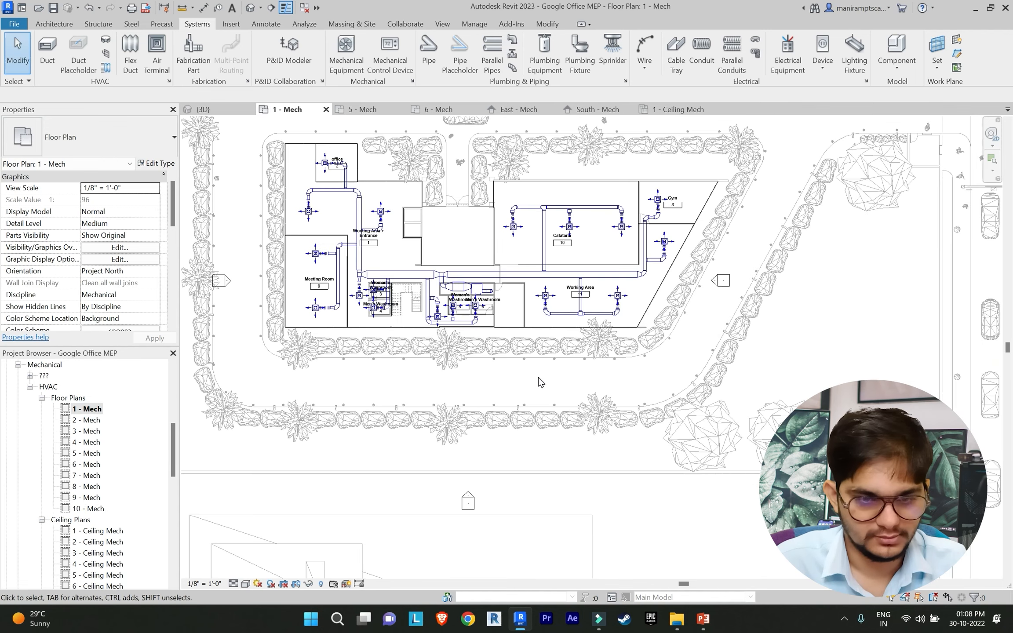
scroll(479, 316, "up", 2)
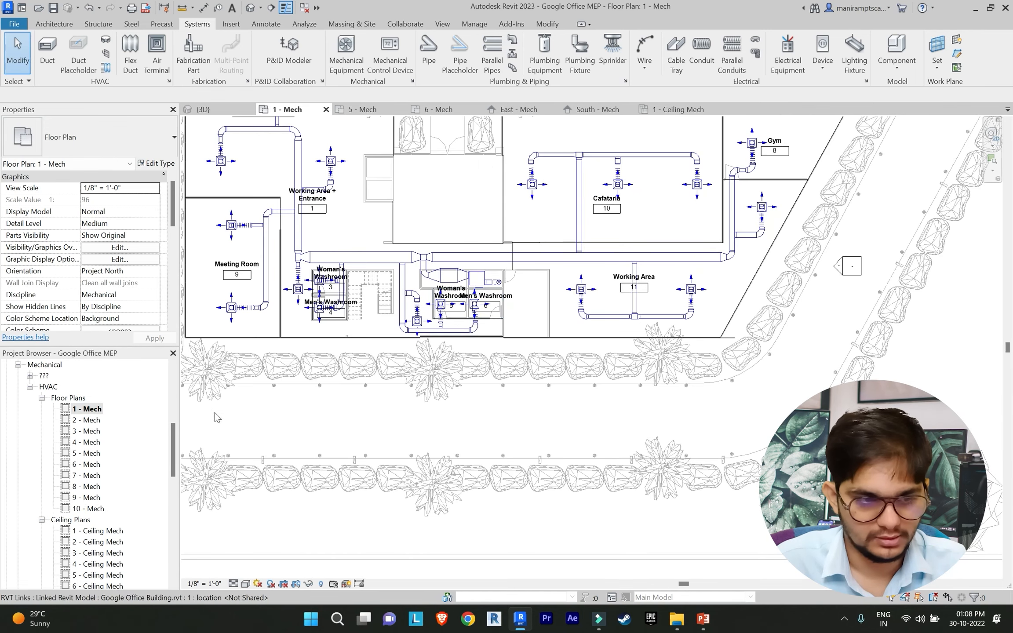
double_click(91, 466)
scroll(533, 281, "up", 1)
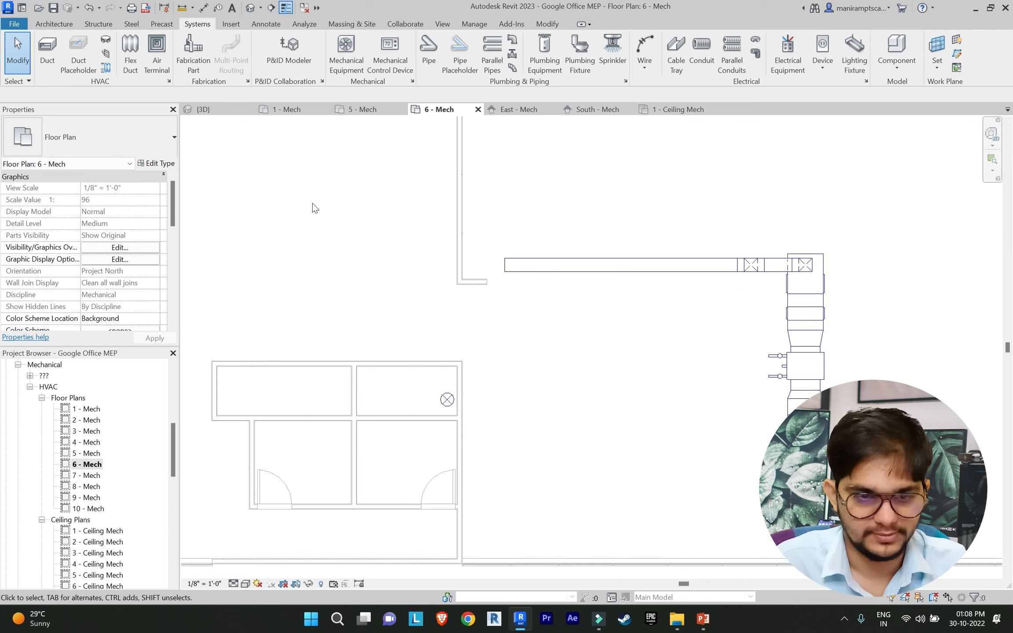
left_click(502, 265)
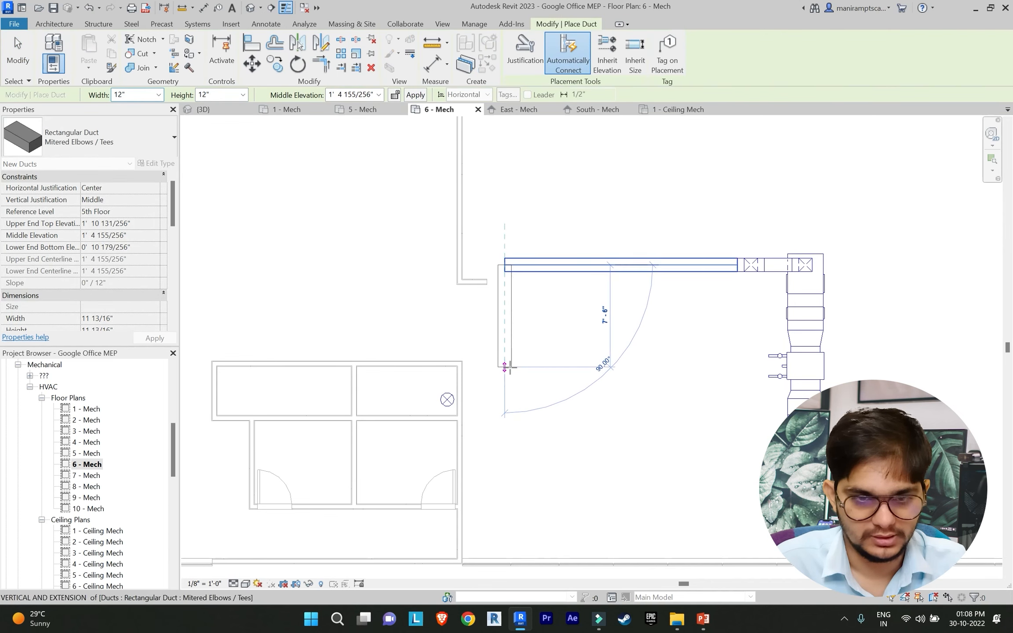
key("Escape")
key("Escape")
Step: Shorten the long horizontal duct's free end to about 15'-0" from its elbow near the AHU
left_click(508, 266)
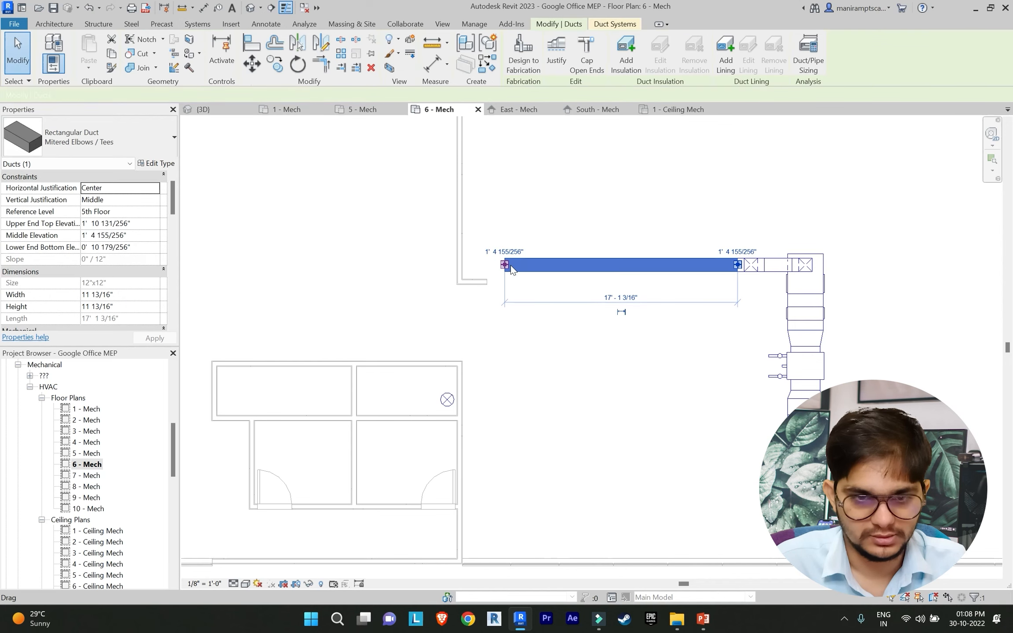
left_click_drag(508, 266, 548, 265)
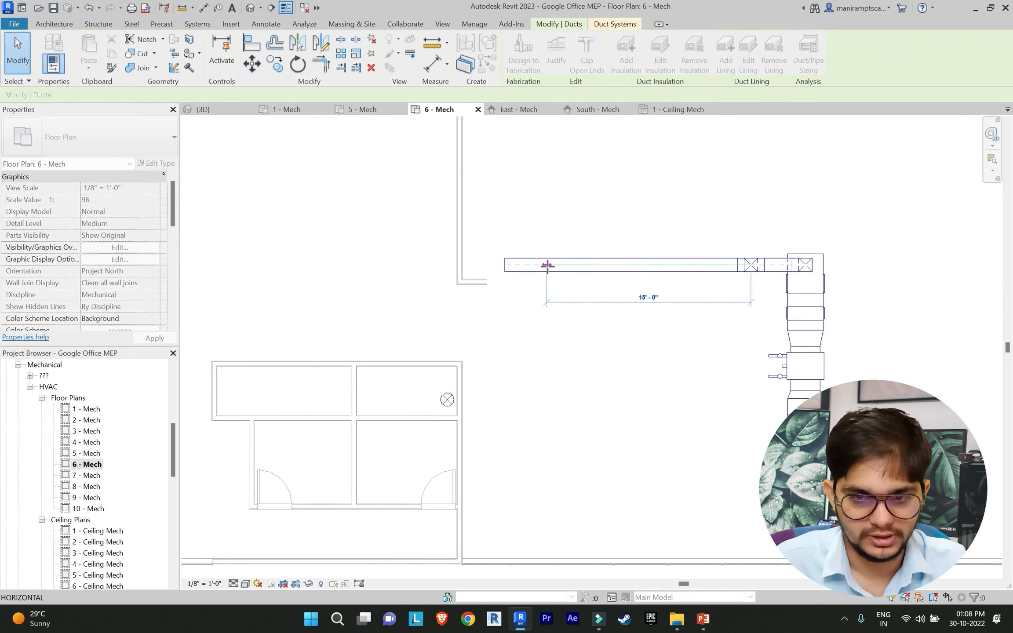
left_click(626, 370)
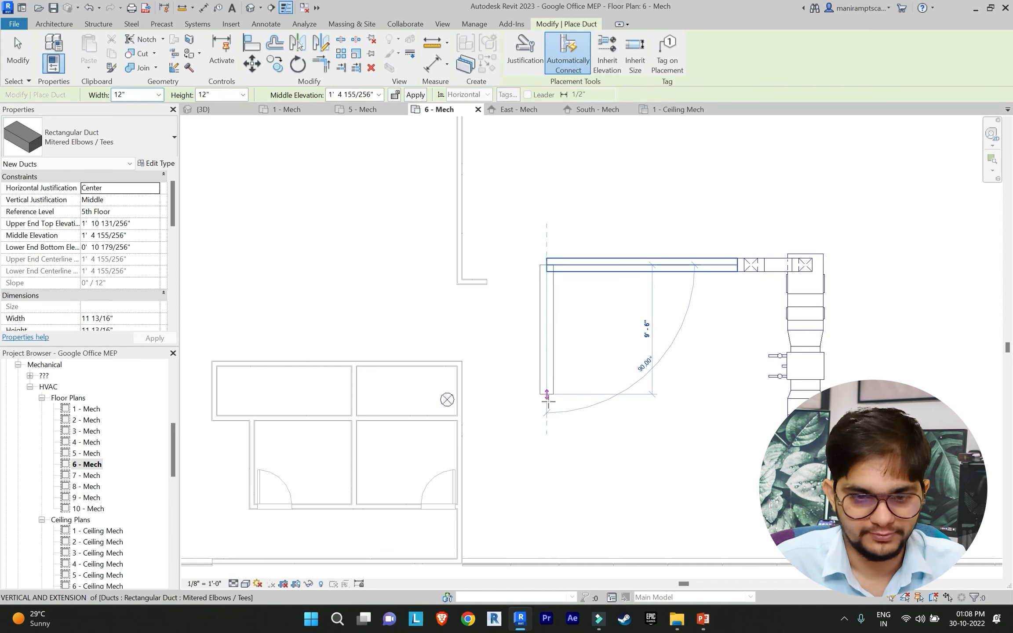
Step: Continue the duct from its shortened end at a right angle until level with the riser's center, and turn it toward the riser, ending just outside the shaft wall
left_click(547, 269)
left_click(546, 399)
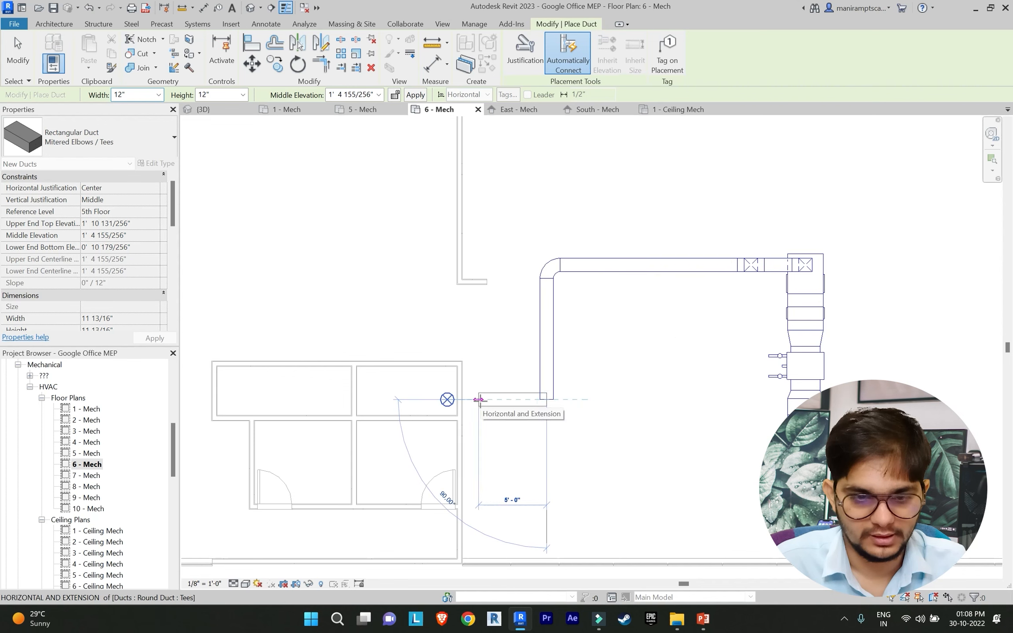
left_click(484, 400)
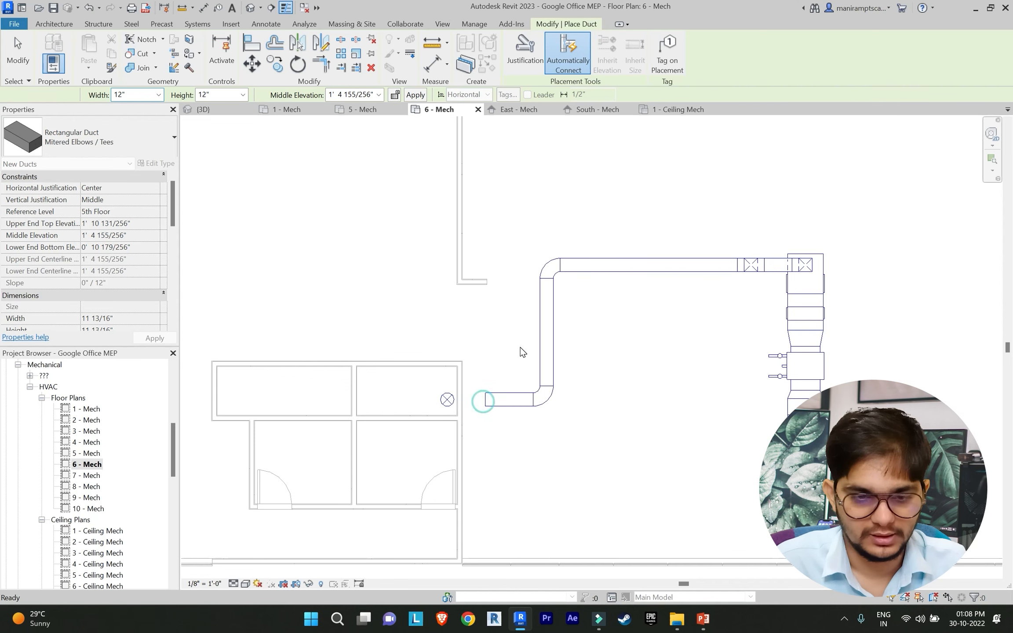
key("Escape")
key("Escape")
Step: In the South - Mech elevation, route the duct's free end up to the riser's top level and across to join the riser
scroll(116, 452, "down", 1)
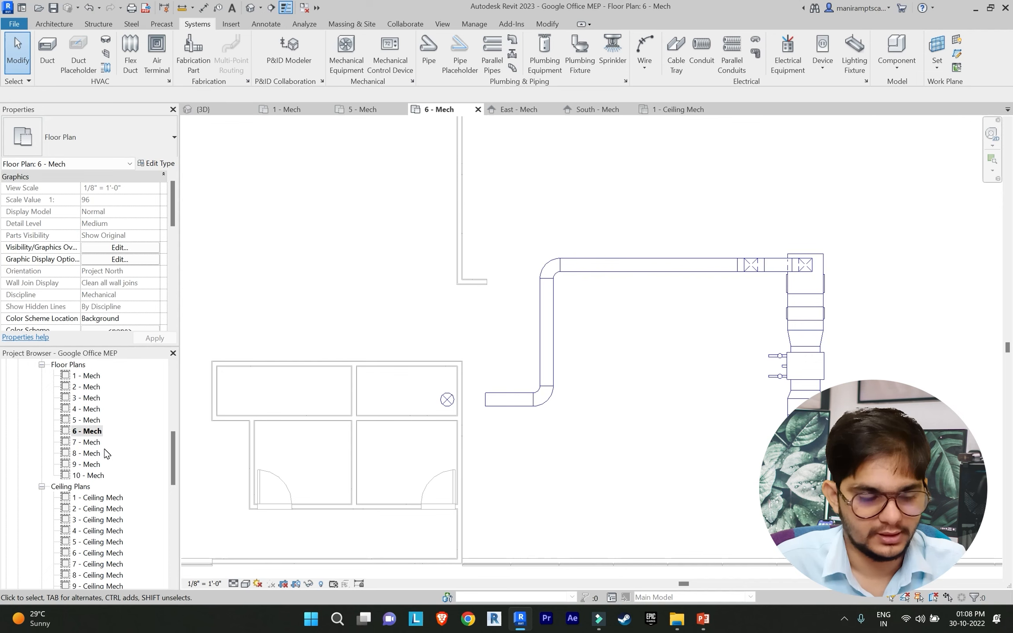
scroll(109, 482, "down", 5)
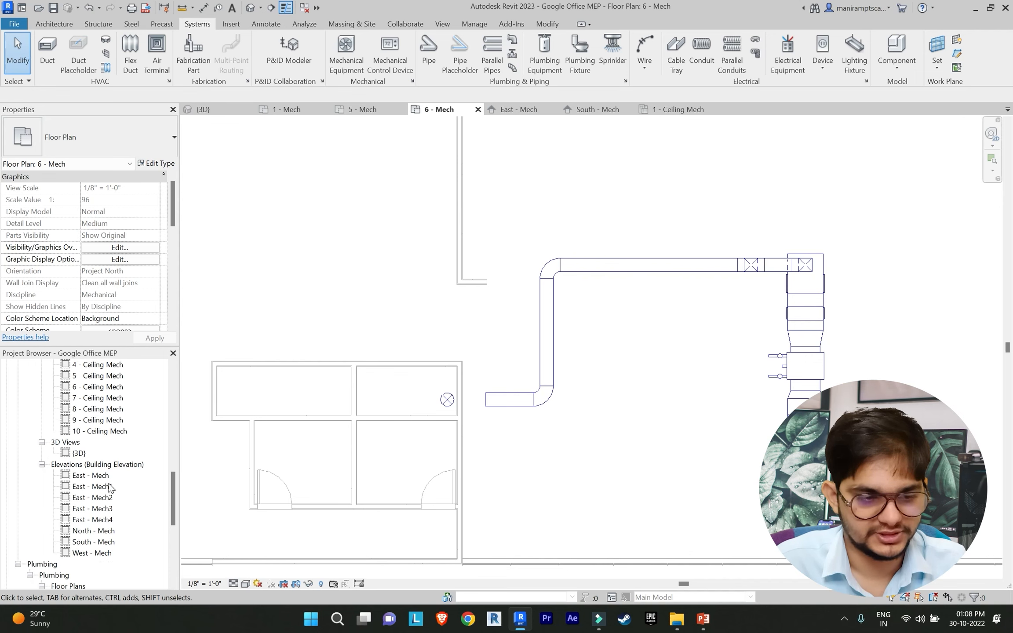
double_click(103, 542)
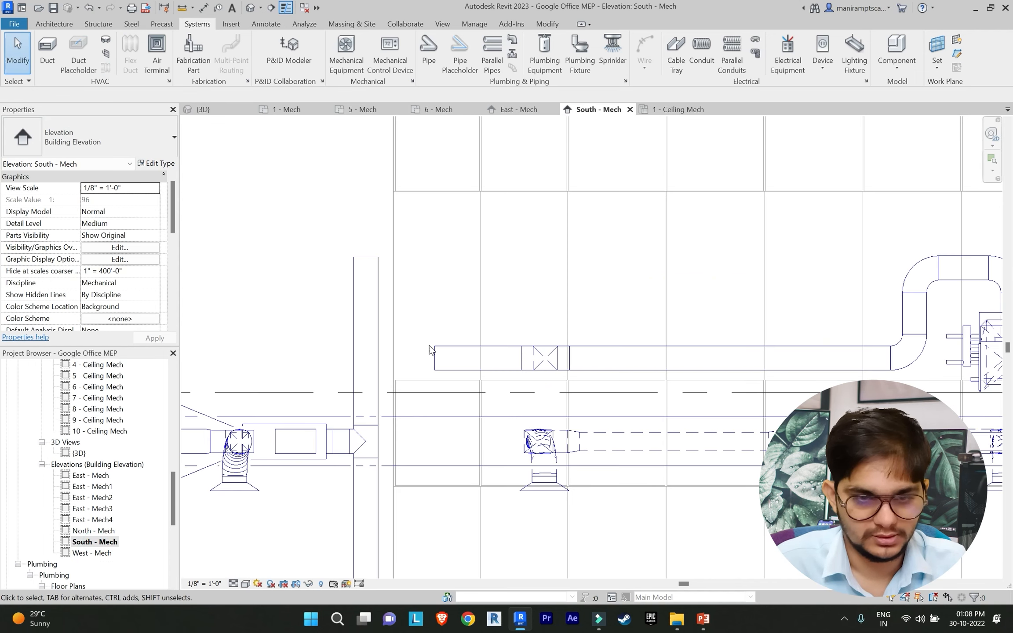
left_click(47, 54)
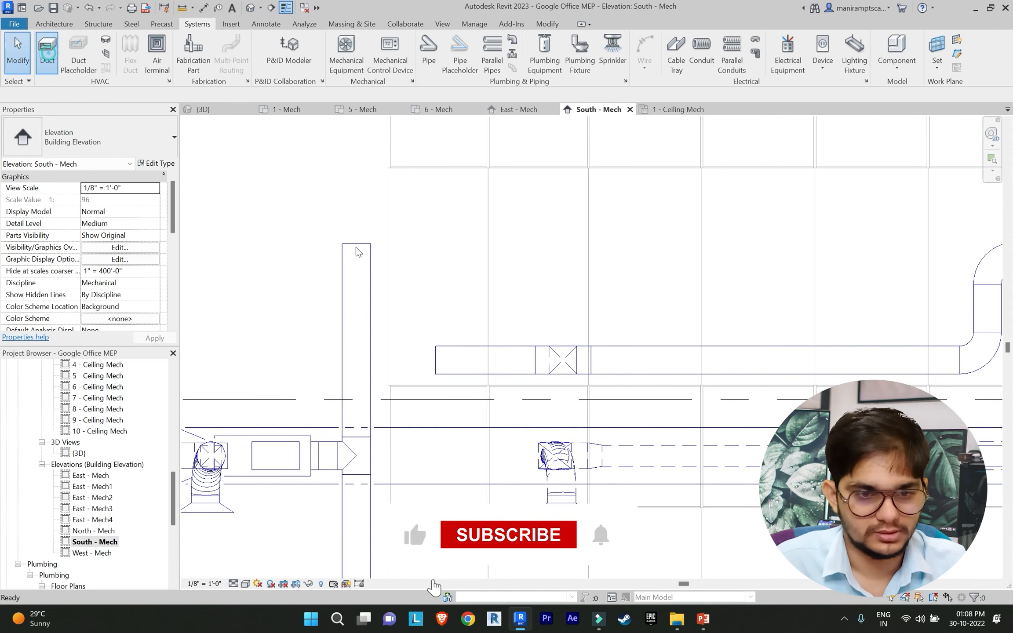
left_click(435, 358)
left_click(435, 244)
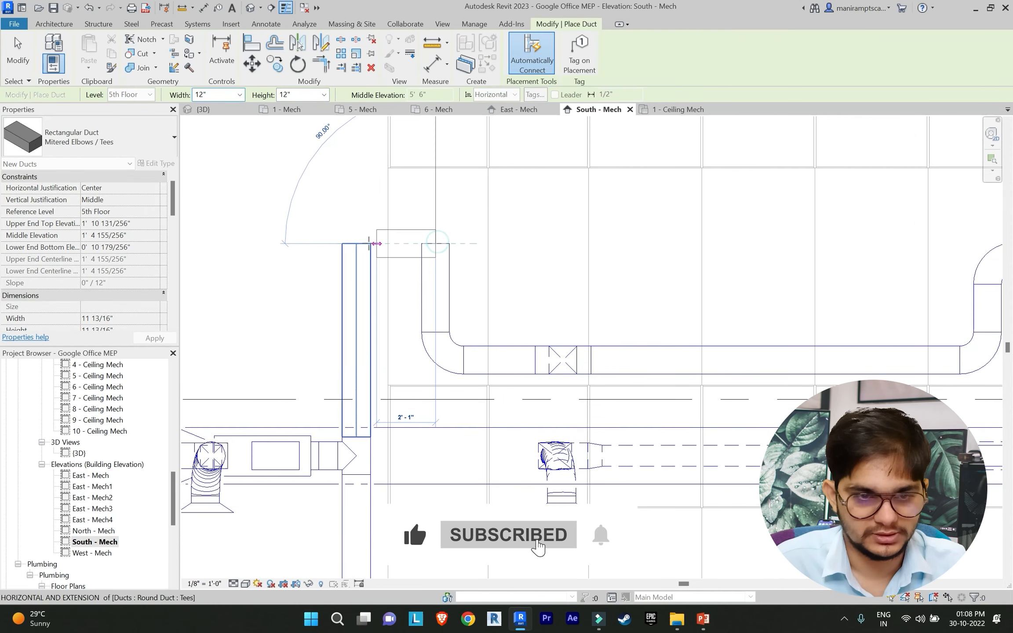
left_click(448, 213)
key("Escape")
key("Escape")
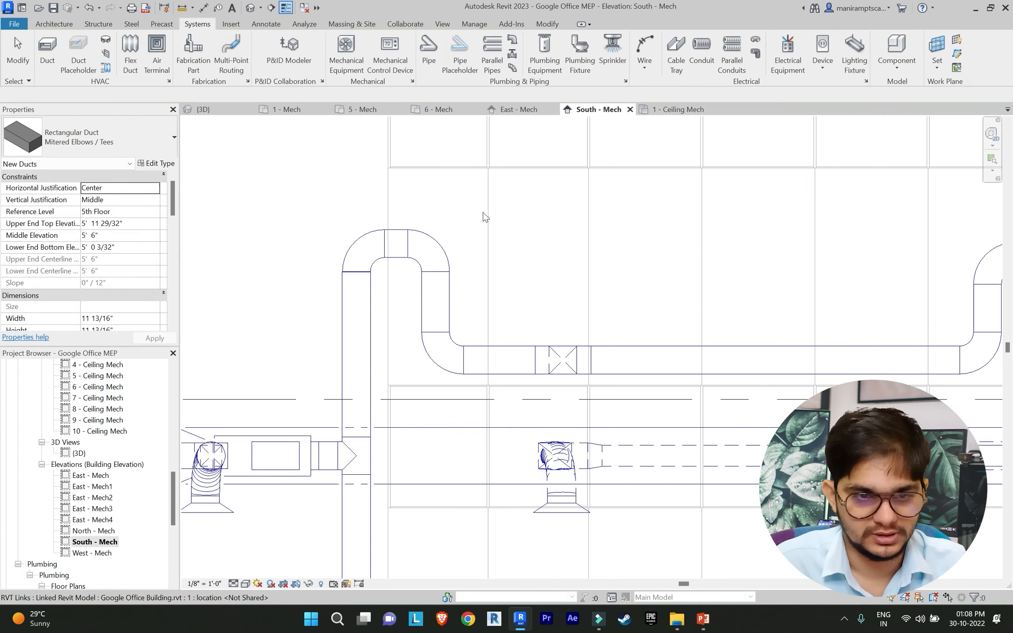
Step: Inspect the duct run between the vertical riser and the AHU in the 3D view
left_click(444, 23)
left_click(369, 47)
scroll(555, 328, "down", 5)
middle_click_drag(554, 329, 708, 246)
scroll(601, 382, "up", 3)
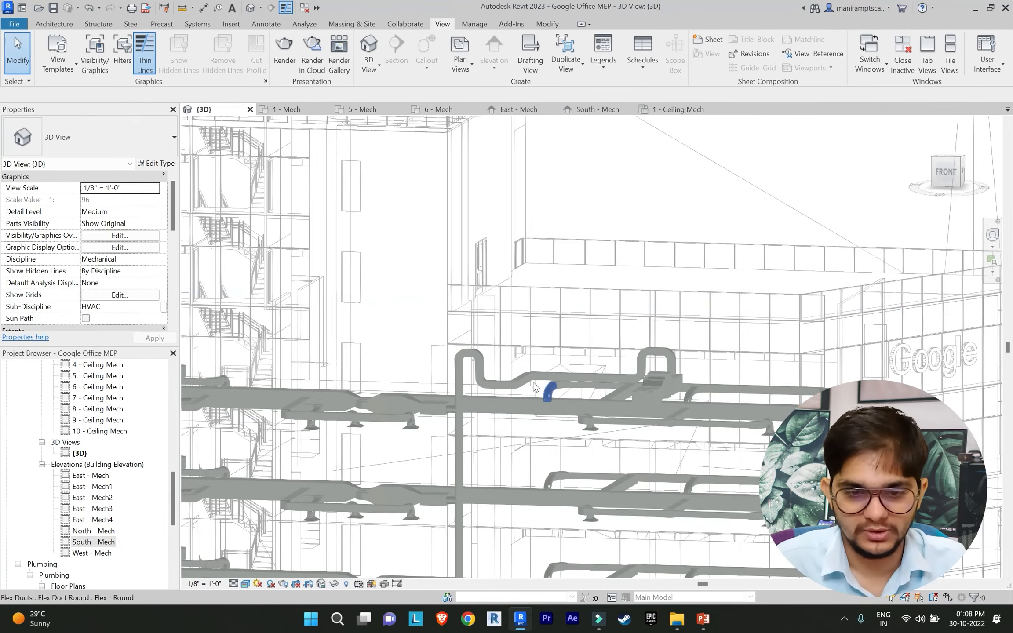
scroll(578, 363, "up", 2)
mouse_move(574, 339)
middle_mouse_down("shift")
mouse_move(570, 314)
mouse_move(574, 345)
middle_mouse_up("shift")
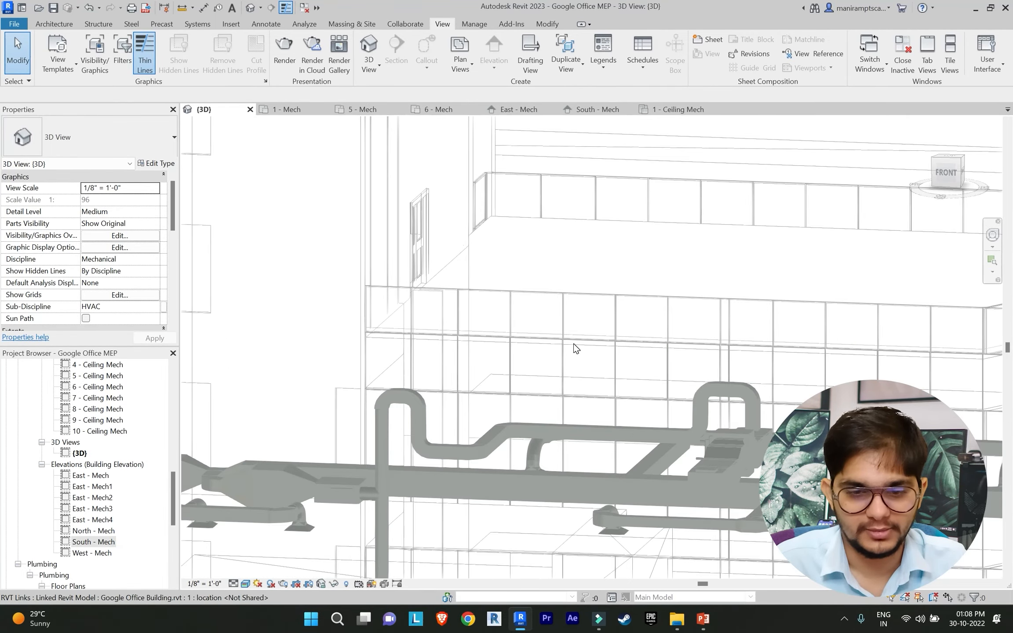
scroll(576, 347, "down", 3)
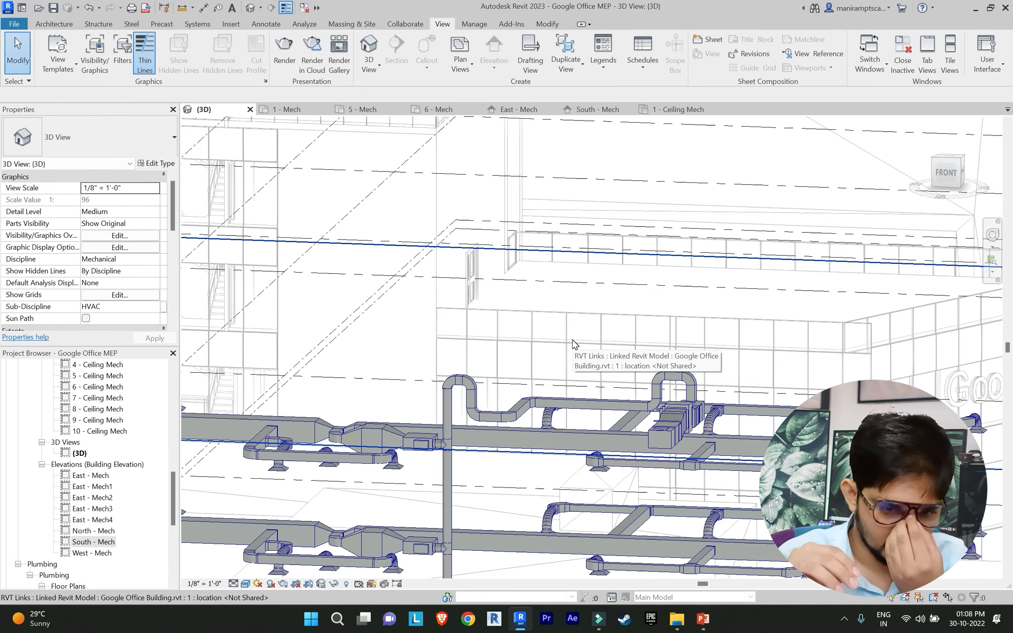
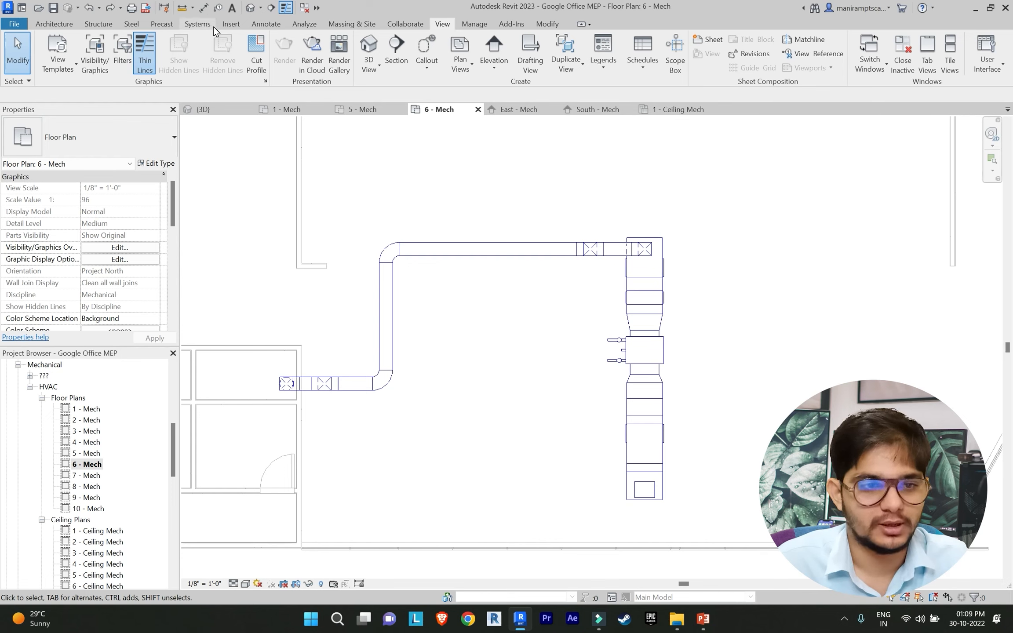
Step: Start placing mechanical equipment in the 6 - Mech floor plan and open its type properties
left_click(197, 24)
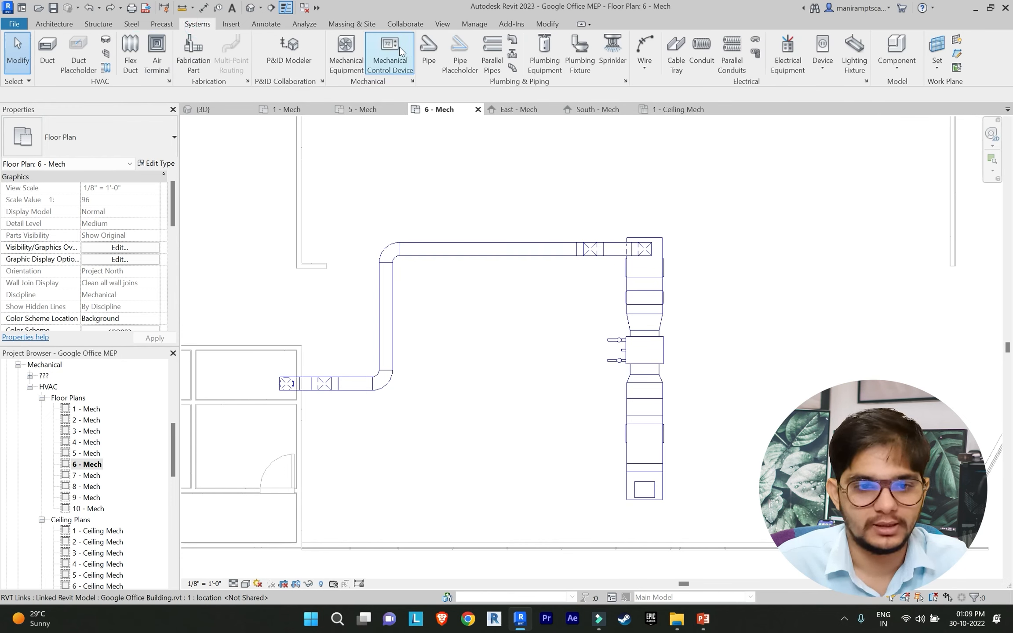
left_click(346, 50)
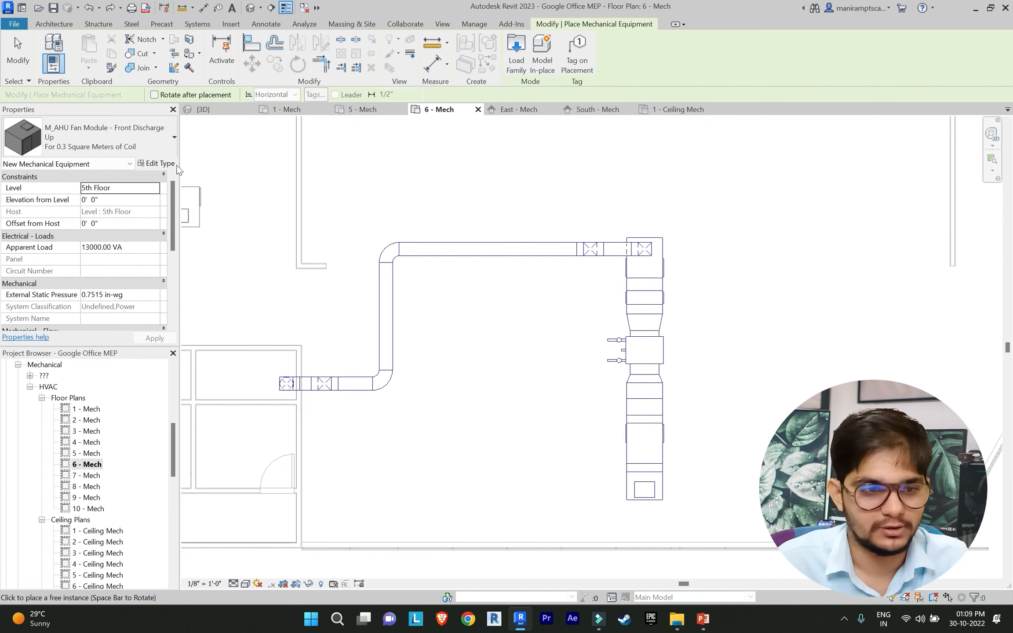
left_click(158, 164)
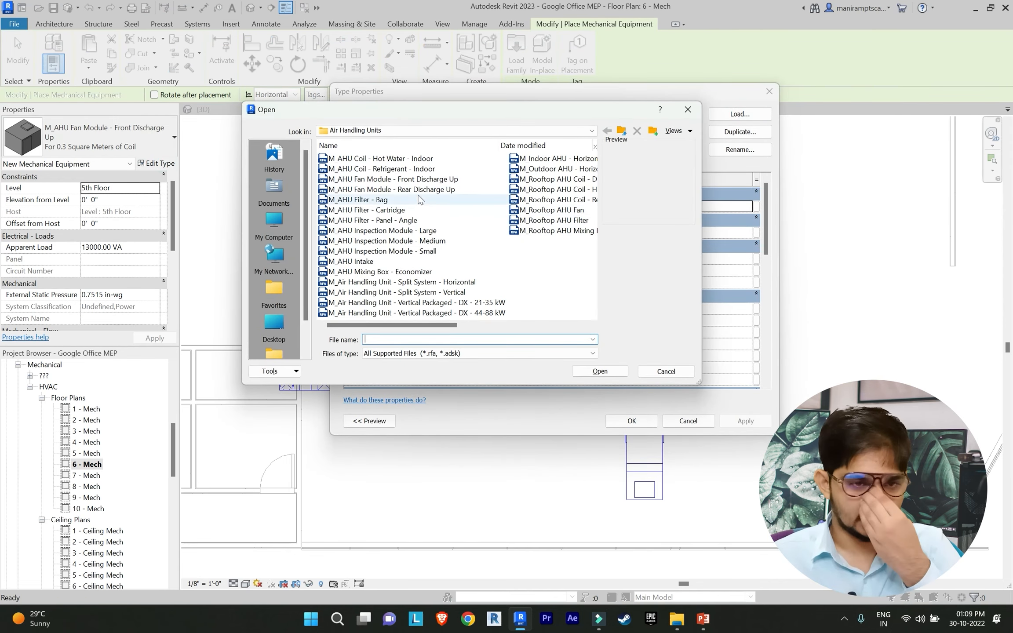
left_click(421, 131)
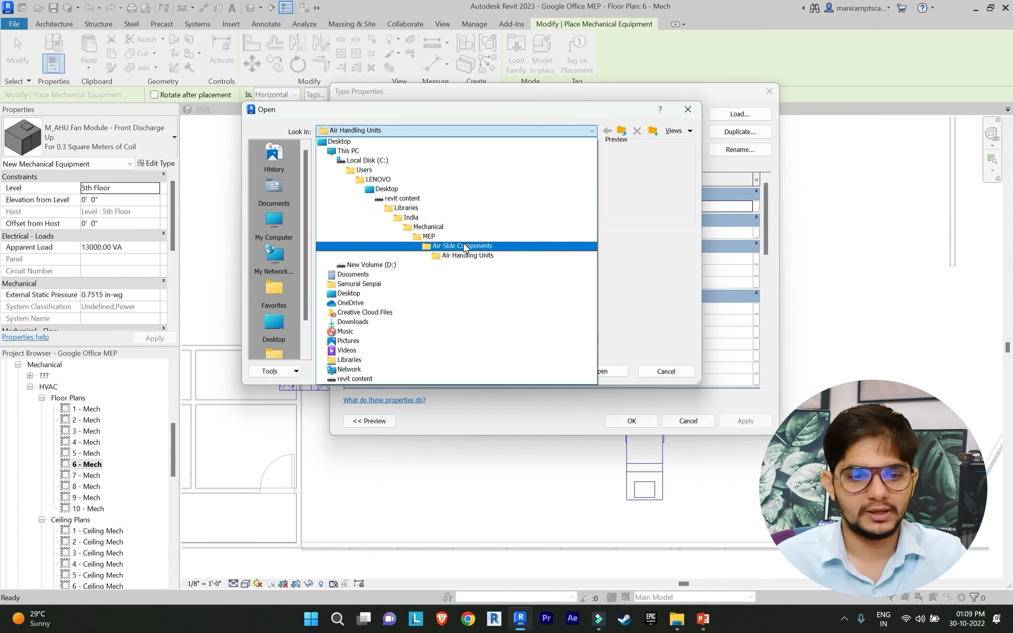
left_click(459, 235)
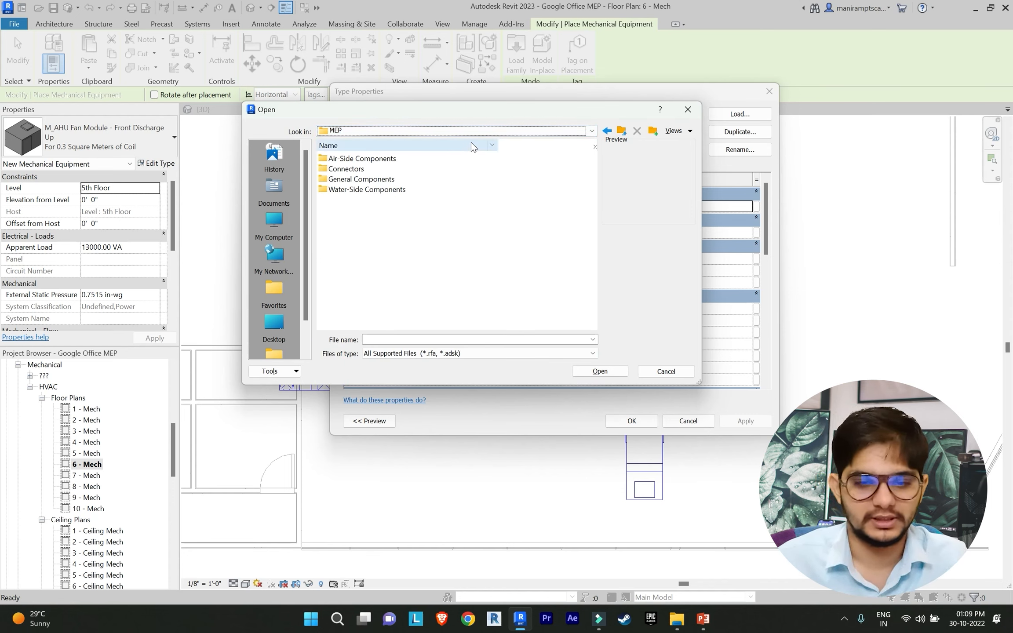
left_click(419, 134)
left_click(692, 109)
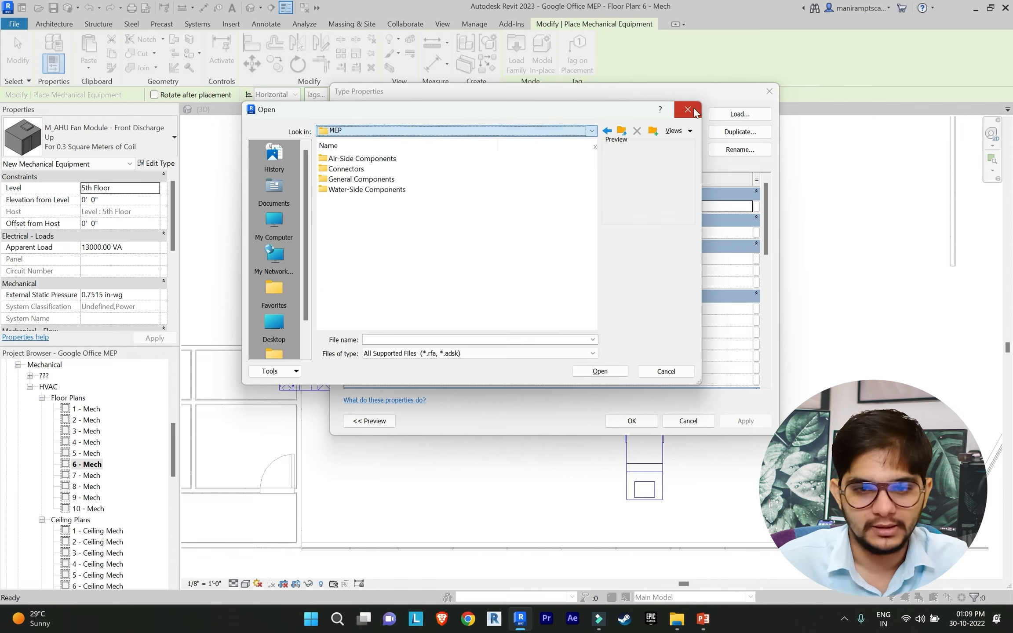
left_click(693, 108)
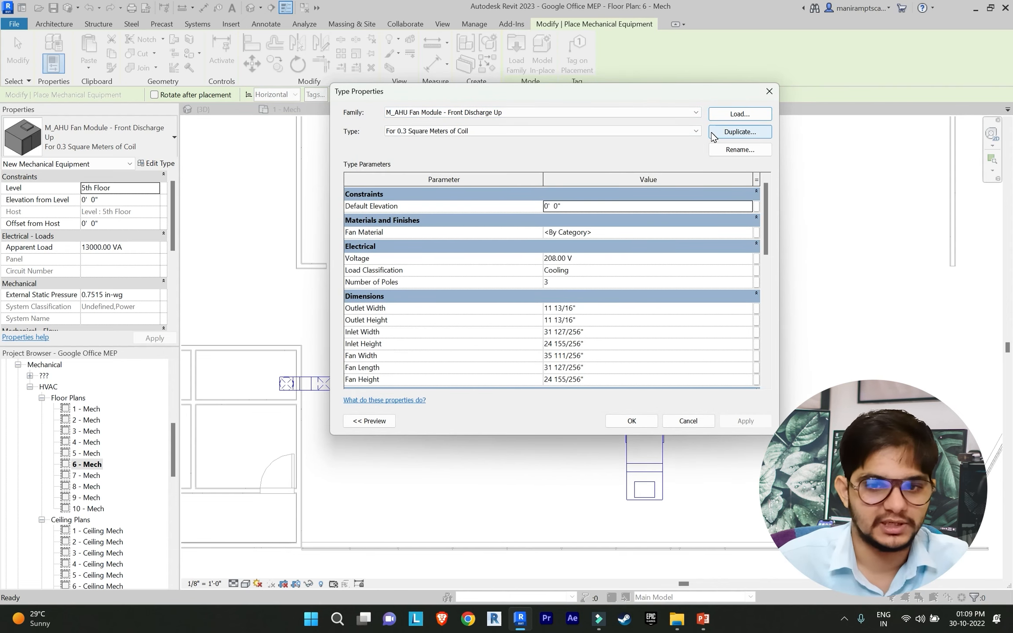
Step: Browse for a family to load in the revit content library's India, Mechanical, MEP, Water-Side Components, Chillers folder
left_click(748, 114)
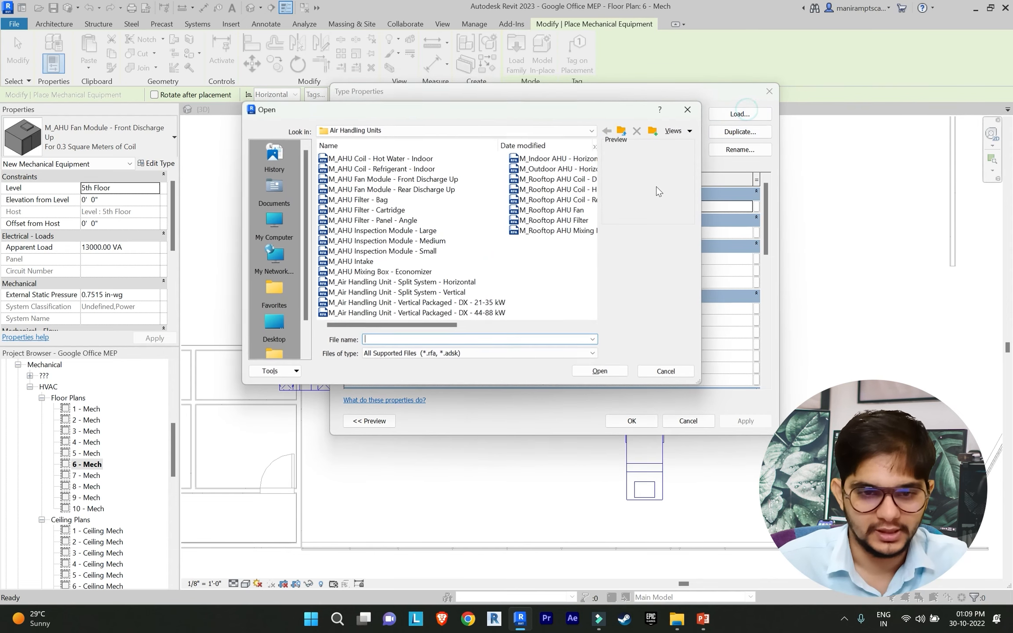
left_click(502, 131)
left_click(482, 198)
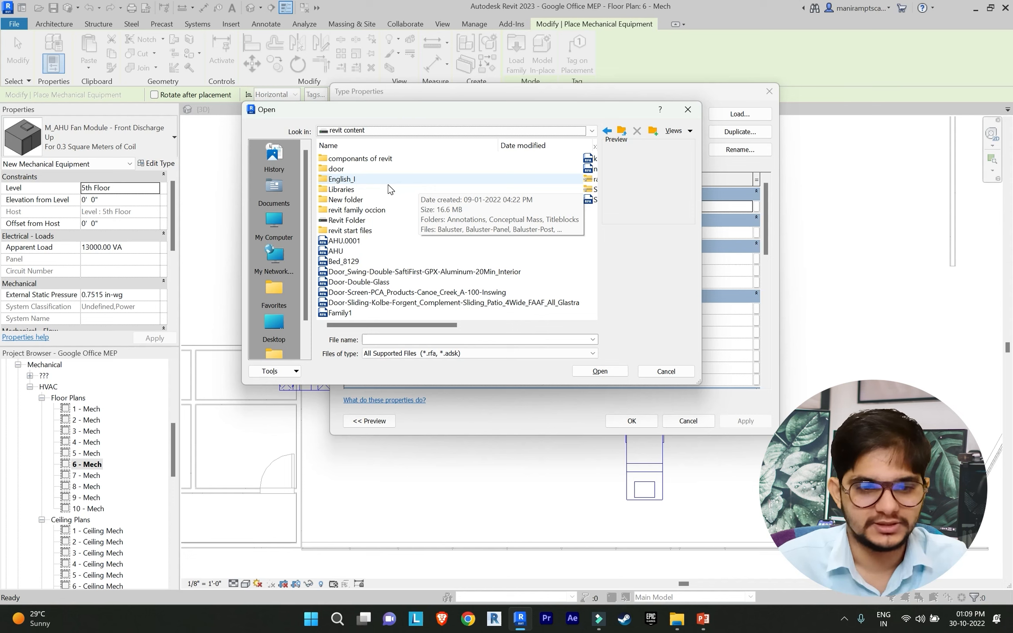
double_click(342, 189)
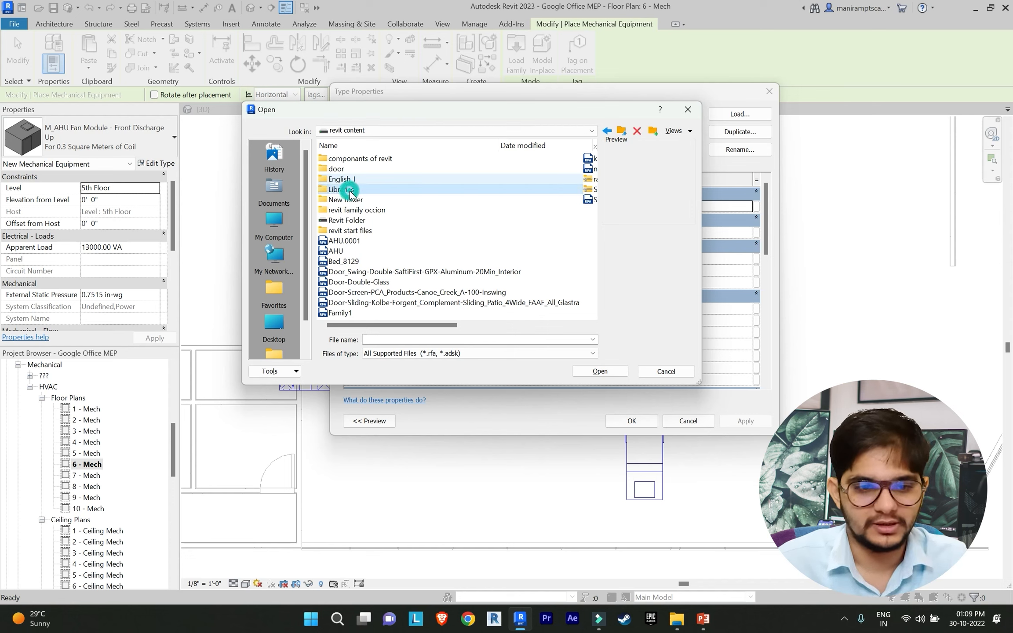
double_click(348, 159)
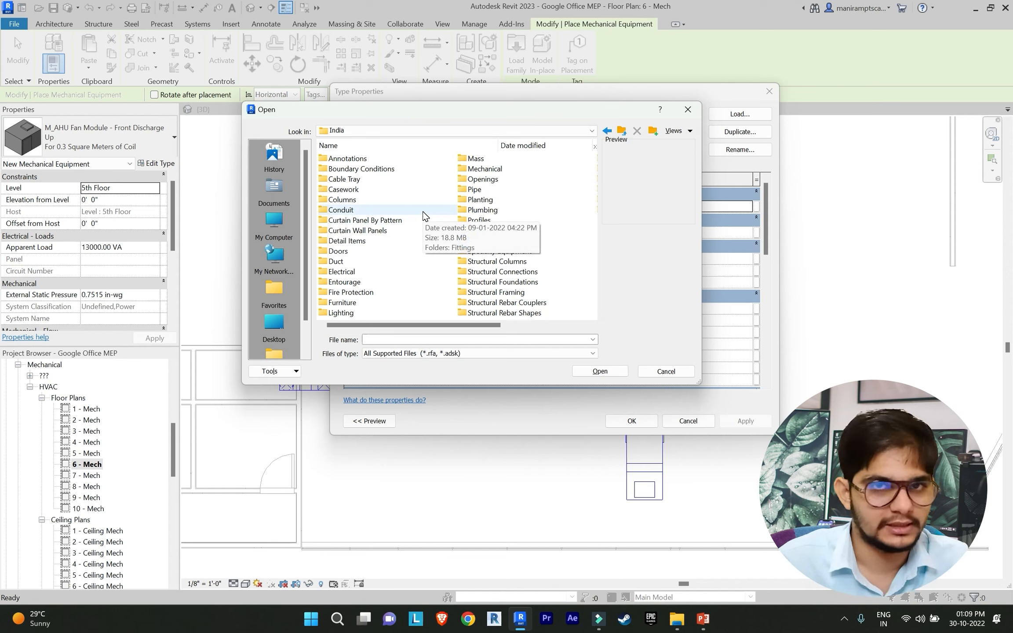
double_click(497, 170)
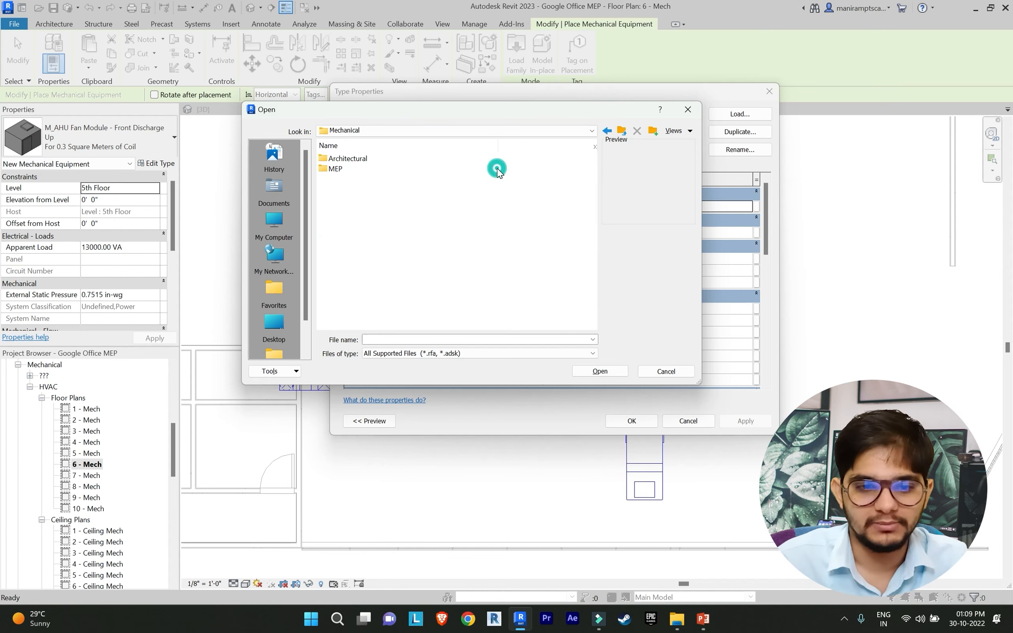
double_click(371, 171)
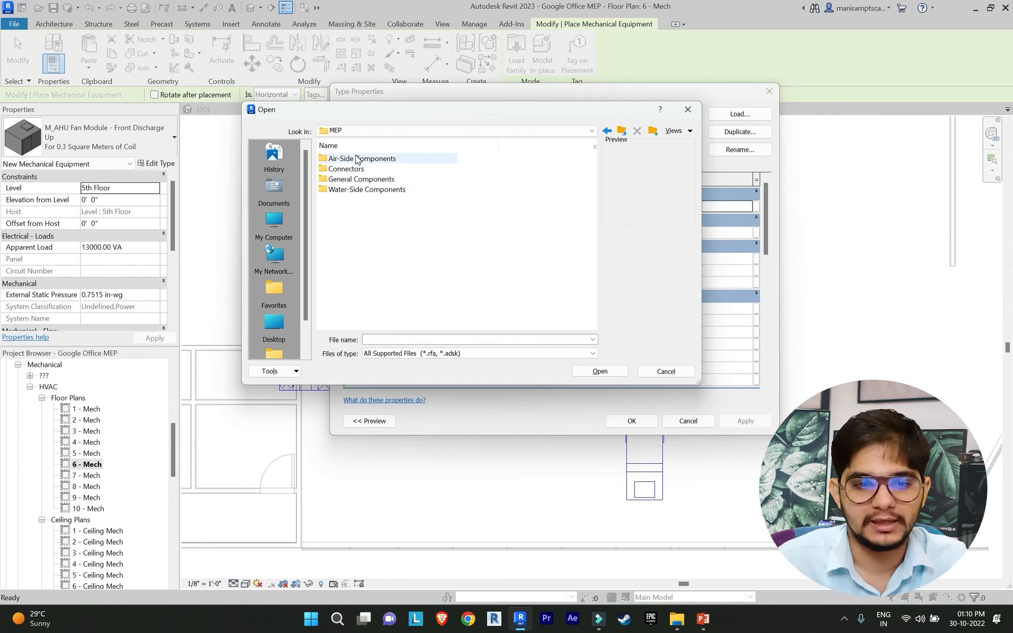
double_click(380, 193)
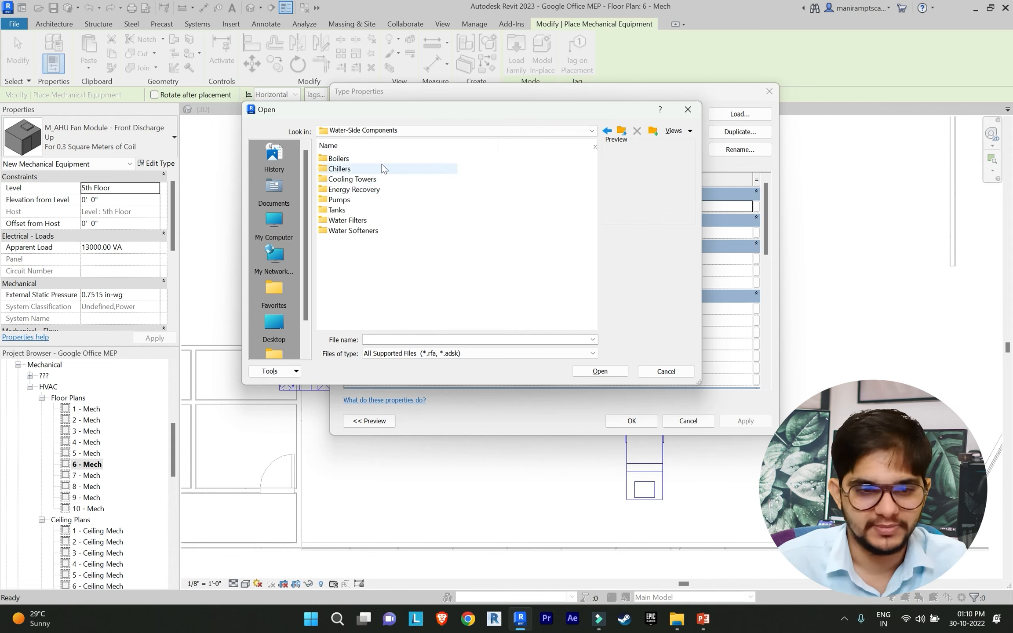
double_click(348, 171)
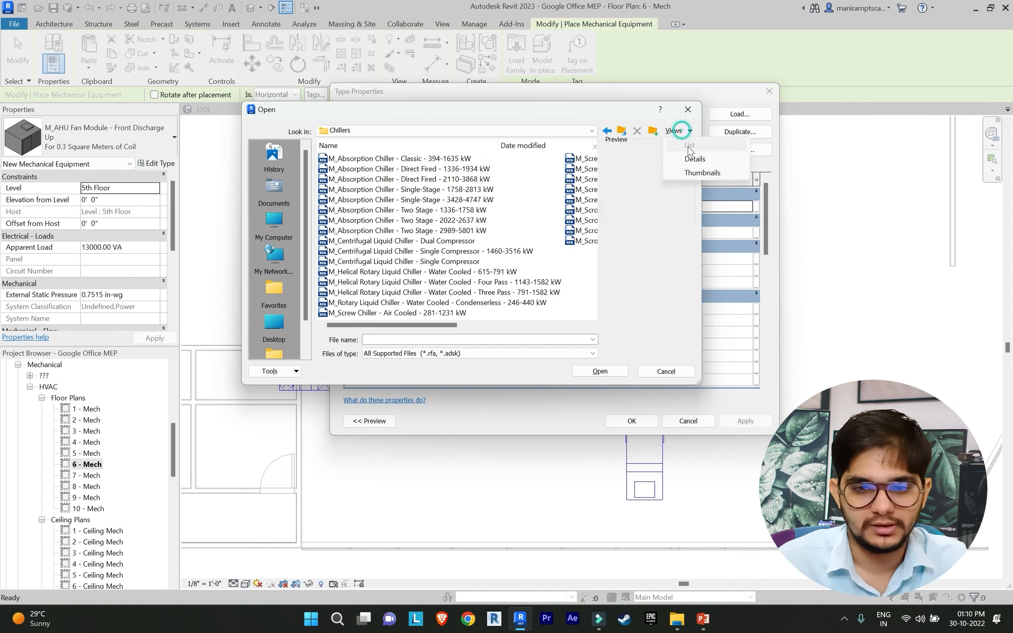
Step: Show the chiller families as thumbnails and load M_Screw Chiller - Air Cooled - 281-1231 kW
left_click(696, 174)
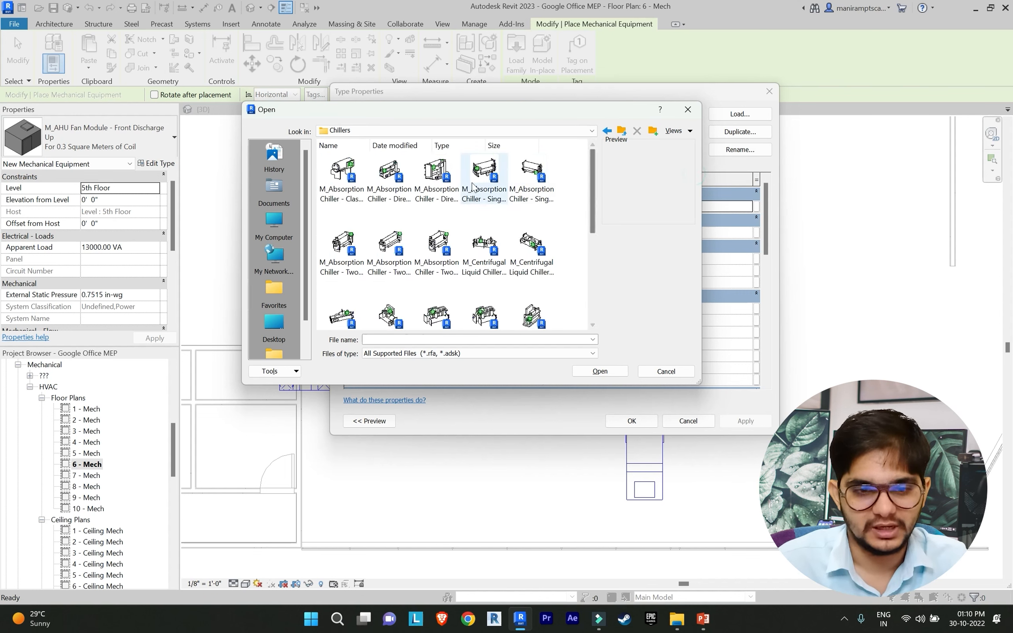
scroll(493, 238, "down", 2)
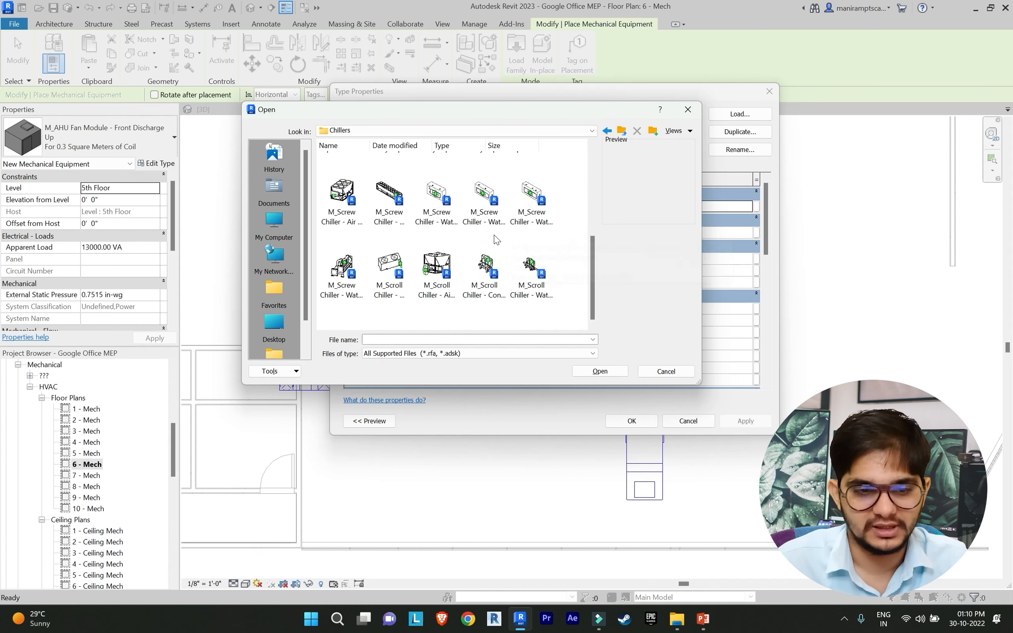
scroll(365, 234, "up", 2)
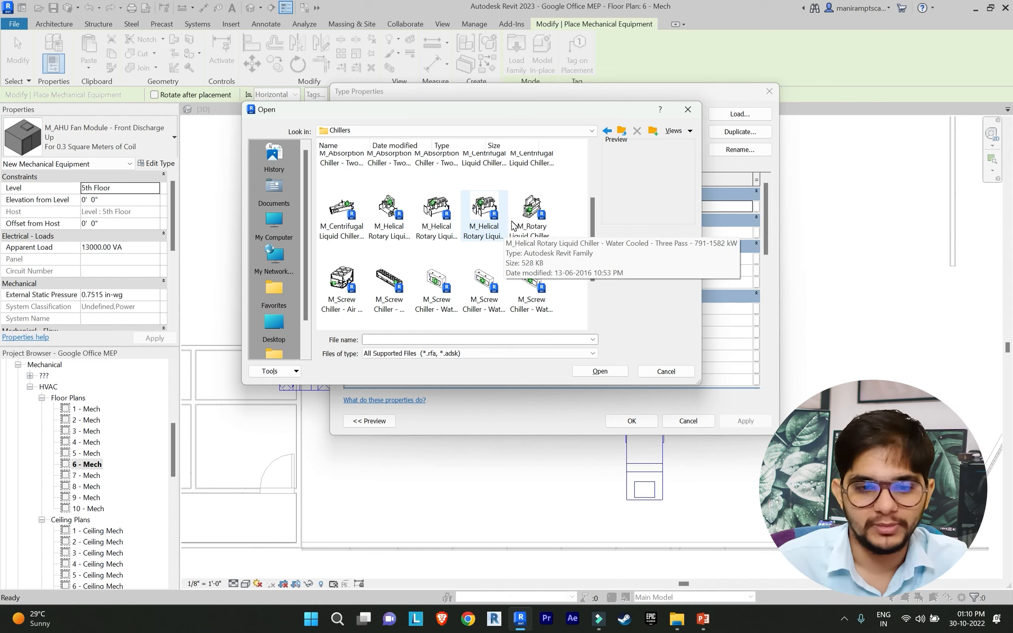
scroll(513, 226, "down", 2)
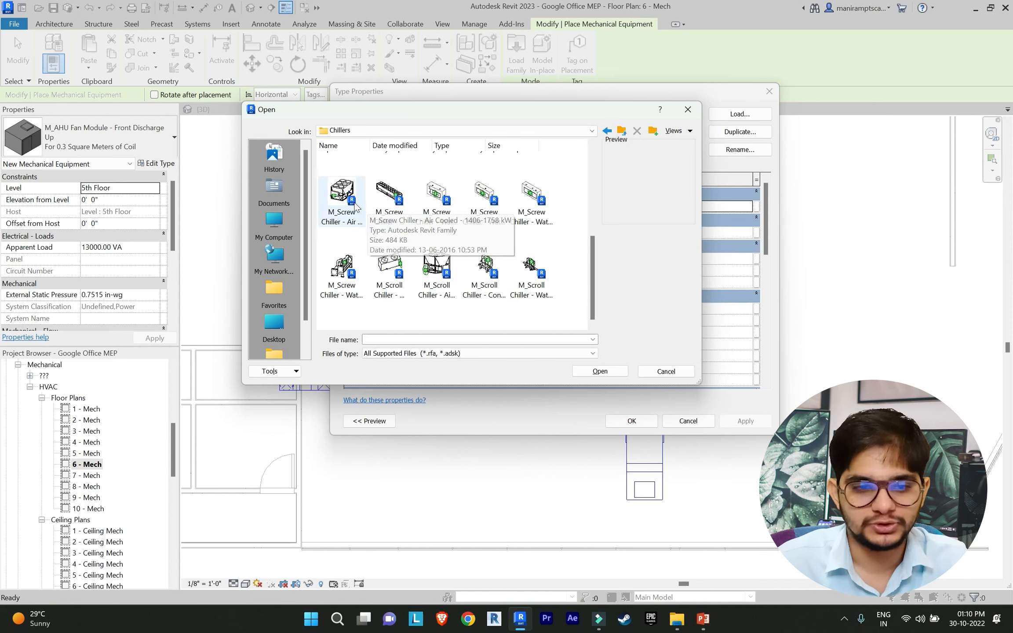
left_click(342, 193)
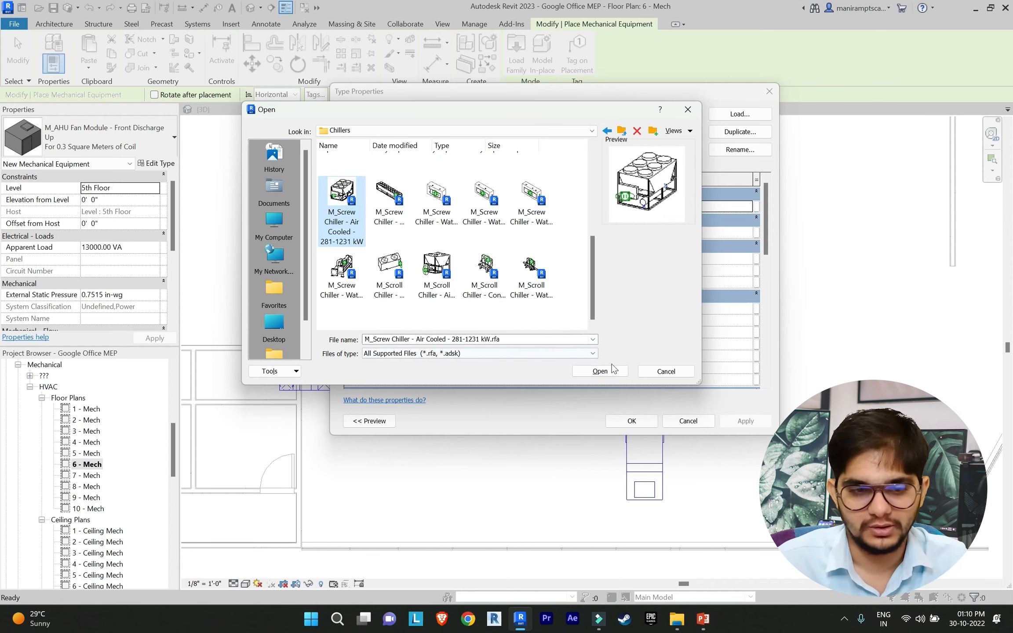
left_click(599, 372)
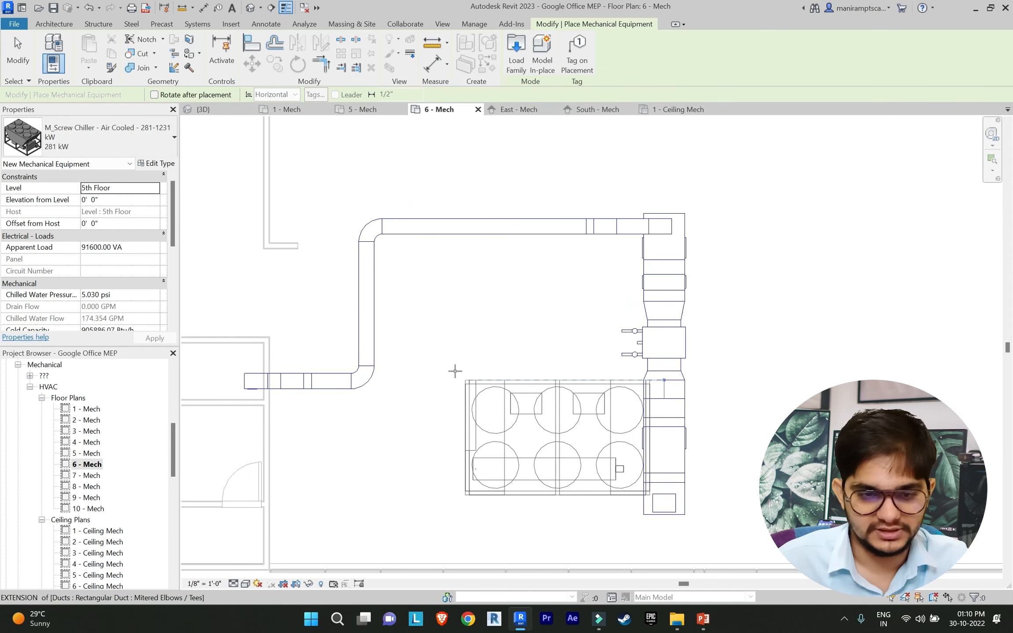
Step: Place a 316-422 kW air-cooled screw chiller between the vertical duct and the AHU, rotated so its length runs parallel to the AHU
left_click(110, 137)
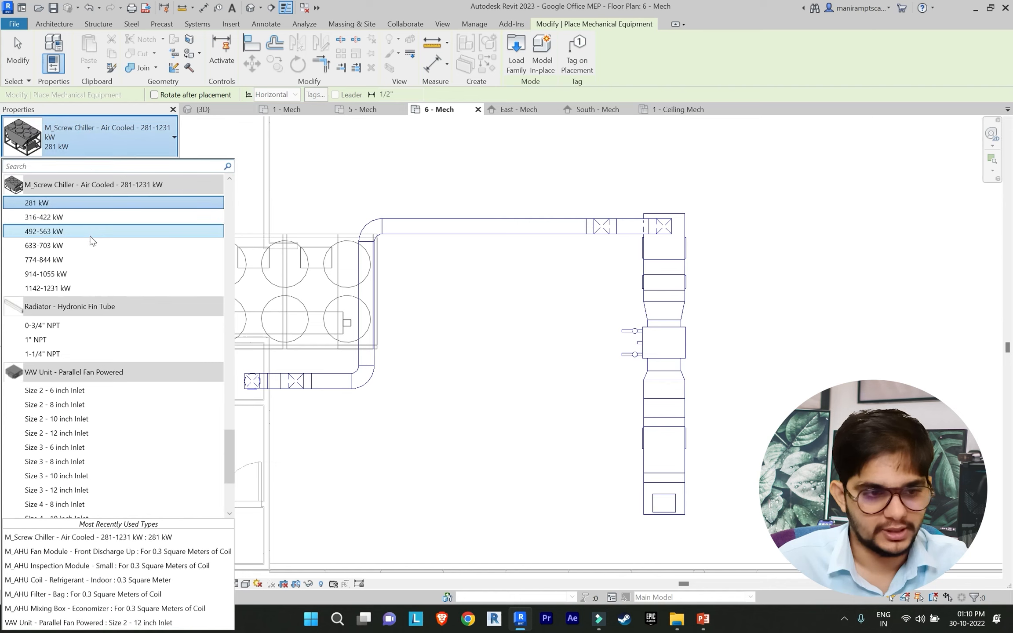
left_click(92, 218)
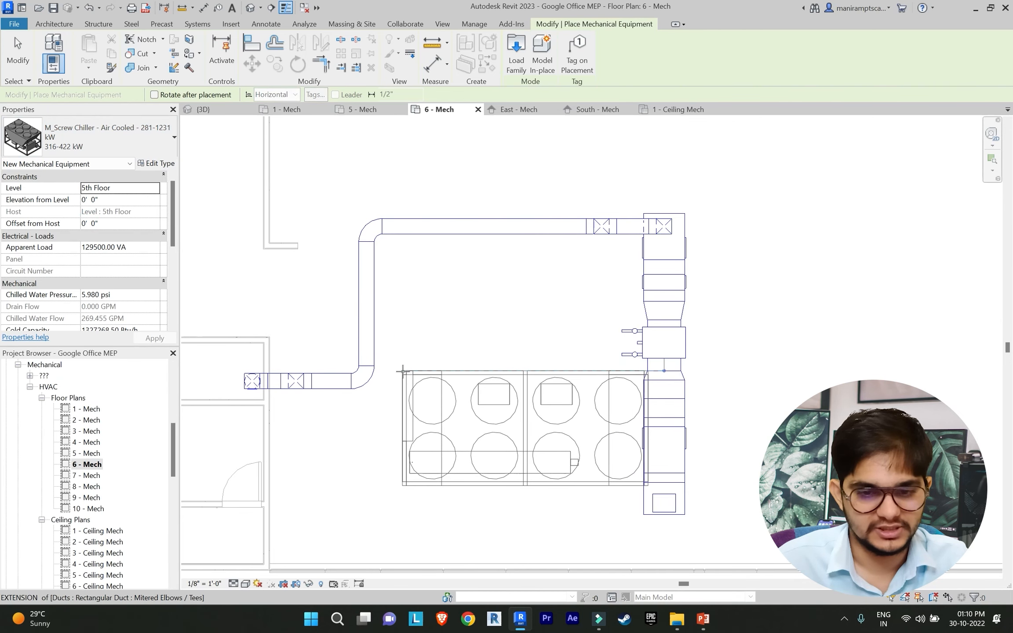
key("space")
key("space")
key("space")
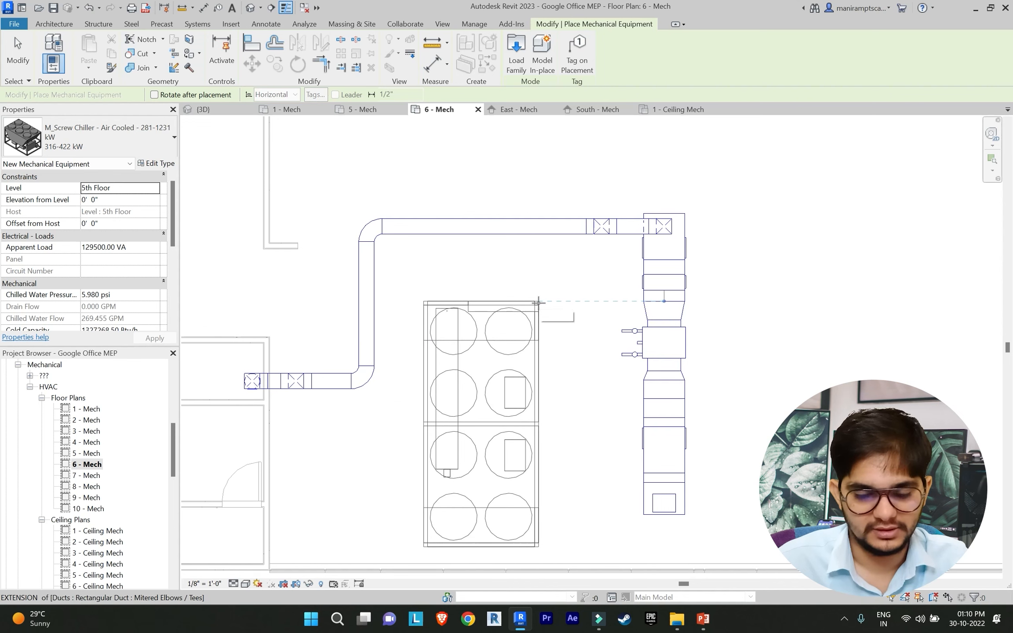
left_click(538, 302)
key("Escape")
key("Escape")
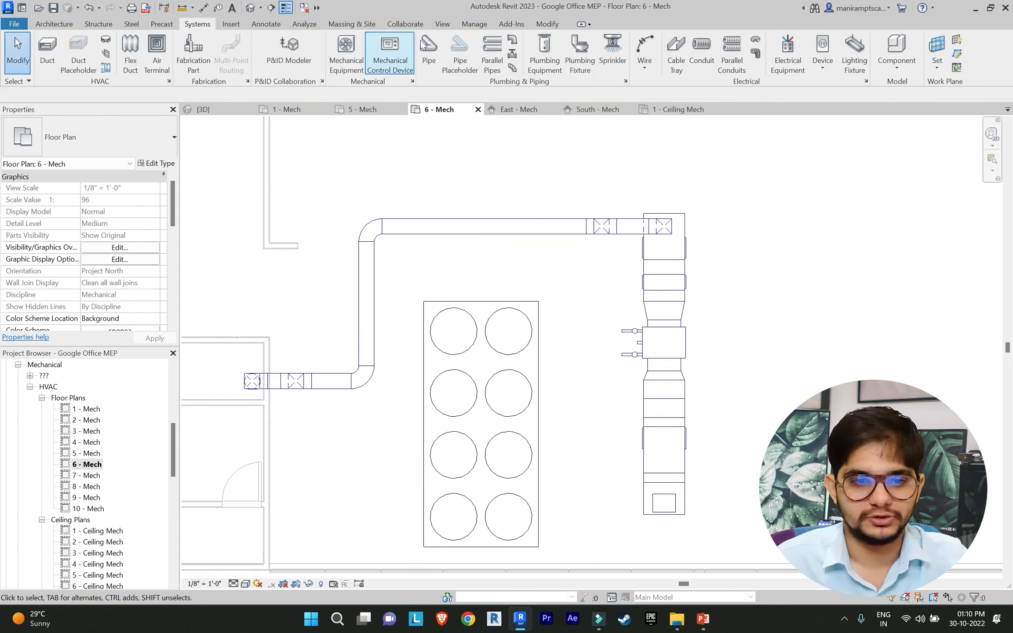
Step: Examine the placed screw chiller in the 3D view against the surrounding ducts and the AHU
left_click(443, 23)
left_click(369, 44)
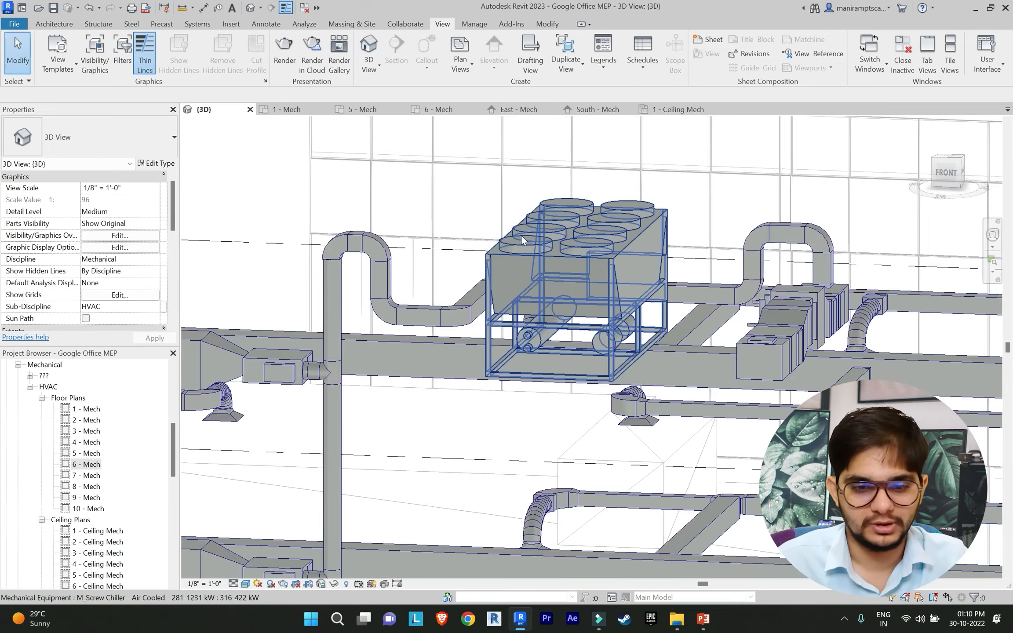
middle_click_drag(521, 235, 486, 208, "shift")
scroll(580, 351, "up", 2)
scroll(580, 351, "up", 1)
middle_click_drag(554, 291, 539, 226)
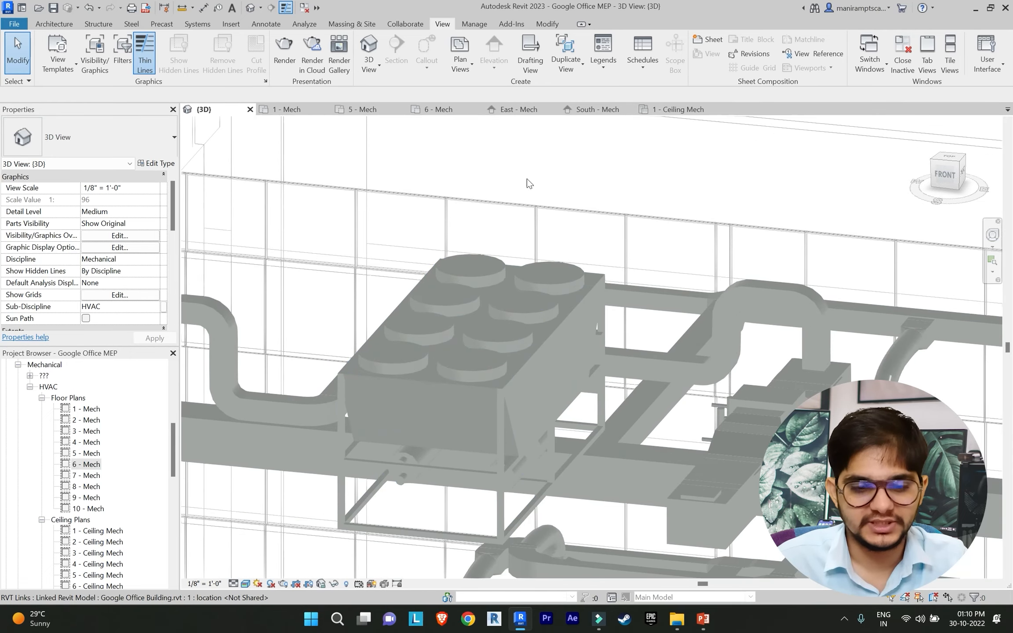
scroll(525, 207, "down", 4)
scroll(513, 242, "up", 1)
scroll(490, 263, "up", 1)
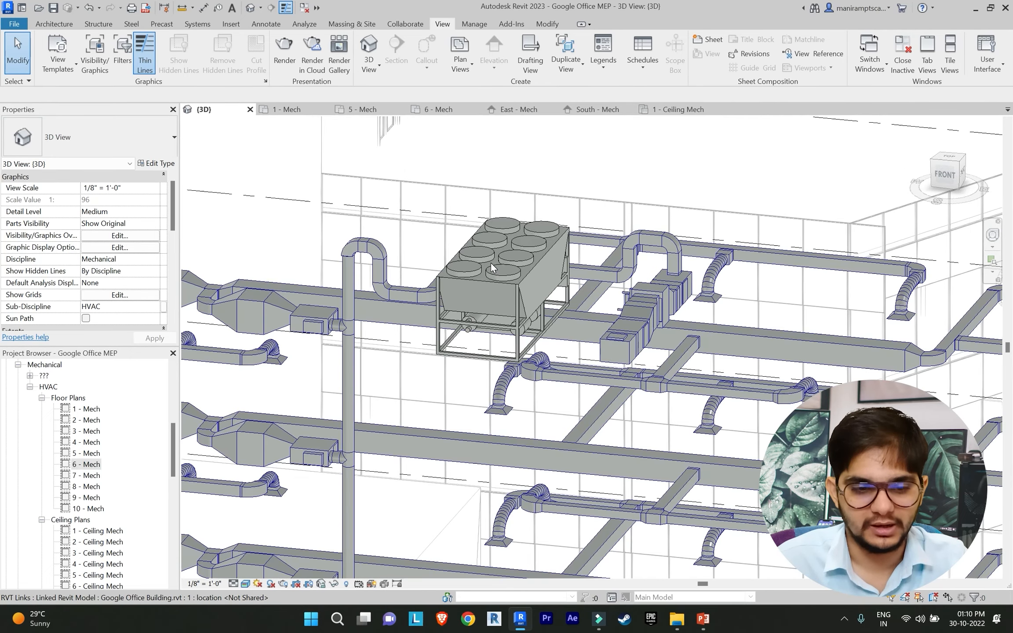
scroll(561, 299, "up", 2)
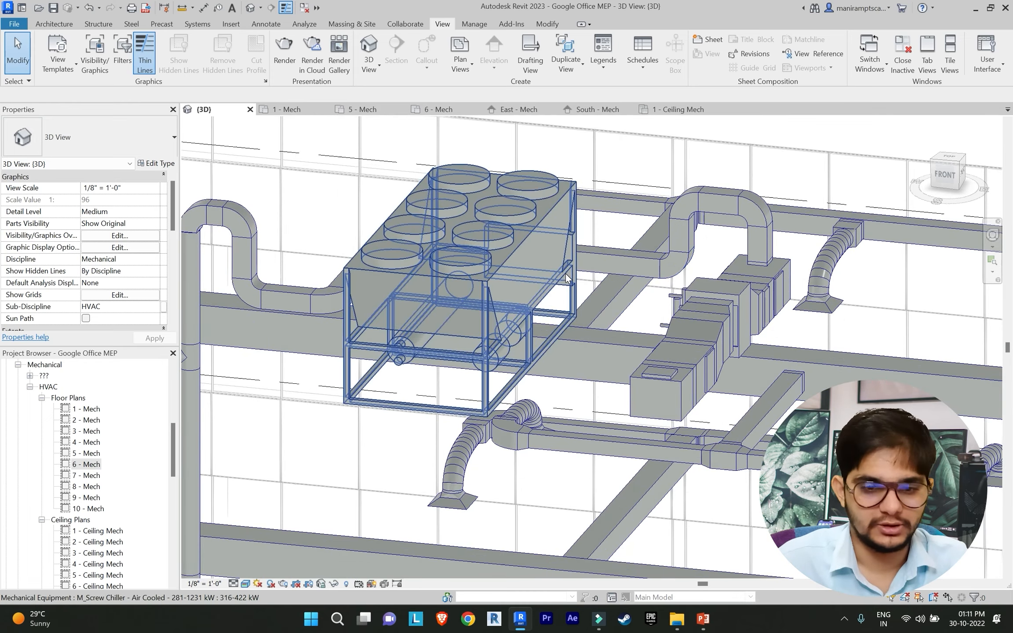
Step: Inspect the chiller's pipe connectors and the neighbouring AHU coil from the chiller's end in 3D
middle_click_drag(565, 274, 516, 541, "shift")
middle_click_drag(376, 167, 545, 259)
scroll(415, 273, "up", 2)
left_click(401, 283)
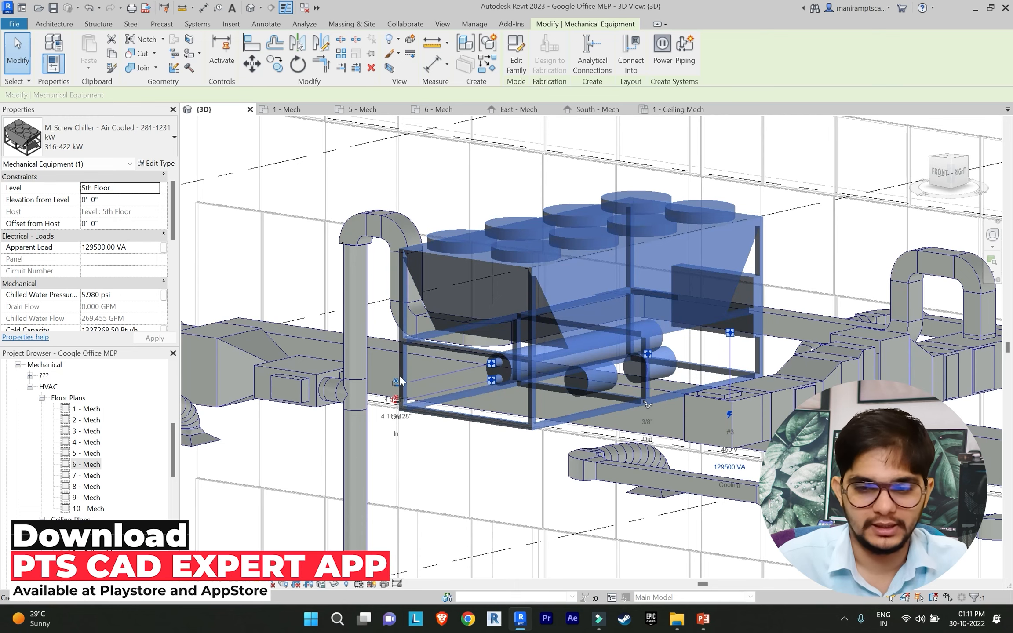
key("Escape")
left_click(888, 340)
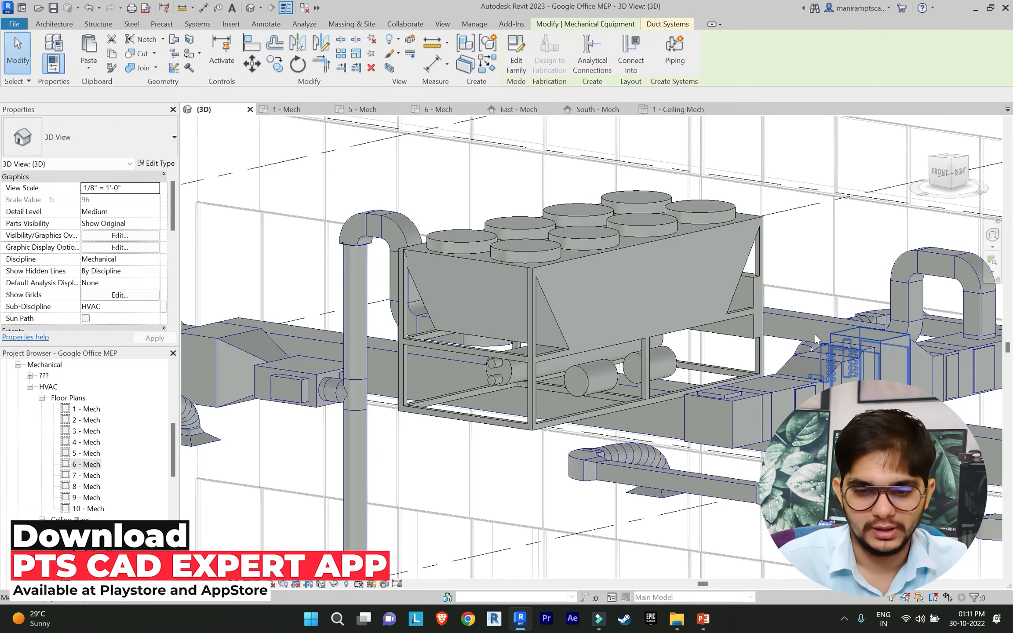
key("Escape")
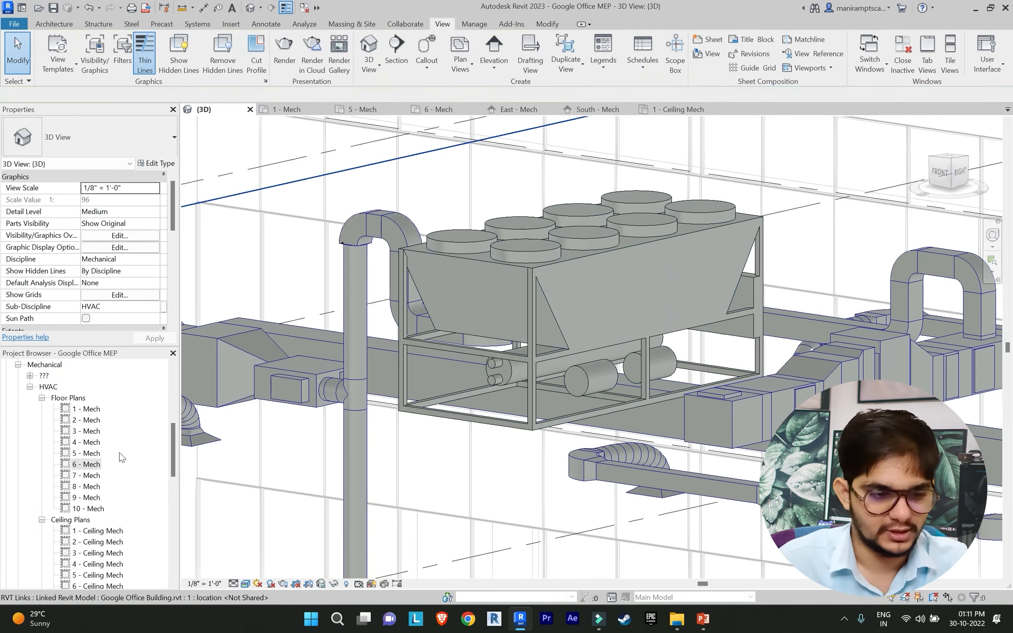
middle_click_drag(608, 350, 634, 398, "shift")
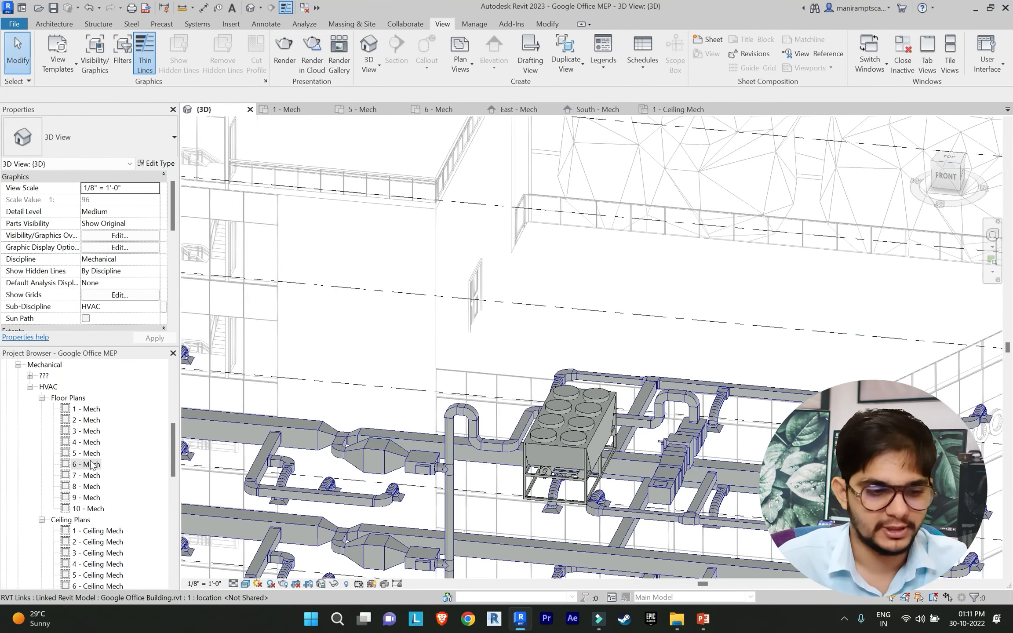
Step: In the 6 - Mech floor plan, start a pipe from the chiller's Connector 1 : Hydronic Return
double_click(91, 465)
middle_click_drag(486, 572, 485, 448)
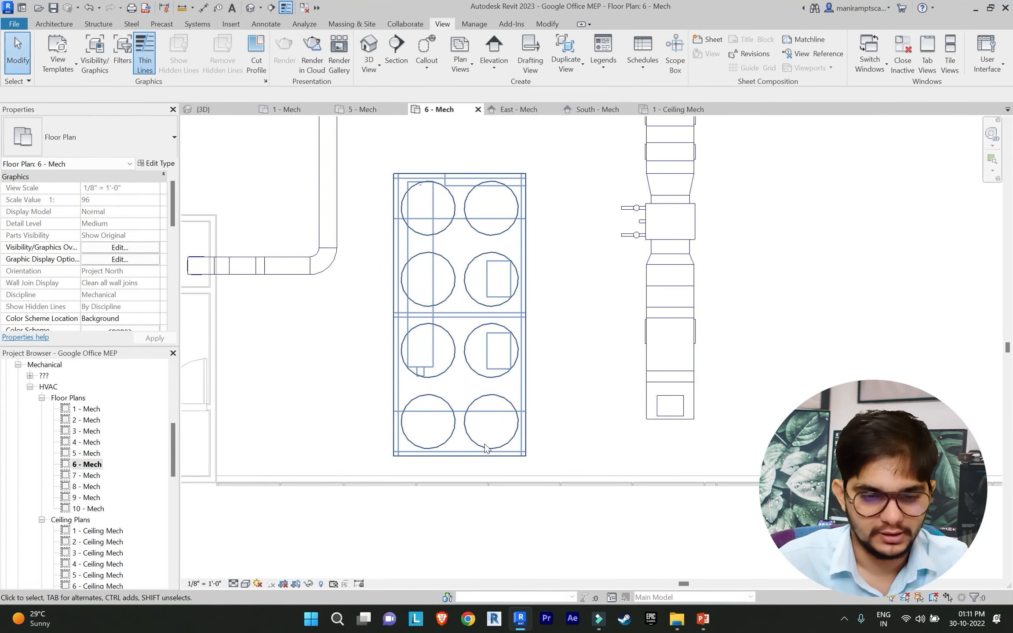
left_click(513, 448)
scroll(515, 447, "up", 1)
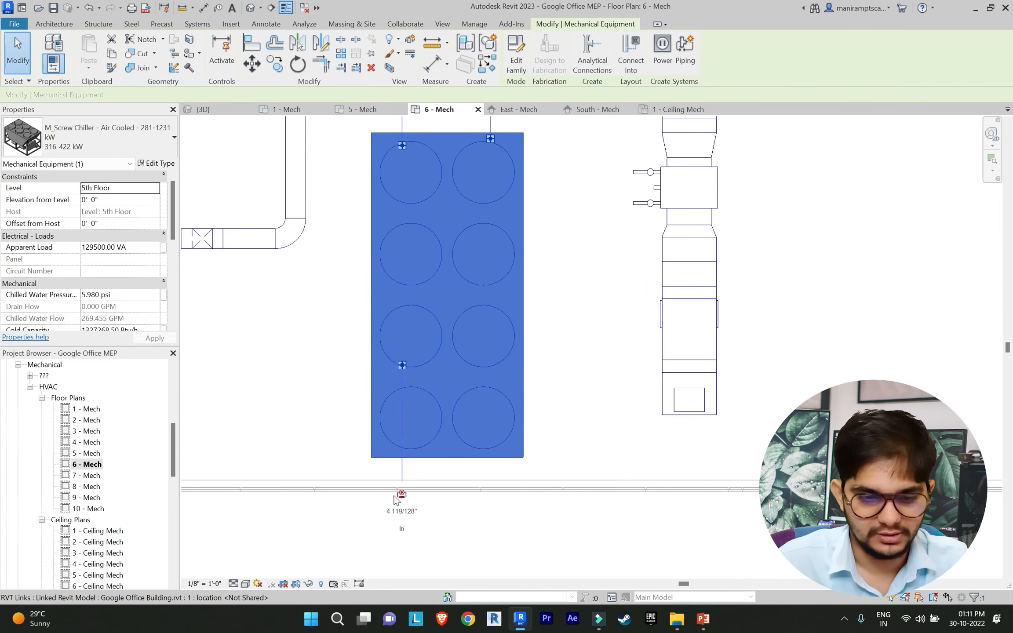
left_click(400, 493)
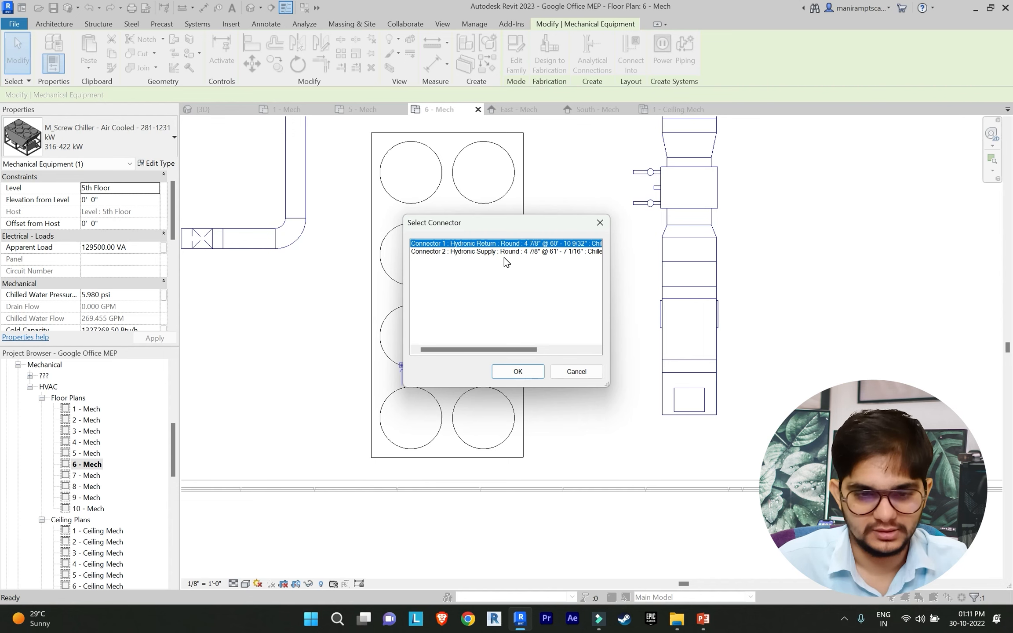
left_click(518, 372)
scroll(411, 467, "up", 1)
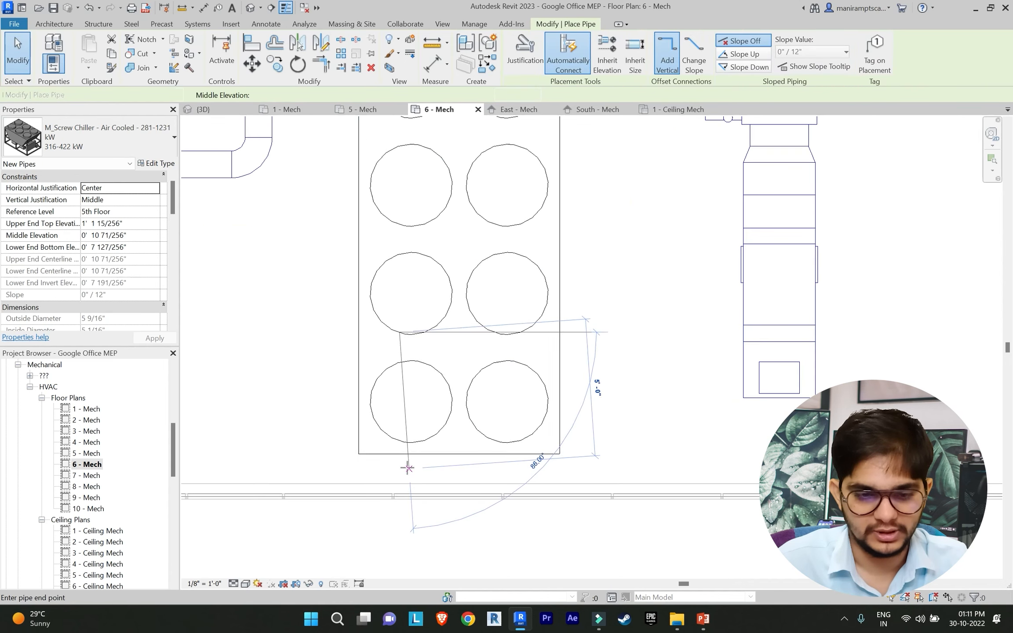
Step: Route the 5" PVC - DWV pipe out past the chiller's end, about 7'-6" across, and back alongside the chiller level with the AHU coil's inlet
left_click(479, 469)
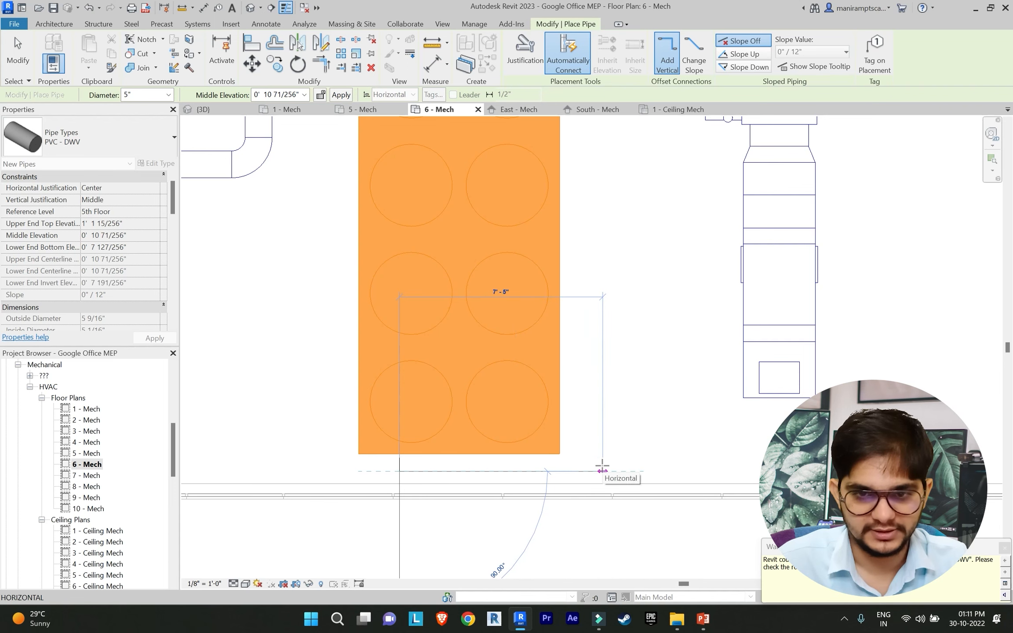
scroll(602, 468, "down", 1)
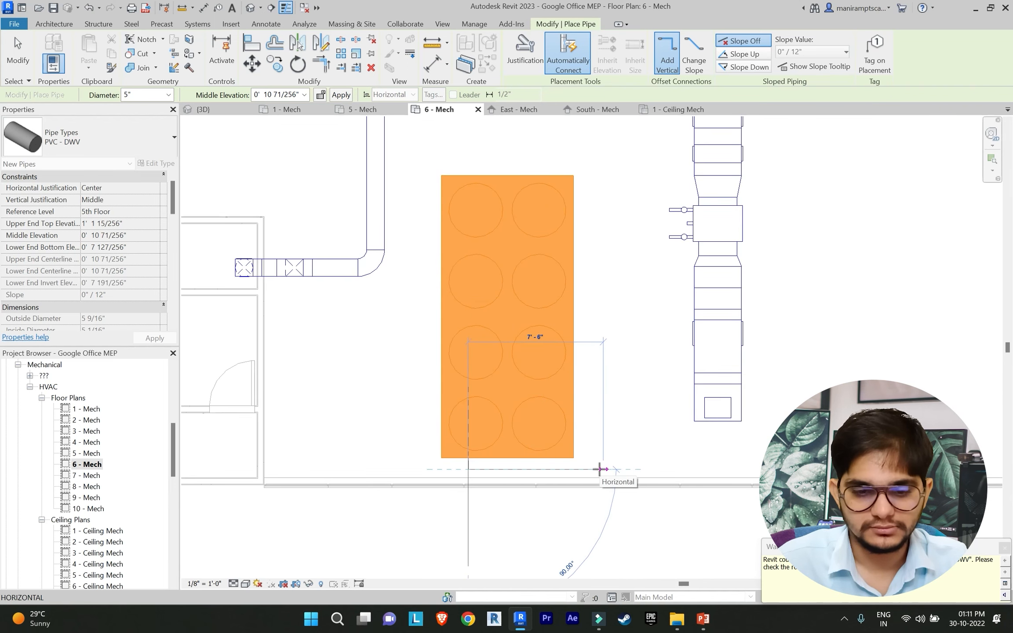
left_click(604, 470)
scroll(622, 396, "down", 1)
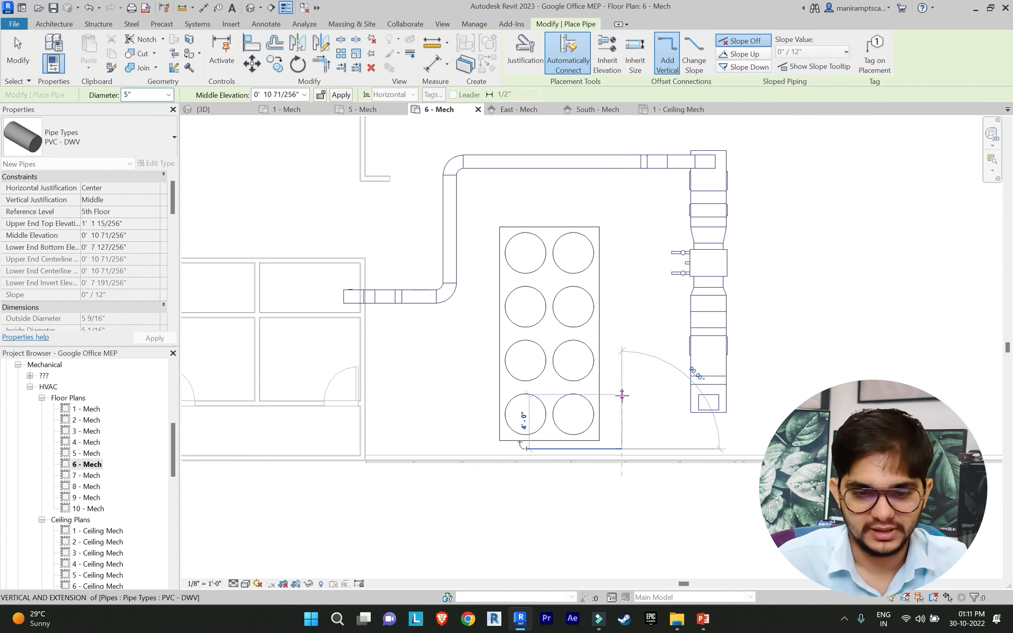
scroll(616, 352, "up", 2)
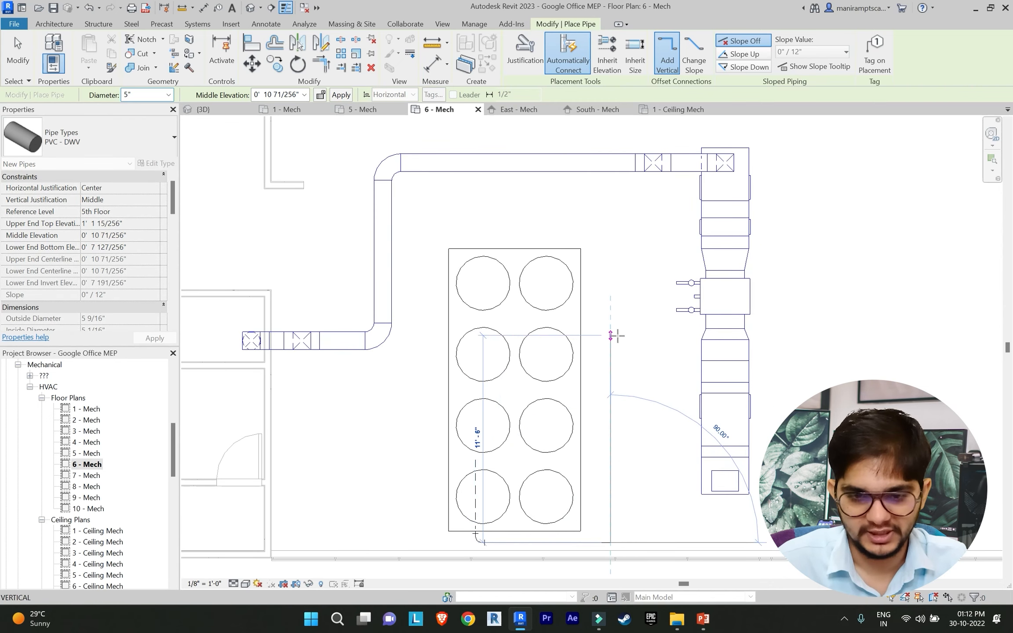
left_click(611, 311)
key("Escape")
key("Escape")
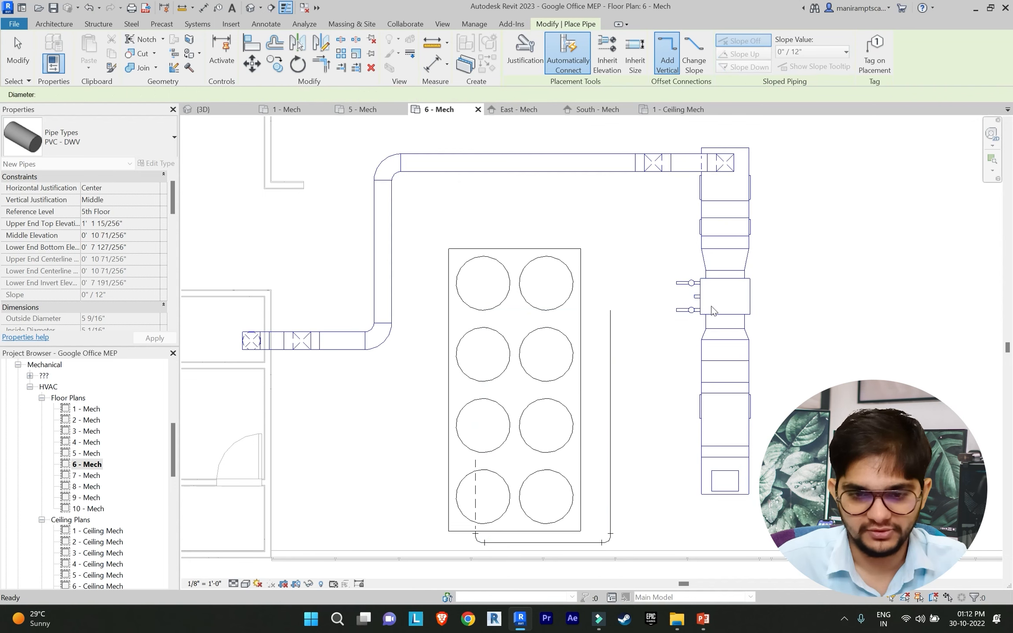
Step: Try to join the AHU coil's inlet connector to the open end of the chiller pipe with a 2" pipe
left_click(699, 289)
scroll(639, 321, "up", 5)
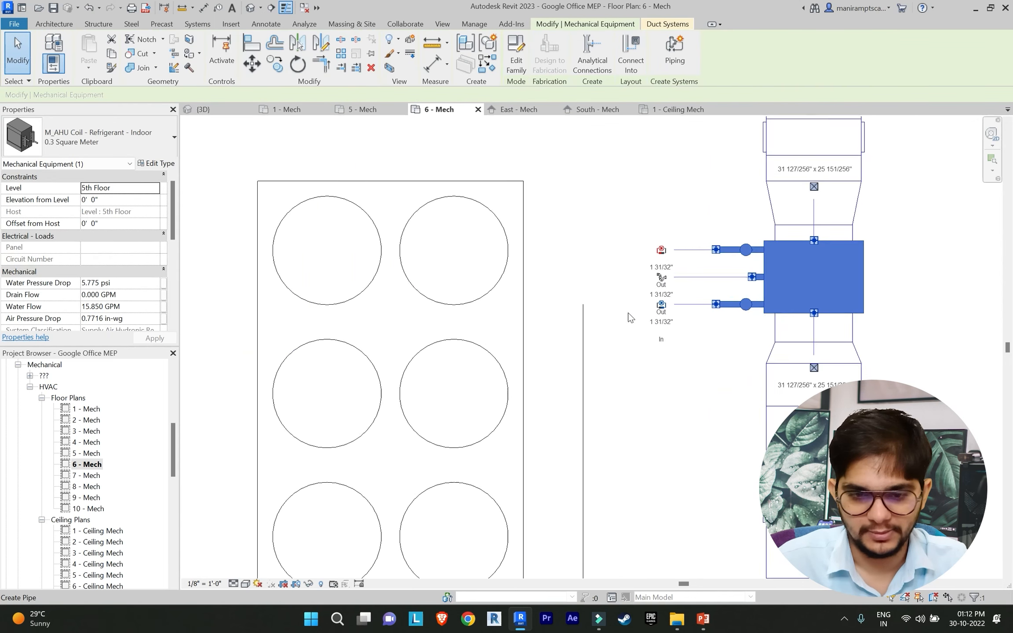
left_click(672, 300)
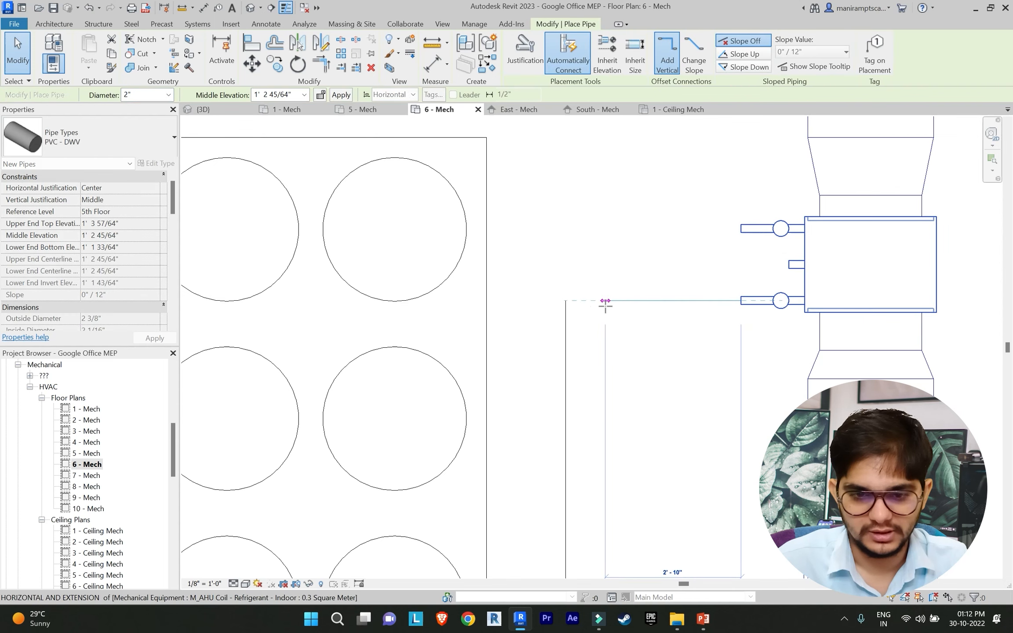
left_click(619, 349)
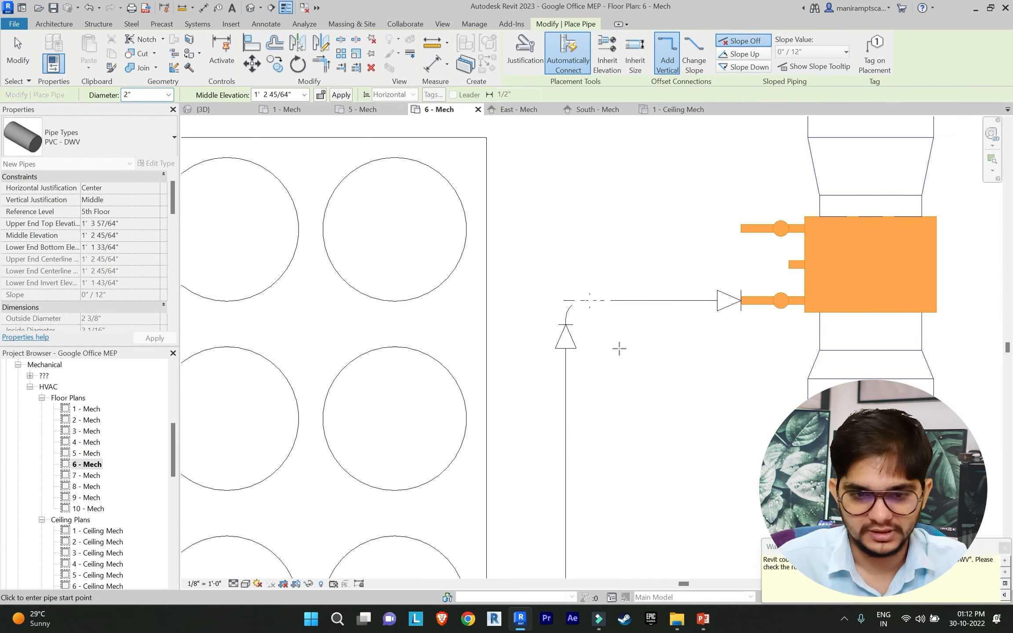
key("Escape")
key("Escape")
scroll(620, 352, "down", 1)
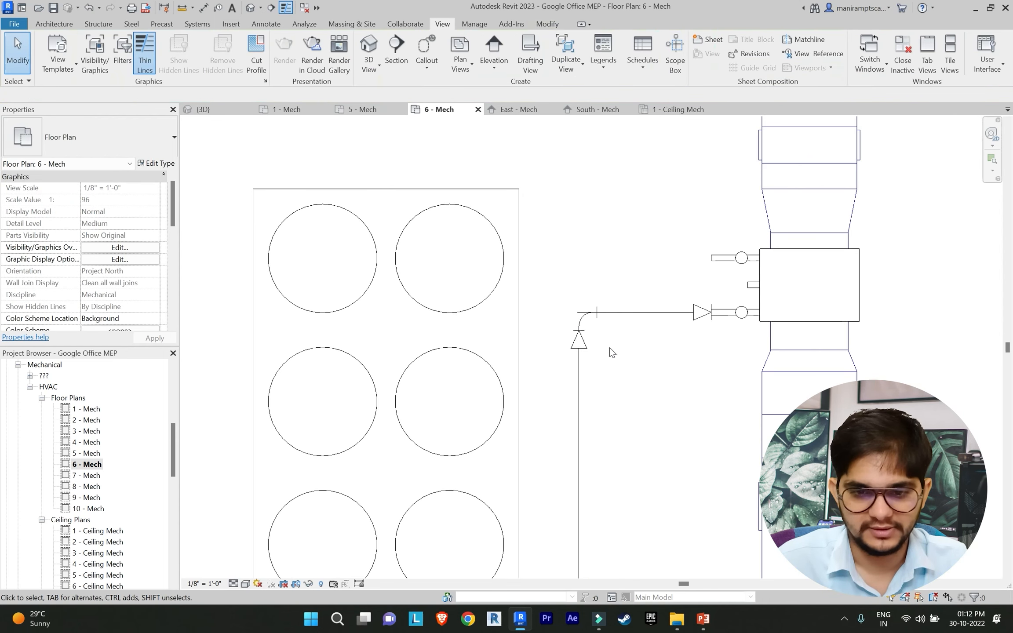
key("ctrl+z")
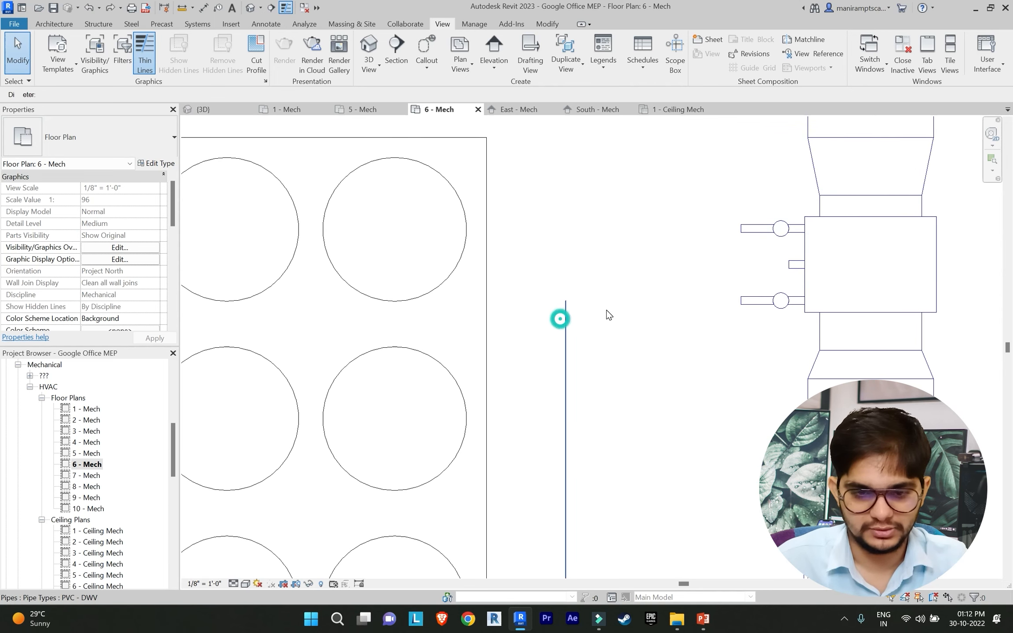
Step: Nudge the long pipe running beside the chiller closer to the chiller, away from the AHU coil
key("Left")
key("Left")
key("Left")
key("Left")
key("Left")
key("Left")
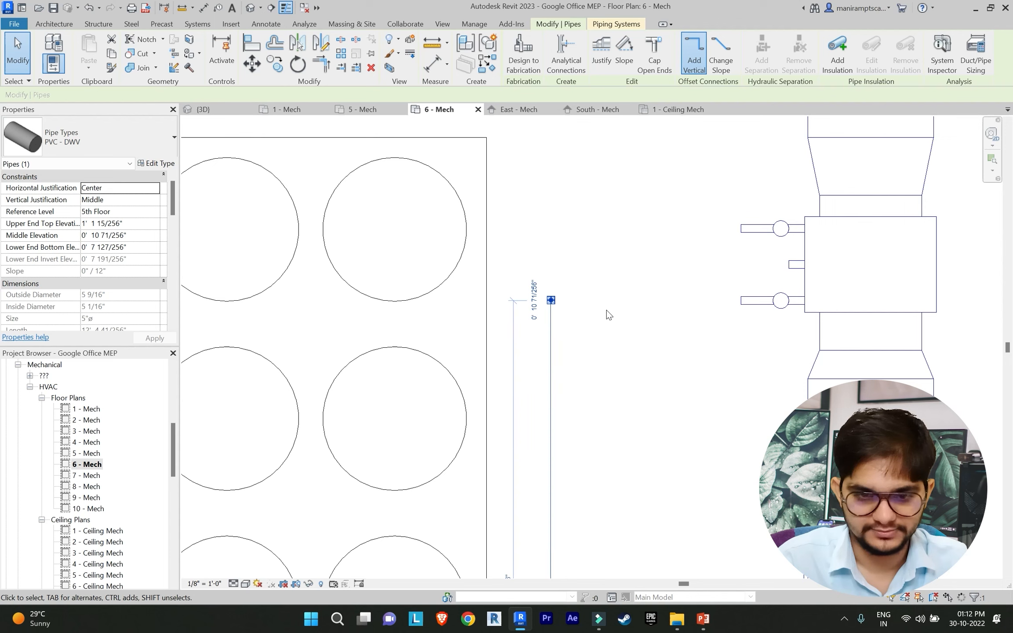
key("Escape")
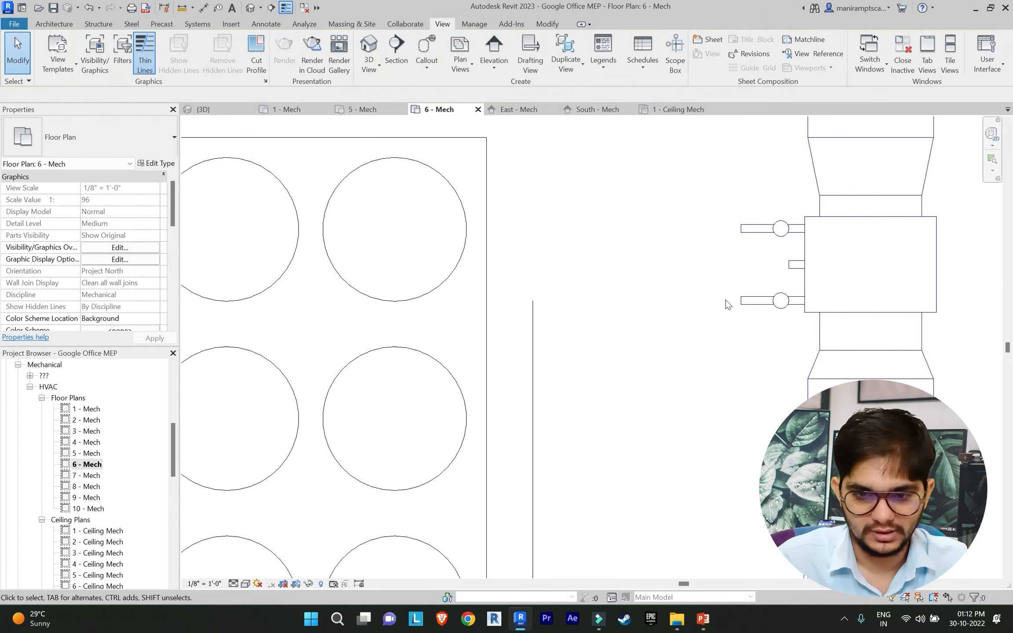
Step: Try again to run a 2" pipe from the AHU coil's inlet to the end of the shifted chiller pipe
left_click(731, 301)
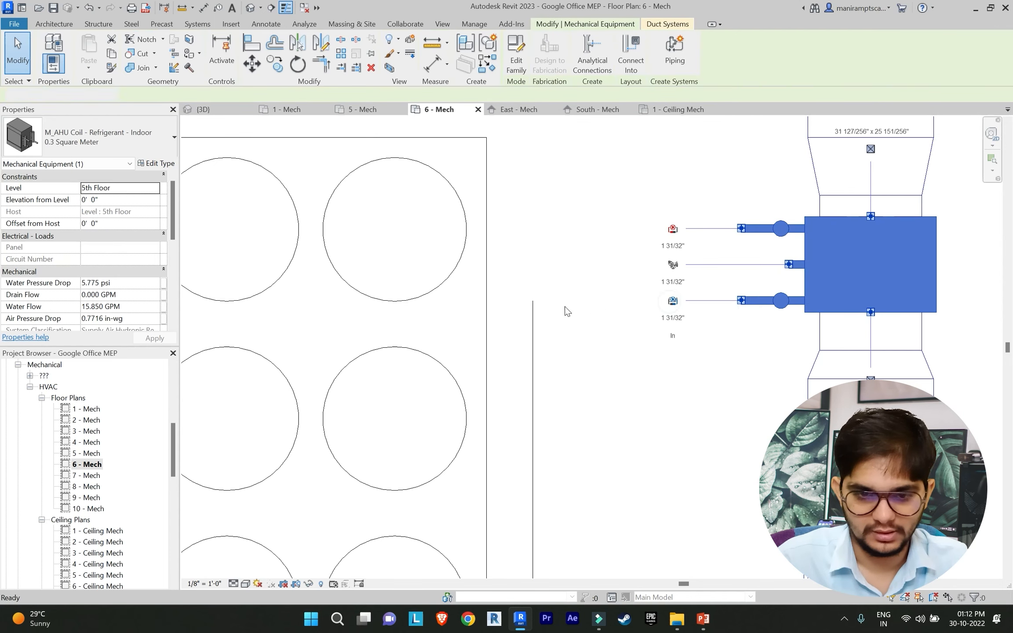
left_click(673, 300)
left_click(626, 334)
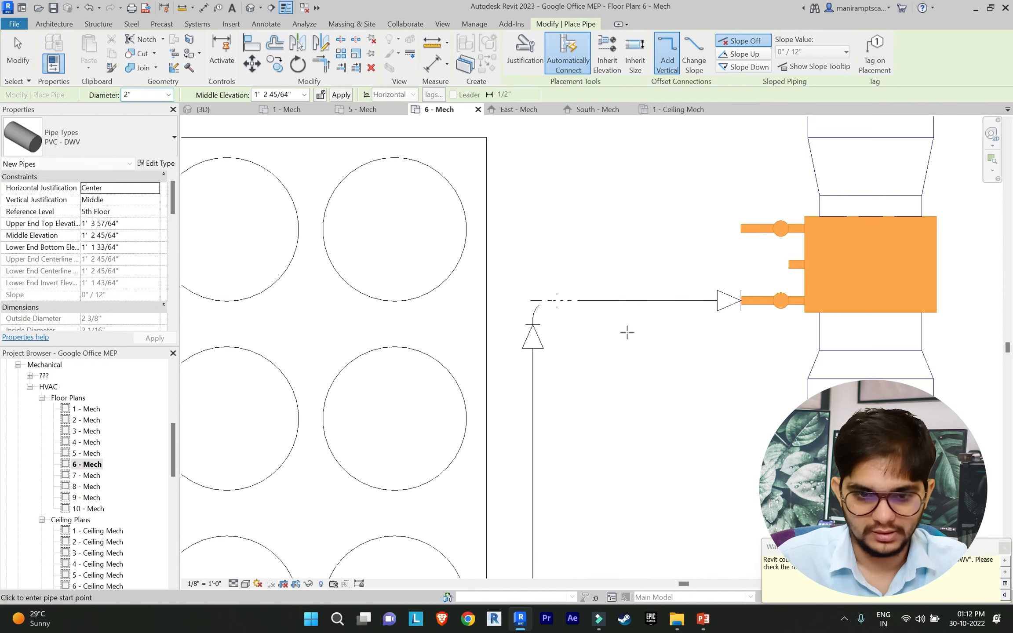
key("Escape")
key("Escape")
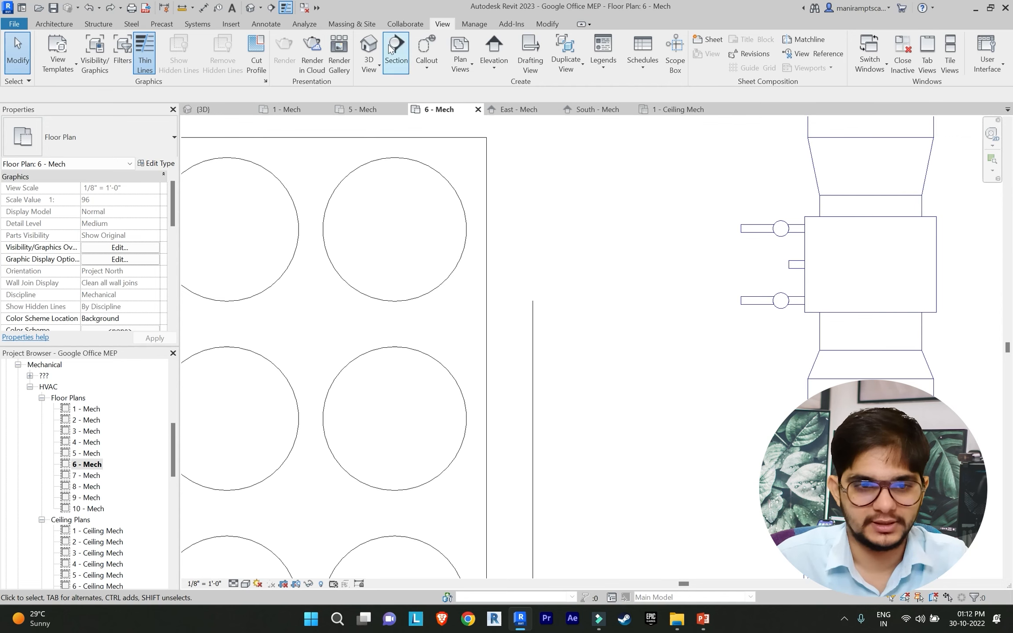
Step: Return to the 3D view to check the chiller piping
left_click(368, 44)
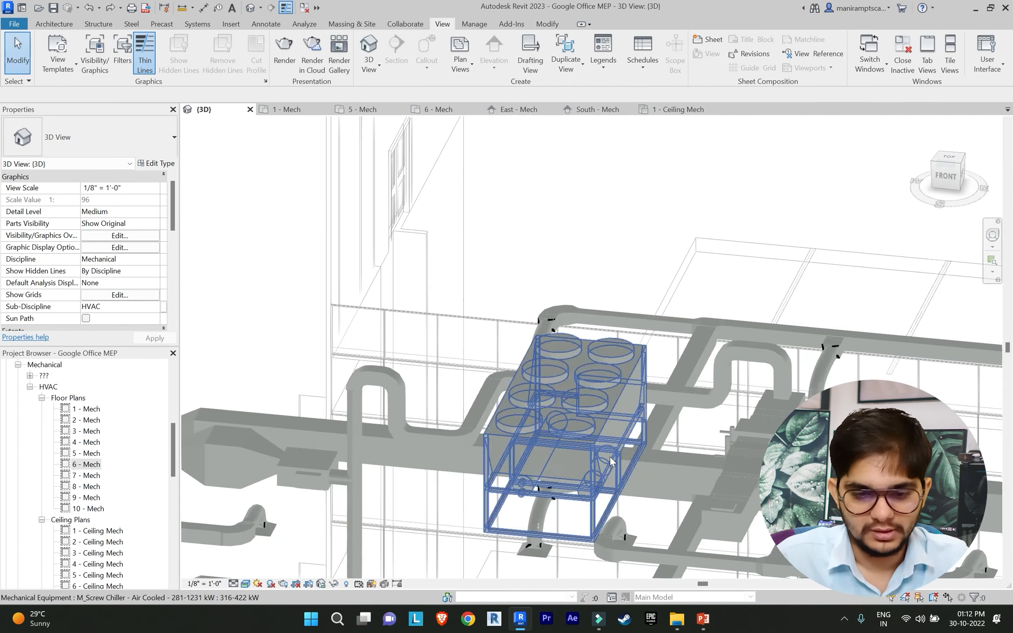
Step: Set the 3D view's detail level to Fine to show the pipes at the screw chiller as solids
scroll(611, 457, "up", 5)
middle_click_drag(708, 205, 699, 209, "shift")
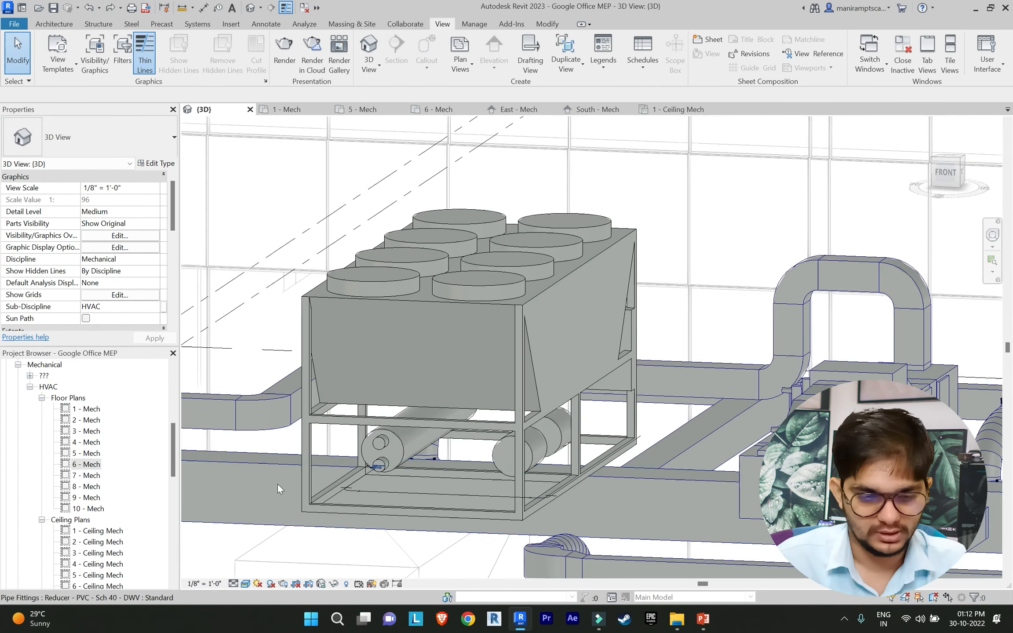
left_click(232, 585)
left_click(243, 571)
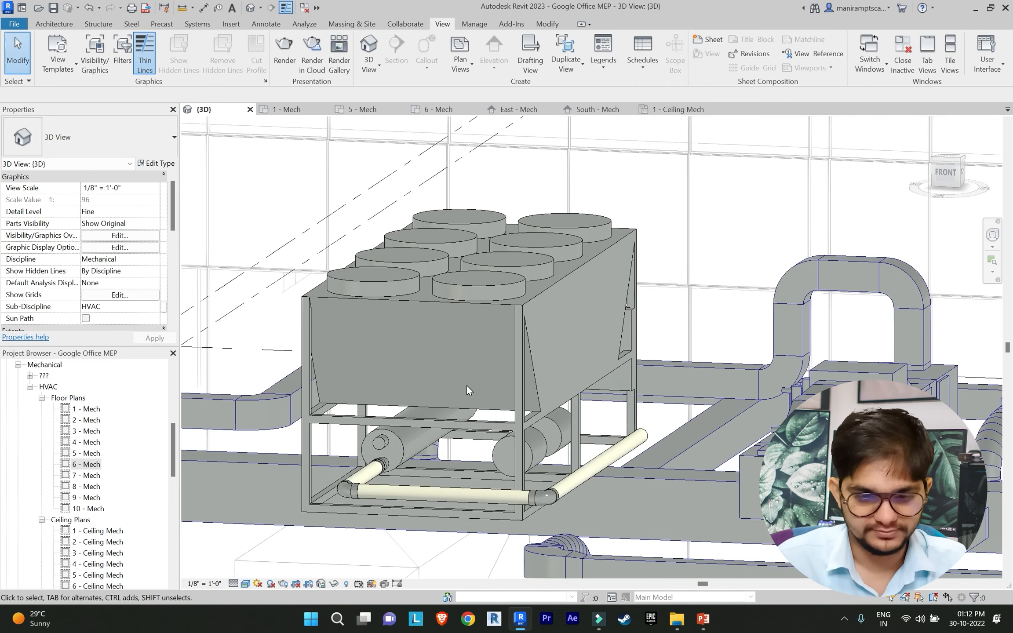
Step: Examine the pipe connectors of the AHU coil and the screw chiller to see which ones have to be joined
scroll(645, 431, "up", 6)
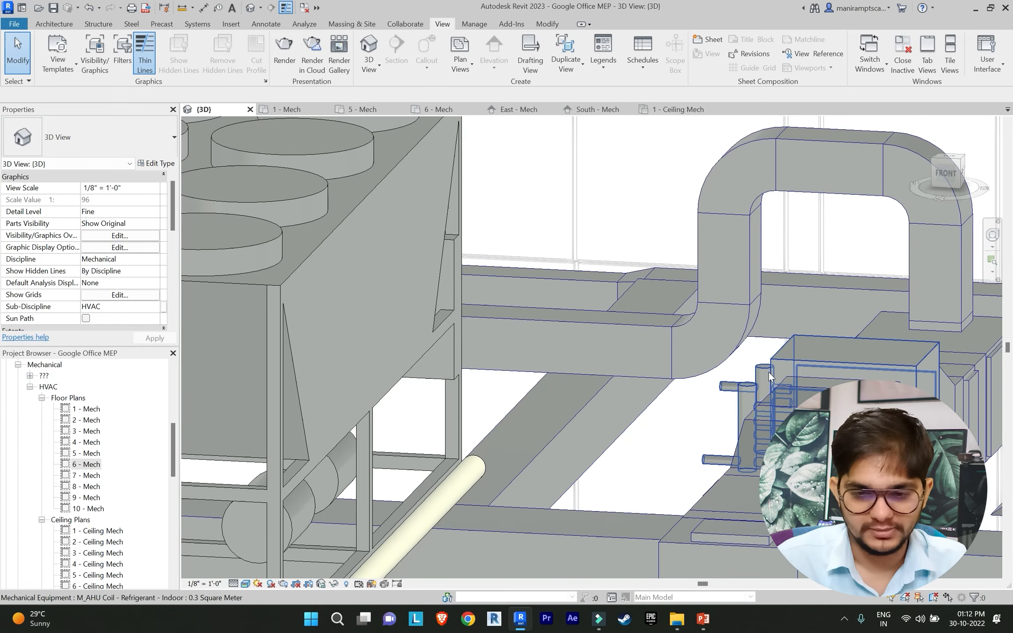
left_click(766, 383)
scroll(655, 415, "down", 2)
middle_click_drag(654, 414, 786, 382)
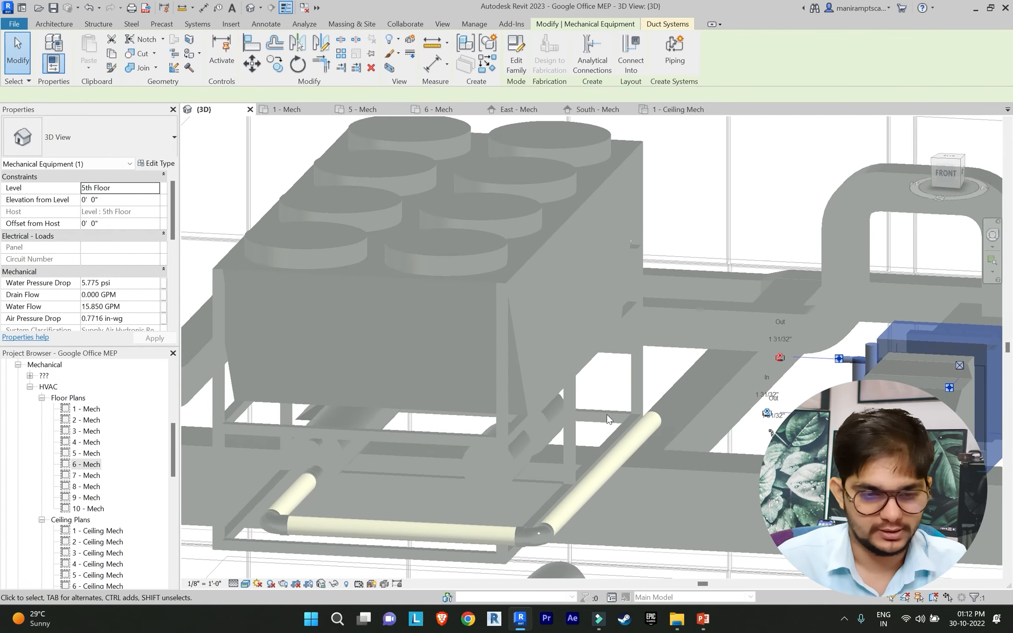
key("Escape")
left_click(460, 447)
middle_click_drag(428, 507, 502, 464)
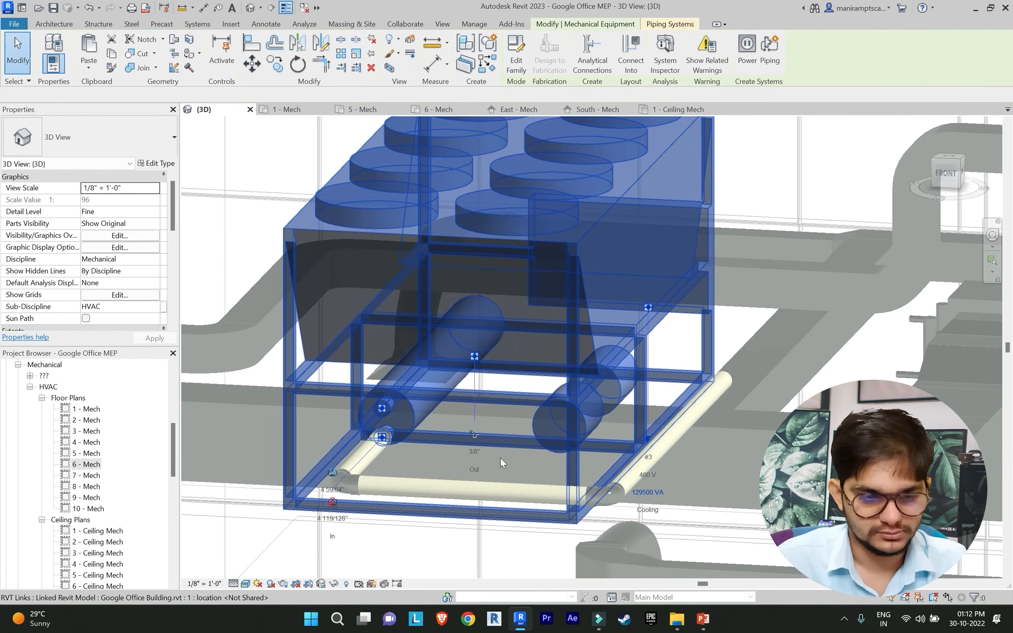
middle_click_drag(569, 458, 385, 472)
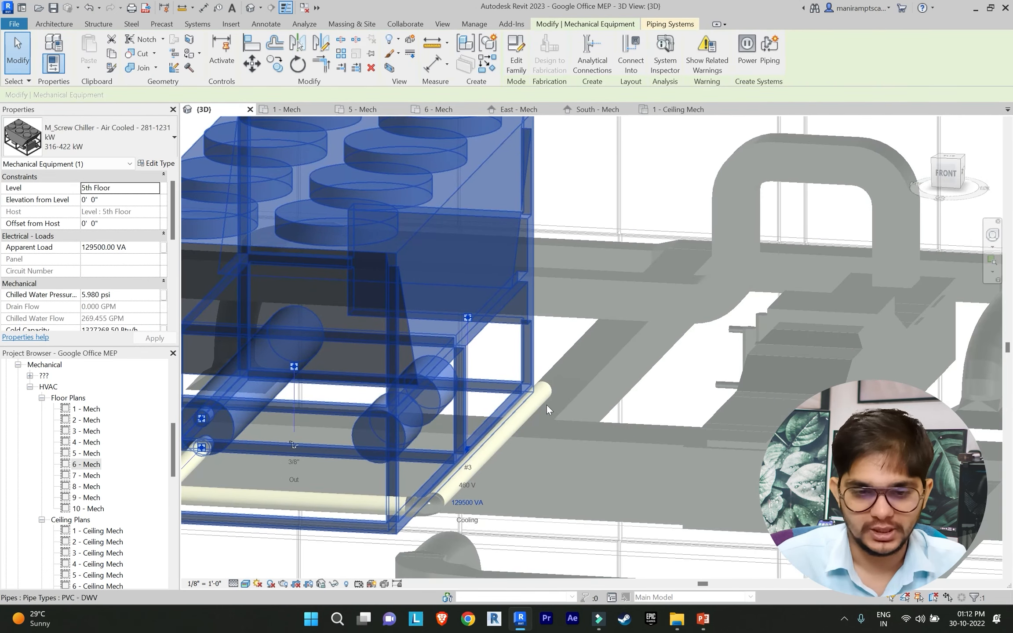
scroll(594, 405, "up", 1)
scroll(512, 406, "down", 1)
middle_click_drag(559, 408, 739, 397)
key("Escape")
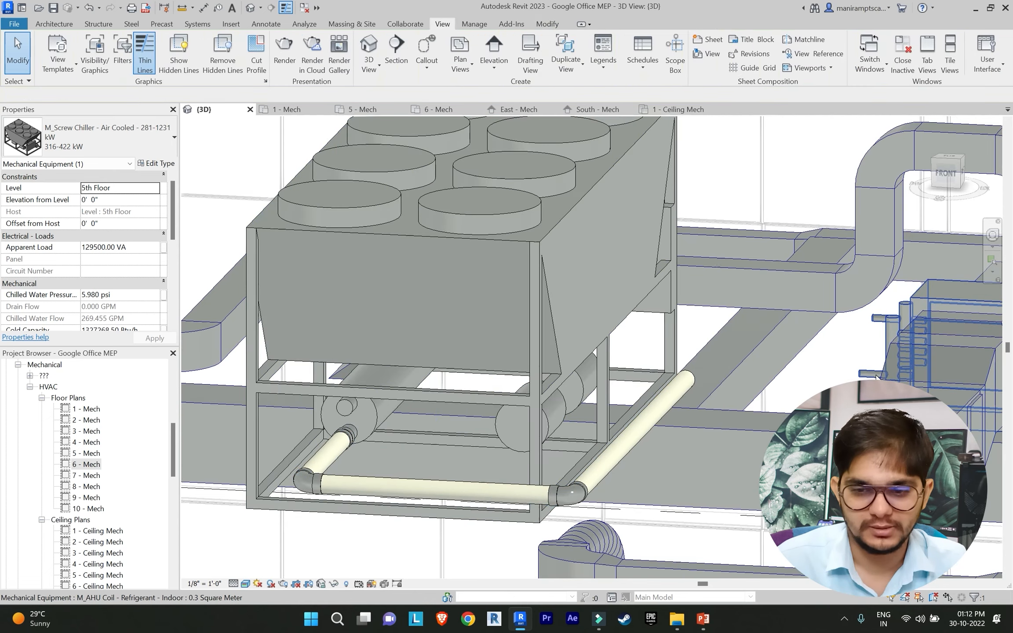
Step: Draw a 2" PVC - DWV pipe about 2'-8" long from the AHU coil's inlet connector towards the chiller
left_click(925, 293)
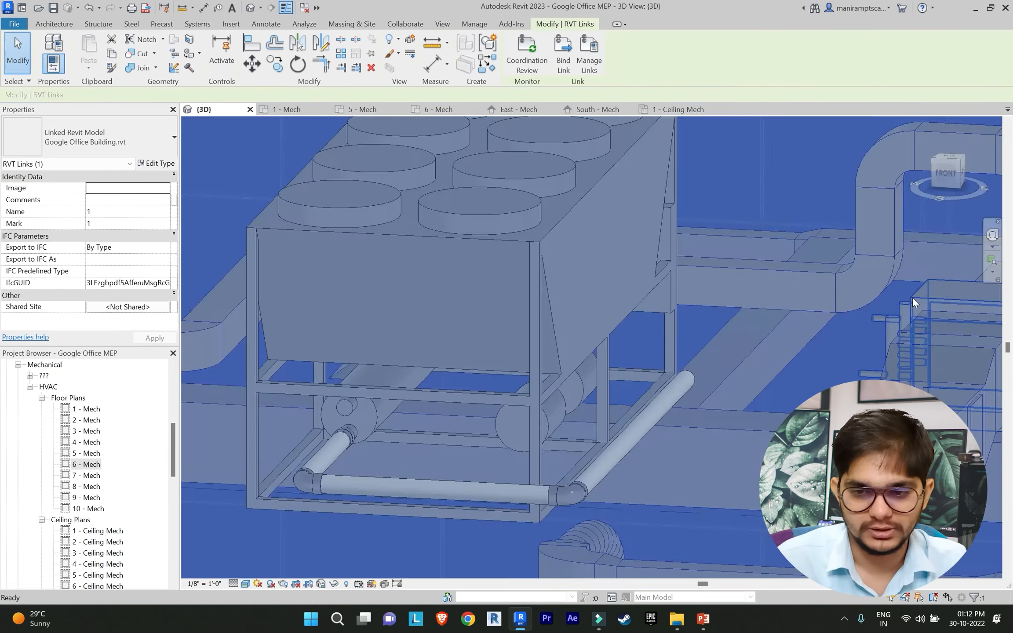
key("Escape")
left_click(912, 297)
scroll(800, 376, "up", 1)
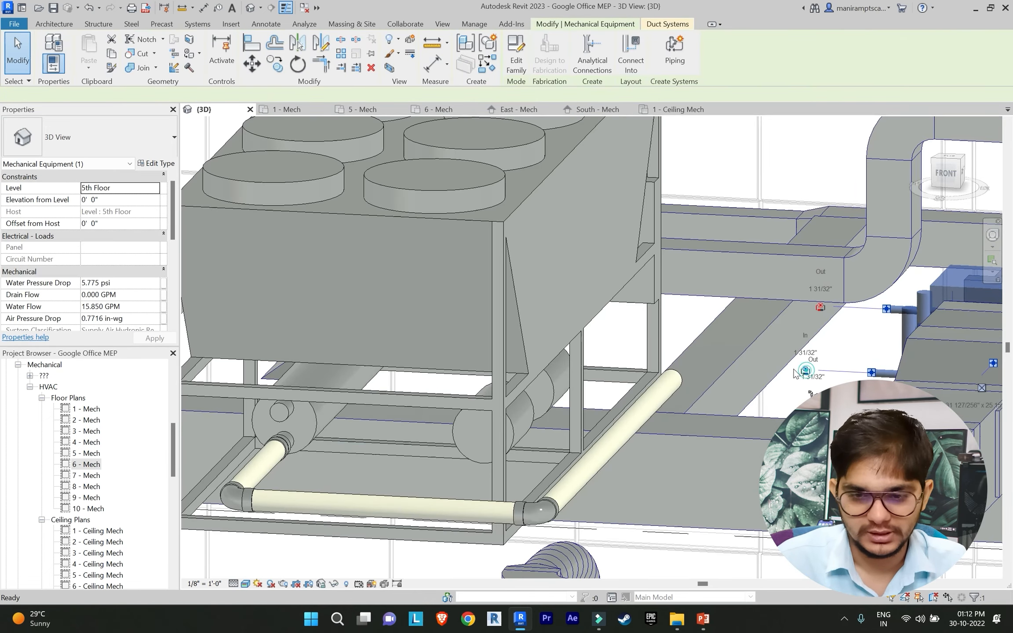
left_click(805, 371)
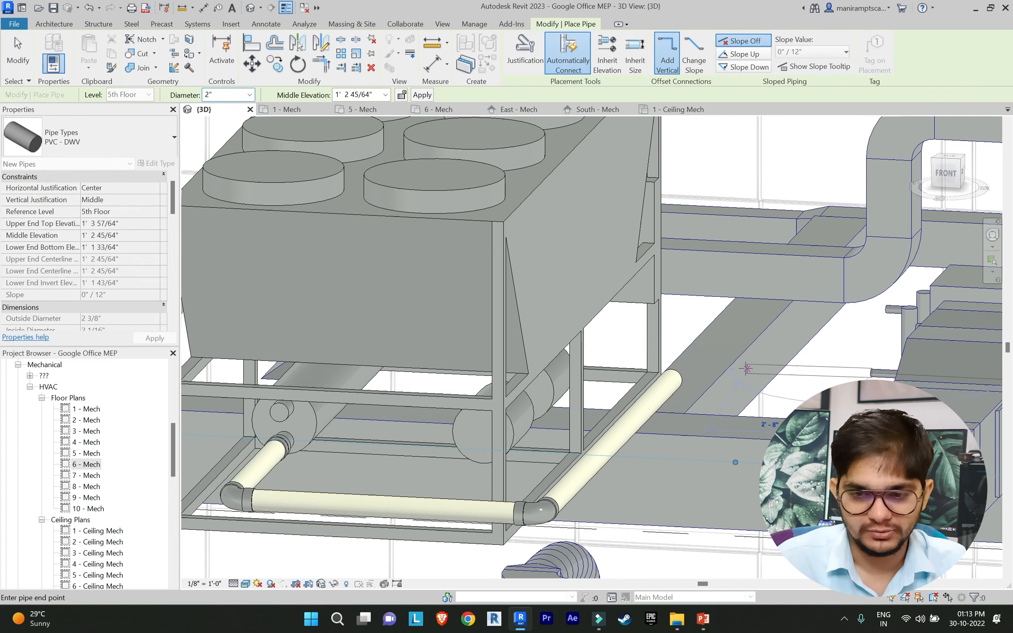
left_click(774, 405)
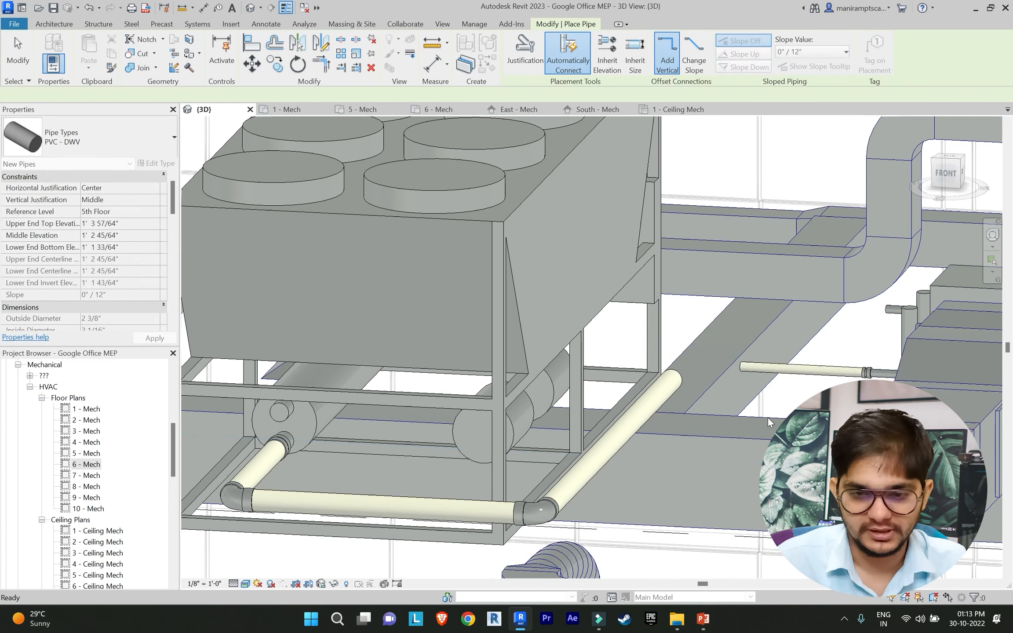
key("Escape")
key("Escape")
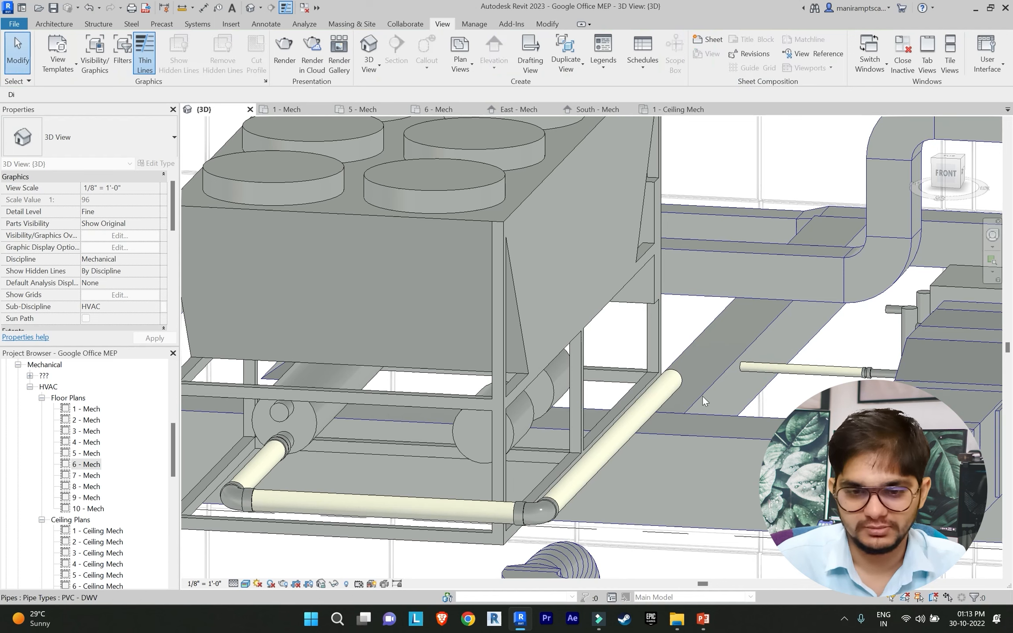
Step: Compare the chiller pipe with the pipe at the AHU coil, and set the coil pipe's diameter to 5"
left_click(667, 398)
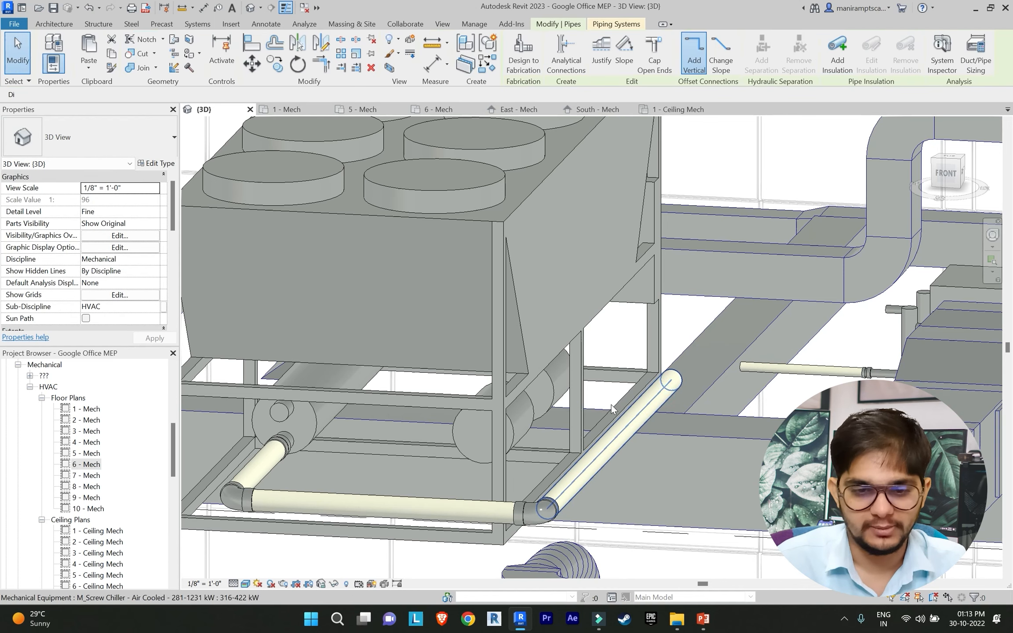
key("Escape")
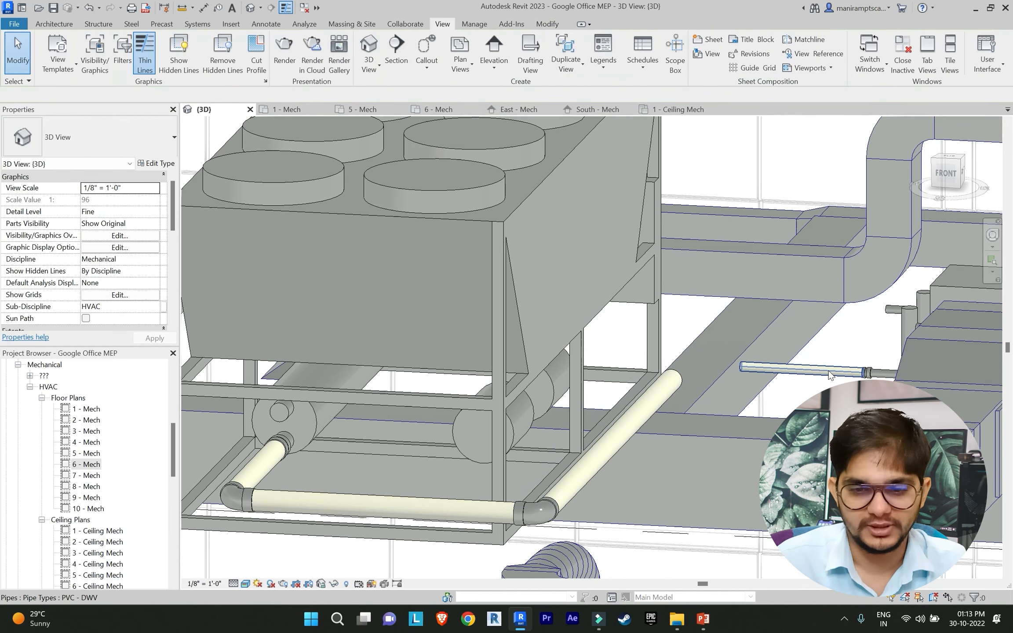
left_click(821, 371)
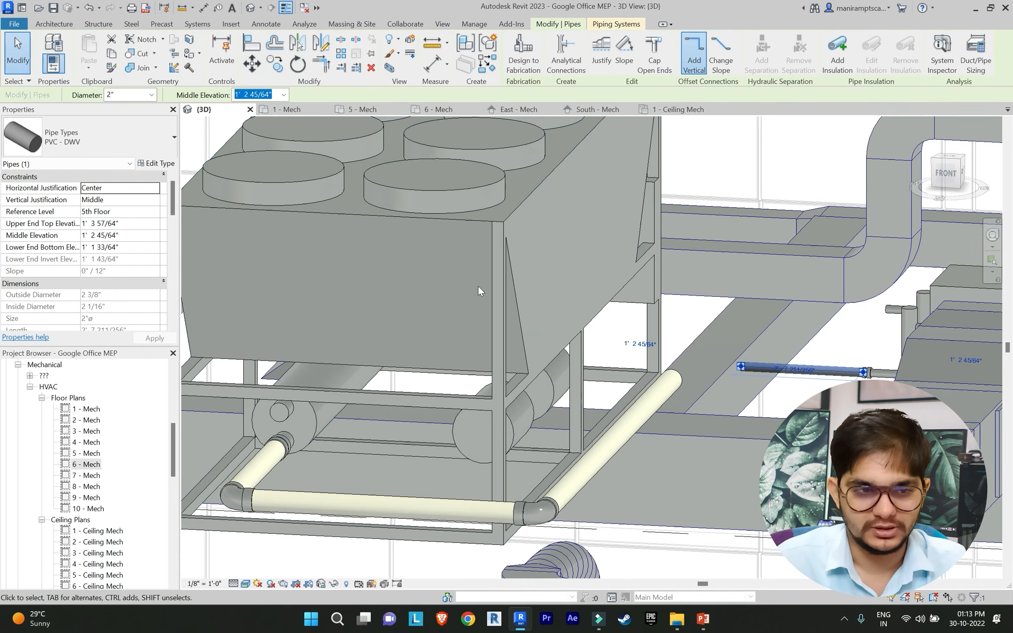
key("Escape")
left_click(633, 418)
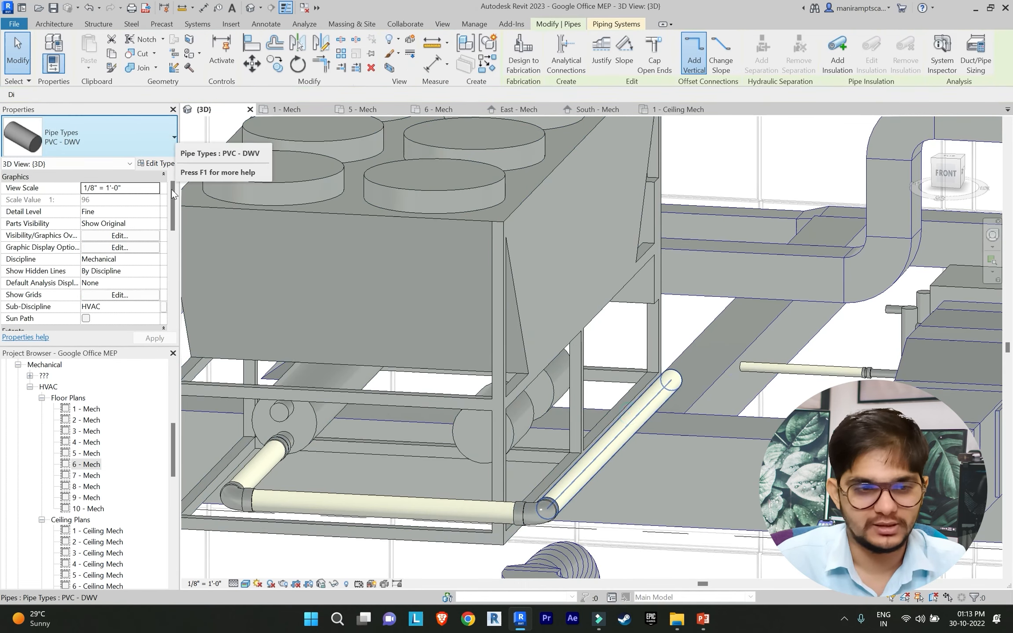
key("Escape")
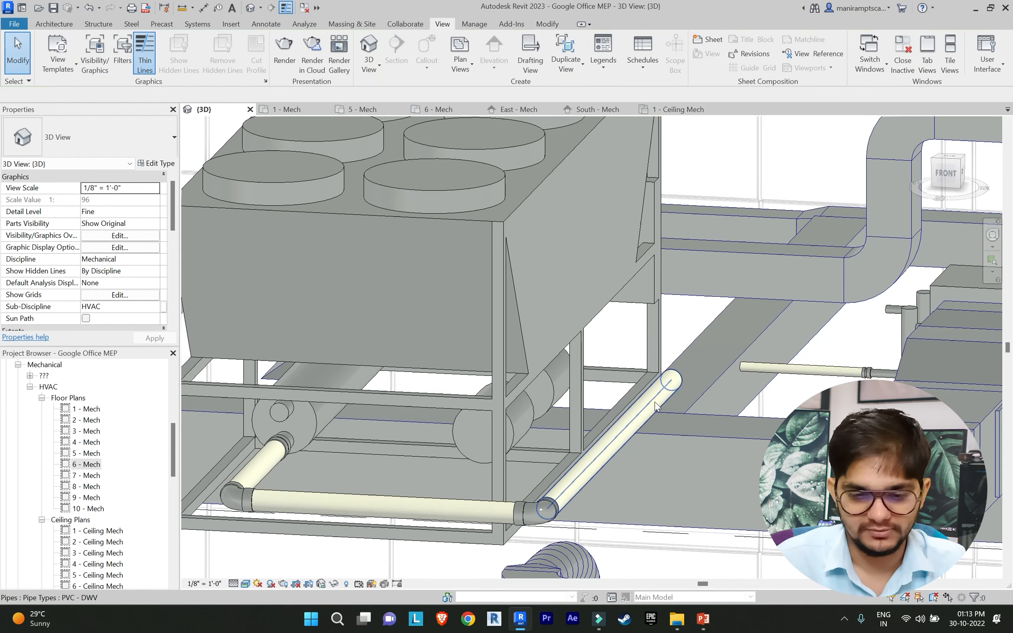
left_click(759, 367)
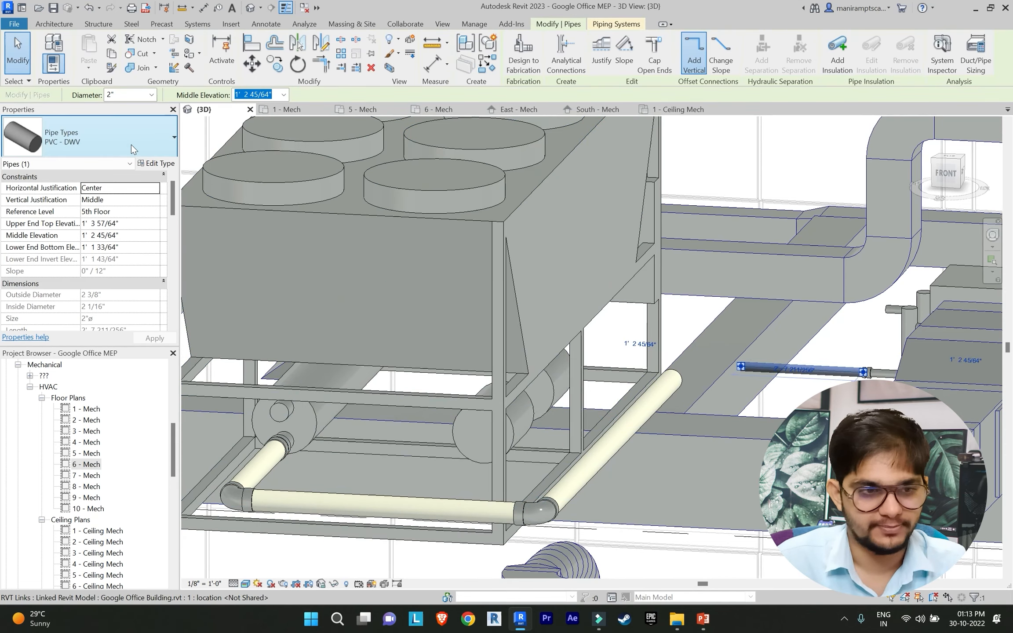
left_click(152, 94)
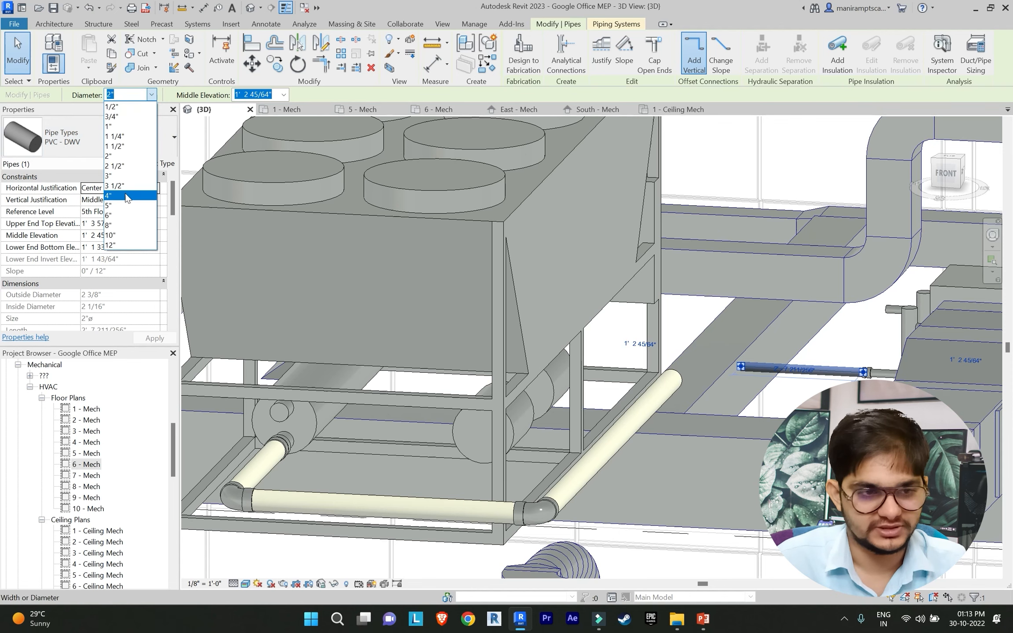
left_click(127, 205)
left_click(705, 310)
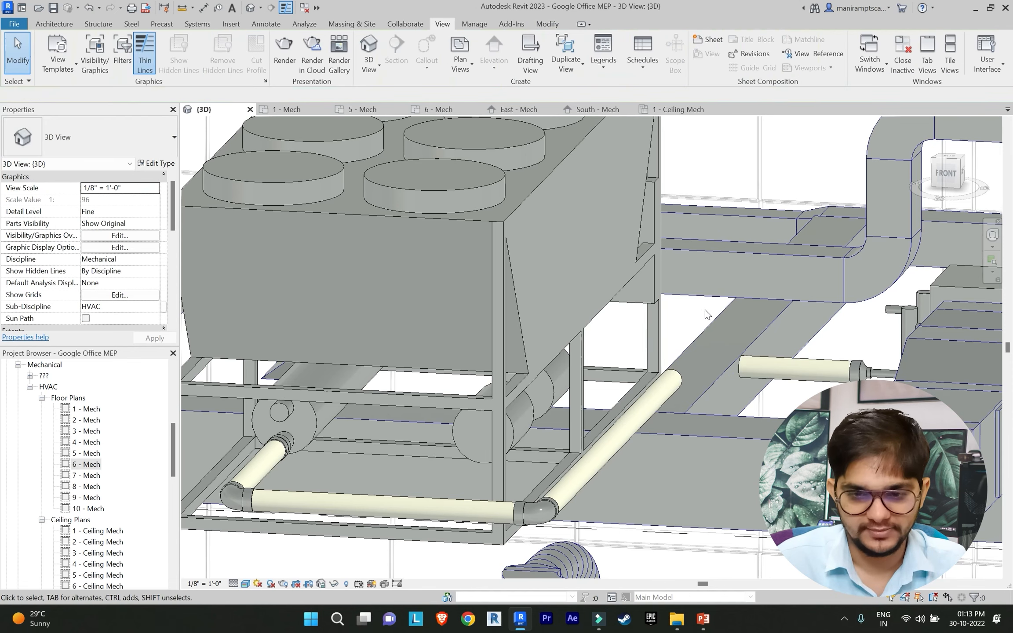
Step: In the 6 - Mech floor plan, shorten the pipe running along the chiller's side by pulling its open end back below the coil pipe's line
scroll(698, 373, "up", 3)
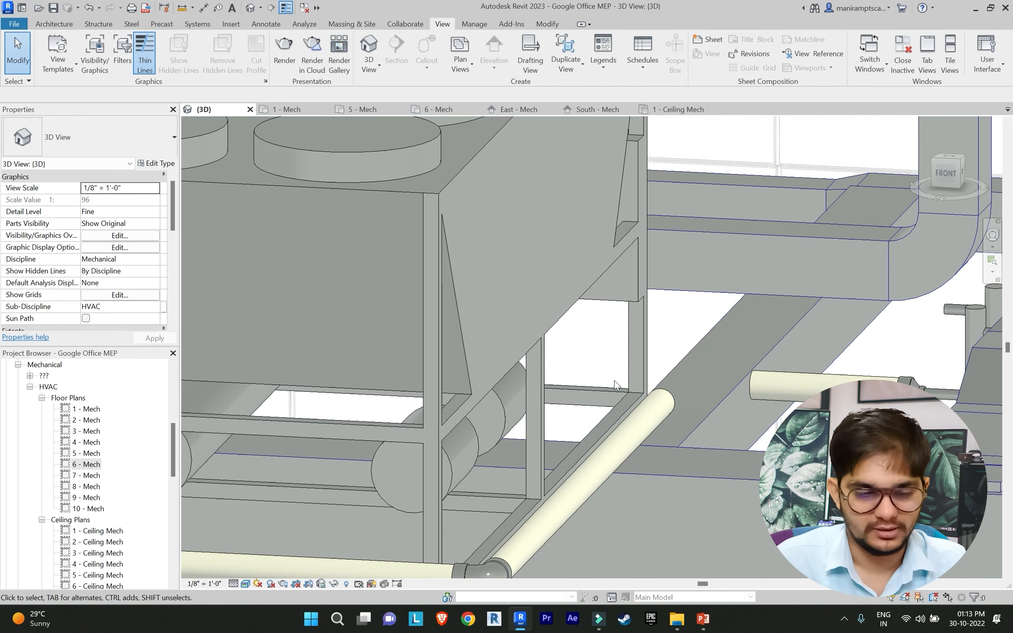
double_click(88, 464)
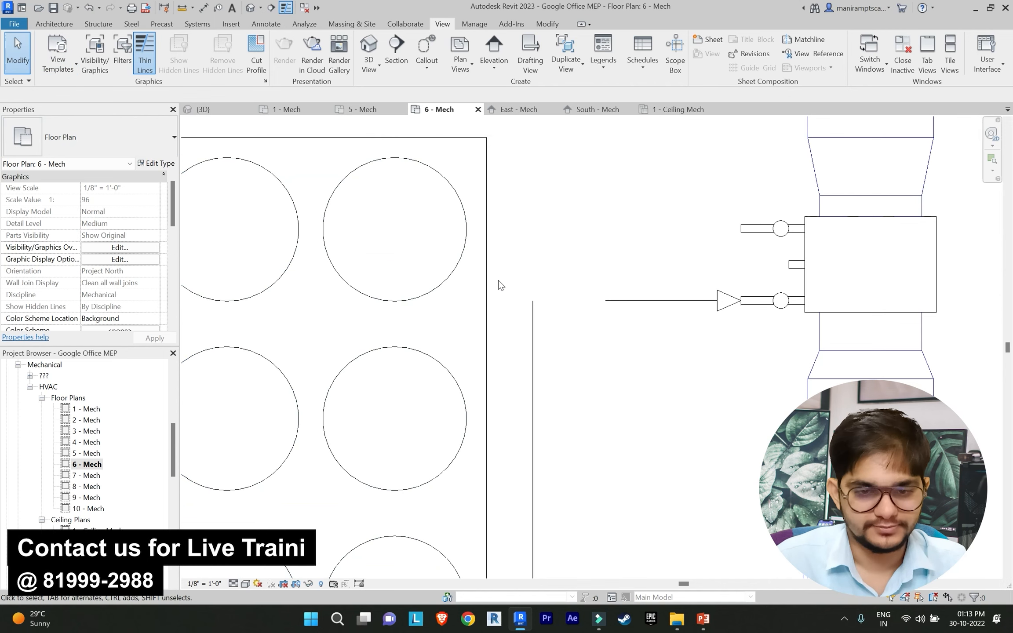
key("d")
key("i")
left_click(535, 307)
left_click_drag(533, 300, 533, 370)
left_click(618, 364)
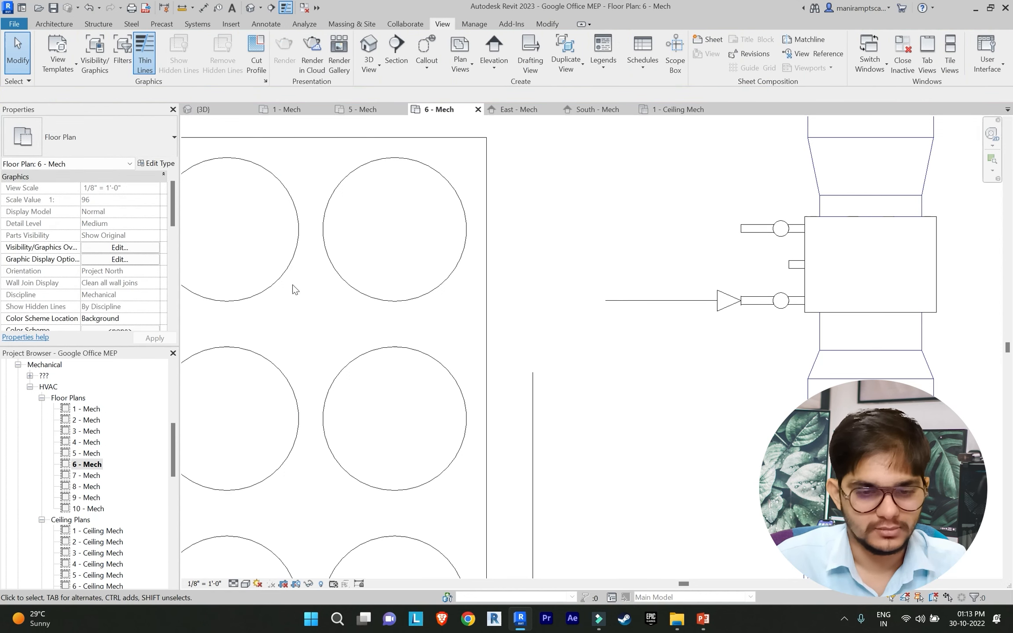
Step: Open the South - Mech elevation and set its detail level to Fine around the gap between the chiller pipe and coil pipe
scroll(110, 483, "down", 5)
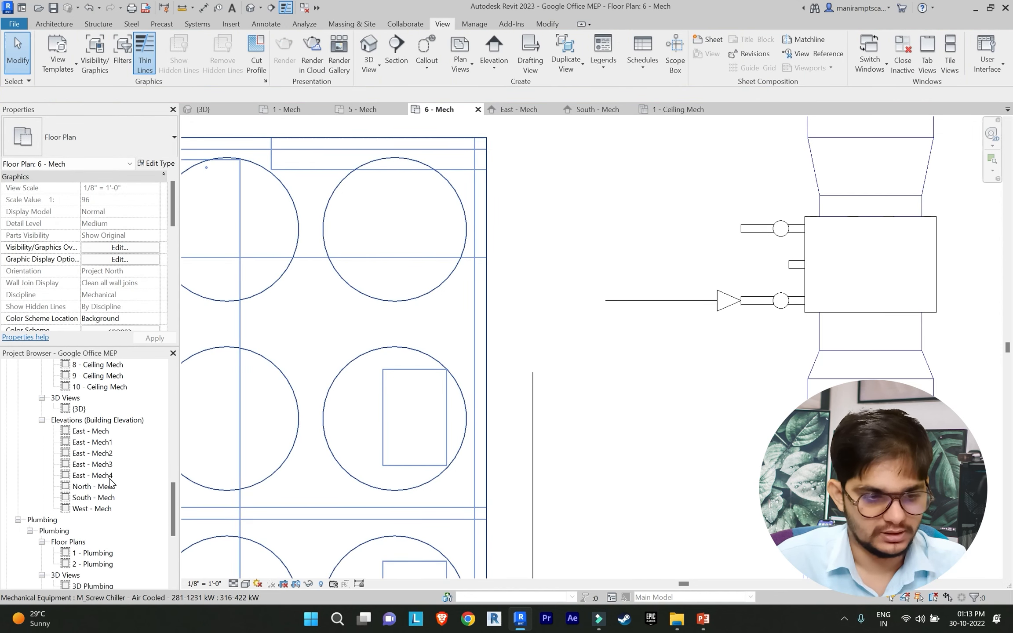
scroll(98, 473, "down", 1)
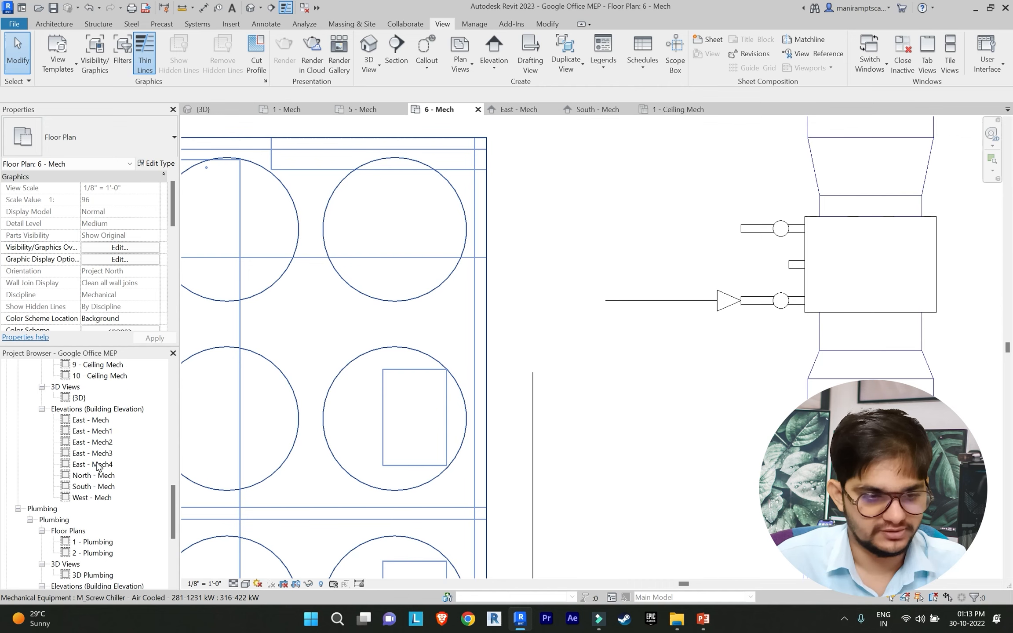
double_click(94, 486)
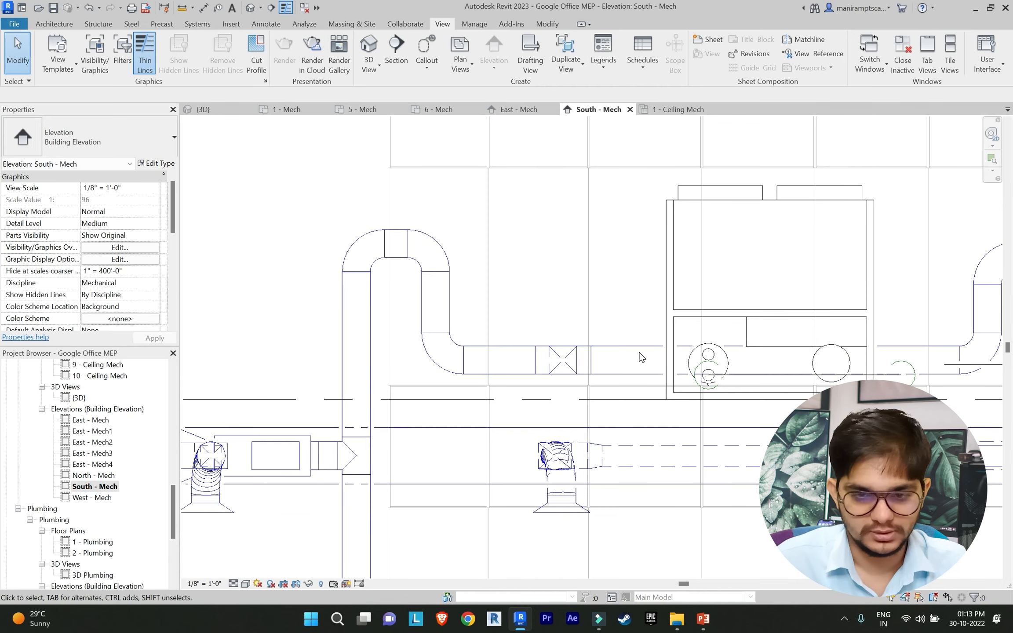
scroll(547, 282, "up", 2)
scroll(547, 282, "down", 4)
middle_click_drag(546, 281, 534, 317)
scroll(546, 305, "down", 1)
scroll(617, 348, "up", 3)
scroll(617, 349, "up", 4)
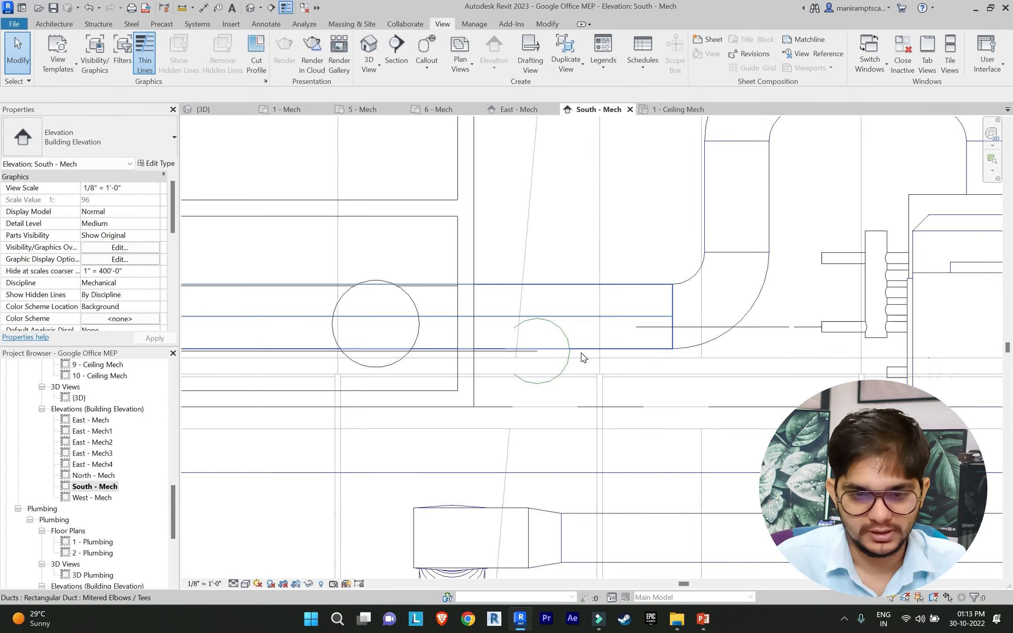
left_click(233, 584)
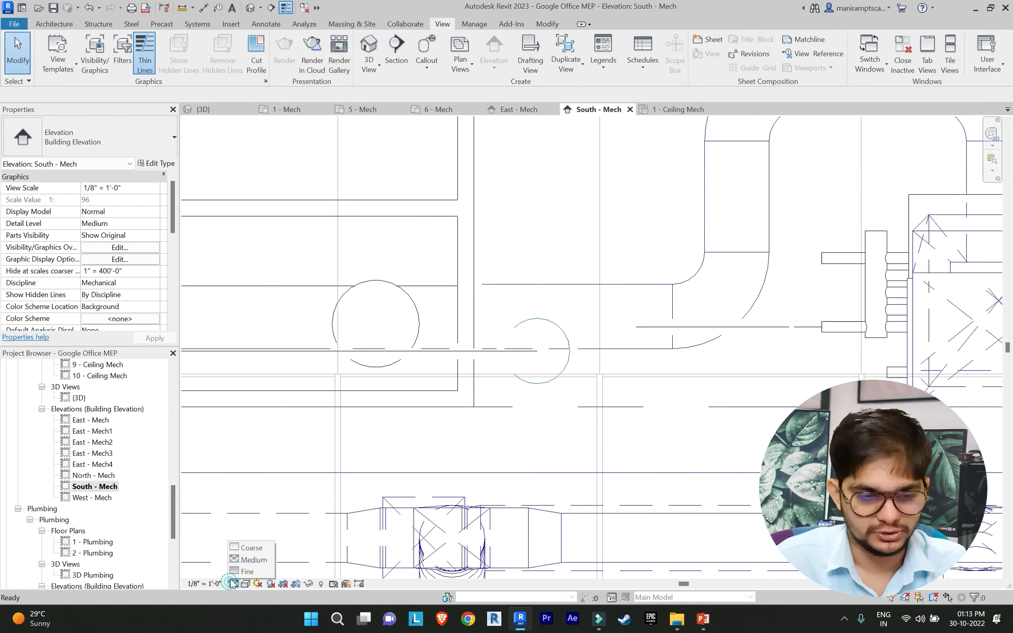
left_click(248, 571)
scroll(592, 336, "up", 1)
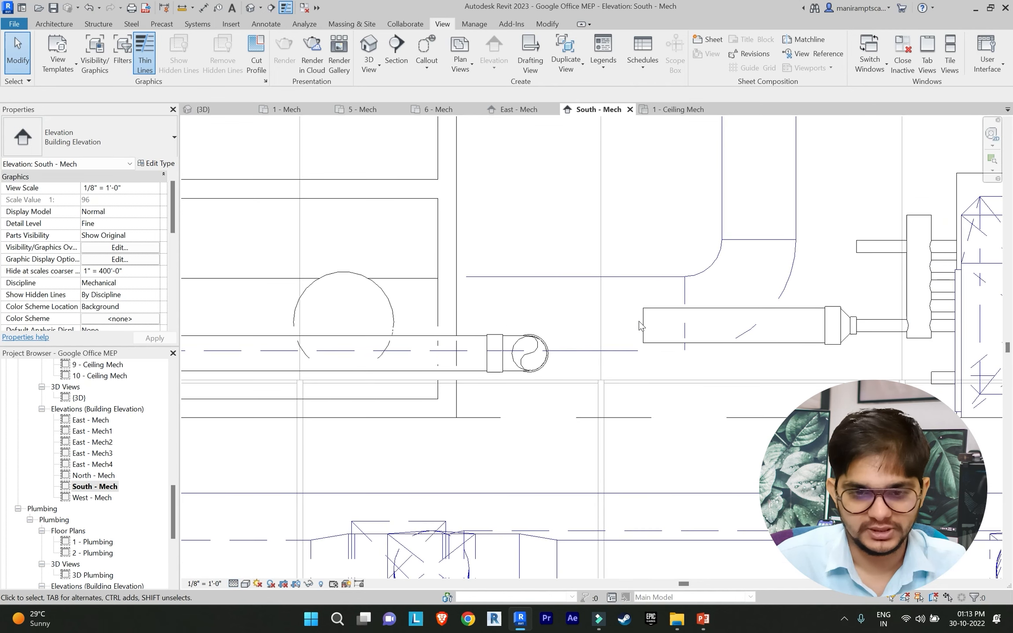
Step: Start a 5" PVC - DWV pipe at the AHU coil pipe's open end and run it straight down about 11"
left_click(54, 24)
left_click(161, 23)
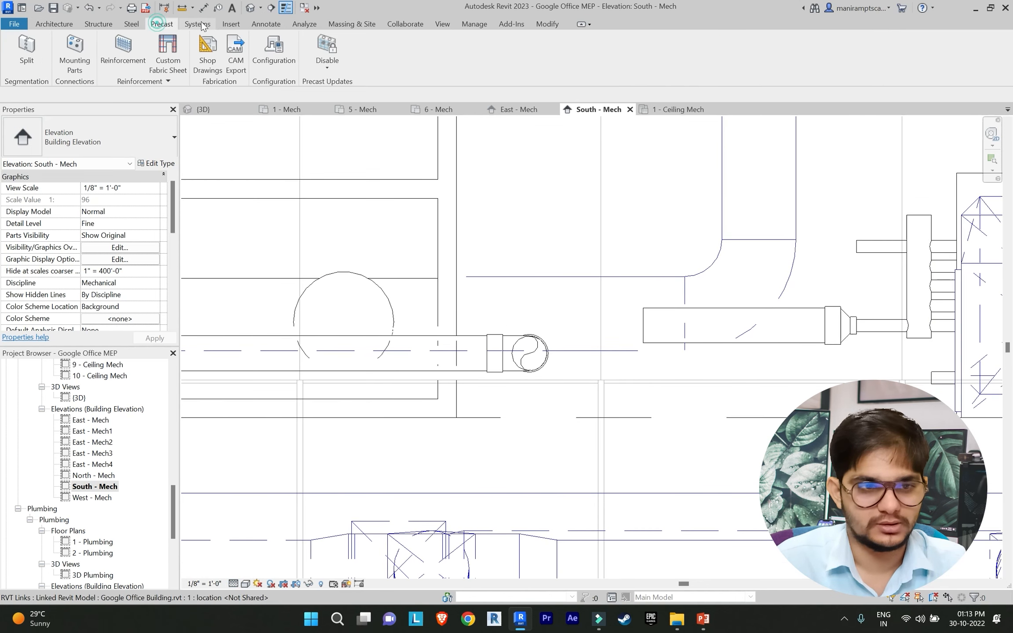
left_click(197, 24)
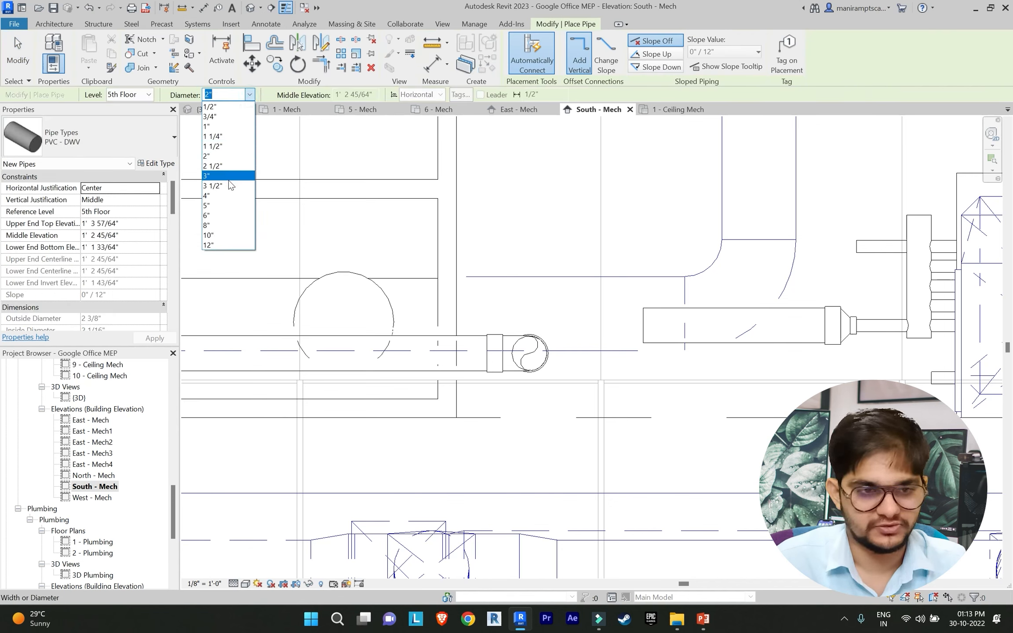
left_click(221, 204)
left_click(643, 325)
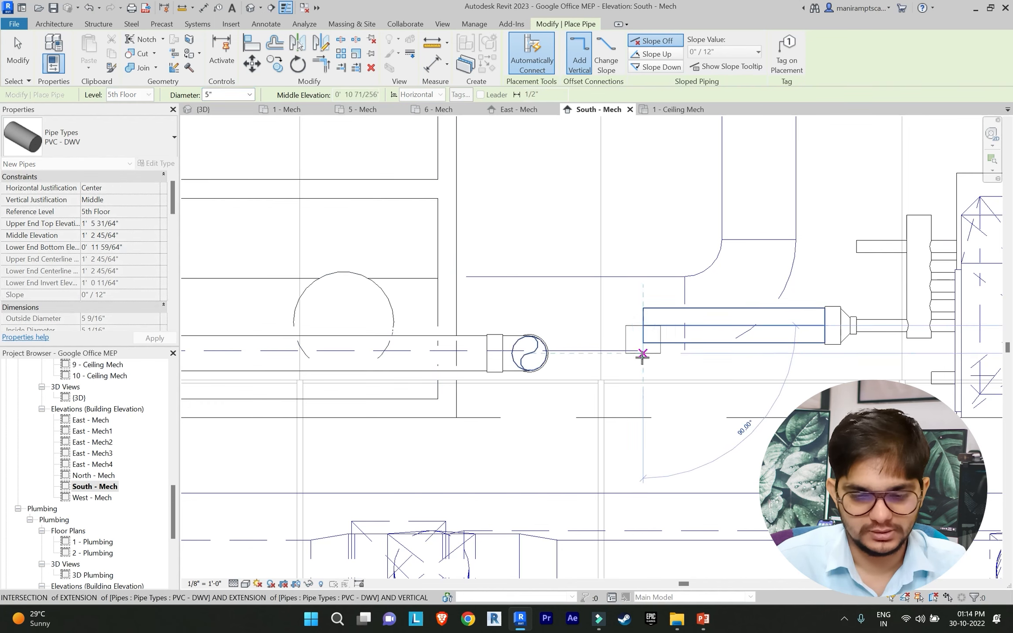
key("Escape")
key("Escape")
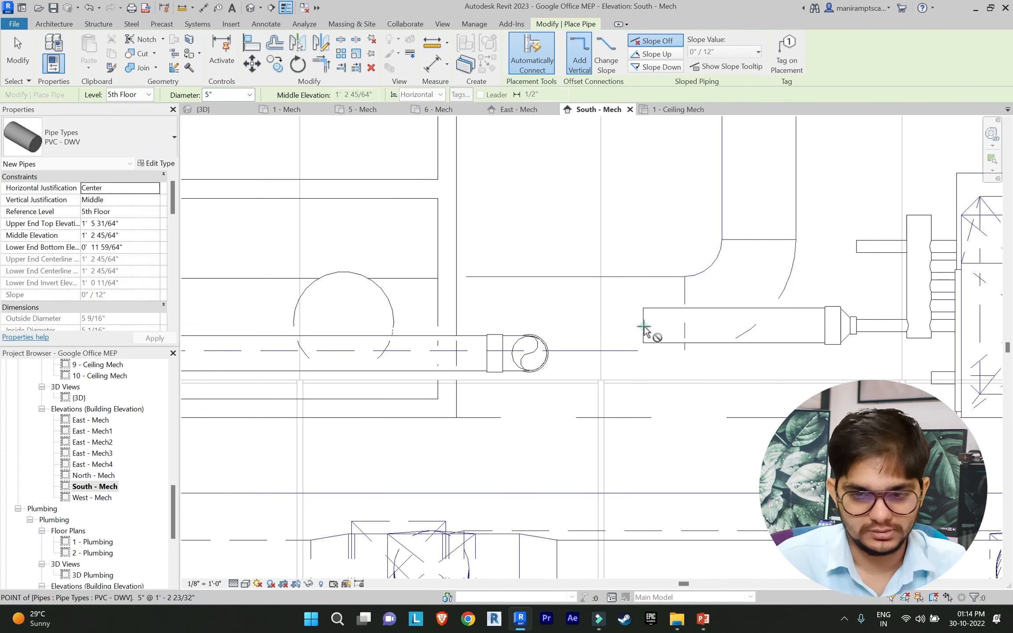
left_click(644, 326)
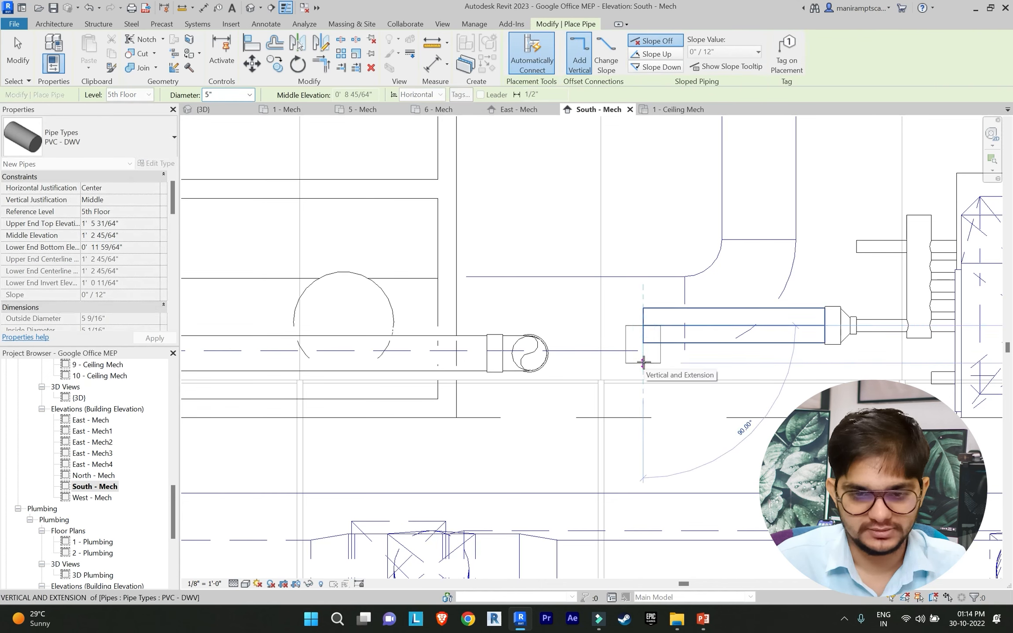
left_click(644, 395)
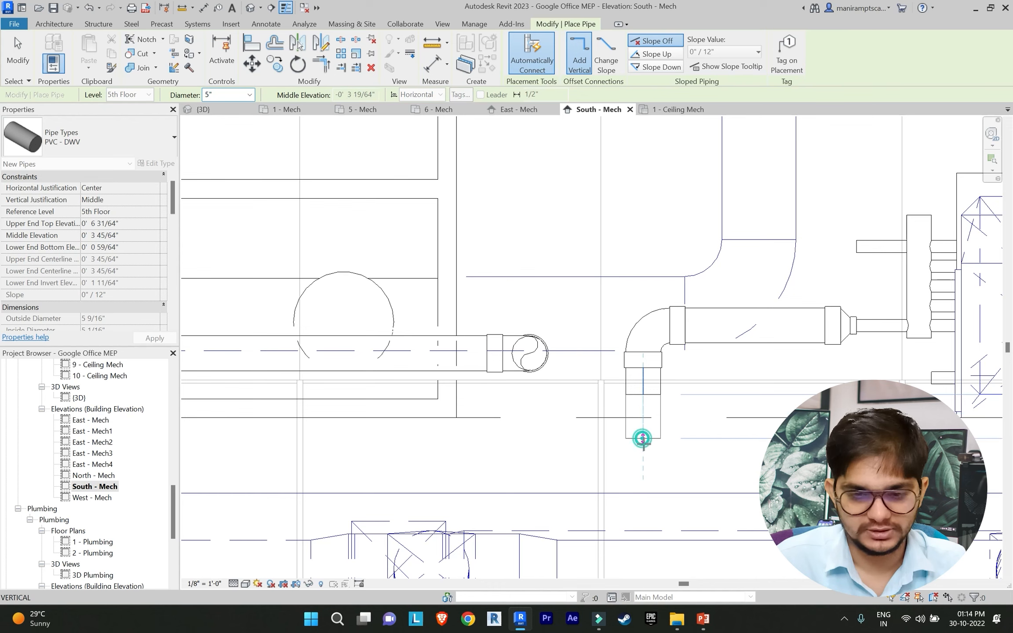
Step: Continue the 5" pipe further down, across to beneath the chiller pipe's bend, and up into it, forming a U-shaped connection
left_click(643, 439)
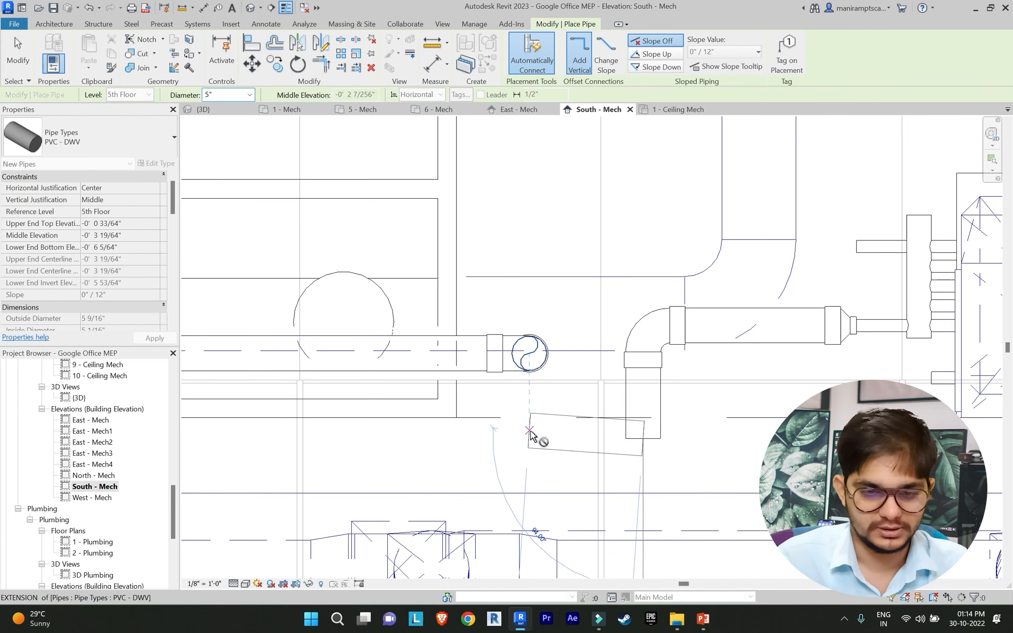
left_click(527, 439)
scroll(528, 379, "up", 1)
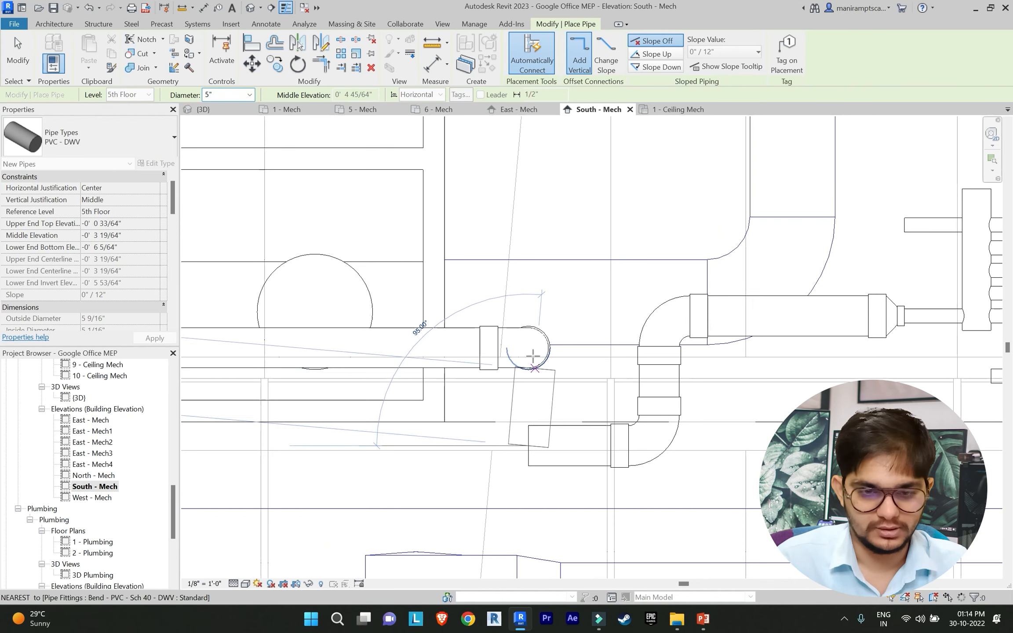
left_click(529, 352)
key("Escape")
key("Escape")
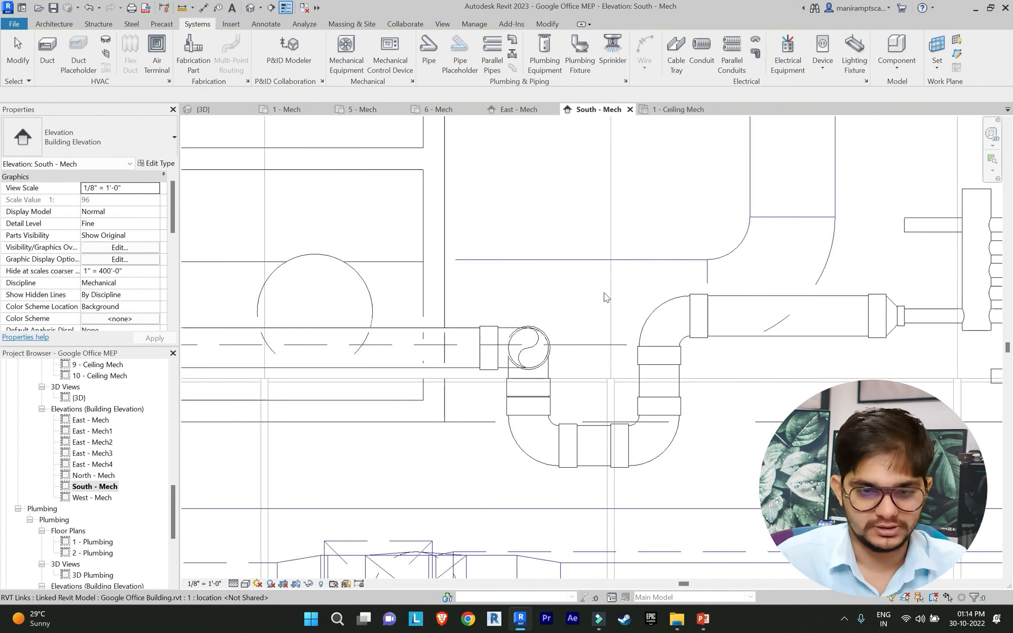
key("Escape")
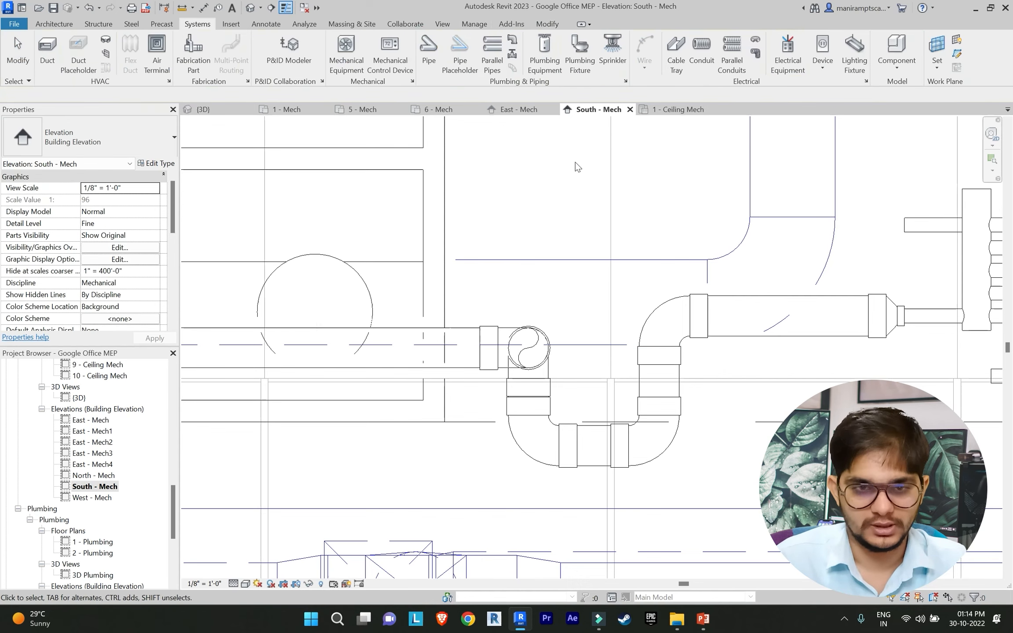
Step: Examine the U-shaped chiller-to-coil pipe connection and the chiller's connectors in the 3D view
left_click(441, 24)
left_click(369, 48)
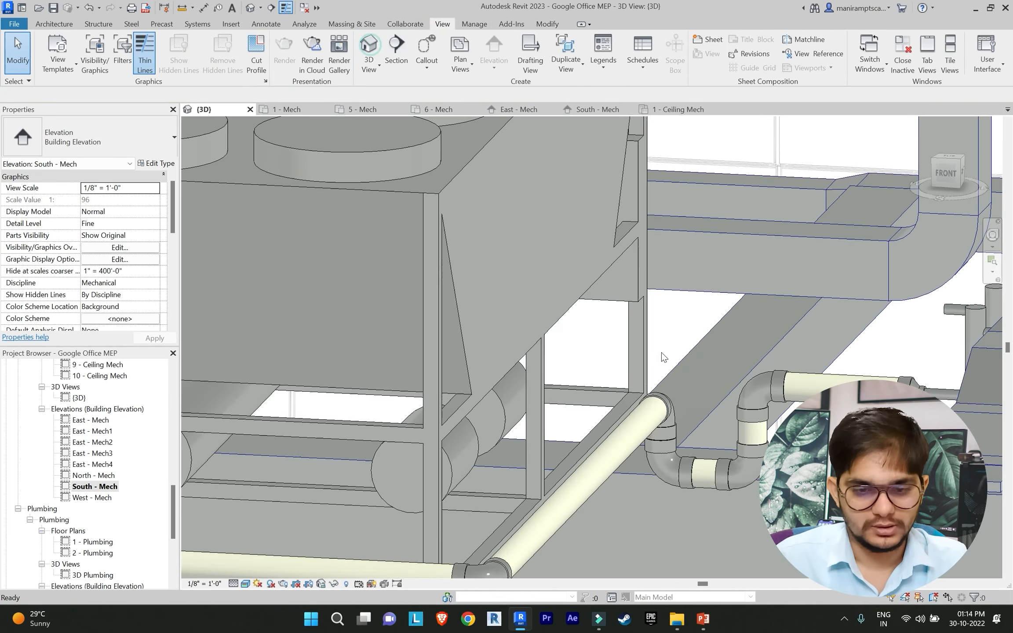
middle_click_drag(663, 355, 718, 346, "shift")
middle_click_drag(388, 439, 489, 390)
scroll(444, 415, "up", 2)
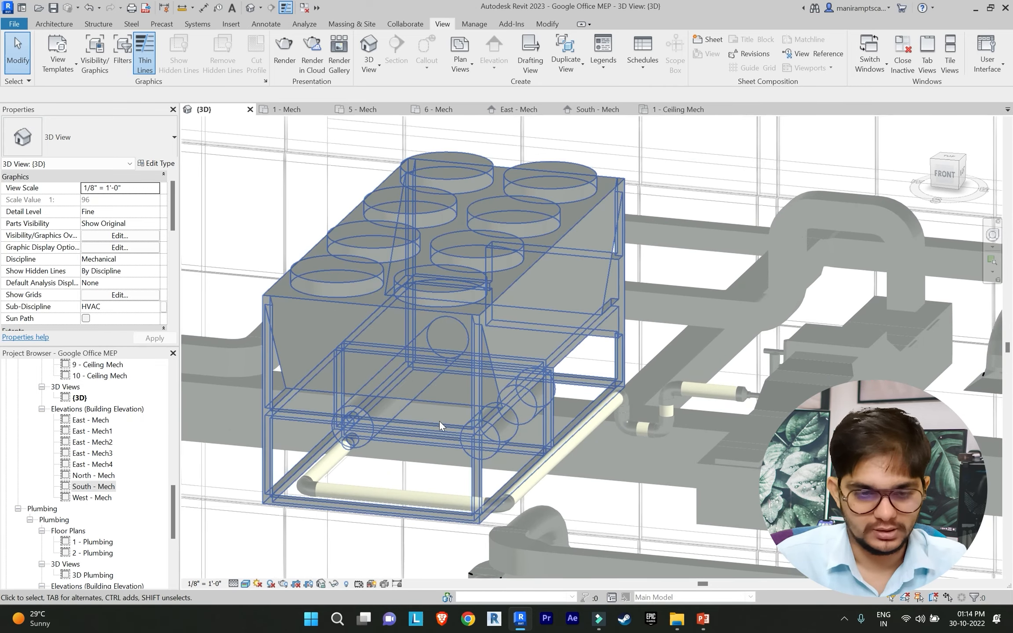
left_click(474, 397)
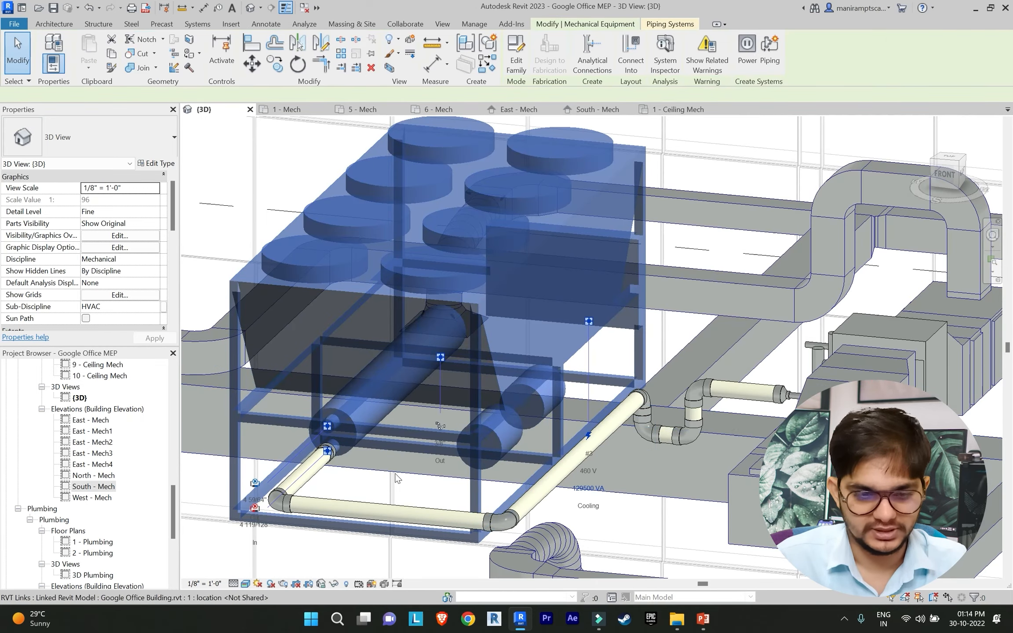
scroll(441, 382, "down", 2)
key("Escape")
scroll(703, 376, "down", 1)
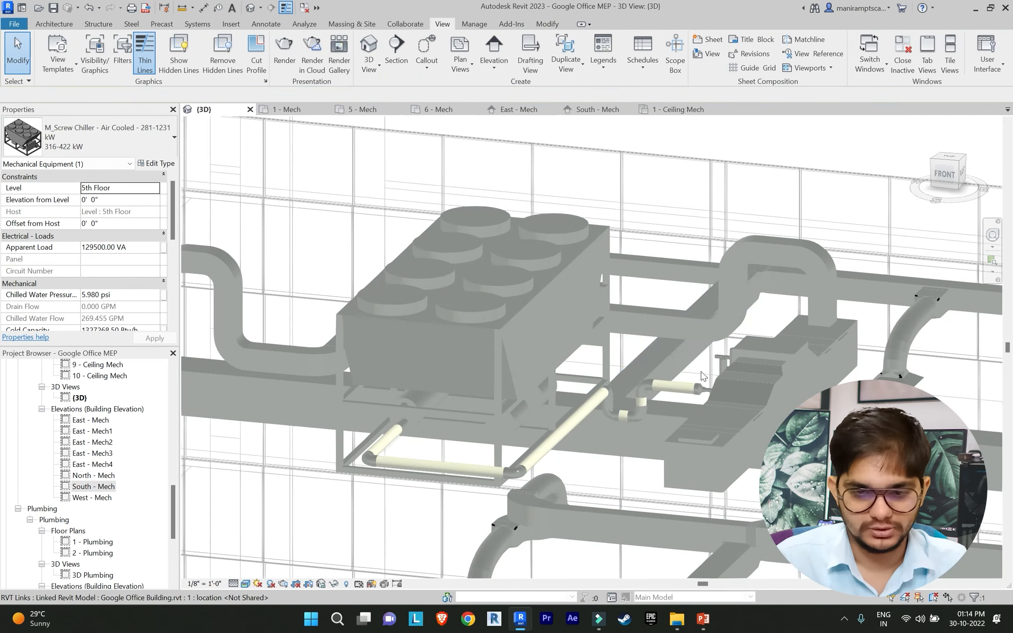
scroll(468, 167, "down", 2)
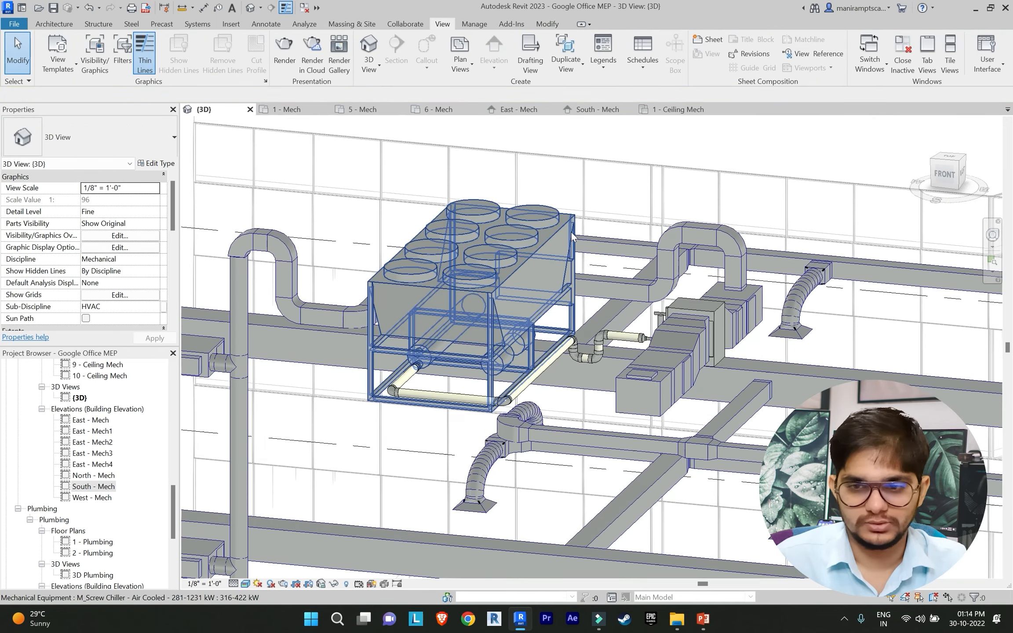
middle_click_drag(573, 237, 751, 258, "shift")
scroll(842, 217, "down", 2)
scroll(842, 217, "down", 2)
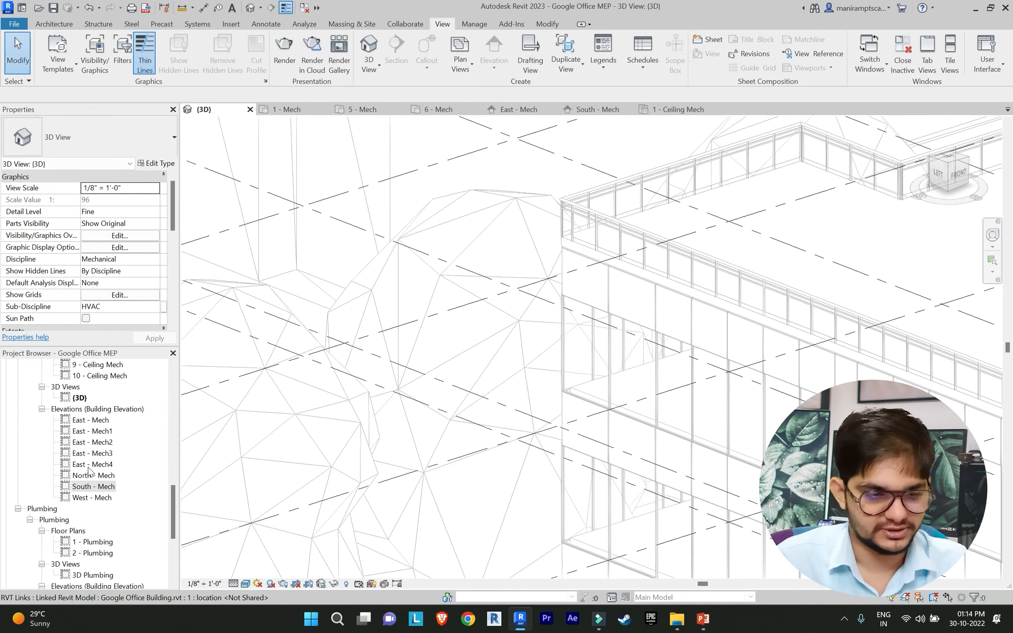
Step: Open the West - Mech elevation and select the air-cooled screw chiller to show its pipe connectors
left_click(89, 498)
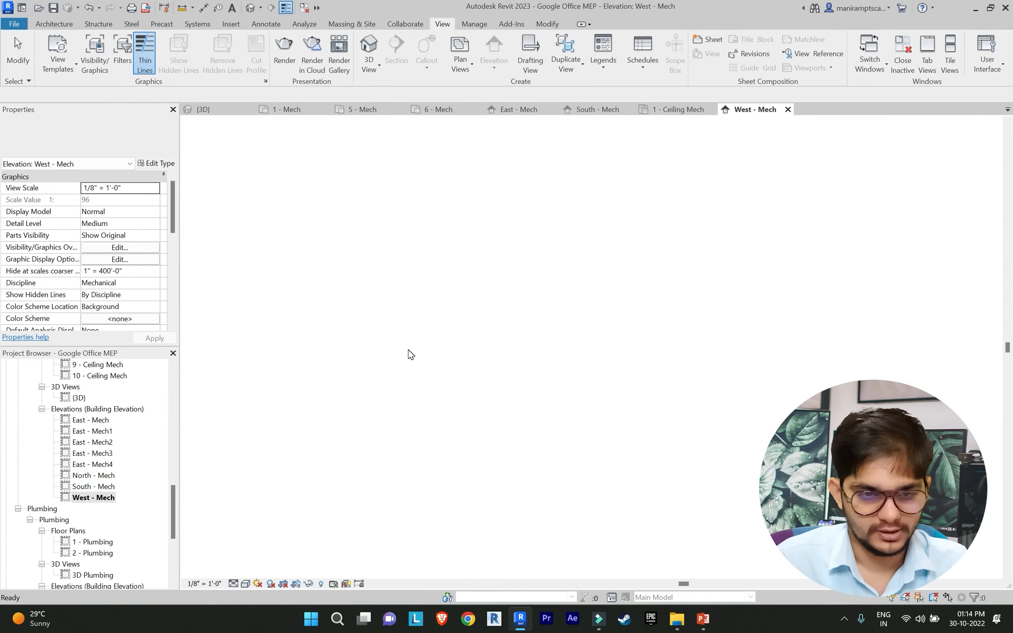
scroll(677, 321, "up", 6)
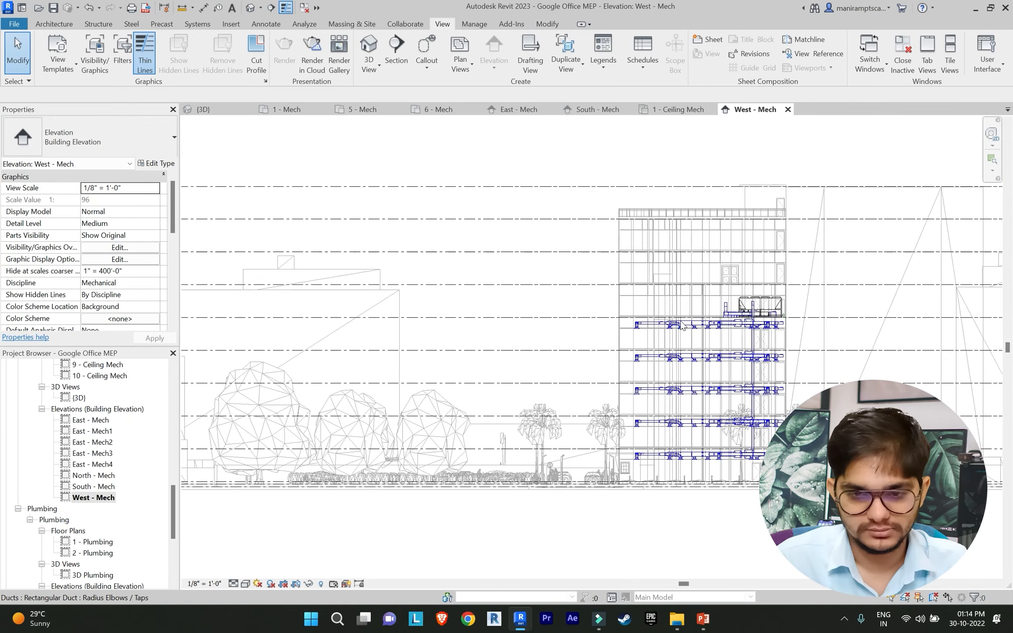
scroll(668, 321, "up", 8)
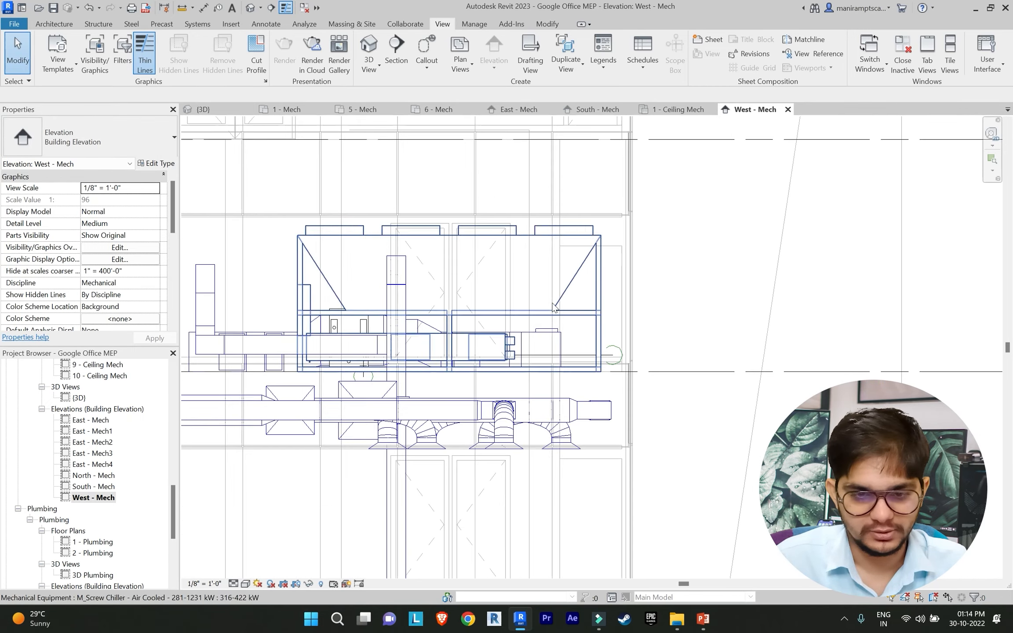
left_click(552, 261)
key("Escape")
left_click(594, 246)
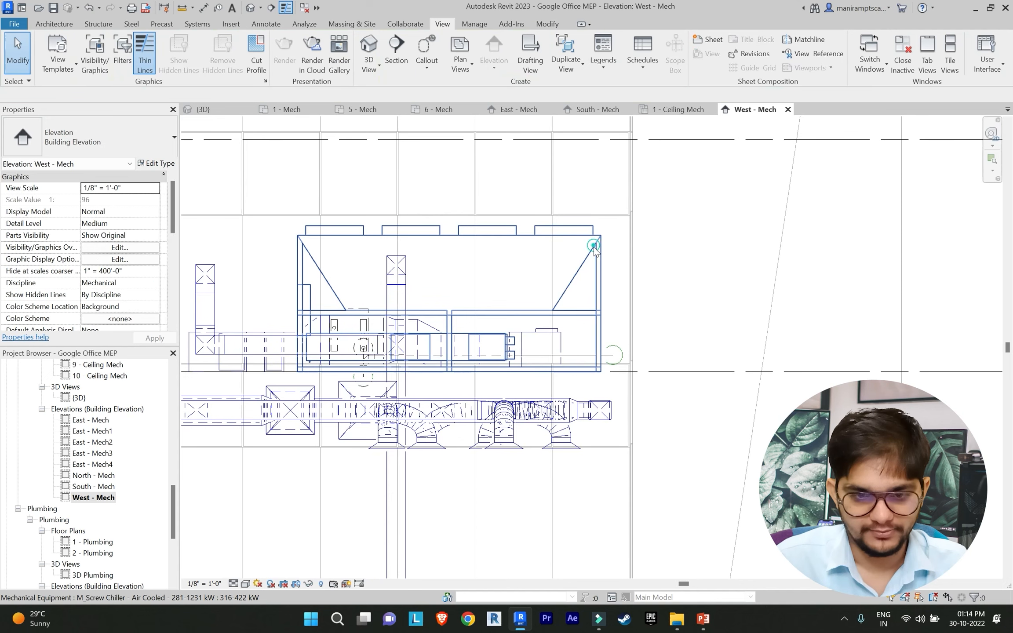
scroll(570, 350, "up", 2)
scroll(572, 352, "up", 1)
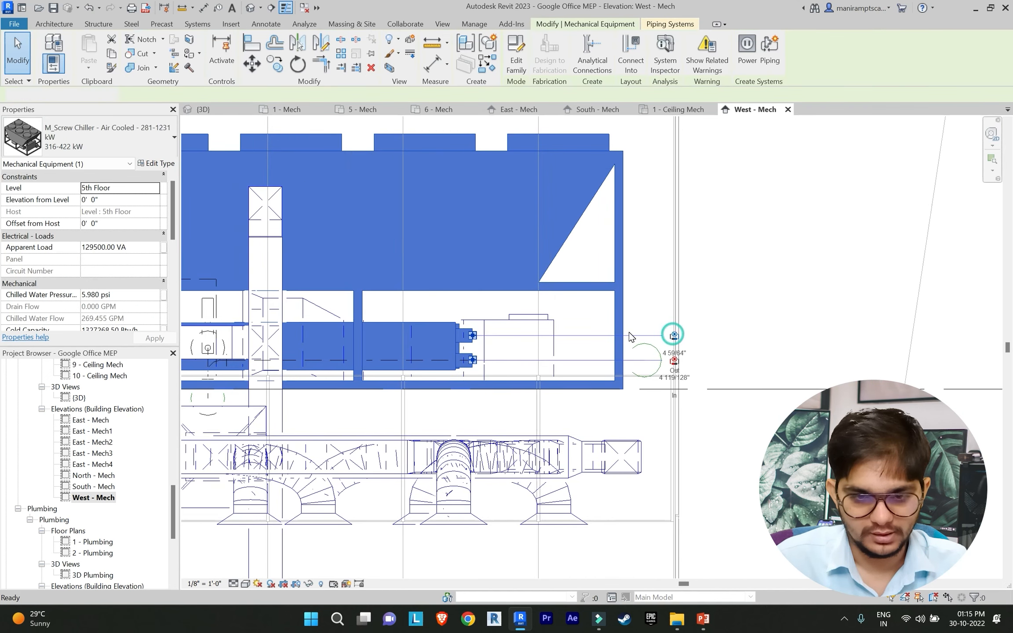
Step: Draw a PVC - DWV pipe horizontally from the chiller's outlet connector to just past the chiller frame
left_click(674, 335)
scroll(628, 333, "up", 1)
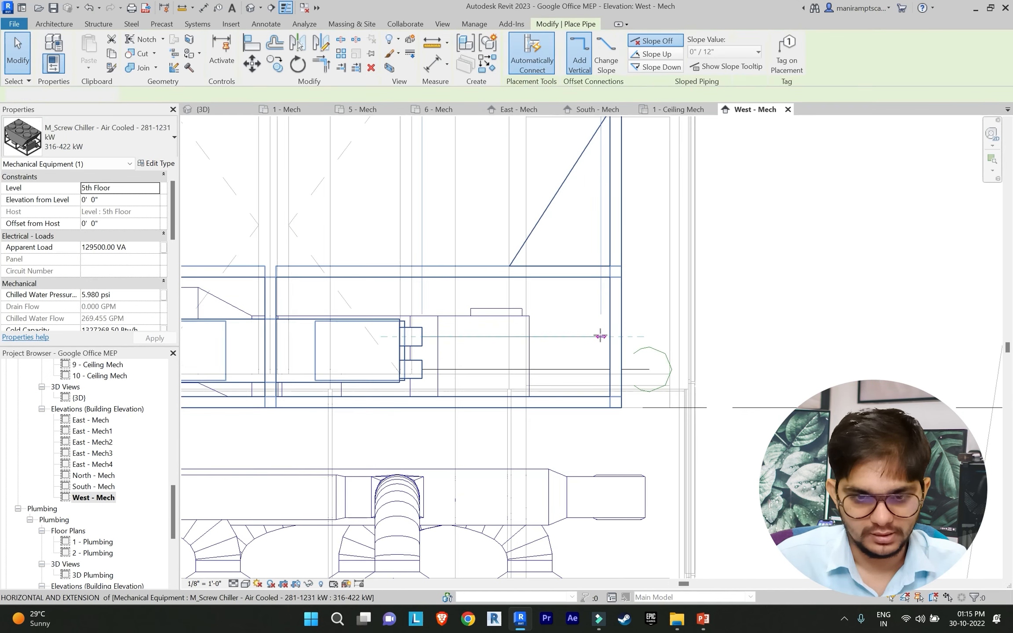
left_click(645, 335)
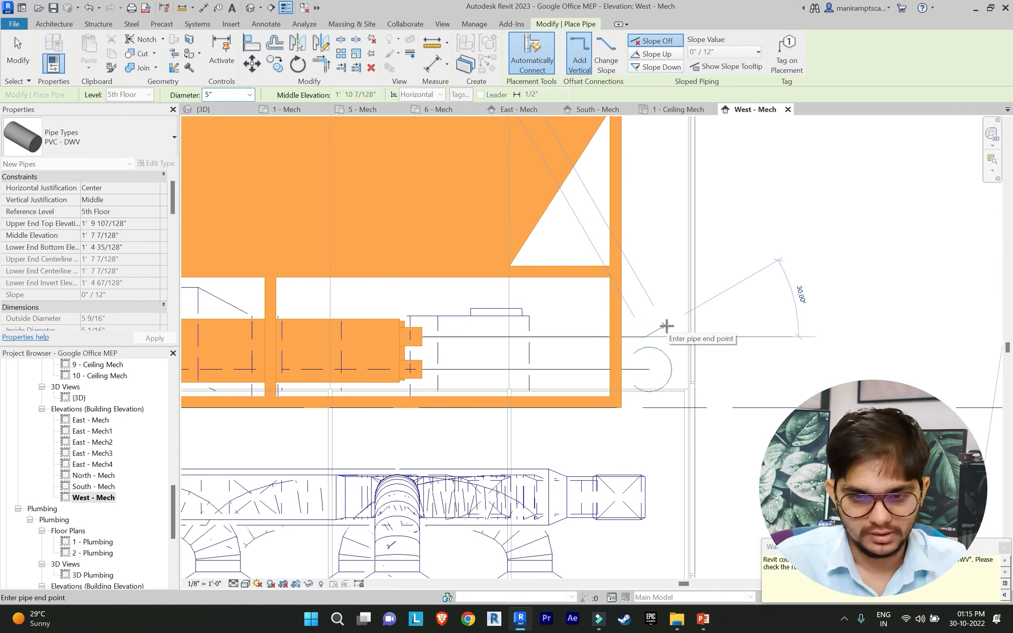
key("Escape")
key("Escape")
Step: Examine the chiller's outlet pipe in the 3D view and its clearance from the inlet piping and AHU
left_click(443, 24)
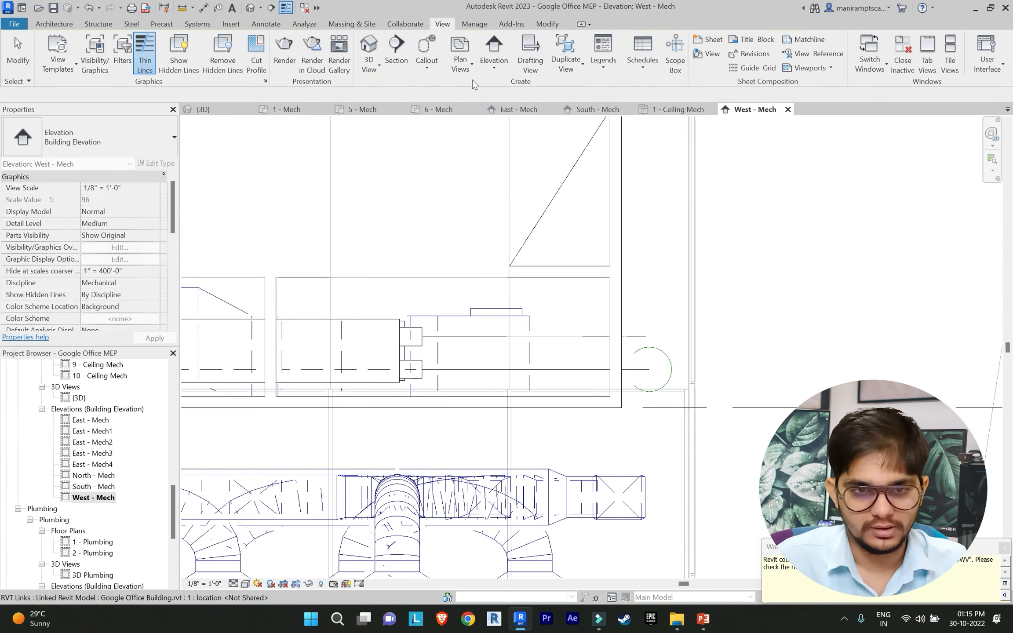
left_click(408, 42)
key("Escape")
left_click(371, 41)
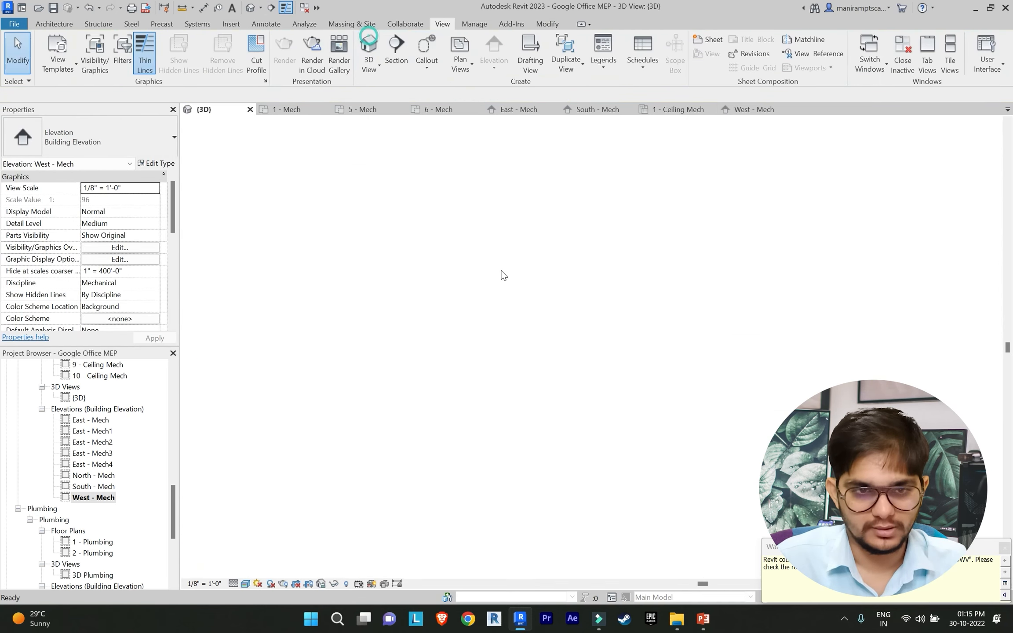
scroll(520, 318, "down", 2)
middle_click_drag(520, 317, 523, 123)
scroll(673, 458, "up", 6)
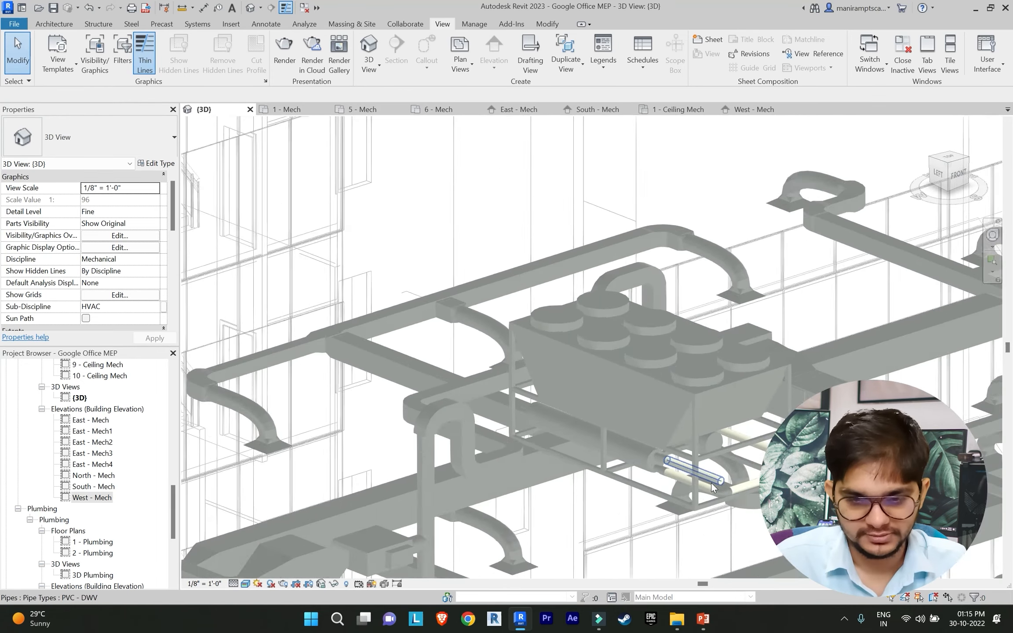
middle_click_drag(679, 466, 621, 391)
scroll(467, 401, "up", 5)
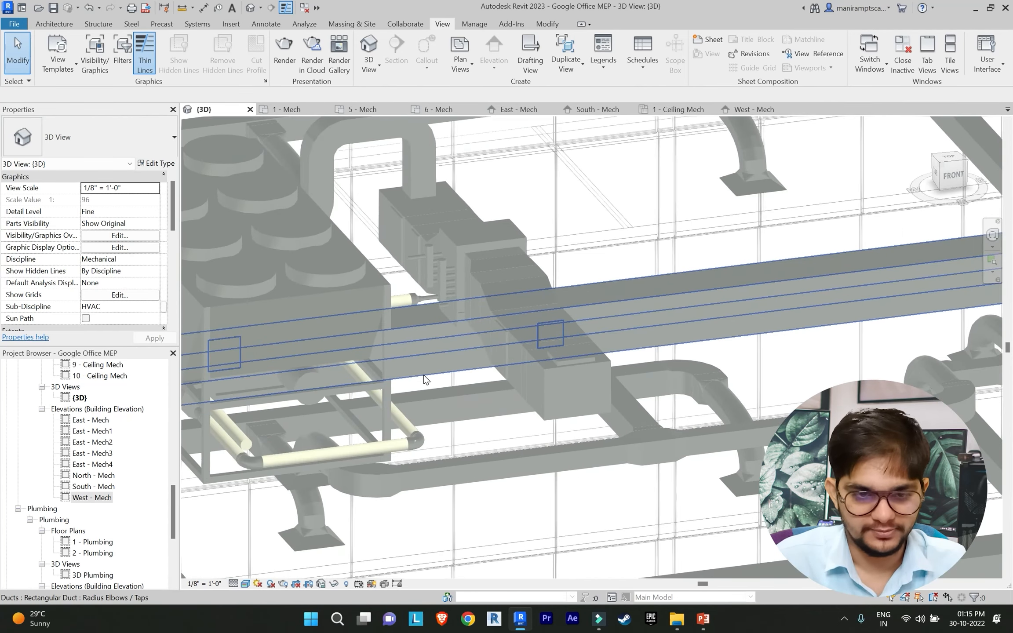
scroll(423, 375, "up", 1)
middle_click_drag(461, 378, 535, 373)
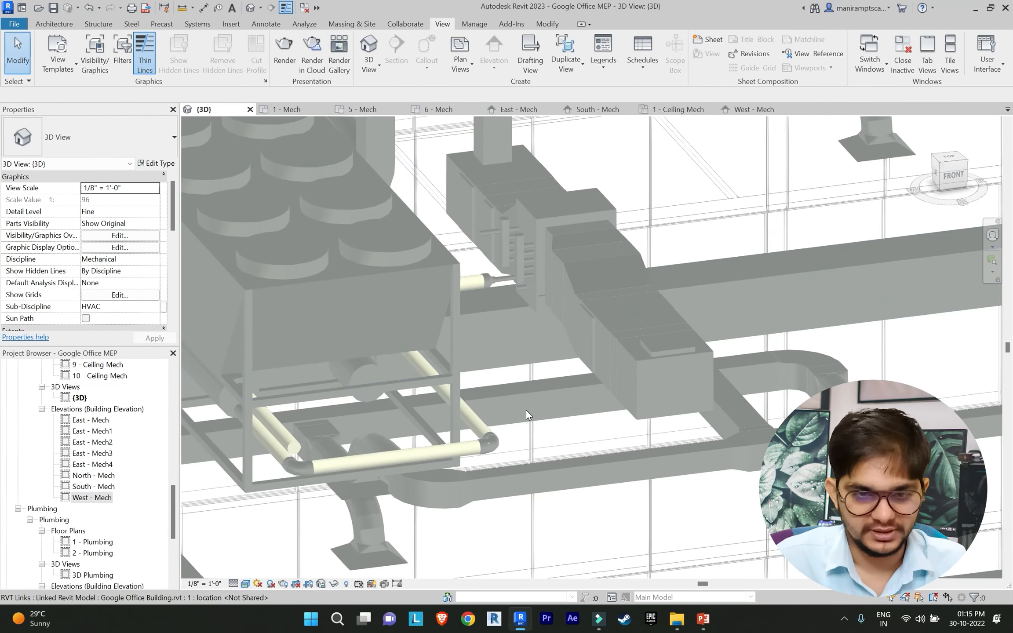
middle_click_drag(509, 374, 709, 386, "shift")
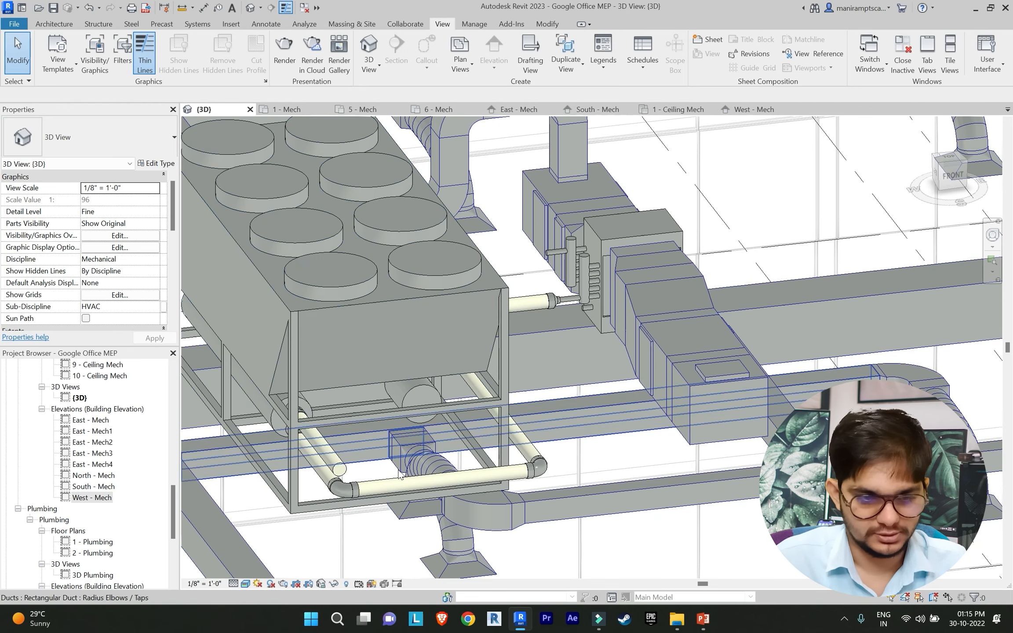
Step: In the 6 - Mech floor plan, temporarily hide the inlet piping's corner bend that overlaps the chiller's outlet pipe
scroll(95, 433, "up", 2)
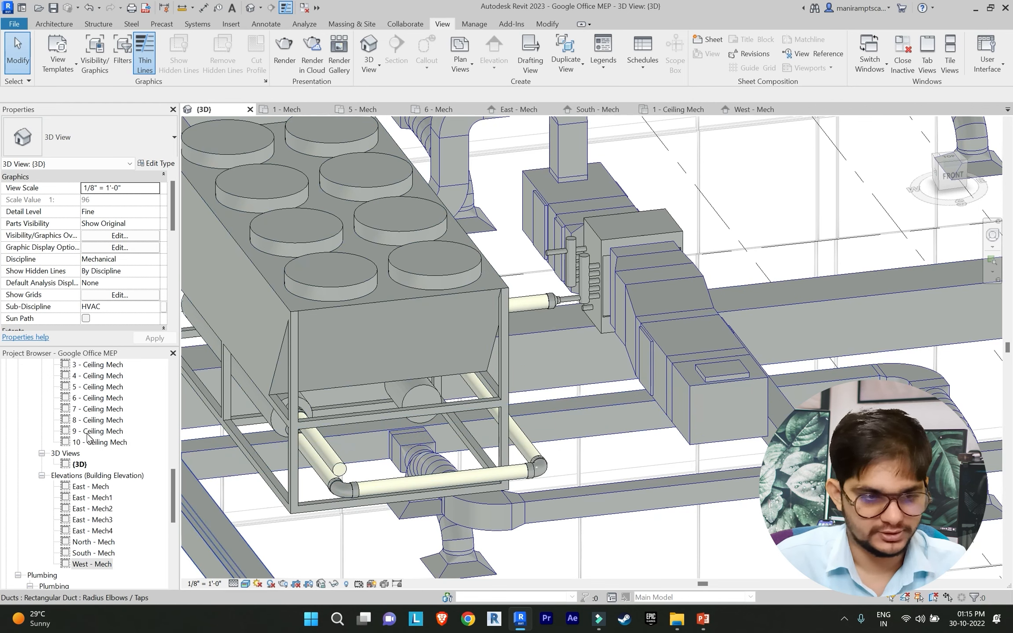
scroll(90, 394, "up", 3)
double_click(88, 387)
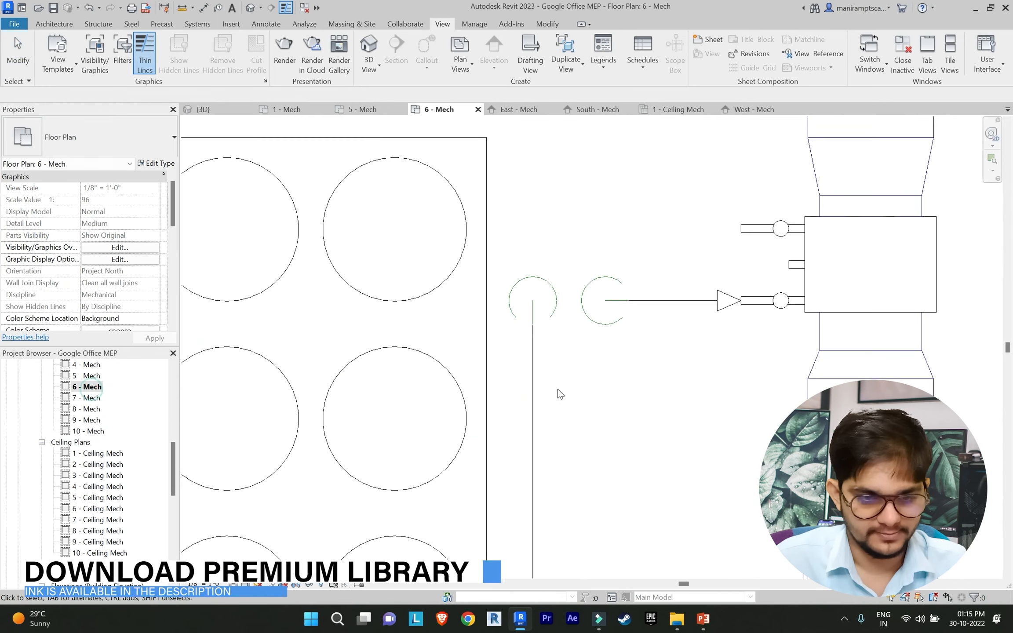
scroll(560, 394, "down", 4)
scroll(491, 423, "up", 5)
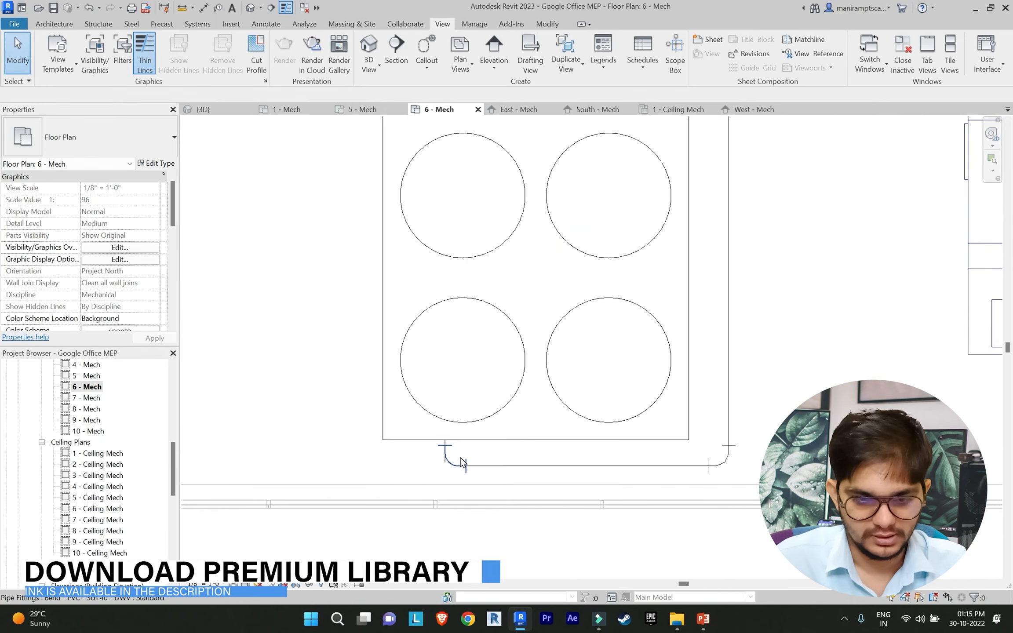
left_click(512, 440)
key("Delete")
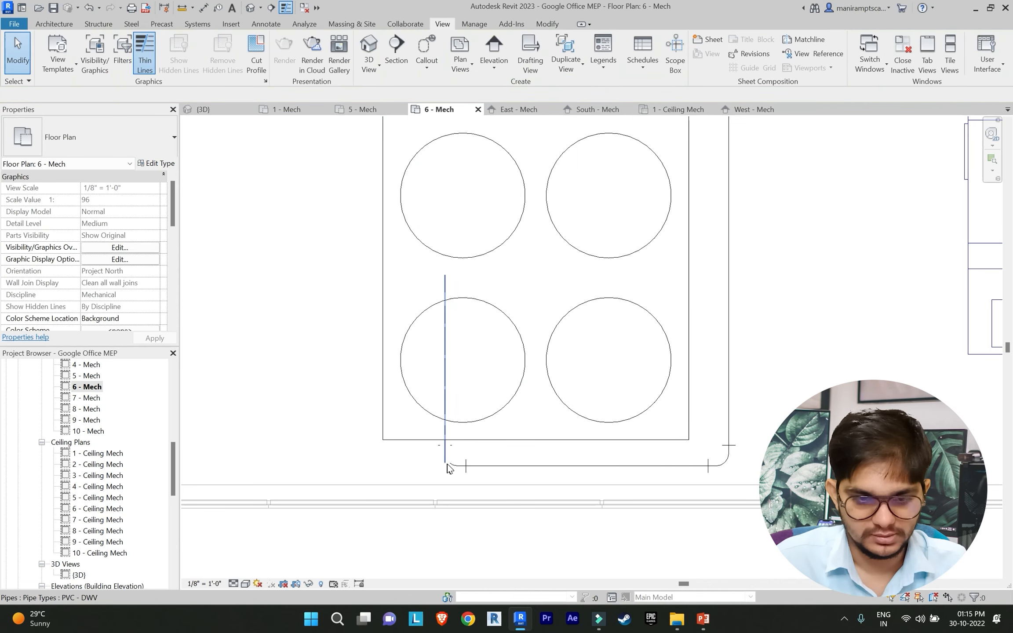
scroll(414, 453, "up", 5)
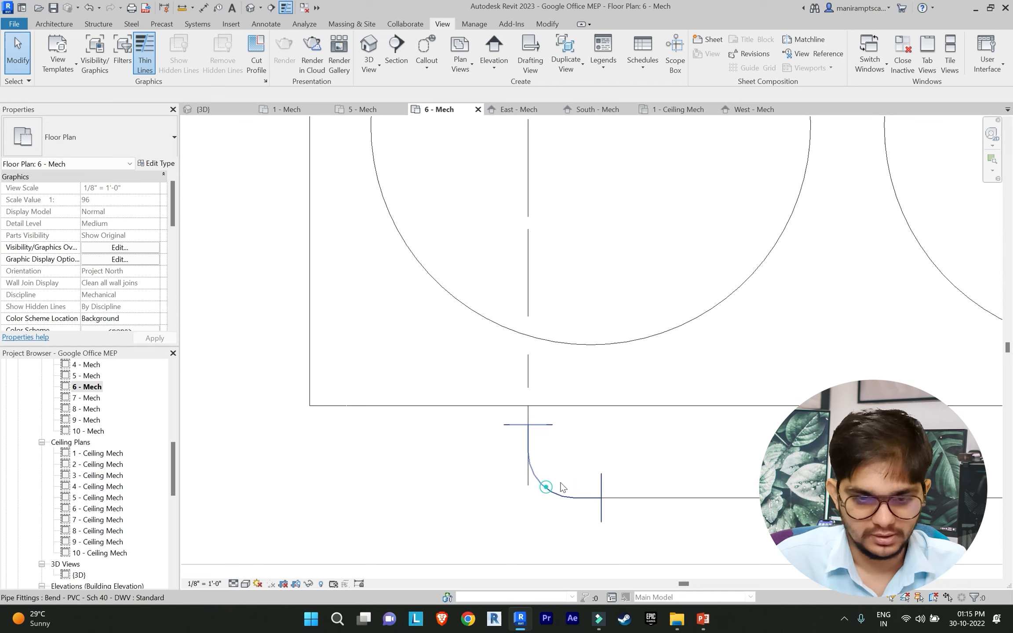
left_click(561, 489)
key("h")
key("h")
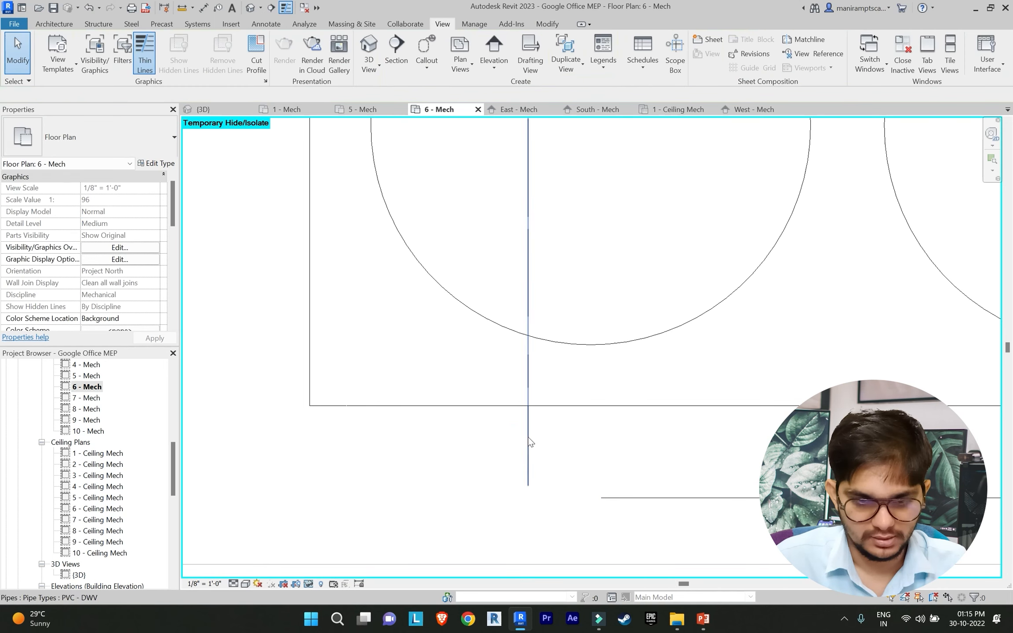
Step: Shorten the chiller's outlet pipe so it ends closer to the chiller frame, clear of the inlet piping
left_click(527, 483)
left_click_drag(528, 486, 528, 449)
left_click(629, 448)
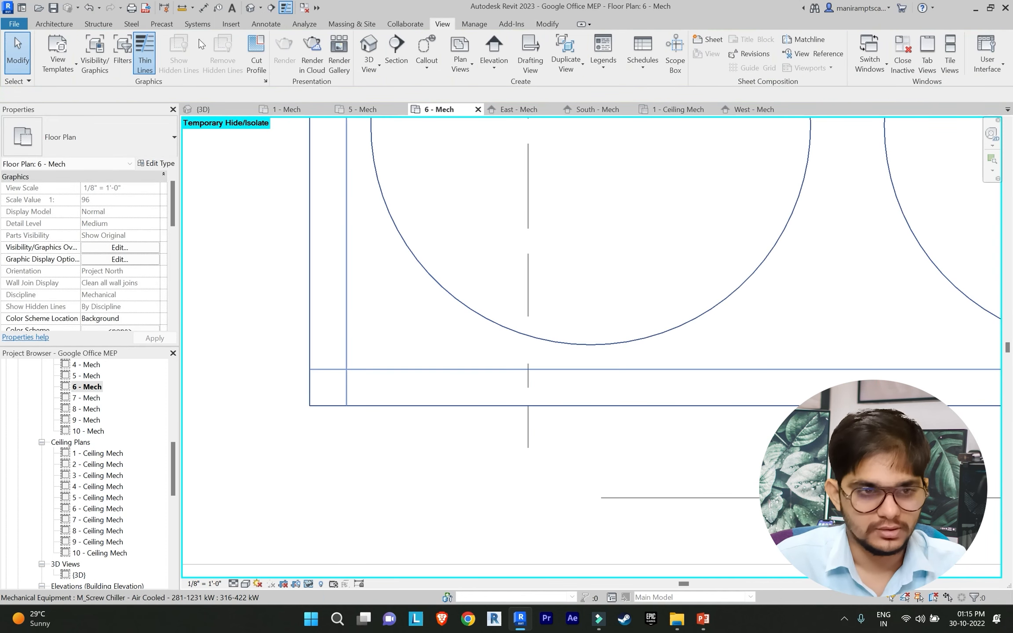
Step: Draw a 5" PVC - DWV pipe from the outlet pipe's end around the chiller's corner and about 14'-2" alongside it, towards the AHU coil
left_click(203, 26)
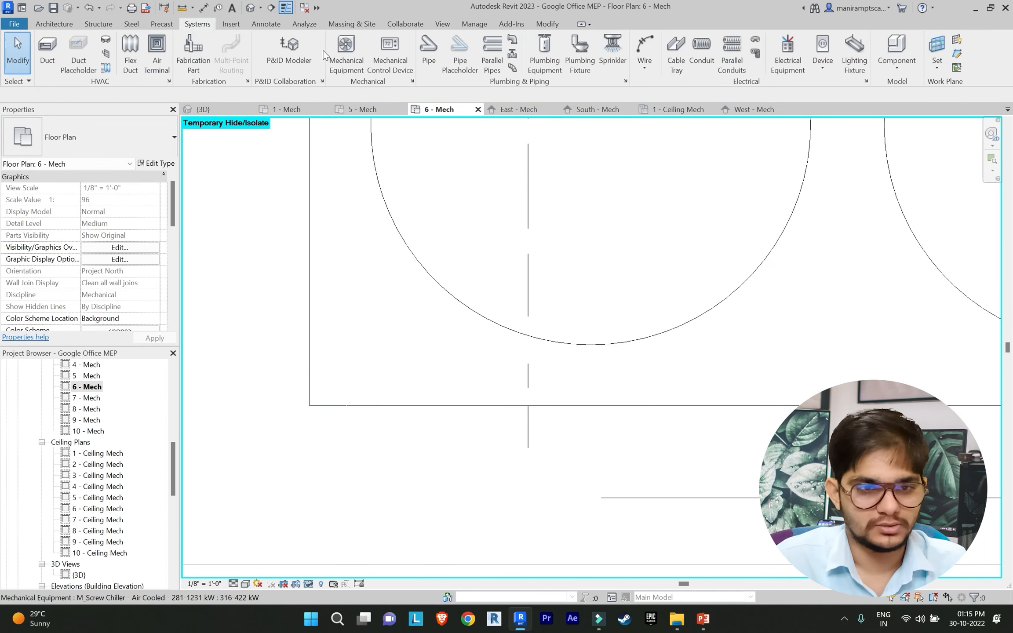
left_click(428, 63)
scroll(368, 224, "down", 3)
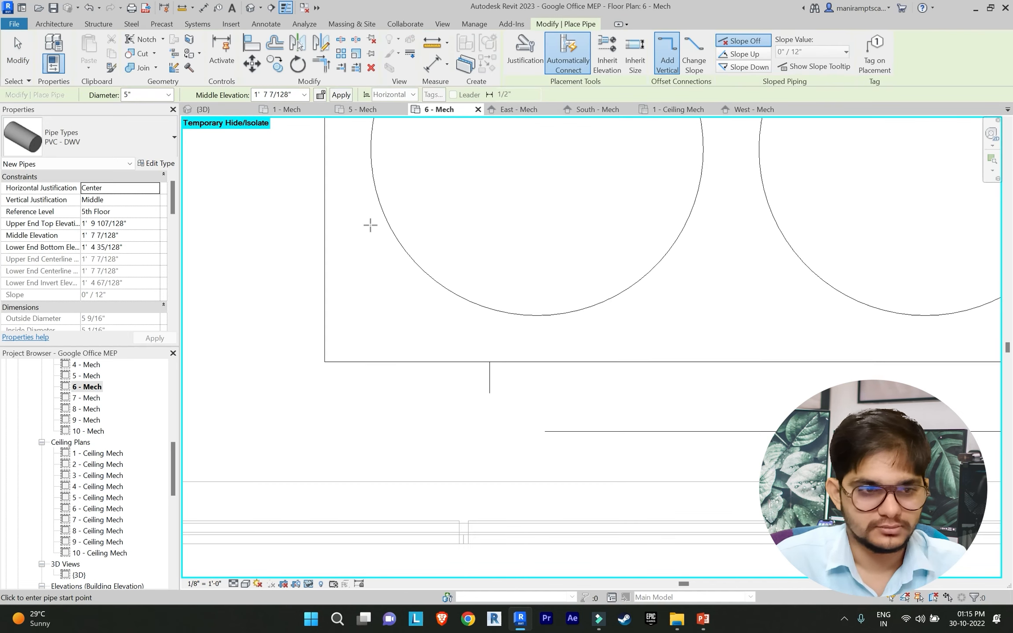
left_click(394, 374)
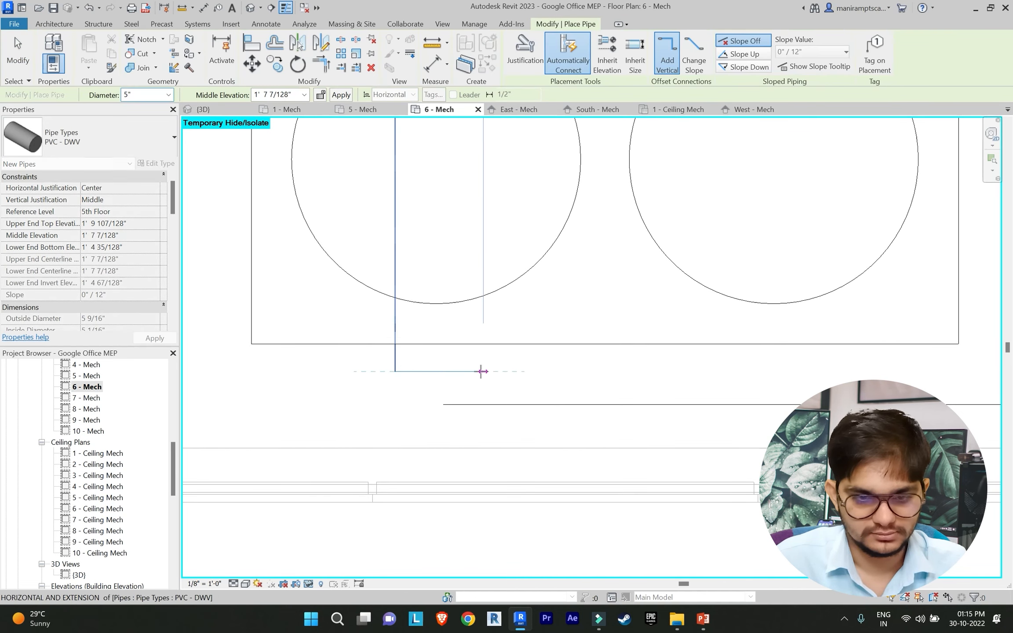
scroll(478, 373, "down", 2)
middle_click_drag(477, 377, 381, 363)
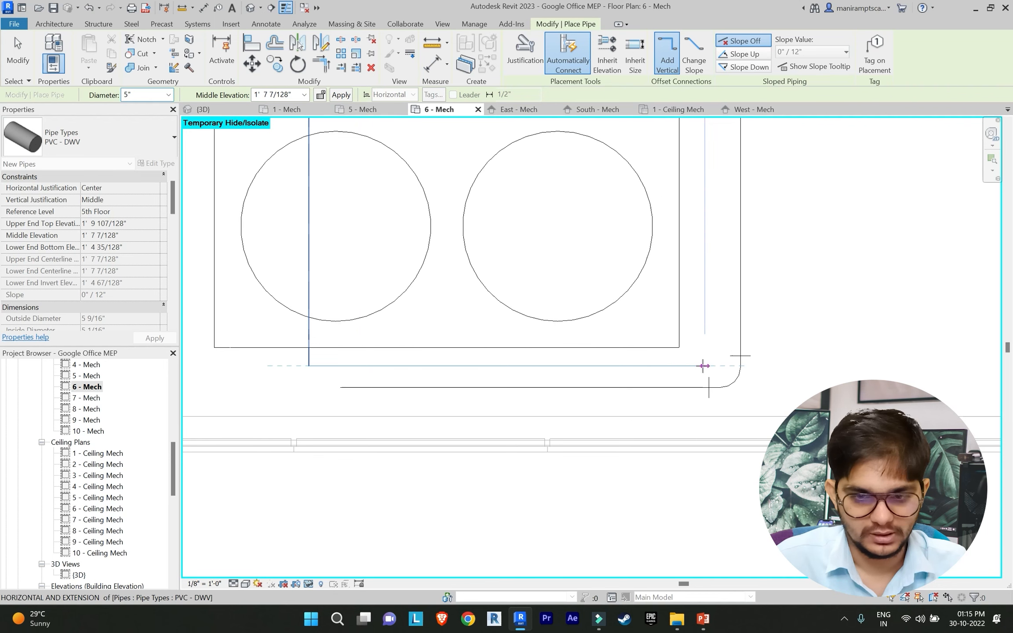
scroll(676, 382, "down", 5)
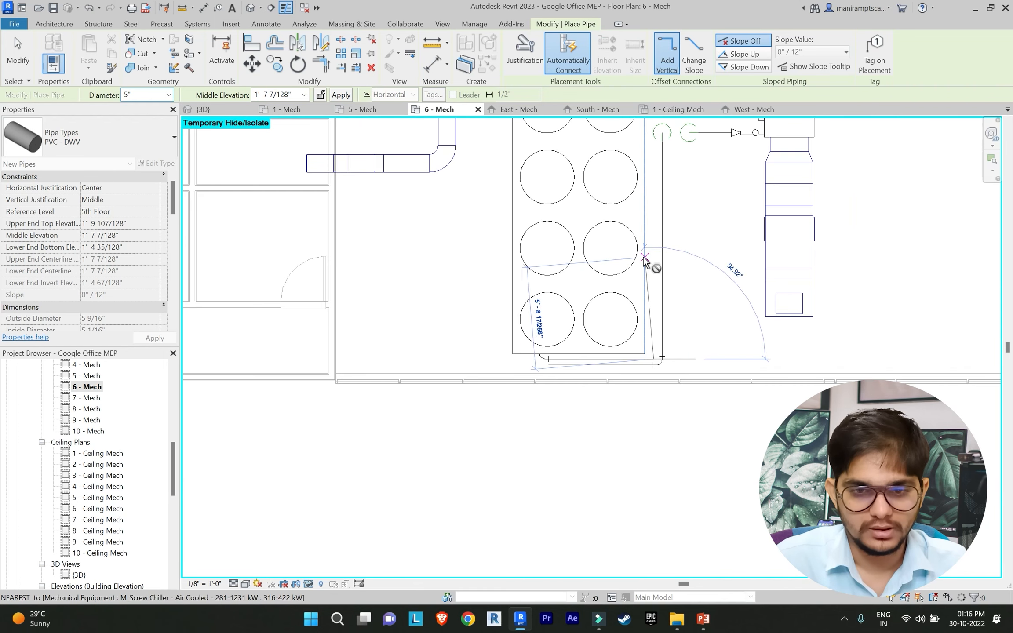
scroll(663, 311, "up", 2)
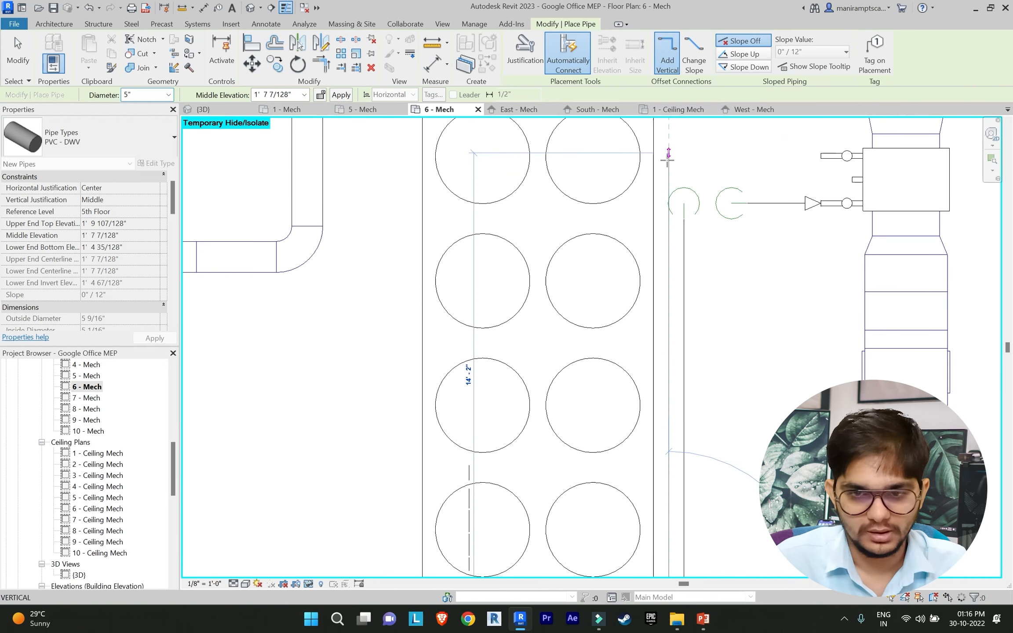
key("Escape")
key("Escape")
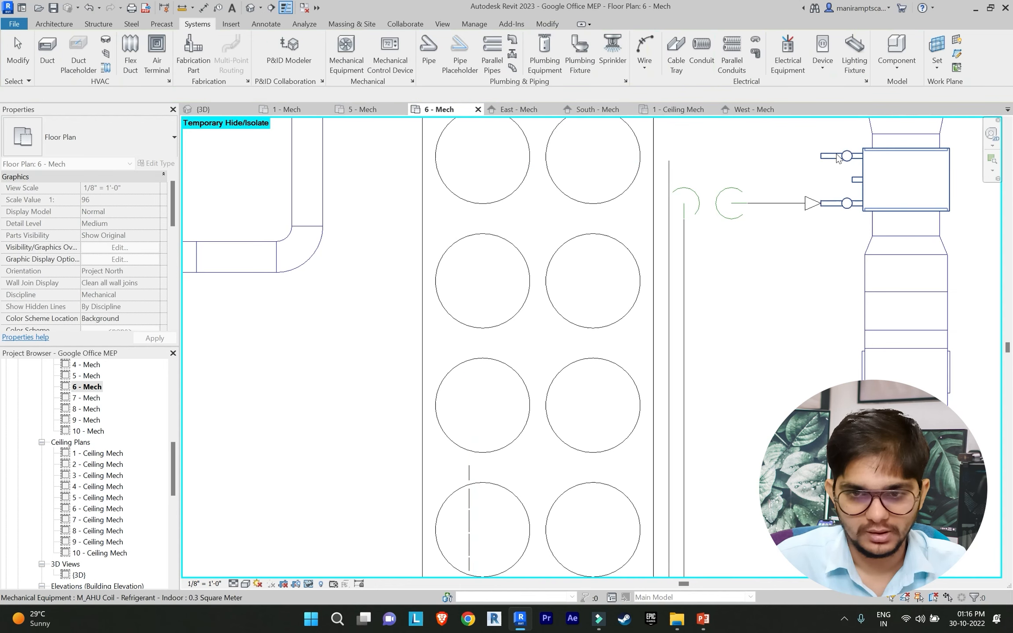
Step: Draw a 2" PVC - DWV pipe from the AHU coil's open connector to the outlet run's line and join the run to it
left_click(781, 157)
left_click(772, 156)
scroll(722, 154, "up", 2)
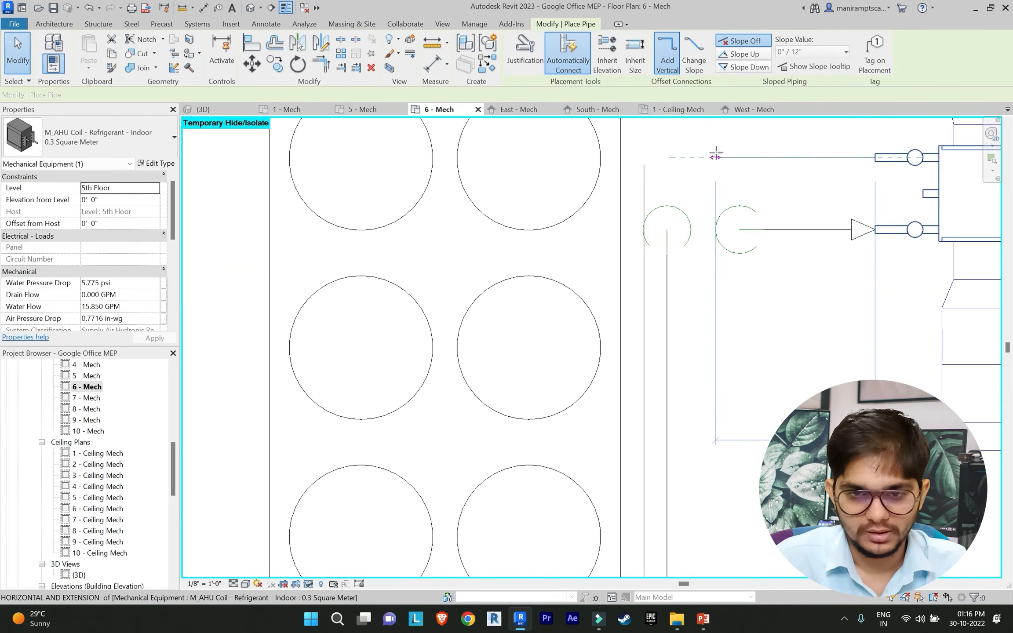
left_click(643, 157)
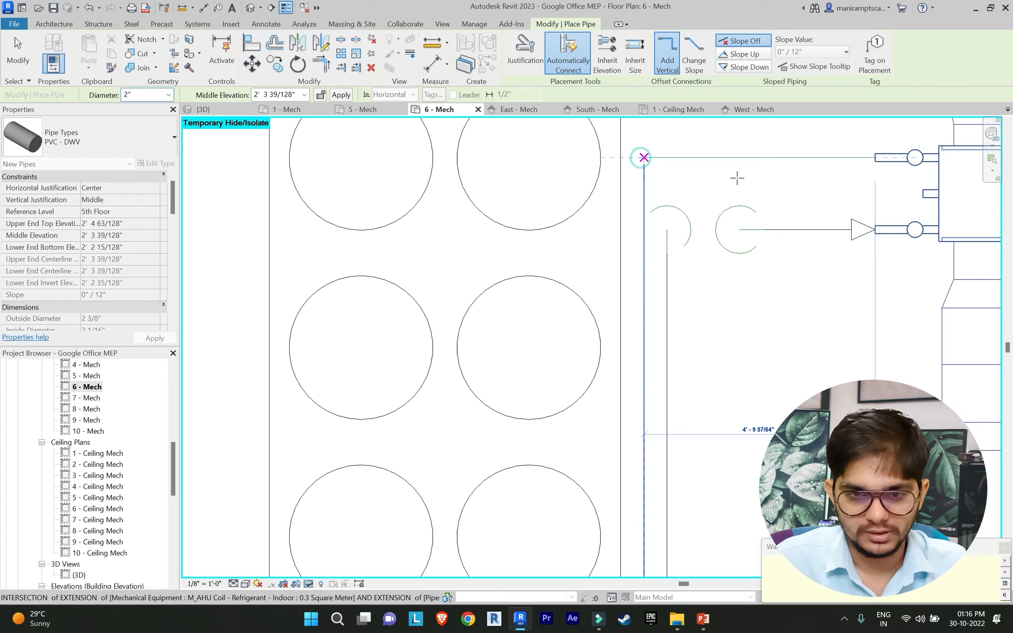
key("Escape")
key("Escape")
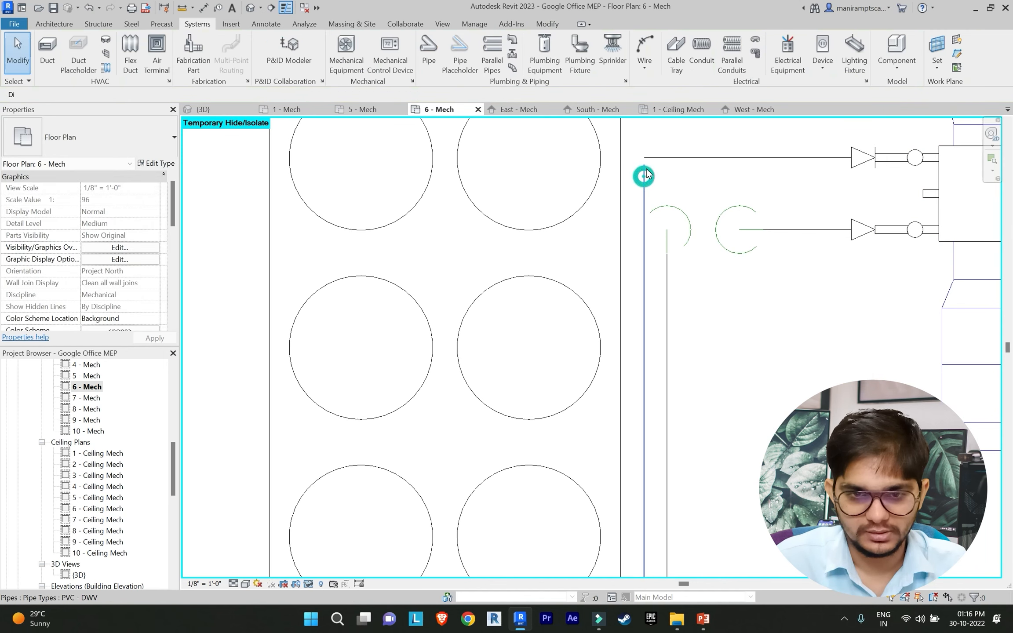
left_click(645, 175)
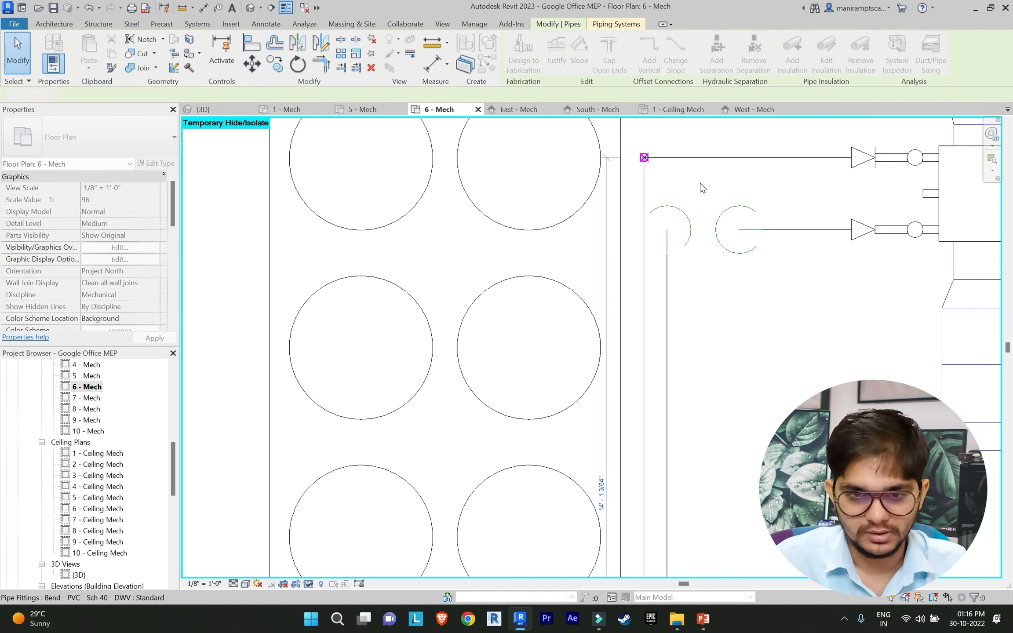
key("Escape")
Step: Examine the outlet and inlet piping between the chiller and the AHU coil in the 3D view, along with the overall duct system
left_click(442, 23)
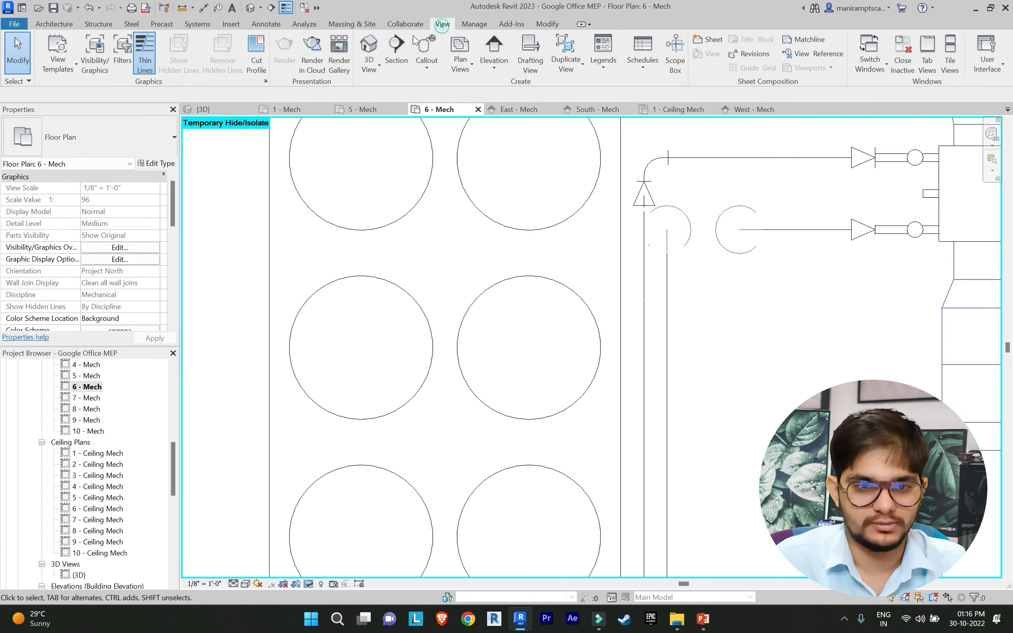
left_click(369, 52)
scroll(494, 253, "up", 5)
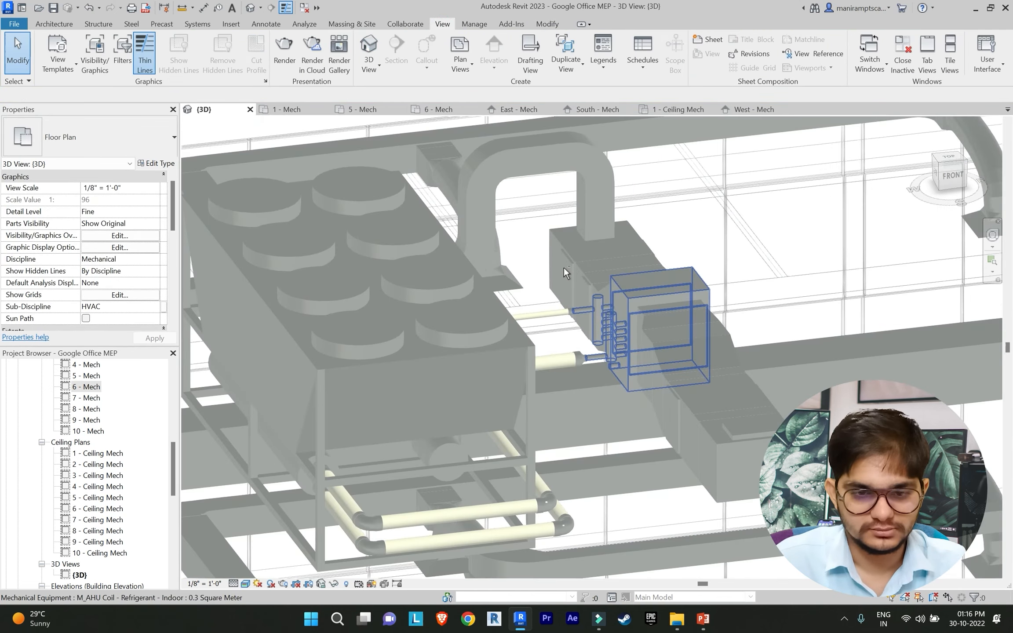
scroll(493, 253, "down", 2)
middle_click_drag(737, 305, 887, 328)
middle_click_drag(282, 200, 651, 319)
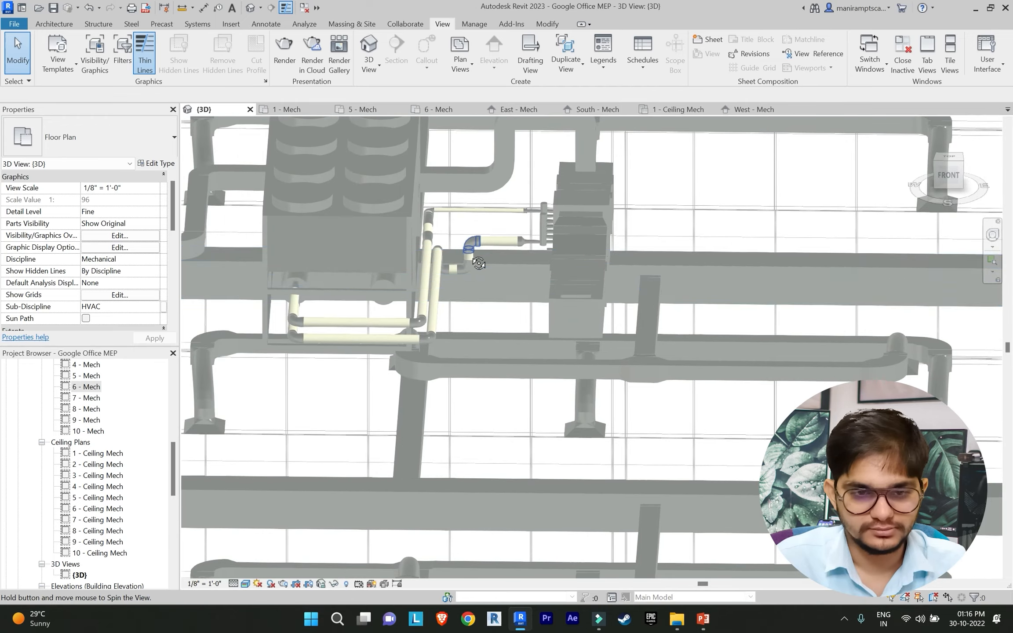
mouse_move(478, 261)
middle_mouse_down("shift")
mouse_move(435, 241)
mouse_move(612, 334)
mouse_move(470, 246)
middle_mouse_up("shift")
middle_click_drag(510, 264, 588, 314)
scroll(590, 312, "up", 1)
scroll(629, 314, "down", 2)
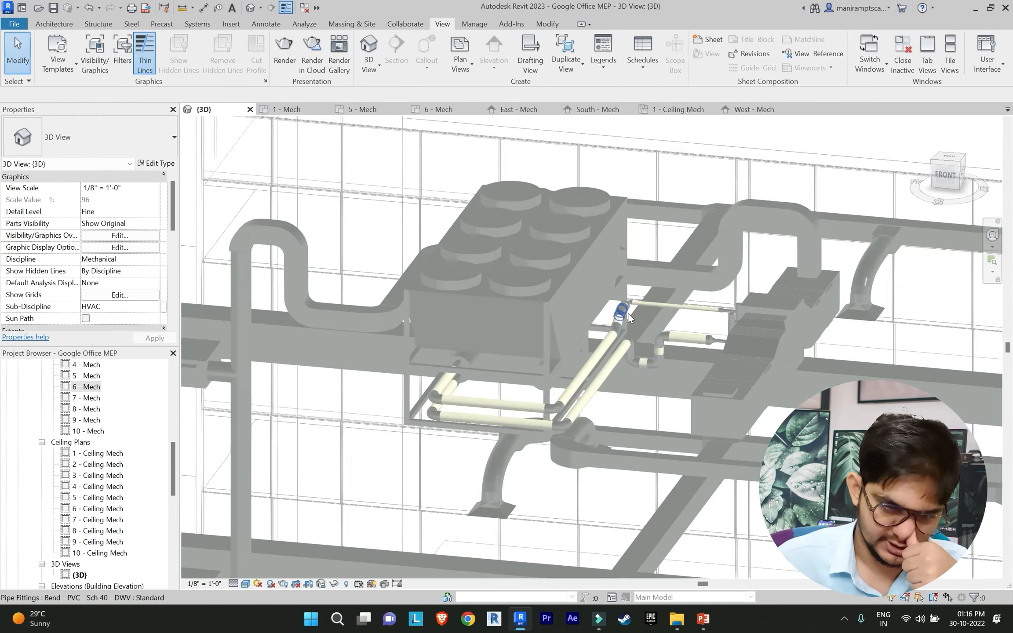
scroll(628, 316, "down", 5)
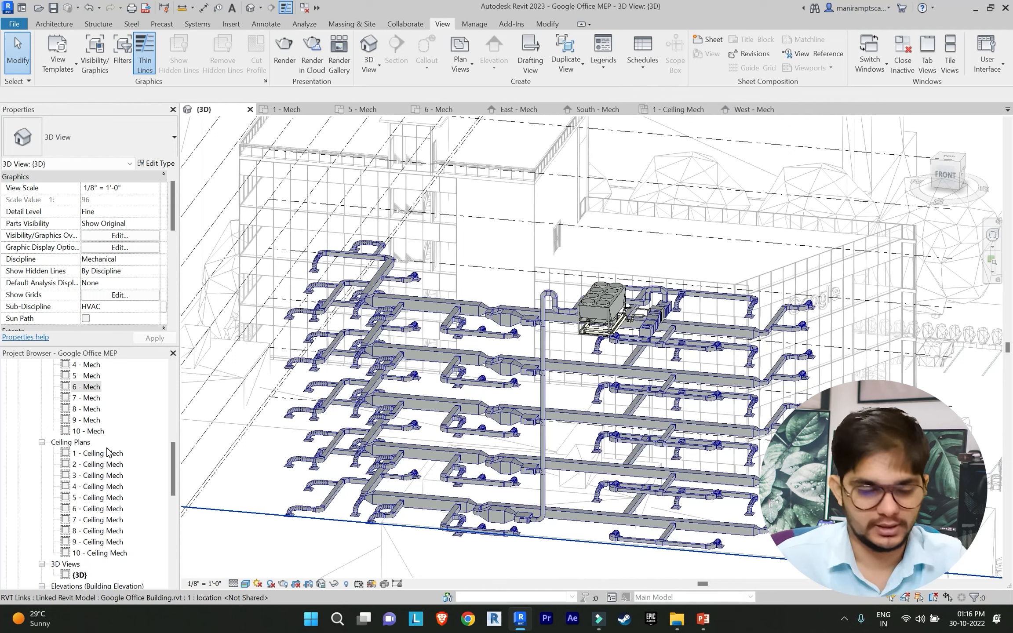
Step: Open the 1 - Mech floor plan and bring the ground-floor rooms and supply ducts into view
scroll(88, 433, "up", 3)
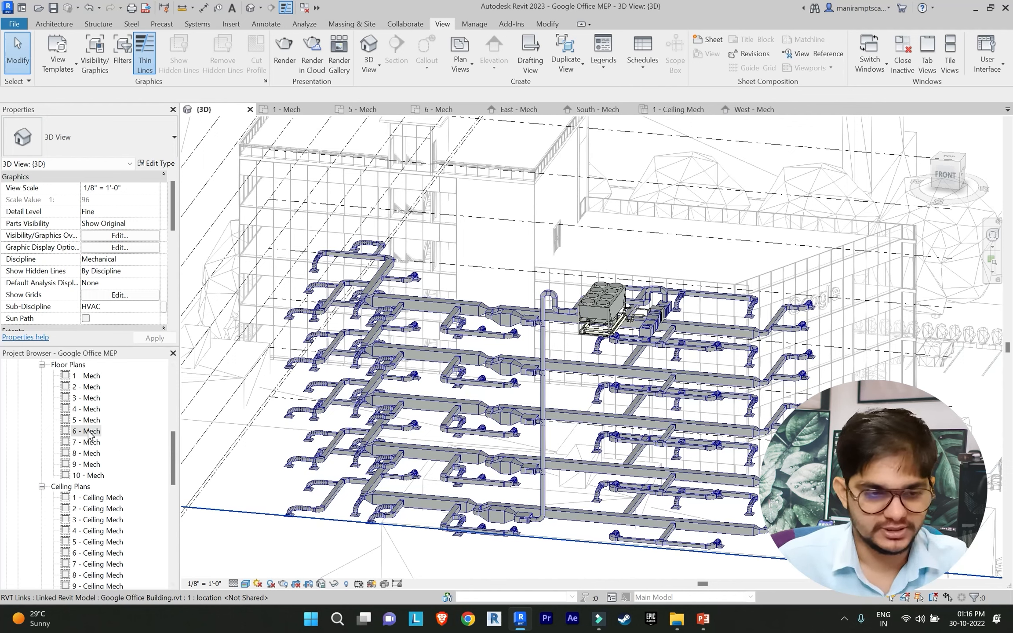
scroll(86, 435, "up", 2)
double_click(90, 409)
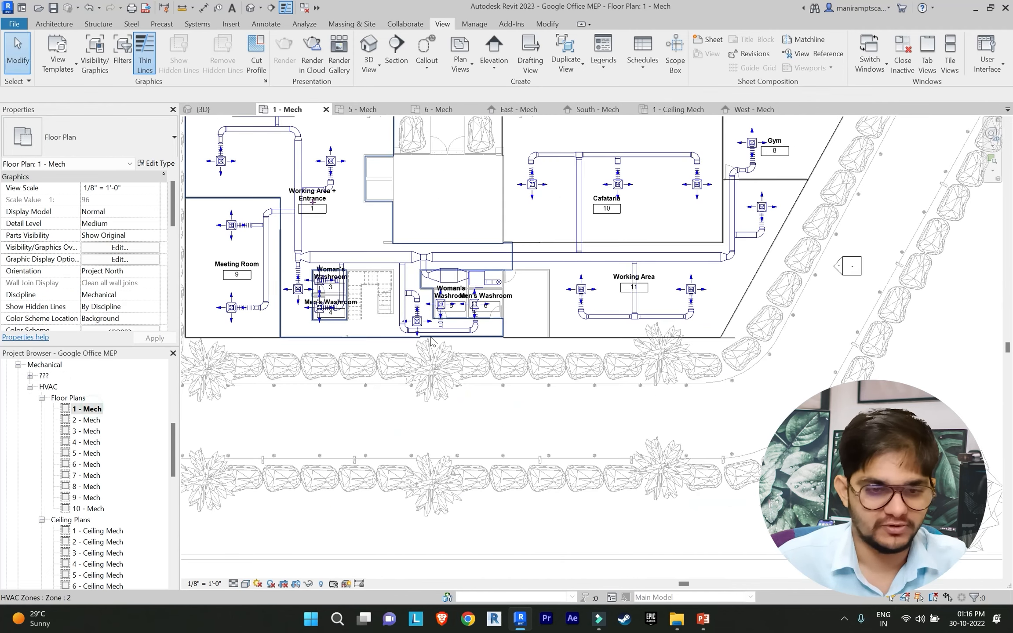
scroll(534, 374, "up", 3)
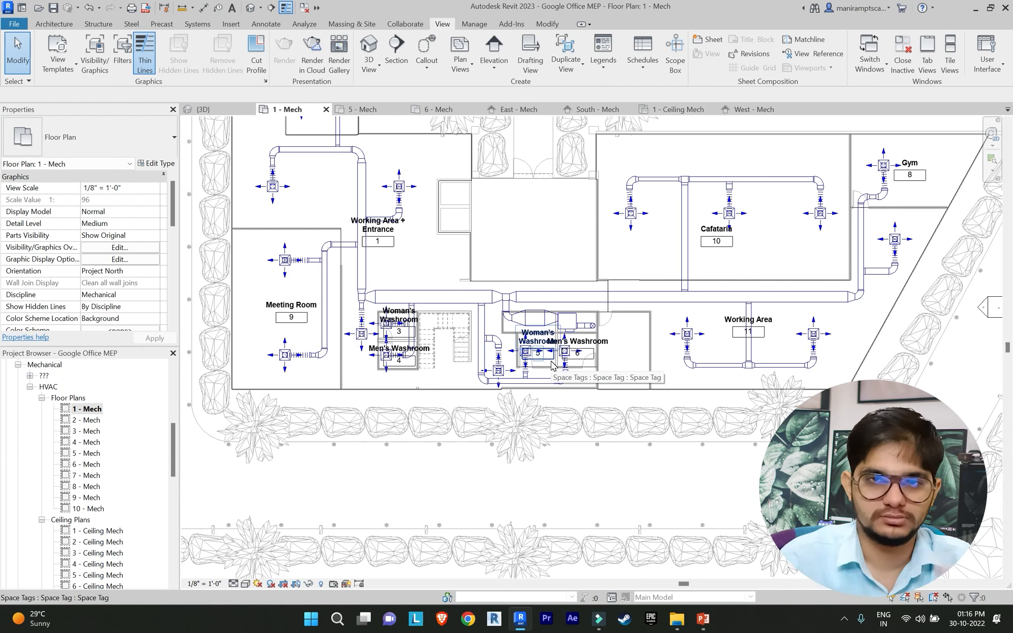
middle_click_drag(531, 327, 527, 376)
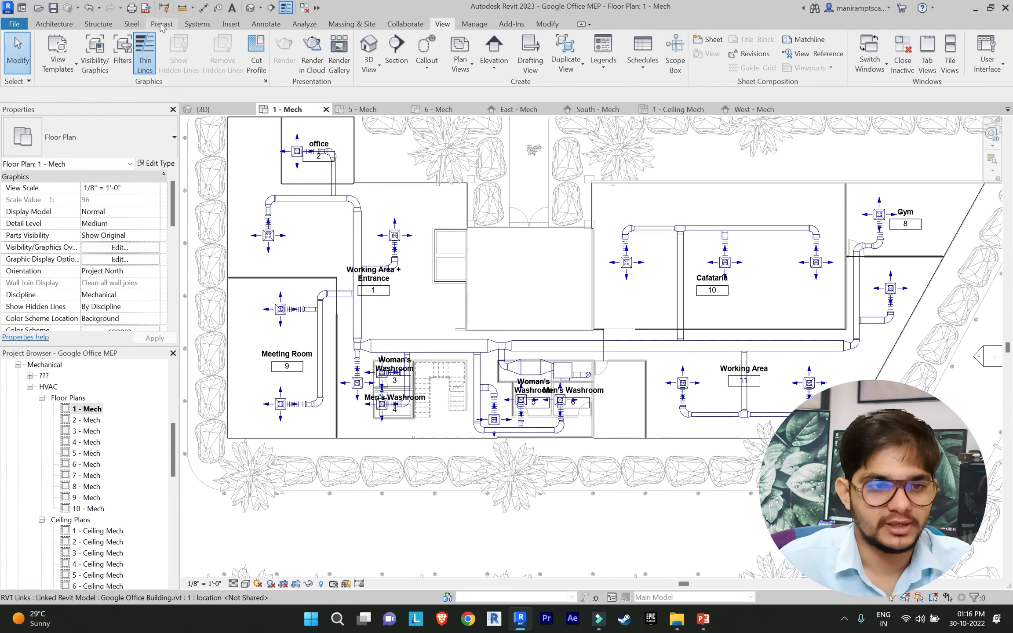
Step: Place a Return Diffuser, 24 x 24 Face 12 x 12 Connection, between the supply diffuser and main duct in Working Area + Entrance
left_click(196, 25)
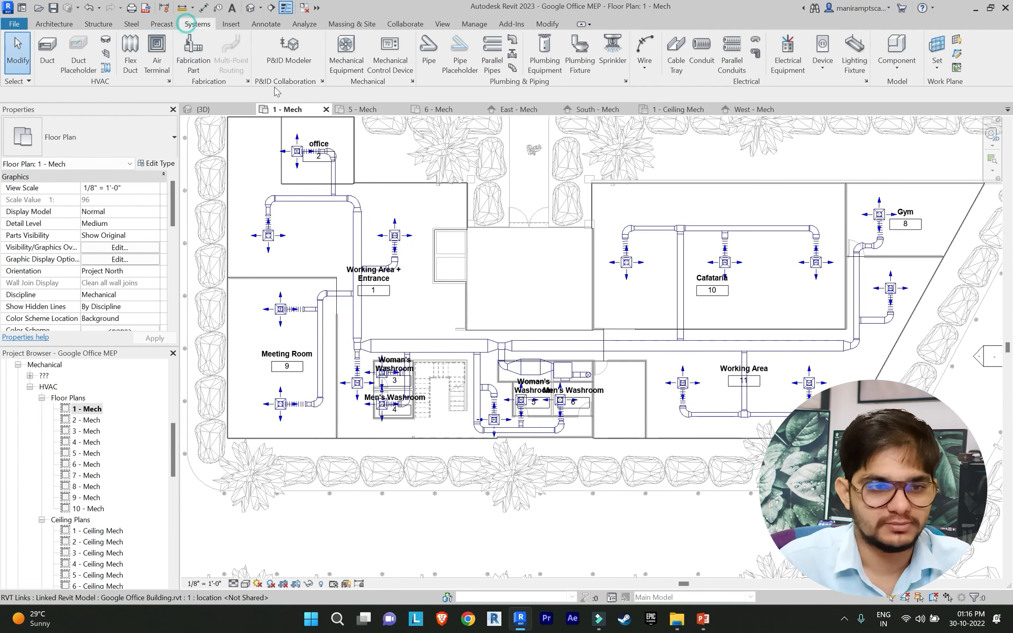
left_click(157, 49)
left_click(117, 140)
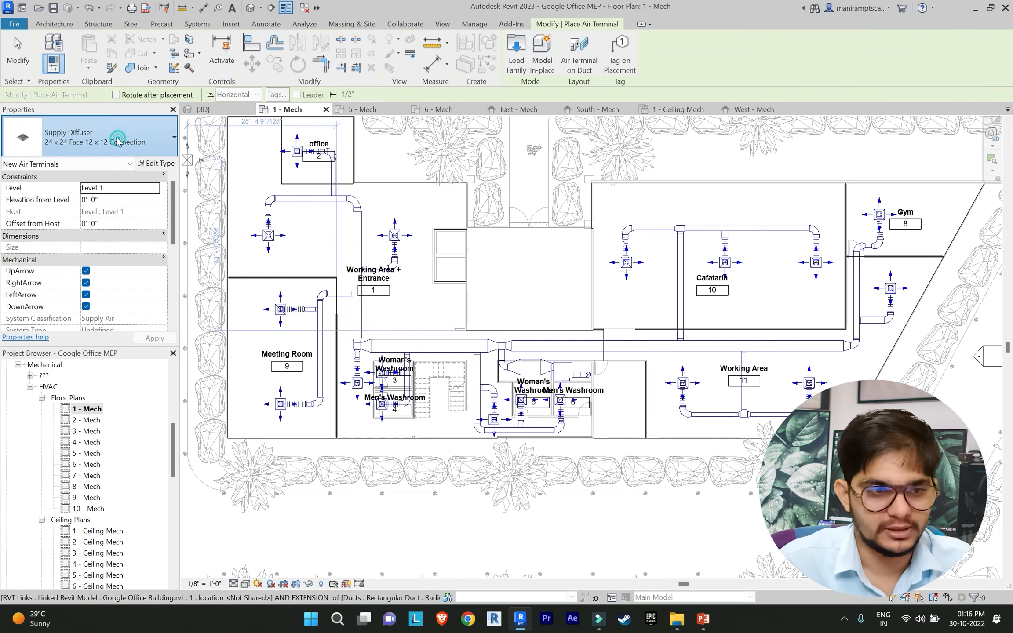
left_click(95, 239)
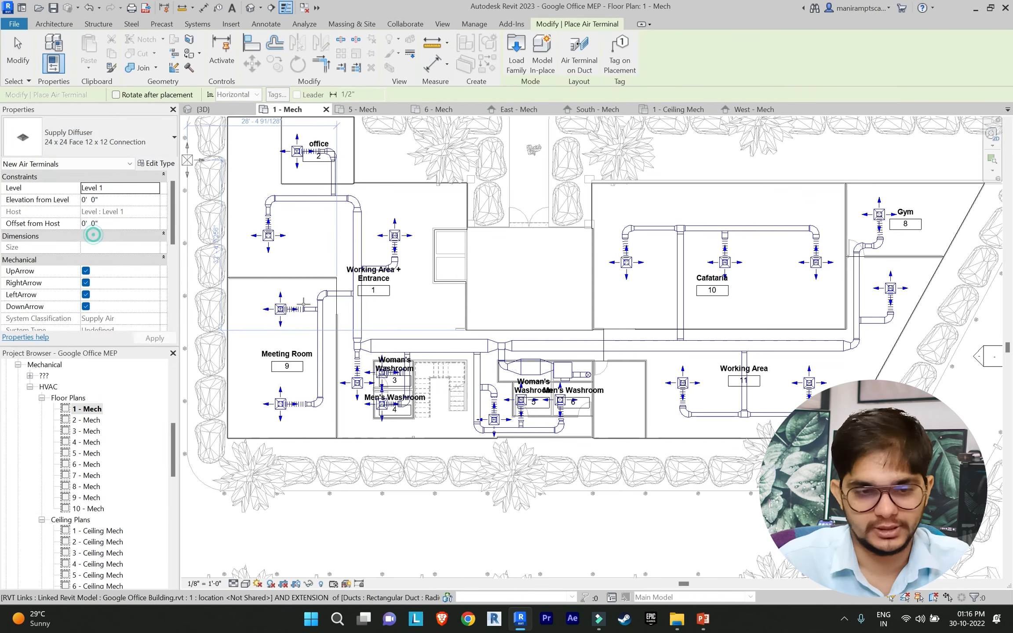
scroll(371, 299, "up", 2)
scroll(371, 299, "up", 2)
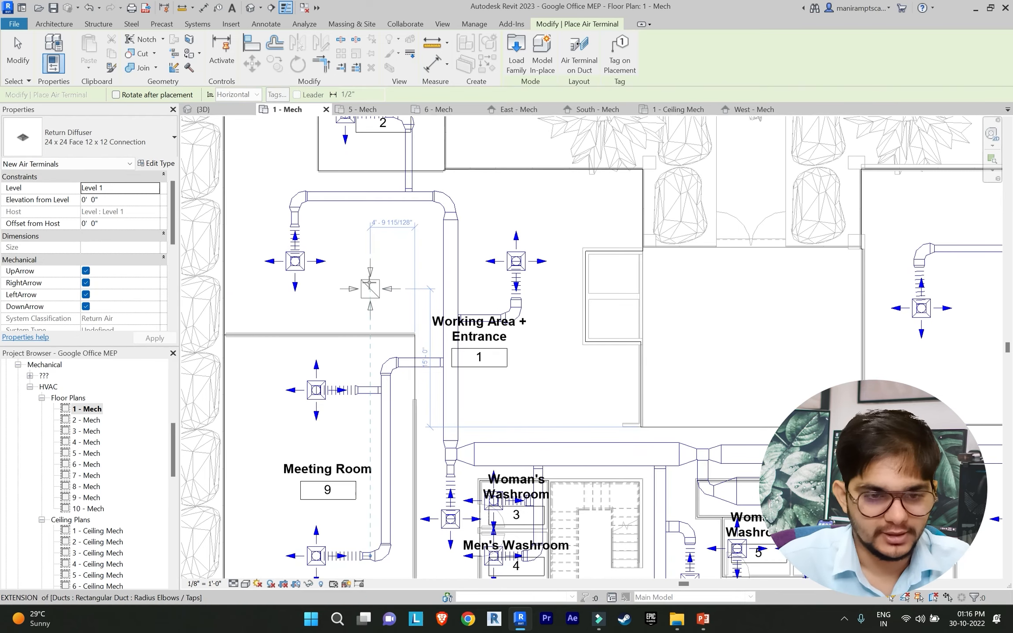
scroll(379, 261, "down", 2)
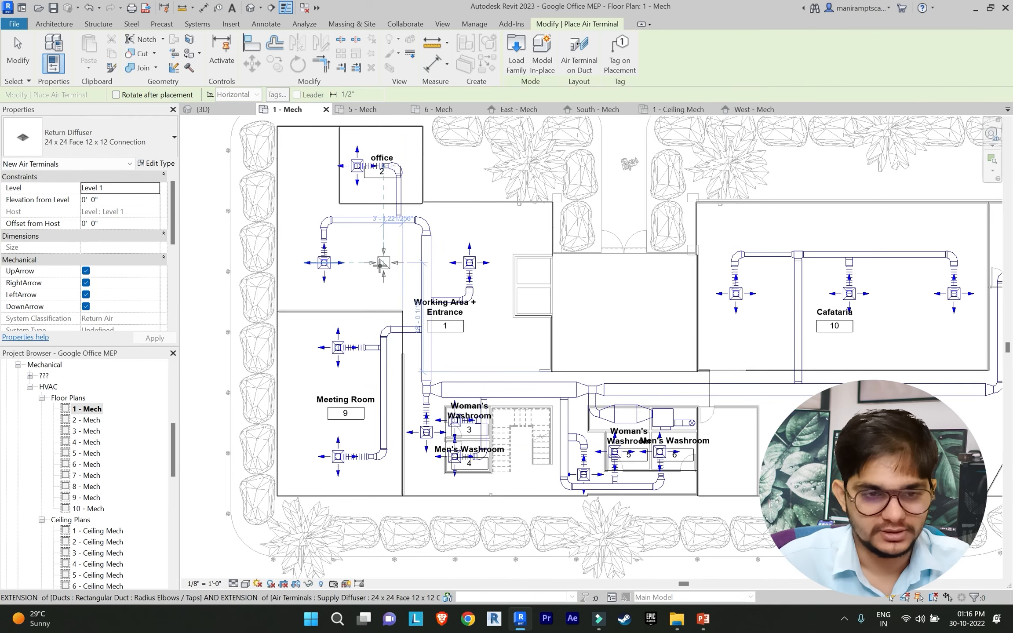
scroll(382, 264, "up", 2)
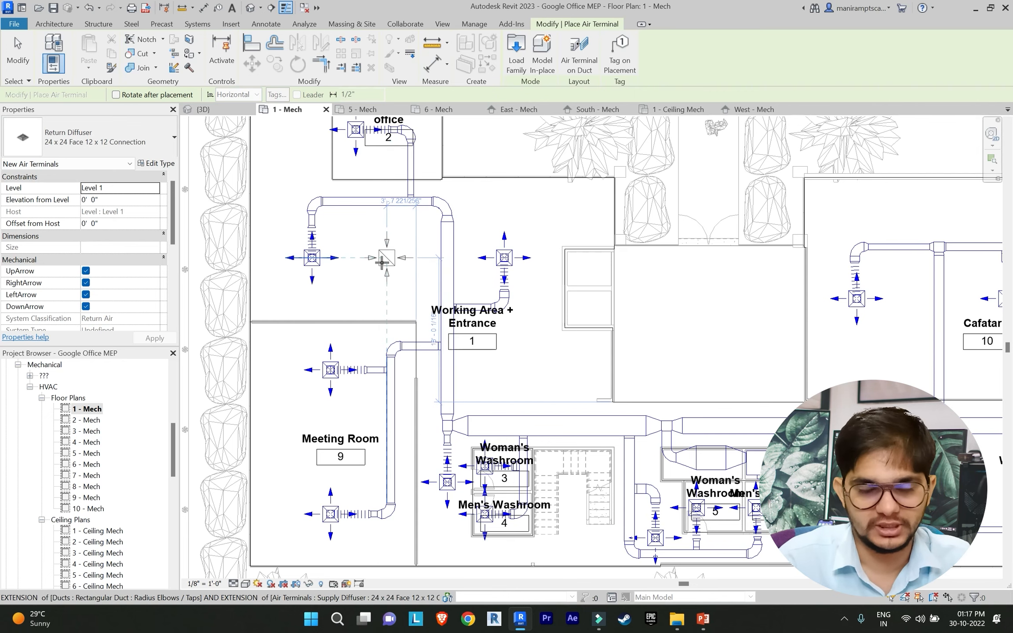
left_click(382, 262)
Step: Place two more return diffusers in Working Area + Entrance, in line with the entrance-side supply diffuser, one on either side of it
scroll(510, 210, "up", 2)
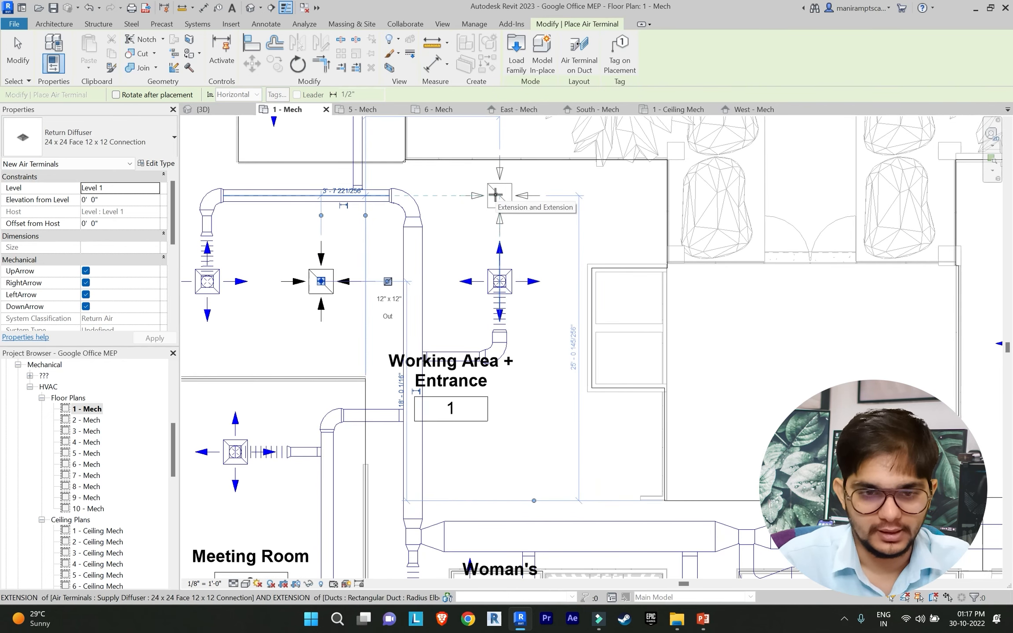
left_click(495, 194)
scroll(568, 287, "down", 1)
middle_click_drag(568, 287, 576, 179)
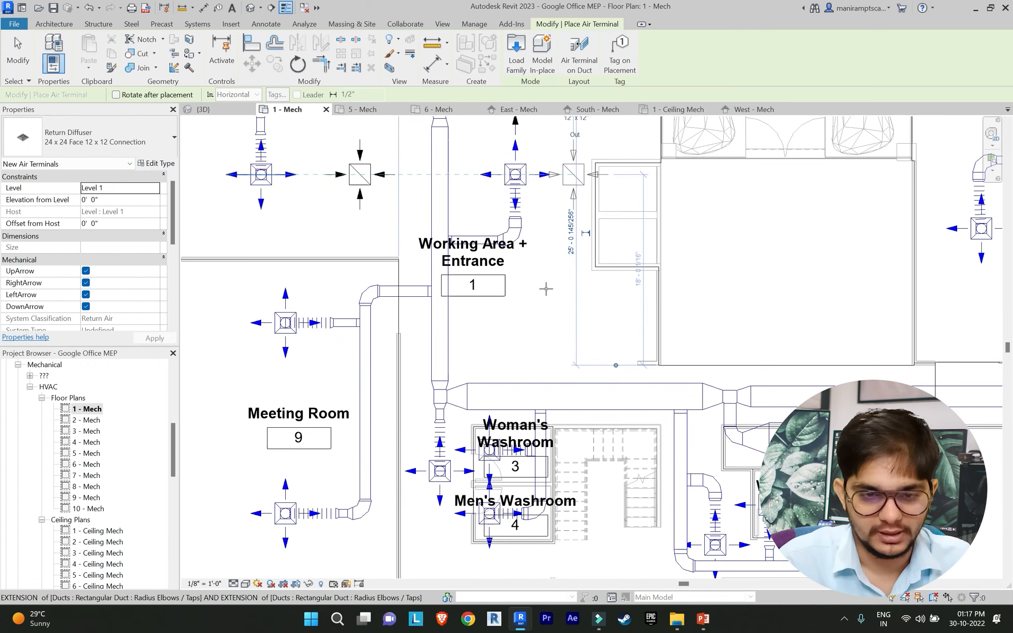
left_click(517, 344)
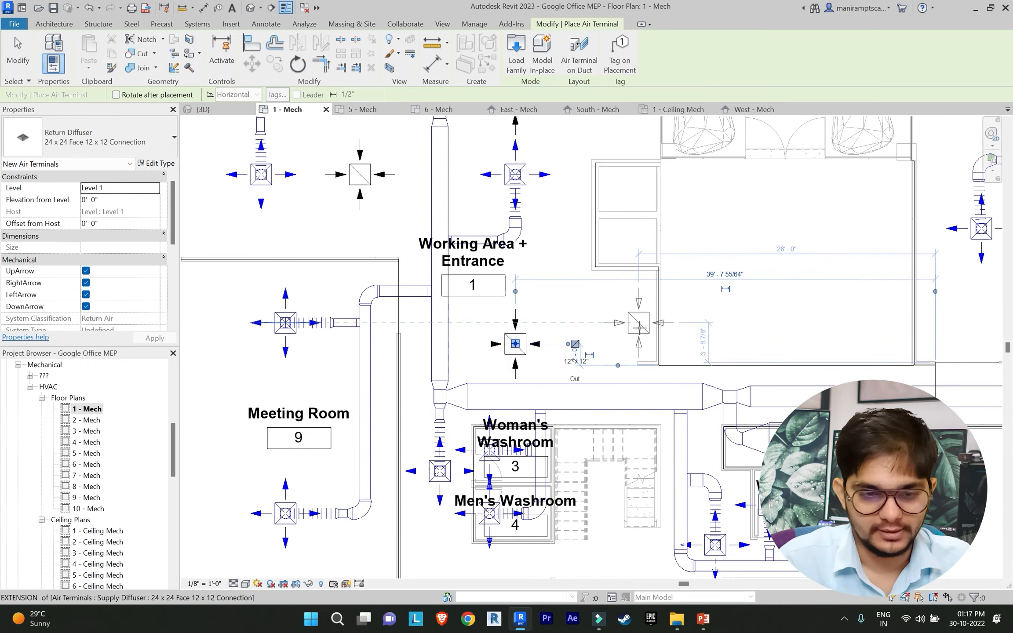
Step: Place a return diffuser in the Meeting Room, near the outer wall and between its two supply diffusers
scroll(637, 327, "down", 1)
middle_click_drag(676, 278, 713, 241)
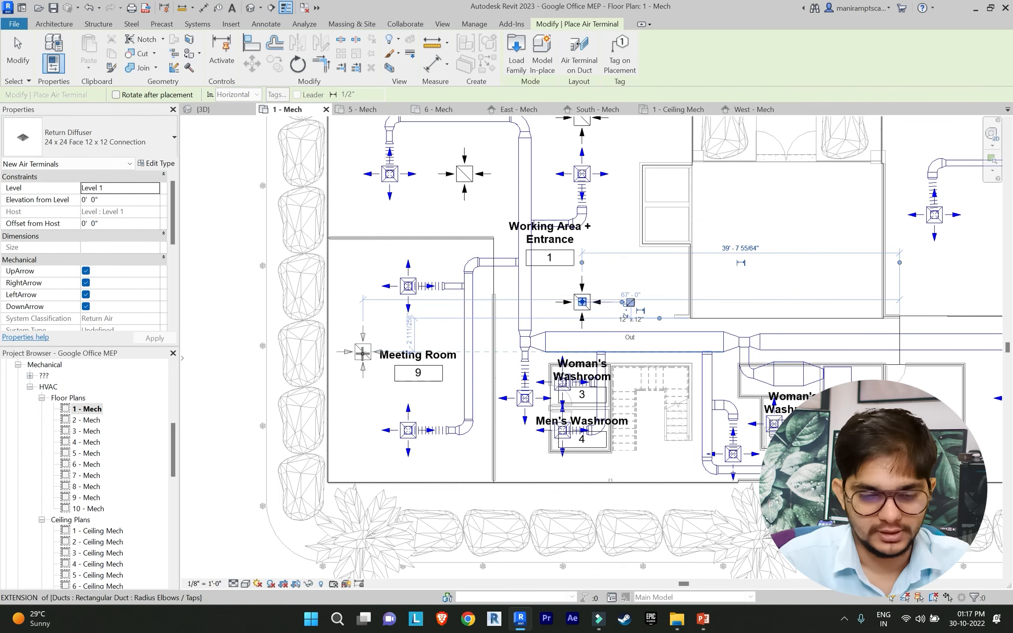
left_click(363, 352)
Step: Place a return diffuser in the office, opposite the supply diffuser beside the duct elbow
scroll(399, 308, "down", 2)
middle_click_drag(399, 308, 433, 353)
middle_click_drag(411, 266, 430, 315)
scroll(497, 163, "up", 3)
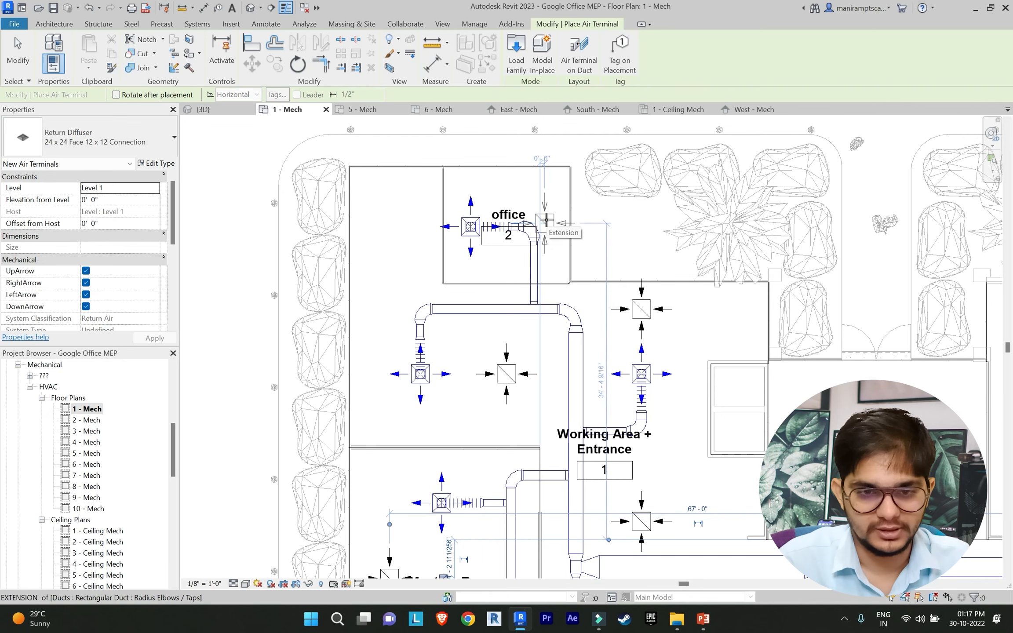
scroll(541, 223, "up", 3)
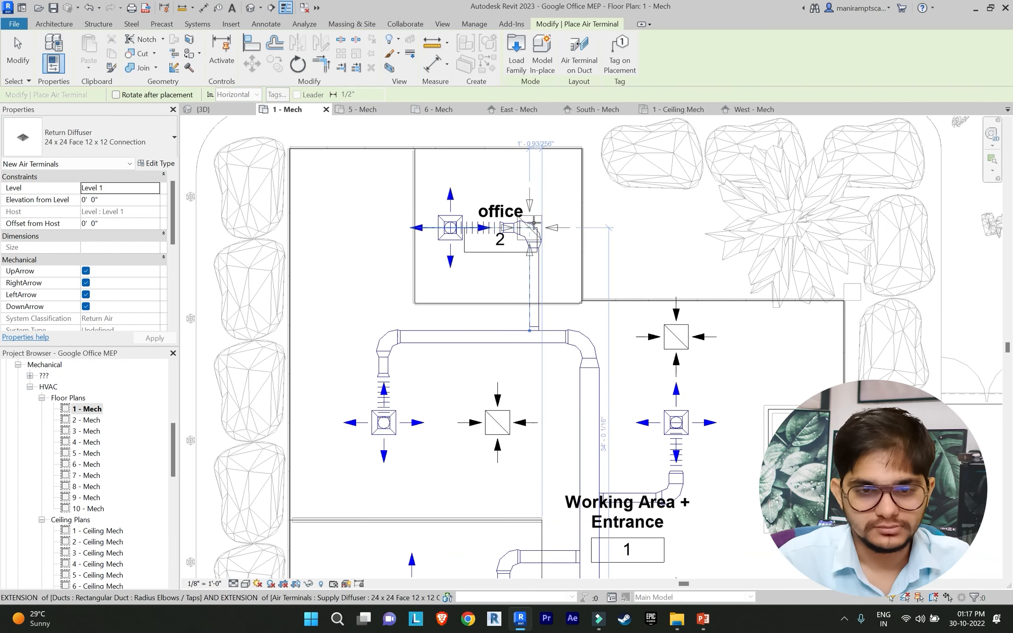
scroll(536, 224, "up", 1)
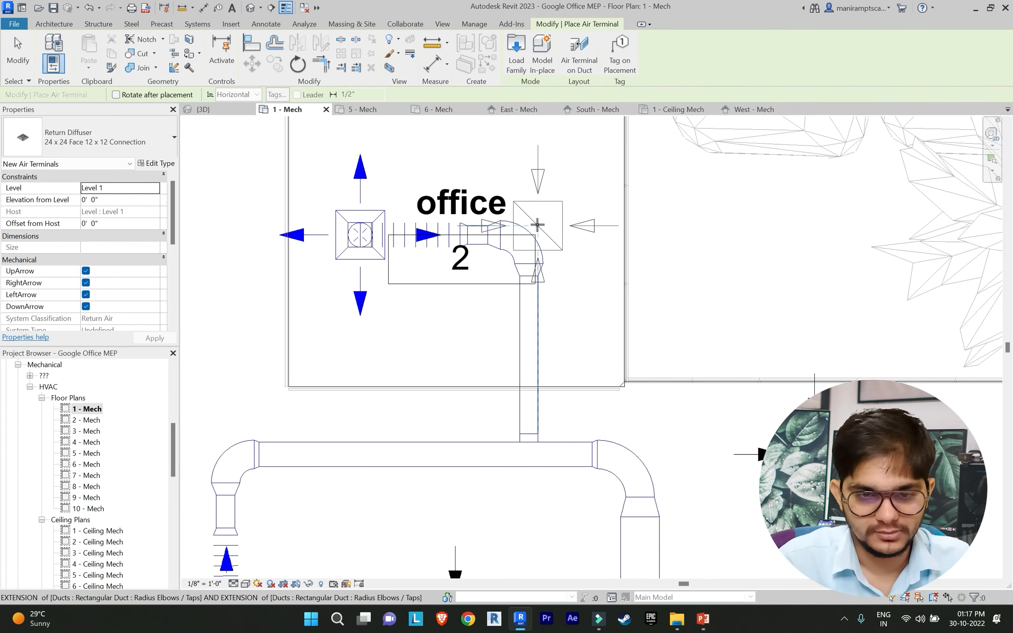
left_click(540, 225)
scroll(517, 214, "down", 4)
scroll(517, 215, "down", 2)
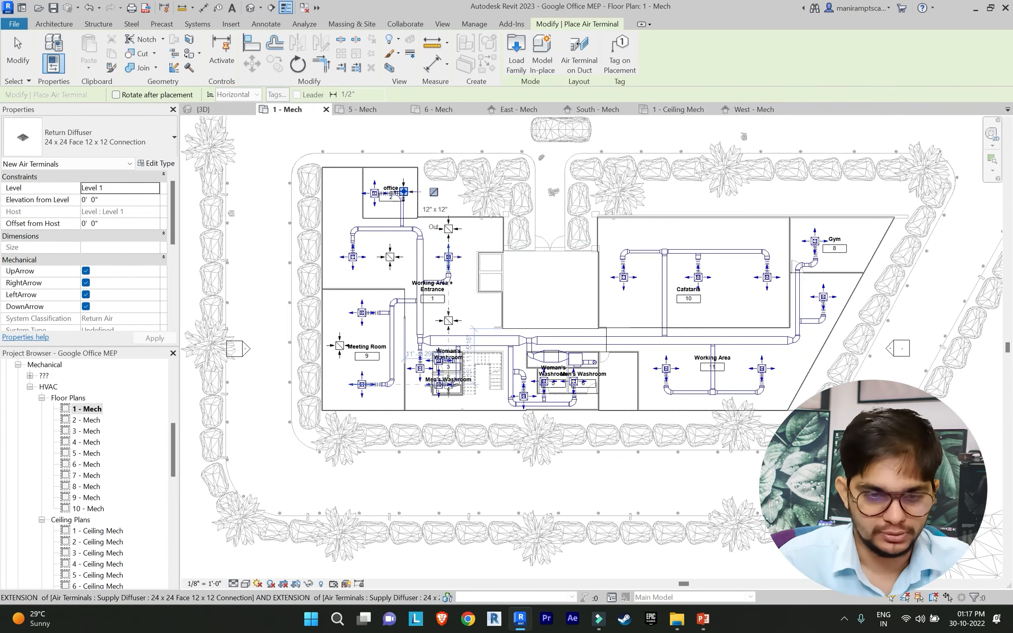
Step: Place return diffusers near the outer wall beside Men's Washroom 4, in line with its neighbouring supply diffuser, and in the corridor outside Men's Washroom 6
scroll(420, 369, "up", 3)
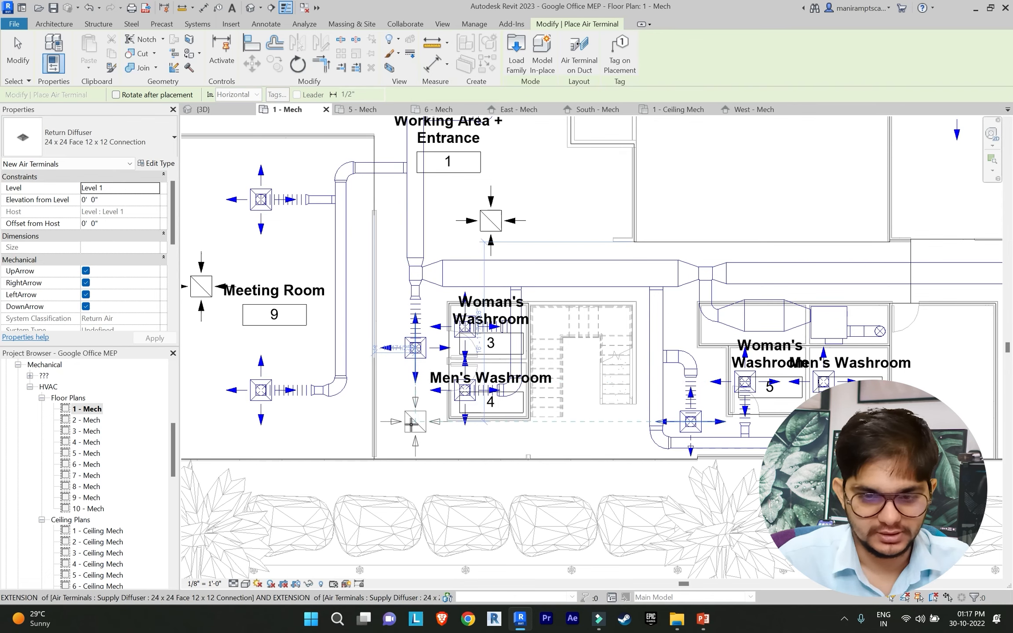
left_click(411, 424)
middle_click_drag(768, 376, 629, 361)
scroll(629, 362, "up", 2)
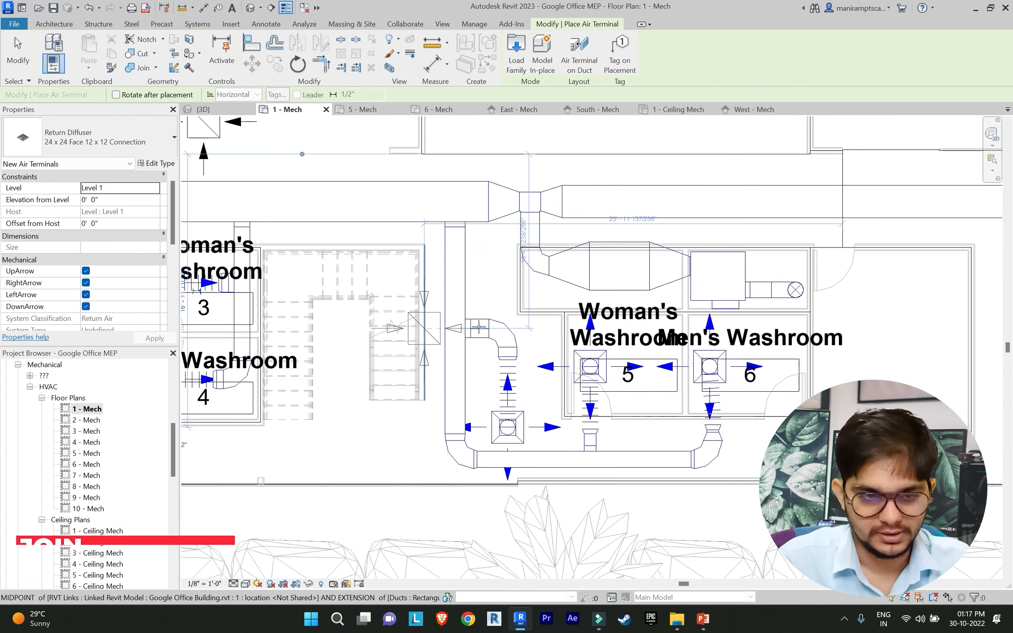
middle_click_drag(479, 327, 734, 308)
scroll(514, 303, "up", 2)
scroll(475, 308, "down", 2)
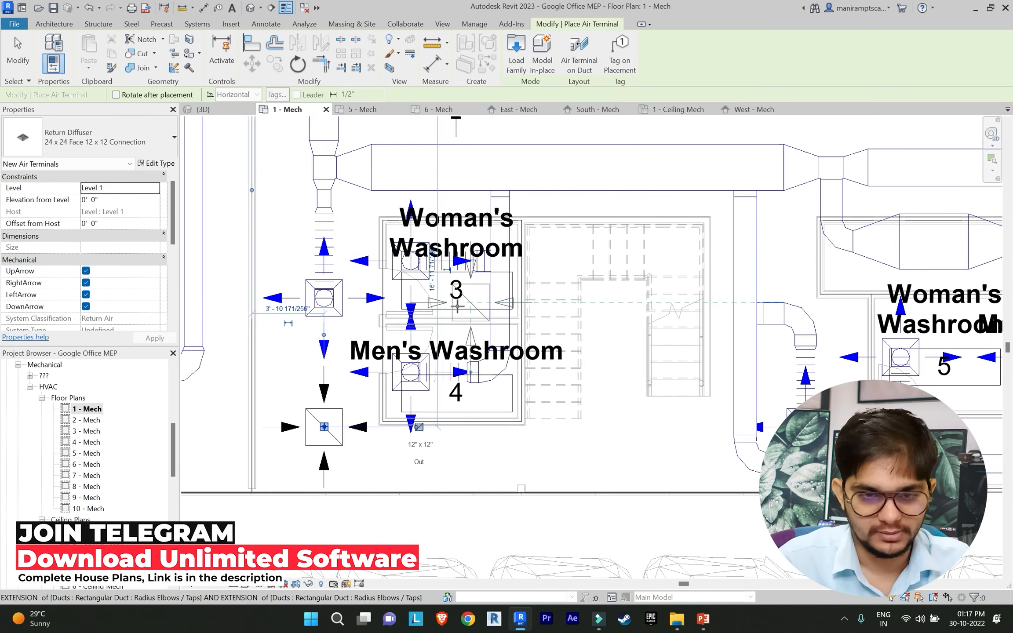
scroll(458, 306, "up", 2)
scroll(466, 307, "down", 1)
scroll(509, 314, "down", 2)
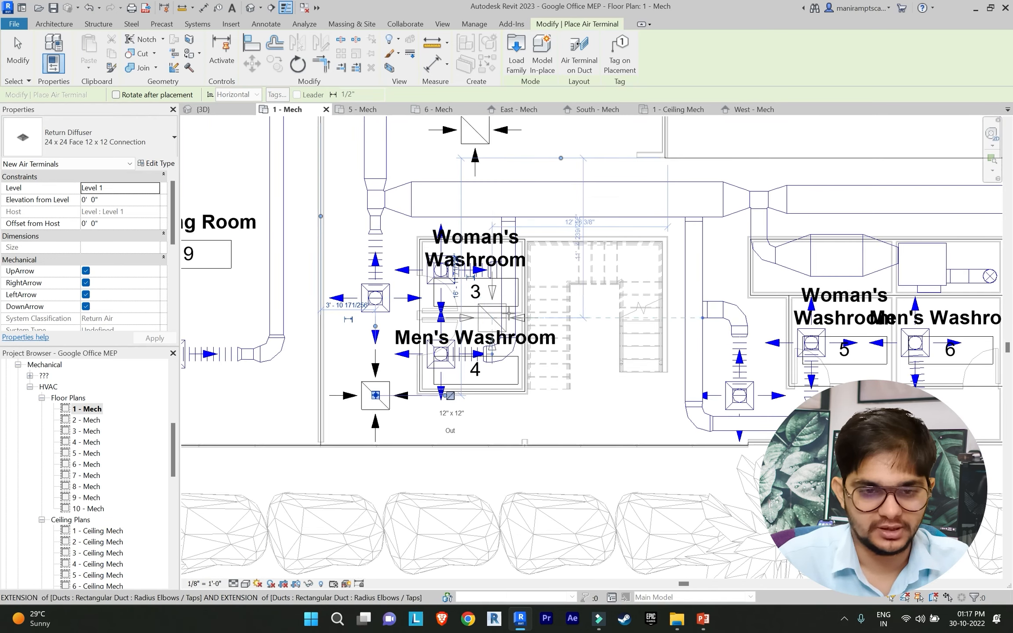
scroll(487, 297, "up", 2)
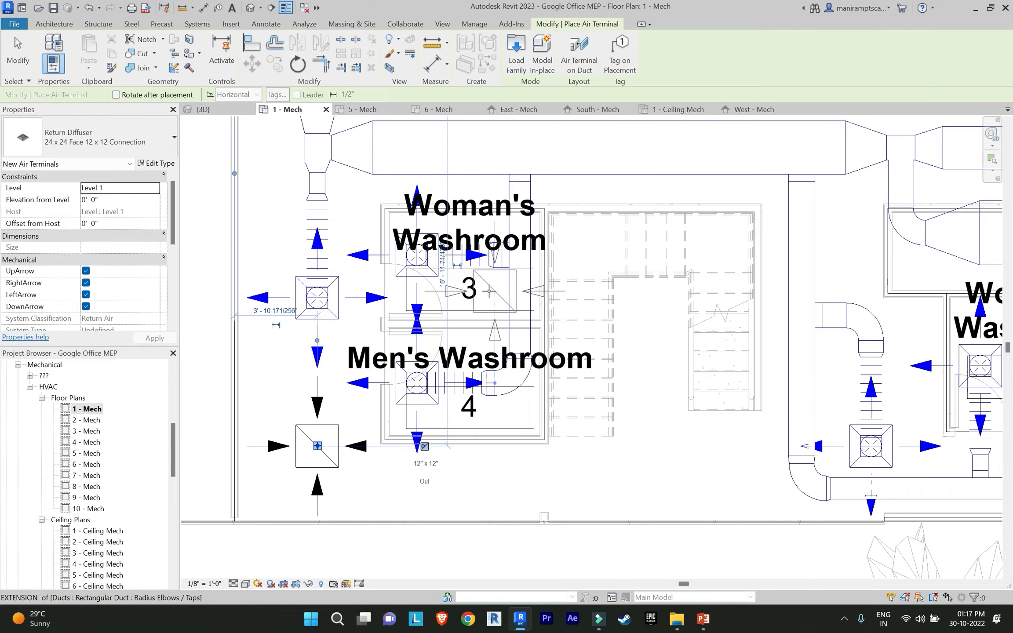
scroll(495, 299, "down", 3)
middle_click_drag(576, 357, 387, 355)
scroll(440, 387, "up", 1)
middle_click_drag(673, 433, 565, 424)
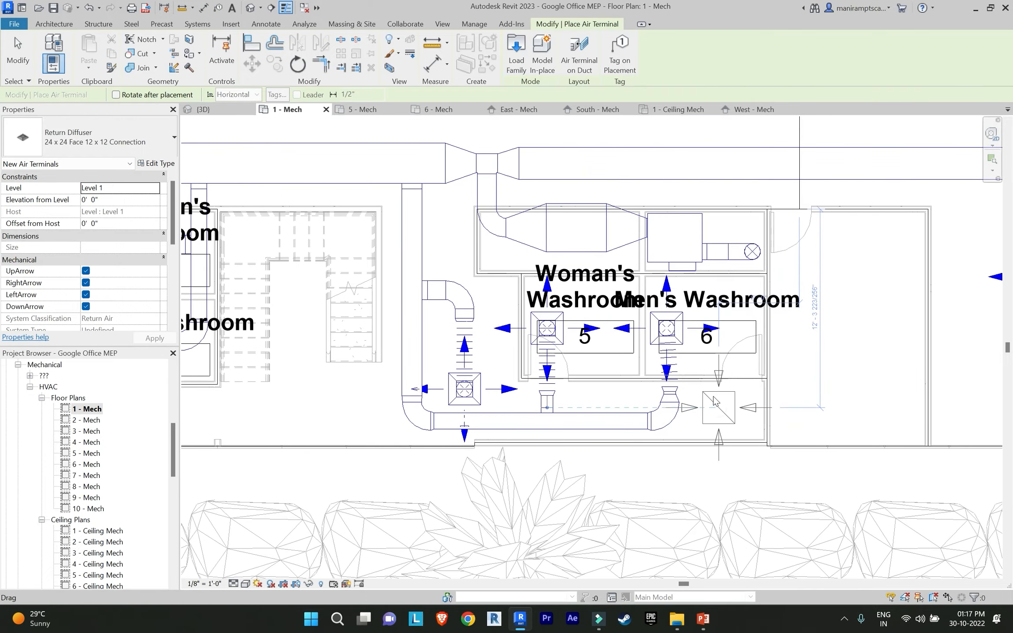
left_click(716, 402)
Step: Place three return diffusers in the Working Area: one near the straight outer wall and two beside the supply diffusers nearest the slanted wall
scroll(748, 400, "down", 2)
middle_click_drag(941, 392, 546, 413)
scroll(592, 410, "down", 1)
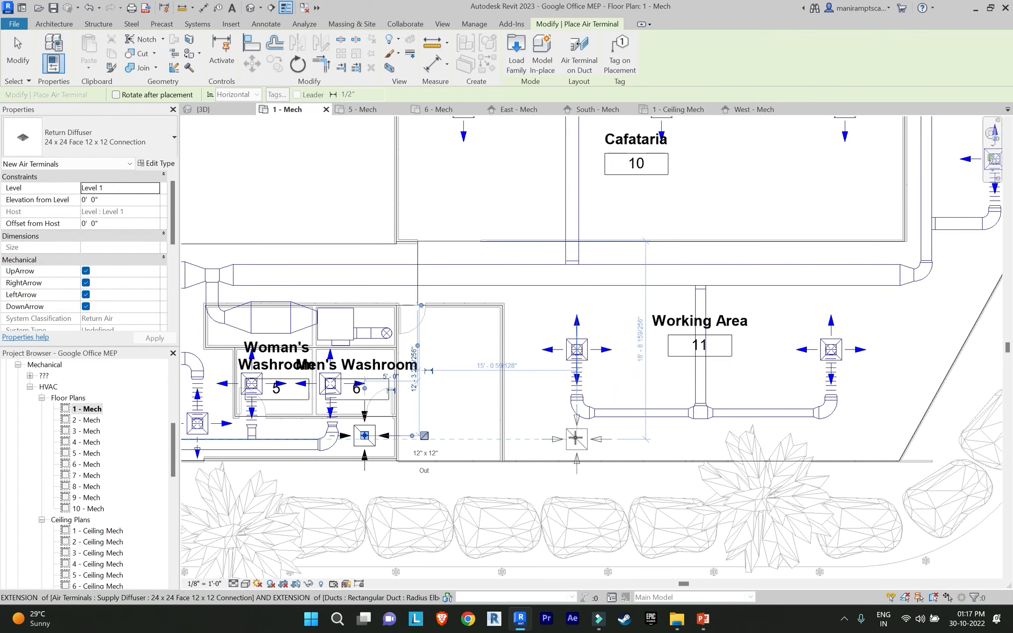
left_click(575, 437)
middle_click_drag(831, 439, 757, 436)
left_click(827, 348)
middle_click_drag(841, 256, 652, 363)
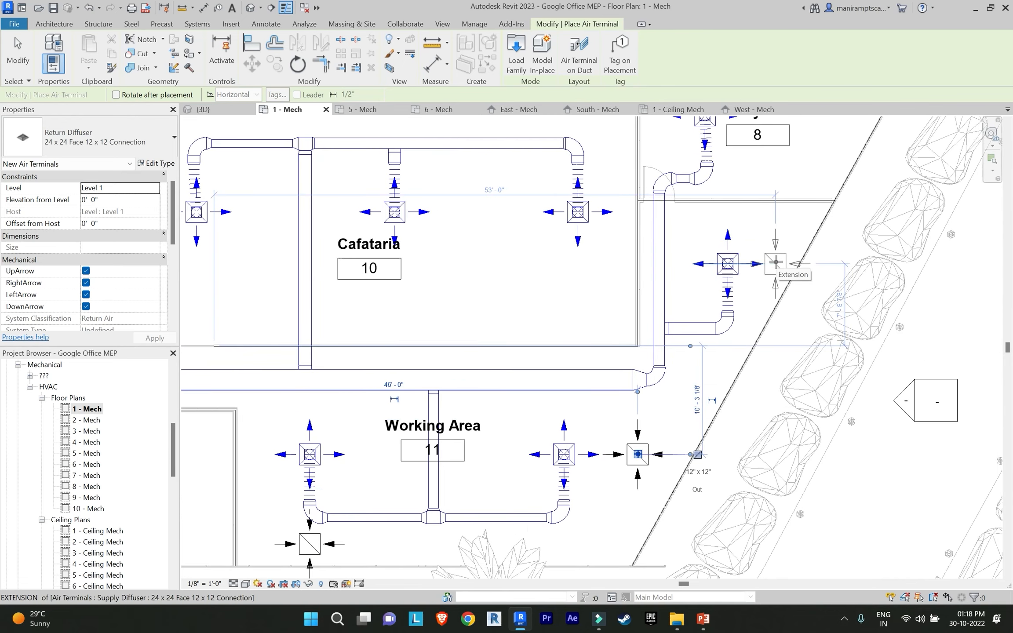
left_click(776, 263)
Step: Place three return diffusers in the Cafataria, each in line with a supply diffuser, and one in the Gym between its supply diffuser and the slanted wall
scroll(748, 272, "down", 1)
middle_click_drag(394, 264, 428, 327)
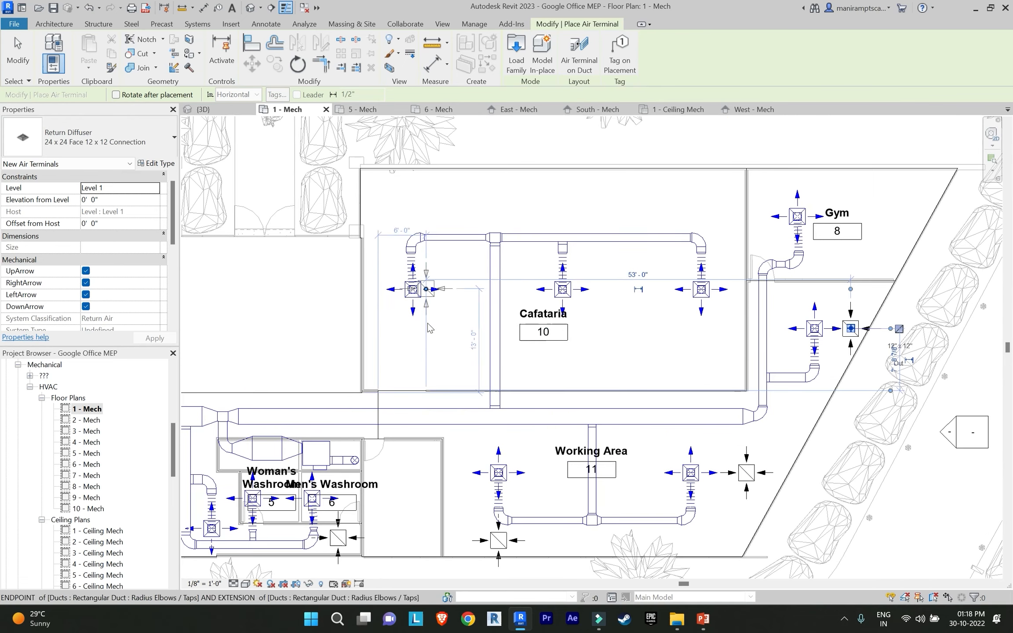
left_click(413, 356)
left_click(562, 356)
left_click(702, 356)
left_click(883, 217)
scroll(754, 326, "down", 1)
mouse_move(753, 326)
middle_mouse_down()
mouse_move(697, 362)
mouse_move(758, 321)
middle_mouse_up()
scroll(691, 364, "down", 1)
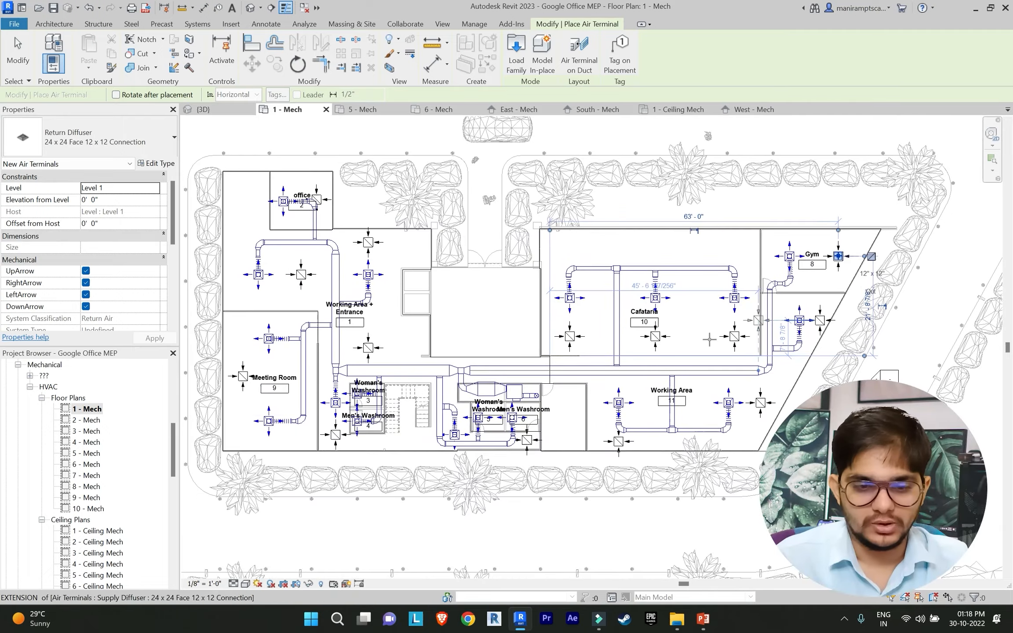
key("Escape")
key("Escape")
Step: Draw a 16" x 14" return duct at 10' 0" middle elevation from the fan-powered VAV unit into the adjoining room
scroll(632, 355, "down", 1)
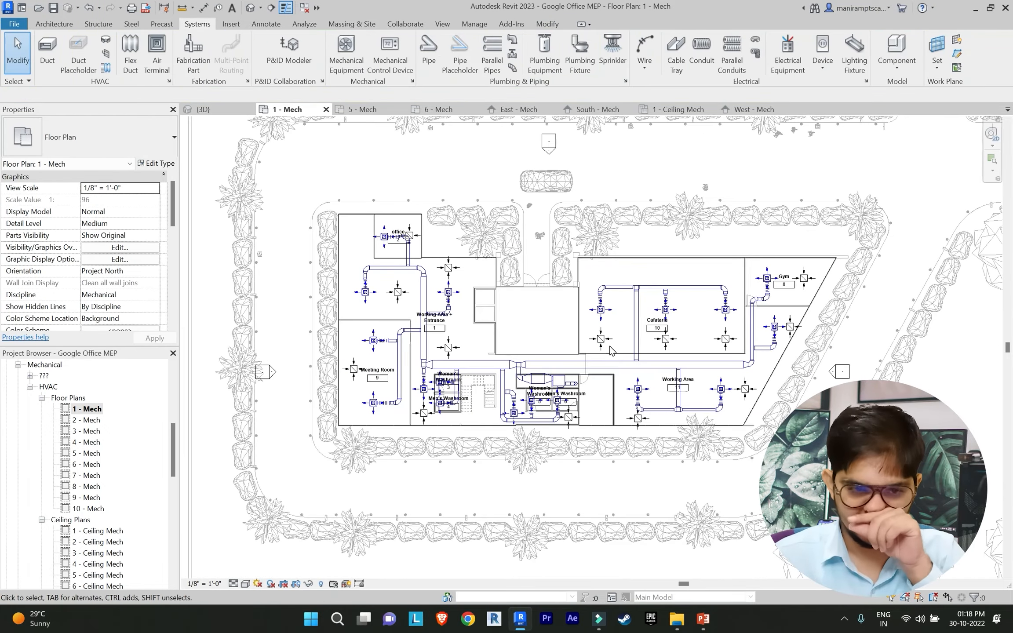
scroll(546, 373, "up", 5)
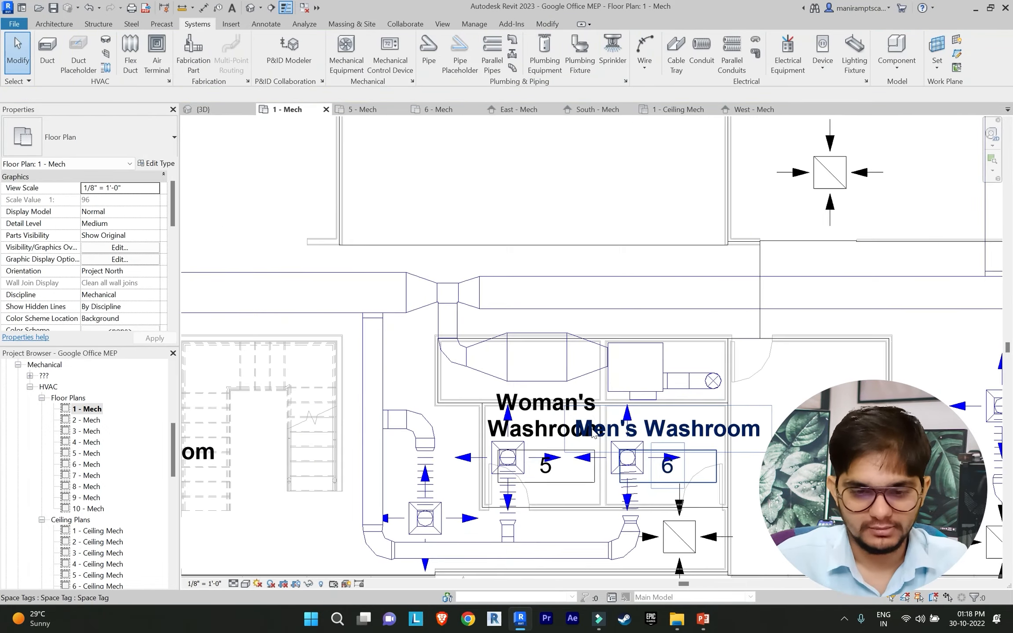
left_click(671, 337)
scroll(642, 301, "down", 3)
middle_click_drag(616, 282, 481, 285)
scroll(481, 286, "up", 2)
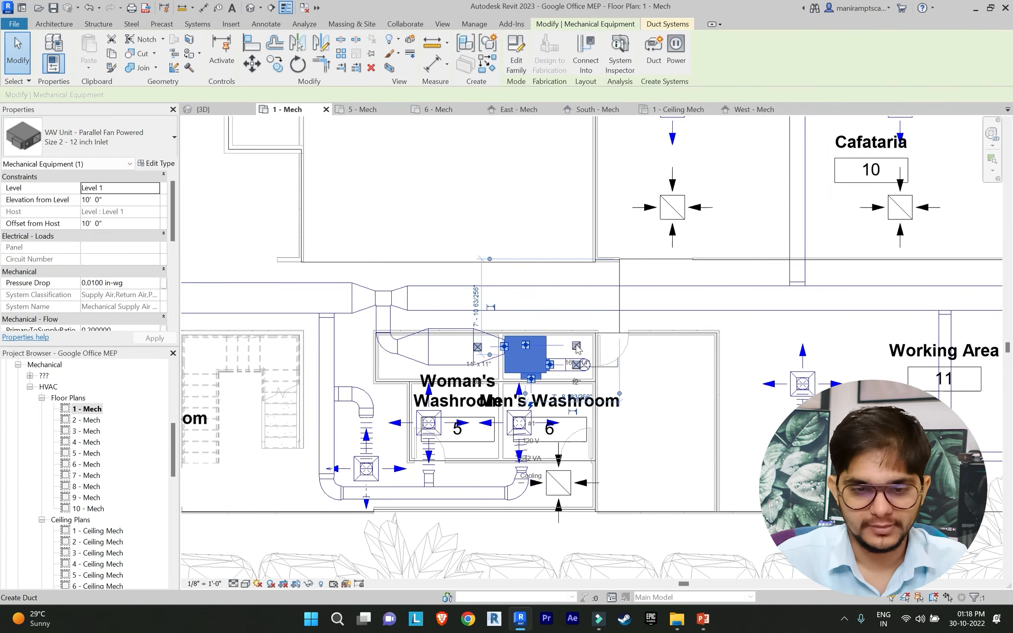
left_click(580, 346)
scroll(583, 346, "up", 1)
scroll(644, 349, "down", 3)
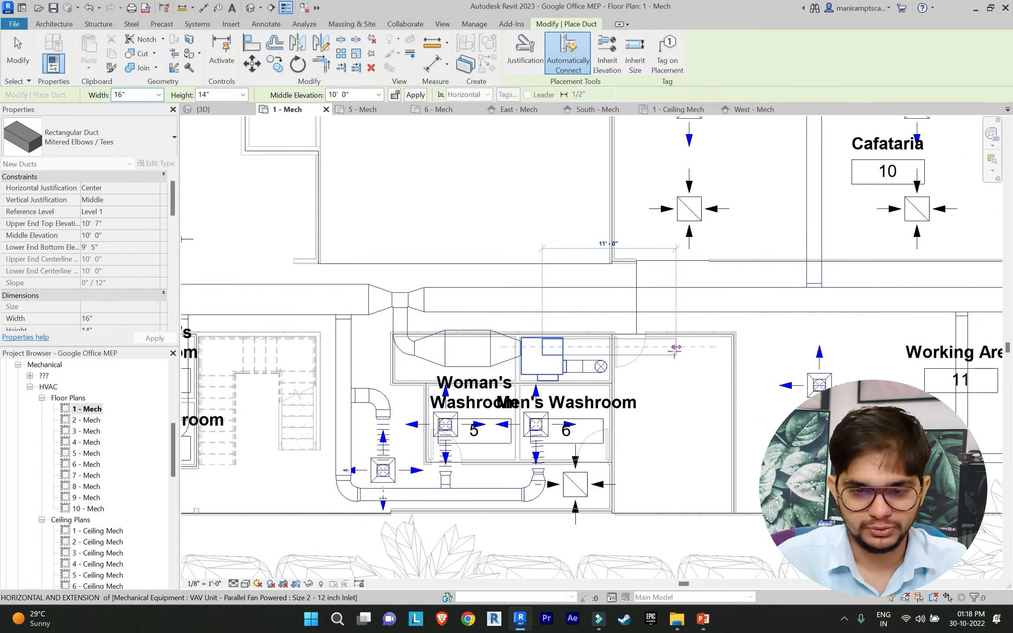
scroll(669, 348, "up", 3)
left_click(669, 348)
Step: Continue the return duct toward the outer wall and turn it back toward the return diffuser outside Men's Washroom 6
scroll(671, 414, "down", 1)
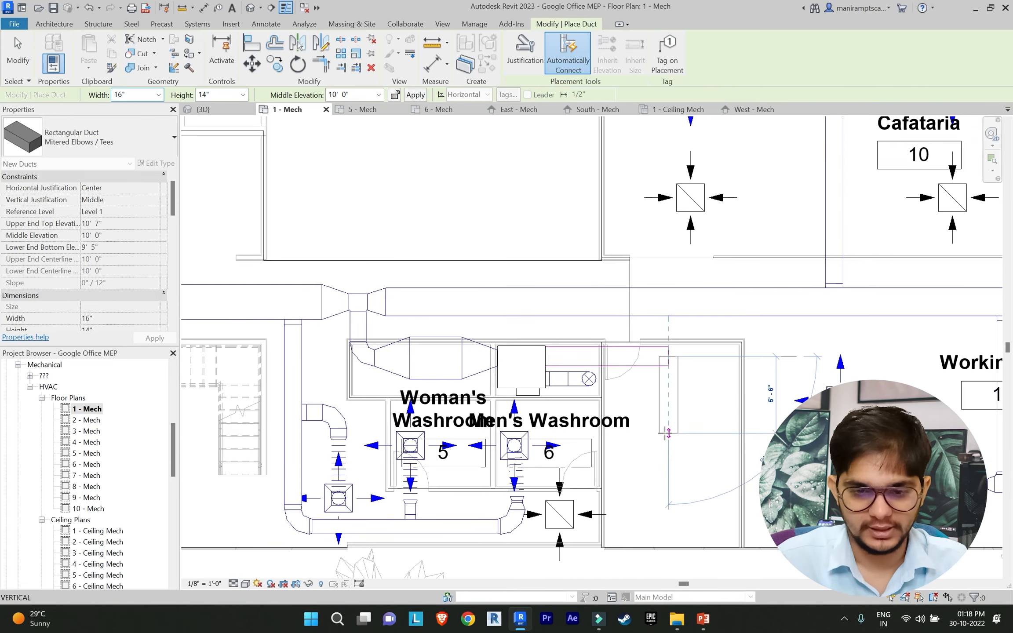
middle_click_drag(671, 495, 655, 412)
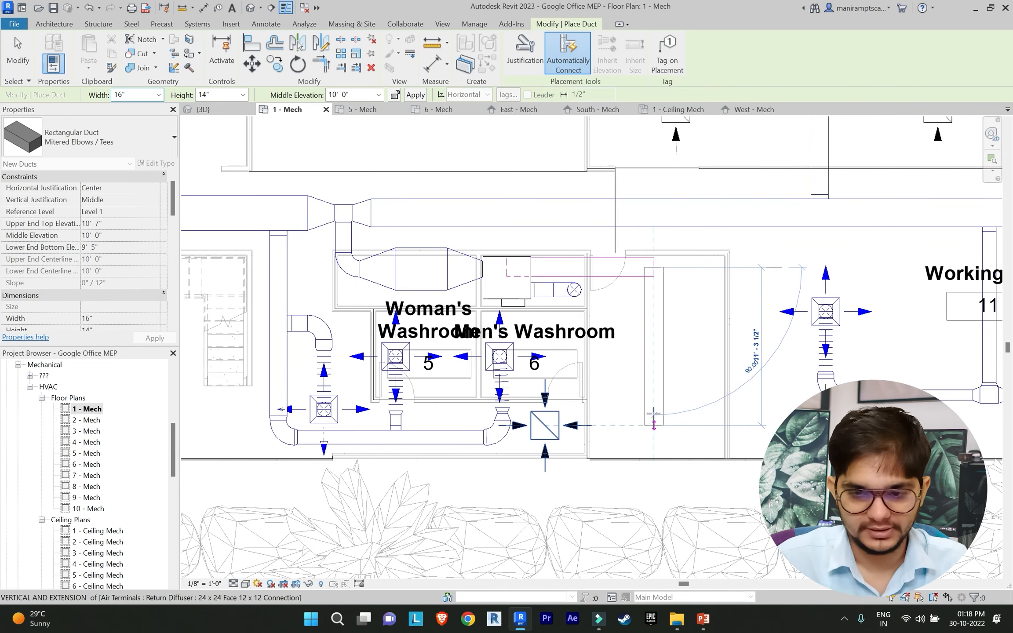
scroll(654, 371, "down", 2)
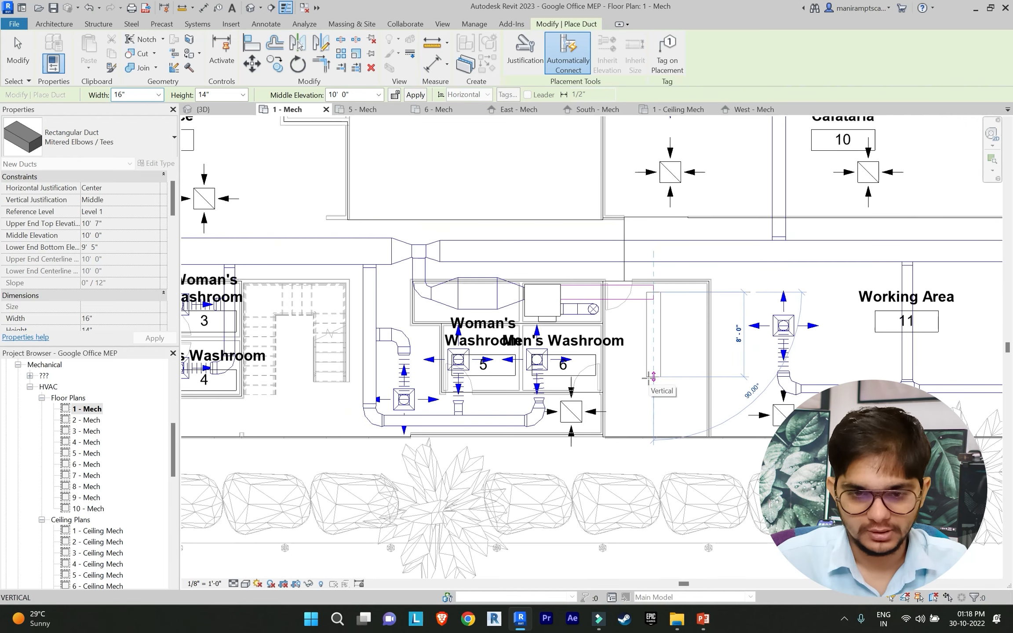
left_click(632, 412)
Step: Branch a duct about 6' 6" long off the return run into the Working Area, turning it to line up with the return diffuser near the outer wall
scroll(686, 387, "up", 1)
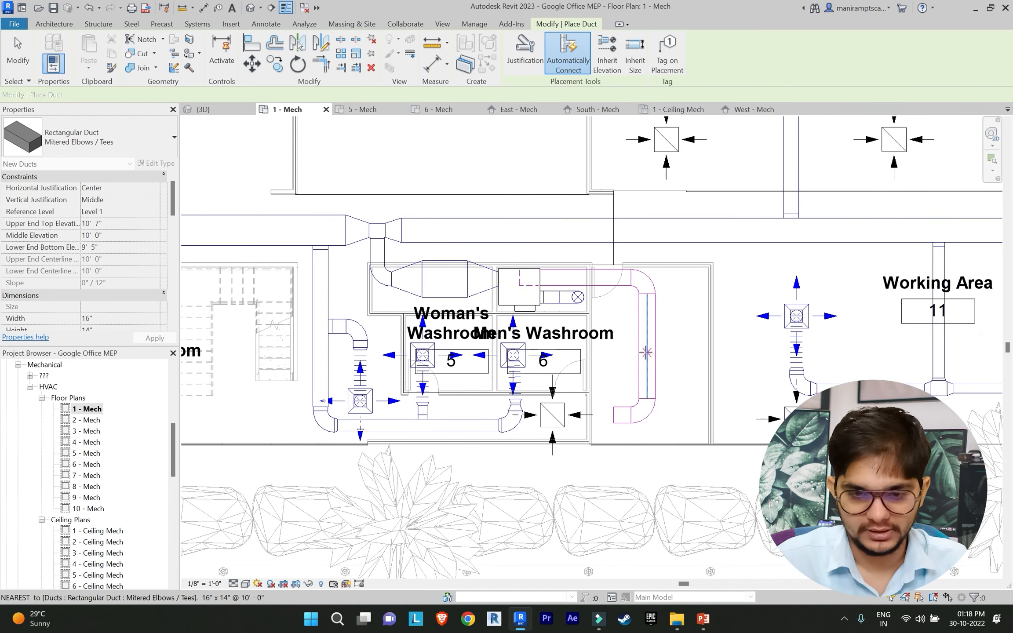
left_click(646, 352)
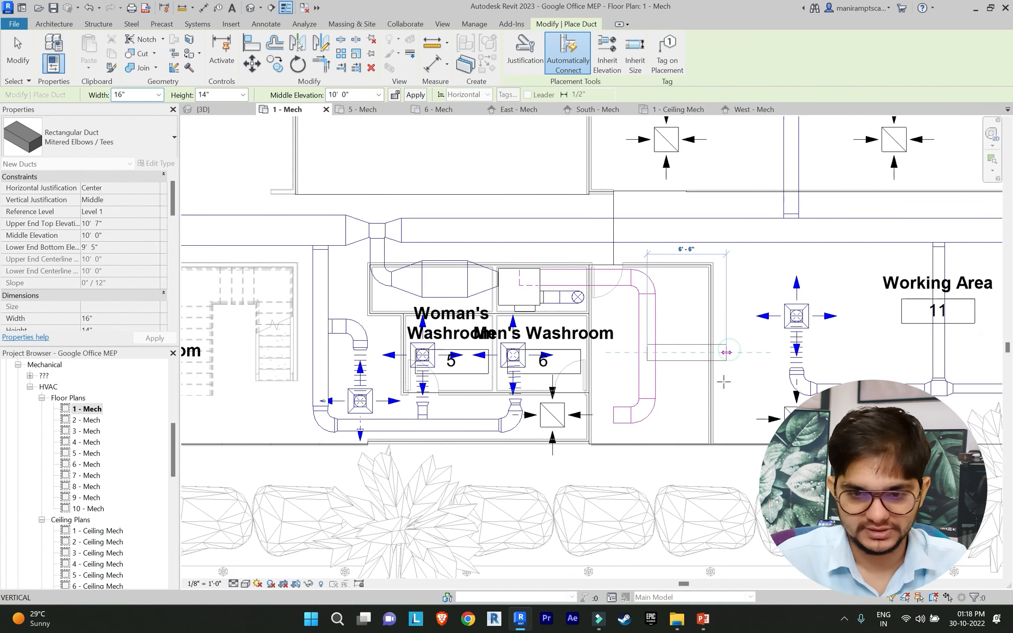
left_click(724, 407)
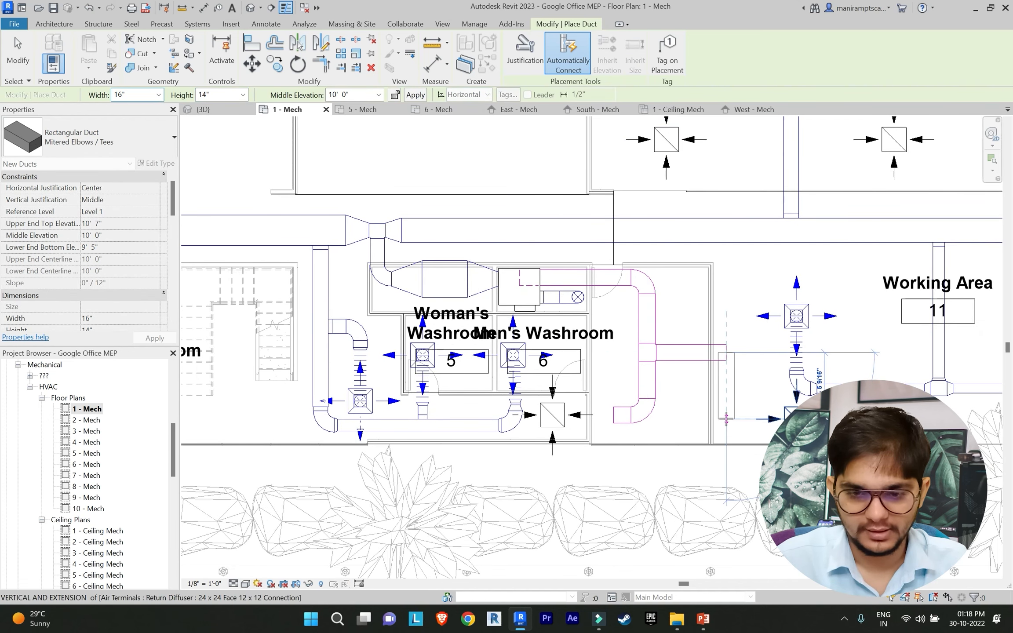
left_click(726, 419)
key("Escape")
key("Escape")
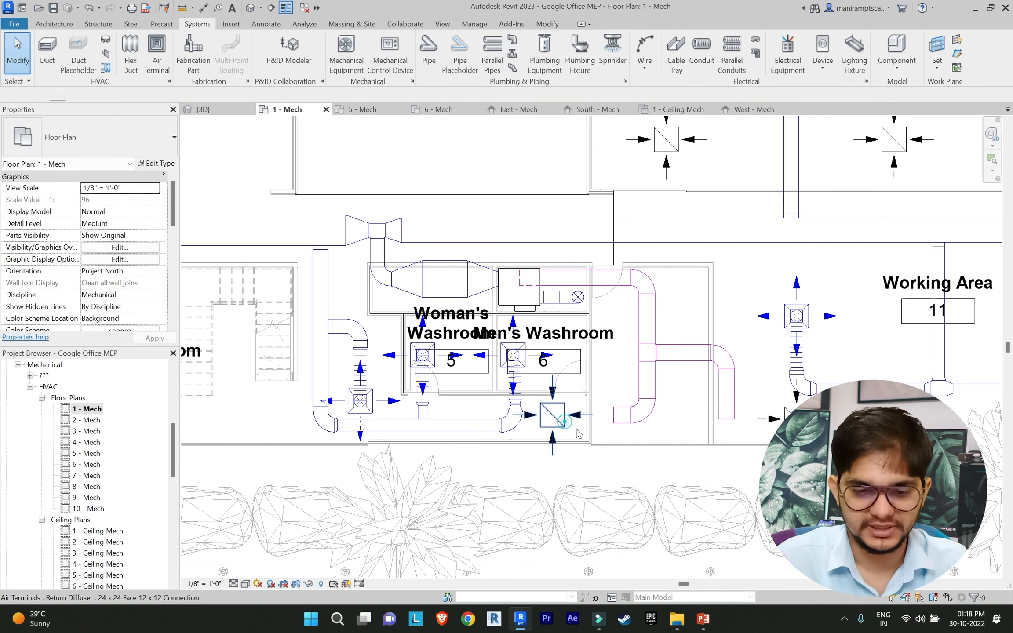
Step: Connect the return diffuser outside Men's Washroom 6 to the return duct, with its elevation from level at 8' 0"
left_click(559, 421)
left_click(587, 52)
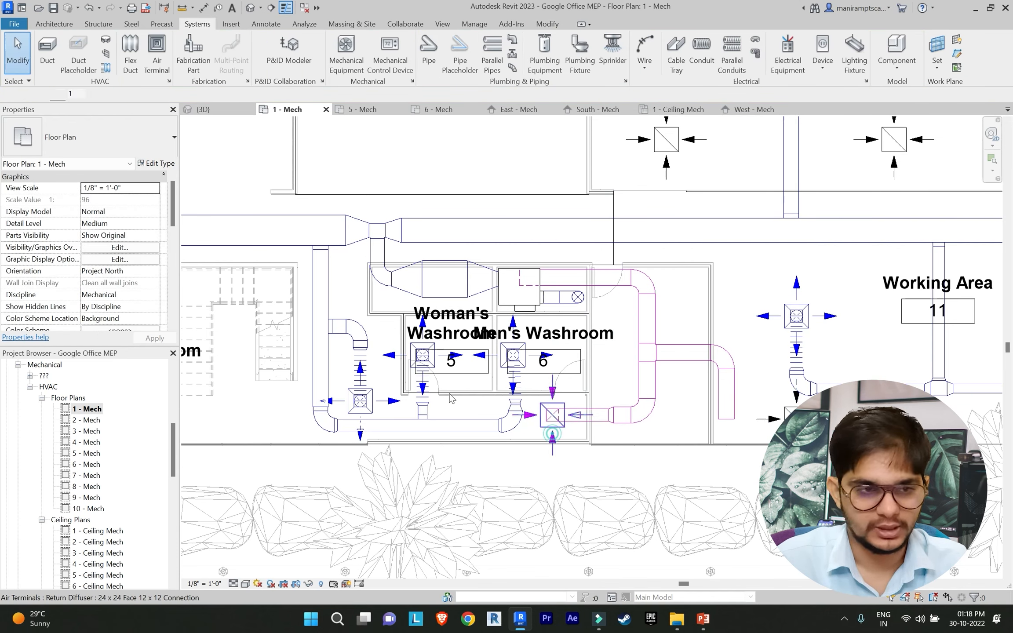
left_click(552, 434)
left_click(110, 201)
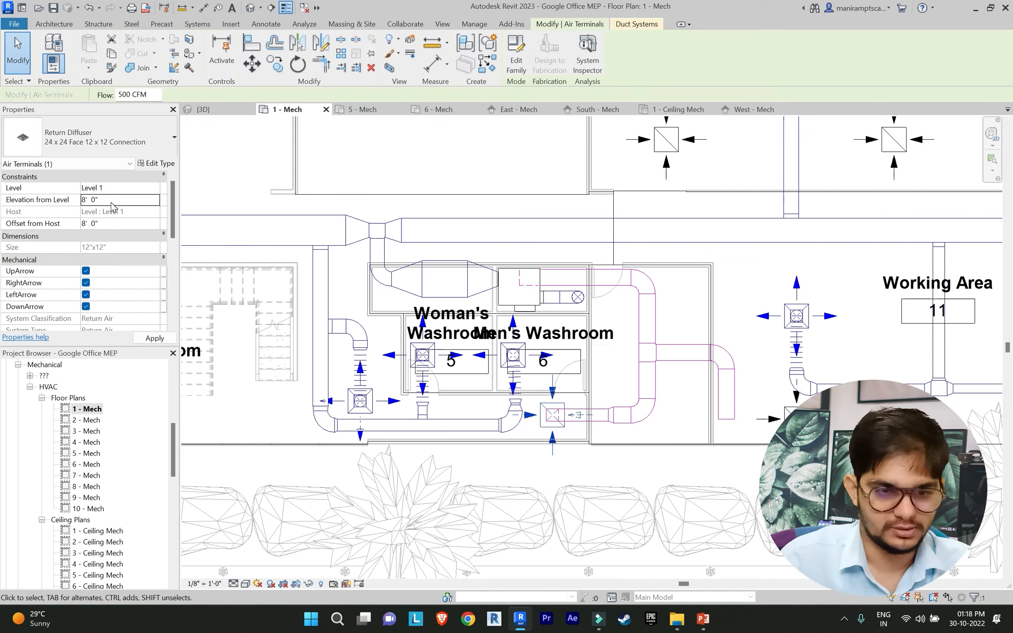
Step: Set the elevation from level of the Working Area return diffuser near the straight outer wall to 8'
type("0")
key("Return")
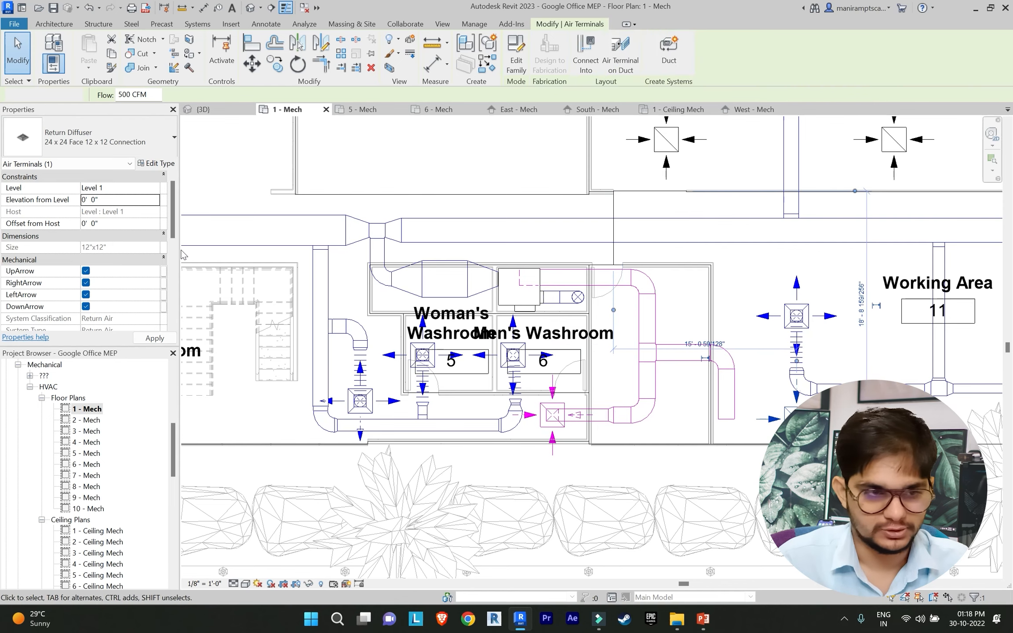
left_click(113, 199)
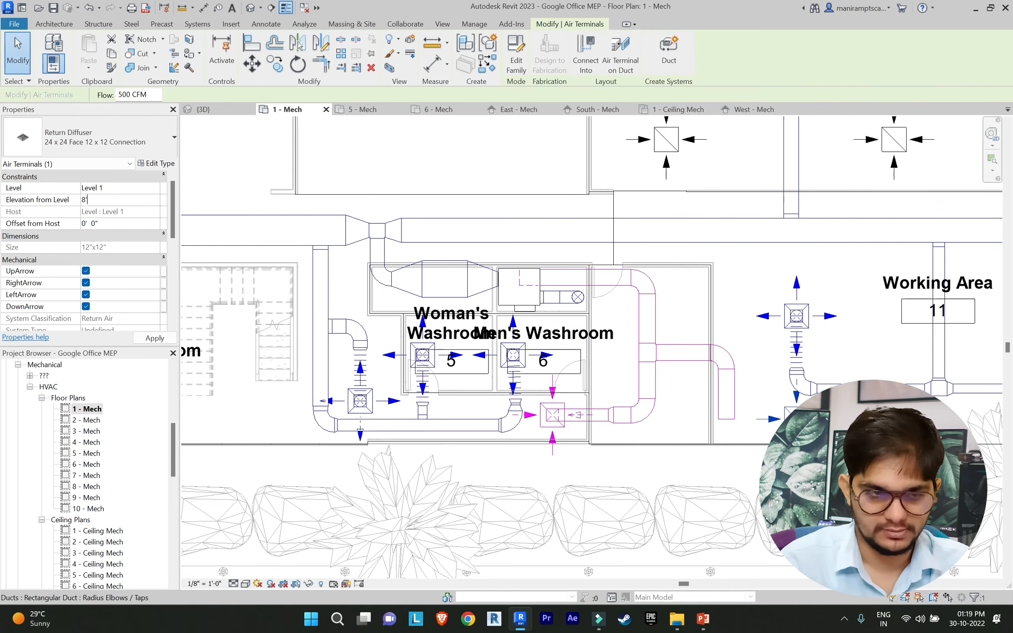
key("Escape")
Step: Select the twelve remaining return diffusers throughout the first floor and edit their shared elevation from level
scroll(430, 384, "down", 5)
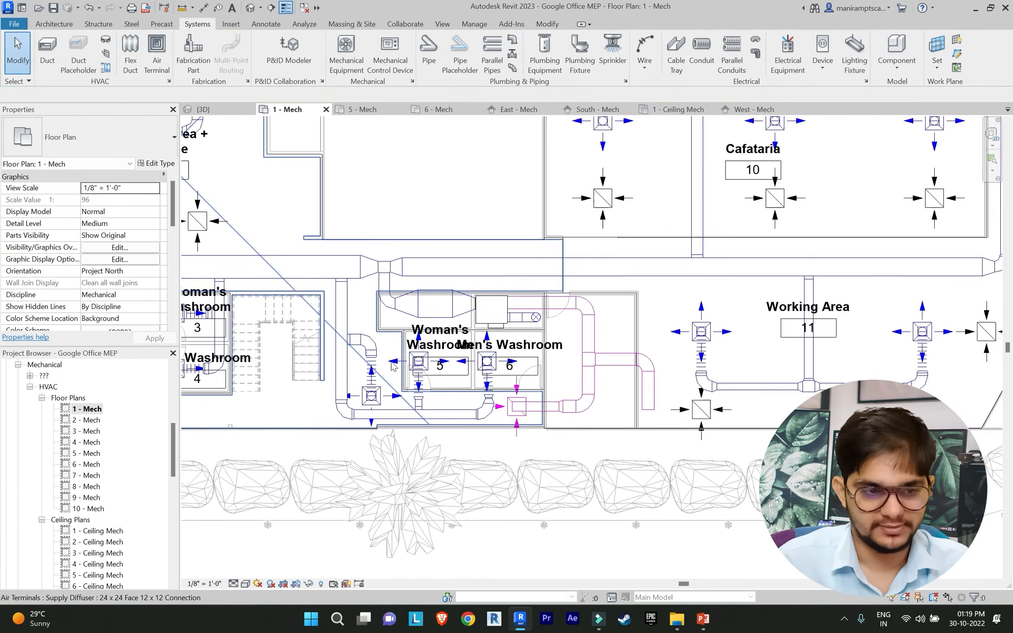
middle_click_drag(480, 374, 431, 402)
scroll(713, 370, "up", 2)
left_click(714, 269)
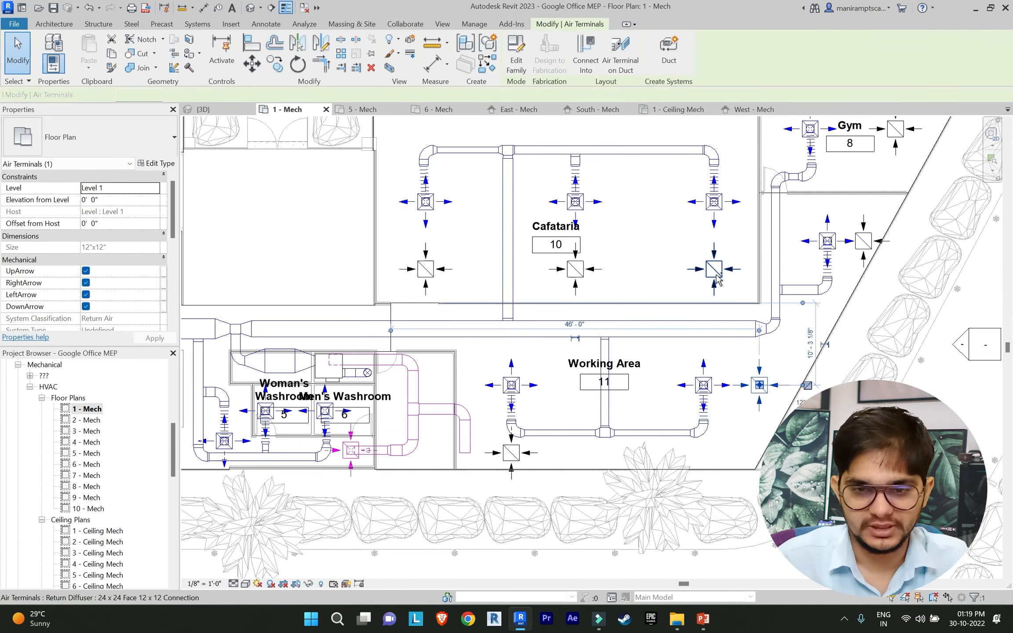
left_click(558, 271)
left_click(427, 271, "ctrl")
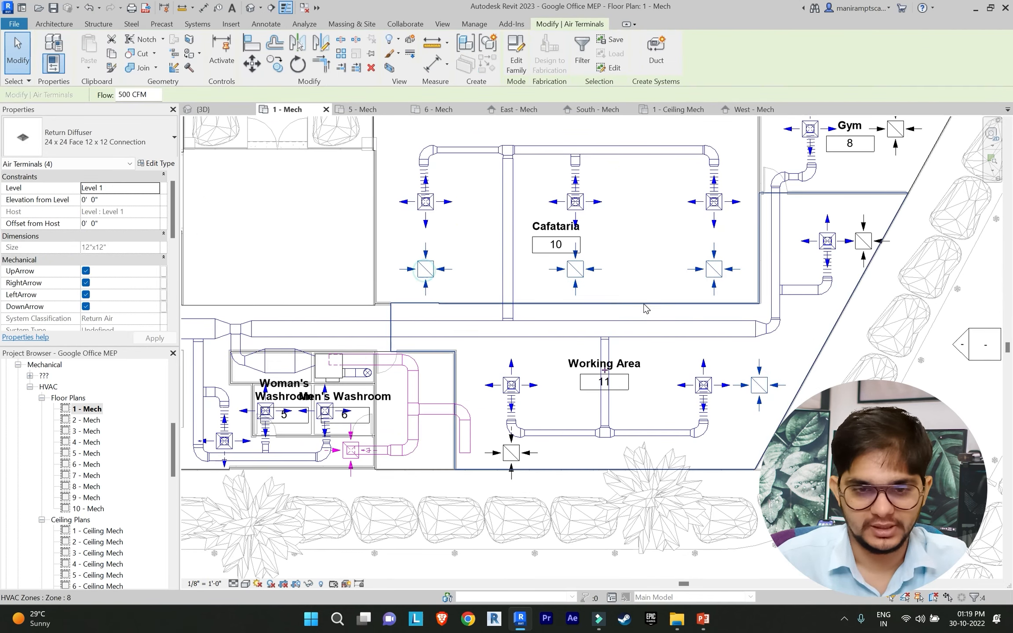
middle_click_drag(783, 253, 657, 320)
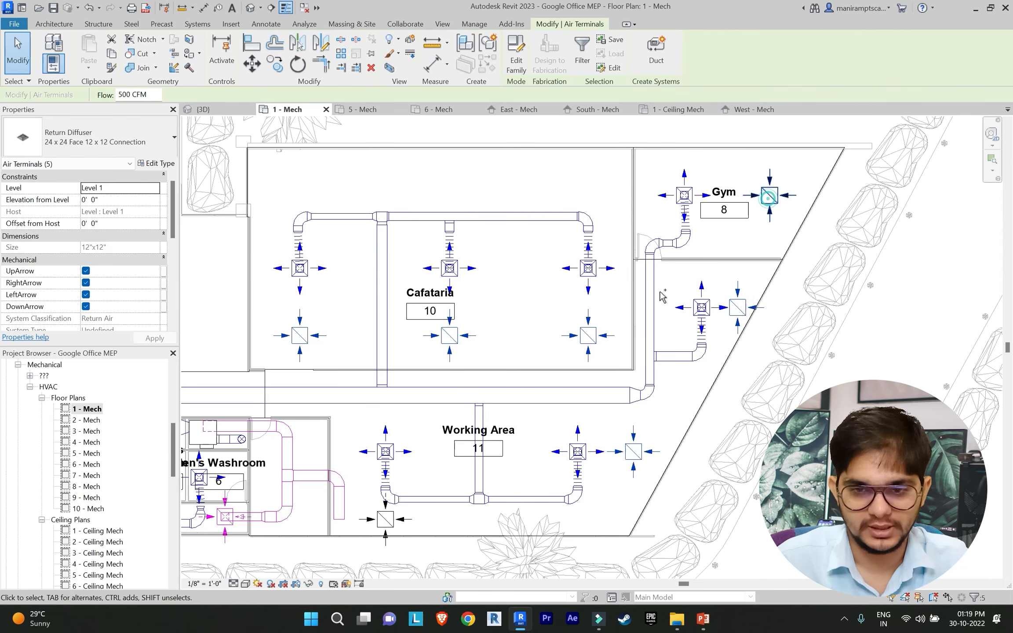
scroll(603, 305, "down", 2)
middle_click_drag(550, 315, 721, 304)
middle_click_drag(599, 320, 753, 313)
scroll(449, 343, "up", 1)
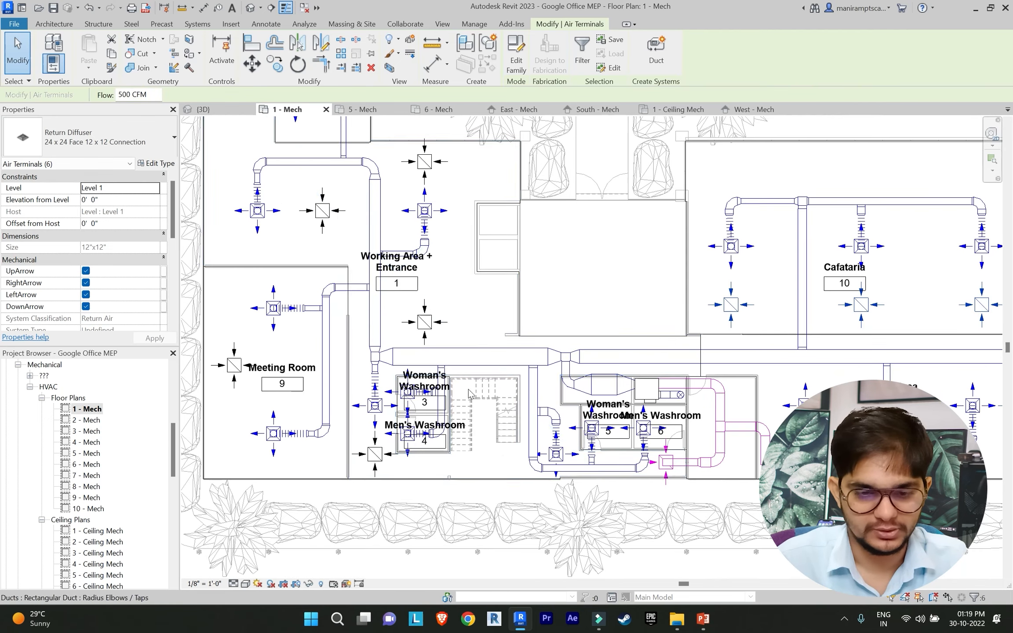
left_click(379, 458, "ctrl")
middle_click_drag(487, 371, 647, 368)
left_click(484, 219, "ctrl")
left_click(589, 156, "ctrl")
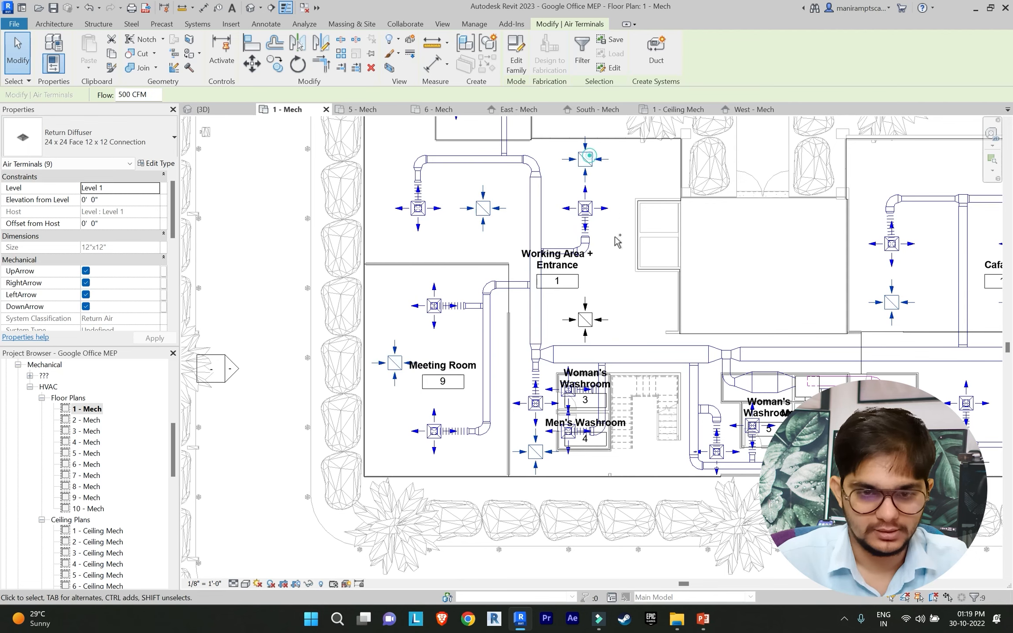
middle_click_drag(706, 294, 745, 376)
left_click(563, 174, "ctrl")
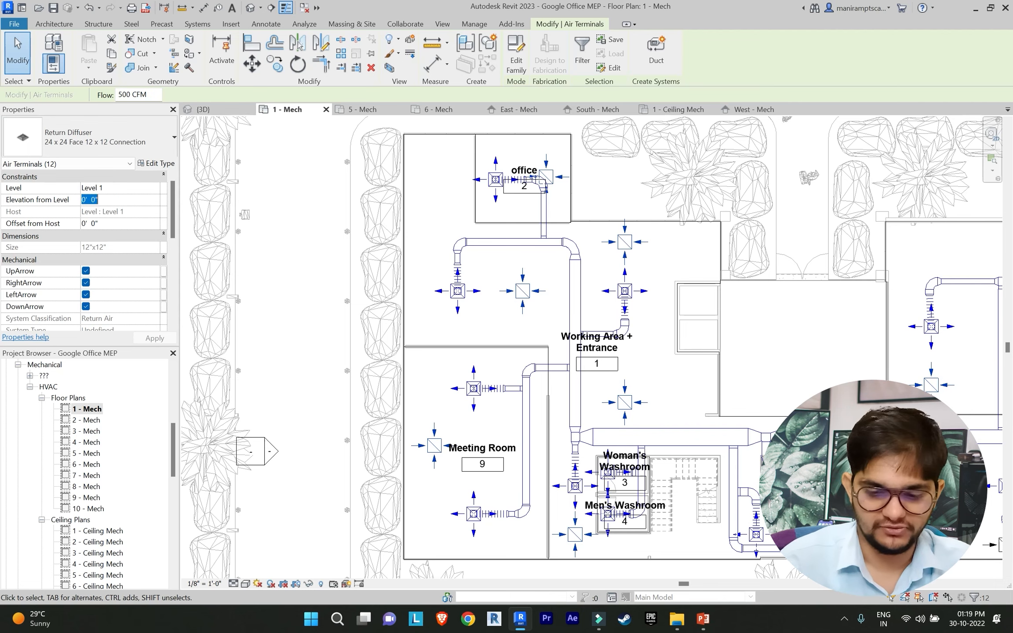
key("Escape")
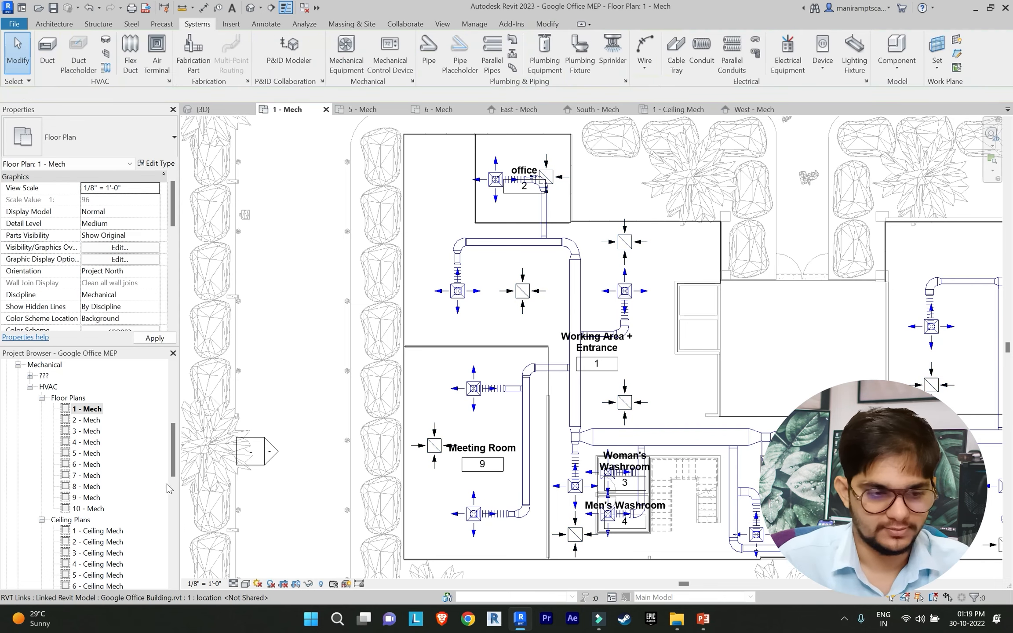
Step: Open the 1 - Ceiling Mech reflected ceiling plan at the VAV unit and its return ducts
double_click(104, 535)
scroll(480, 332, "down", 2)
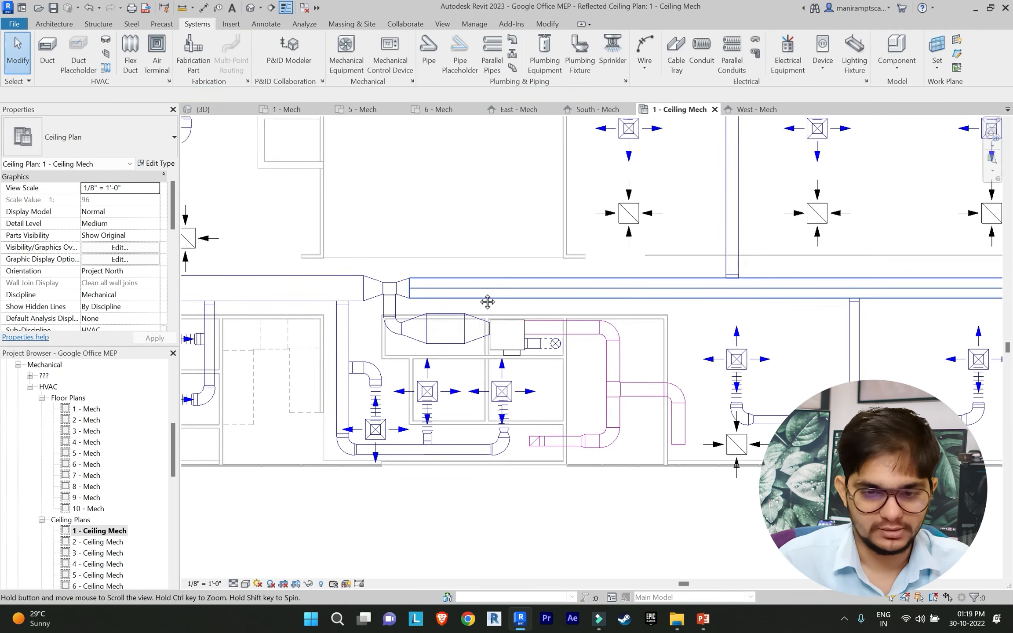
scroll(608, 360, "up", 2)
scroll(528, 428, "up", 1)
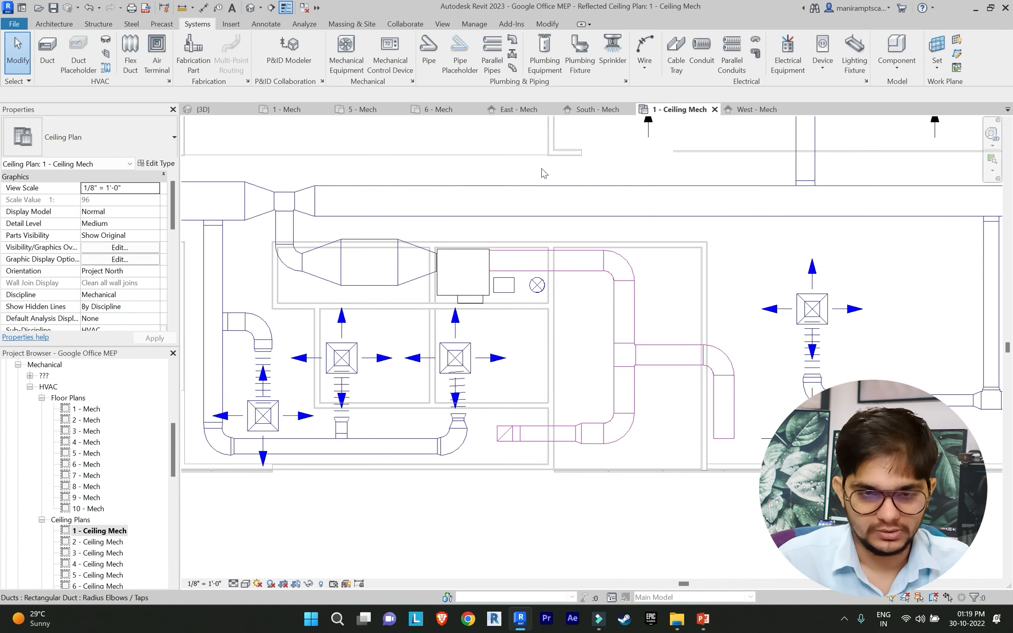
Step: In the 3D view, set the elevation from level of the return diffuser at the vertical return duct's lower end to 8'
left_click(443, 24)
left_click(369, 46)
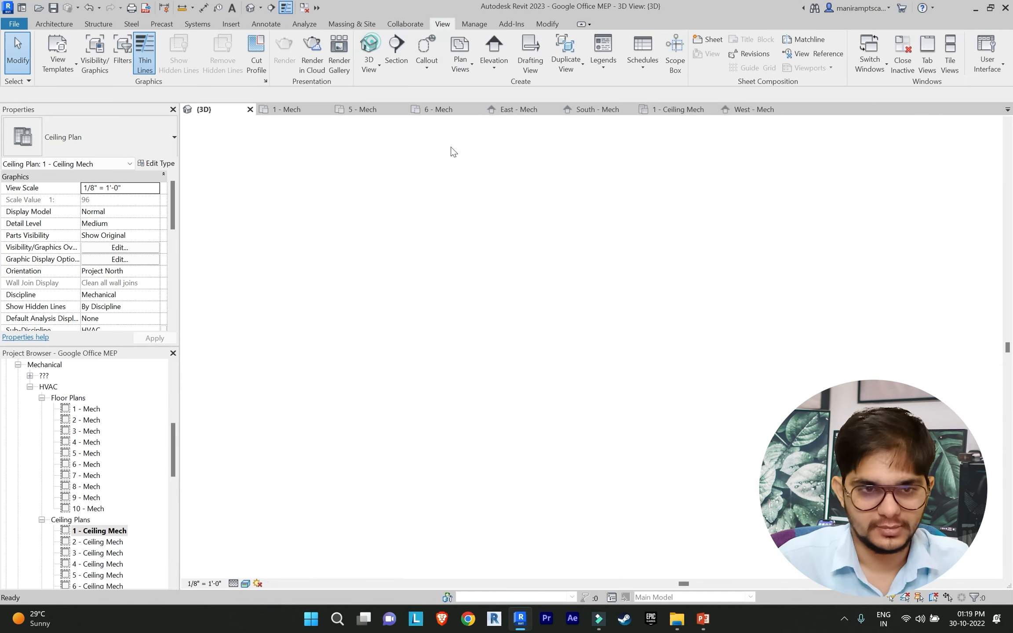
middle_click_drag(610, 346, 655, 307, "shift")
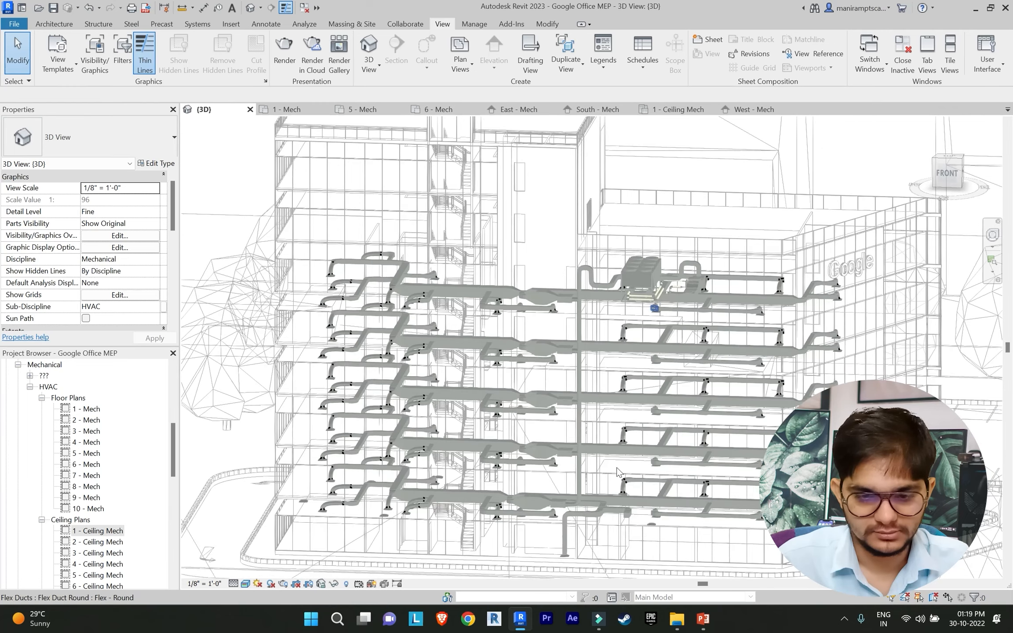
scroll(569, 549, "up", 4)
mouse_move(579, 545)
middle_mouse_down("shift")
mouse_move(613, 443)
mouse_move(571, 528)
middle_mouse_up("shift")
left_click(571, 525)
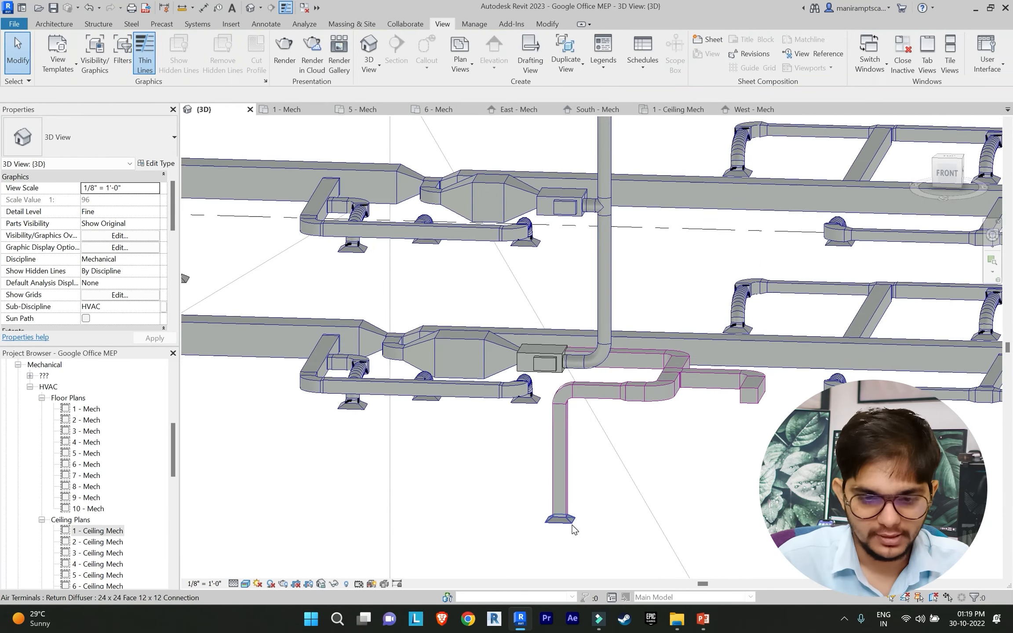
left_click(571, 524)
left_click(126, 201)
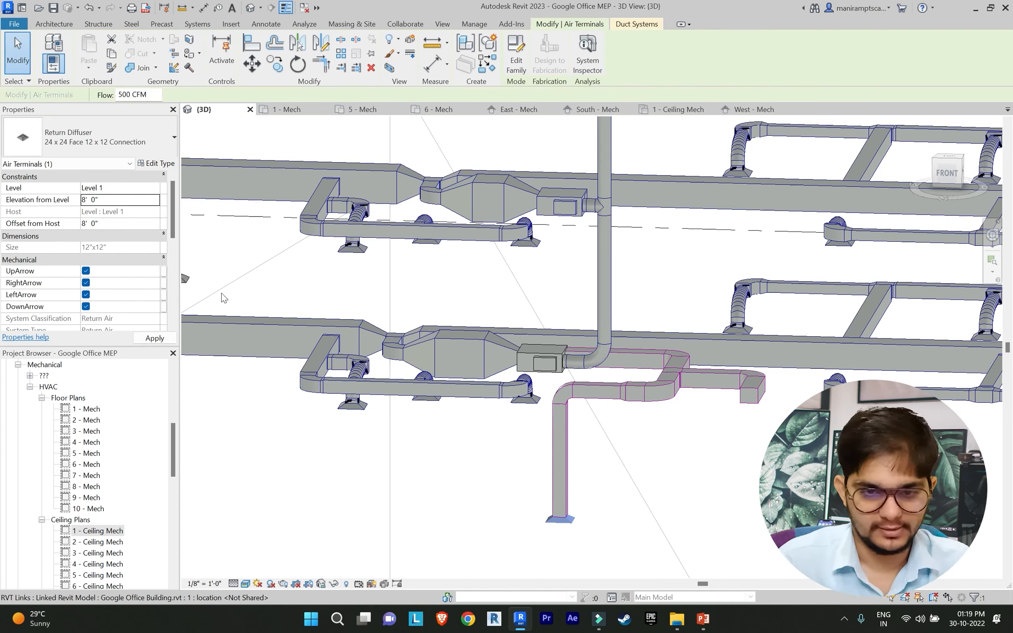
left_click(294, 440)
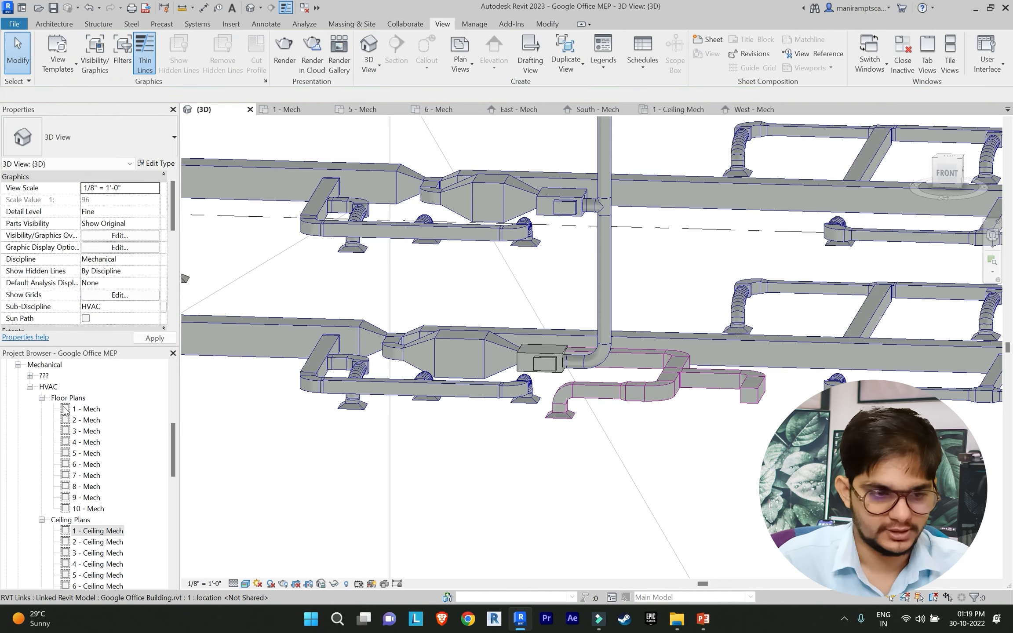
Step: In the 1 - Ceiling Mech plan, connect the nearest Working Area return diffuser into the vertical run of the return duct
double_click(101, 531)
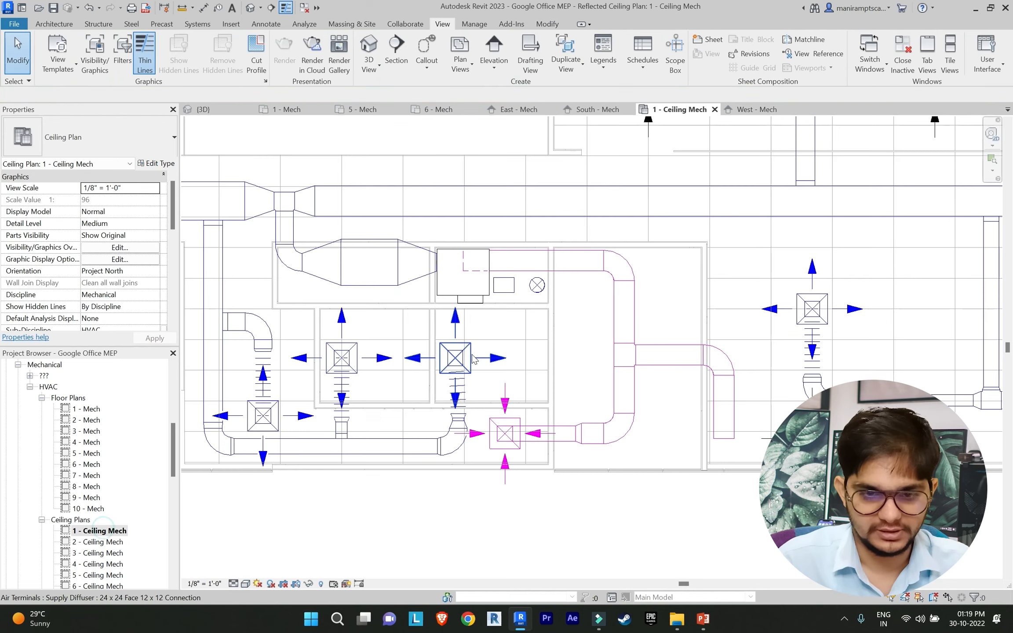
scroll(666, 418, "up", 3)
left_click(681, 442)
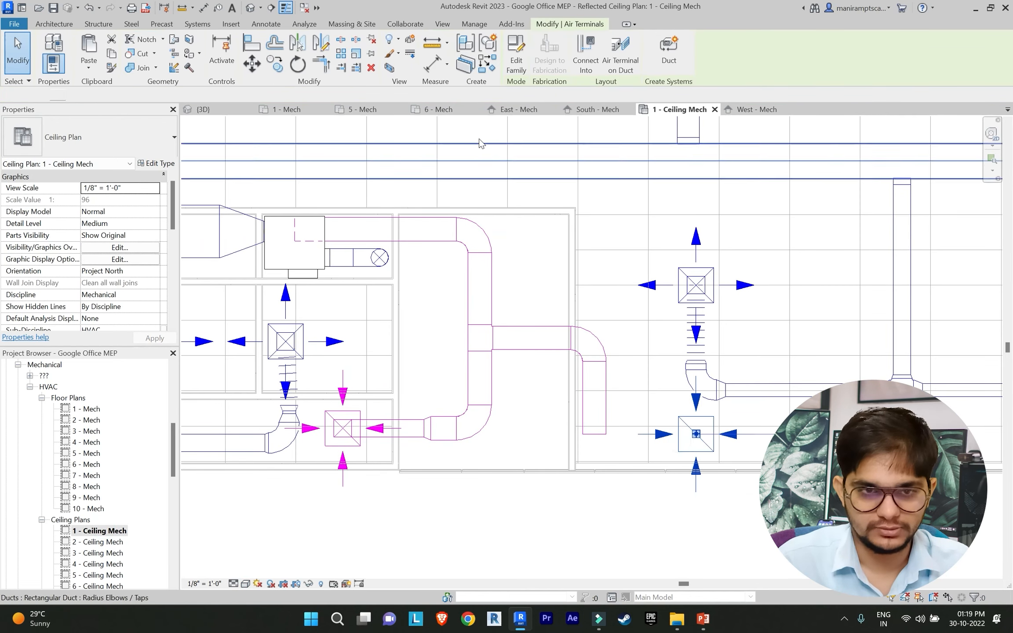
left_click(576, 59)
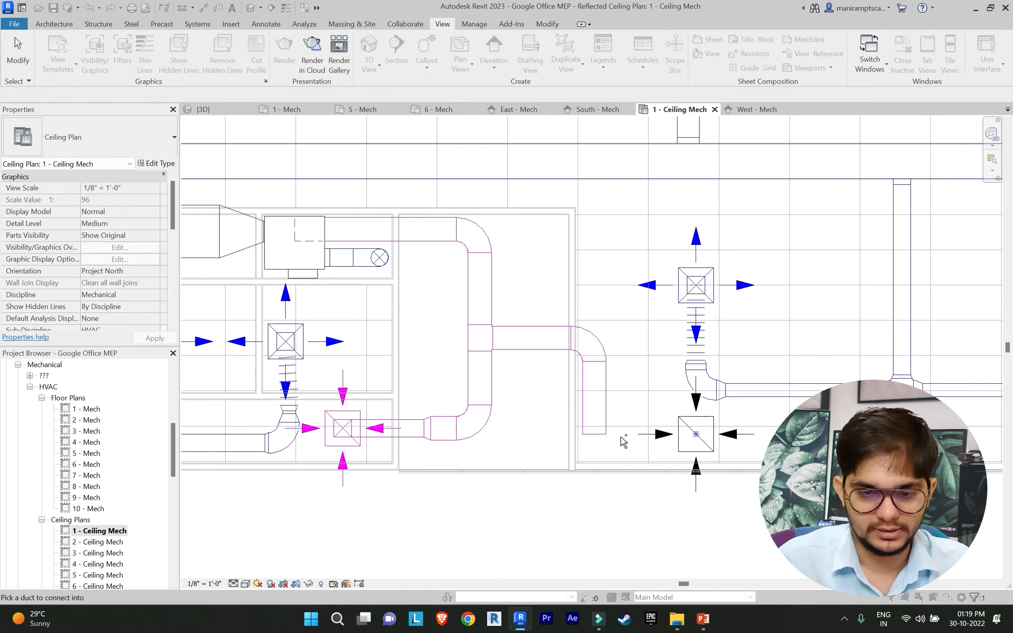
left_click(492, 374)
scroll(492, 373, "down", 4)
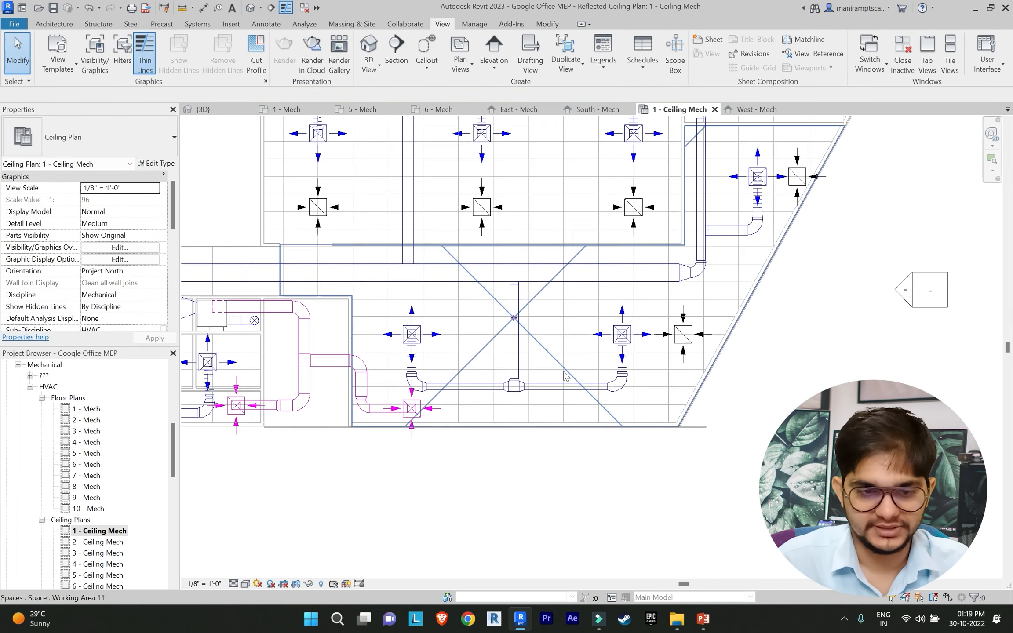
scroll(466, 347, "up", 2)
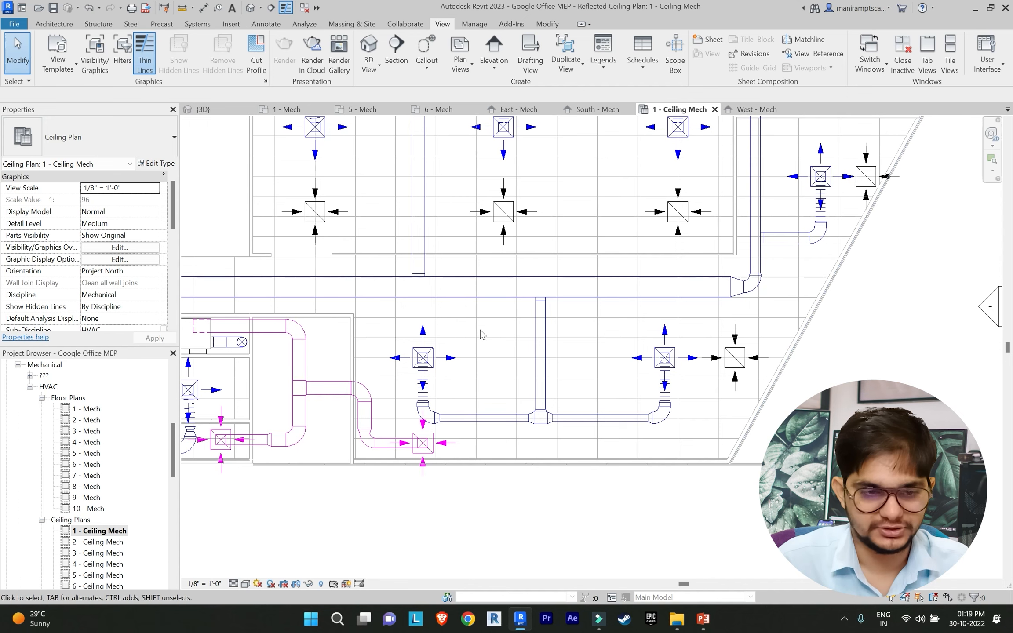
left_click(198, 25)
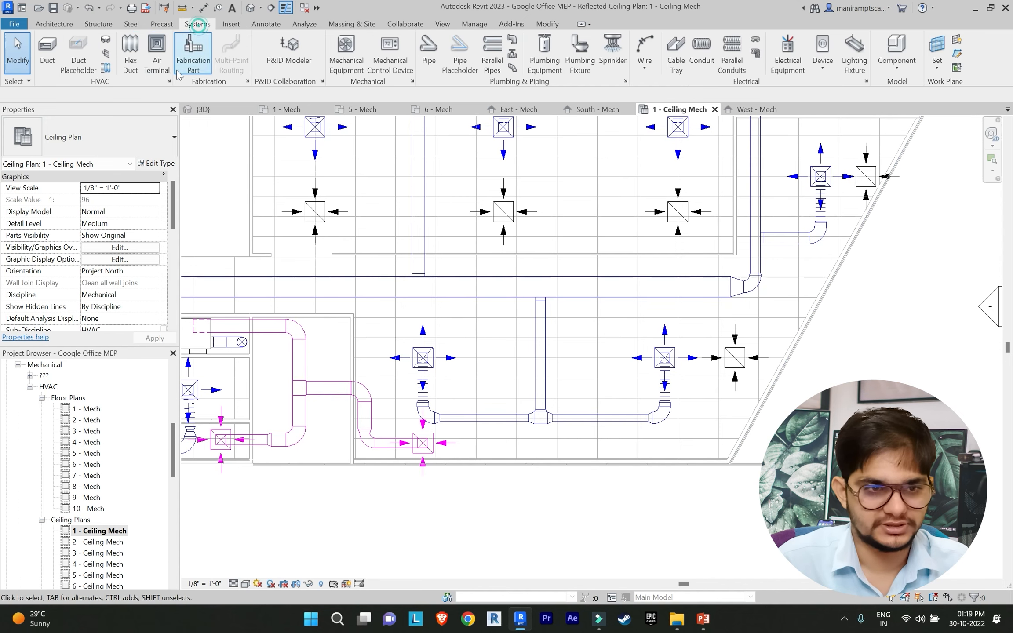
key("d")
key("t")
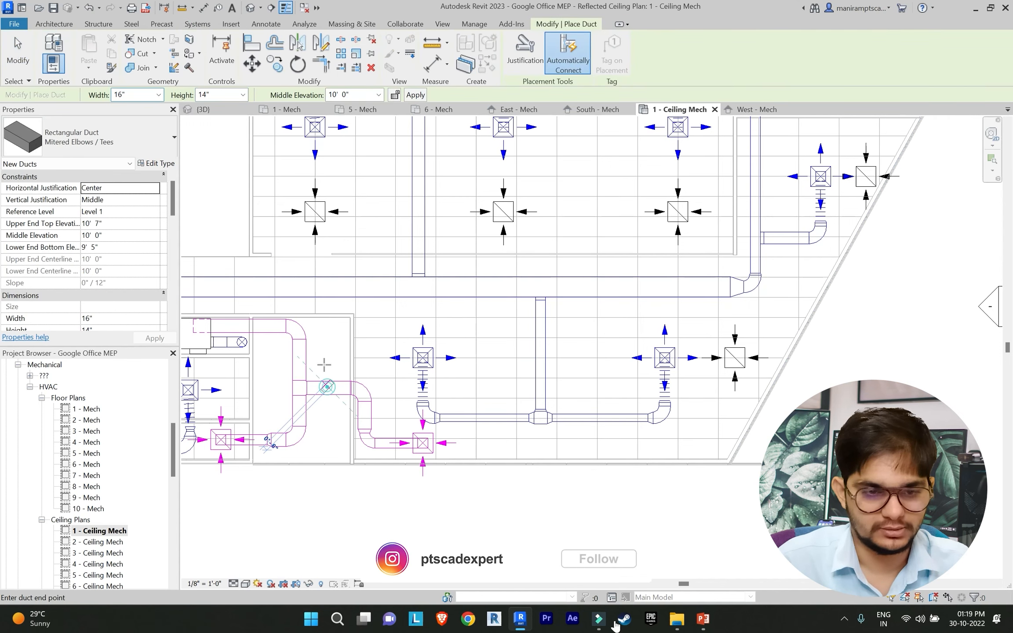
left_click(329, 387)
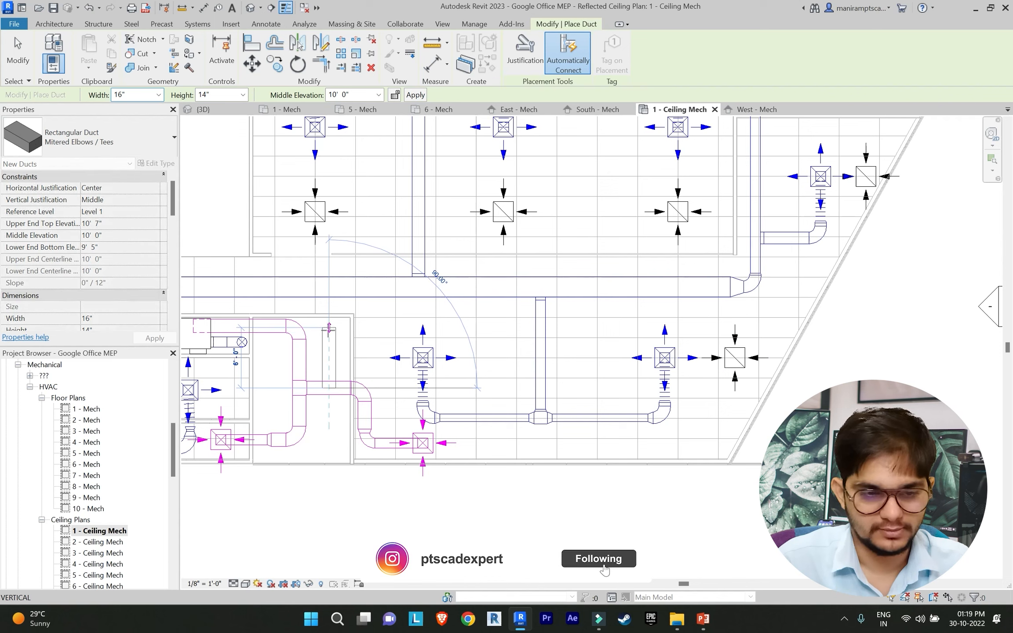
key("Escape")
key("Escape")
Step: Convert the return duct elbow beside the VAV unit into a tee and save the project
left_click(308, 331)
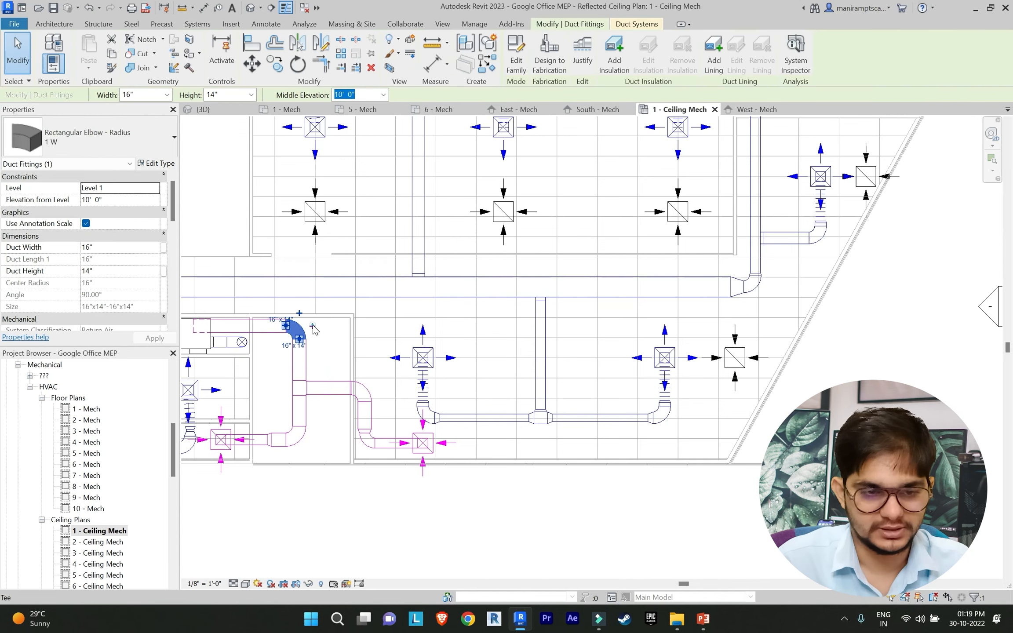
key("Delete")
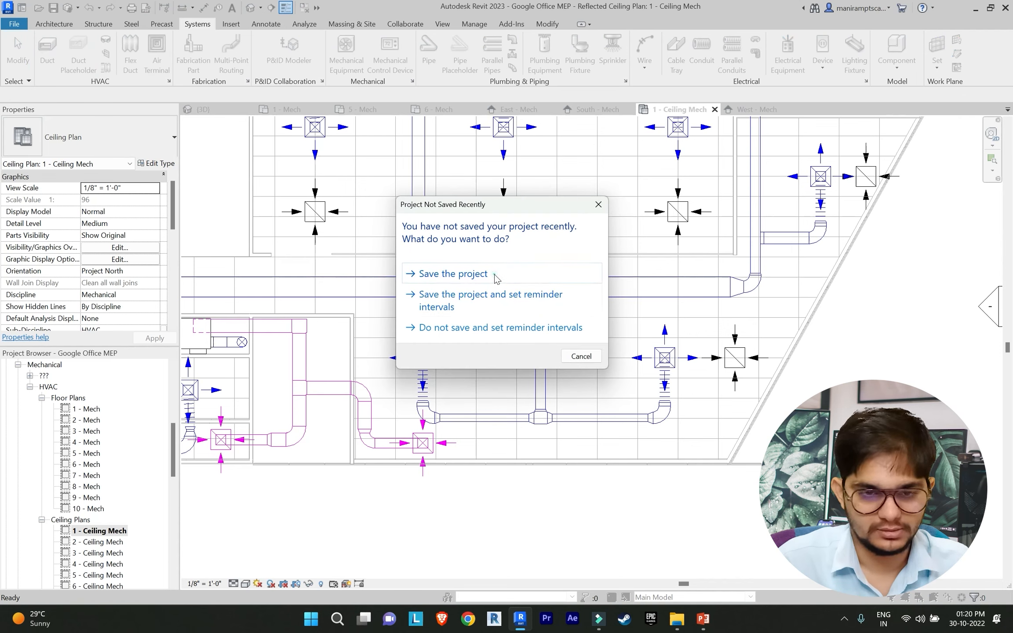
left_click(494, 274)
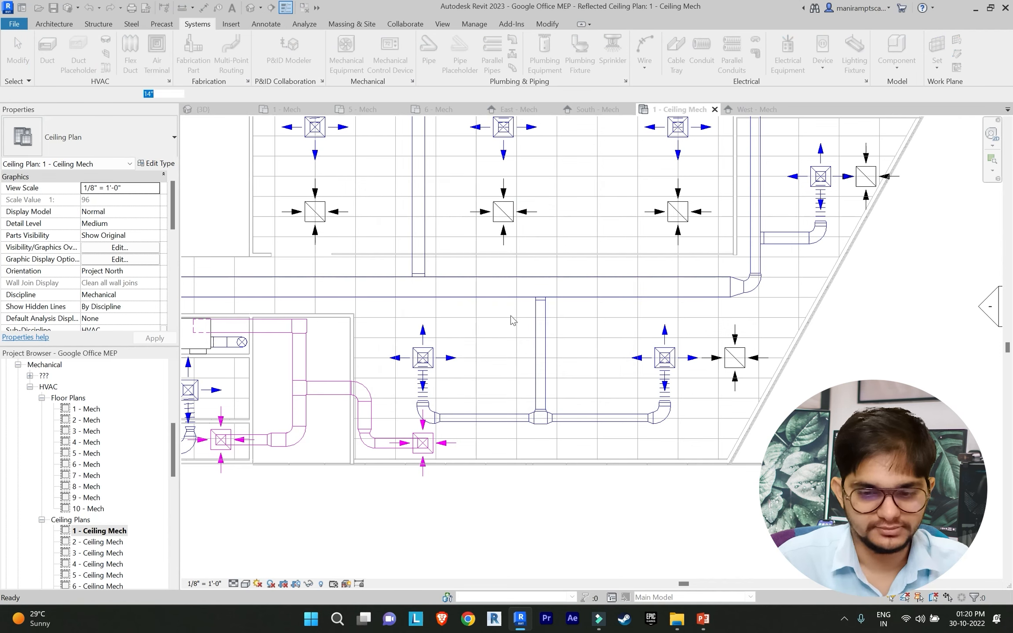
Step: Draw a 16" x 14" return duct about 21' 3" long from the tee towards the Working Area branch duct, at middle elevation 10' 0"
key("d")
key("t")
left_click(309, 331)
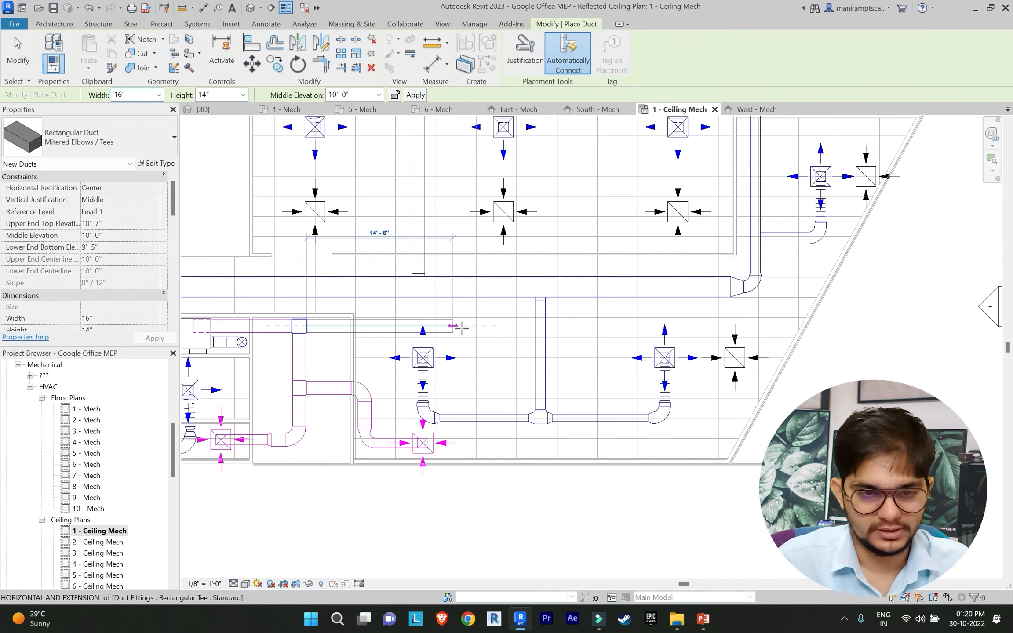
scroll(494, 327, "up", 5)
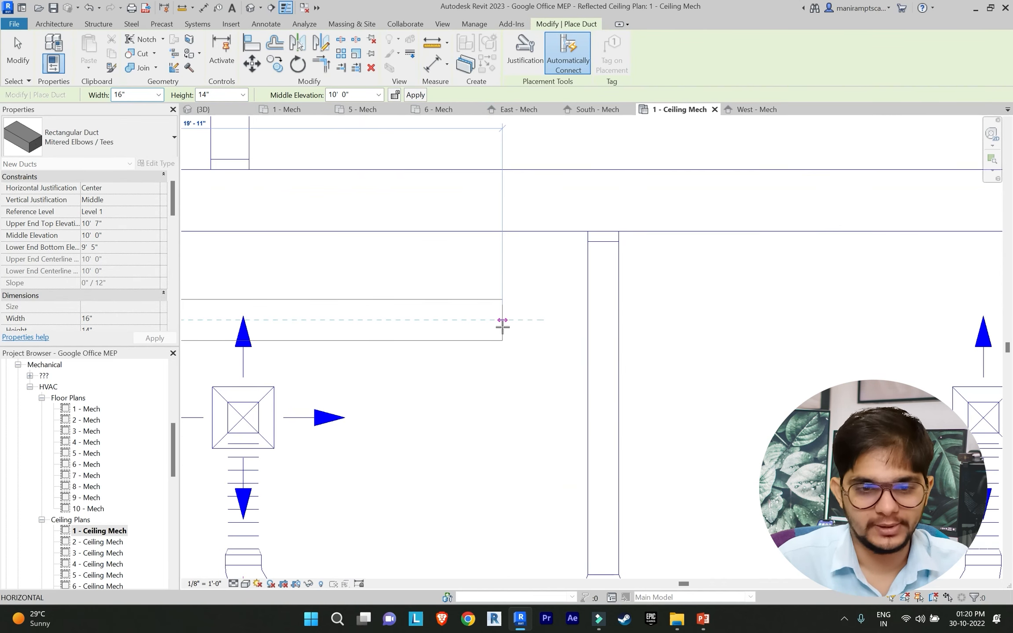
left_click(543, 325)
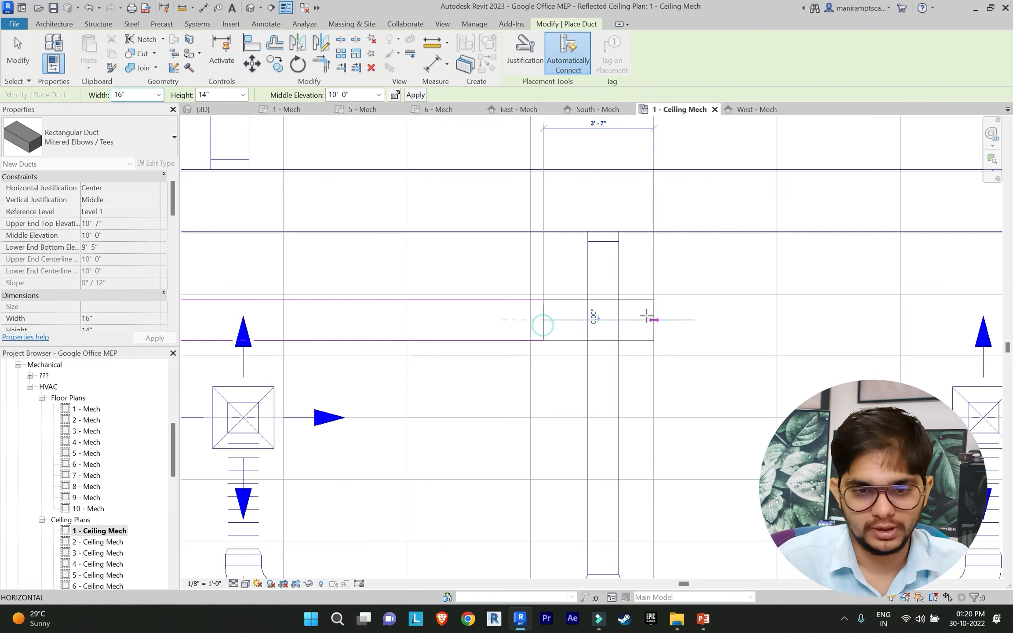
key("Escape")
key("Escape")
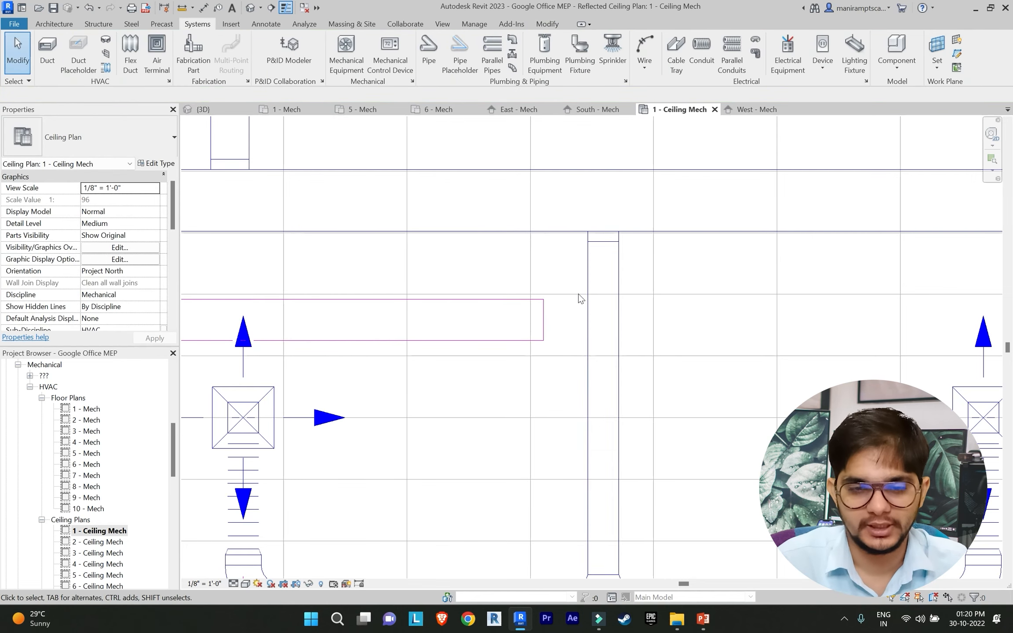
Step: Inspect in 3D how the new first-floor return duct runs relative to the main supply duct and its branches
scroll(579, 293, "down", 2)
left_click(442, 24)
left_click(364, 42)
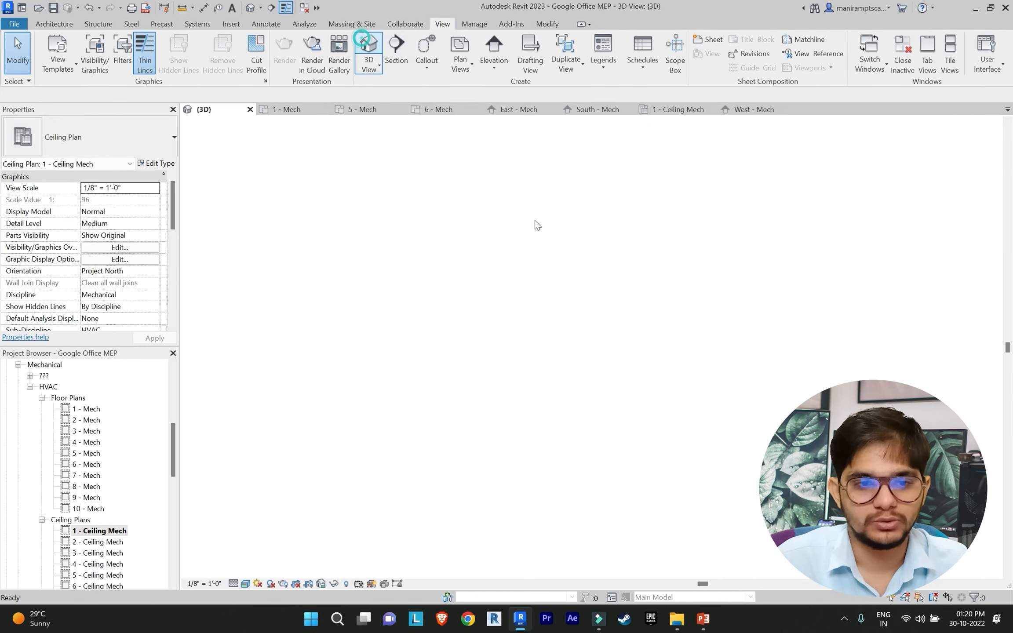
middle_click_drag(628, 323, 598, 315)
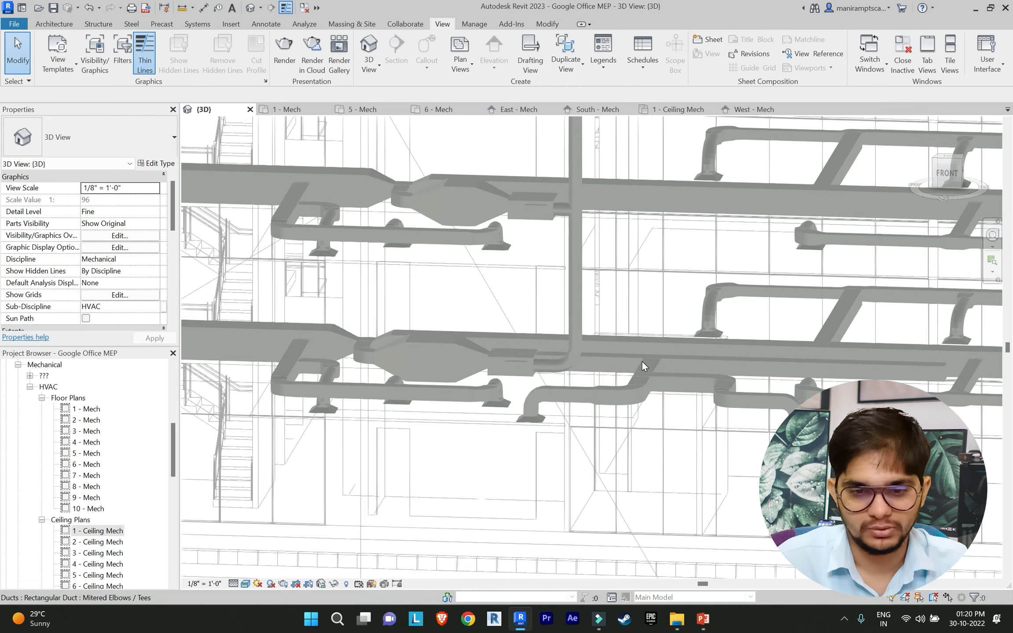
scroll(678, 335, "up", 2)
scroll(677, 308, "down", 2)
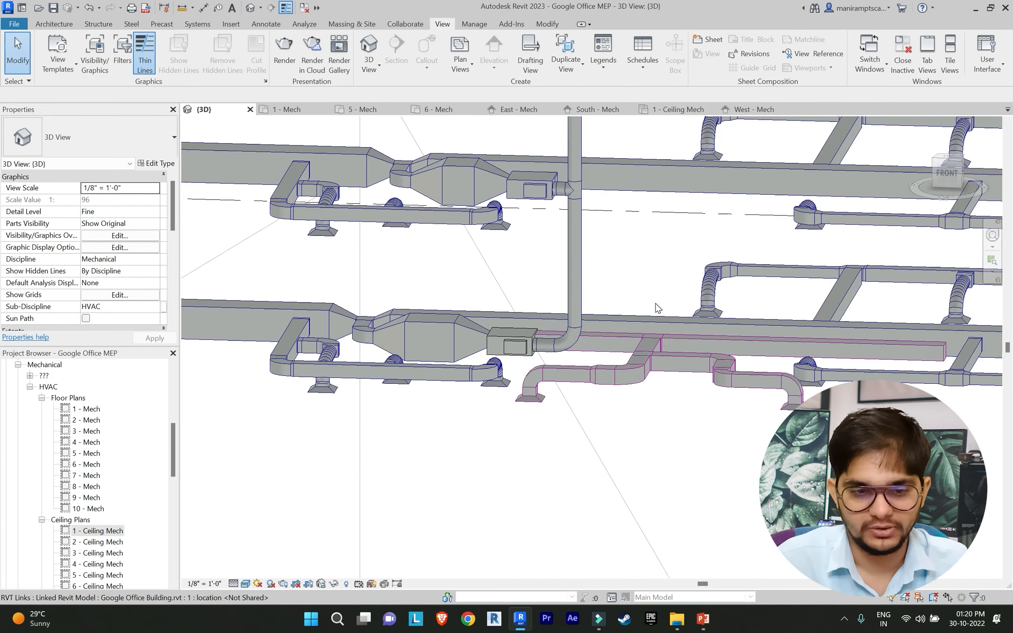
middle_click_drag(659, 309, 393, 324, "shift")
scroll(660, 330, "up", 2)
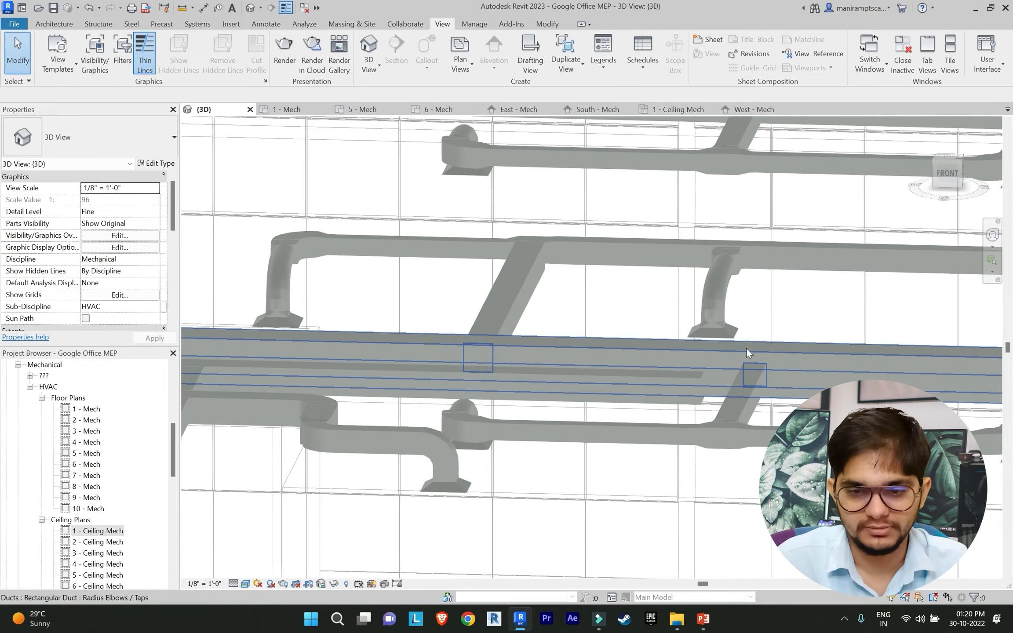
scroll(749, 350, "up", 1)
middle_click_drag(747, 347, 695, 260, "shift")
scroll(686, 277, "down", 1)
middle_click_drag(661, 350, 633, 415)
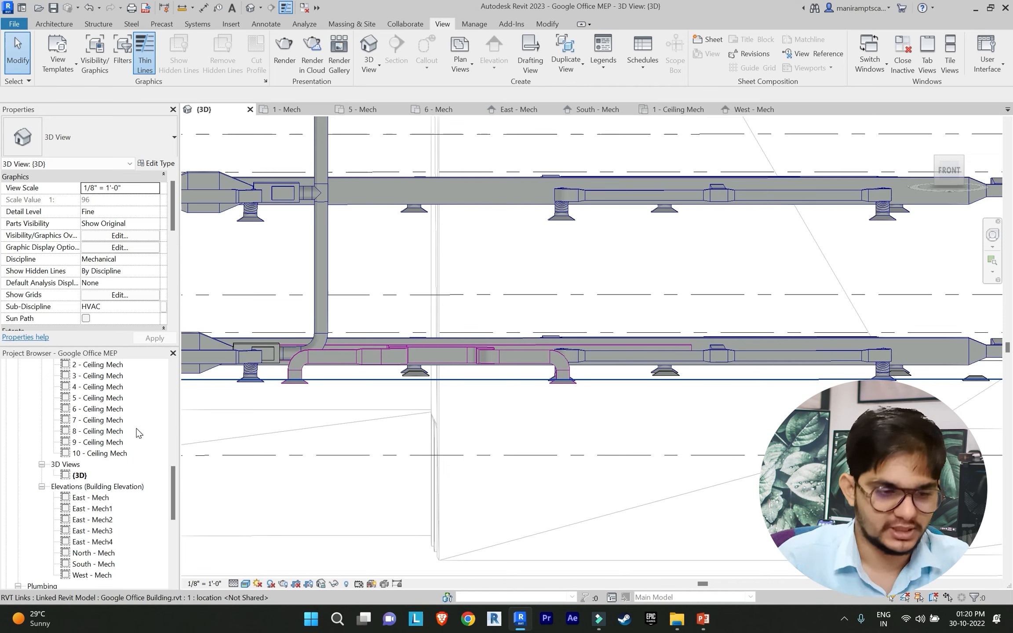
scroll(91, 439, "down", 3)
scroll(89, 497, "up", 2)
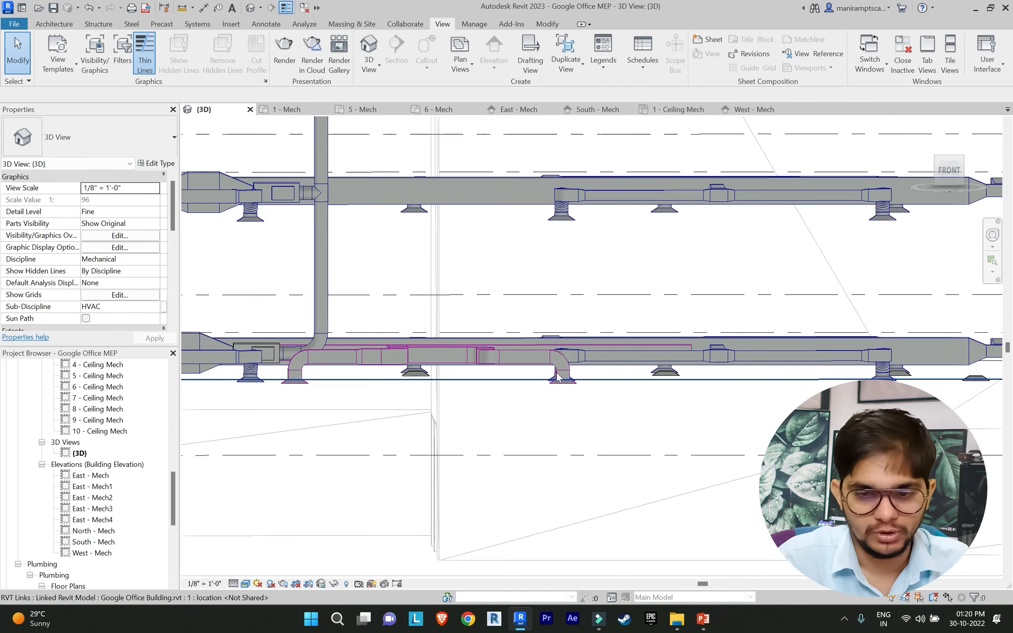
middle_click_drag(558, 376, 552, 424, "shift")
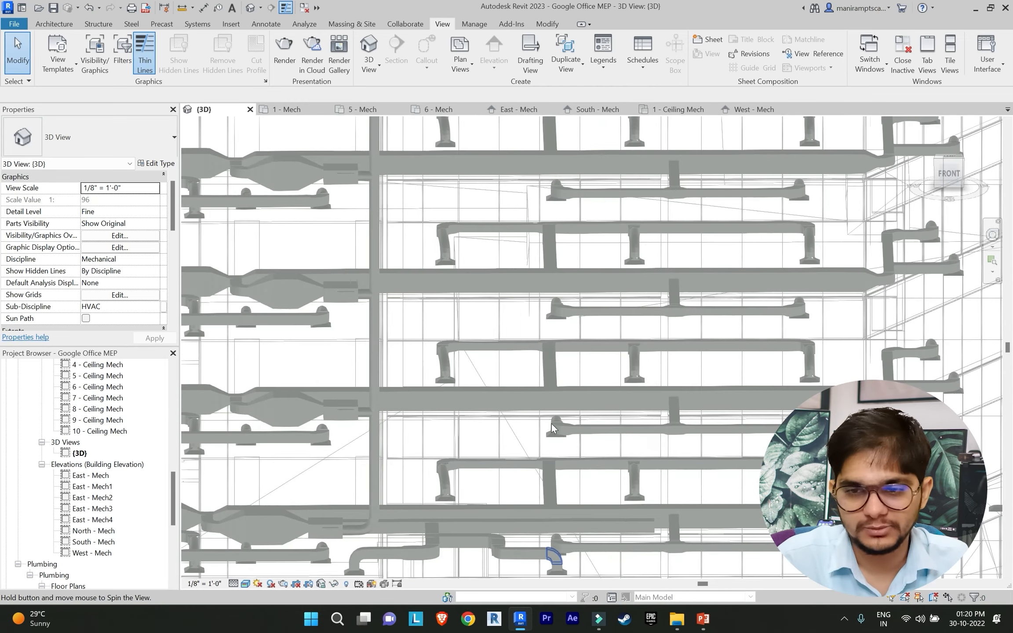
Step: Open the South - Mech elevation at the open end of the new first-floor return duct
double_click(94, 541)
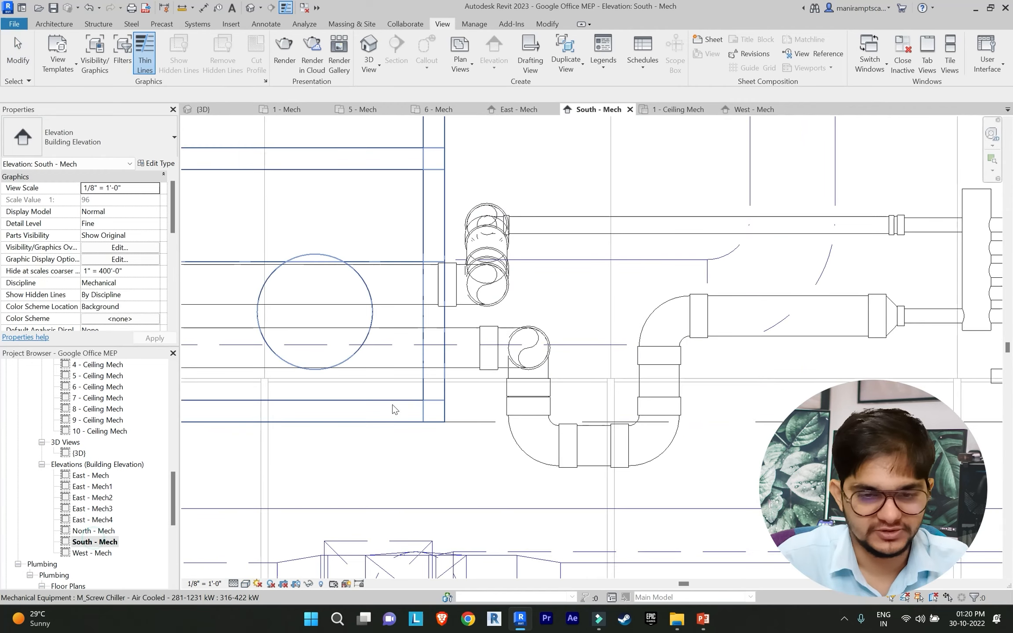
scroll(547, 346, "down", 2)
scroll(547, 346, "down", 8)
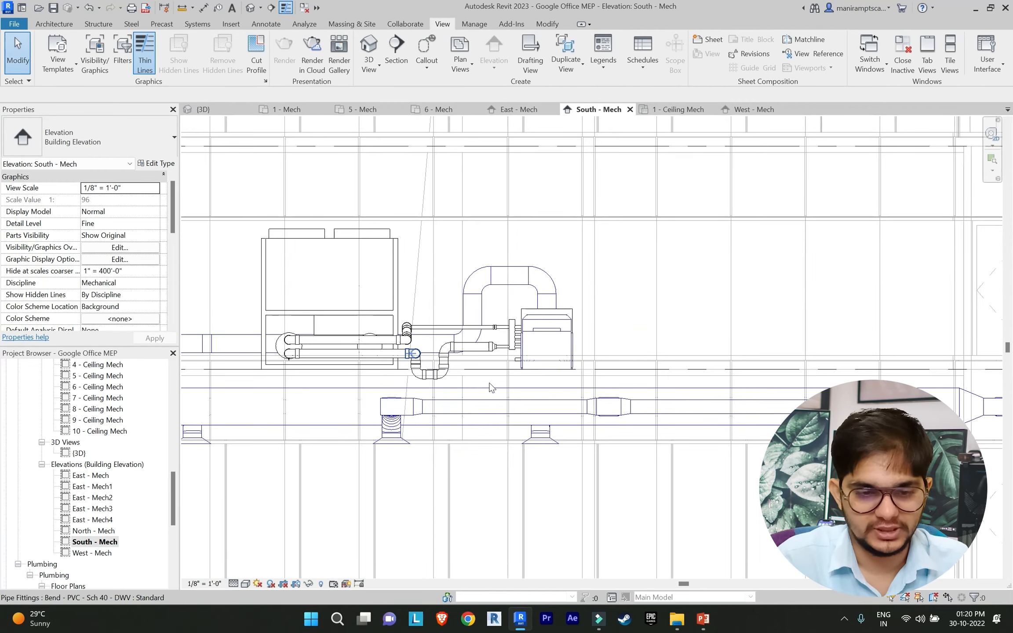
scroll(559, 388, "up", 10)
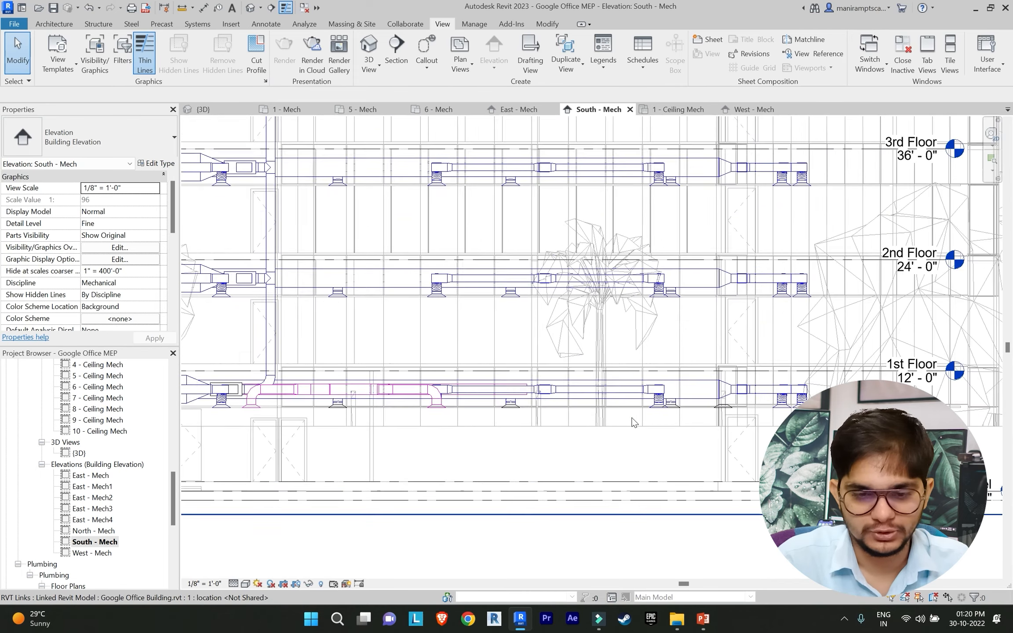
scroll(494, 369, "up", 2)
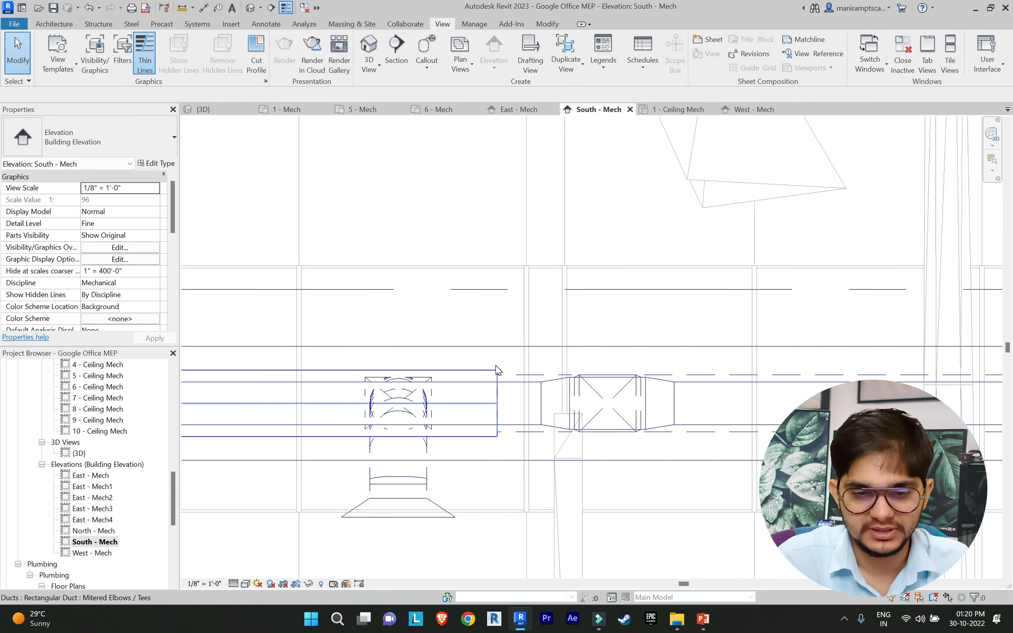
scroll(507, 341, "down", 1)
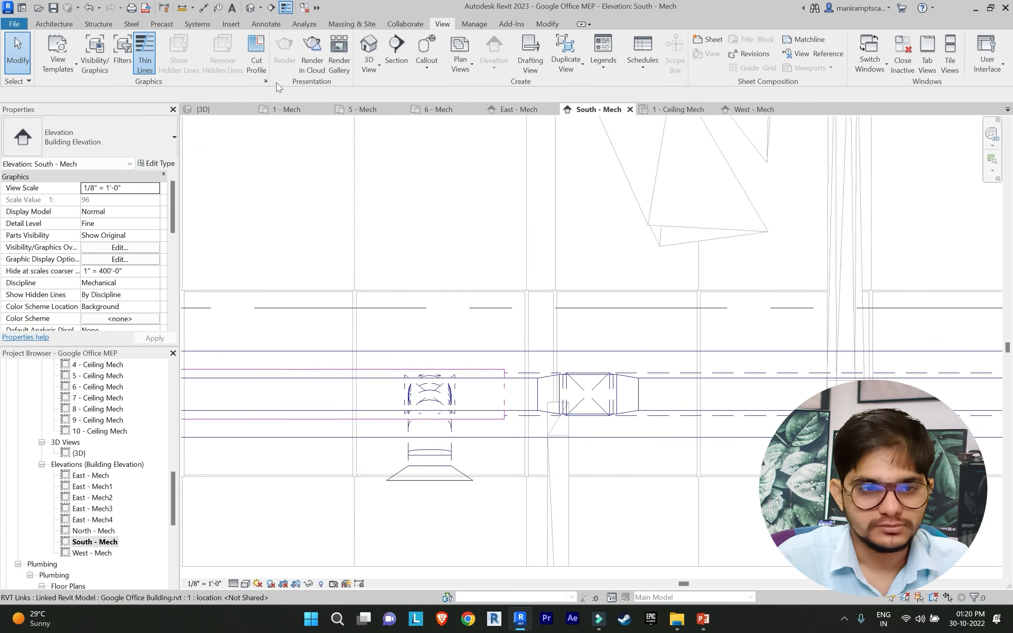
Step: Shorten the 16" x 14" return duct at its open end to a length of 20' 6"
left_click(199, 25)
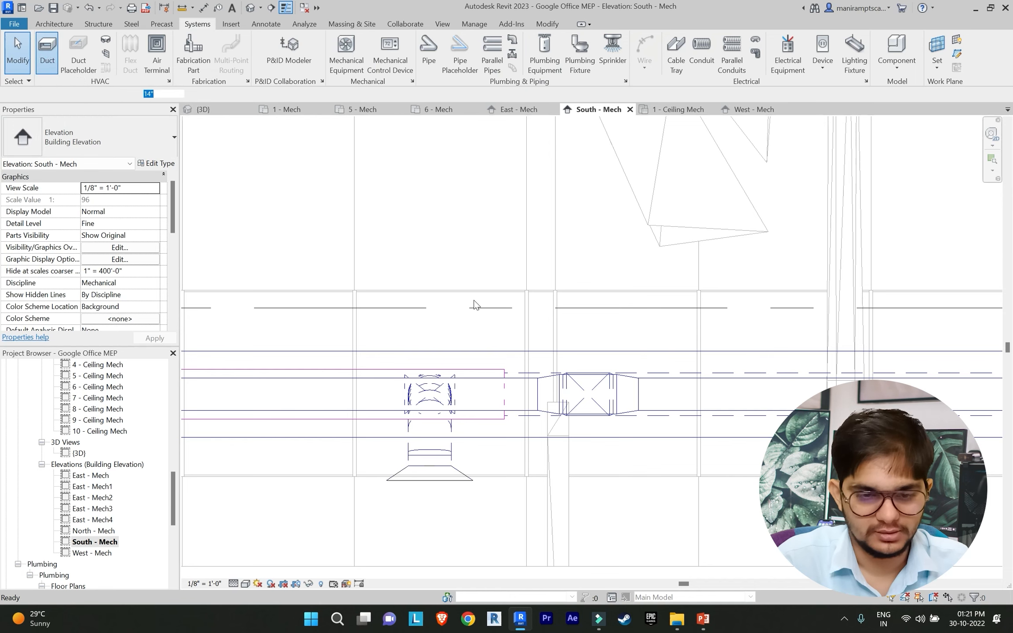
key("Escape")
scroll(486, 339, "up", 3)
left_click(512, 394)
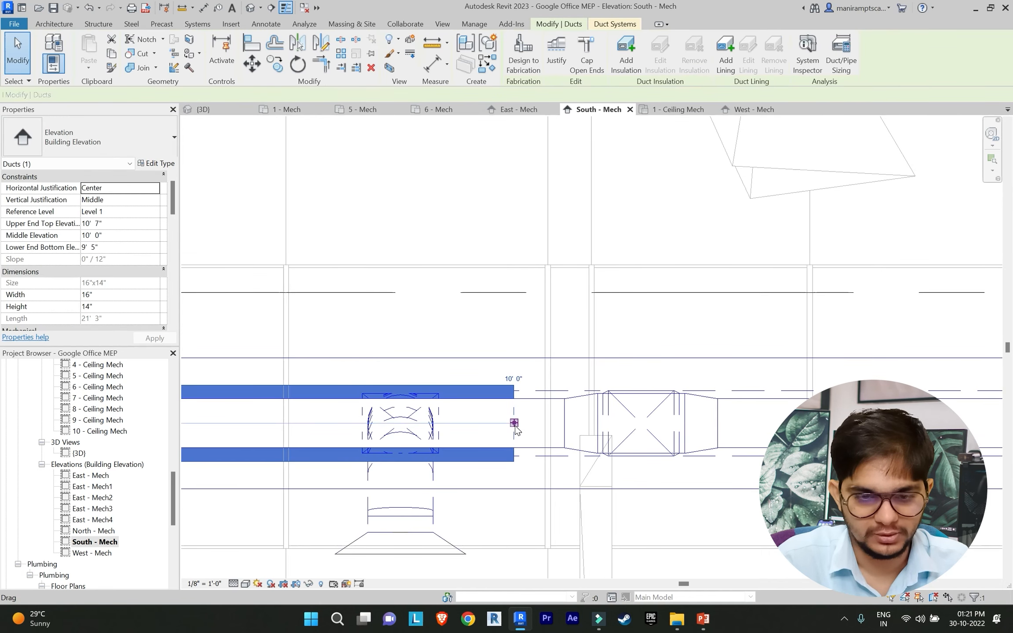
left_click(514, 424)
key("Escape")
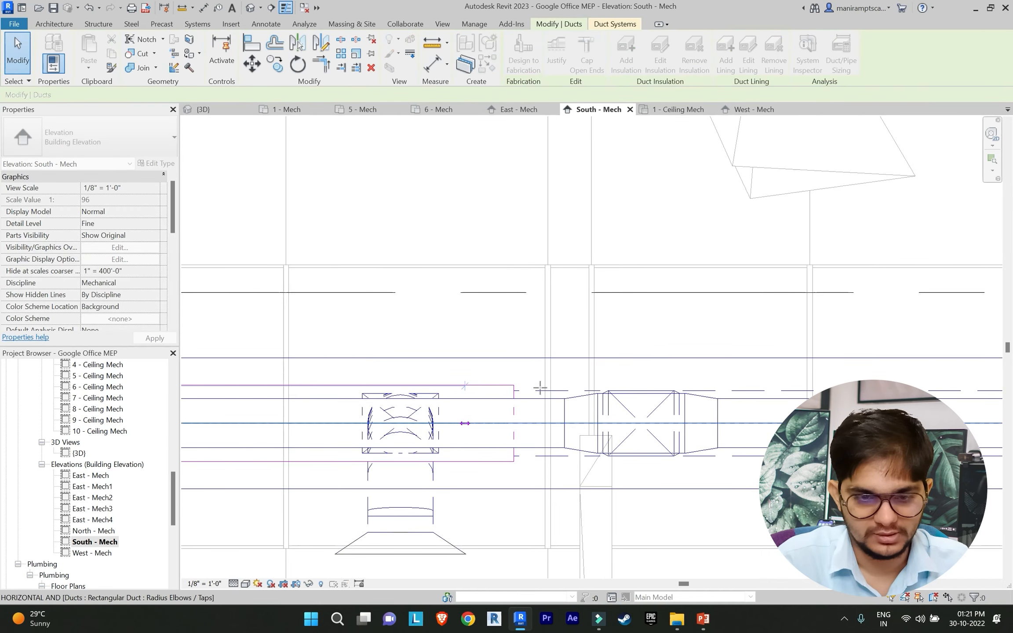
key("Escape")
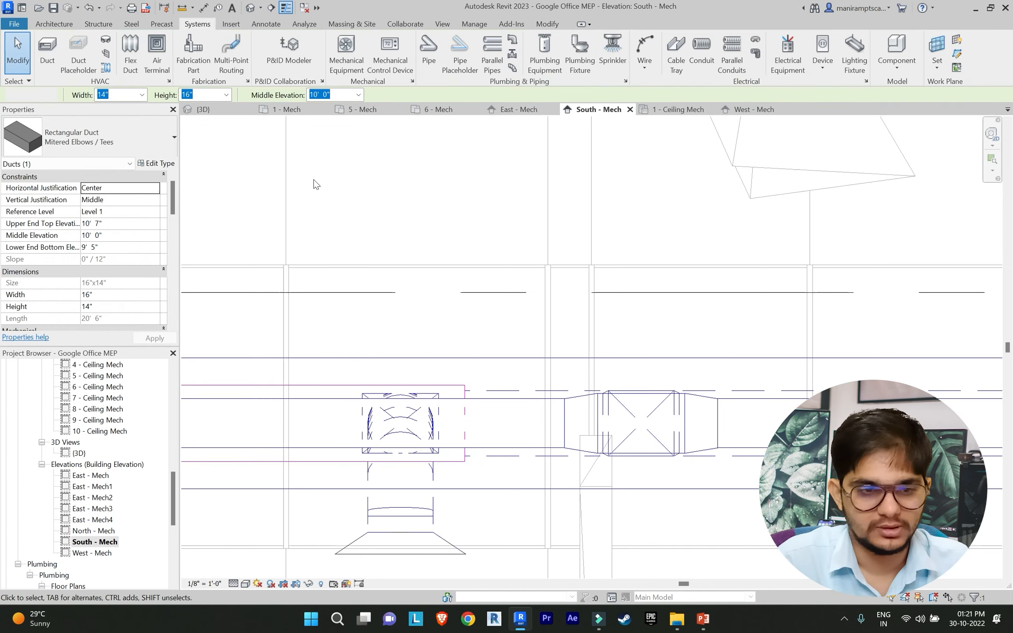
key("Escape")
Step: Draw a return duct offset from the open end, rising at 45° over the supply branch, running level, dropping at about 41° and levelling out
key("d")
key("t")
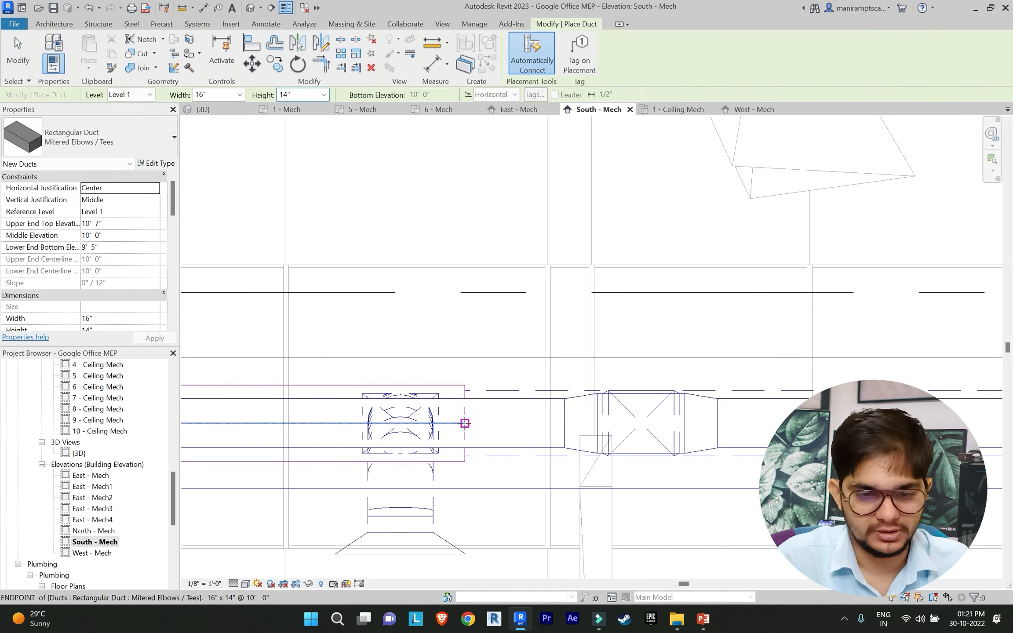
left_click(464, 423)
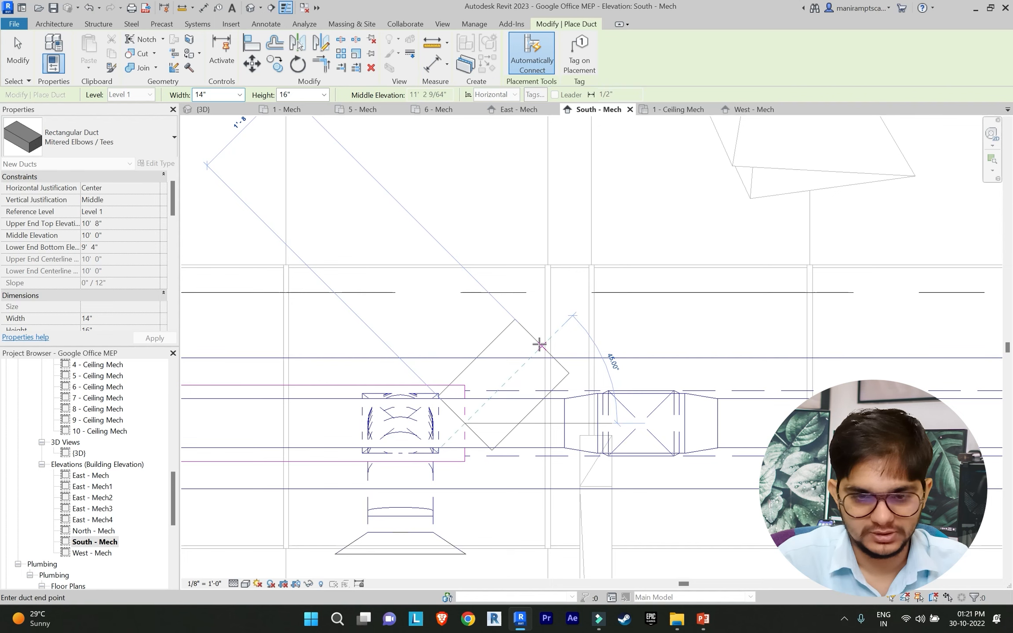
left_click(544, 343)
middle_click_drag(687, 352, 544, 330)
left_click(644, 349)
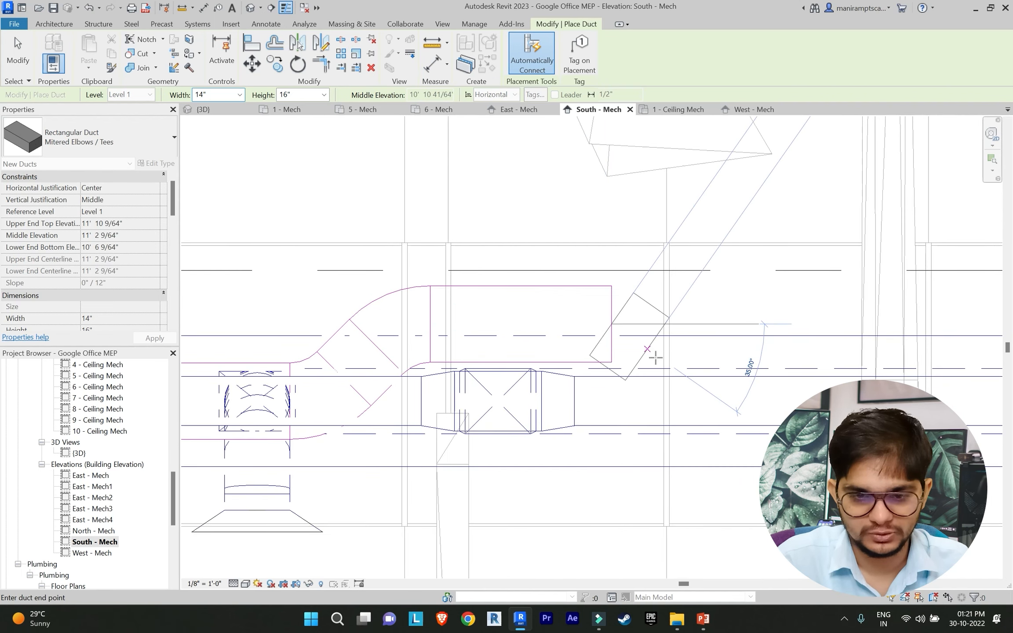
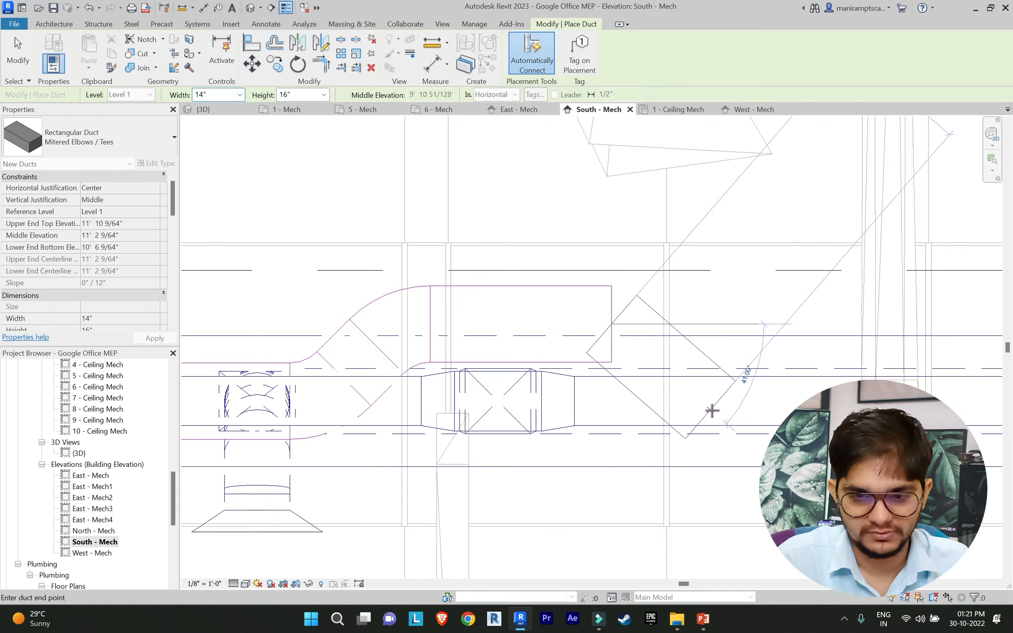
left_click(712, 410)
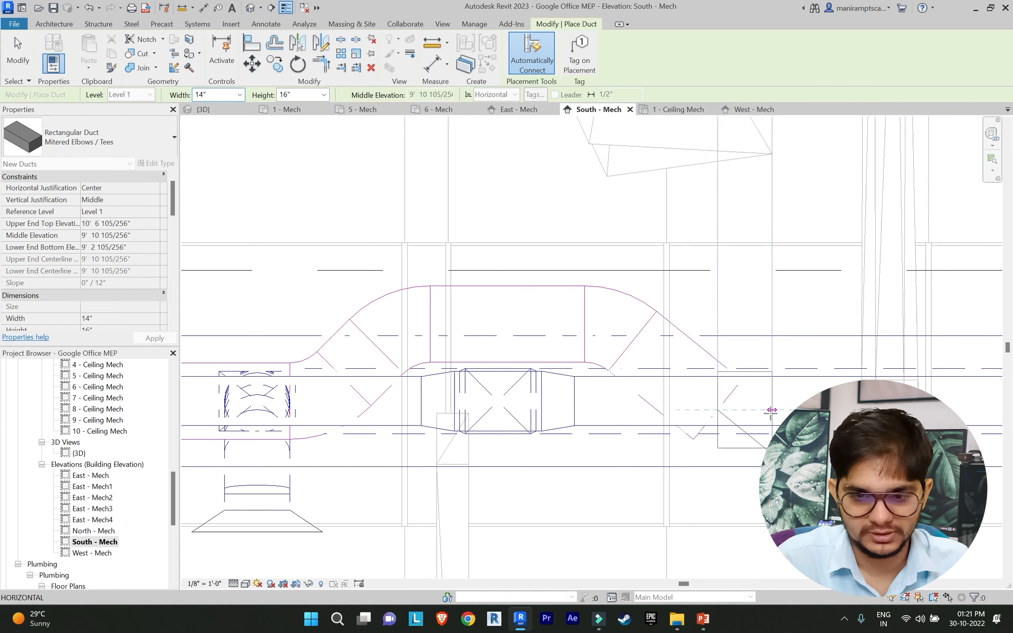
key("Escape")
key("Escape")
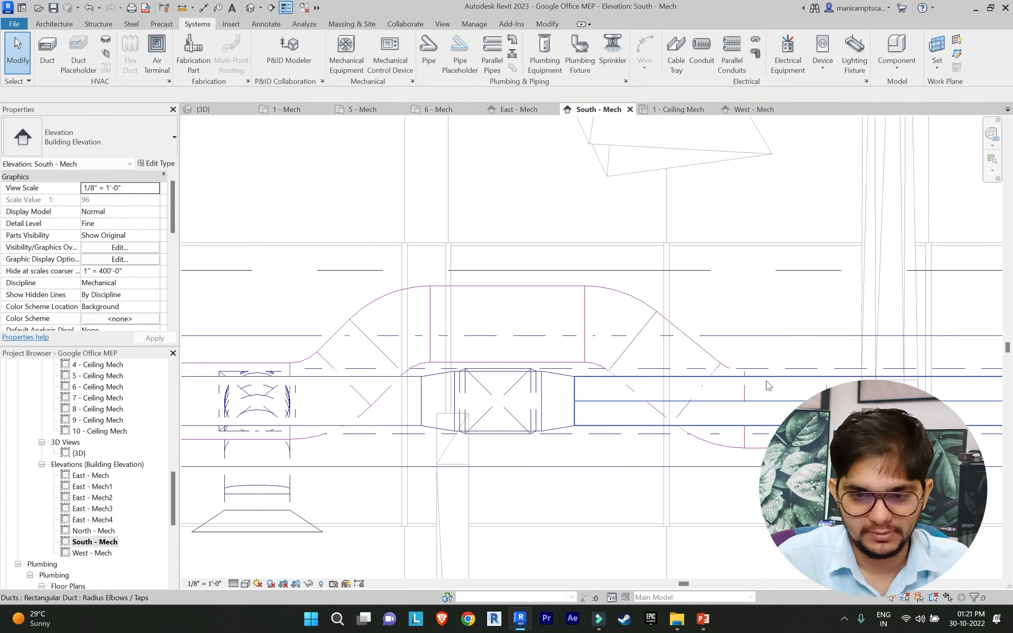
Step: Set the middle elevation of the short duct at the end of the offset to 10' 0" in the South elevation
left_click(492, 439)
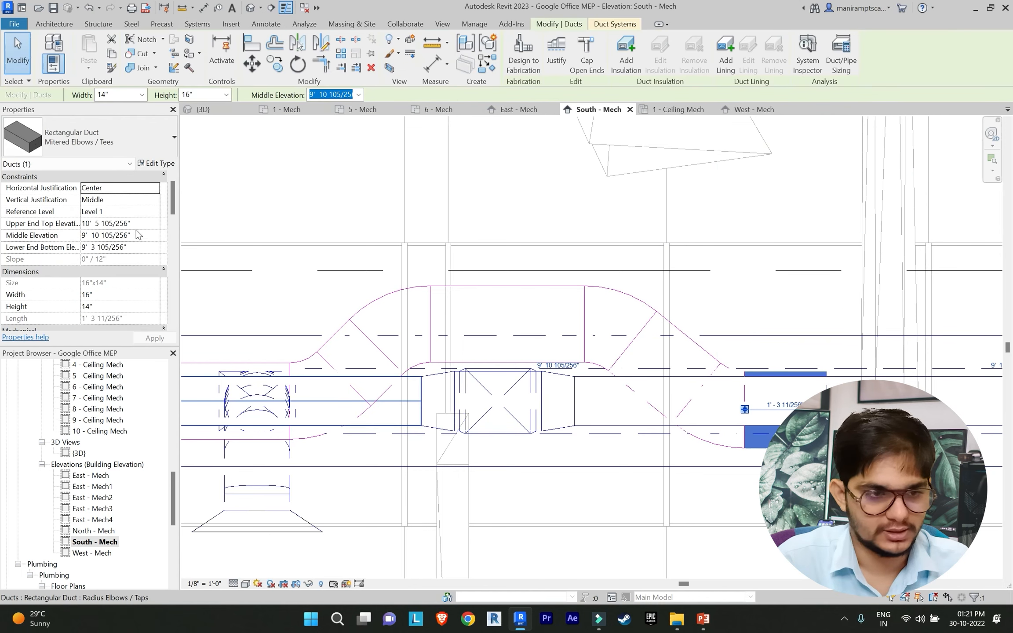
left_click(147, 240)
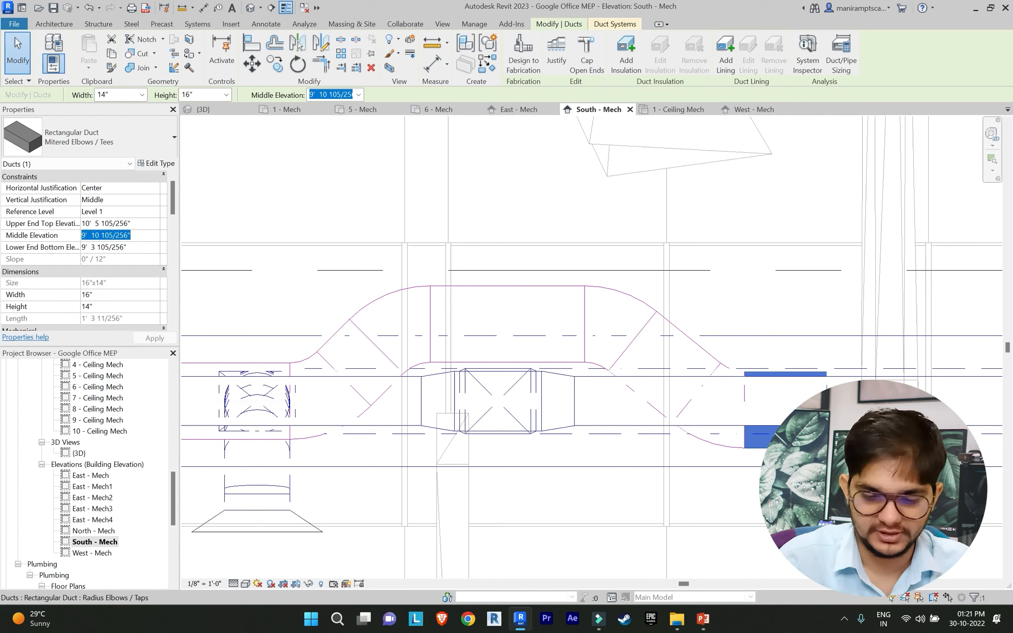
type("10")
key("Return")
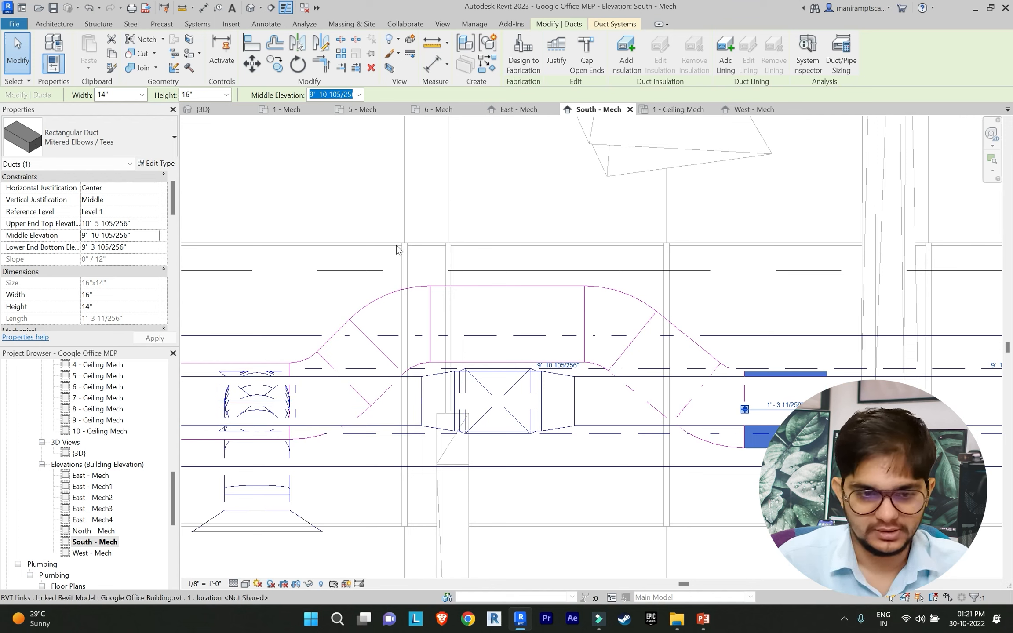
key("Escape")
key("Escape")
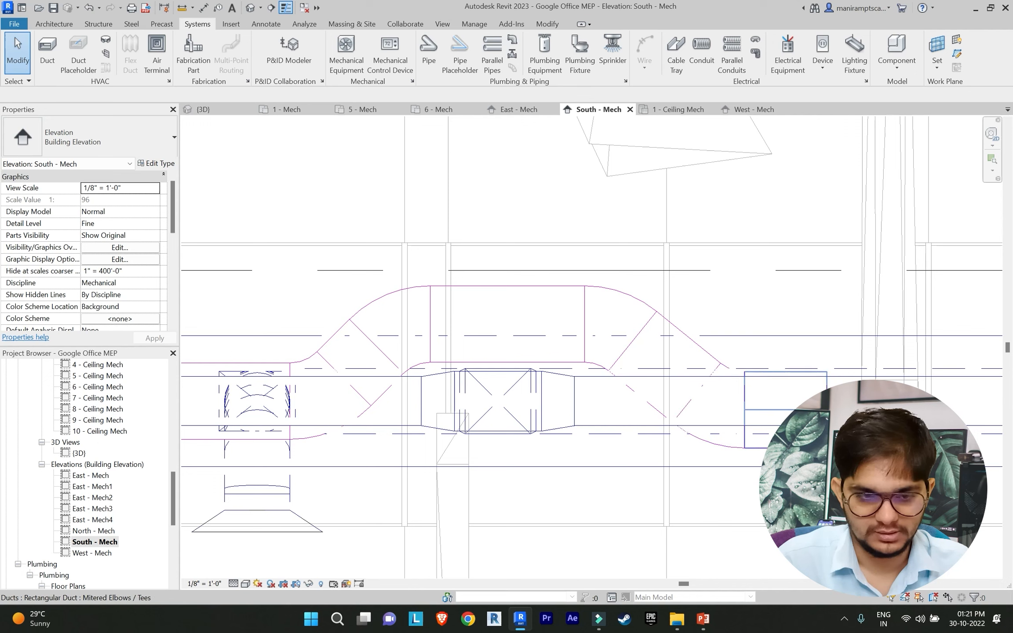
left_click(774, 396)
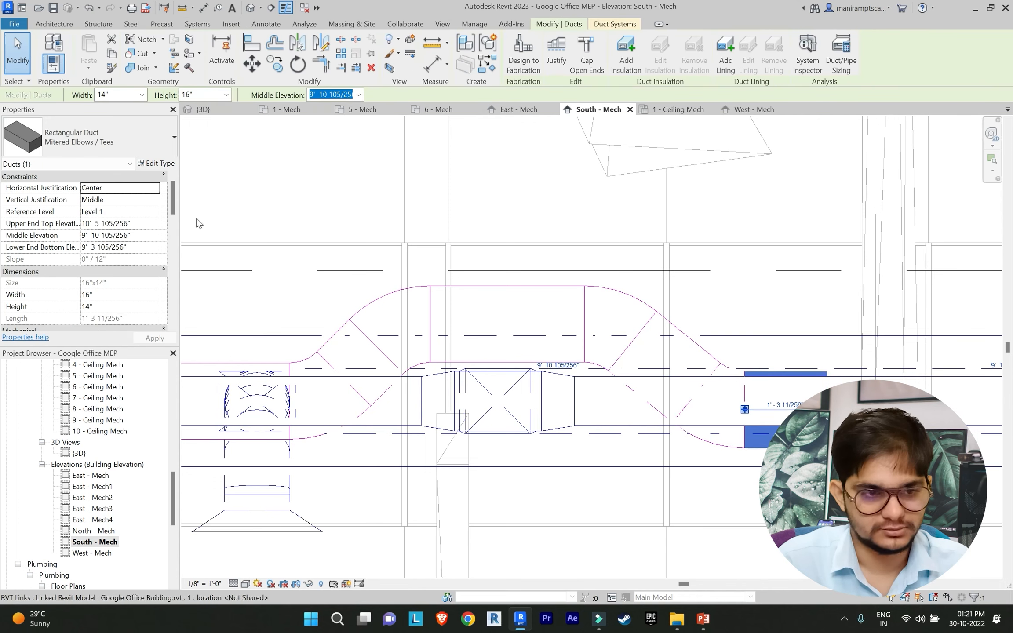
left_click(152, 235)
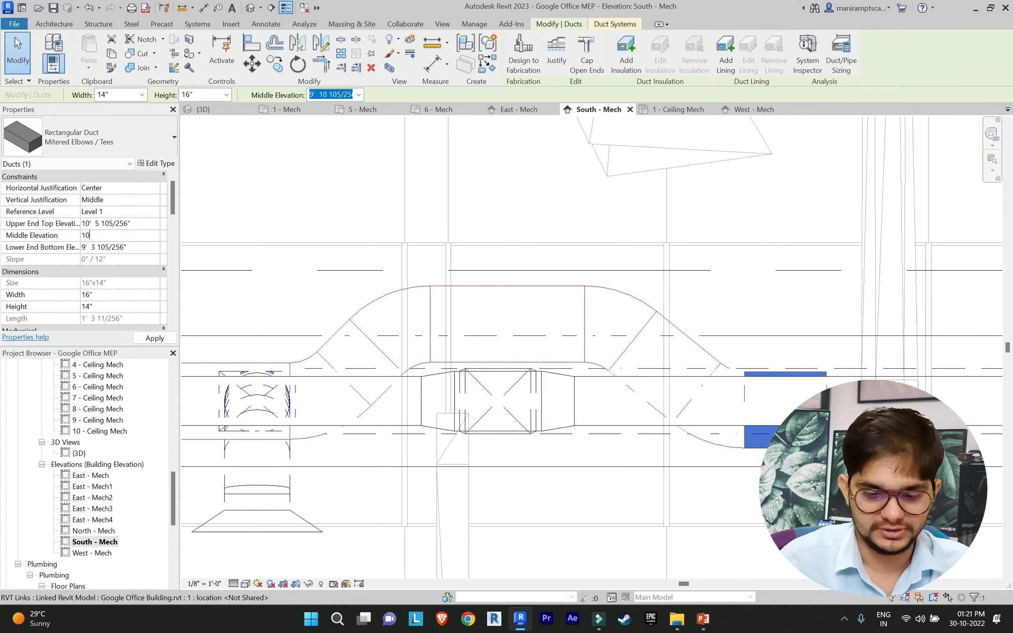
left_click(150, 339)
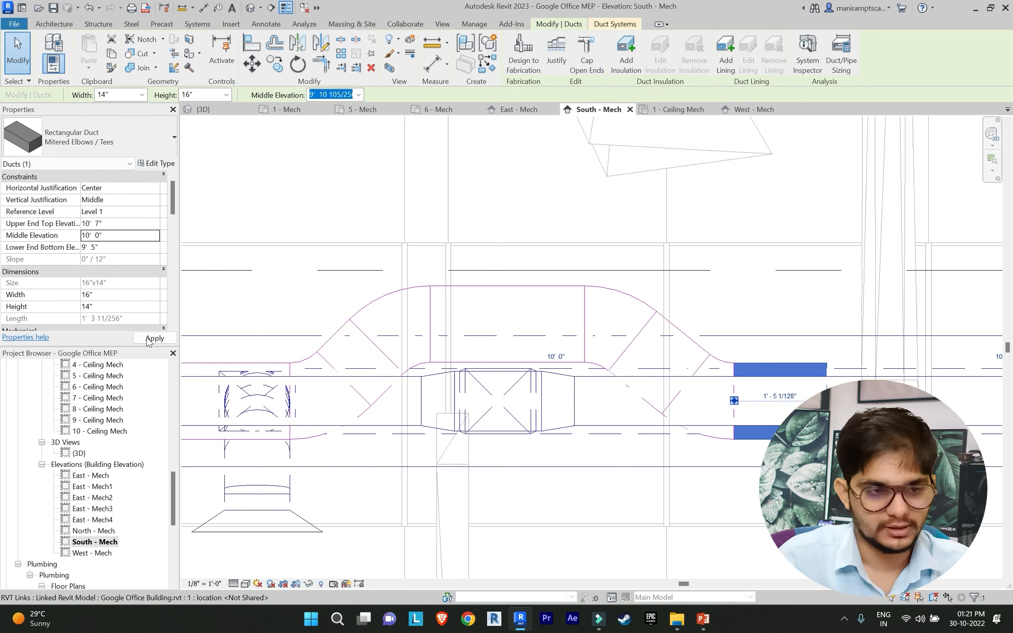
left_click(518, 196)
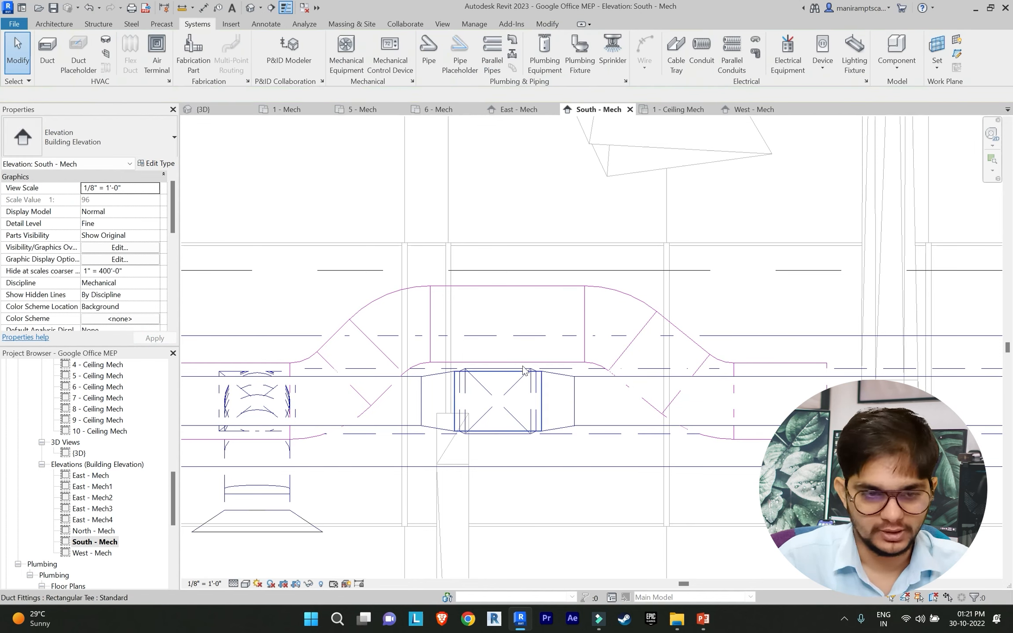
Step: Open the 1 - Ceiling Mech plan at the open end of the return duct
scroll(112, 494, "up", 2)
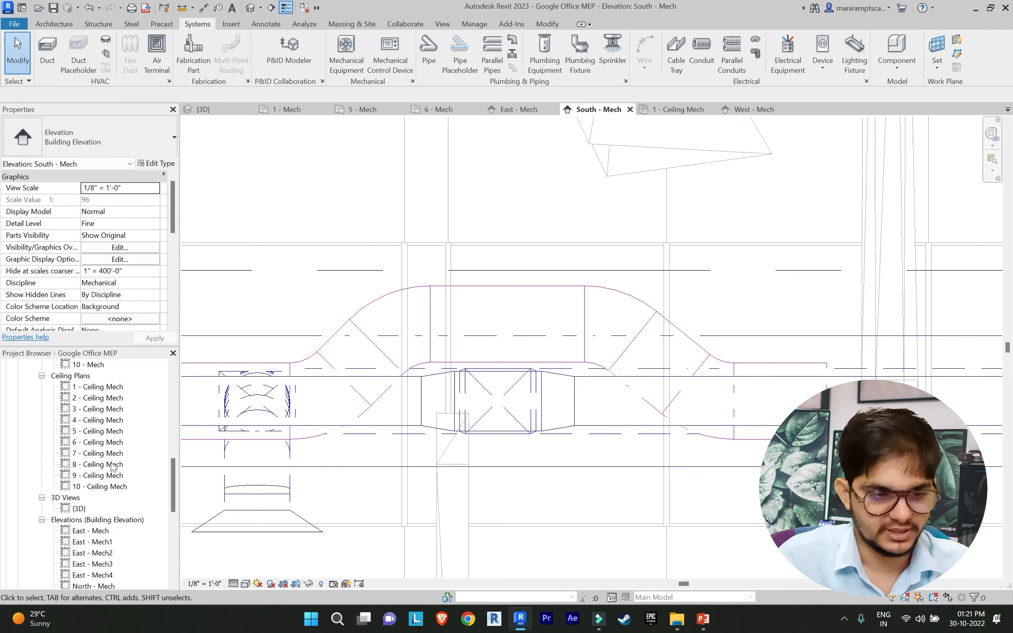
left_click(102, 398)
double_click(101, 398)
middle_click_drag(588, 355, 339, 388)
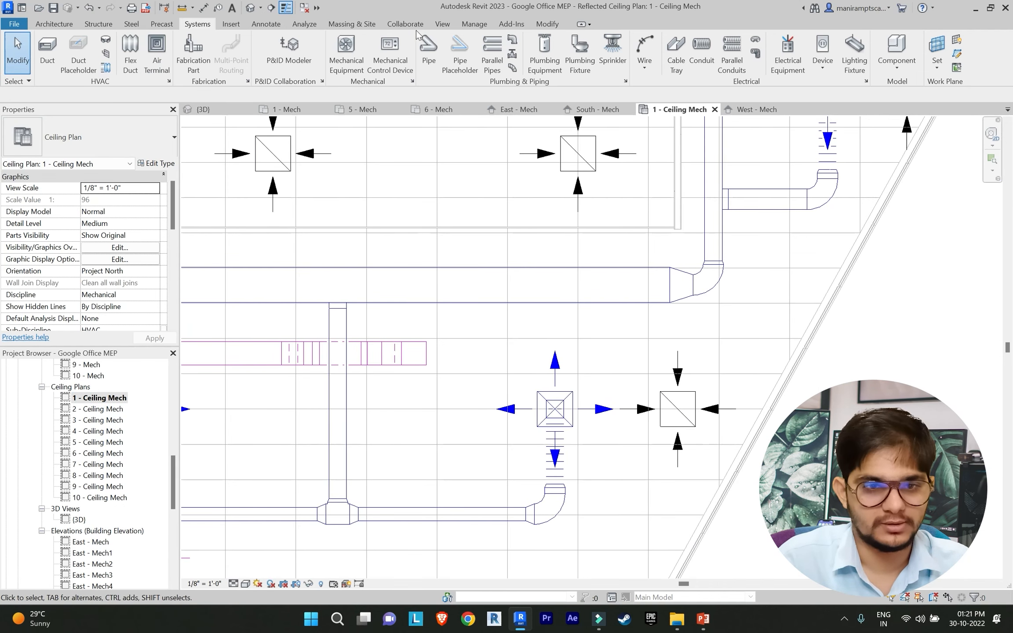
Step: Reopen the 3D view and examine how the return duct offset passes over the supply branch duct
left_click(251, 109)
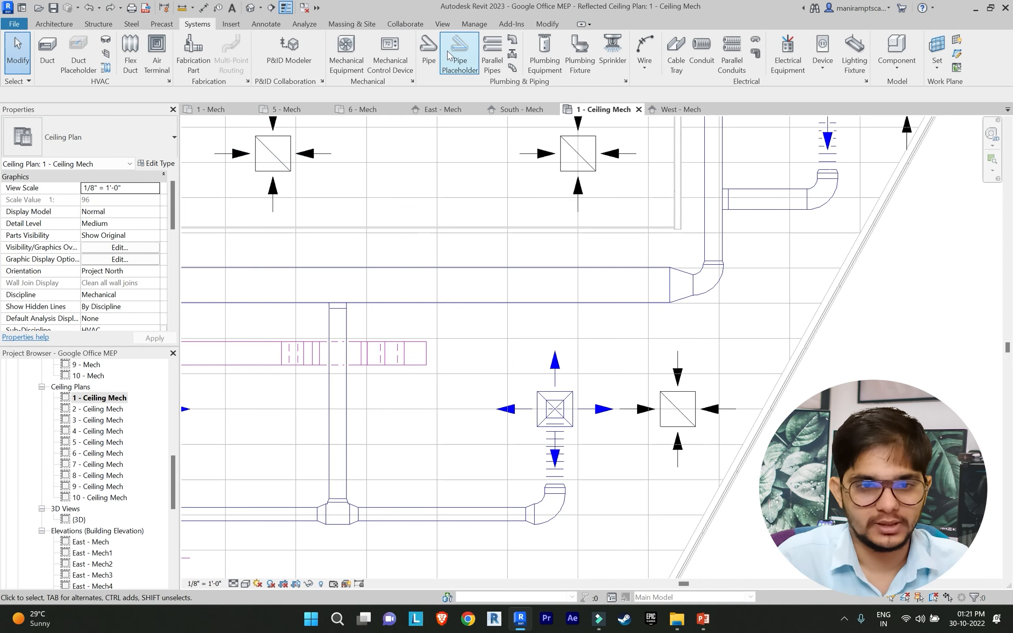
left_click(439, 27)
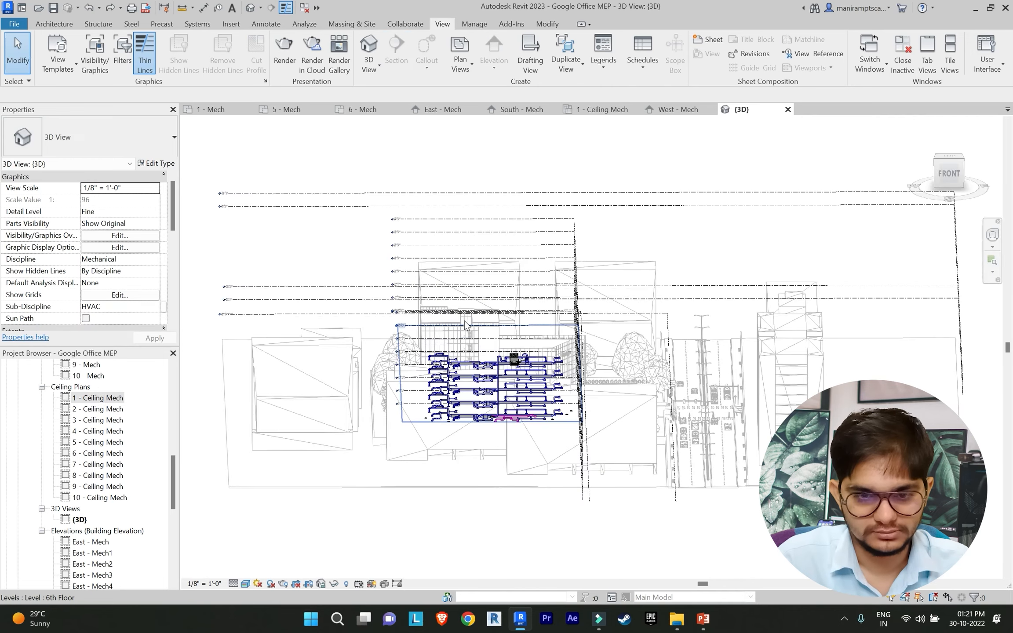
scroll(494, 415, "up", 10)
scroll(469, 341, "up", 2)
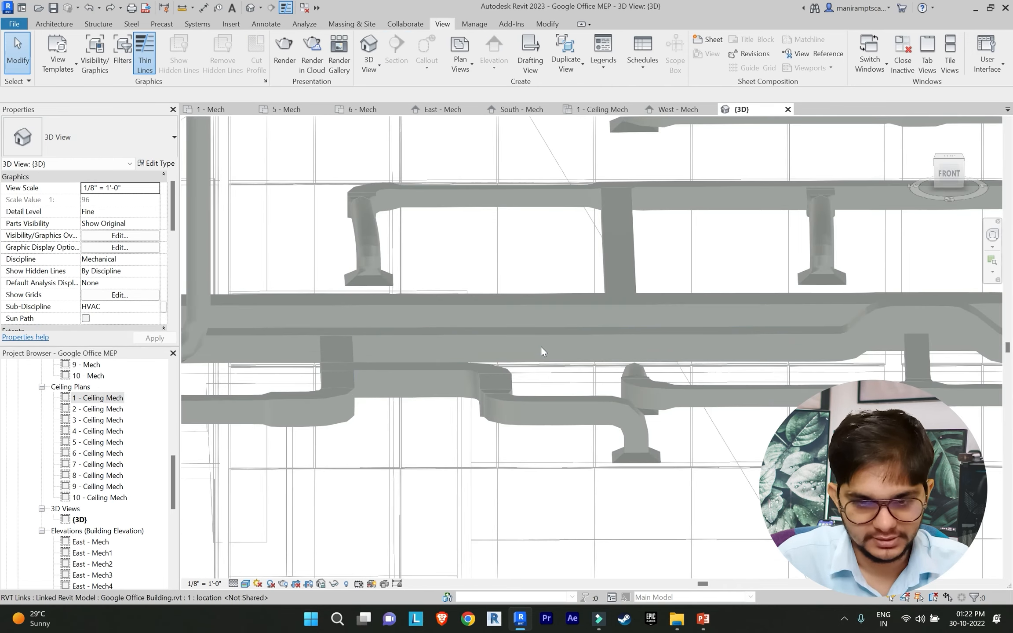
middle_click_drag(541, 347, 368, 379)
scroll(734, 373, "up", 2)
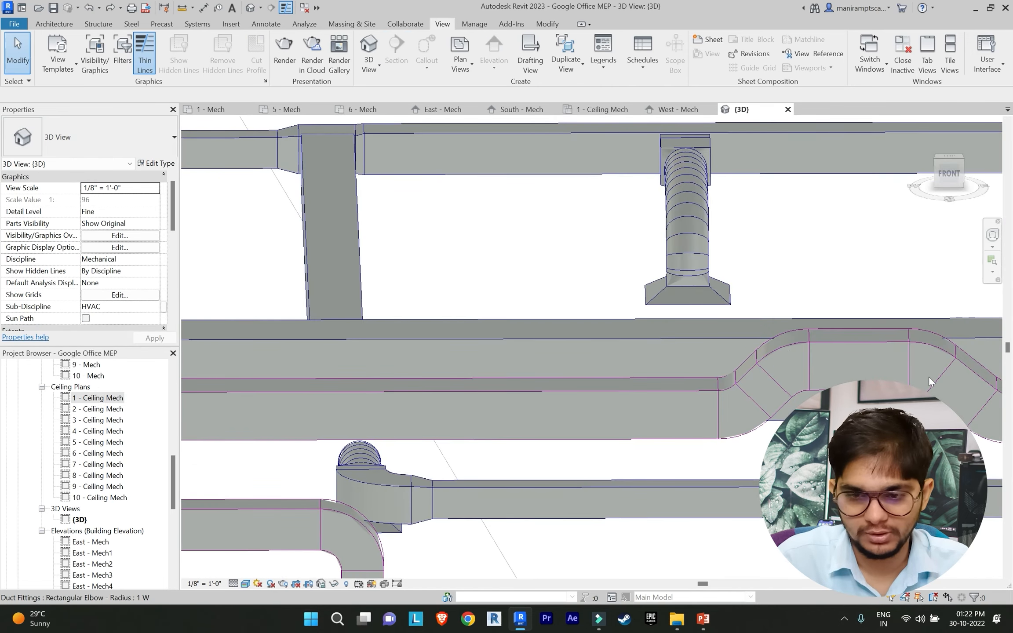
middle_click_drag(722, 285, 629, 374)
middle_click_drag(629, 374, 511, 375)
scroll(641, 216, "up", 3)
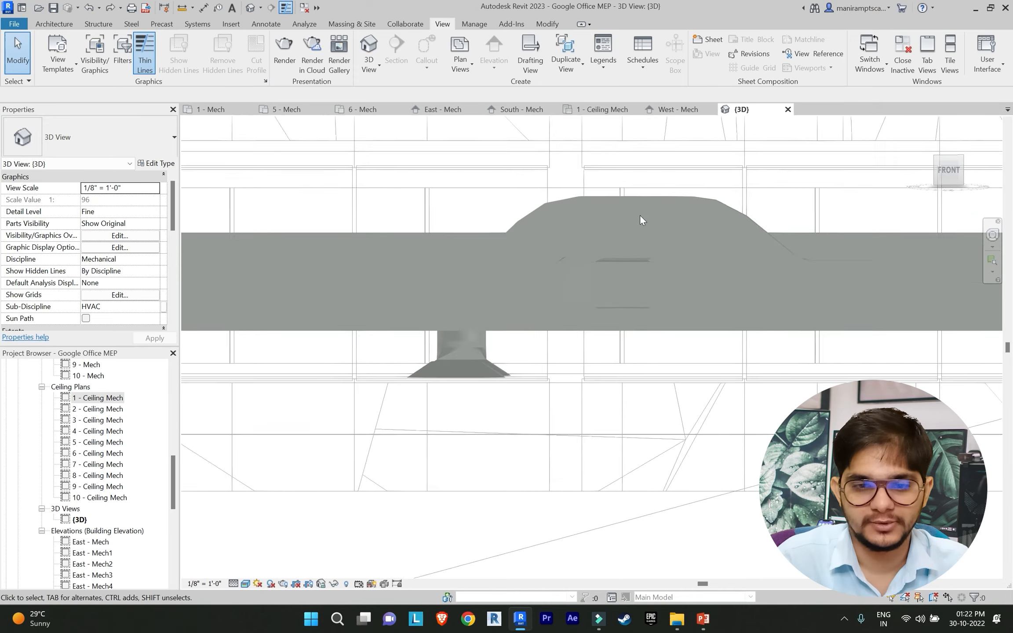
middle_click_drag(668, 194, 666, 198, "shift")
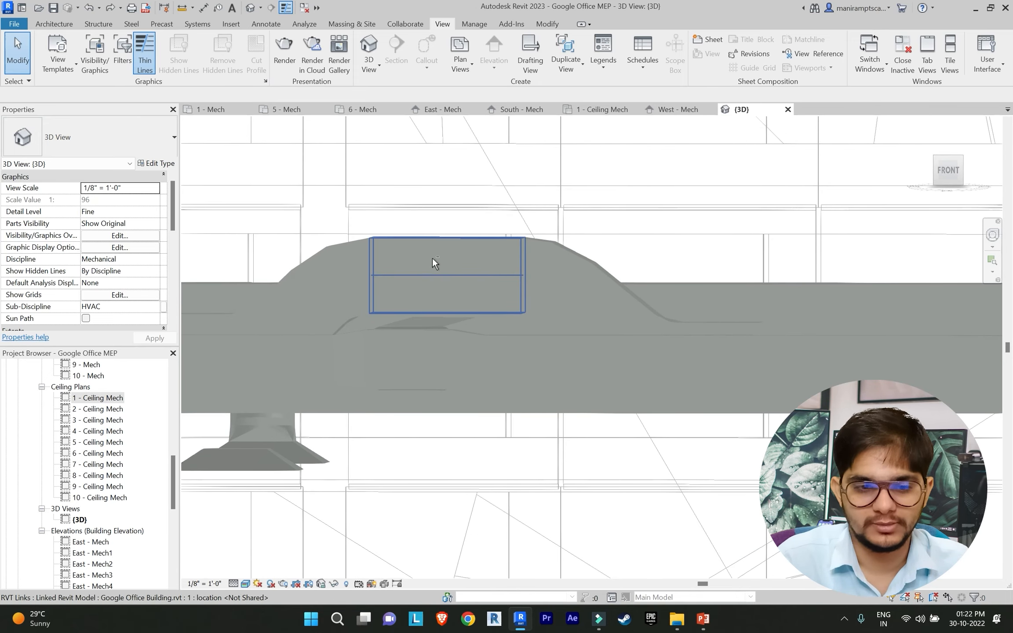
scroll(436, 319, "up", 1)
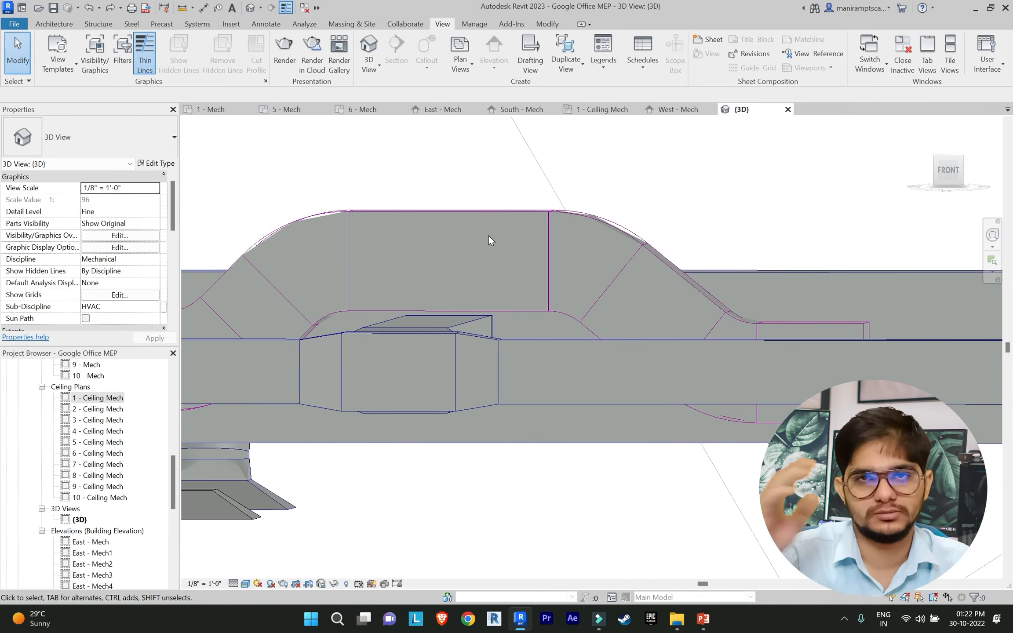
Step: Set the middle elevation of the short return duct beyond the offset to 10' 0" in the 3D view
left_click(822, 323)
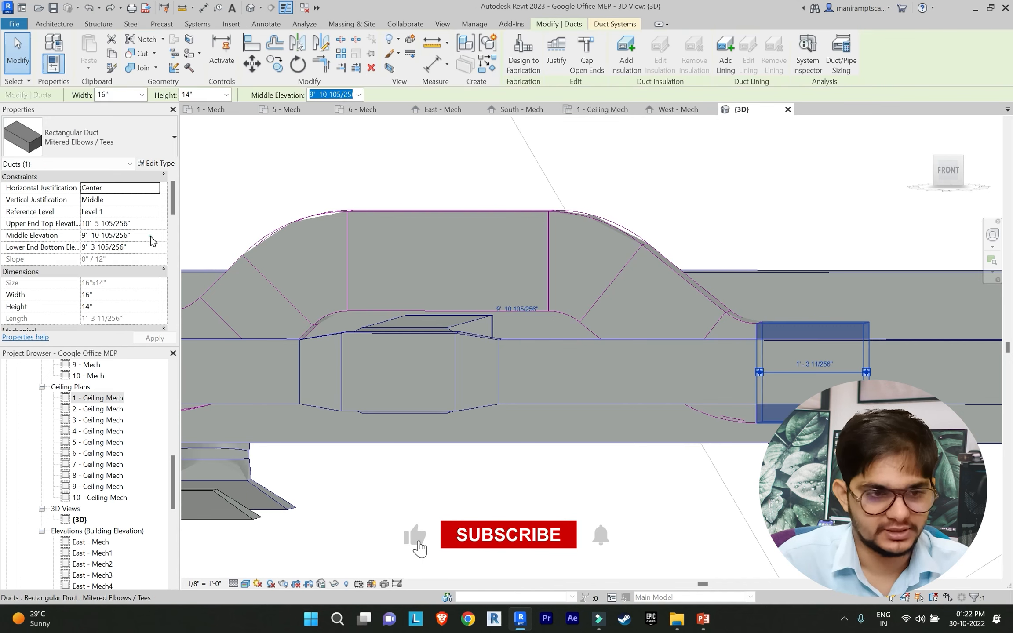
left_click(151, 237)
type("10")
key("Return")
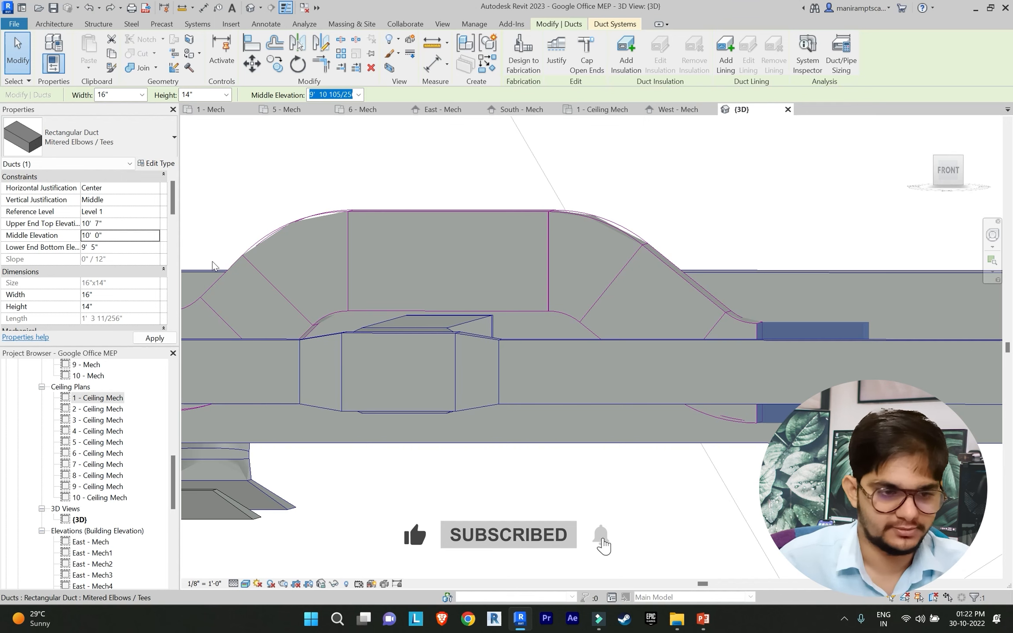
left_click(514, 204)
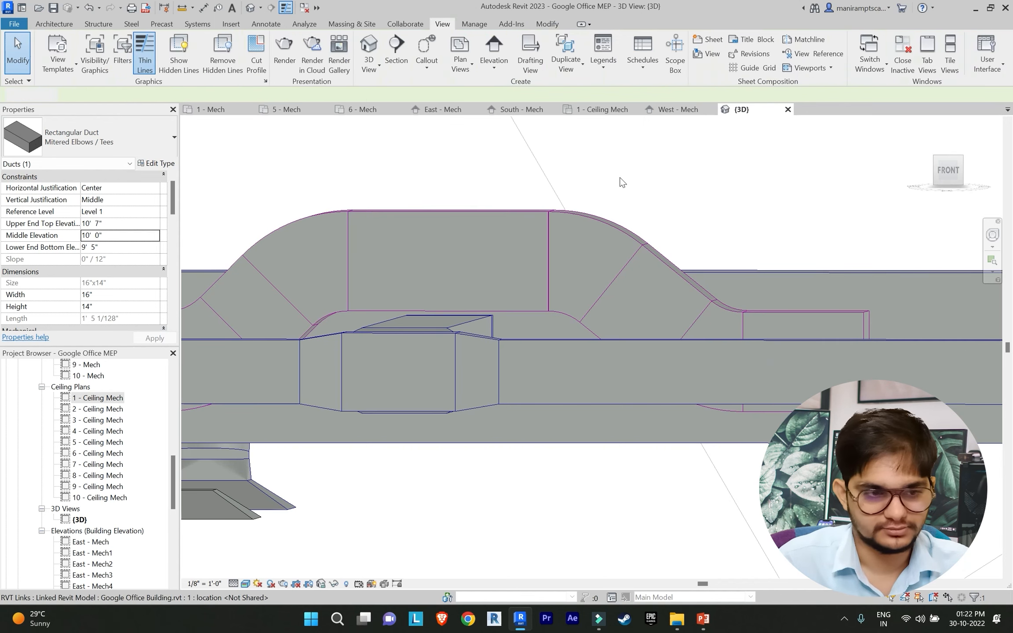
Step: In the 1 - Ceiling Mech plan, draw a 14" x 16" duct horizontally from the return duct's open end to just past the diffuser by the slanted wall
double_click(98, 398)
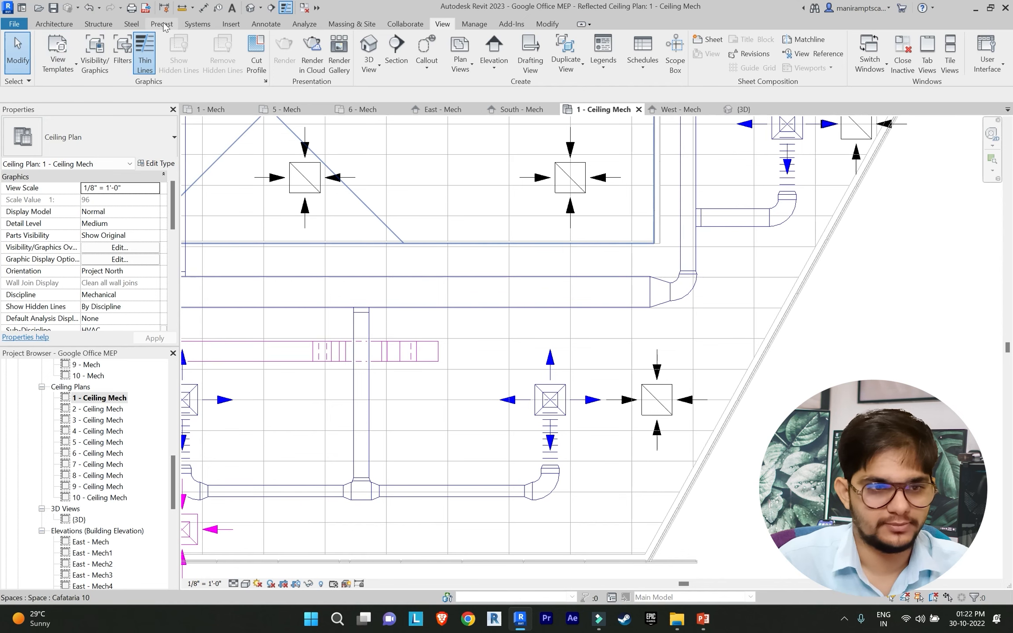
left_click(194, 25)
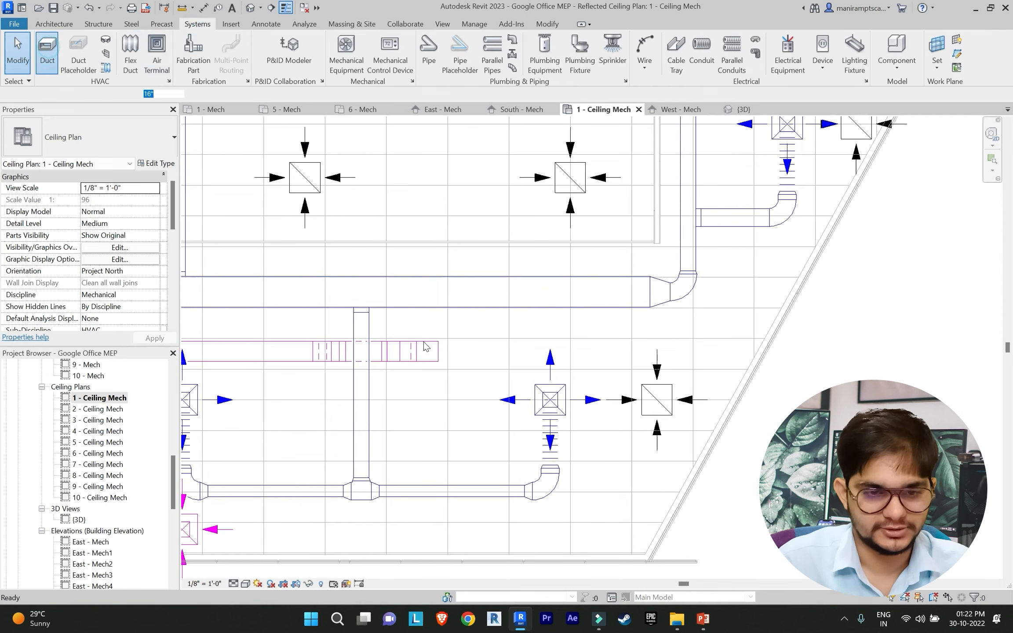
left_click(439, 351)
scroll(607, 345, "up", 1)
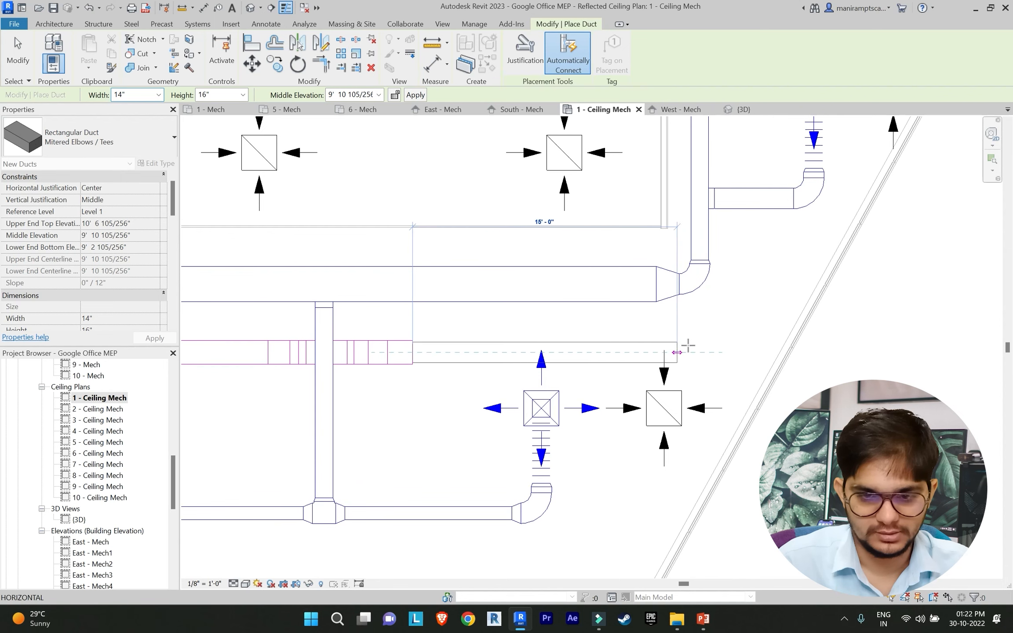
scroll(709, 348, "down", 1)
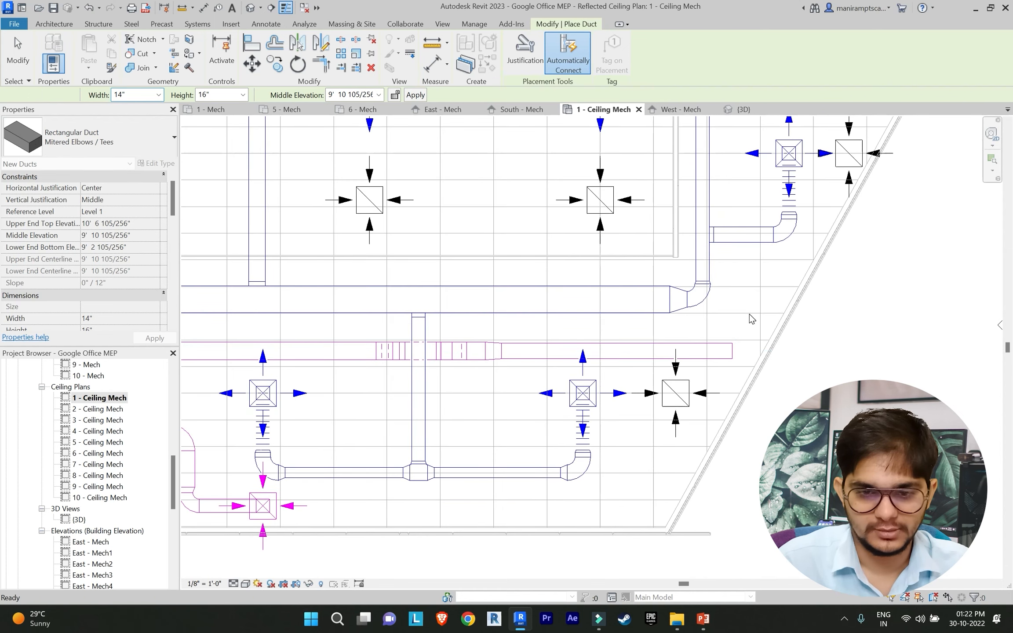
key("Escape")
key("Escape")
scroll(687, 342, "down", 1)
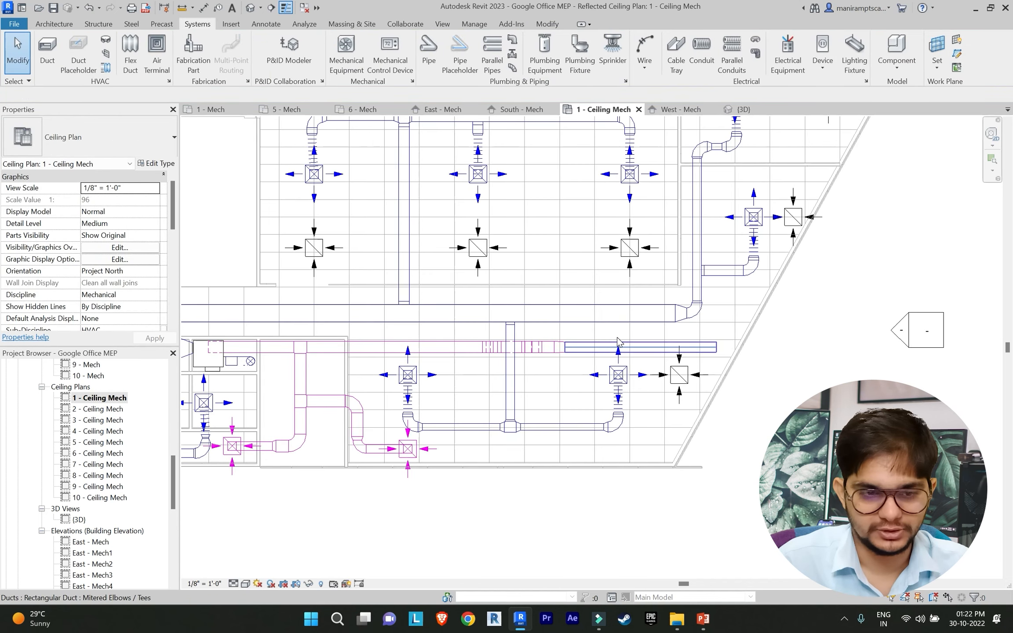
Step: Connect the return diffuser by the slanted wall into the newly drawn horizontal return duct with Connect Into
scroll(673, 346, "up", 1)
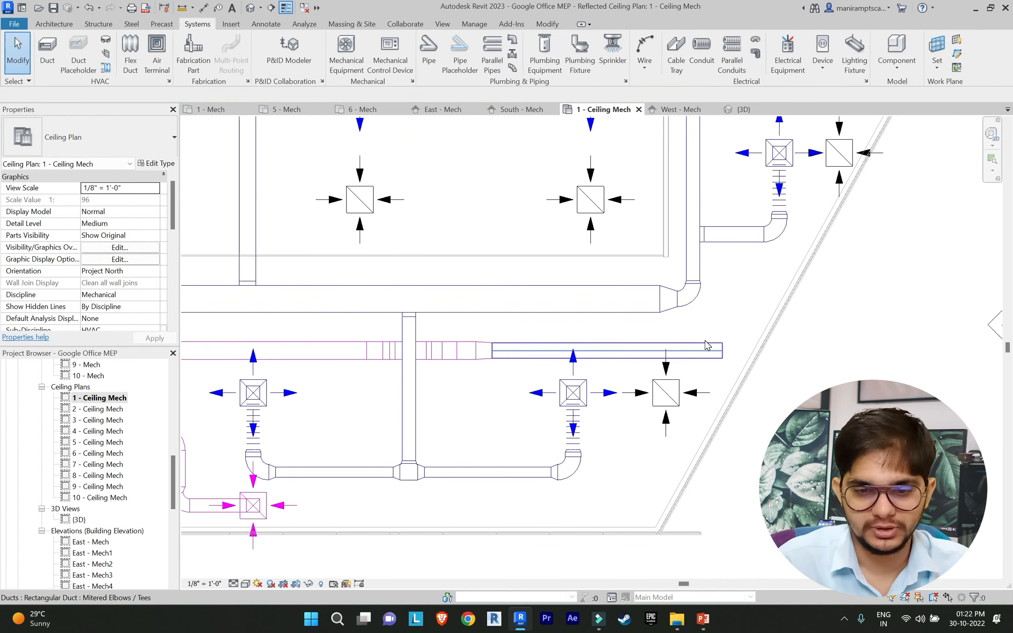
left_click(675, 389)
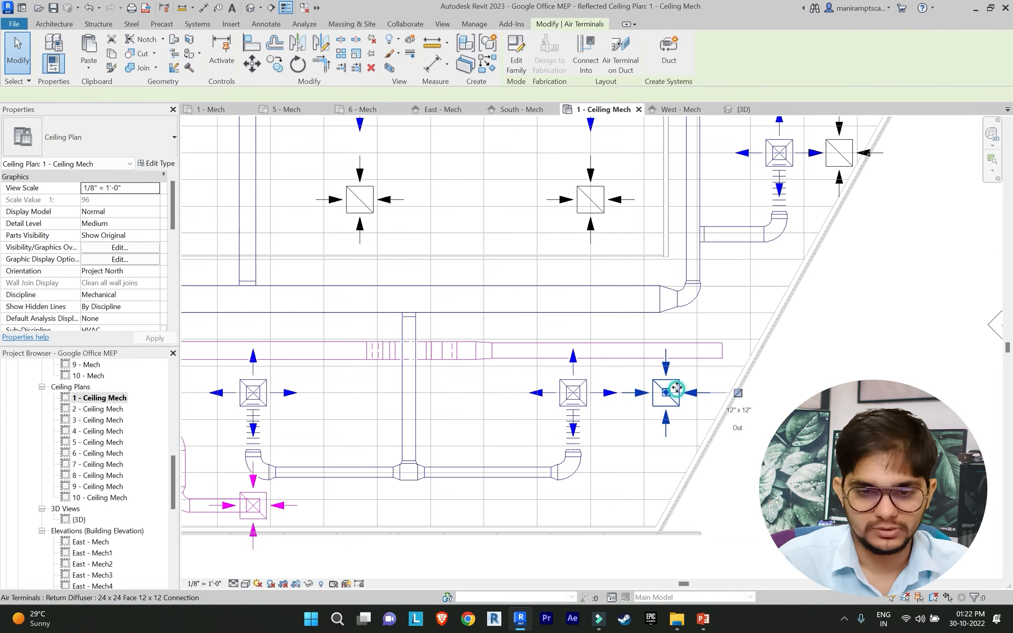
left_click(585, 57)
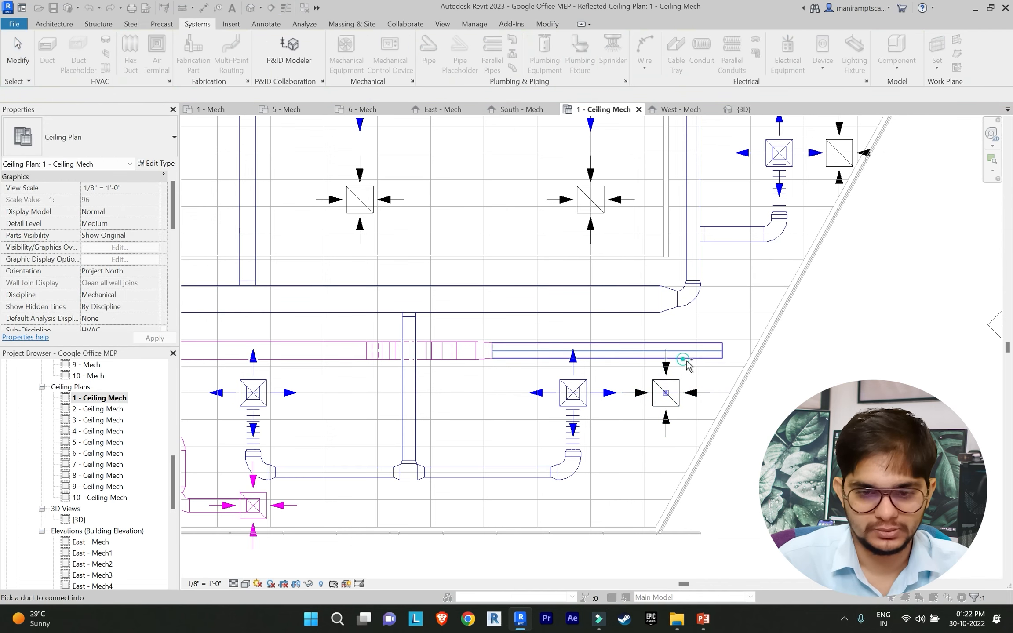
left_click(682, 351)
Step: Draw a 14" x 16" duct vertically in plan from the return duct's open end, stopping short of the supply branch duct
middle_click_drag(794, 359, 720, 413)
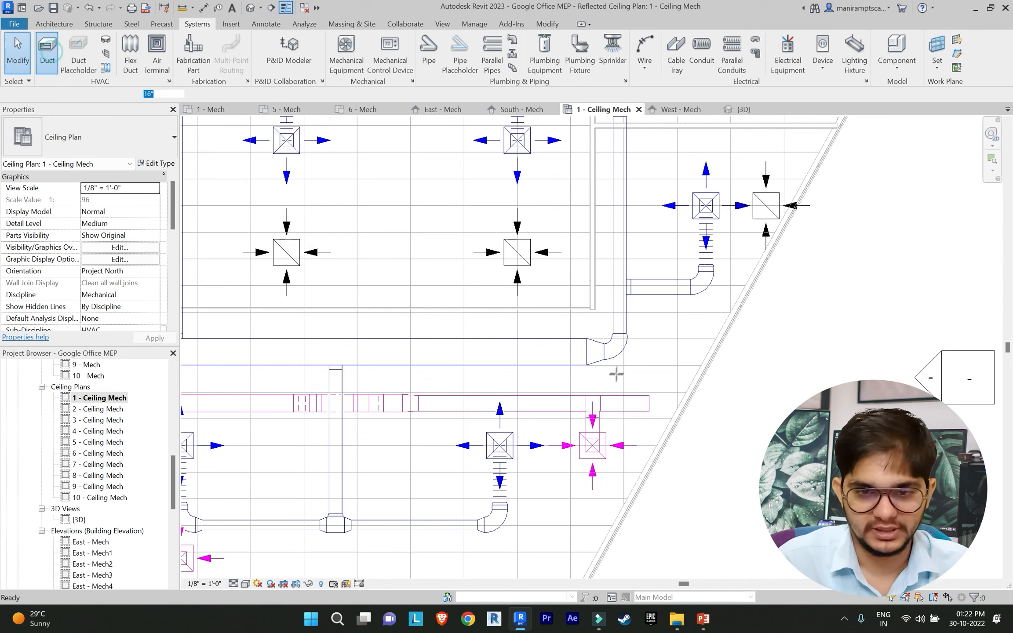
left_click(647, 403)
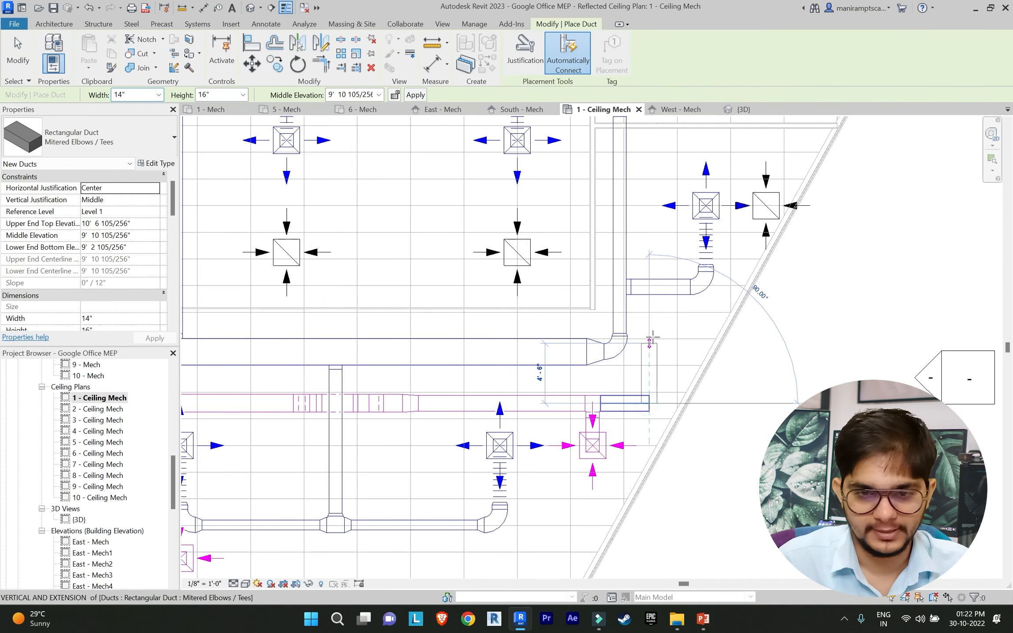
left_click(650, 312)
scroll(667, 313, "up", 2)
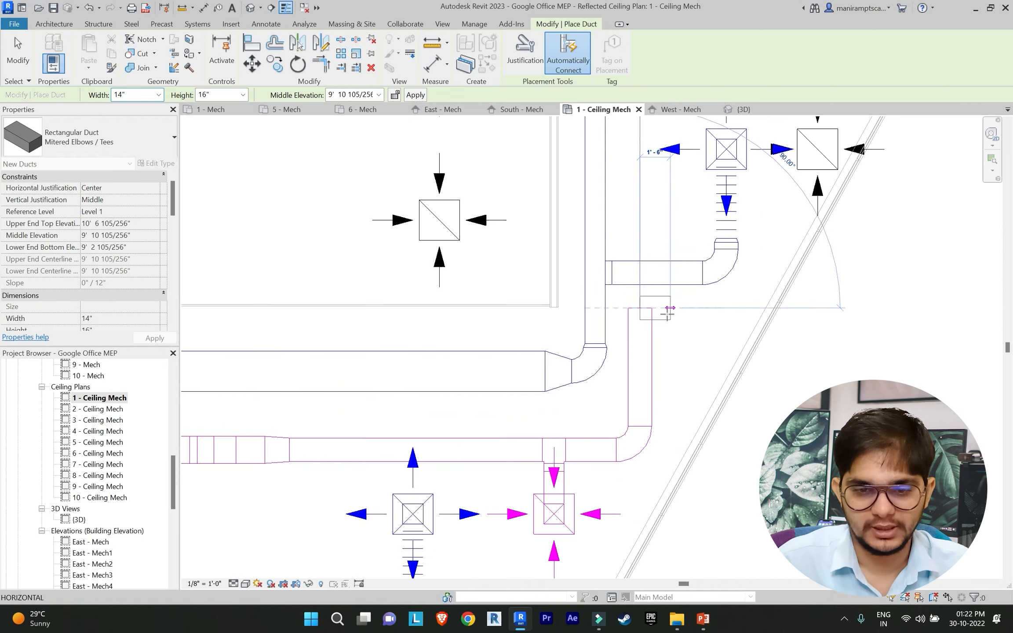
key("Escape")
scroll(669, 315, "down", 2)
scroll(669, 315, "up", 2)
scroll(436, 372, "down", 3)
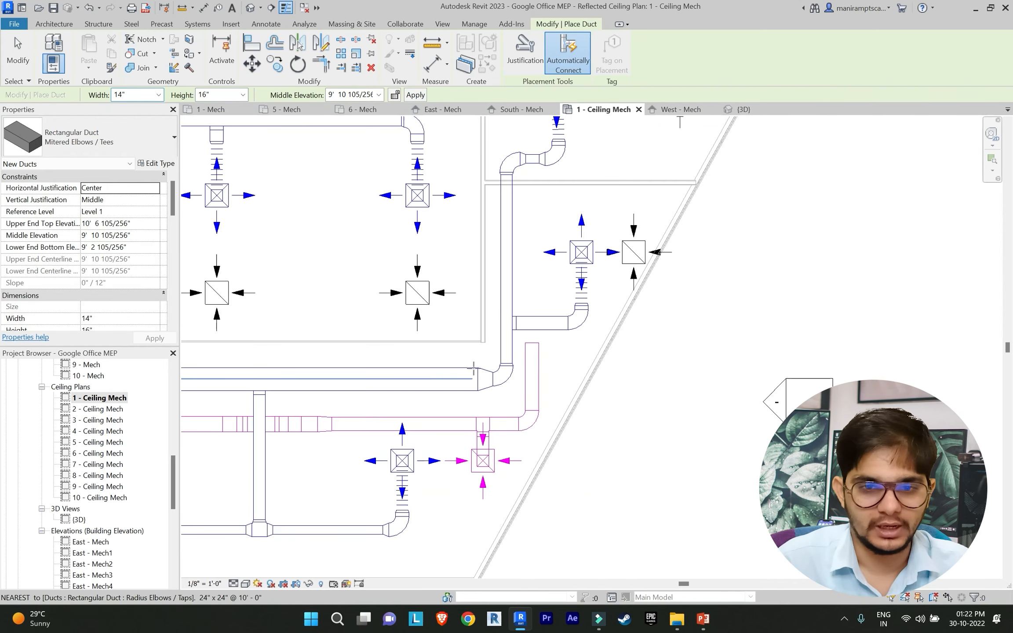
Step: Open the East - Mech elevation at the first-floor return duct's open end
scroll(473, 369, "down", 5)
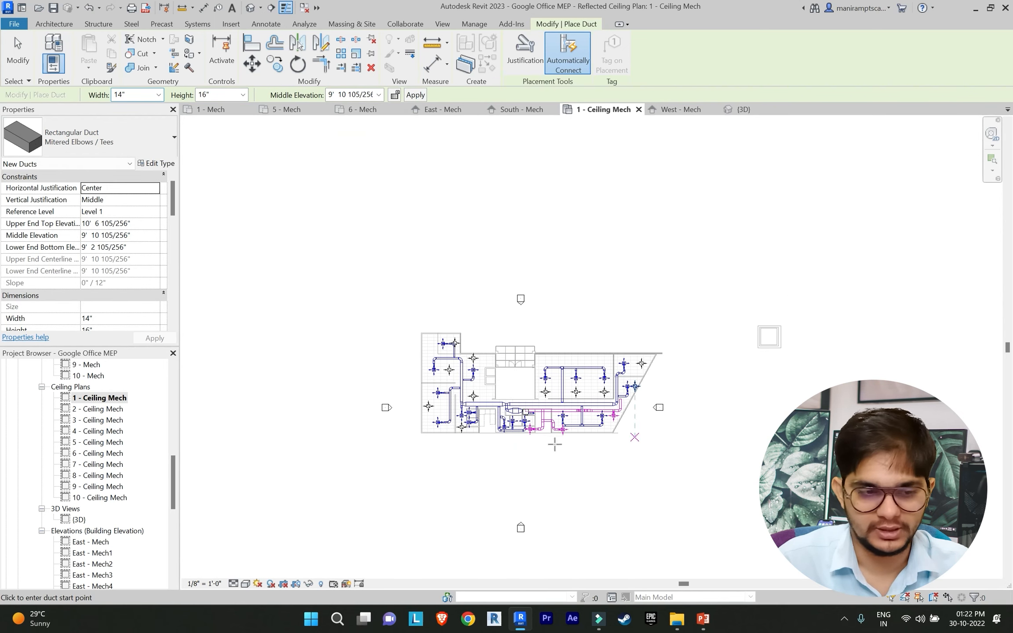
scroll(94, 411, "down", 3)
double_click(92, 475)
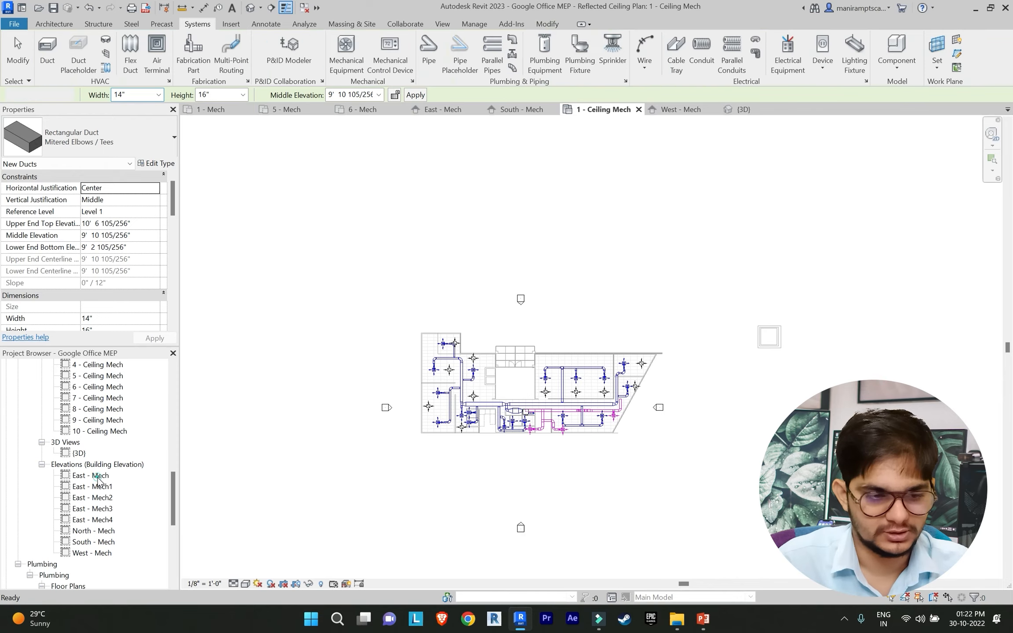
scroll(551, 361, "down", 8)
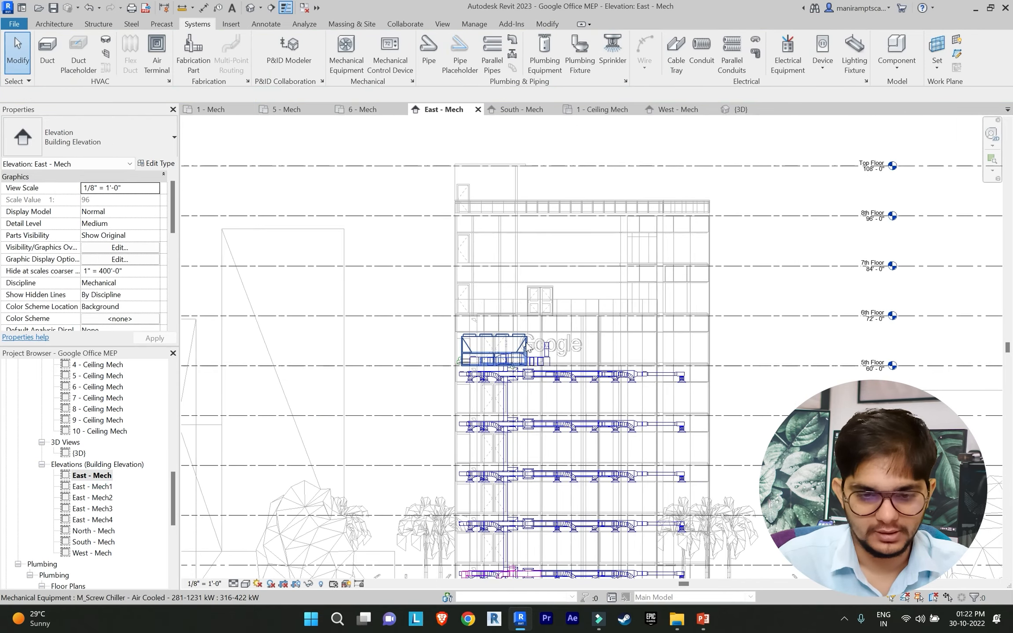
scroll(528, 484, "up", 8)
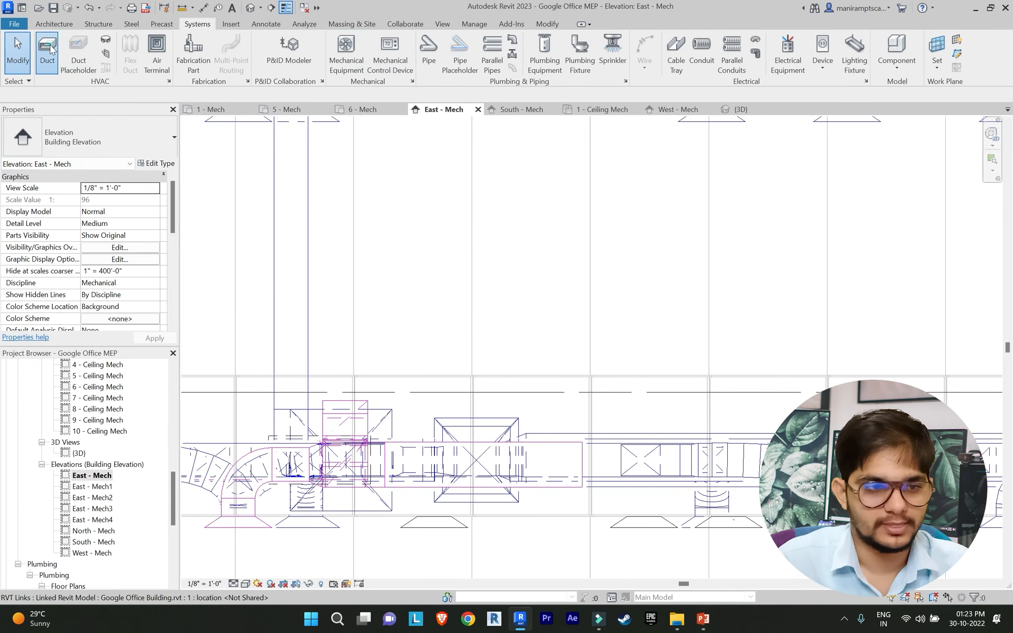
Step: Extend the return duct from its open end up at 60° and then horizontally at 11' 4 19/32" elevation over the supply branch
scroll(584, 456, "up", 1)
middle_click_drag(589, 458, 460, 441)
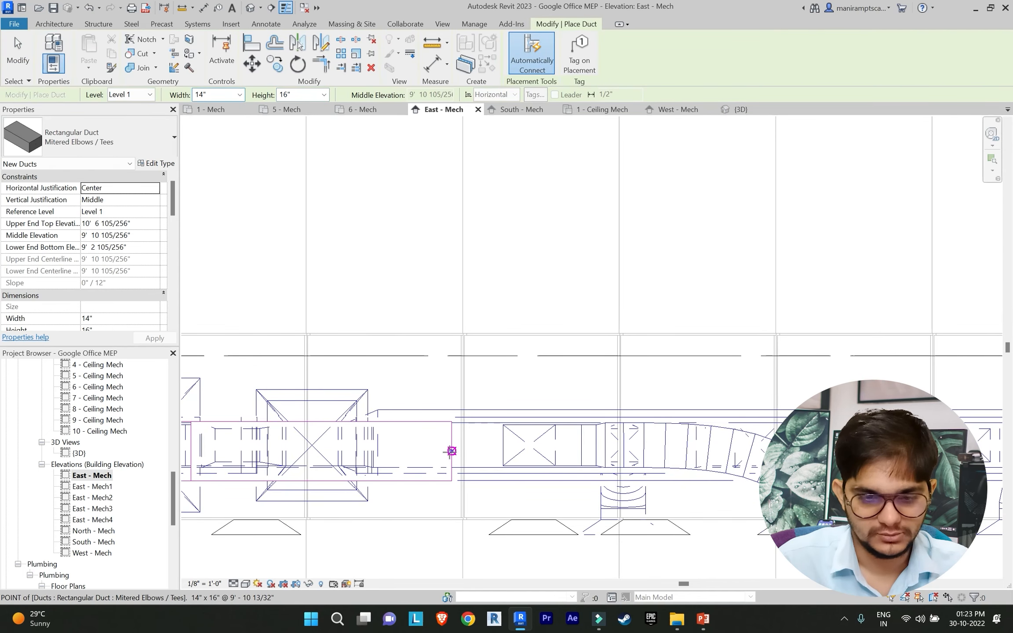
left_click(452, 451)
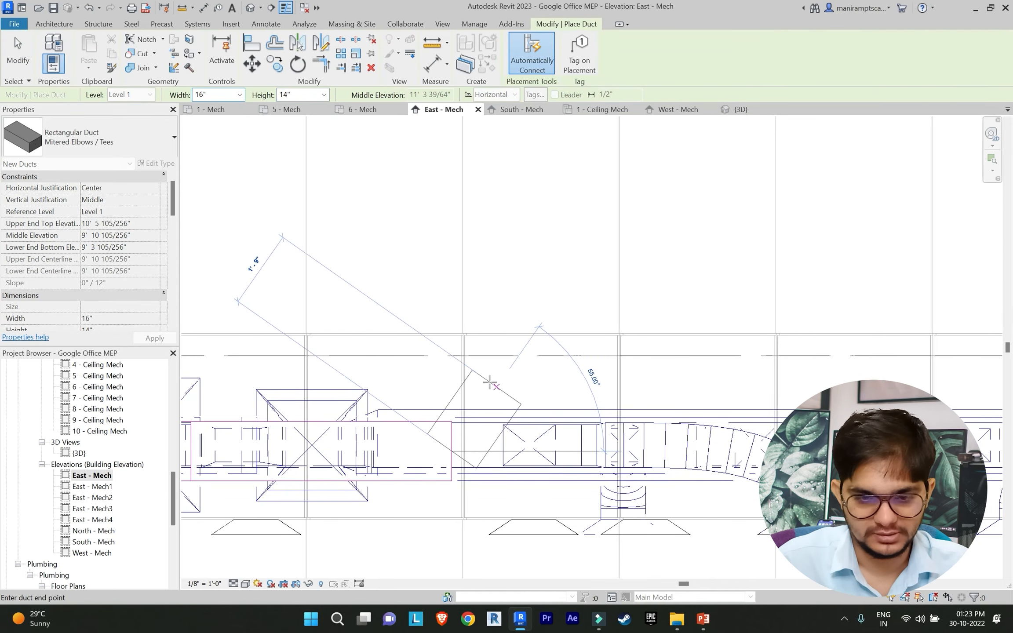
left_click(489, 383)
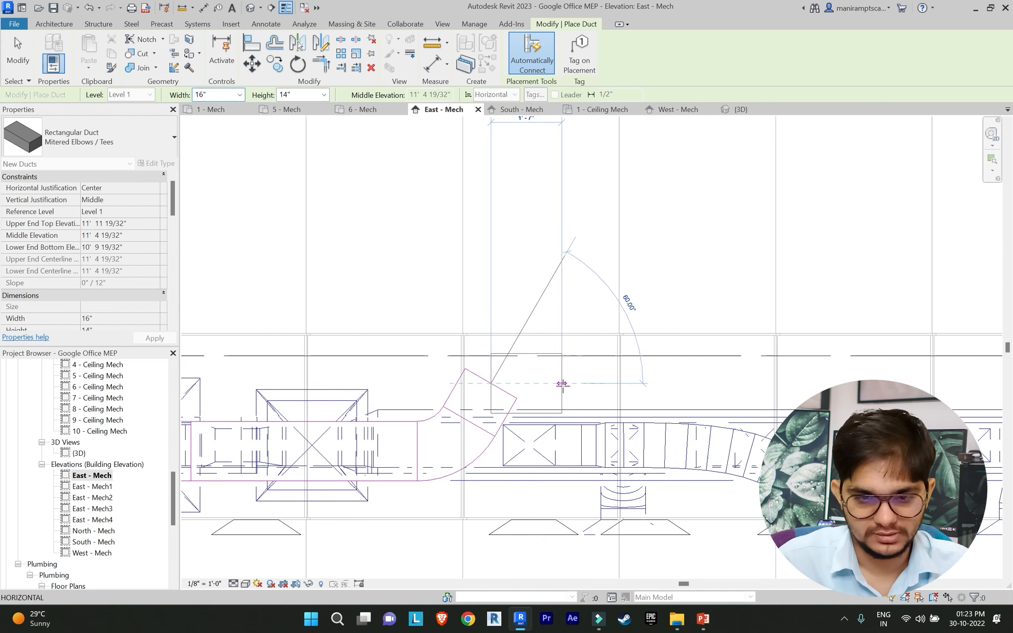
left_click(566, 385)
scroll(584, 401, "up", 1)
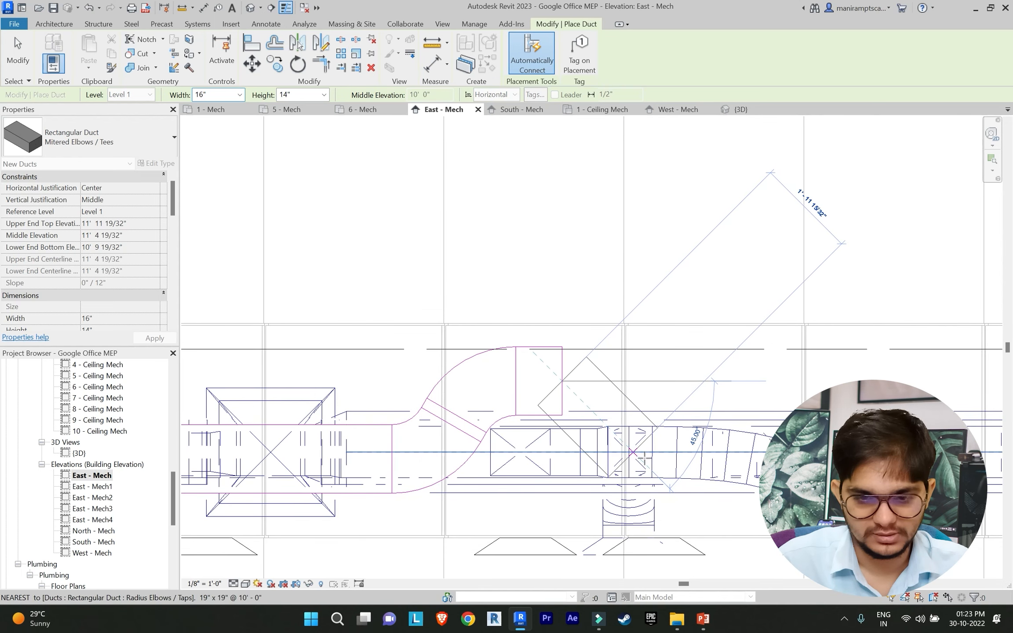
Step: Bring the raised return duct back down at 45° past the supply branch and continue it horizontally for about 3' 10"
left_click(732, 457)
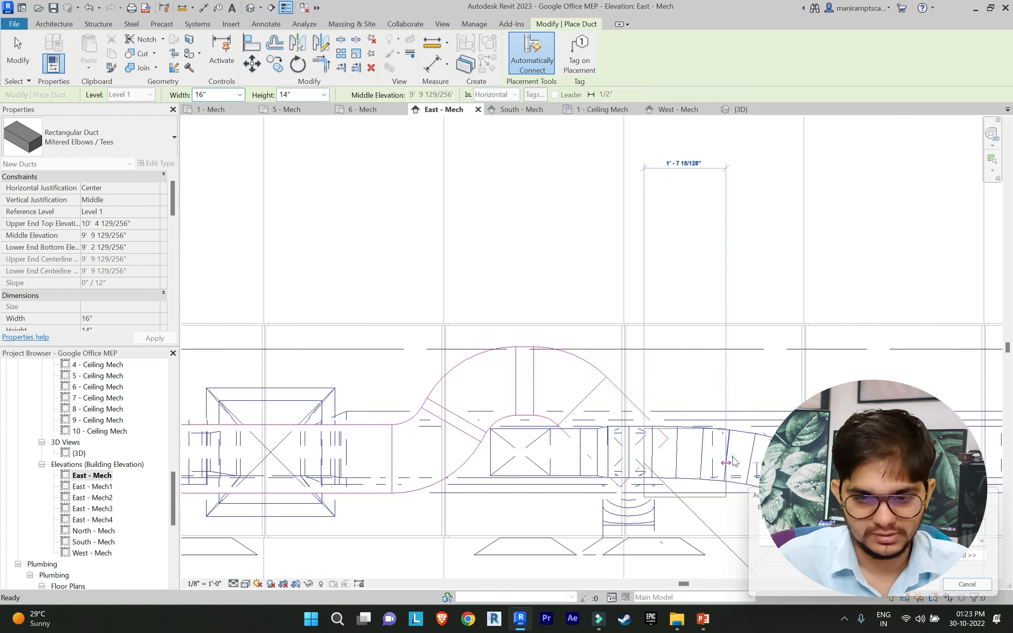
left_click(986, 590)
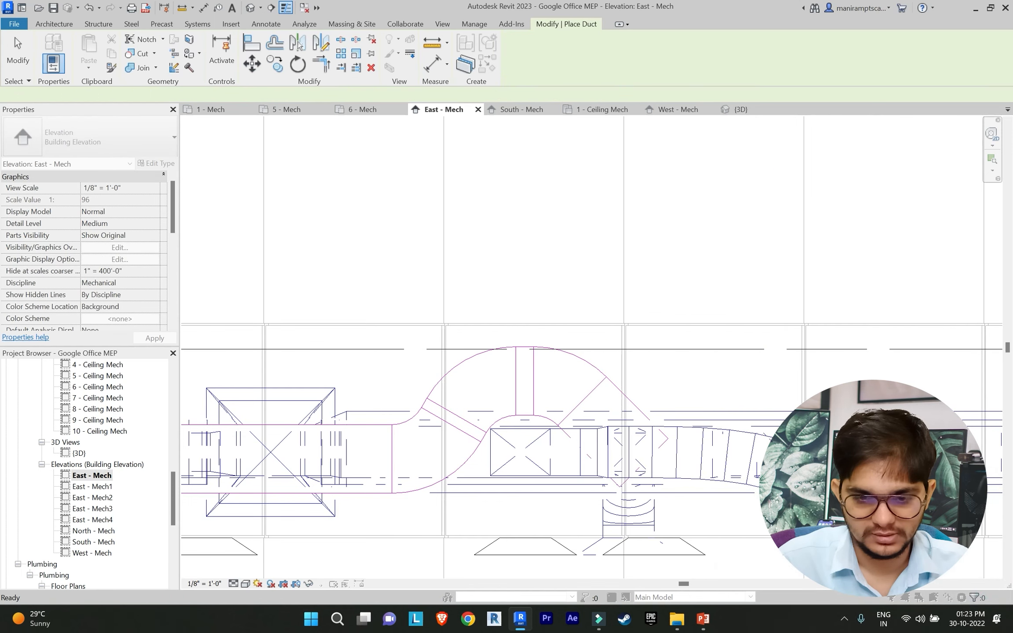
scroll(657, 481, "up", 2)
left_click(638, 457)
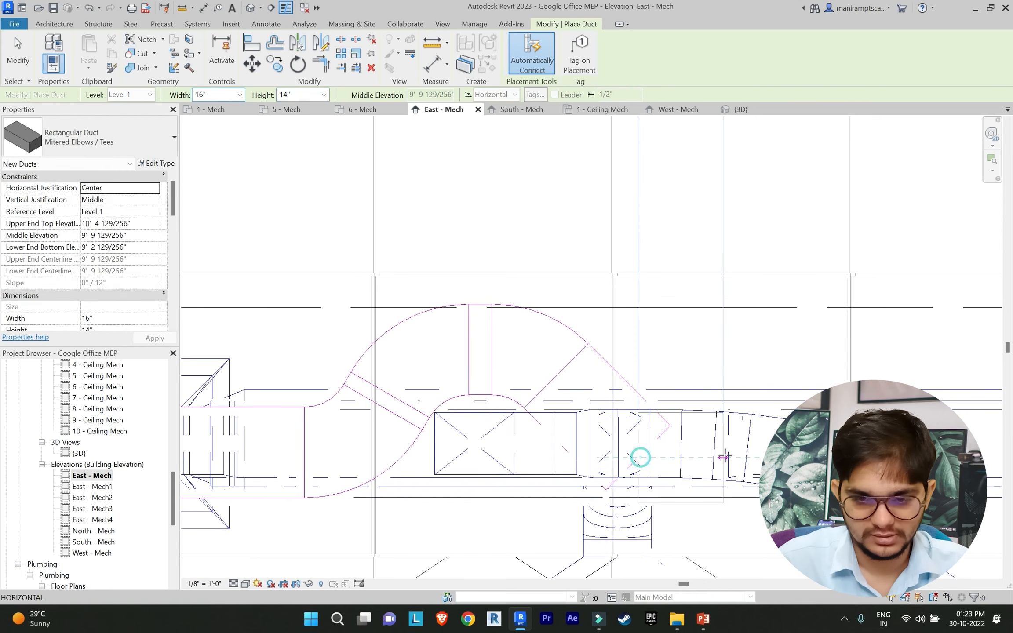
scroll(744, 455, "down", 2)
key("Escape")
key("Escape")
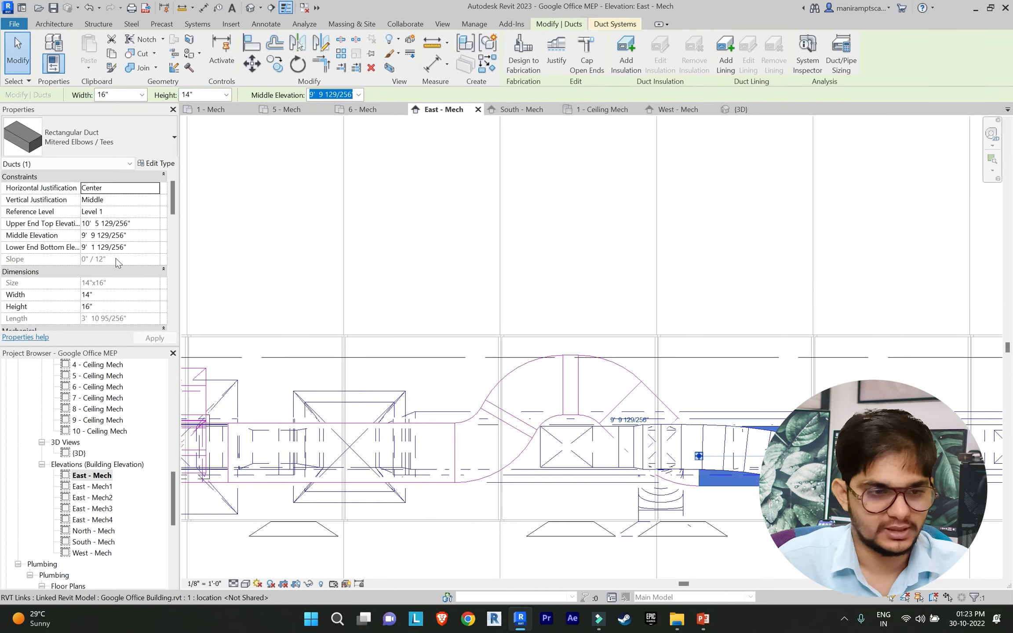
Step: Set the middle elevation of the horizontal return duct beyond the offset to 10' 0"
left_click(142, 236)
type("10")
key("Return")
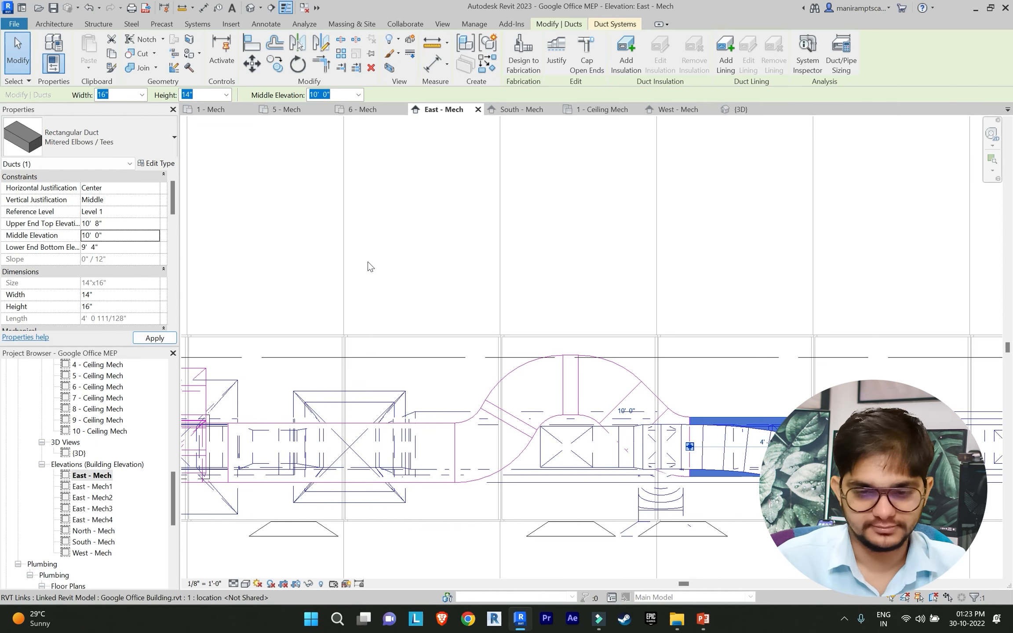
left_click(560, 251)
Step: In the 1 - Ceiling Mech plan, extend the return duct with a 16" x 14" run past the next diffuser and about 4' 6" into the corner room
scroll(93, 438, "up", 1)
scroll(93, 438, "up", 3)
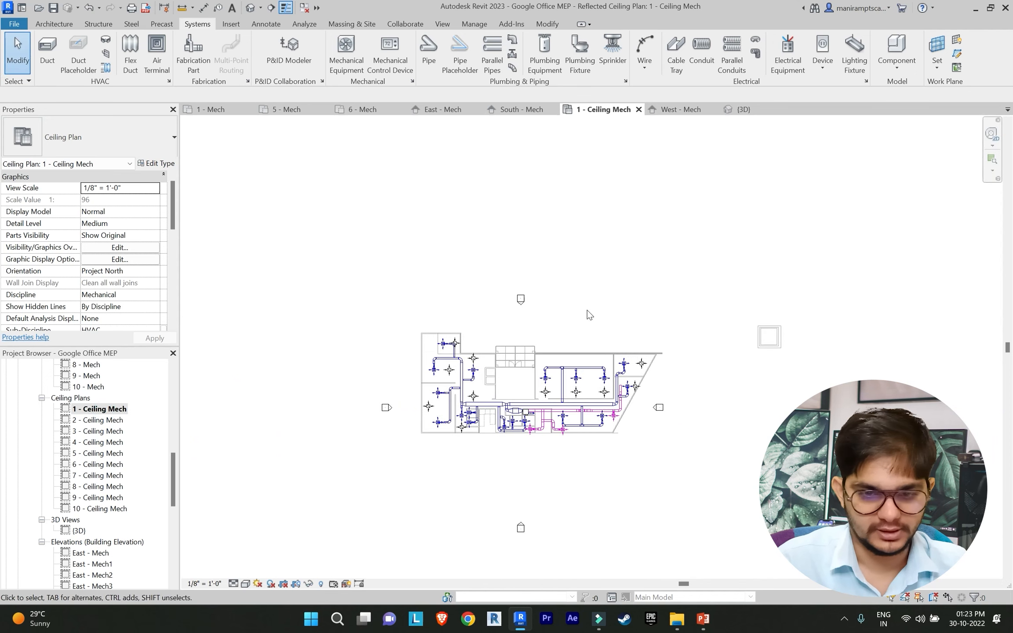
scroll(589, 334, "up", 6)
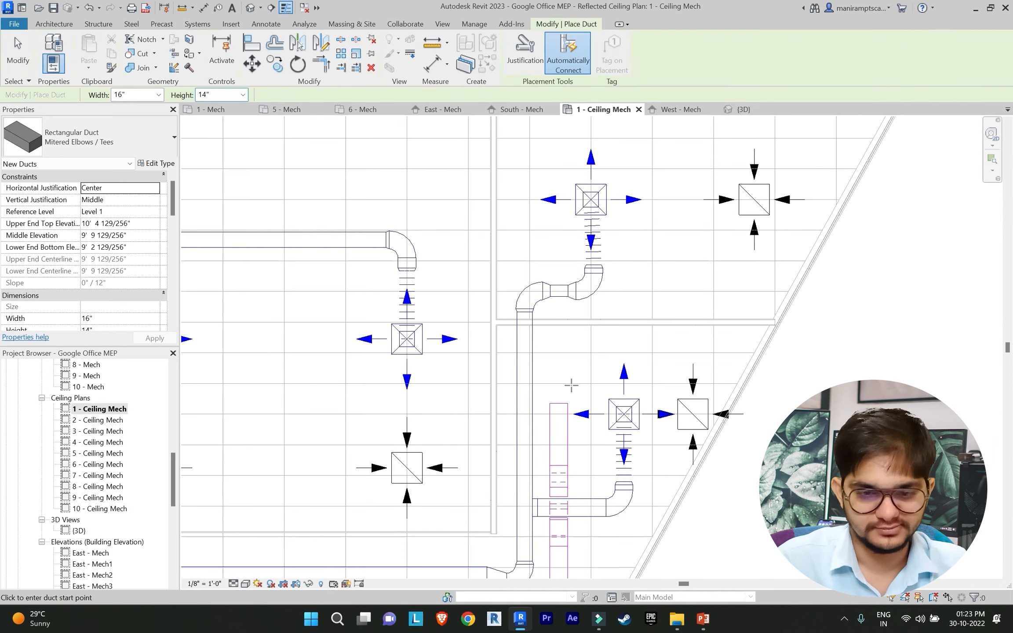
left_click(559, 400)
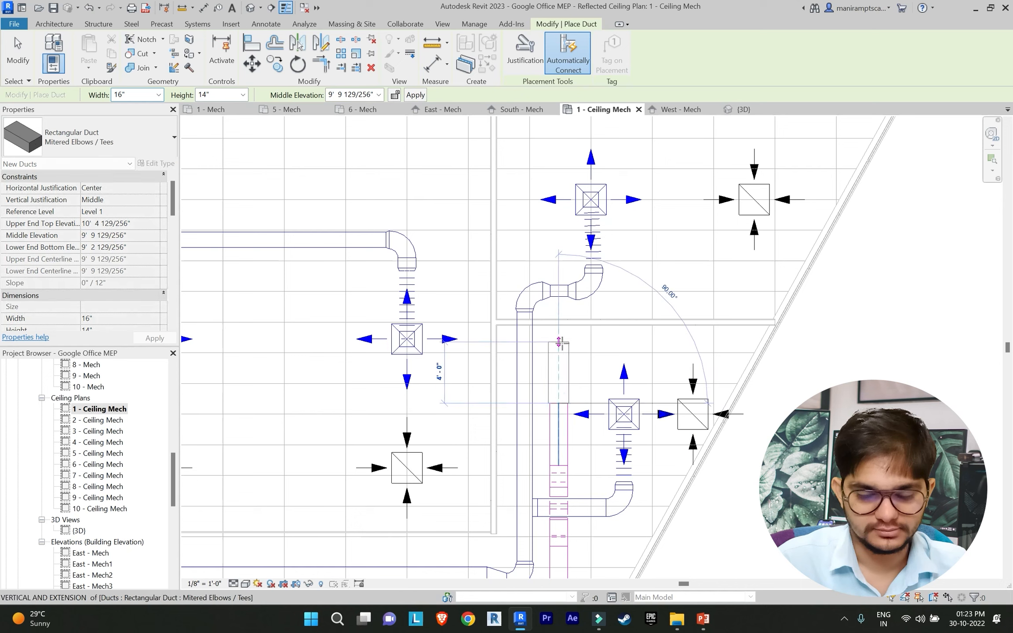
left_click(664, 343)
left_click(697, 341)
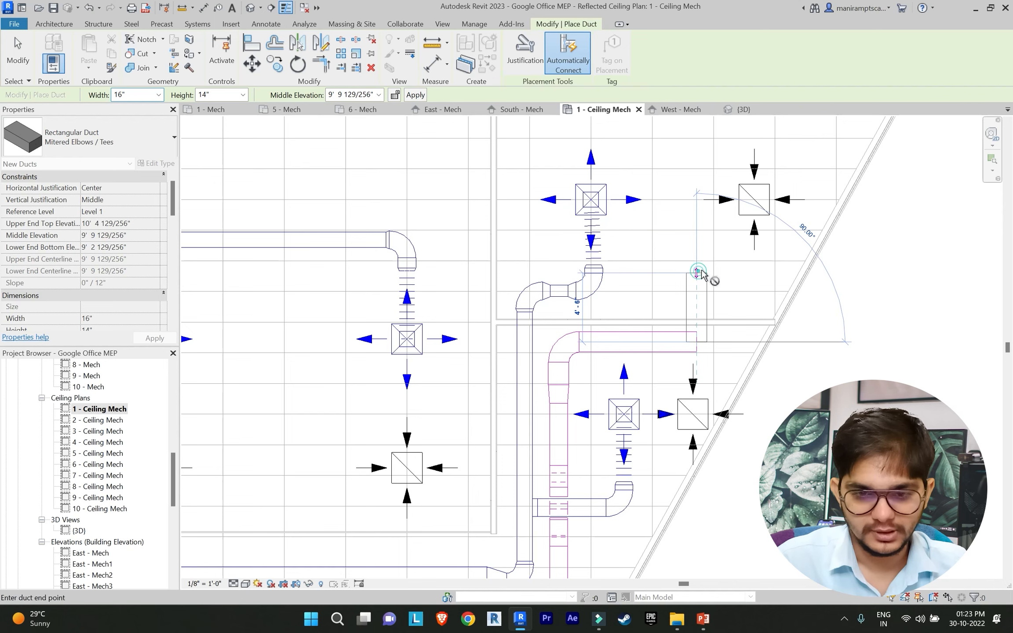
left_click(698, 272)
key("Escape")
key("Escape")
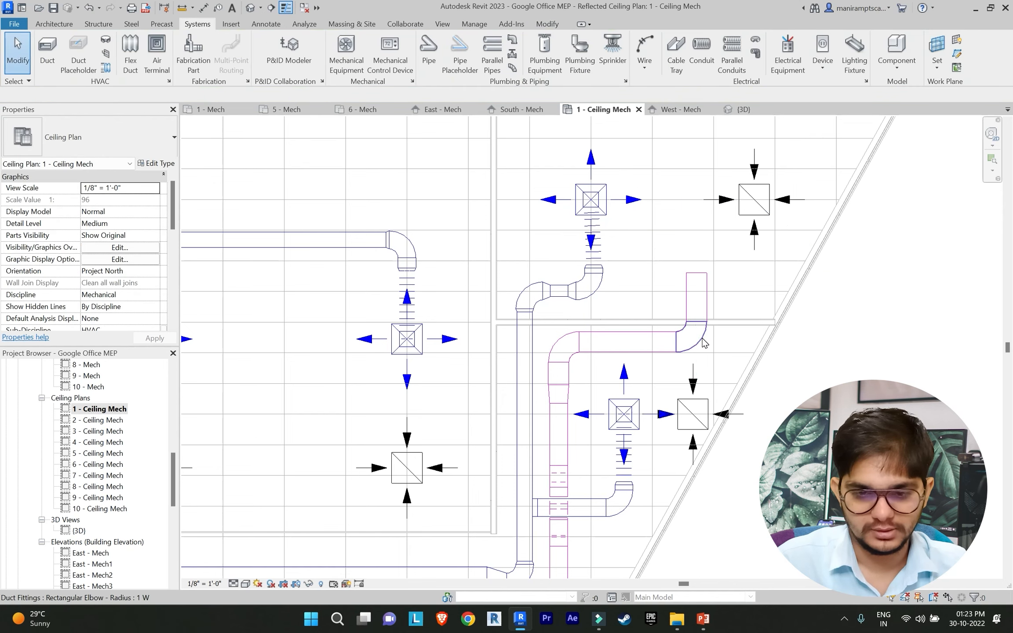
Step: Convert the return duct elbow above the unconnected diffuser by the slanted wall into a tee
left_click(704, 343)
scroll(715, 372, "up", 3)
key("Delete")
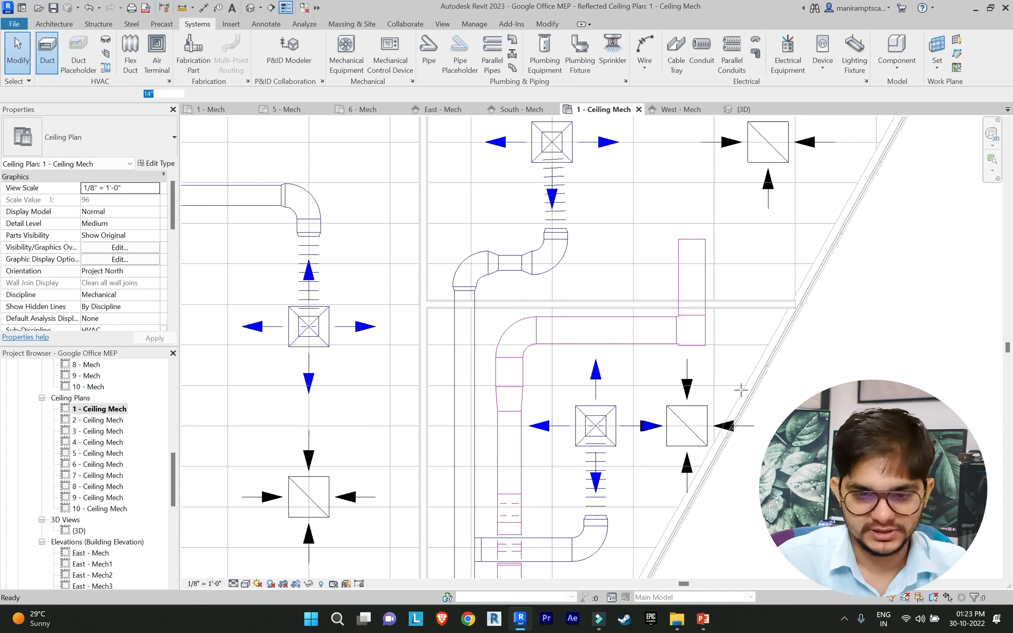
Step: Draw a short duct from the tee toward the return diffuser below it and connect the diffuser into that duct
left_click(691, 349)
key("Escape")
key("Escape")
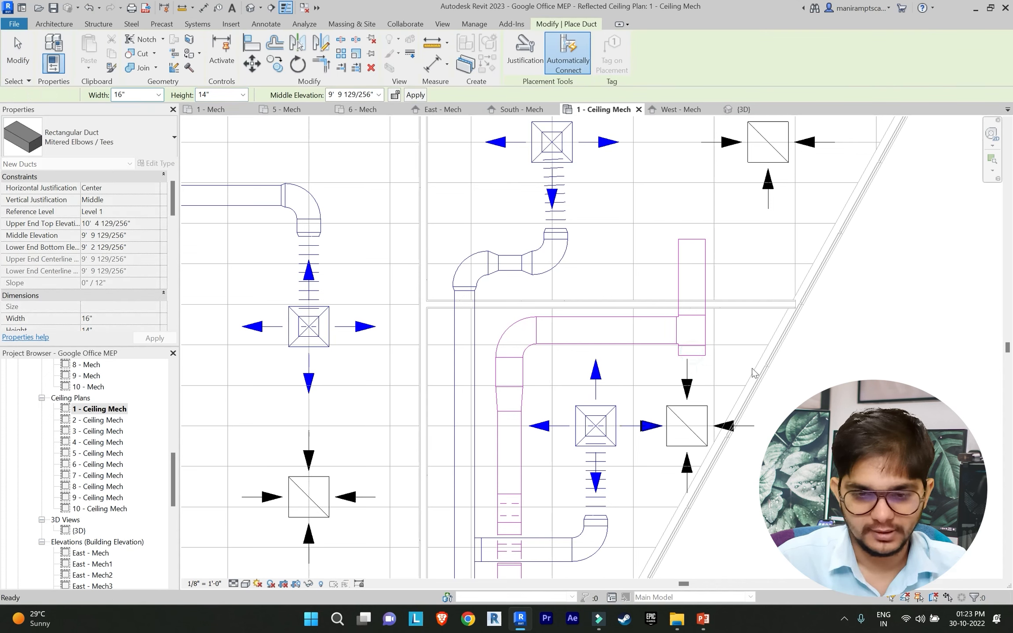
left_click(687, 422)
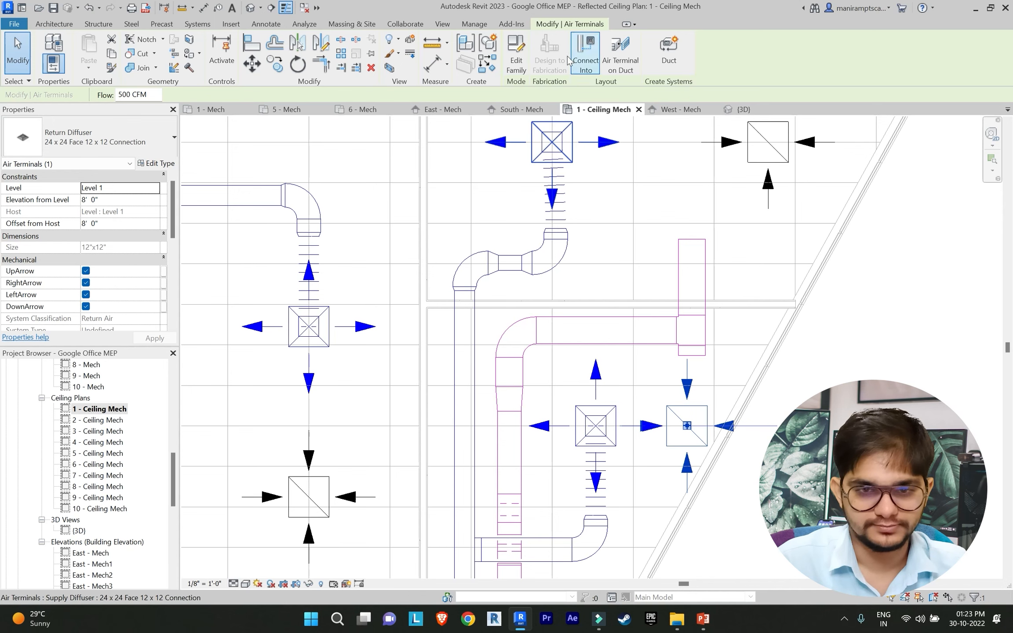
left_click(584, 55)
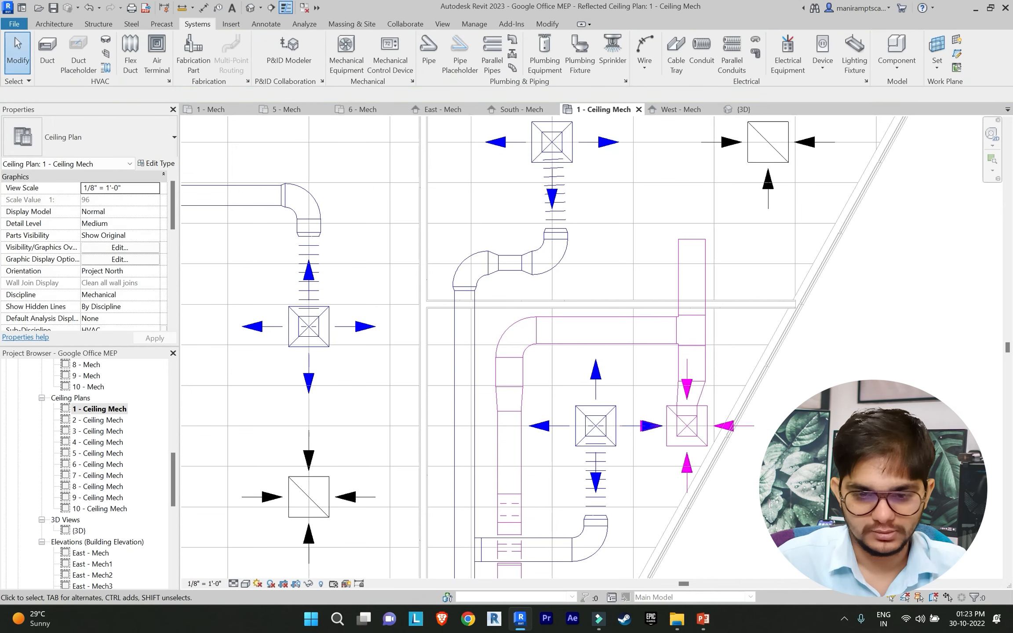
Step: Lengthen the vertical return duct in the corner room to about 8' 6" so its end aligns with the room's return diffuser
scroll(827, 385, "down", 2)
middle_click_drag(741, 293, 692, 383)
left_click(667, 374)
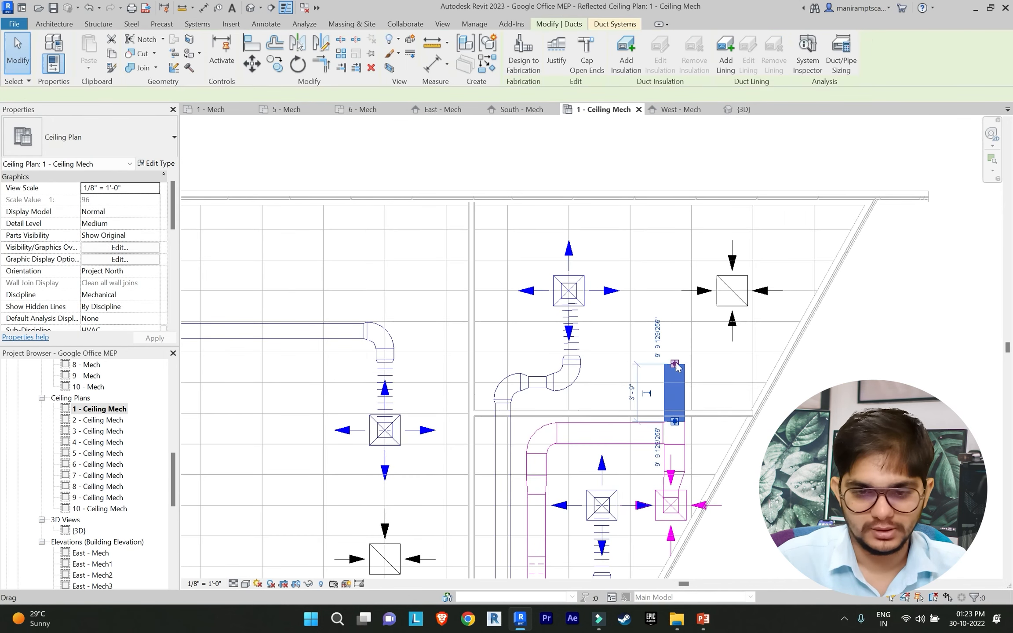
left_click_drag(669, 375, 674, 291)
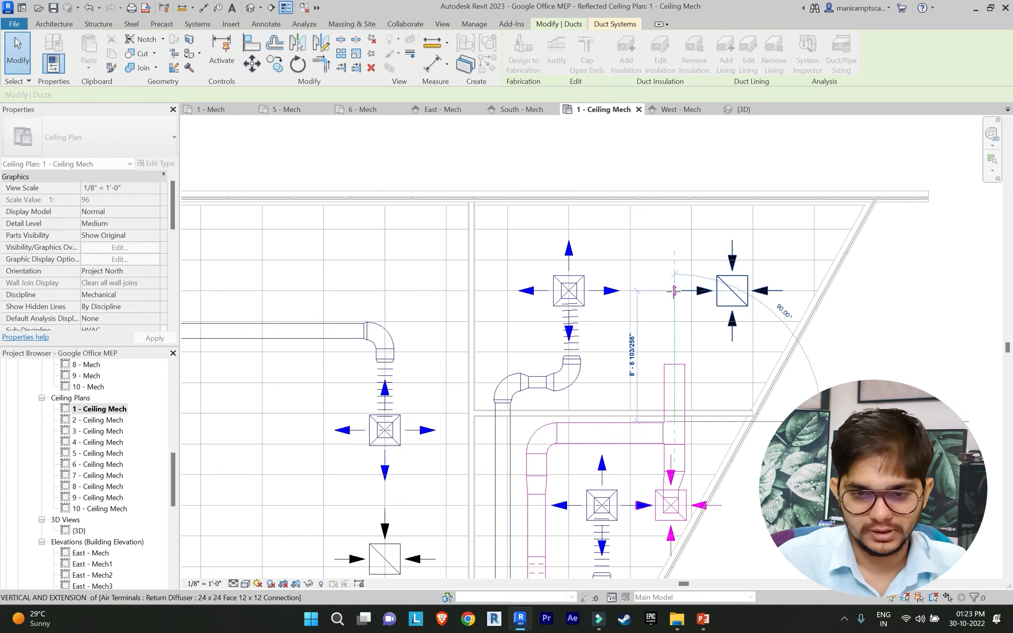
left_click(717, 331)
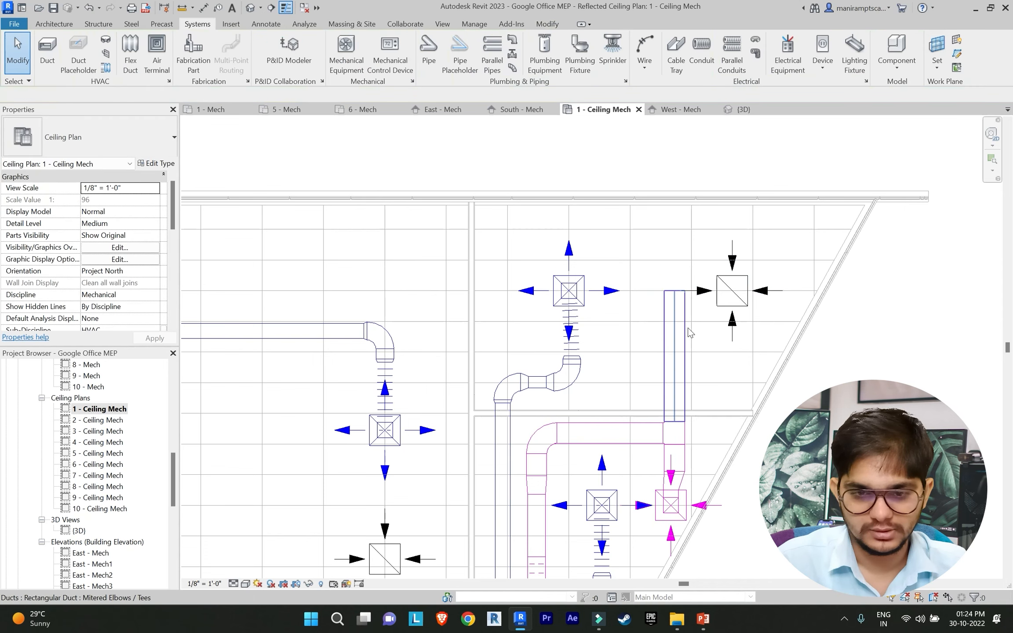
Step: Connect the corner room's return diffuser into the lengthened vertical return duct
left_click(741, 292)
left_click(587, 55)
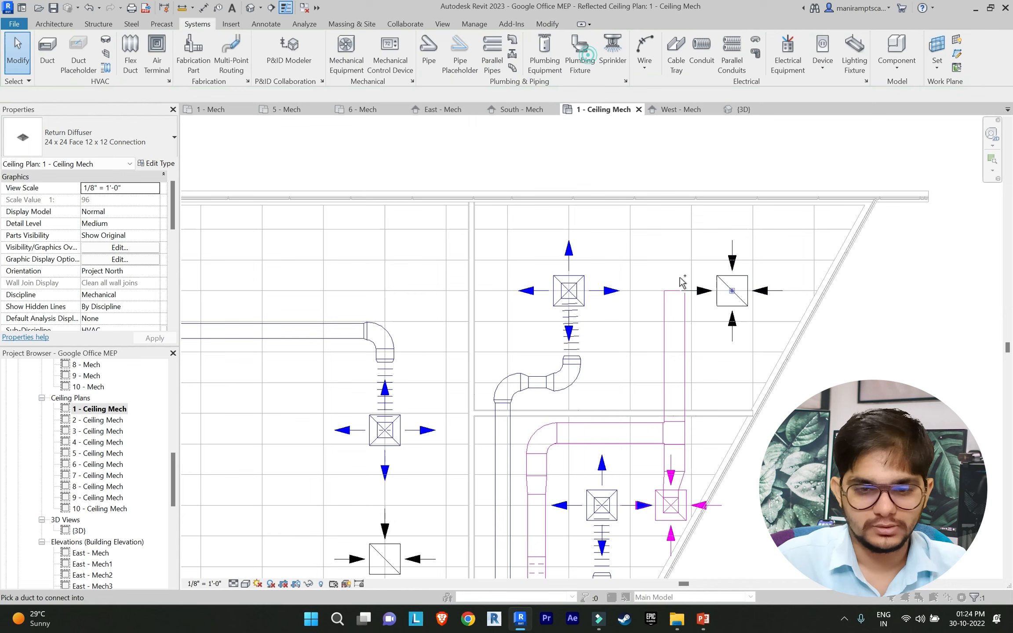
left_click(683, 337)
Step: Examine the routed return ducts and the unconnected return diffusers of the large room in the ceiling plan
scroll(745, 358, "down", 2)
middle_click_drag(745, 391, 789, 323)
middle_click_drag(810, 360, 844, 317)
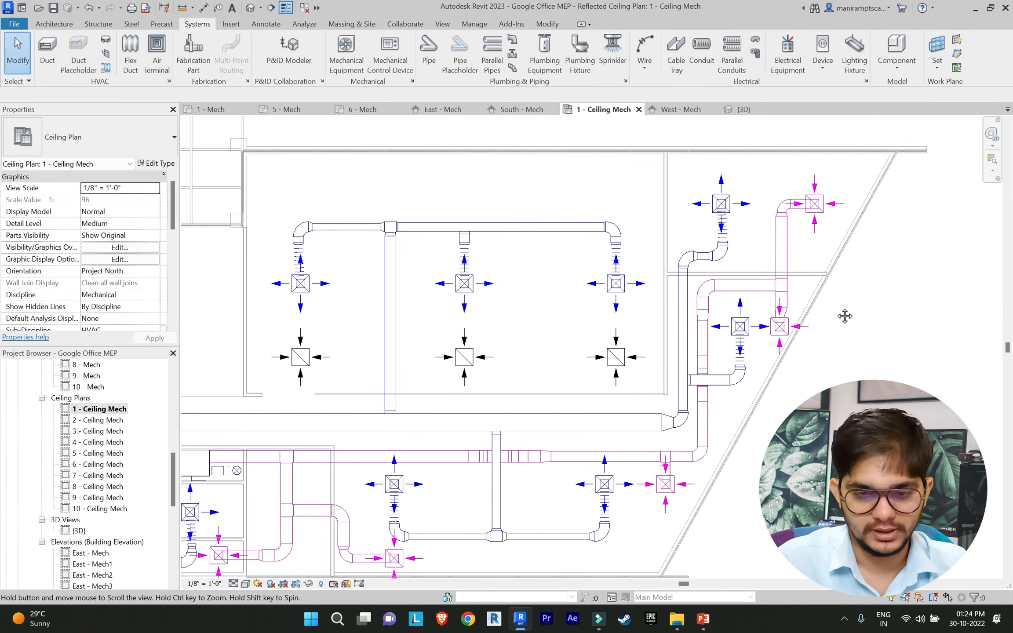
scroll(836, 327, "down", 1)
middle_click_drag(771, 417, 872, 364)
scroll(518, 380, "up", 2)
scroll(642, 392, "down", 1)
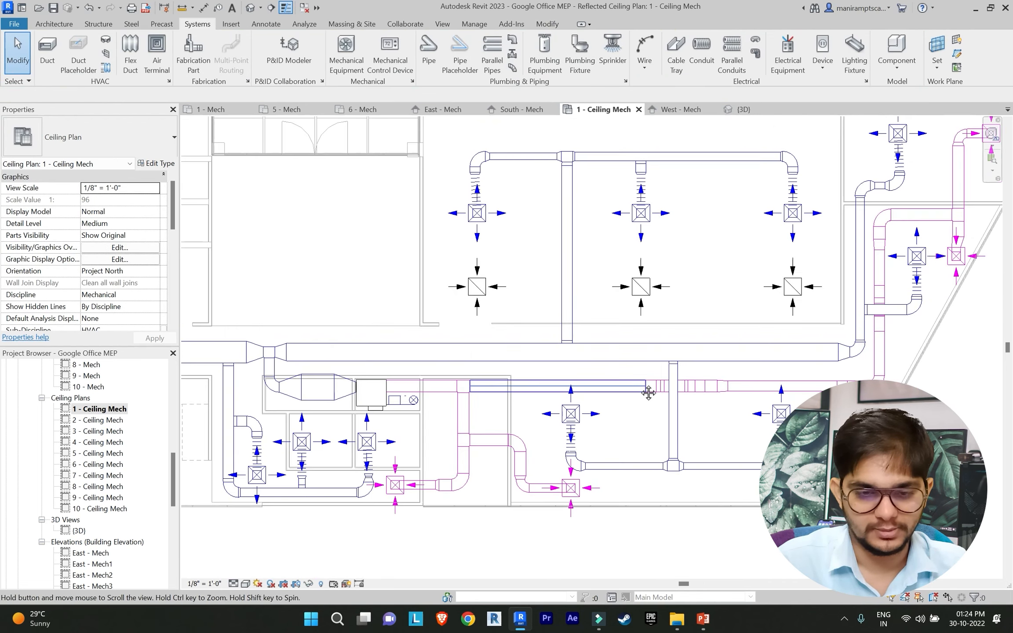
Step: Draw a short 16" x 14" branch duct from the main return duct up toward the large room, between the VAV unit and the supply crossing
middle_click_drag(647, 392, 734, 376)
scroll(576, 380, "up", 1)
scroll(612, 336, "down", 2)
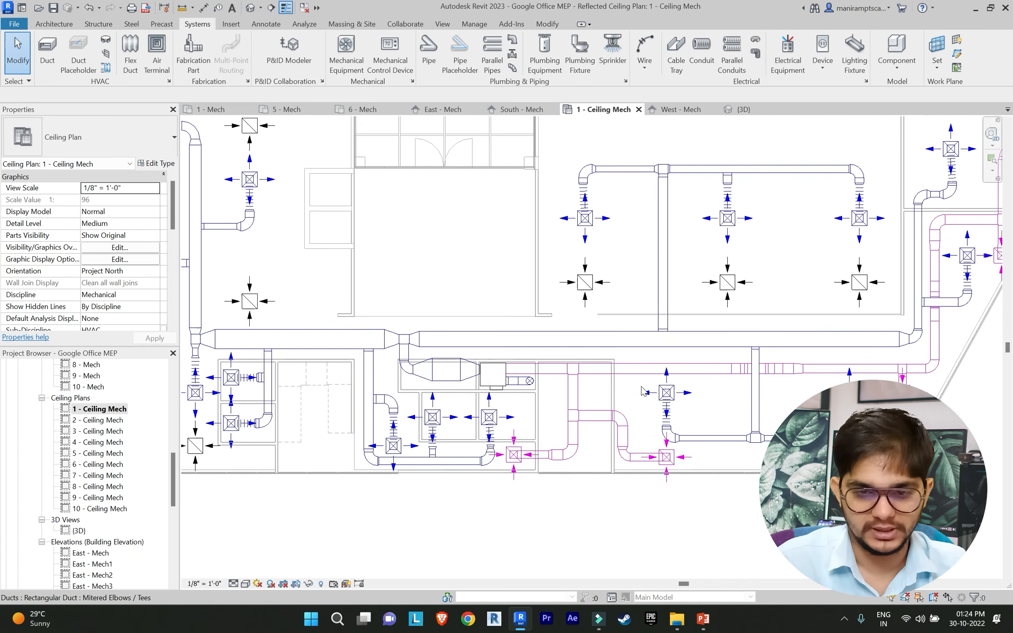
scroll(603, 281, "up", 2)
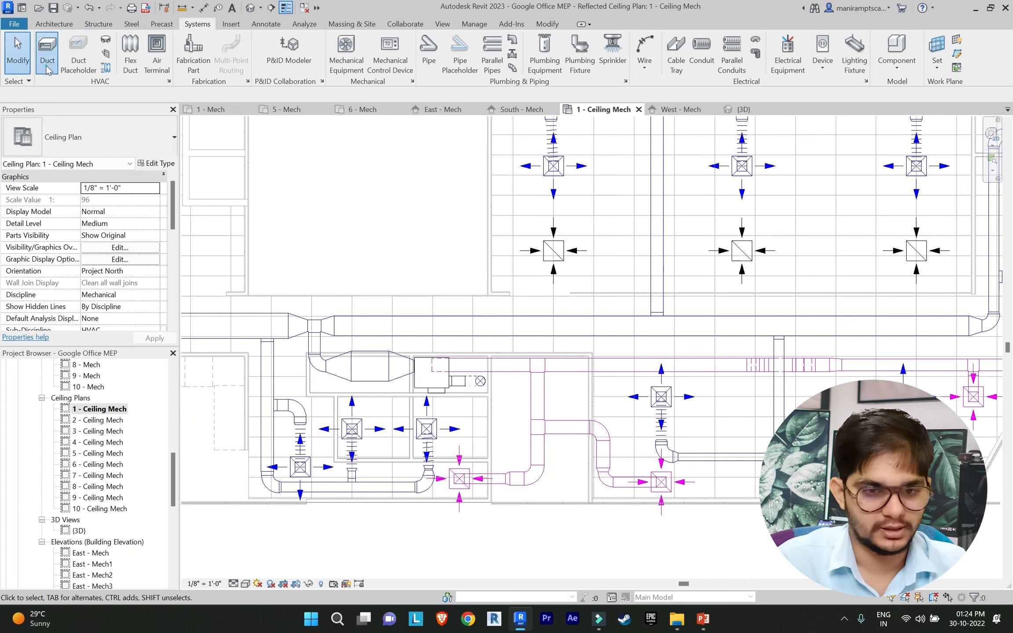
scroll(515, 295, "up", 4)
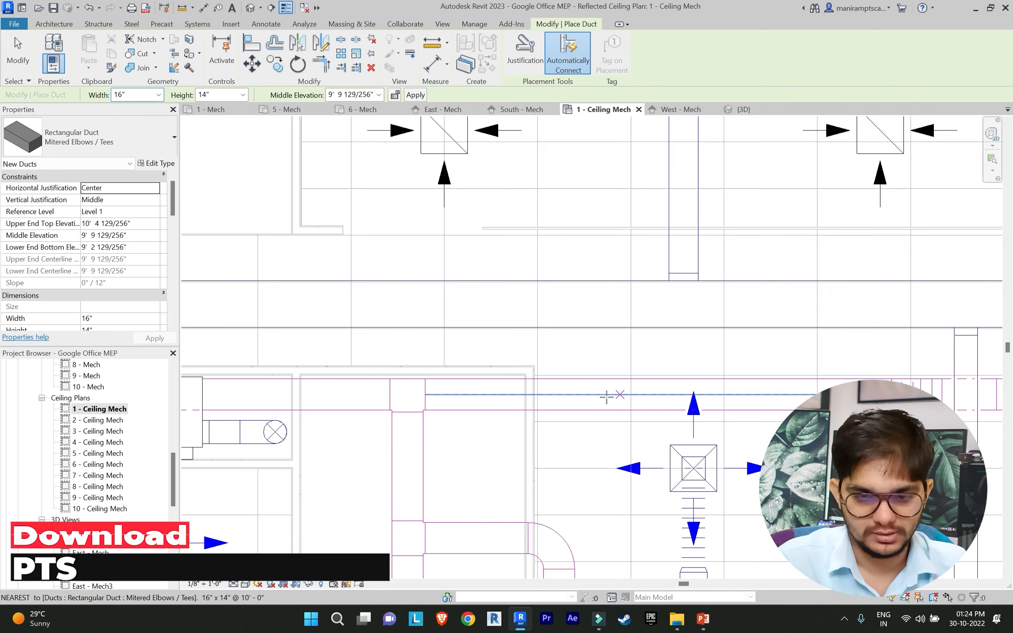
left_click(575, 394)
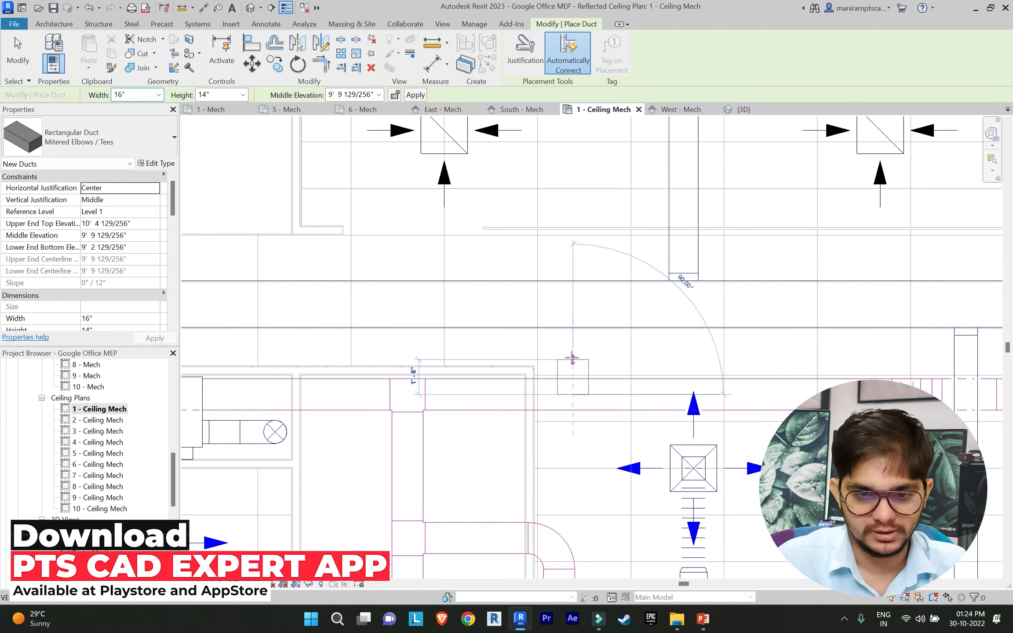
left_click(573, 350)
key("Escape")
key("Escape")
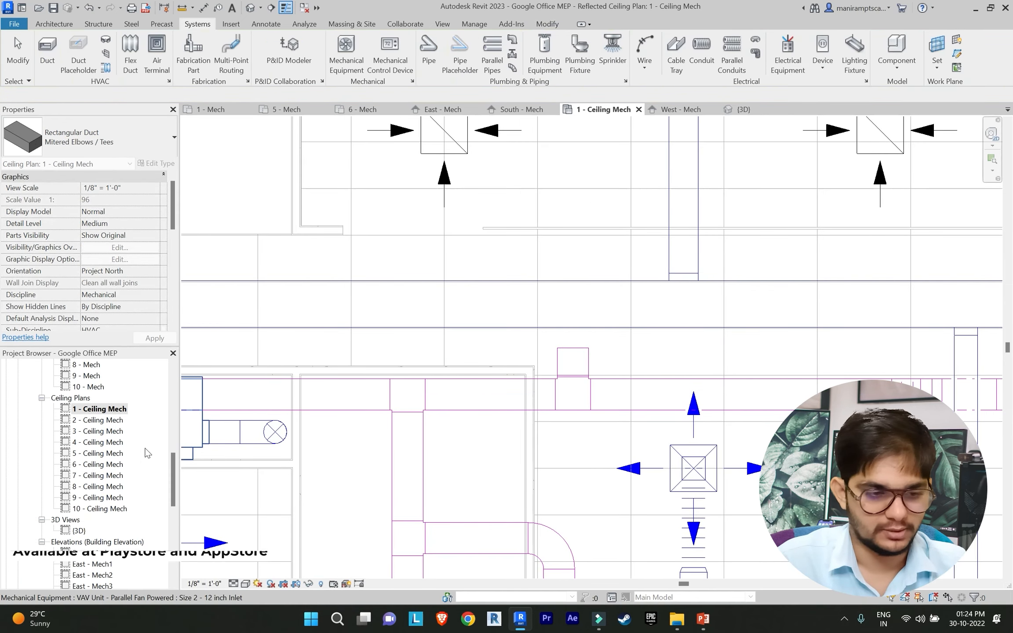
Step: Try to draw a horizontal 16" x 14" duct from the end of the short branch, parallel to the main return duct
scroll(147, 453, "down", 5)
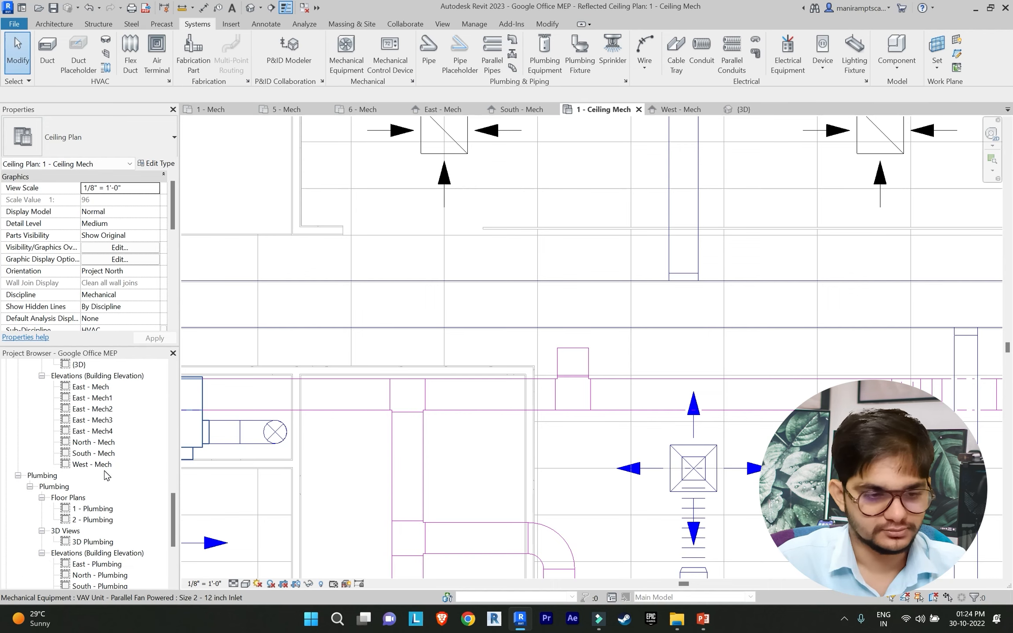
scroll(105, 474, "up", 1)
scroll(387, 422, "down", 8)
scroll(398, 445, "up", 4)
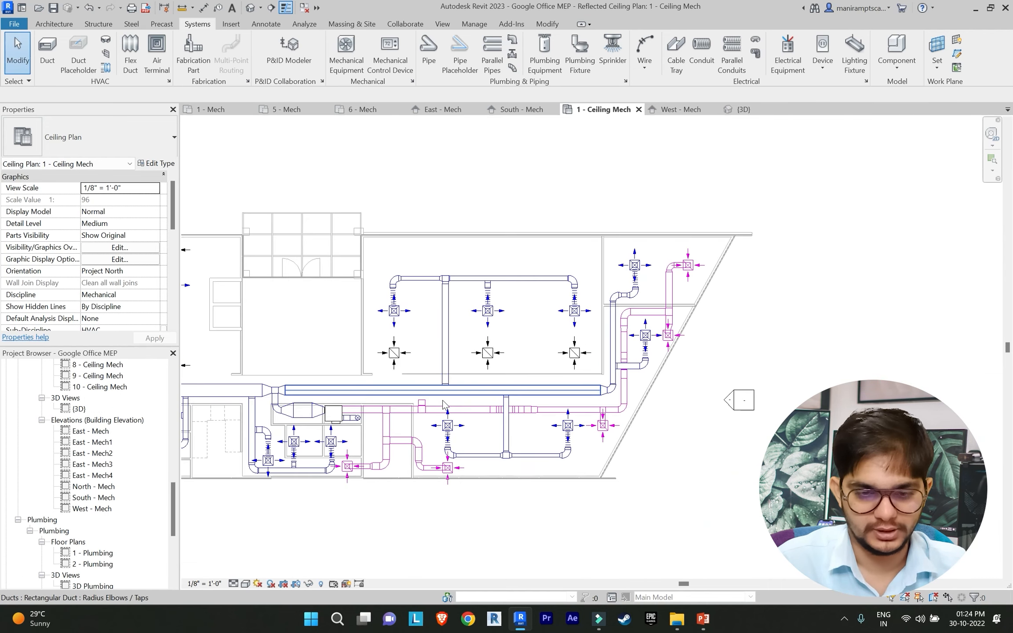
scroll(401, 449, "up", 2)
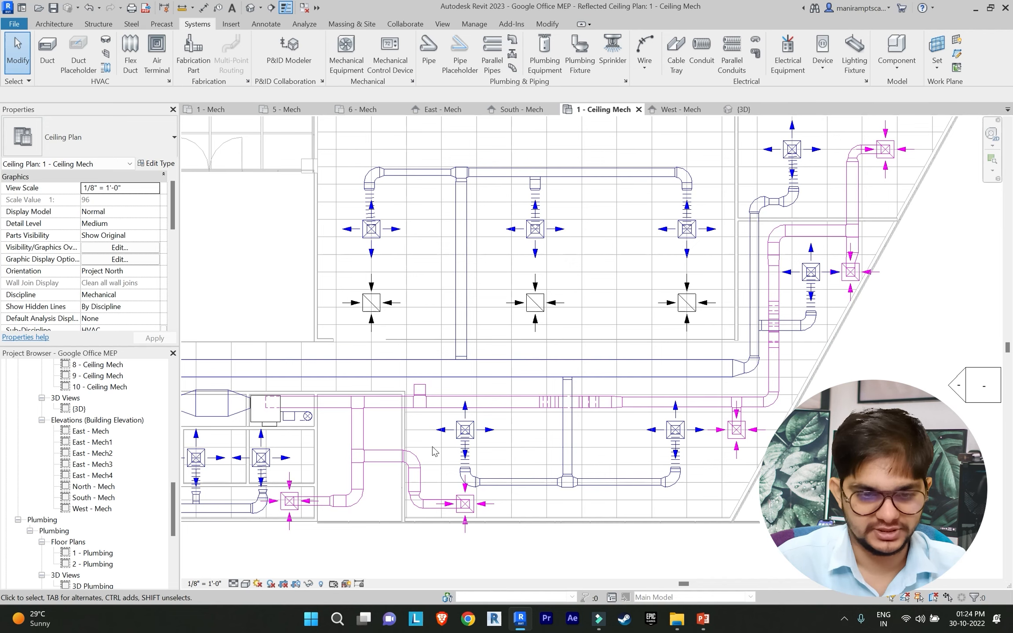
scroll(476, 355, "up", 4)
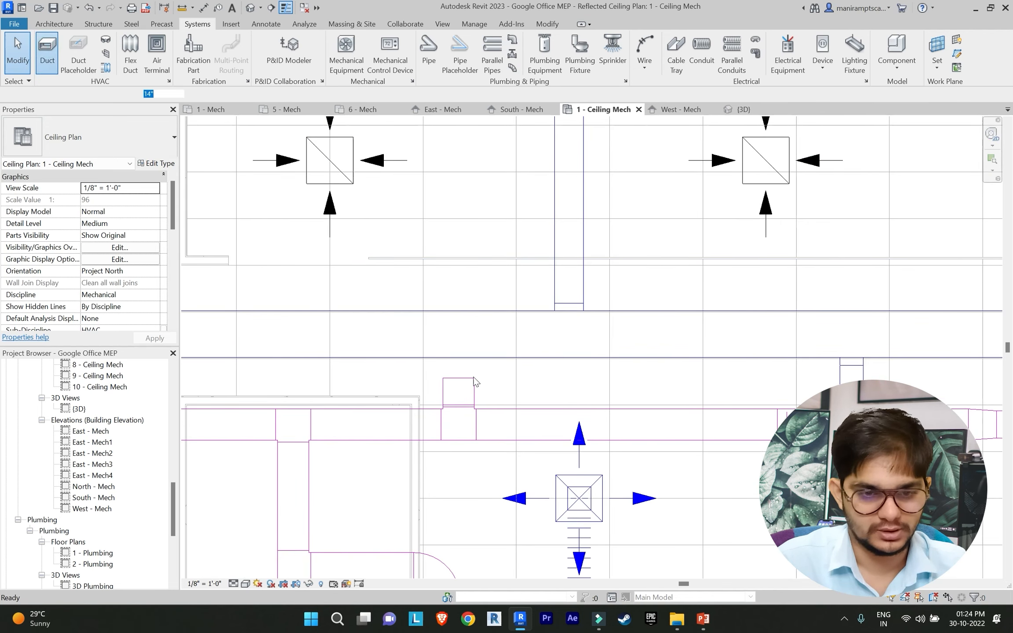
left_click(47, 48)
scroll(579, 366, "up", 1)
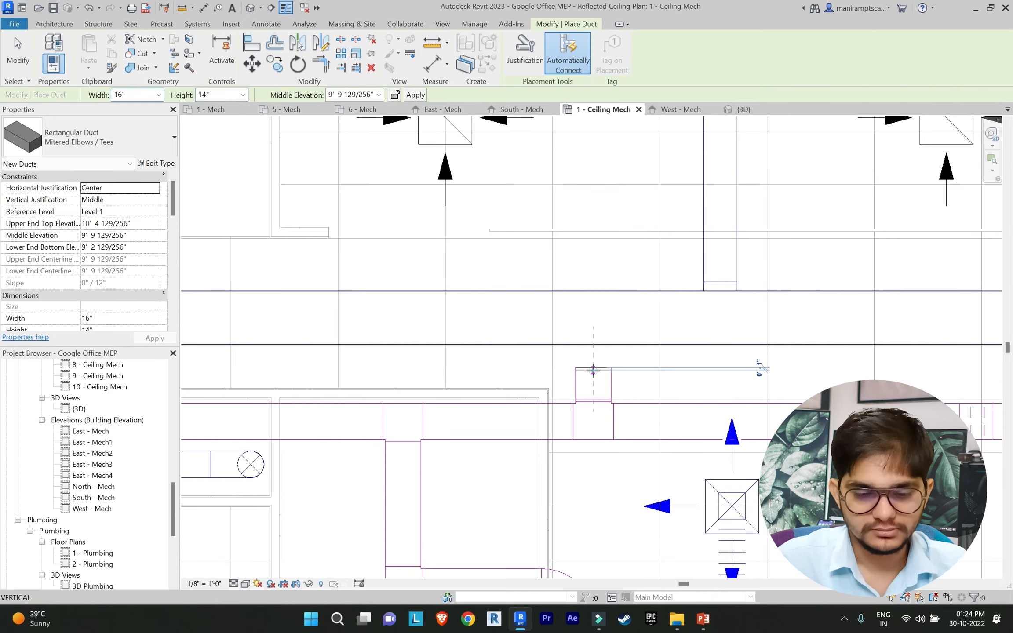
scroll(593, 370, "down", 3)
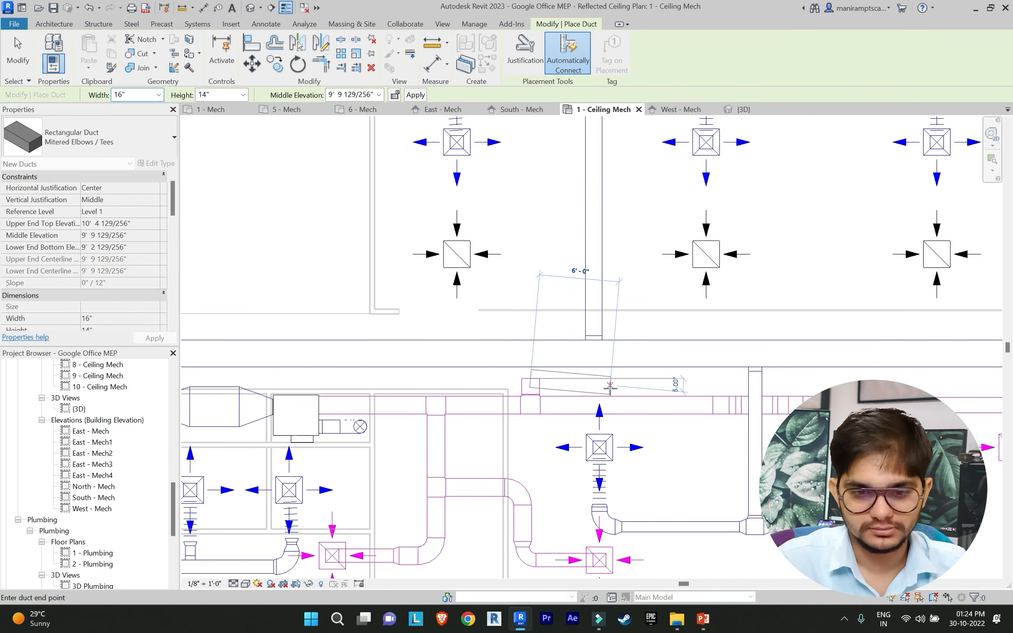
scroll(610, 387, "up", 1)
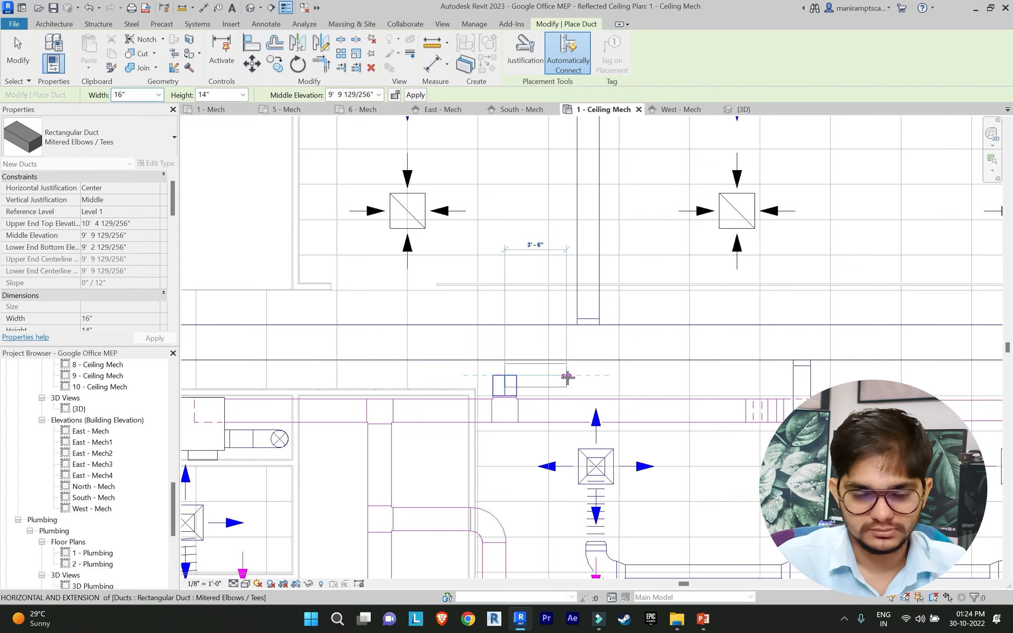
left_click(536, 379)
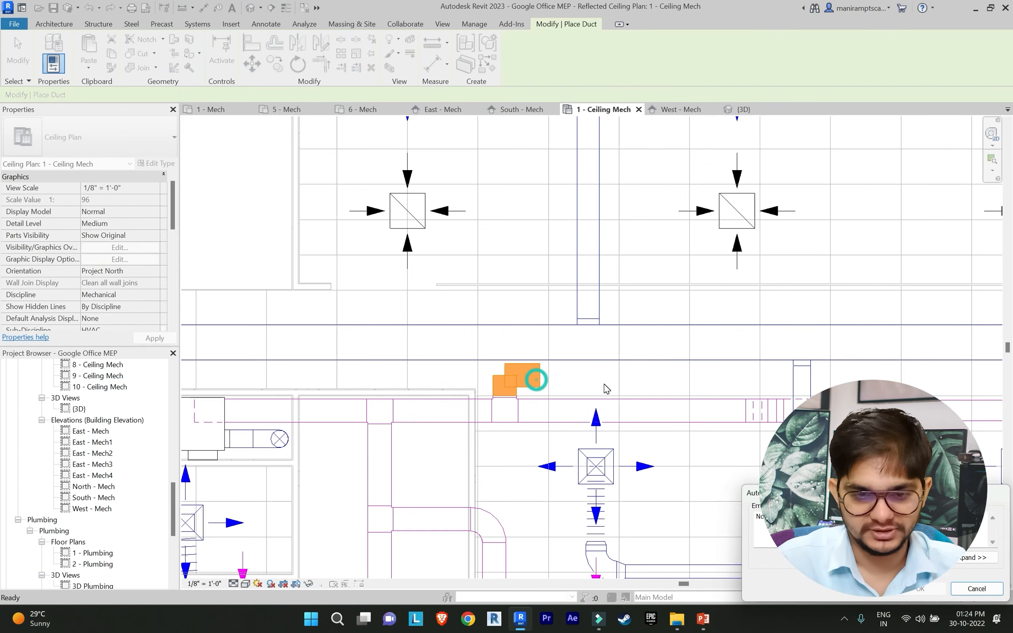
left_click(985, 589)
scroll(574, 377, "up", 3)
key("Escape")
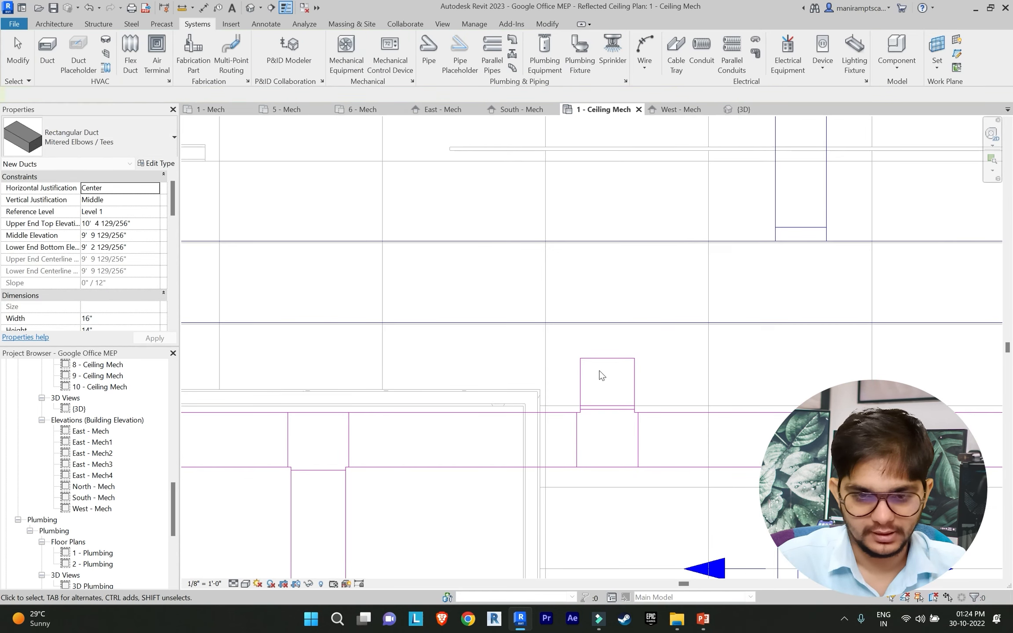
Step: Remove the short branch duct and its tee from the main return duct
scroll(601, 368, "down", 5)
middle_click_drag(601, 368, 589, 394)
scroll(588, 393, "up", 2)
scroll(591, 398, "down", 3)
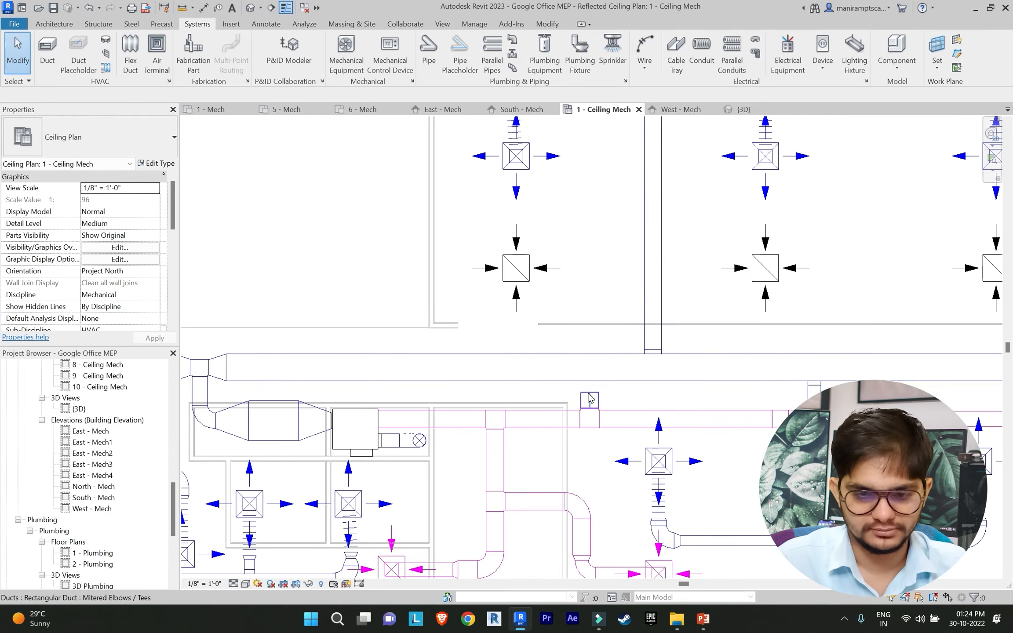
scroll(688, 409, "up", 4)
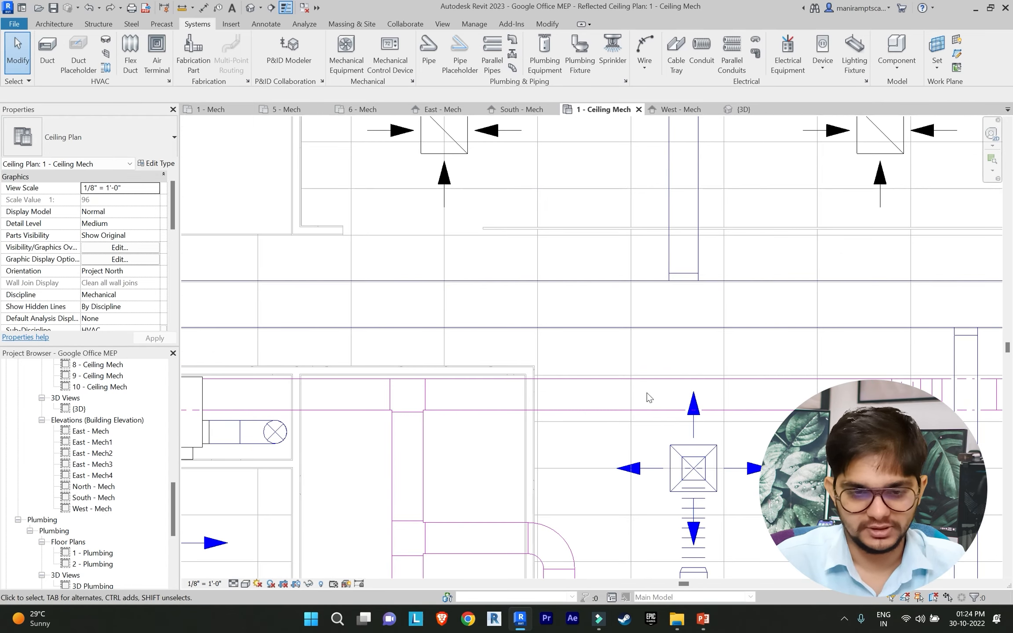
Step: Examine the ceiling plan for another route from the return ducts to the large room's three unconnected return diffusers
scroll(651, 395, "down", 3)
scroll(666, 377, "down", 2)
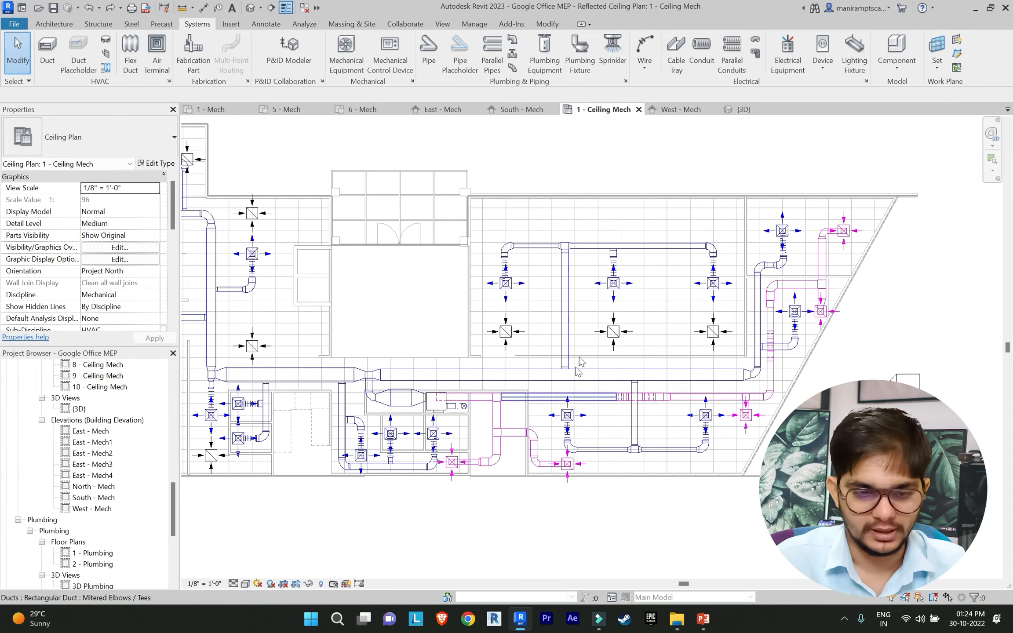
scroll(556, 315, "down", 3)
scroll(552, 343, "up", 2)
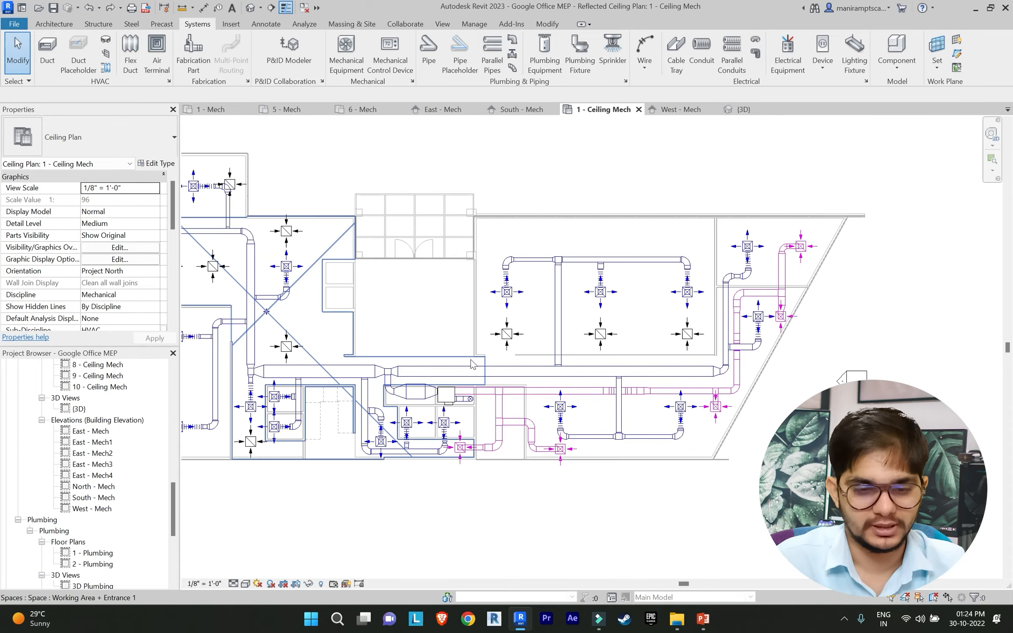
middle_click_drag(533, 350, 569, 354)
scroll(530, 367, "up", 2)
scroll(540, 366, "up", 1)
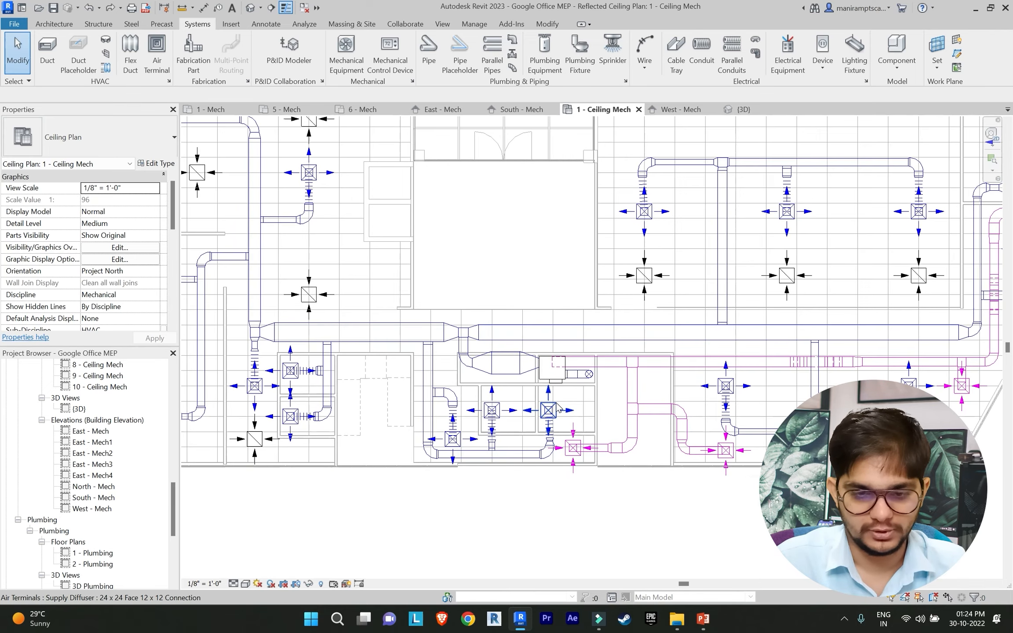
scroll(557, 405, "up", 1)
scroll(562, 400, "up", 1)
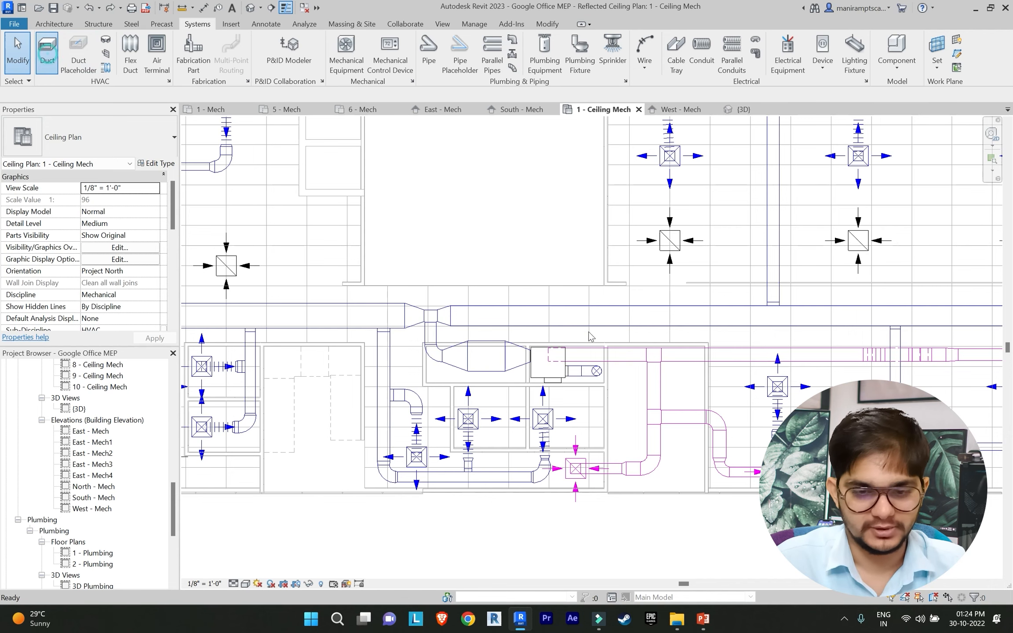
scroll(592, 337, "down", 1)
middle_click_drag(611, 342, 640, 316)
scroll(591, 409, "up", 2)
middle_click_drag(656, 397, 690, 396)
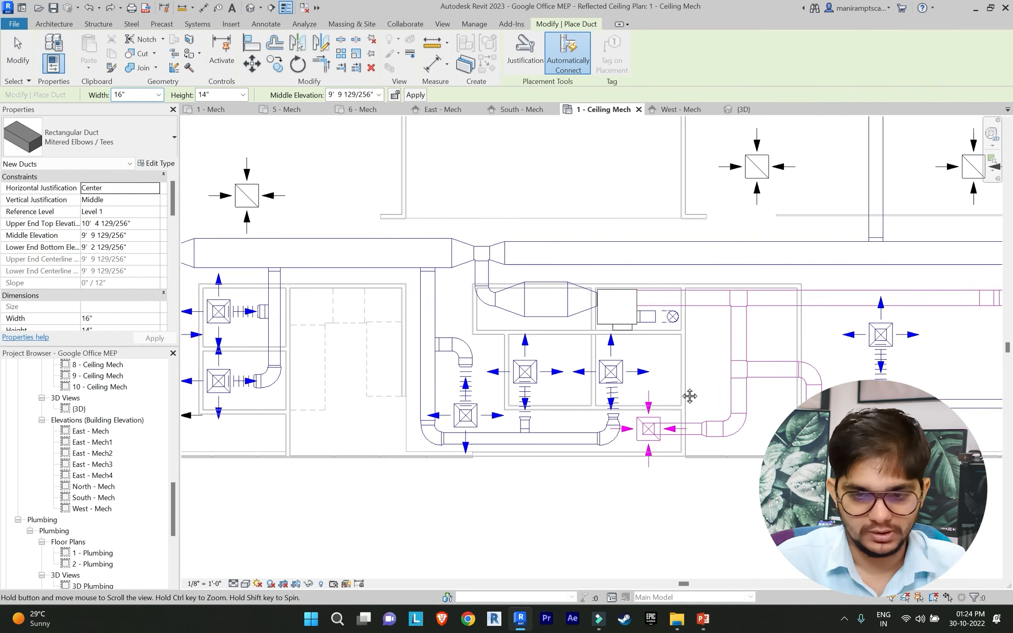
scroll(680, 352, "up", 2)
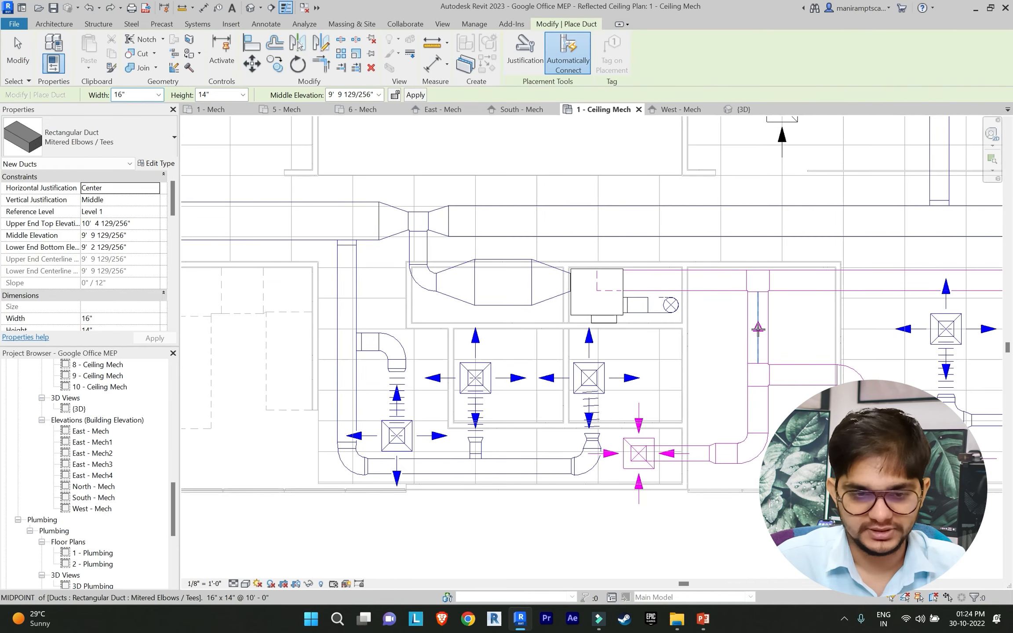
left_click(758, 329)
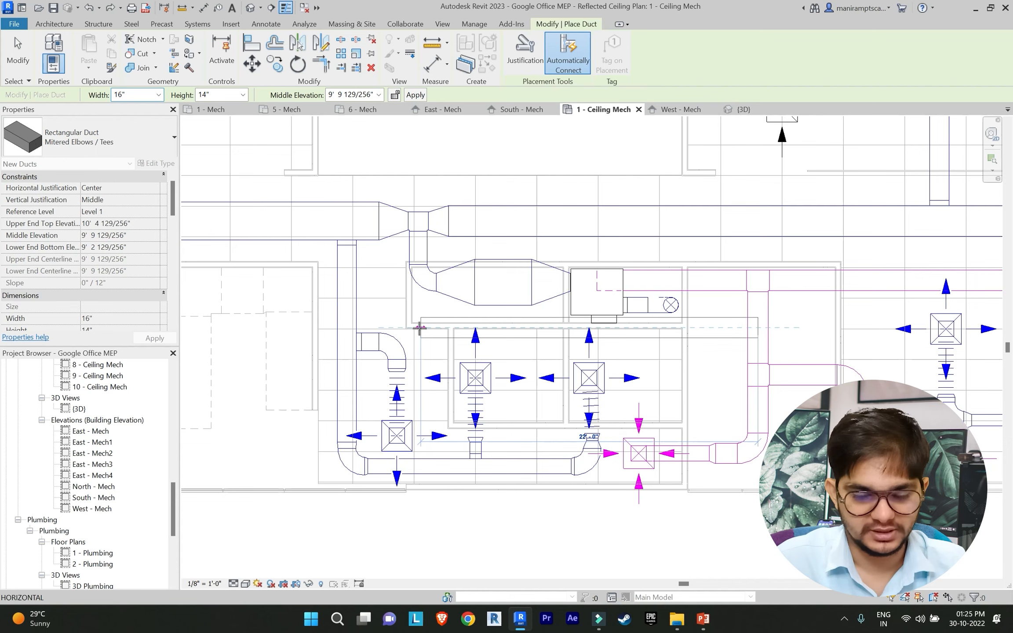
key("Escape")
scroll(699, 352, "down", 2)
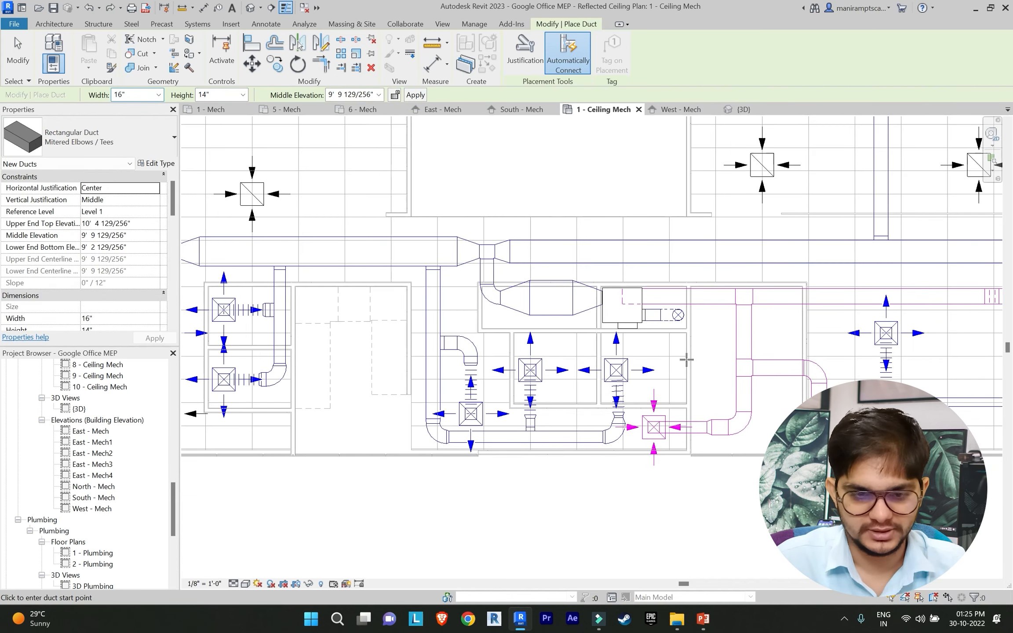
scroll(687, 359, "down", 3)
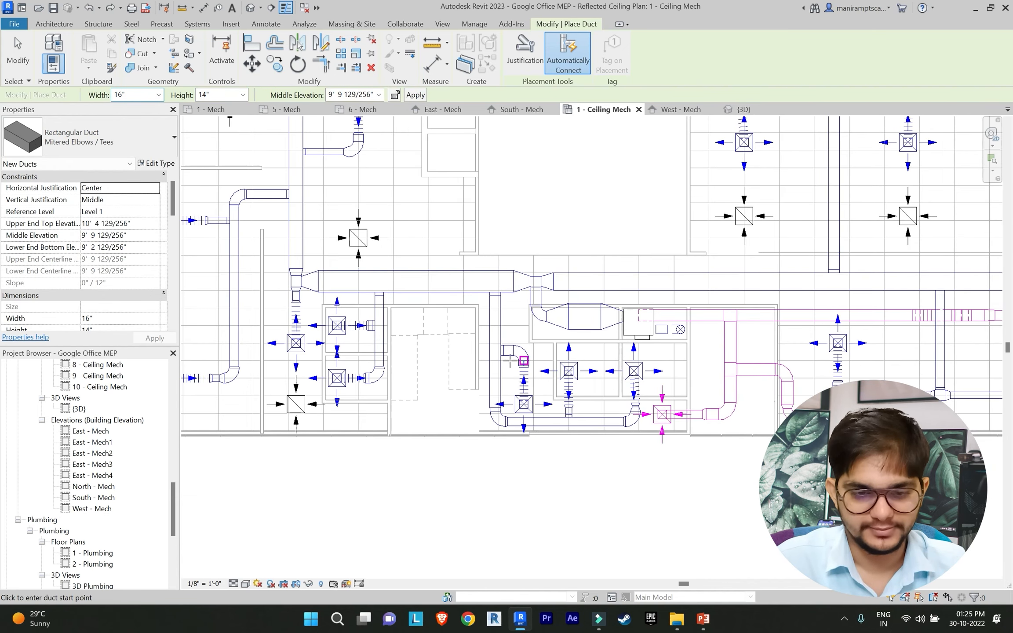
middle_click_drag(522, 350, 519, 363)
scroll(520, 363, "up", 4)
key("Escape")
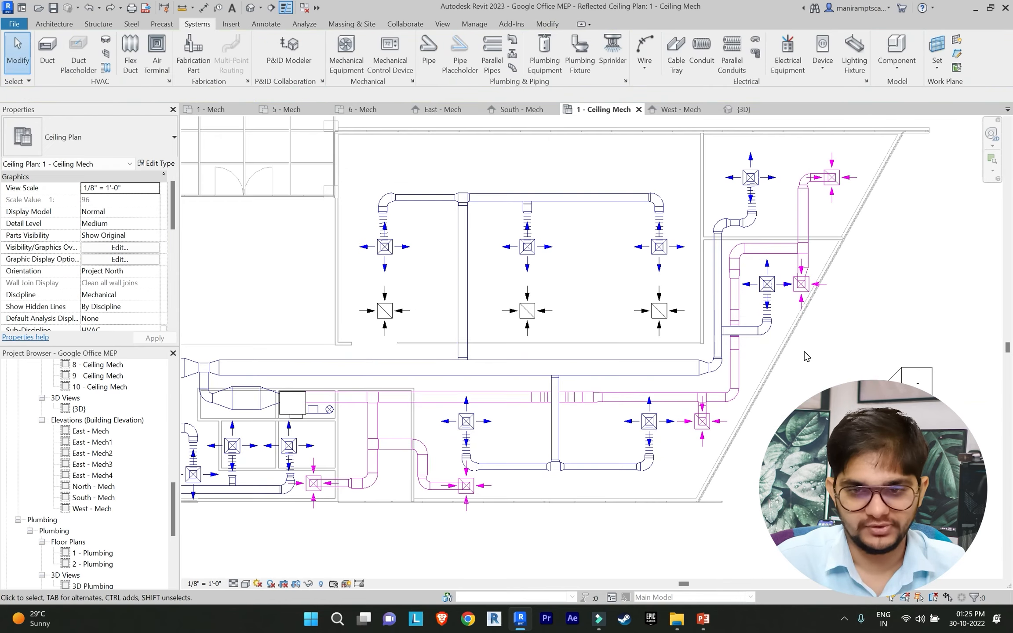
scroll(778, 336, "down", 3)
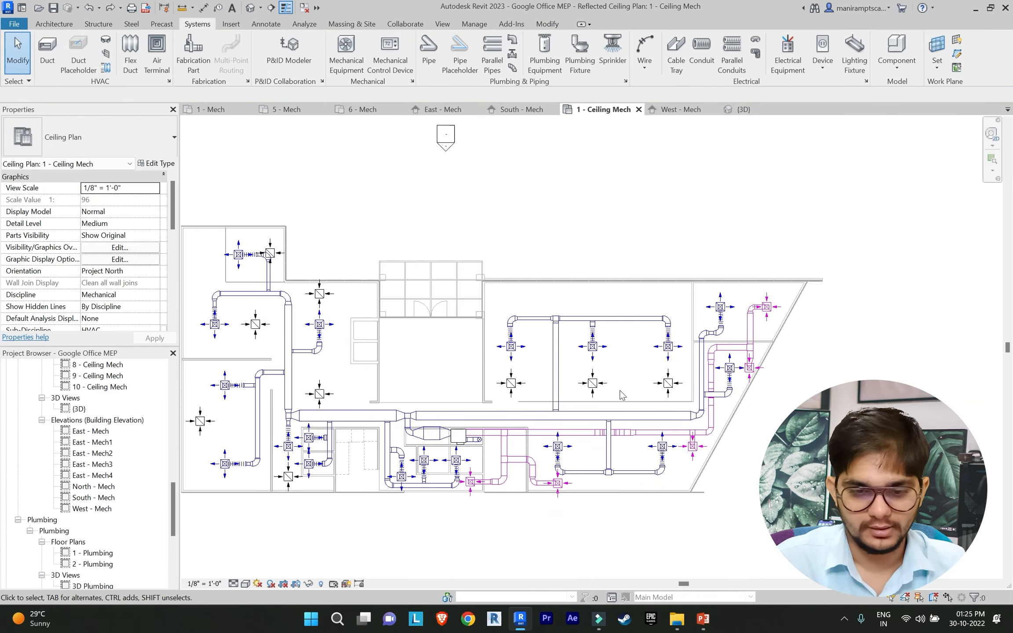
scroll(625, 317, "up", 3)
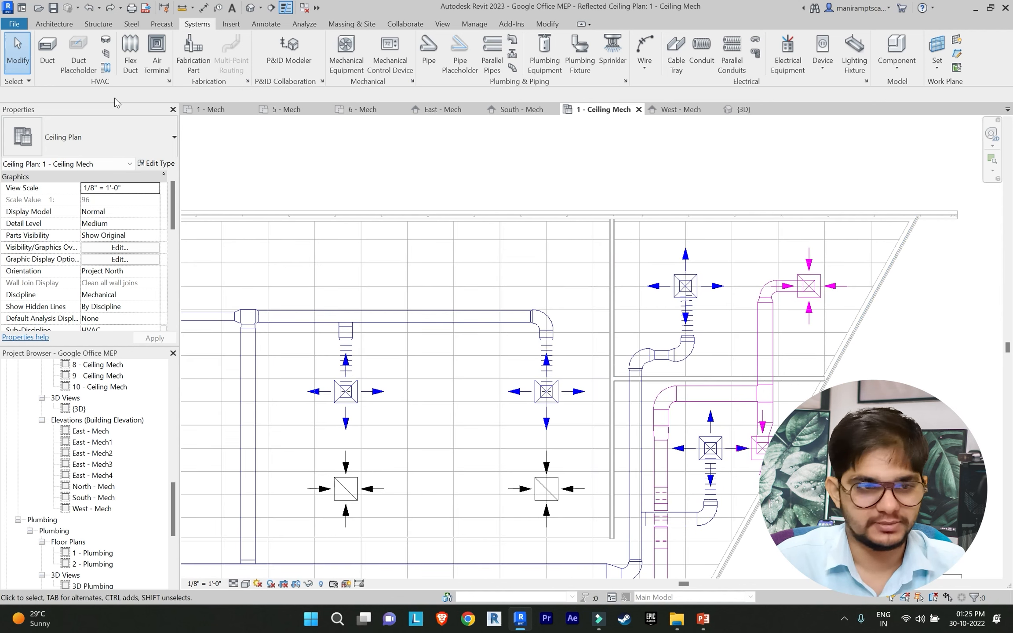
left_click(764, 341)
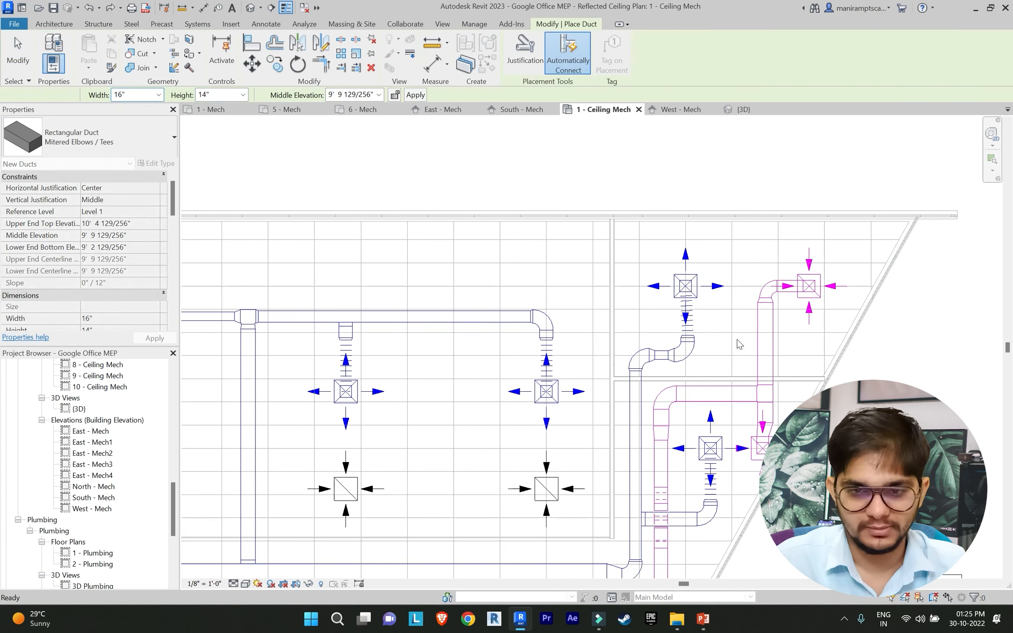
key("Escape")
Step: Convert the return duct elbow beside the upper corner room's return diffuser into a tee
left_click(767, 282)
key("Escape")
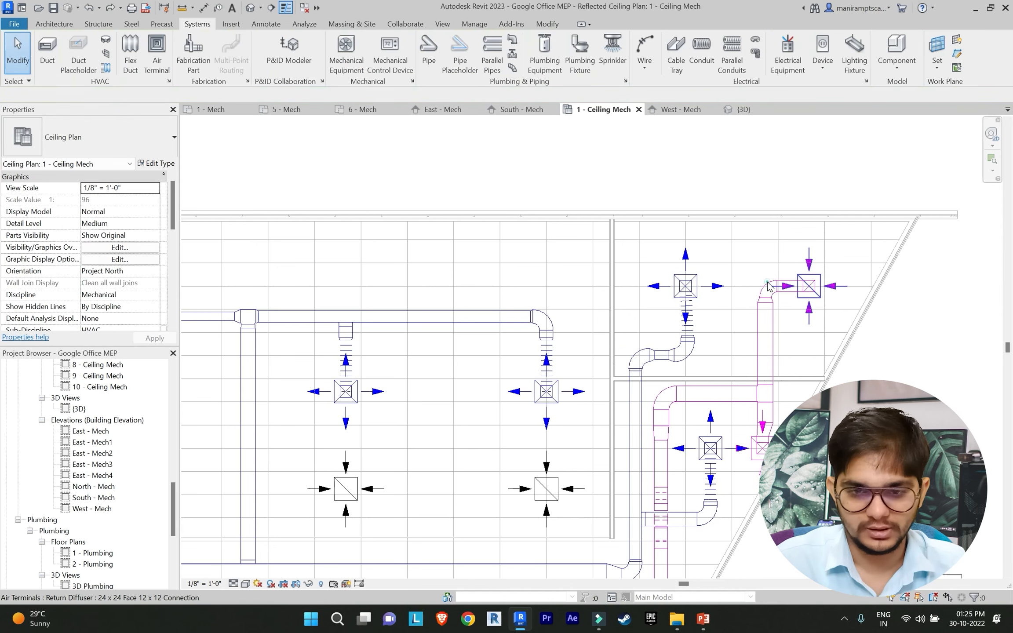
left_click(768, 286)
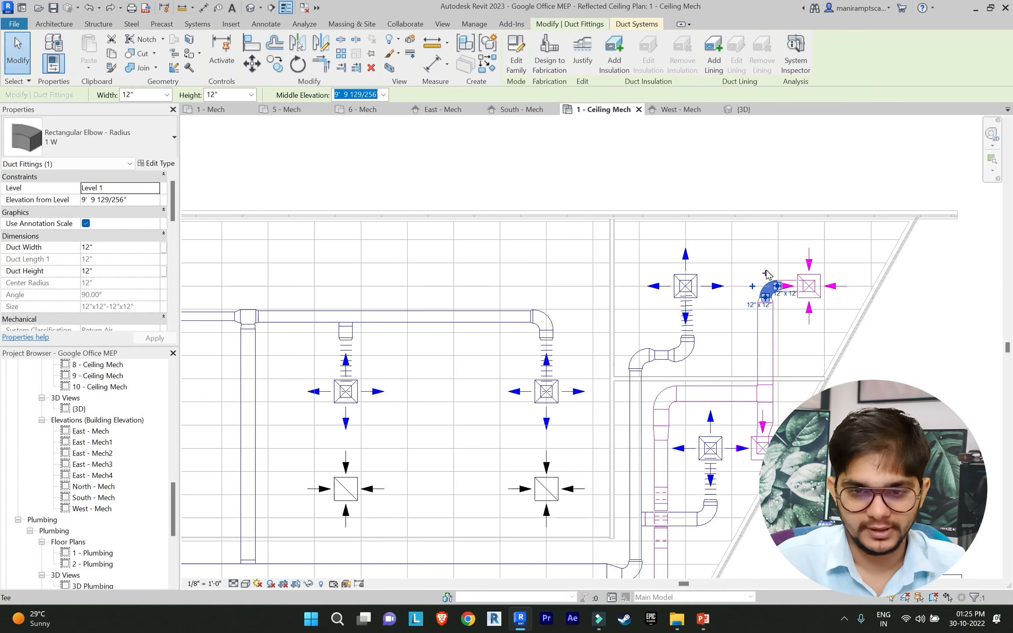
key("Delete")
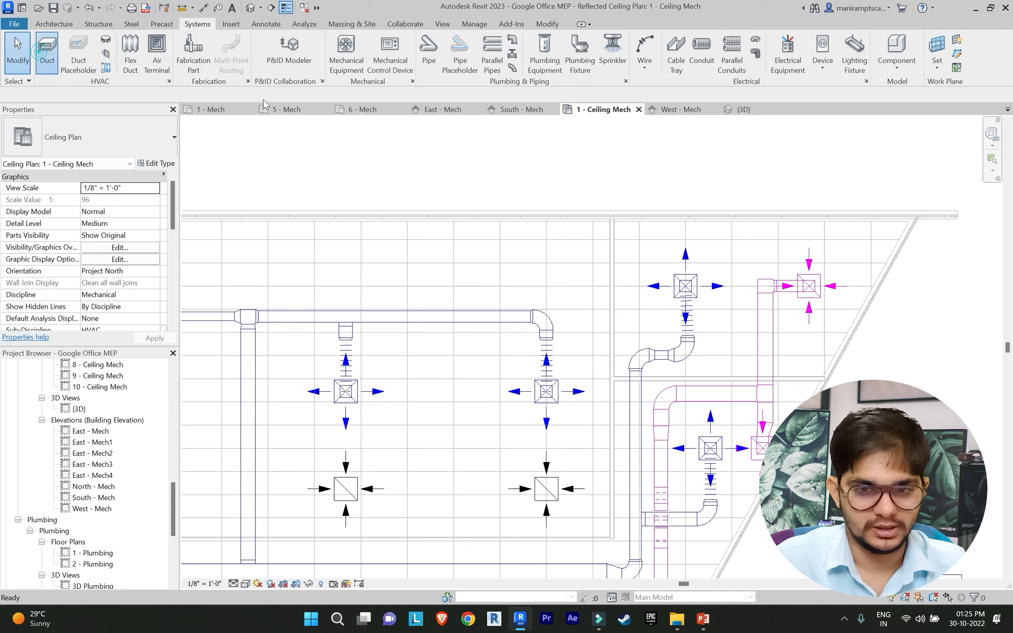
Step: Route a 16" x 14" return duct from the tee over the corner room, down into the large room and across to above its middle return diffuser
key("d")
key("t")
left_click(766, 285)
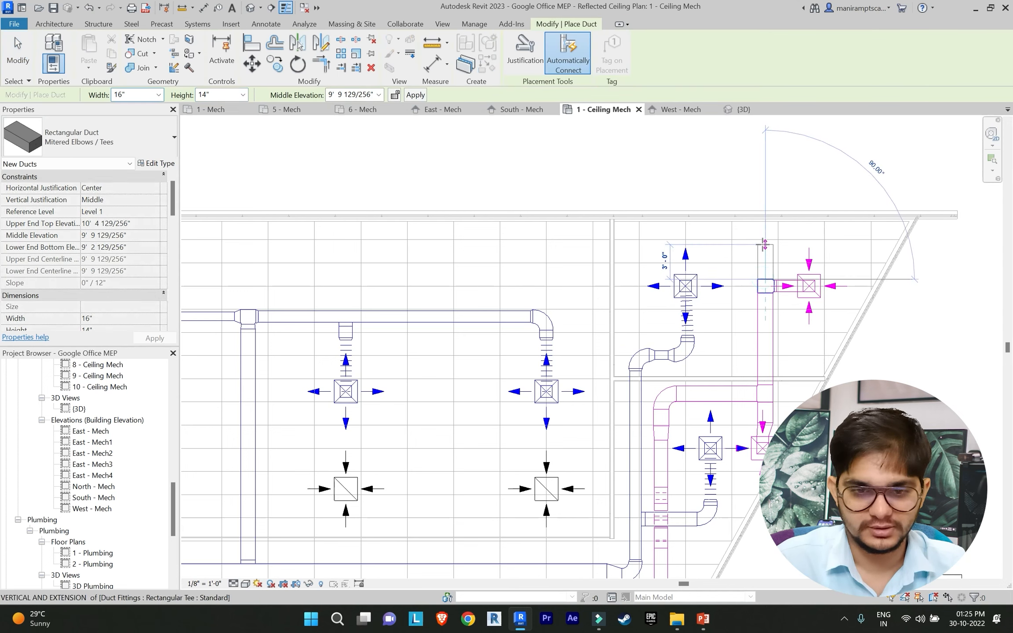
left_click(765, 245)
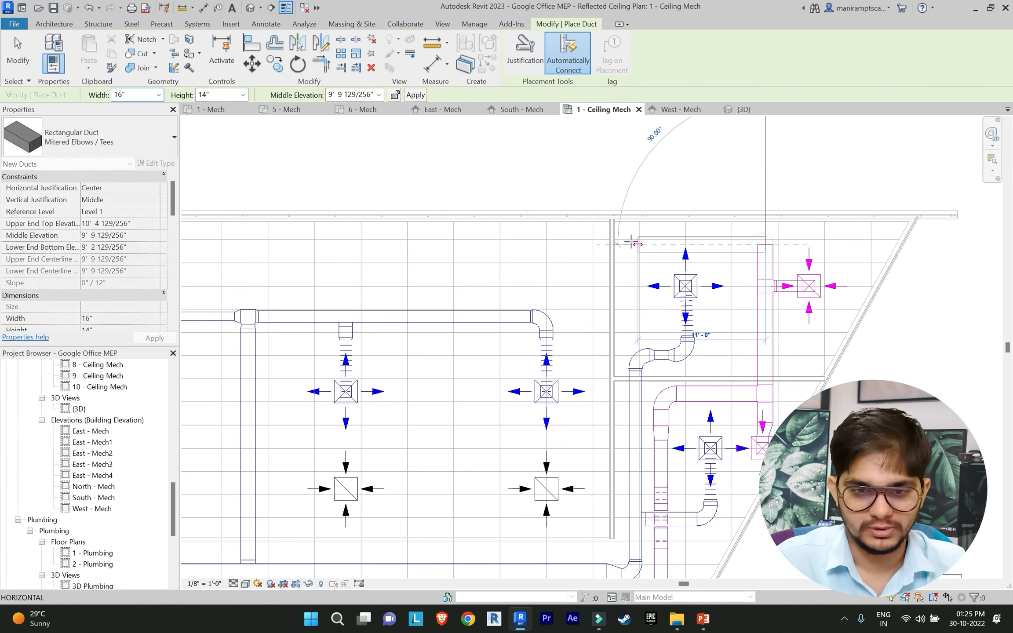
left_click(593, 240)
scroll(599, 291, "down", 1)
middle_click_drag(600, 290, 618, 165)
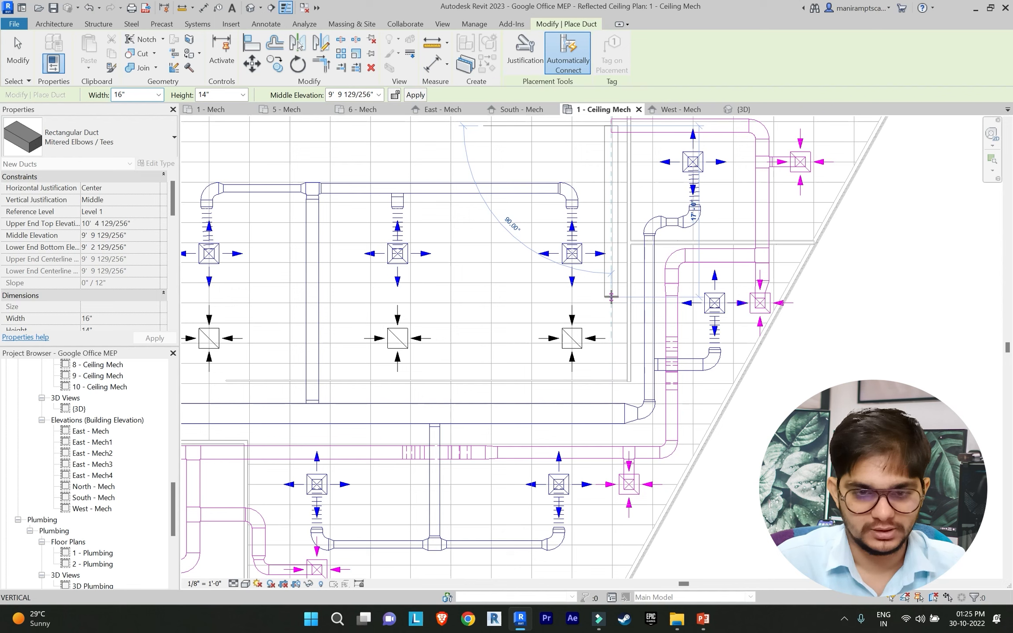
left_click(611, 297)
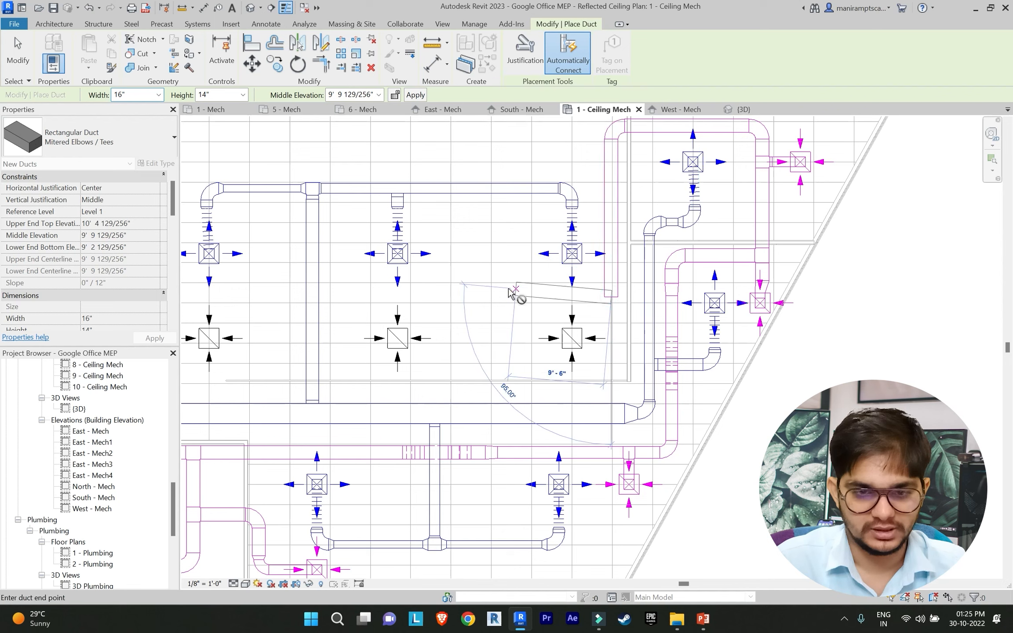
left_click(404, 297)
key("Escape")
key("Escape")
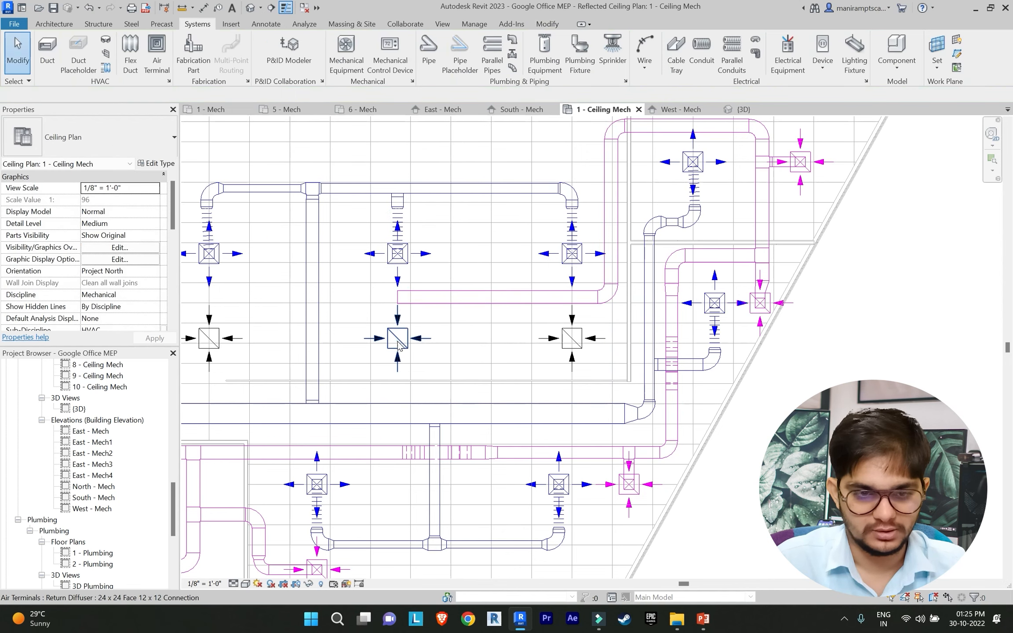
Step: Connect the large room's middle and right return diffusers into the new horizontal return duct above them
left_click(398, 345)
left_click(586, 51)
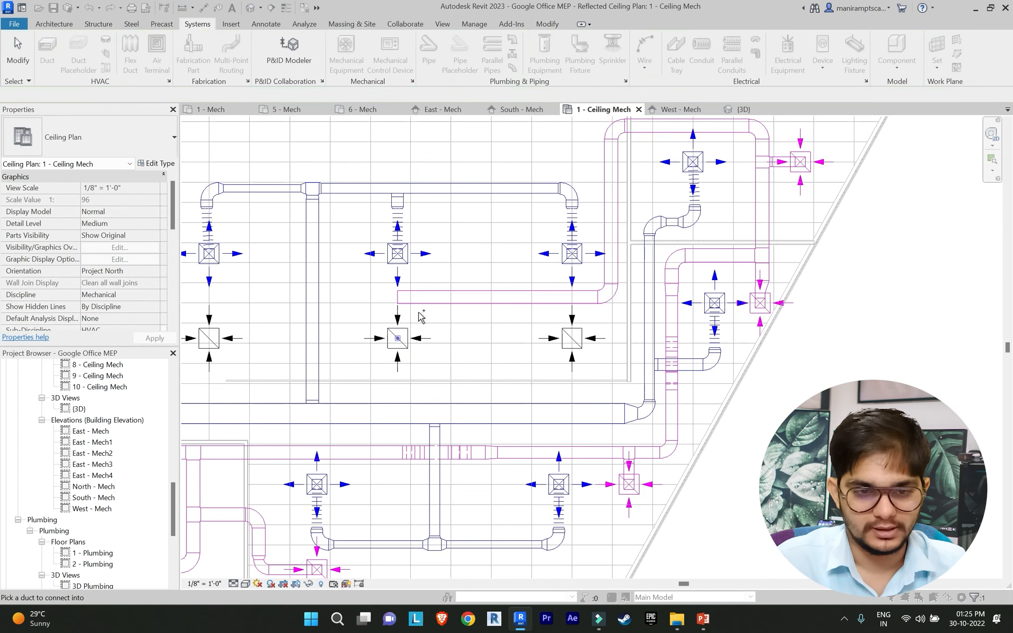
left_click(568, 299)
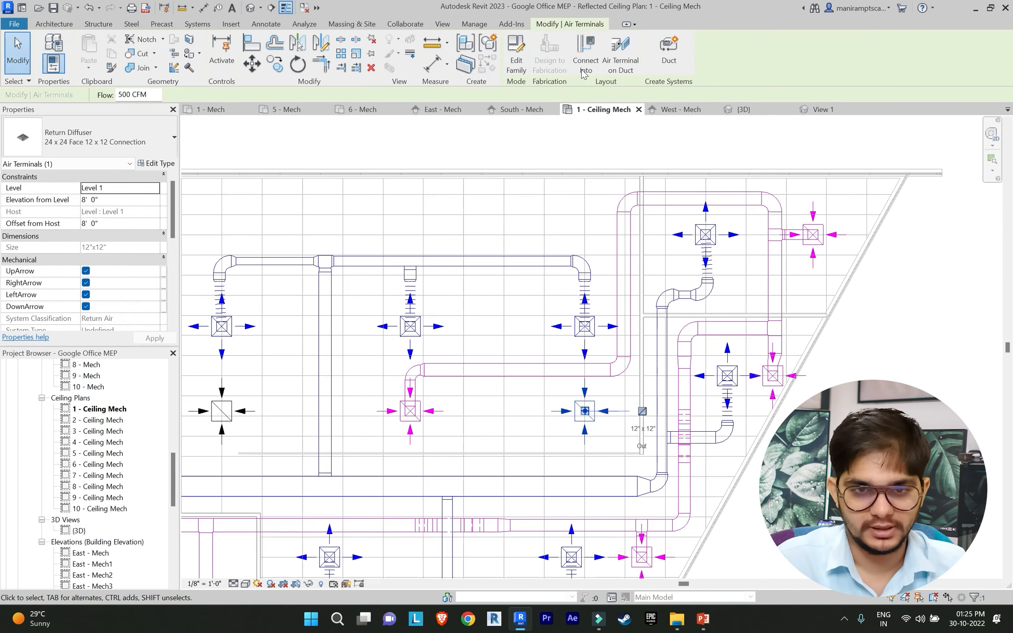
left_click(586, 57)
left_click(570, 373)
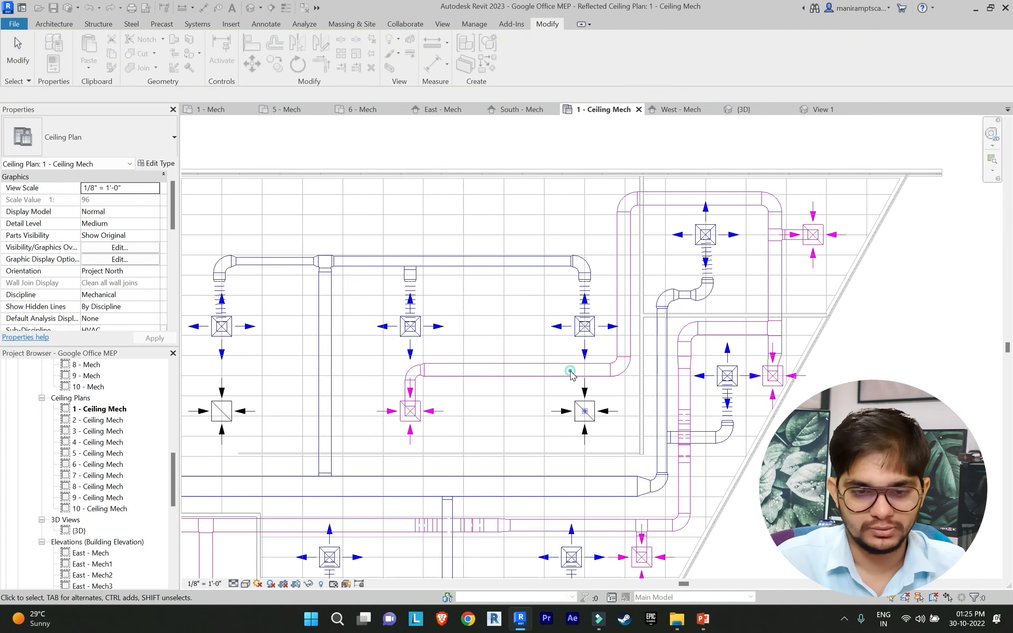
left_click(584, 411)
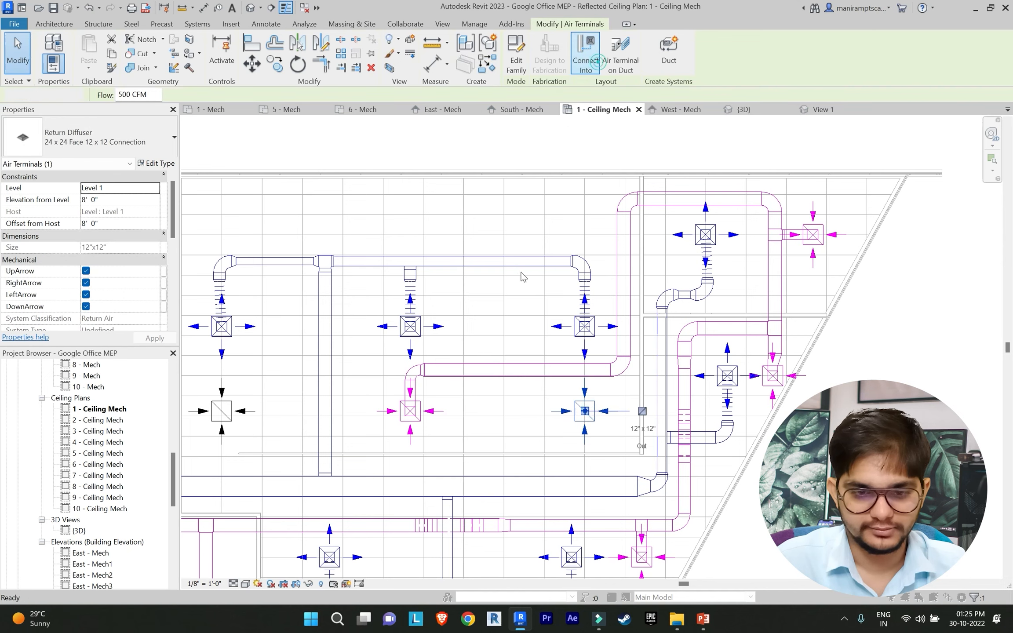
left_click(586, 51)
left_click(535, 382)
Step: Convert the return duct elbow at the large room's upper right corner into a tee
middle_click_drag(489, 333, 602, 354)
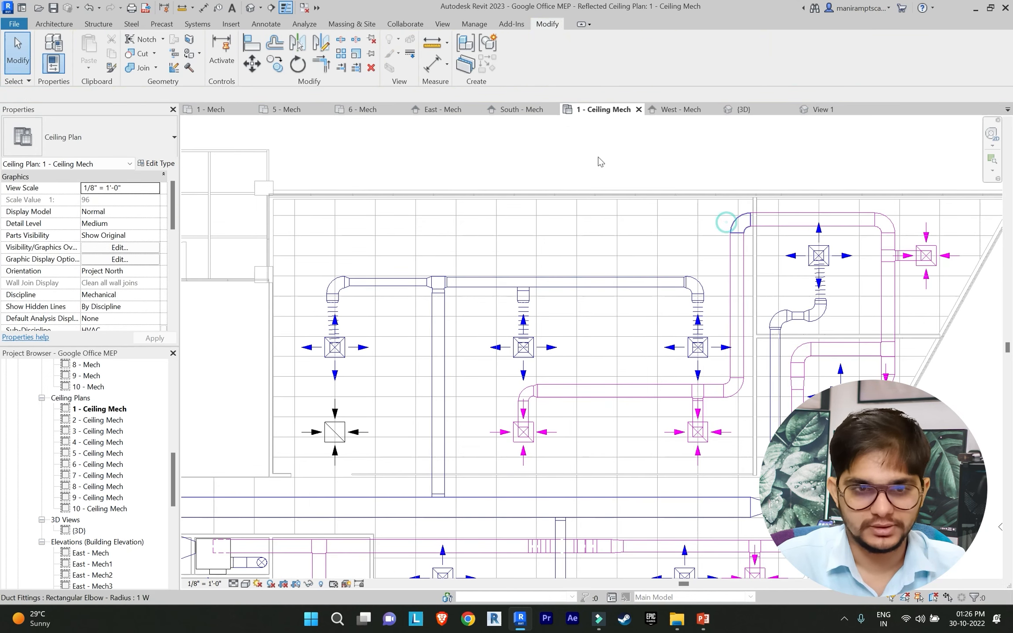
left_click(730, 219)
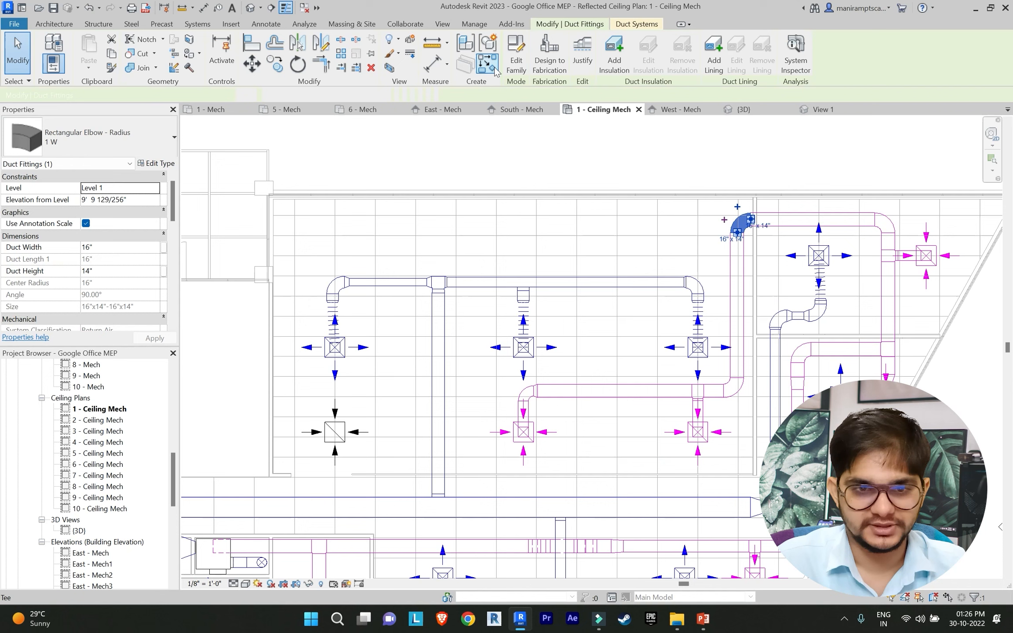
left_click(550, 160)
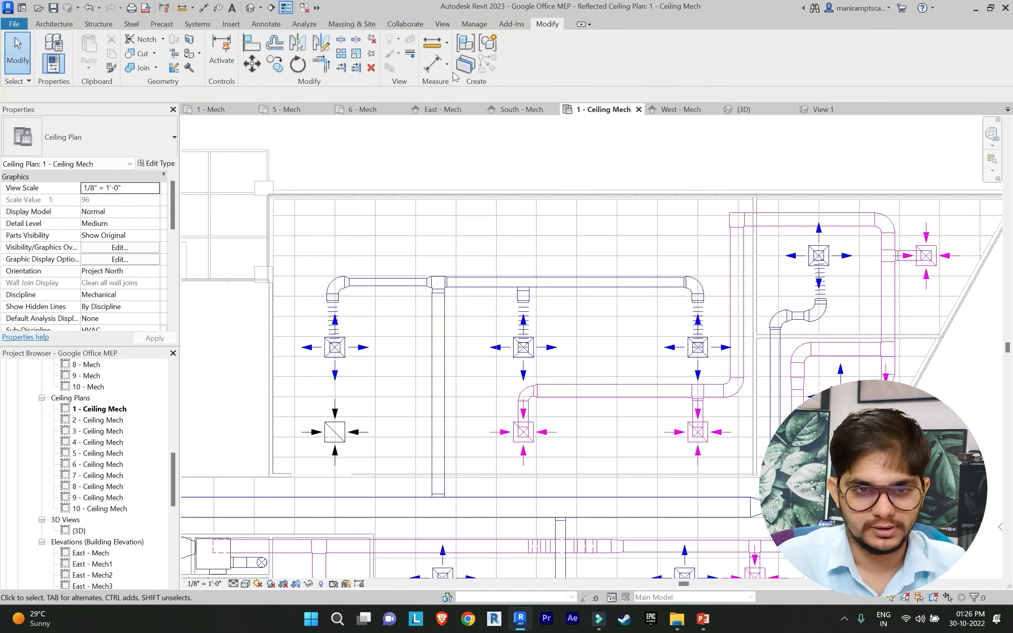
Step: Draw a 16" x 14" return duct from the tee about 42' along the upper wall, then down beside the left return diffuser
left_click(194, 25)
left_click(48, 57)
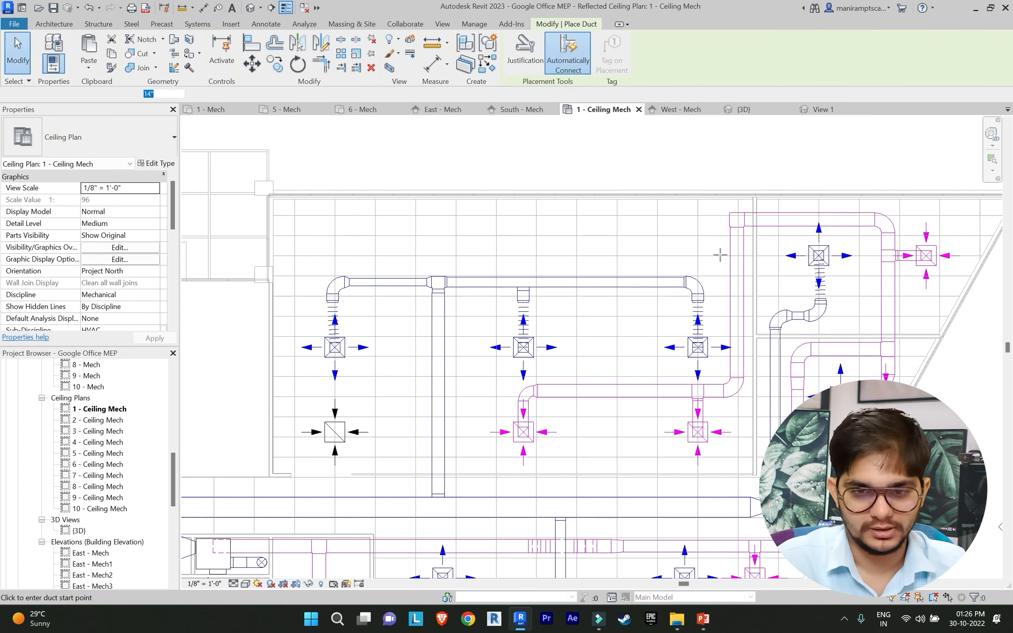
left_click(729, 220)
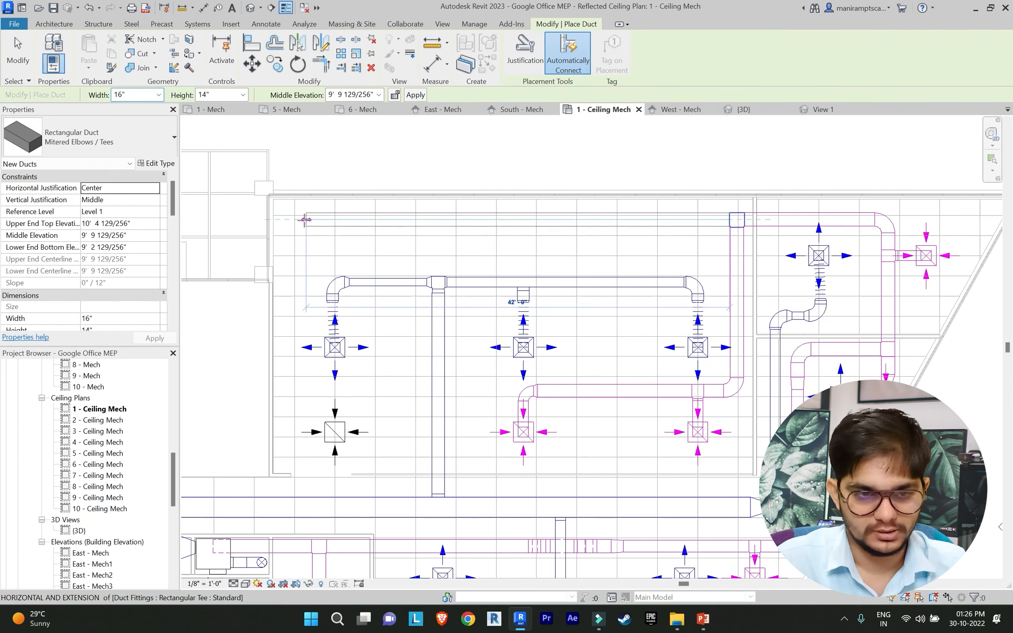
left_click(302, 223)
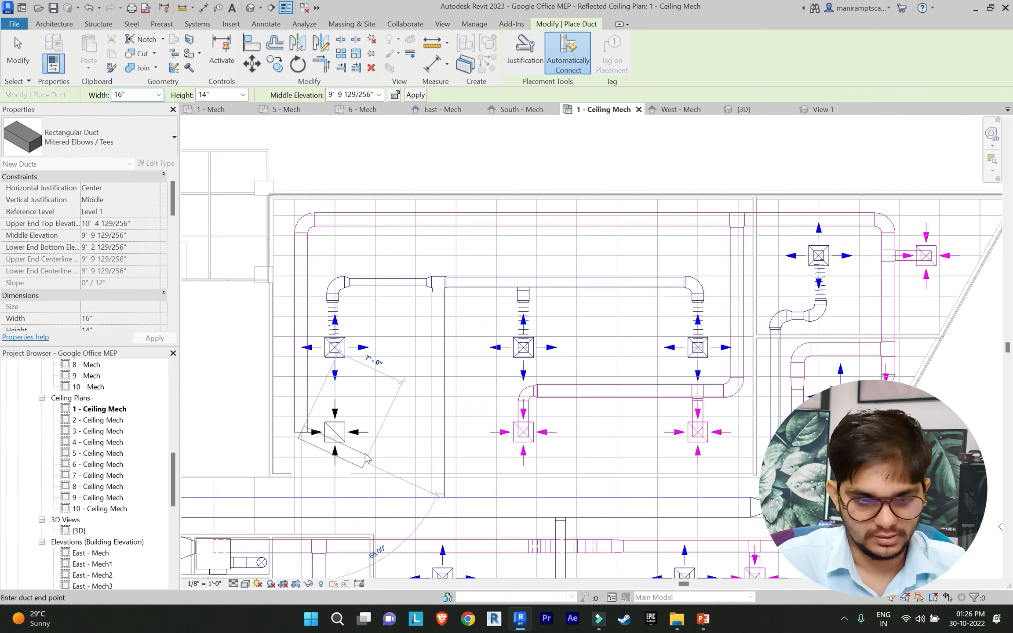
key("Escape")
key("Escape")
Step: Connect the large room's left return diffuser into the vertical return duct beside it
left_click(338, 433)
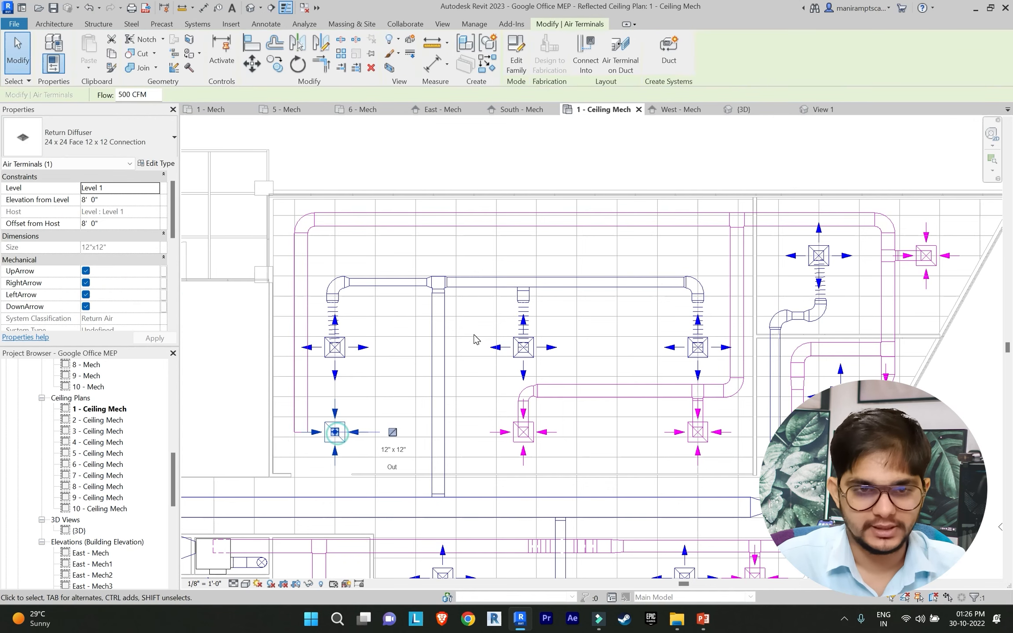
left_click(587, 55)
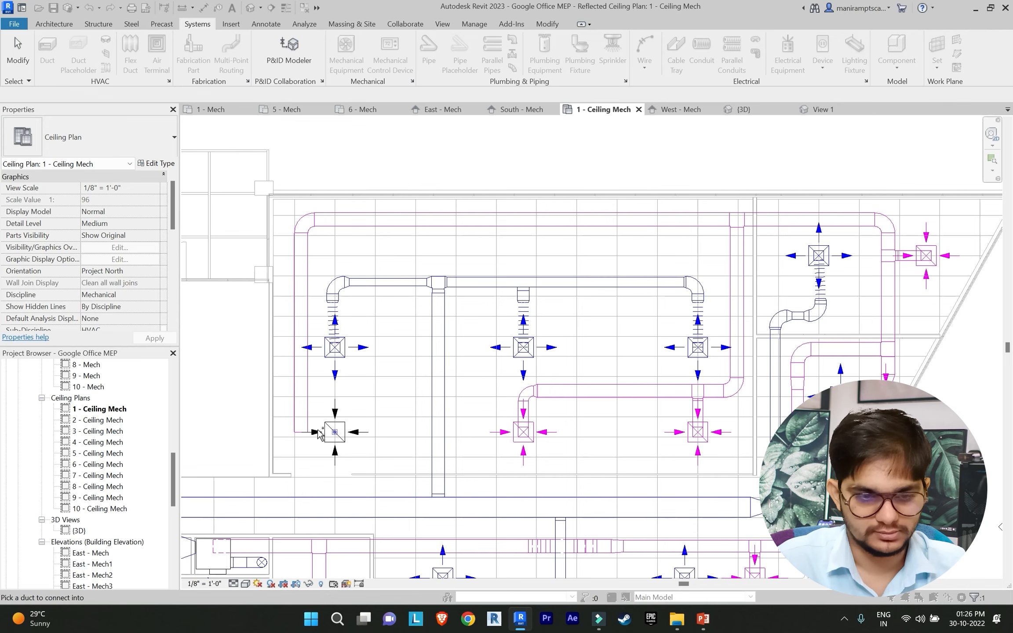
scroll(320, 435, "up", 3)
key("Escape")
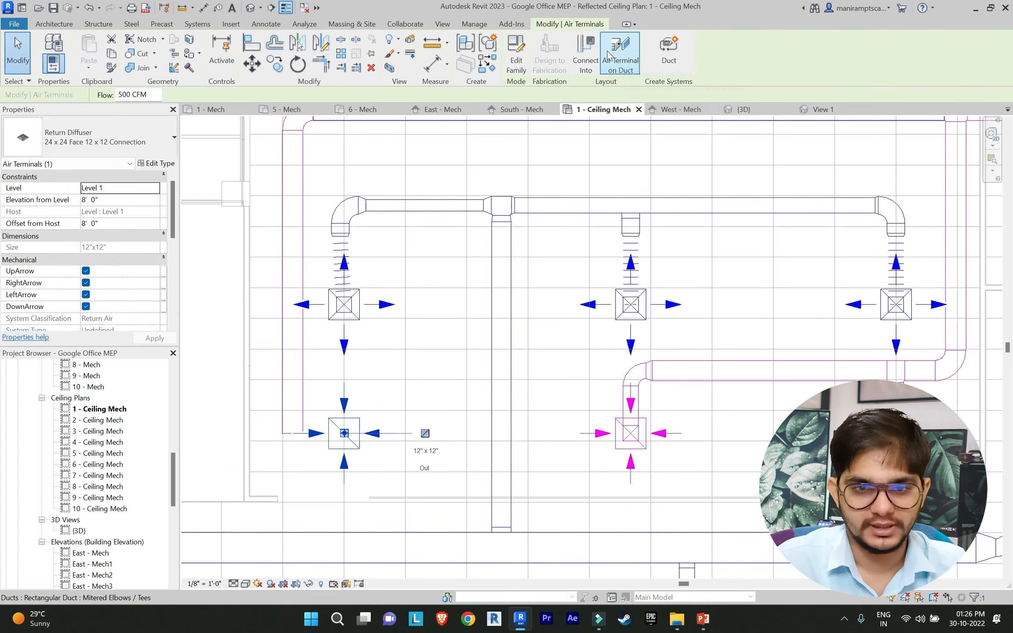
left_click(587, 55)
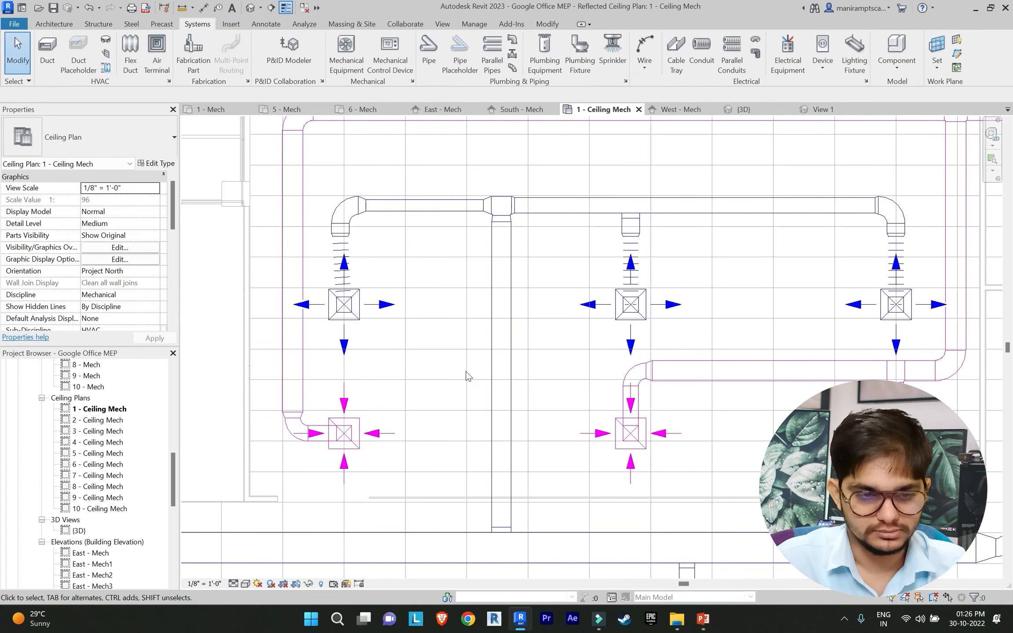
Step: Convert the elbow beside the left return diffuser into a tee with its free outlet facing the corridor
left_click(286, 432)
scroll(531, 333, "down", 1)
middle_click_drag(531, 333, 683, 237)
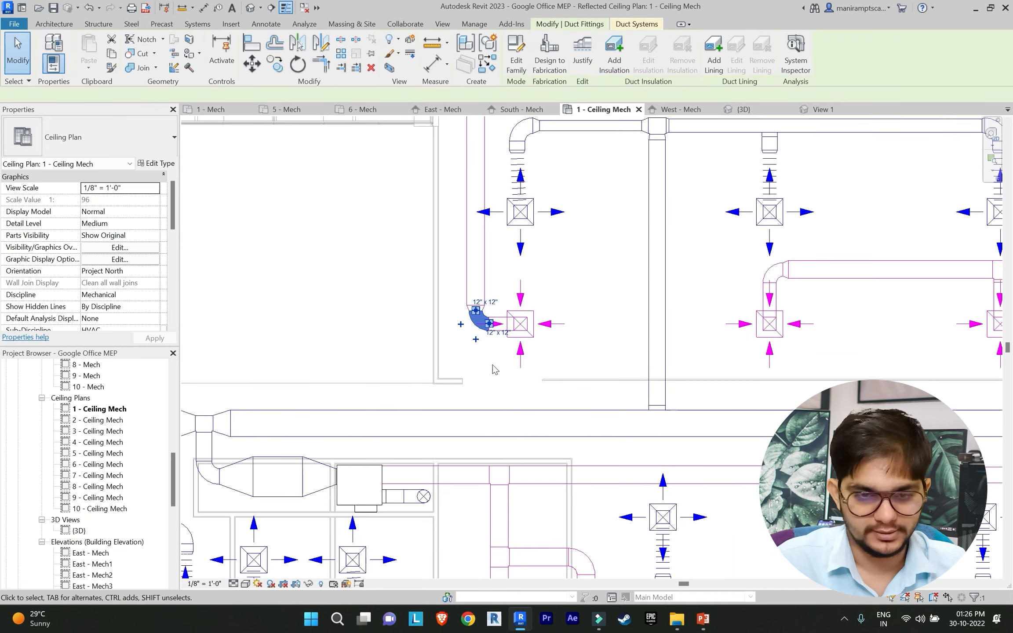
left_click(476, 340)
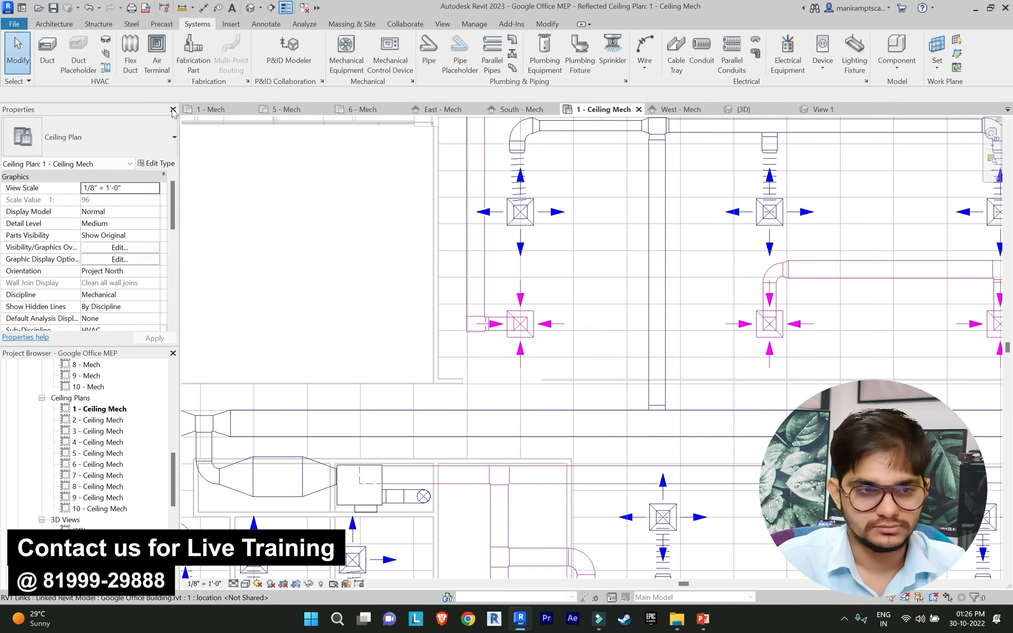
Step: Draw a 16" x 14" return duct from the tee down to the corridor and about 3'-2" left along the wall
left_click(476, 332)
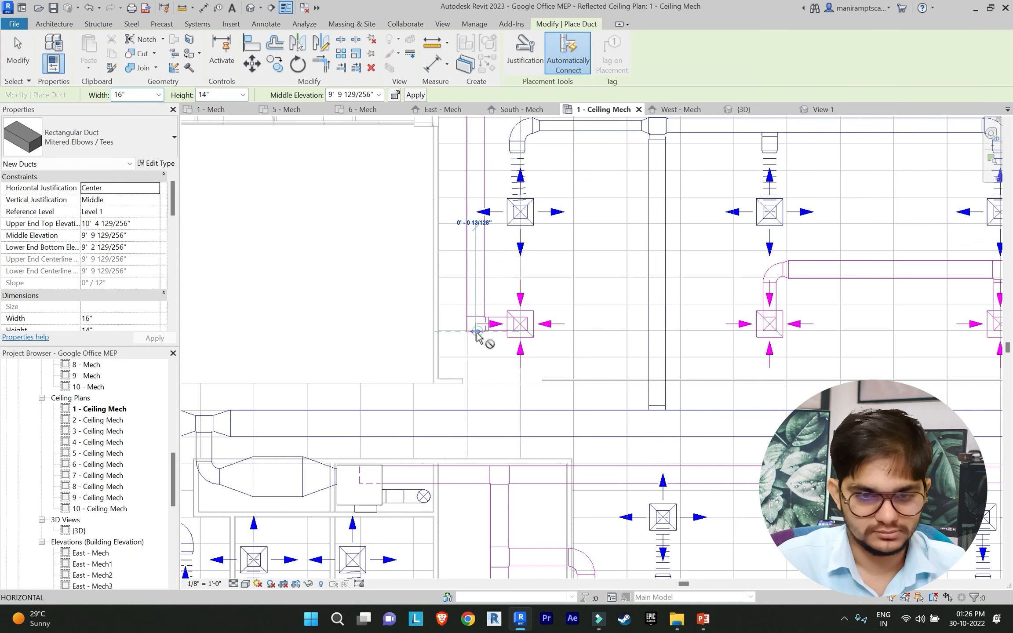
left_click(474, 390)
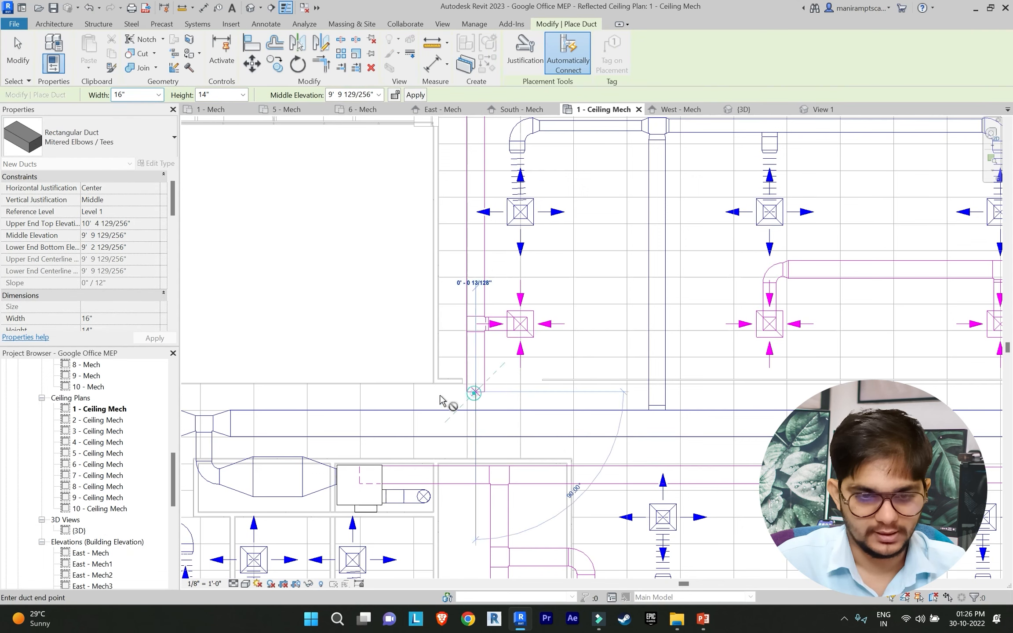
left_click(416, 393)
key("Escape")
key("Escape")
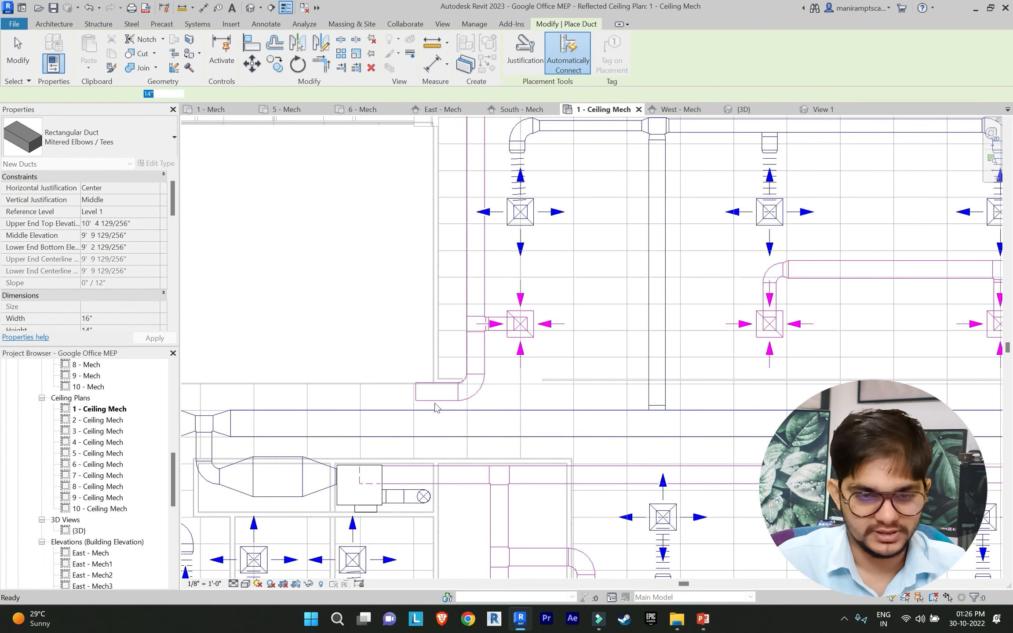
Step: Extend the corridor return duct left, parallel to the main supply duct, to a total length of about 31'-8"
scroll(427, 407, "up", 3)
left_click(427, 411)
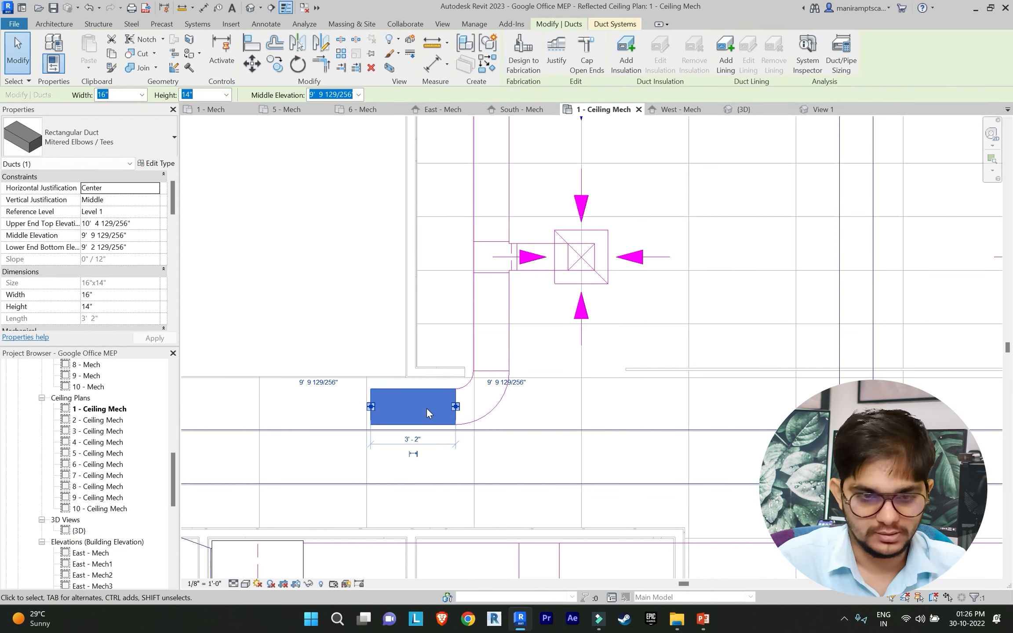
key("Escape")
scroll(409, 383, "down", 2)
middle_click_drag(558, 377, 877, 344)
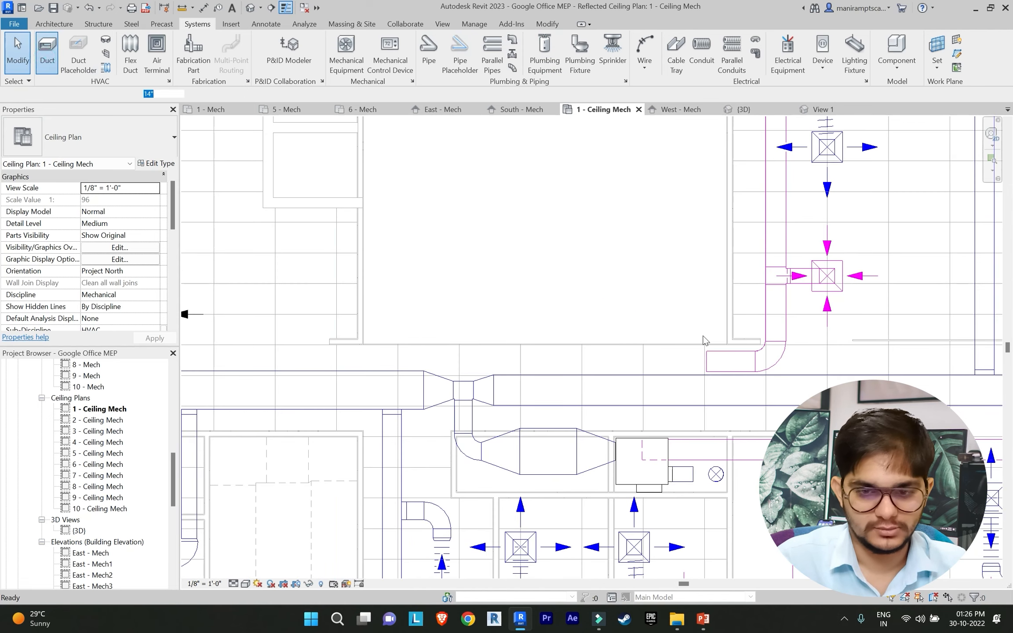
left_click(707, 361)
scroll(463, 348, "down", 2)
middle_click_drag(464, 348, 699, 351)
scroll(659, 350, "up", 3)
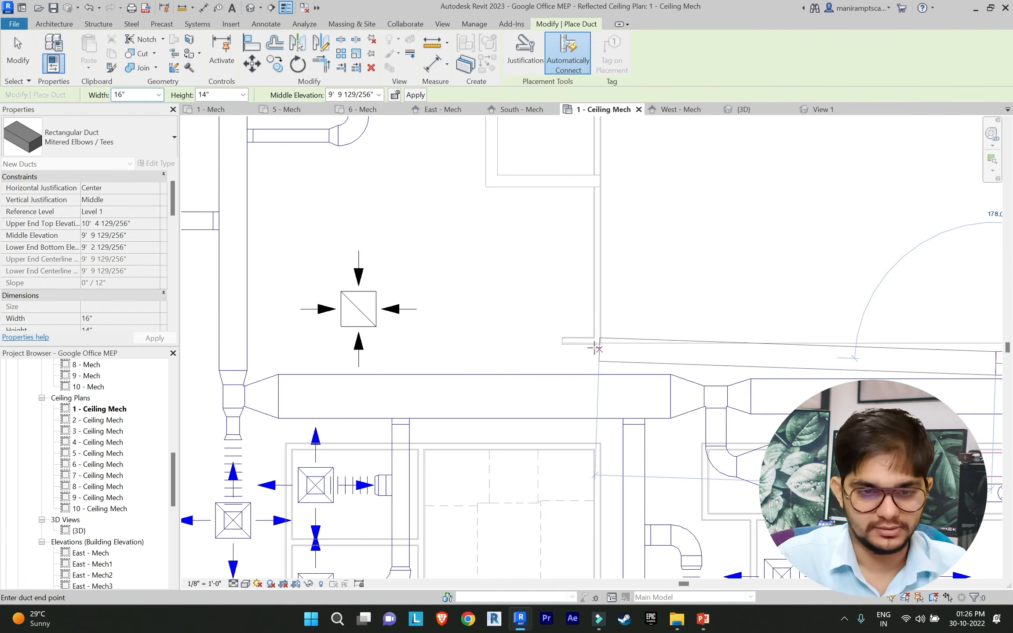
scroll(509, 357, "down", 2)
scroll(509, 357, "up", 3)
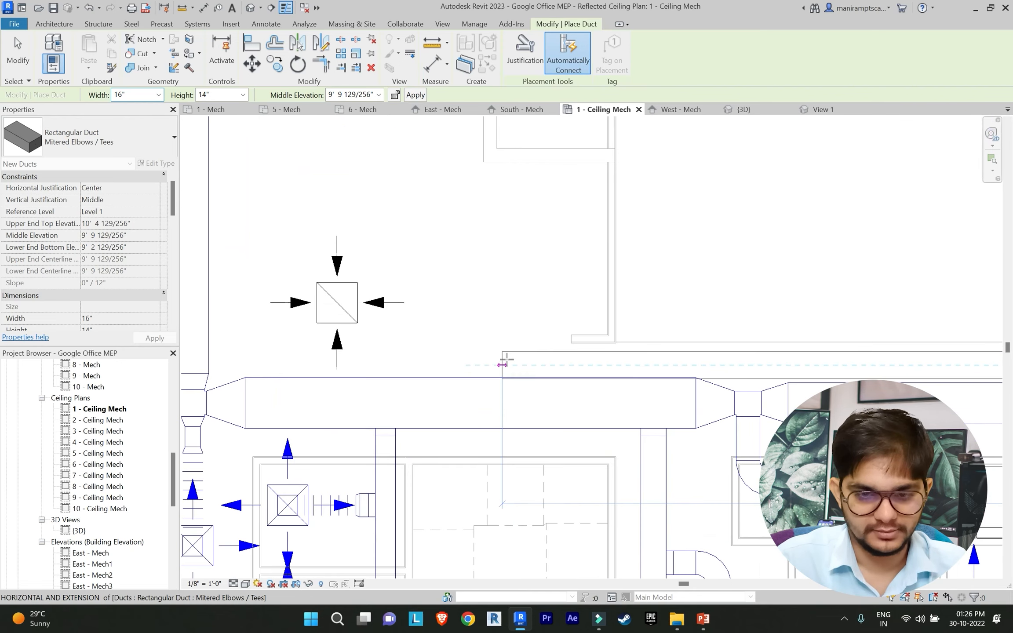
key("Escape")
key("Escape")
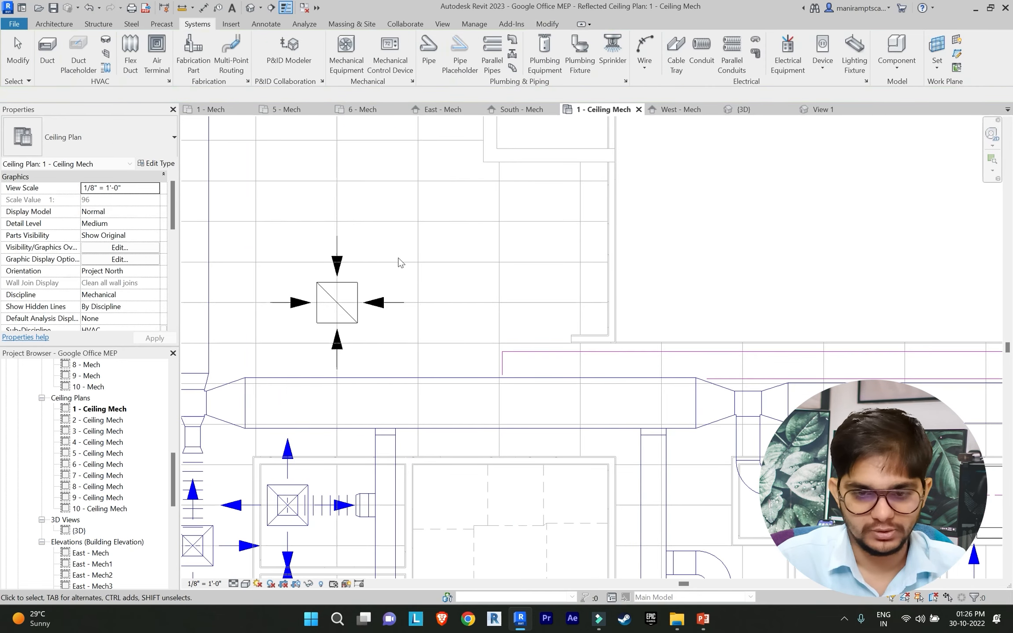
Step: Nudge the vertical return duct beside the left return diffuser to the right, away from the wall end
middle_click_drag(459, 272, 278, 258)
middle_click_drag(773, 288, 516, 302)
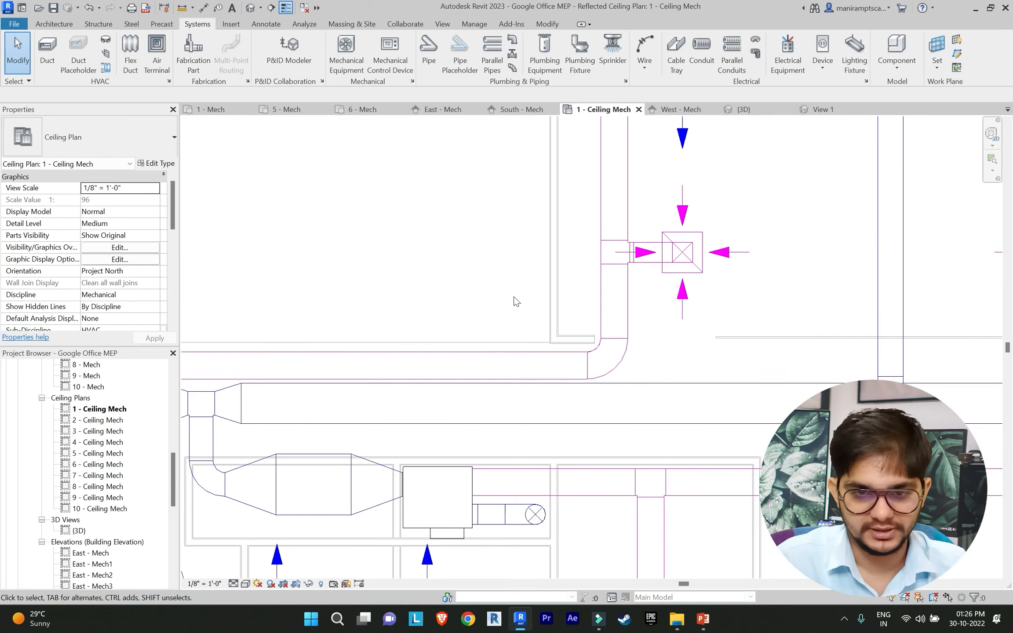
left_click(600, 287)
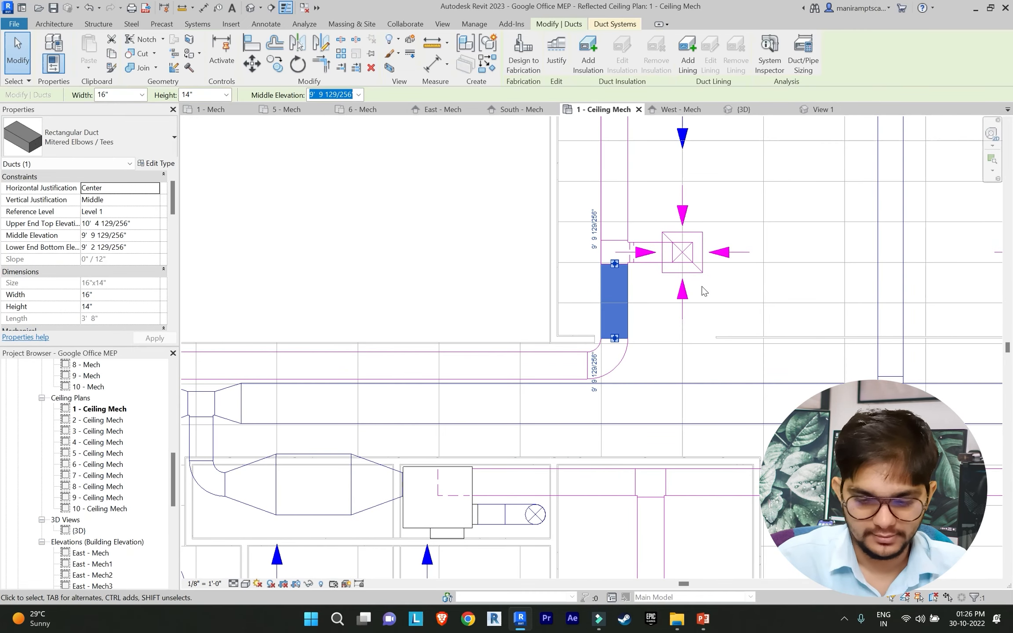
key("Right")
key("Escape")
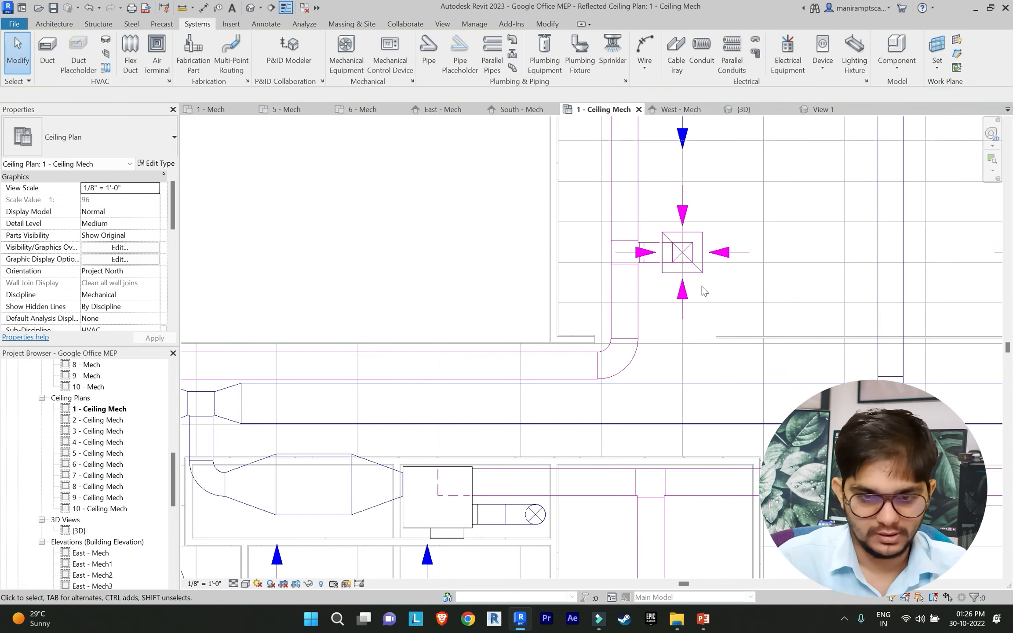
Step: Nudge the long corridor return duct upward, away from the main supply duct
scroll(730, 316, "down", 3)
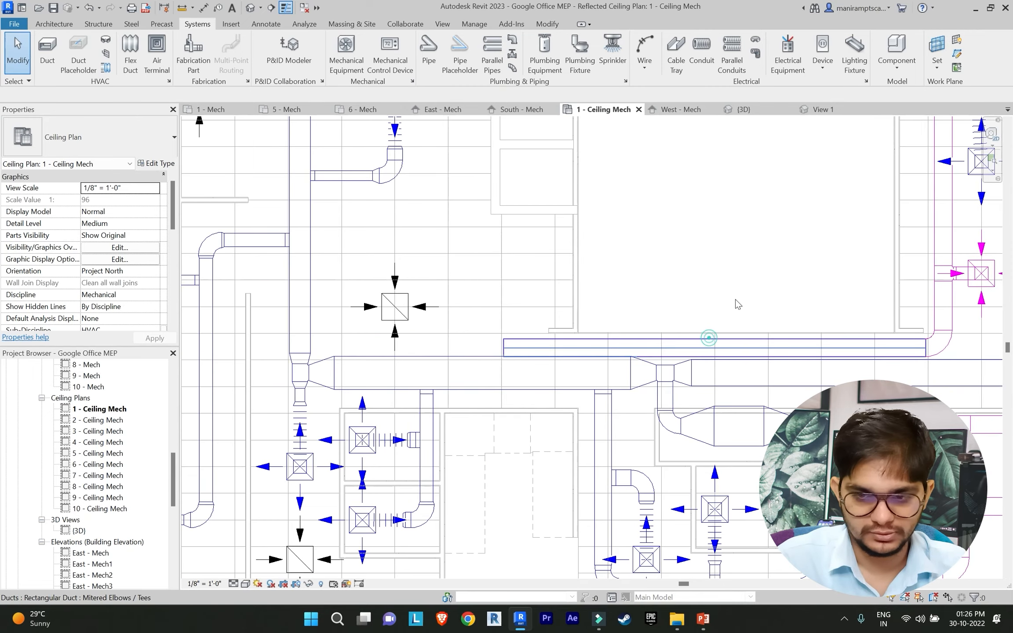
left_click(709, 344)
key("Up")
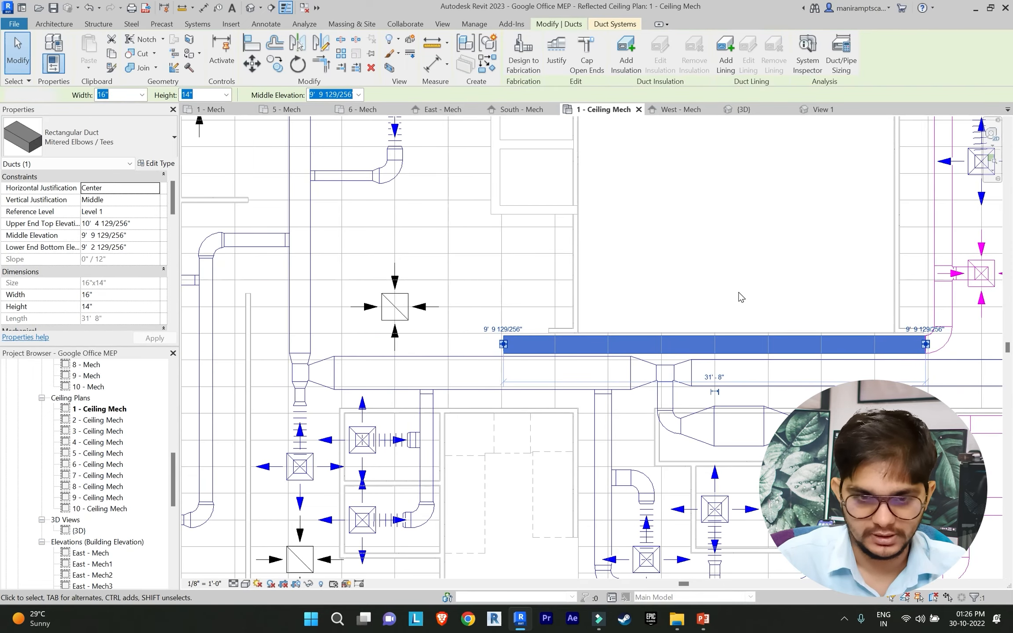
key("Escape")
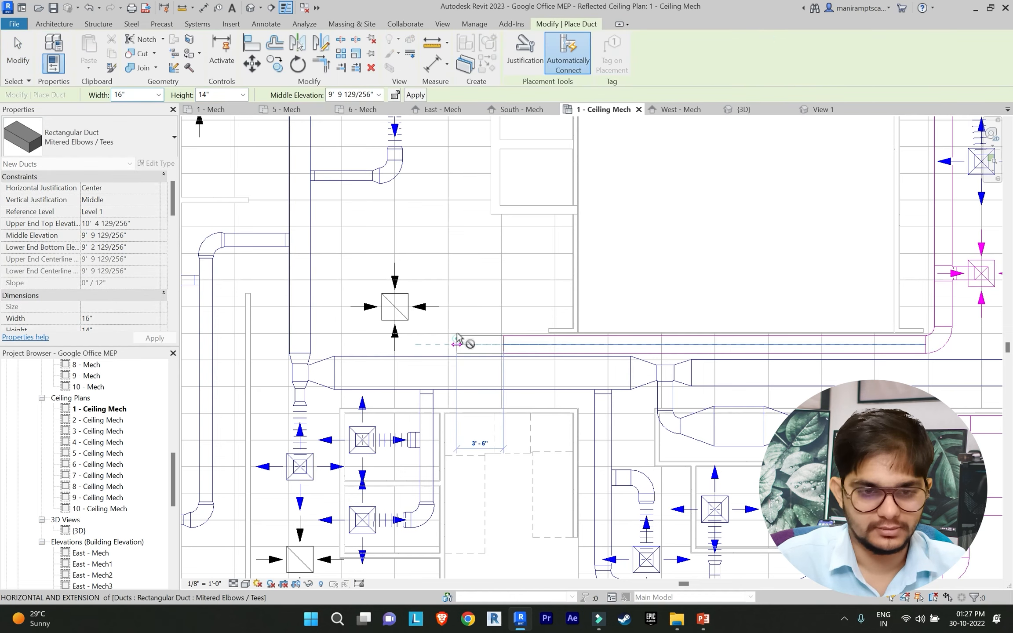
Step: Continue the corridor return duct about 3'-6" left, about 22'-0" up beside the return diffusers, and about 8'-6" left between the upper diffusers
left_click(457, 336)
scroll(456, 284, "down", 4)
middle_click_drag(461, 290, 460, 374)
scroll(450, 297, "up", 3)
scroll(457, 280, "down", 2)
scroll(463, 284, "up", 2)
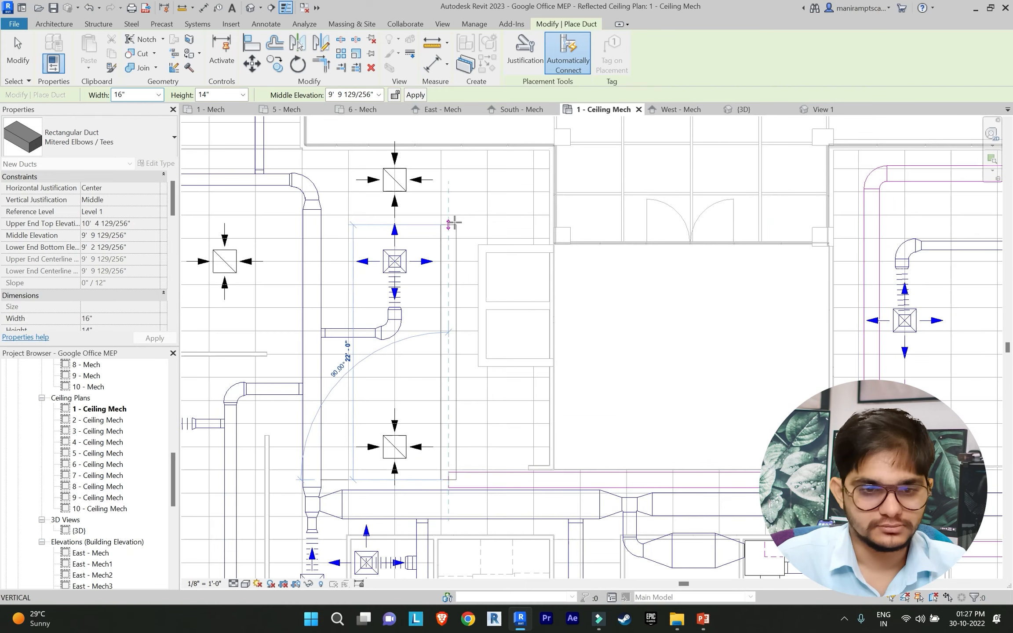
left_click(409, 225)
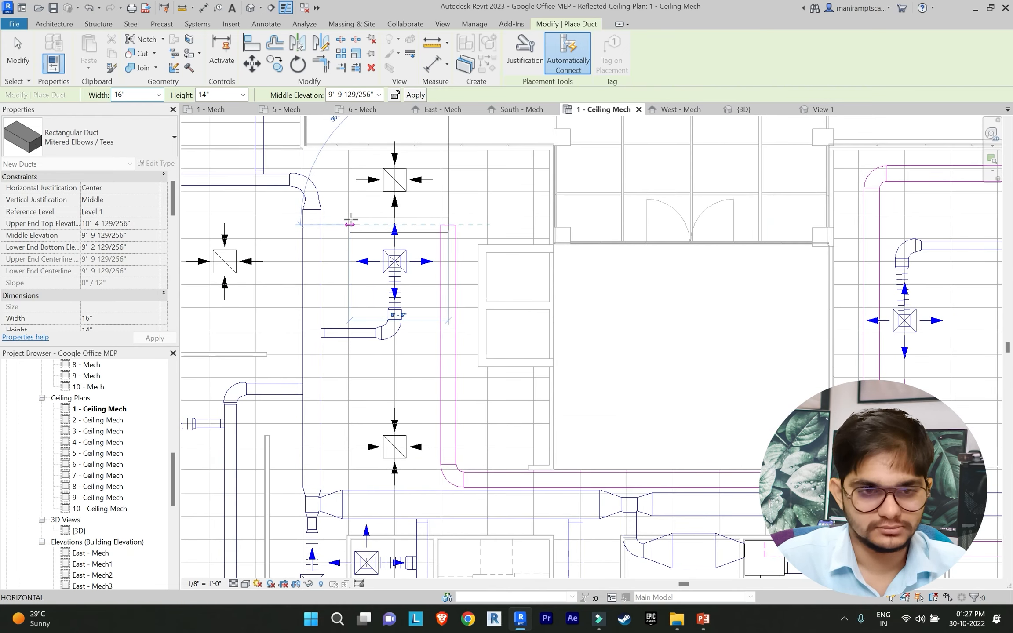
left_click(350, 224)
key("Escape")
key("Escape")
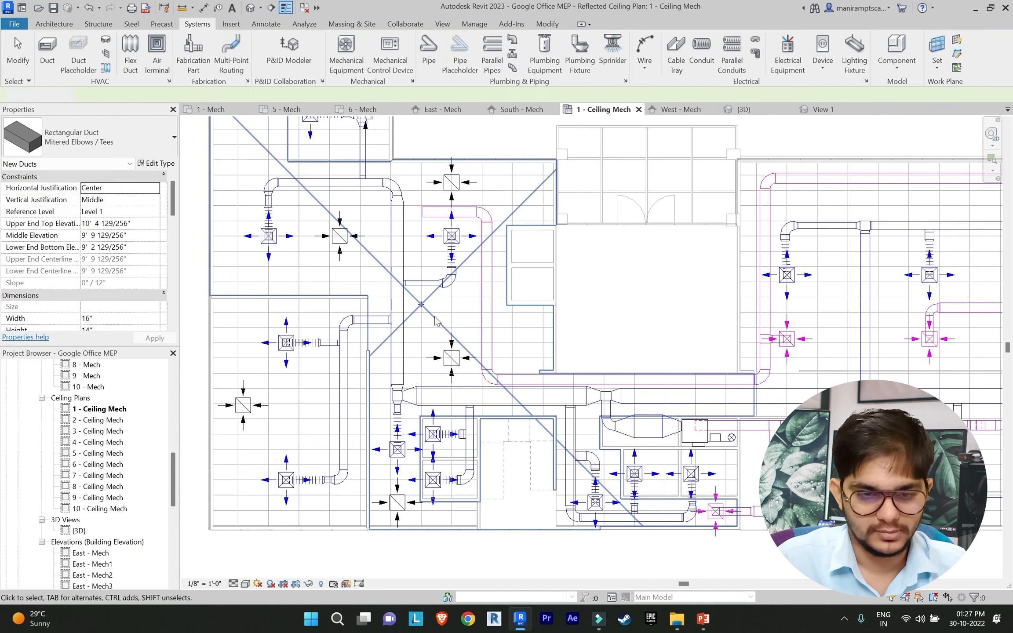
Step: Connect the lower return diffuser near the corridor into the vertical return duct
scroll(436, 317, "up", 3)
left_click(461, 379)
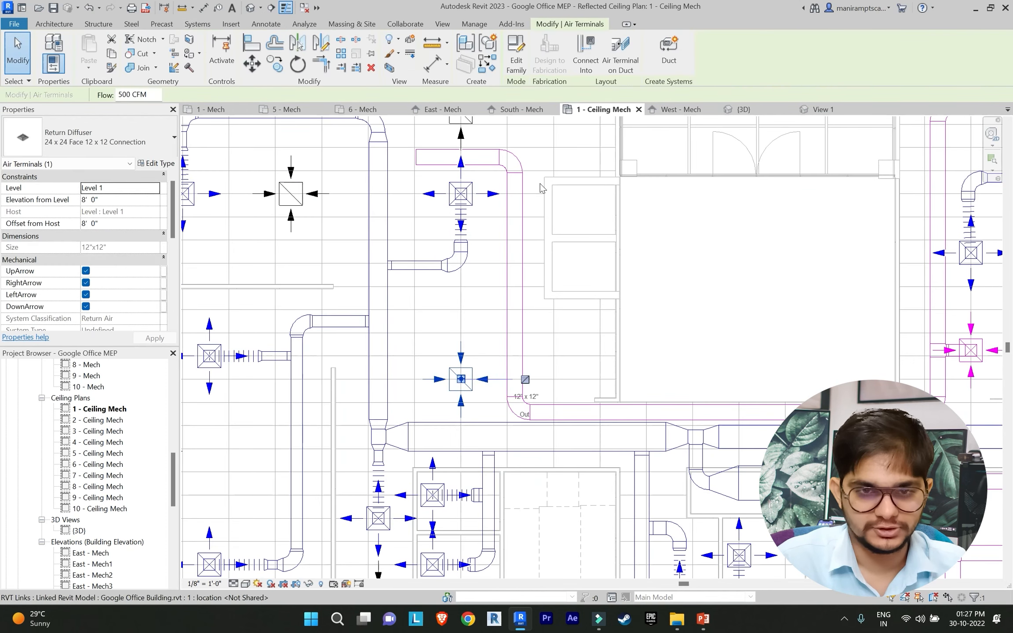
left_click(585, 61)
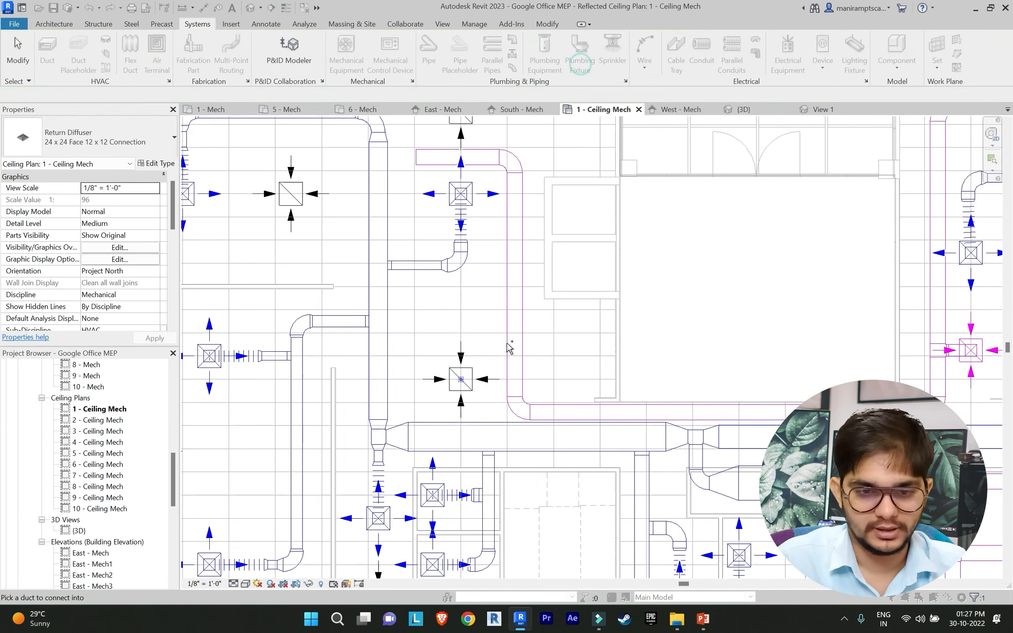
left_click(504, 137)
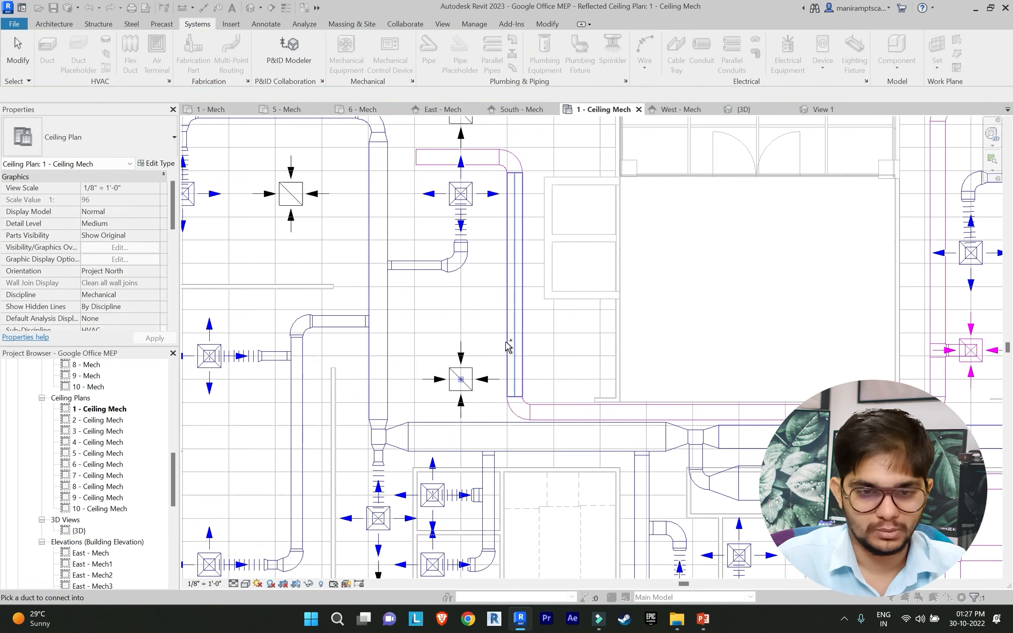
scroll(575, 339, "down", 5)
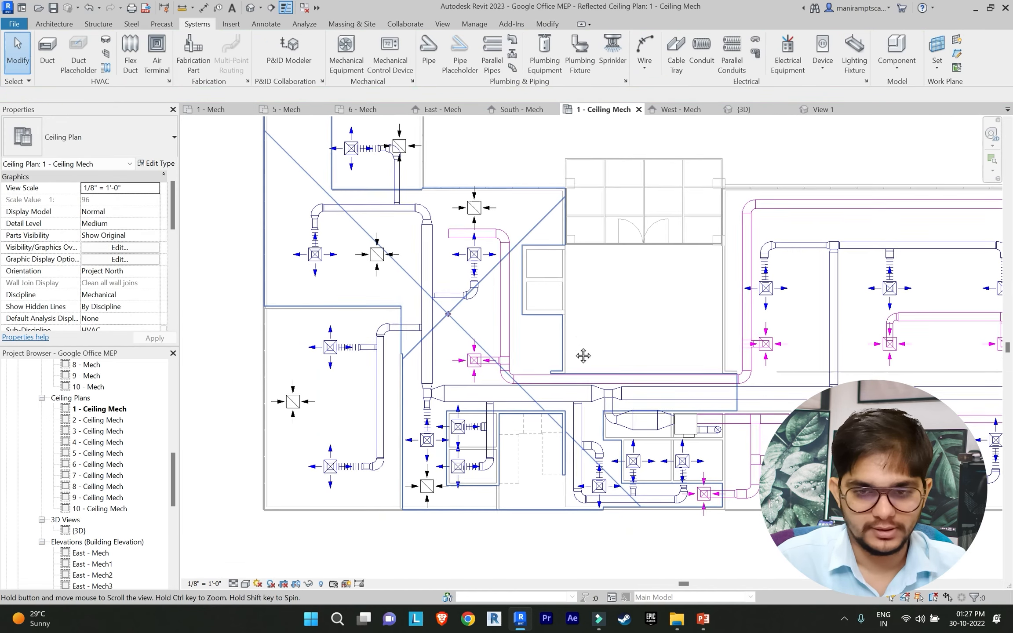
Step: Connect the upper return diffuser into the short horizontal return duct directly below it
scroll(481, 310, "up", 3)
left_click(533, 215)
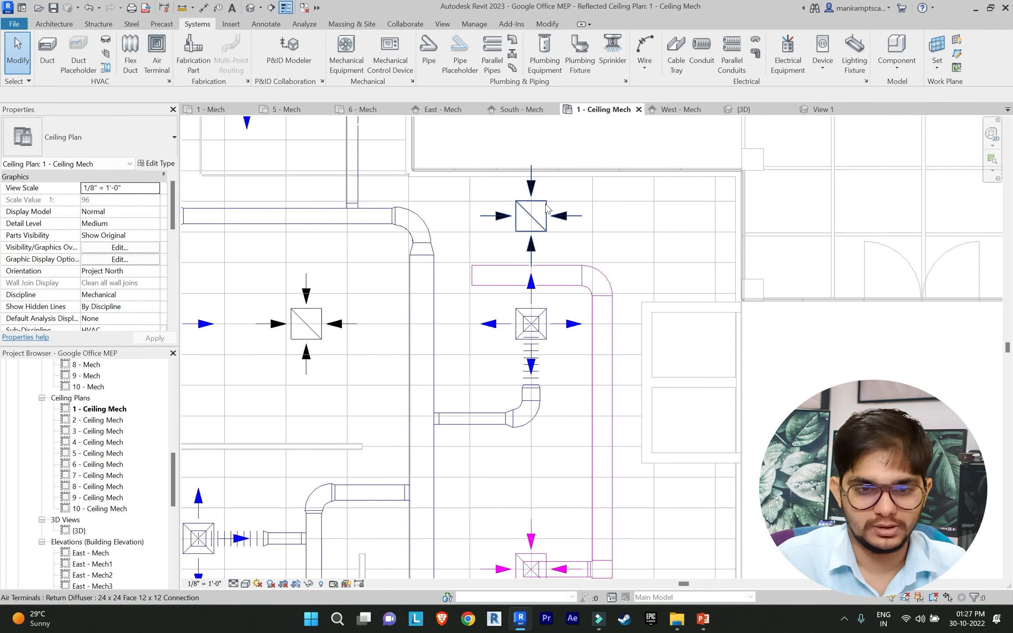
left_click(585, 56)
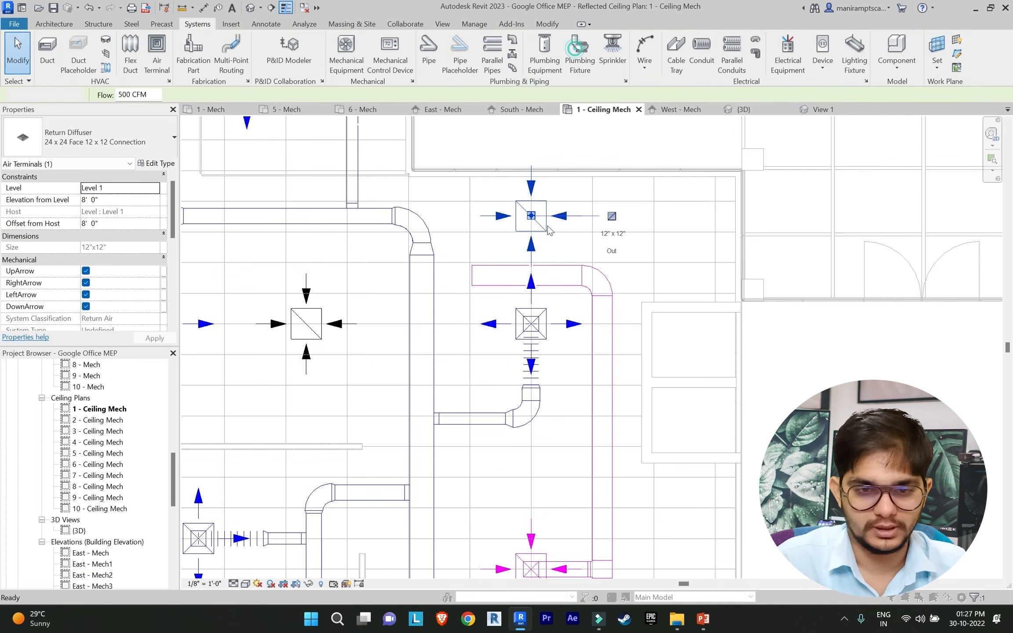
left_click(548, 270)
scroll(707, 277, "down", 1)
scroll(510, 325, "up", 4)
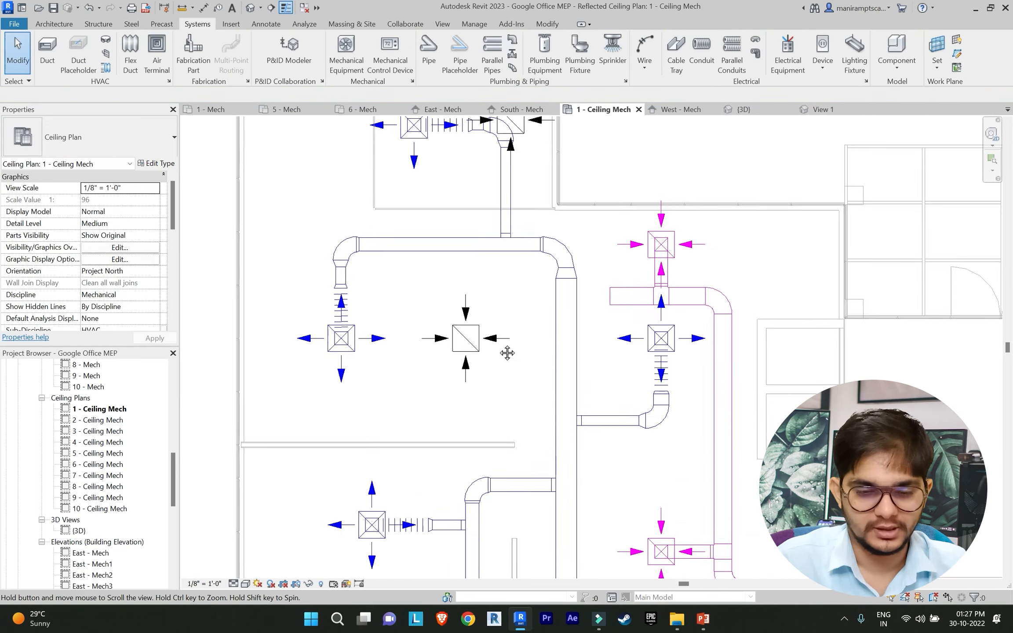
scroll(516, 328, "down", 3)
scroll(489, 317, "down", 1)
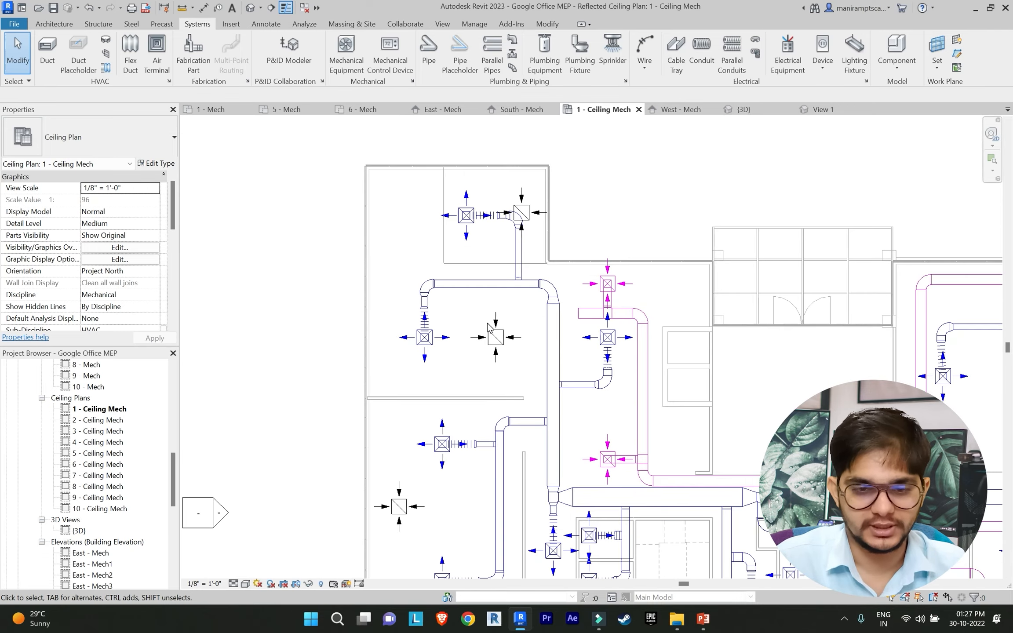
Step: Open the North - Mech elevation at the open end of the first-floor return duct
scroll(490, 318, "down", 5)
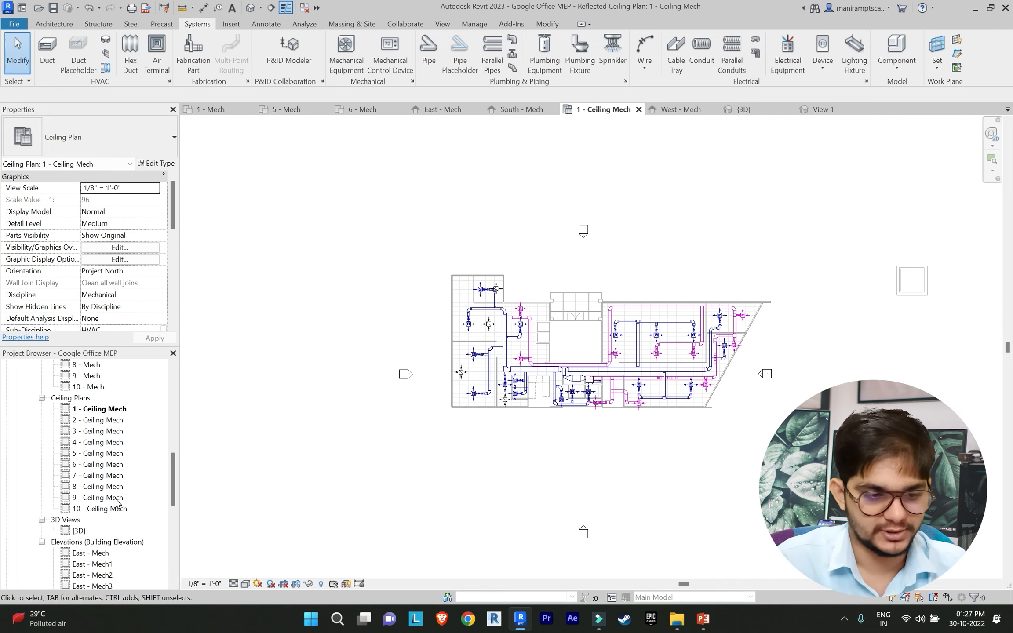
scroll(116, 501, "down", 3)
double_click(94, 521)
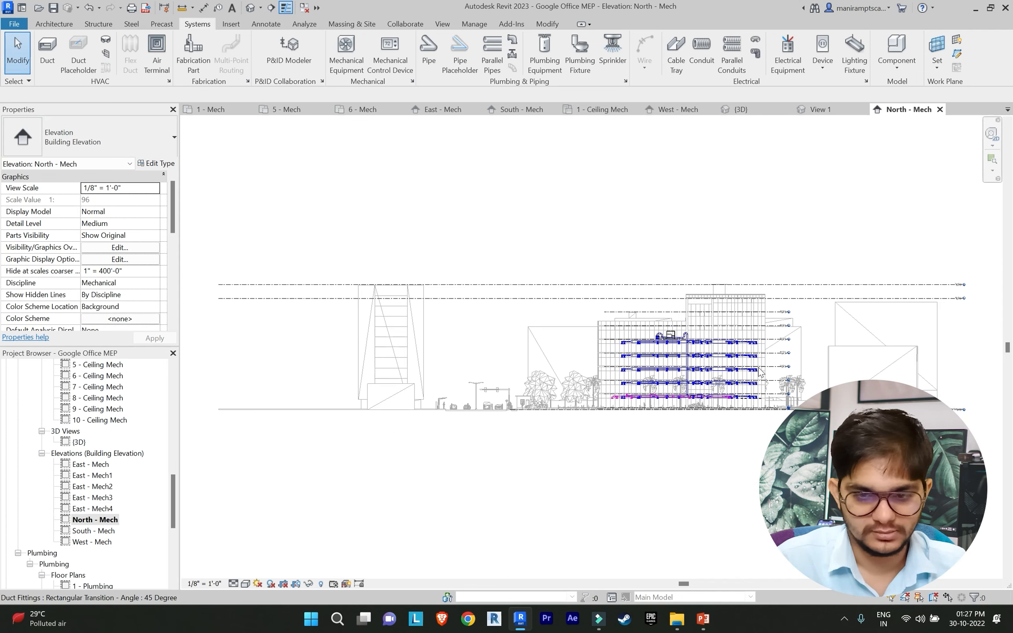
scroll(760, 372, "up", 5)
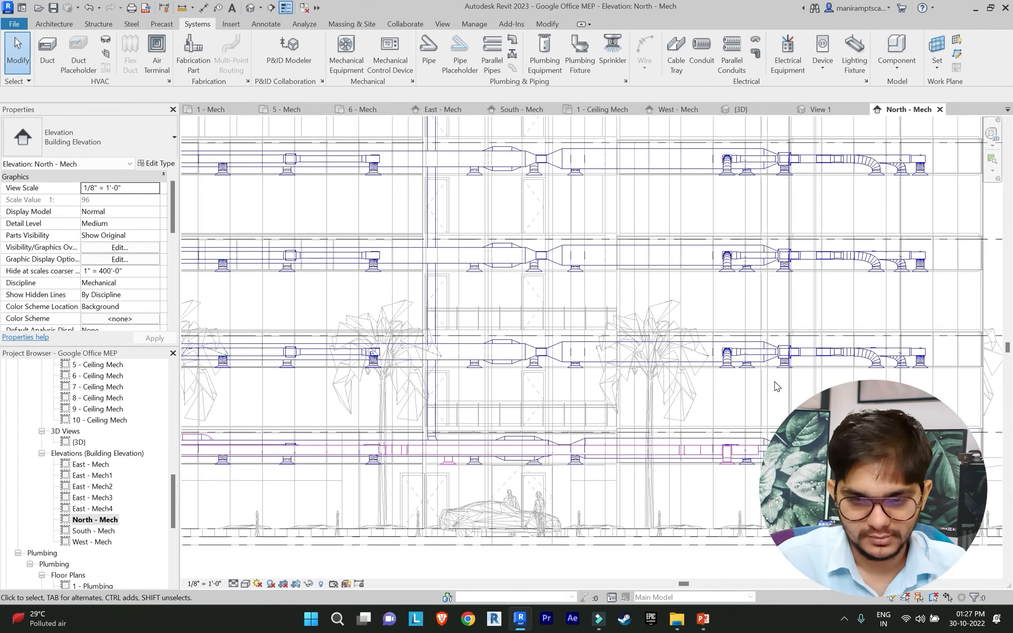
scroll(674, 371, "up", 6)
middle_click_drag(629, 413, 616, 407)
scroll(698, 379, "up", 3)
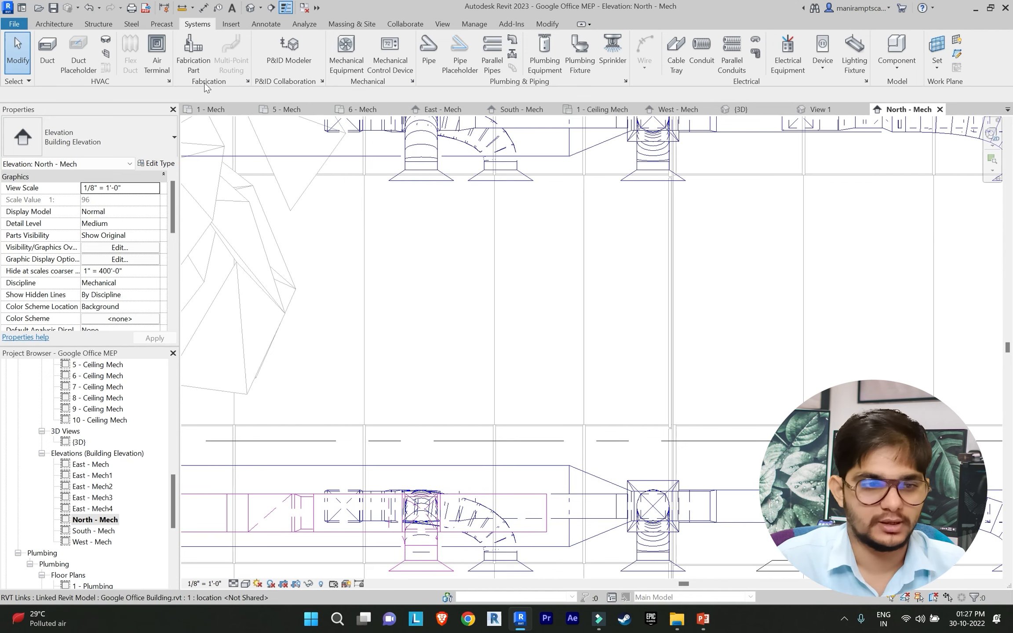
Step: Route the return duct from its open end up at 45°, level over the crossing supply duct, down at 45°, and level for about 1'-4"
left_click(51, 52)
scroll(497, 371, "down", 4)
scroll(535, 476, "up", 5)
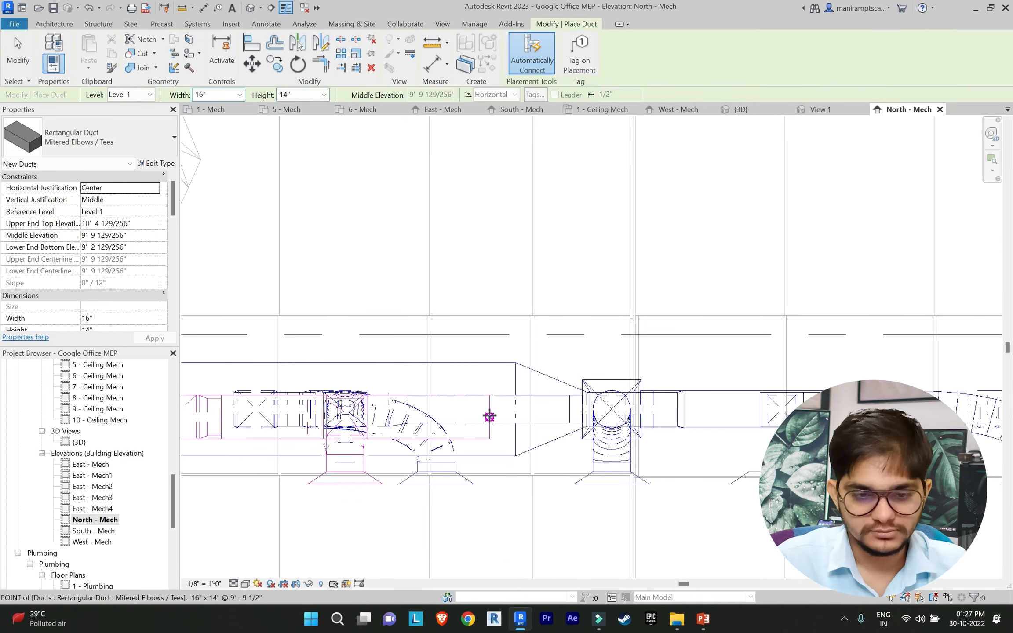
left_click(489, 417)
scroll(565, 363, "down", 3)
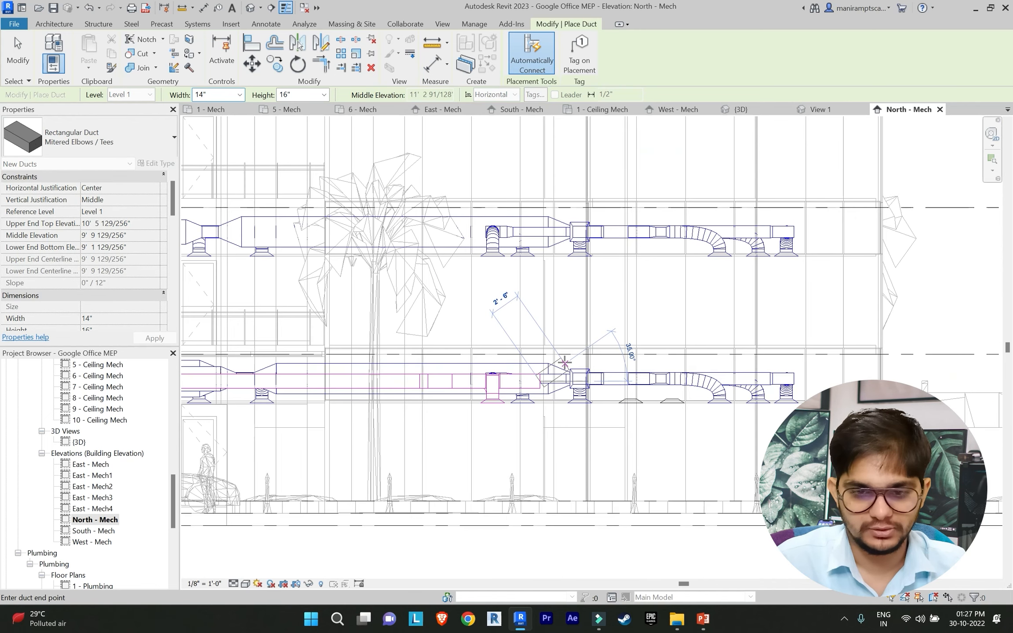
scroll(564, 363, "up", 5)
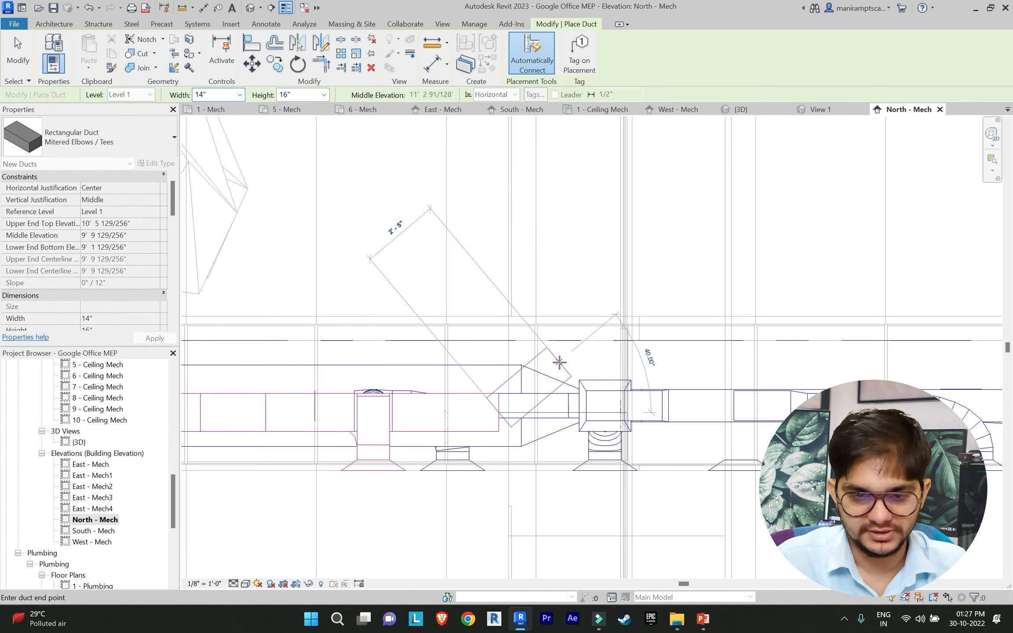
left_click(558, 360)
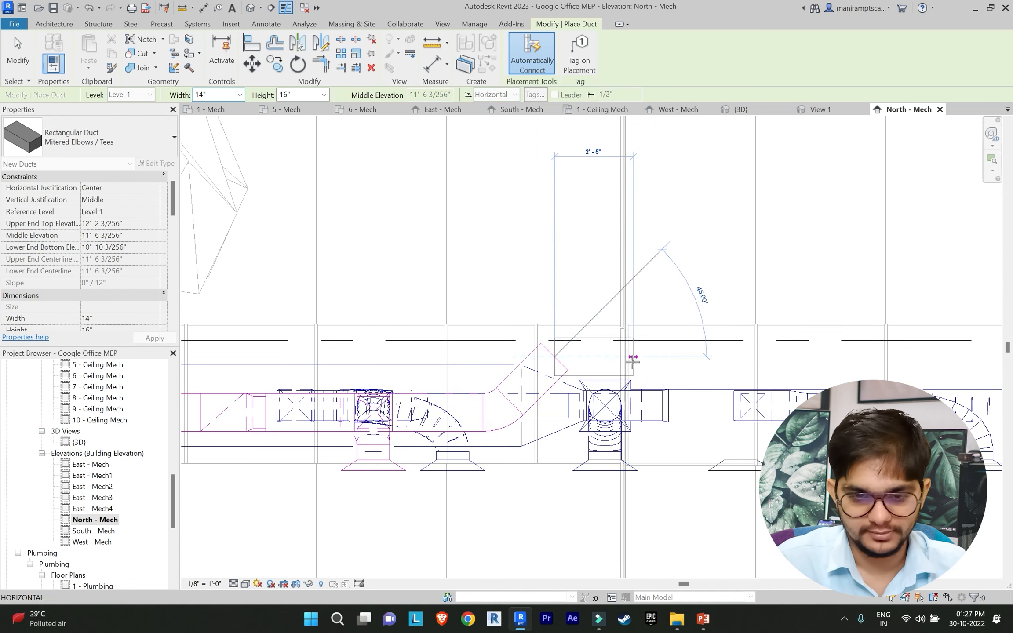
left_click(648, 361)
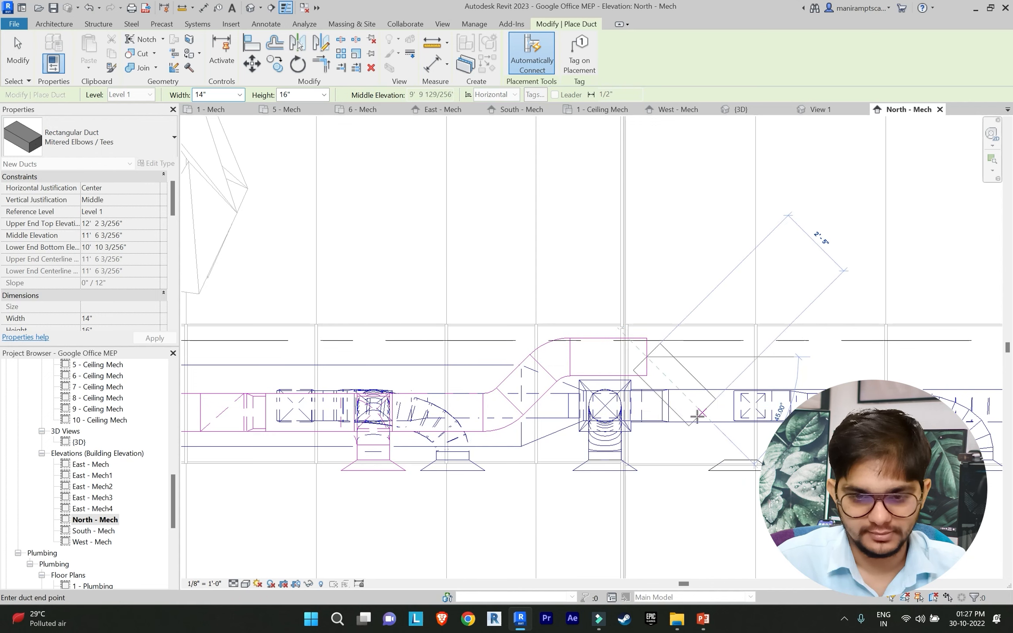
scroll(748, 418, "up", 2)
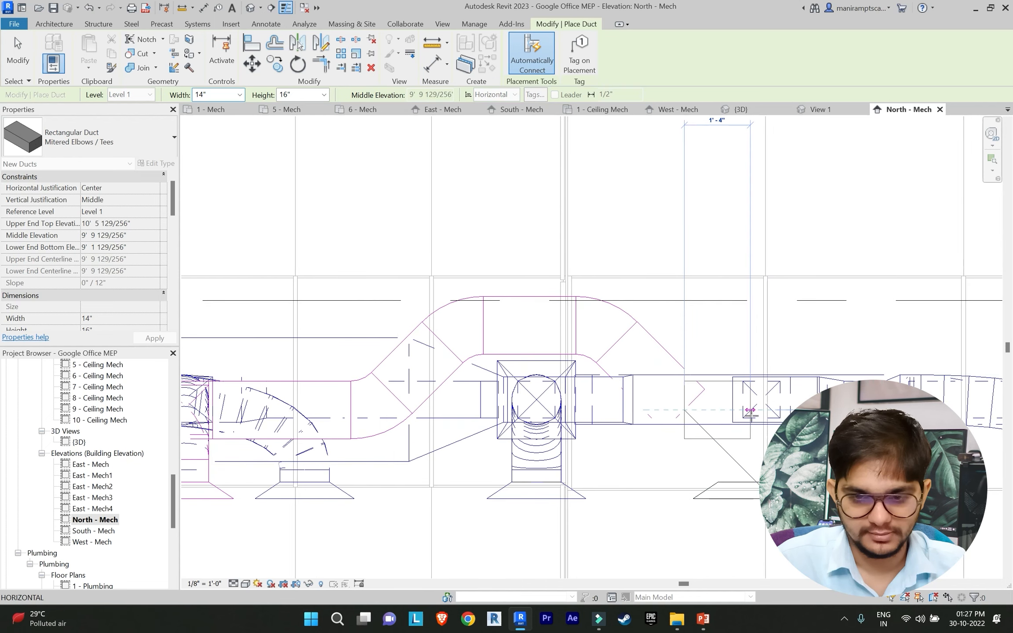
left_click(751, 414)
key("Escape")
key("Escape")
Step: Set the middle elevation of the level end piece after the duct crossover to 10' 0"
left_click(737, 439)
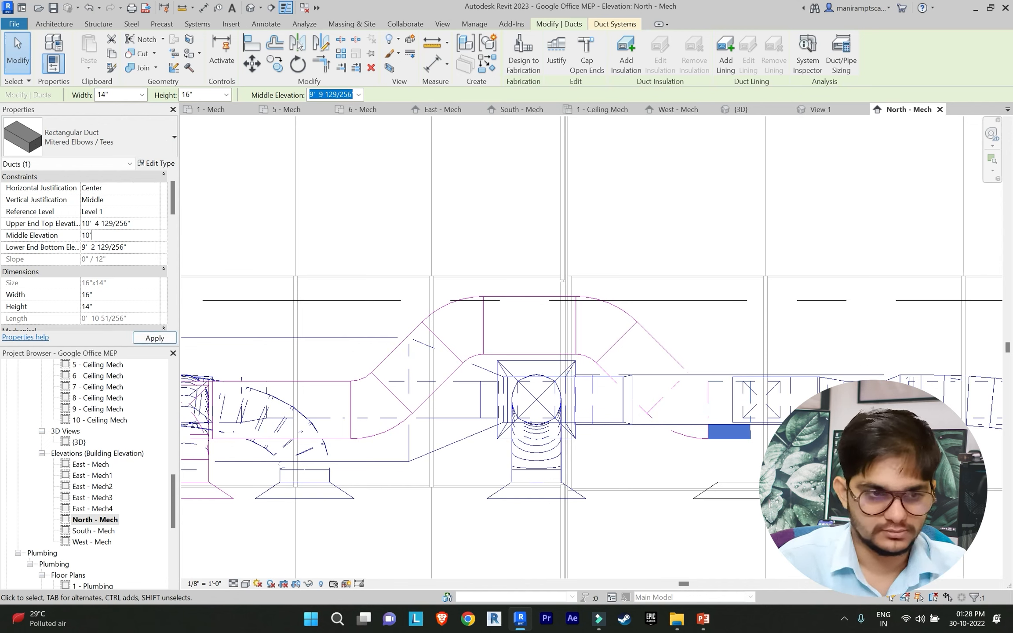
key("Return")
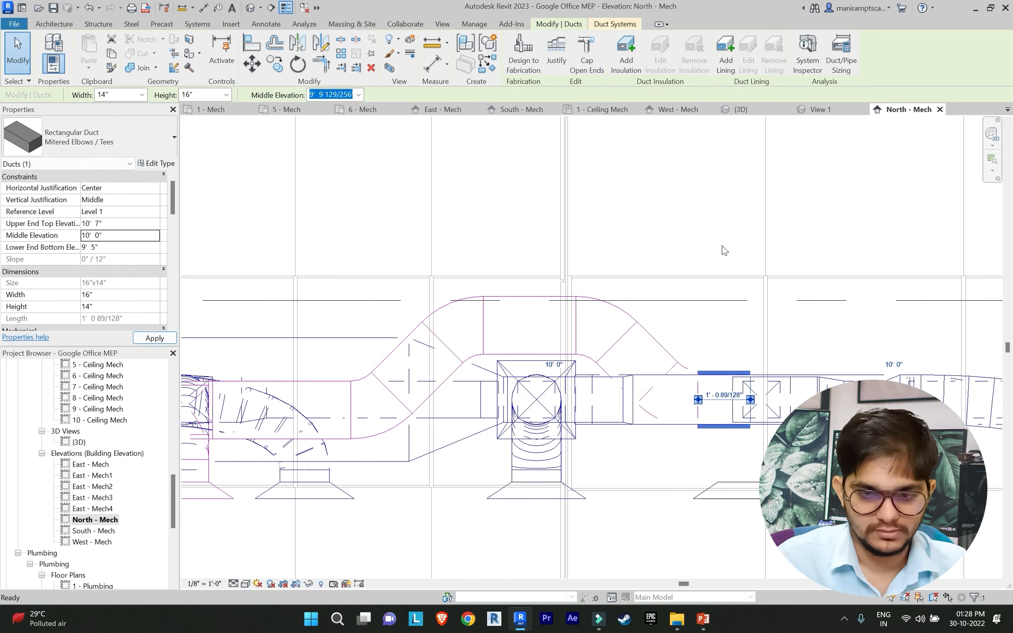
key("Escape")
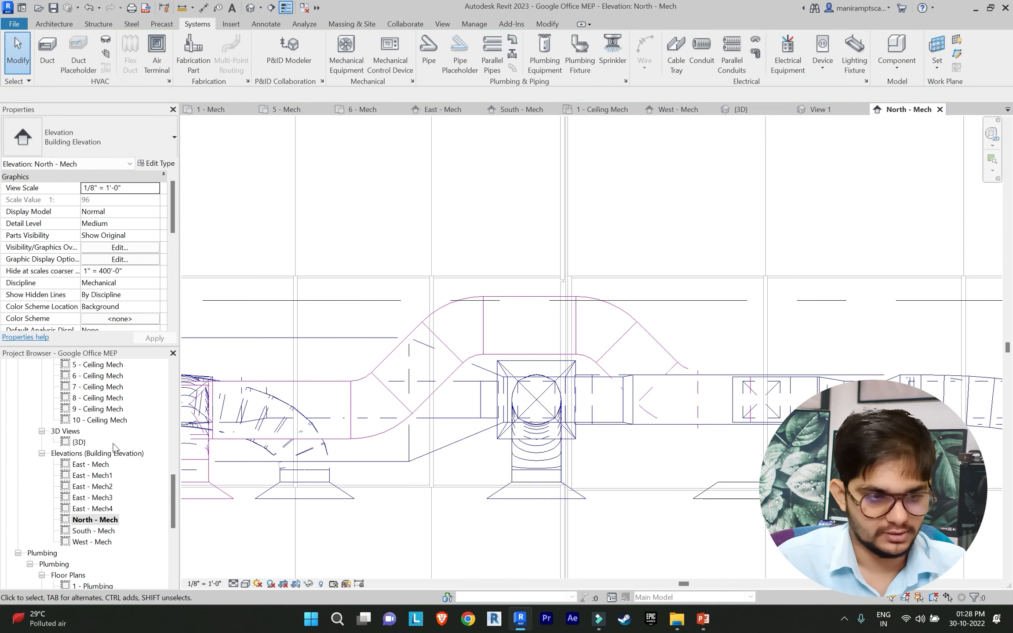
Step: Return to the 1 - Ceiling Mech plan at the return duct's open end past the supply duct crossing
scroll(113, 448, "up", 3)
double_click(103, 420)
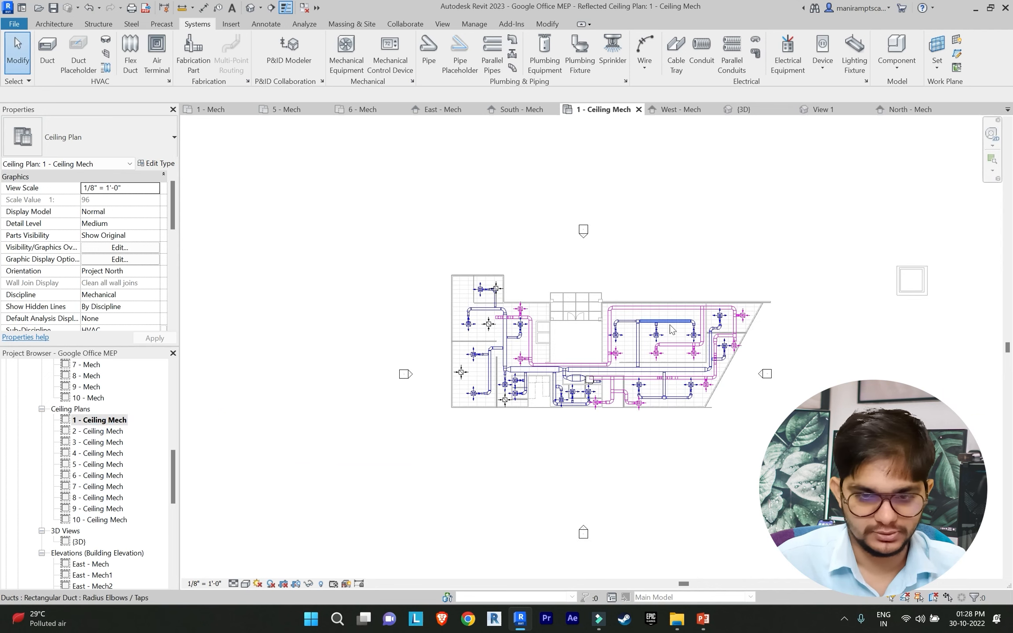
scroll(671, 330, "up", 8)
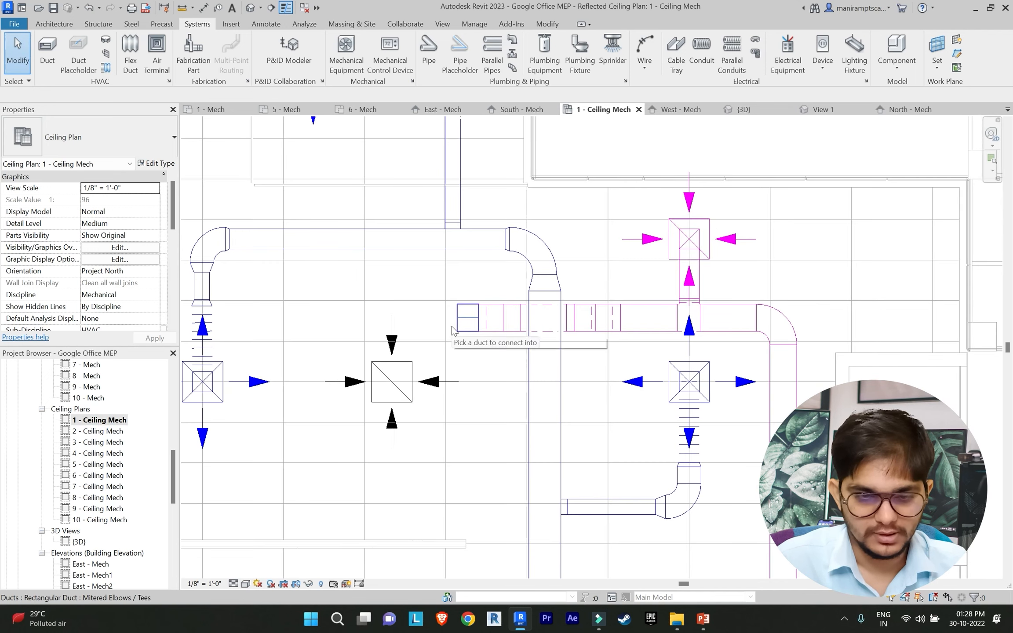
scroll(563, 327, "down", 4)
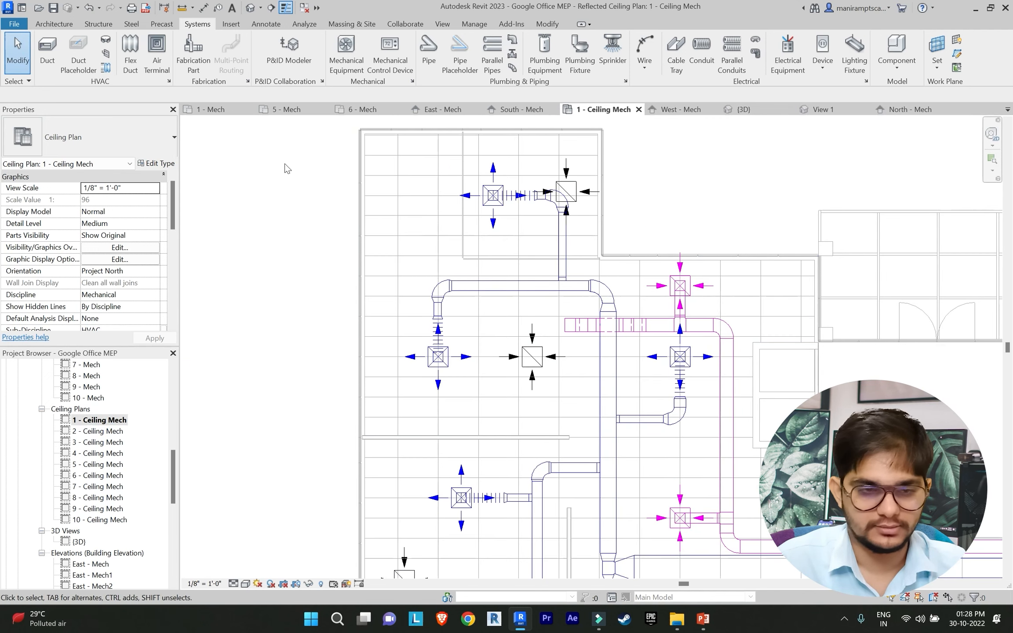
Step: Try to draw a 14" x 16" duct about 7'-6" down from the open end of the return duct
left_click(45, 58)
scroll(529, 308, "up", 2)
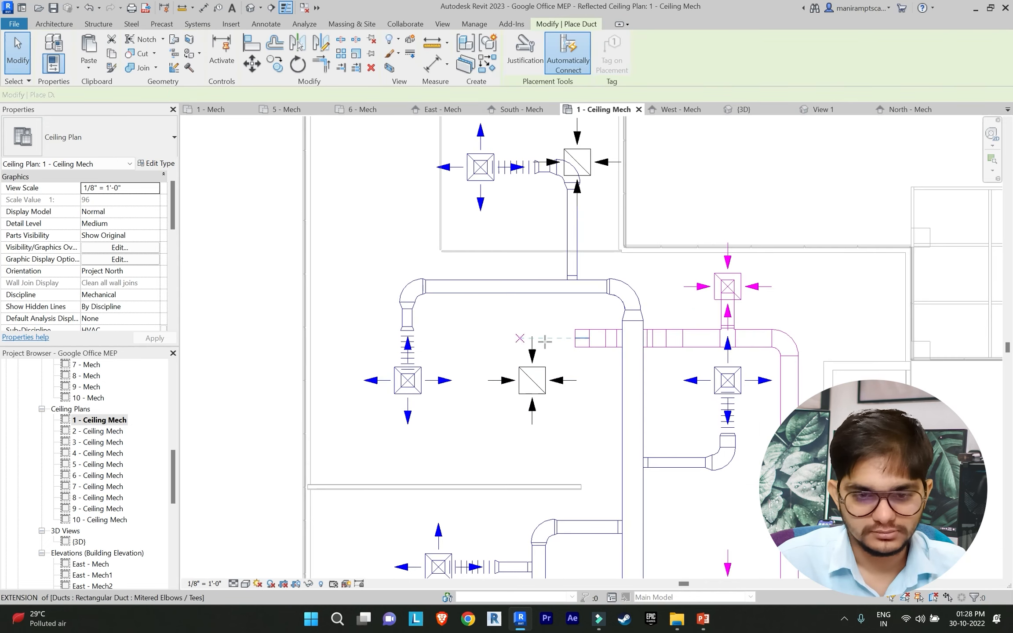
key("Escape")
key("Escape")
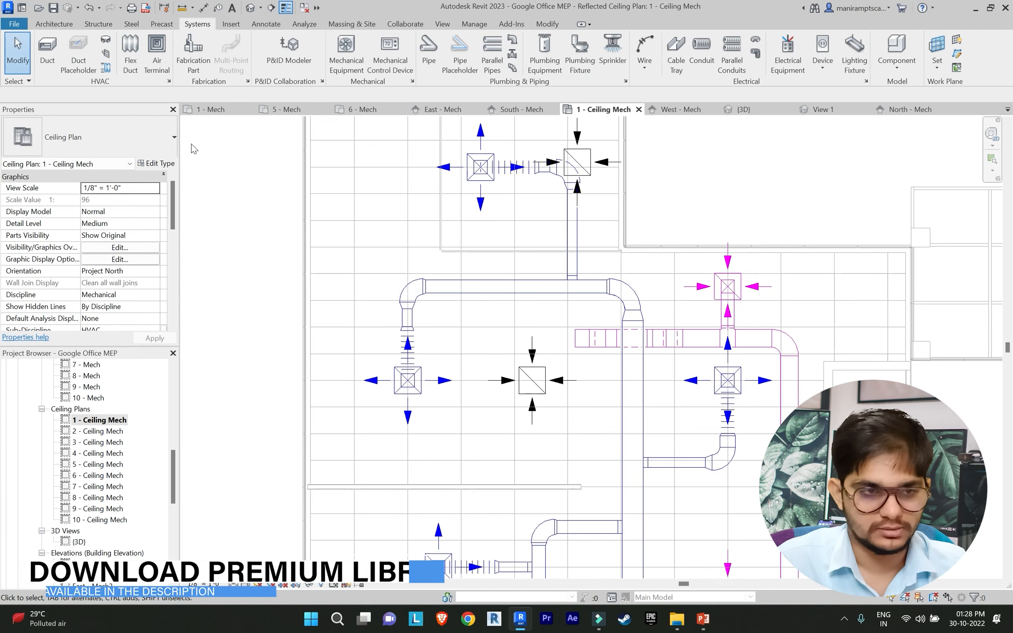
key("d")
key("t")
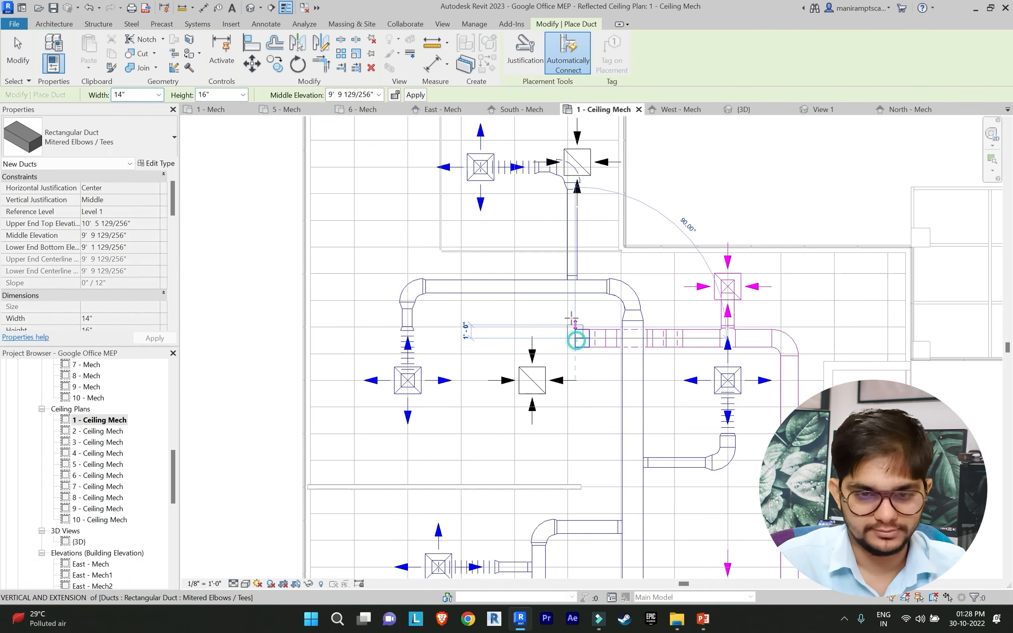
left_click(576, 338)
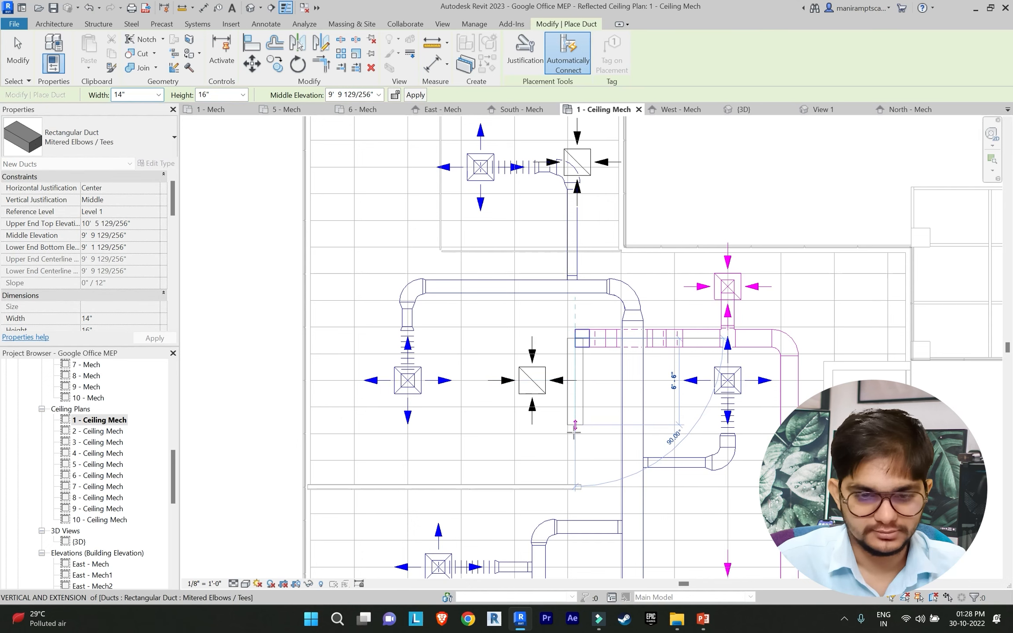
scroll(573, 434, "down", 1)
middle_click_drag(573, 435, 592, 306)
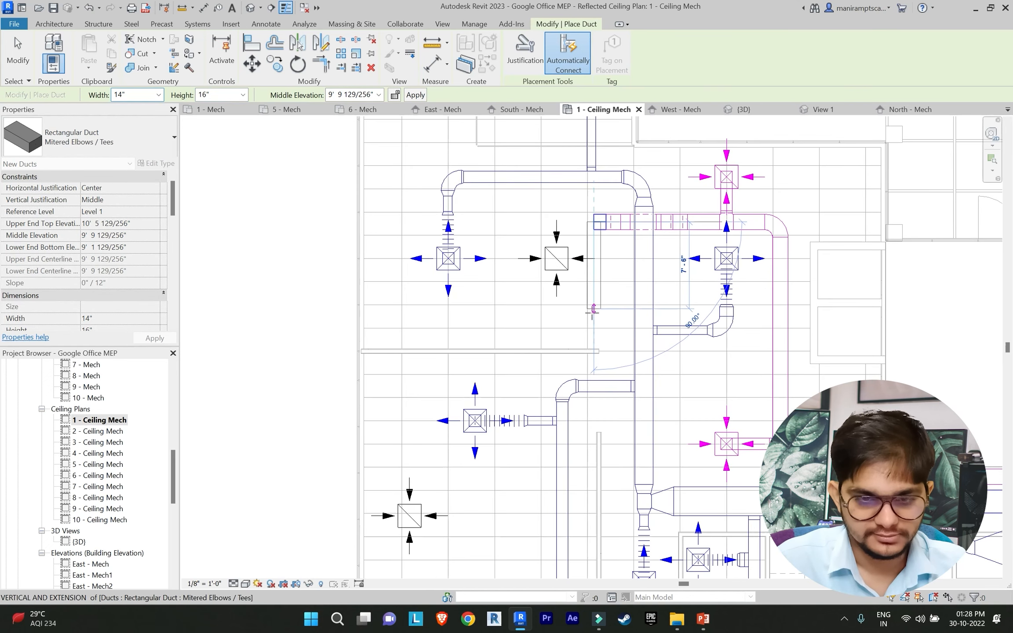
left_click(591, 319)
key("Escape")
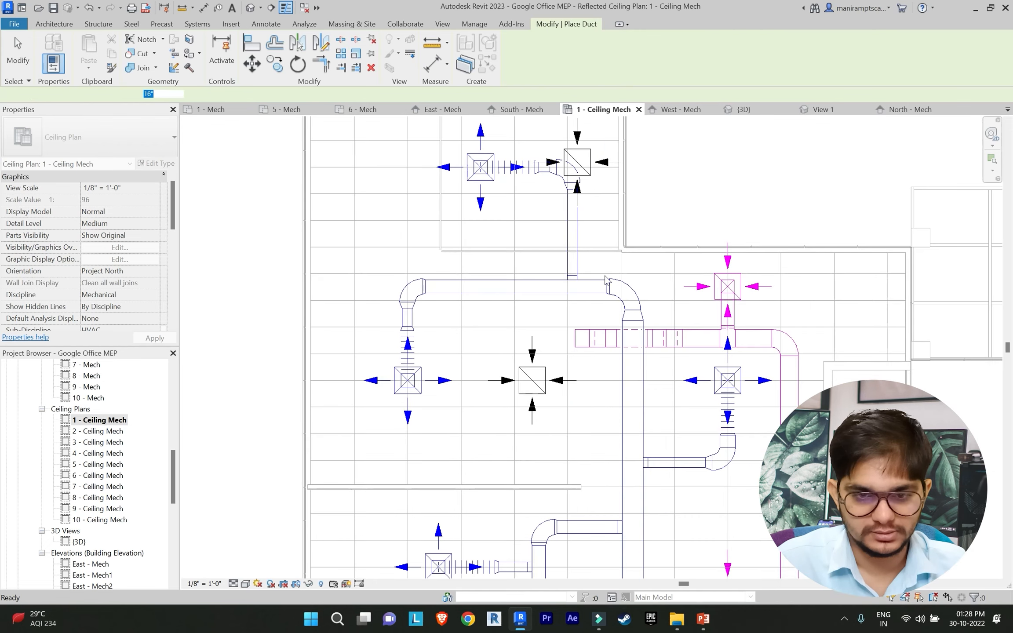
Step: Extend the 14" x 16" return duct leftward from its open end past the supply crossover, and turn it down about 9'-6"
scroll(576, 316, "up", 2)
left_click(575, 345)
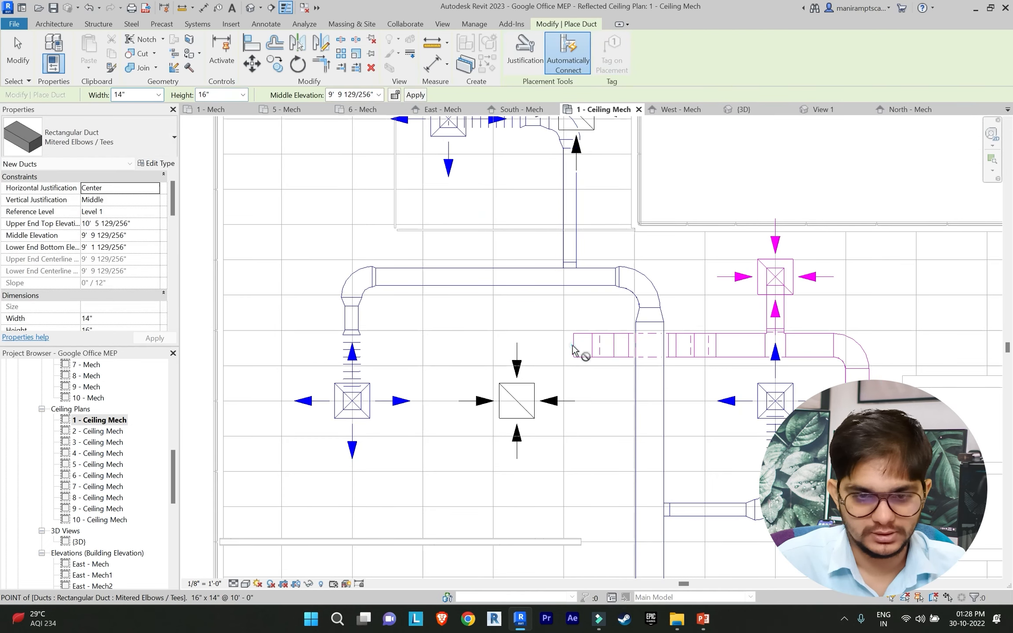
left_click(439, 342)
scroll(478, 328, "down", 1)
middle_click_drag(480, 328, 557, 266)
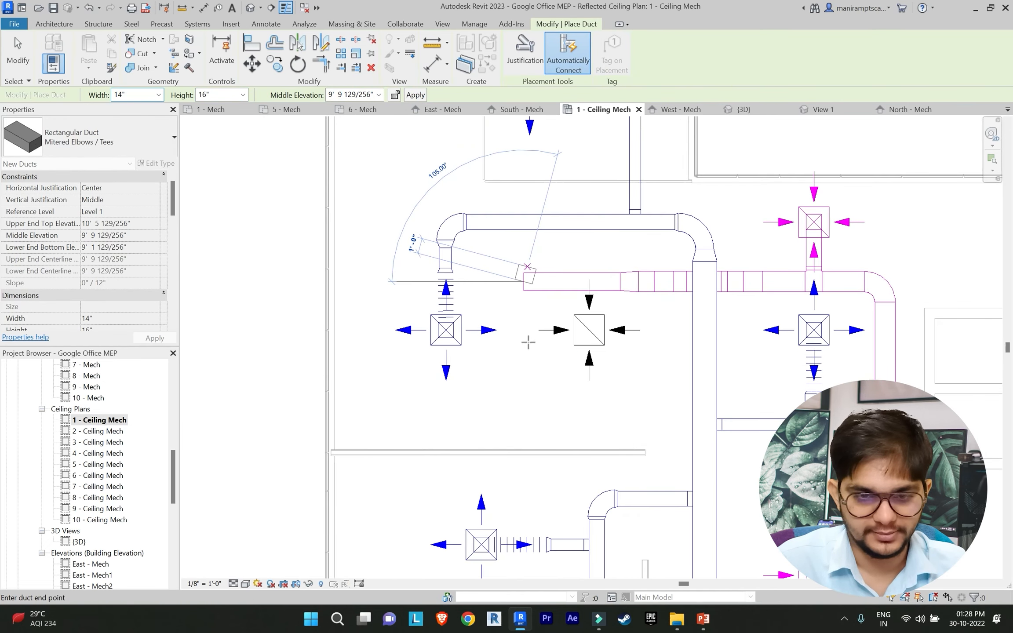
scroll(538, 376, "down", 1)
middle_click_drag(539, 375, 569, 303)
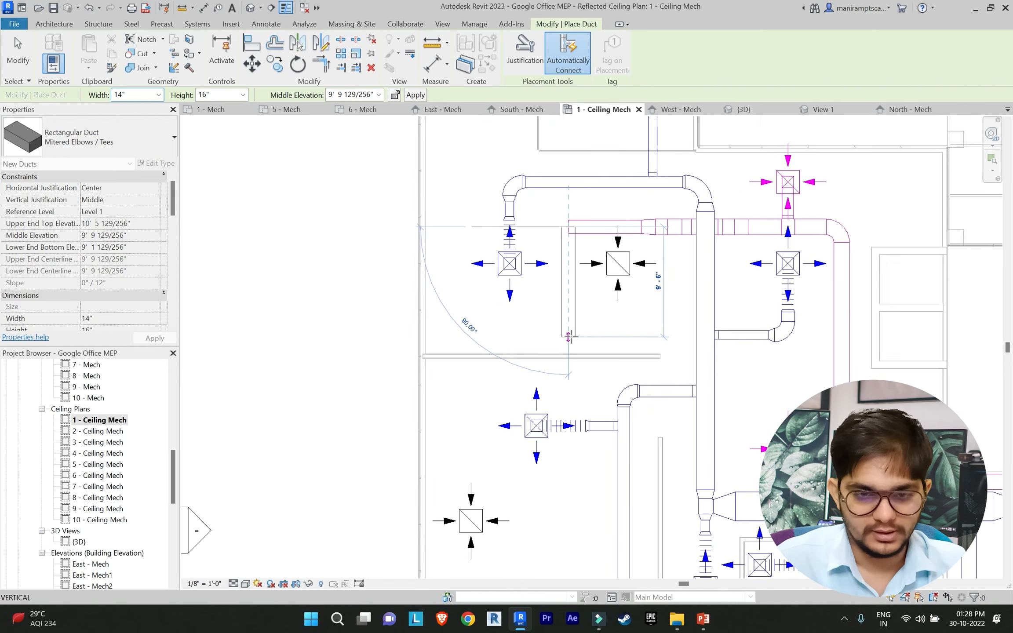
left_click(569, 337)
Step: Continue the return duct leftward above the interior wall, and turn it down into Meeting Room 9, ending above the return diffuser
scroll(470, 336, "down", 1)
middle_click_drag(470, 337, 474, 299)
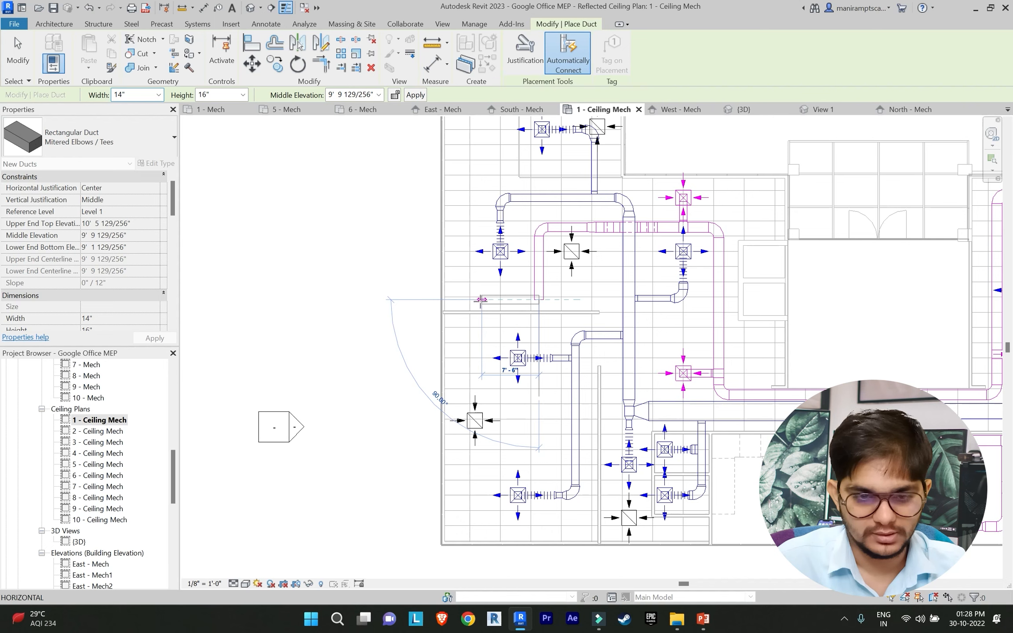
left_click(475, 300)
key("Escape")
key("Escape")
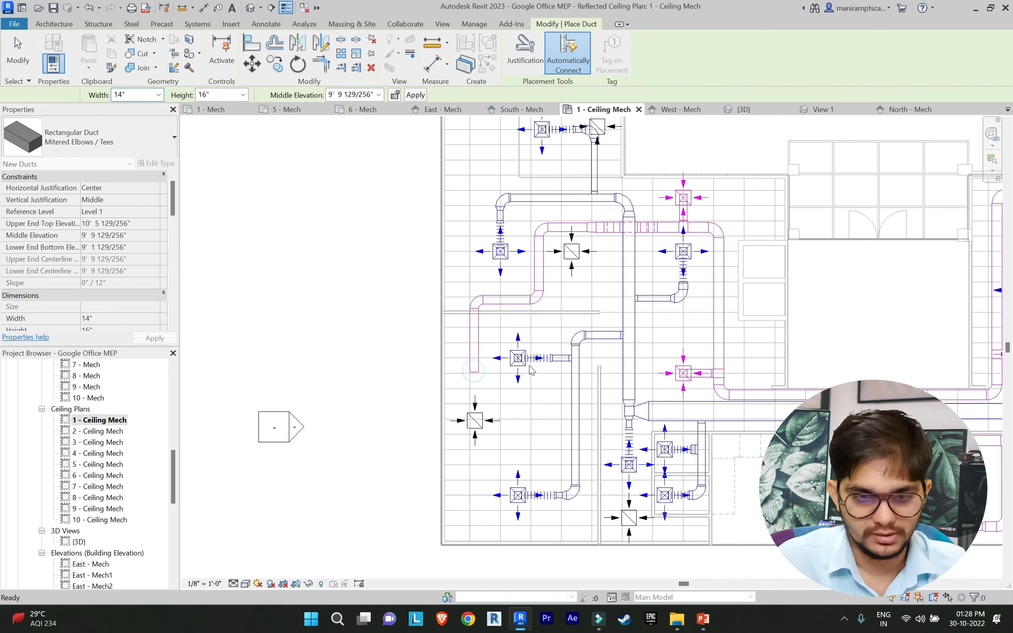
Step: Connect the return diffuser beside the new duct's vertical run and the one below its open end in Meeting Room 9 into the duct
scroll(543, 284, "up", 3)
left_click(580, 229)
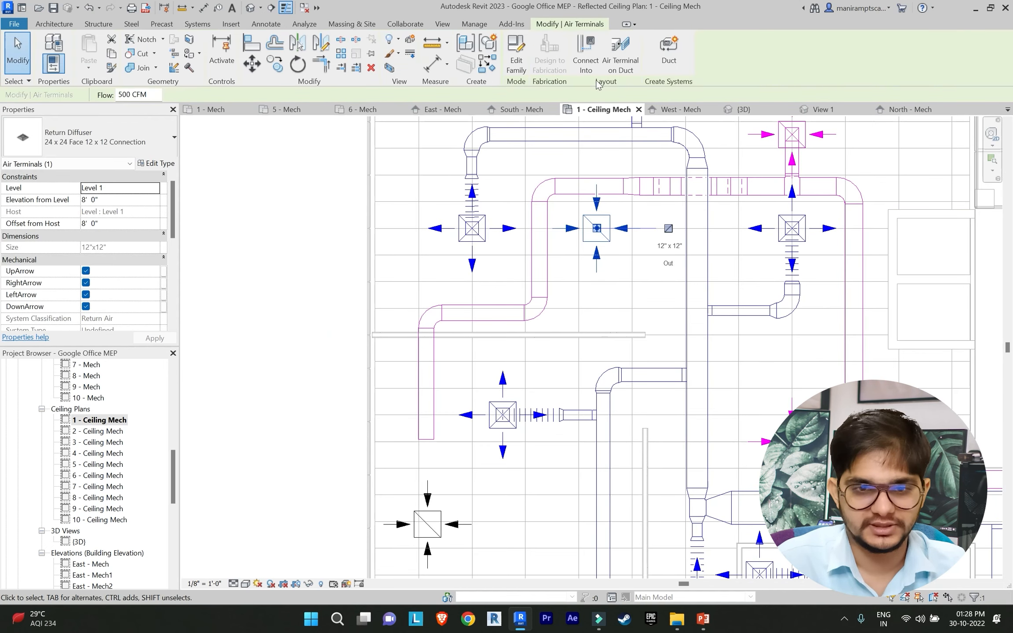
key("Escape")
scroll(617, 287, "down", 3)
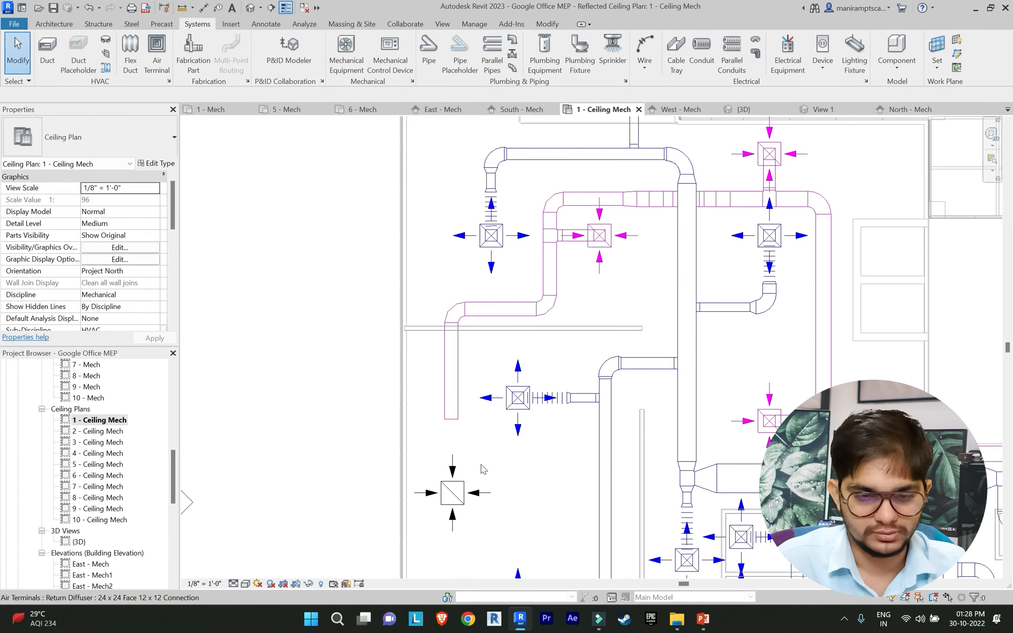
left_click(476, 457)
left_click(583, 53)
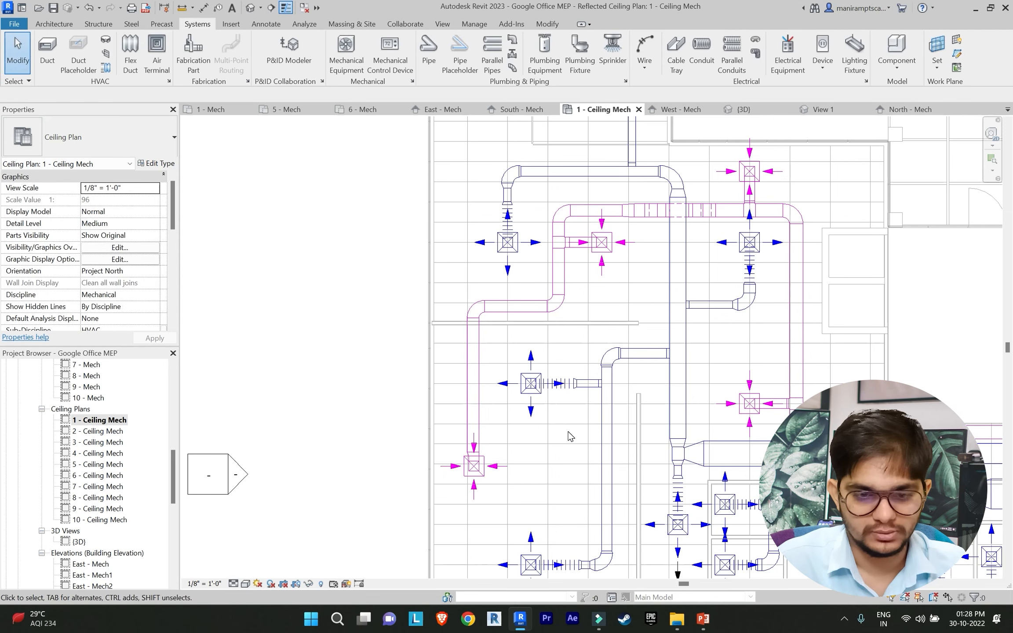
Step: Branch a 14" x 16" duct rightward off the return duct above Meeting Room 9's return diffuser, and run it down past the diffuser
scroll(571, 440, "down", 3)
middle_click_drag(576, 447, 563, 391)
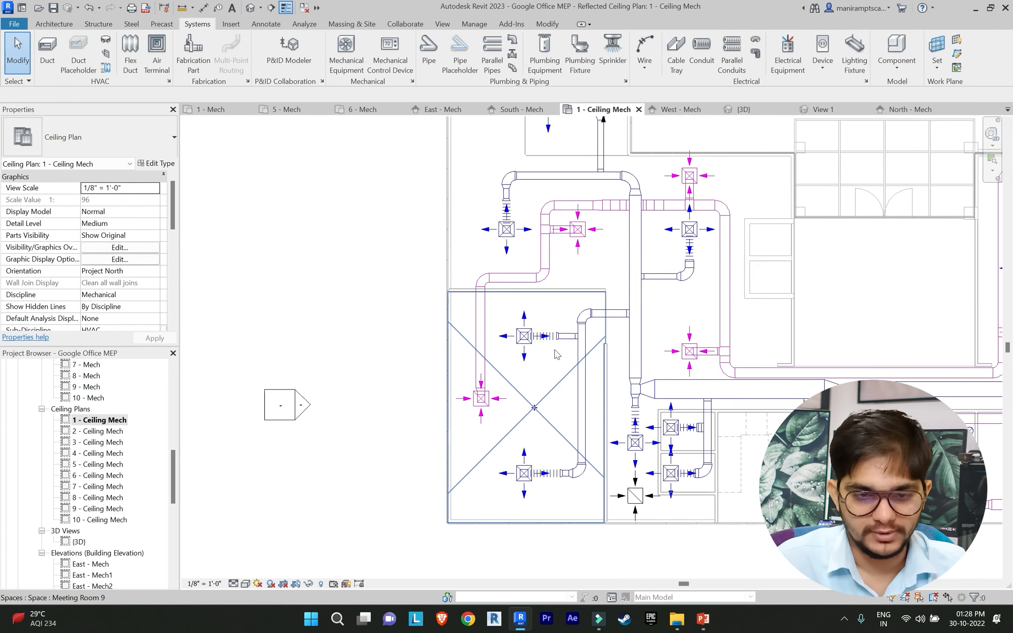
scroll(554, 363, "down", 1)
key("d")
key("t")
scroll(506, 381, "up", 1)
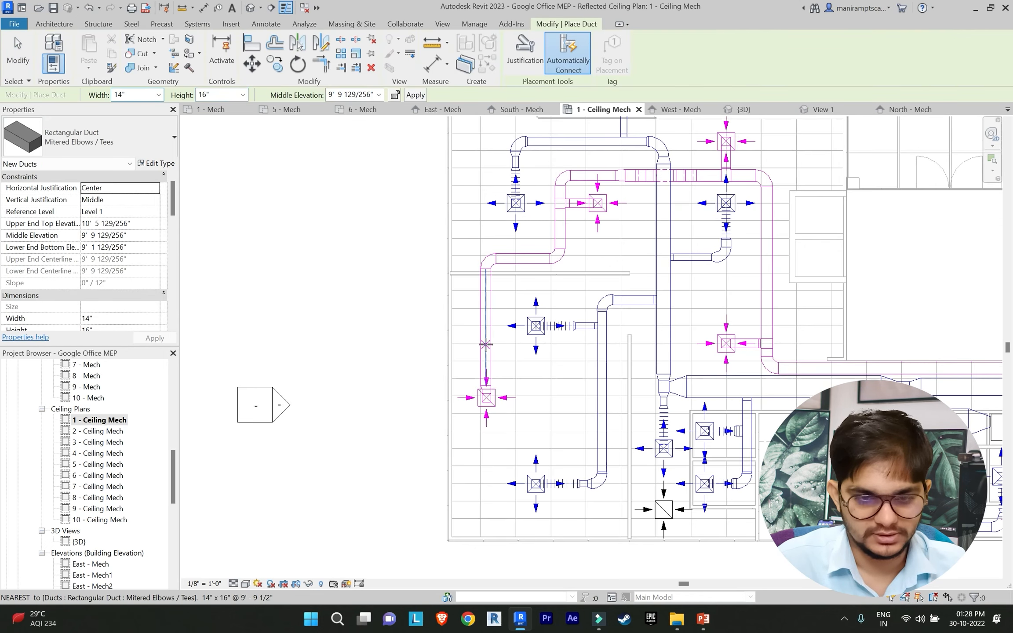
left_click(518, 348)
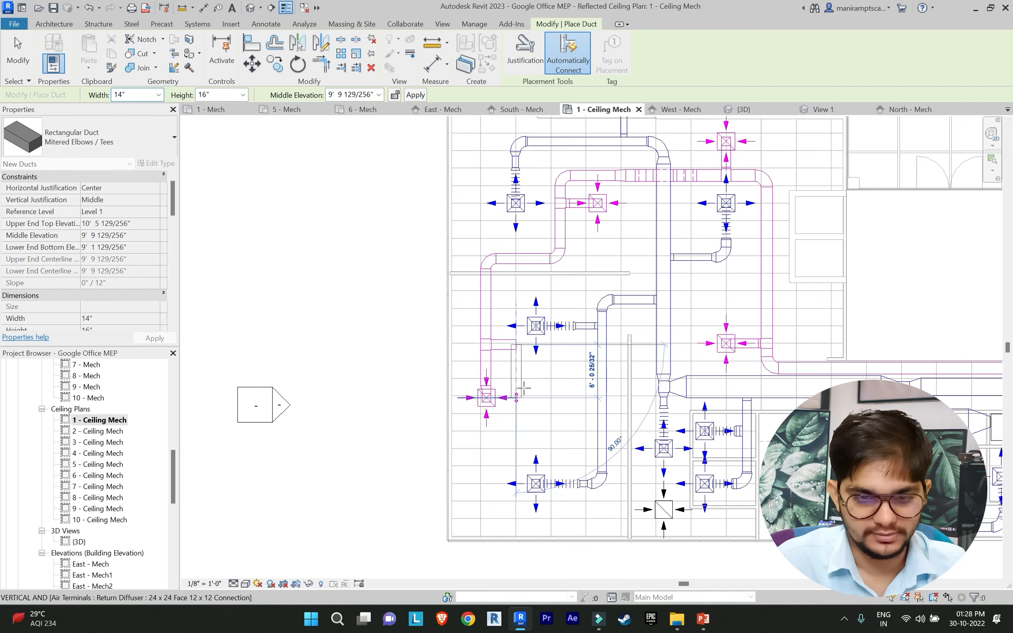
middle_click_drag(523, 391, 535, 331)
left_click(530, 377)
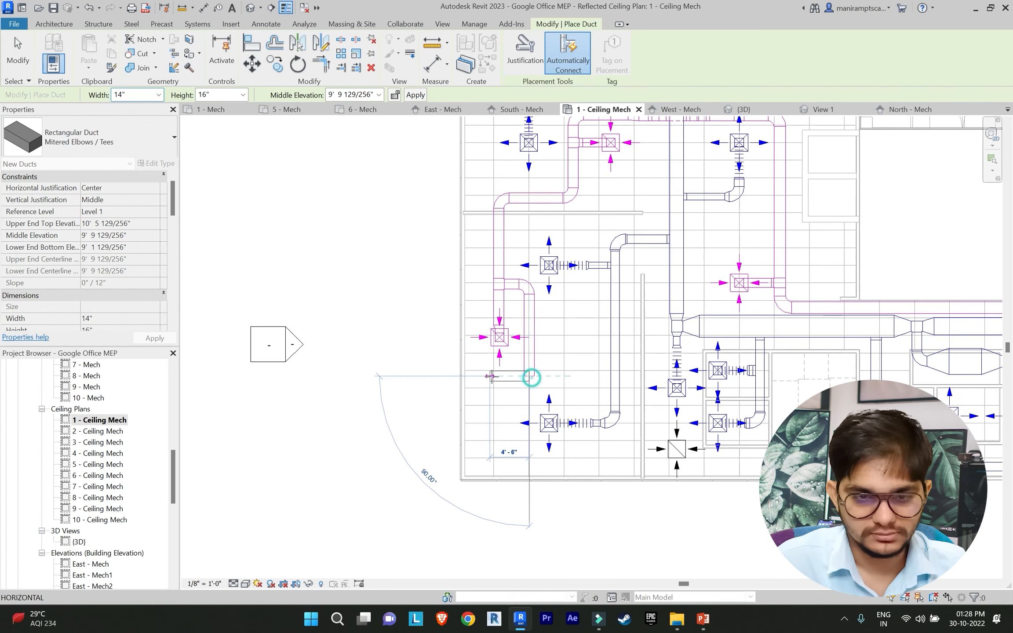
Step: Route the branch back left, down and right below the supply diffuser, and connect the return diffuser just outside Meeting Room 9 into it
left_click(502, 377)
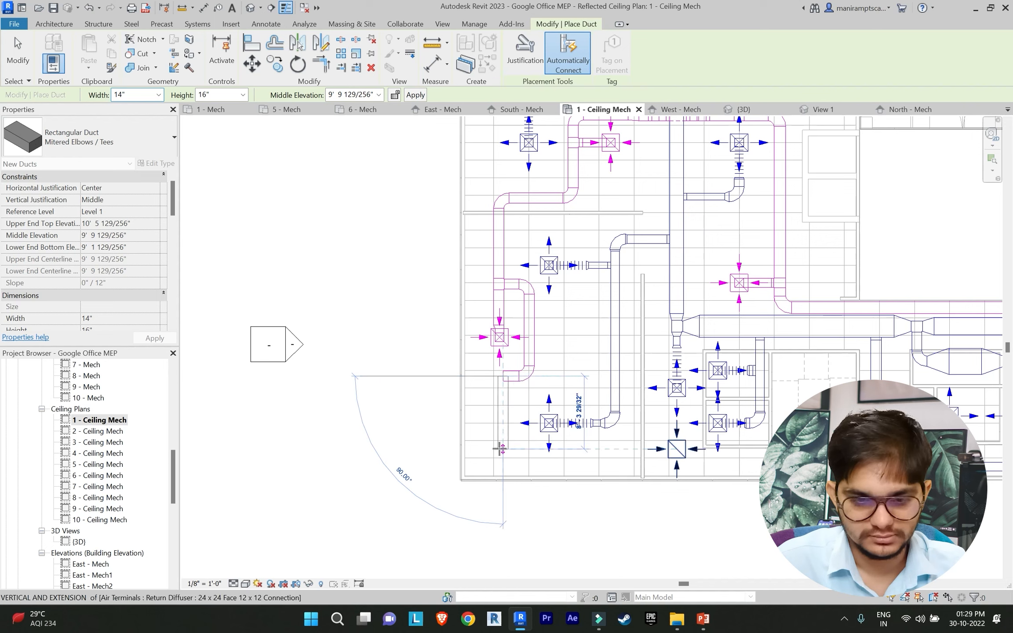
left_click(503, 449)
left_click(627, 465)
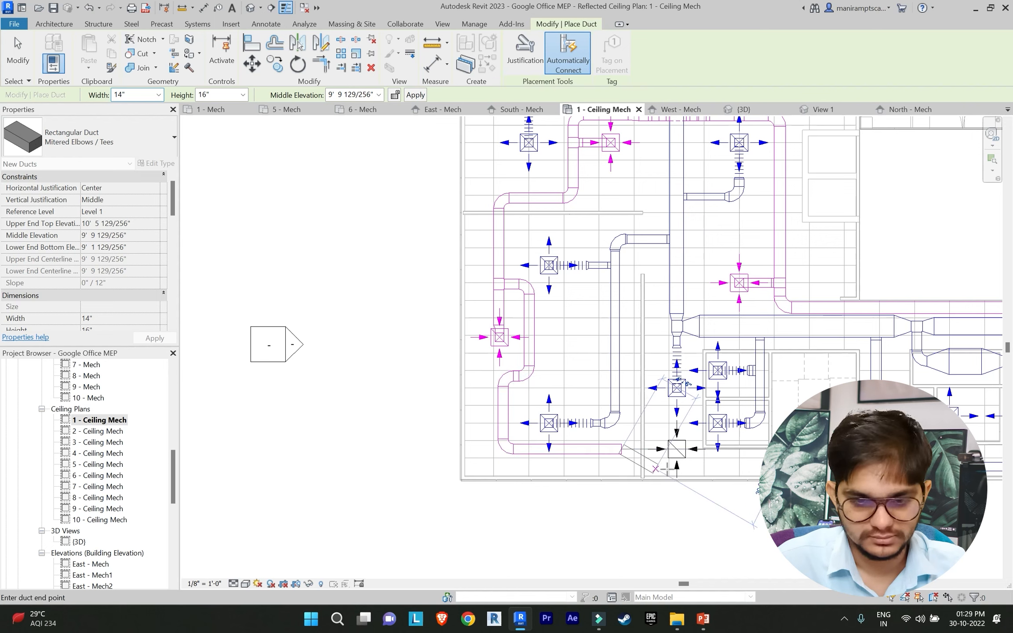
key("Escape")
key("Escape")
left_click(677, 449)
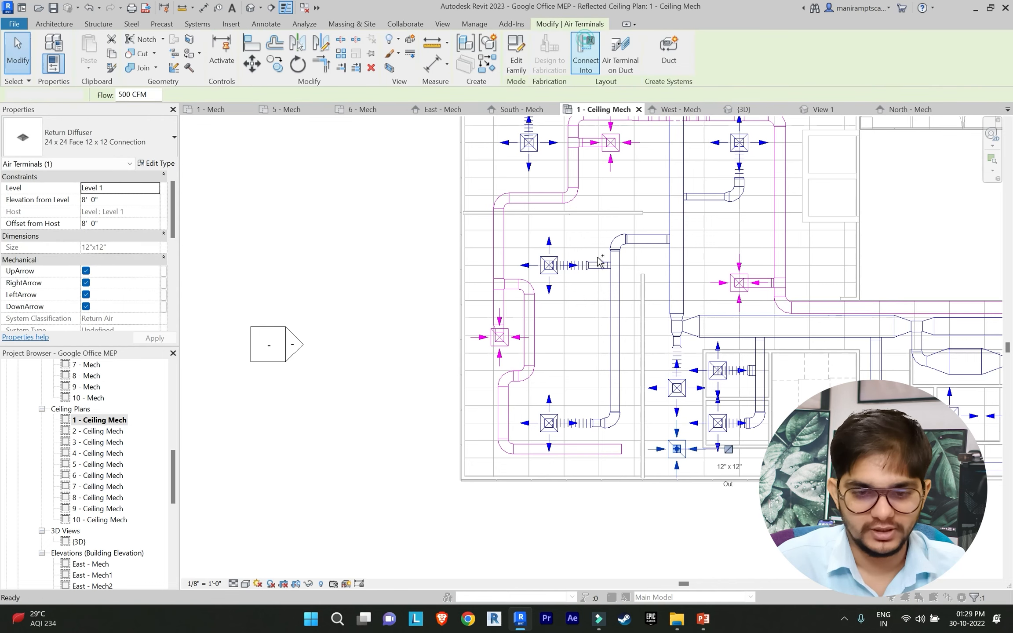
scroll(744, 375, "down", 3)
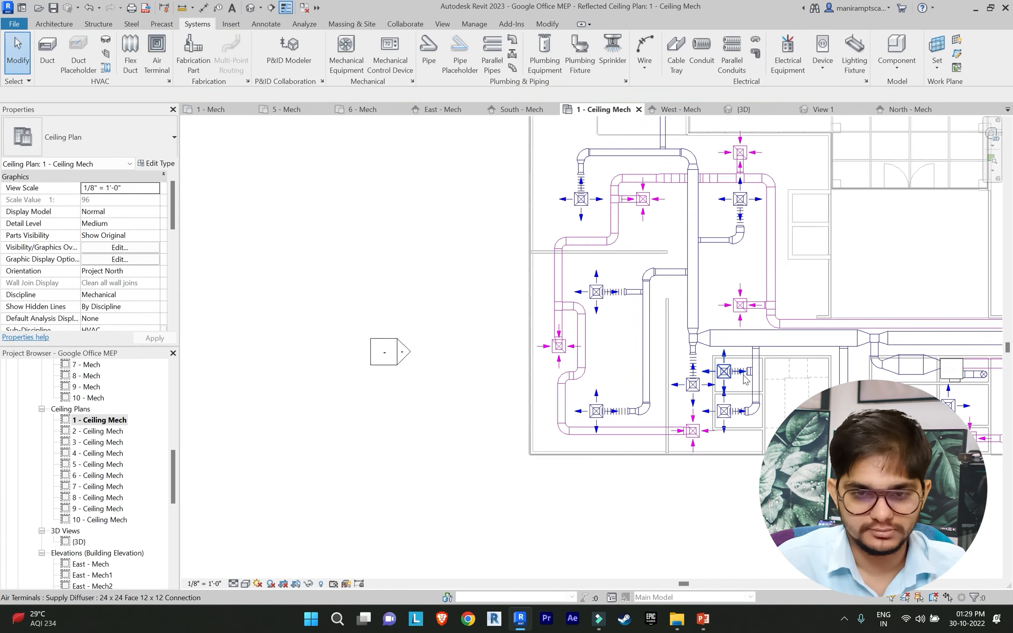
Step: Try to route a 14" x 16" branch from the return duct beside the supply crossover, stepping up and left toward the upper room's return diffuser
middle_click_drag(684, 321, 623, 395)
scroll(607, 298, "up", 2)
middle_click_drag(608, 299, 540, 420)
scroll(540, 420, "up", 2)
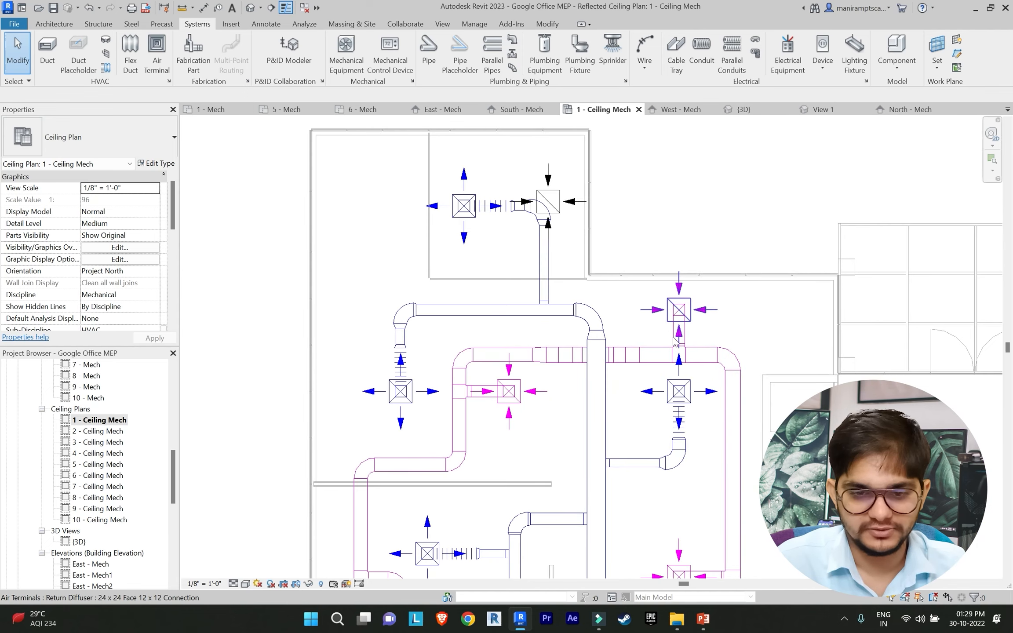
left_click(46, 52)
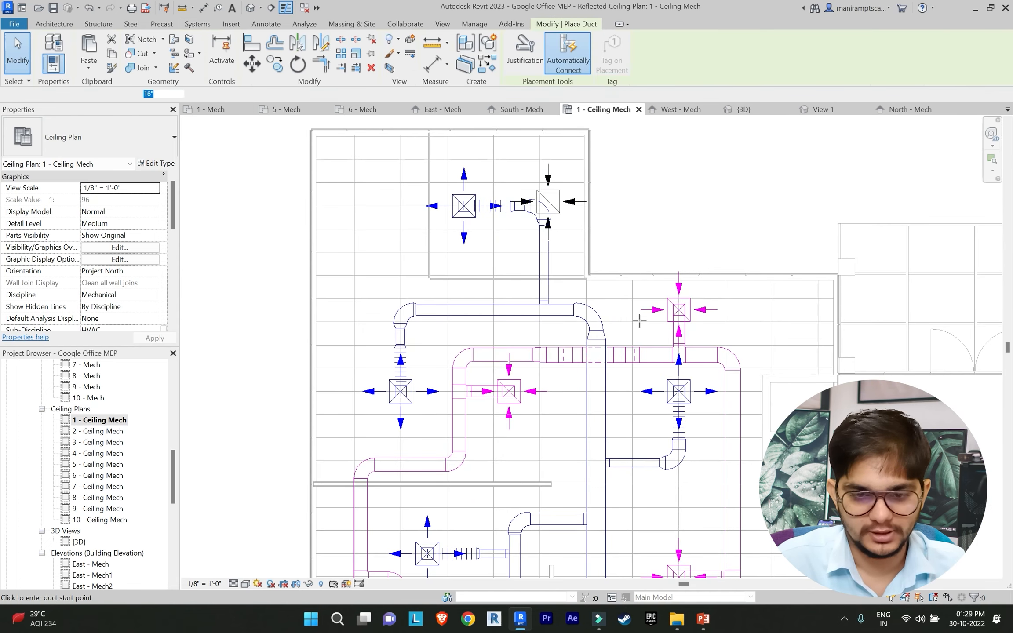
scroll(638, 319, "up", 1)
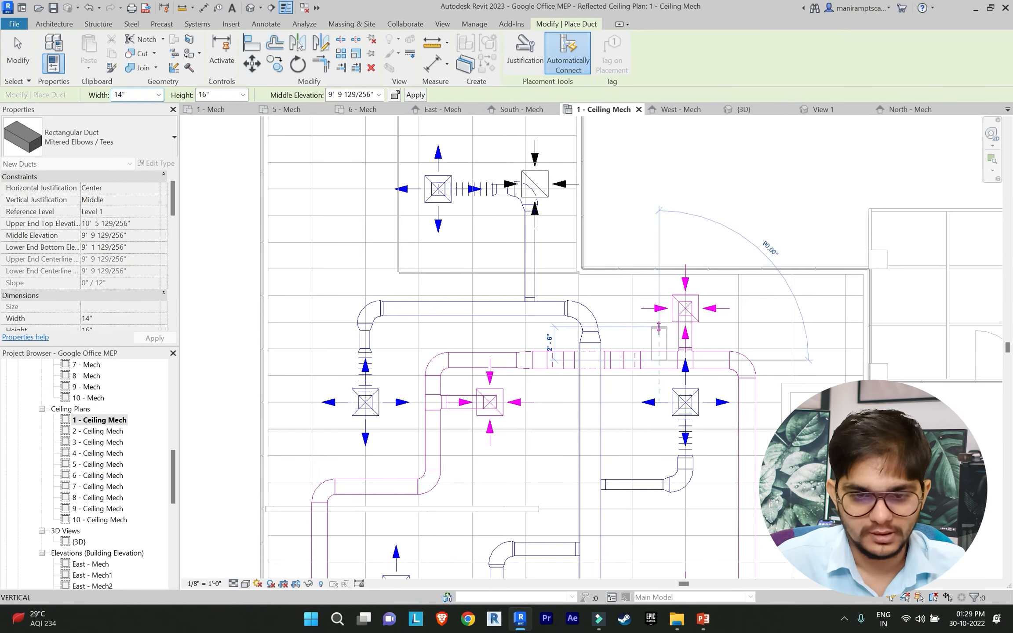
left_click(622, 327)
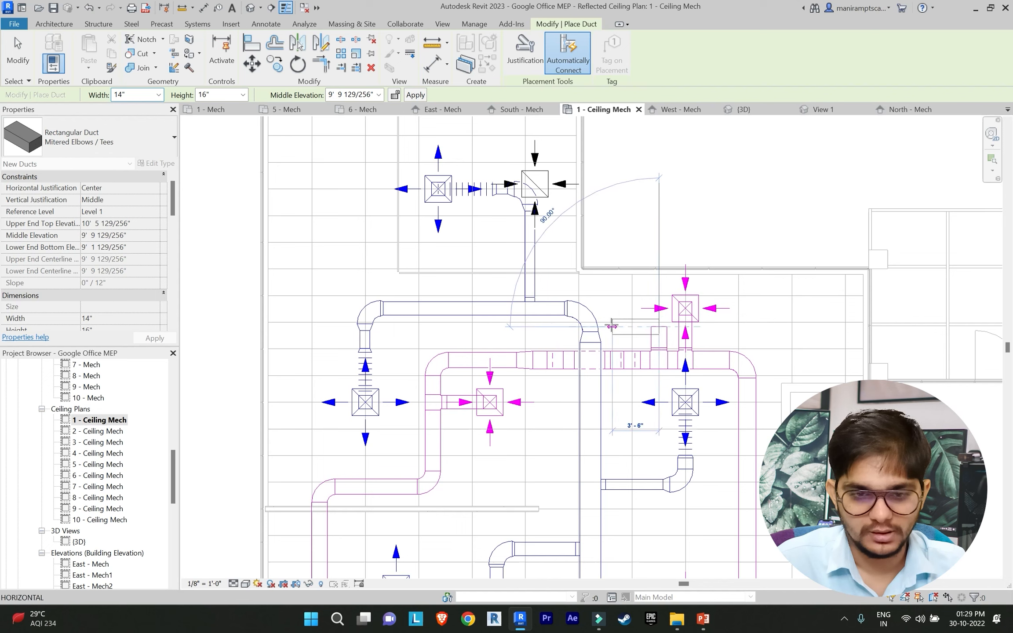
left_click(612, 325)
left_click(612, 287)
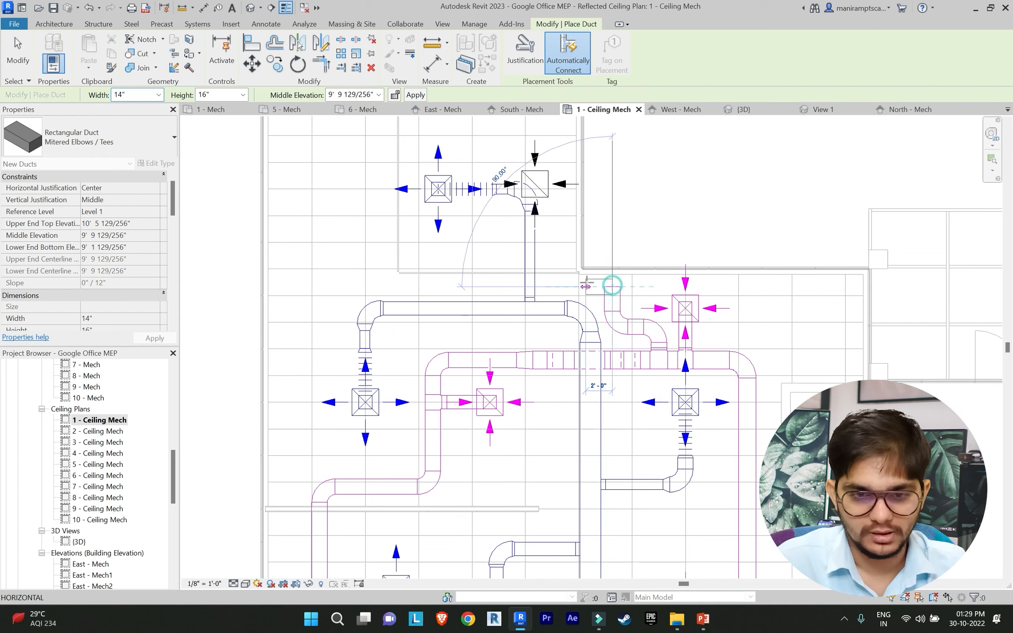
left_click(559, 286)
scroll(560, 248, "down", 2)
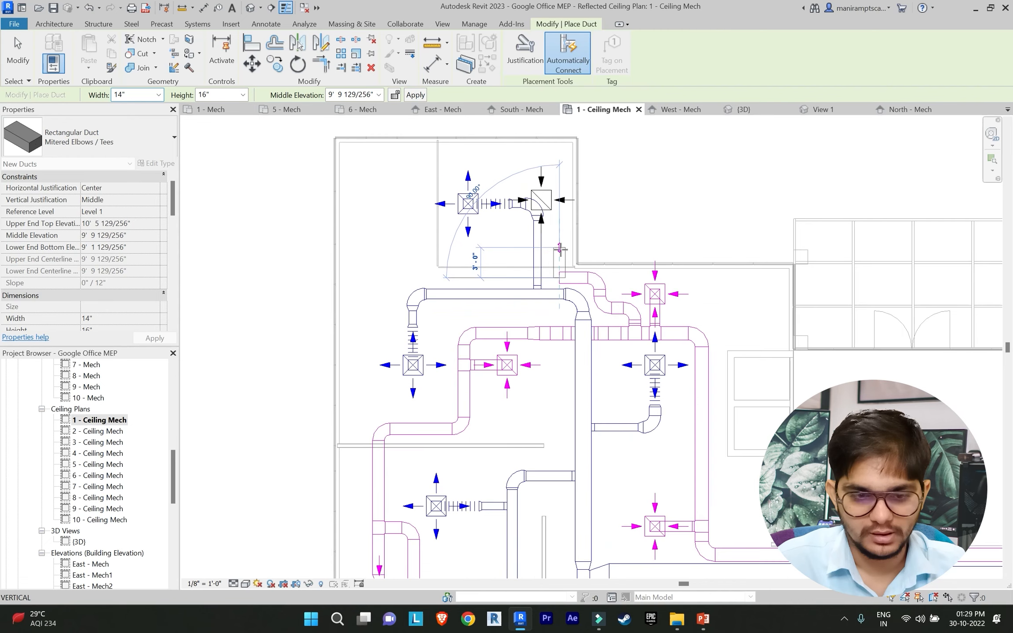
scroll(662, 240, "up", 2)
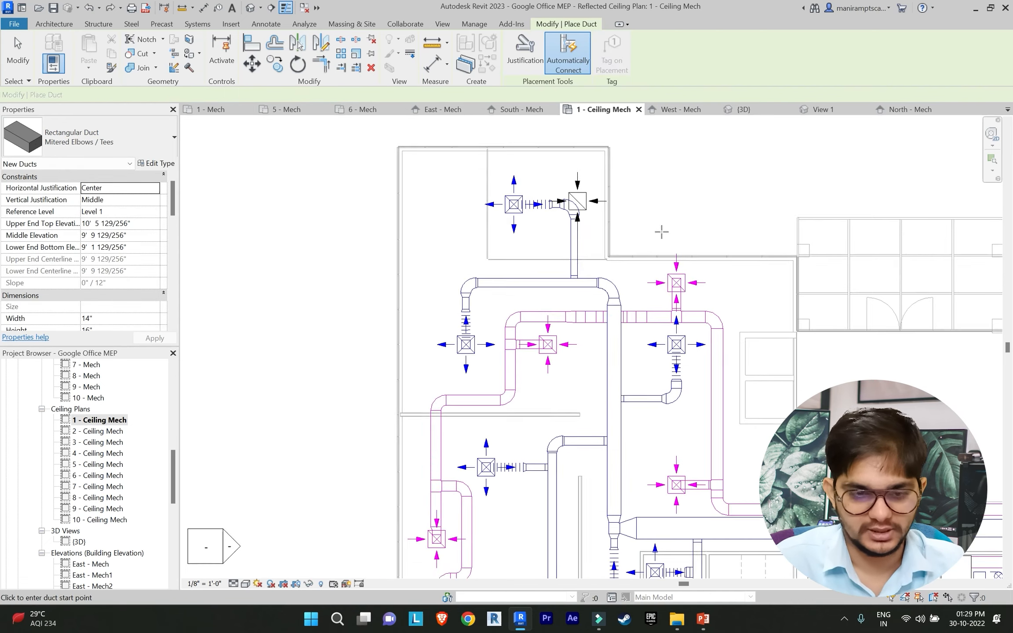
Step: Branch a 14" x 16" duct left off the return duct in Meeting Room 9, up about 32'-0", and right to above the uppermost return diffuser
scroll(708, 149, "down", 2)
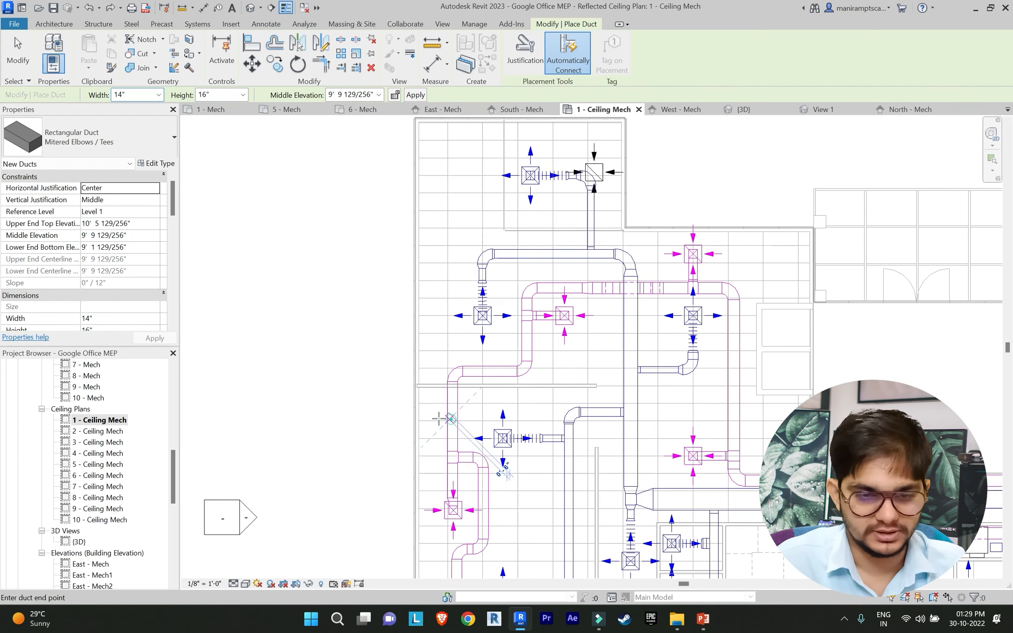
left_click(452, 416)
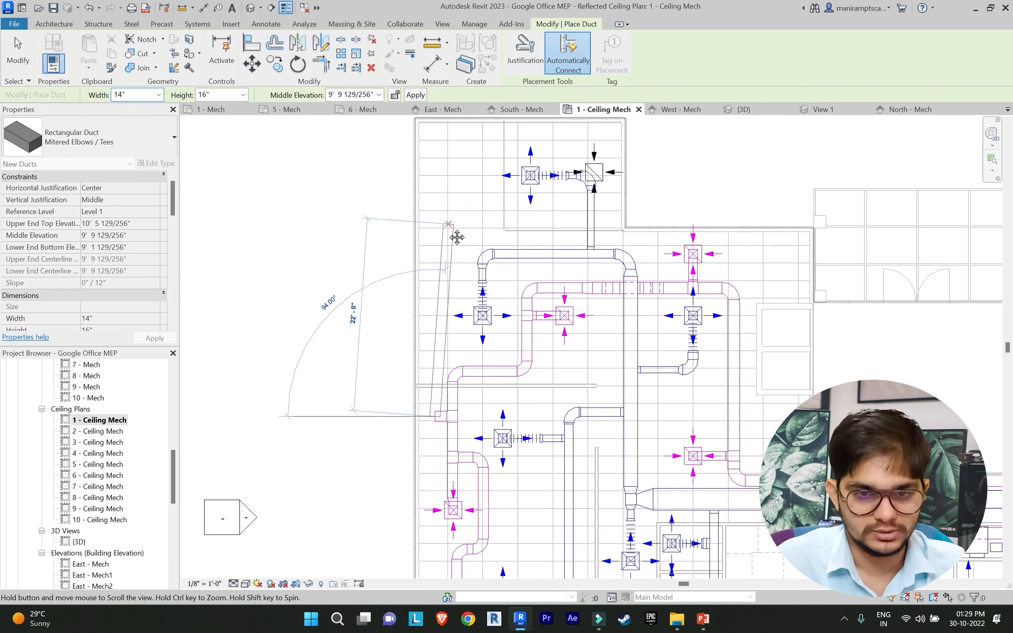
scroll(451, 237, "up", 2)
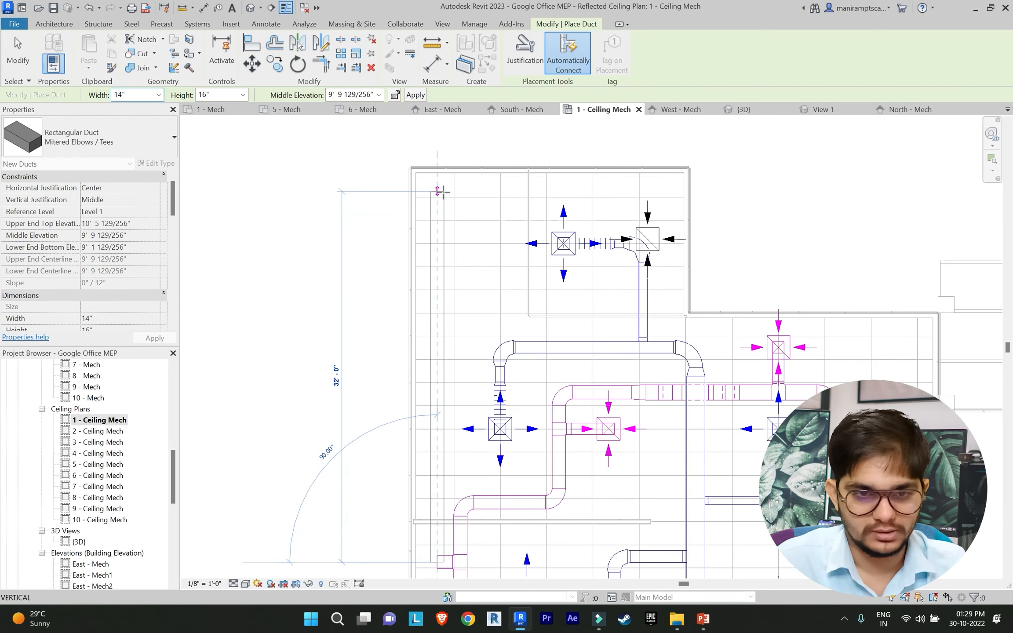
left_click(437, 191)
scroll(603, 190, "up", 1)
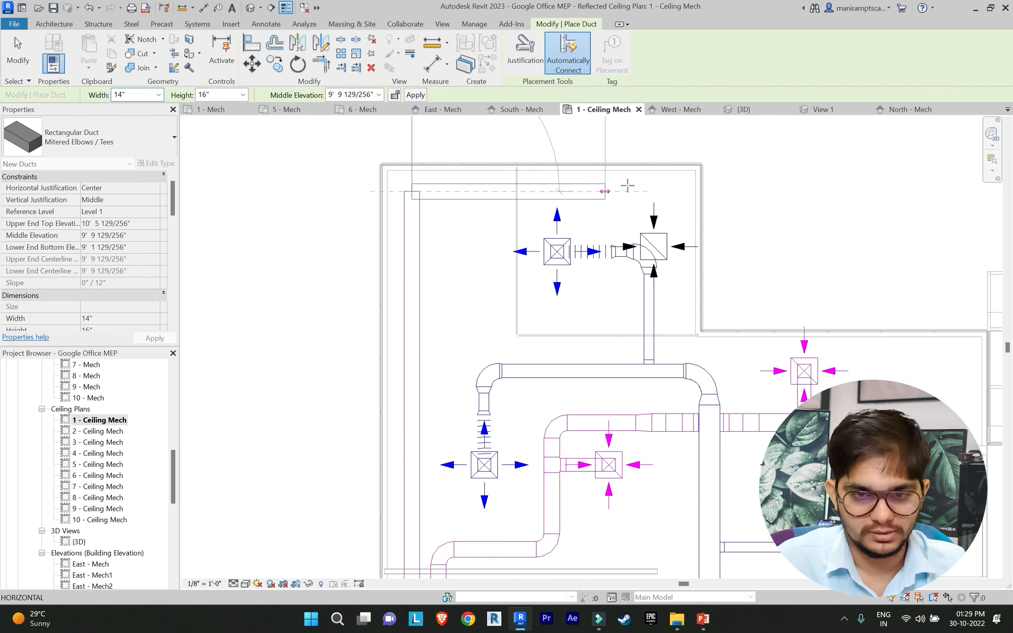
left_click(653, 191)
key("Escape")
key("Escape")
Step: Connect the uppermost return diffuser into the new return duct running above it
left_click(714, 241)
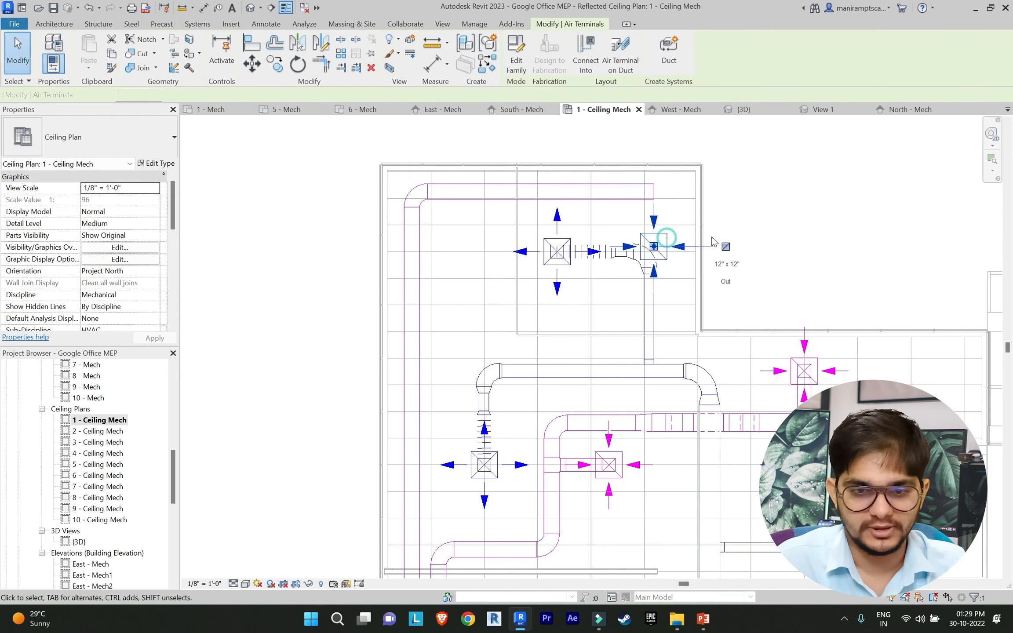
left_click(587, 56)
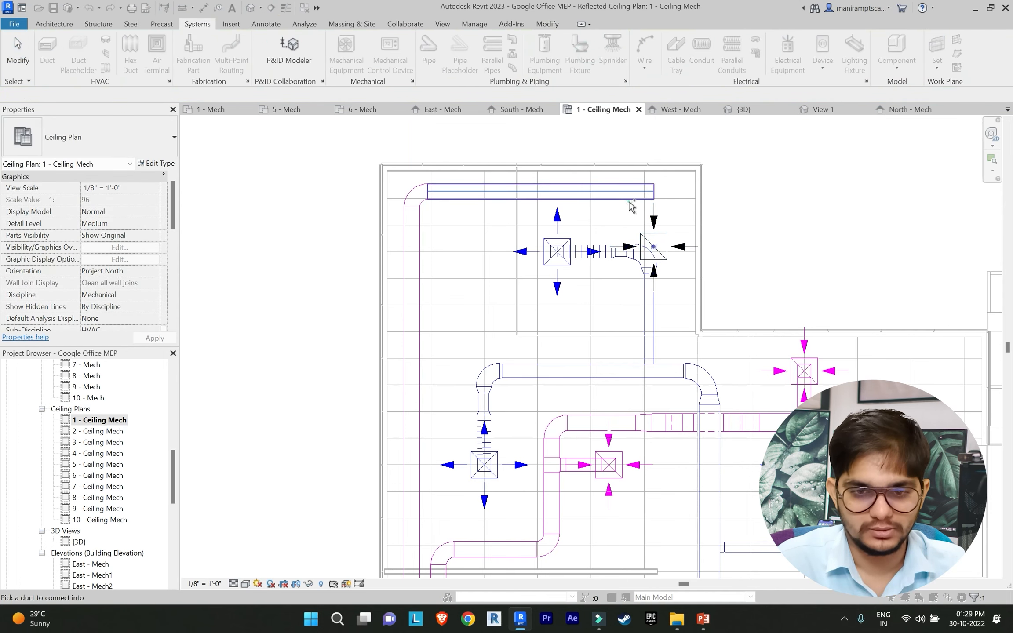
key("Escape")
Step: Review the complete first-floor duct layout in plan, and inspect the return duct crossover in the default 3D view
scroll(741, 225, "down", 5)
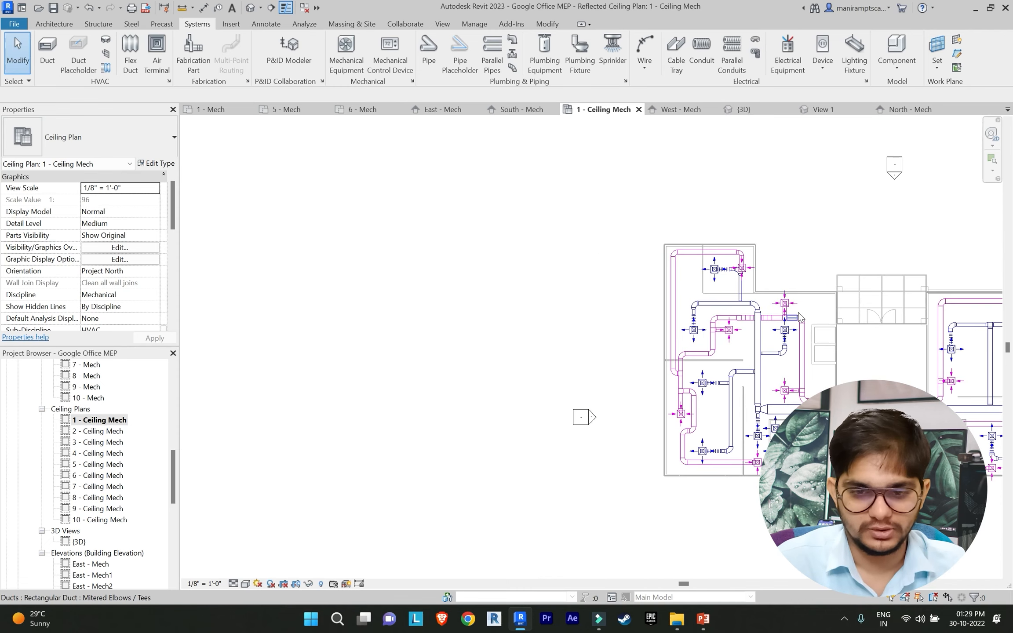
middle_click_drag(766, 313, 432, 304)
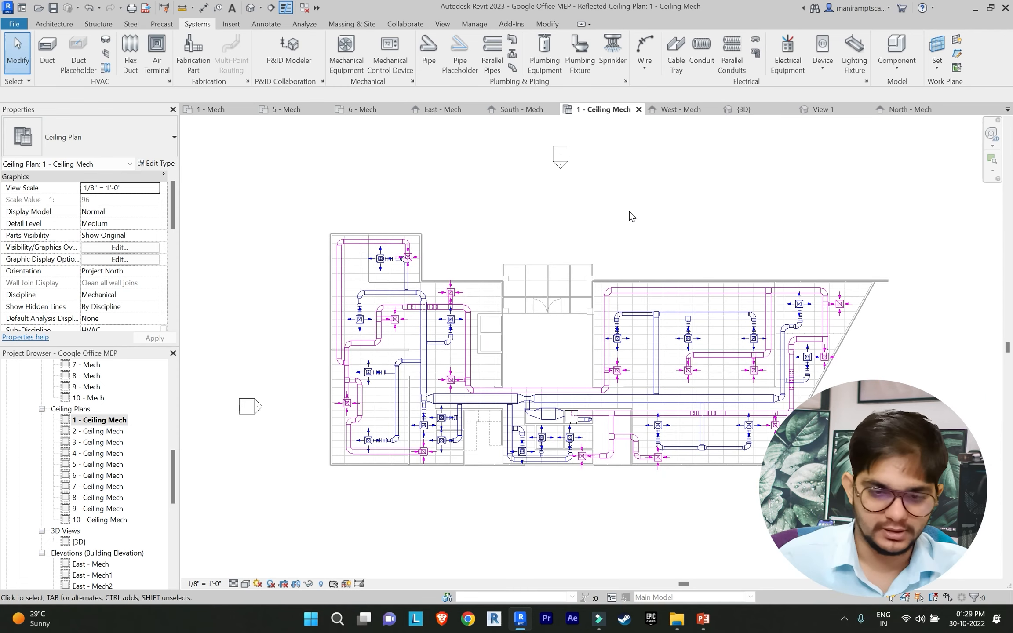
scroll(631, 250, "down", 2)
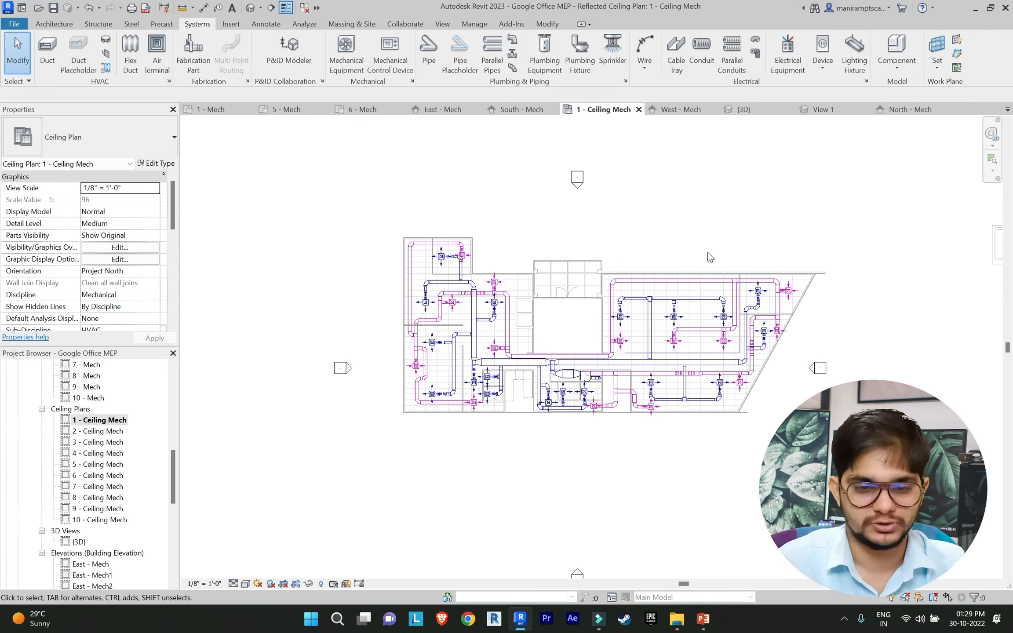
scroll(609, 357, "up", 5)
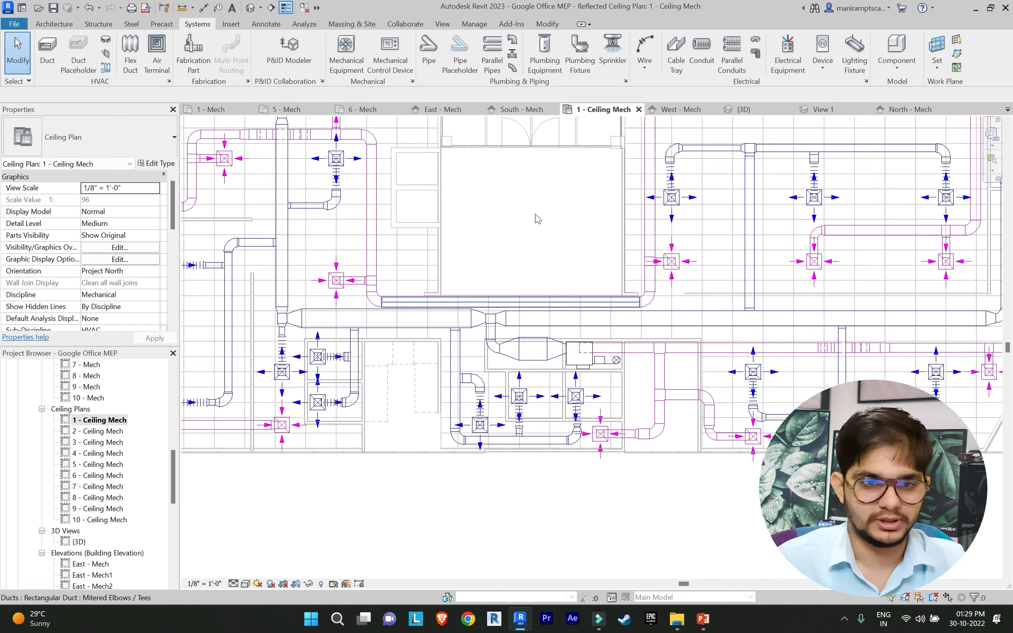
left_click(442, 23)
left_click(379, 62)
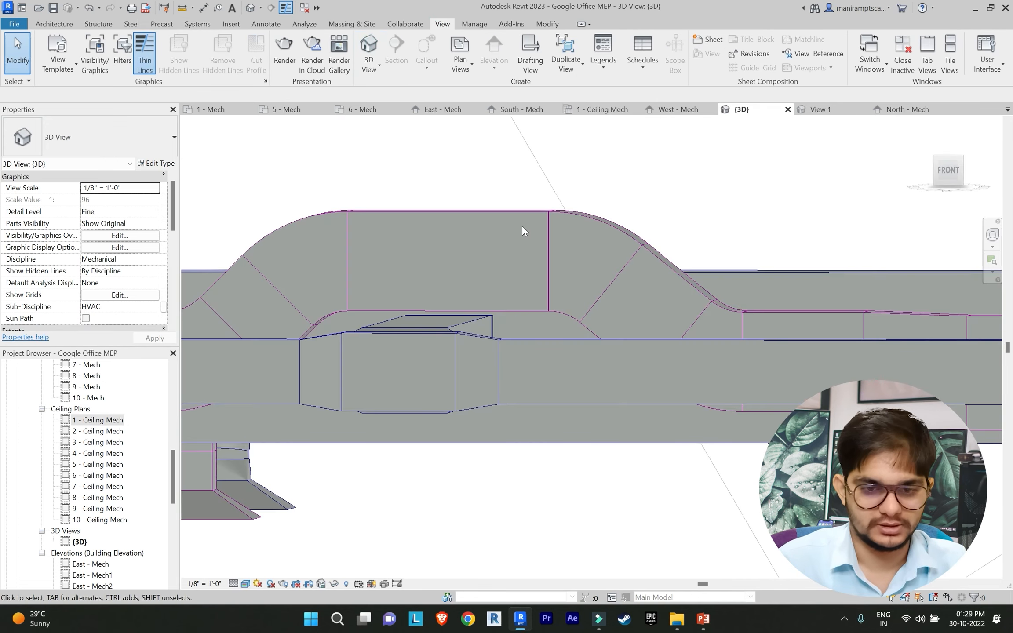
middle_click_drag(522, 226, 523, 244, "shift")
scroll(517, 225, "down", 2)
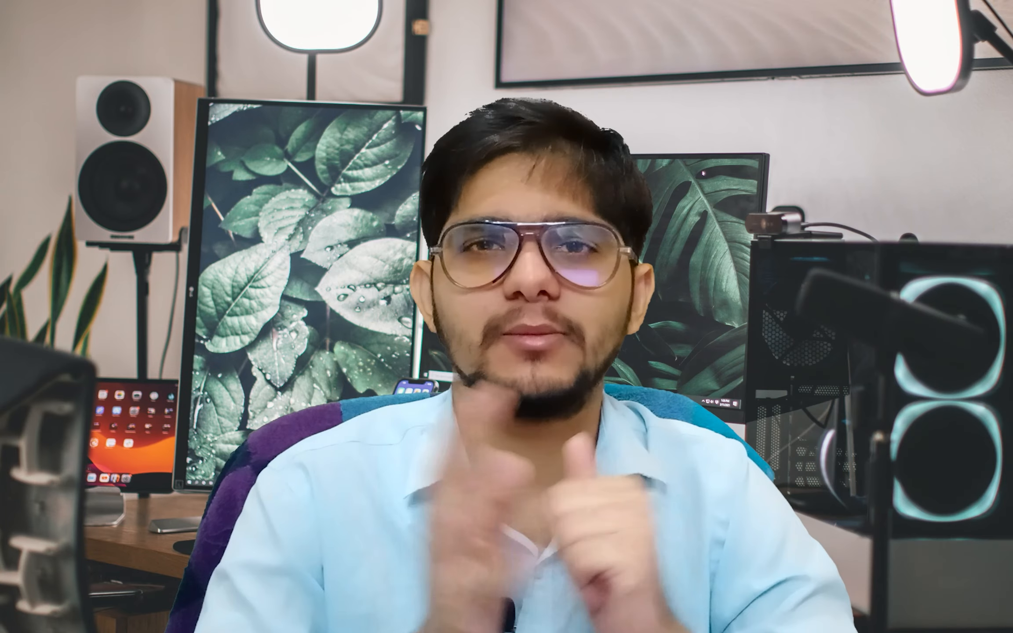